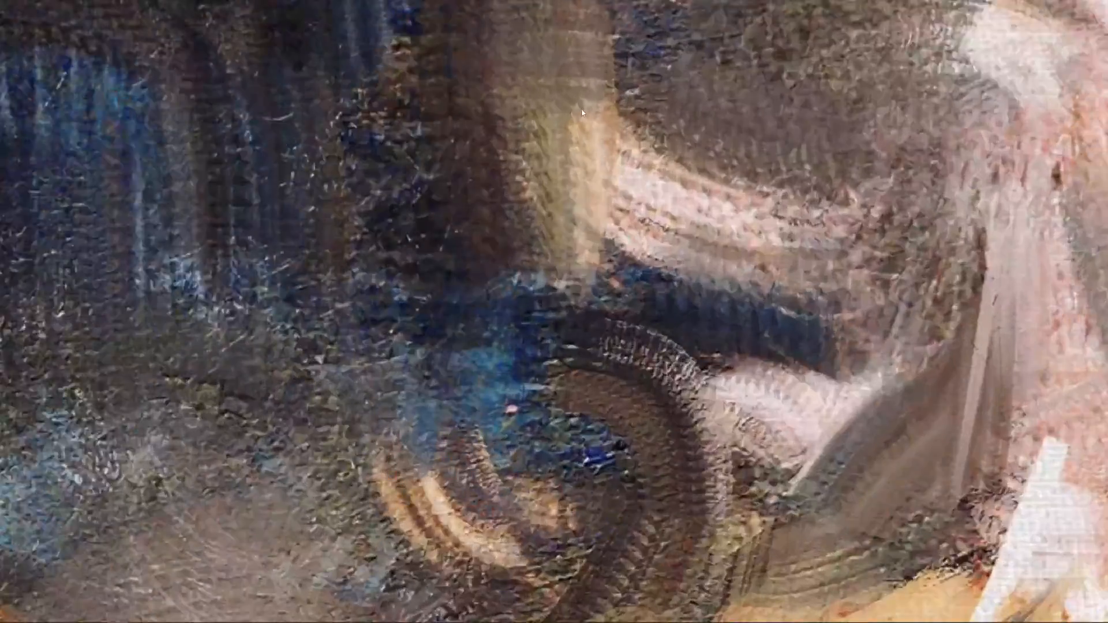
Step: Examine the brushwork in the hair and forehead of the portrait reference up close and from farther out
left_click_drag(586, 118, 557, 186)
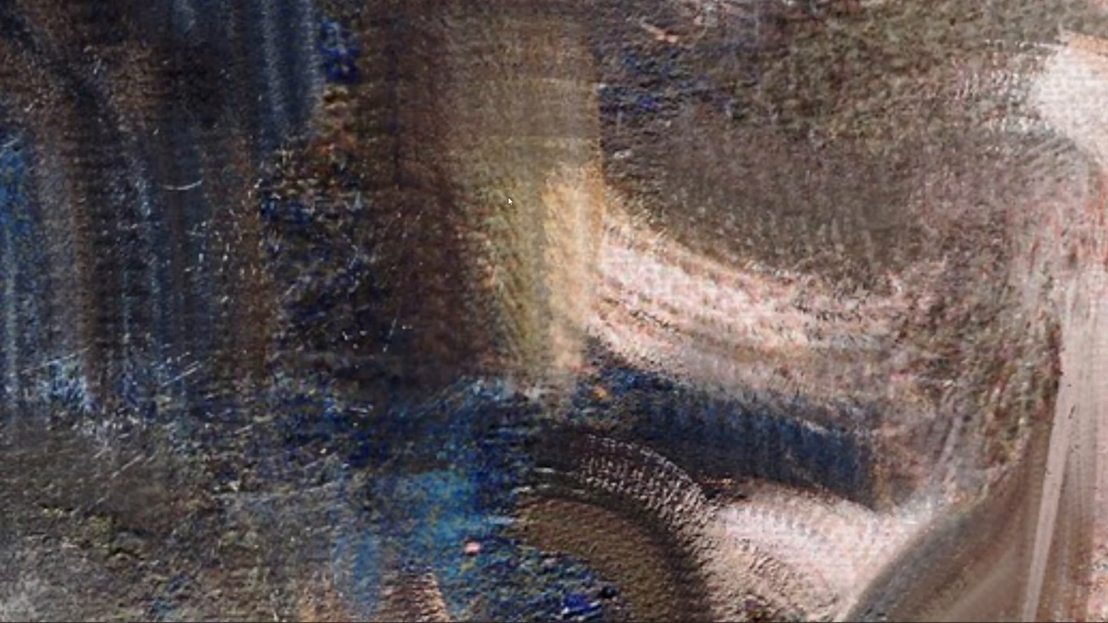
scroll(542, 206, "down", 5)
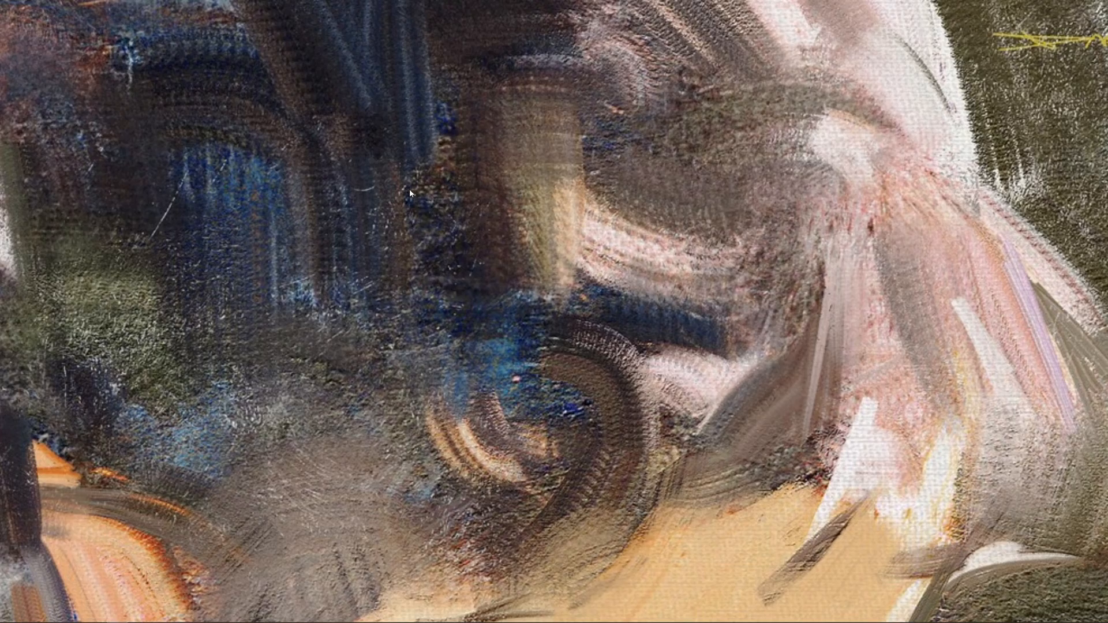
mouse_move(410, 189)
left_mouse_down()
mouse_move(510, 221)
mouse_move(366, 178)
left_mouse_up()
left_click_drag(612, 207, 389, 192)
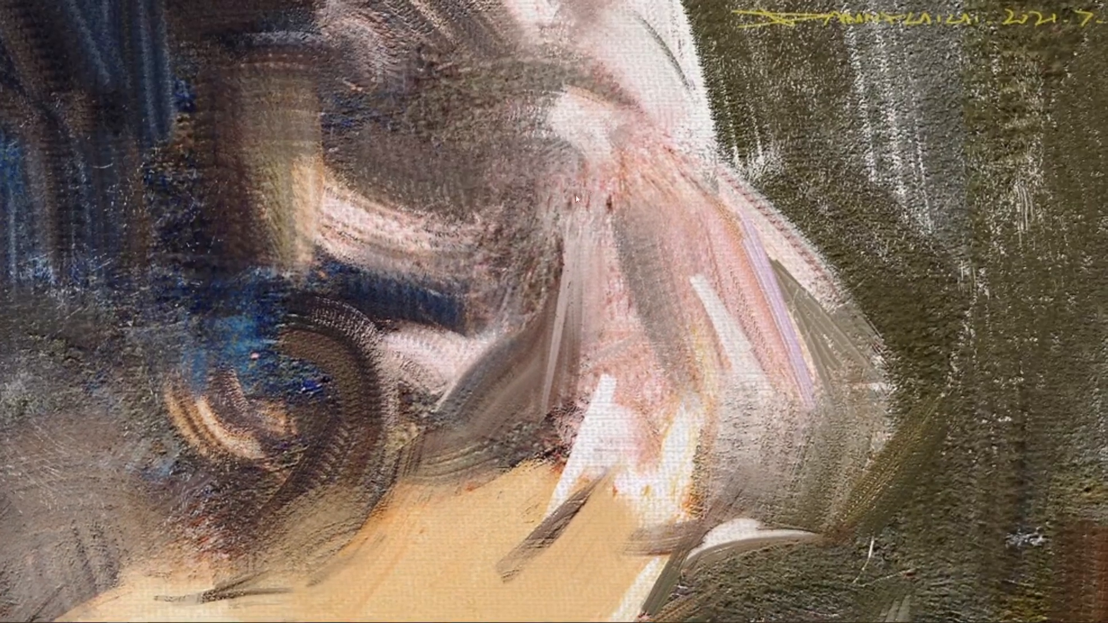
left_click_drag(593, 192, 555, 198)
scroll(586, 199, "down", 1)
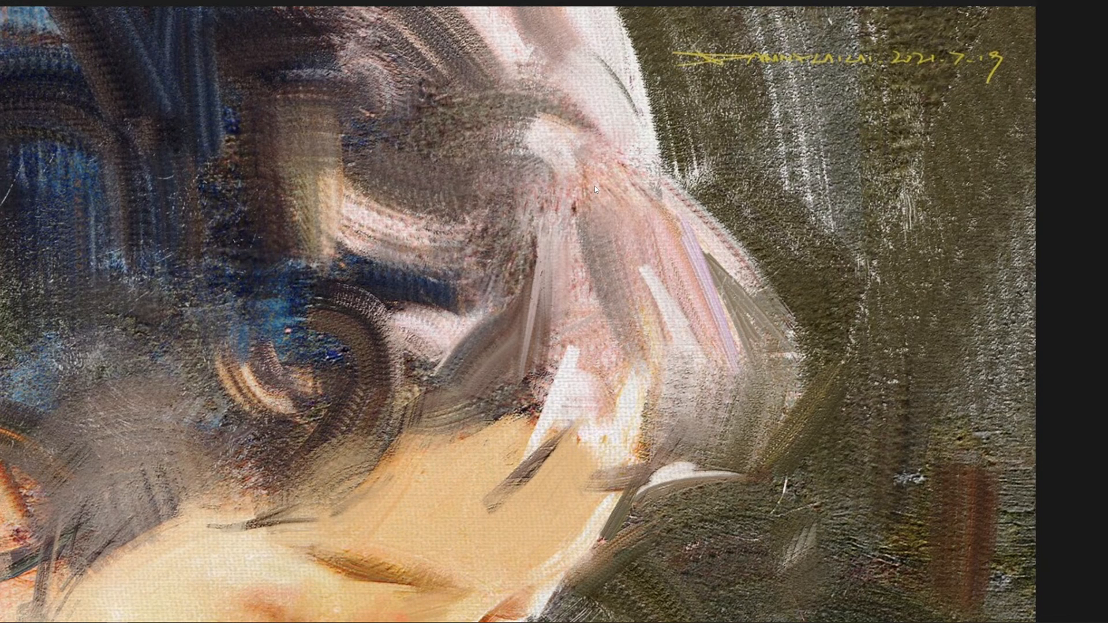
left_click_drag(329, 85, 403, 74)
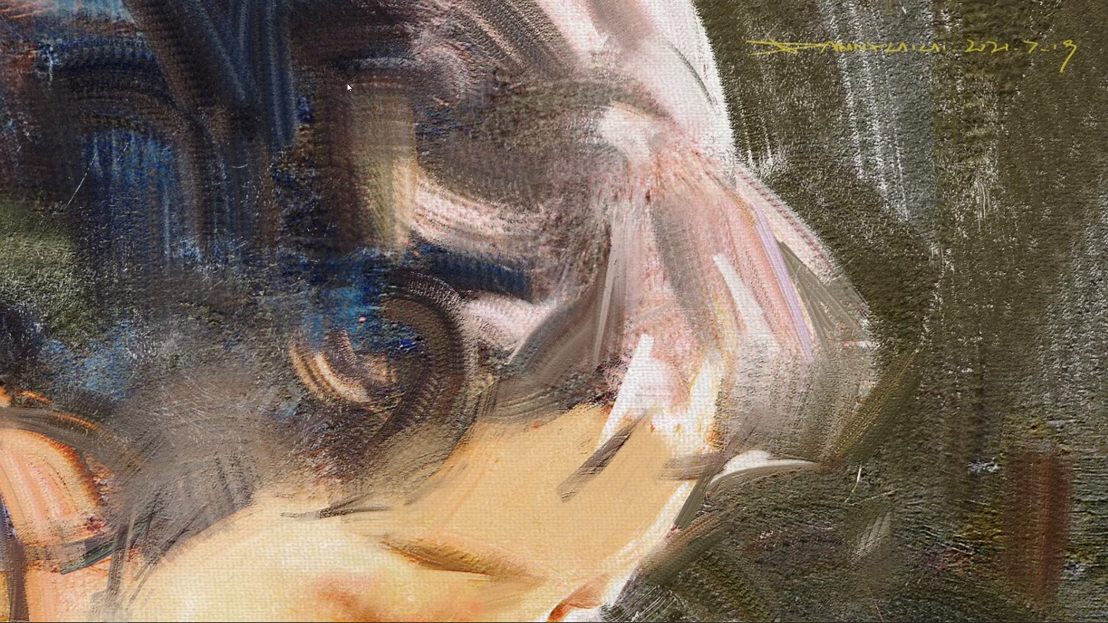
right_click(319, 96)
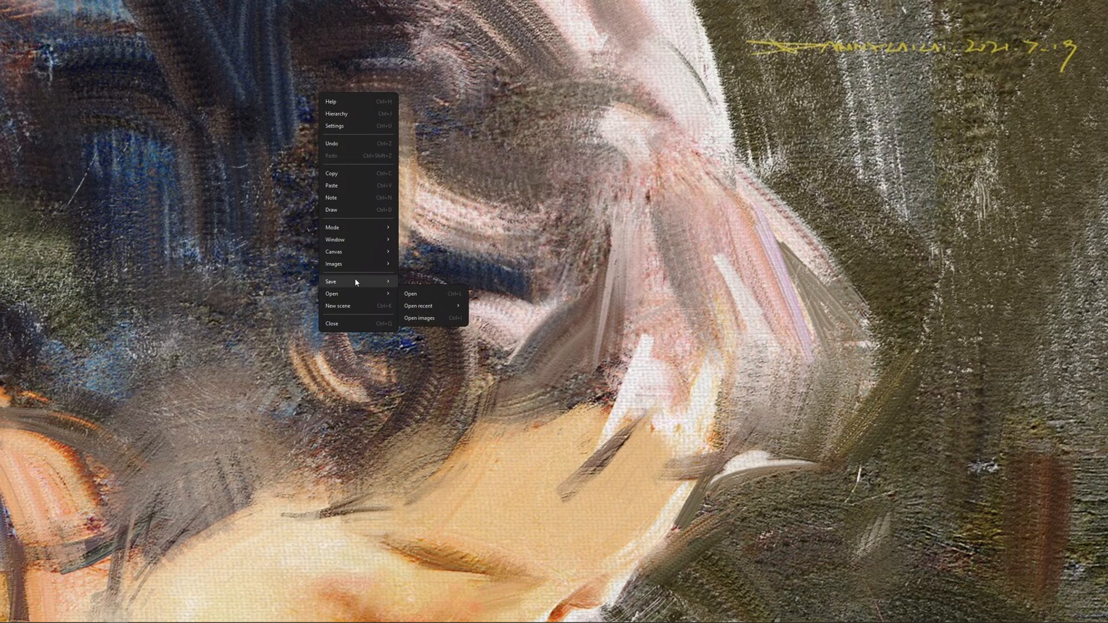
left_click(427, 222)
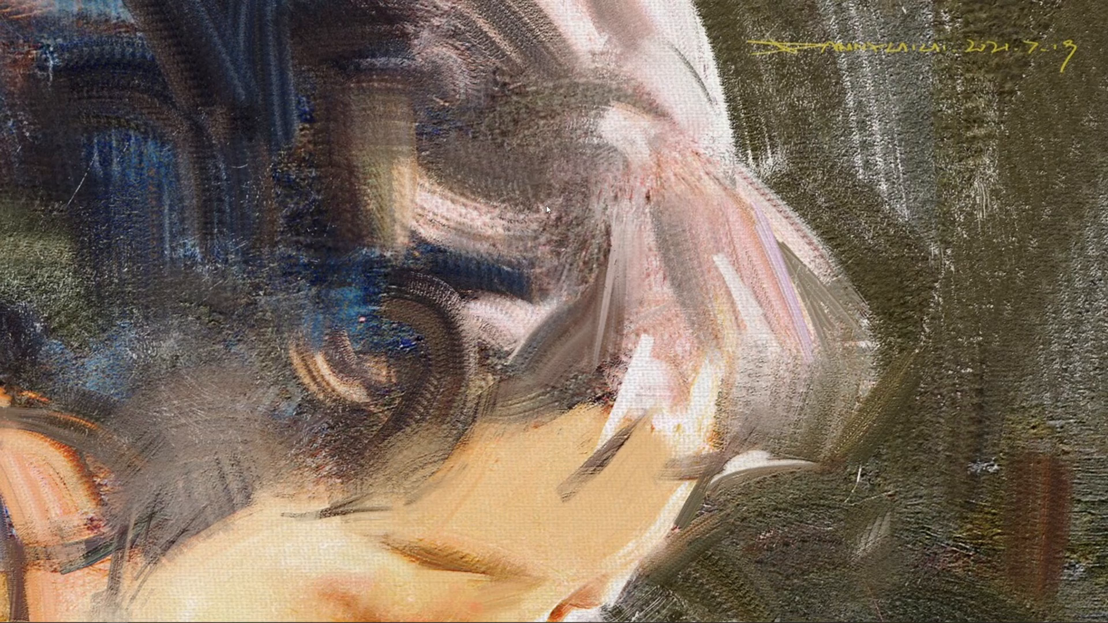
scroll(555, 172, "down", 5)
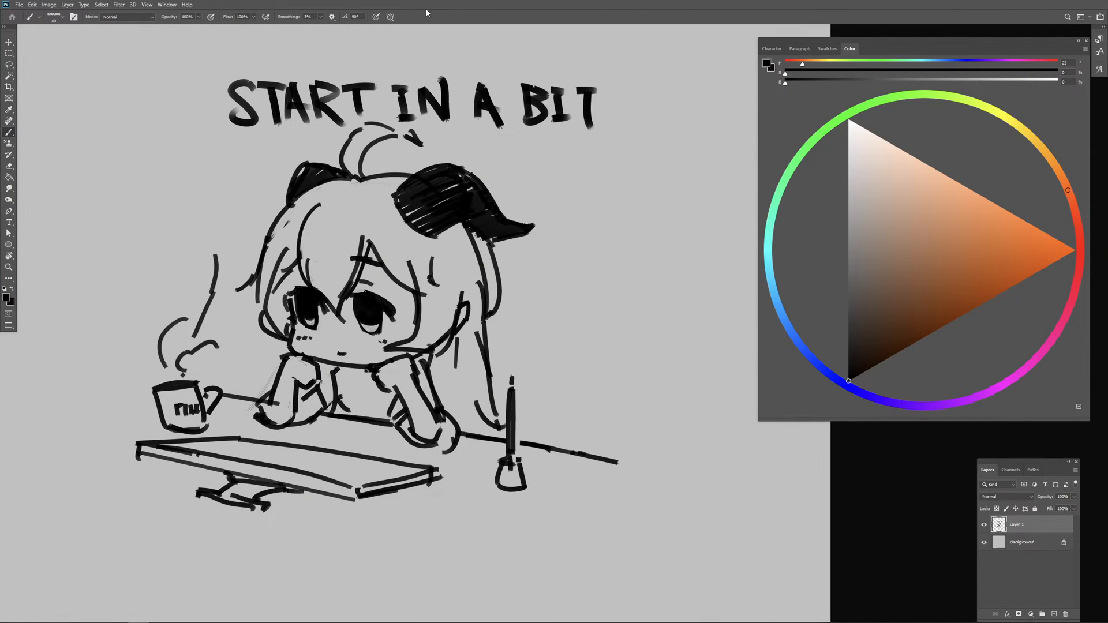
Step: In Photoshop, hide the black sketch layer and paste the copied portrait onto the canvas as a new layer
left_click(984, 524)
key("ctrl+v")
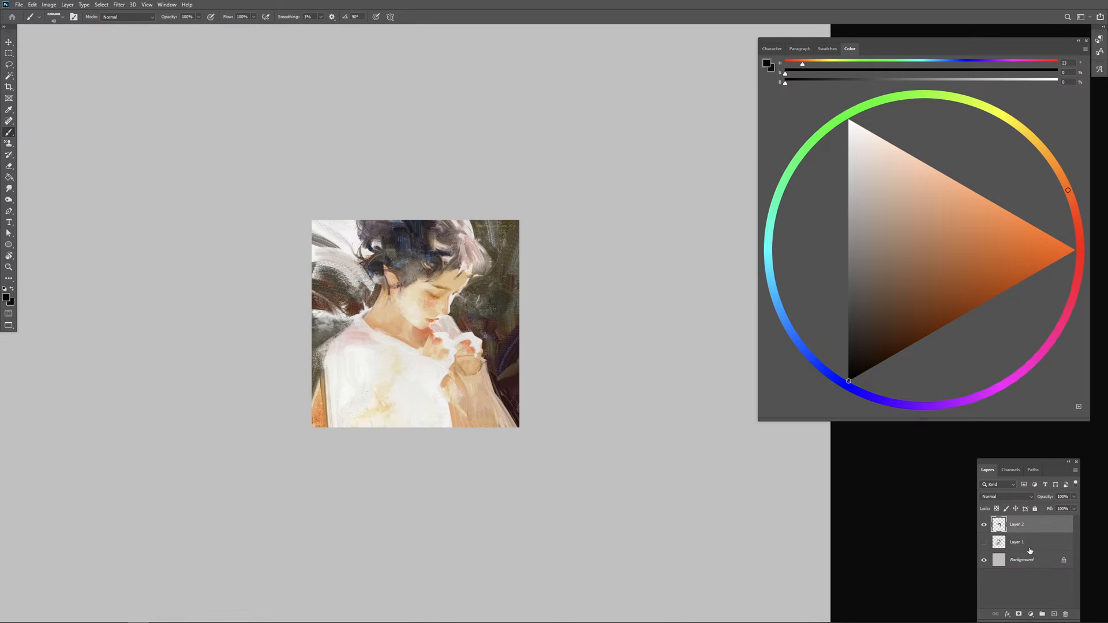
Step: Enlarge the pasted portrait with Free Transform until it nearly fills the canvas height, and clear the selection
key("m")
left_click_drag(291, 212, 560, 440)
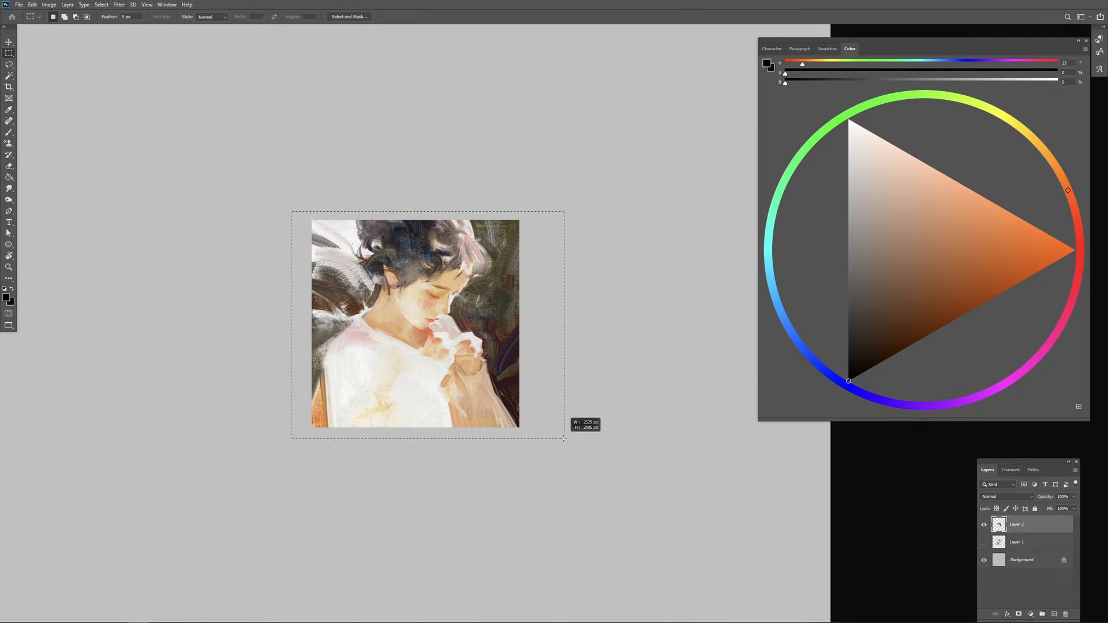
right_click(483, 385)
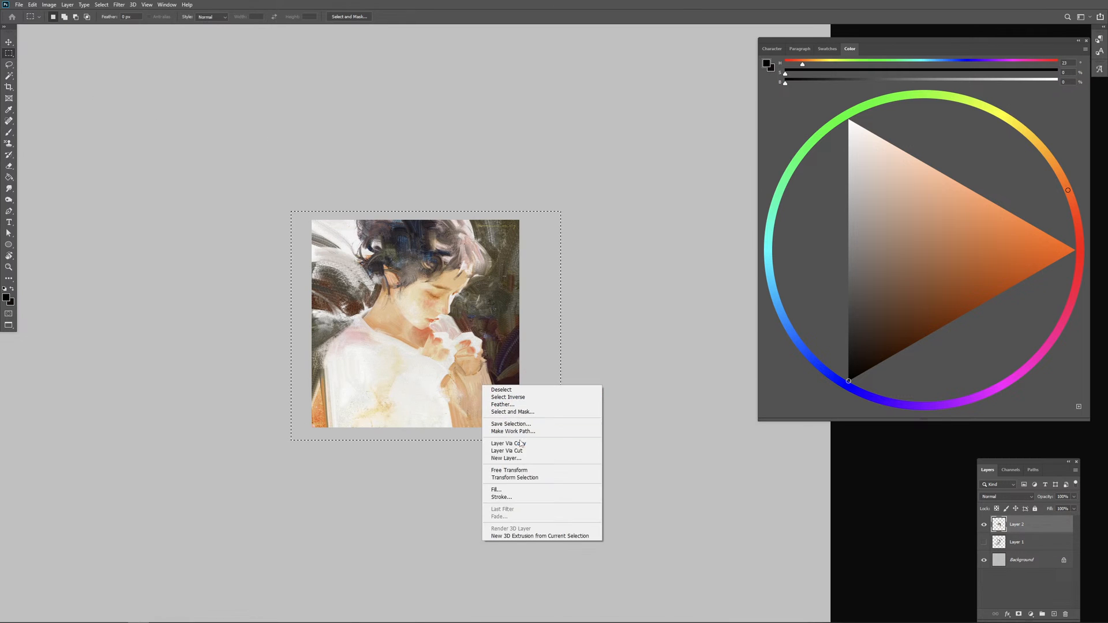
left_click(509, 470)
left_click_drag(288, 210, 46, 11)
left_click_drag(573, 217, 757, 218)
left_click_drag(538, 196, 532, 304)
key("Return")
key("ctrl+d")
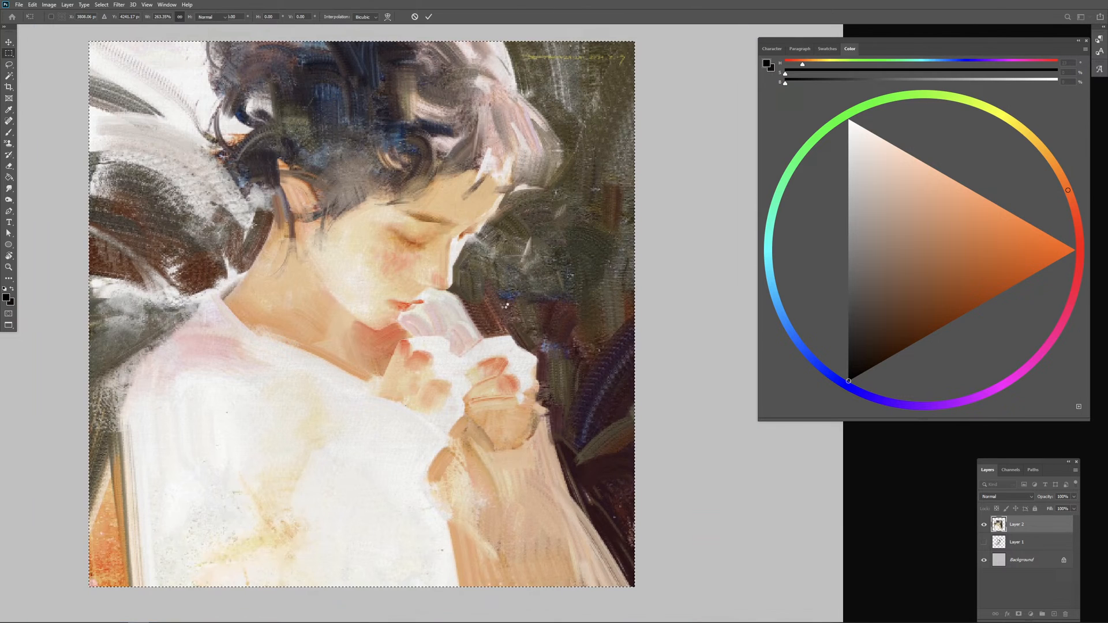
Step: Fill the Background layer around the portrait with black using the Paint Bucket
left_click(1037, 541)
left_click(1020, 568)
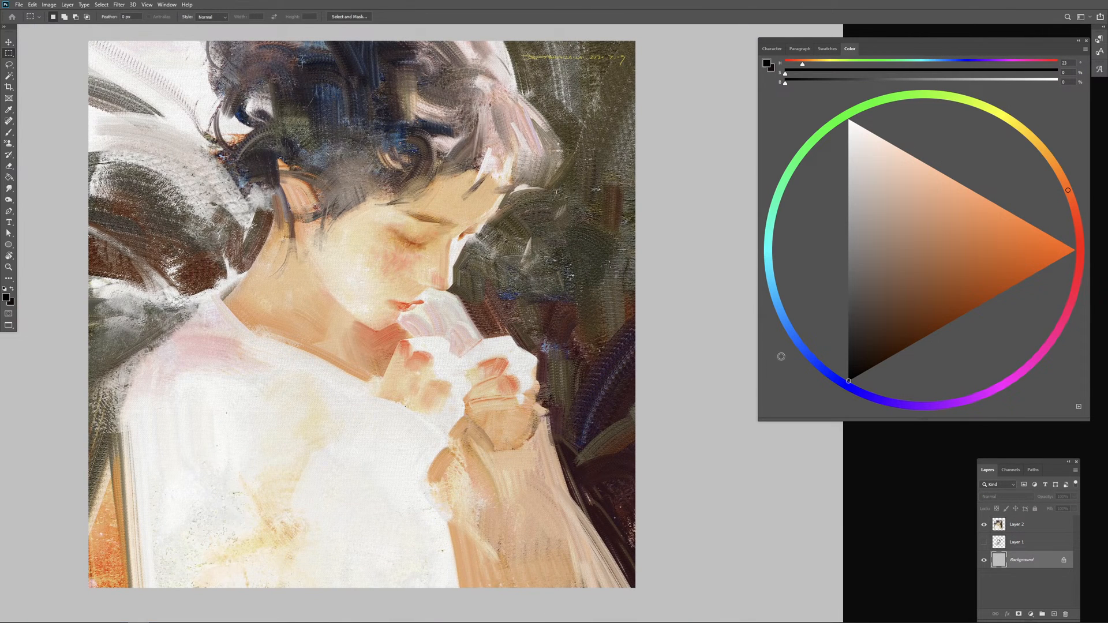
key("g")
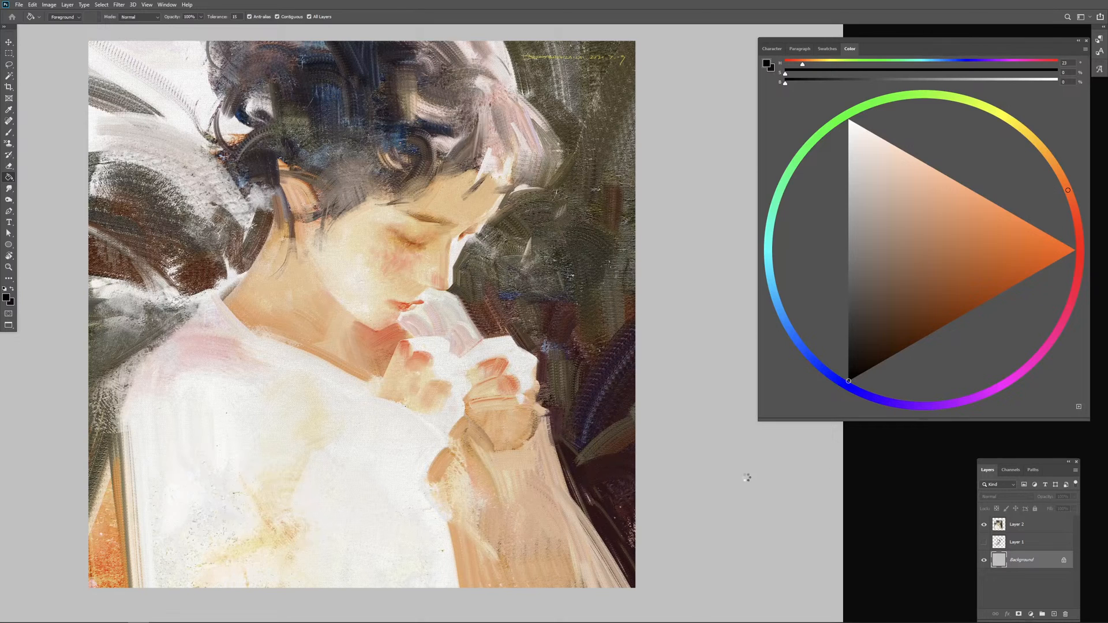
left_click(623, 471, "shift")
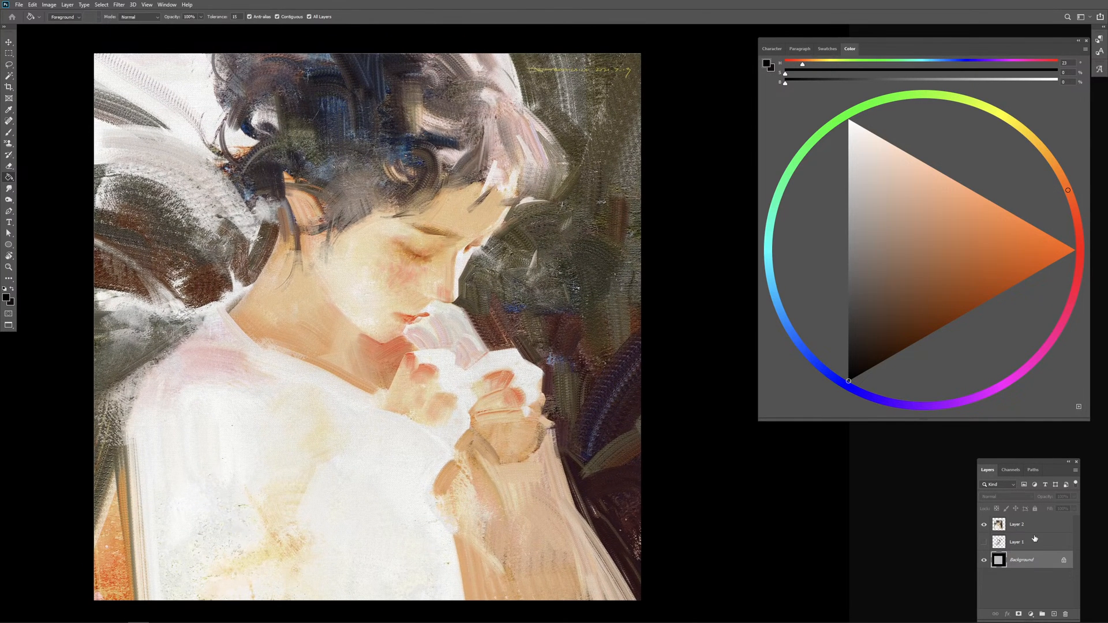
Step: Add a new empty layer above the portrait and choose a saturated orange for the Brush tool
left_click(1033, 526)
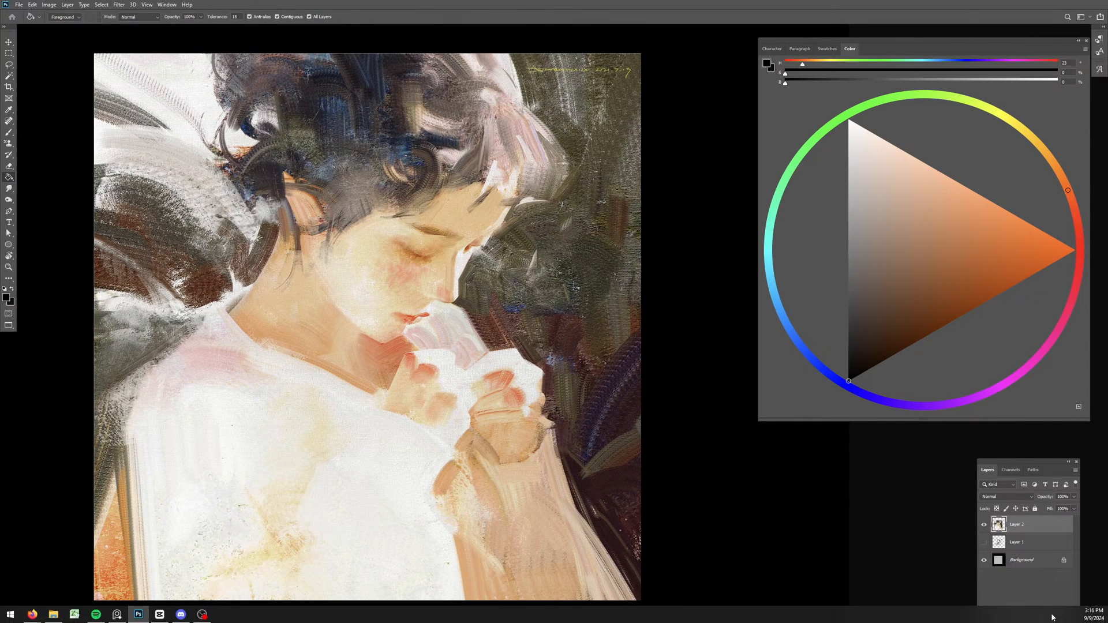
left_click(1056, 613)
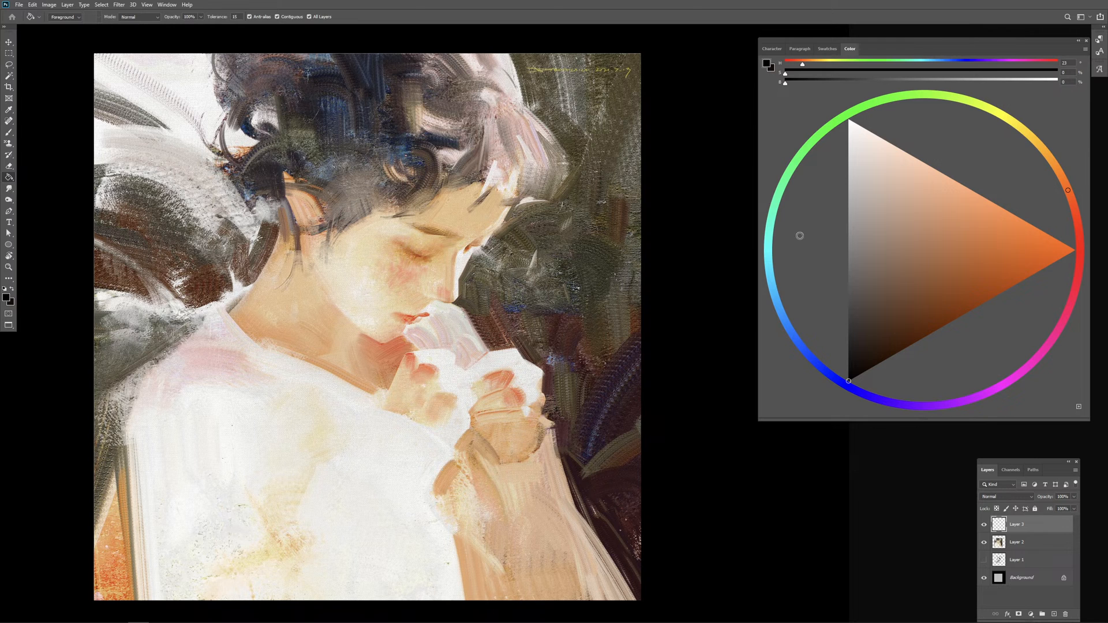
left_click(1048, 251)
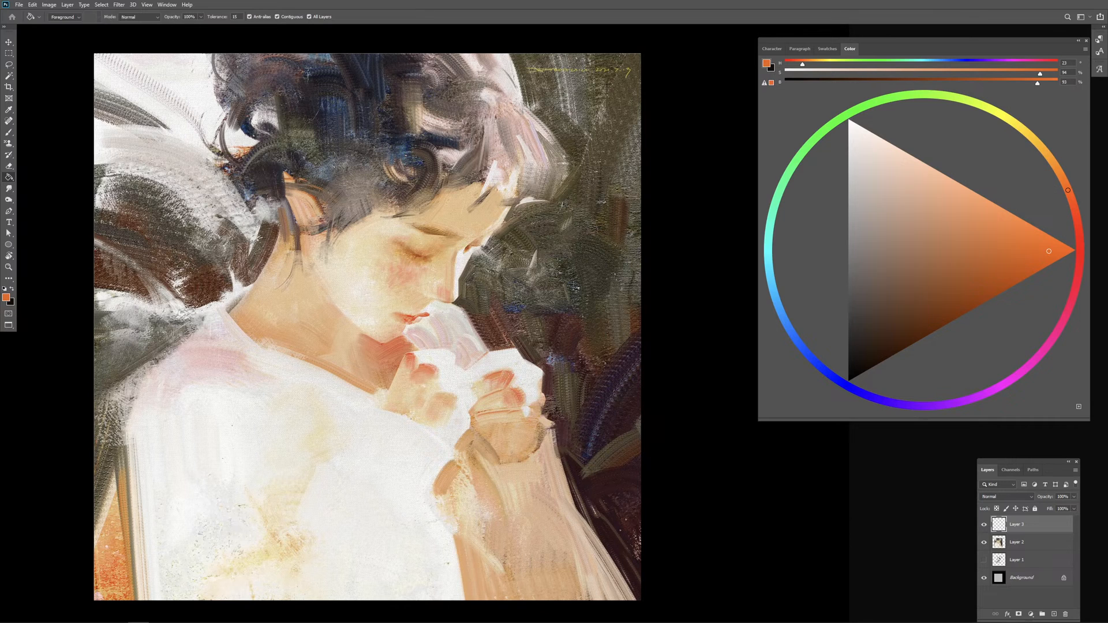
key("b")
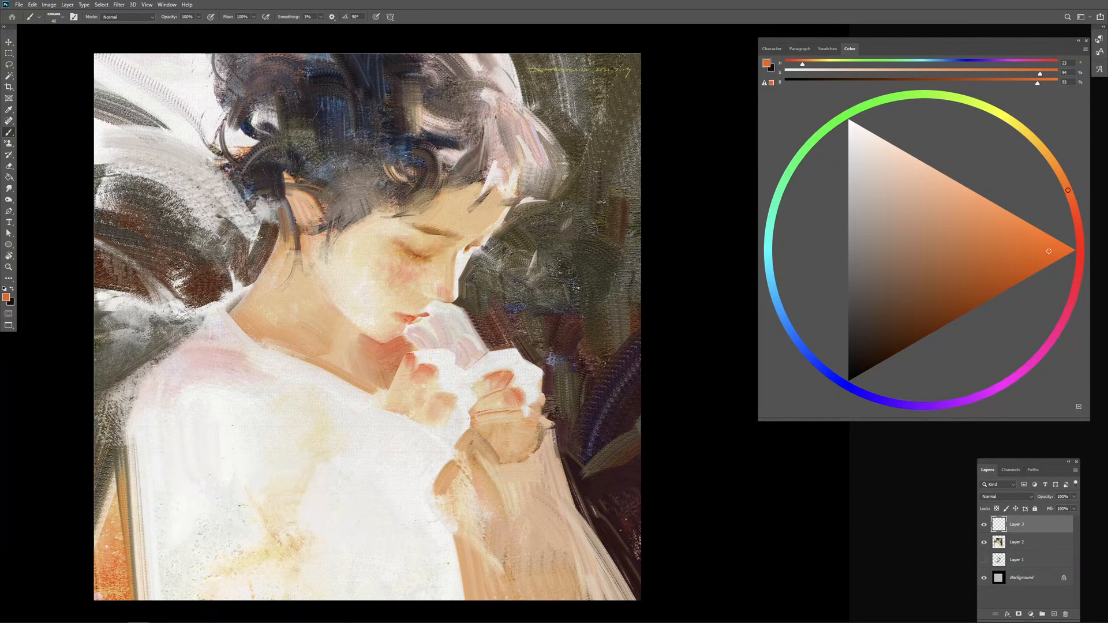
Step: Switch to a small round brush and paint a small orange test dab on the black area beside the portrait
key("period")
key("bracketleft")
key("bracketleft")
key("ctrl+plus")
left_click_drag(487, 250, 490, 359)
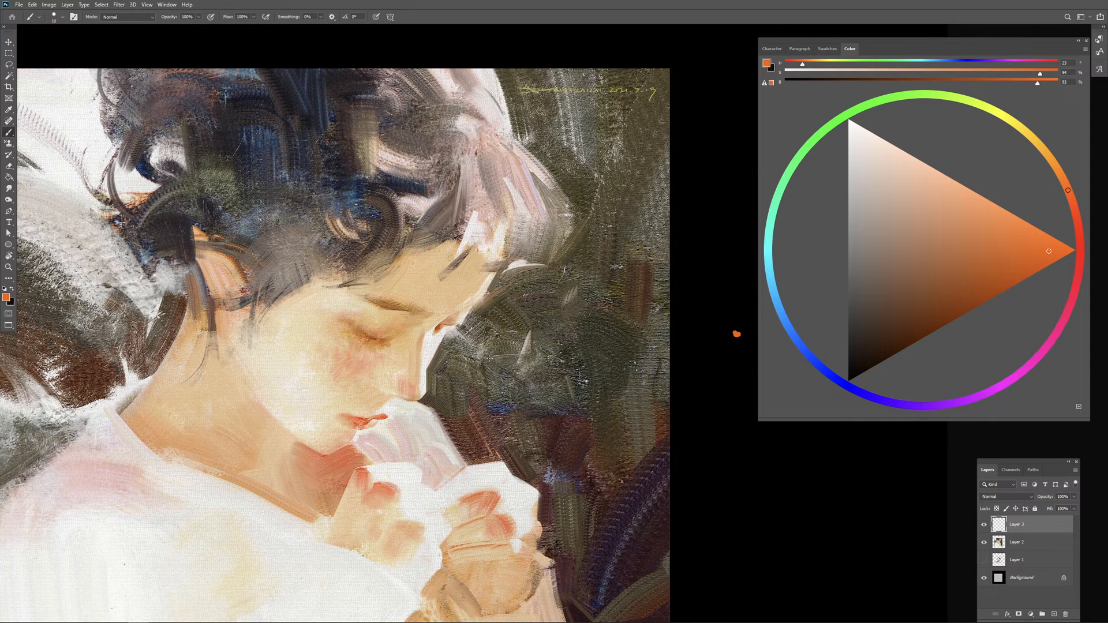
left_click_drag(737, 329, 756, 342)
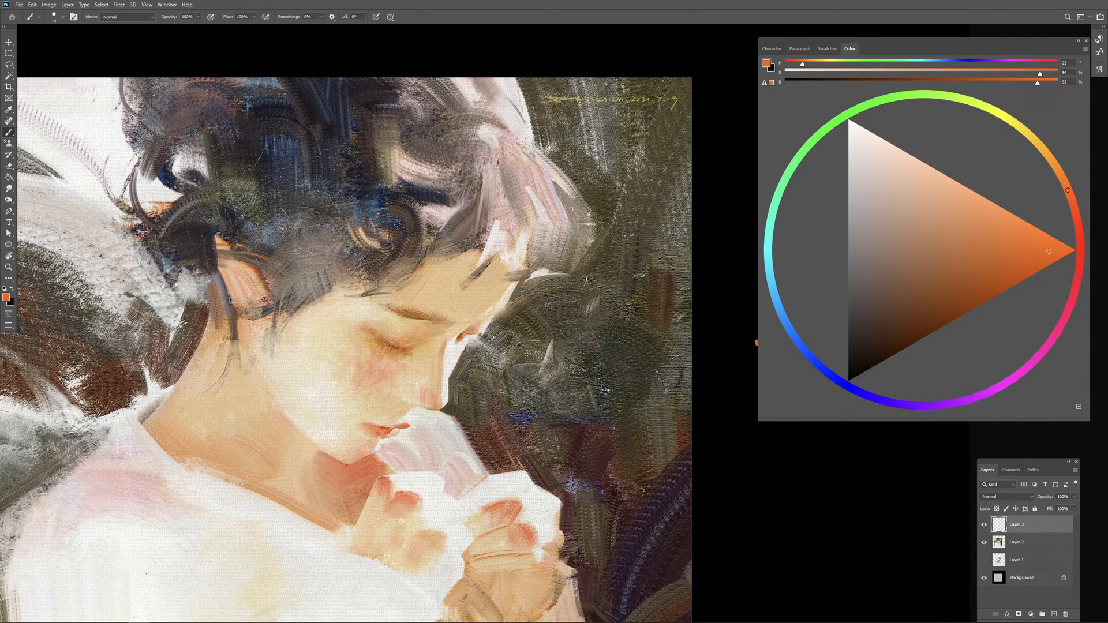
left_click_drag(512, 260, 526, 182)
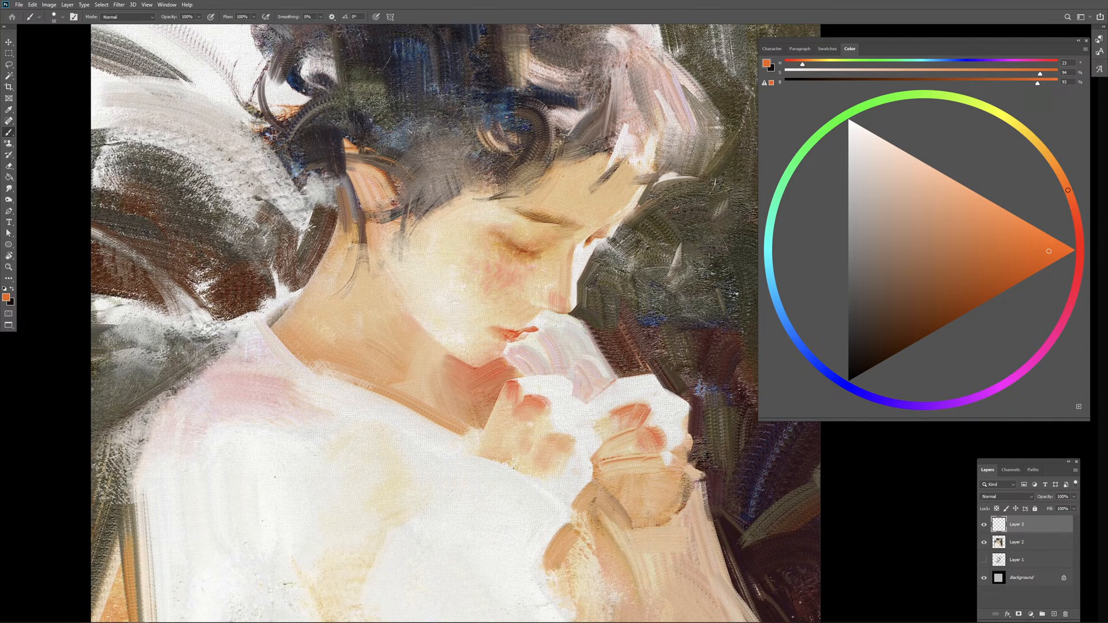
Step: Undo the orange trial stroke and handwrite "NOT MY ART" across the portrait's face with a larger bright red brush
left_click_drag(281, 200, 289, 233)
key("ctrl+z")
left_click(1078, 229)
left_click(1071, 250)
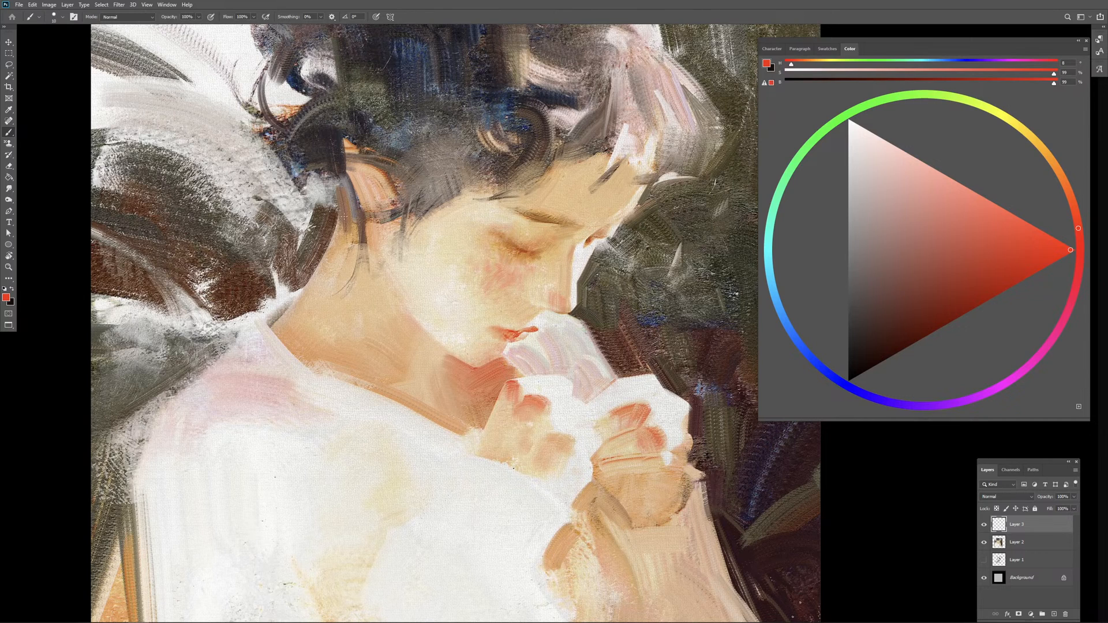
key("bracketright")
key("bracketright")
mouse_move(281, 234)
left_mouse_down()
mouse_move(304, 231)
mouse_move(299, 190)
left_mouse_up()
left_click_drag(323, 198, 327, 198)
left_click_drag(327, 198, 359, 195)
mouse_move(349, 197)
left_mouse_down()
mouse_move(353, 226)
mouse_move(415, 228)
mouse_move(438, 209)
left_mouse_up()
left_click_drag(453, 195, 445, 229)
mouse_move(502, 193)
left_mouse_down()
mouse_move(500, 222)
mouse_move(521, 231)
left_mouse_up()
mouse_move(499, 212)
left_mouse_down()
mouse_move(528, 210)
mouse_move(530, 229)
left_mouse_up()
mouse_move(532, 195)
left_mouse_down()
mouse_move(559, 227)
mouse_move(590, 198)
left_mouse_up()
left_click_drag(578, 200, 579, 236)
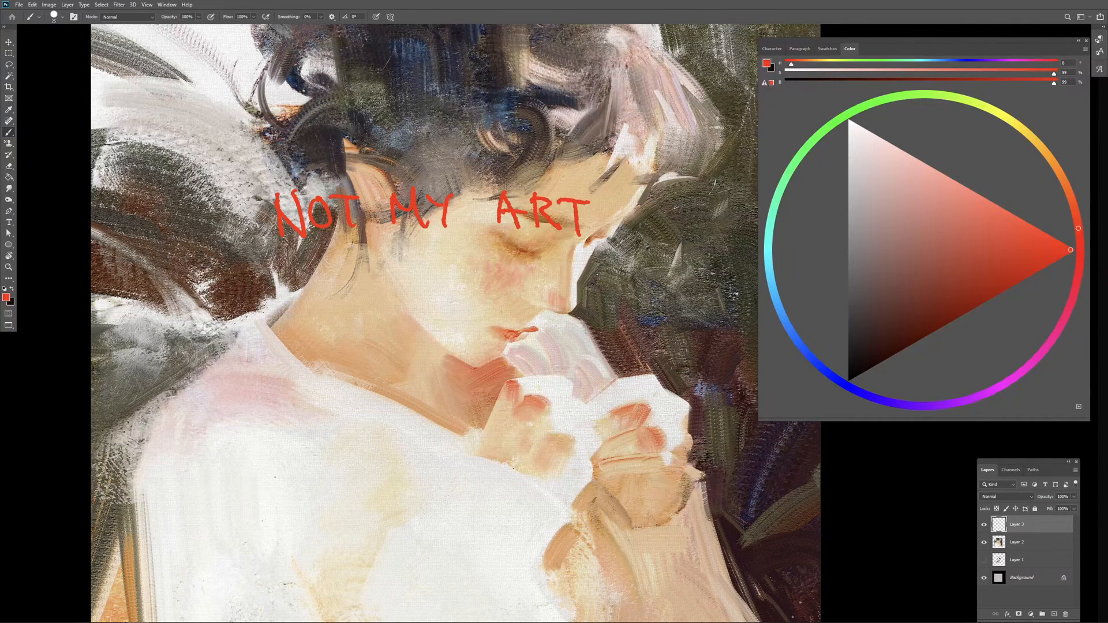
Step: Handwrite a red credit line under the lettering, reading "by" followed by the artist's name, correcting faulty letters
left_click_drag(241, 271, 247, 306)
left_click_drag(197, 272, 209, 296)
left_click_drag(209, 288, 231, 310)
key("e")
mouse_move(248, 267)
left_mouse_down()
mouse_move(247, 283)
mouse_move(200, 300)
mouse_move(215, 307)
left_mouse_up()
key("b")
left_click_drag(221, 300, 235, 336)
left_click_drag(293, 280, 293, 312)
mouse_move(296, 281)
left_mouse_down()
mouse_move(292, 315)
mouse_move(389, 317)
mouse_move(401, 332)
left_mouse_up()
key("ctrl+z")
key("ctrl+z")
key("ctrl+z")
mouse_move(423, 275)
left_mouse_down()
mouse_move(426, 312)
mouse_move(445, 309)
left_mouse_up()
mouse_move(451, 285)
left_mouse_down()
mouse_move(444, 291)
mouse_move(465, 310)
left_mouse_up()
left_click_drag(467, 293, 469, 311)
left_click(465, 281)
mouse_move(477, 273)
left_mouse_down()
mouse_move(482, 309)
mouse_move(501, 305)
left_mouse_up()
key("ctrl+z")
left_click_drag(511, 288, 534, 307)
Step: Underline "NOT" twice in red and move the lettering down over the neck and hands
mouse_move(586, 342)
left_mouse_down()
mouse_move(563, 365)
mouse_move(511, 346)
left_mouse_up()
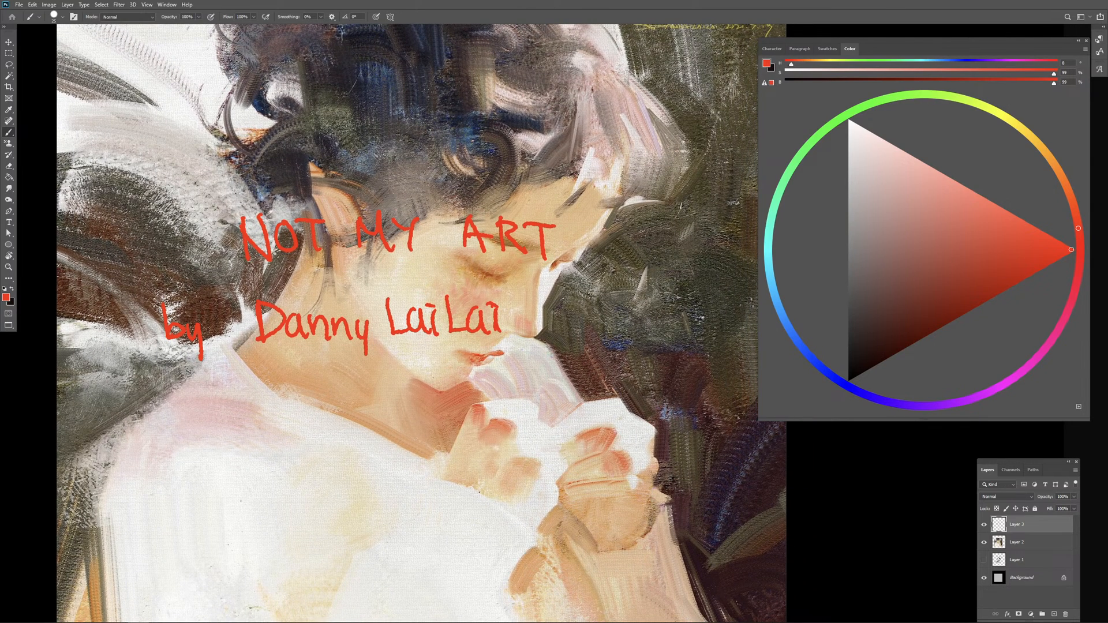
left_click_drag(271, 268, 321, 270)
left_click_drag(267, 276, 320, 275)
key("v")
left_click_drag(512, 261, 564, 365)
left_click_drag(718, 338, 697, 350)
Step: Add one new empty layer above the lettering and make the brush smaller for marking up the hair
left_click(1052, 614)
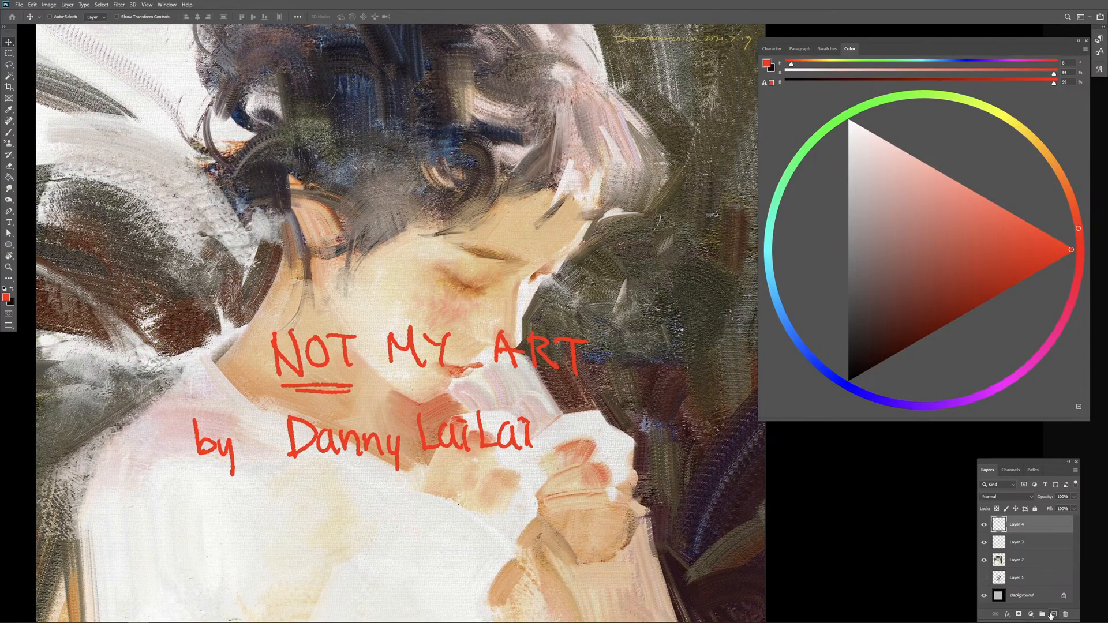
left_click_drag(574, 289, 561, 301)
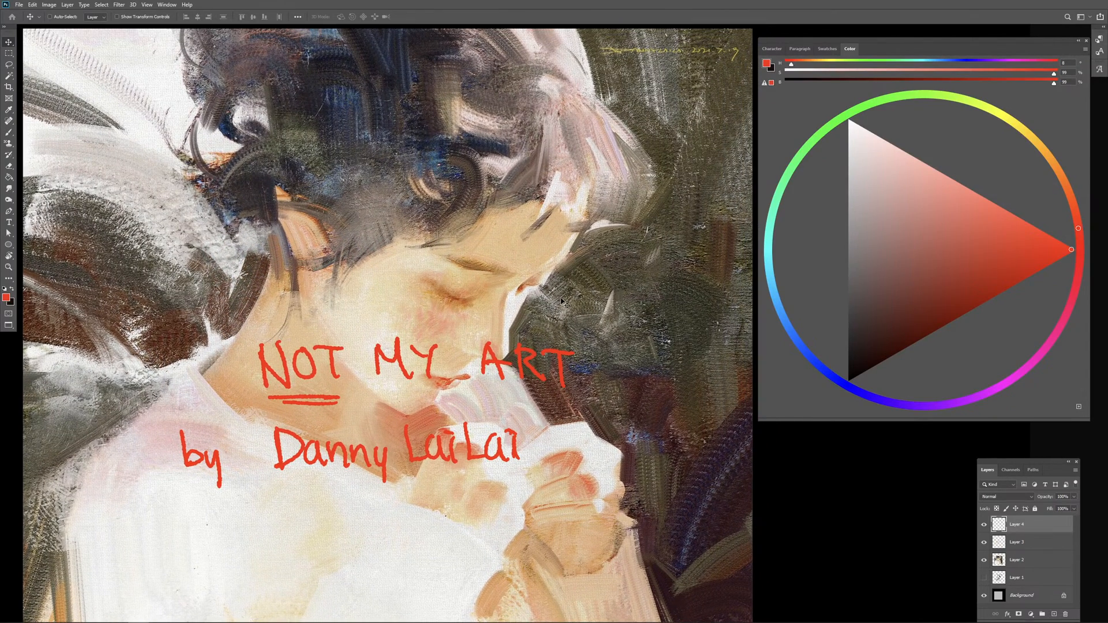
scroll(563, 301, "up", 4)
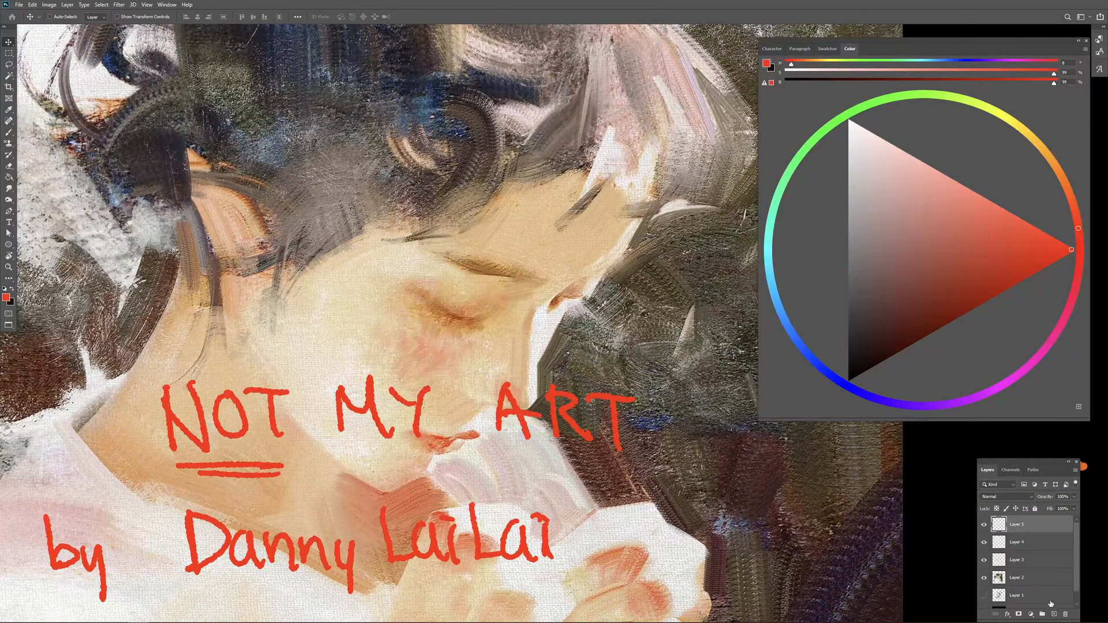
key("b")
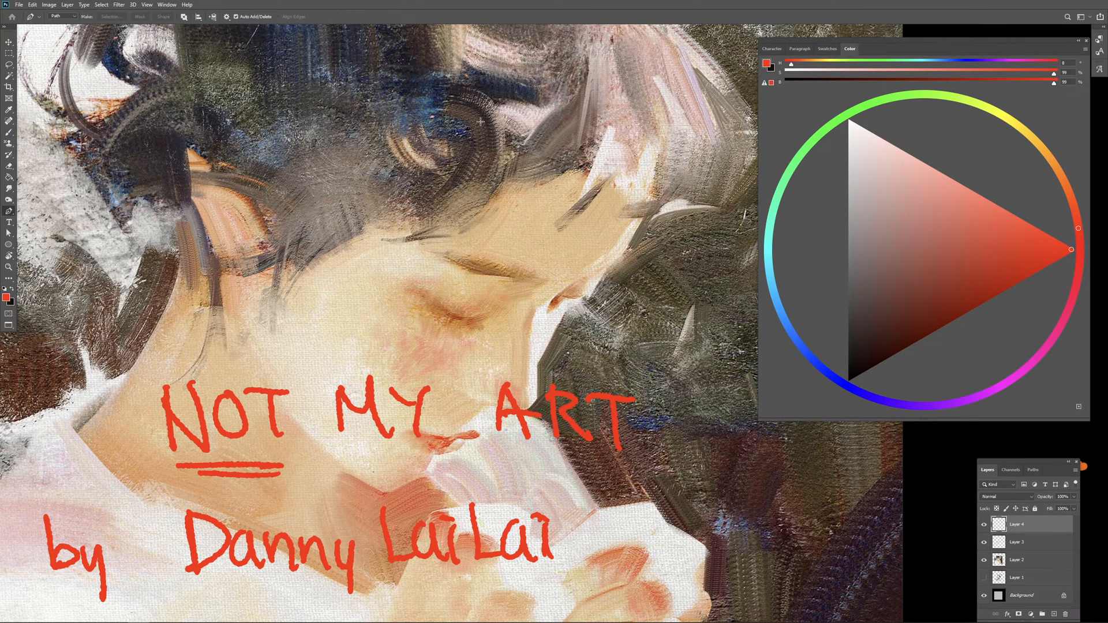
key("b")
key("bracketleft")
key("bracketleft")
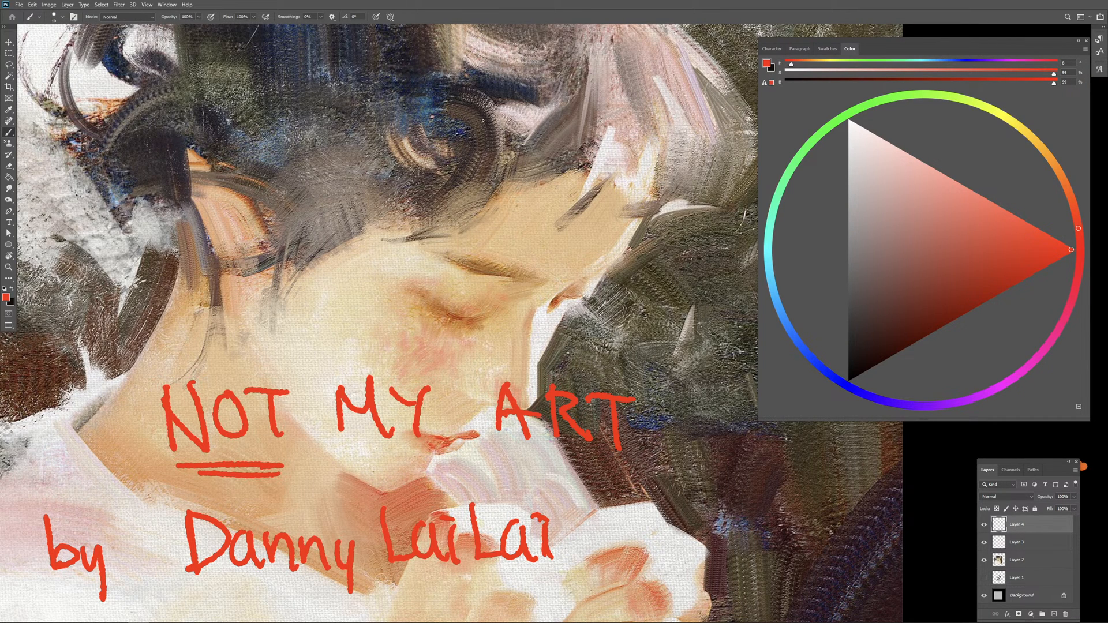
Step: Circle the upper edge of the dark curl above the forehead in red and erase the circle
left_click_drag(496, 101, 454, 106)
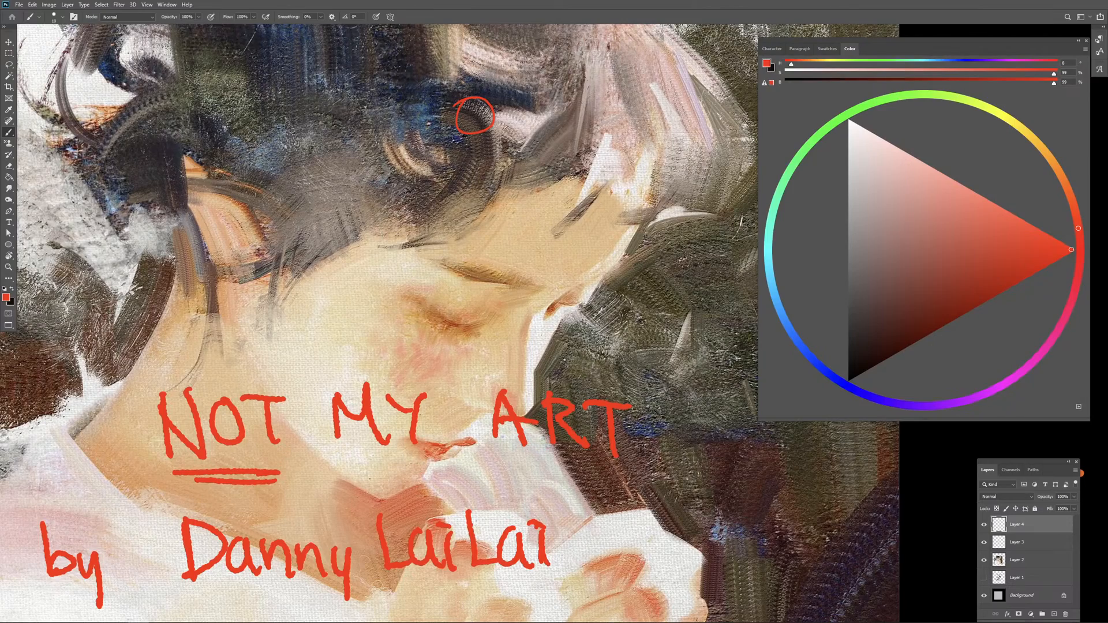
key("e")
left_click_drag(471, 105, 473, 124)
key("b")
Step: Outline the vertical brown-to-cream brushstroke block in the hair with a red rectangle and try stroke marks inside it
mouse_move(538, 187)
left_mouse_down()
mouse_move(512, 215)
mouse_move(504, 262)
mouse_move(512, 209)
mouse_move(538, 225)
left_mouse_up()
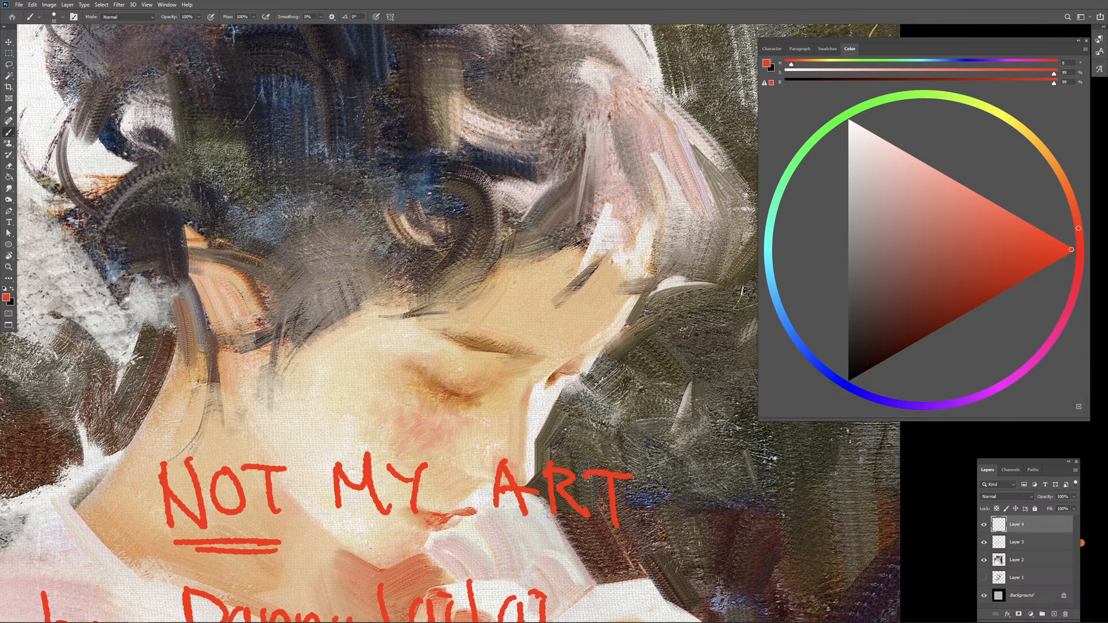
mouse_move(397, 47)
left_mouse_down()
mouse_move(408, 147)
mouse_move(464, 87)
mouse_move(462, 153)
mouse_move(444, 154)
mouse_move(462, 154)
left_mouse_up()
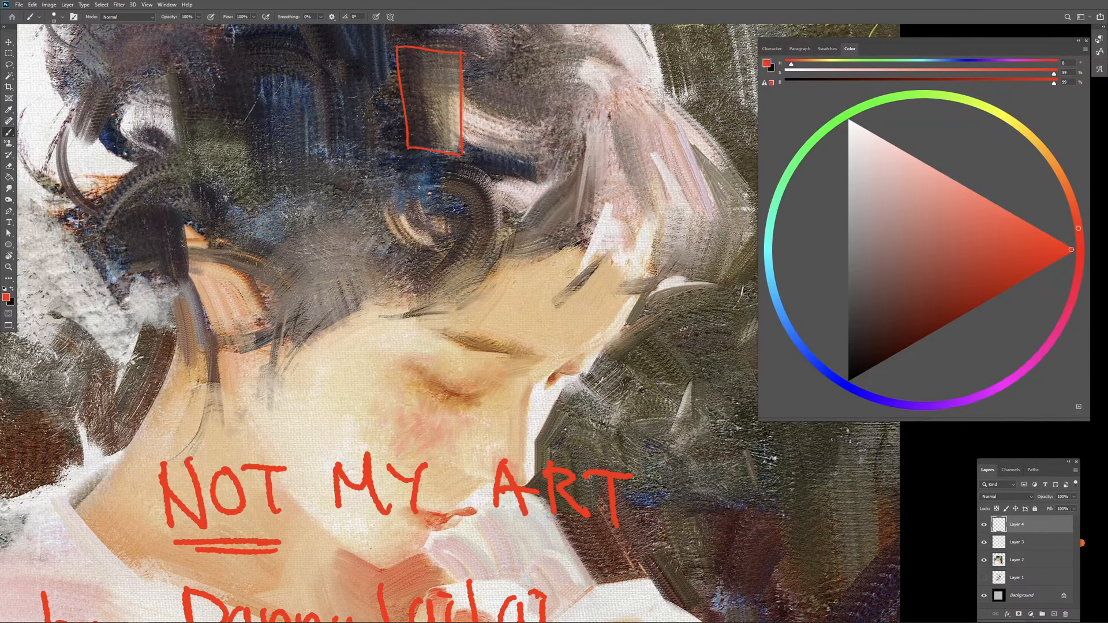
mouse_move(441, 110)
left_mouse_down()
mouse_move(453, 115)
mouse_move(441, 106)
left_mouse_up()
key("ctrl+z")
key("ctrl+z")
key("ctrl+z")
left_click_drag(453, 61, 446, 106)
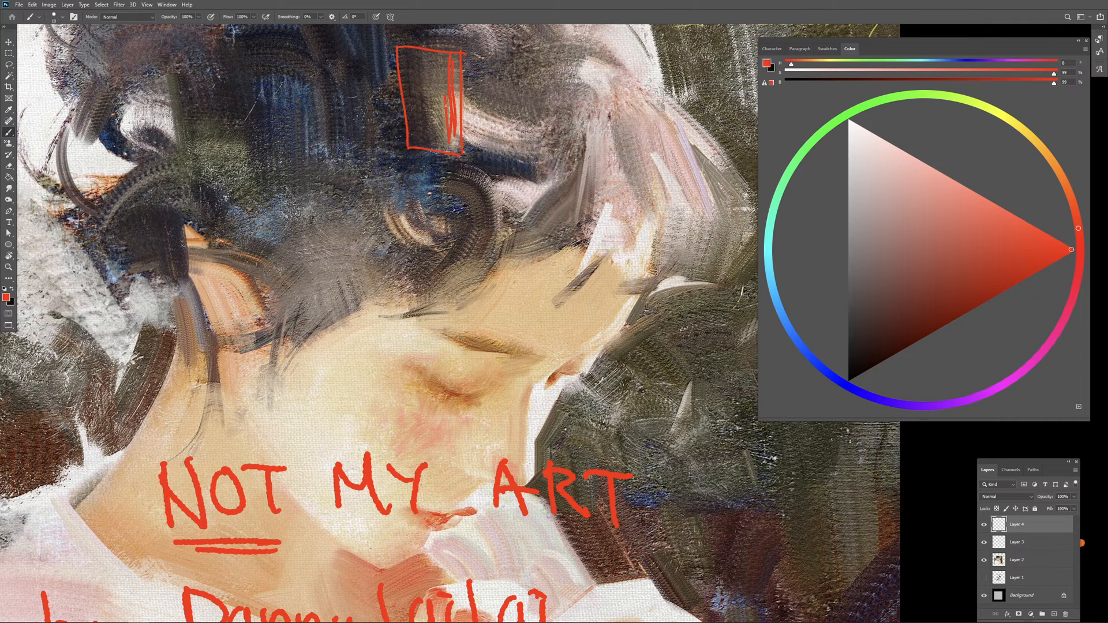
left_click_drag(402, 55, 426, 118)
key("ctrl+z")
key("ctrl+z")
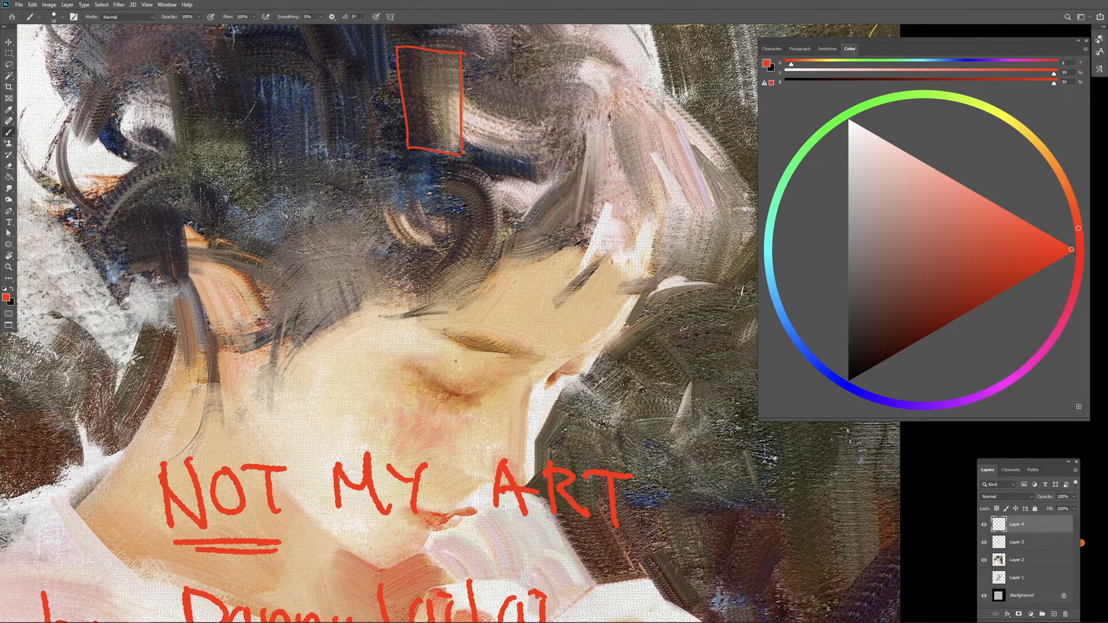
Step: Erase the red annotation marks over the hair and return to the Brush tool
mouse_move(514, 209)
left_mouse_down()
mouse_move(528, 140)
mouse_move(547, 121)
left_mouse_up()
key("v")
left_click_drag(552, 528, 520, 544)
left_click_drag(481, 111, 476, 192)
key("e")
mouse_move(419, 165)
left_mouse_down()
mouse_move(488, 143)
mouse_move(384, 95)
mouse_move(433, 48)
left_mouse_up()
key("b")
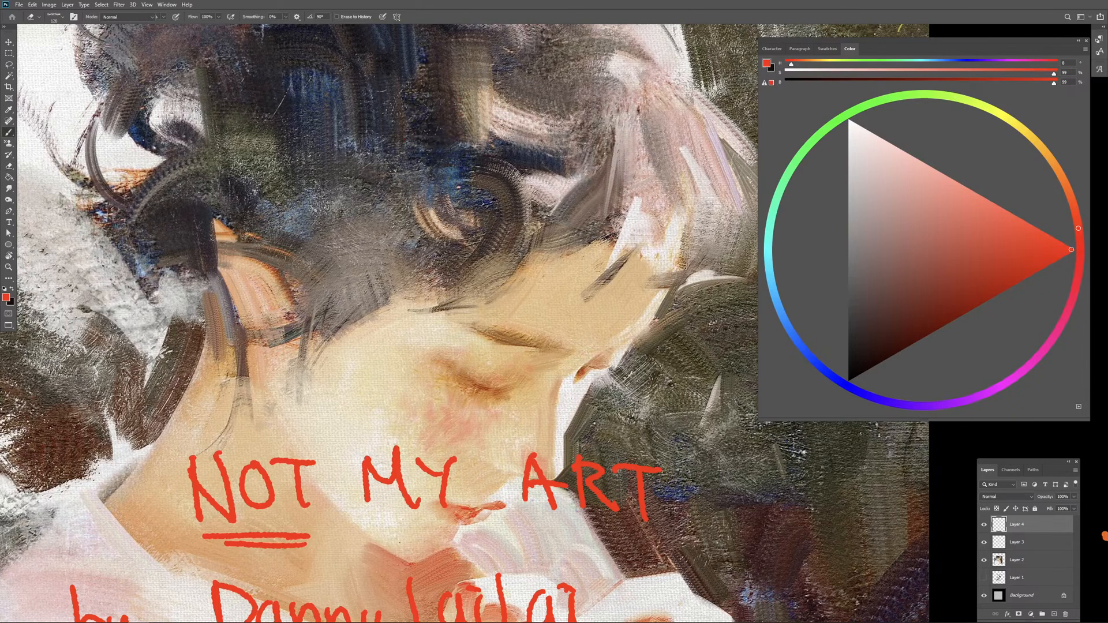
mouse_move(525, 240)
left_mouse_down()
mouse_move(504, 246)
mouse_move(518, 257)
left_mouse_up()
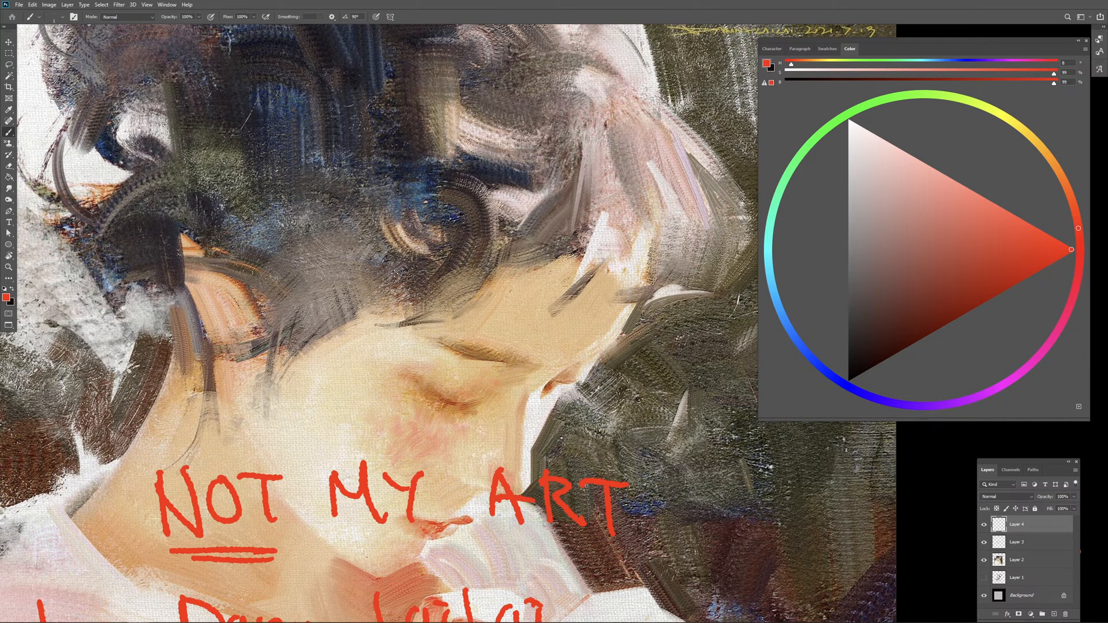
Step: Adjust the text-shaped brush's size and stamp the word PLUVIUMGRANDIS in red over the hair
key("]")
key("]")
key("]")
key("]")
key("]")
key("]")
key("]")
key("]")
key("]")
key("]")
key("]")
key("]")
key("]")
key("]")
key("]")
key("]")
key("]")
key("]")
key("bracketleft")
key("bracketleft")
key("bracketright")
key("bracketright")
key("bracketright")
key("bracketright")
key("bracketright")
key("bracketright")
key("bracketright")
left_click(349, 250)
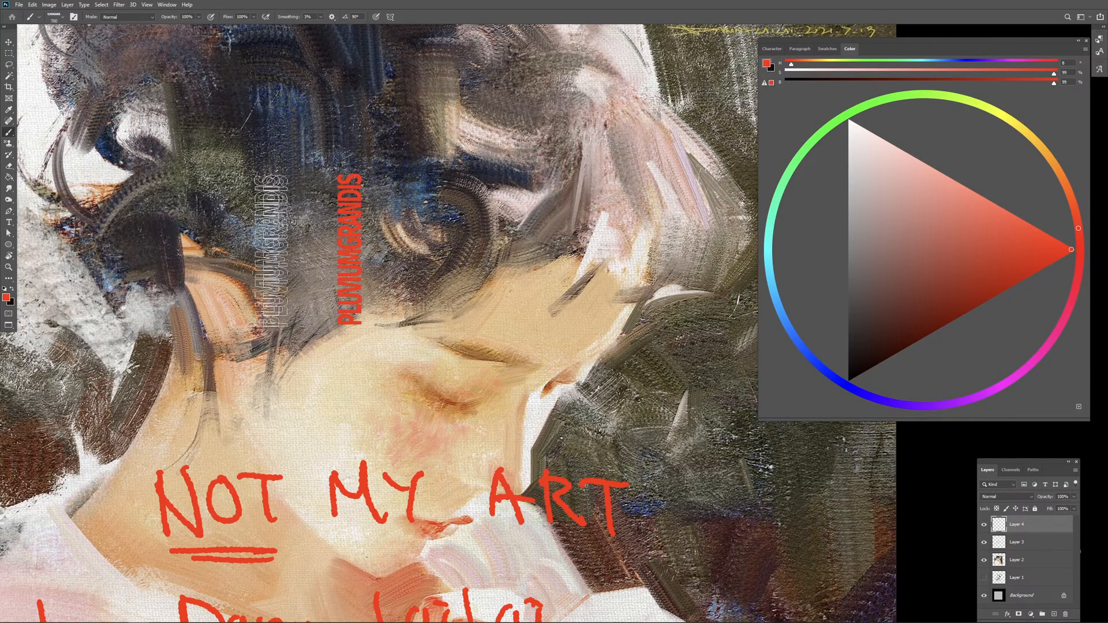
Step: Free-transform the stamped PLUVIUMGRANDIS, rotating it to read horizontally and moving it down to brow level on the face
left_click(9, 52)
left_click_drag(290, 135, 391, 337)
right_click(351, 211)
left_click(404, 360)
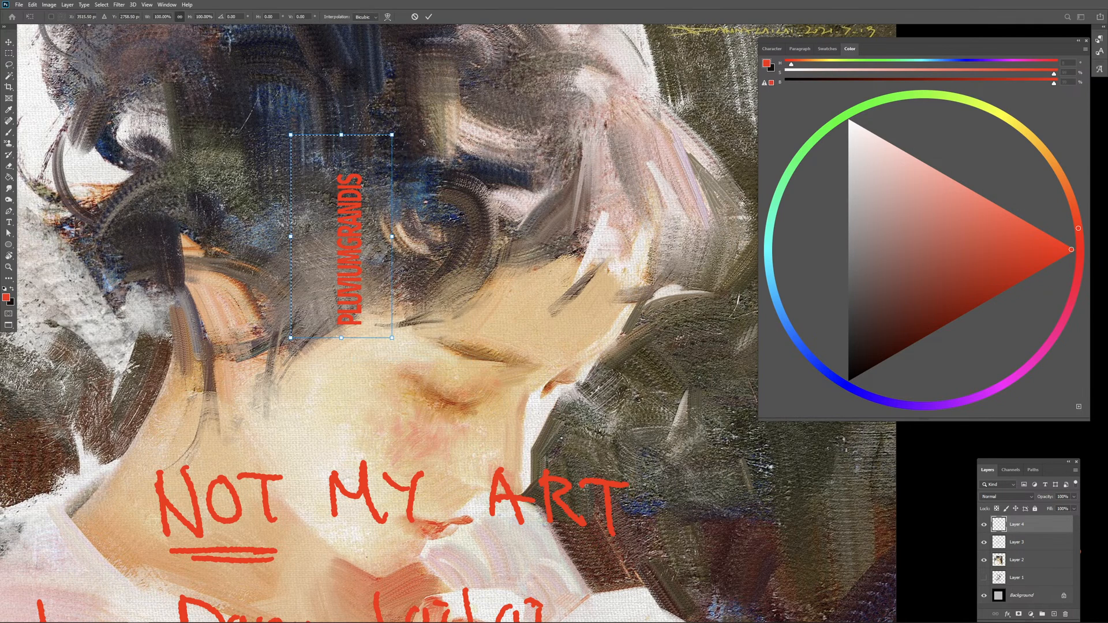
left_click_drag(422, 142, 438, 317)
left_click_drag(356, 261, 425, 370)
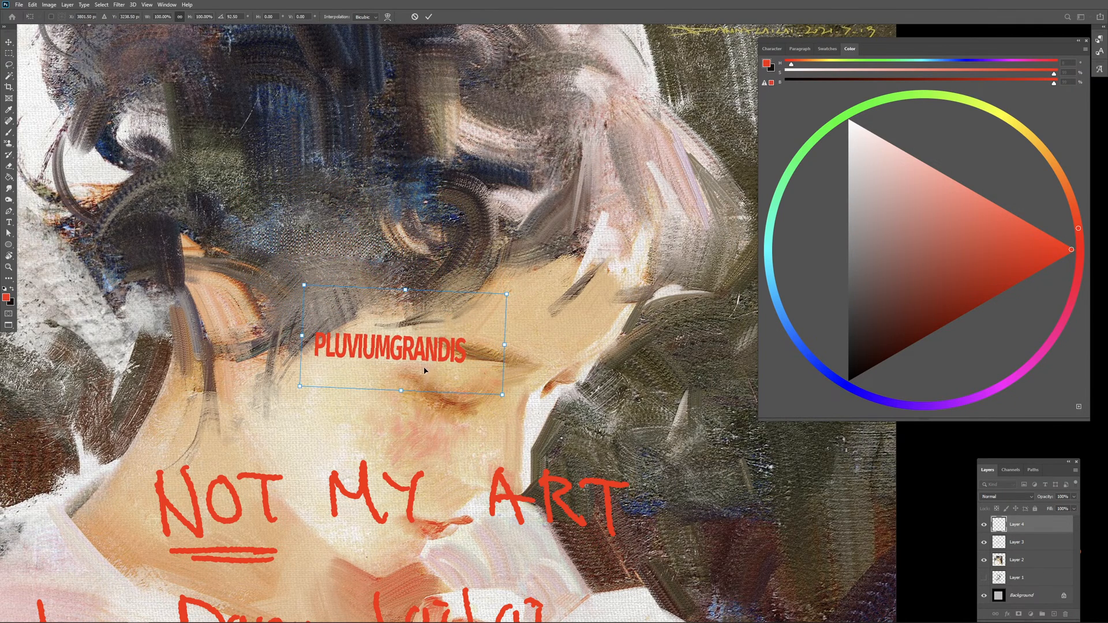
key("Return")
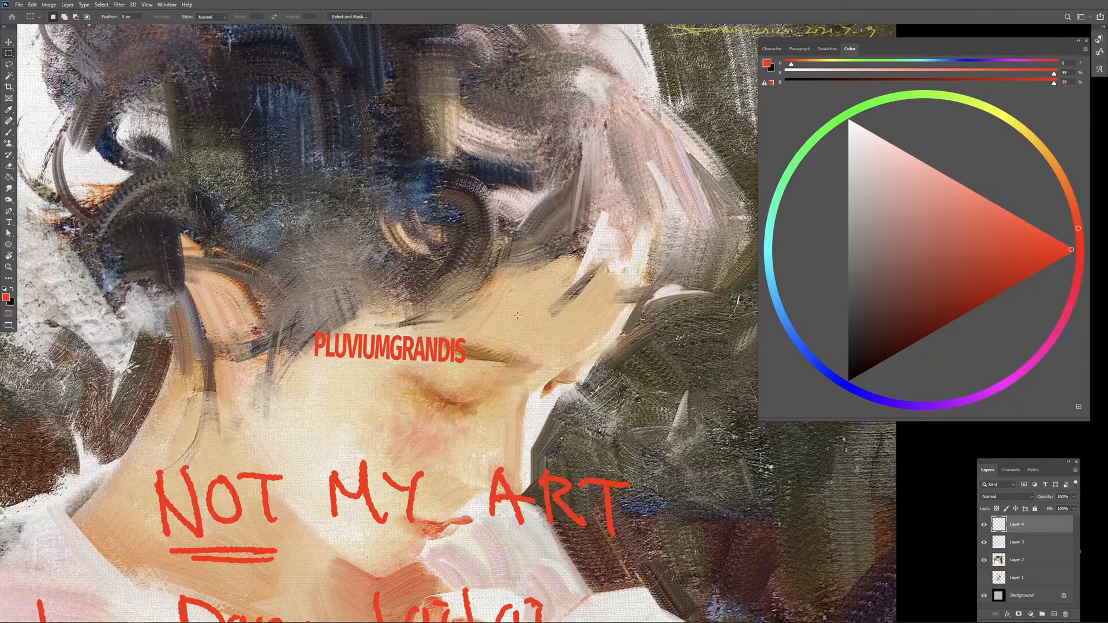
Step: Paint sample red strokes with the text-shaped brush beside and below the word: a broad patch near the nose bridge and several short bars
key("b")
left_click_drag(511, 351, 460, 351)
mouse_move(545, 333)
left_mouse_down()
mouse_move(556, 331)
mouse_move(505, 384)
mouse_move(451, 402)
mouse_move(411, 434)
left_mouse_up()
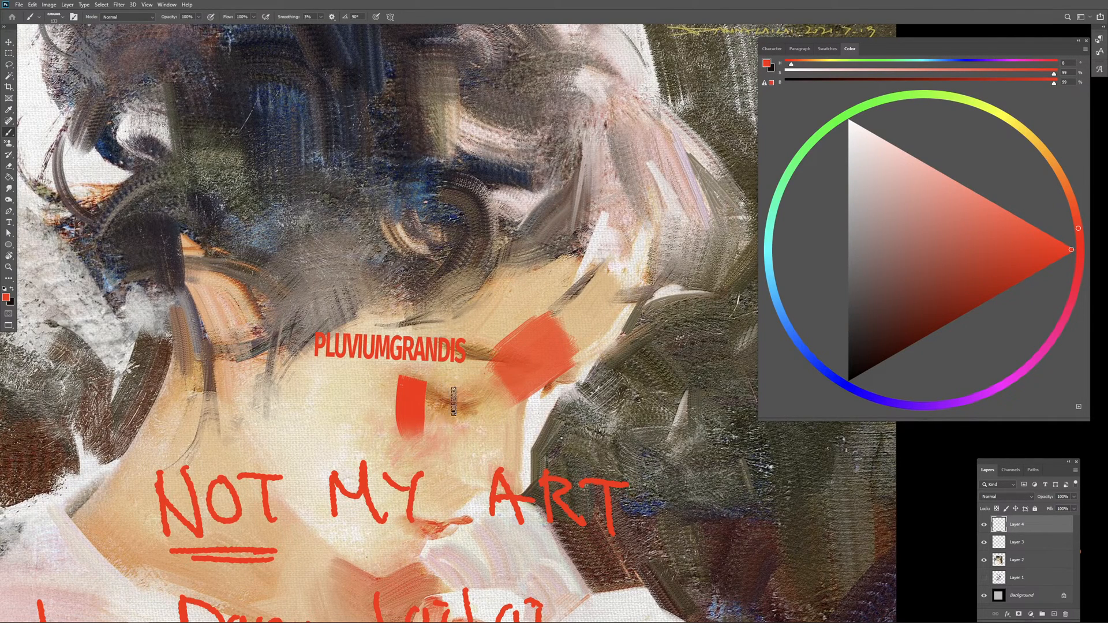
left_click_drag(448, 383, 446, 430)
left_click_drag(485, 387, 471, 434)
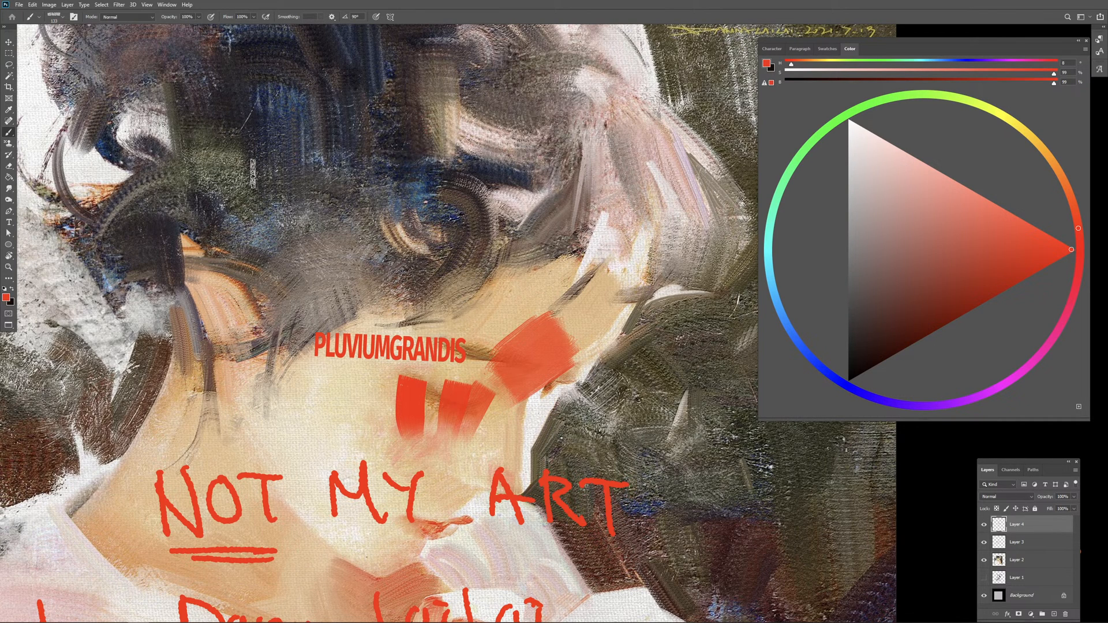
Step: Enlarge the sentence-shaped brush and stamp its tip once in red over the dark hair above the ear
key("bracketright")
key("bracketright")
key("bracketright")
key("bracketright")
key("bracketright")
key("bracketright")
key("bracketright")
key("bracketright")
key("bracketright")
key("bracketright")
key("bracketright")
key("bracketright")
key("bracketright")
key("bracketright")
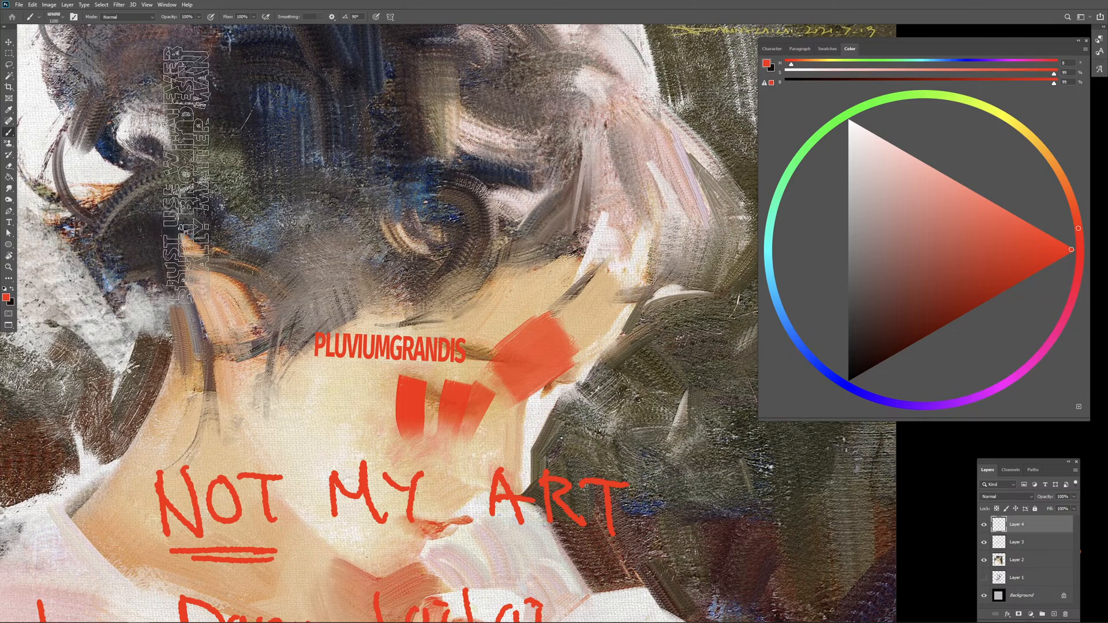
left_click(187, 173)
Step: Free-transform the stamped sentence, rotating it to read horizontally and moving it to the middle of the hair
key("m")
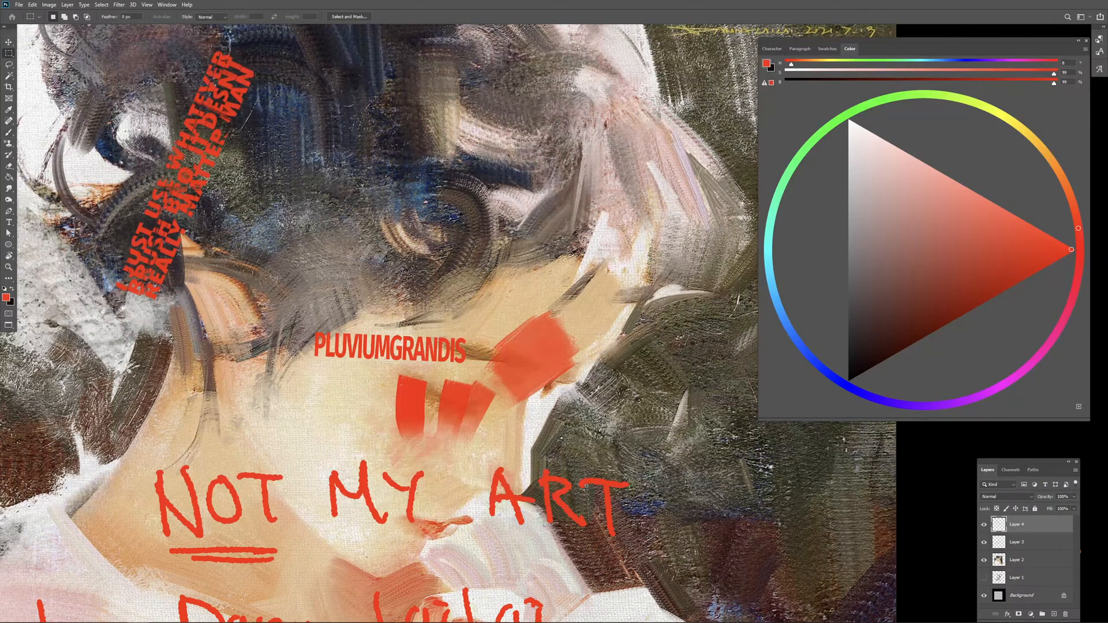
left_click_drag(75, 41, 287, 315)
right_click(230, 230)
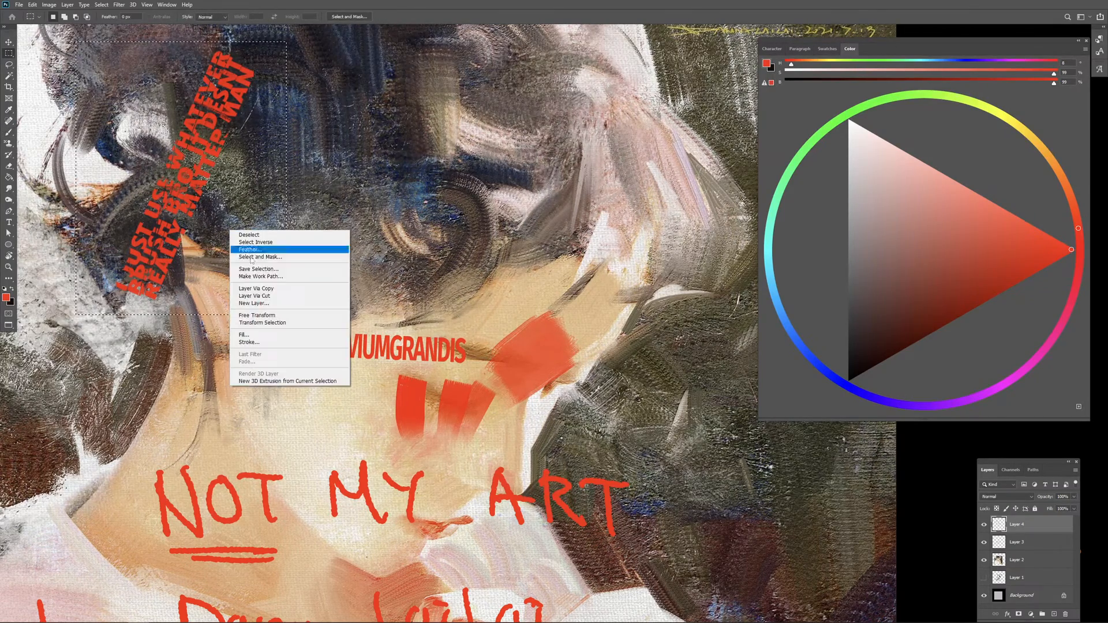
left_click(272, 316)
left_click_drag(301, 206, 207, 309)
left_click_drag(226, 246, 414, 228)
key("Return")
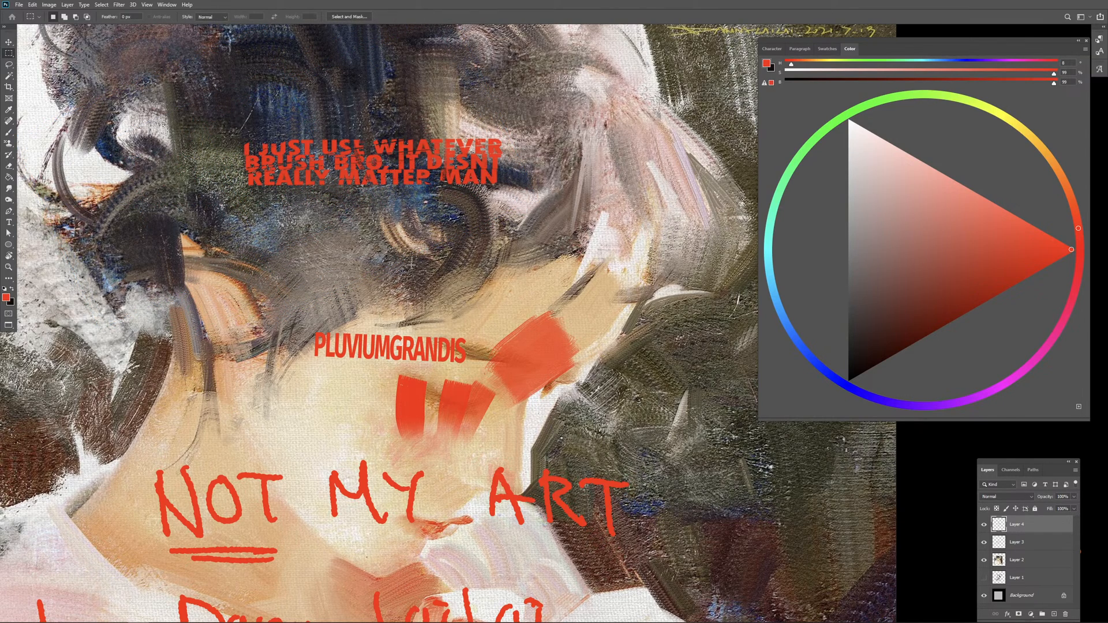
Step: Shrink the brush and paint two parallel horizontal red bars below the stamped sentence
key("b")
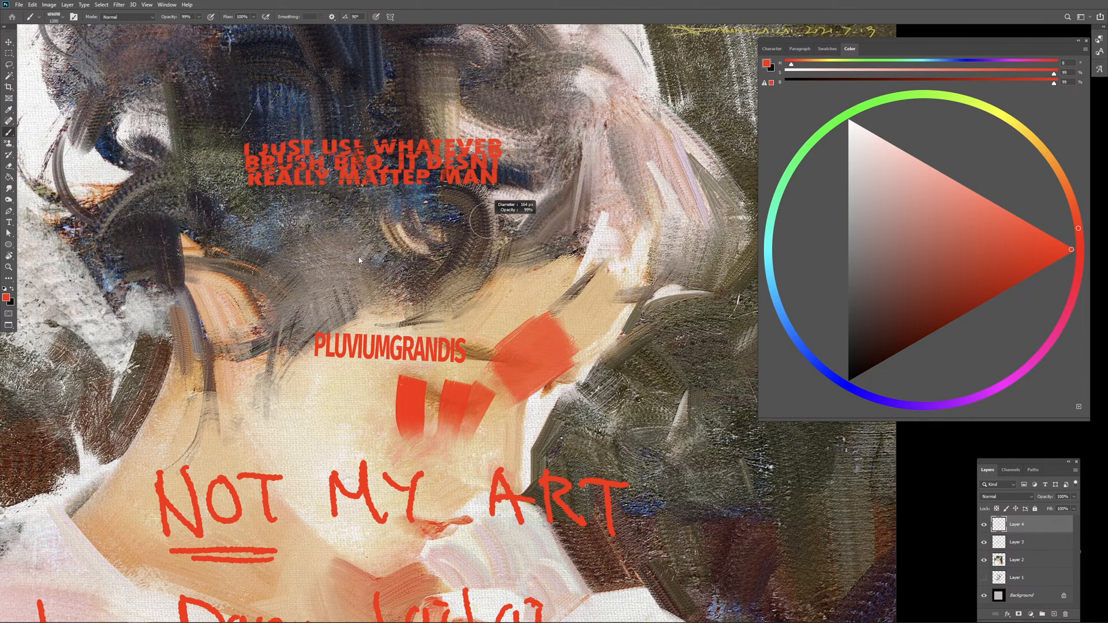
left_click_drag(359, 260, 351, 260)
left_click_drag(418, 248, 408, 240)
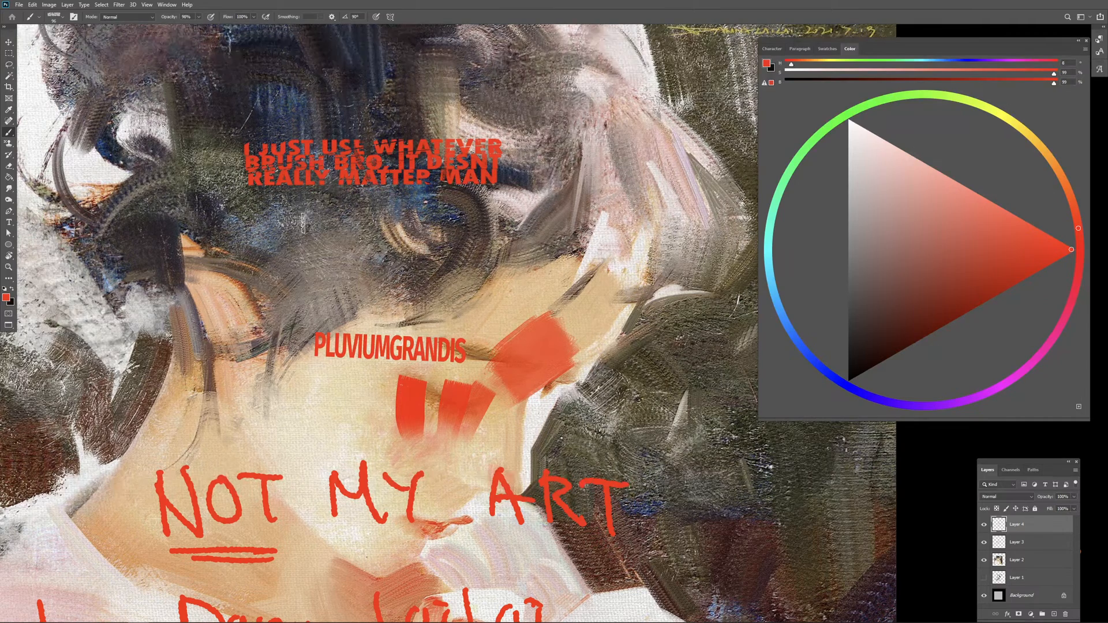
left_click_drag(304, 219, 392, 217)
left_click_drag(306, 246, 398, 245)
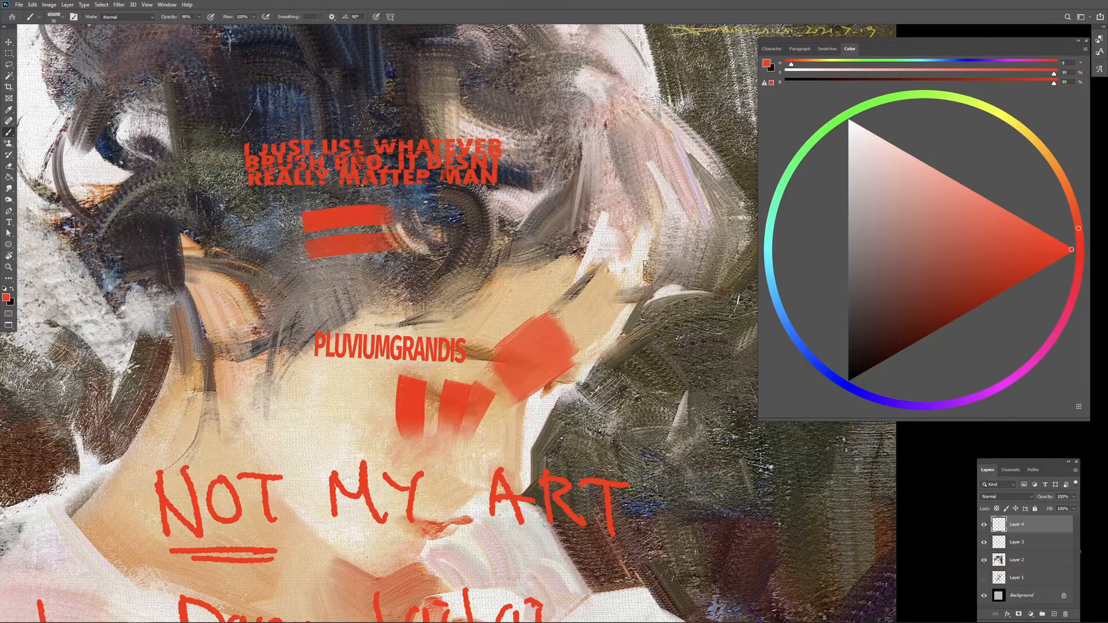
Step: Hide Layer 4 with the brush samples, select Layer 3, and restore the brush opacity to 100%
left_click(985, 525)
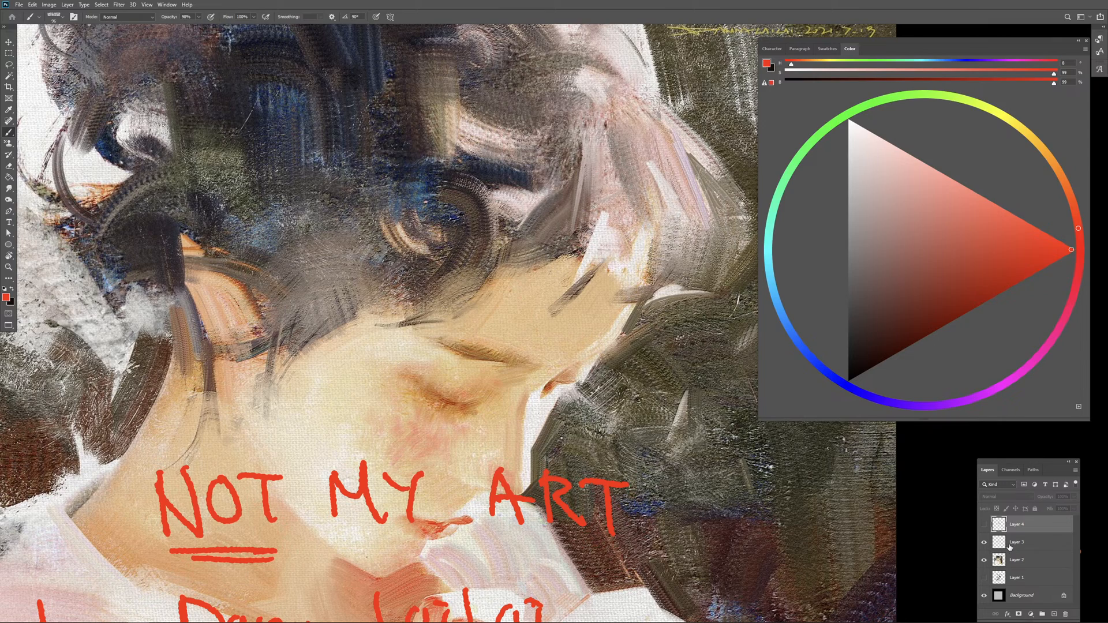
left_click(1009, 543)
mouse_move(553, 279)
left_mouse_down()
mouse_move(502, 283)
mouse_move(489, 303)
left_mouse_up()
left_click_drag(557, 117, 556, 134)
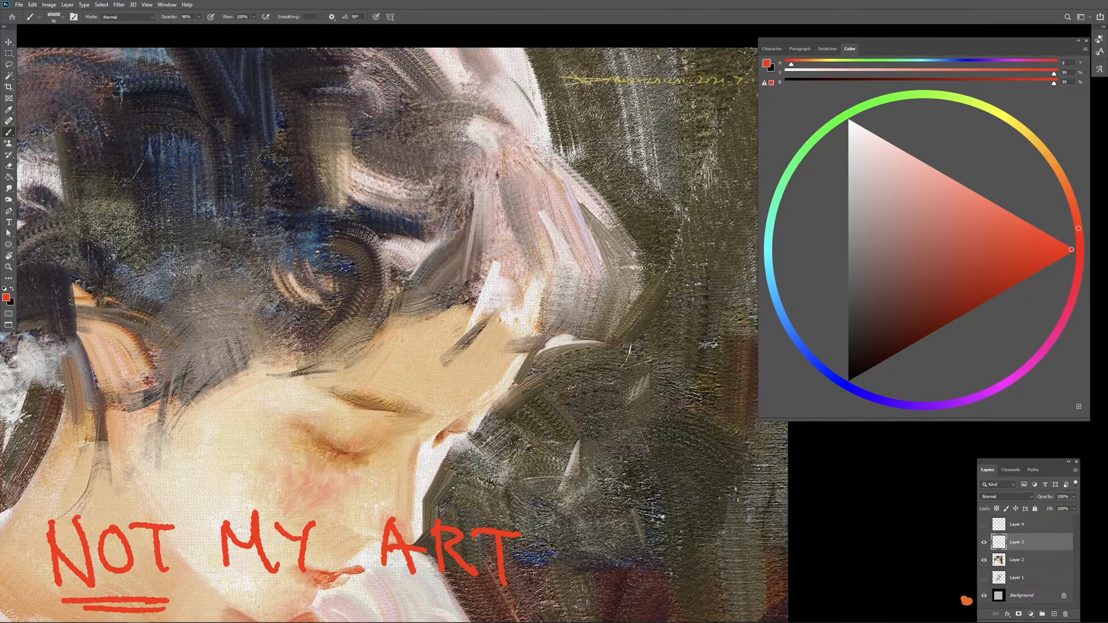
left_click_drag(541, 148, 530, 148)
key("0")
Step: Try short red strokes beside the hair's upper outer edge and undo them
mouse_move(554, 102)
left_mouse_down()
mouse_move(526, 106)
mouse_move(552, 97)
left_mouse_up()
key("ctrl+z")
key("ctrl+minus")
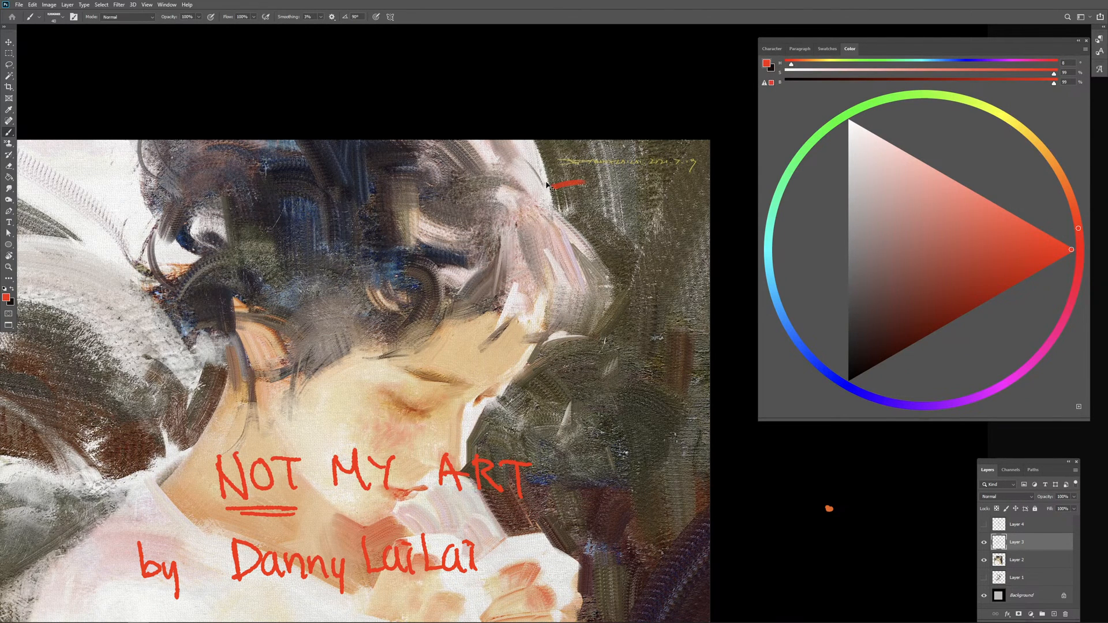
key("ctrl+z")
left_click_drag(546, 187, 508, 190)
key("ctrl+z")
Step: Try red strokes along and across the outer edge of the light pink hair, undoing each one
left_click_drag(570, 353, 570, 291)
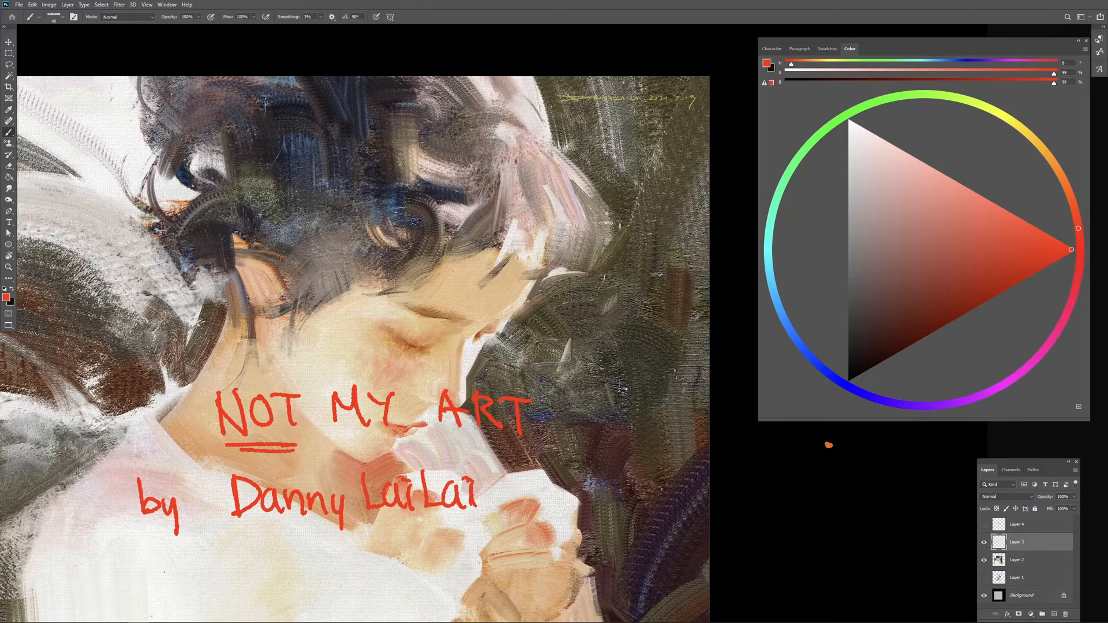
key("ctrl+plus")
left_click_drag(623, 218, 508, 249)
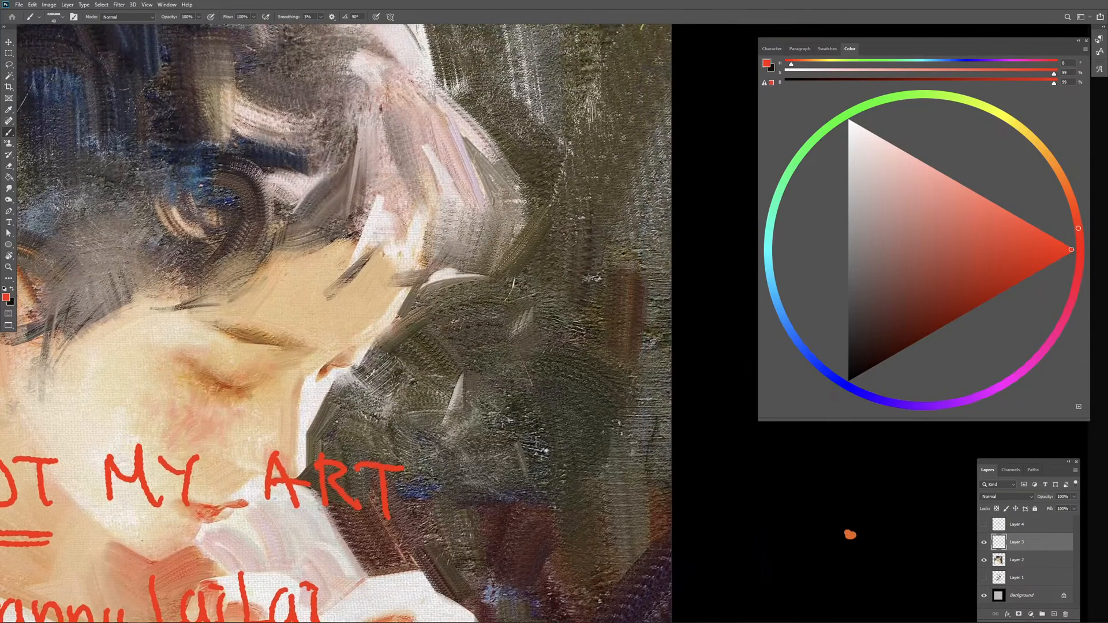
left_click_drag(464, 134, 503, 214)
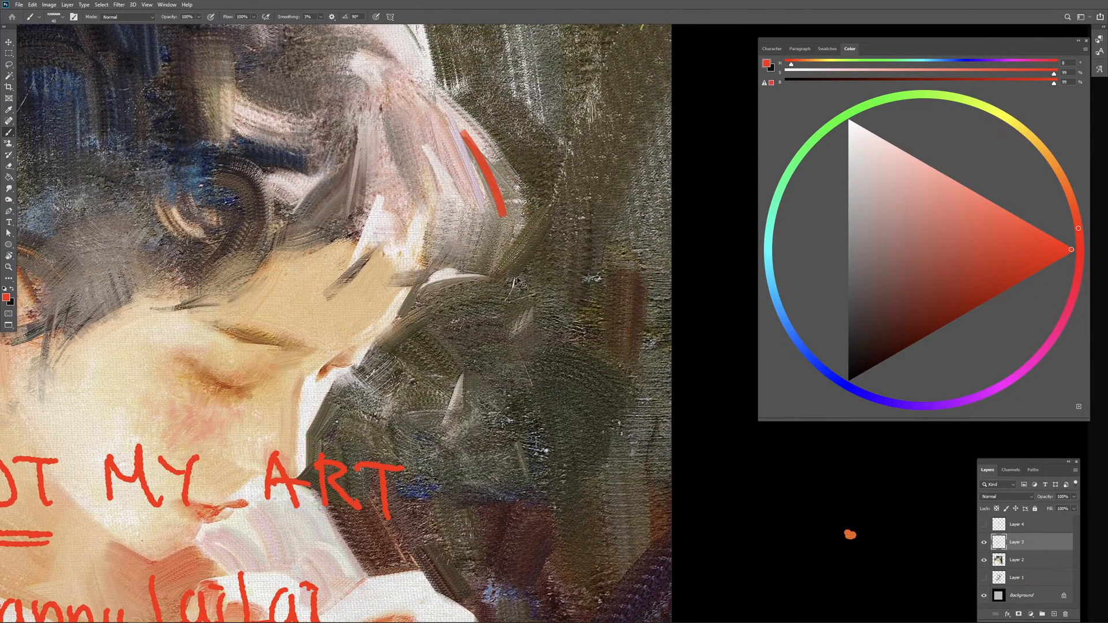
key("ctrl+z")
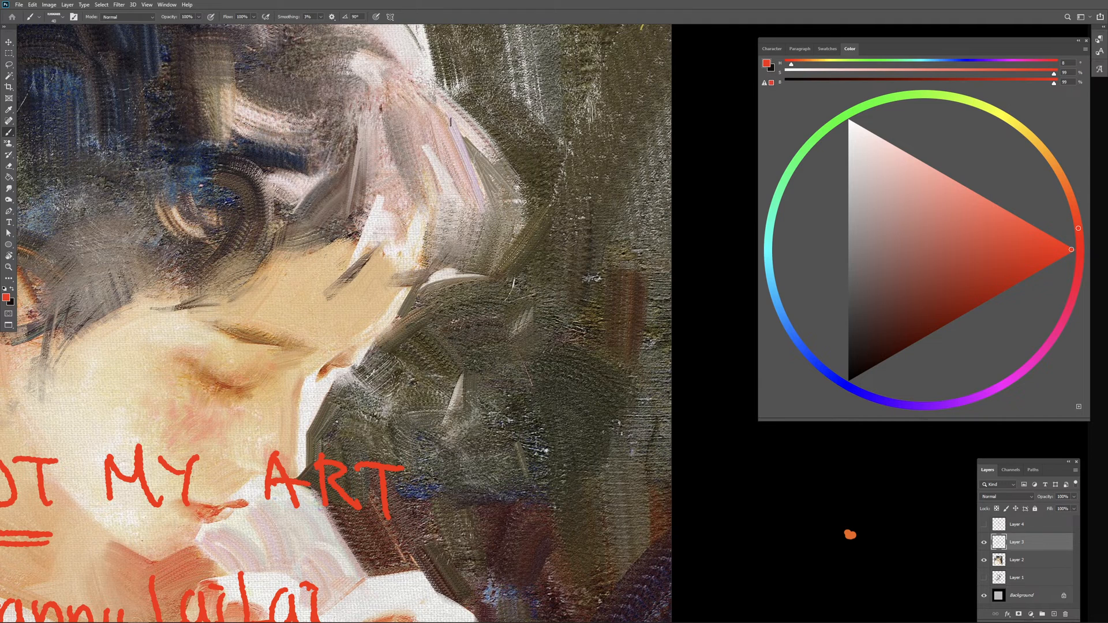
mouse_move(450, 121)
left_mouse_down()
mouse_move(492, 163)
mouse_move(508, 202)
left_mouse_up()
key("ctrl+z")
mouse_move(503, 158)
left_mouse_down()
mouse_move(477, 174)
mouse_move(482, 194)
mouse_move(496, 172)
mouse_move(433, 214)
mouse_move(473, 201)
left_mouse_up()
key("ctrl+z")
key("ctrl+z")
Step: Mark the edge of the light pink hair with two crossing double-headed red arrows and erase them
mouse_move(474, 202)
left_mouse_down()
mouse_move(522, 167)
mouse_move(465, 210)
left_mouse_up()
mouse_move(456, 143)
left_mouse_down()
mouse_move(454, 128)
mouse_move(470, 137)
left_mouse_up()
mouse_move(455, 130)
left_mouse_down()
mouse_move(516, 218)
mouse_move(518, 209)
left_mouse_up()
key("e")
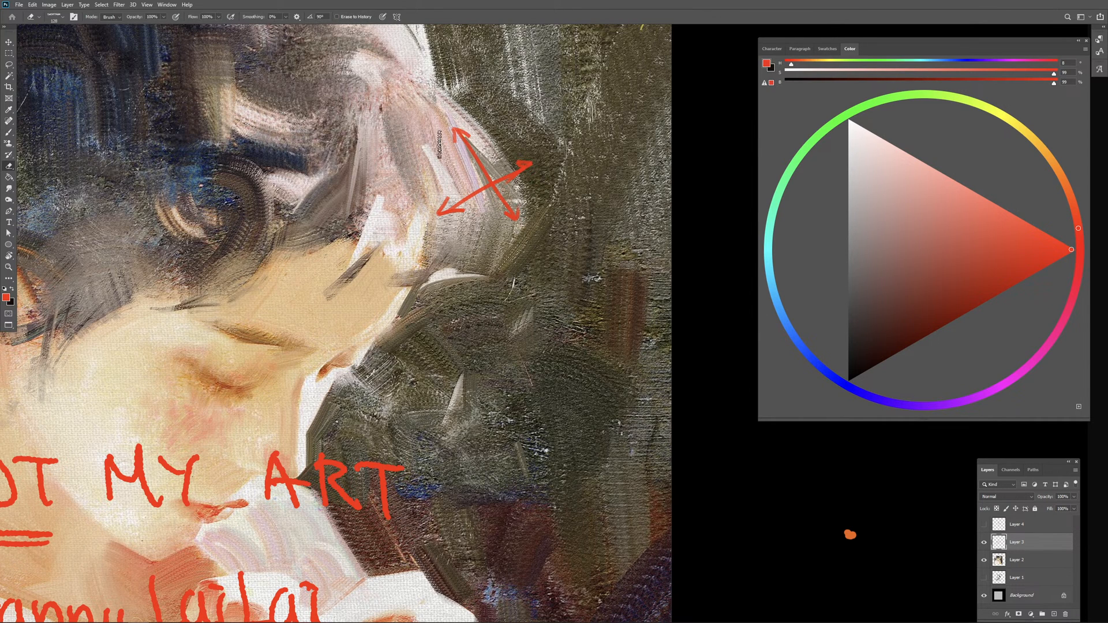
mouse_move(456, 132)
left_mouse_down()
mouse_move(489, 167)
mouse_move(554, 170)
mouse_move(466, 249)
mouse_move(473, 323)
mouse_move(498, 370)
left_mouse_up()
Step: Mark the thin lilac brushstroke in the light hair with small red dabs and erase them
key("b")
key("ctrl+plus")
key("ctrl+plus")
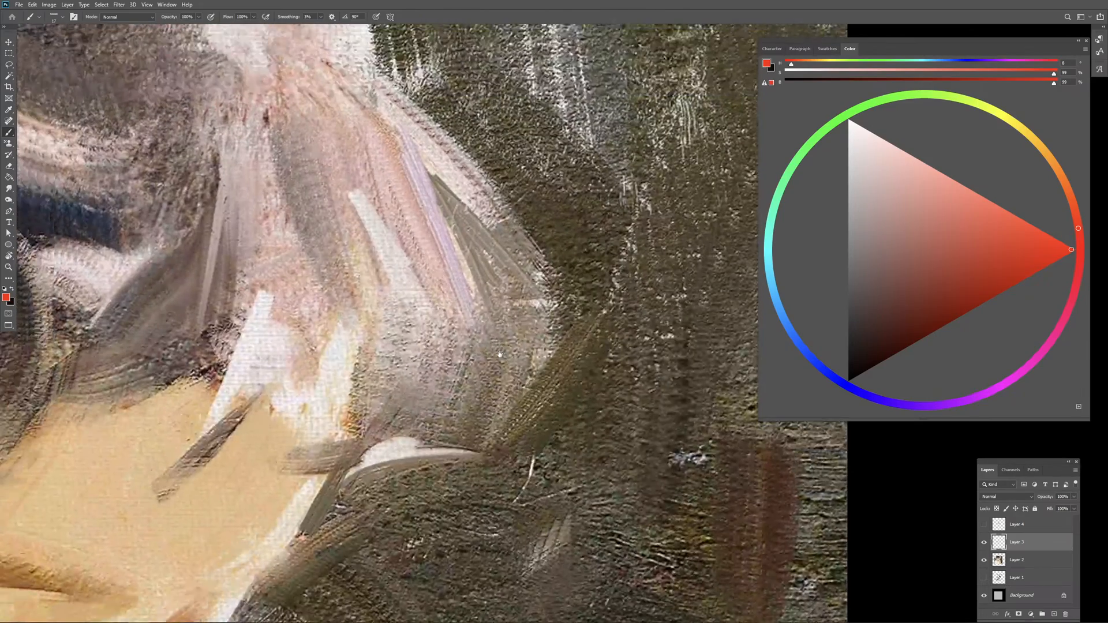
left_click_drag(419, 226, 452, 220)
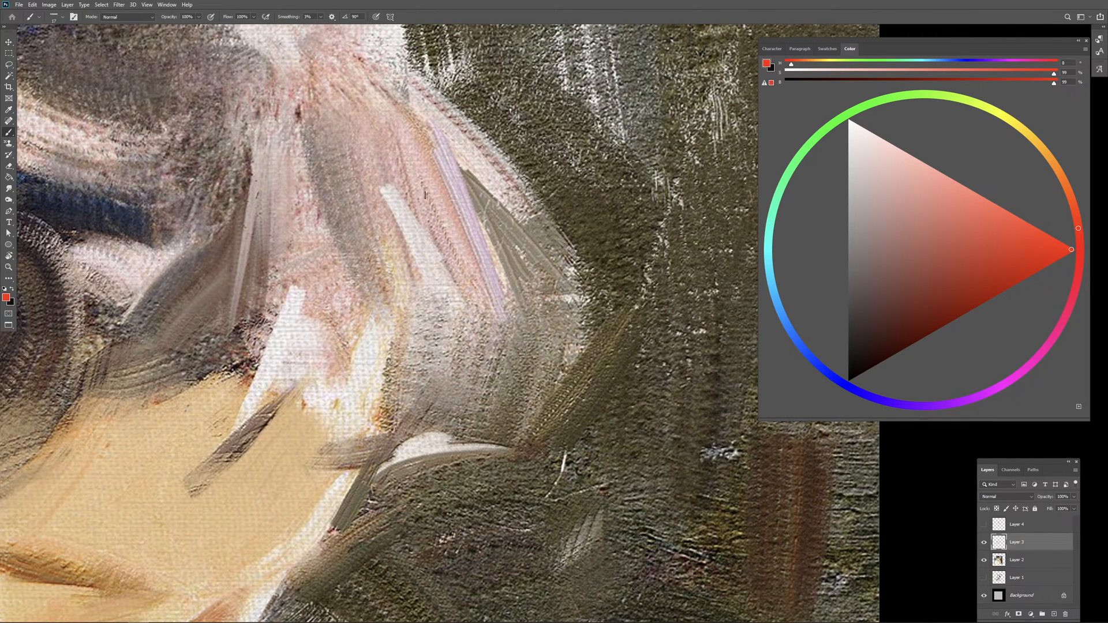
left_click_drag(390, 209, 453, 215)
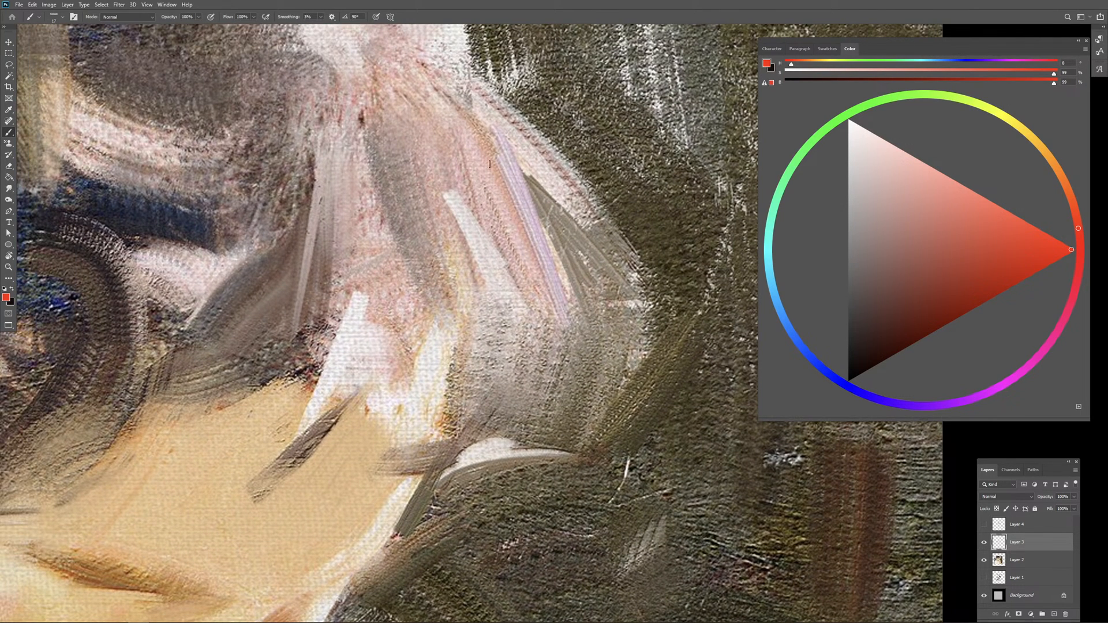
left_click(514, 174)
left_click(500, 183)
left_click(454, 200)
left_click(536, 185)
key("e")
mouse_move(484, 176)
left_mouse_down()
mouse_move(443, 191)
mouse_move(525, 188)
left_mouse_up()
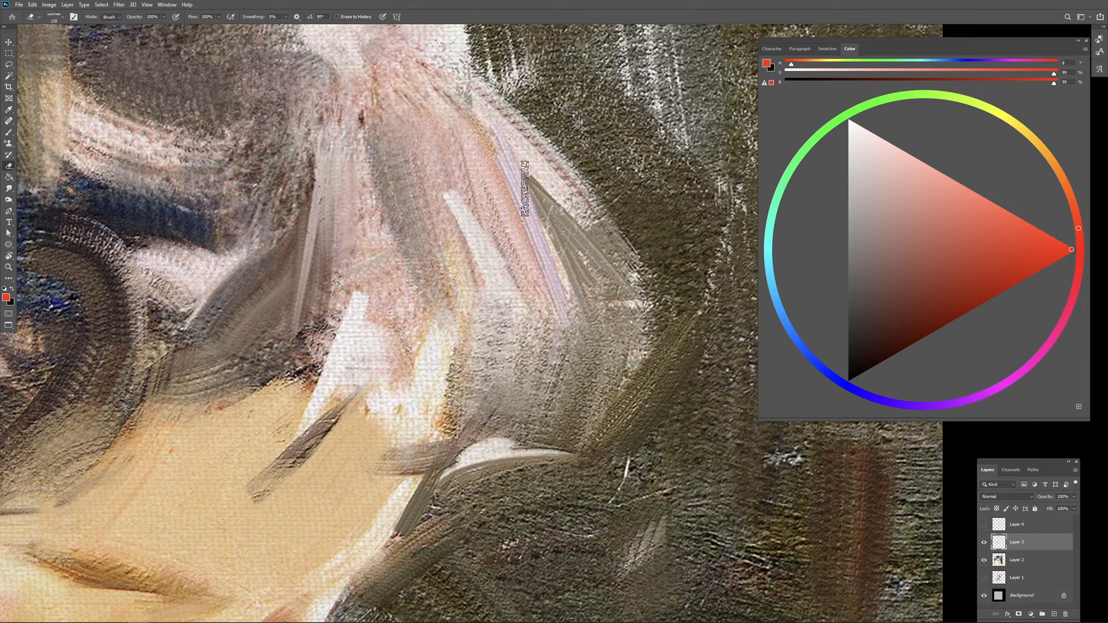
Step: Circle the start of the dark blue brushstroke above the forehead curl in red and undo the circle
key("b")
left_click_drag(474, 292, 537, 290)
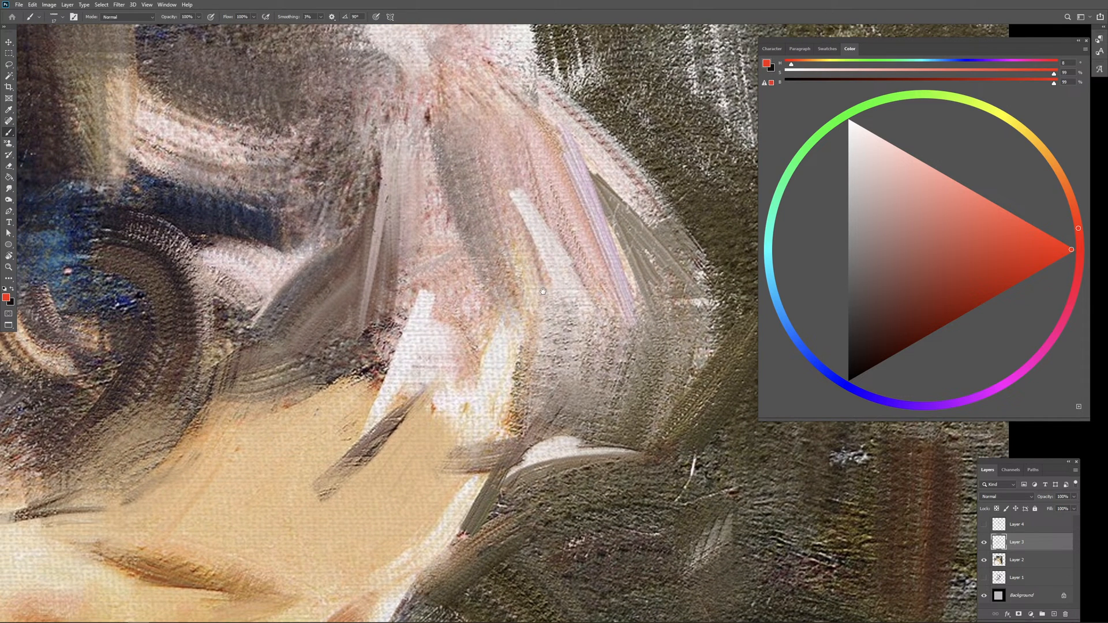
left_click(422, 341)
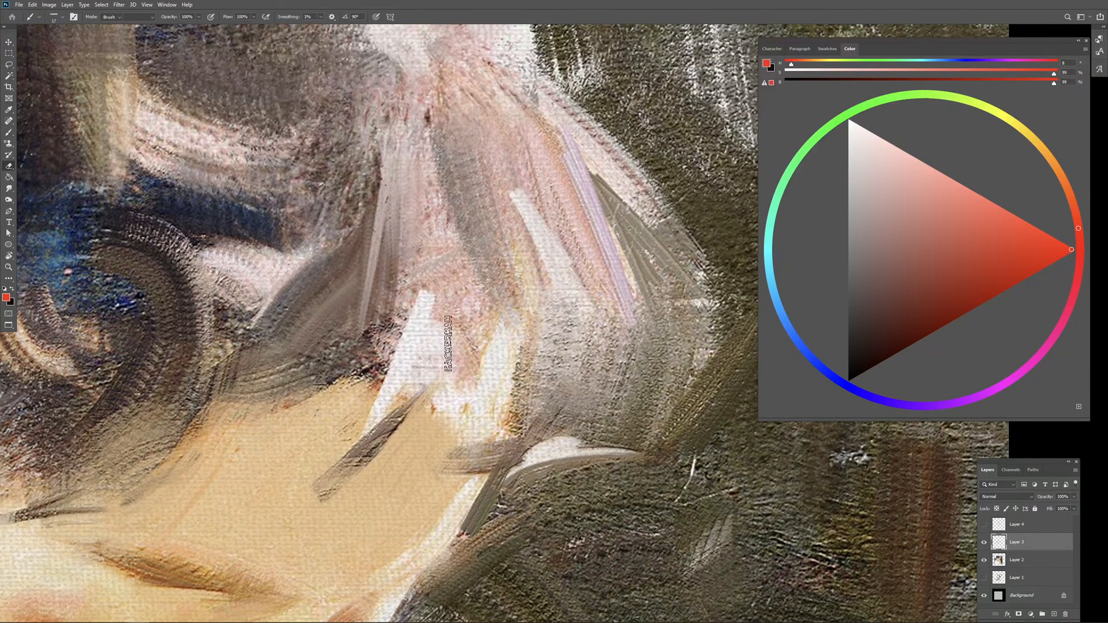
key("b")
mouse_move(410, 344)
left_mouse_down()
mouse_move(496, 370)
mouse_move(552, 342)
left_mouse_up()
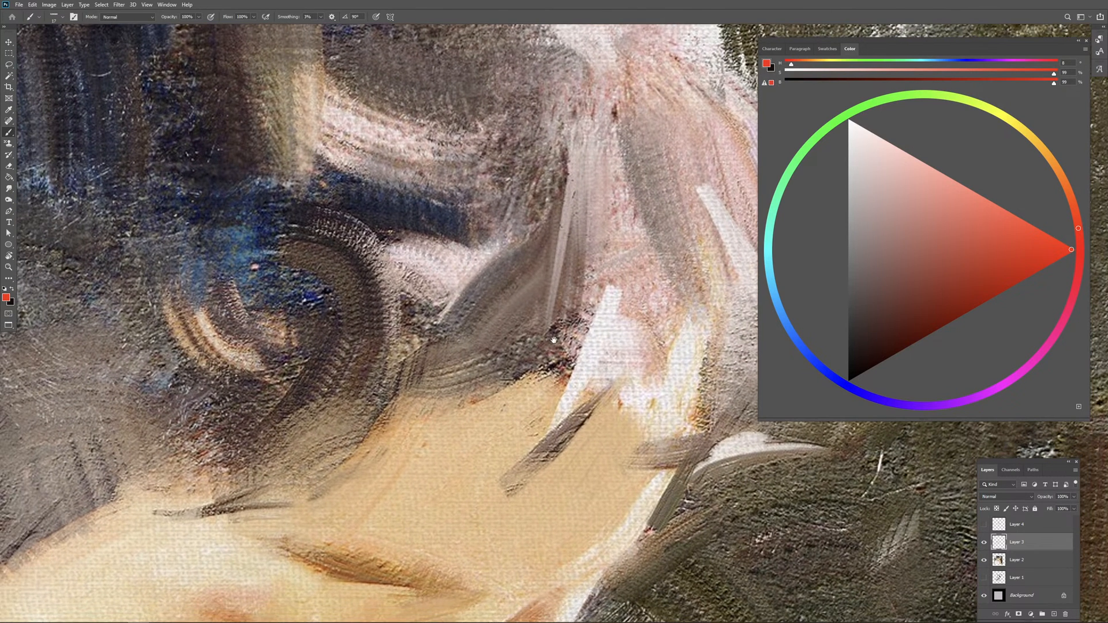
mouse_move(347, 166)
left_mouse_down()
mouse_move(314, 203)
mouse_move(369, 168)
left_mouse_up()
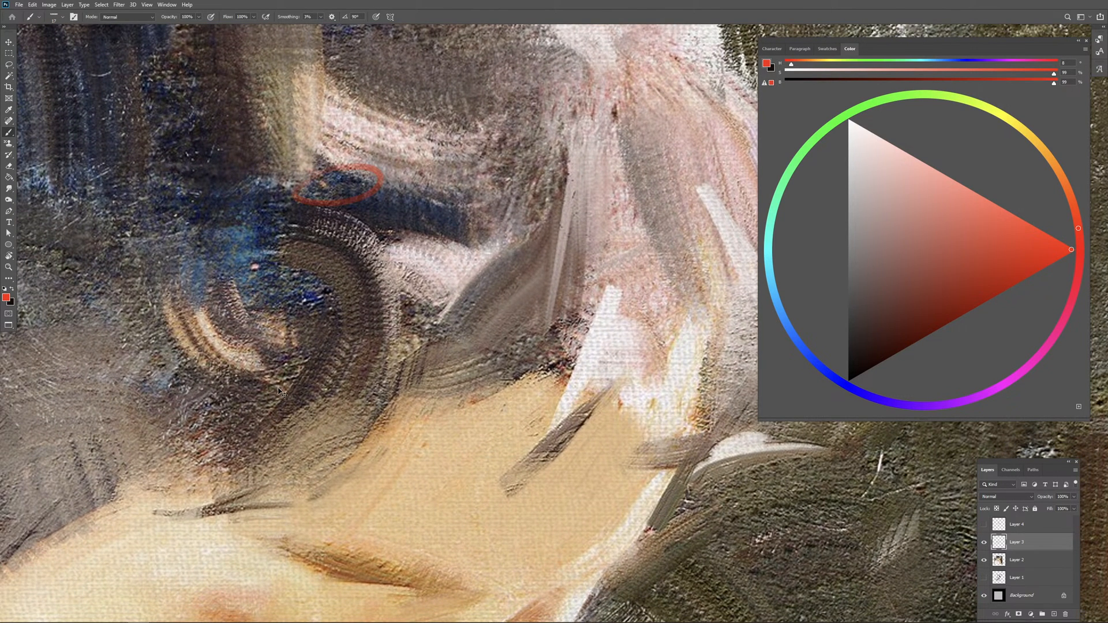
key("ctrl+z")
Step: Move the red credit lettering down off the face onto the shirt and hands
key("ctrl+minus")
key("ctrl+minus")
key("ctrl+minus")
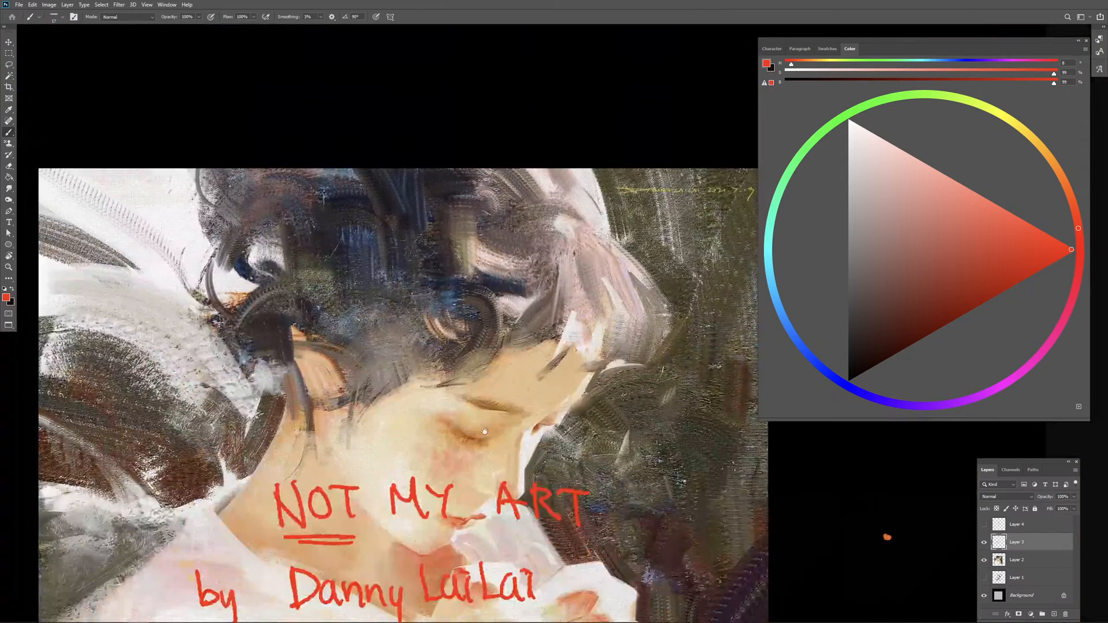
left_click_drag(140, 471, 98, 293)
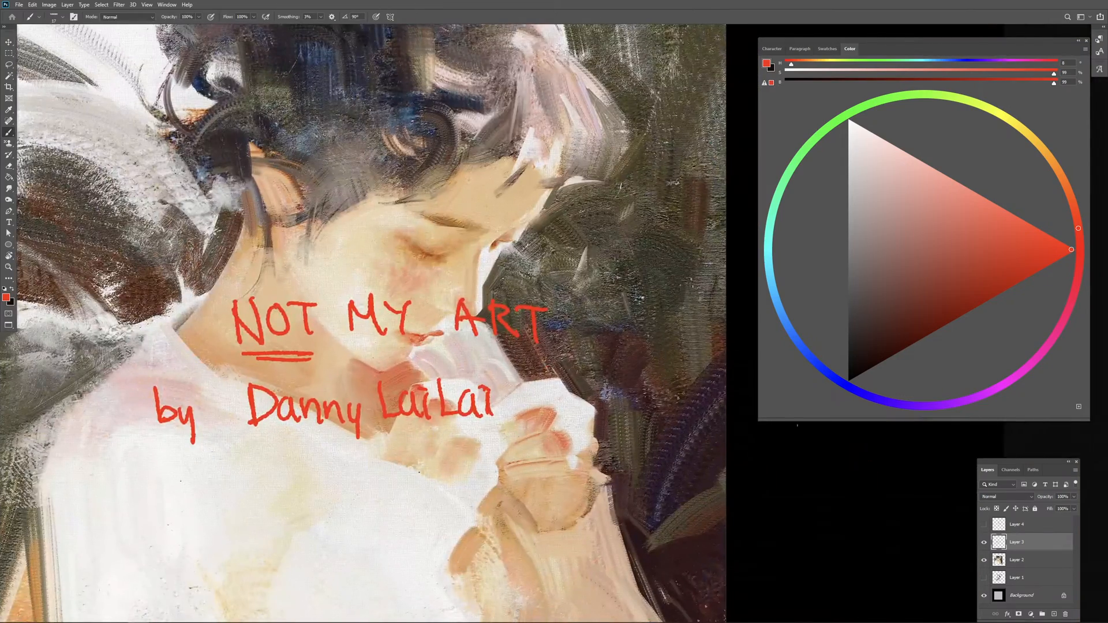
left_click_drag(610, 344, 613, 372)
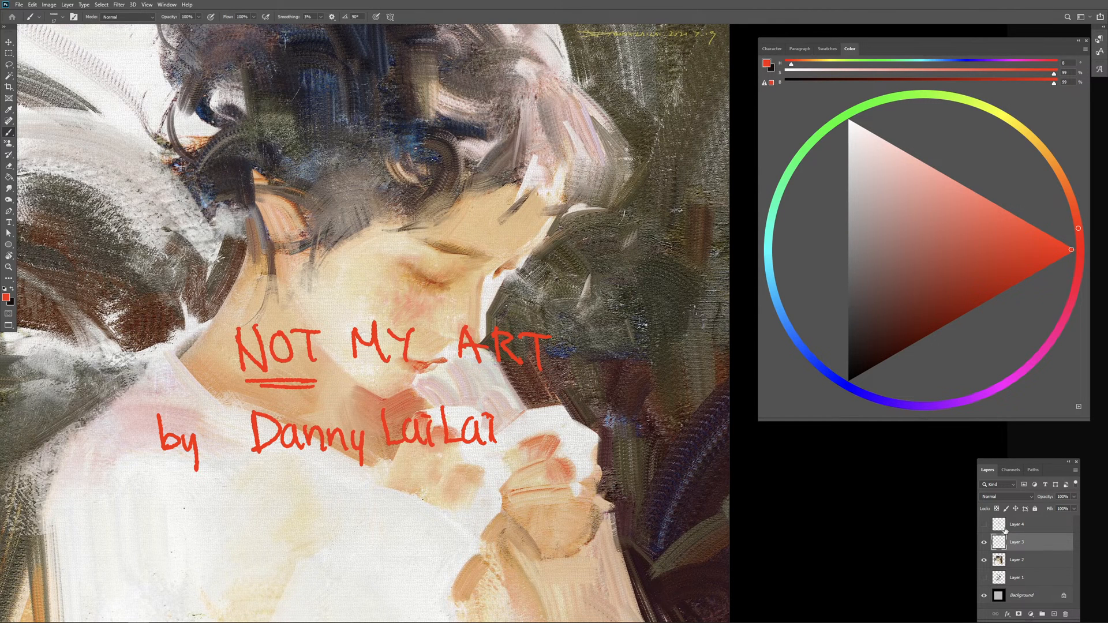
key("v")
left_click_drag(404, 343, 397, 467)
key("b")
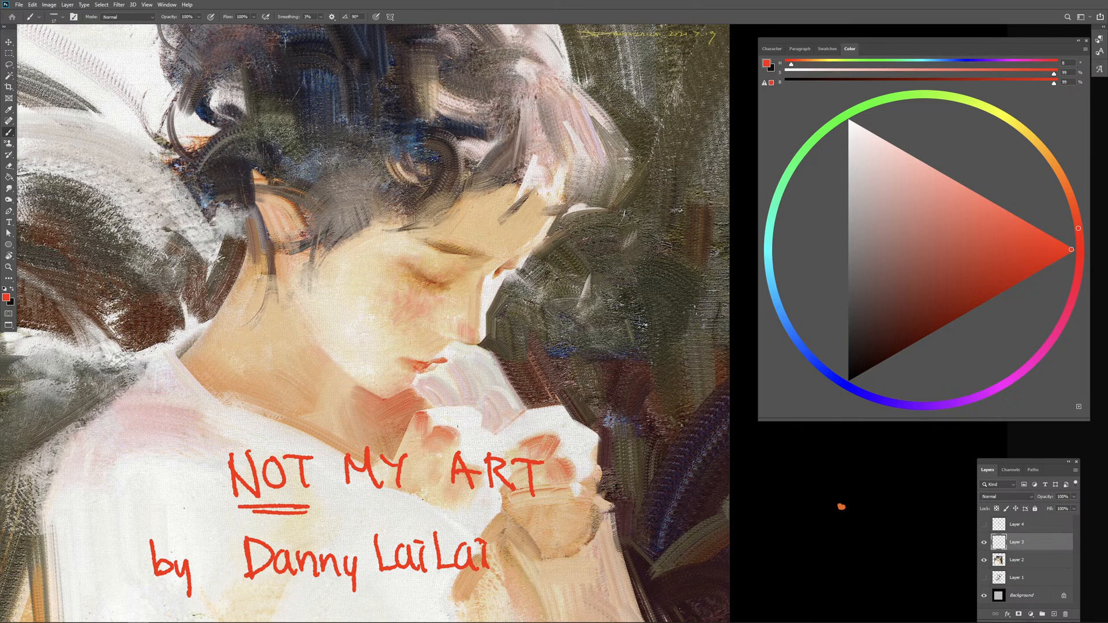
Step: Erase the stray orange dot beside the painting and add a new empty layer above the lettering
key("e")
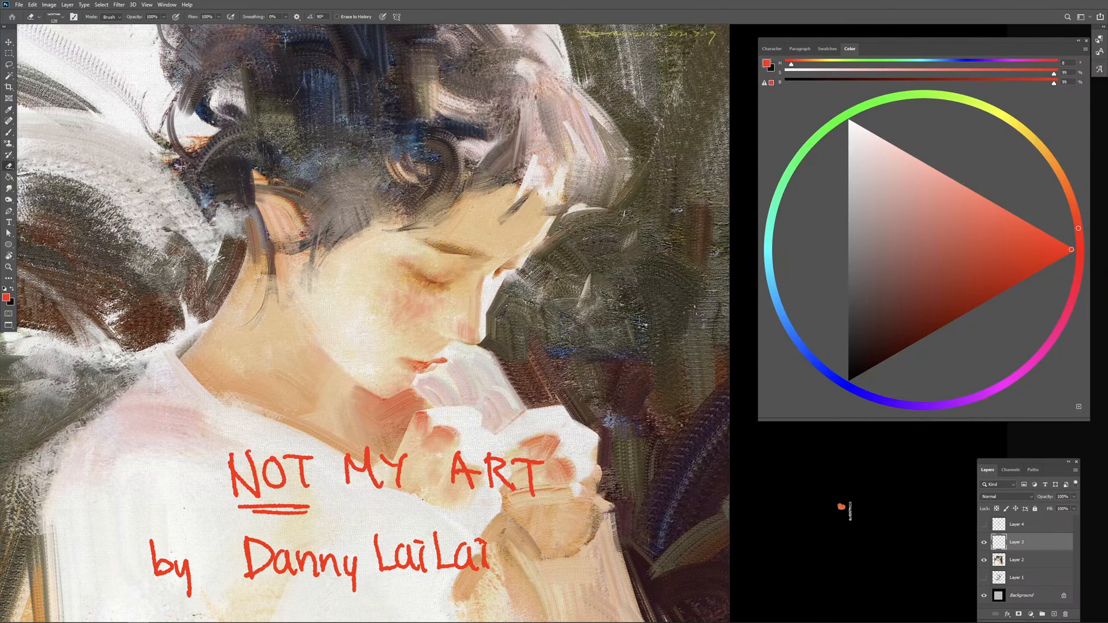
left_click(1053, 611)
key("b")
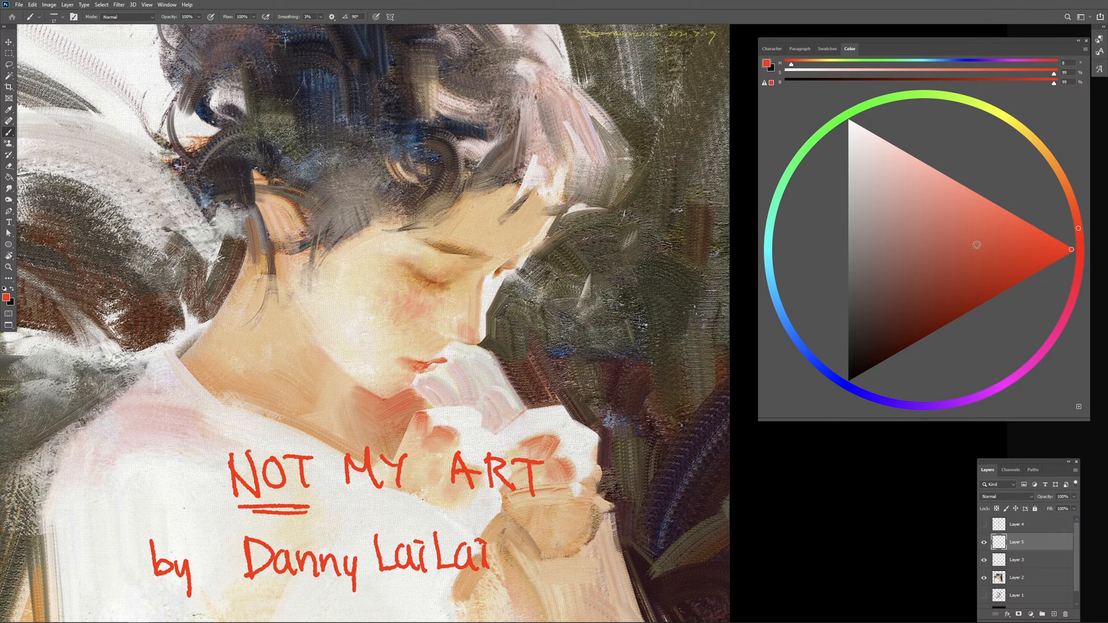
Step: Outline the face as a straight-sided red polygon running along the hairline, forehead, profile, chin and jaw
mouse_move(279, 263)
left_mouse_down()
mouse_move(518, 185)
mouse_move(563, 211)
mouse_move(442, 361)
left_mouse_up()
key("ctrl+z")
left_click_drag(561, 212, 432, 384)
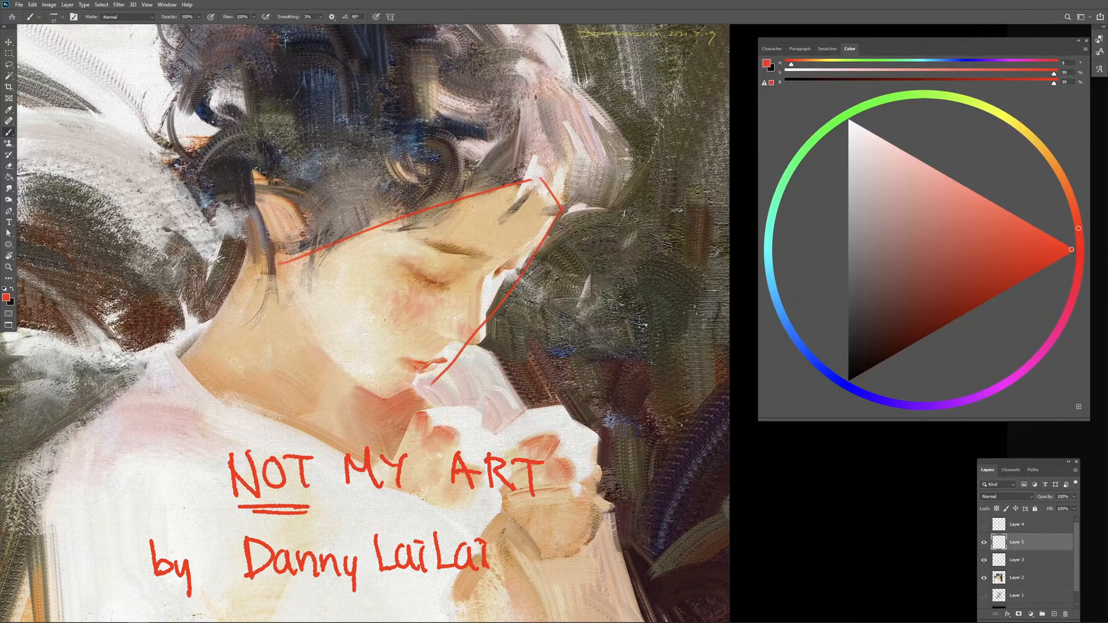
mouse_move(279, 263)
left_mouse_down()
mouse_move(386, 401)
mouse_move(432, 384)
left_mouse_up()
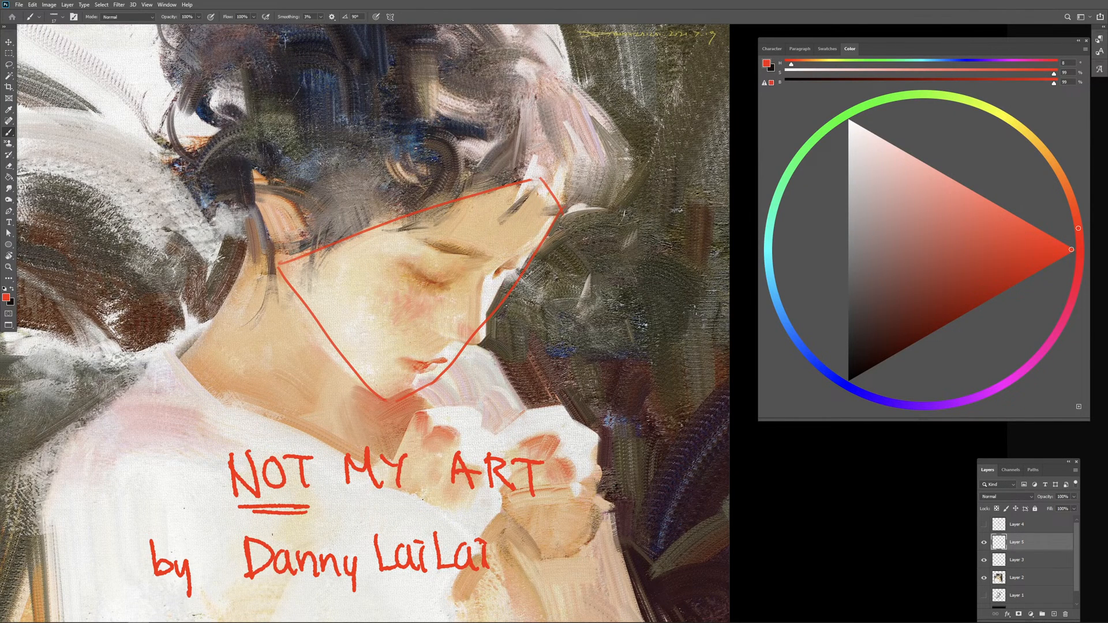
Step: Erase the outline between the nose bridge and chin, and point red arrows at the nose bridge and beneath the nose
key("e")
left_click_drag(404, 398, 507, 271)
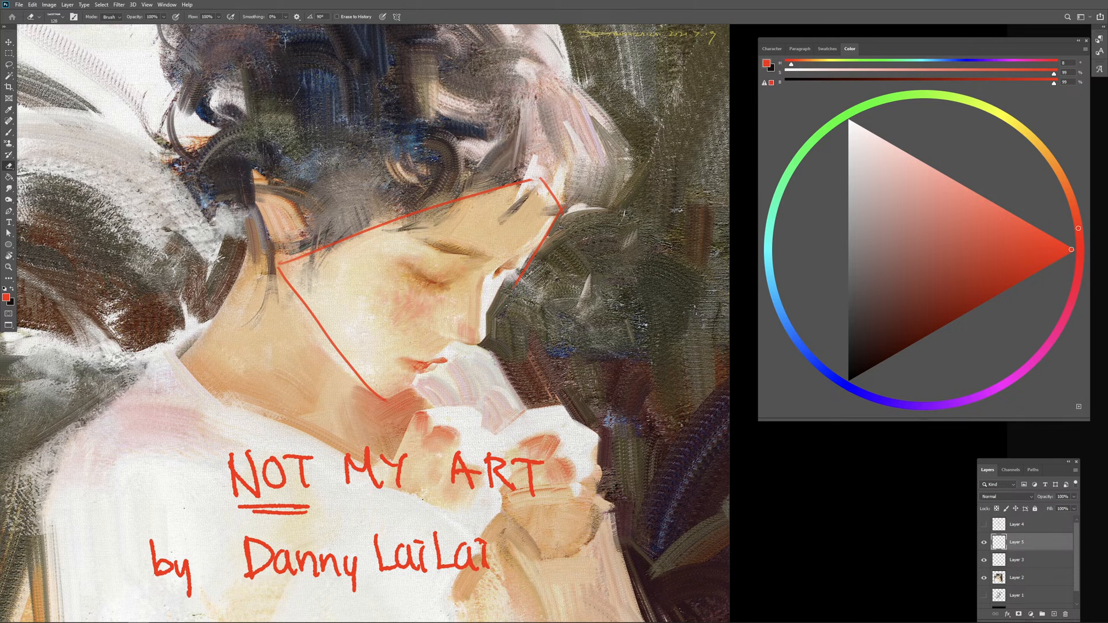
key("b")
key("ctrl+z")
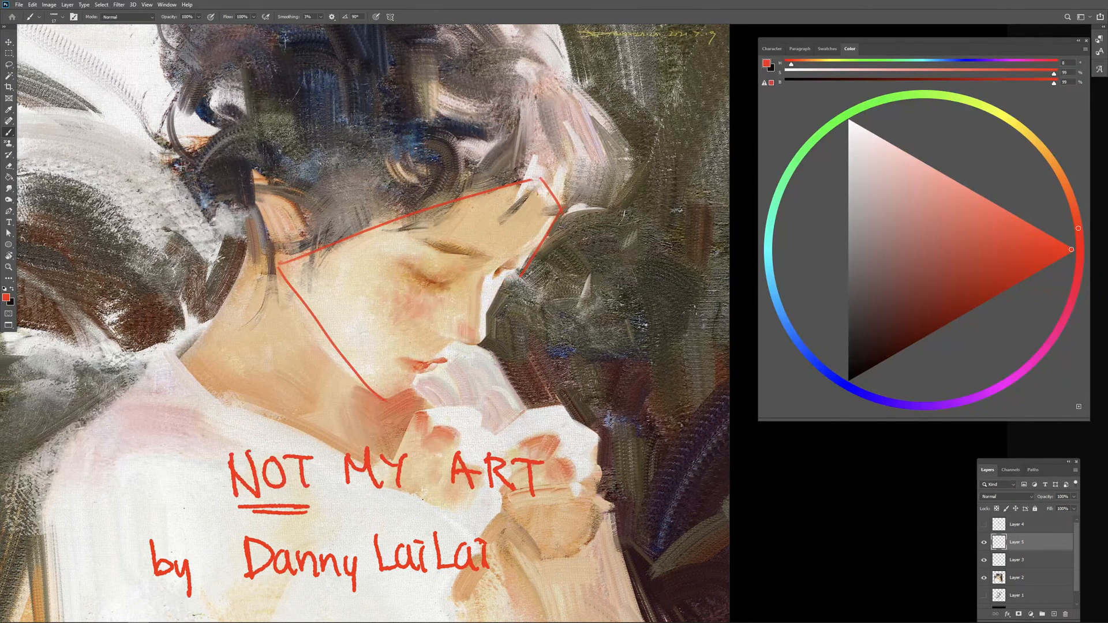
left_click_drag(509, 283, 522, 294)
left_click_drag(461, 355, 480, 362)
Step: Erase the rest of the straight face outline and the arrow at the nose bridge
key("ctrl+plus")
key("ctrl+plus")
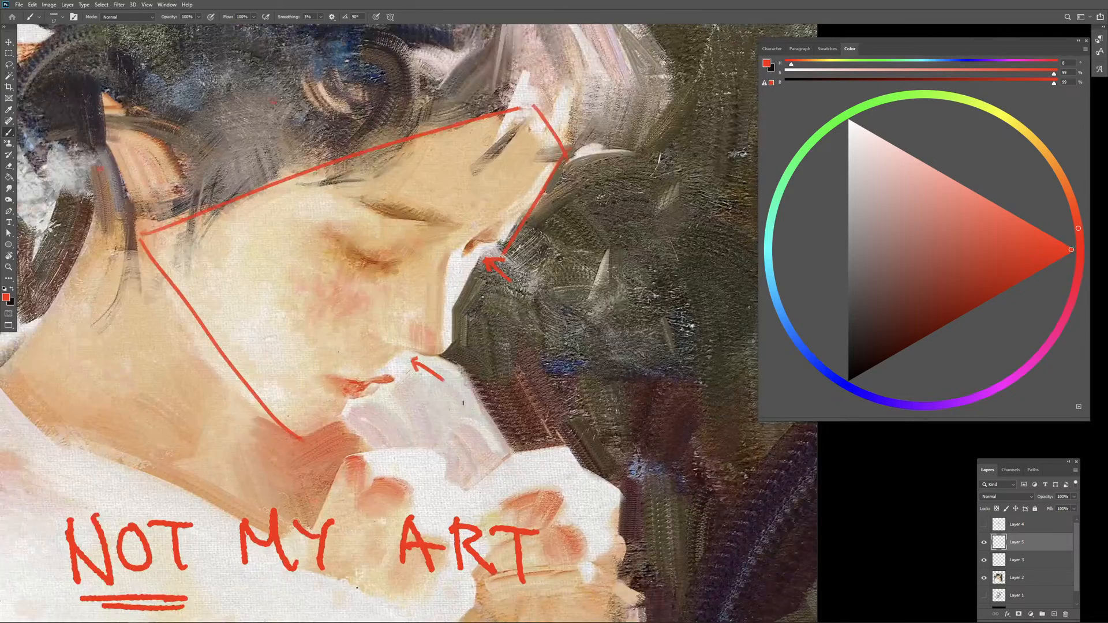
left_click_drag(467, 403, 531, 305)
left_click_drag(387, 325, 410, 296)
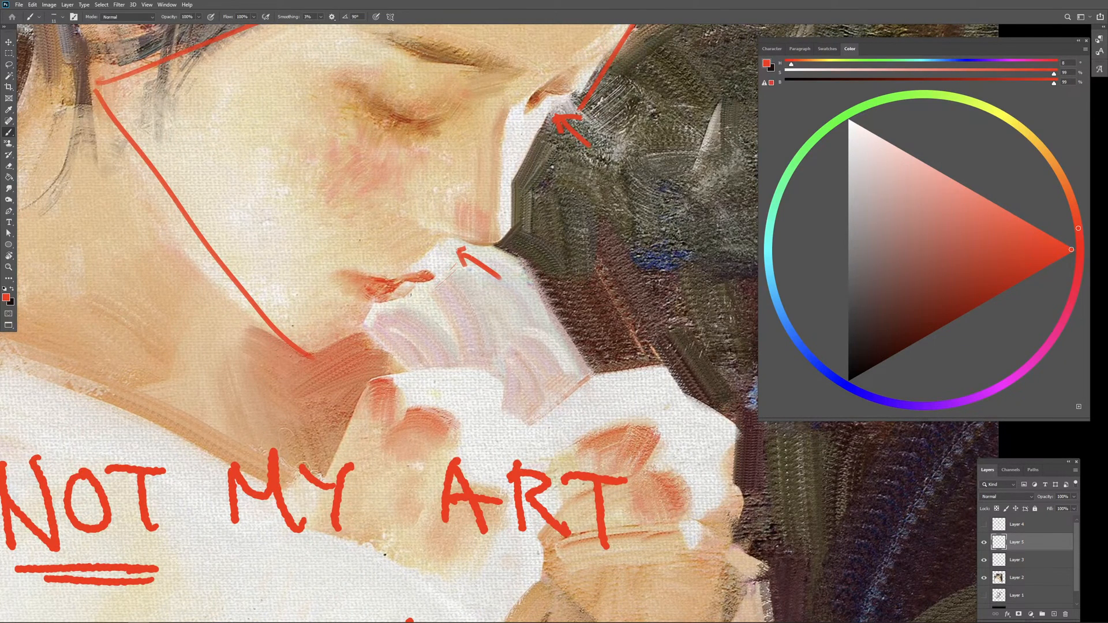
mouse_move(415, 288)
left_mouse_down()
mouse_move(366, 323)
mouse_move(398, 306)
mouse_move(375, 302)
left_mouse_up()
left_click_drag(462, 342, 398, 438)
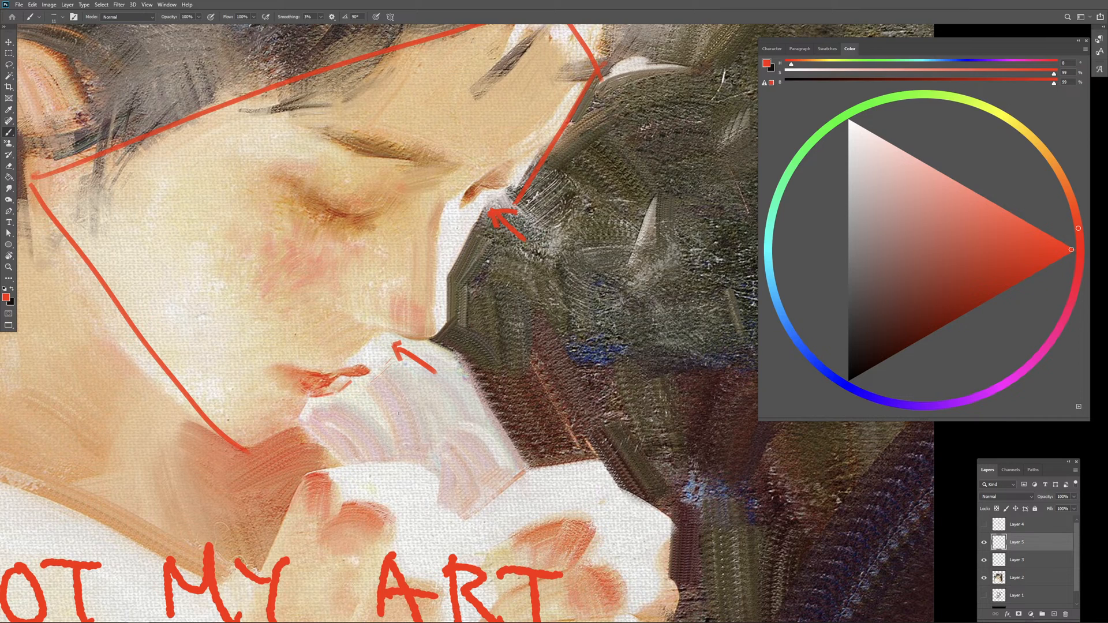
mouse_move(513, 218)
left_mouse_down()
mouse_move(479, 257)
mouse_move(457, 262)
mouse_move(553, 137)
mouse_move(556, 87)
mouse_move(537, 61)
mouse_move(347, 95)
mouse_move(102, 193)
mouse_move(86, 186)
mouse_move(281, 136)
left_mouse_up()
key("e")
left_click_drag(277, 138, 164, 192)
mouse_move(217, 220)
left_mouse_down()
mouse_move(364, 397)
mouse_move(202, 194)
mouse_move(278, 322)
mouse_move(404, 468)
mouse_move(302, 305)
mouse_move(326, 297)
mouse_move(290, 423)
mouse_move(393, 438)
mouse_move(460, 427)
mouse_move(416, 487)
left_mouse_up()
Step: Mark the underside of the chin, the edge below the mouth and the lower lip with short red strokes
key("b")
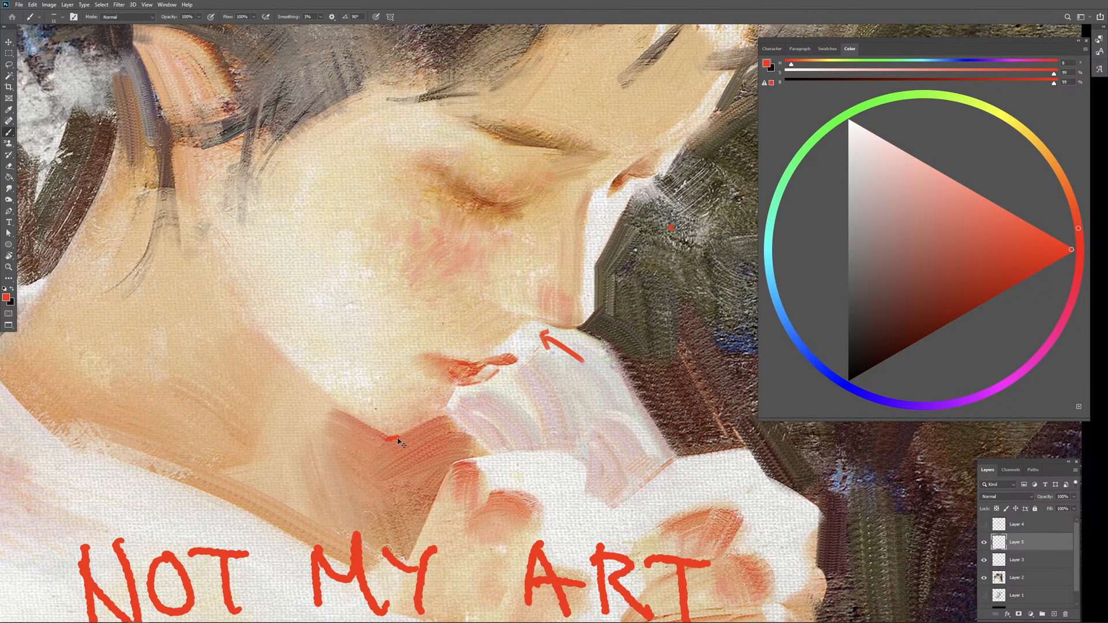
key("ctrl+z")
left_click_drag(425, 452, 413, 443)
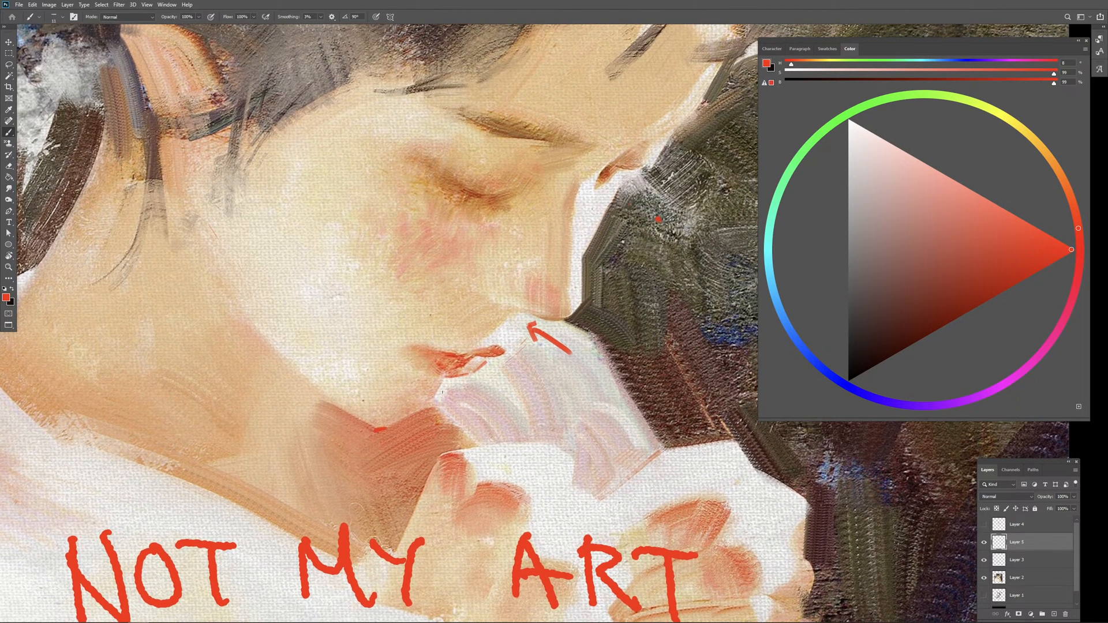
left_click_drag(444, 378, 427, 403)
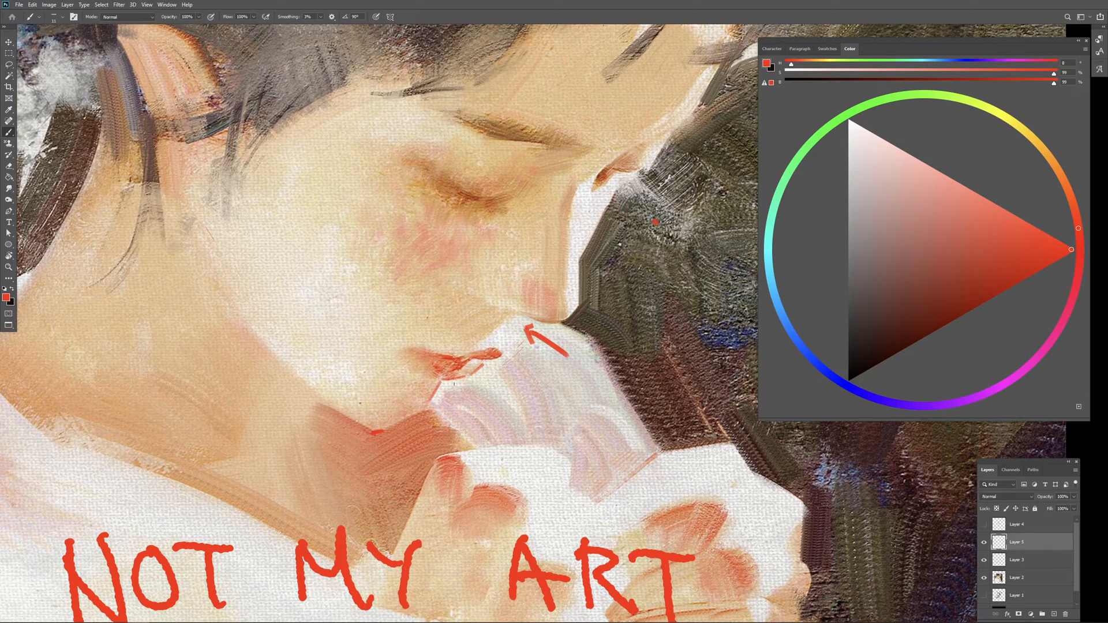
left_click_drag(527, 355, 510, 364)
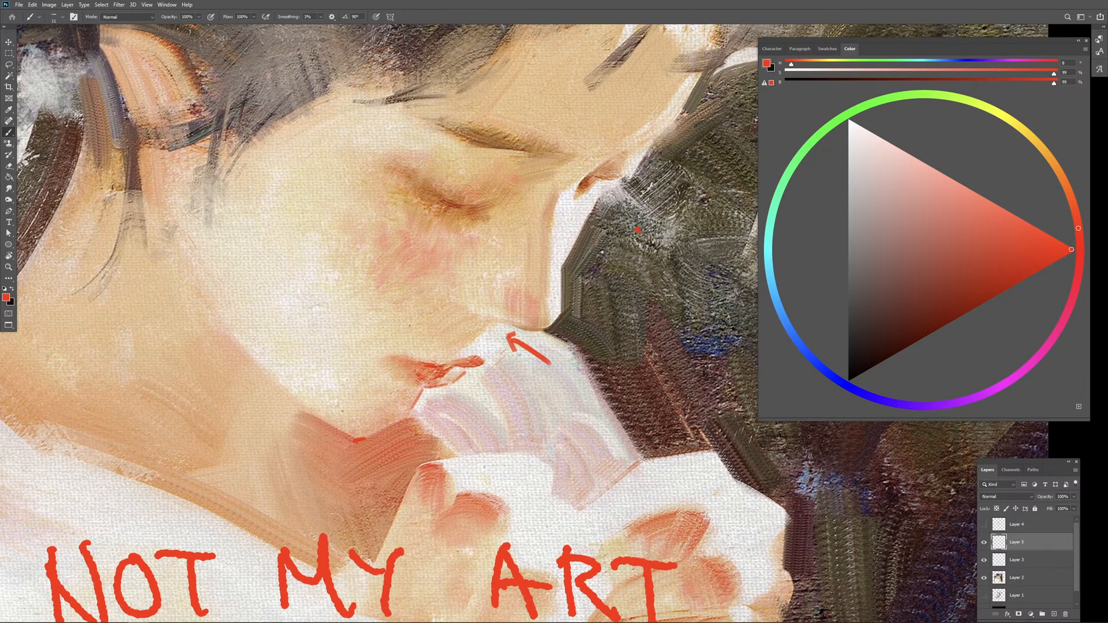
left_click_drag(557, 333, 512, 327)
Step: Try a thin blue-violet line down the outer edge of the nose and switch the brush colour back to red
key("ctrl+plus")
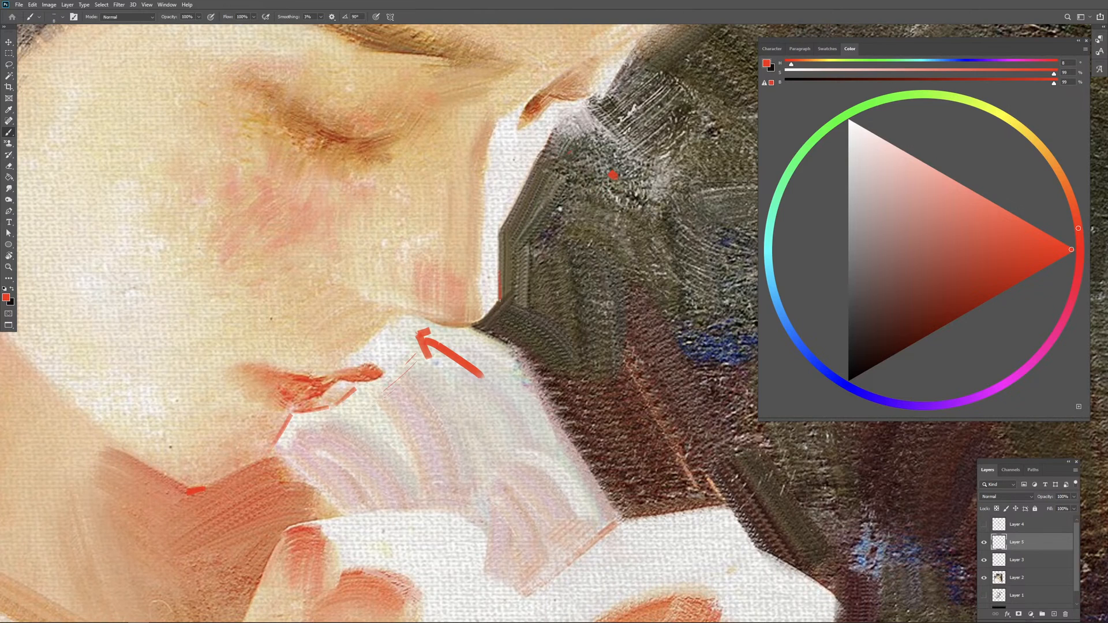
left_click(801, 348)
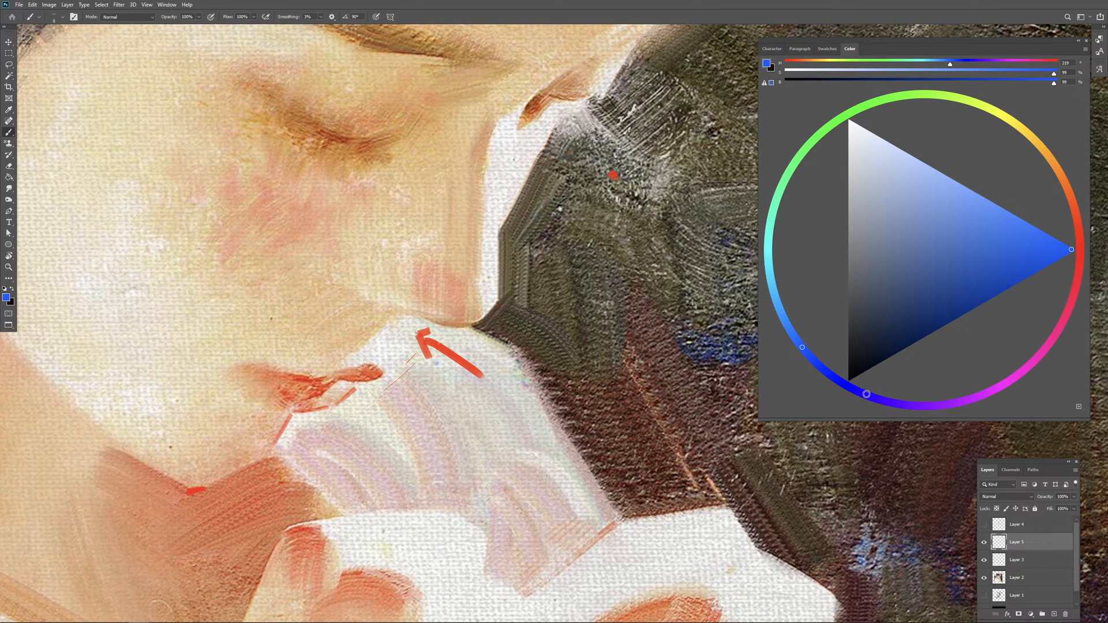
left_click(868, 395)
left_click(1035, 228)
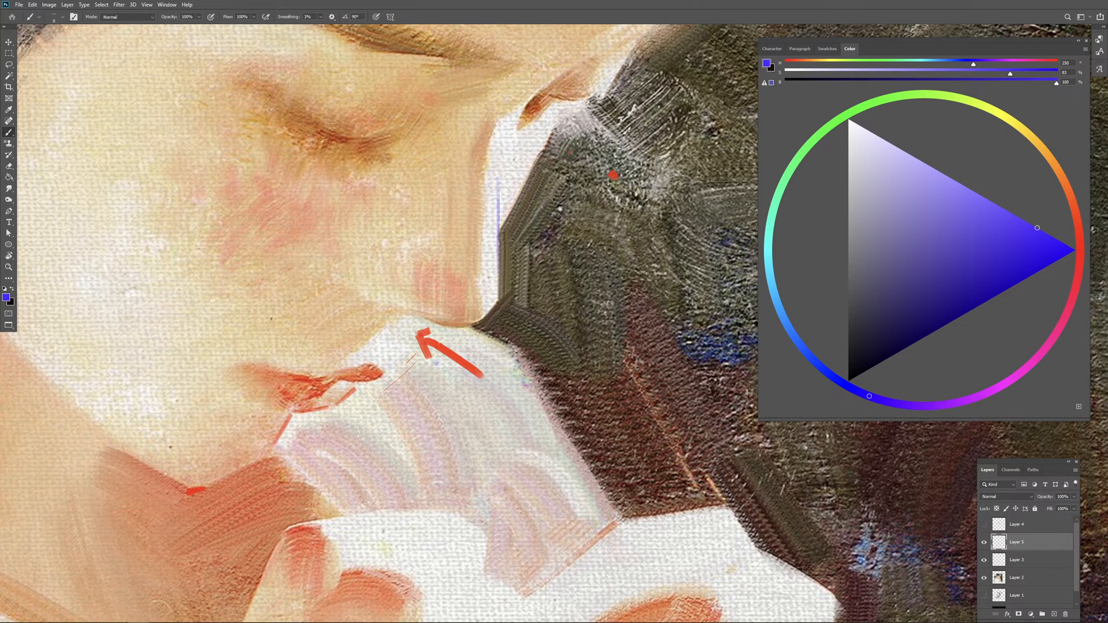
left_click(1076, 234)
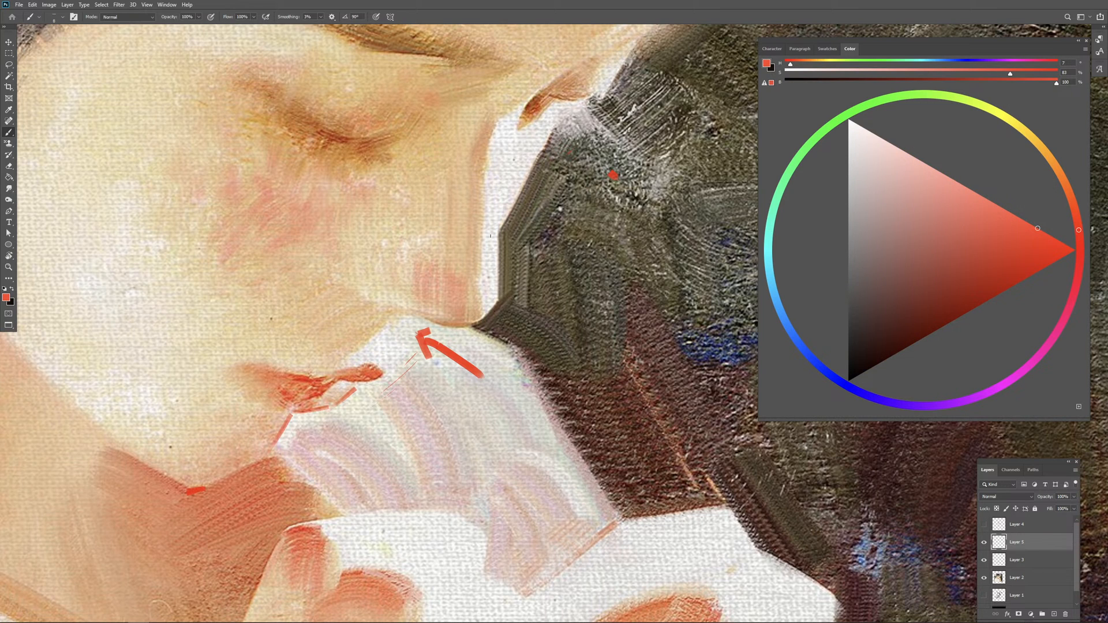
Step: Trace the white outer edge of the nose in red, and erase that line together with the arrow beneath the nose
mouse_move(495, 216)
left_mouse_down()
mouse_move(500, 289)
mouse_move(488, 314)
left_mouse_up()
key("e")
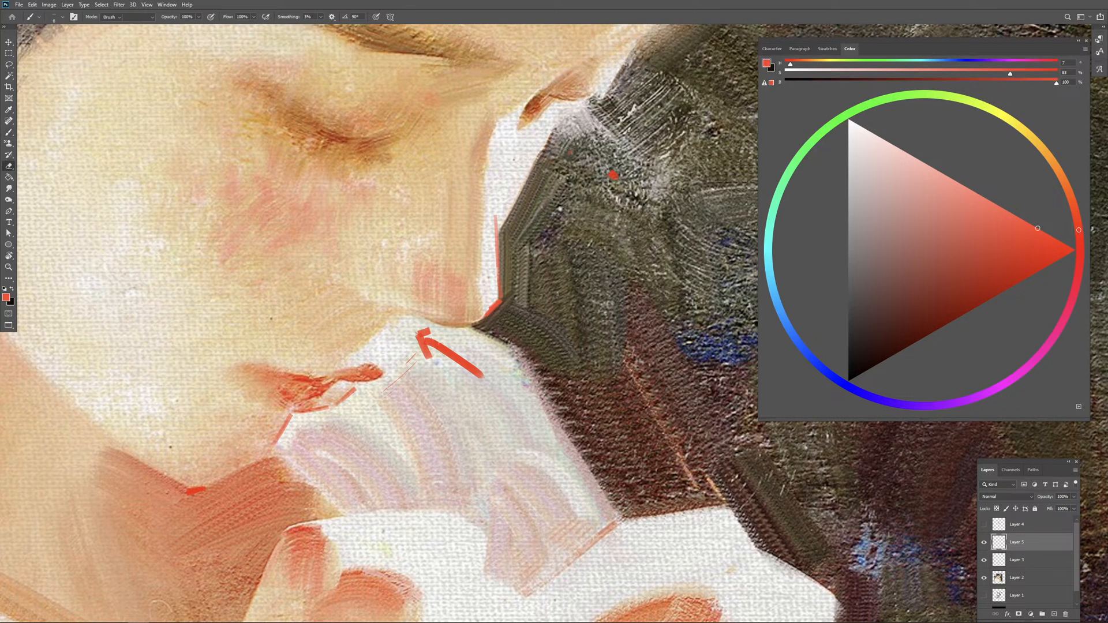
left_click_drag(409, 351, 425, 350)
mouse_move(508, 333)
left_mouse_down()
mouse_move(529, 250)
mouse_move(502, 215)
left_mouse_up()
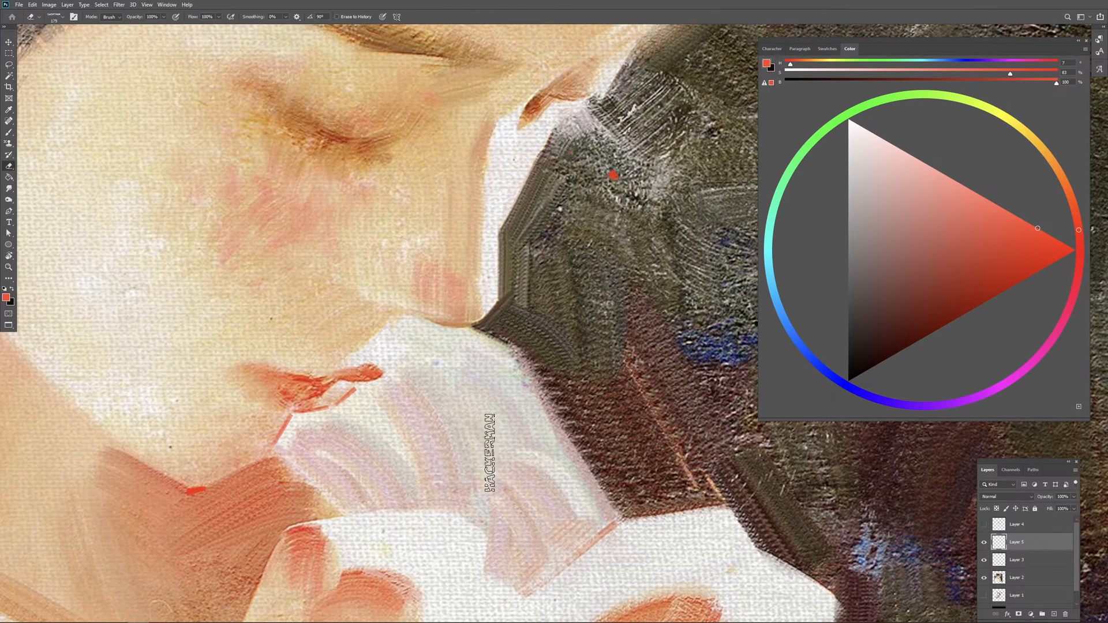
Step: Trace the boundary between the nose's skin tone and its white rim in red and erase the line
key("b")
left_click_drag(481, 163, 476, 310)
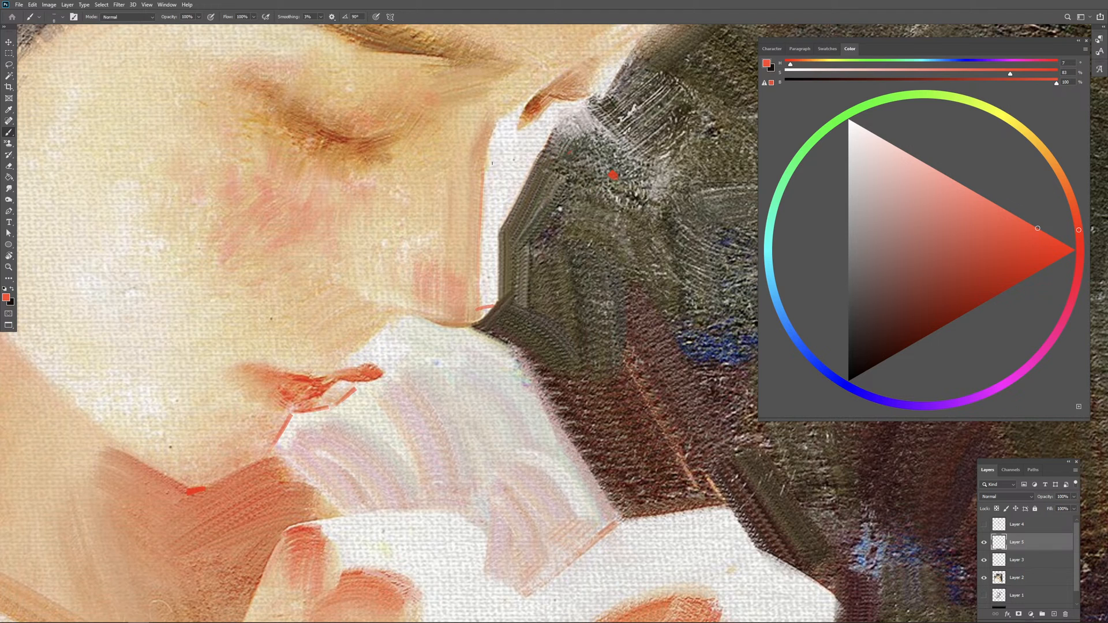
key("e")
left_click_drag(477, 183, 484, 326)
left_click_drag(488, 209, 492, 312)
Step: Examine the edges of the eye socket, nose, mouth and hands up close
key("b")
left_click_drag(507, 314, 501, 333)
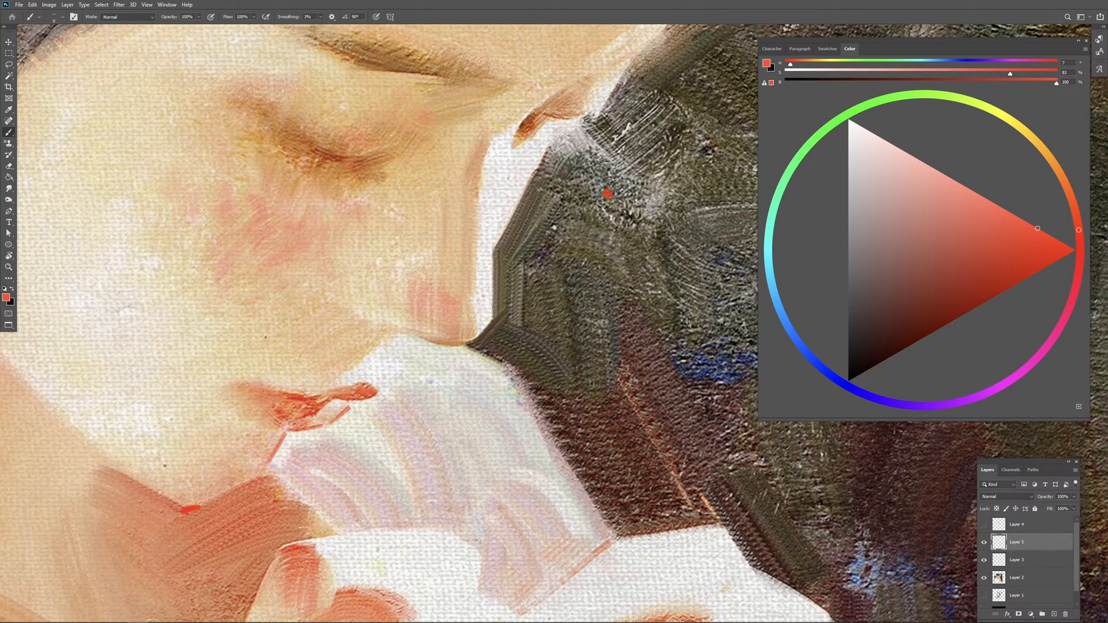
mouse_move(496, 316)
left_mouse_down()
mouse_move(492, 327)
mouse_move(507, 310)
mouse_move(492, 327)
left_mouse_up()
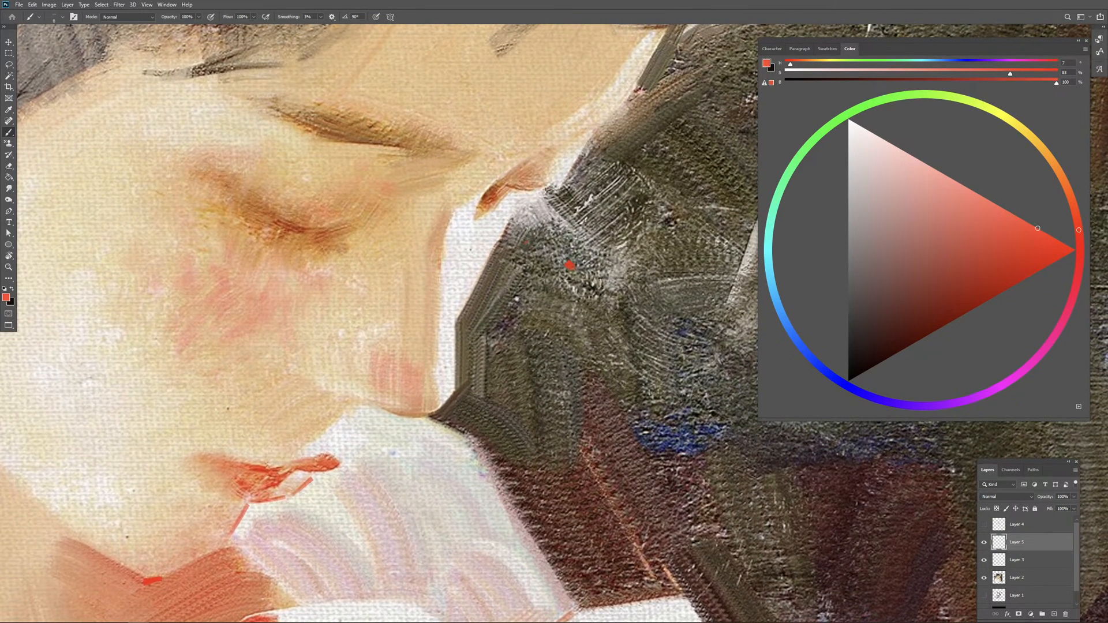
left_click_drag(541, 190, 558, 185)
key("ctrl+z")
left_click_drag(569, 224, 553, 265)
left_click_drag(484, 342, 568, 247)
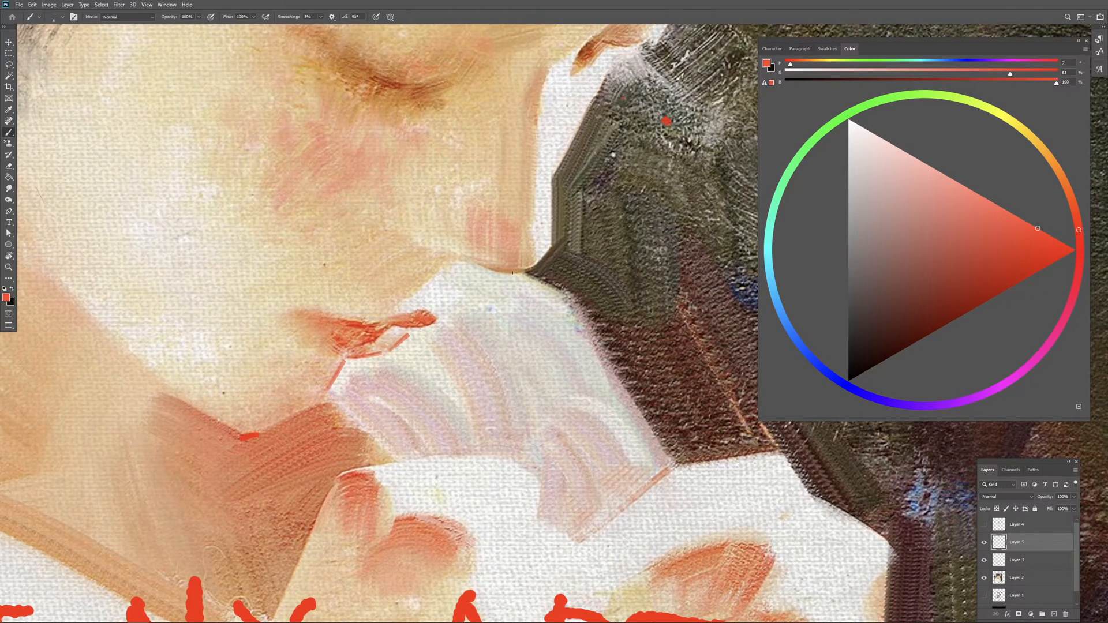
Step: Hide the red annotation layer, the credit lettering layer and the painting layer
key("ctrl+minus")
key("ctrl+minus")
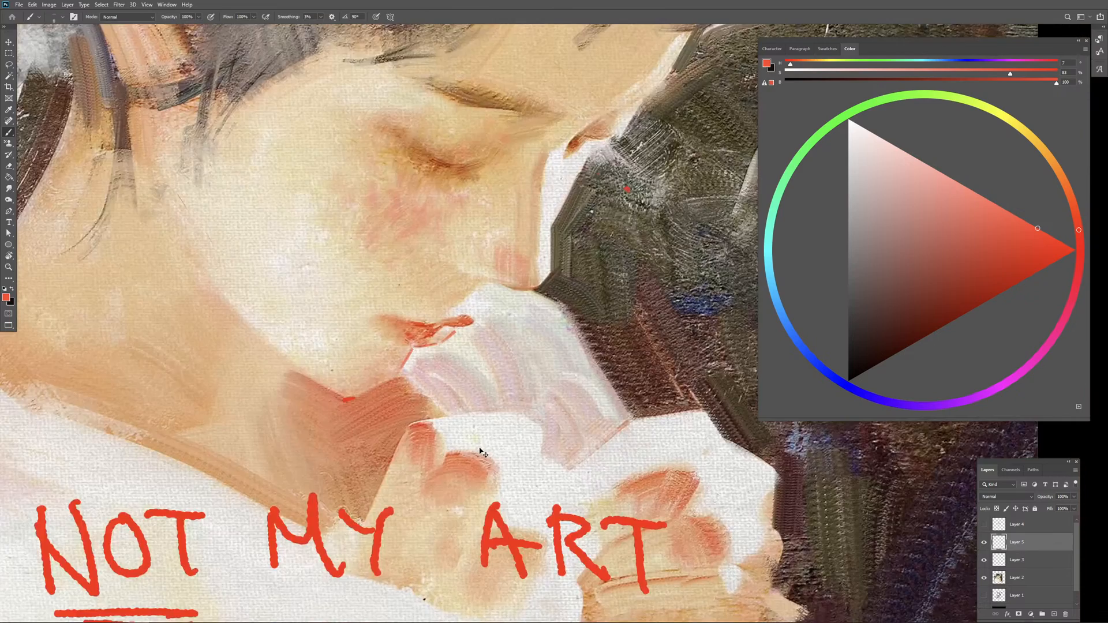
key("ctrl+minus")
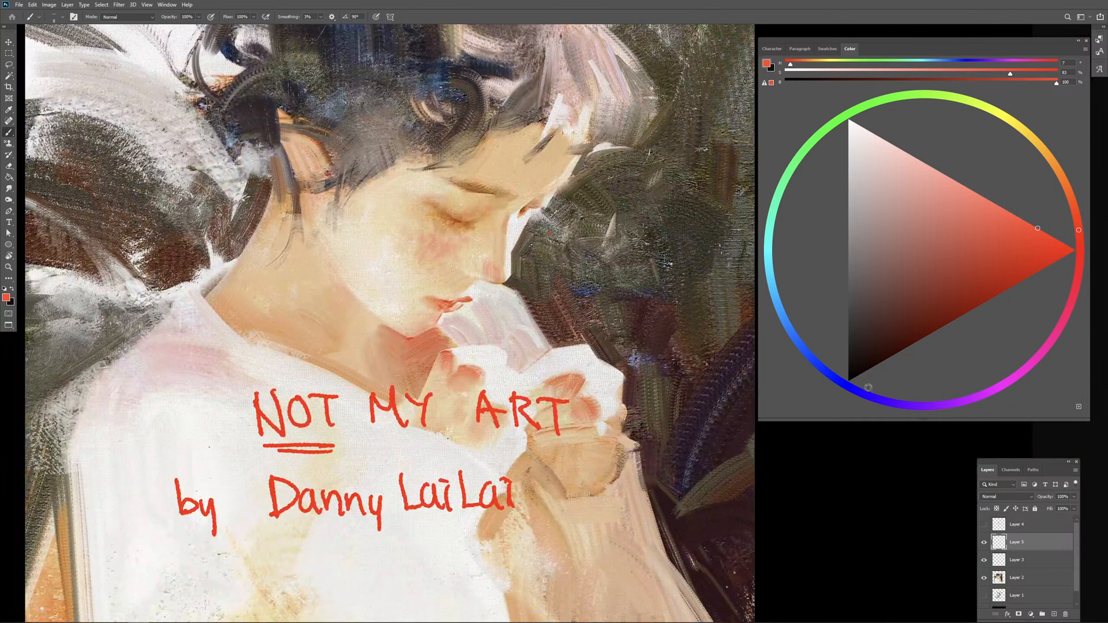
left_click(984, 542)
left_click(984, 560)
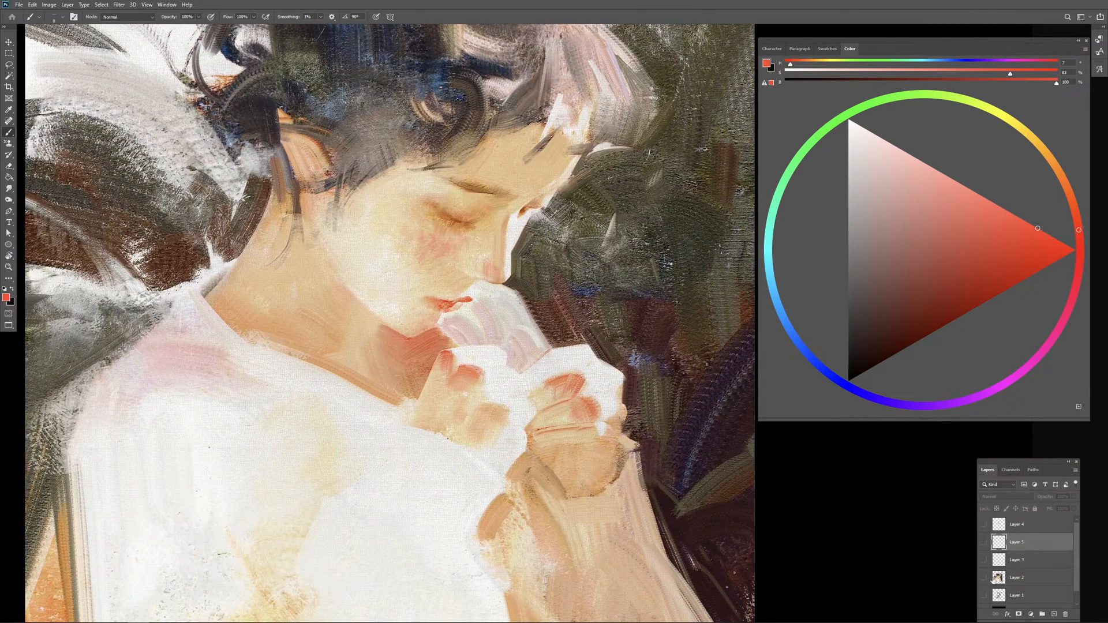
left_click(983, 578)
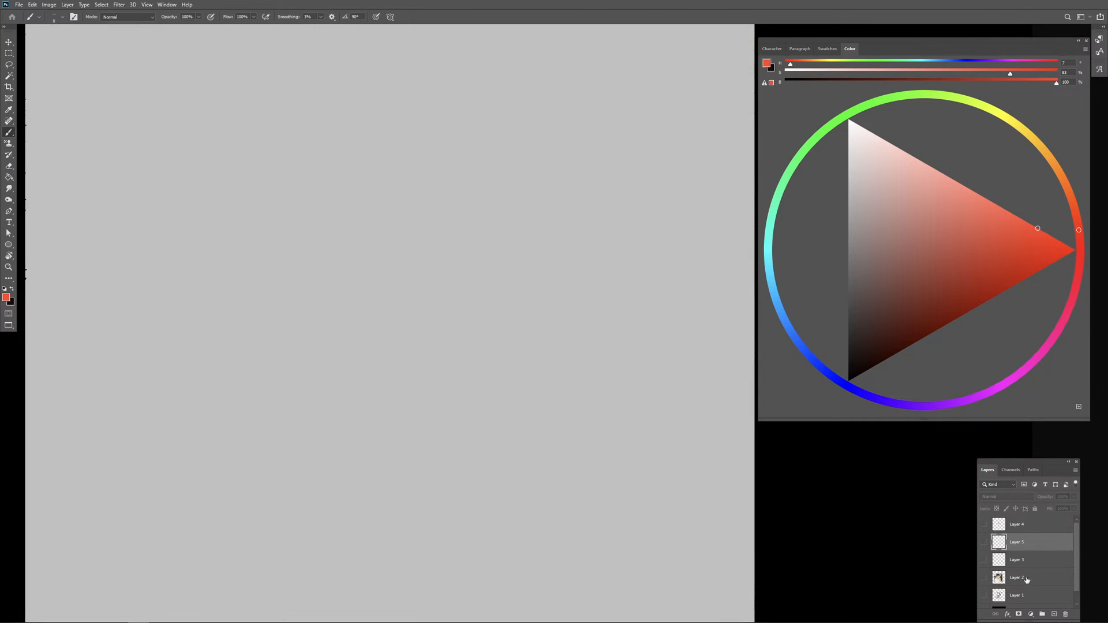
Step: Close the annotated document without saving its changes
left_click(19, 4)
left_click(51, 68)
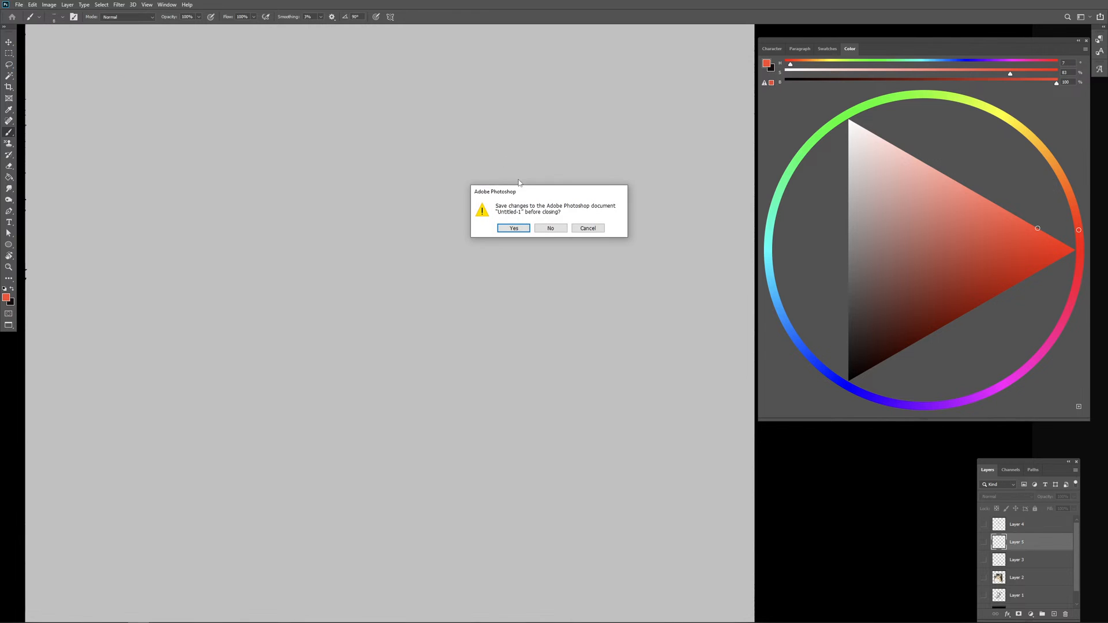
left_click(548, 228)
Step: Create a new 8000 x 8000 px document with a light grey background and switch to the full-screen view
left_click(19, 5)
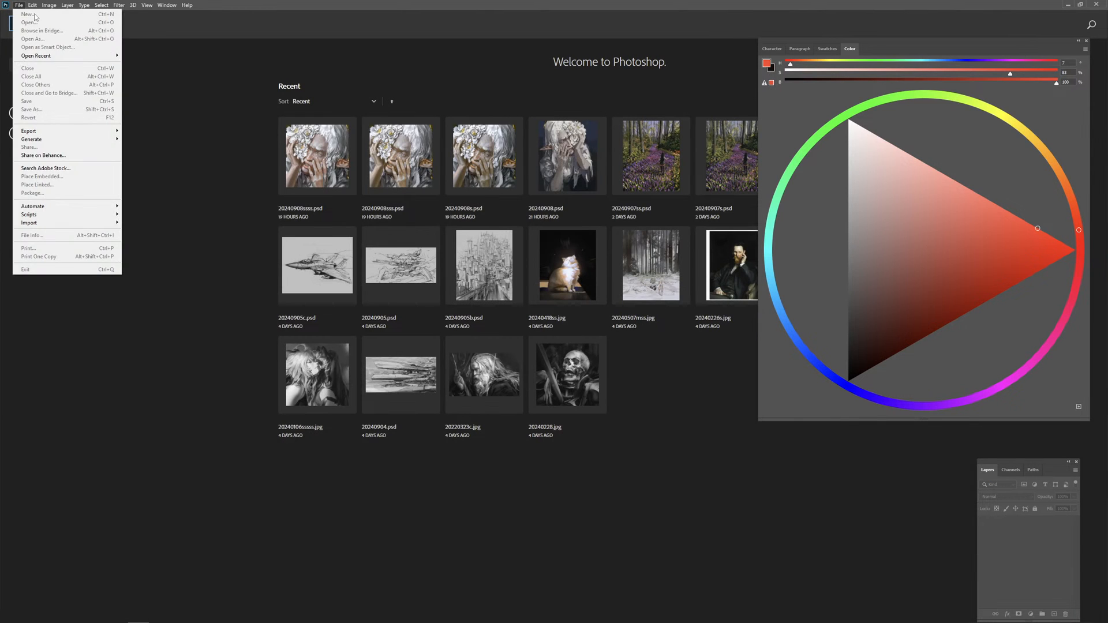
left_click(19, 5)
left_click(19, 5)
left_click(35, 14)
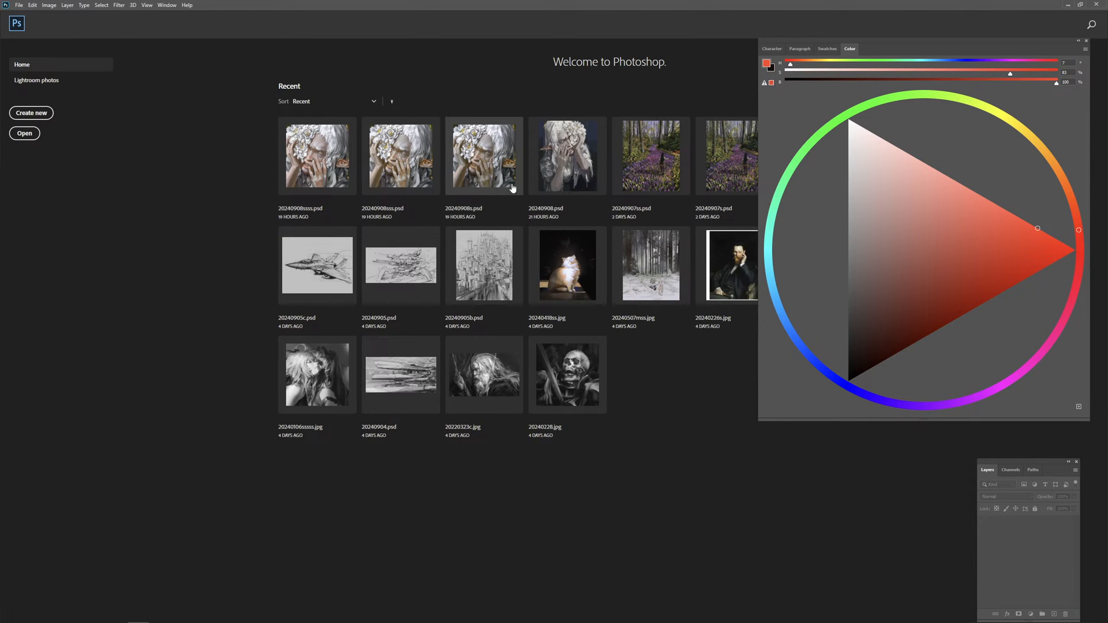
double_click(446, 280)
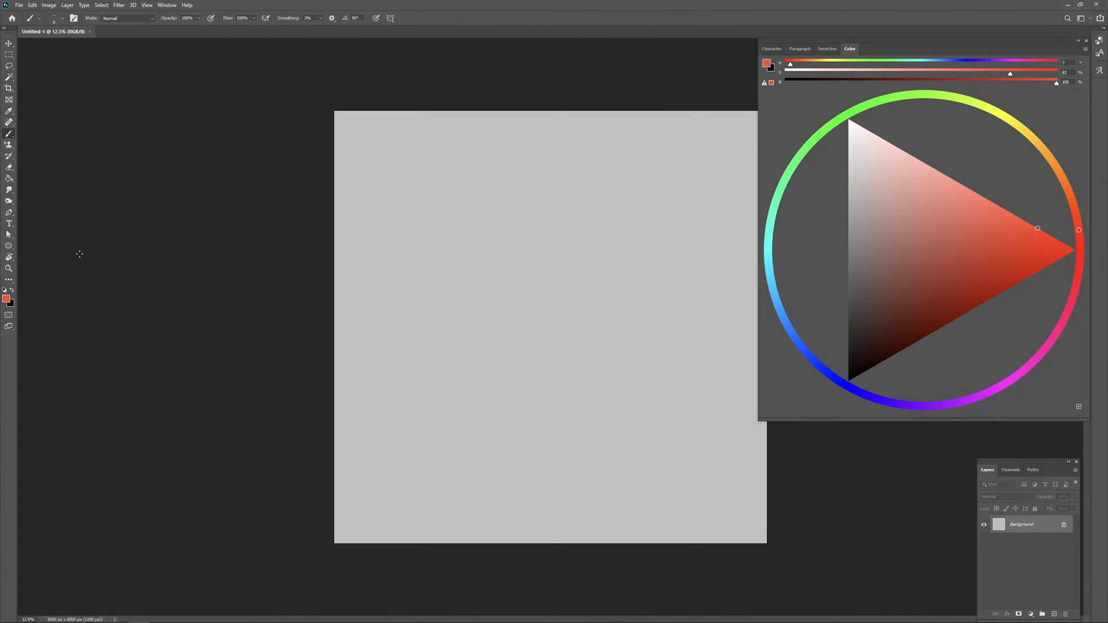
key("f")
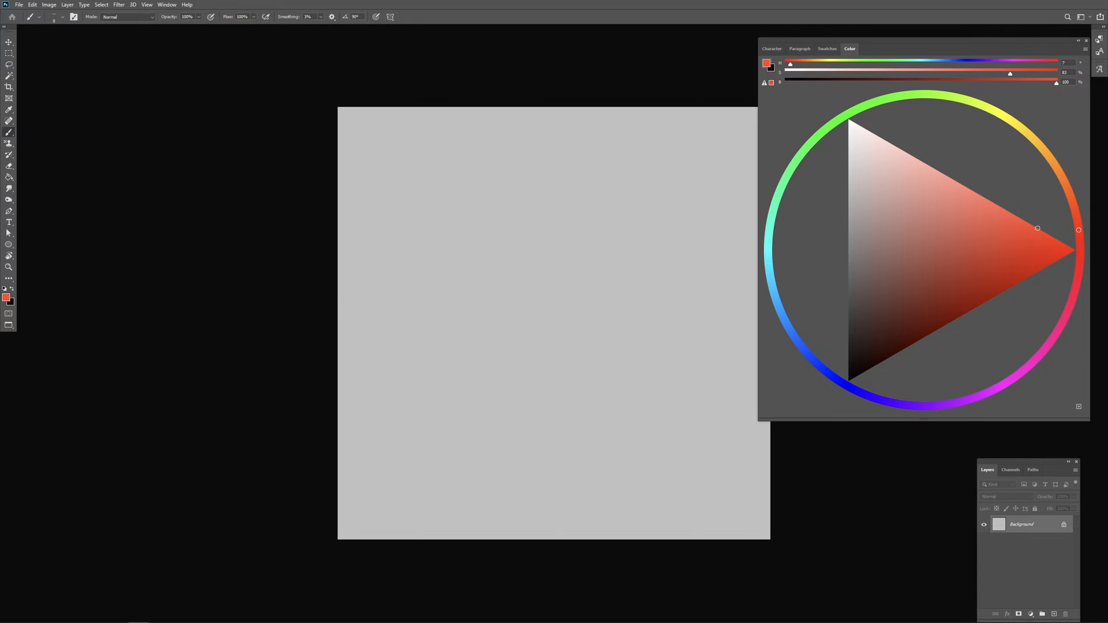
Step: Adjust the spacing of the brush tip in the brush settings and close them
key("F5")
left_click_drag(49, 352, 217, 175)
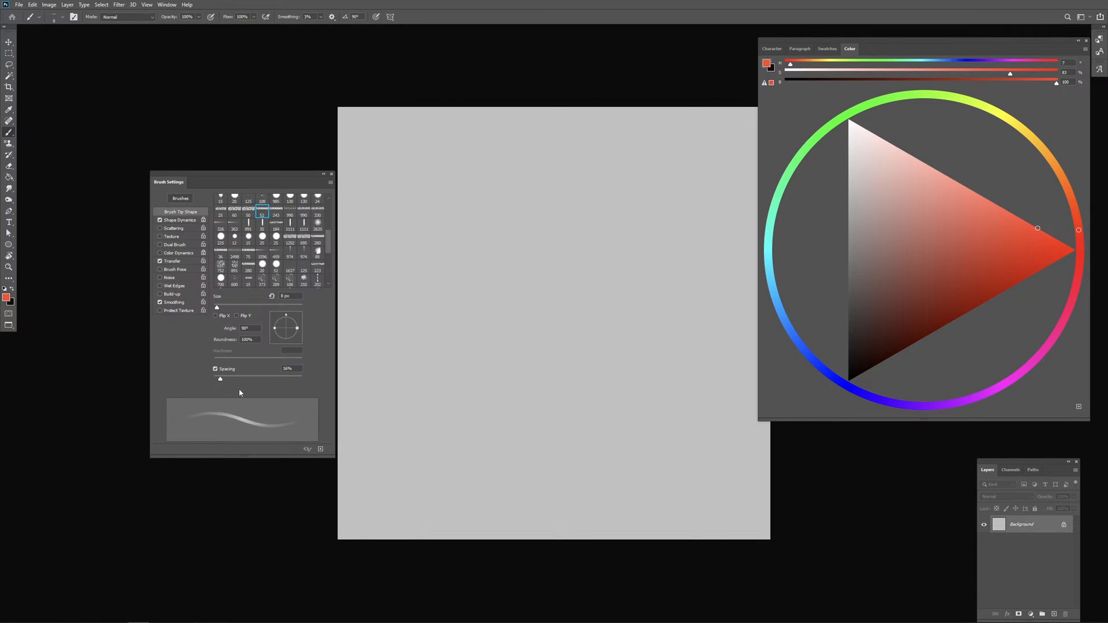
mouse_move(224, 379)
left_mouse_down()
mouse_move(279, 381)
mouse_move(238, 381)
left_mouse_up()
key("F5")
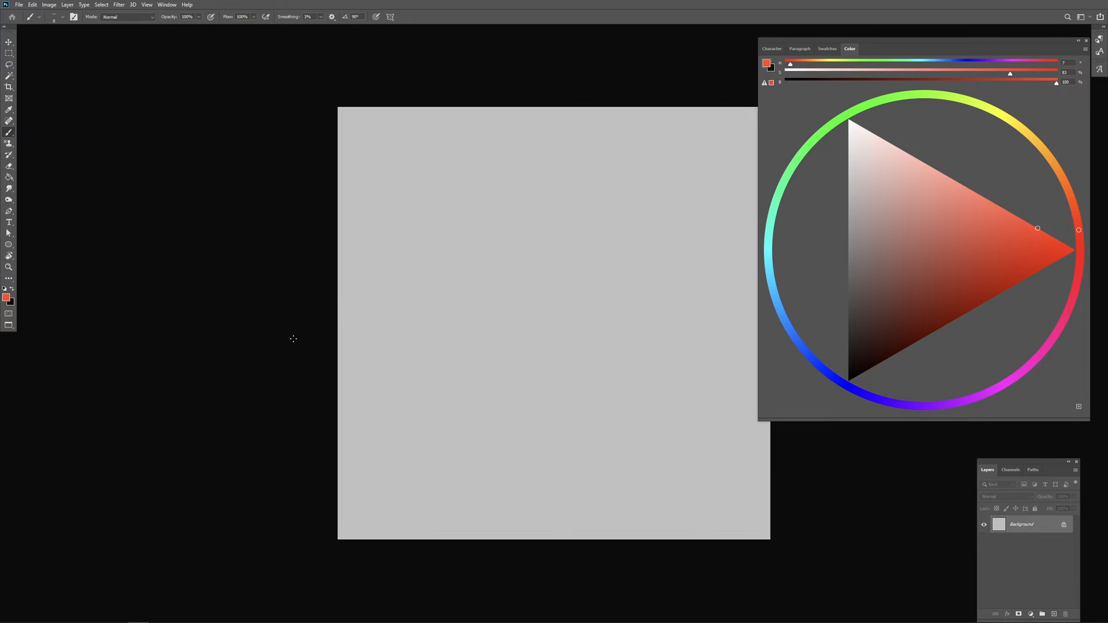
Step: Crop the blank square canvas to a 4:5 portrait ratio
left_click_drag(444, 369, 305, 350)
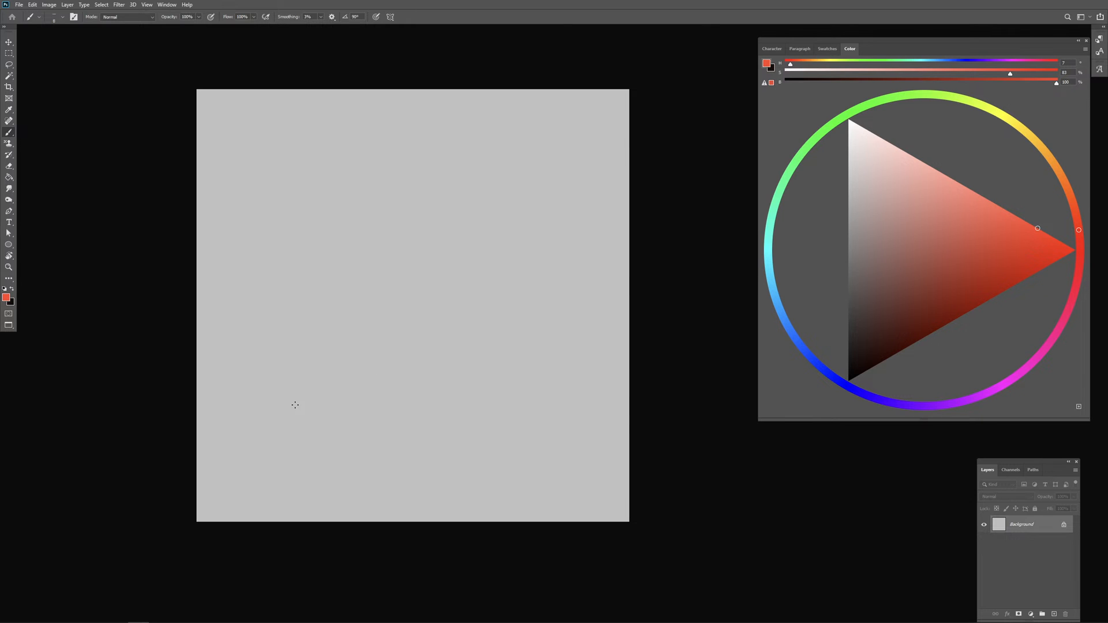
left_click(9, 87)
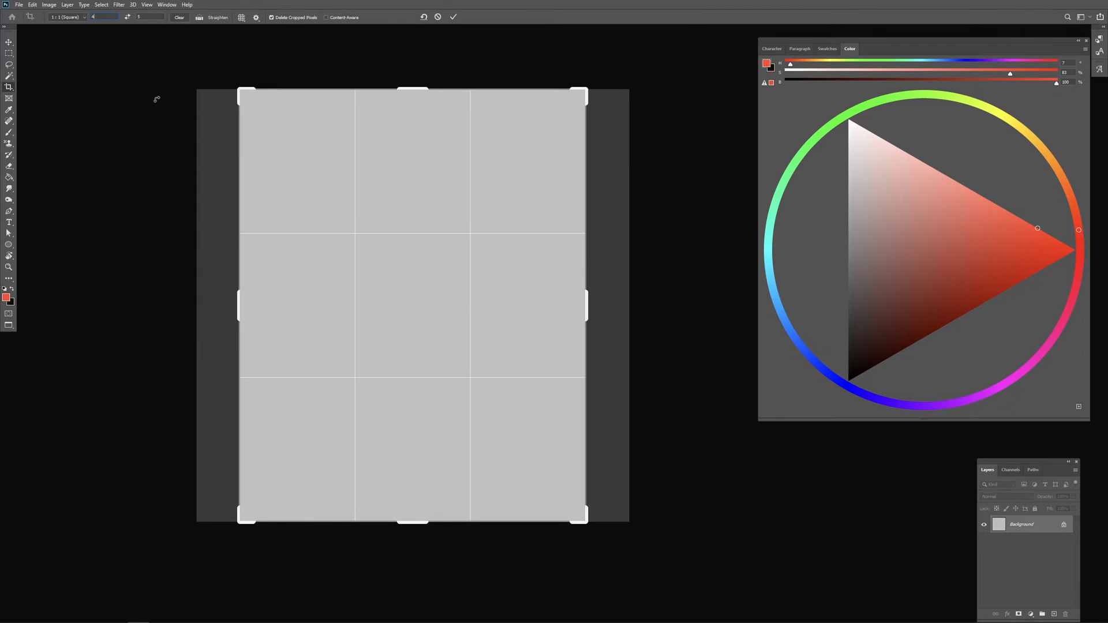
left_click(265, 313)
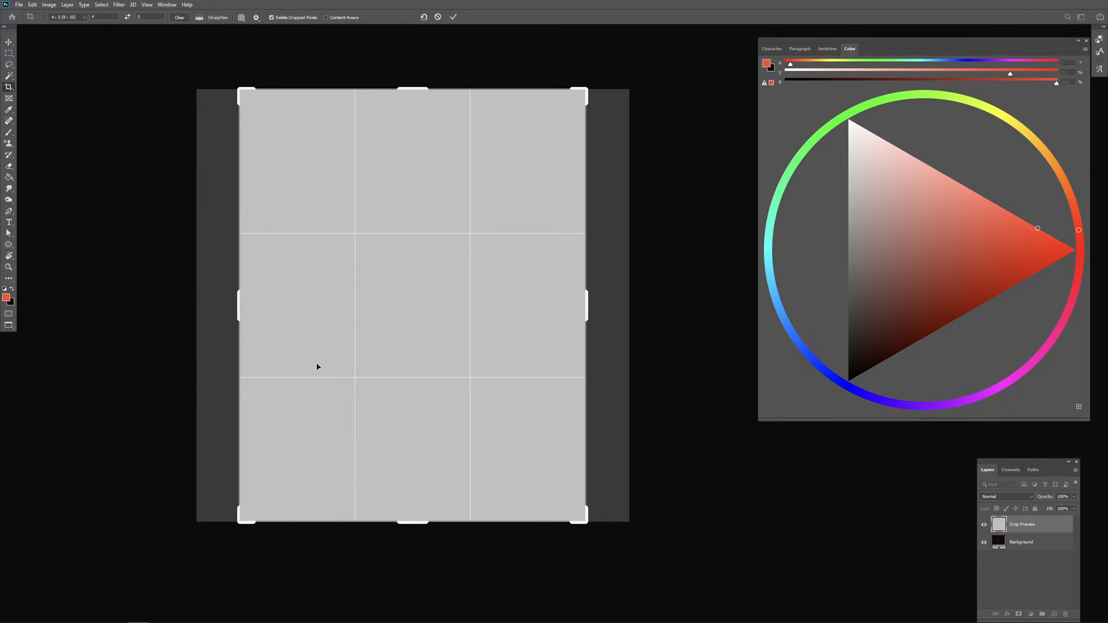
key("Return")
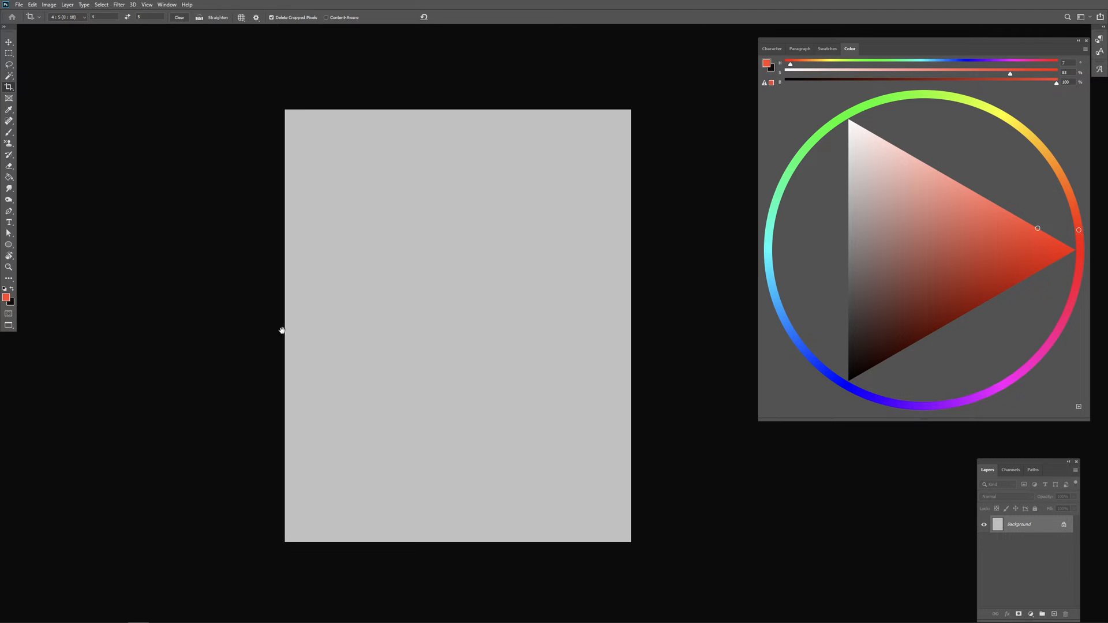
Step: Choose a dark, slightly warm grey and fill the whole Background layer with it
key("b")
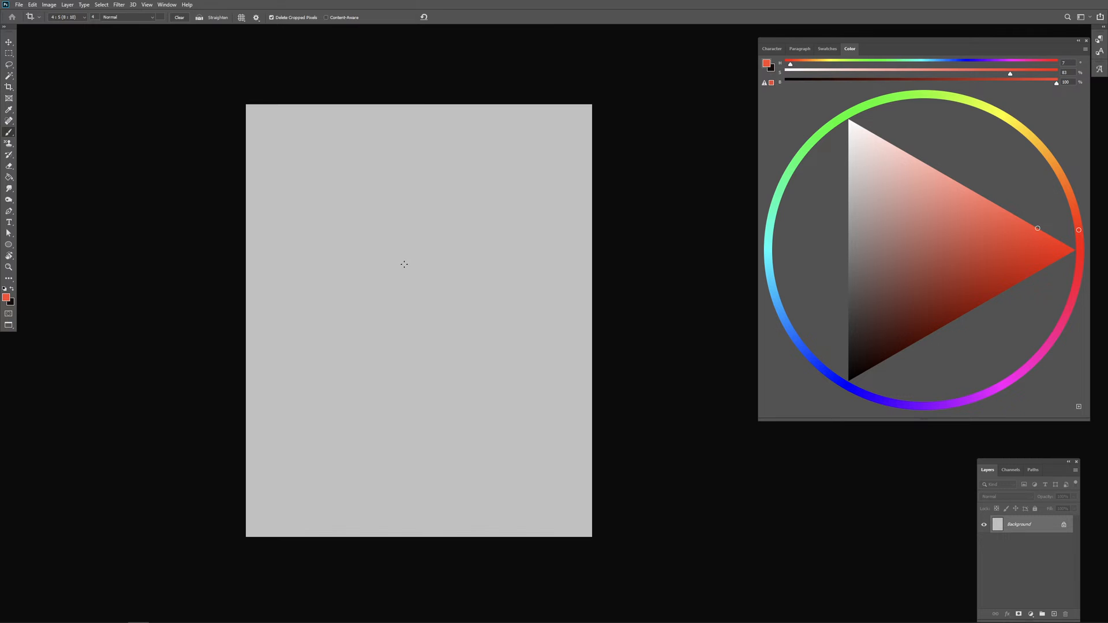
left_click(856, 292)
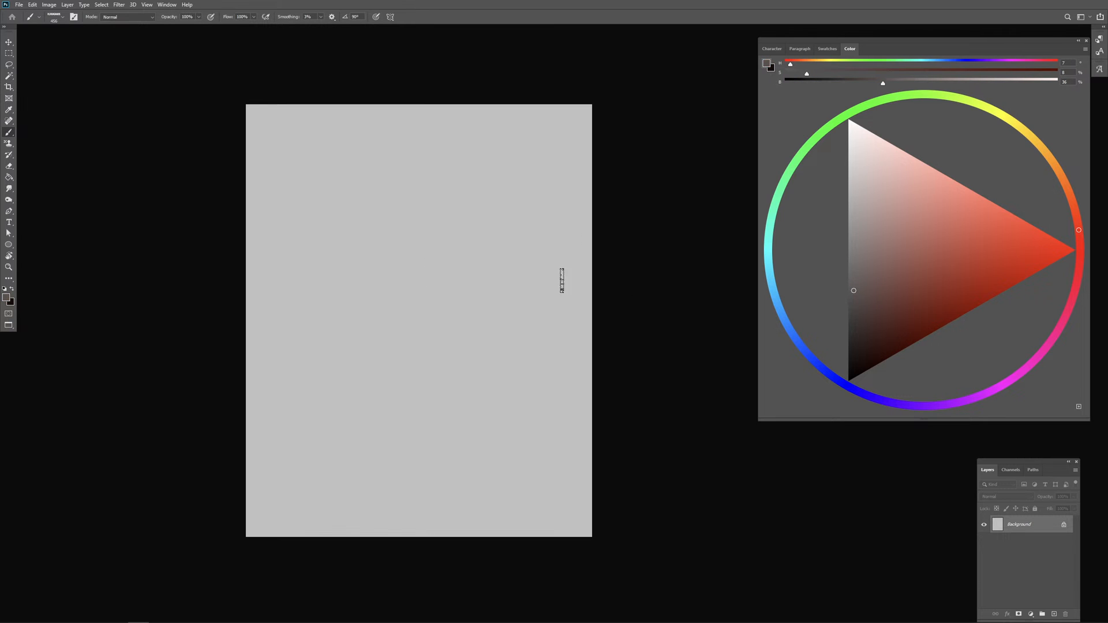
left_click(928, 165)
left_click_drag(871, 254, 853, 288)
left_click_drag(732, 444, 688, 483)
key("g")
left_click(437, 476)
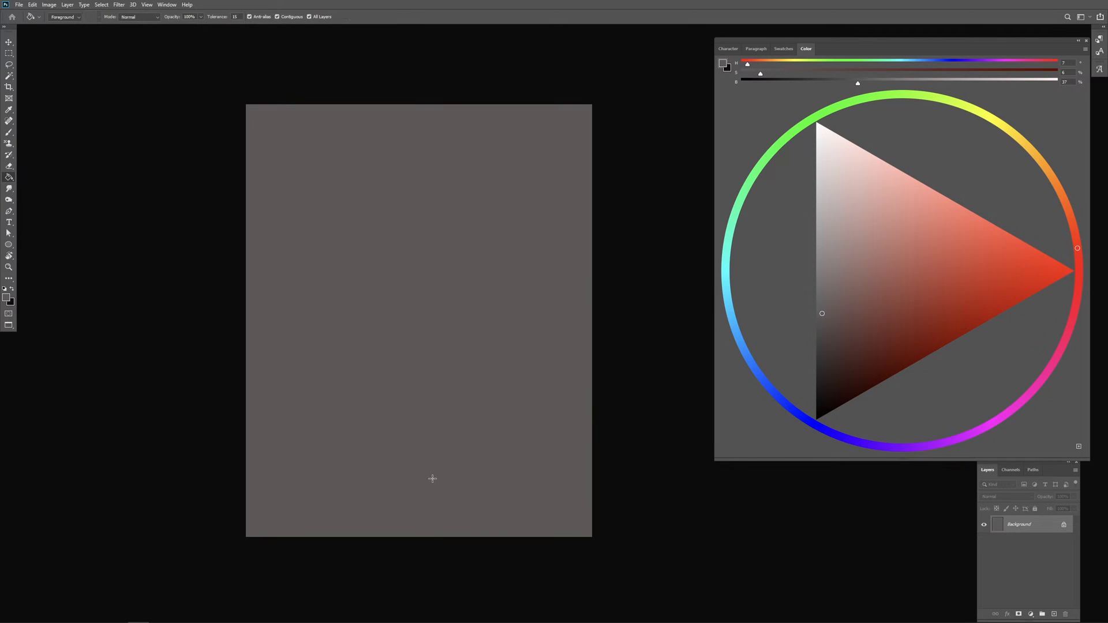
Step: Paste the reference painting of the girl with the black cat and place it in the canvas's upper-left area
key("b")
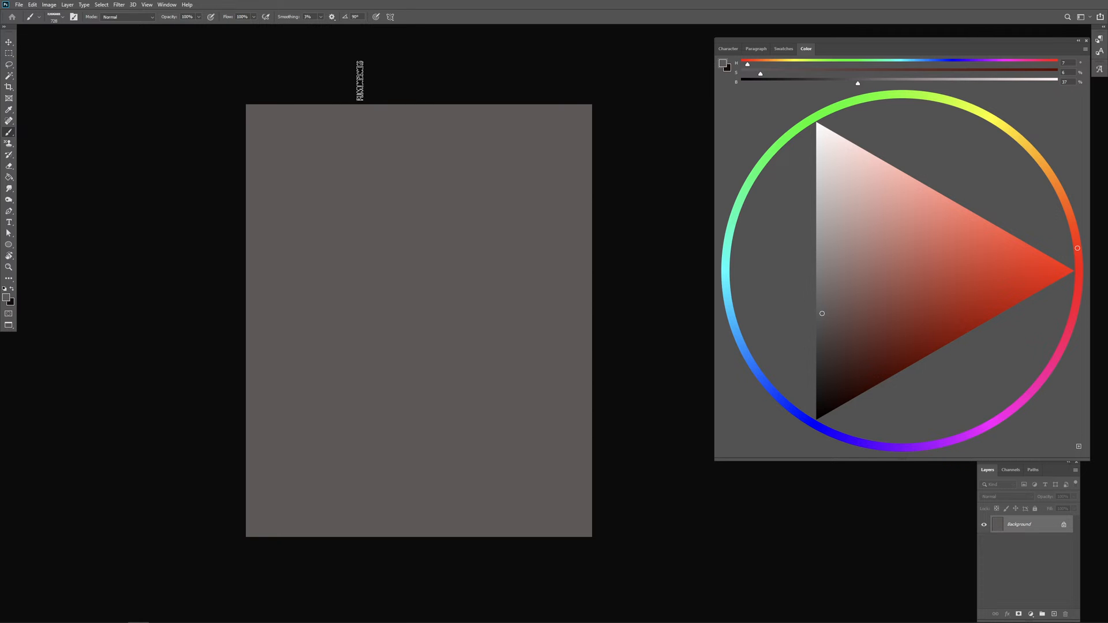
key("ctrl+v")
key("v")
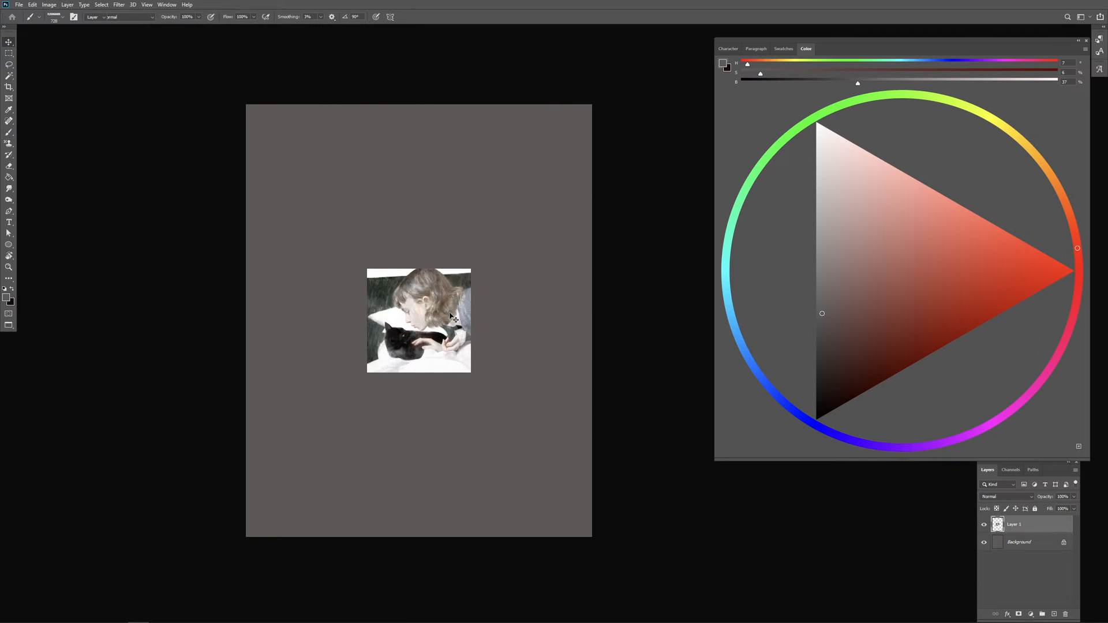
mouse_move(458, 283)
left_mouse_down()
mouse_move(338, 264)
mouse_move(371, 254)
mouse_move(360, 240)
left_mouse_up()
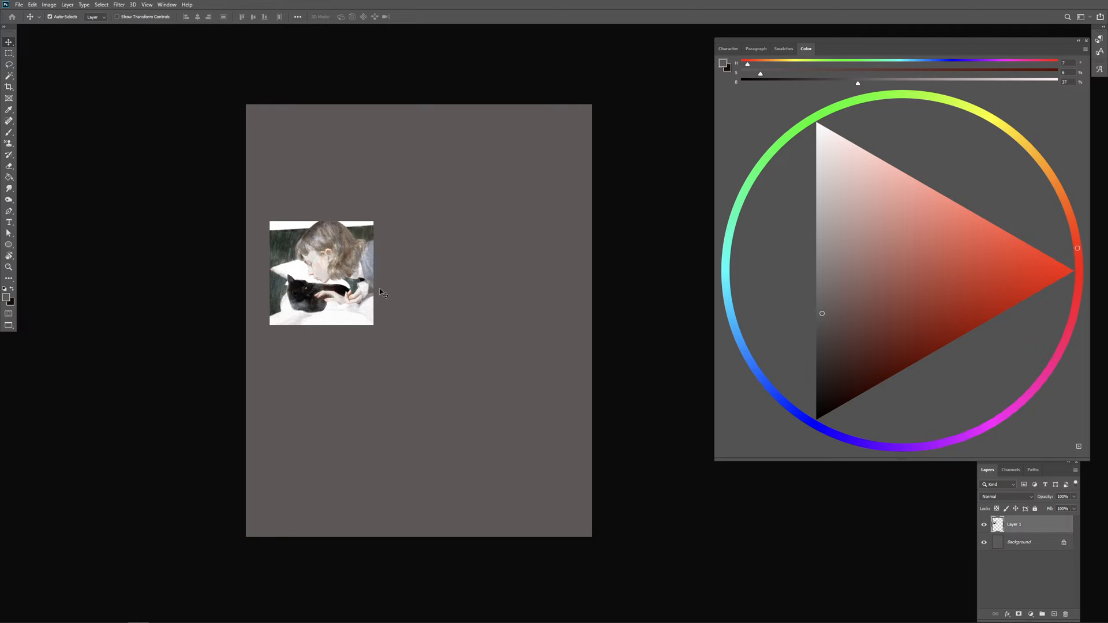
key("ctrl+plus")
key("ctrl+plus")
key("ctrl+plus")
left_click_drag(148, 228, 384, 296)
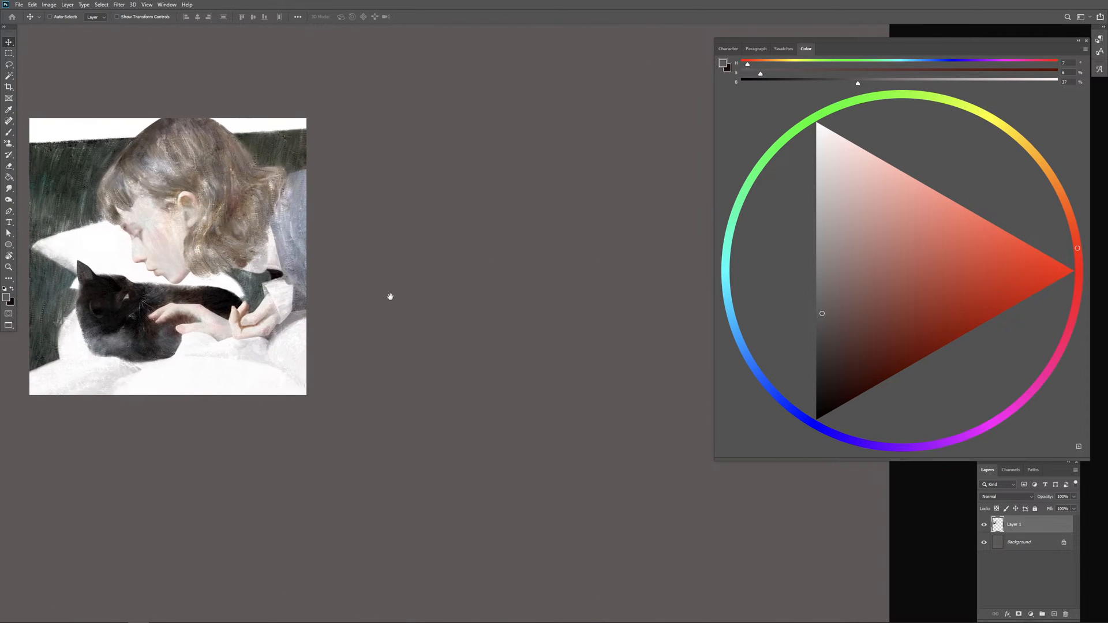
Step: Shrink the colour wheel panel to free drawing space and frame the pasted reference at a larger zoom
left_click_drag(716, 460, 871, 288)
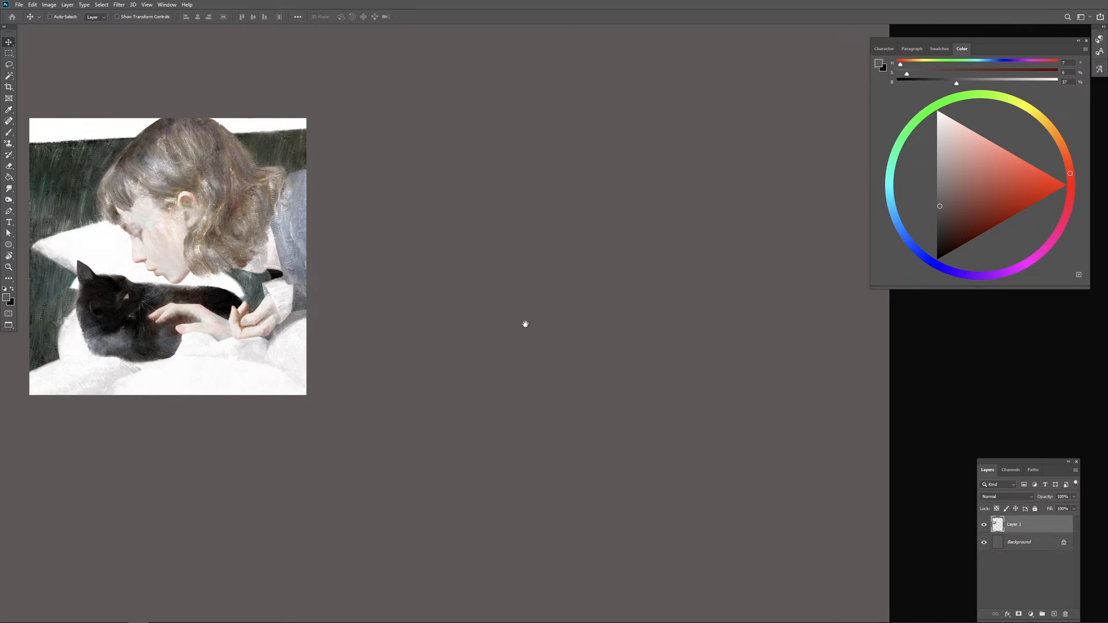
key("ctrl+plus")
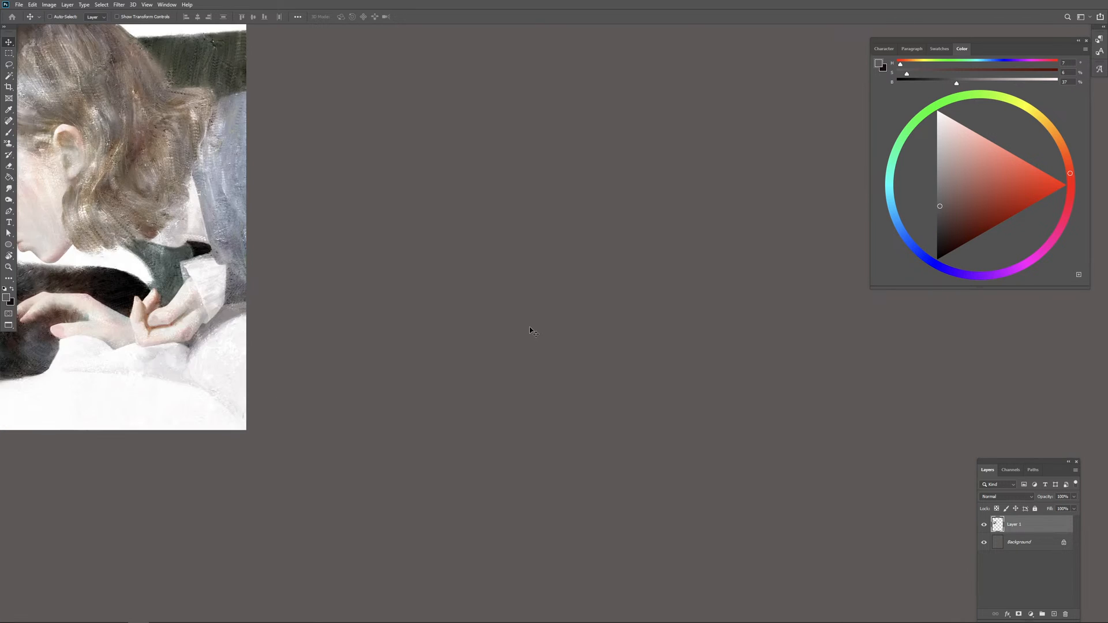
left_click_drag(414, 311, 601, 339)
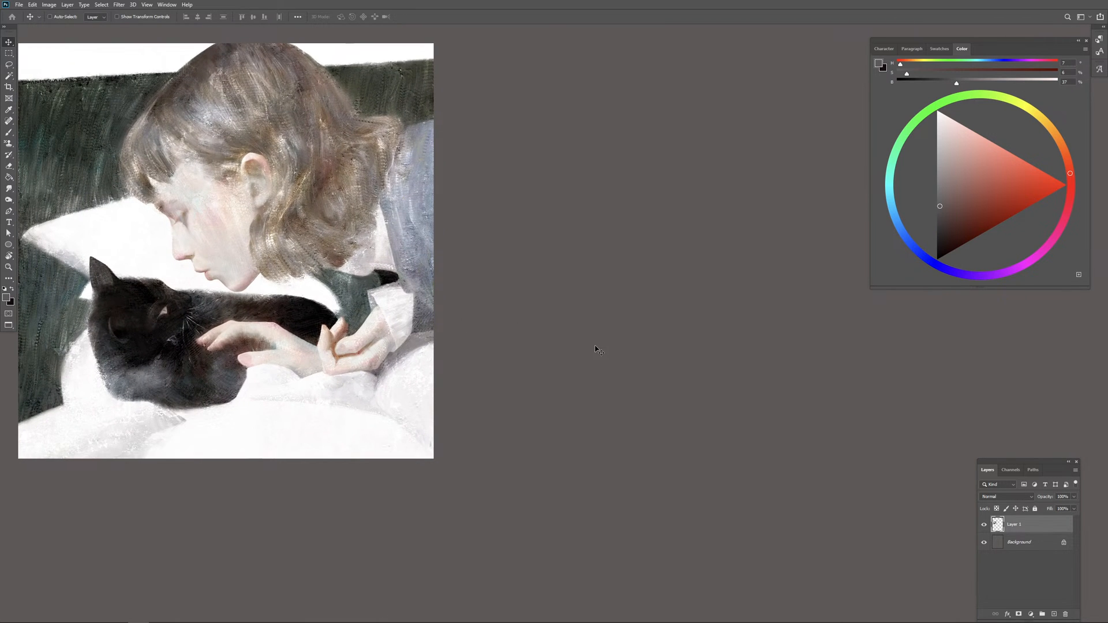
Step: Try a thin dark brown brush stroke on the empty grey area beside the reference painting
key("b")
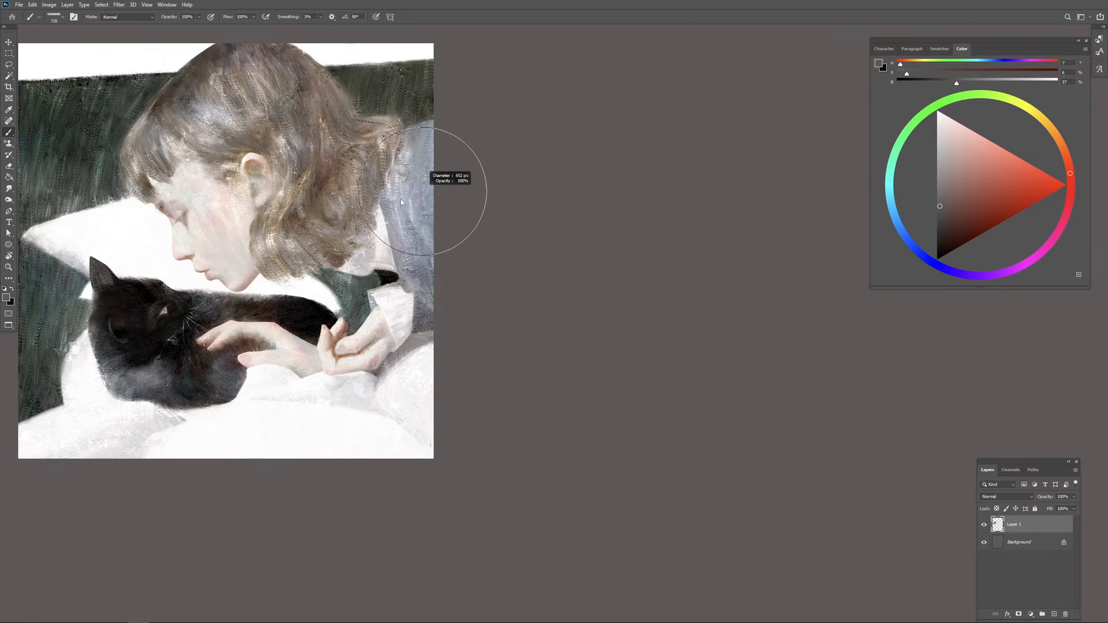
left_click_drag(414, 230, 426, 229)
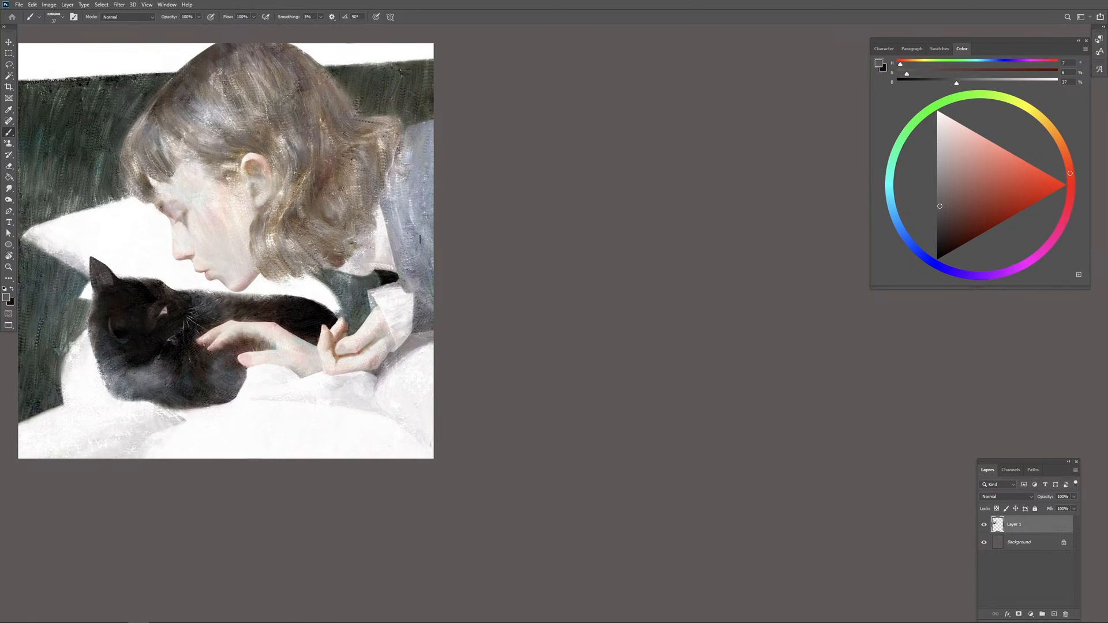
left_click(288, 346, "alt")
left_click_drag(943, 211, 943, 236)
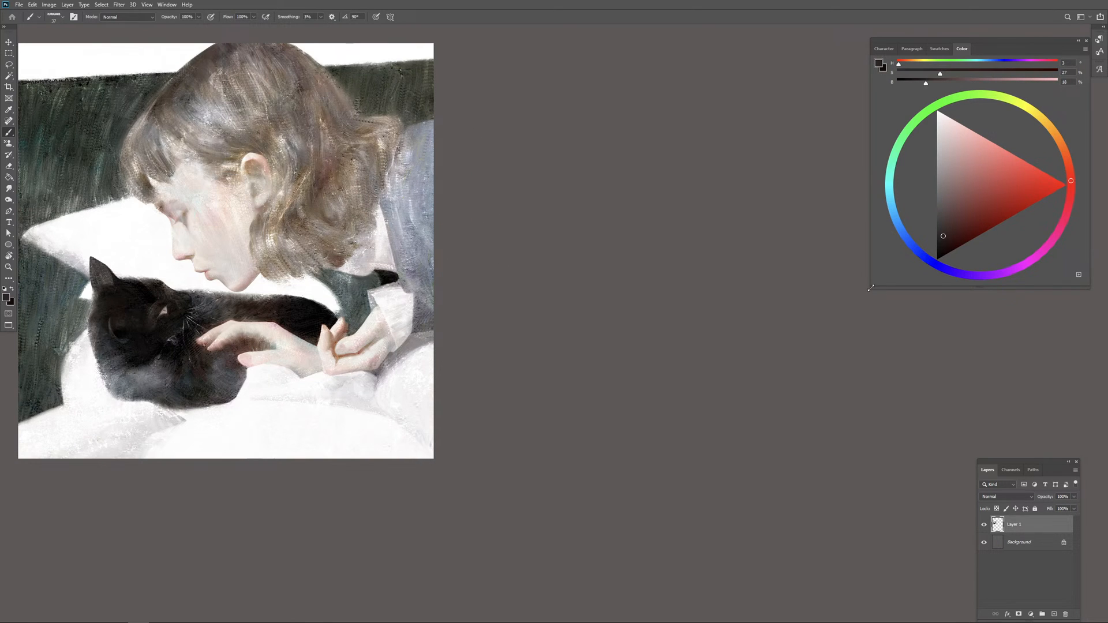
mouse_move(563, 183)
left_mouse_down()
mouse_move(539, 184)
mouse_move(537, 161)
left_mouse_up()
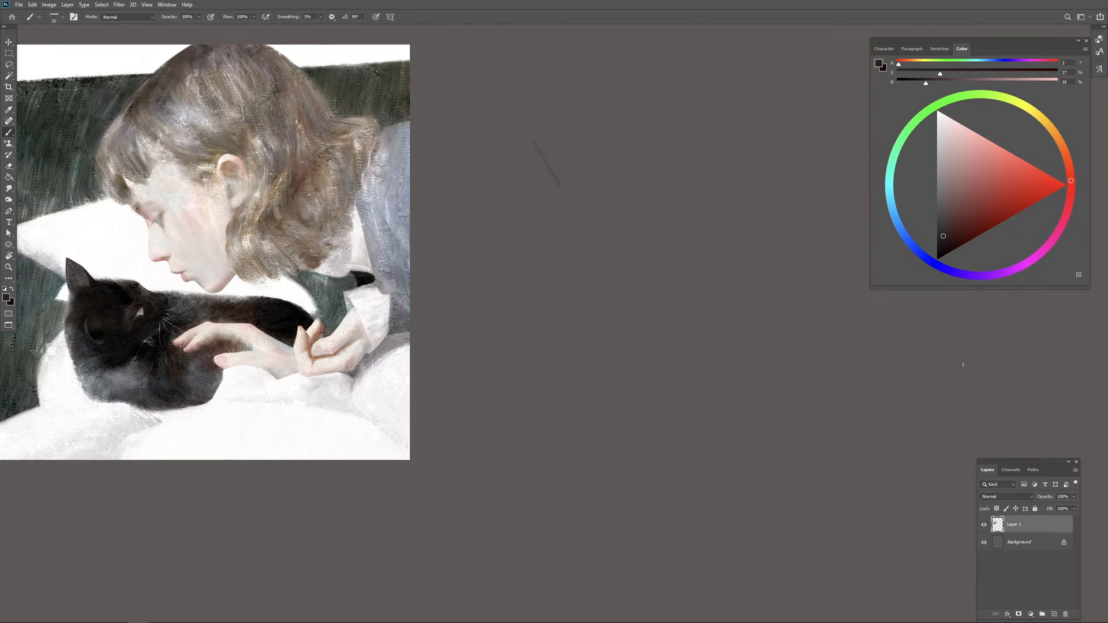
Step: Add a new layer and paint a large light grey block beside the reference with a big lettering brush
left_click(1053, 614)
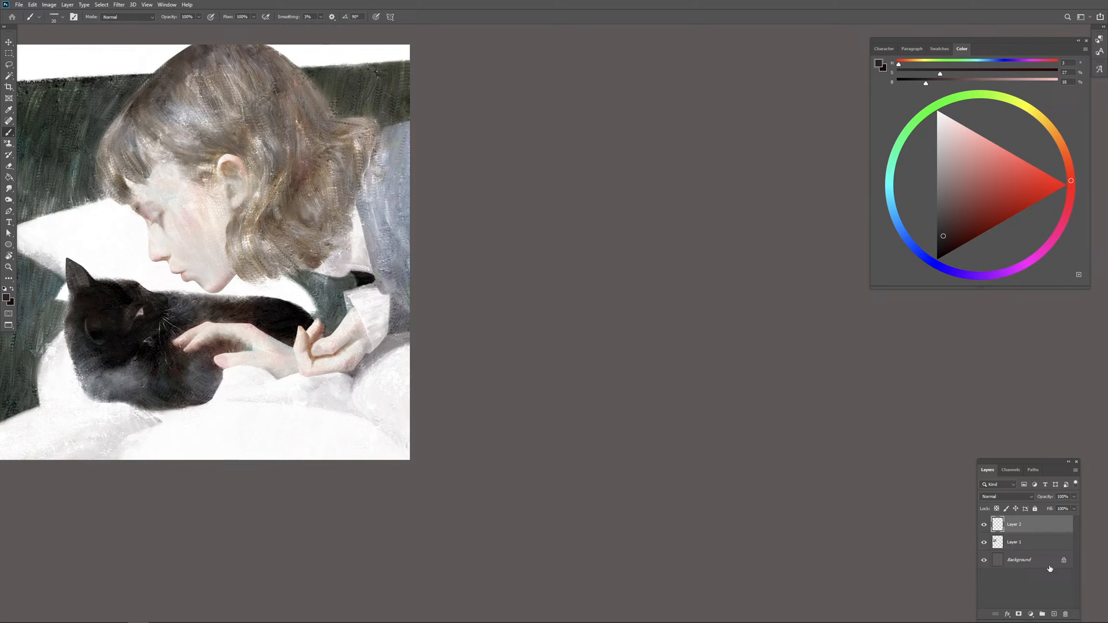
left_click(940, 245)
left_click(936, 135)
left_click_drag(547, 210, 601, 211)
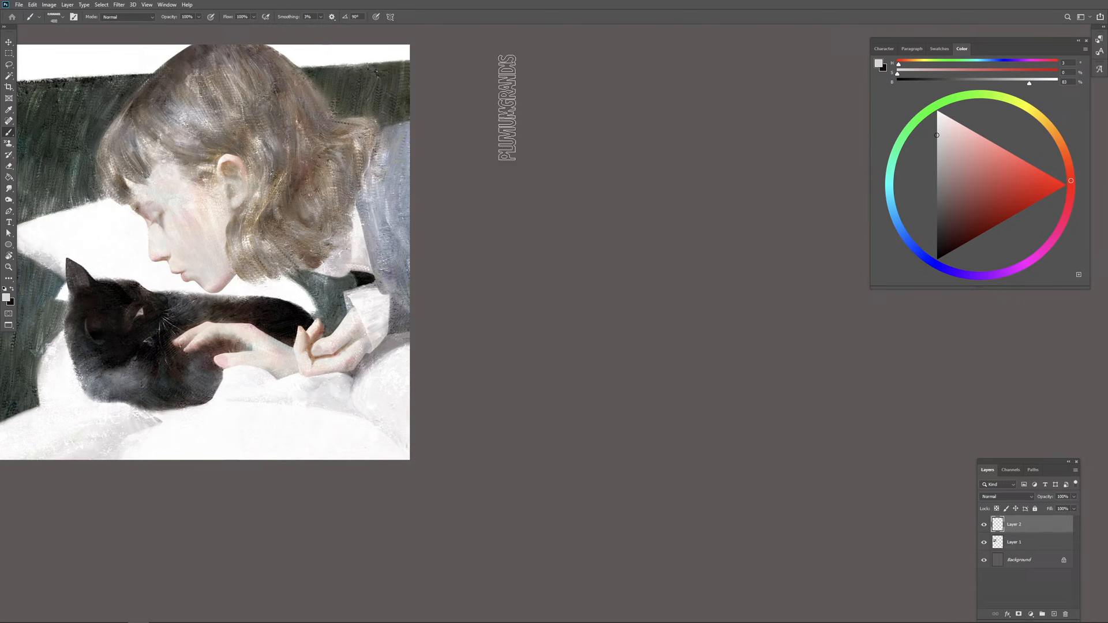
mouse_move(502, 108)
left_mouse_down()
mouse_move(840, 111)
mouse_move(609, 77)
mouse_move(643, 179)
left_mouse_up()
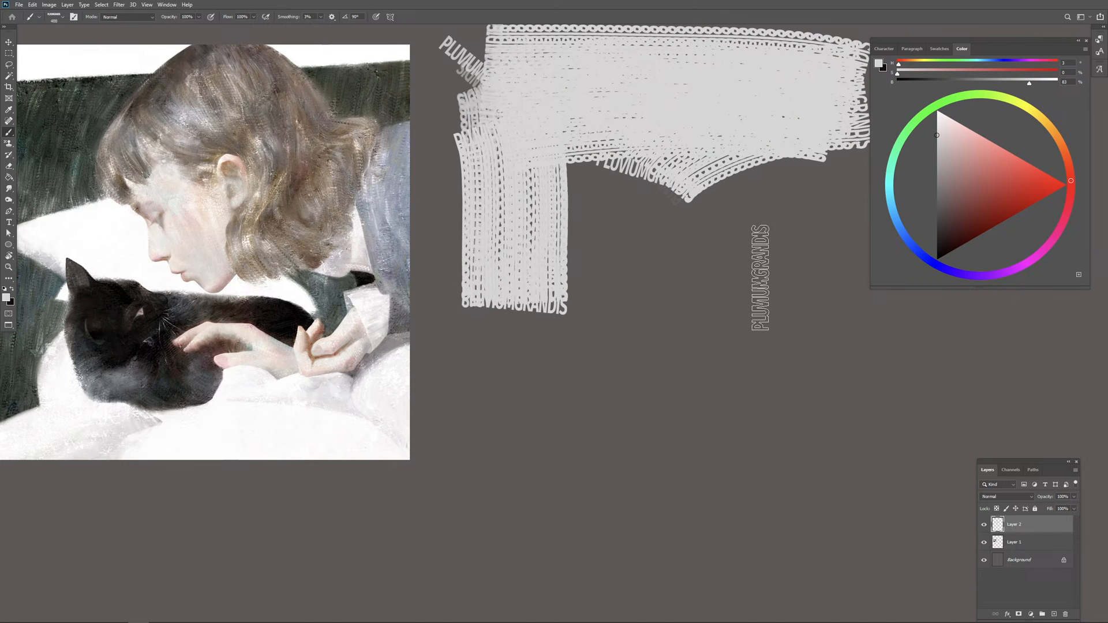
key("ctrl+minus")
left_click_drag(757, 311, 704, 296)
mouse_move(510, 164)
left_mouse_down()
mouse_move(598, 173)
mouse_move(491, 342)
mouse_move(473, 227)
mouse_move(617, 389)
mouse_move(526, 382)
mouse_move(486, 228)
mouse_move(565, 221)
mouse_move(634, 269)
mouse_move(713, 262)
mouse_move(767, 323)
mouse_move(717, 173)
mouse_move(809, 142)
mouse_move(636, 128)
mouse_move(734, 255)
mouse_move(589, 317)
mouse_move(708, 307)
mouse_move(807, 262)
mouse_move(572, 223)
mouse_move(589, 283)
mouse_move(748, 307)
left_mouse_up()
Step: Set the paint colour to near-black and switch to a small, fine brush for sketching
left_click_drag(958, 207, 937, 259)
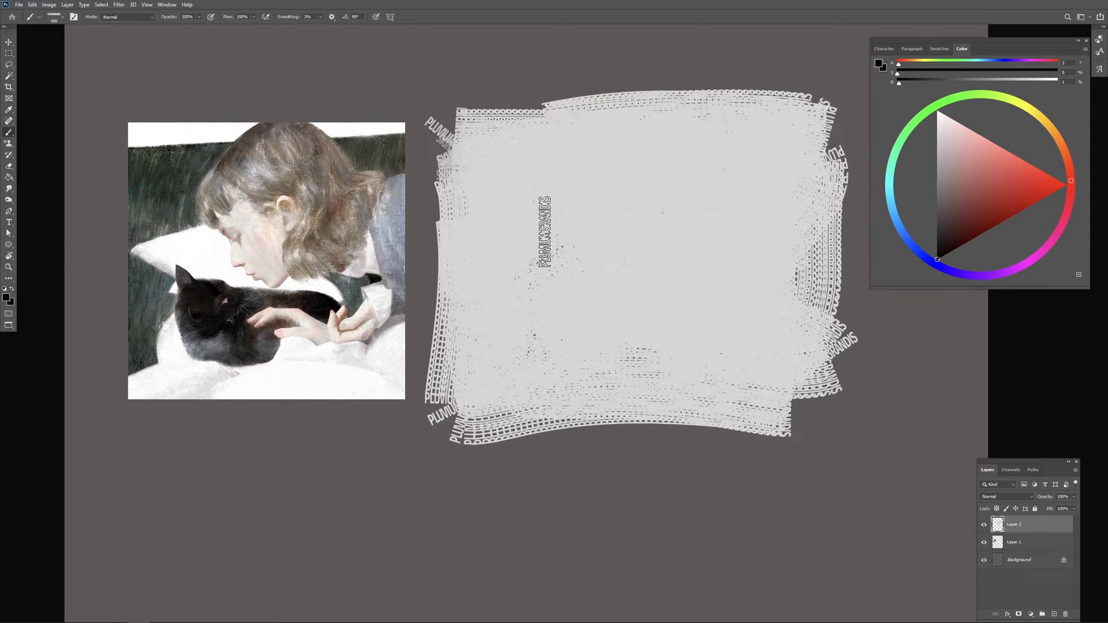
right_click(545, 232)
mouse_move(640, 252)
left_mouse_down()
mouse_move(606, 254)
mouse_move(655, 252)
mouse_move(608, 314)
mouse_move(541, 282)
left_mouse_up()
left_click(594, 19)
right_click(605, 238)
left_click(575, 25)
key("ctrl+equal")
key("ctrl+minus")
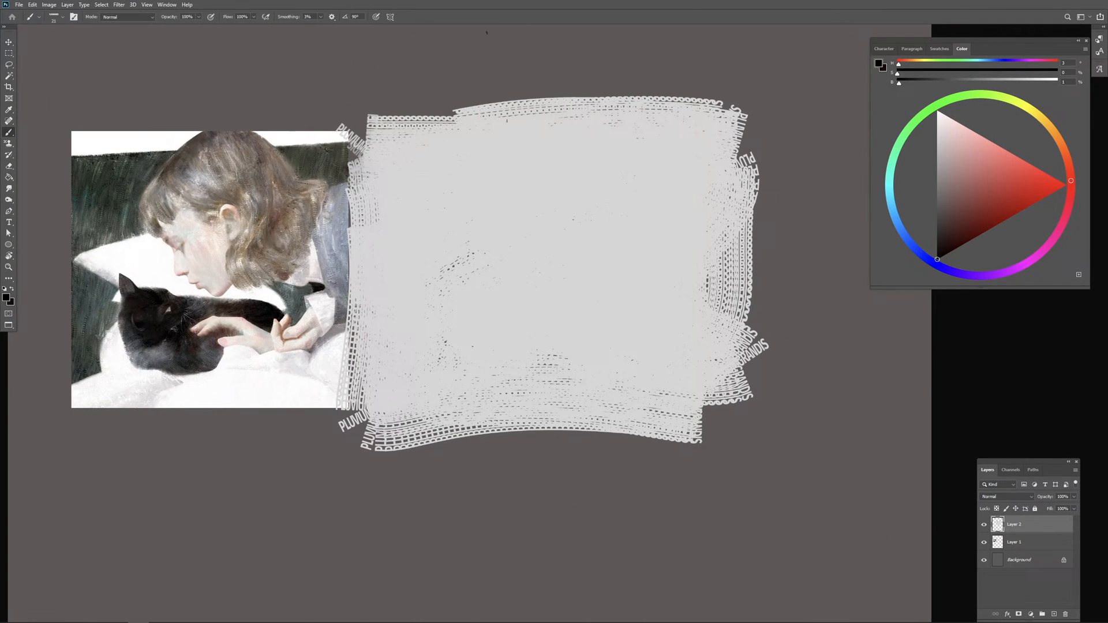
Step: Sketch the flat top of the head and the straight slope of the hair towards the forehead on the grey block
left_click_drag(525, 139, 562, 139)
mouse_move(453, 213)
left_mouse_down()
mouse_move(517, 144)
mouse_move(459, 214)
left_mouse_up()
key("ctrl+z")
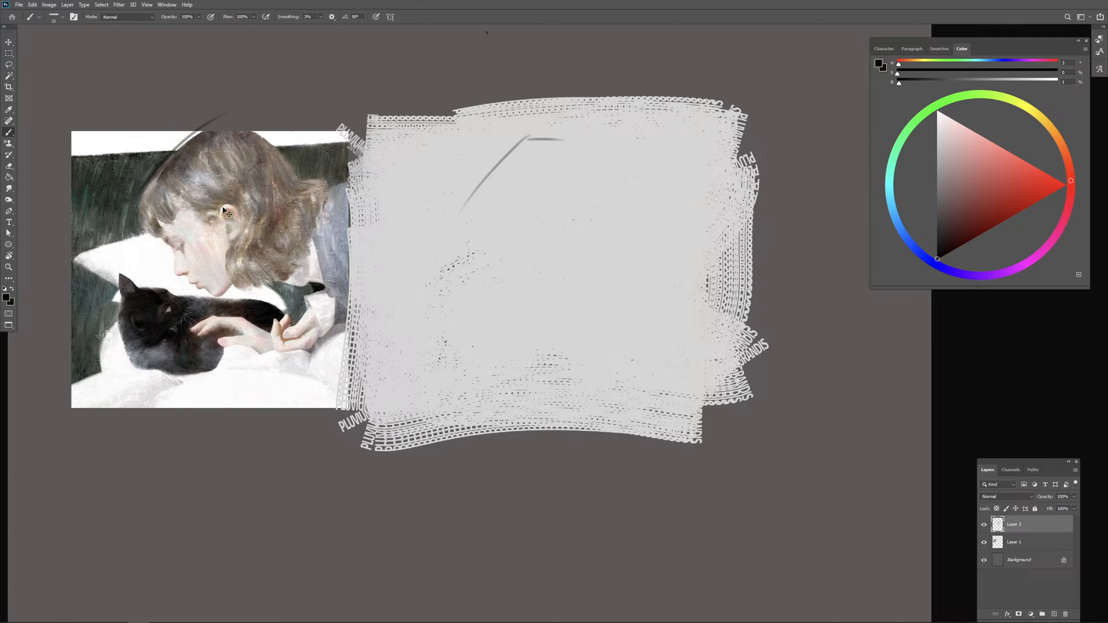
mouse_move(523, 139)
left_mouse_down()
mouse_move(475, 190)
mouse_move(469, 235)
mouse_move(406, 246)
left_mouse_up()
key("ctrl+z")
Step: Sketch straight simplified lines for the face profile, the pillow, the cat's back and the shapes under the chin
mouse_move(470, 234)
left_mouse_down()
mouse_move(390, 261)
mouse_move(482, 304)
mouse_move(540, 309)
mouse_move(519, 284)
left_mouse_up()
mouse_move(468, 219)
left_mouse_down()
mouse_move(494, 258)
mouse_move(509, 282)
left_mouse_up()
mouse_move(515, 282)
left_mouse_down()
mouse_move(534, 305)
mouse_move(571, 282)
mouse_move(571, 298)
mouse_move(565, 281)
left_mouse_up()
key("ctrl+z")
key("ctrl+z")
mouse_move(565, 281)
left_mouse_down()
mouse_move(607, 313)
mouse_move(578, 320)
mouse_move(588, 328)
left_mouse_up()
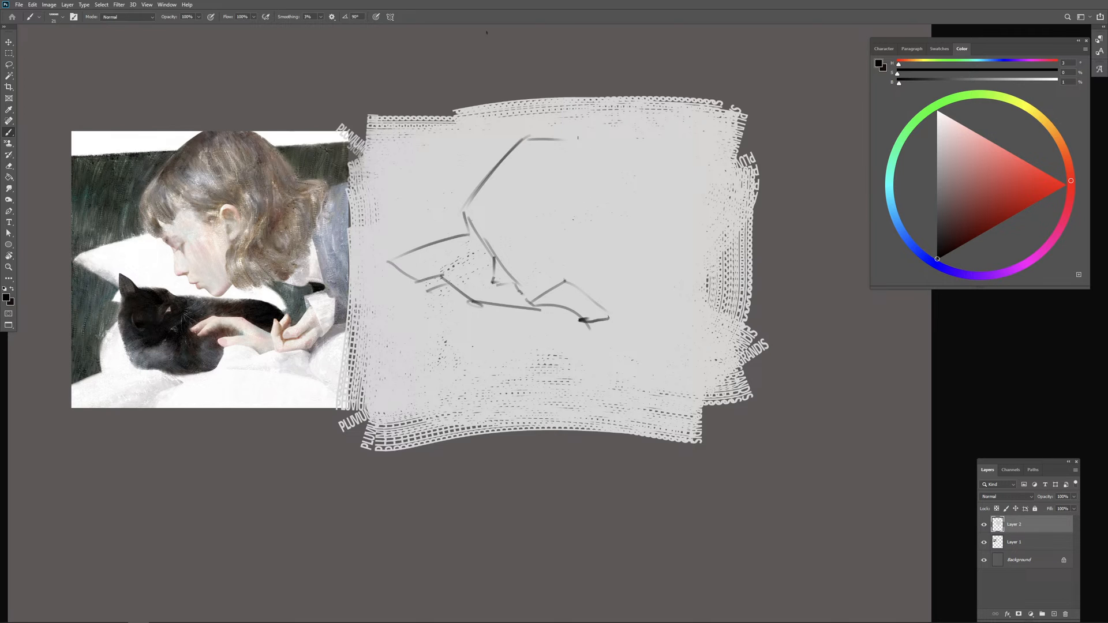
Step: Sketch the back outline of the hair and the inner lines dividing the hair from the face
mouse_move(578, 138)
left_mouse_down()
mouse_move(611, 184)
mouse_move(659, 191)
left_mouse_up()
key("ctrl+z")
mouse_move(673, 204)
left_mouse_down()
mouse_move(675, 223)
mouse_move(651, 258)
left_mouse_up()
mouse_move(490, 239)
left_mouse_down()
mouse_move(514, 221)
mouse_move(486, 238)
left_mouse_up()
key("ctrl+z")
left_click_drag(557, 211, 575, 199)
left_click_drag(577, 201, 568, 263)
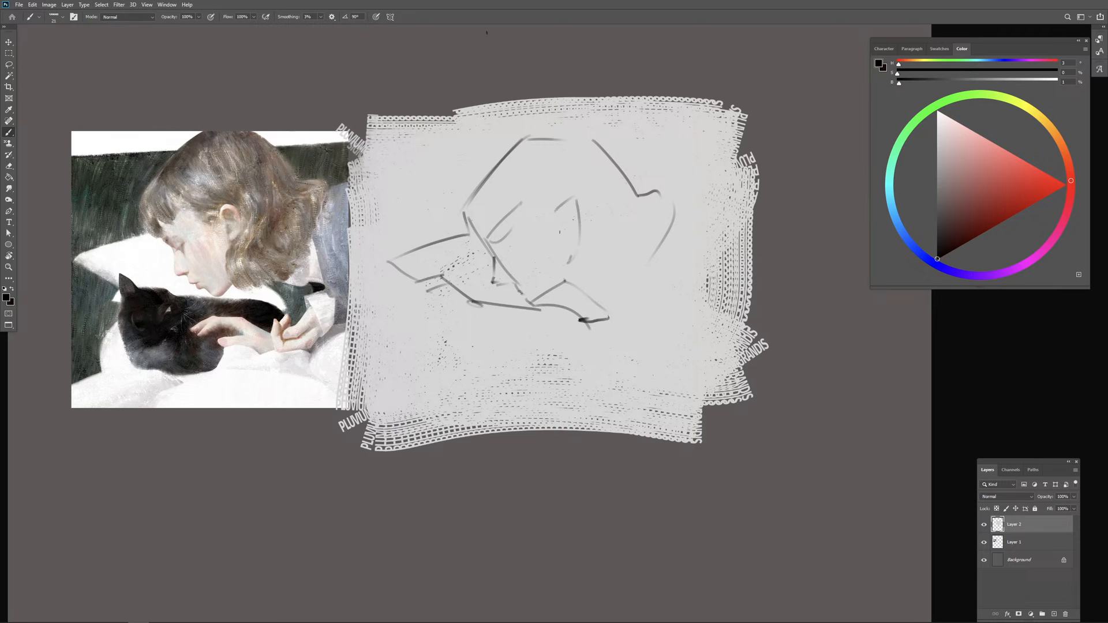
Step: Clean up the face sketch using the sampled light grey and near-black, restating the brow, jaw and collar lines
key("e")
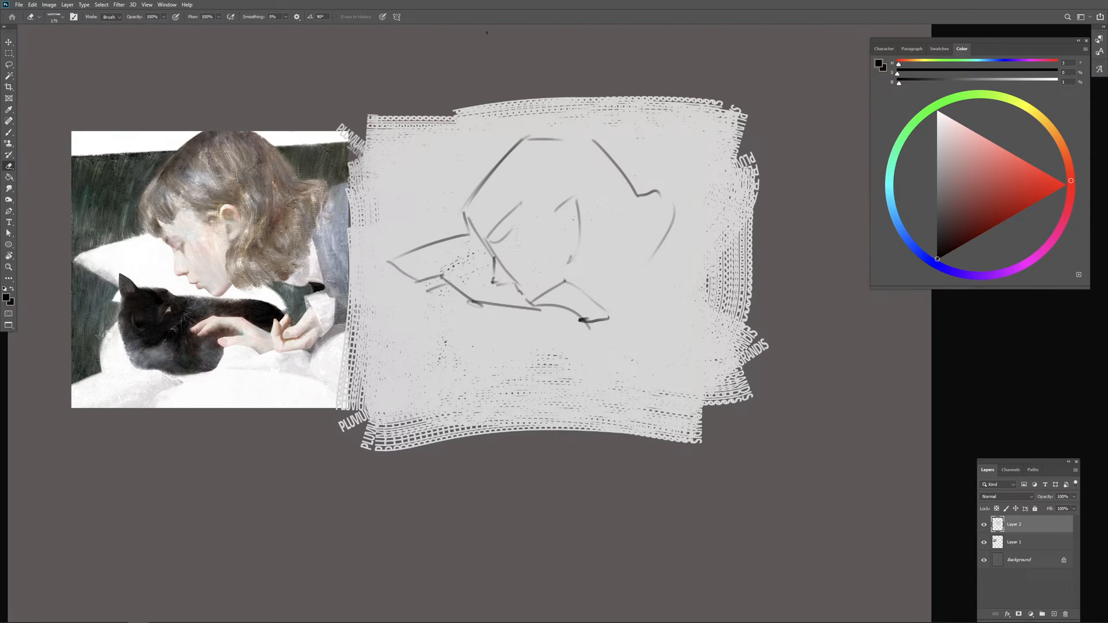
key("b")
left_click(513, 240, "alt")
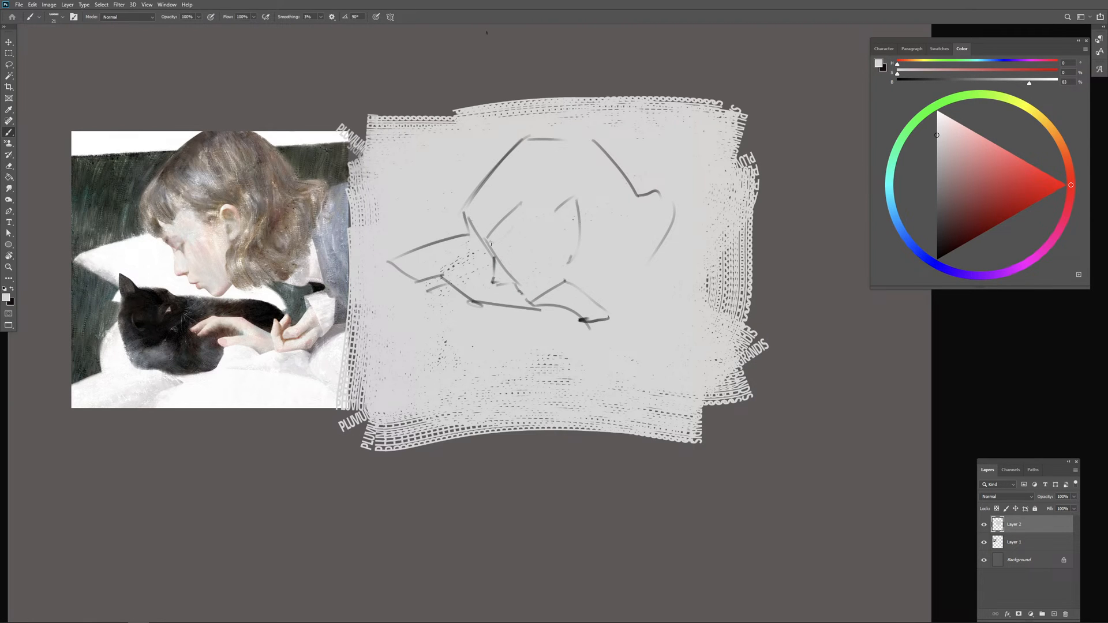
left_click_drag(948, 231, 930, 238)
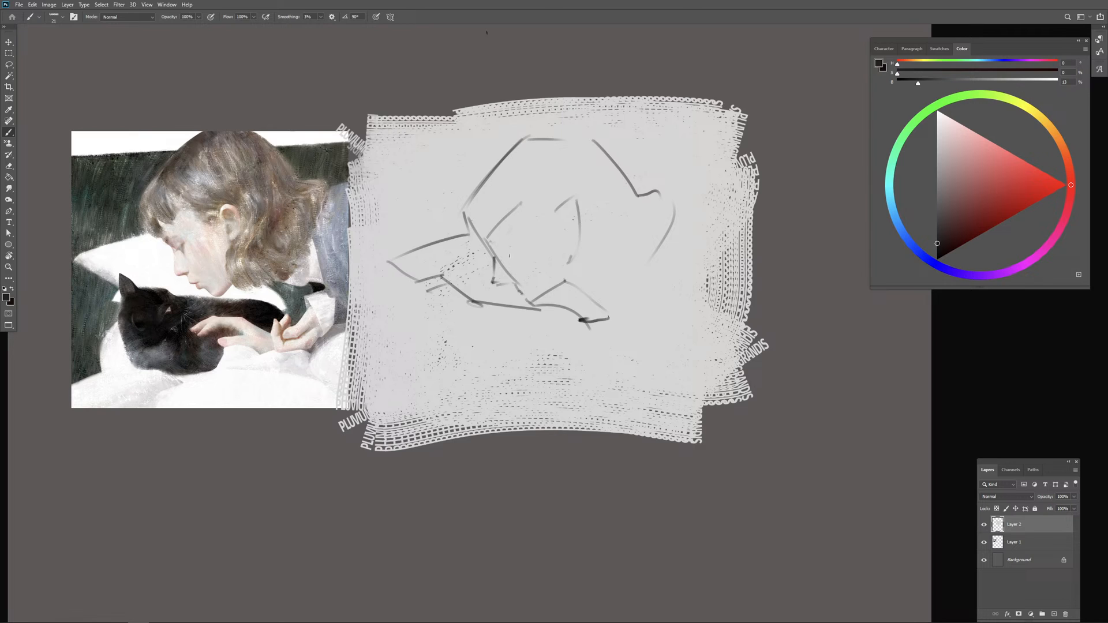
mouse_move(501, 256)
left_mouse_down()
mouse_move(521, 240)
mouse_move(494, 265)
mouse_move(478, 245)
left_mouse_up()
left_click(551, 283, "alt")
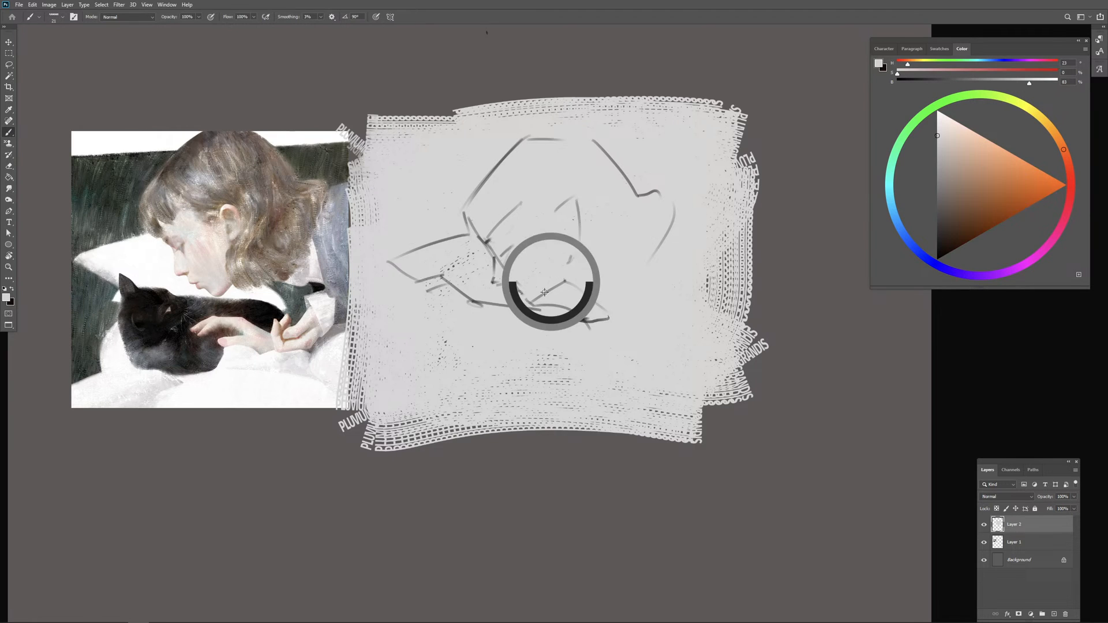
left_click_drag(533, 298, 562, 281)
left_click(936, 251)
key("ctrl+z")
mouse_move(560, 279)
left_mouse_down()
mouse_move(562, 294)
mouse_move(589, 293)
mouse_move(604, 317)
left_mouse_up()
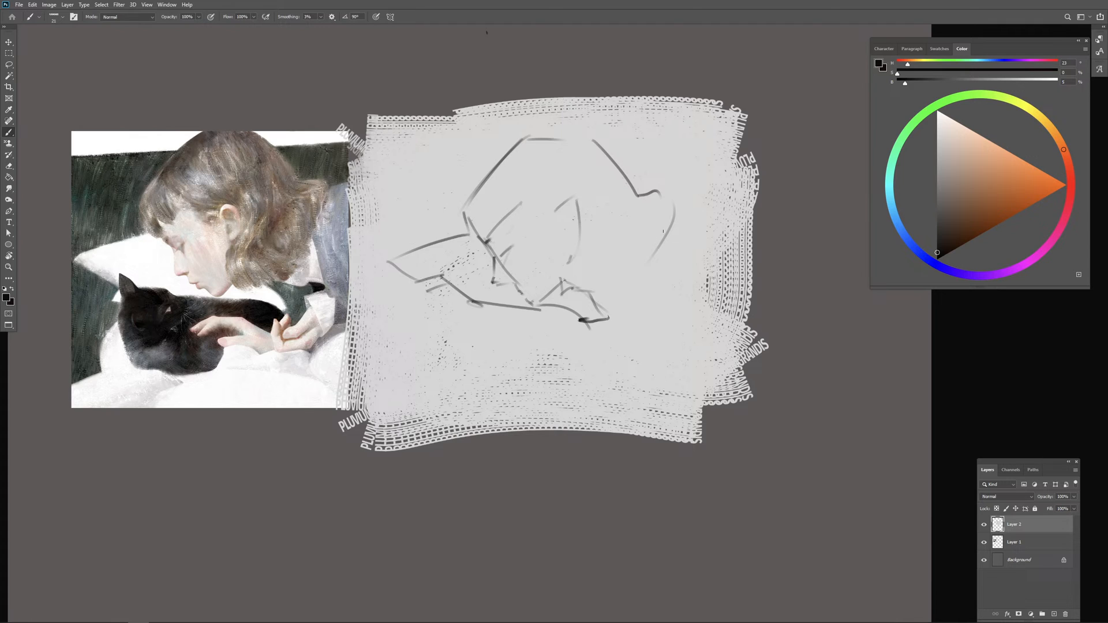
Step: Sketch the shoulder line and the simplified outline of the cat, and reinforce the top of the head
left_click_drag(664, 194, 703, 192)
mouse_move(426, 278)
left_mouse_down()
mouse_move(424, 292)
mouse_move(445, 290)
mouse_move(431, 298)
mouse_move(429, 328)
mouse_move(443, 366)
mouse_move(497, 310)
mouse_move(491, 337)
left_mouse_up()
key("ctrl+z")
key("ctrl+z")
left_click_drag(441, 365, 470, 351)
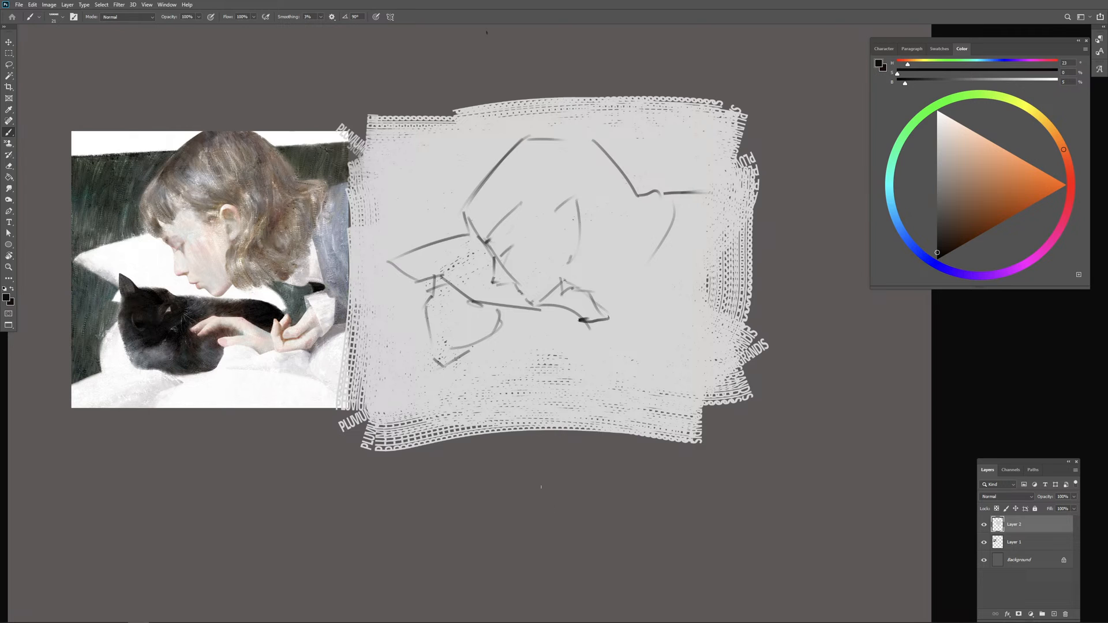
mouse_move(533, 133)
left_mouse_down()
mouse_move(594, 132)
mouse_move(565, 132)
left_mouse_up()
key("ctrl+plus")
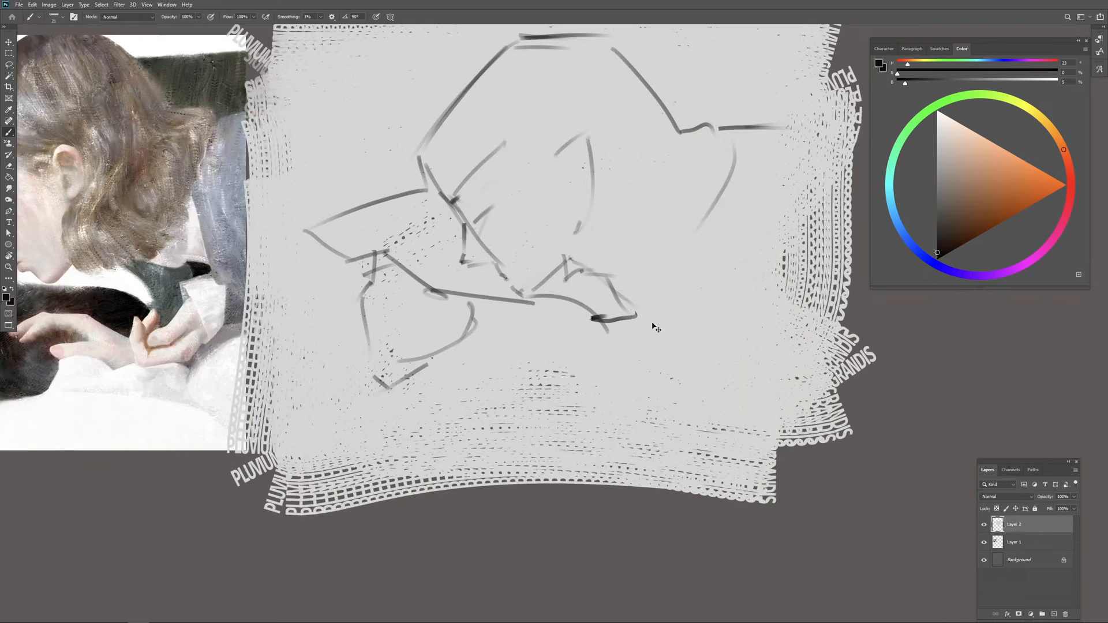
left_click_drag(597, 373, 682, 412)
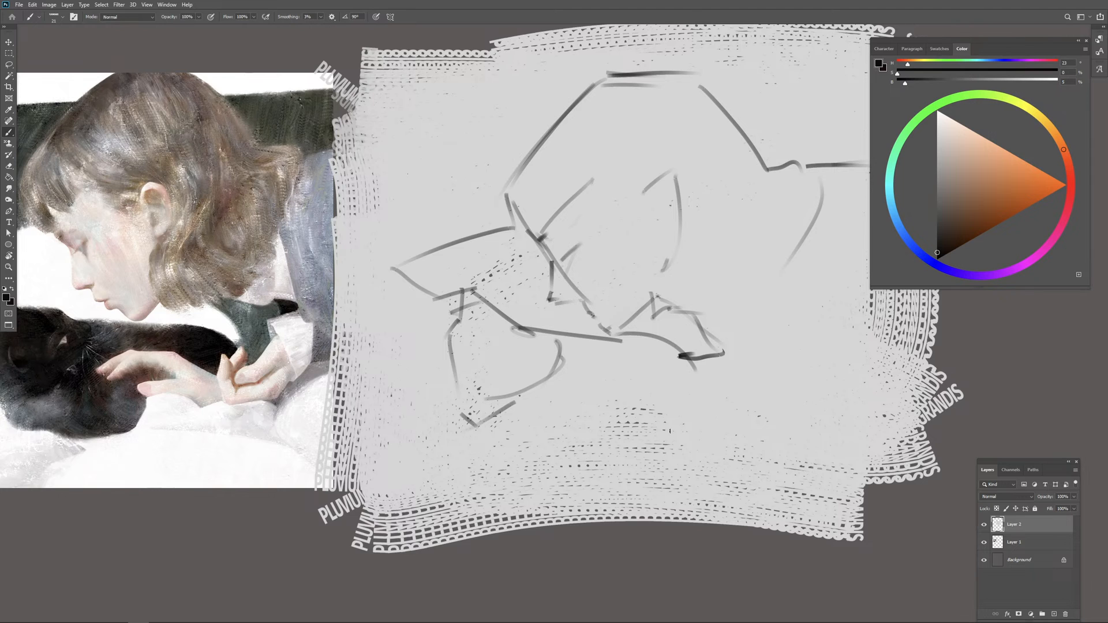
left_click_drag(546, 338, 552, 333)
key("v")
left_click_drag(639, 338, 638, 336)
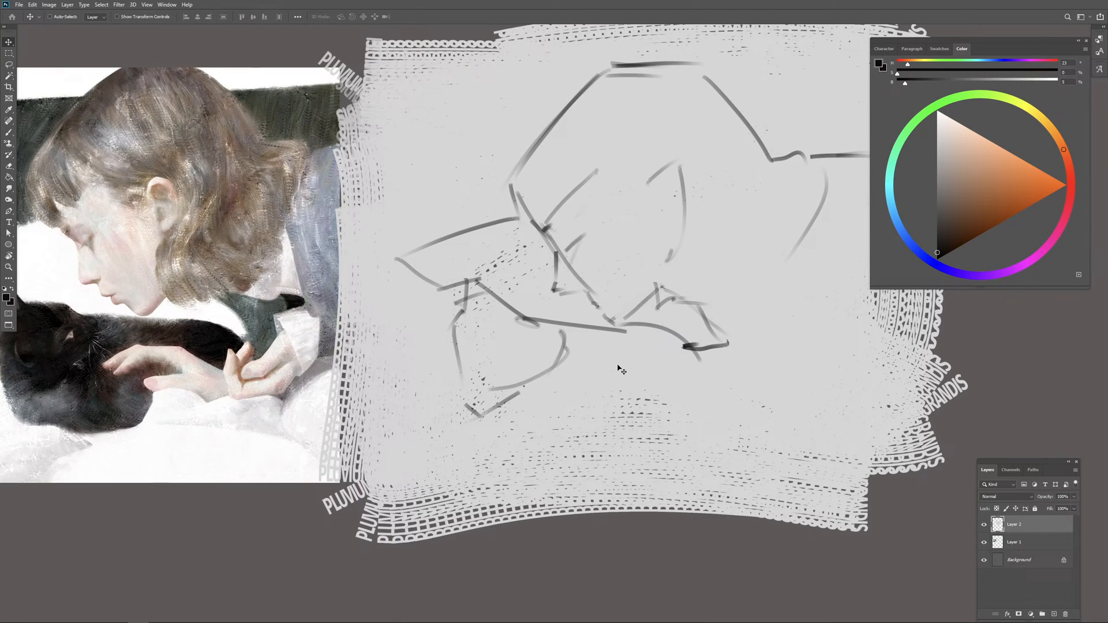
key("b")
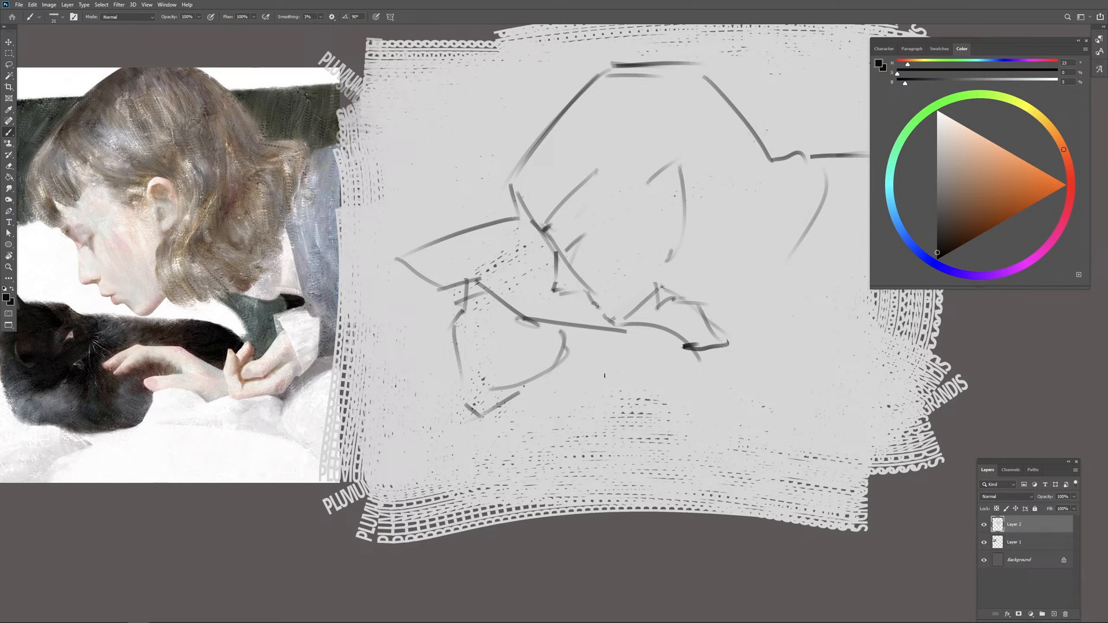
Step: Restate the front outline of the hair in the sketch as a darker near-black line from the crown to the forehead
left_click_drag(605, 375, 662, 375)
left_click_drag(659, 72, 569, 207)
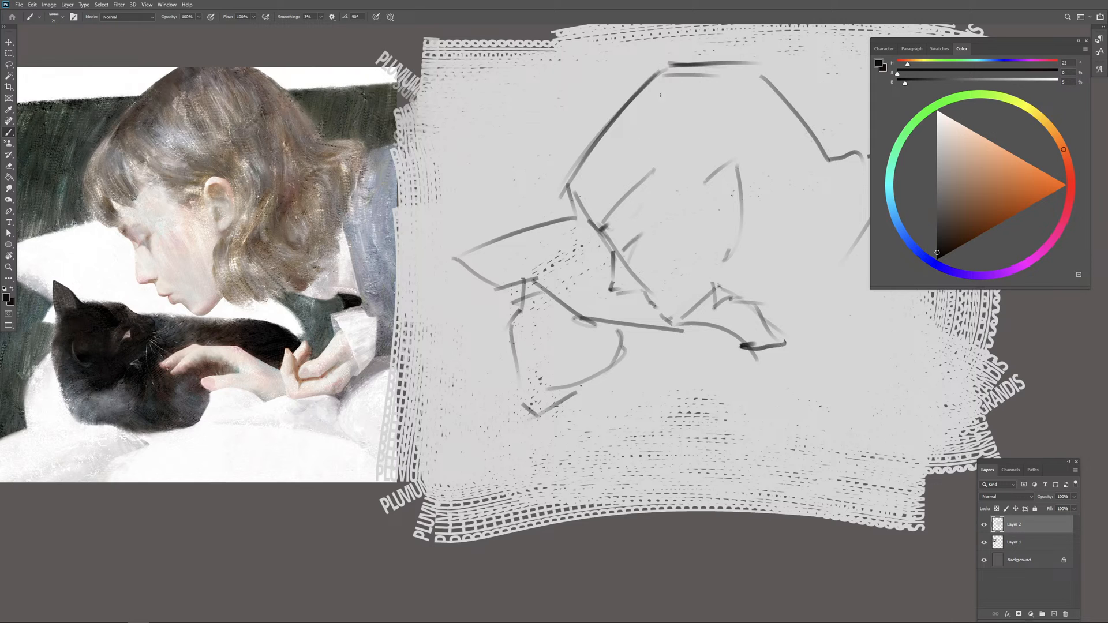
mouse_move(87, 165)
left_mouse_down()
mouse_move(186, 66)
mouse_move(75, 174)
left_mouse_up()
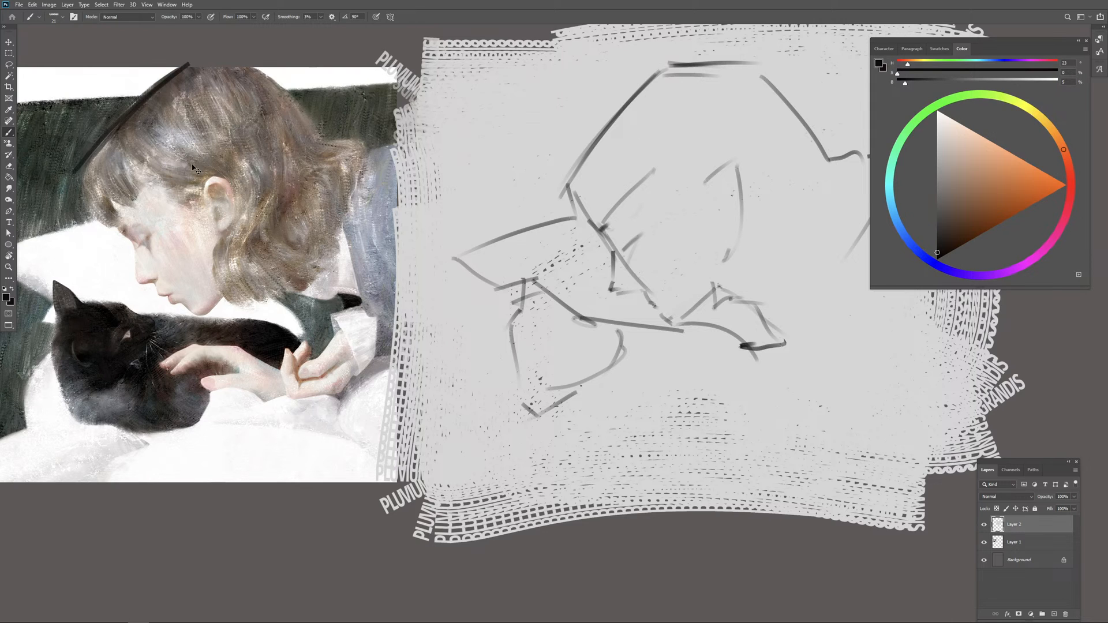
key("ctrl+z")
left_click_drag(669, 66, 595, 141)
key("e")
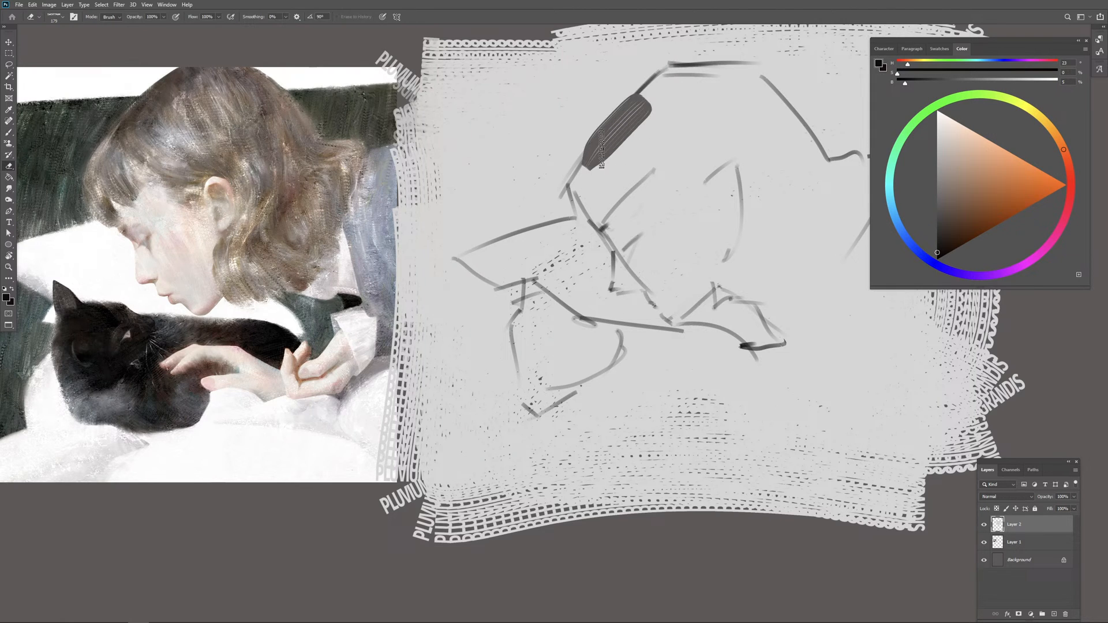
key("x")
key("b")
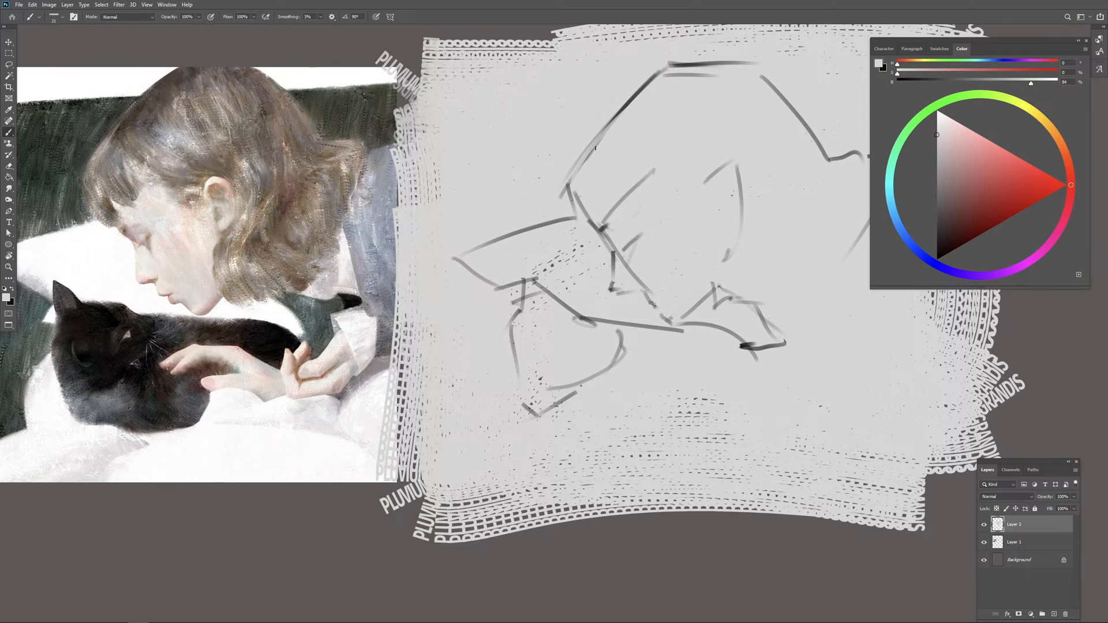
left_click(937, 250)
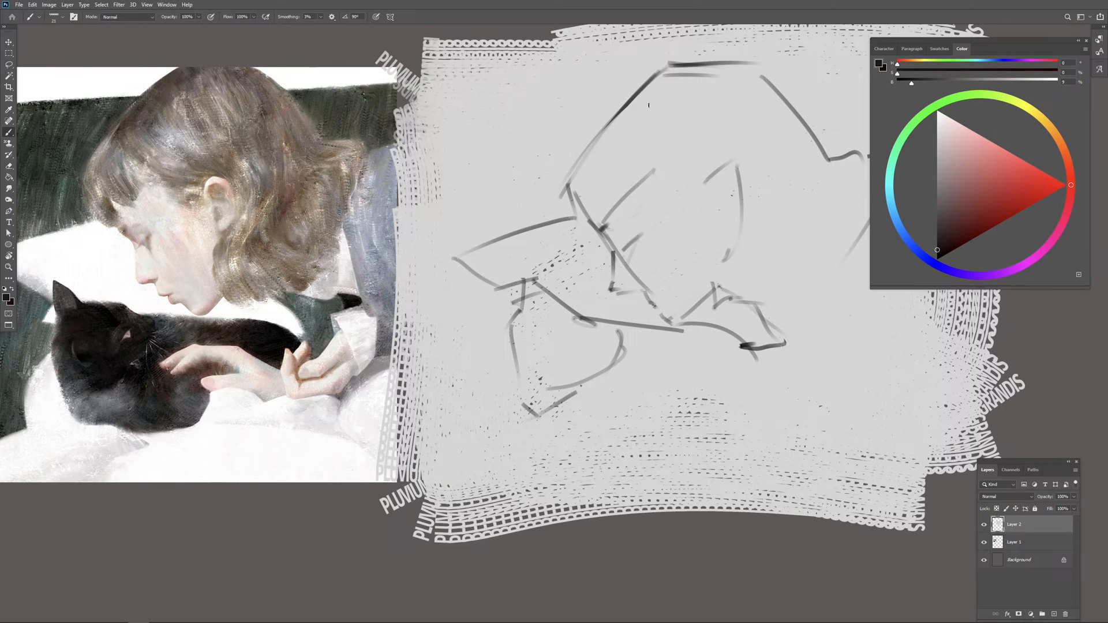
mouse_move(663, 68)
left_mouse_down()
mouse_move(571, 171)
mouse_move(575, 212)
left_mouse_up()
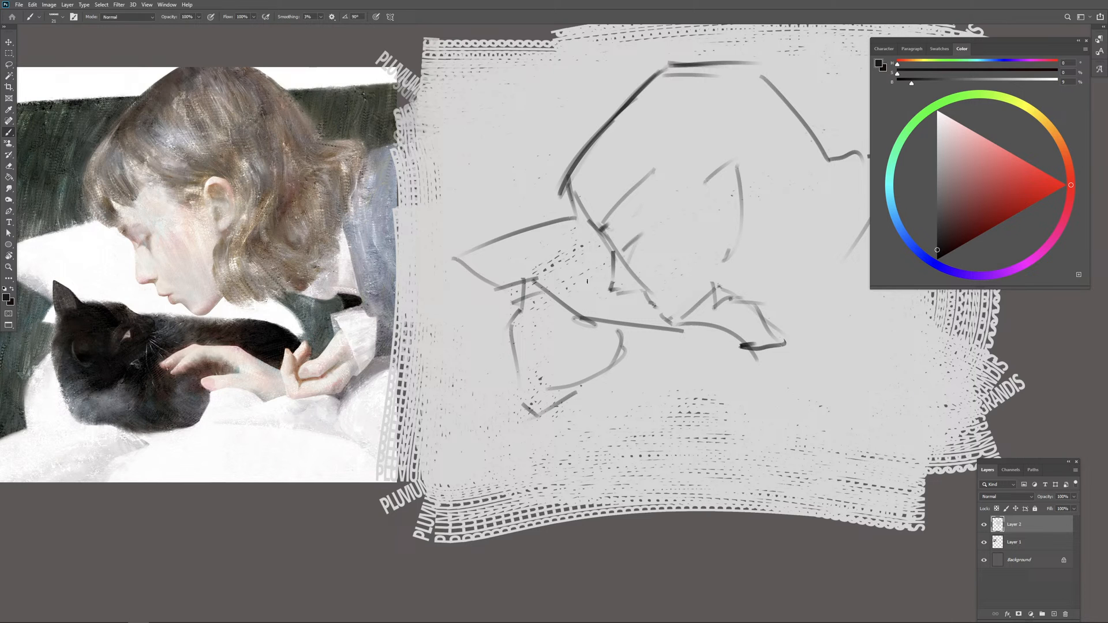
Step: Draw straight horizontal guide lines from the reference across the sketch at the brow level and at the hand level
left_click_drag(473, 281, 617, 278)
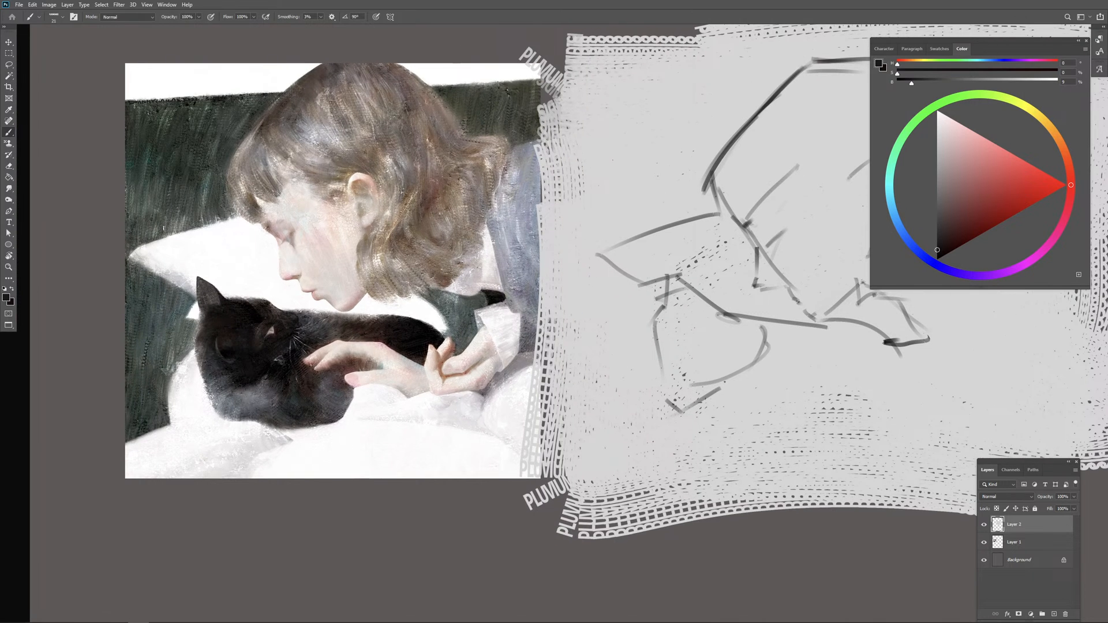
left_click_drag(124, 217, 511, 238)
key("ctrl+z")
left_click_drag(130, 215, 925, 254)
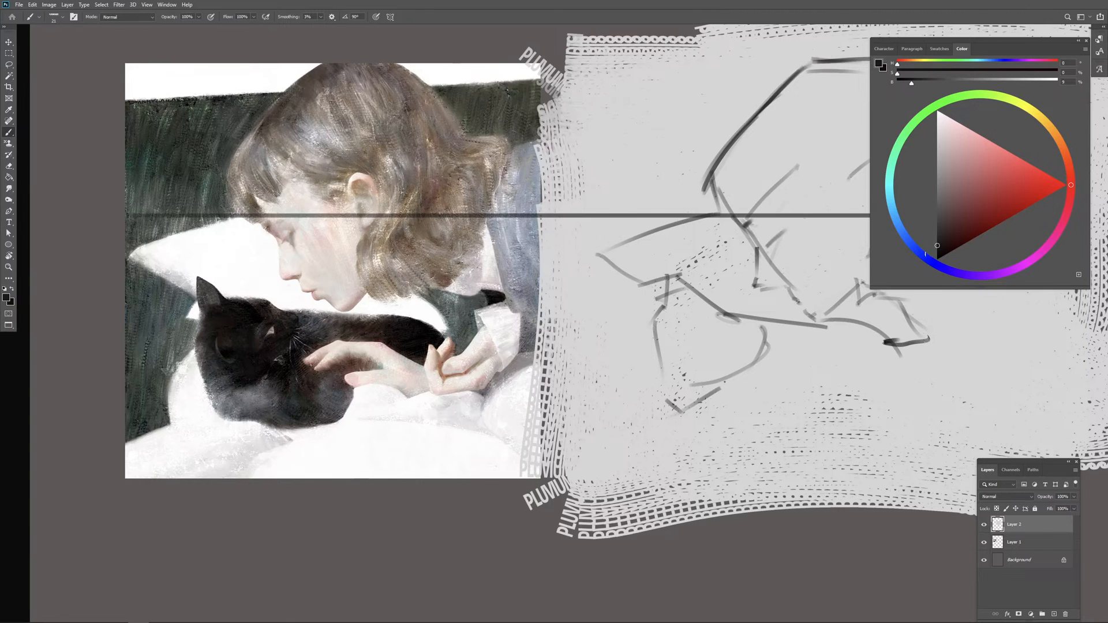
left_click_drag(121, 359, 1054, 366)
key("ctrl+z")
Step: Draw vertical guide lines on the reference painting at the front of the hair, in front of the ear and at the back of the hair
mouse_move(228, 50)
left_mouse_down()
mouse_move(253, 483)
mouse_move(228, 479)
left_mouse_up()
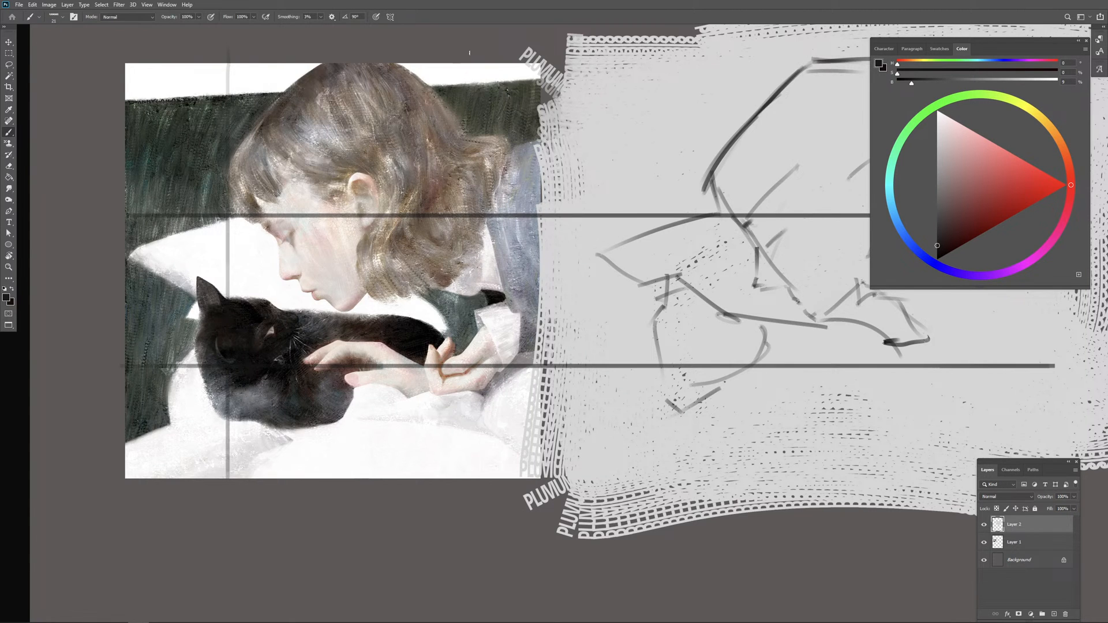
left_click_drag(472, 63, 472, 439)
key("ctrl+z")
left_click_drag(468, 87, 468, 448)
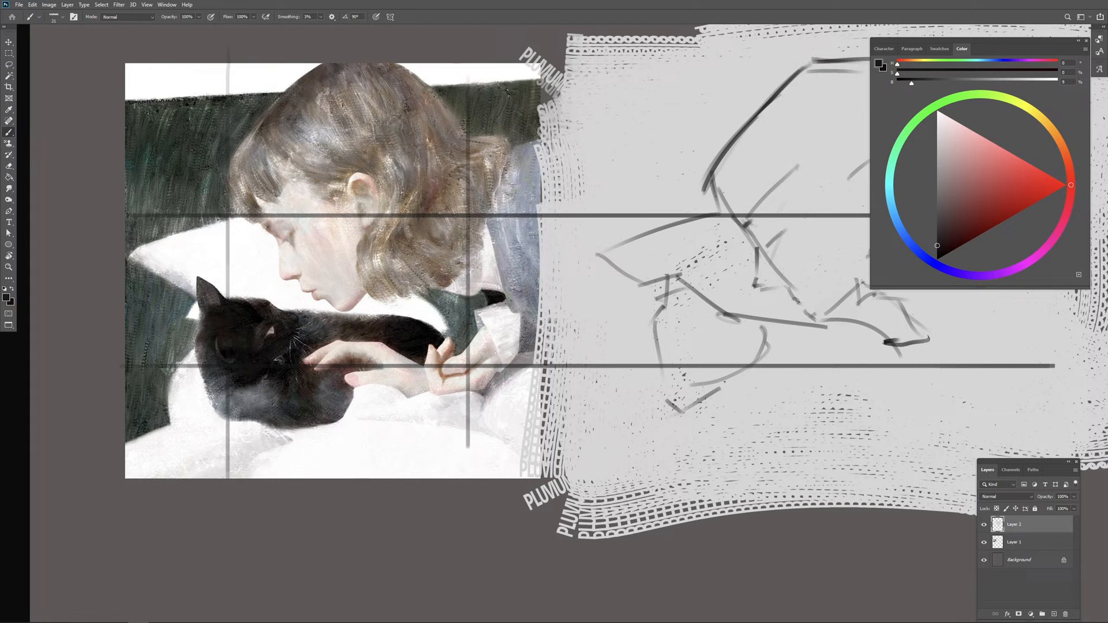
left_click_drag(352, 59, 353, 457)
Step: Add horizontal guide lines across the upper hair on the reference and at nose level from the reference into the sketch
left_click_drag(272, 125, 581, 125)
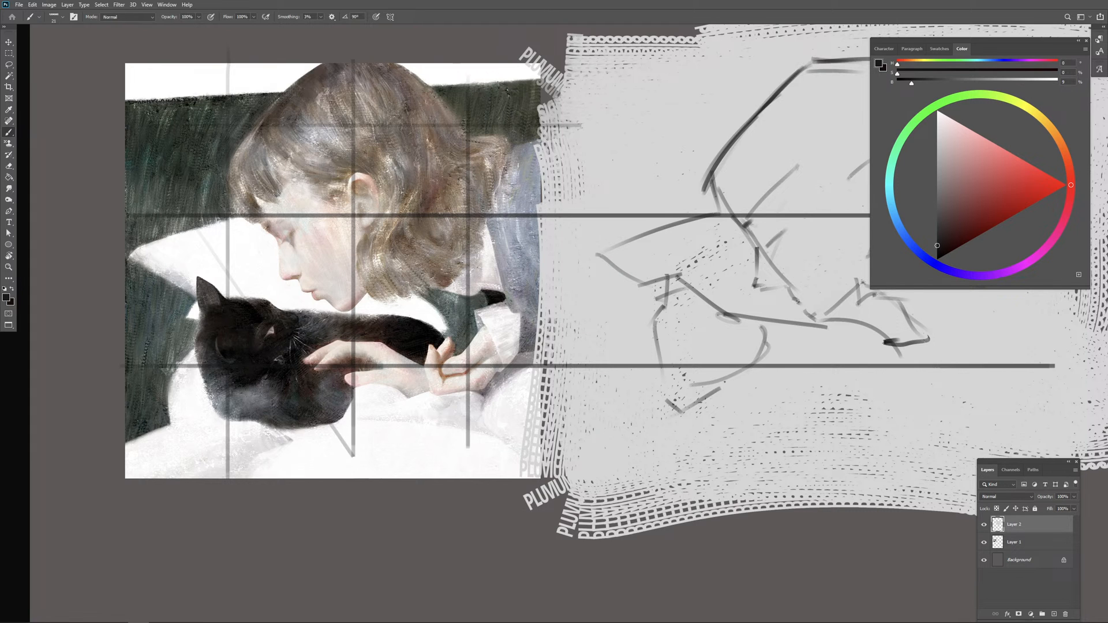
left_click_drag(546, 273, 454, 295)
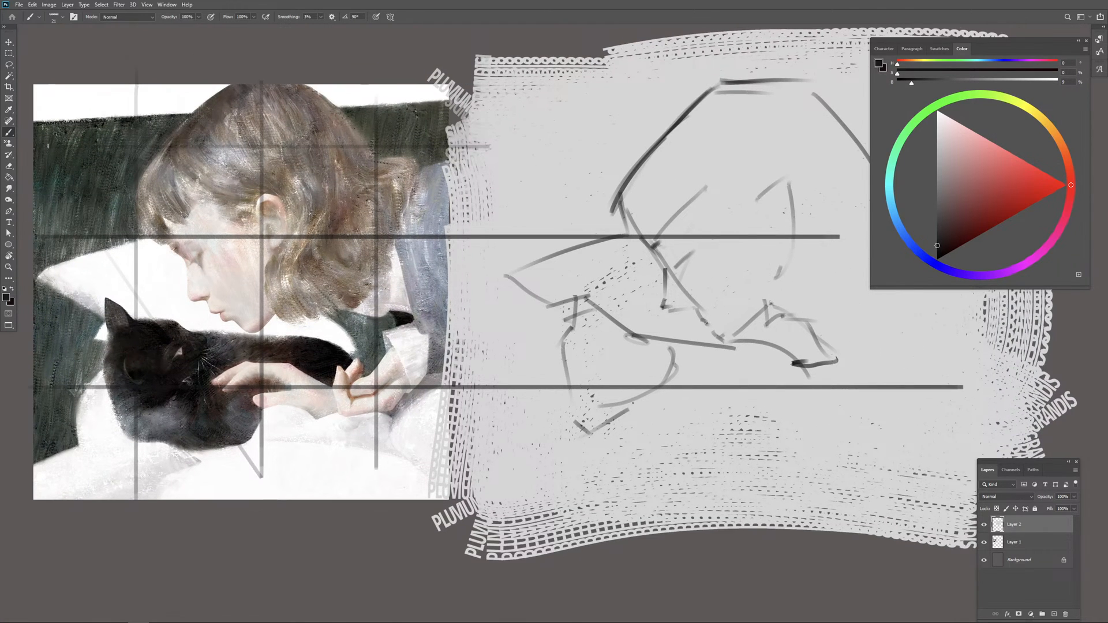
left_click_drag(48, 146, 491, 146)
mouse_move(58, 307)
left_mouse_down()
mouse_move(881, 307)
mouse_move(822, 302)
left_mouse_up()
Step: Draw three matching vertical guide lines over the sketch and continue the upper-hair horizontal guide across it
mouse_move(679, 52)
left_mouse_down()
mouse_move(652, 470)
mouse_move(679, 482)
left_mouse_up()
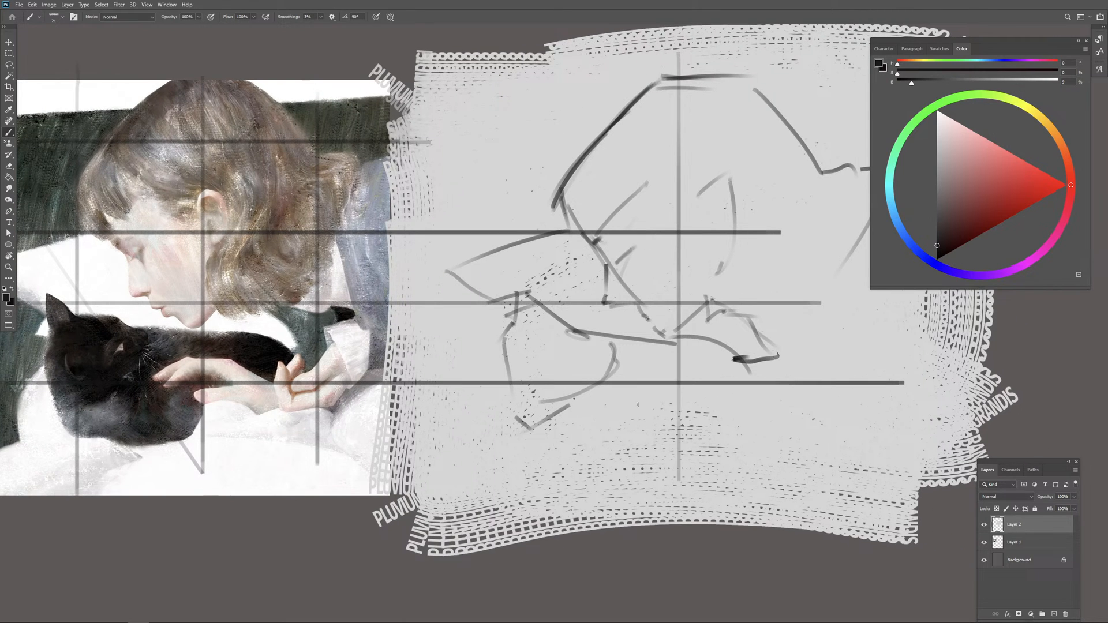
left_click_drag(541, 54, 540, 450)
left_click_drag(814, 74, 798, 473)
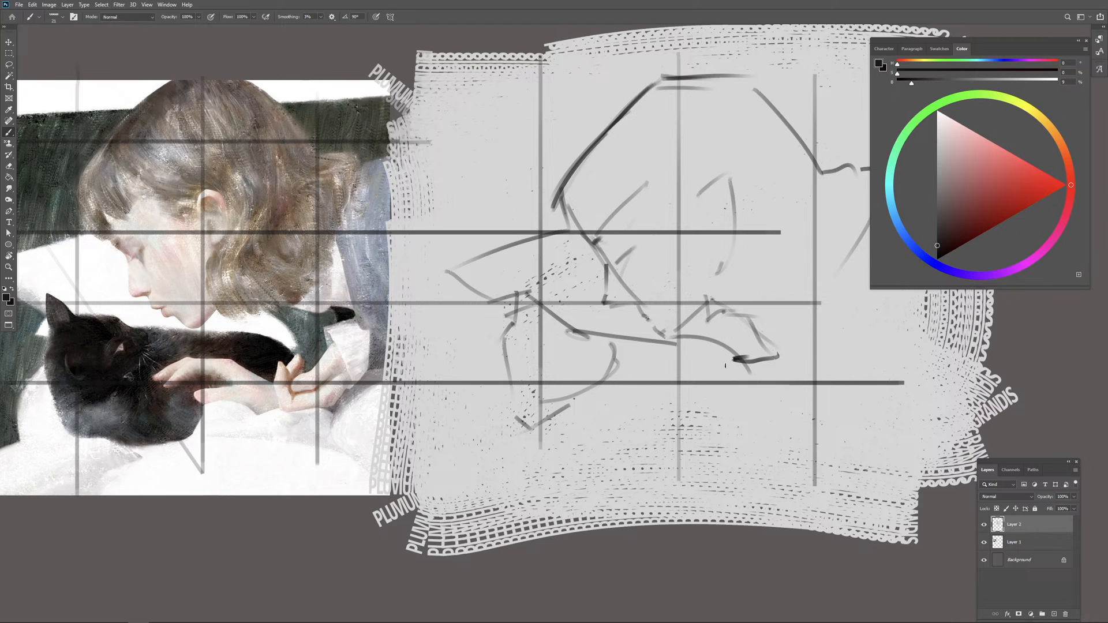
left_click_drag(450, 140, 846, 141)
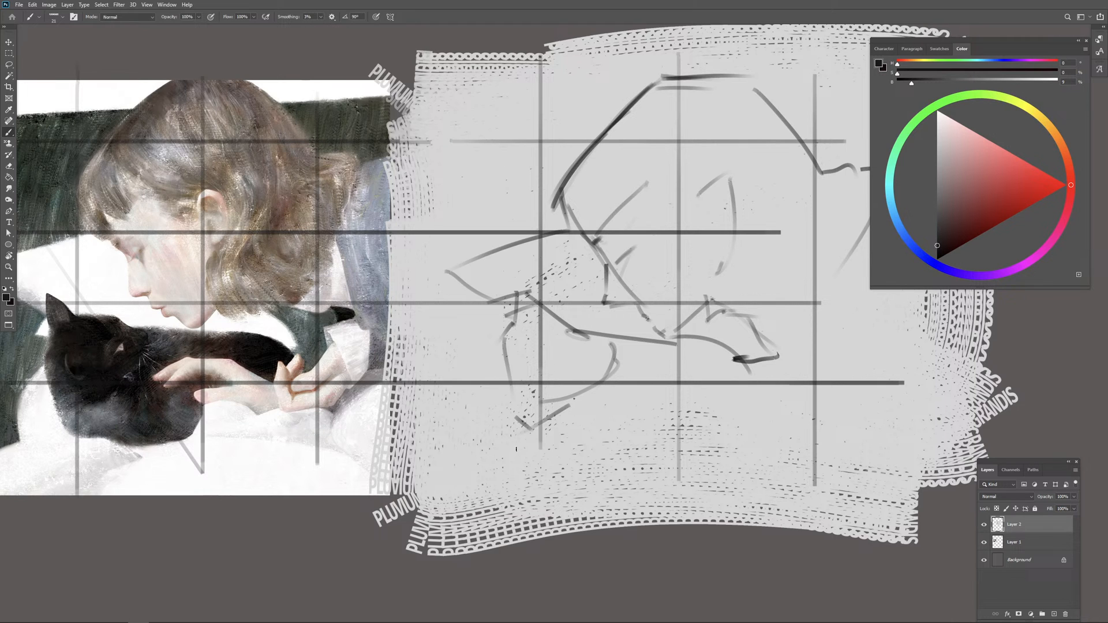
Step: Set the brush size to 12 and mark the nose base and guide intersections along the reference's nose-level line
left_click_drag(518, 319, 627, 306)
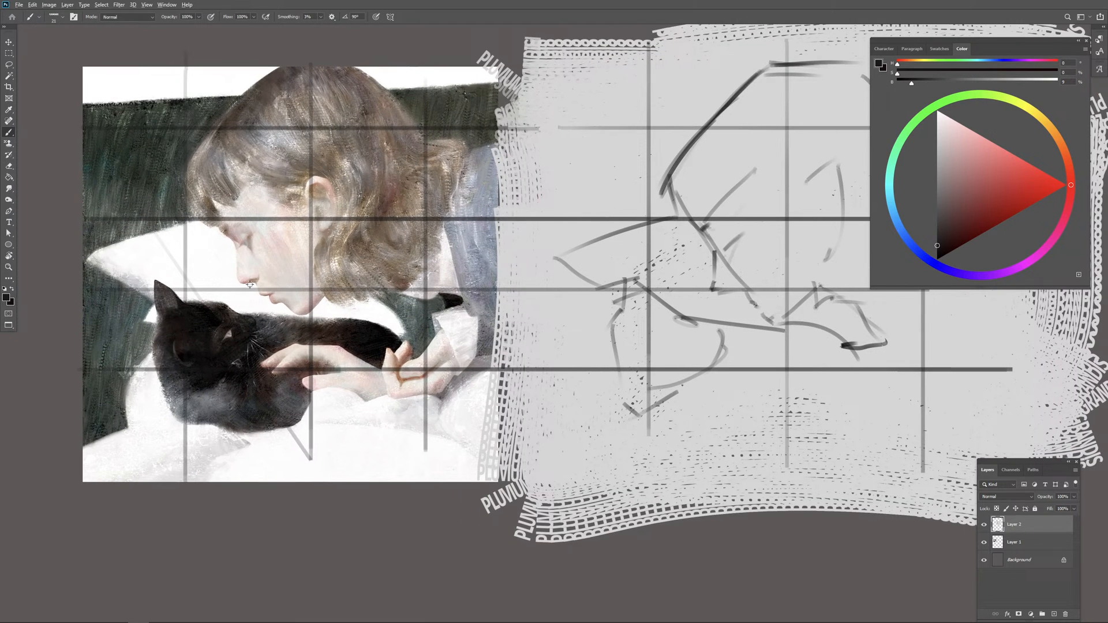
left_click_drag(254, 289, 252, 293)
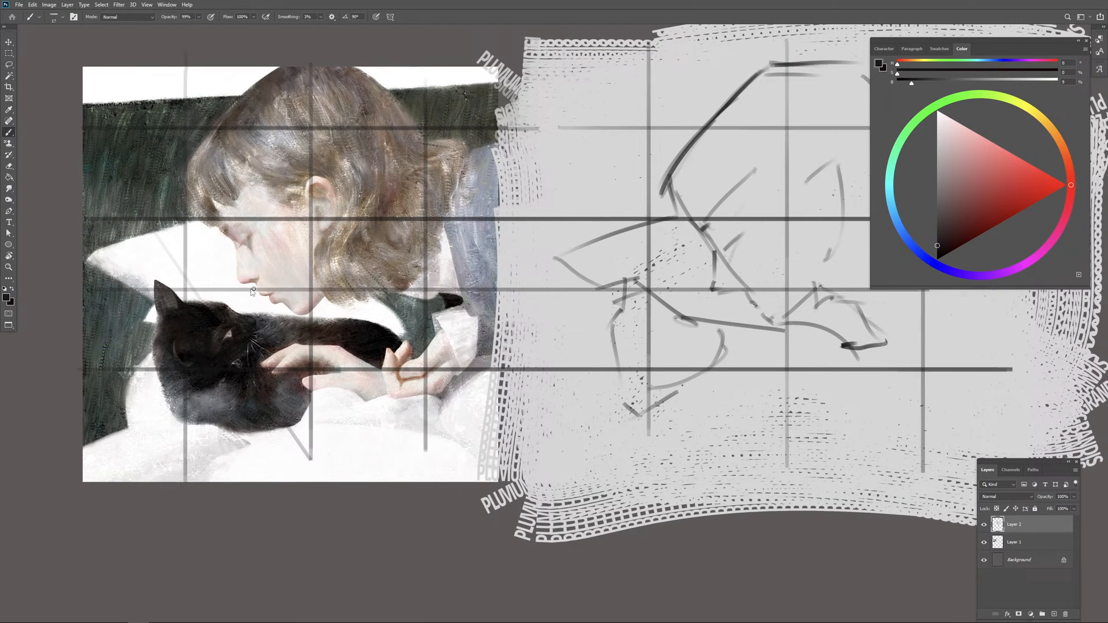
right_click(288, 289)
mouse_move(386, 305)
left_mouse_down()
mouse_move(370, 301)
mouse_move(398, 289)
left_mouse_up()
type("12")
key("Return")
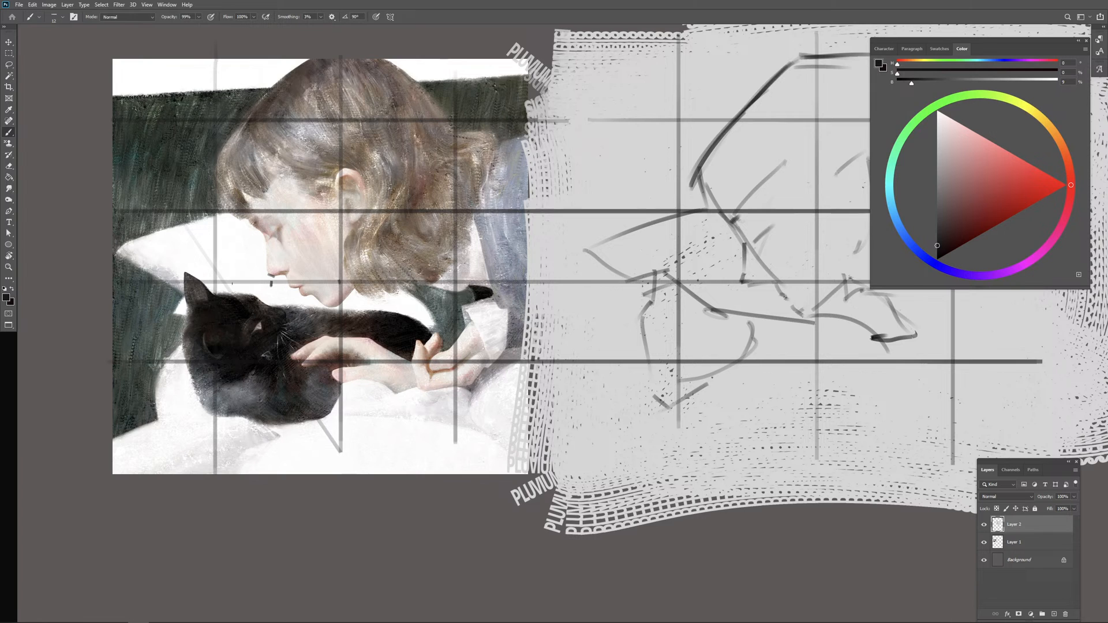
left_click(218, 283)
left_click_drag(305, 290, 244, 278)
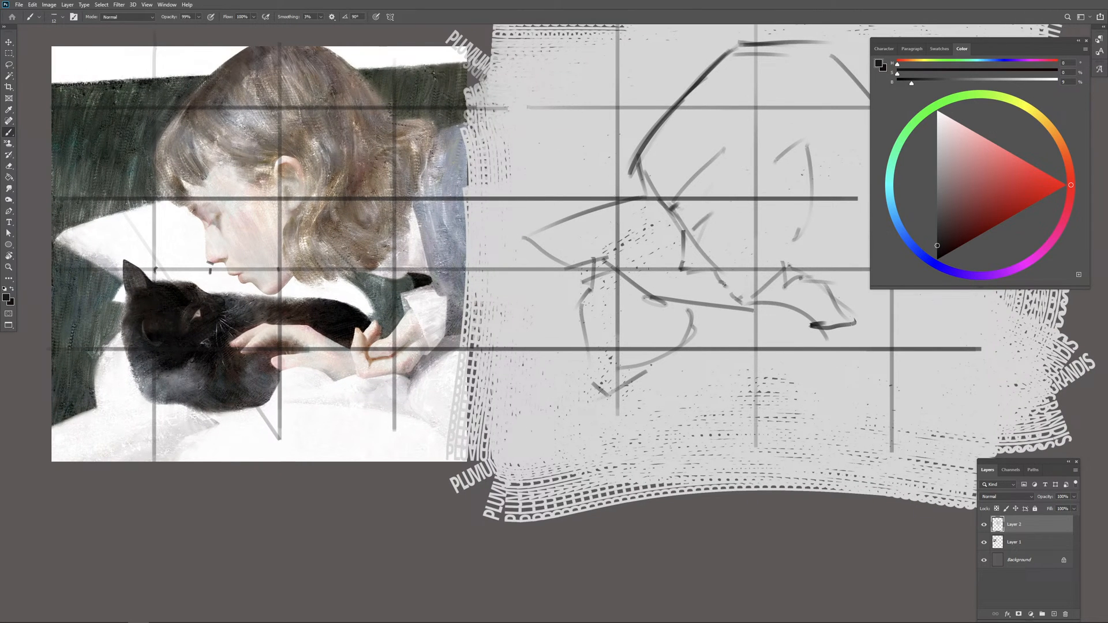
Step: Paint out the heavy nose-tip mark in the sketch with light grey, and restate the nose base and brow in near-black
key("e")
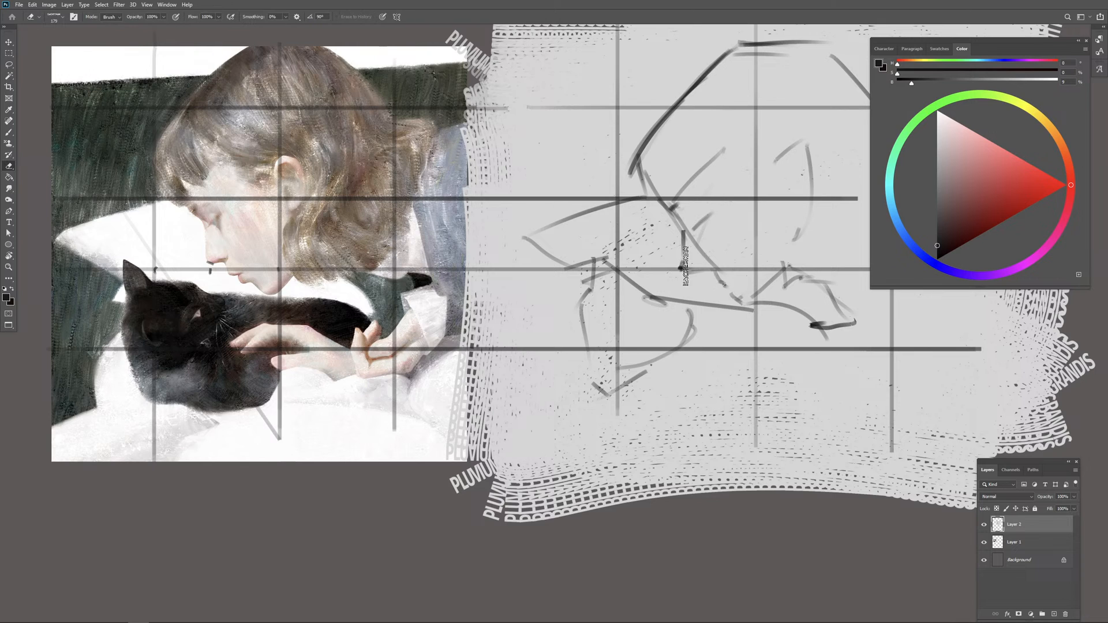
right_click(678, 269, "alt")
key("b")
left_click(687, 277, "alt")
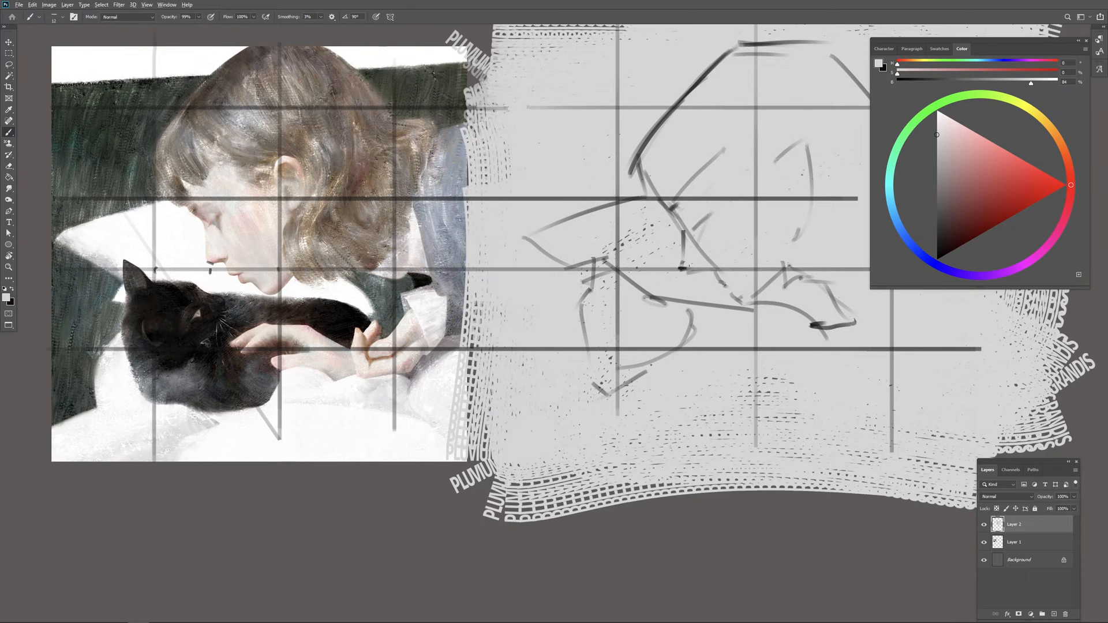
left_click(683, 268)
left_click(937, 253)
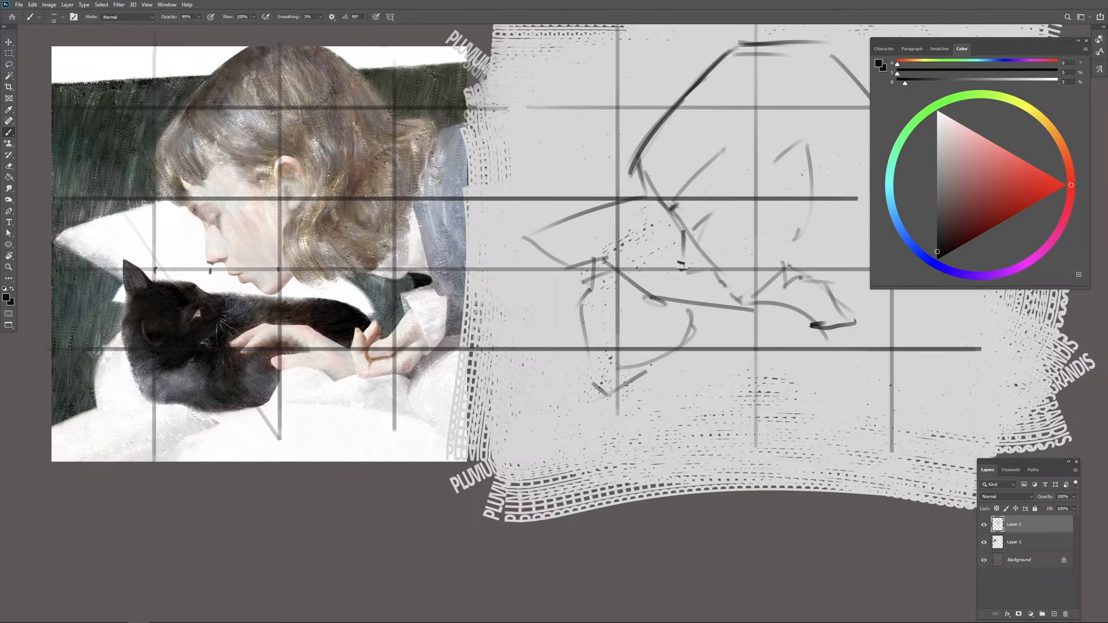
left_click_drag(684, 263, 700, 260)
left_click_drag(680, 207, 672, 221)
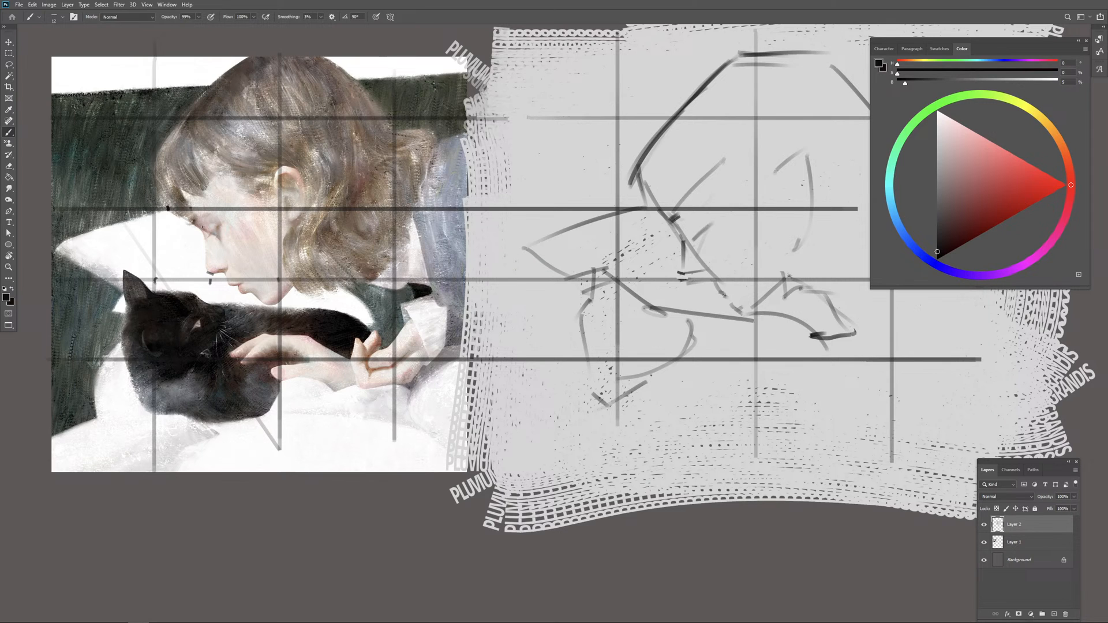
Step: Draw a diagonal comparison line across the face from the brow guide on the reference and repeat it in the sketch
left_click_drag(231, 243, 278, 270)
left_click_drag(644, 209, 748, 265)
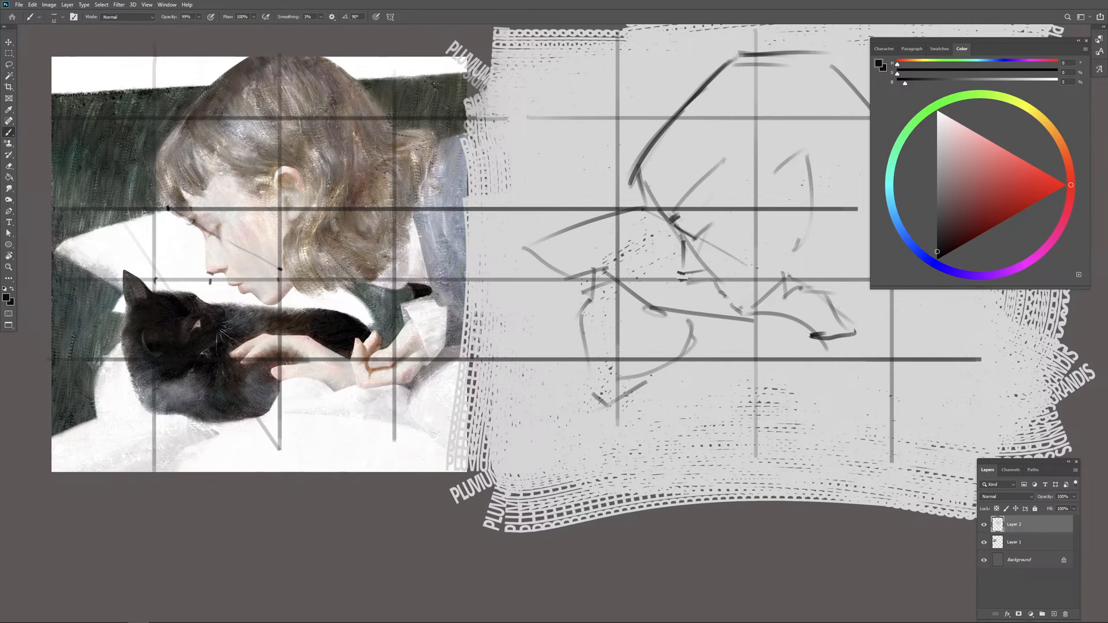
left_click_drag(698, 228, 689, 235)
key("ctrl+z")
key("ctrl+z")
left_click_drag(735, 220, 696, 255)
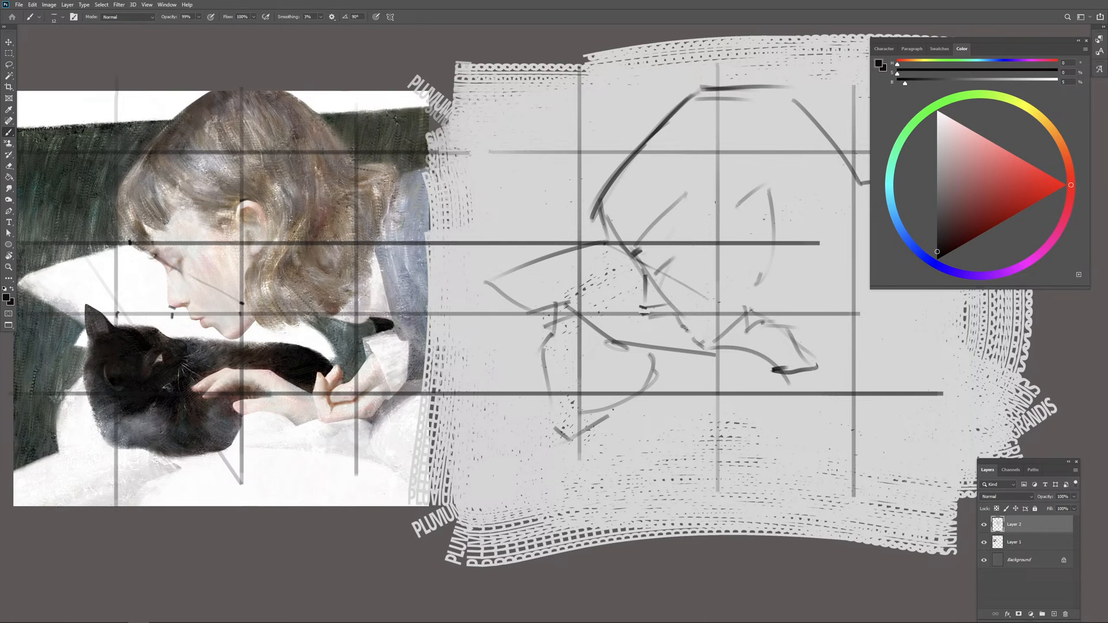
Step: Mark the top of the ear in the sketch, add a vertical guide through it and sketch the ear's slanted edge
left_click_drag(715, 202, 734, 198)
left_click_drag(732, 62, 733, 525)
key("e")
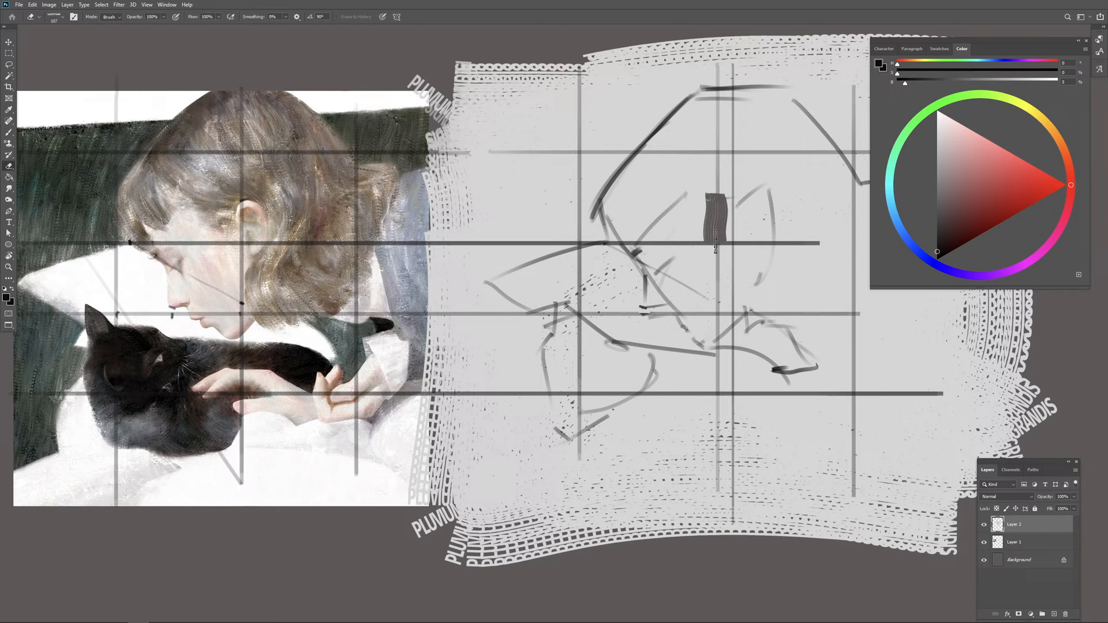
key("b")
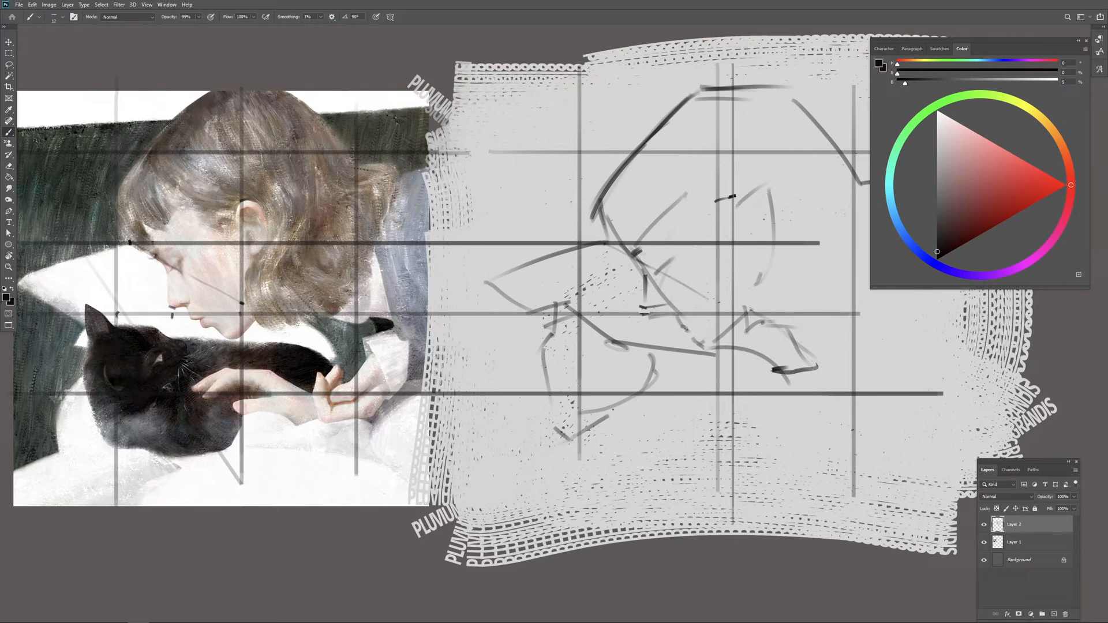
mouse_move(731, 197)
left_mouse_down()
mouse_move(721, 208)
mouse_move(757, 213)
mouse_move(756, 250)
left_mouse_up()
Step: Erase the guide lines from the reference painting and clean the strip between it and the sketch
key("e")
mouse_move(436, 157)
left_mouse_down()
mouse_move(406, 151)
mouse_move(441, 176)
mouse_move(414, 110)
mouse_move(360, 514)
mouse_move(289, 427)
mouse_move(188, 242)
mouse_move(208, 156)
mouse_move(115, 150)
left_mouse_up()
left_click_drag(141, 145, 301, 142)
mouse_move(187, 148)
left_mouse_down()
mouse_move(289, 204)
mouse_move(154, 364)
mouse_move(318, 330)
mouse_move(165, 428)
mouse_move(247, 385)
mouse_move(245, 486)
mouse_move(371, 458)
mouse_move(467, 456)
mouse_move(412, 462)
left_mouse_up()
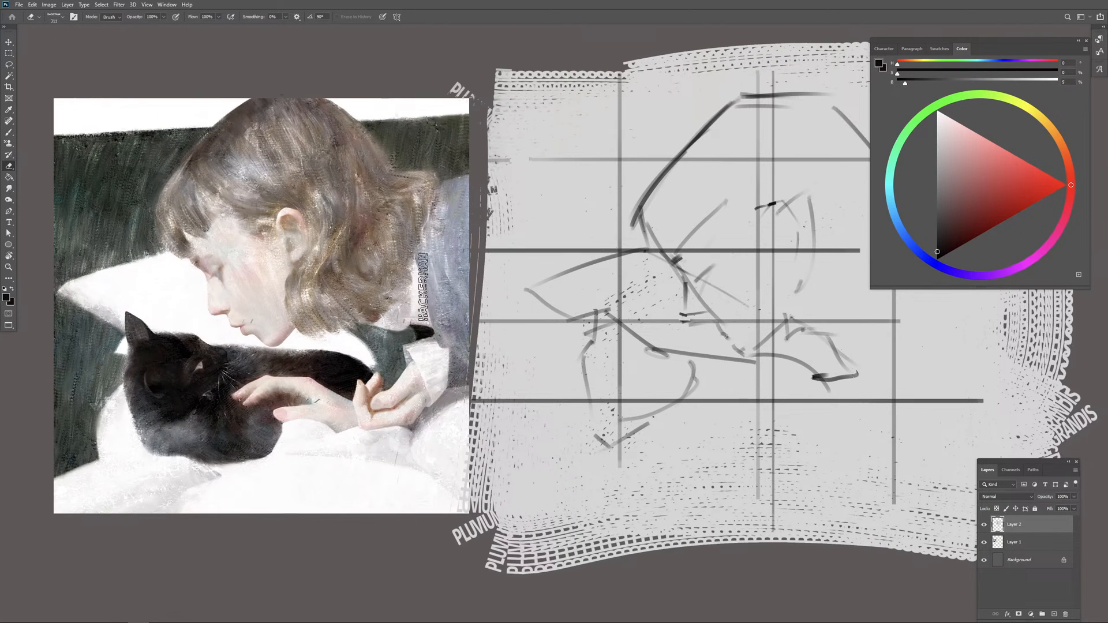
left_click_drag(494, 343, 500, 364)
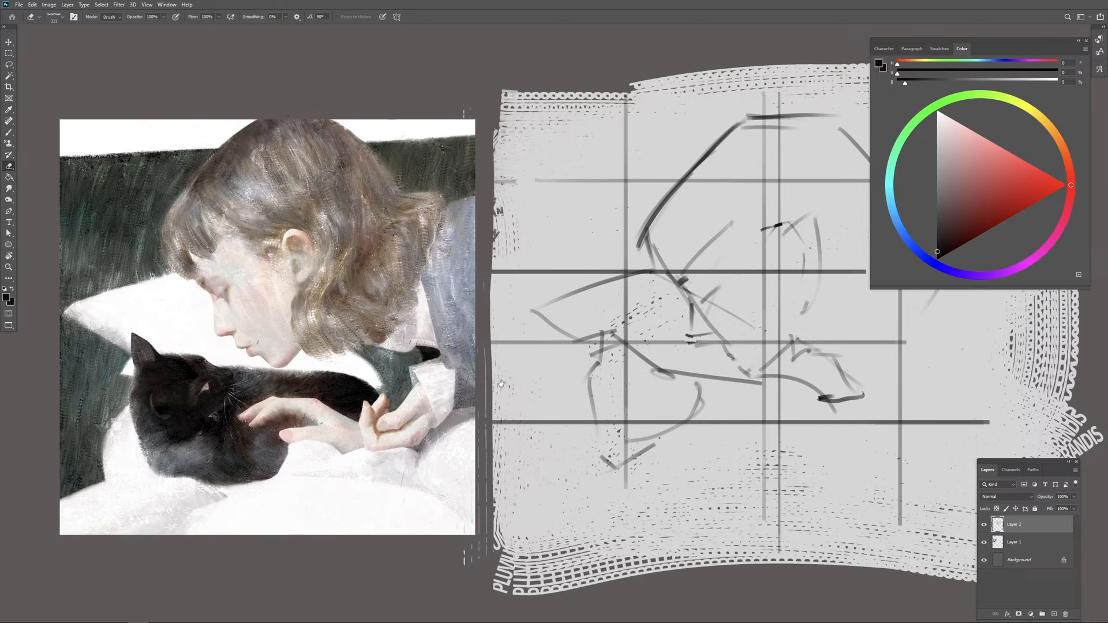
key("b")
left_click_drag(501, 282, 499, 283)
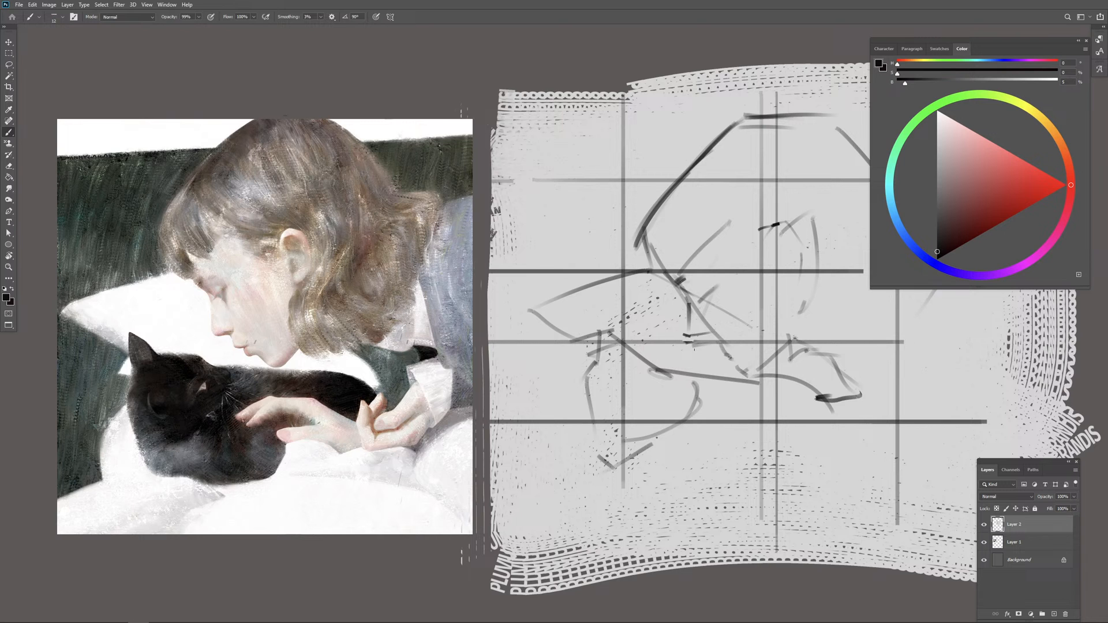
left_click_drag(694, 349, 655, 341)
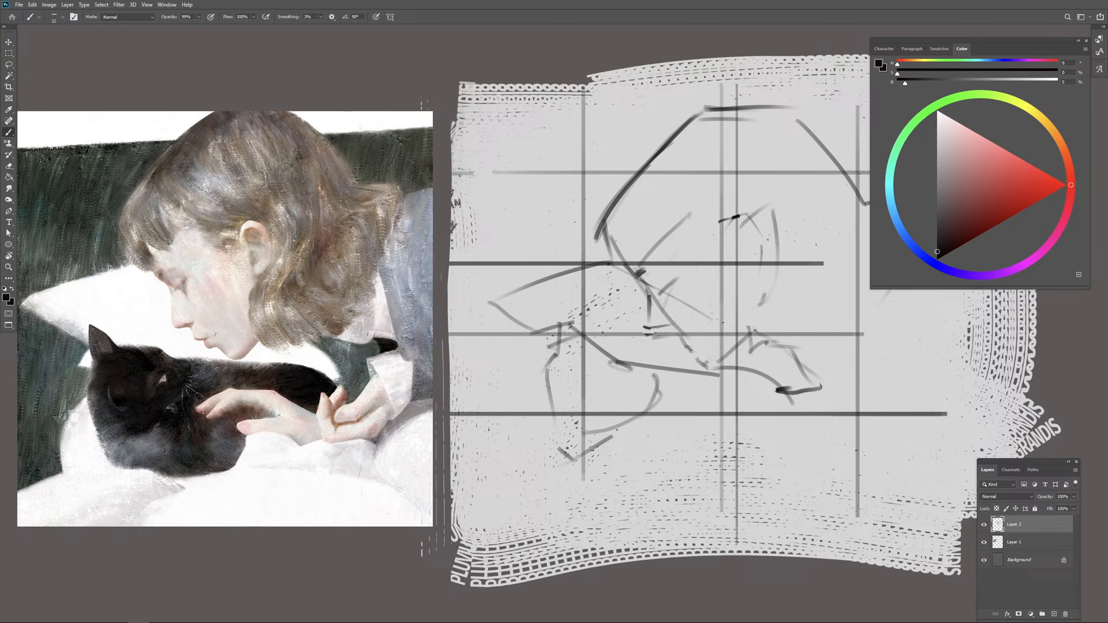
left_click_drag(737, 297, 742, 298)
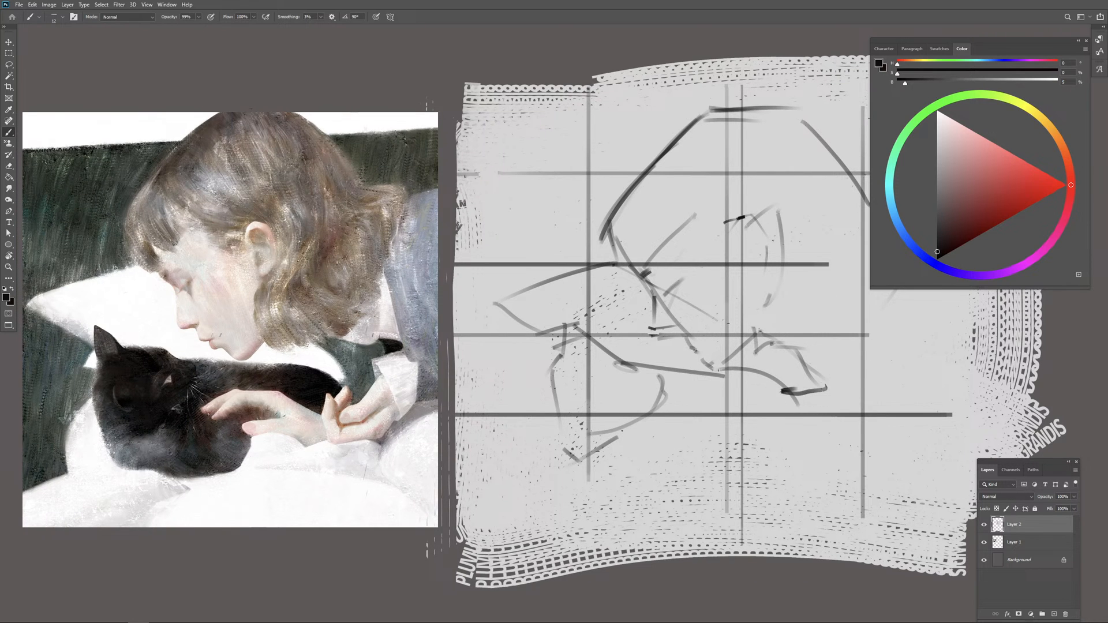
left_click_drag(714, 367, 718, 369)
key("e")
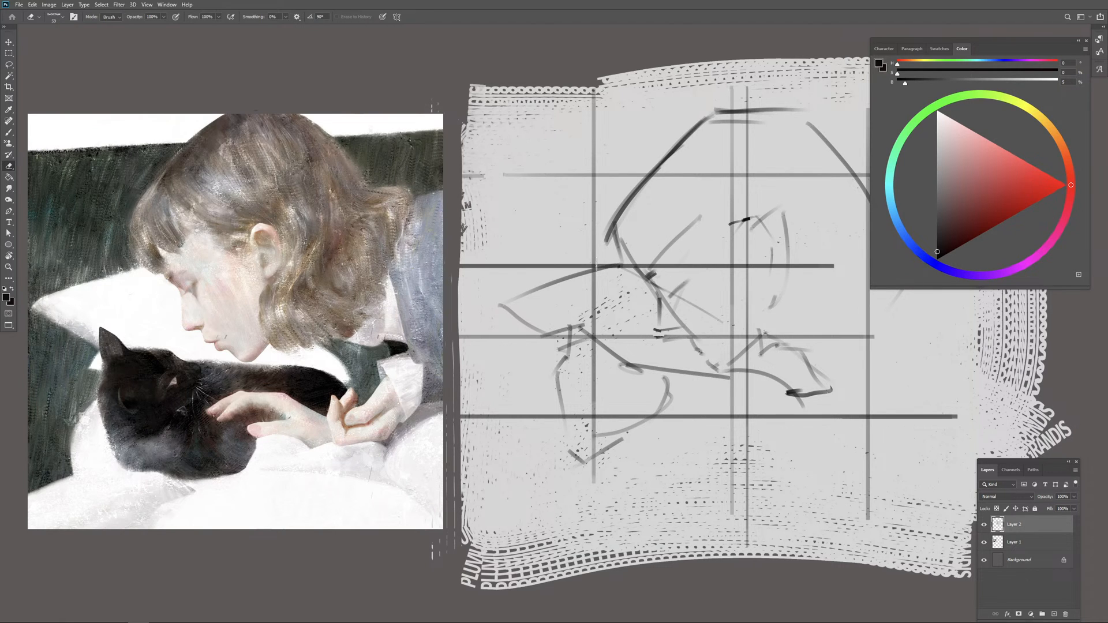
left_click(574, 263, "alt")
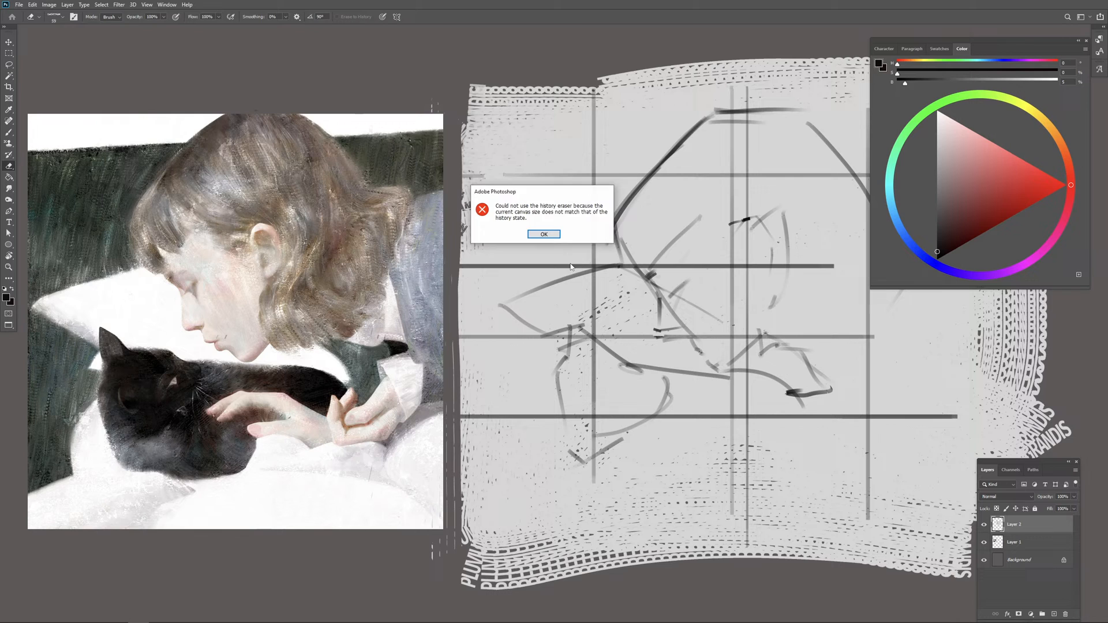
left_click(548, 237)
Step: Paint out stretches of the upper and middle guide lines in the sketch with light grey sampled from the backdrop
key("b")
left_click(541, 253, "alt")
mouse_move(484, 265)
left_mouse_down()
mouse_move(568, 264)
mouse_move(595, 248)
mouse_move(595, 124)
left_mouse_up()
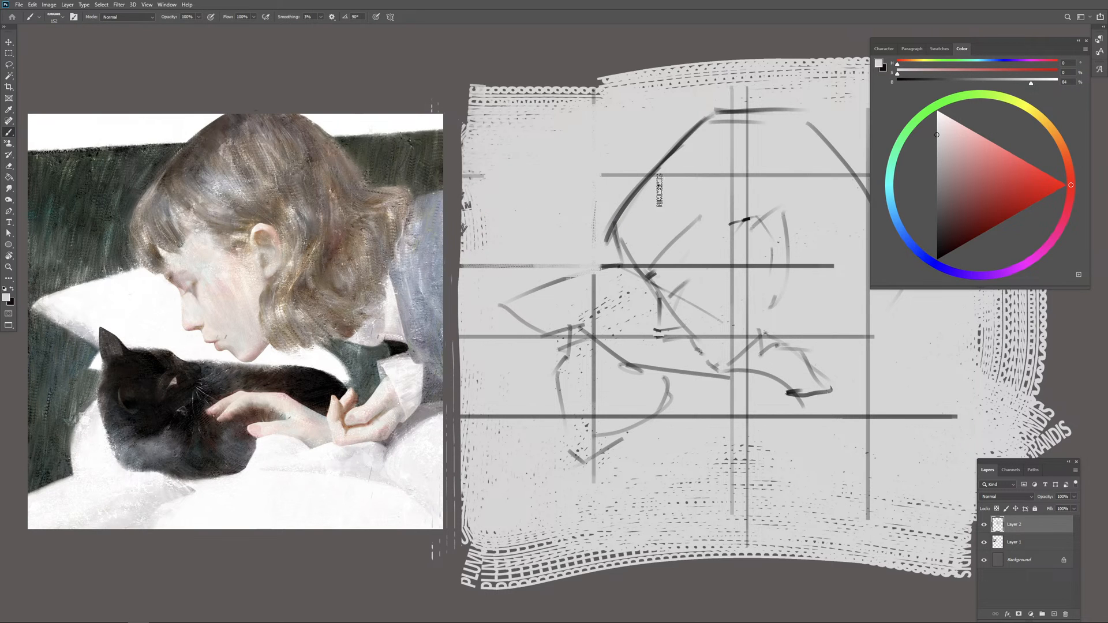
mouse_move(660, 190)
left_mouse_down()
mouse_move(791, 171)
mouse_move(806, 151)
left_mouse_up()
left_click_drag(669, 271, 724, 270)
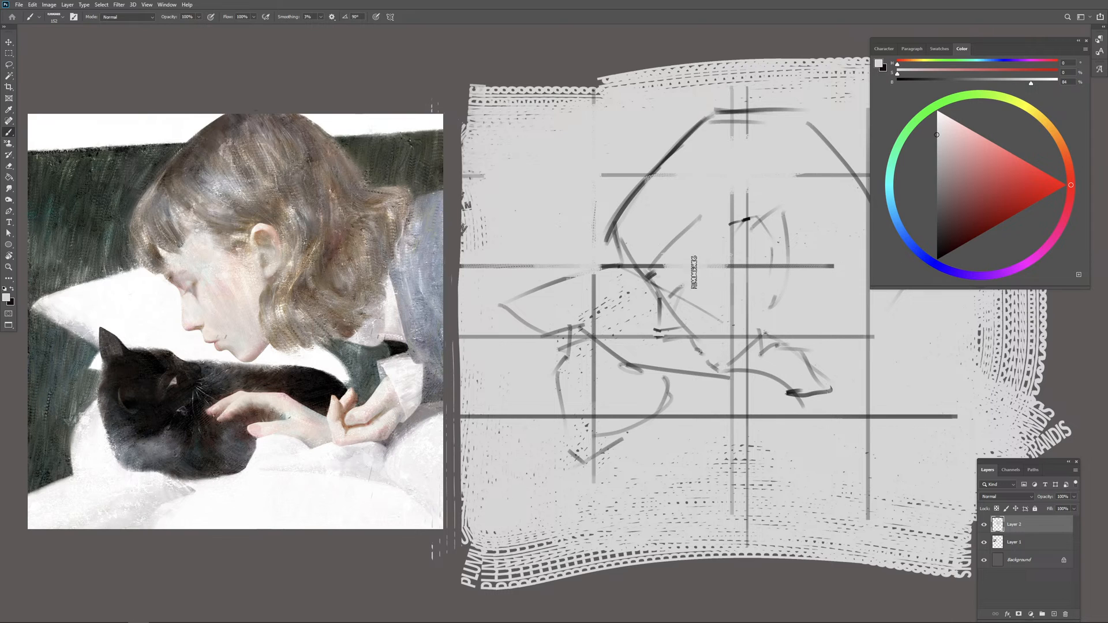
left_click_drag(495, 338, 563, 337)
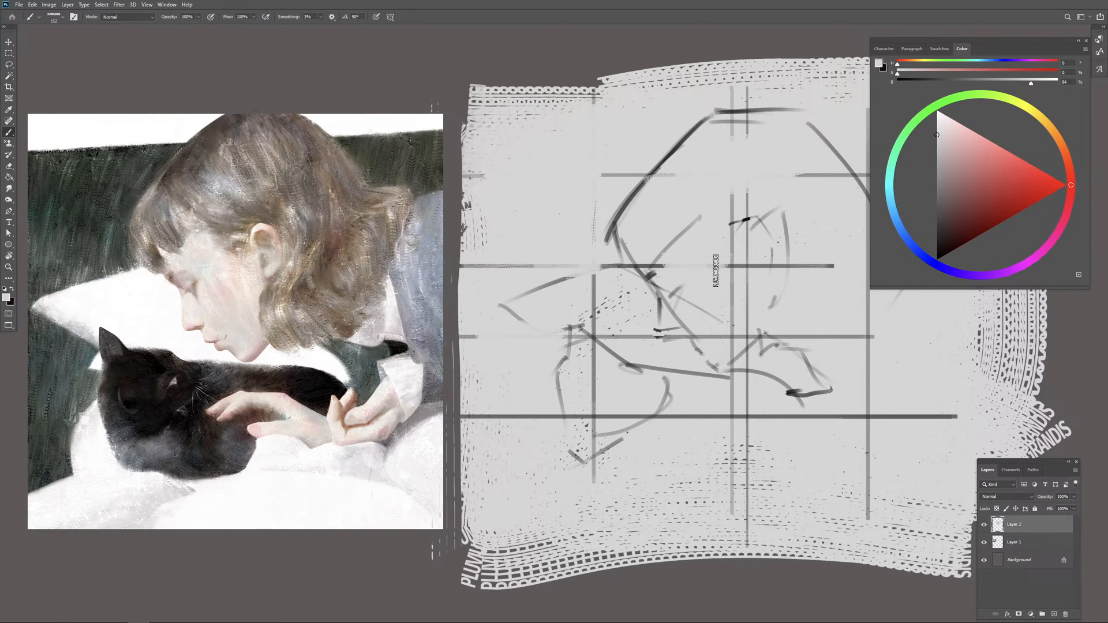
left_click_drag(723, 266, 834, 267)
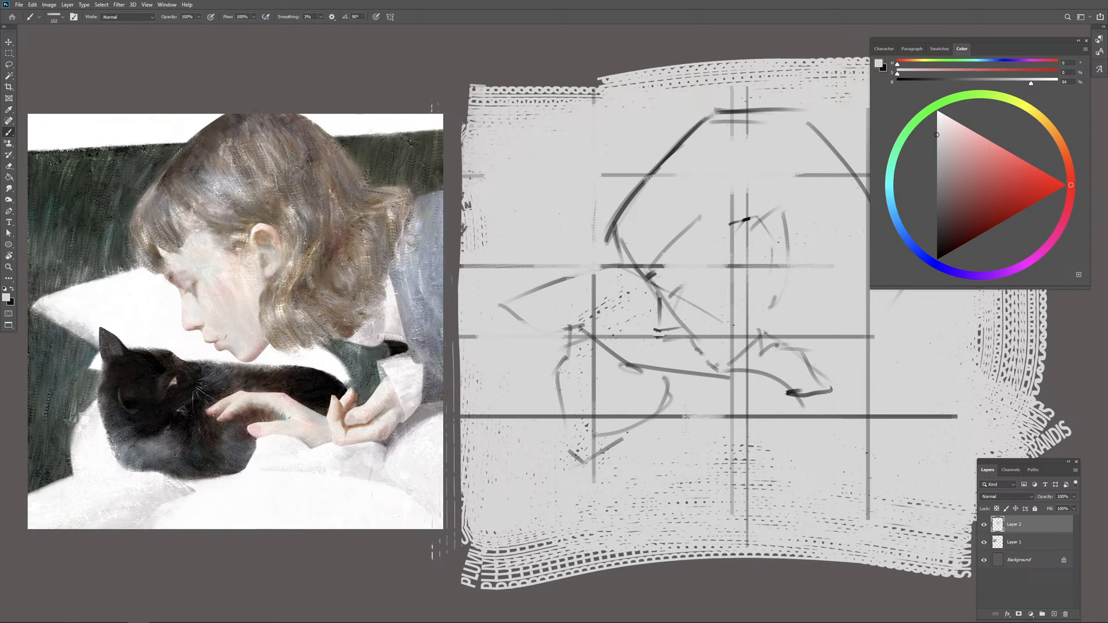
Step: Paint out stretches of the lowest horizontal guide and the lower parts of the vertical guides with light grey
left_click_drag(685, 421, 731, 416)
left_click_drag(496, 416, 562, 416)
left_click_drag(741, 417, 900, 417)
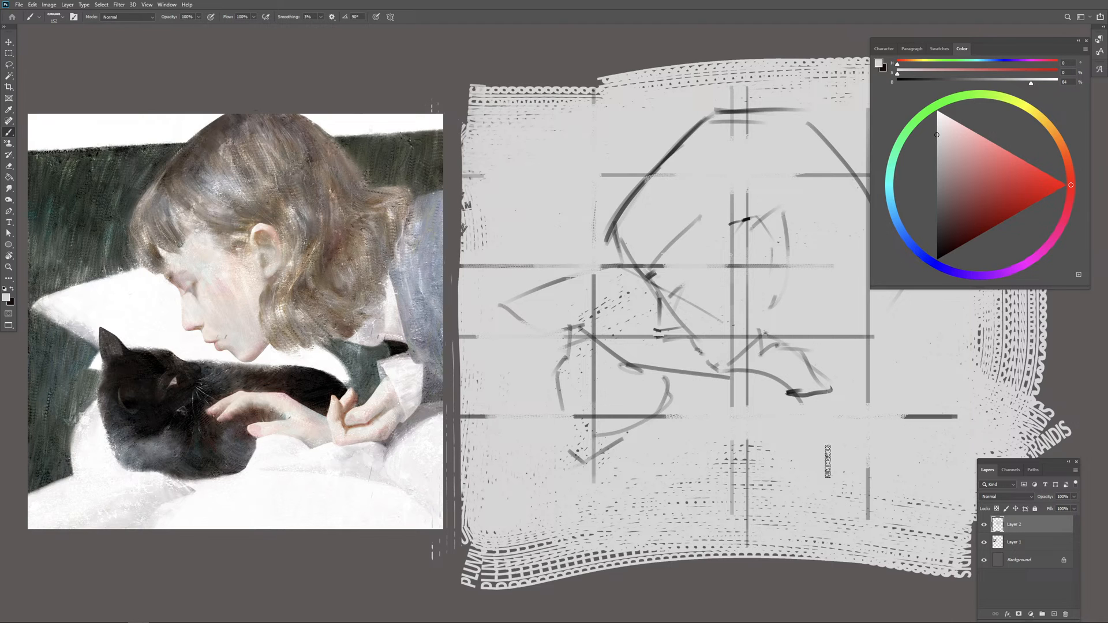
left_click_drag(808, 467, 708, 469)
left_click_drag(711, 483, 808, 491)
mouse_move(875, 454)
left_mouse_down()
mouse_move(871, 336)
mouse_move(801, 338)
left_mouse_up()
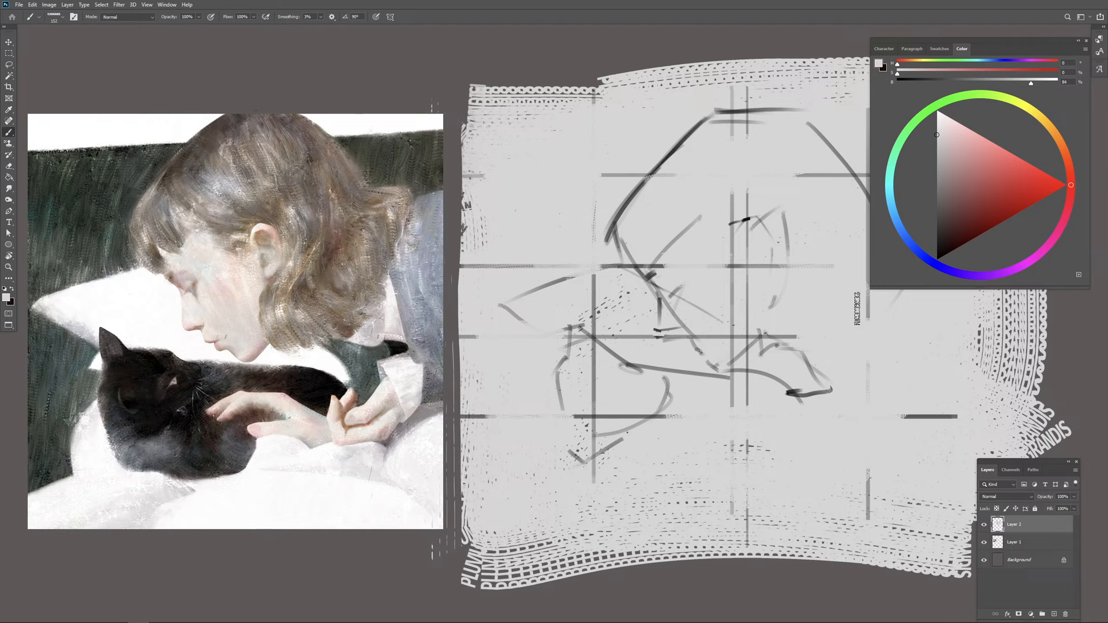
Step: Mark the girl's eye in the sketch in black and draw a horizontal guide from the reference's eye across to it
left_click(937, 258)
left_click_drag(678, 344, 630, 337)
right_click(622, 283)
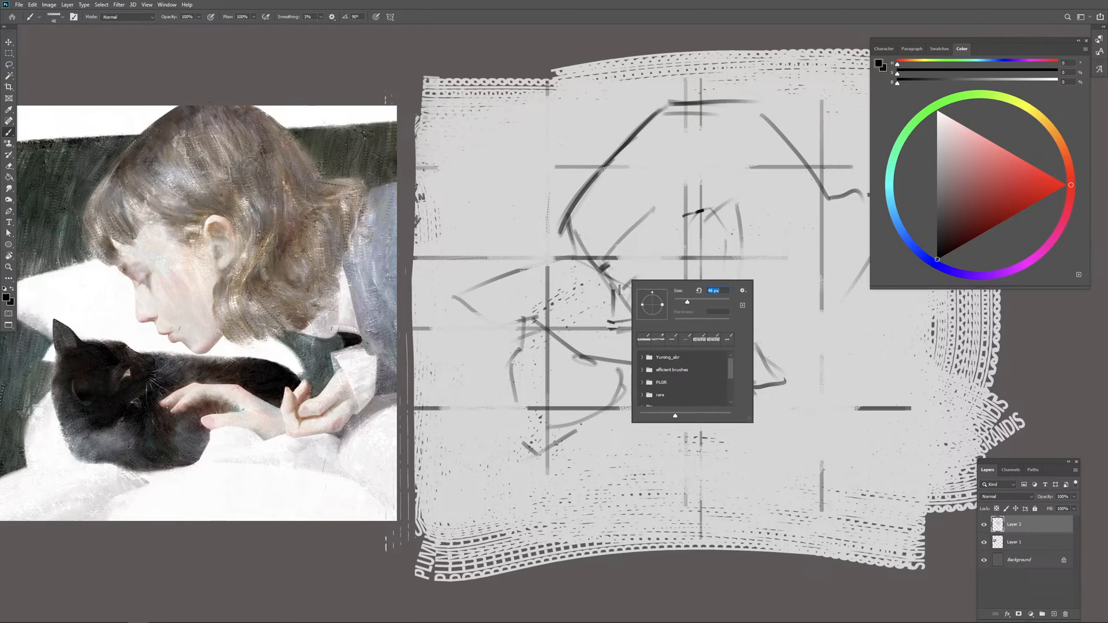
left_click(619, 290)
mouse_move(632, 296)
left_mouse_down()
mouse_move(616, 310)
mouse_move(631, 283)
left_mouse_up()
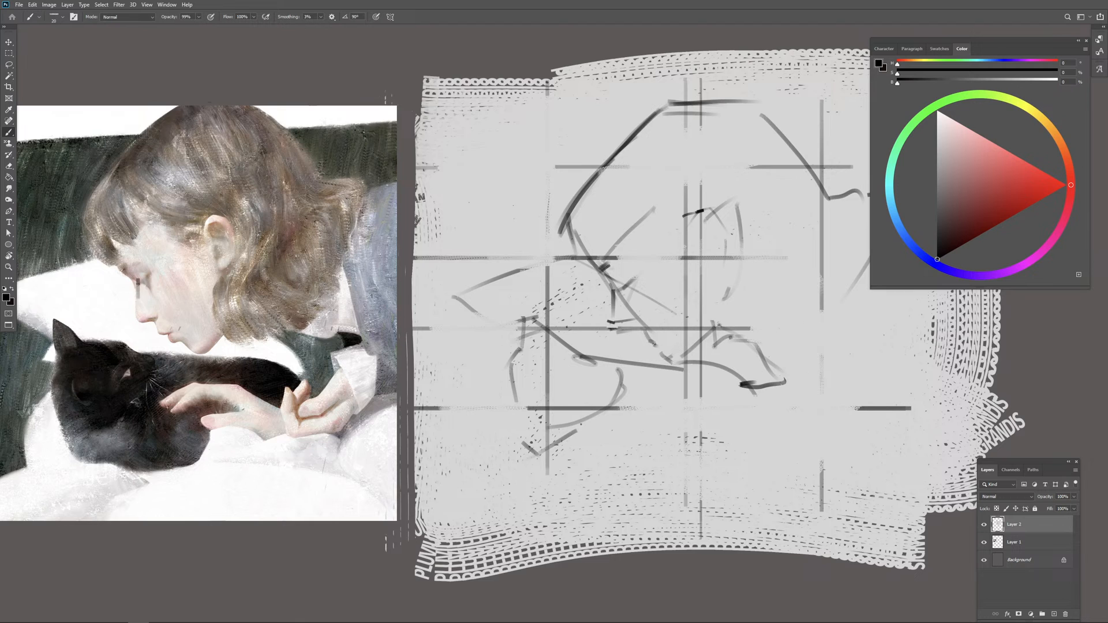
mouse_move(139, 283)
left_mouse_down()
mouse_move(655, 283)
mouse_move(636, 277)
left_mouse_up()
Step: Try tracing the slanted upper edge of the dark background across the reference painting
key("e")
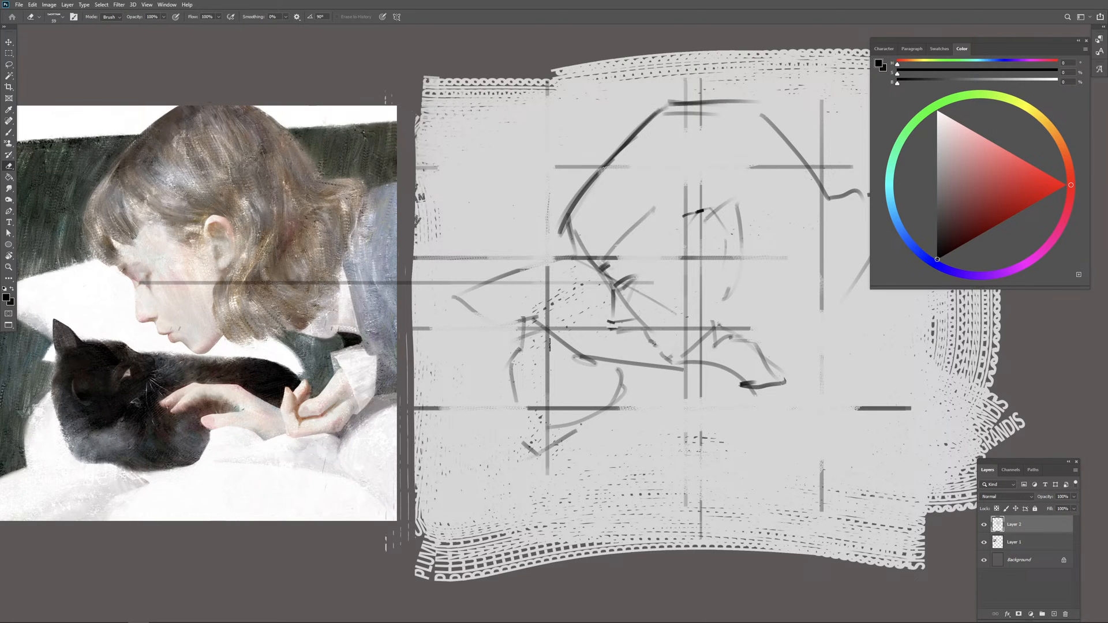
left_click_drag(567, 273, 618, 280)
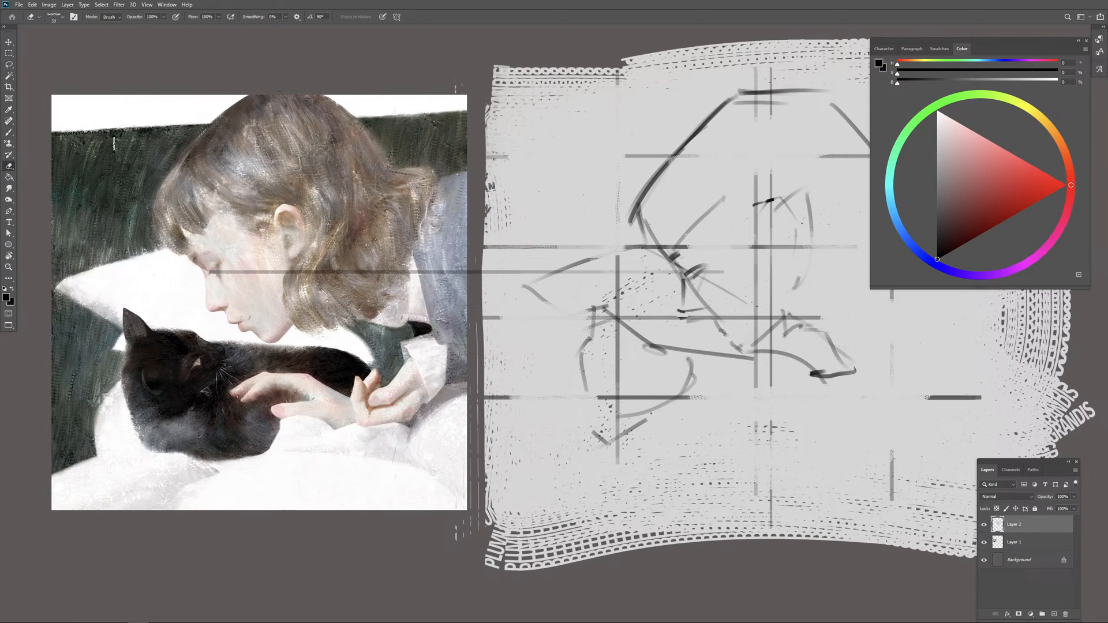
key("b")
left_click_drag(46, 134, 446, 113)
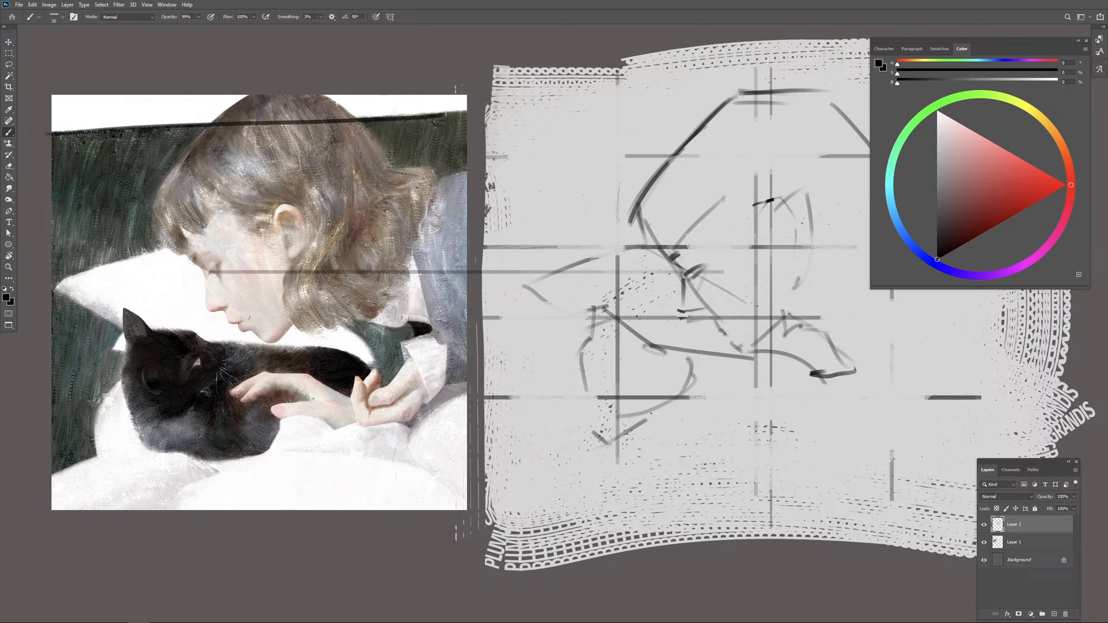
key("ctrl+z")
Step: Draw the background's slightly rising upper edge across the sketch in long black strokes and erase a band just above it
left_click_drag(587, 189, 409, 190)
left_click_drag(297, 115, 775, 110)
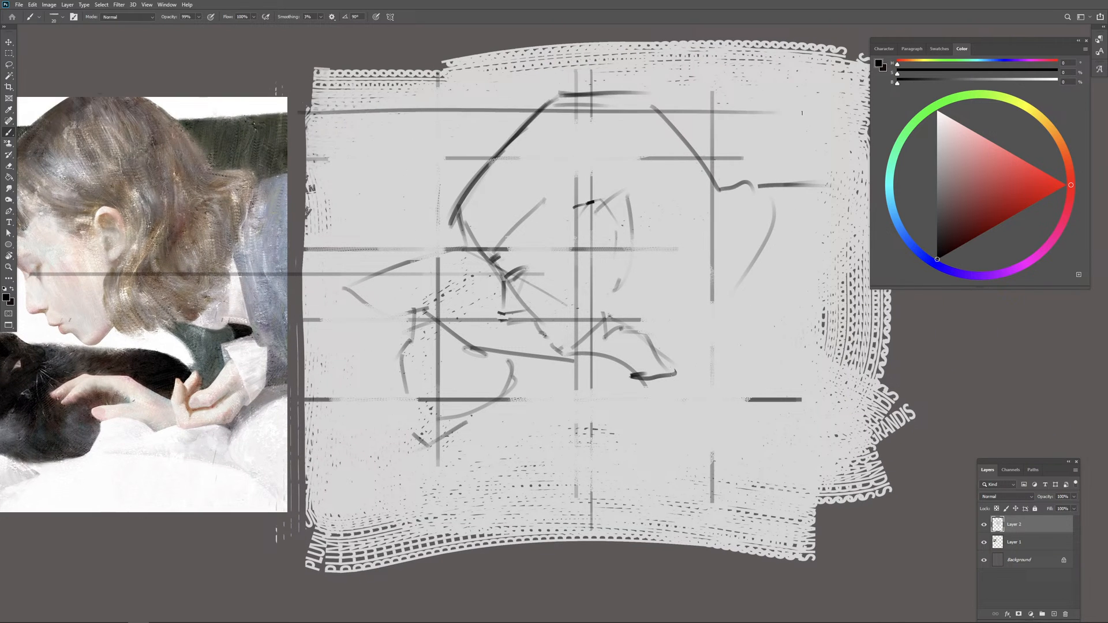
key("ctrl+z")
left_click_drag(291, 121, 835, 99)
left_click_drag(329, 119, 799, 107)
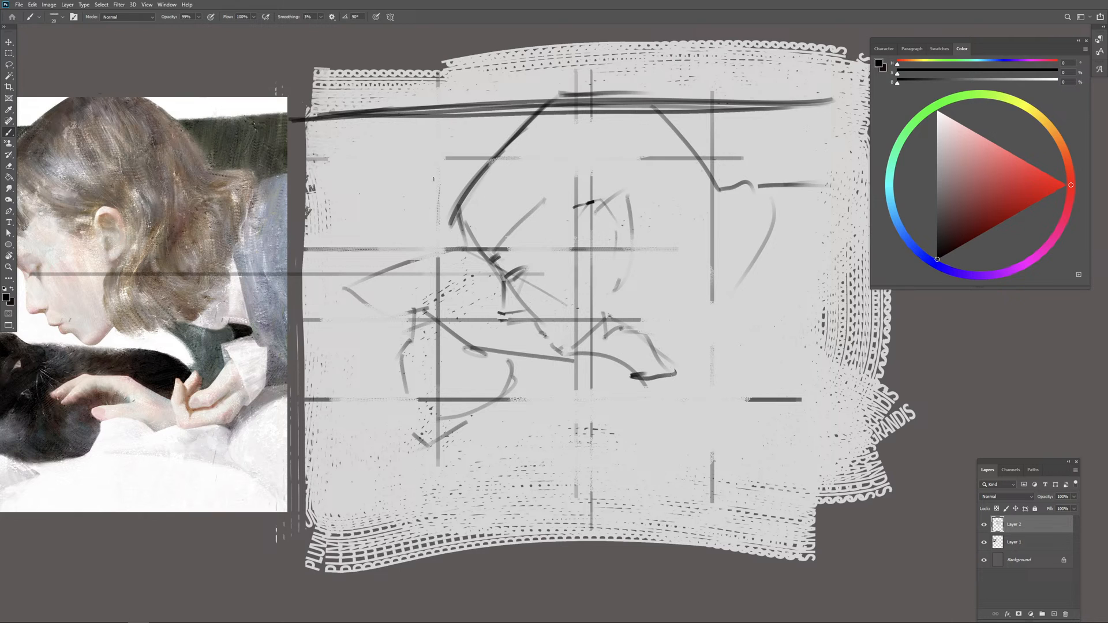
key("e")
left_click_drag(326, 107, 698, 92)
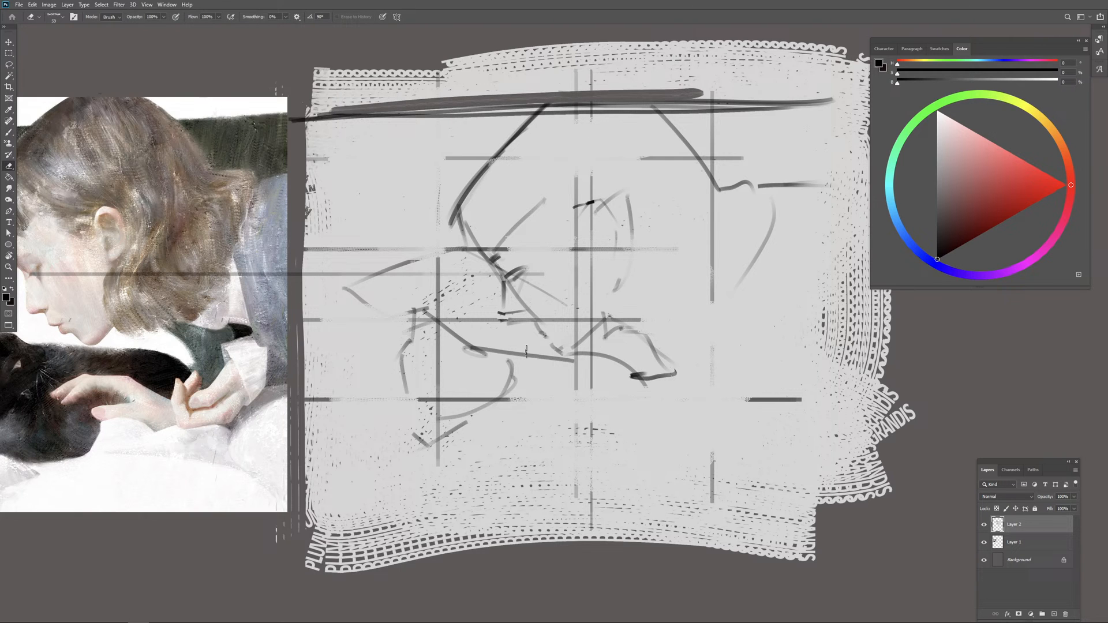
Step: Try enclosing the girl's whole head in the reference painting with one rounded outline
key("ctrl+minus")
left_click_drag(532, 388, 534, 364)
key("b")
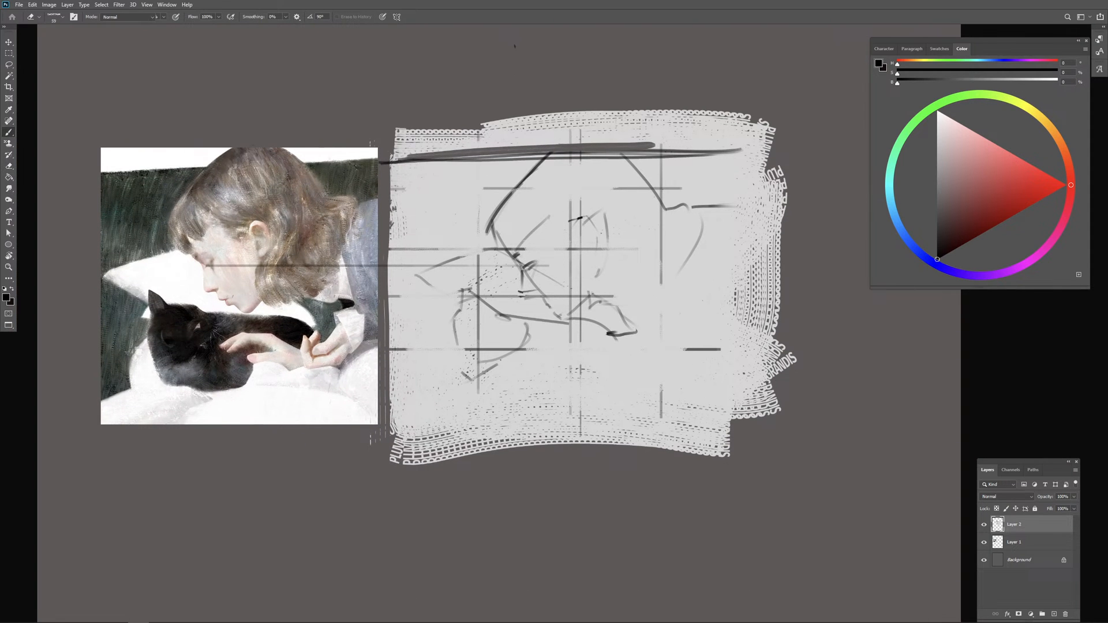
left_click_drag(261, 142, 226, 154)
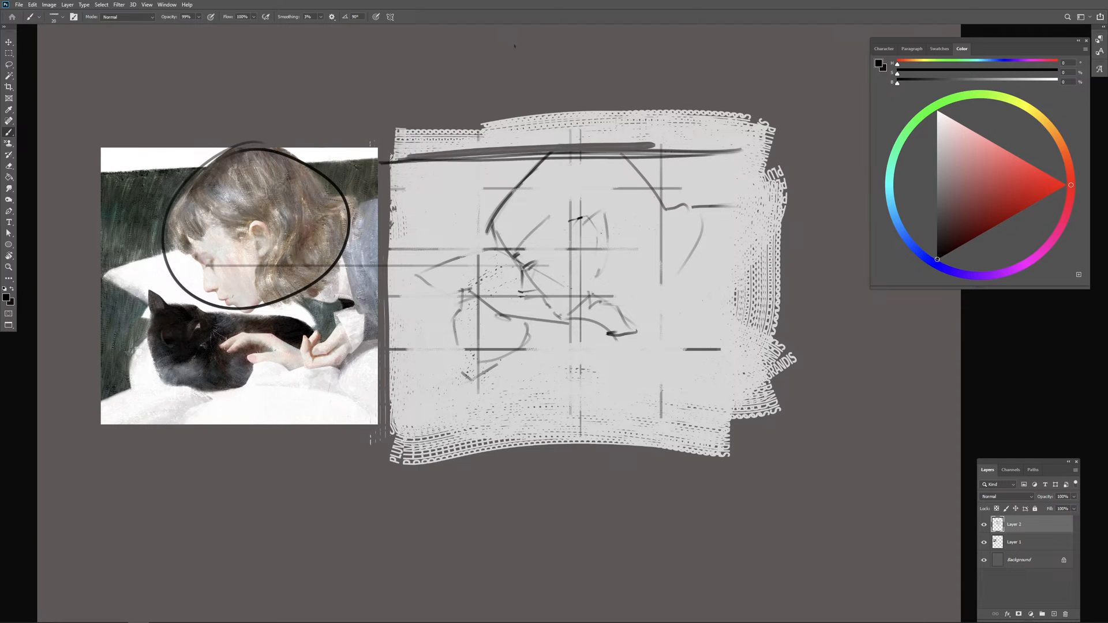
mouse_move(271, 311)
left_mouse_down()
mouse_move(141, 370)
mouse_move(269, 318)
left_mouse_up()
key("ctrl+z")
key("ctrl+z")
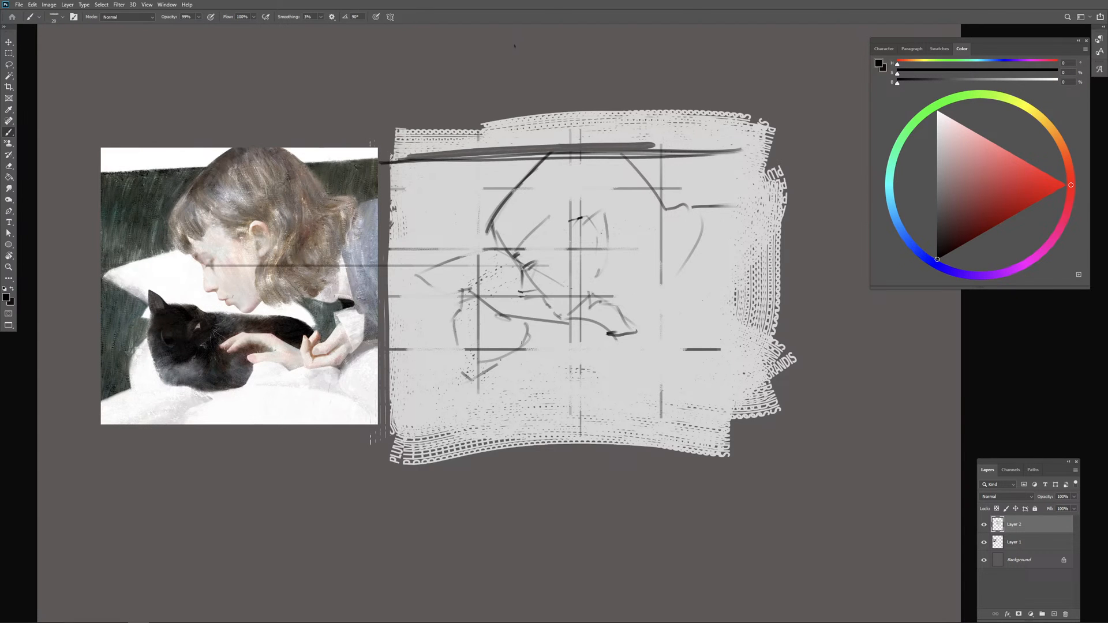
Step: Draw a wide ellipse over the cat's body in the sketch, and try a large circle for the girl's head
left_click_drag(580, 314, 439, 339)
mouse_move(641, 168)
left_mouse_down()
mouse_move(656, 208)
mouse_move(646, 171)
left_mouse_up()
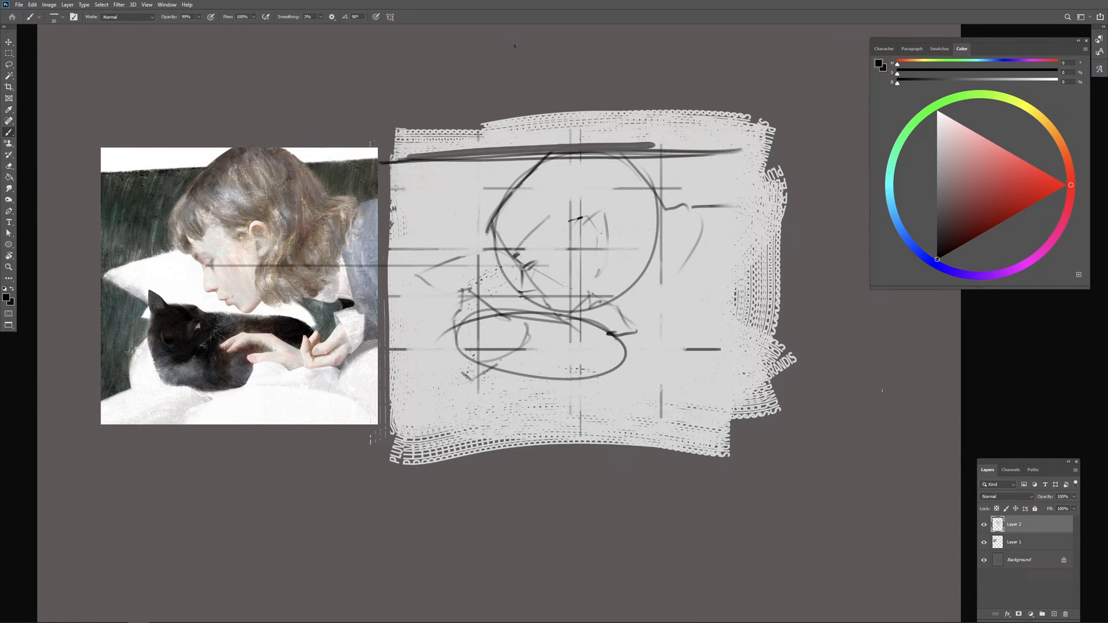
key("ctrl+z")
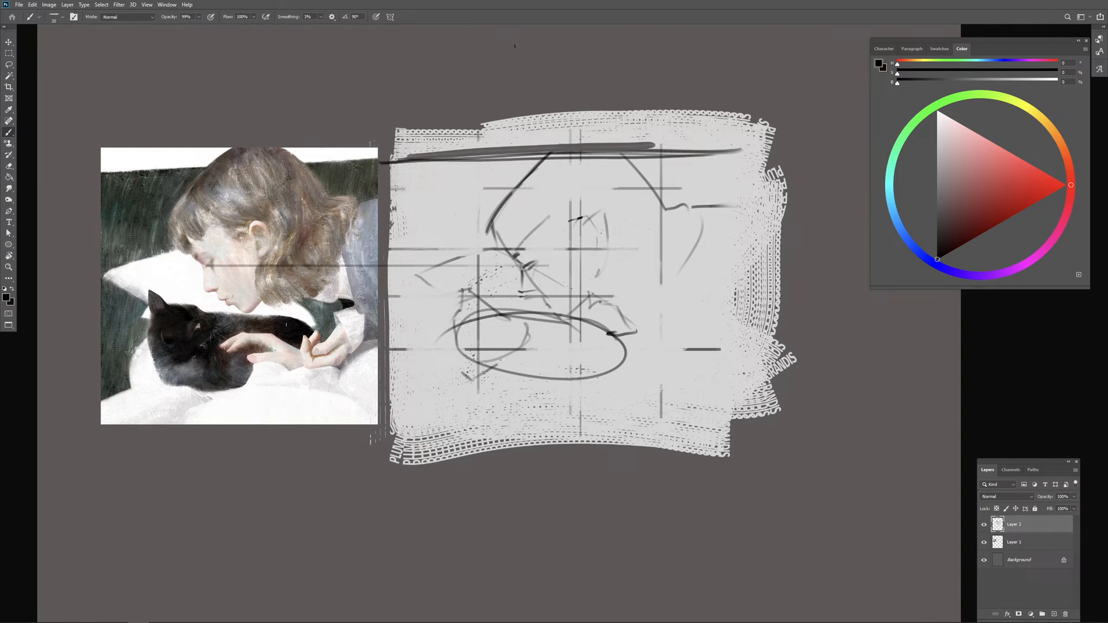
scroll(346, 336, "up", 3)
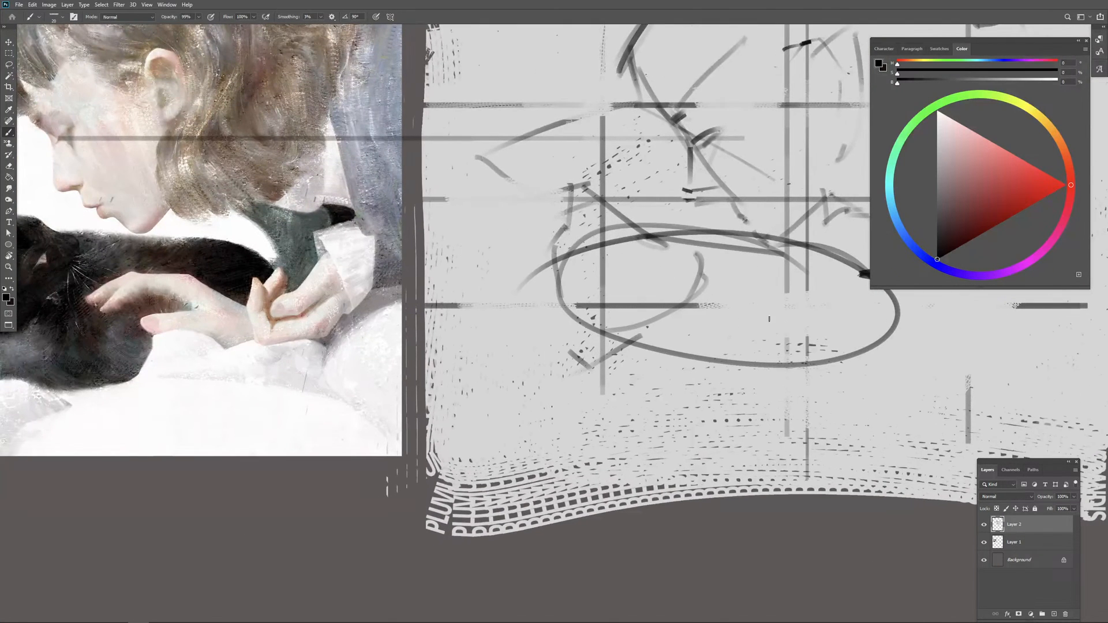
key("e")
left_click_drag(895, 325, 773, 364)
key("ctrl+z")
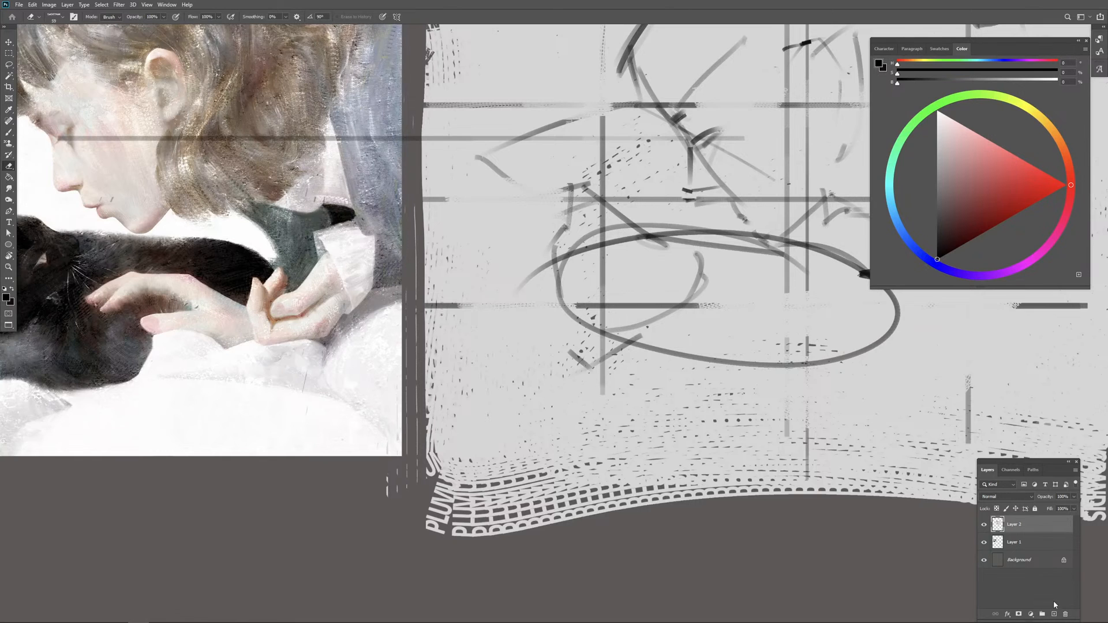
Step: Create a new layer above the sketch and set the paint colour to black with a 242° blue hue
left_click(1054, 614)
left_click_drag(443, 311, 605, 315)
left_click_drag(282, 287, 271, 290)
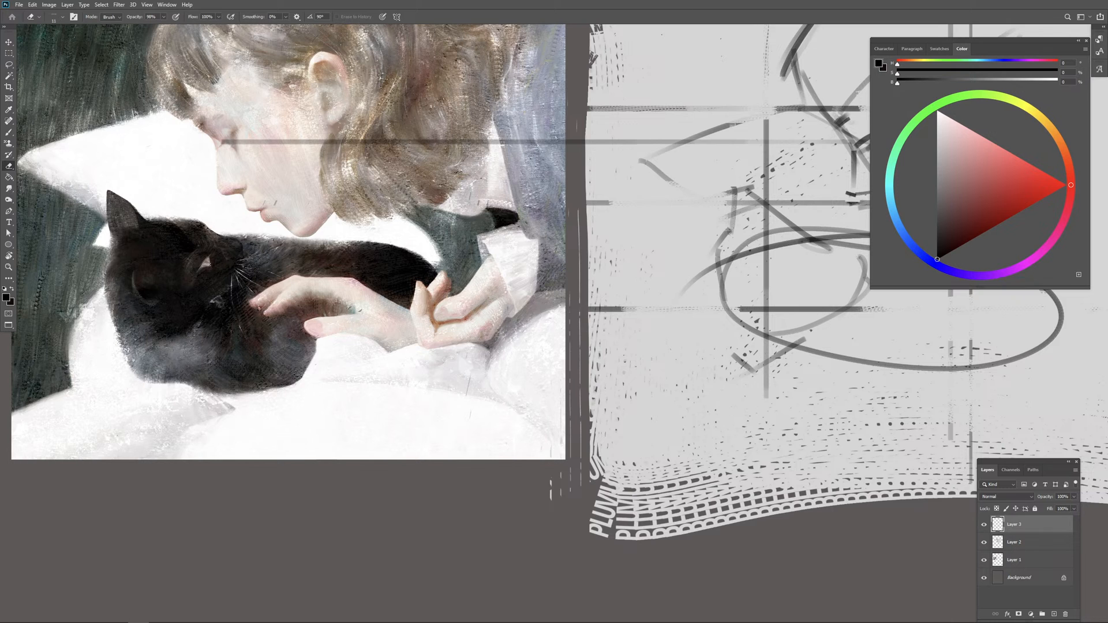
left_click(937, 266)
left_click_drag(744, 261, 666, 249)
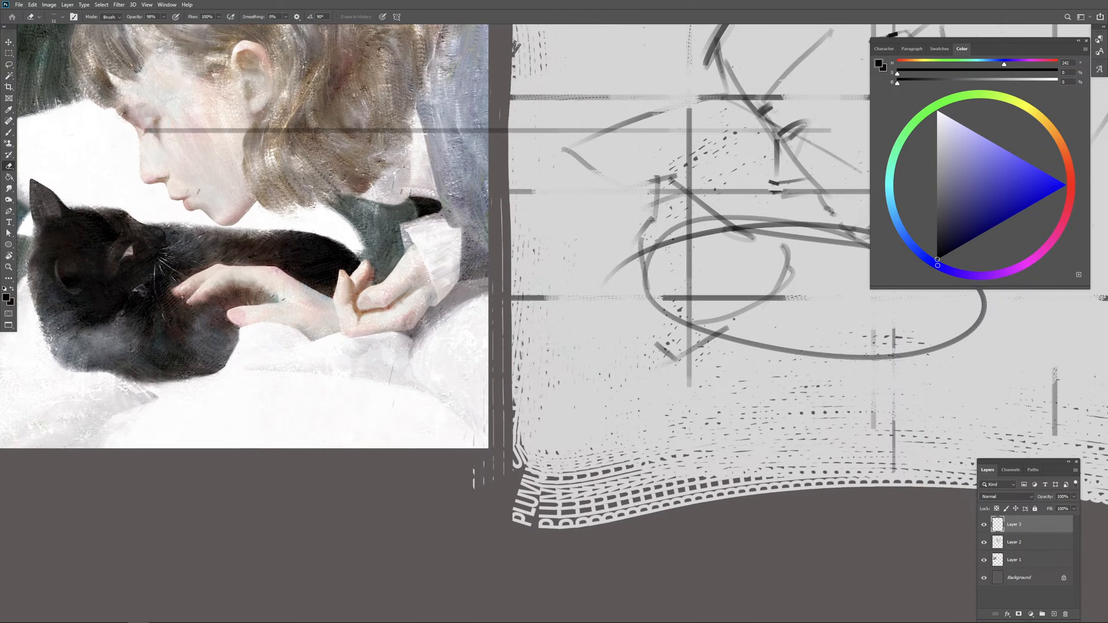
Step: Try drawing the cat's eye in the sketch as a small dark detailed shape, and erase it
key("b")
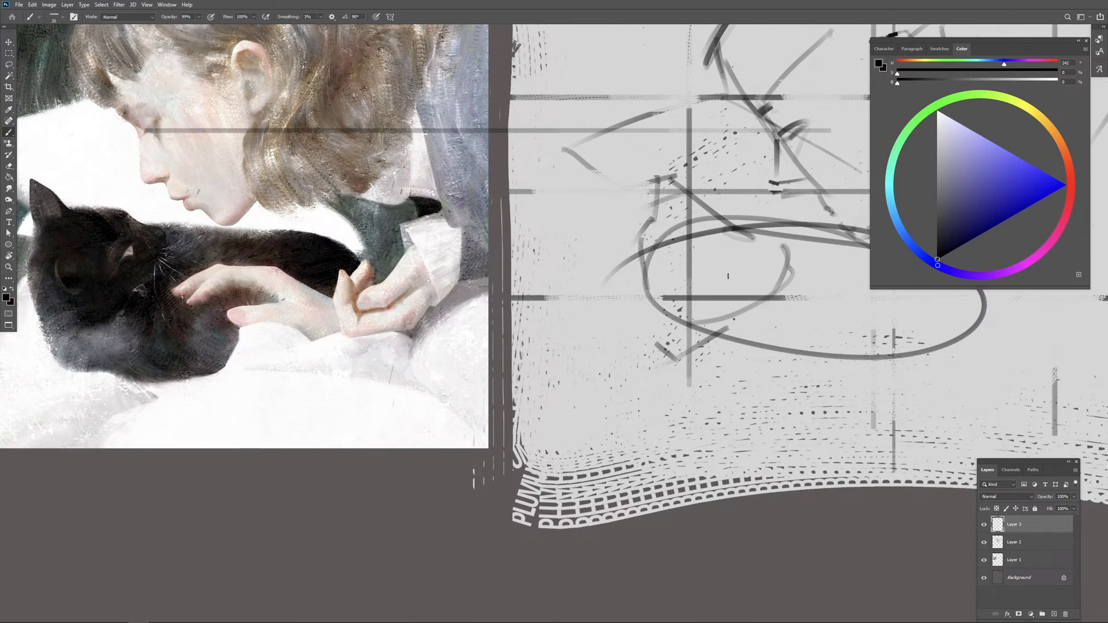
mouse_move(747, 264)
left_mouse_down()
mouse_move(732, 282)
mouse_move(752, 276)
mouse_move(728, 288)
left_mouse_up()
key("ctrl+z")
left_click_drag(762, 244, 745, 262)
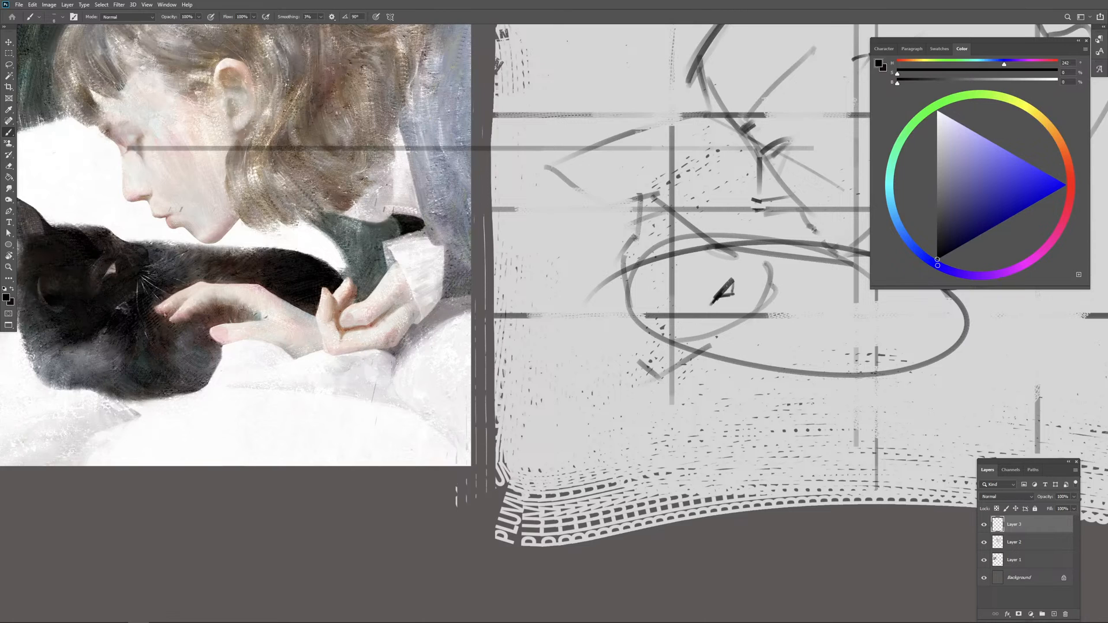
key("e")
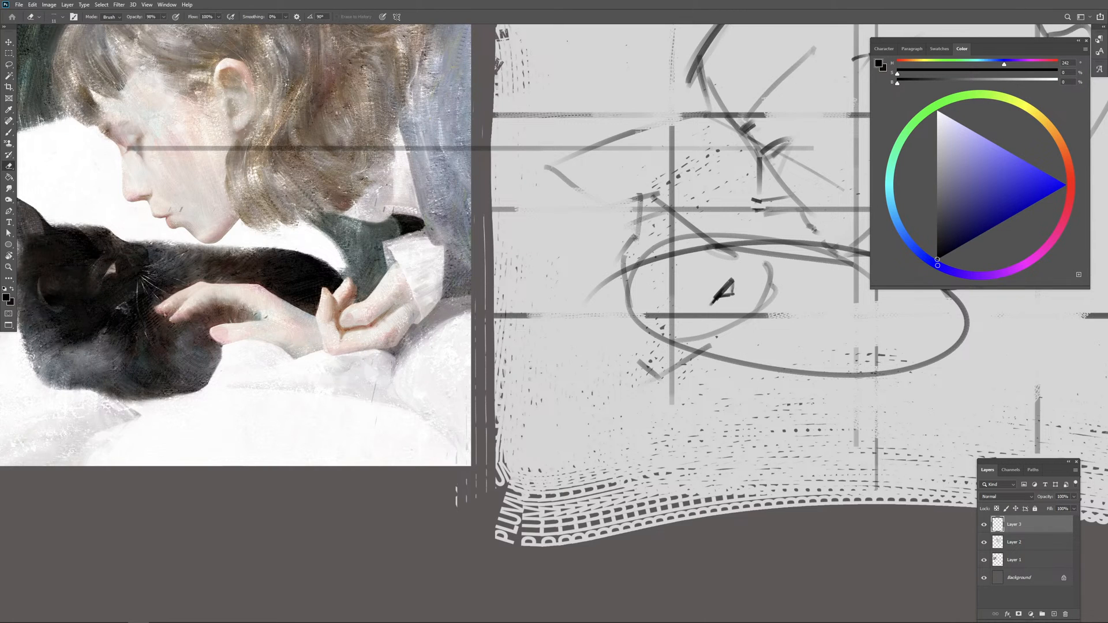
key("b")
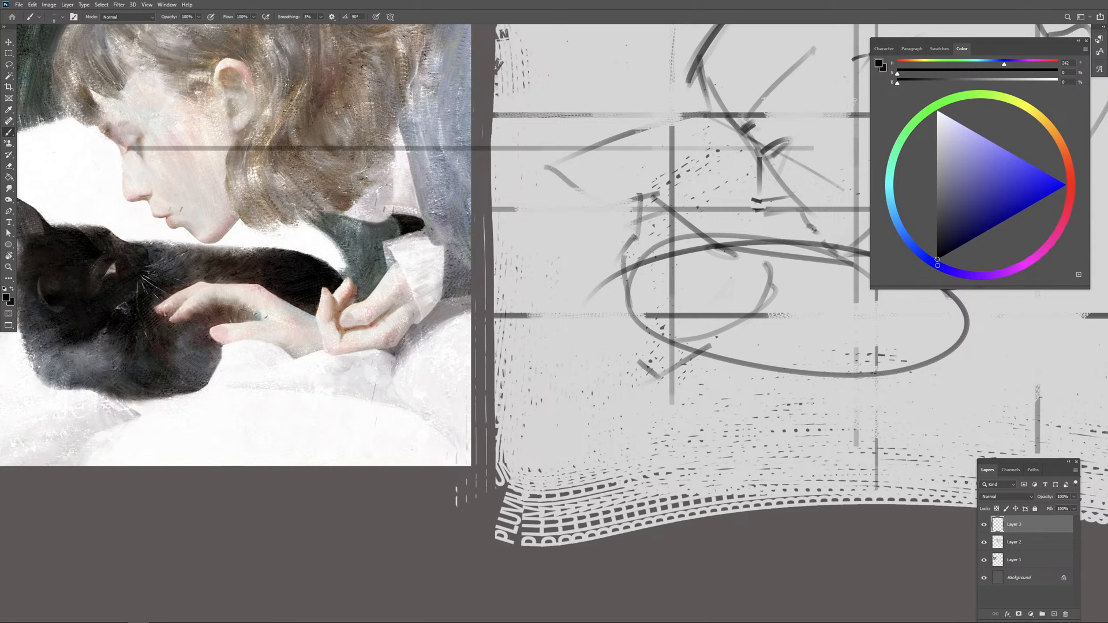
Step: Block in the cat's head with angular straight strokes and mark its eye with a single short slanted stroke
mouse_move(694, 224)
left_mouse_down()
mouse_move(744, 238)
mouse_move(744, 276)
mouse_move(757, 276)
mouse_move(698, 326)
left_mouse_up()
left_click_drag(723, 269, 708, 290)
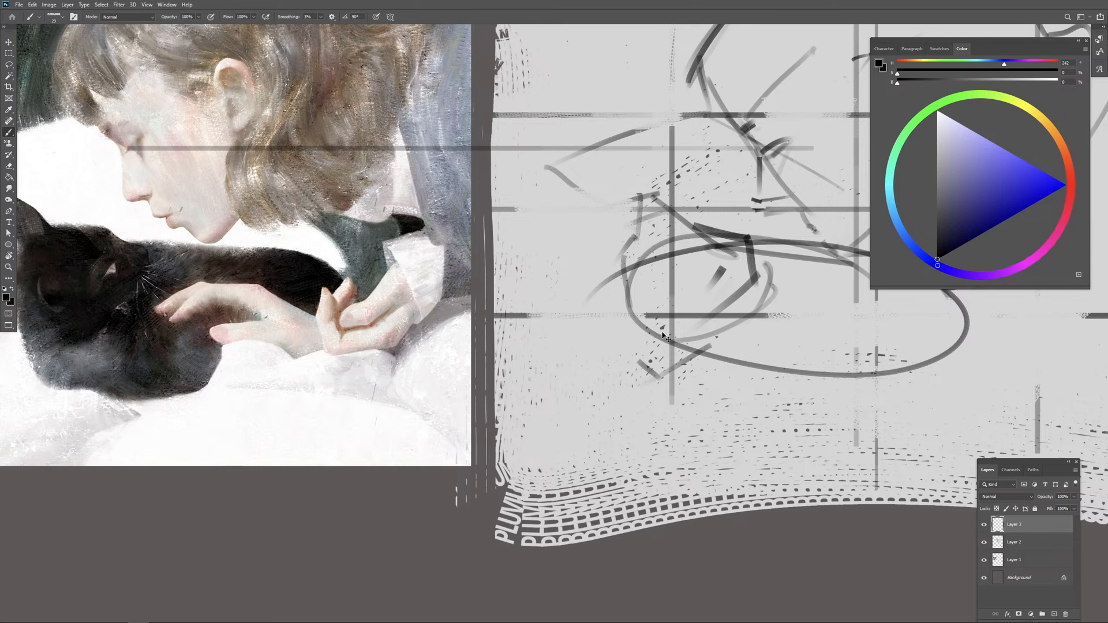
key("ctrl+minus")
left_click_drag(706, 392, 664, 441)
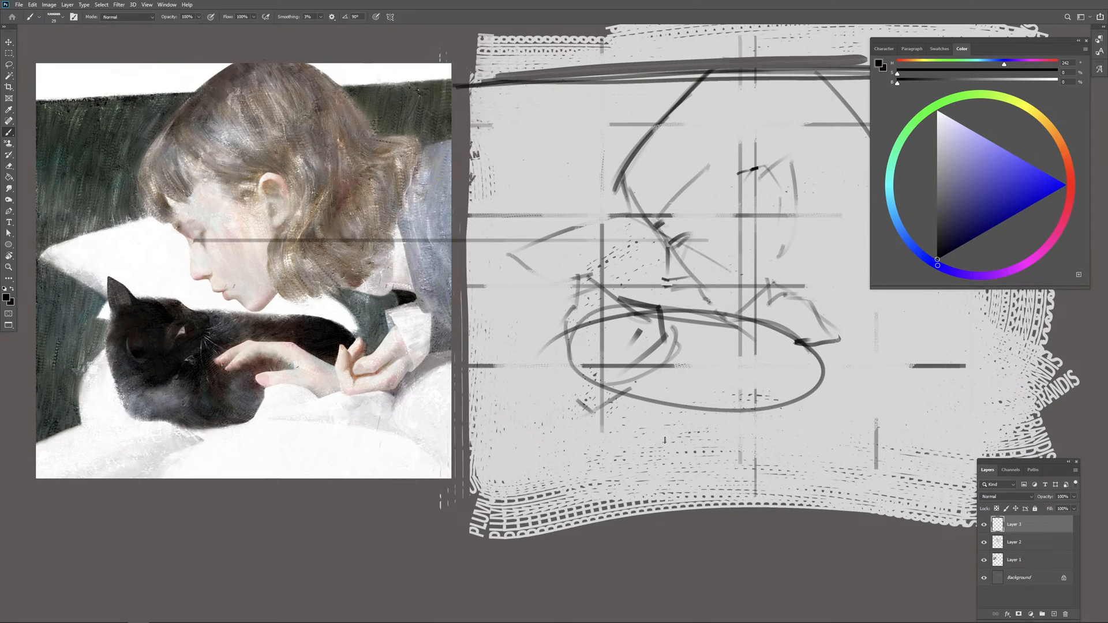
Step: Hide Layer 3, Layer 2 and Layer 1, and delete all three layers
left_click(984, 524)
left_click(984, 542)
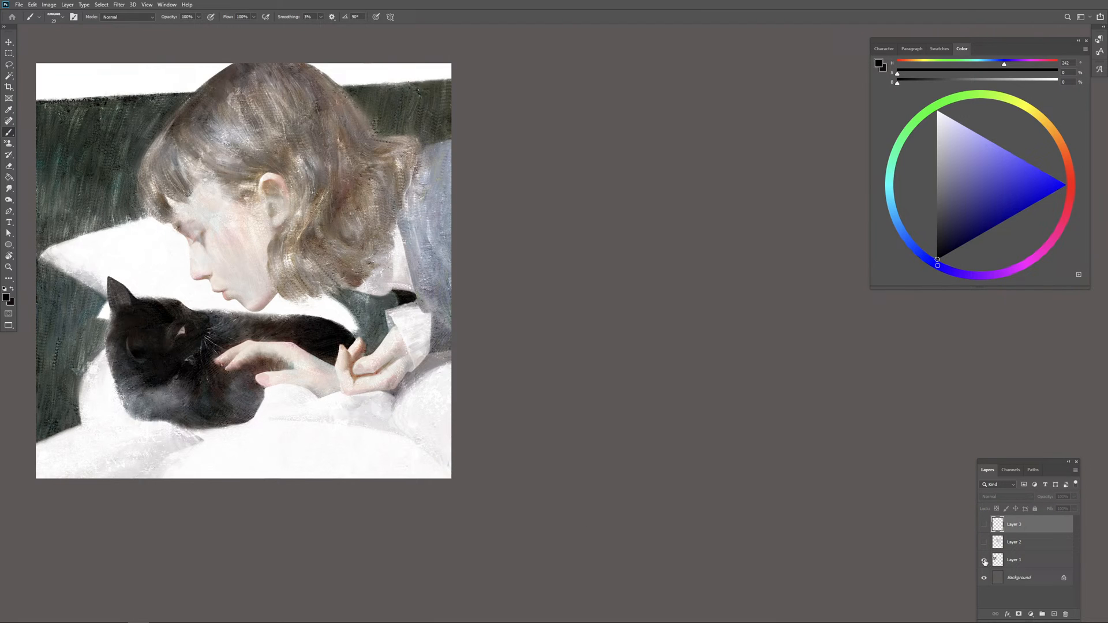
left_click(984, 560)
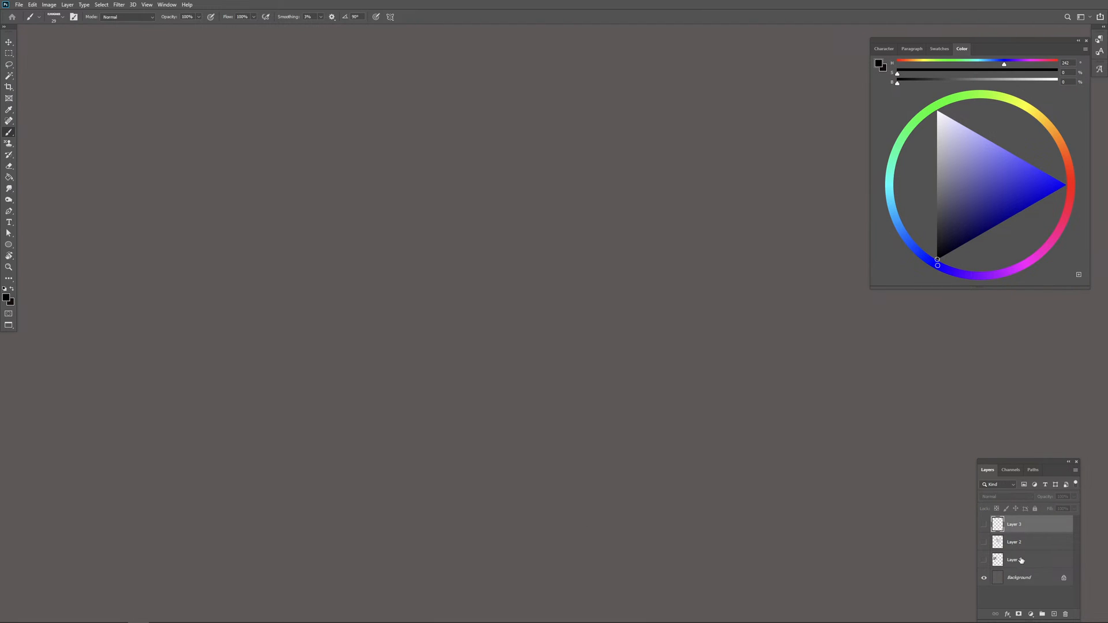
left_click(1027, 563, "shift")
left_click(1066, 613)
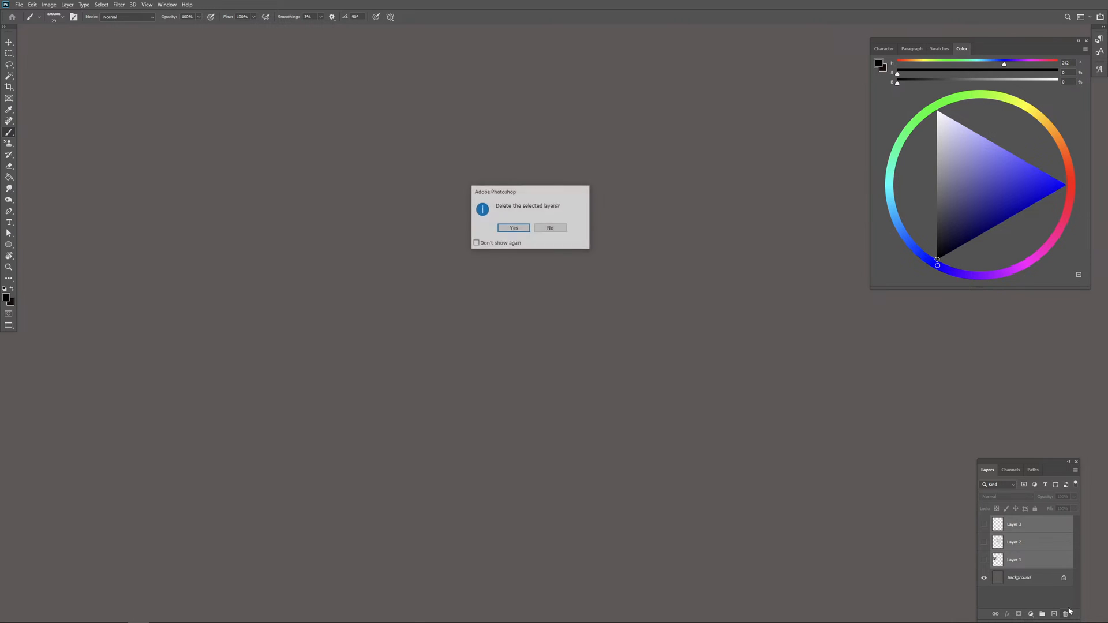
key("Return")
Step: Add a new empty layer above the background
key("ctrl+minus")
key("ctrl+minus")
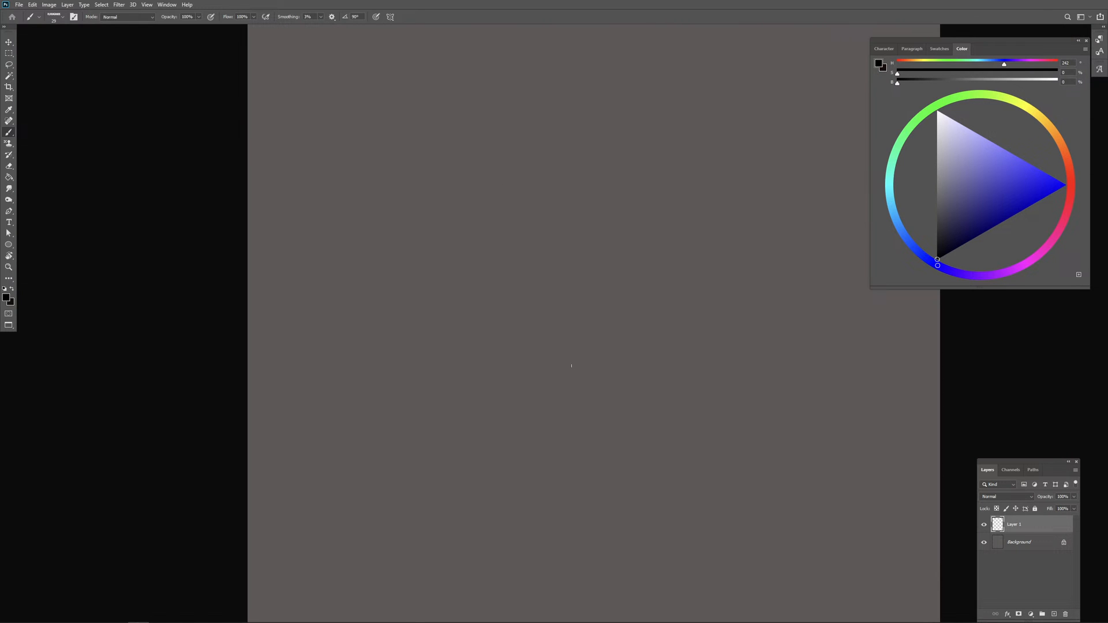
left_click_drag(553, 362, 383, 370)
key("ctrl+minus")
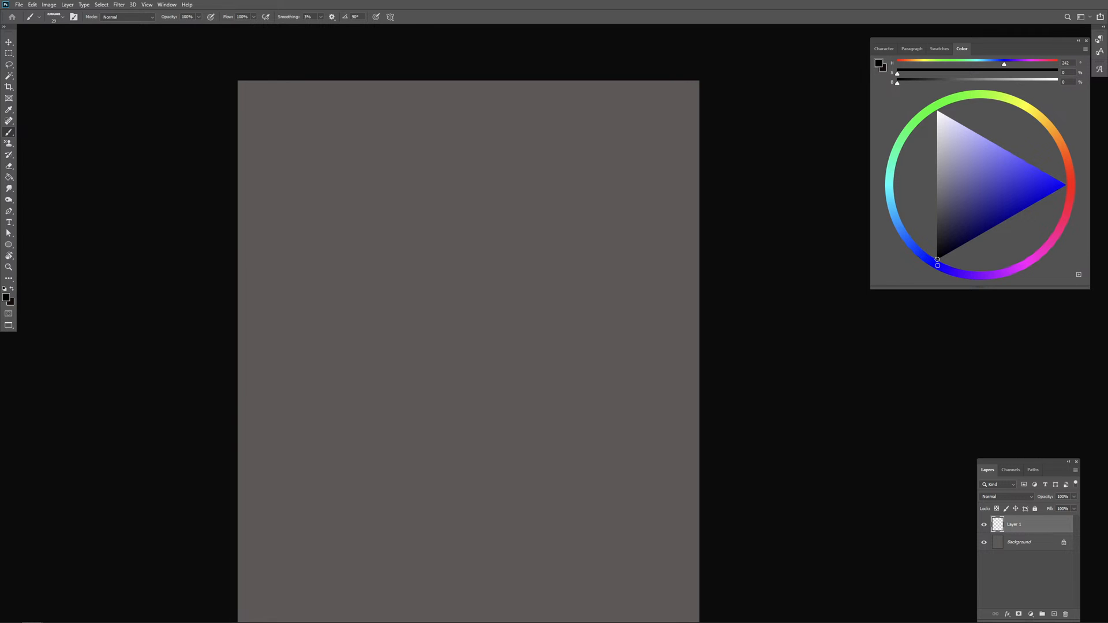
left_click_drag(615, 318, 595, 278)
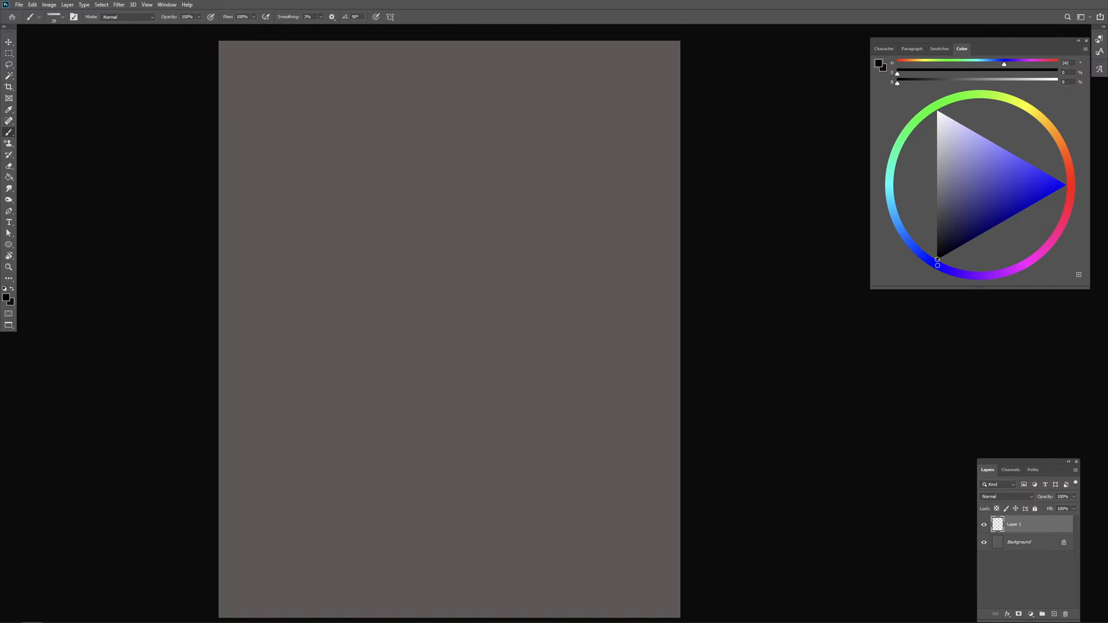
Step: Enlarge the colour wheel and set the brush colour to a pale peach with 23% saturation and 94% brightness
left_click(1066, 155)
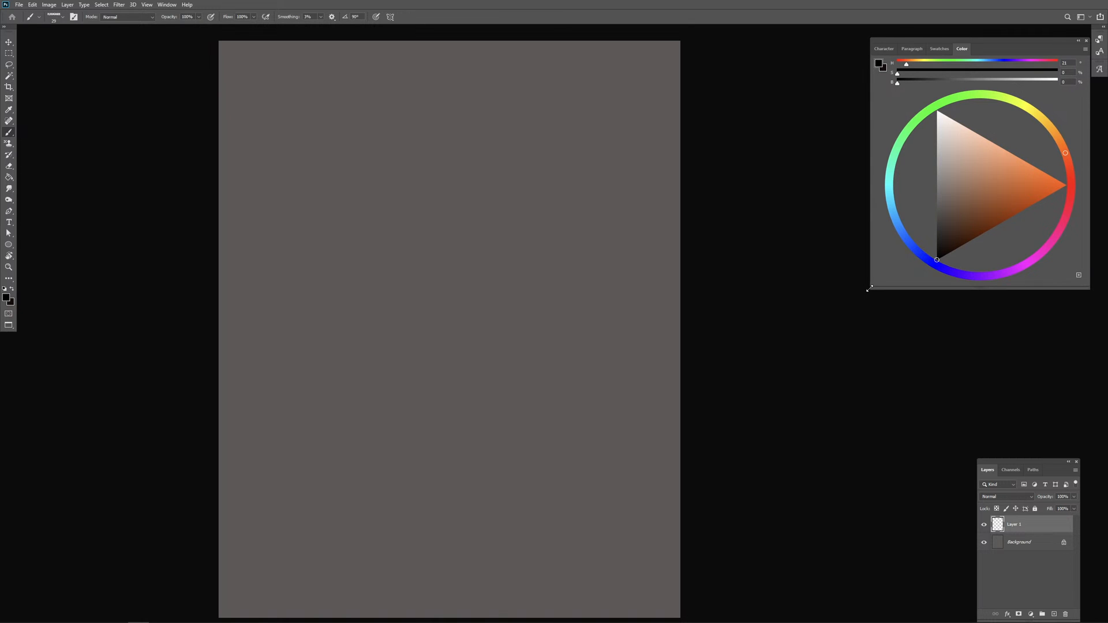
left_click_drag(870, 289, 714, 435)
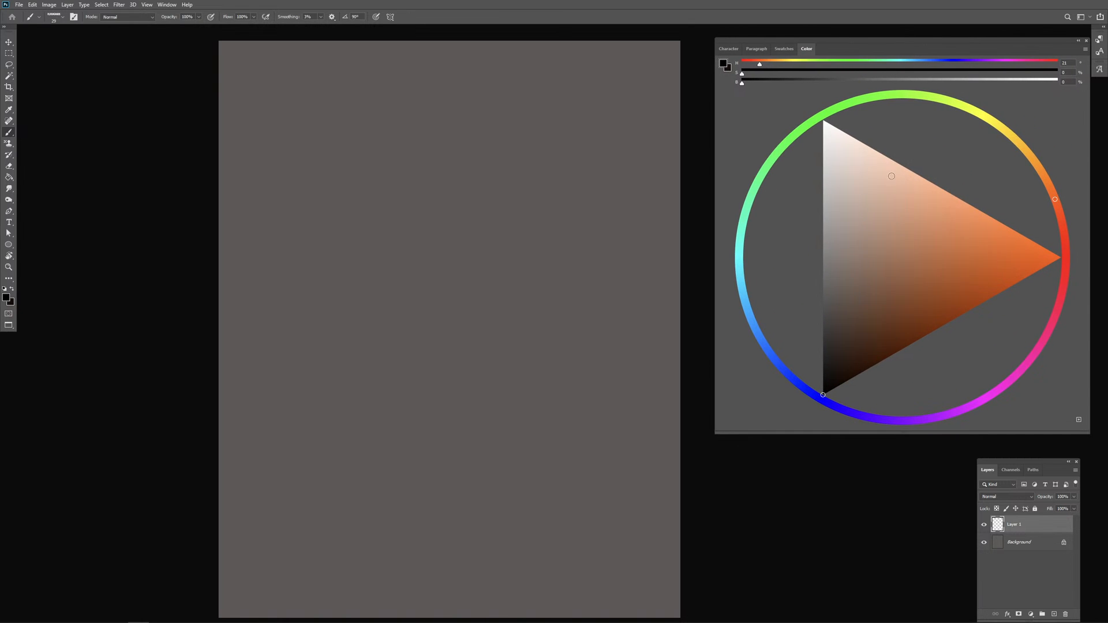
left_click(875, 166)
Step: Paint broad textured peach strokes with a very large brush across the middle of the canvas
left_click_drag(479, 287, 547, 285)
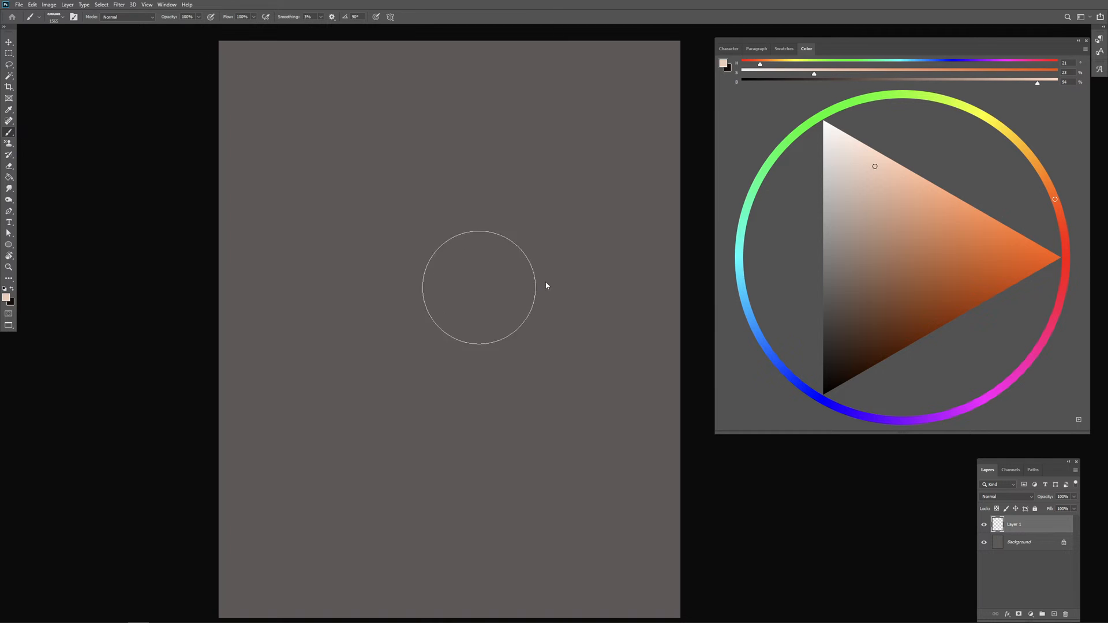
mouse_move(462, 219)
left_mouse_down()
mouse_move(501, 207)
mouse_move(436, 313)
mouse_move(349, 326)
mouse_move(462, 318)
mouse_move(436, 414)
left_mouse_up()
key("ctrl+minus")
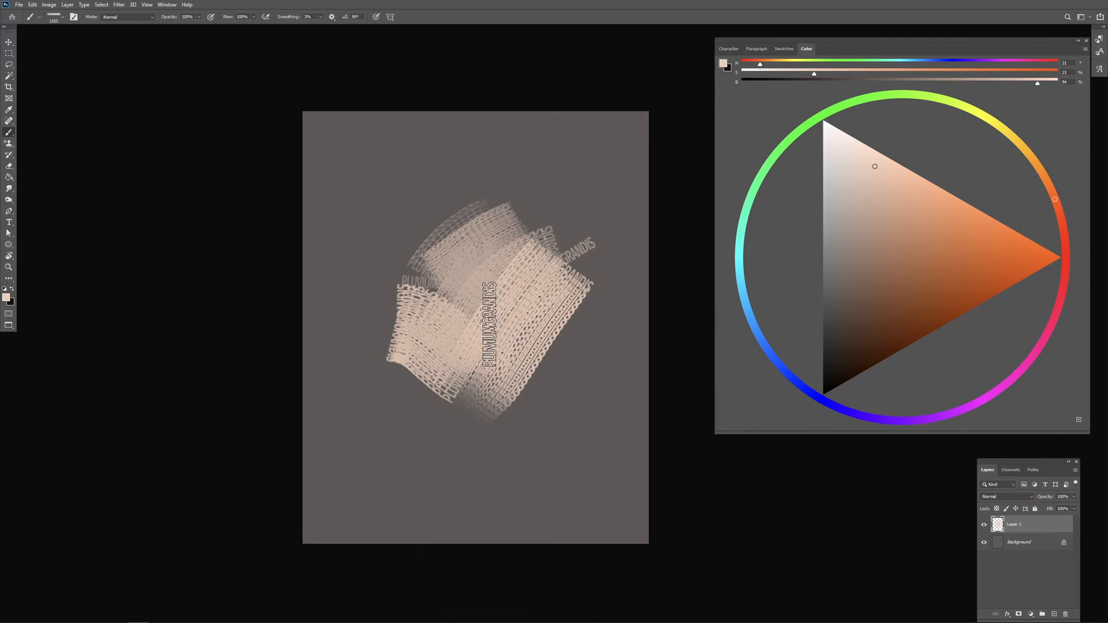
left_click_drag(496, 324, 434, 307)
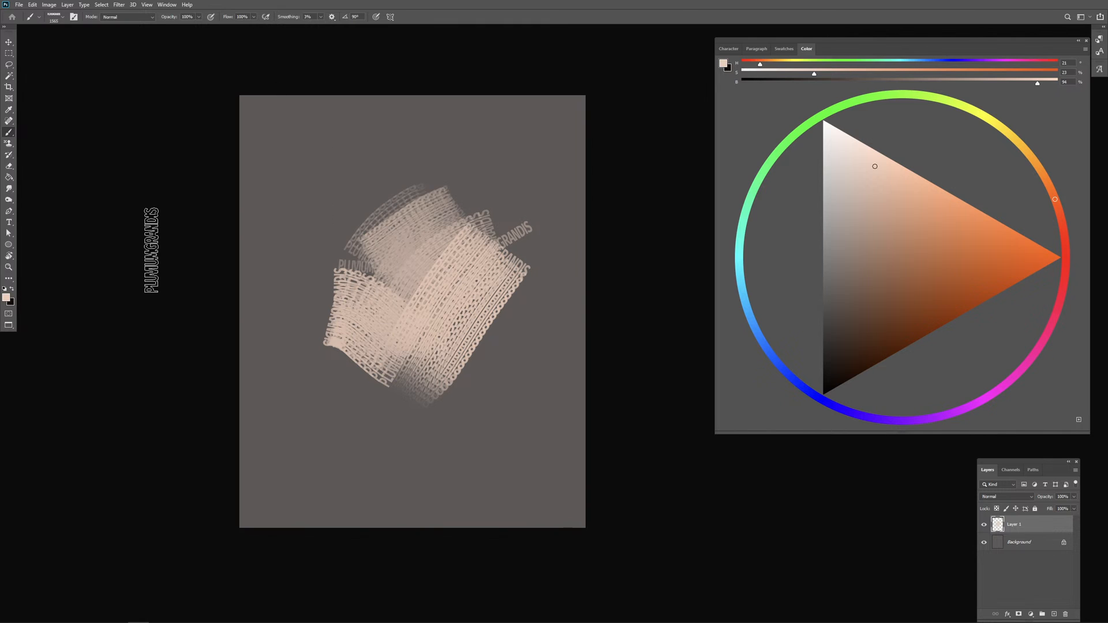
Step: Switch to the next brush preset and spread large overlapping peach strokes around the central patch
key("period")
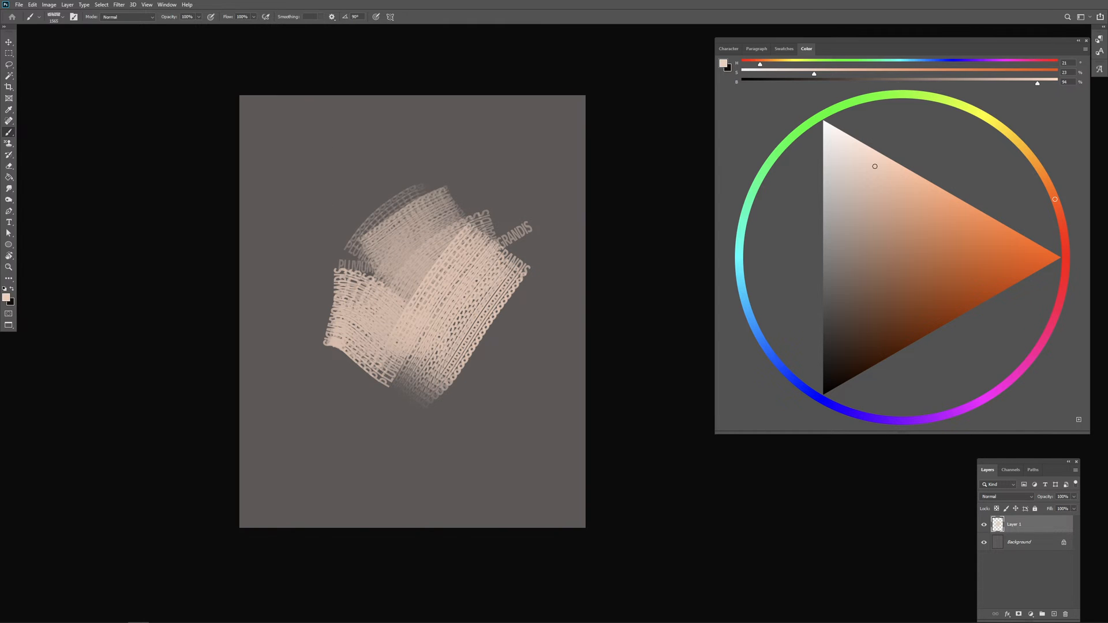
mouse_move(447, 242)
left_mouse_down()
mouse_move(335, 298)
mouse_move(318, 235)
mouse_move(403, 375)
mouse_move(349, 225)
mouse_move(406, 362)
mouse_move(461, 341)
mouse_move(464, 379)
left_mouse_up()
right_click(376, 316, "alt")
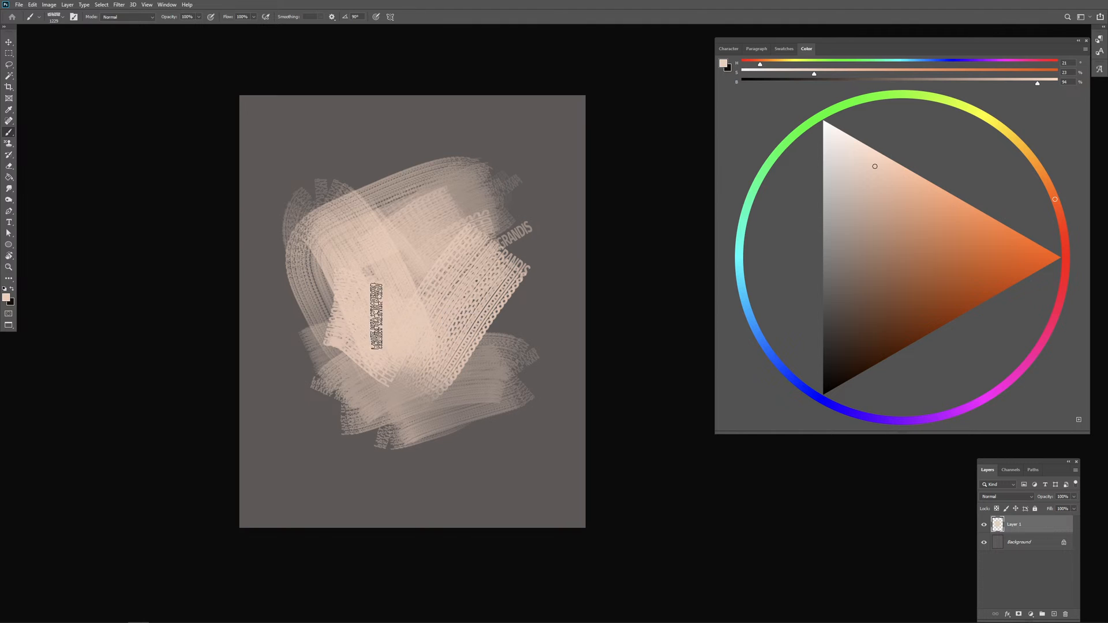
mouse_move(376, 316)
left_mouse_down()
mouse_move(399, 174)
mouse_move(373, 184)
mouse_move(335, 248)
left_mouse_up()
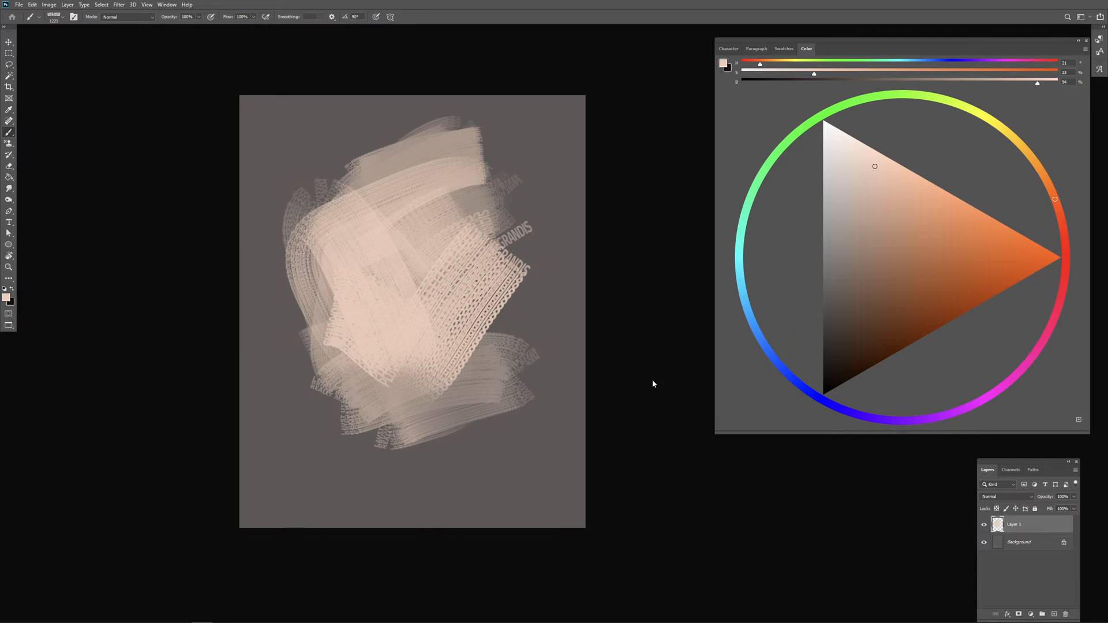
Step: Pick a slightly lighter peach and paint over the centre of the patch with a smaller brush
left_click(377, 246, "alt")
left_click(865, 164)
mouse_move(371, 241)
left_mouse_down()
mouse_move(411, 202)
mouse_move(436, 200)
mouse_move(400, 285)
mouse_move(377, 257)
left_mouse_up()
mouse_move(378, 252)
left_mouse_down()
mouse_move(397, 236)
mouse_move(421, 290)
mouse_move(415, 233)
mouse_move(403, 290)
left_mouse_up()
Step: Choose a paler tone with 14% saturation and 91% brightness, and build up the light area in the patch's upper centre
left_click(852, 161)
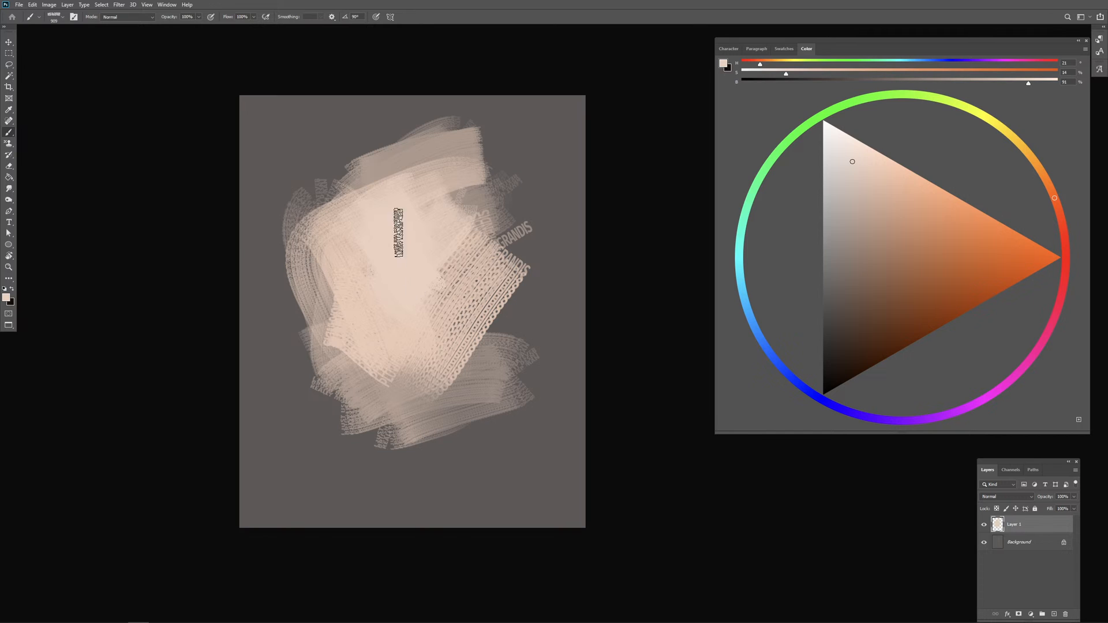
left_click_drag(398, 233, 362, 250)
left_click_drag(435, 306, 400, 310)
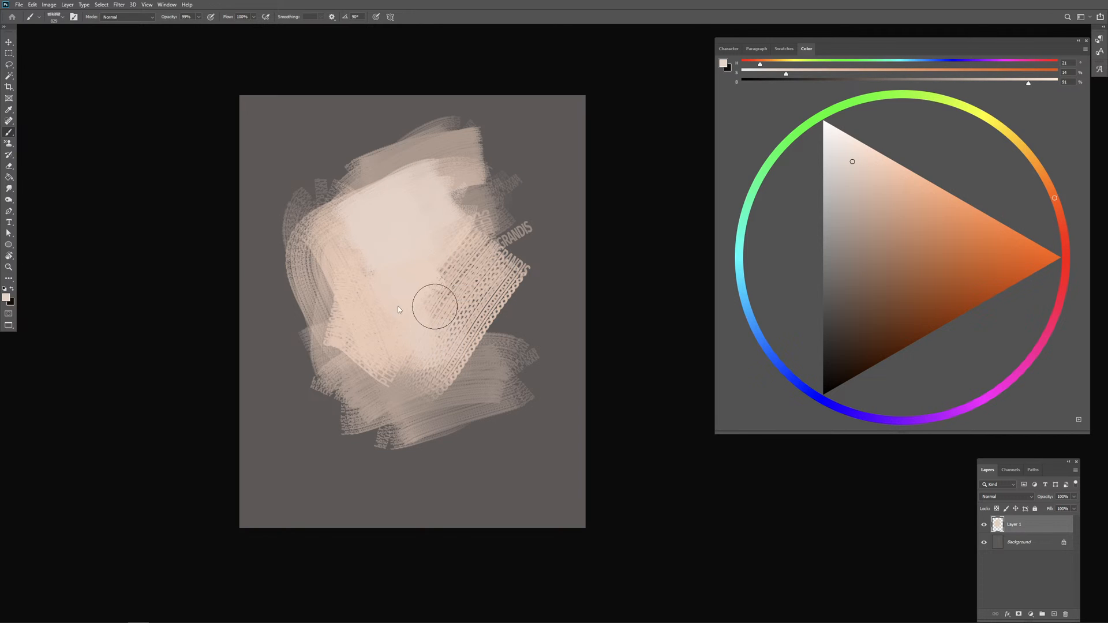
mouse_move(367, 256)
left_mouse_down()
mouse_move(413, 273)
mouse_move(408, 316)
left_mouse_up()
left_click_drag(413, 277, 404, 276)
Step: Shift the hue to red, raise the saturation for a soft pink, and paint pink accents in the middle of the light area
left_click_drag(1061, 229, 1065, 261)
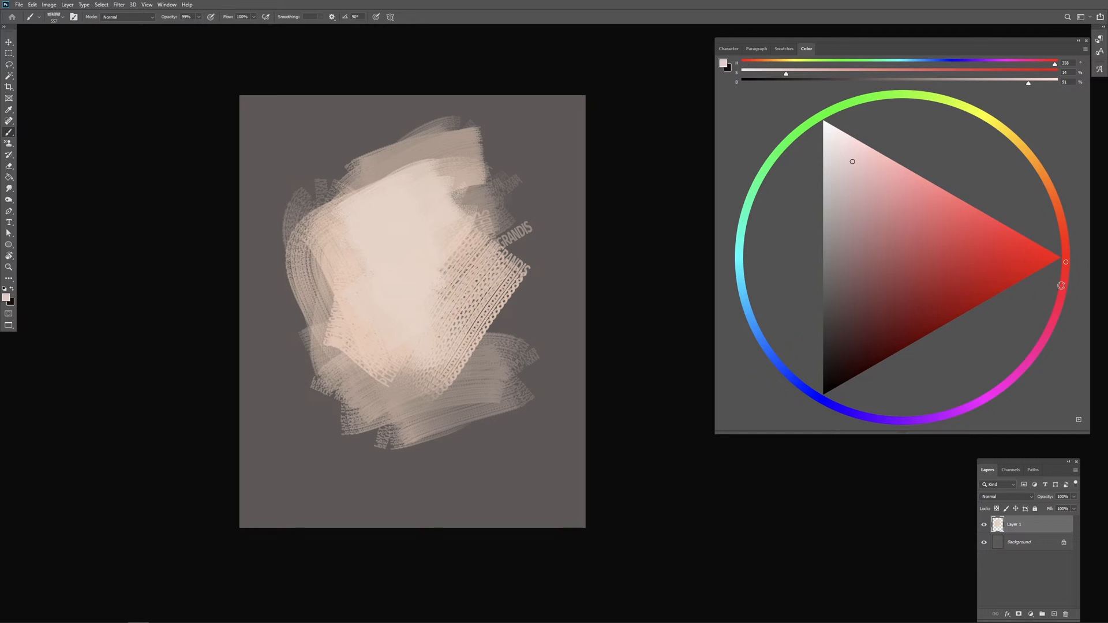
left_click(882, 170)
mouse_move(396, 267)
left_mouse_down()
mouse_move(398, 299)
mouse_move(408, 268)
mouse_move(421, 268)
mouse_move(408, 297)
mouse_move(425, 262)
mouse_move(411, 296)
left_mouse_up()
right_click(406, 305, "alt")
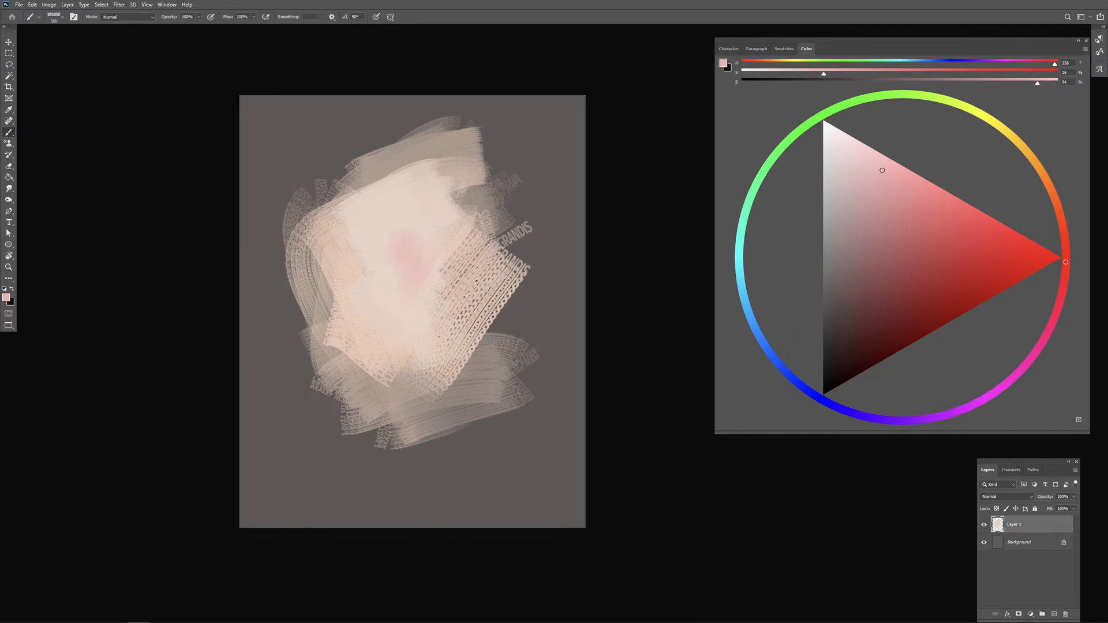
left_click_drag(439, 241, 424, 280)
right_click(428, 296, "alt")
Step: Dab a small pale yellow-green accent above the pink area, and blend around it with pink sampled from the canvas
left_click(942, 105)
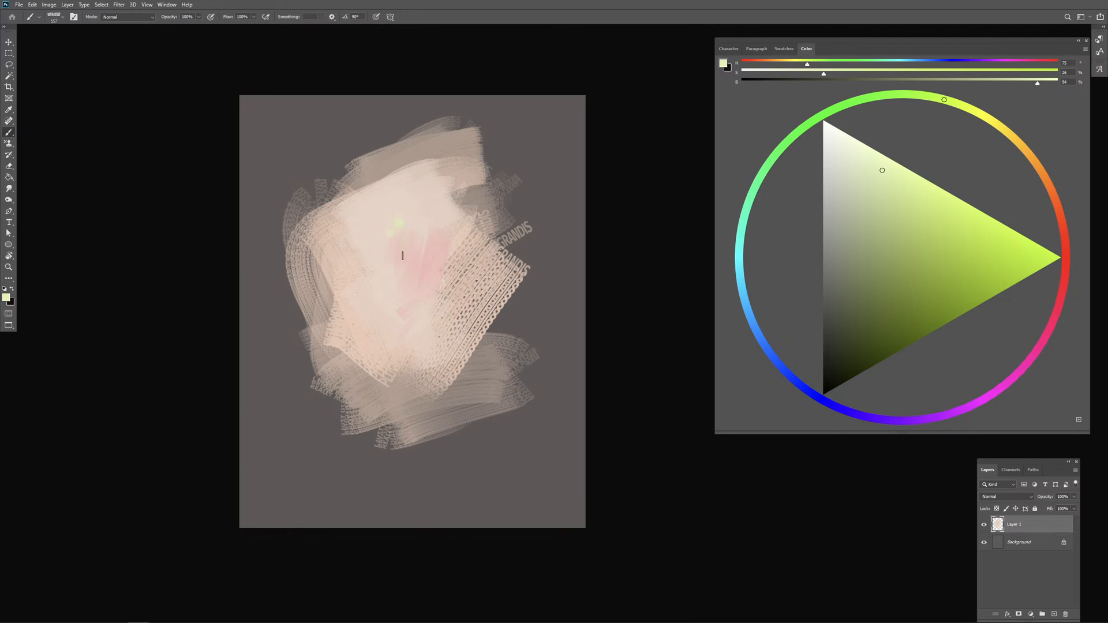
left_click(402, 221, "alt")
left_click(420, 259, "alt")
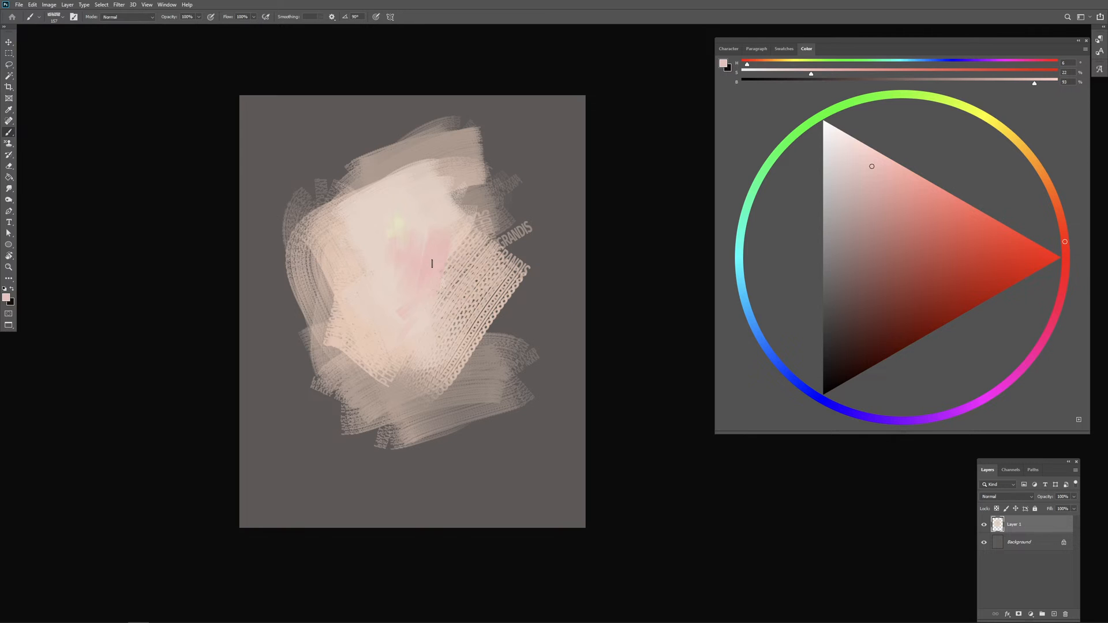
scroll(474, 300, "up", 2)
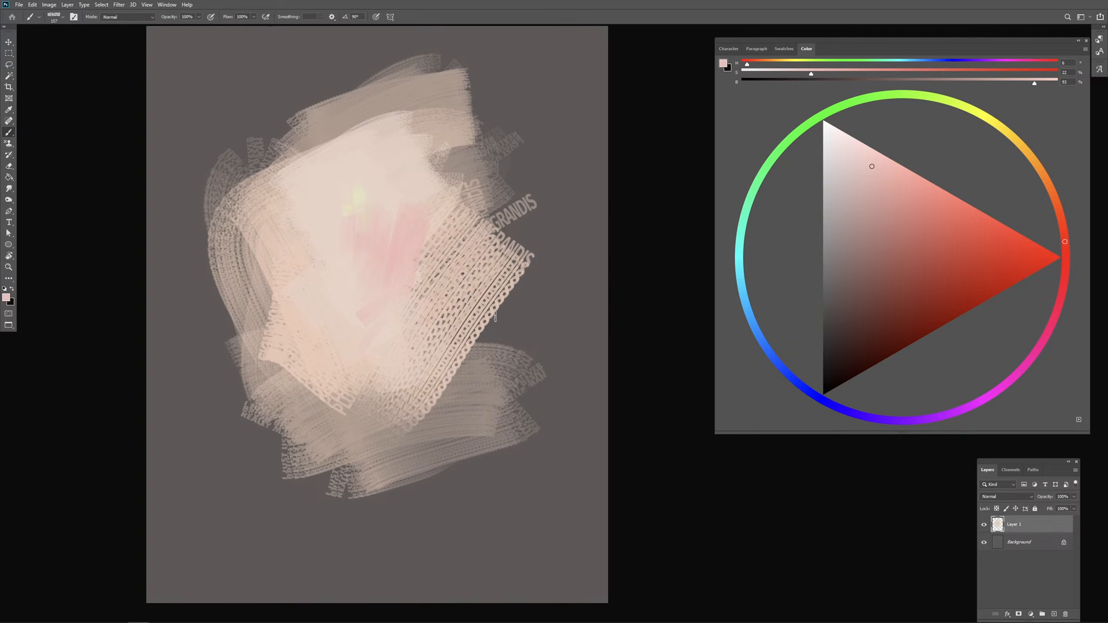
left_click(402, 236, "alt")
left_click_drag(393, 255, 407, 255)
Step: Lower the pink's brightness to 80% and dab small muted shadow marks above and left of the pink area
left_click(871, 204)
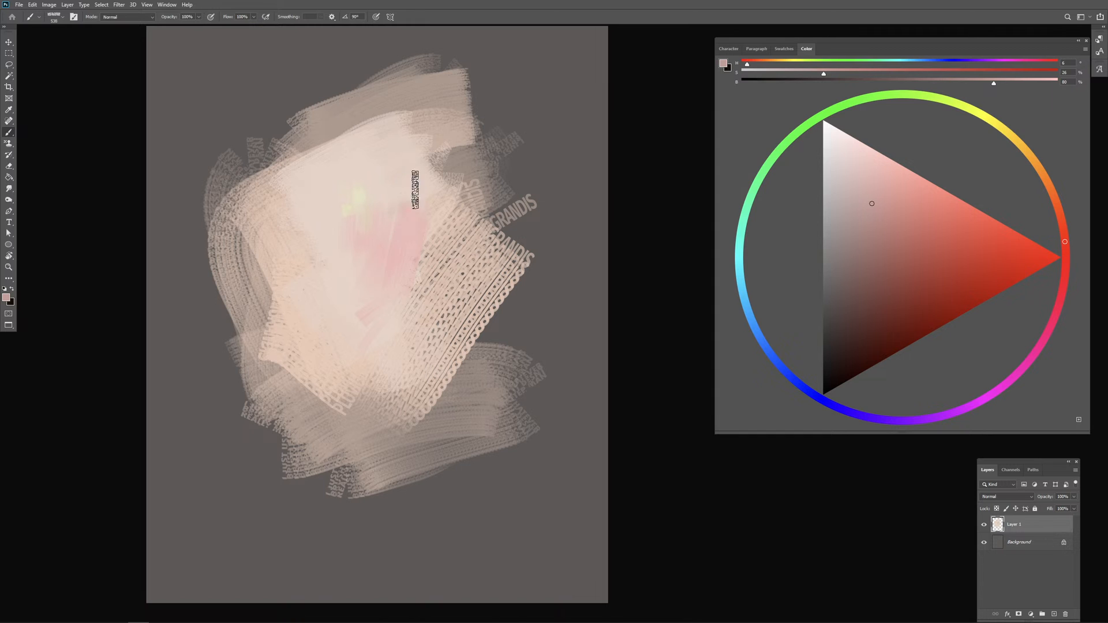
left_click_drag(418, 224, 424, 226)
mouse_move(399, 155)
left_mouse_down()
mouse_move(419, 163)
mouse_move(404, 173)
mouse_move(391, 134)
left_mouse_up()
left_click_drag(363, 165, 371, 171)
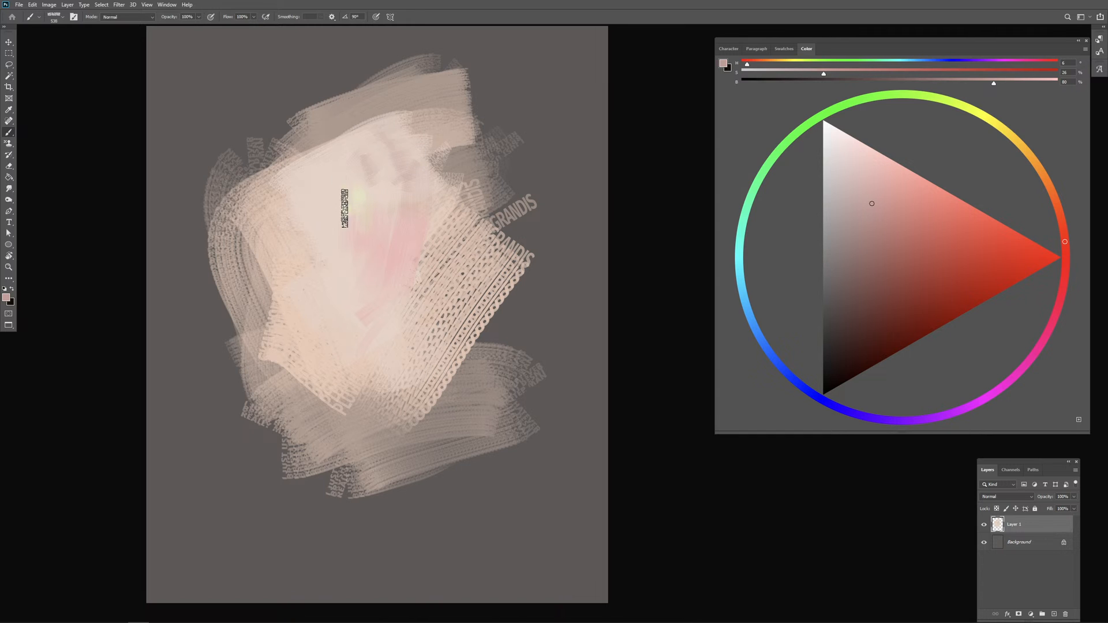
left_click_drag(341, 253, 333, 243)
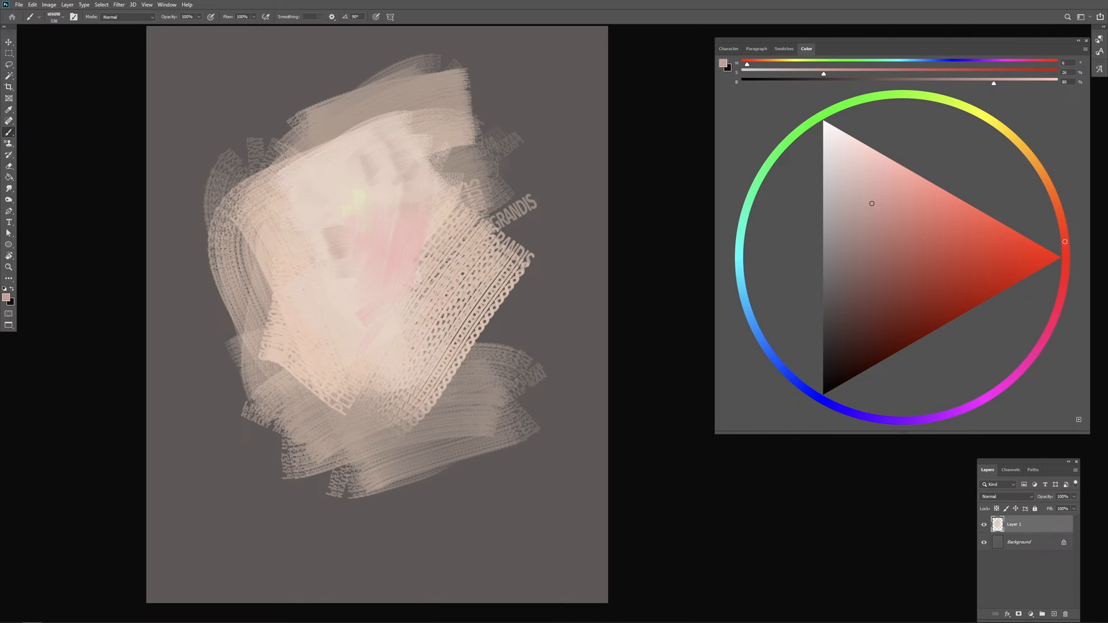
Step: Sample the canvas grey, darken it to 19% brightness, and paint a dark block at the light patch's right edge
left_click(533, 252, "alt")
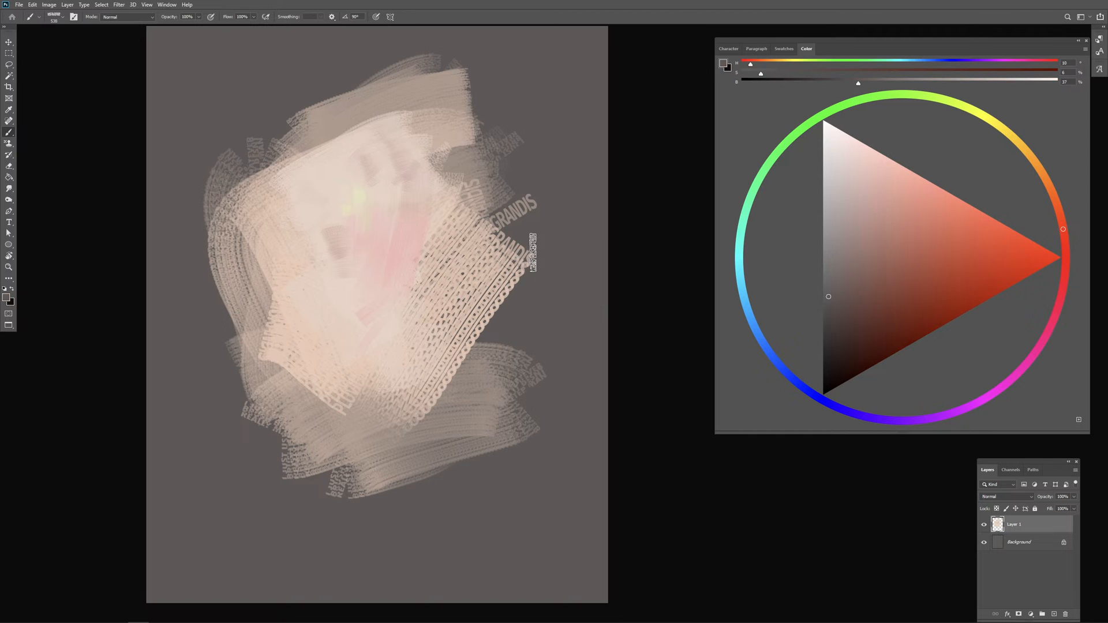
left_click(546, 280, "alt")
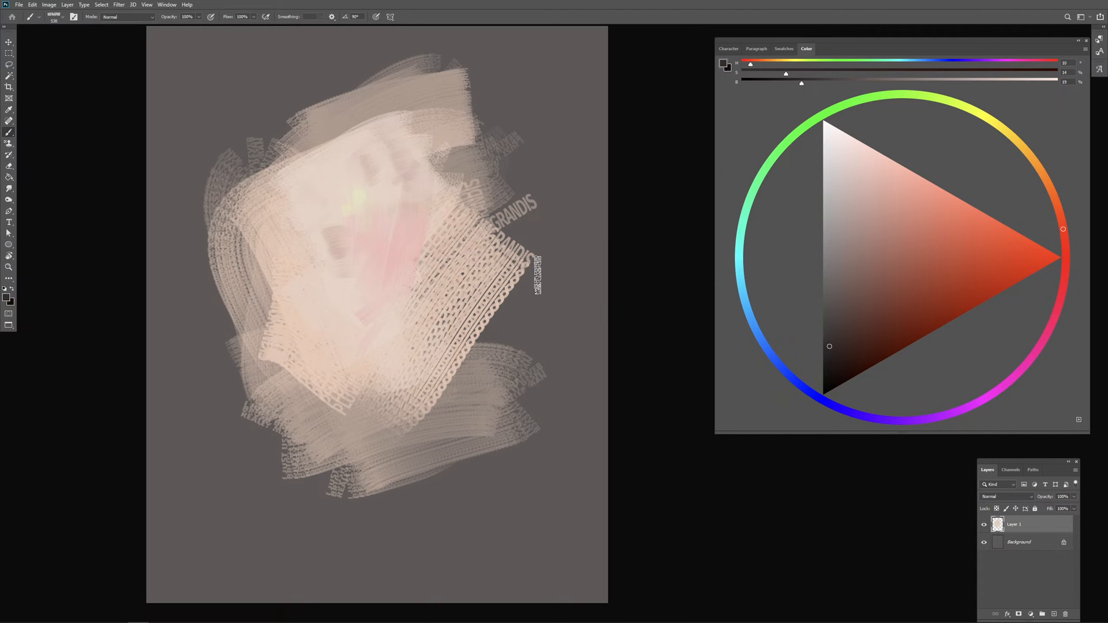
mouse_move(540, 193)
left_mouse_down()
mouse_move(540, 182)
mouse_move(518, 318)
left_mouse_up()
key("ctrl+z")
mouse_move(535, 175)
left_mouse_down()
mouse_move(510, 305)
mouse_move(524, 206)
mouse_move(562, 211)
left_mouse_up()
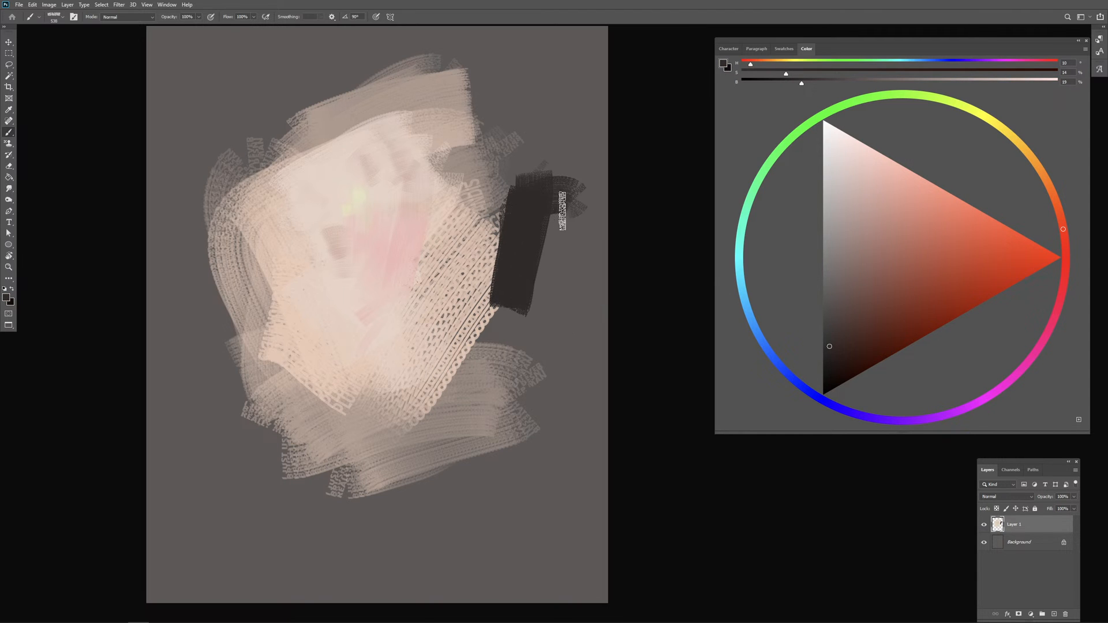
Step: Darken the colour to near-black with 2% brightness and cover the canvas's upper right side with vertical strokes
left_click(820, 358)
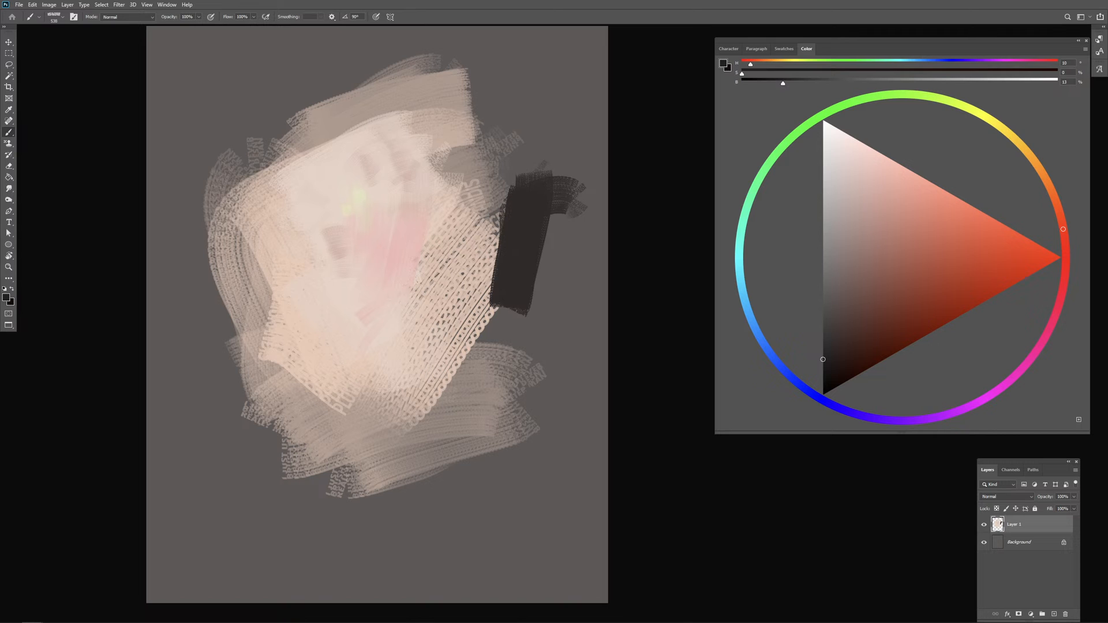
left_click_drag(819, 391, 822, 393)
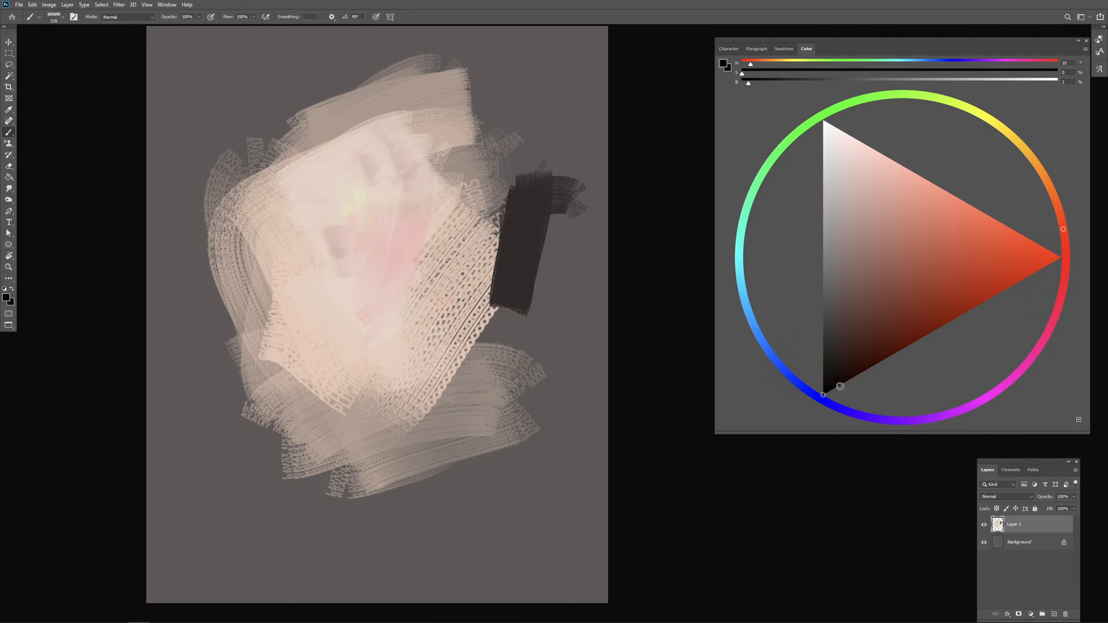
mouse_move(542, 200)
left_mouse_down()
mouse_move(560, 233)
mouse_move(538, 299)
mouse_move(611, 212)
left_mouse_up()
left_click_drag(530, 306, 516, 105)
mouse_move(517, 202)
left_mouse_down()
mouse_move(577, 55)
mouse_move(557, 213)
left_mouse_up()
Step: Surround the light patch with broad near-black strokes along the canvas edges using a larger brush
key("ctrl+minus")
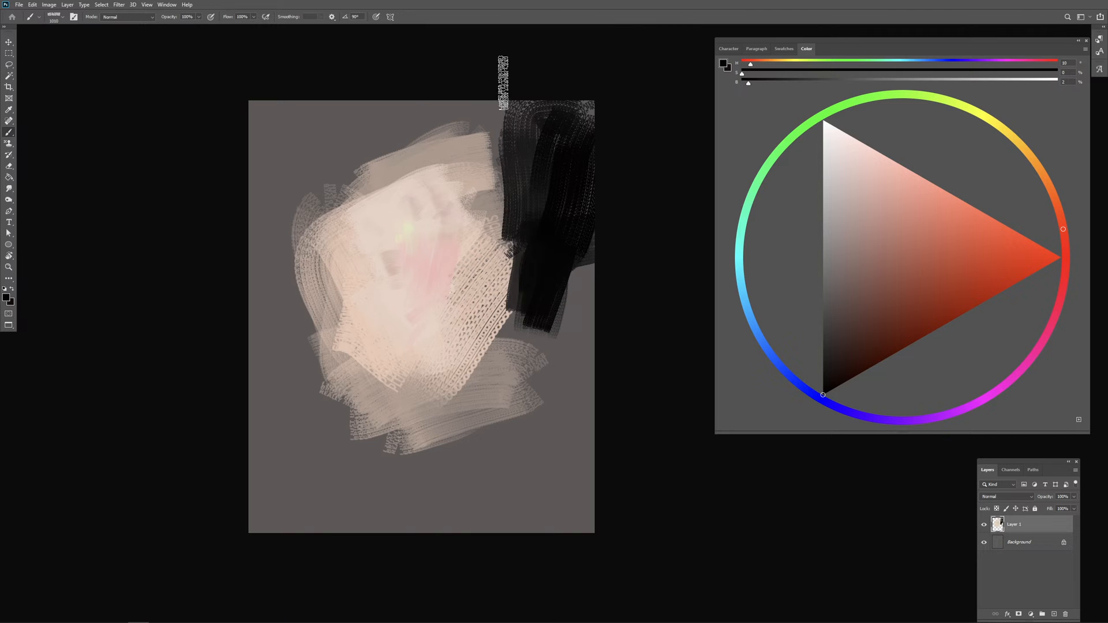
left_click_drag(504, 85, 514, 174)
left_click_drag(297, 149, 332, 147)
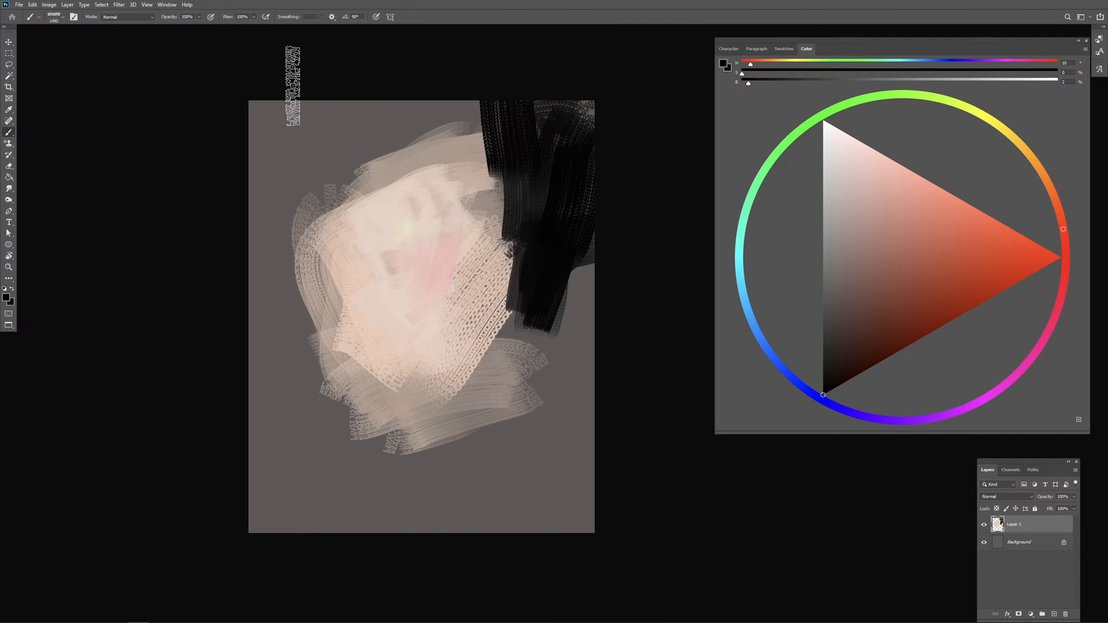
mouse_move(289, 78)
left_mouse_down()
mouse_move(258, 178)
mouse_move(300, 67)
mouse_move(282, 167)
mouse_move(317, 210)
mouse_move(363, 107)
mouse_move(275, 421)
mouse_move(381, 427)
left_mouse_up()
mouse_move(492, 431)
left_mouse_down()
mouse_move(517, 496)
mouse_move(417, 504)
mouse_move(265, 436)
mouse_move(274, 491)
mouse_move(451, 514)
mouse_move(579, 416)
mouse_move(410, 472)
mouse_move(505, 456)
left_mouse_up()
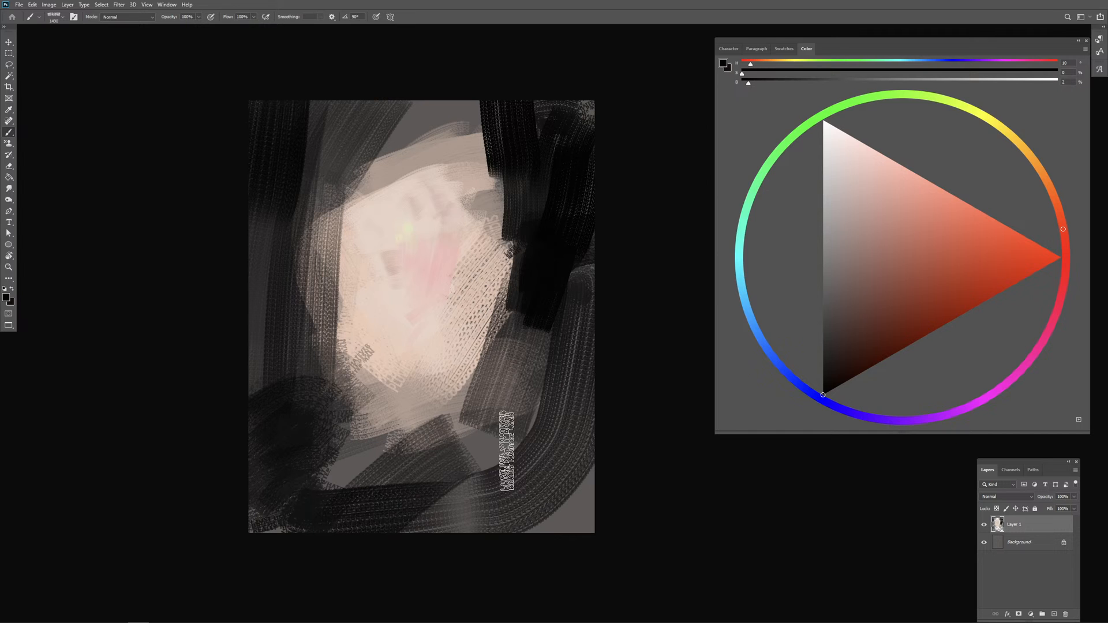
Step: Mix a dark reddish brown with hue 17, 77% saturation and 14% brightness, and glaze it over the dark area at the patch's lower right
left_click(557, 292, "alt")
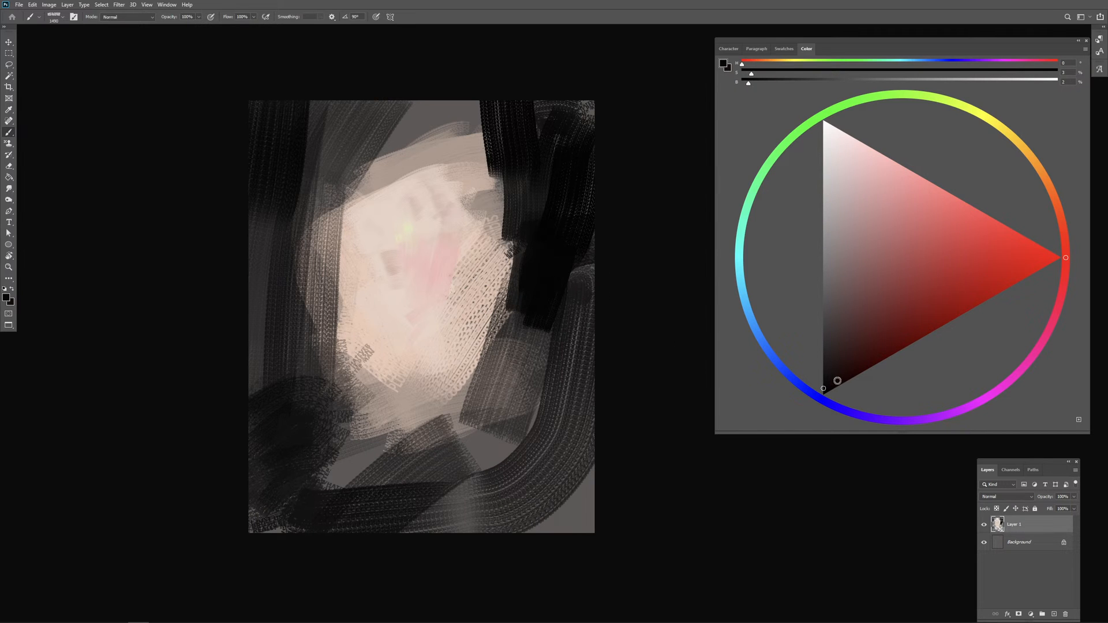
left_click(836, 382)
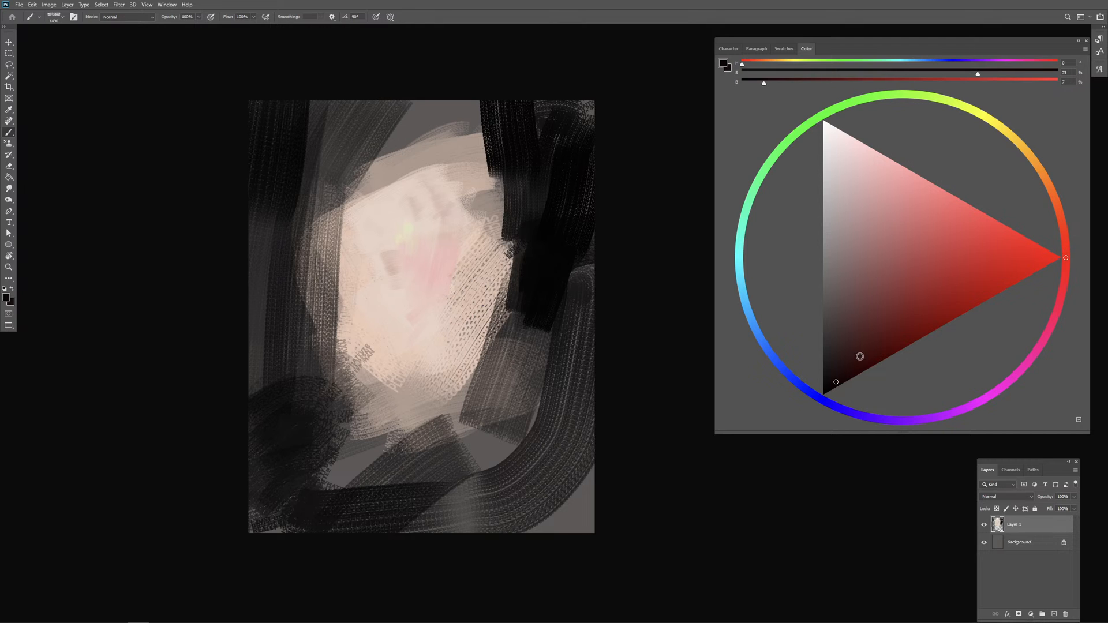
mouse_move(835, 383)
left_mouse_down()
mouse_move(1031, 274)
mouse_move(872, 367)
left_mouse_up()
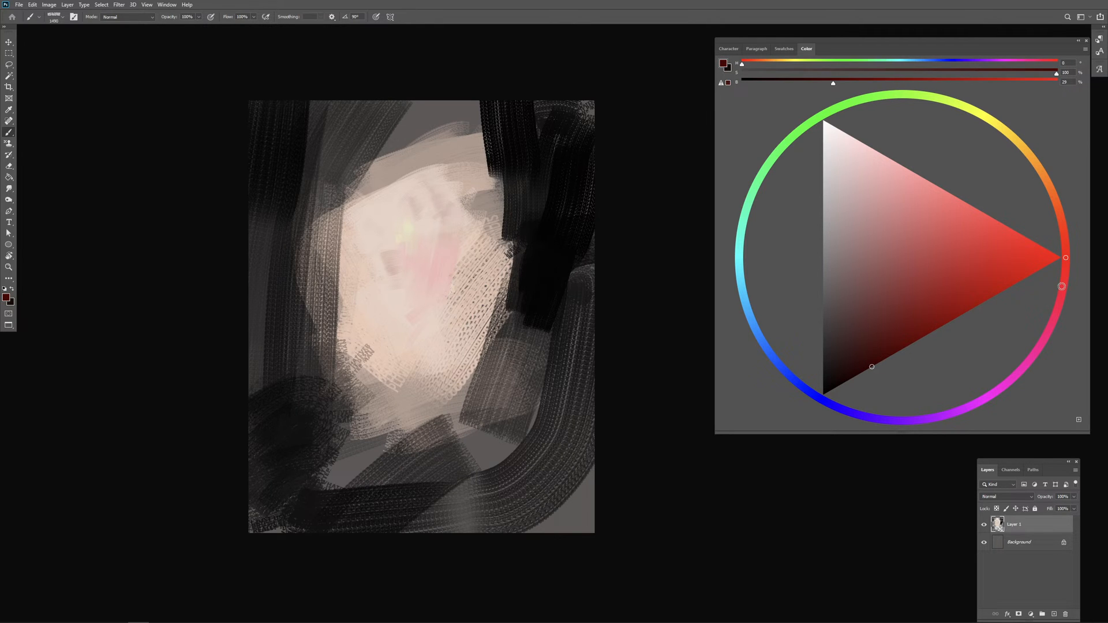
left_click(1059, 210)
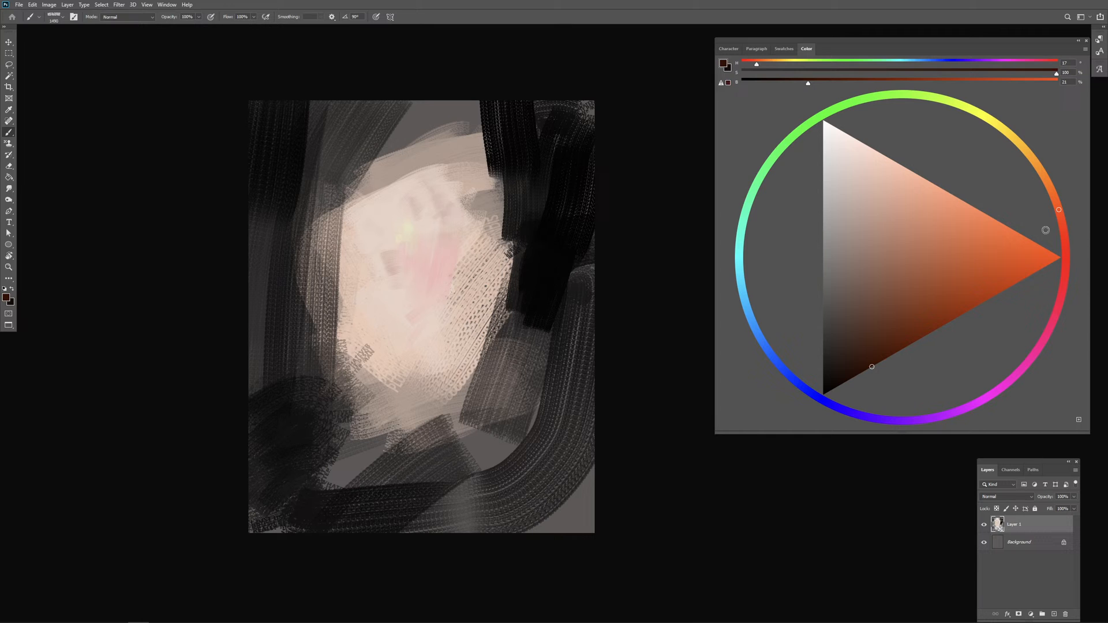
left_click(849, 371)
left_click_drag(500, 385, 537, 386)
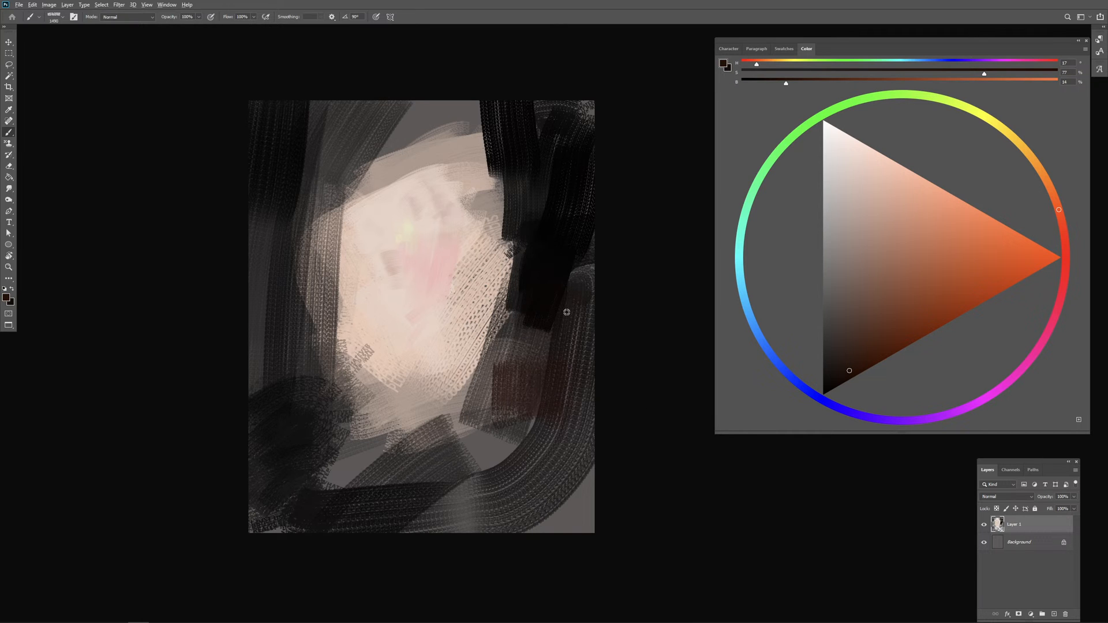
left_click_drag(568, 311, 552, 322)
Step: Sample near-black from the canvas and paint smaller strokes down the right edge beside the reddish area
left_click(563, 262, "alt")
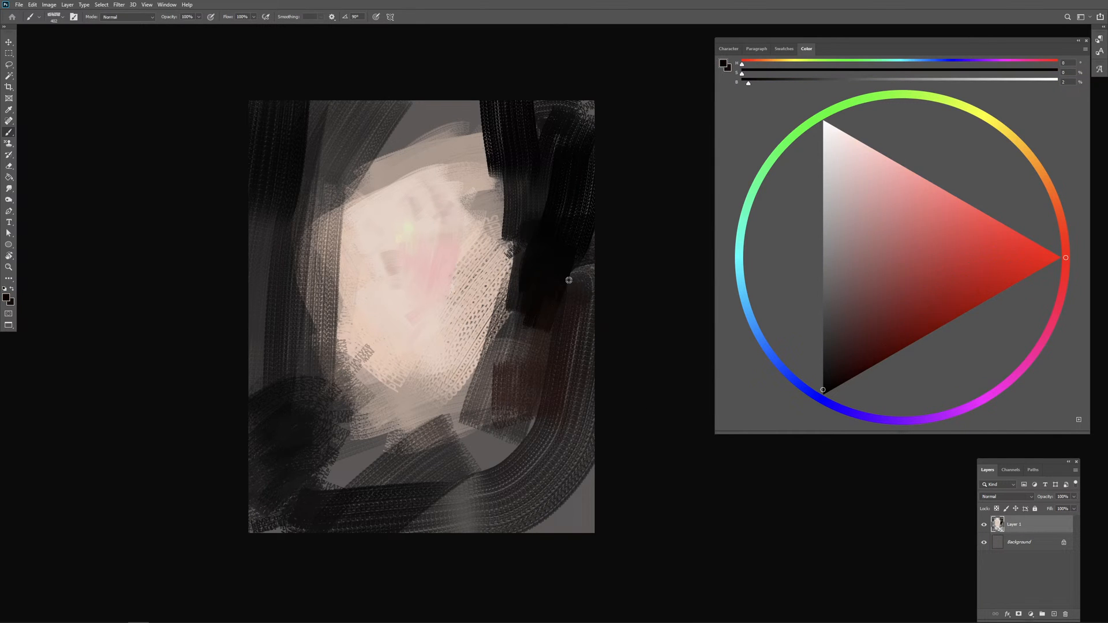
left_click_drag(572, 276, 572, 338)
left_click_drag(582, 266, 571, 378)
left_click_drag(590, 309, 562, 428)
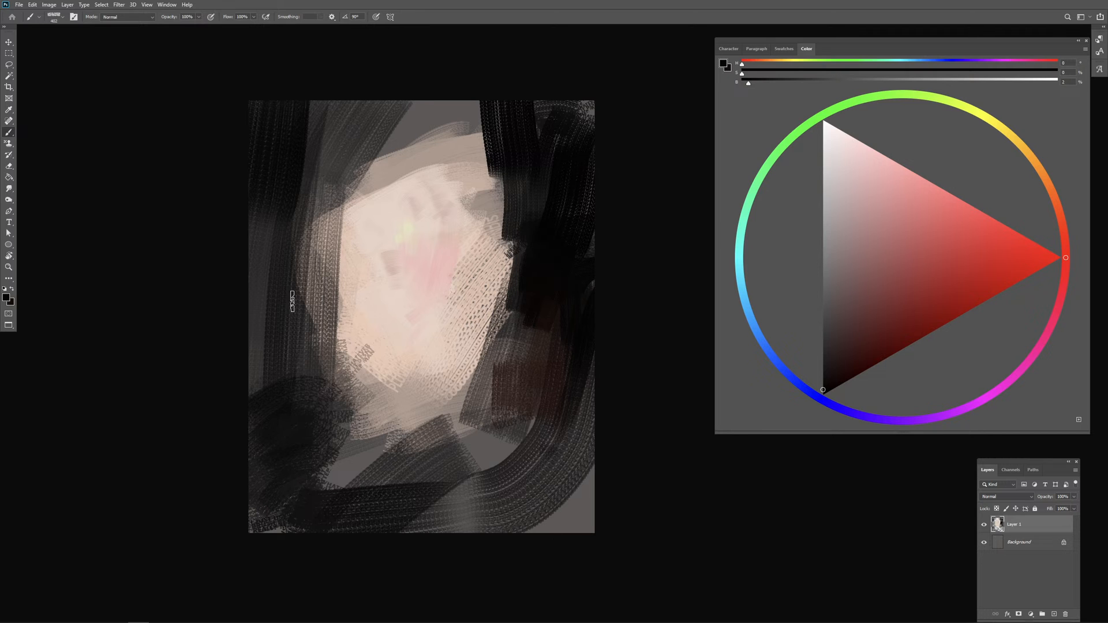
Step: Deepen the dark area on the canvas's left and upper left with vertical near-black strokes
mouse_move(292, 302)
left_mouse_down()
mouse_move(300, 281)
mouse_move(281, 349)
left_mouse_up()
left_click_drag(255, 298, 264, 397)
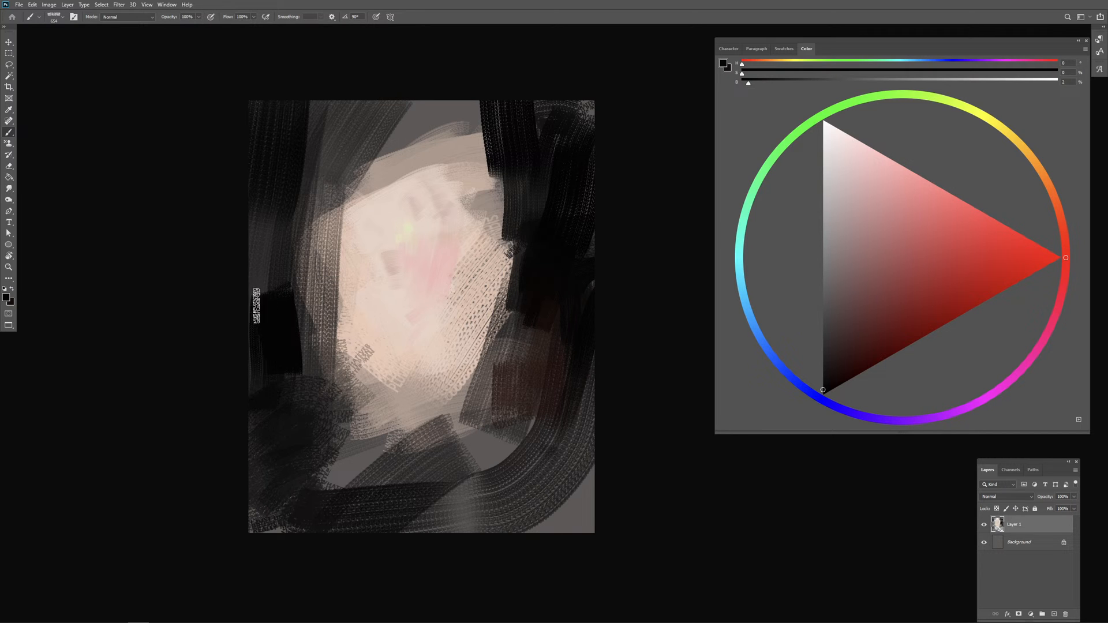
left_click_drag(266, 115, 265, 265)
mouse_move(312, 105)
left_mouse_down()
mouse_move(286, 196)
mouse_move(306, 226)
left_mouse_up()
left_click_drag(304, 201, 331, 202)
left_click_drag(345, 110, 338, 195)
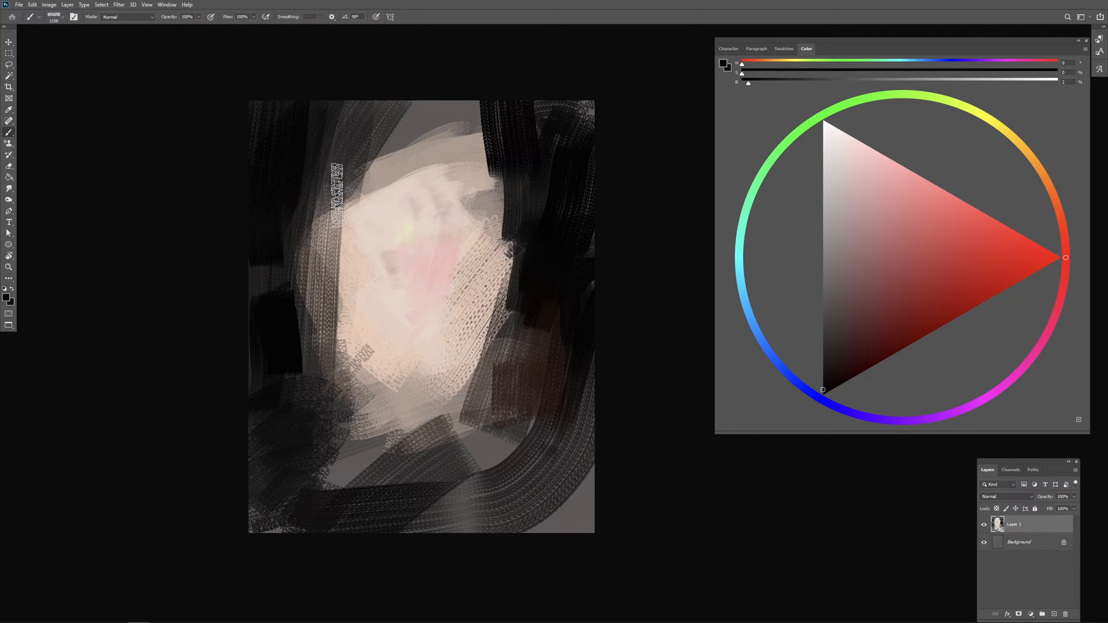
Step: Pull broad diagonal near-black strokes across the light patch's upper-left edge
left_click_drag(394, 94, 370, 168)
left_click_drag(396, 130, 323, 251)
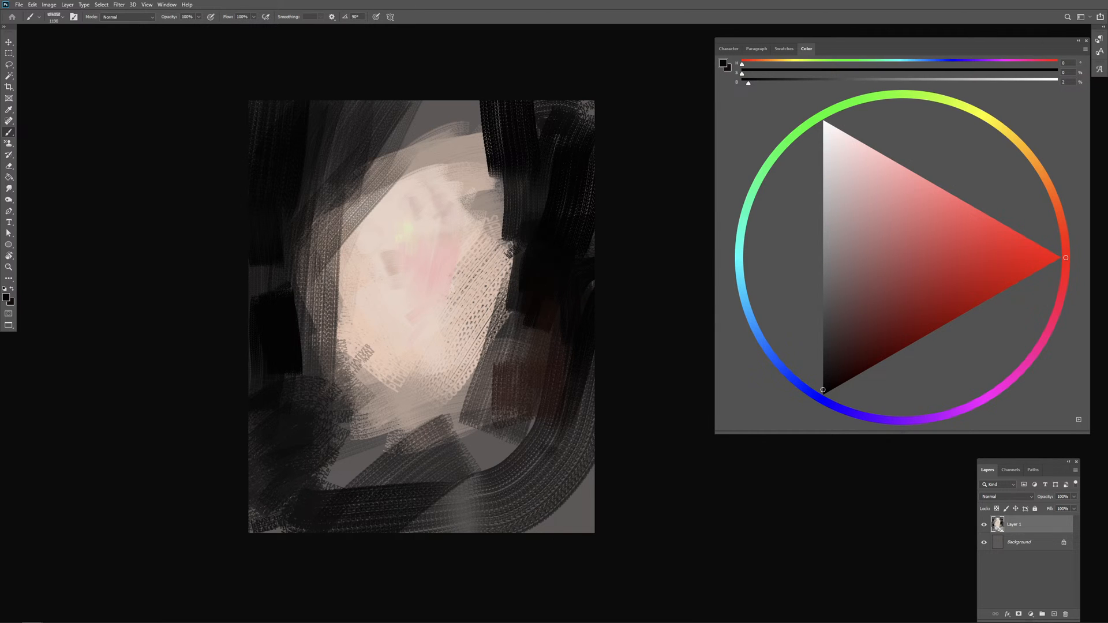
Step: Mix a neutral grey at 38% brightness and paint loose, smaller strokes across the lower middle of the light patch
mouse_move(471, 305)
left_mouse_down()
mouse_move(439, 310)
mouse_move(433, 339)
left_mouse_up()
left_click(315, 378, "alt")
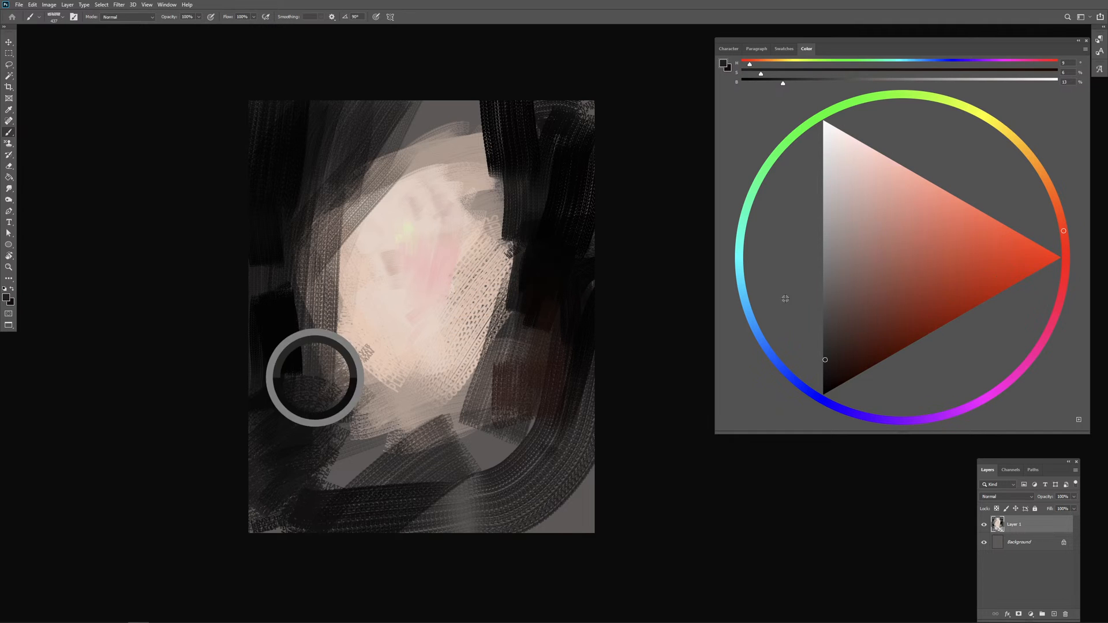
left_click(823, 290)
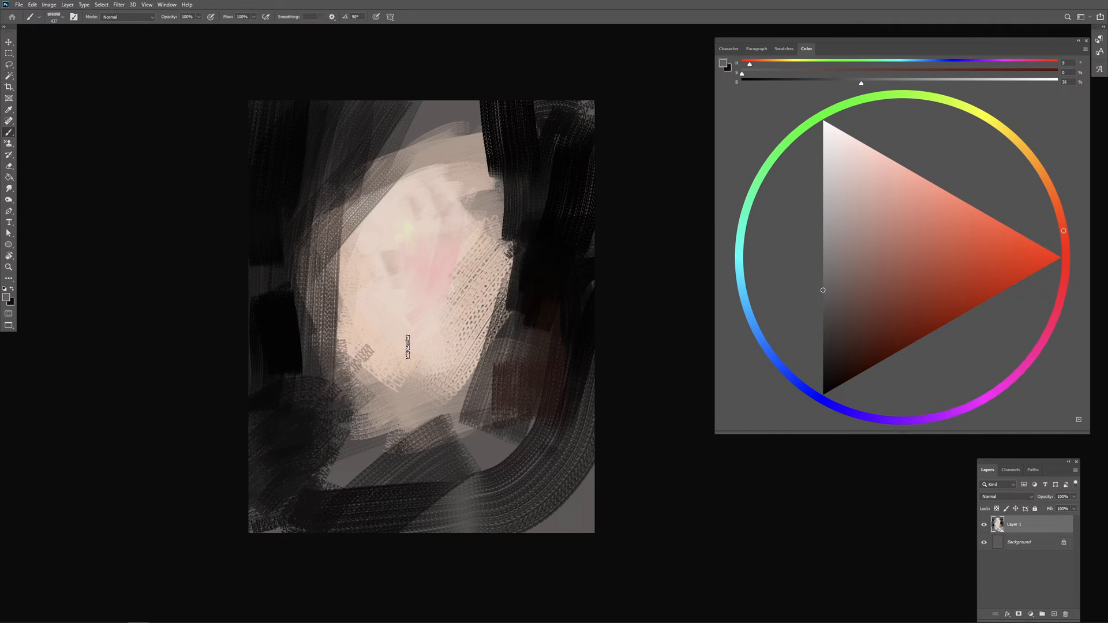
left_click_drag(433, 345, 427, 354)
mouse_move(397, 319)
left_mouse_down()
mouse_move(418, 309)
mouse_move(386, 325)
mouse_move(420, 339)
mouse_move(378, 374)
mouse_move(454, 302)
mouse_move(410, 321)
mouse_move(404, 347)
mouse_move(430, 322)
left_mouse_up()
mouse_move(398, 347)
left_mouse_down()
mouse_move(370, 380)
mouse_move(416, 368)
left_mouse_up()
left_click_drag(436, 318, 424, 338)
Step: Sample the patch's pink and place a small dab just beneath the dark grey stroke
left_click(419, 268, "alt")
left_click_drag(418, 267, 428, 271)
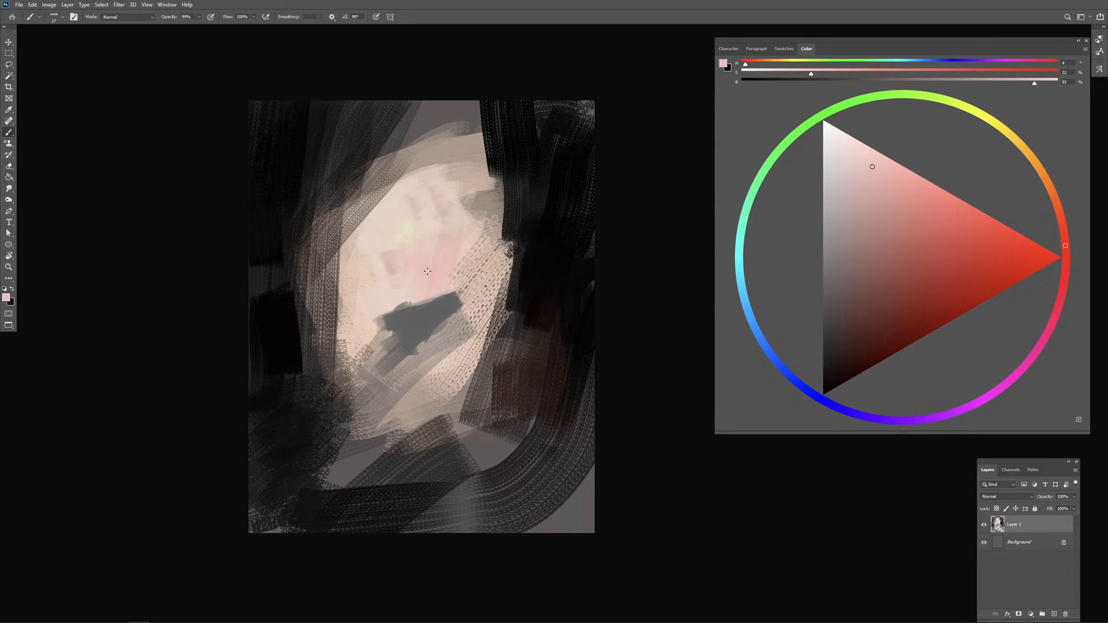
mouse_move(438, 327)
left_mouse_down()
mouse_move(423, 335)
mouse_move(426, 349)
left_mouse_up()
Step: Sample pale cream tones from the light patch and dab them in a row beside the small pink mark
left_click_drag(418, 270, 371, 245)
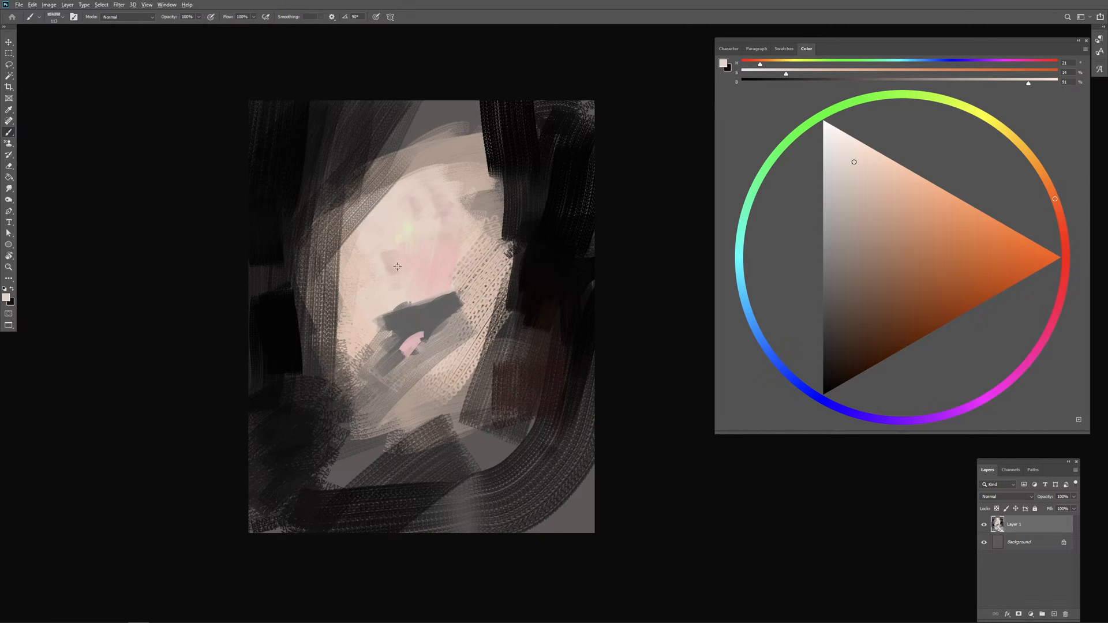
left_click(390, 234, "alt")
left_click_drag(416, 357, 433, 339)
mouse_move(434, 339)
left_mouse_down()
mouse_move(427, 349)
mouse_move(441, 355)
mouse_move(450, 342)
left_mouse_up()
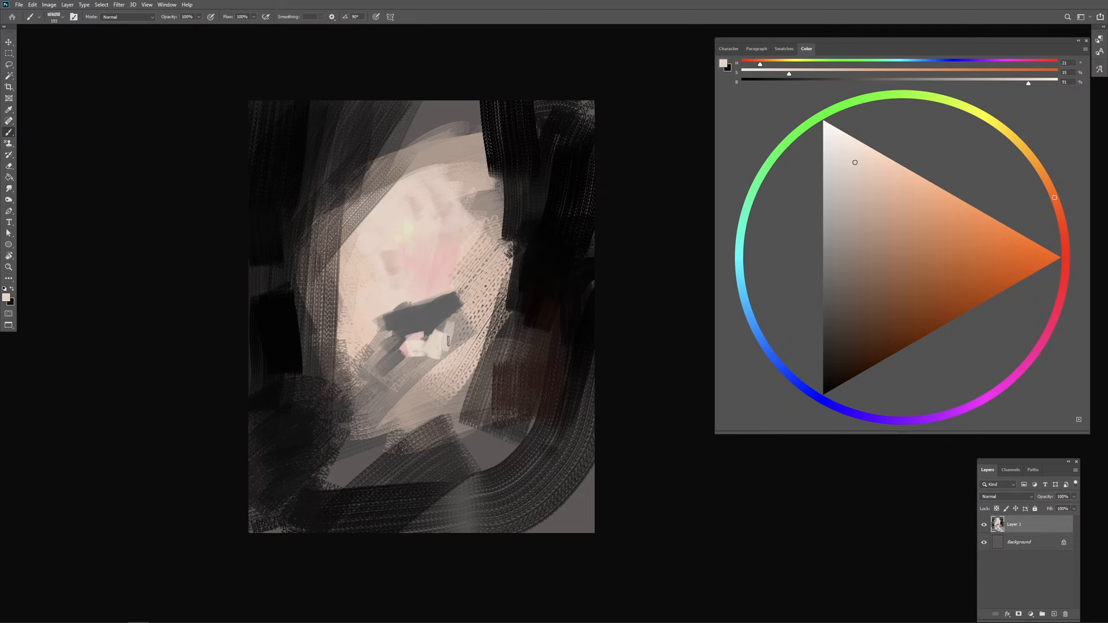
mouse_move(448, 341)
left_mouse_down()
mouse_move(467, 355)
mouse_move(481, 349)
mouse_move(463, 334)
left_mouse_up()
left_click(433, 341, "alt")
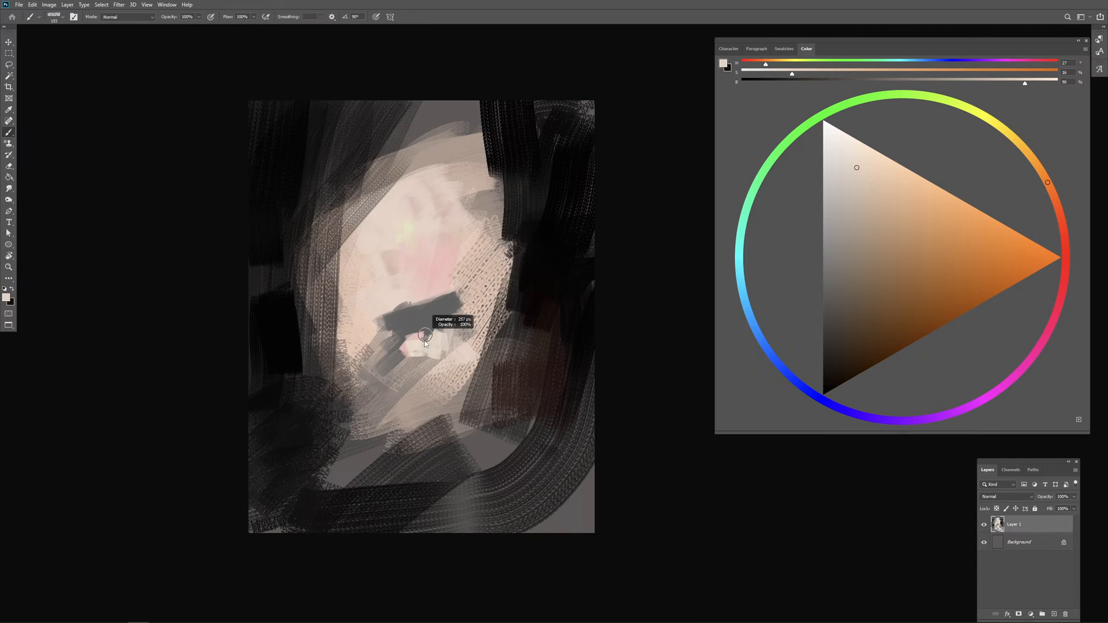
Step: Mix a near-black with hue 27 and paint a short slanted mark to the left of the pink and cream dabs
left_click_drag(426, 337, 418, 336)
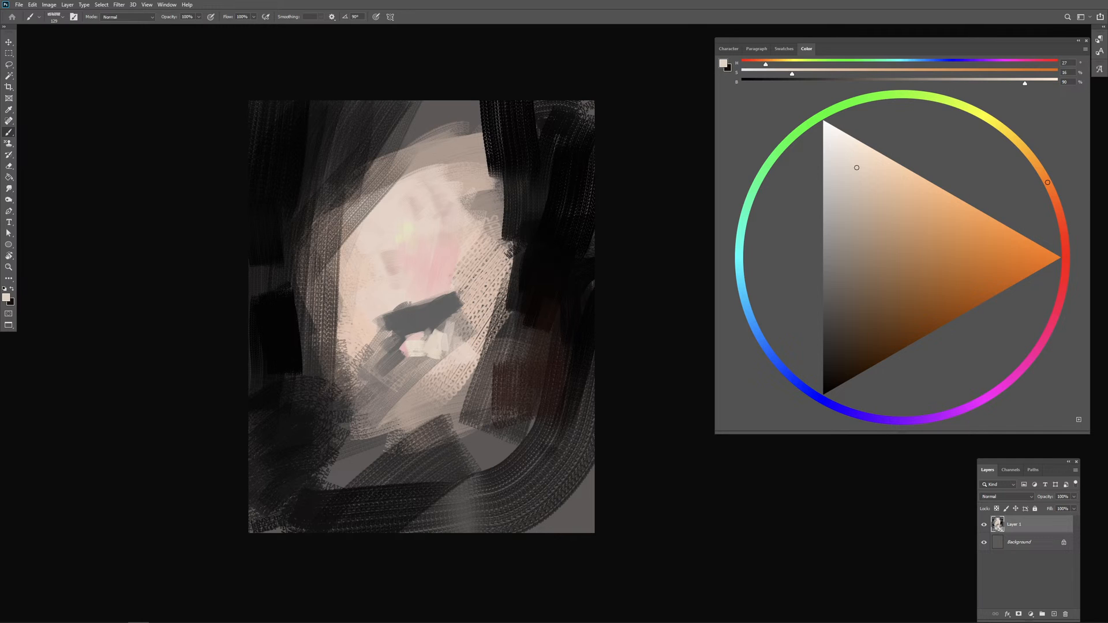
left_click(824, 375)
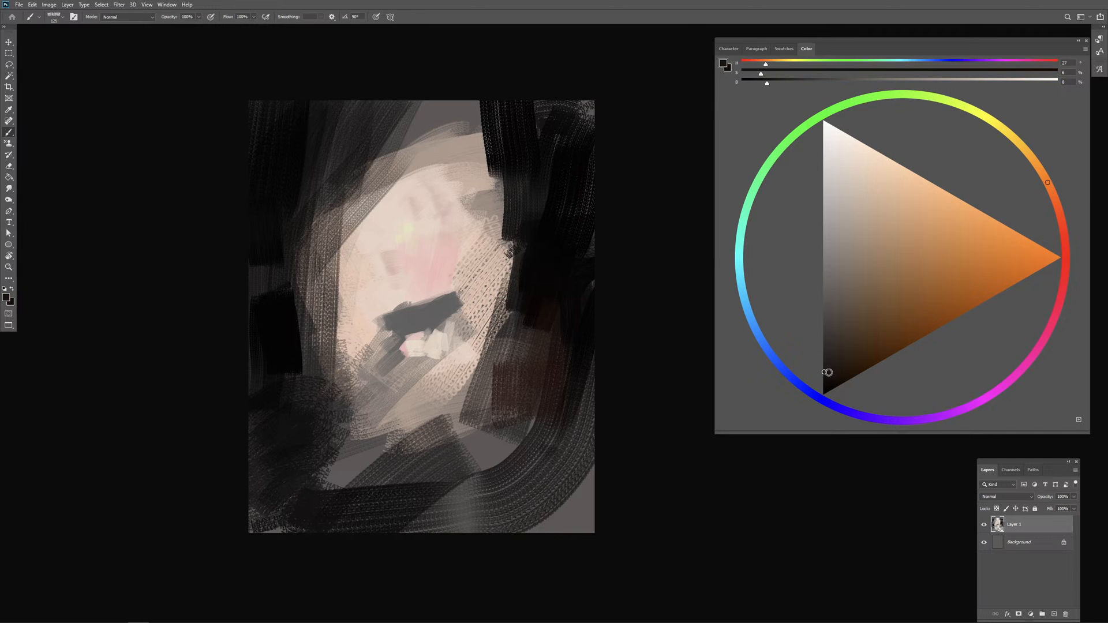
left_click_drag(395, 332, 393, 362)
left_click(431, 315, "alt")
Step: Mix an off-white with 9% saturation, extend the cream dabs to the right, and touch sampled mid-grey above them
left_click(403, 218, "alt")
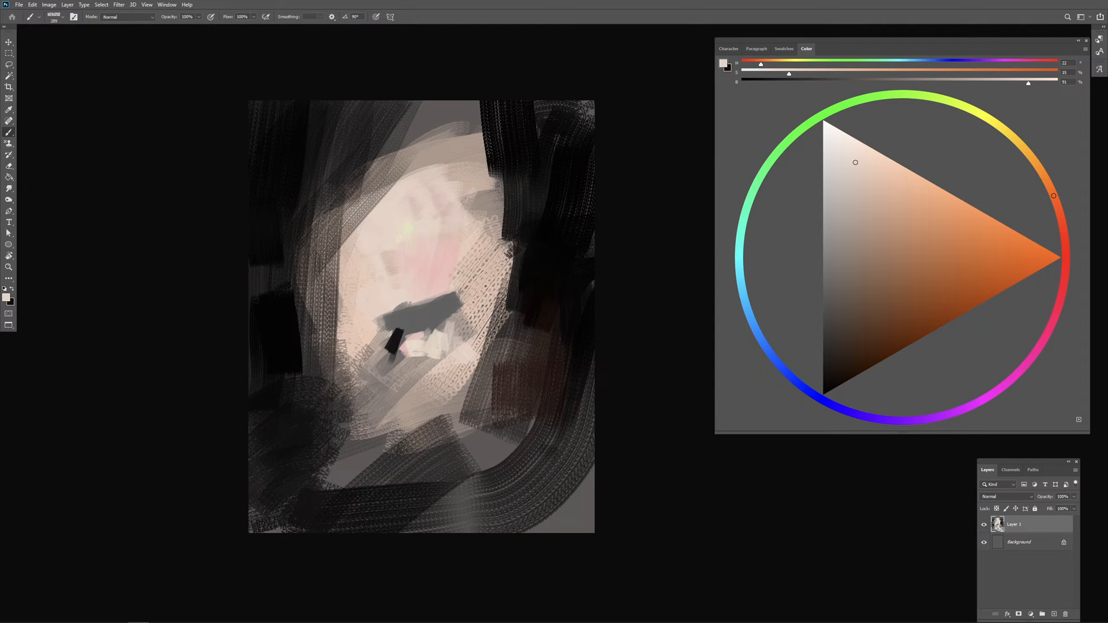
left_click(434, 335, "alt")
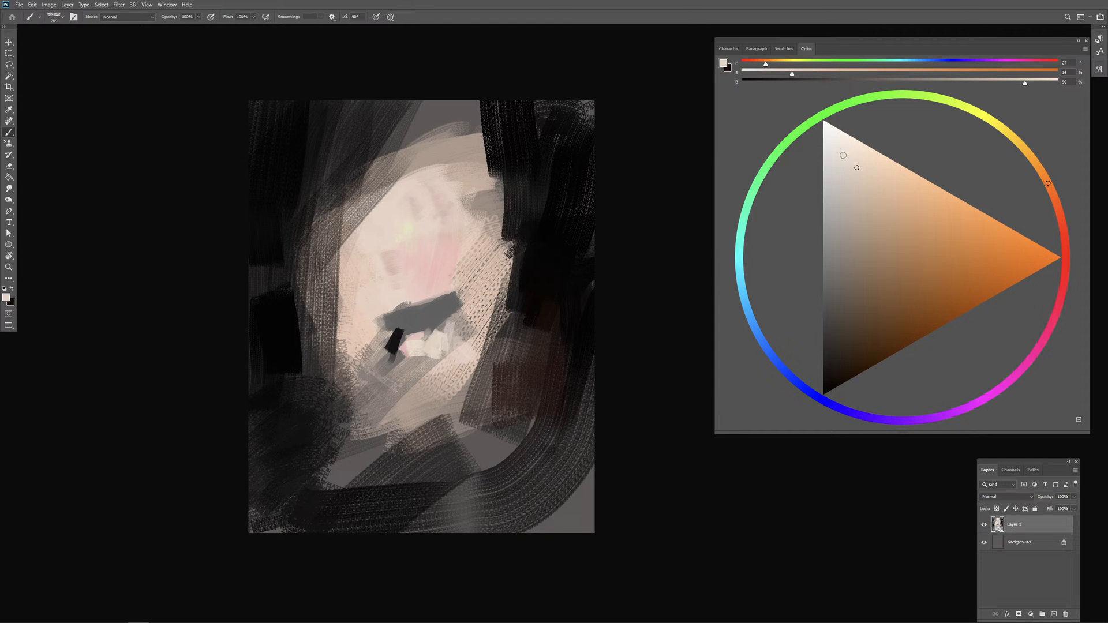
left_click(843, 156)
left_click_drag(461, 340, 454, 342)
mouse_move(463, 348)
left_mouse_down()
mouse_move(456, 341)
mouse_move(485, 344)
mouse_move(453, 335)
mouse_move(472, 324)
mouse_move(456, 324)
mouse_move(450, 308)
mouse_move(467, 318)
mouse_move(432, 313)
mouse_move(432, 326)
mouse_move(440, 317)
left_mouse_up()
left_click(440, 311, "alt")
left_click(471, 341, "alt")
key("ctrl+z")
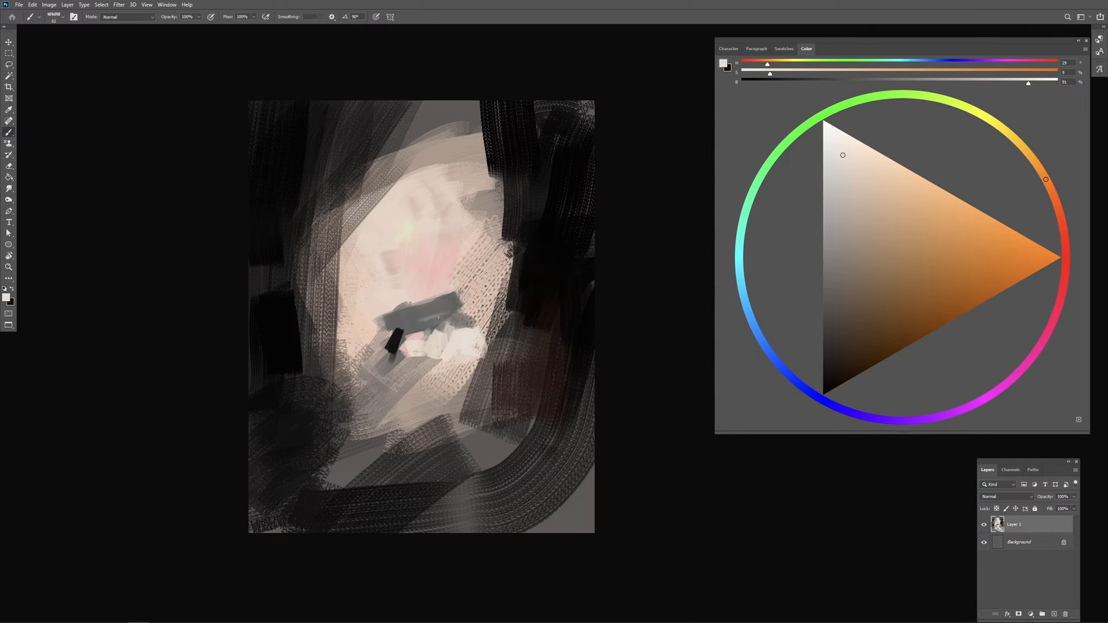
left_click(427, 328, "alt")
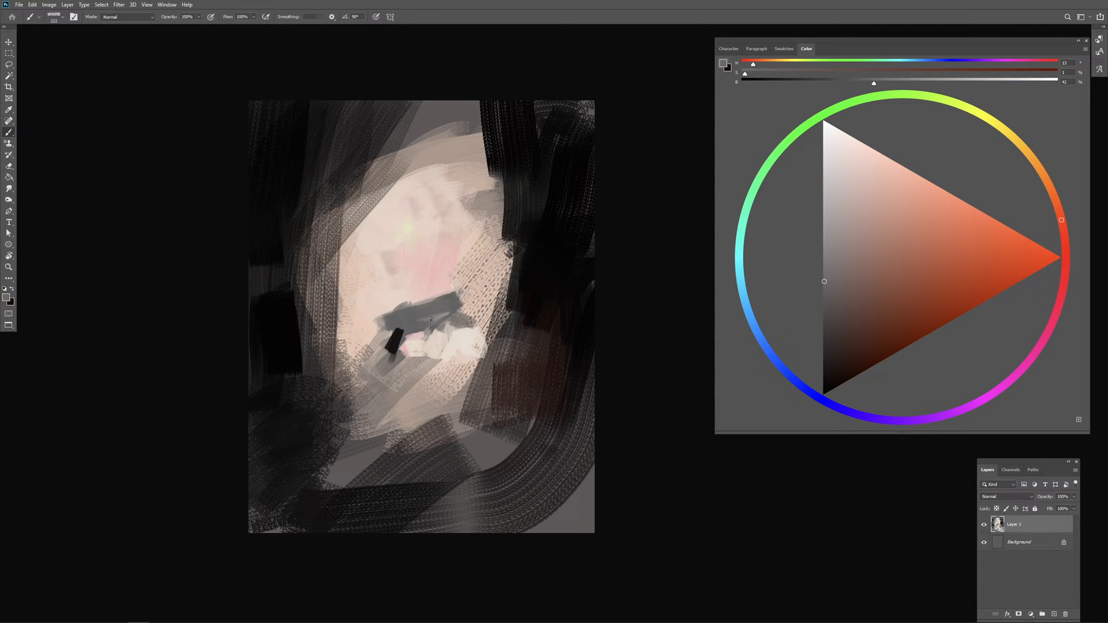
left_click_drag(439, 323, 435, 324)
Step: Sample near-black from the dark surround and brush it along the canvas's upper edge above the patch
left_click(545, 194, "alt")
left_click_drag(538, 116, 553, 118)
left_click_drag(491, 121, 395, 118)
mouse_move(456, 99)
left_mouse_down()
mouse_move(376, 126)
mouse_move(411, 100)
left_mouse_up()
right_click(411, 136, "alt")
right_click(433, 153, "alt")
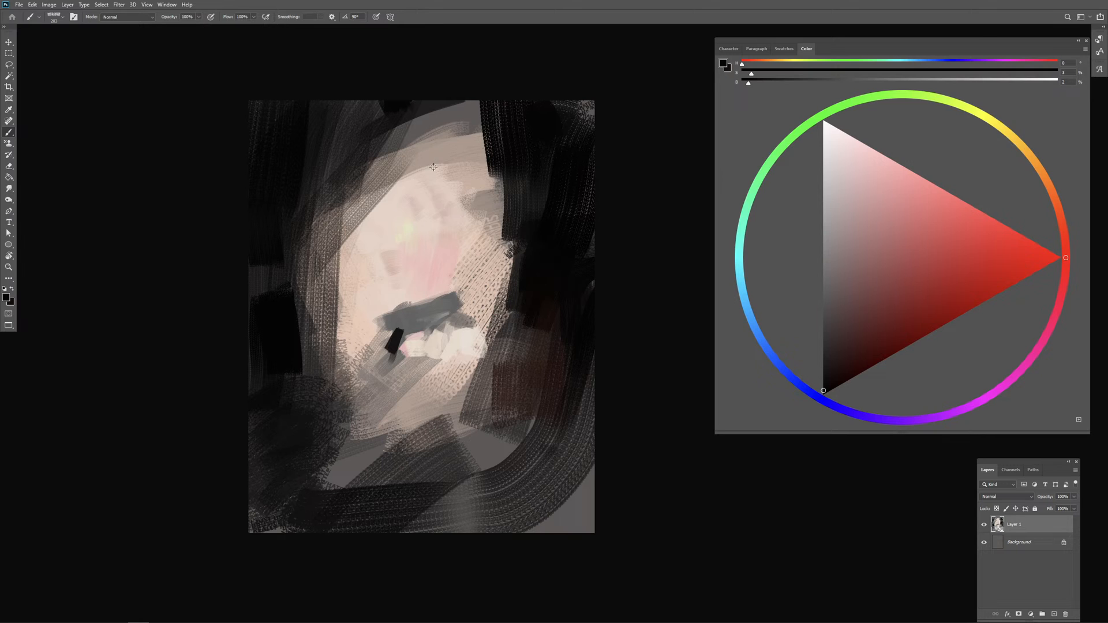
Step: Mix a neutral light grey at 84% brightness and place short dabs along the patch's upper-right edge
left_click(437, 168, "alt")
left_click_drag(830, 174, 818, 162)
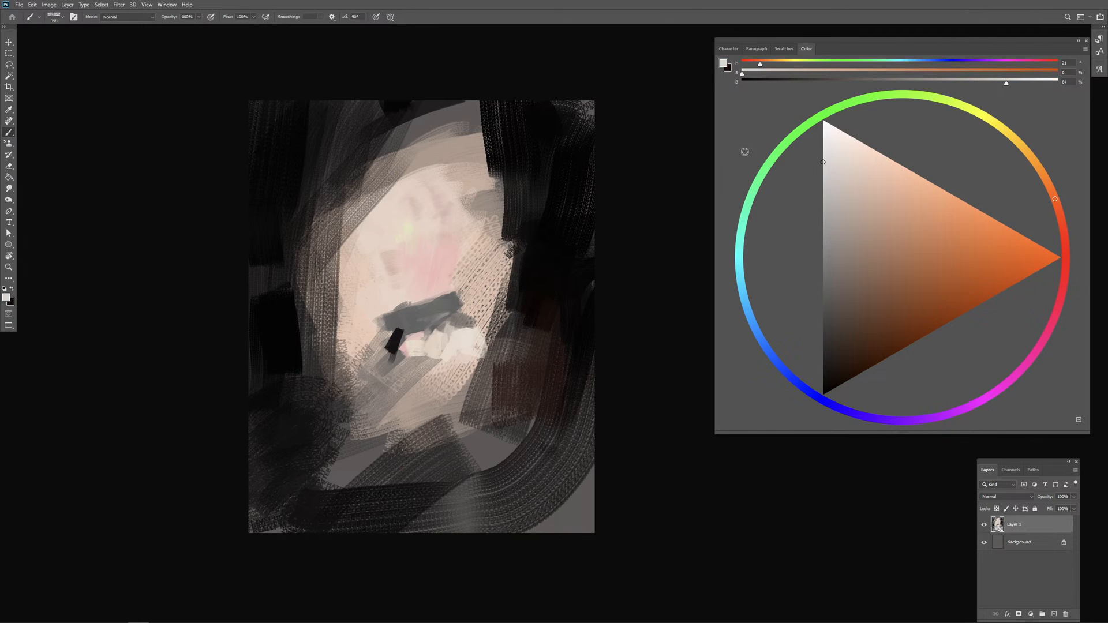
right_click(460, 136, "alt")
left_click_drag(441, 127, 441, 145)
mouse_move(466, 109)
left_mouse_down()
mouse_move(462, 144)
mouse_move(492, 179)
left_mouse_up()
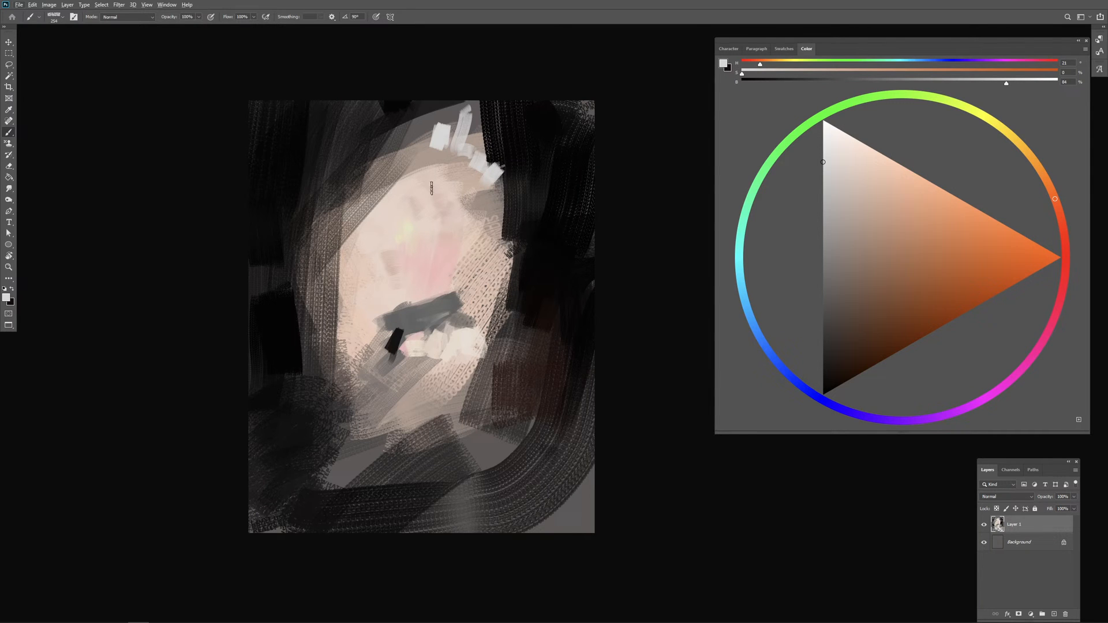
Step: Mix a pale blue with 17% saturation and 87% brightness and block it into the patch's upper area
left_click(420, 210, "alt")
left_click(749, 317)
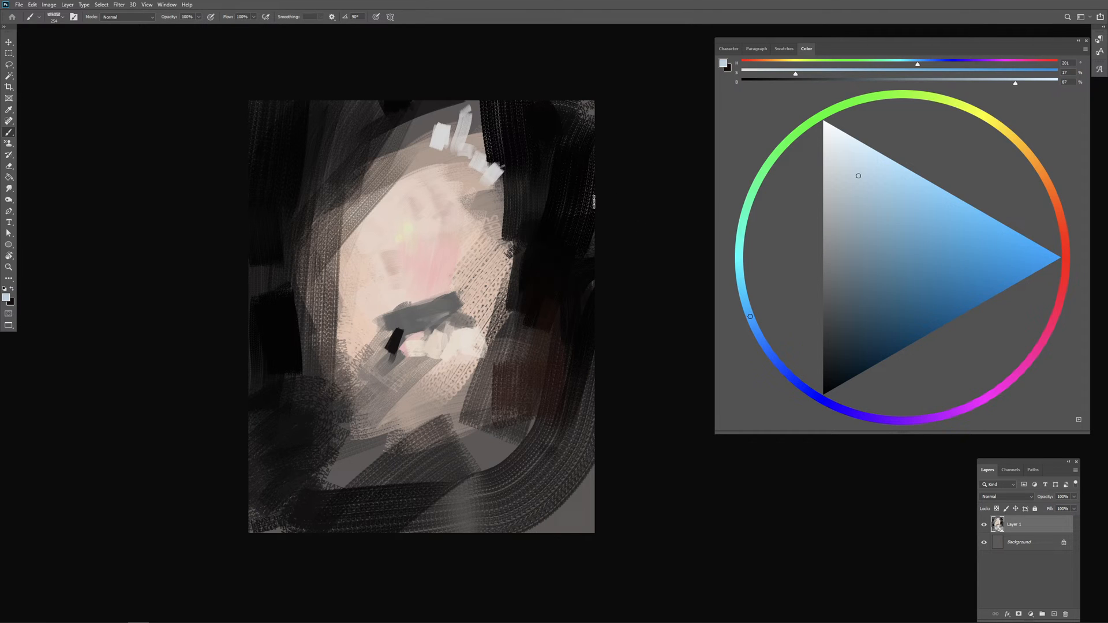
left_click_drag(412, 174, 418, 175)
mouse_move(413, 193)
left_mouse_down()
mouse_move(384, 213)
mouse_move(420, 165)
mouse_move(399, 222)
mouse_move(408, 172)
mouse_move(409, 228)
mouse_move(397, 232)
mouse_move(413, 233)
mouse_move(385, 226)
mouse_move(398, 215)
mouse_move(422, 232)
left_mouse_up()
key("ctrl+z")
Step: Mix a mid blue with 24% saturation and 59% brightness; paint it below the pale blue and on the patch's right side
left_click(844, 179)
left_click(854, 232)
left_click(856, 253)
mouse_move(414, 230)
left_mouse_down()
mouse_move(459, 199)
mouse_move(462, 252)
mouse_move(483, 249)
mouse_move(469, 258)
mouse_move(471, 284)
left_mouse_up()
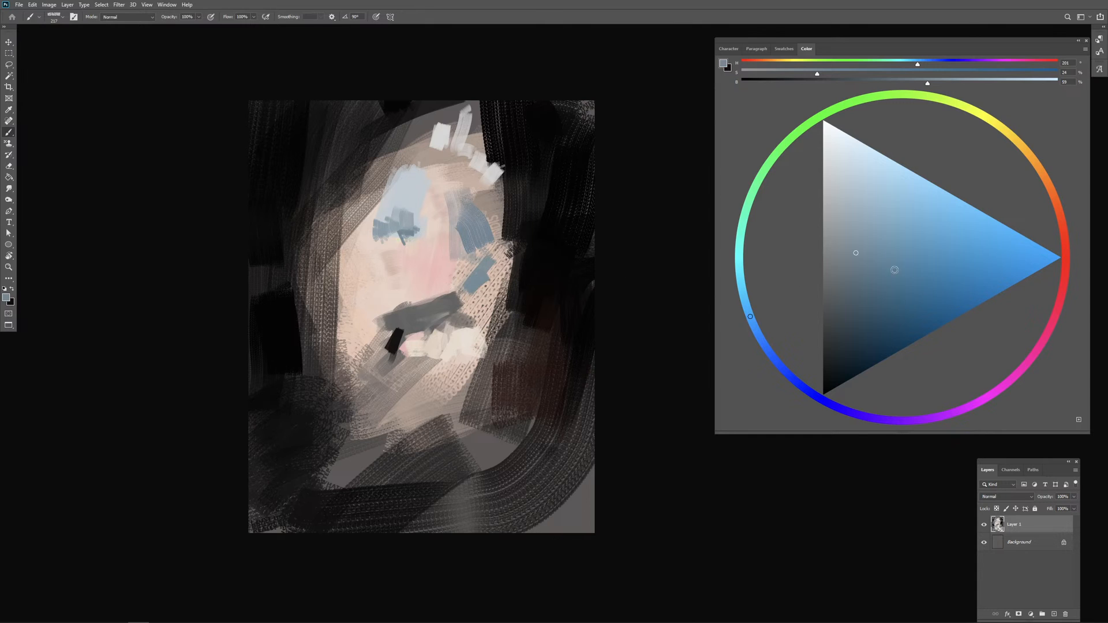
Step: Replace the last mid-blue stroke with a dark blue of 30% saturation and 30% brightness, extending it toward the grey band
key("ctrl+z")
left_click_drag(869, 296, 845, 325)
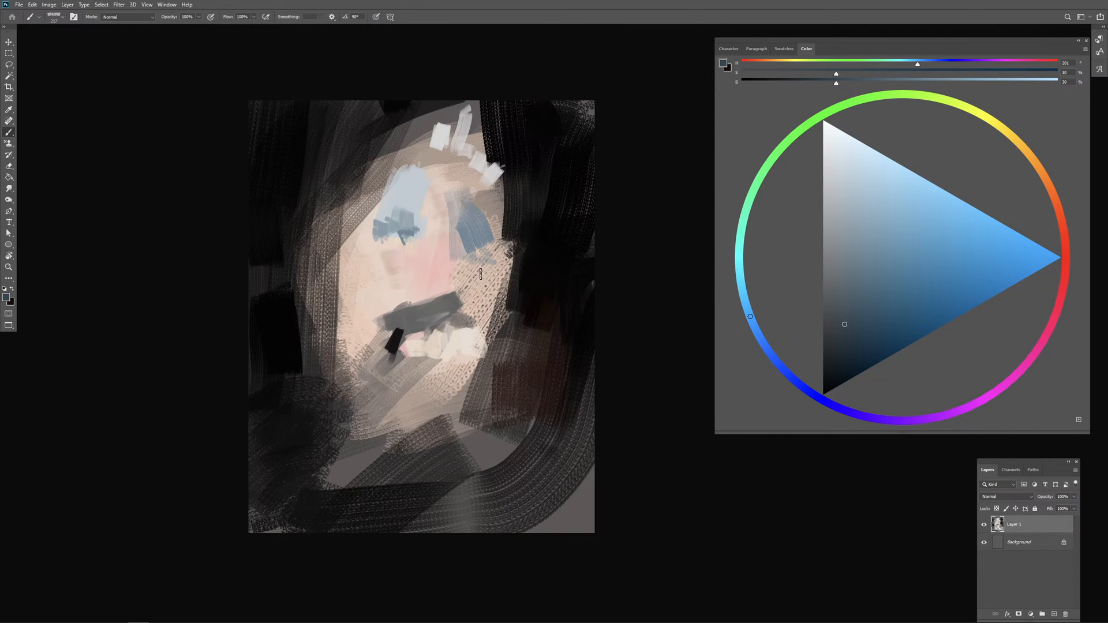
mouse_move(467, 285)
left_mouse_down()
mouse_move(487, 266)
mouse_move(473, 299)
left_mouse_up()
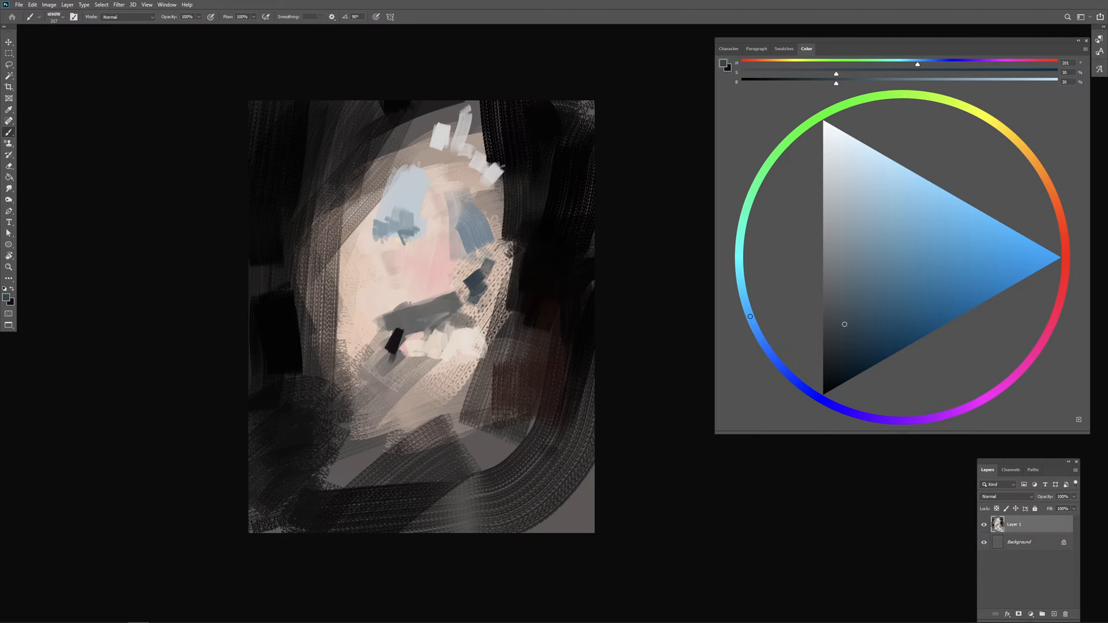
left_click_drag(467, 279, 446, 293)
Step: Sample greys and a pale tone from the canvas and soften the grey band and the small black mark beneath it
left_click(440, 307, "alt")
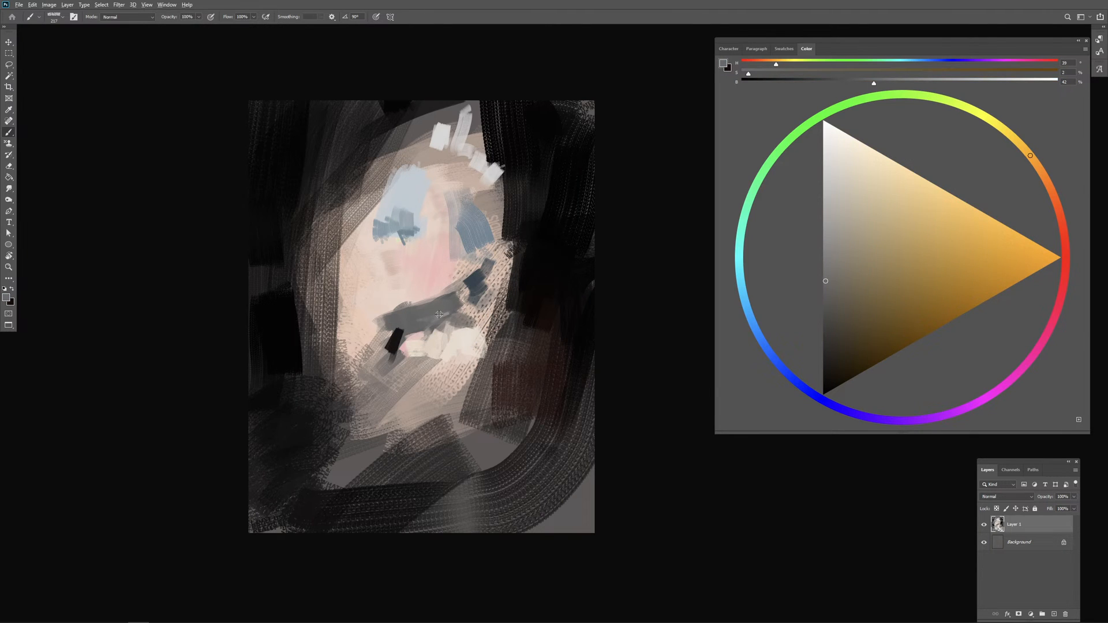
left_click(445, 310, "alt")
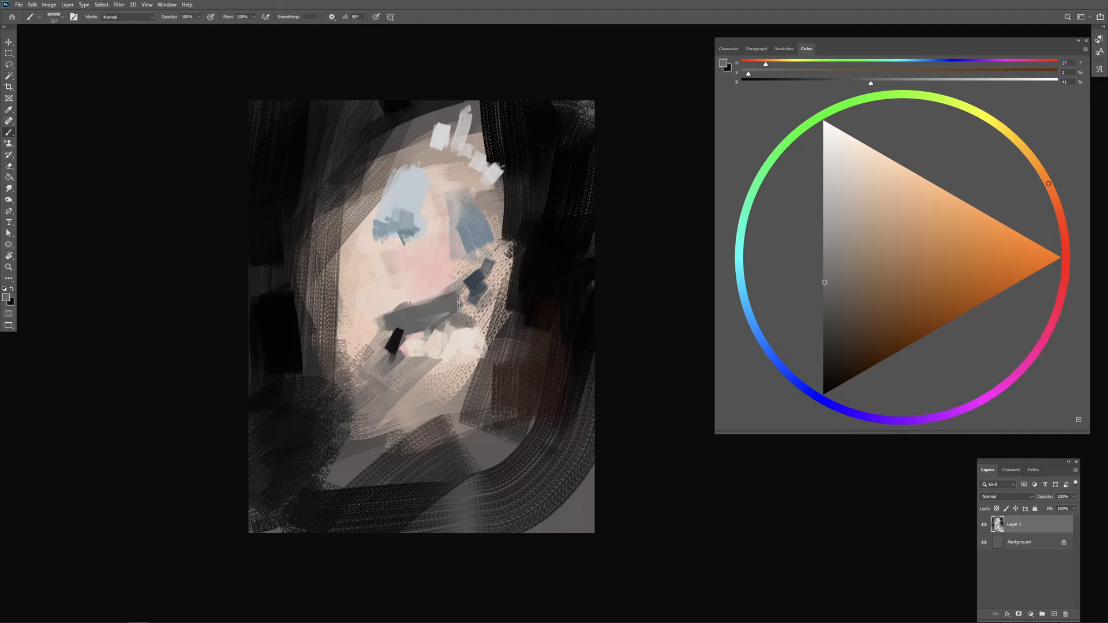
left_click_drag(456, 300, 462, 305)
right_click(456, 304, "alt")
left_click(449, 334, "alt")
mouse_move(396, 311)
left_mouse_down()
mouse_move(401, 330)
mouse_move(409, 321)
left_mouse_up()
right_click(430, 323, "alt")
right_click(430, 322, "alt")
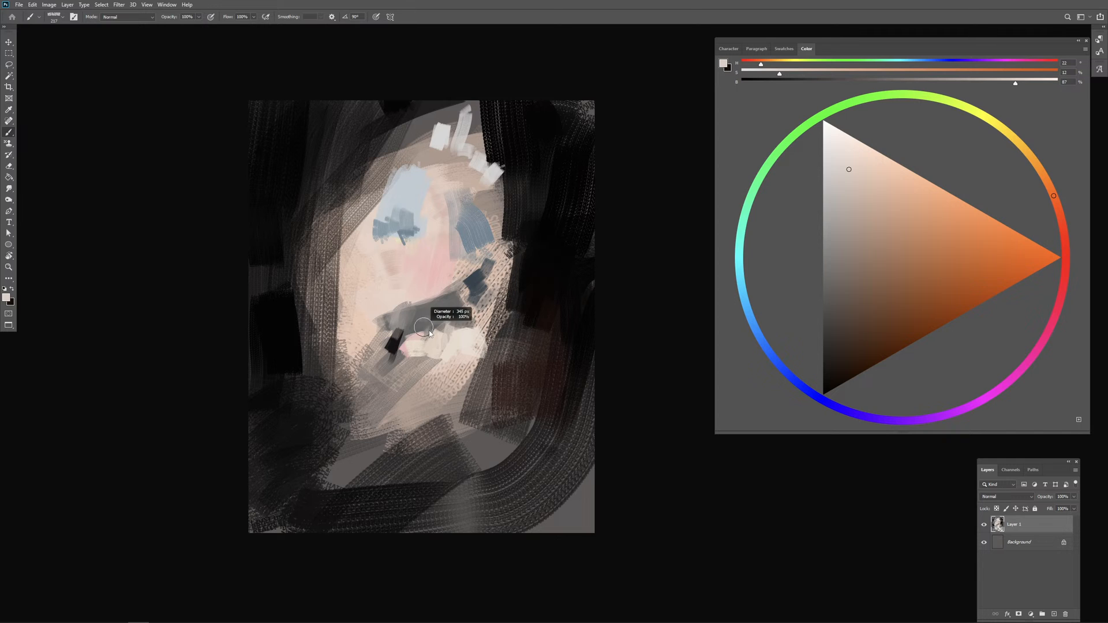
Step: Sample light blue from the upper patch and paint a thin curved stroke down its left side
left_click(409, 207, "alt")
right_click(385, 208, "alt")
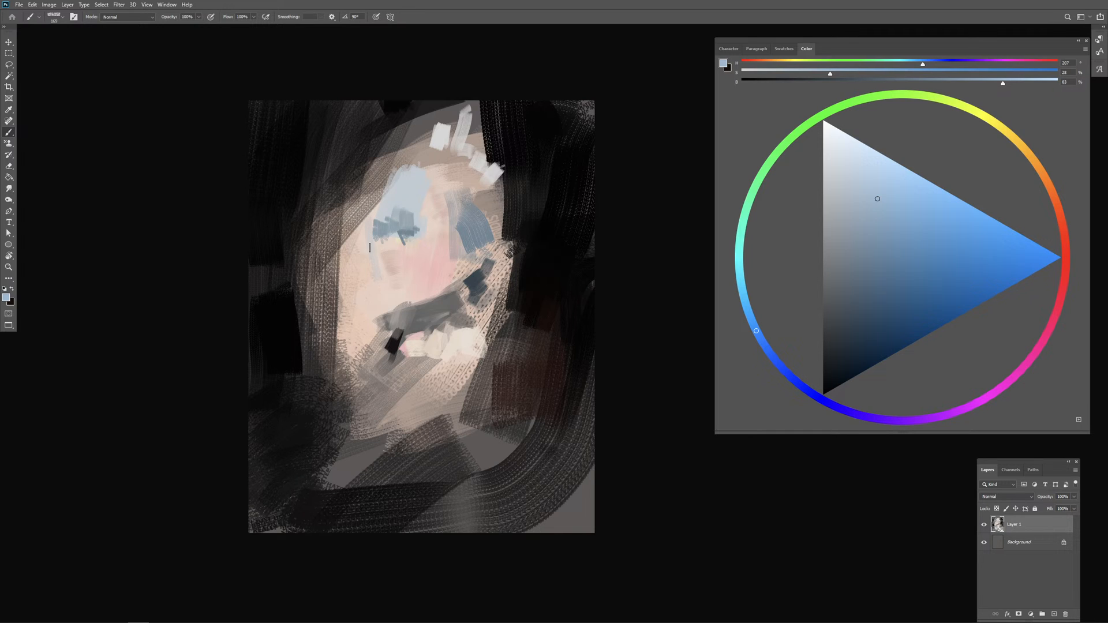
right_click(427, 265, "alt")
right_click(397, 255, "alt")
Step: Sample the dark blue and brush loose strokes over the patch's upper right, around the mid-blue area
left_click(479, 280, "alt")
mouse_move(449, 171)
left_mouse_down()
mouse_move(461, 204)
mouse_move(470, 207)
mouse_move(451, 165)
mouse_move(475, 208)
mouse_move(476, 193)
left_mouse_up()
left_click(476, 281, "alt")
mouse_move(450, 152)
left_mouse_down()
mouse_move(478, 202)
mouse_move(482, 193)
left_mouse_up()
mouse_move(483, 193)
left_mouse_down()
mouse_move(498, 266)
mouse_move(486, 239)
left_mouse_up()
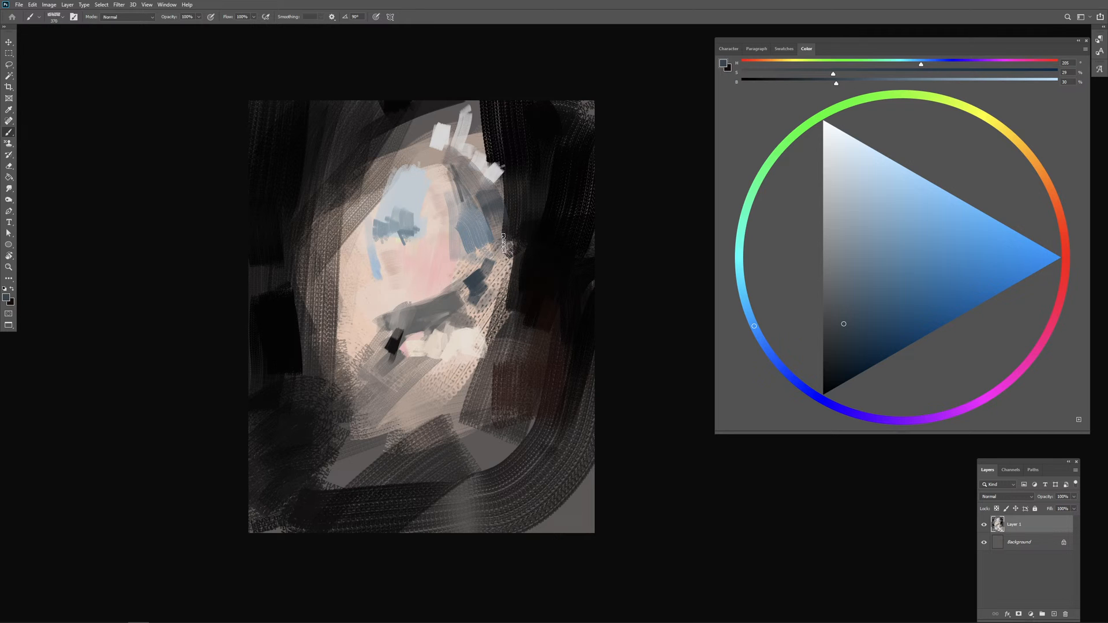
Step: Sample several darks from the canvas and rework the left surround with small, slightly varied near-black strokes
left_click(343, 231, "alt")
left_click(365, 144, "alt")
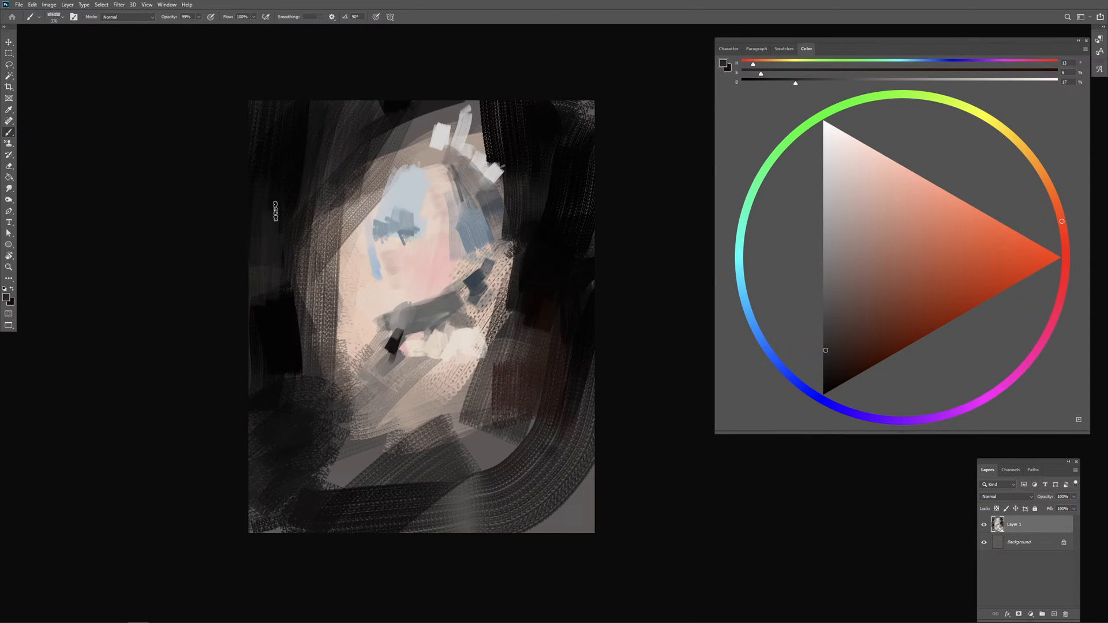
left_click(282, 315, "alt")
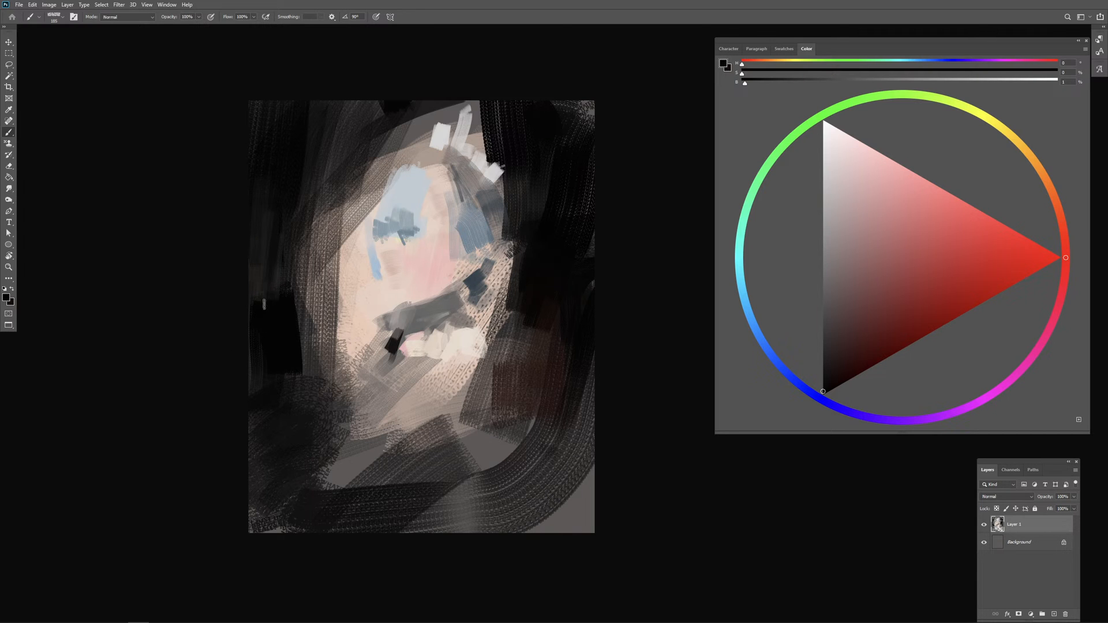
left_click_drag(284, 266, 254, 302)
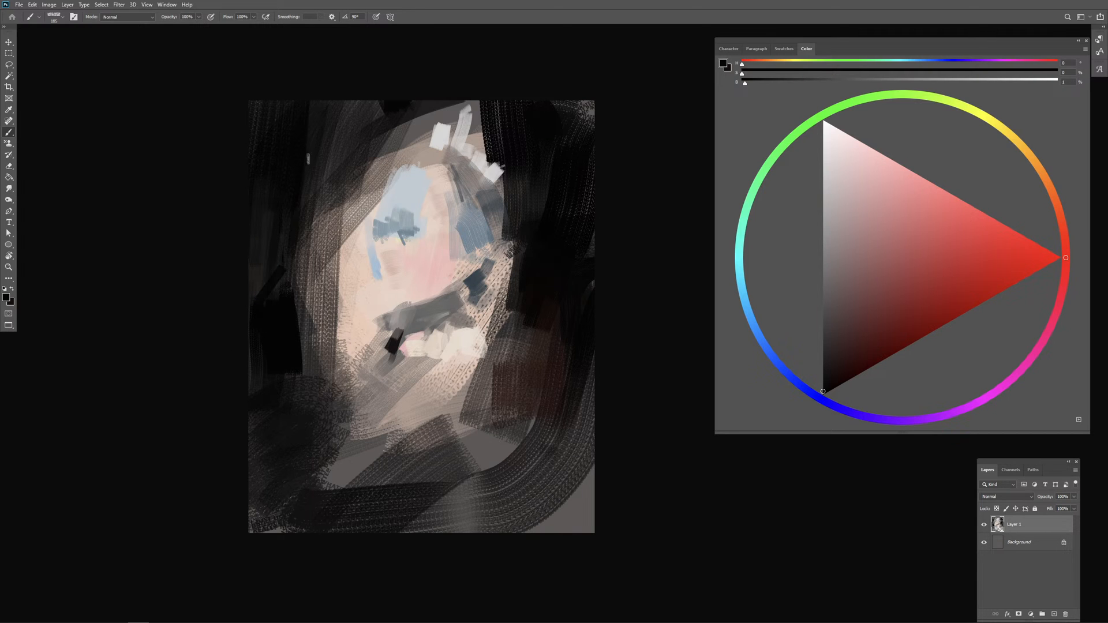
left_click(269, 273, "alt")
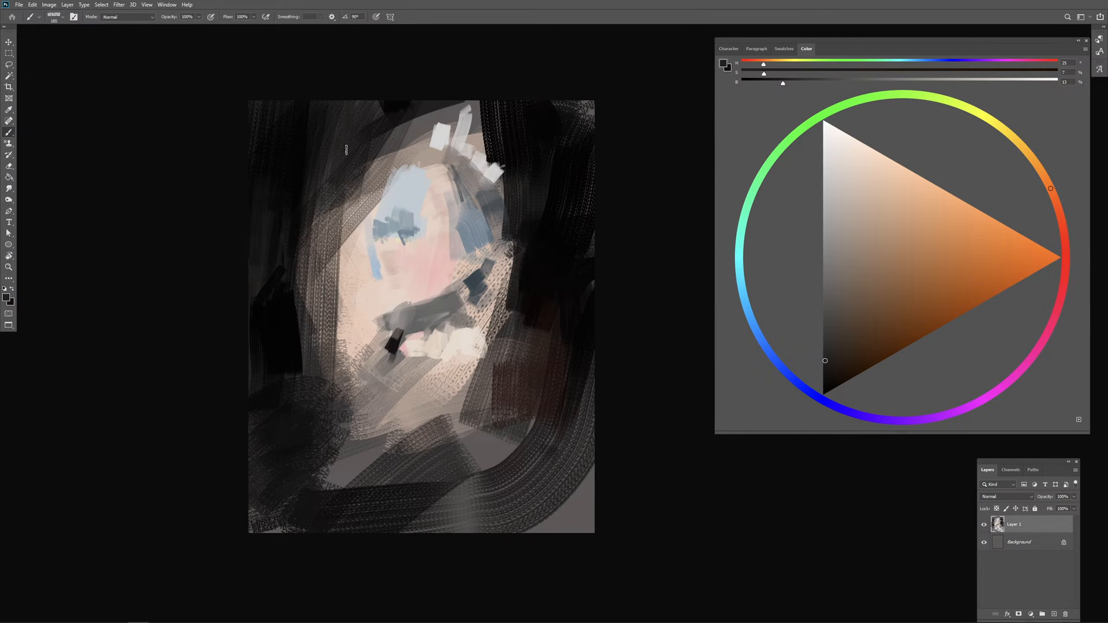
left_click(392, 111, "alt")
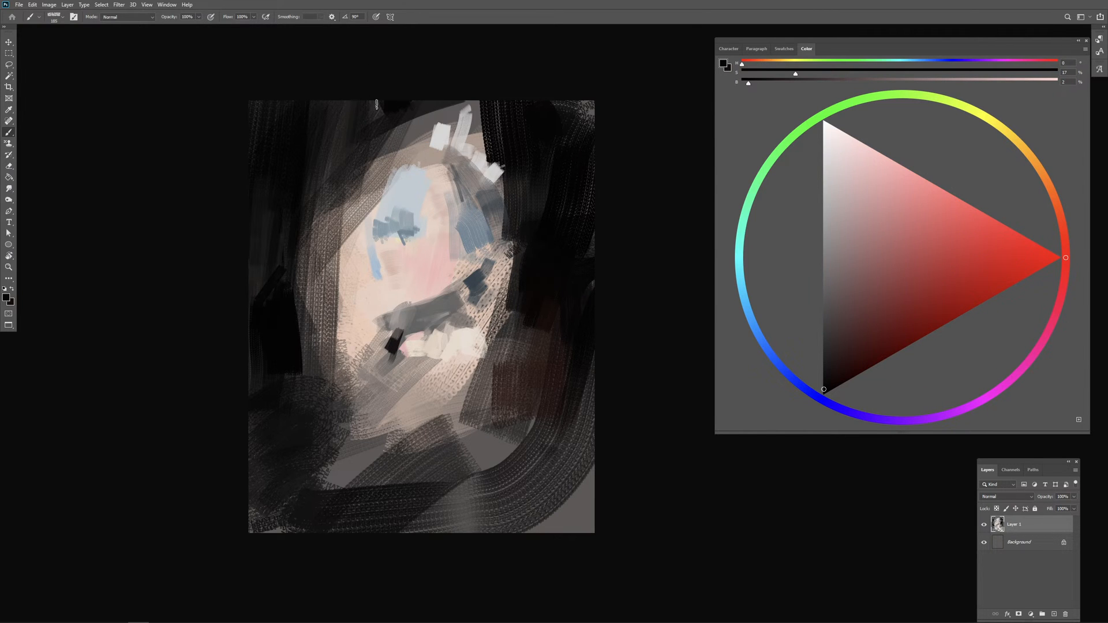
Step: Sample a warm mid-grey beside the light dabs and streak it vertically down the canvas's upper-right dark area
left_click(478, 114, "alt")
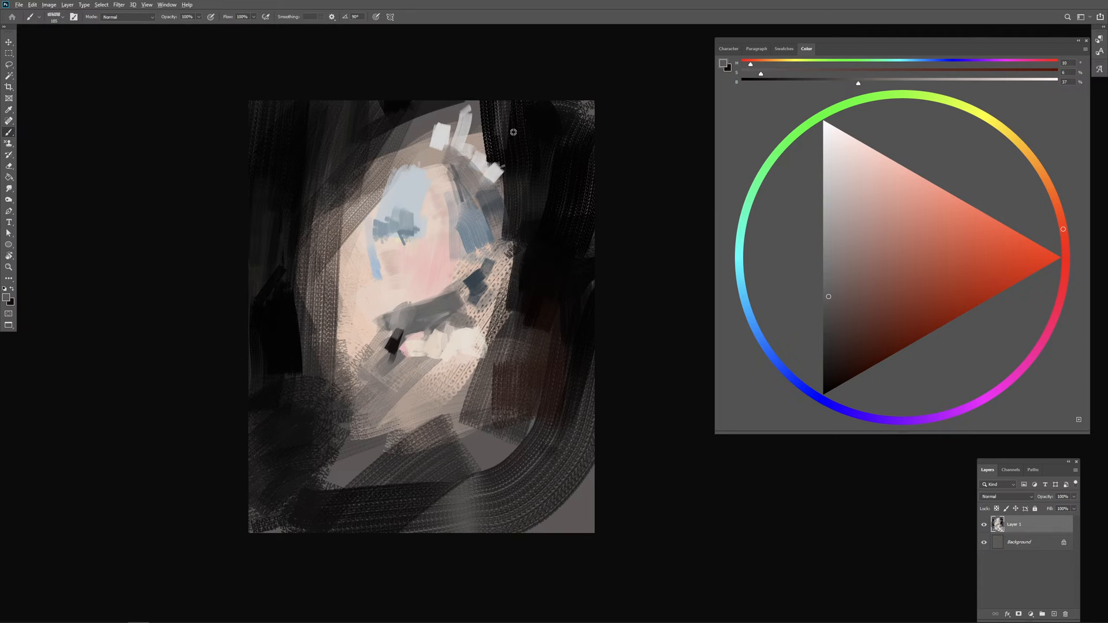
left_click_drag(569, 109, 543, 238)
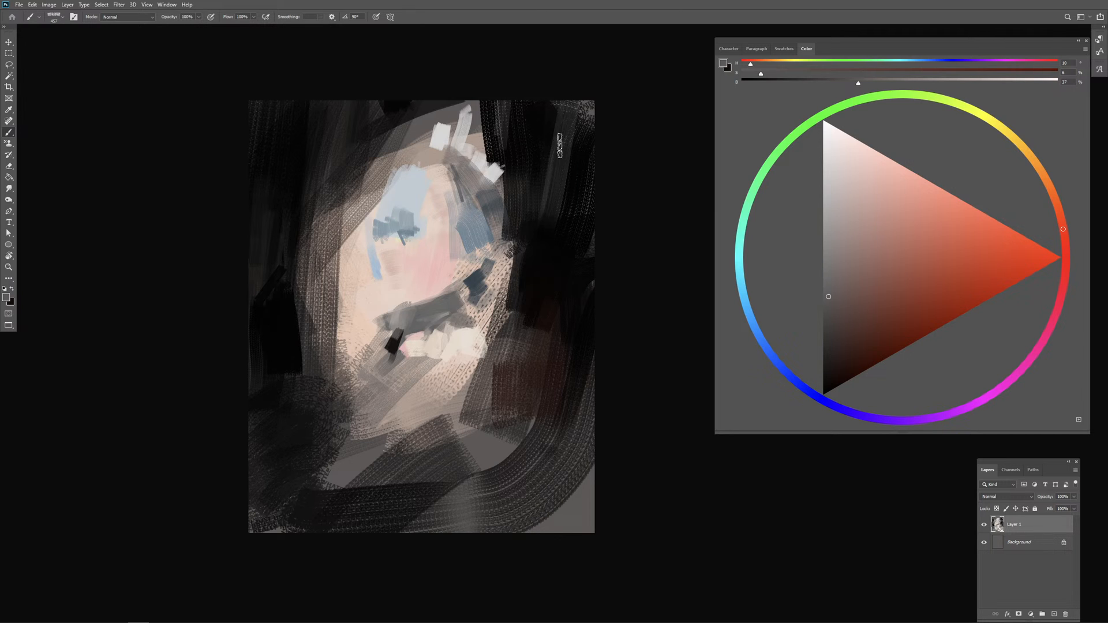
key("ctrl+z")
mouse_move(575, 115)
left_mouse_down()
mouse_move(572, 180)
mouse_move(585, 131)
mouse_move(565, 209)
left_mouse_up()
right_click(554, 176, "alt")
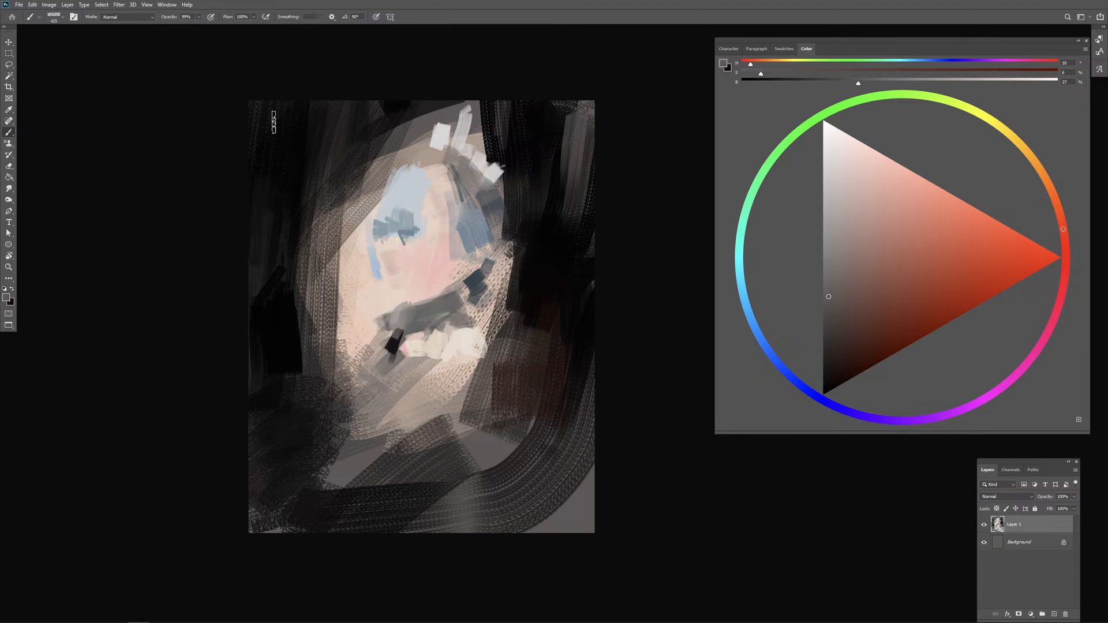
mouse_move(253, 123)
left_mouse_down()
mouse_move(285, 104)
mouse_move(251, 123)
mouse_move(329, 107)
left_mouse_up()
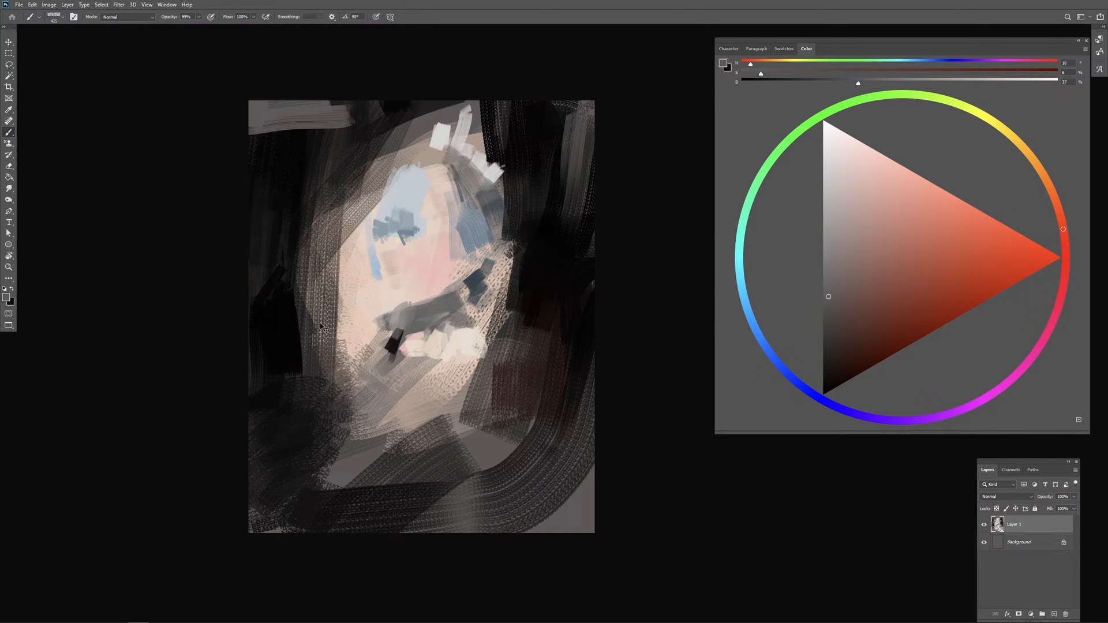
key("ctrl+z")
key("ctrl+z")
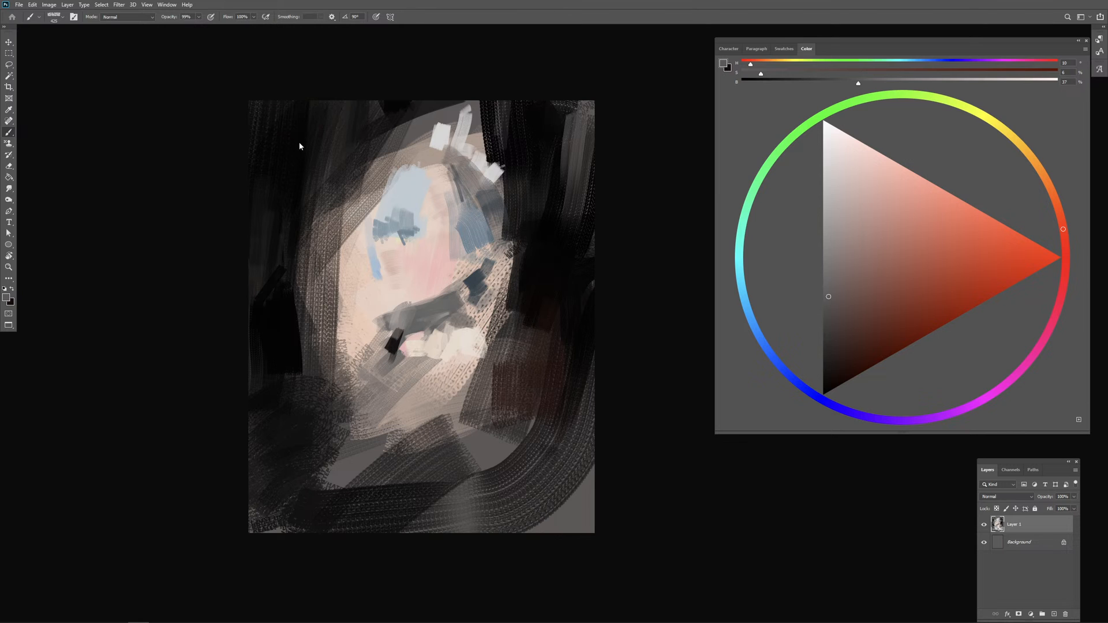
Step: Brush broad horizontal warm-grey strokes across the dark band along the canvas's upper edge
left_click_drag(300, 144, 327, 145)
left_click_drag(248, 115, 364, 108)
mouse_move(261, 122)
left_mouse_down()
mouse_move(251, 123)
mouse_move(390, 110)
left_mouse_up()
mouse_move(485, 106)
left_mouse_down()
mouse_move(555, 105)
mouse_move(502, 121)
mouse_move(391, 111)
mouse_move(234, 148)
left_mouse_up()
left_click_drag(235, 147, 409, 133)
left_click_drag(413, 155, 406, 158)
Step: Sample near-black tones from the surround and cut short angled strokes along the light patch's upper-left edge
left_click(504, 180, "alt")
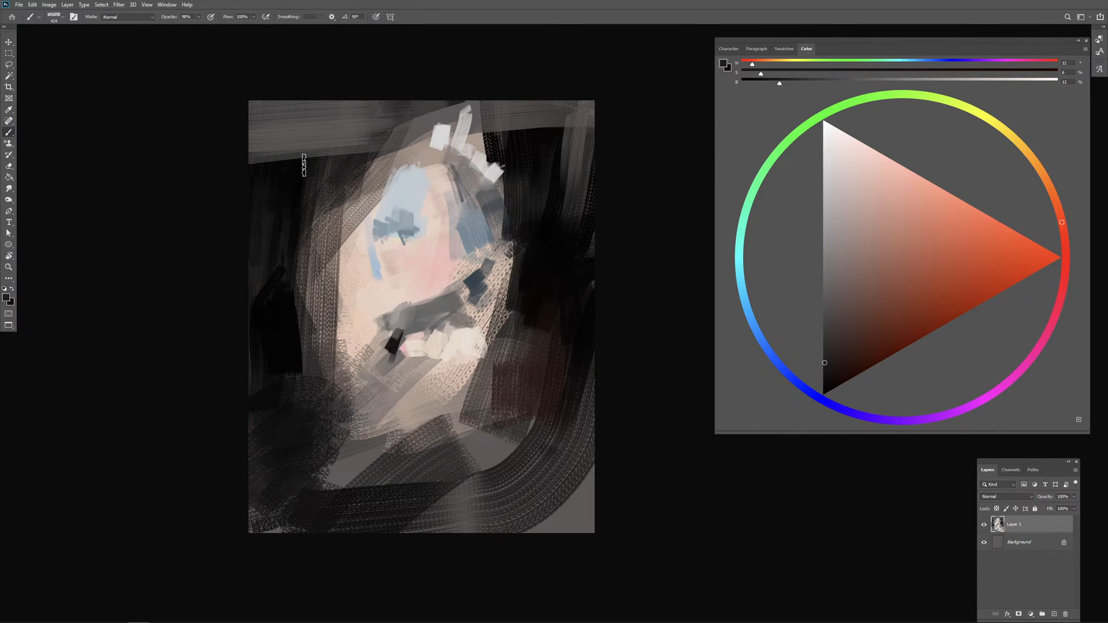
mouse_move(285, 163)
left_mouse_down()
mouse_move(254, 161)
mouse_move(358, 152)
mouse_move(390, 118)
mouse_move(306, 176)
mouse_move(372, 162)
mouse_move(354, 220)
left_mouse_up()
left_click(291, 185, "alt")
mouse_move(374, 180)
left_mouse_down()
mouse_move(351, 223)
mouse_move(346, 205)
left_mouse_up()
left_click_drag(374, 166, 329, 262)
left_click_drag(348, 206, 337, 239)
left_click_drag(345, 218, 332, 287)
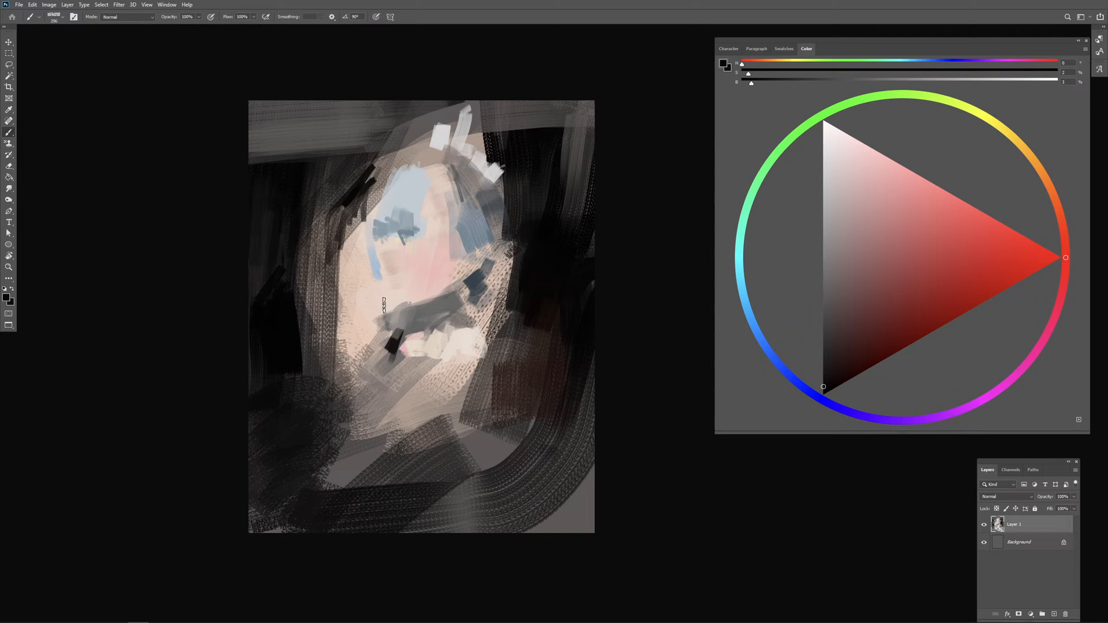
Step: Sample pinks to retouch the patch's centre, and lay broad off-white textured strokes beneath it as shoulders and sleeves
left_click(410, 254, "alt")
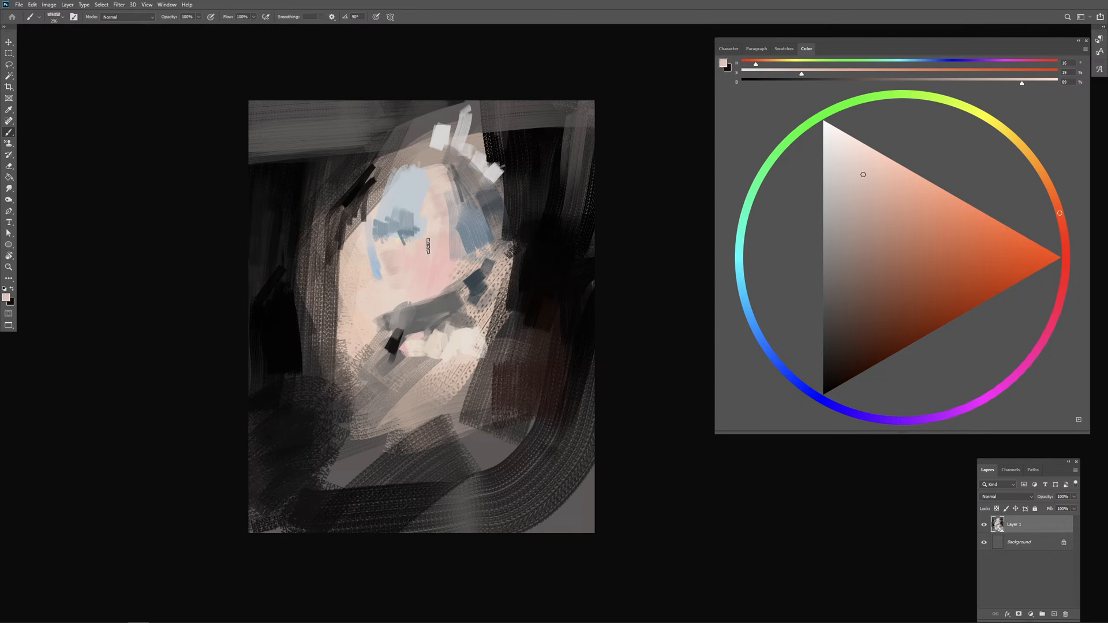
left_click(436, 255, "alt")
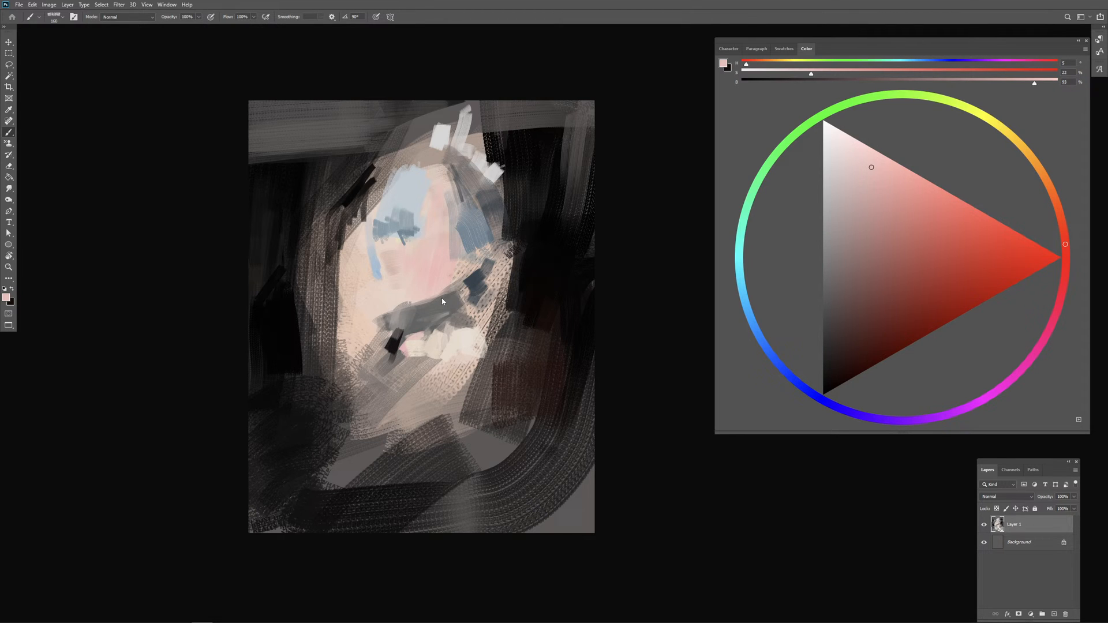
left_click(420, 352, "alt")
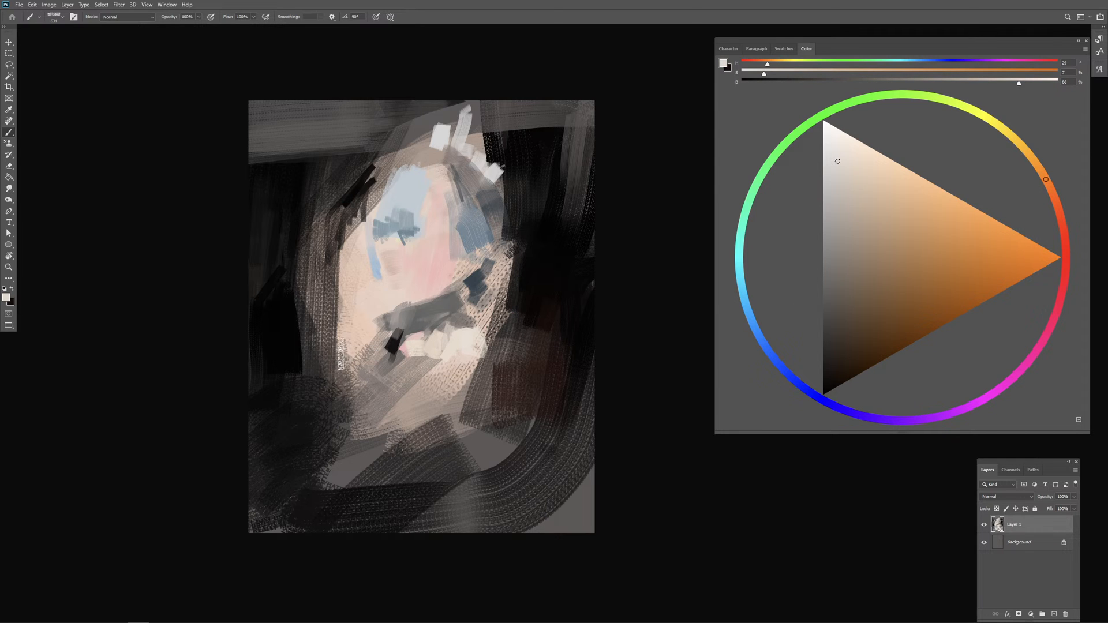
mouse_move(343, 352)
left_mouse_down()
mouse_move(306, 398)
mouse_move(322, 444)
mouse_move(375, 396)
mouse_move(462, 384)
mouse_move(442, 381)
mouse_move(471, 449)
left_mouse_up()
key("ctrl+z")
left_click_drag(451, 392, 436, 424)
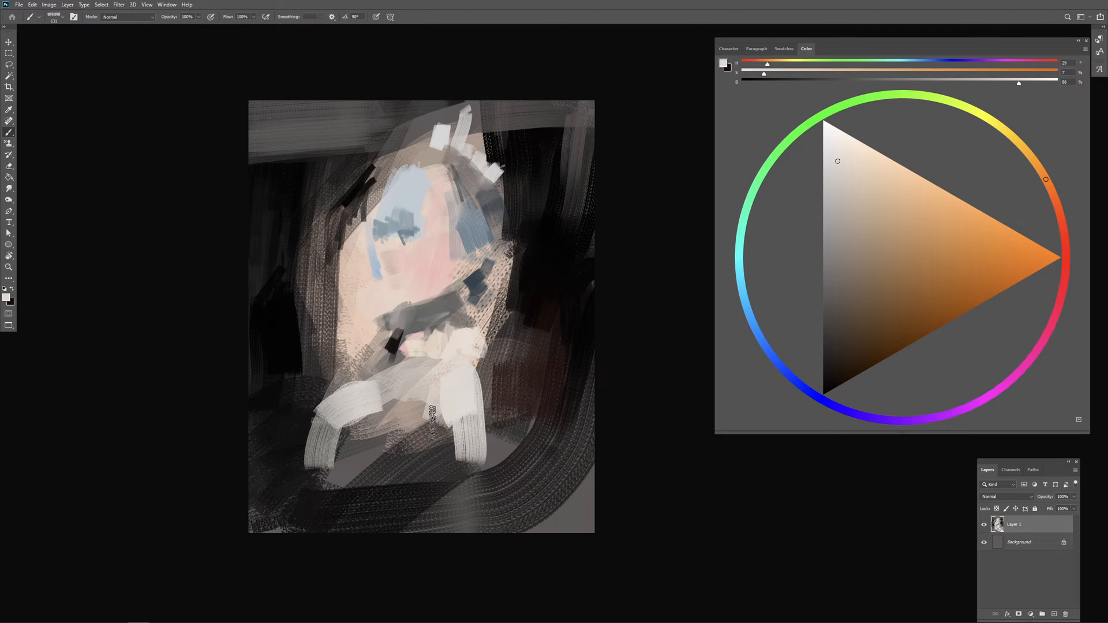
Step: Sample pink from the patch and brush it over the lower face beneath the blue area
left_click(410, 260, "alt")
left_click_drag(385, 253, 437, 229)
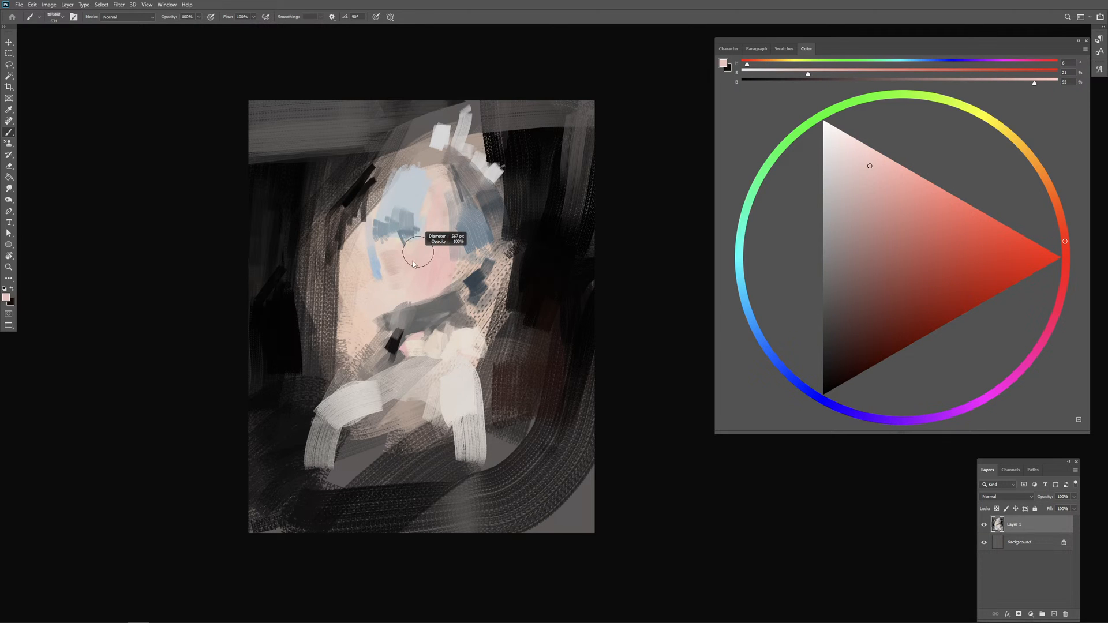
left_click(397, 247, "alt")
mouse_move(406, 282)
left_mouse_down()
mouse_move(437, 275)
mouse_move(415, 290)
mouse_move(431, 328)
mouse_move(420, 270)
mouse_move(422, 295)
mouse_move(402, 282)
mouse_move(399, 297)
mouse_move(377, 285)
mouse_move(383, 318)
left_mouse_up()
left_click(405, 320, "alt")
Step: Sample a muted tone near the patch's upper-left edge and streak it vertically down the face's left side
left_click(347, 202, "alt")
left_click_drag(361, 270, 377, 315)
left_click_drag(356, 236, 361, 315)
Step: Sample the tan skin tone, shift its hue to 9 and paint dusty-red vertical strokes down the patch's left side
left_click(366, 275, "alt")
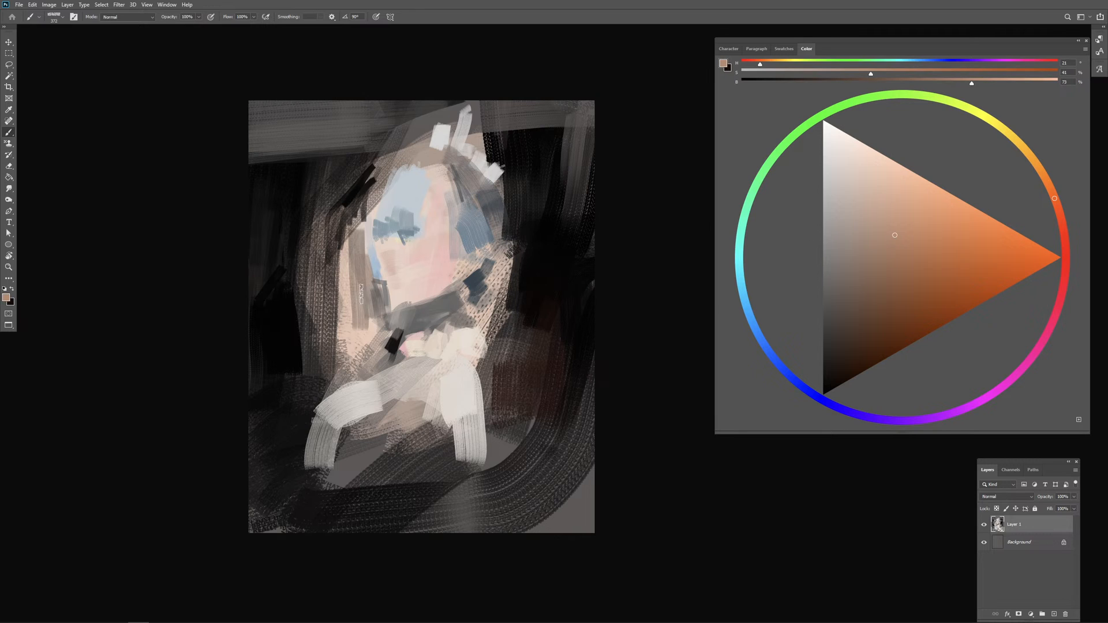
left_click(1063, 233)
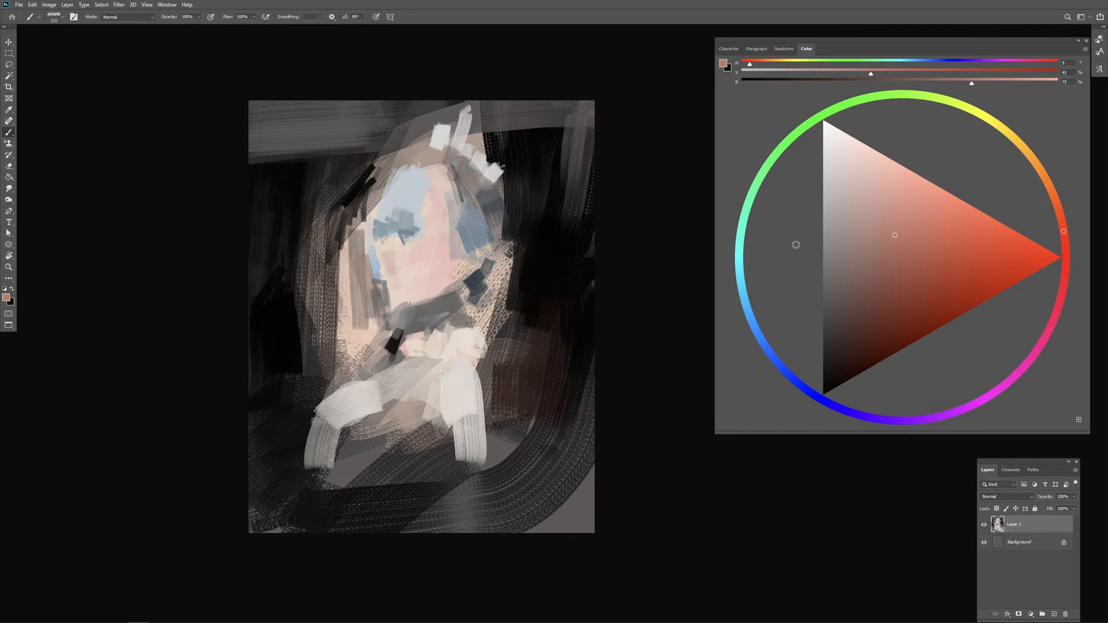
left_click_drag(355, 270, 359, 327)
mouse_move(373, 289)
left_mouse_down()
mouse_move(376, 324)
mouse_move(348, 288)
mouse_move(391, 301)
left_mouse_up()
key("ctrl+z")
key("ctrl+z")
left_click_drag(378, 290, 379, 330)
mouse_move(347, 237)
left_mouse_down()
mouse_move(339, 351)
mouse_move(366, 333)
left_mouse_up()
left_click_drag(322, 254, 328, 339)
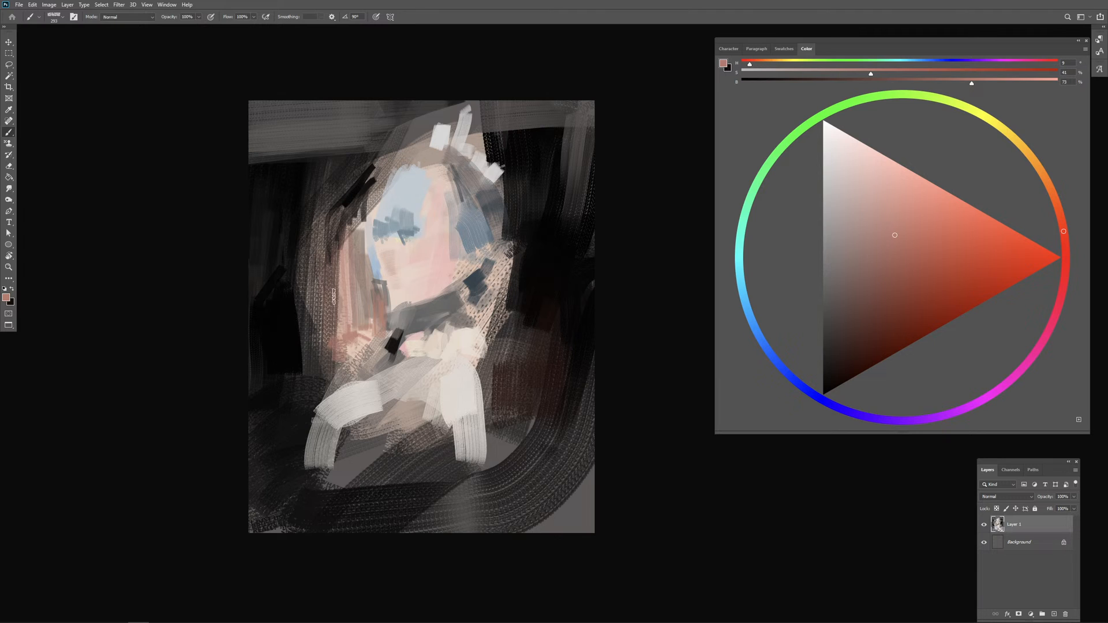
Step: Enlarge the brush and extend the dusty-red streaks into the dark surround left of the patch
key("bracketright")
key("bracketright")
left_click_drag(321, 266, 329, 340)
left_click(328, 295, "alt")
left_click_drag(308, 241, 325, 294)
left_click_drag(304, 199, 309, 232)
mouse_move(287, 134)
left_mouse_down()
mouse_move(304, 316)
mouse_move(279, 317)
mouse_move(310, 325)
left_mouse_up()
key("ctrl+z")
key("ctrl+z")
key("ctrl+z")
Step: Sample near-black from the left surround and darken the outer red streaks with vertical strokes
left_click(280, 321, "alt")
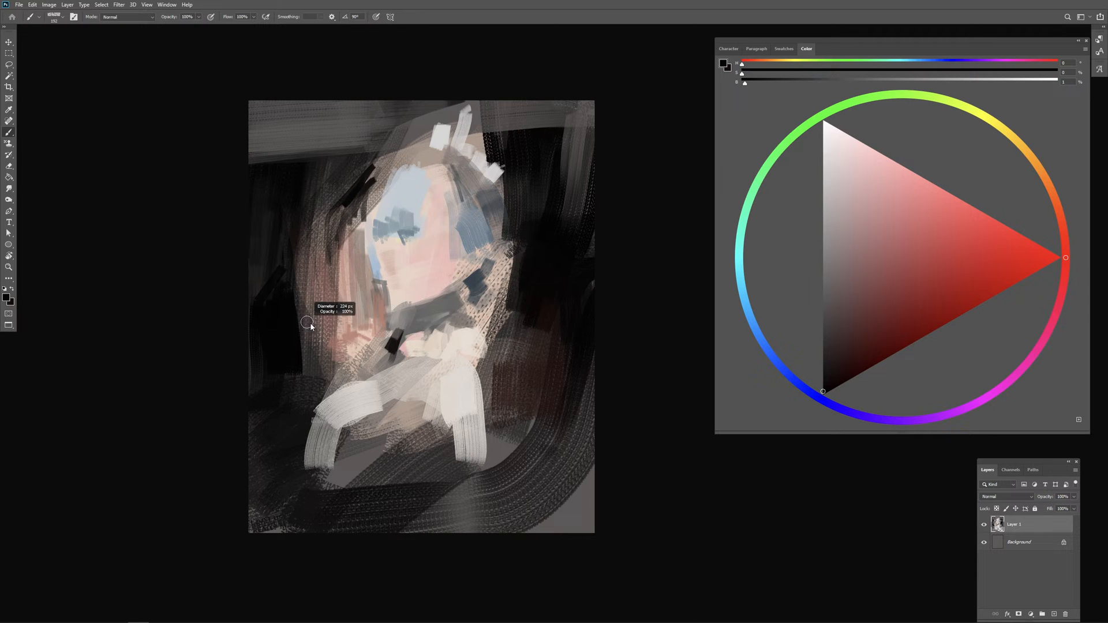
left_click(279, 315, "alt")
mouse_move(298, 263)
left_mouse_down()
mouse_move(306, 346)
mouse_move(323, 352)
left_mouse_up()
left_click_drag(332, 240, 344, 358)
Step: Sample dark reddish brown and layer vertical strokes over the red area left of the face
left_click(333, 306, "alt")
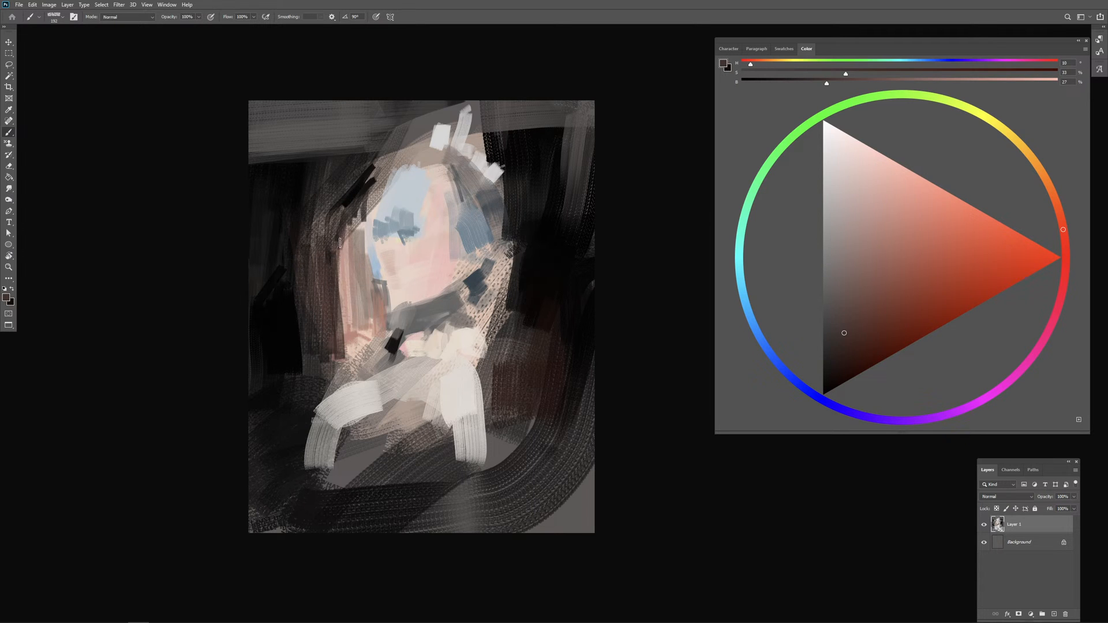
mouse_move(339, 242)
left_mouse_down()
mouse_move(352, 340)
mouse_move(369, 300)
mouse_move(372, 325)
left_mouse_up()
left_click_drag(381, 296, 381, 334)
left_click_drag(373, 326, 354, 353)
left_click_drag(354, 334, 343, 359)
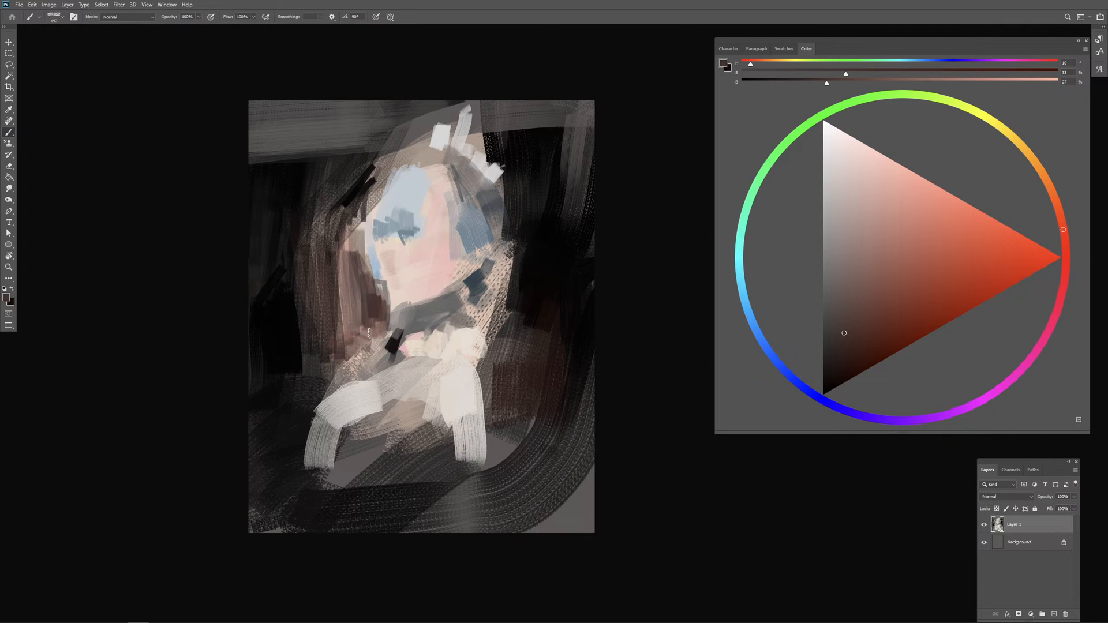
left_click(350, 324, "alt")
left_click(375, 317, "alt")
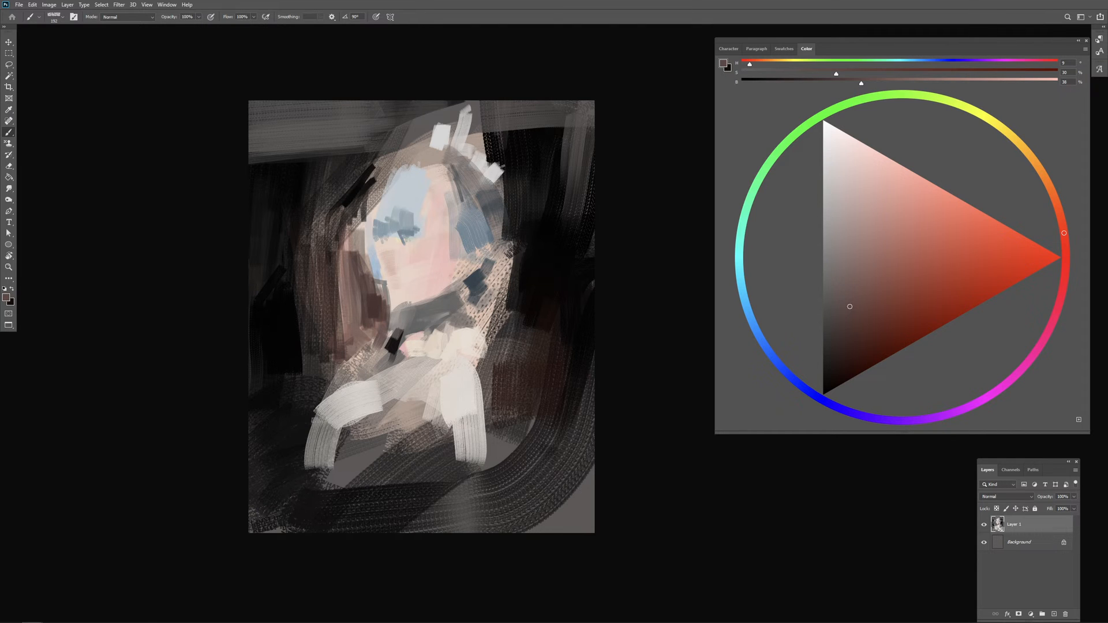
Step: Sample a pale grey from the light dabs and paint a thin light strand over the right-hand blue area
left_click(473, 231, "alt")
left_click(425, 193, "alt")
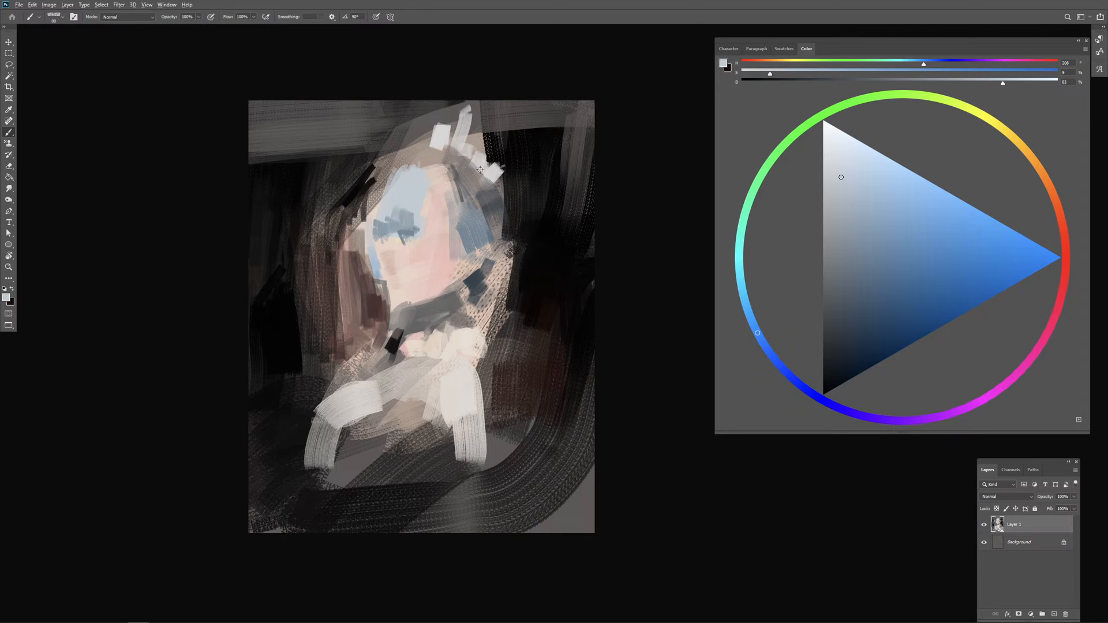
left_click(479, 161, "alt")
left_click_drag(458, 212, 463, 237)
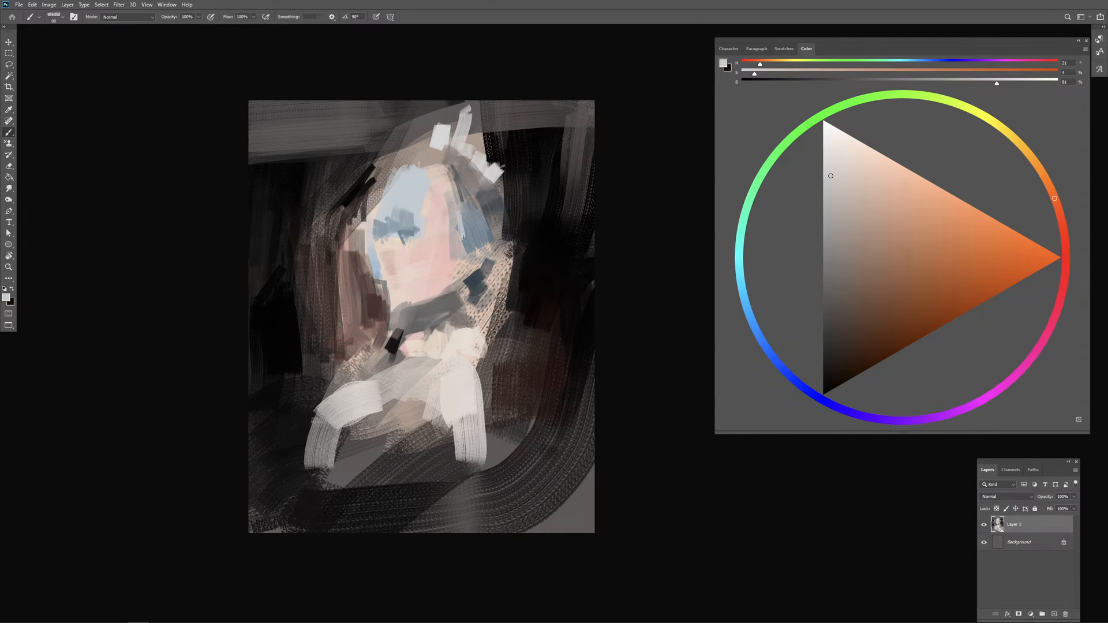
Step: Lock the layer's transparent pixels and rework the thin pale strands in the right-hand blue area
key("slash")
key("slash")
key("slash")
left_click_drag(467, 219, 473, 244)
right_click(477, 236, "alt")
key("ctrl+z")
left_click(483, 235, "alt")
right_click(482, 236, "alt")
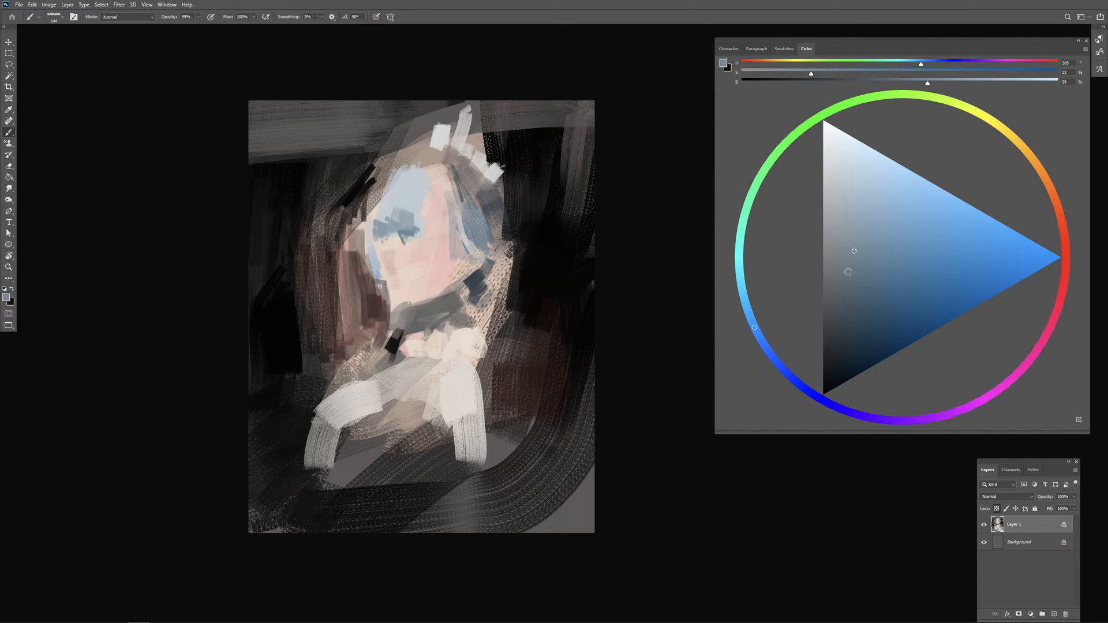
Step: Choose a muted blue and a saturated dark blue, and paint darker strands through the right-hand blue area
left_click(845, 309)
mouse_move(485, 207)
left_mouse_down()
mouse_move(479, 233)
mouse_move(489, 223)
left_mouse_up()
left_click(892, 326)
right_click(473, 220, "alt")
left_click(473, 219, "alt")
right_click(485, 222, "alt")
left_click(482, 217, "alt")
right_click(479, 219, "alt")
left_click(481, 216, "alt")
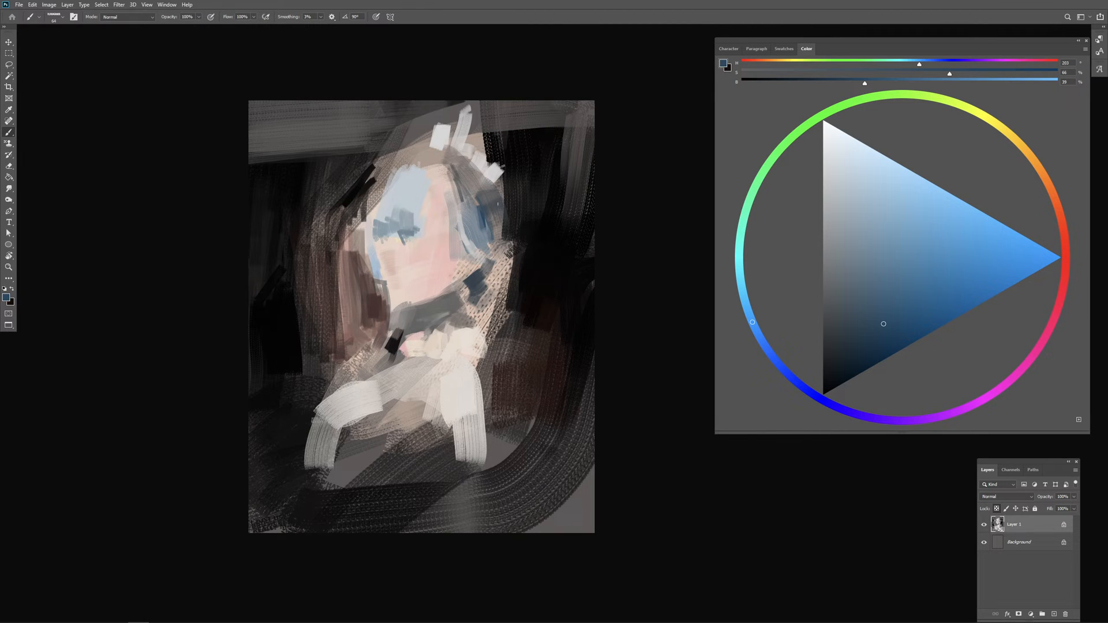
Step: Continue the dark blue strands down the face's lower-right edge toward the neck
right_click(509, 239, "alt")
right_click(509, 248, "alt")
left_click_drag(509, 246, 490, 286)
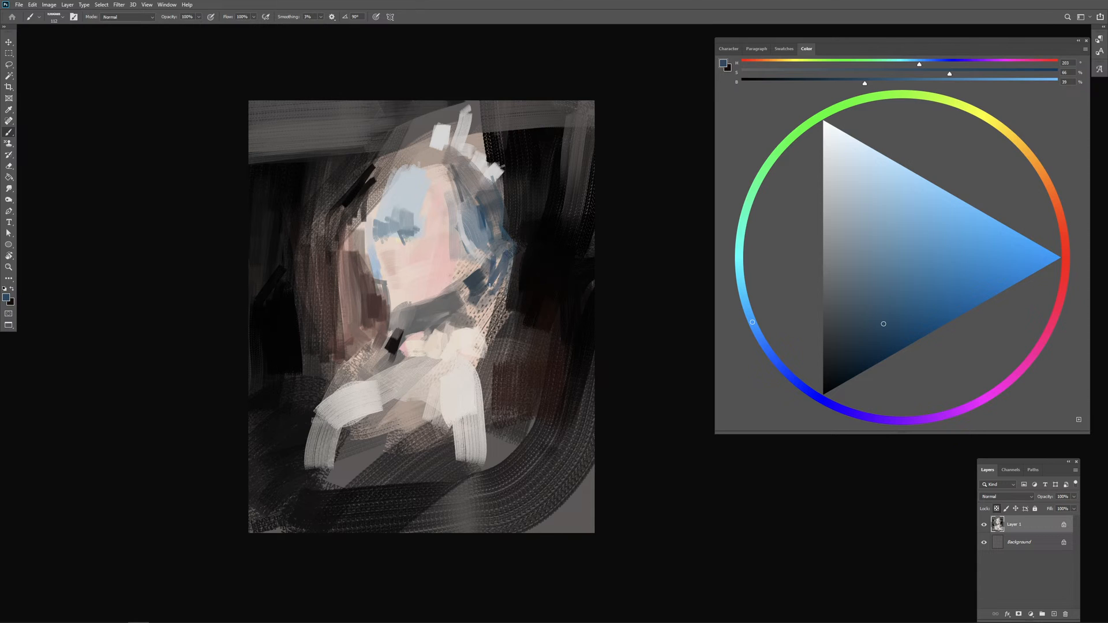
Step: Sample the cheek pink, deepen it to a dark red and draw a small closed-eye line on the face
left_click(435, 262, "alt")
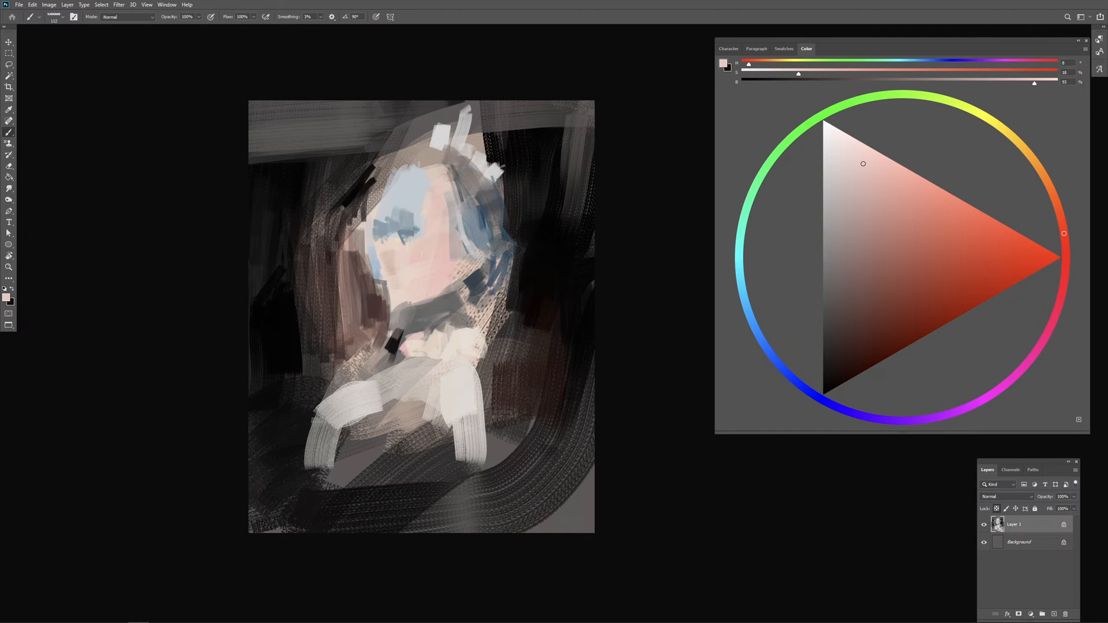
left_click(431, 251, "alt")
left_click_drag(898, 257, 901, 289)
key("ctrl+plus")
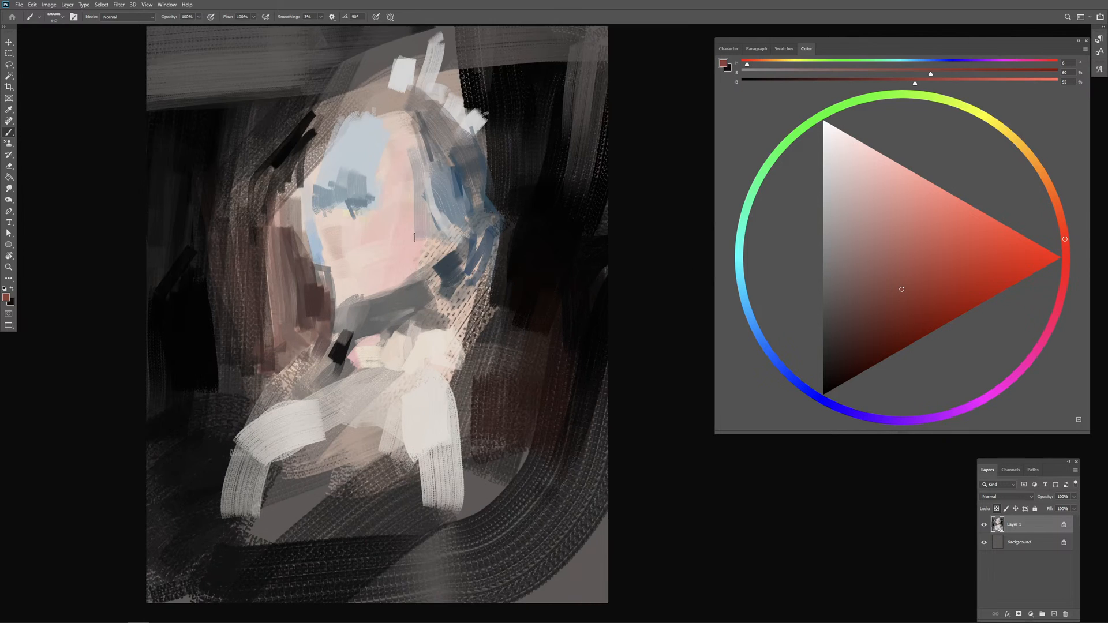
mouse_move(423, 194)
left_mouse_down()
mouse_move(414, 217)
mouse_move(392, 216)
mouse_move(423, 212)
mouse_move(387, 217)
mouse_move(412, 215)
left_mouse_up()
key("ctrl+z")
left_click(409, 204, "alt")
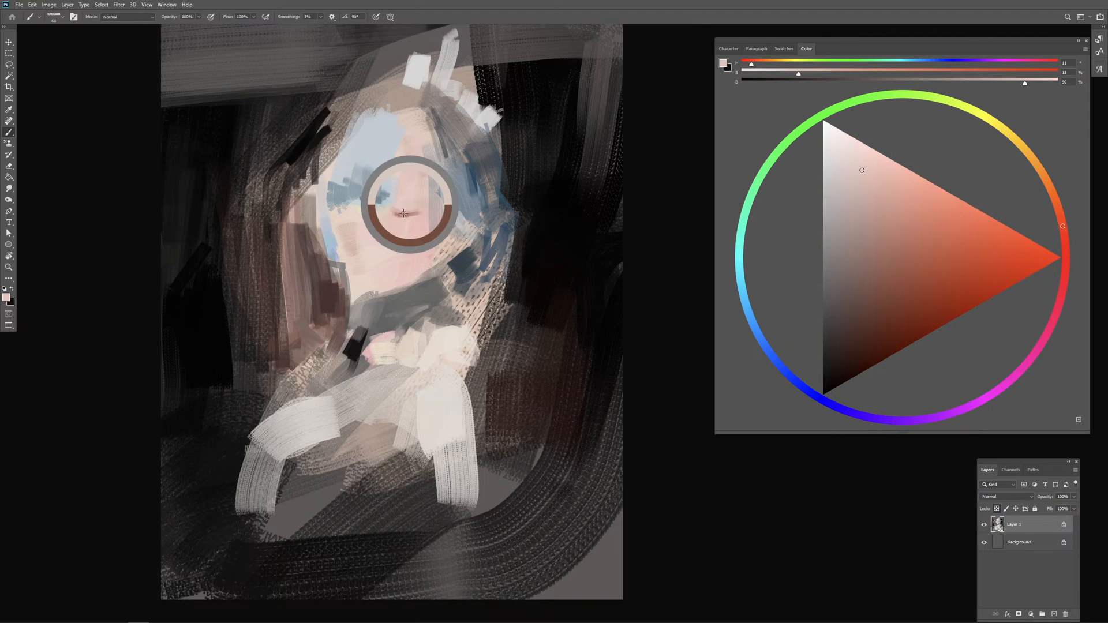
left_click(401, 216, "alt")
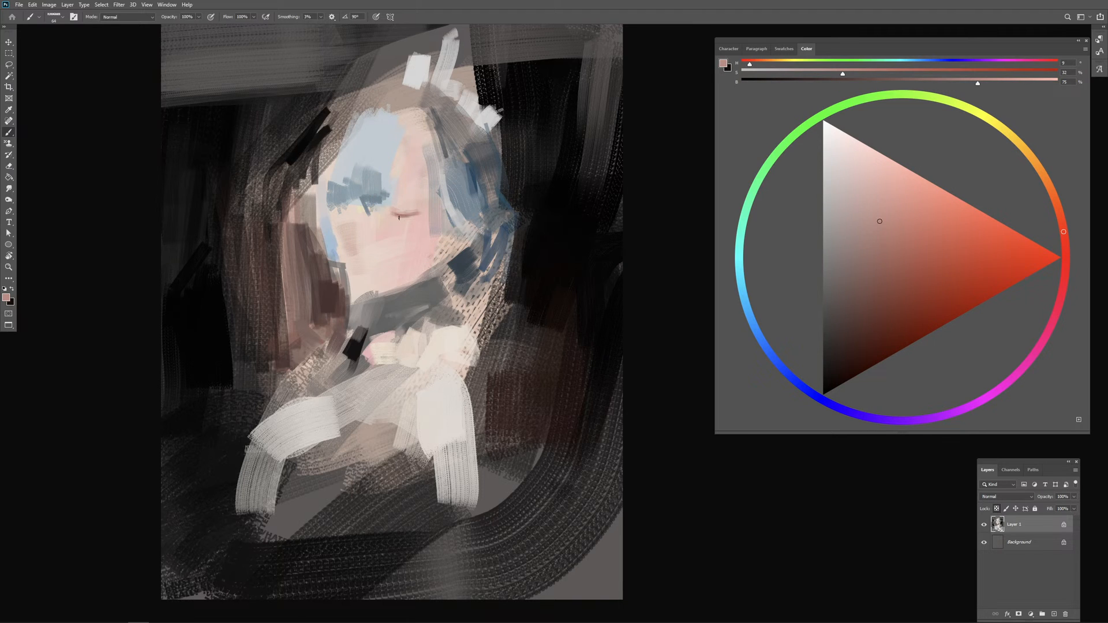
left_click_drag(401, 217, 413, 217)
left_click(872, 325)
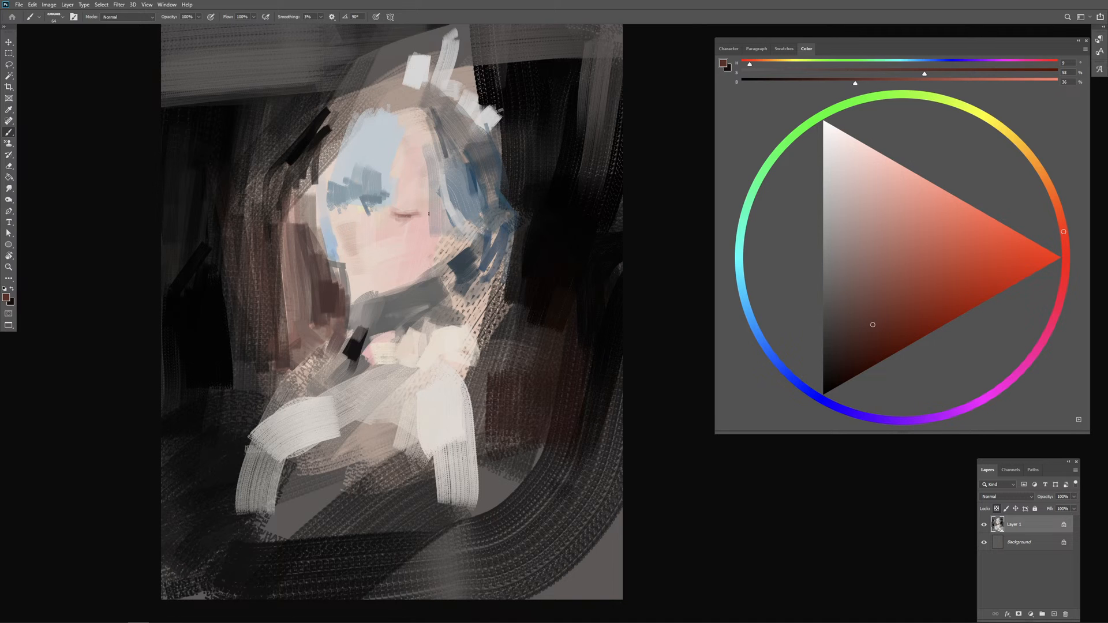
Step: Sample light blue and brush short downward strands over the mid-blue fringe
left_click(371, 169, "alt")
mouse_move(367, 171)
left_mouse_down()
mouse_move(369, 206)
mouse_move(379, 204)
left_mouse_up()
left_click(379, 155, "alt")
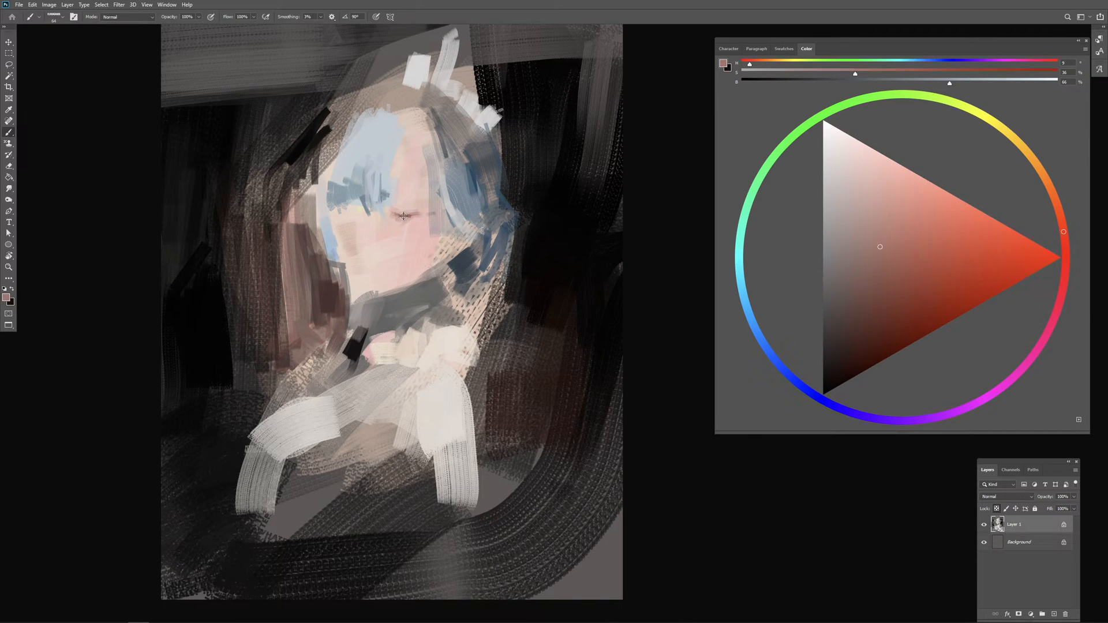
Step: Choose a saturated red and mark the nose with short angled strokes left of the closed eye
left_click(402, 217, "alt")
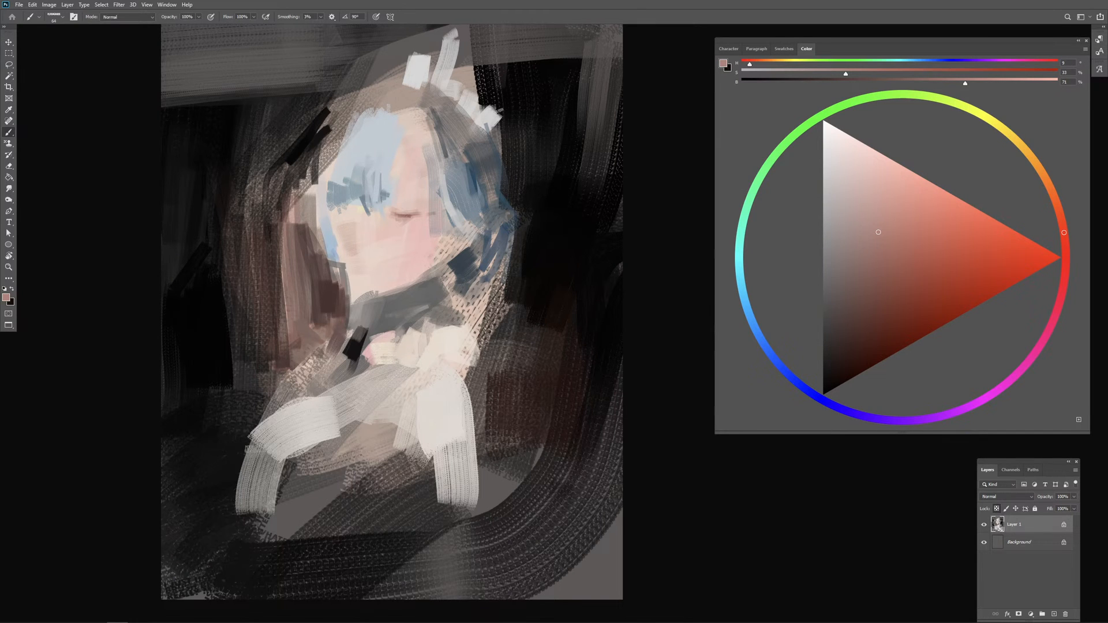
left_click(418, 237, "alt")
left_click_drag(935, 260, 940, 272)
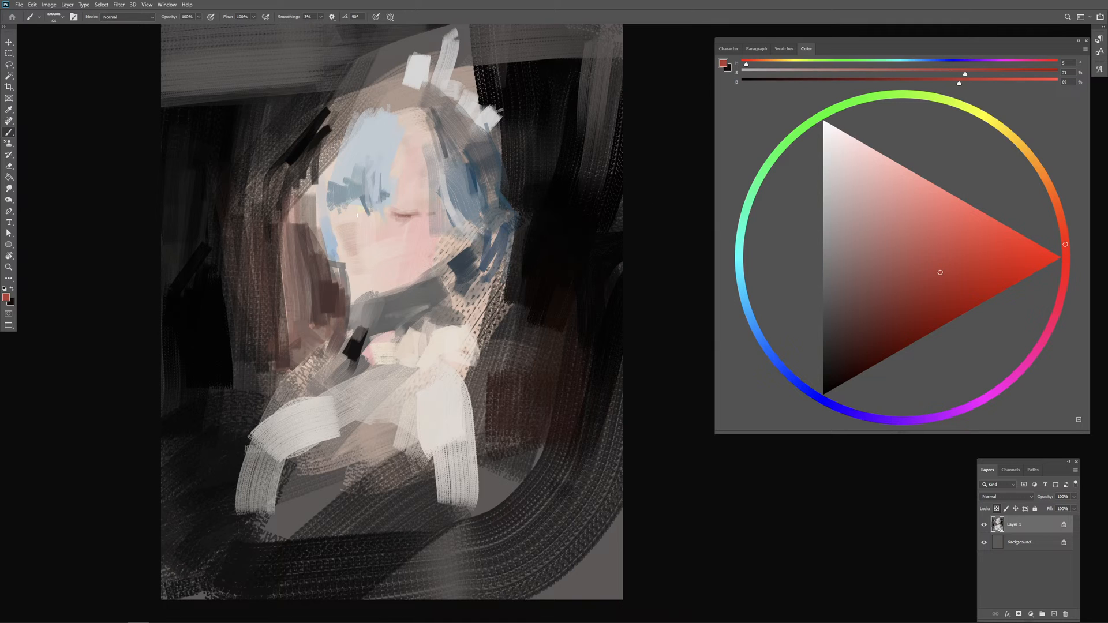
left_click_drag(357, 228, 375, 219)
Step: Dab a brighter red onto the nose and warm the forehead above the closed eye with an orange-peach tone
left_click(959, 251)
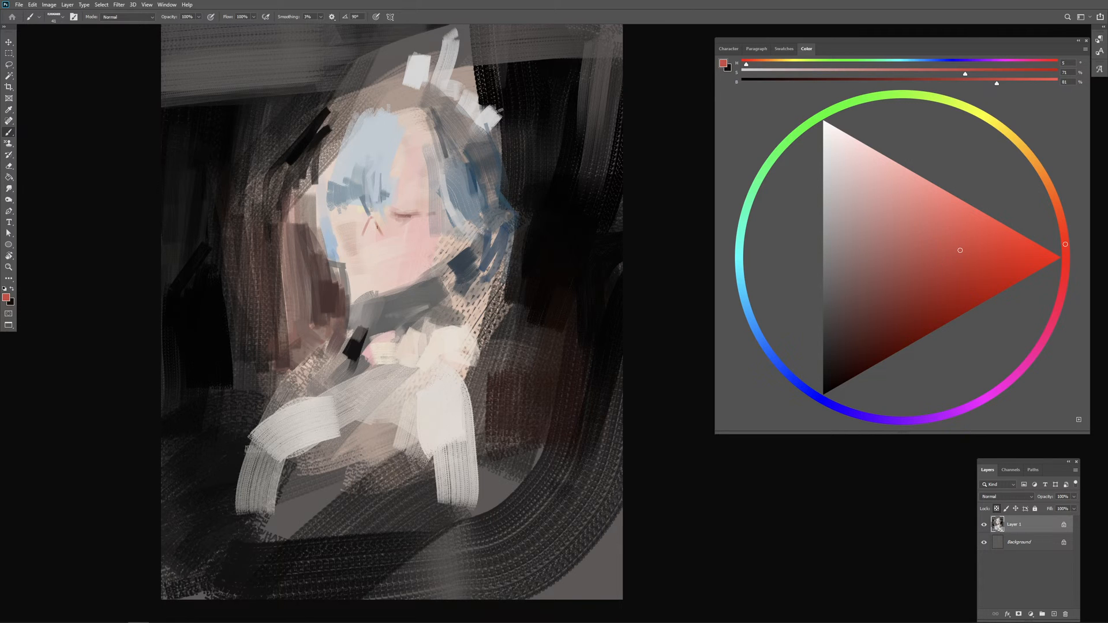
mouse_move(386, 236)
left_mouse_down()
mouse_move(384, 221)
mouse_move(389, 235)
mouse_move(405, 235)
mouse_move(394, 195)
mouse_move(404, 179)
mouse_move(399, 206)
mouse_move(413, 173)
mouse_move(416, 189)
left_mouse_up()
left_click(388, 225, "alt")
left_click(389, 227, "alt")
left_click(387, 219, "alt")
left_click(1060, 214)
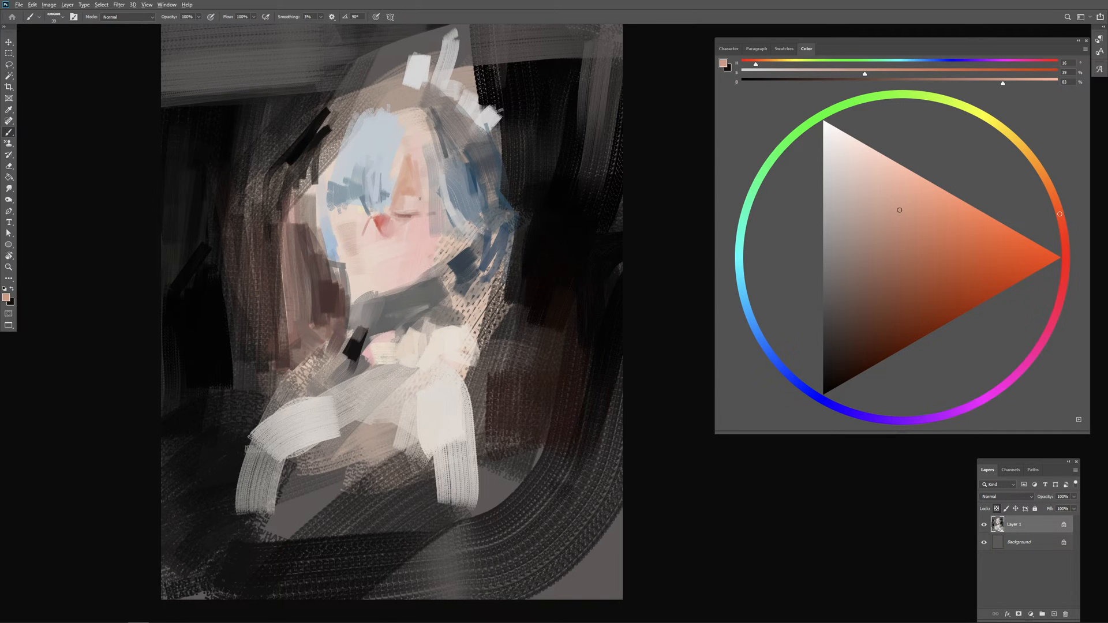
Step: Add a dark-blue accent above the closed eye and retouch the skin below the nose with sampled pale peach
left_click(475, 186, "alt")
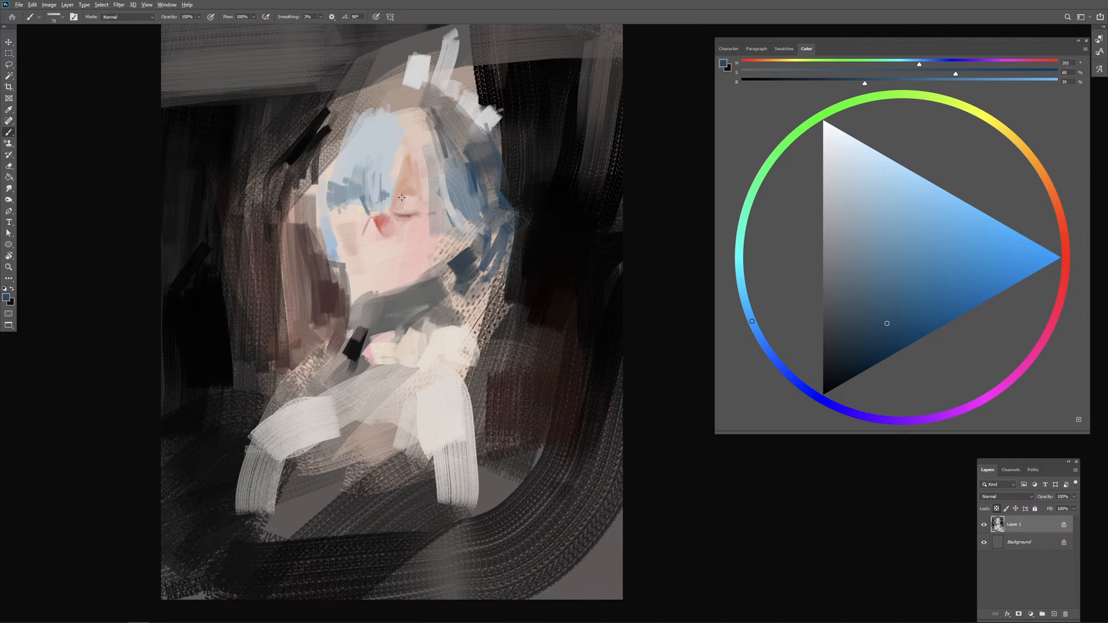
left_click_drag(395, 198, 414, 198)
left_click(381, 220, "alt")
left_click(391, 247, "alt")
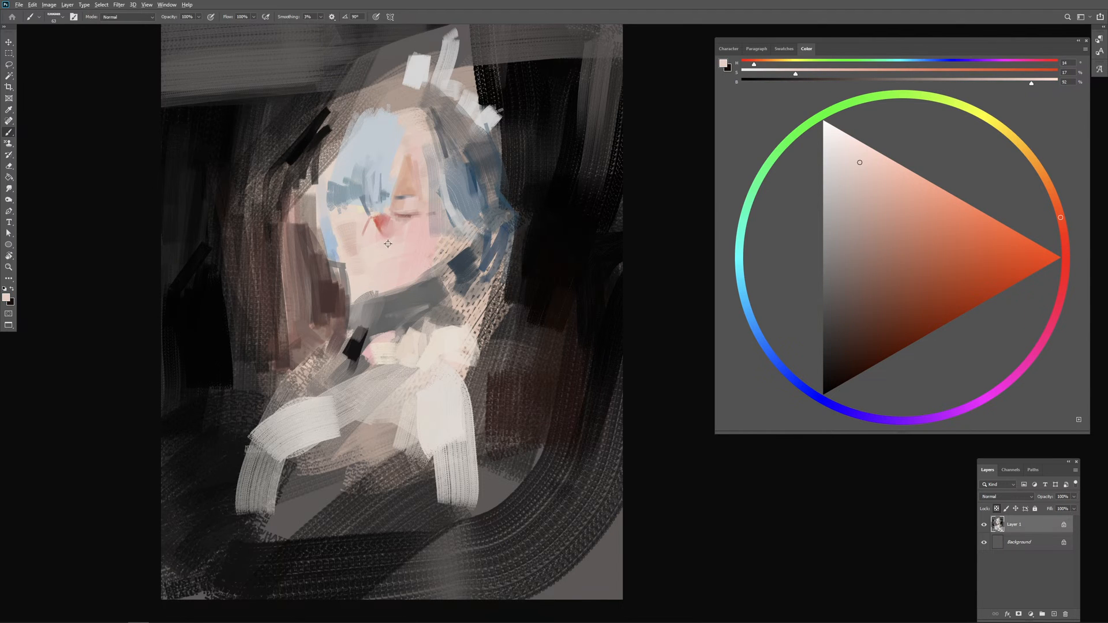
left_click_drag(390, 247, 394, 247, "alt")
Step: Sample the nose red, shift it to a saturated orange and accent the nose's left edge
left_click(380, 225, "alt")
left_click(1061, 220)
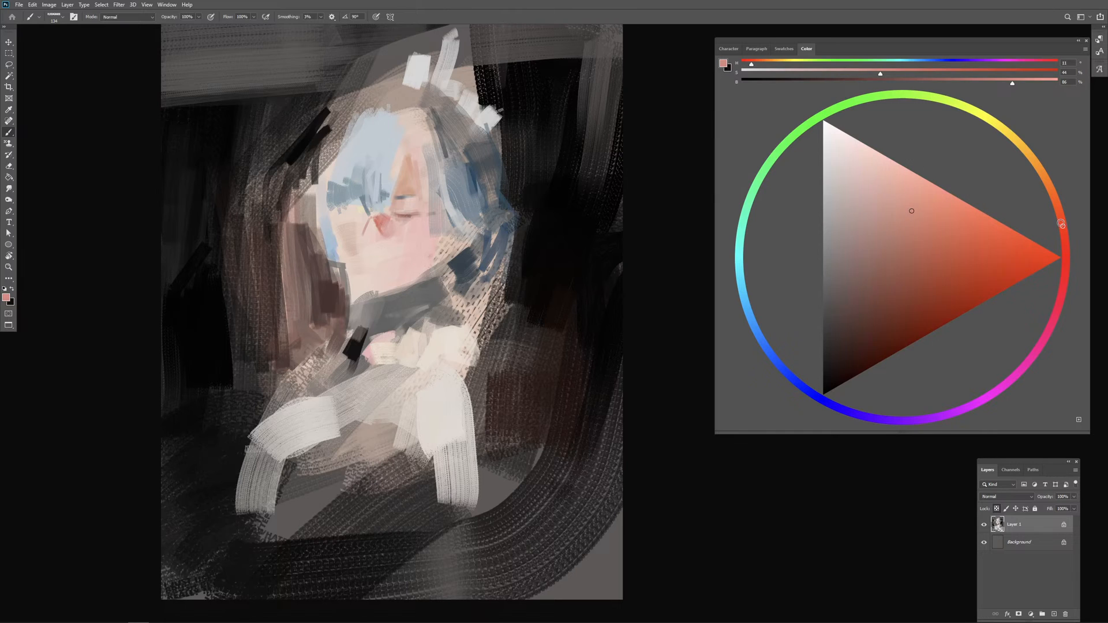
left_click(960, 223)
left_click_drag(373, 234, 373, 219, "alt")
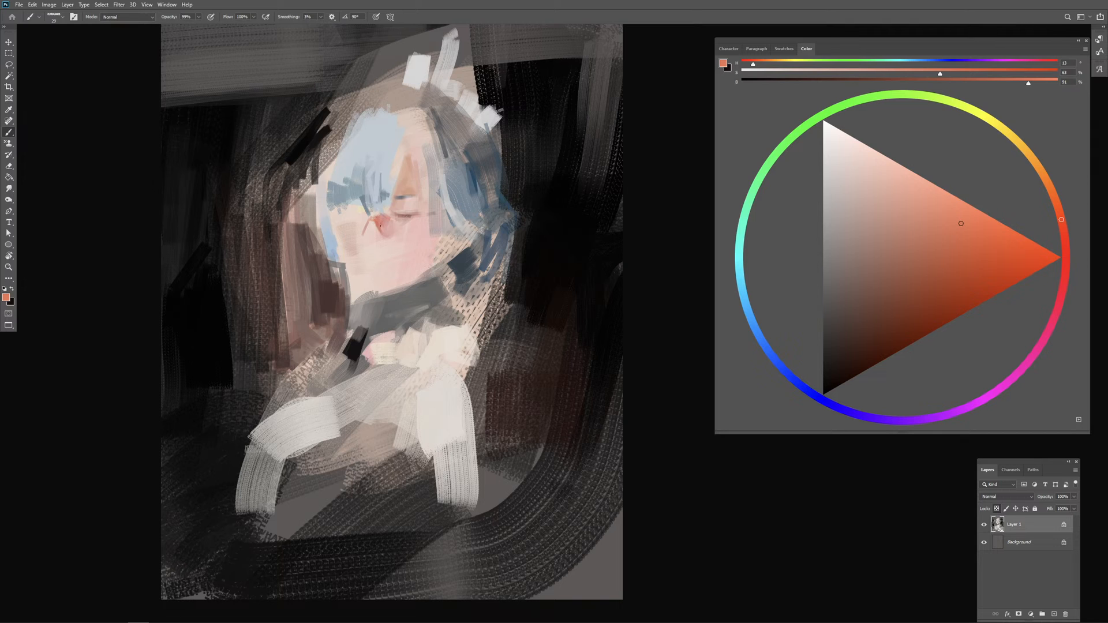
Step: Refine the nose with small sampled-red dabs and add a short red stroke beneath it
left_click(375, 229, "alt")
left_click(381, 223, "alt")
left_click_drag(377, 229, 381, 229, "alt")
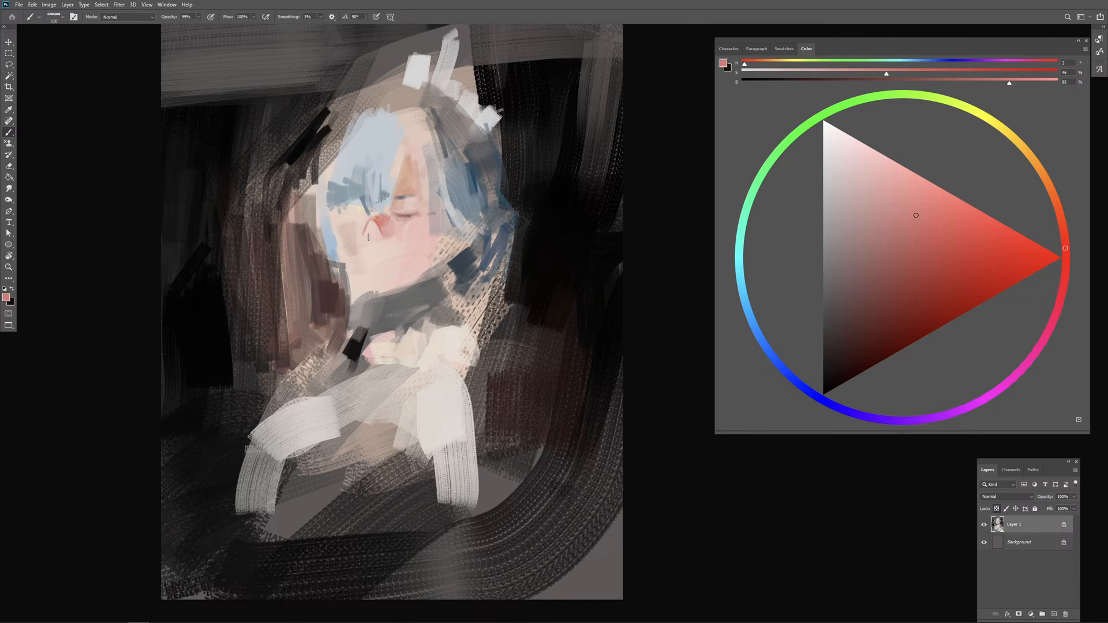
left_click_drag(376, 248, 381, 246, "alt")
key("ctrl+minus")
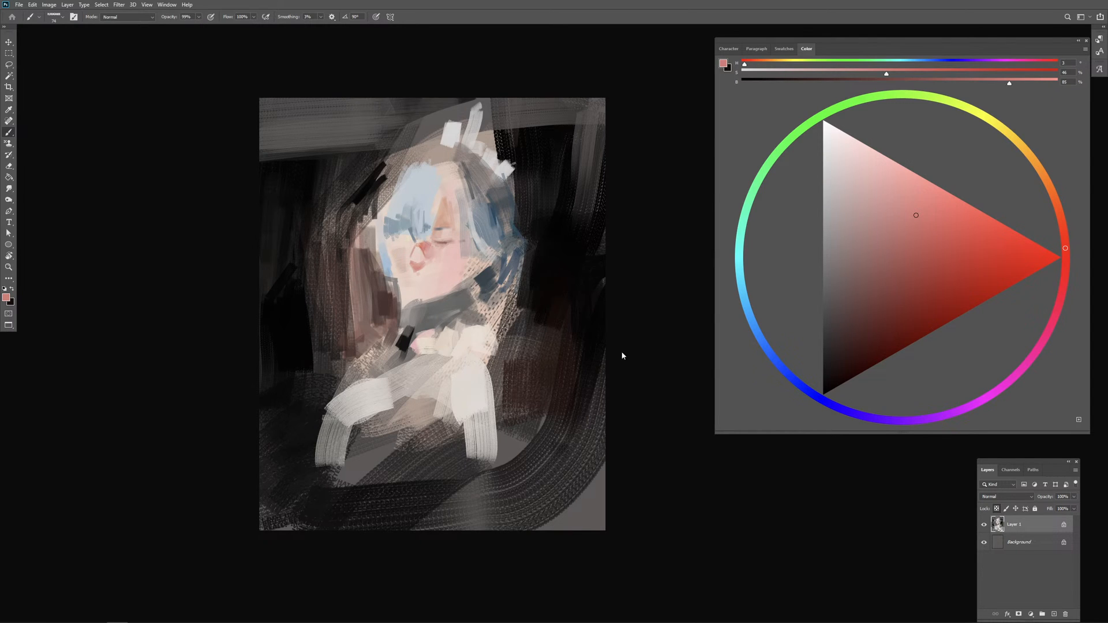
Step: Darken the background beside the face and above the upper-left hair with sampled near-black strokes
left_click(539, 241, "alt")
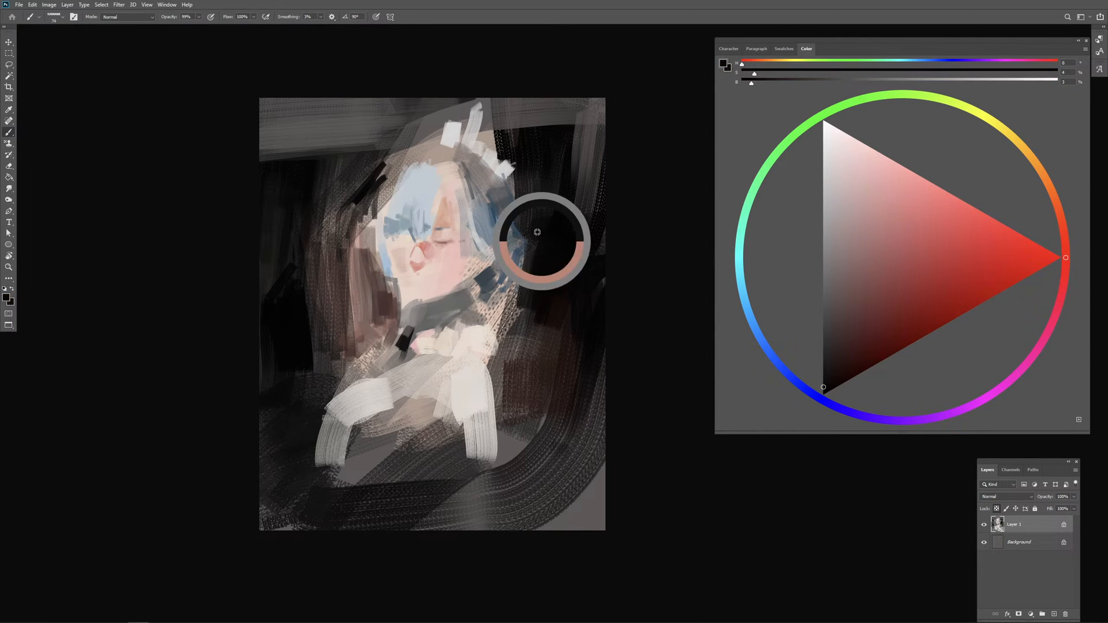
left_click(571, 181, "alt")
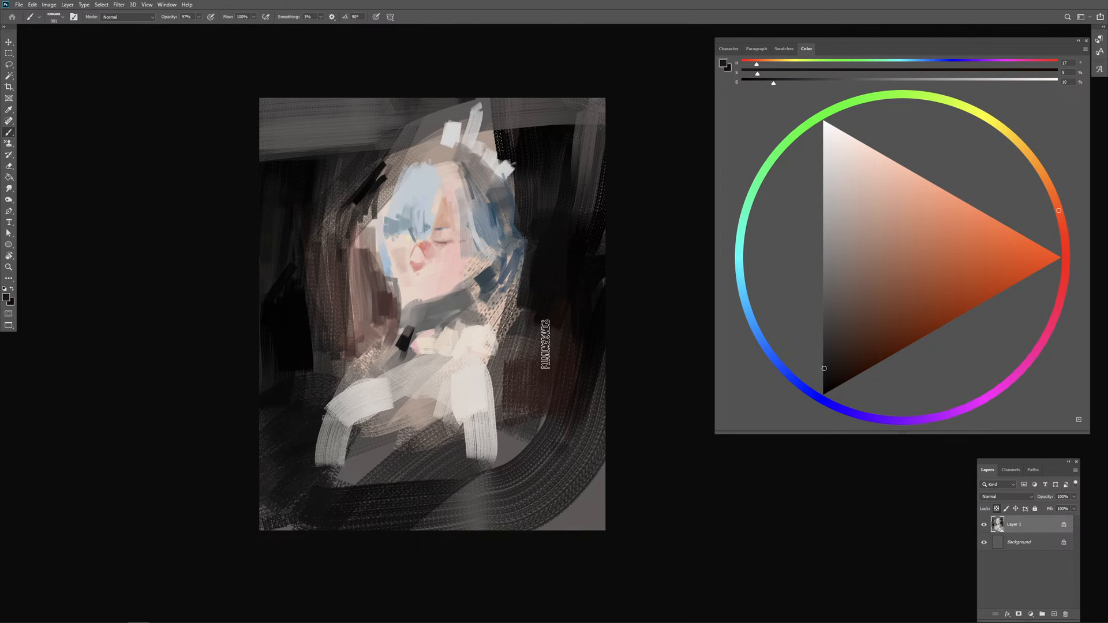
left_click(569, 312, "alt")
left_click_drag(561, 316, 532, 317)
mouse_move(403, 188)
left_mouse_down()
mouse_move(390, 189)
mouse_move(399, 154)
left_mouse_up()
left_click(369, 181, "alt")
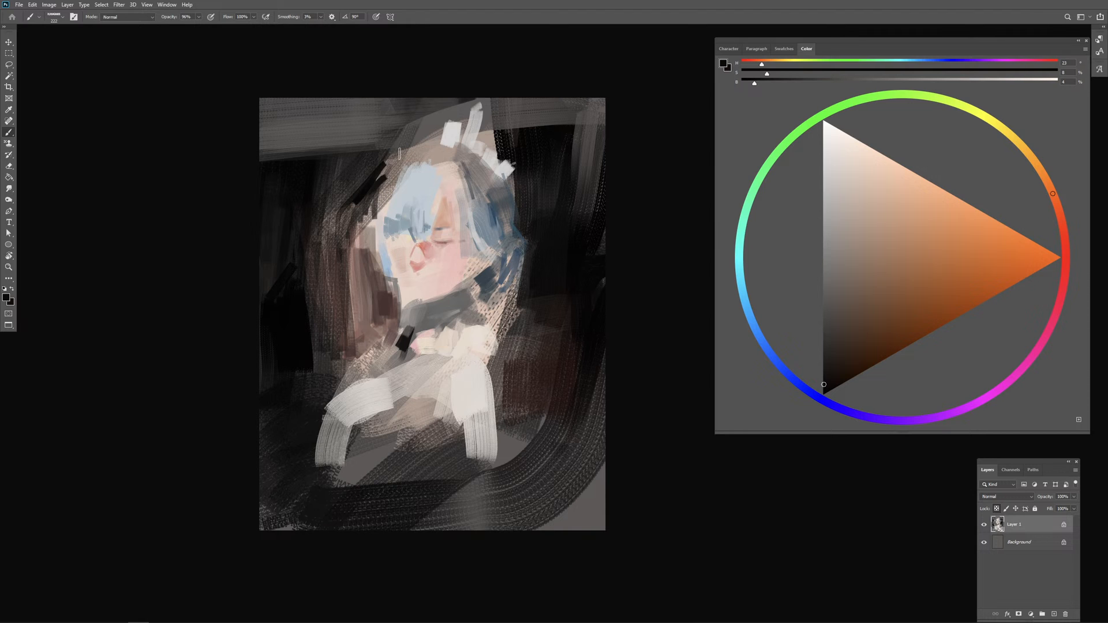
Step: Unlock the layer's transparent pixels, add a sampled off-white block to the headpiece's left end and merge the layer into the background
left_click(440, 142, "alt")
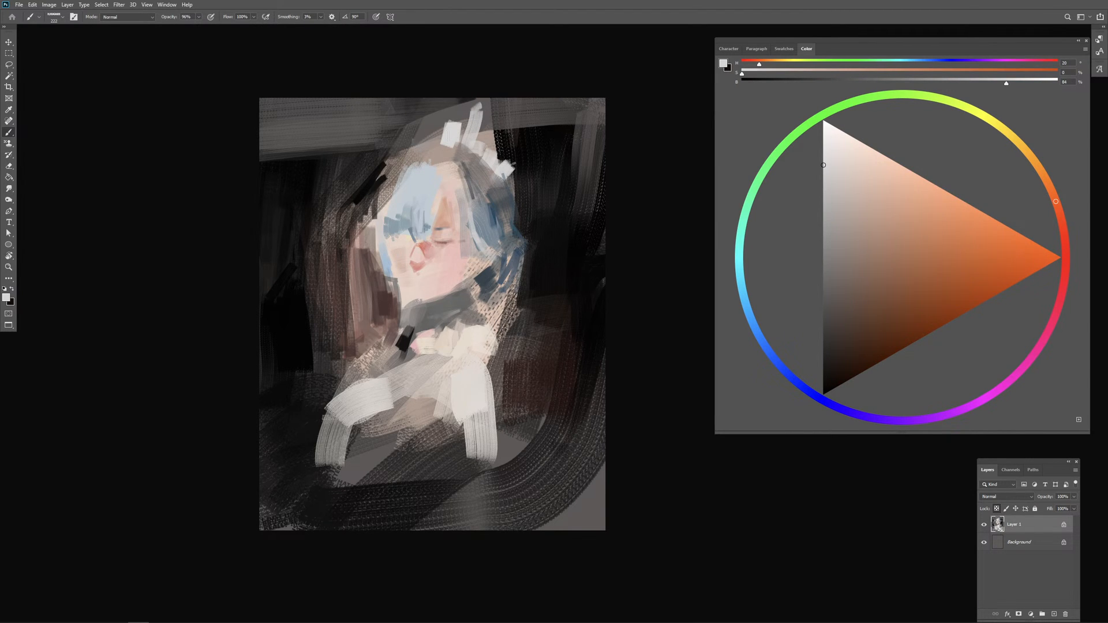
left_click(435, 135, "alt")
left_click(450, 132, "alt")
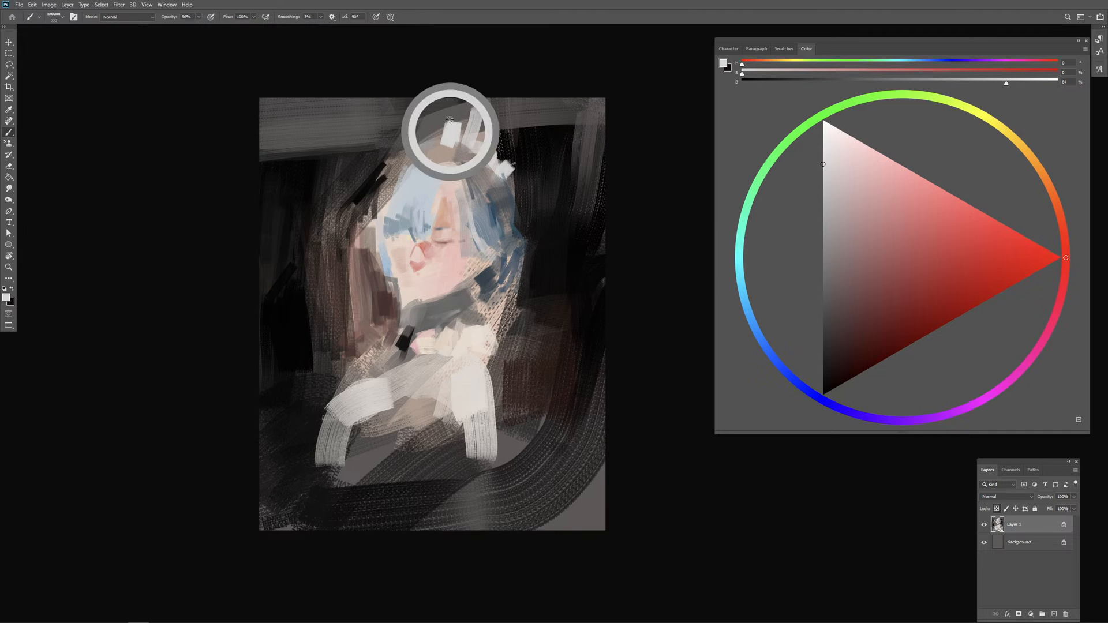
left_click(997, 508)
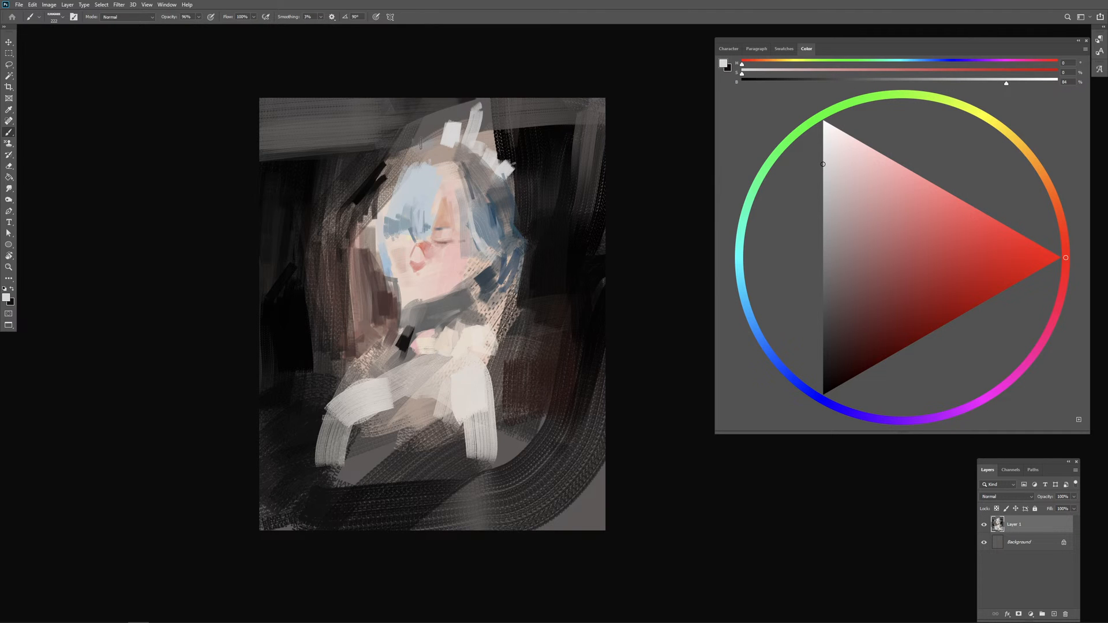
left_click_drag(425, 143, 437, 132)
key("ctrl+e")
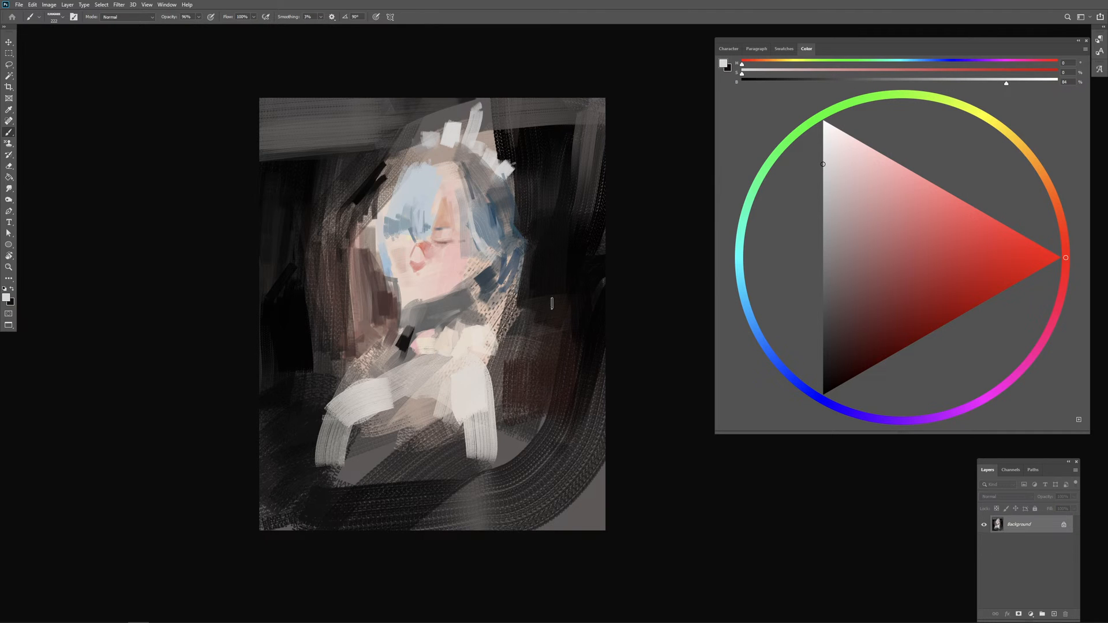
Step: Paint over the tall upper tip of the headpiece with sampled dark grey and a larger brush
left_click(491, 115, "alt")
key("bracketright")
key("bracketright")
key("bracketright")
key("bracketright")
left_click_drag(475, 105, 484, 112)
left_click_drag(471, 119, 490, 123)
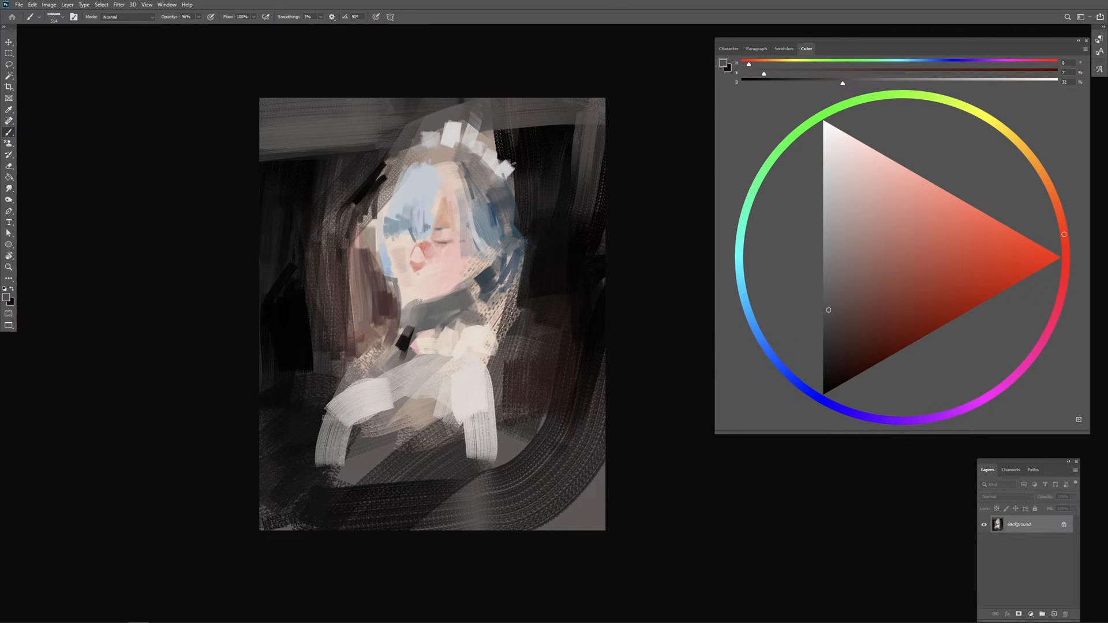
Step: Paint a broad, warm light-grey band across the background above the head
left_click(510, 114, "alt")
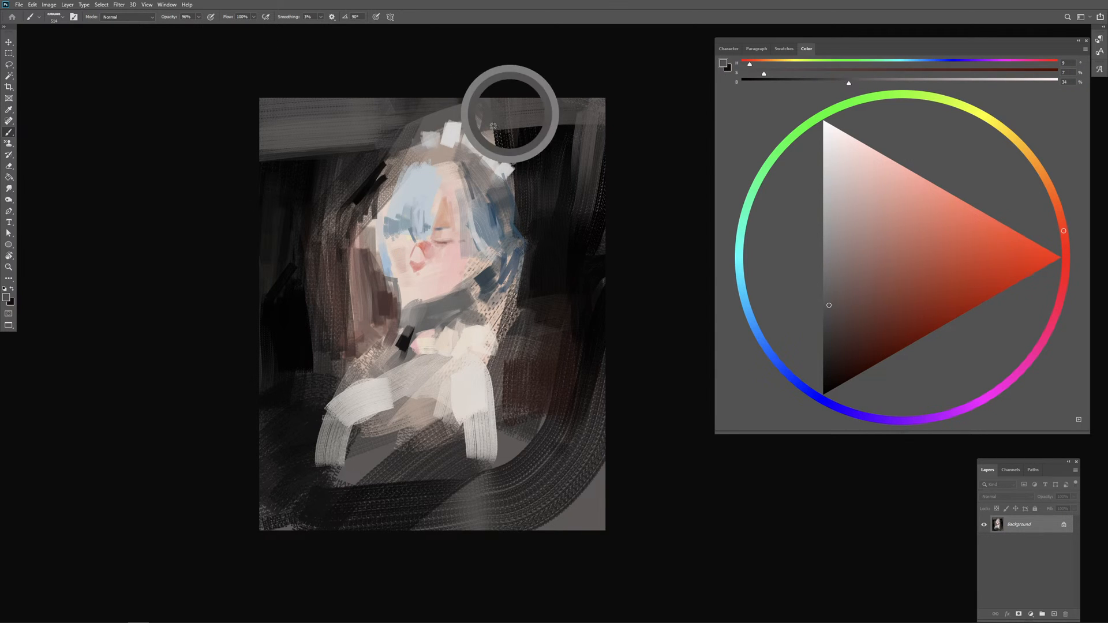
left_click(466, 137, "alt")
mouse_move(464, 109)
left_mouse_down()
mouse_move(576, 107)
mouse_move(321, 104)
mouse_move(240, 122)
mouse_move(358, 118)
mouse_move(262, 135)
mouse_move(448, 119)
mouse_move(426, 127)
left_mouse_up()
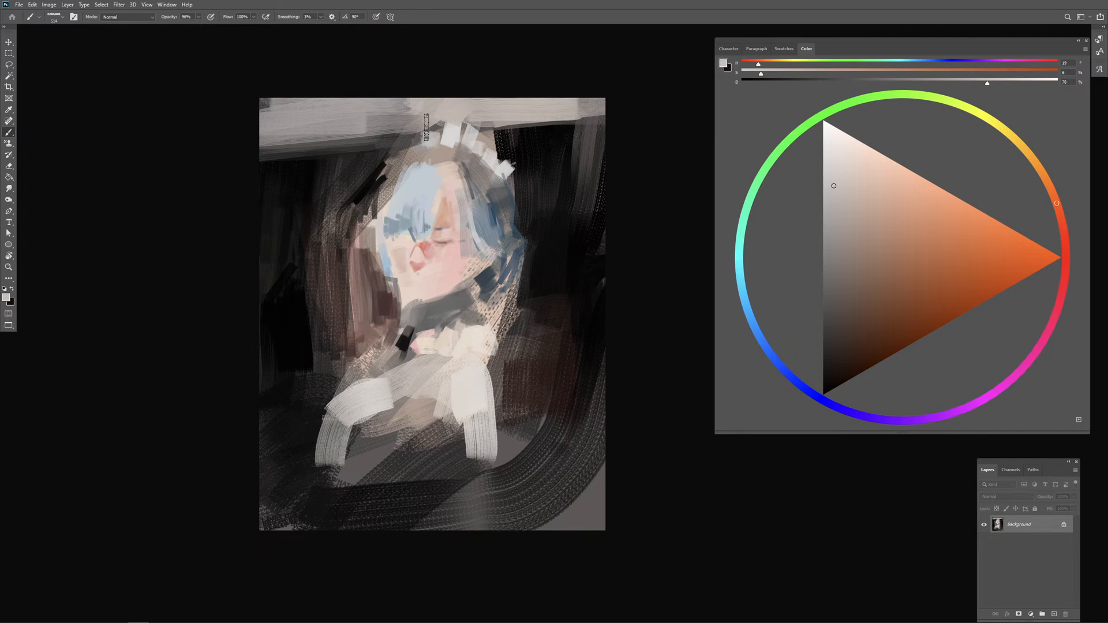
right_click(413, 138, "alt")
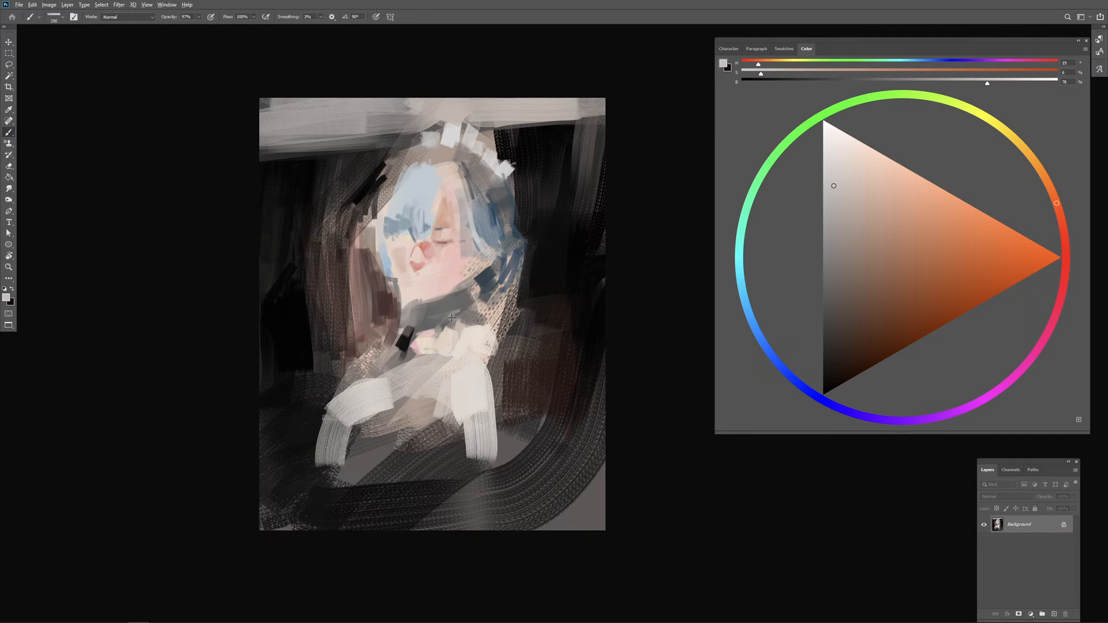
Step: Lasso a wide area around the figure and copy it to a new layer
left_click(457, 375, "alt")
key("l")
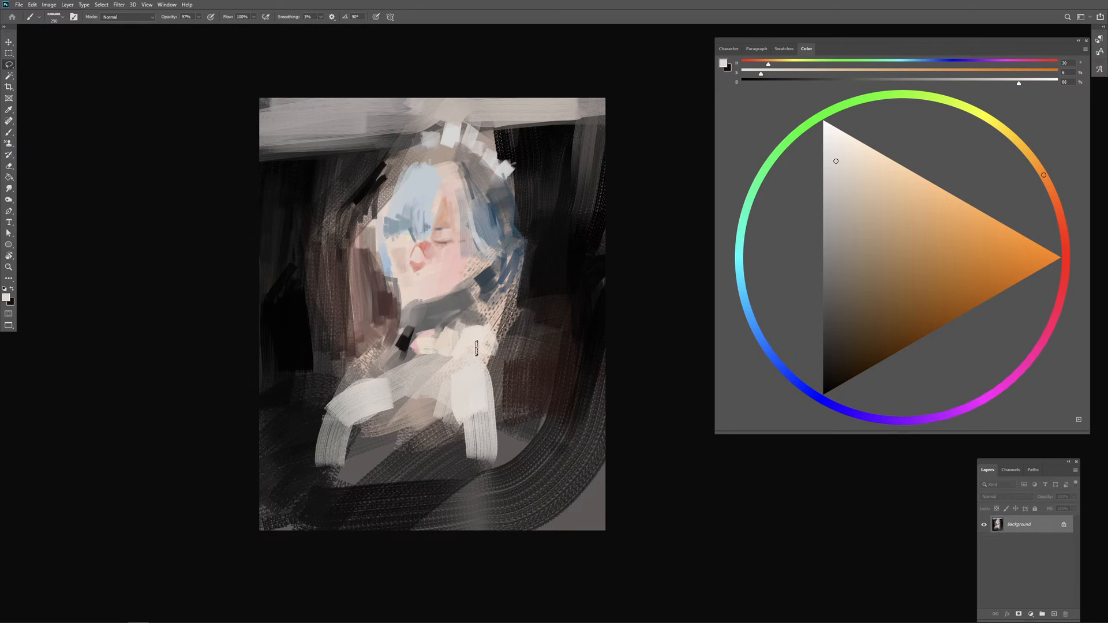
mouse_move(425, 110)
left_mouse_down()
mouse_move(403, 120)
mouse_move(375, 174)
mouse_move(381, 332)
mouse_move(327, 381)
mouse_move(390, 114)
mouse_move(303, 415)
mouse_move(583, 323)
mouse_move(421, 99)
mouse_move(509, 527)
mouse_move(460, 76)
left_mouse_up()
key("ctrl+d")
key("ctrl+j")
Step: Free-transform the copied figure to about 110% and reposition it lower in the canvas, then clear the selection
right_click(462, 76)
right_click(431, 235)
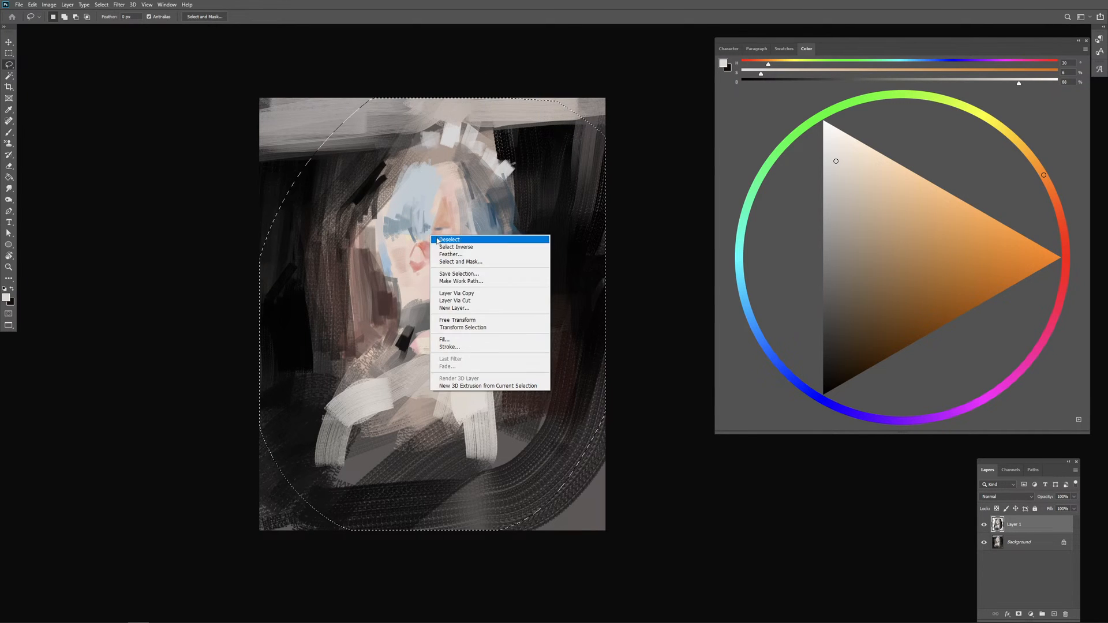
left_click(483, 319)
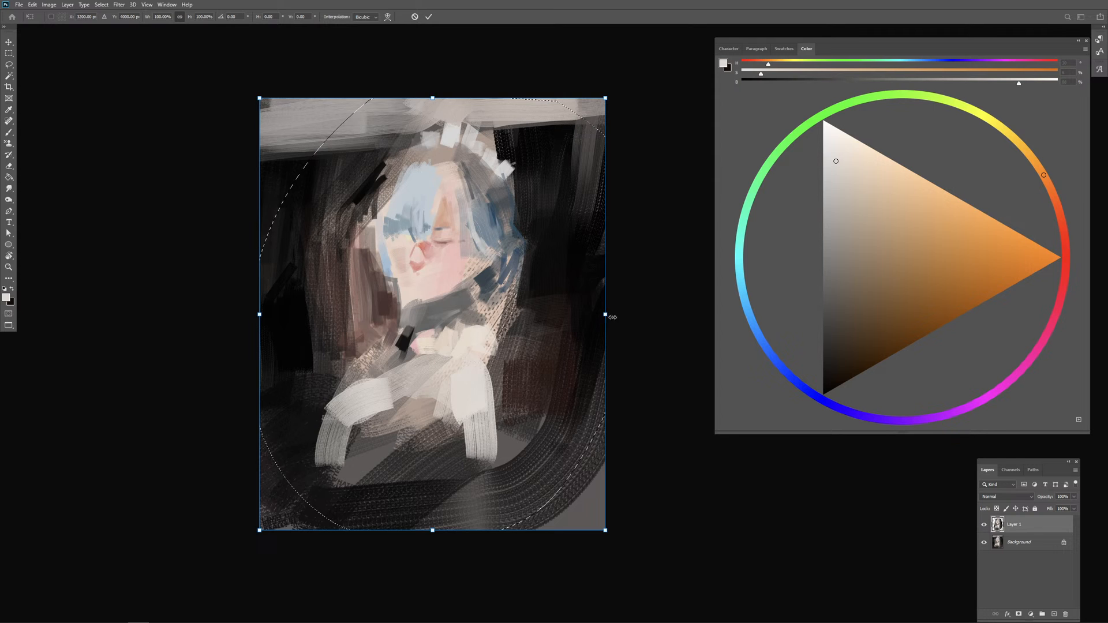
left_click_drag(608, 316, 667, 315)
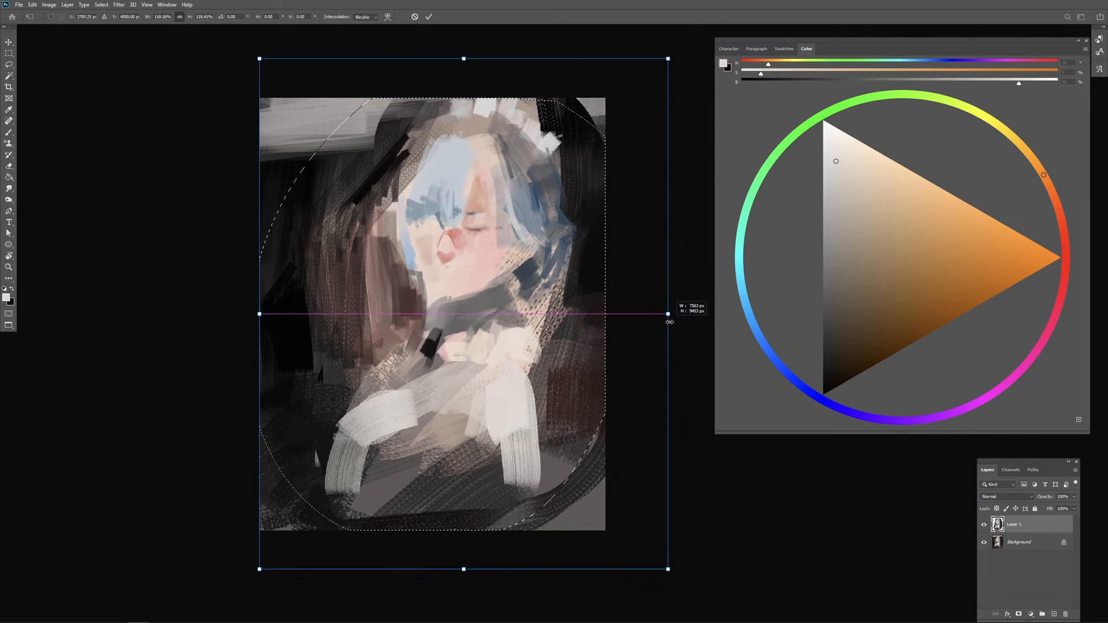
left_click_drag(600, 344, 569, 372)
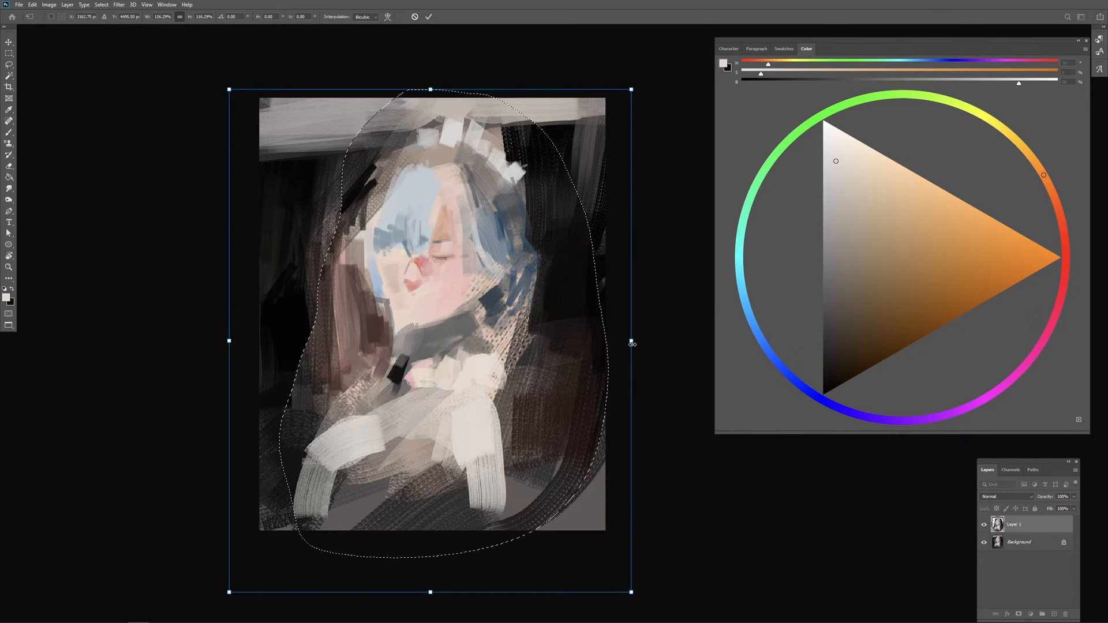
mouse_move(632, 342)
left_mouse_down()
mouse_move(610, 324)
mouse_move(619, 340)
left_mouse_up()
key("Return")
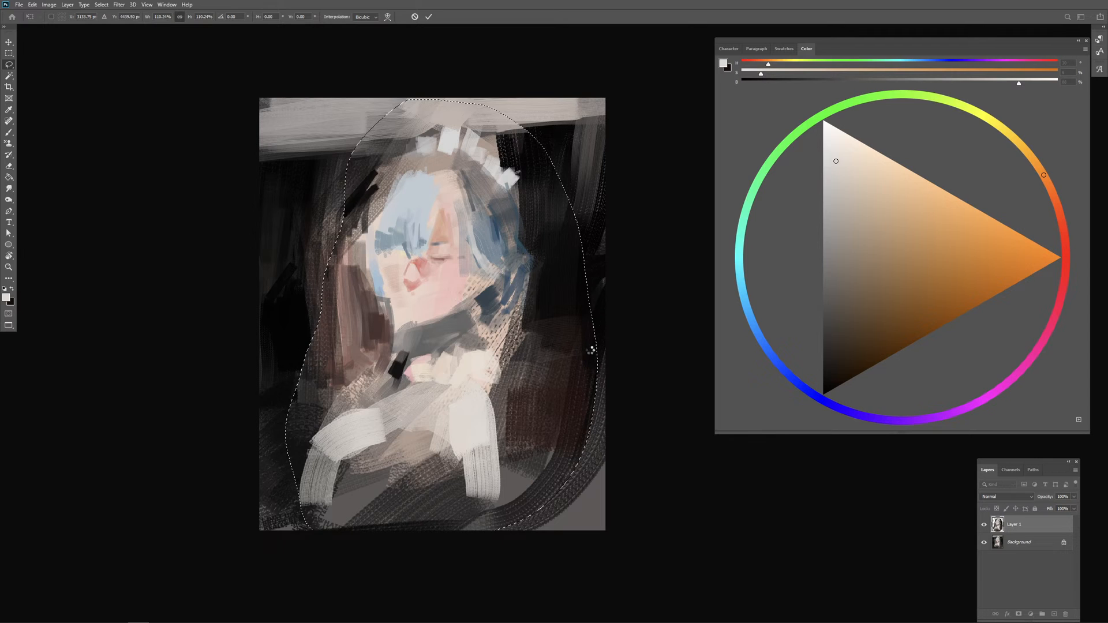
key("ctrl+d")
key("b")
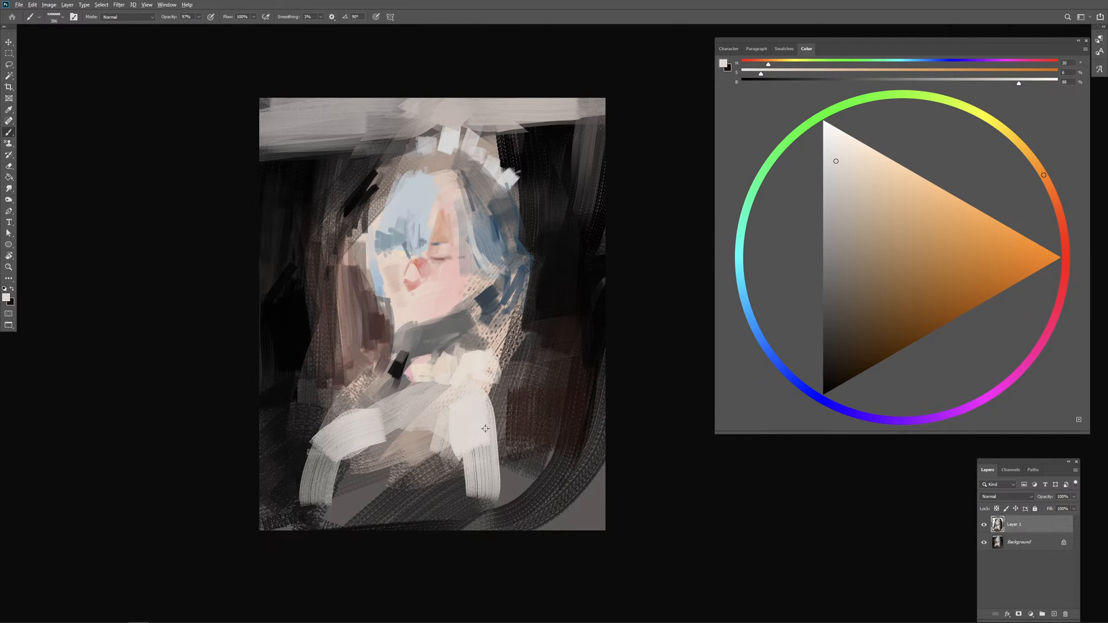
Step: Extend the right white strap with its sampled tone and define its outer edge with very dark red strokes
left_click(485, 429, "alt")
left_click(579, 294, "alt")
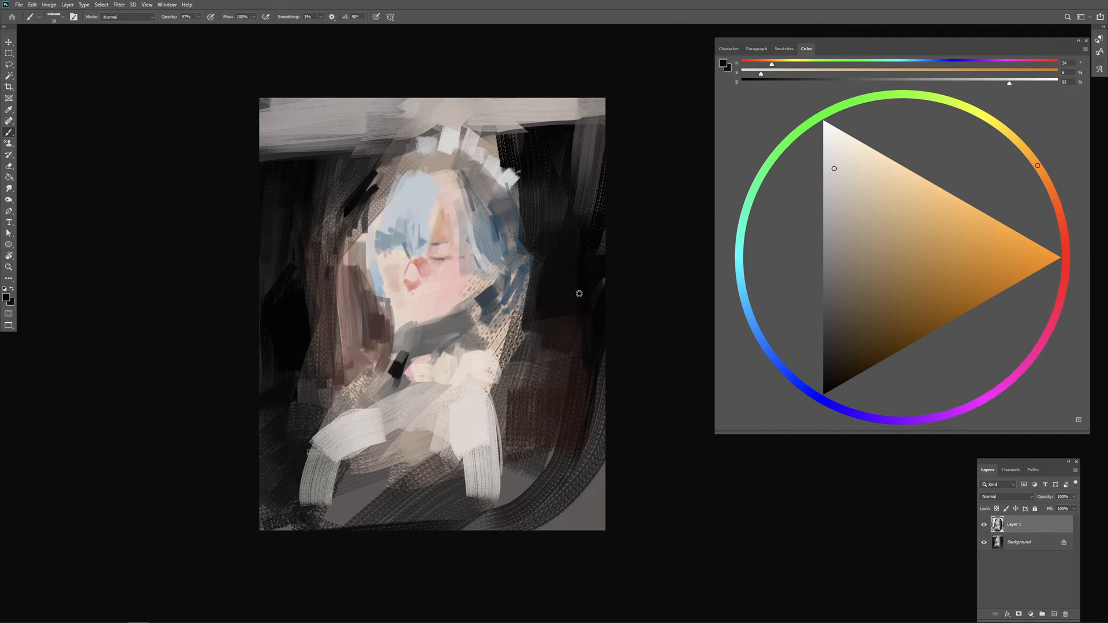
left_click(836, 380)
left_click_drag(507, 458, 495, 397)
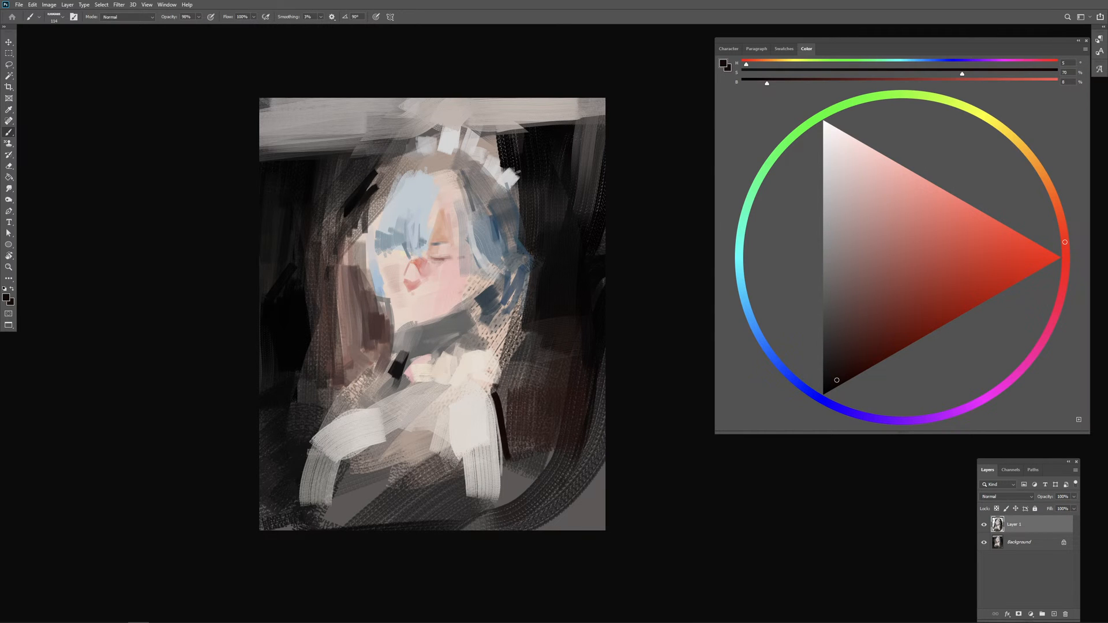
mouse_move(490, 392)
left_mouse_down()
mouse_move(502, 382)
mouse_move(514, 456)
left_mouse_up()
right_click(503, 420, "alt")
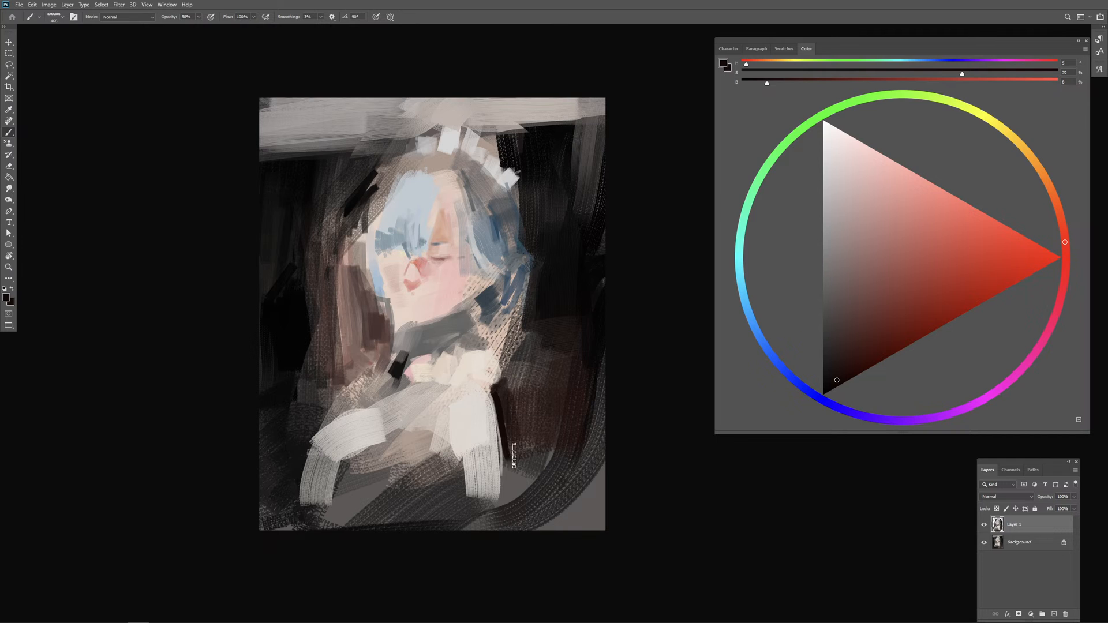
left_click_drag(521, 354, 516, 404)
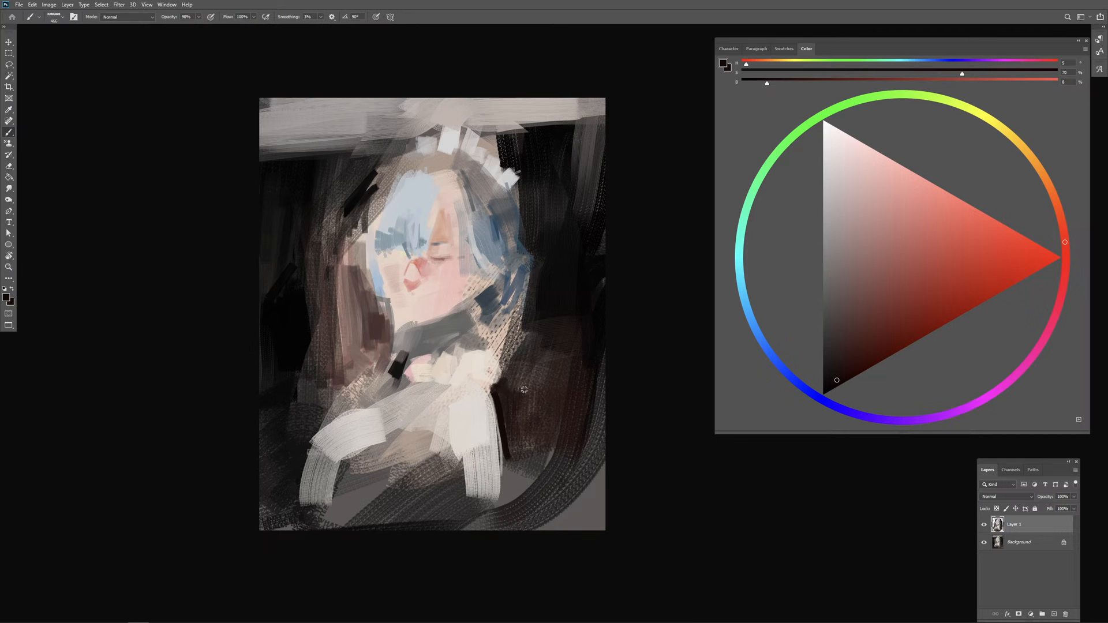
Step: Thicken the light background band on the upper left with broad sampled-grey strokes
right_click(524, 390, "alt")
left_click(329, 112, "alt")
right_click(312, 138, "alt")
left_click_drag(260, 152, 377, 144)
mouse_move(376, 143)
left_mouse_down()
mouse_move(266, 156)
mouse_move(364, 158)
left_mouse_up()
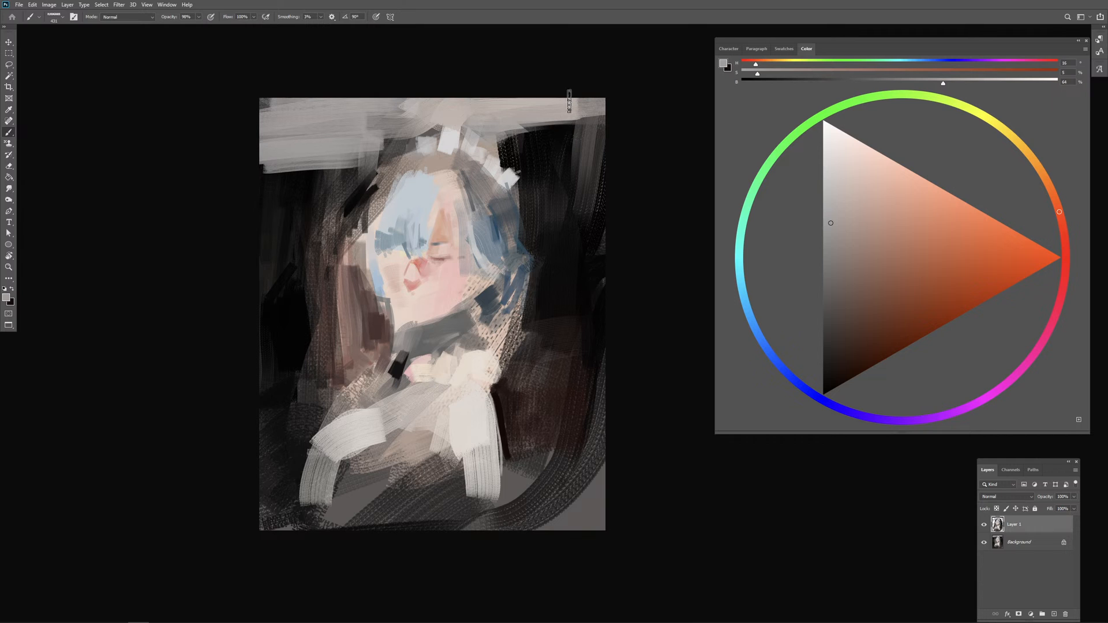
Step: Extend the light-grey background band to the right canvas edge with a sampled grey
right_click(551, 157, "alt")
left_click(505, 122, "alt")
left_click_drag(509, 126, 605, 120)
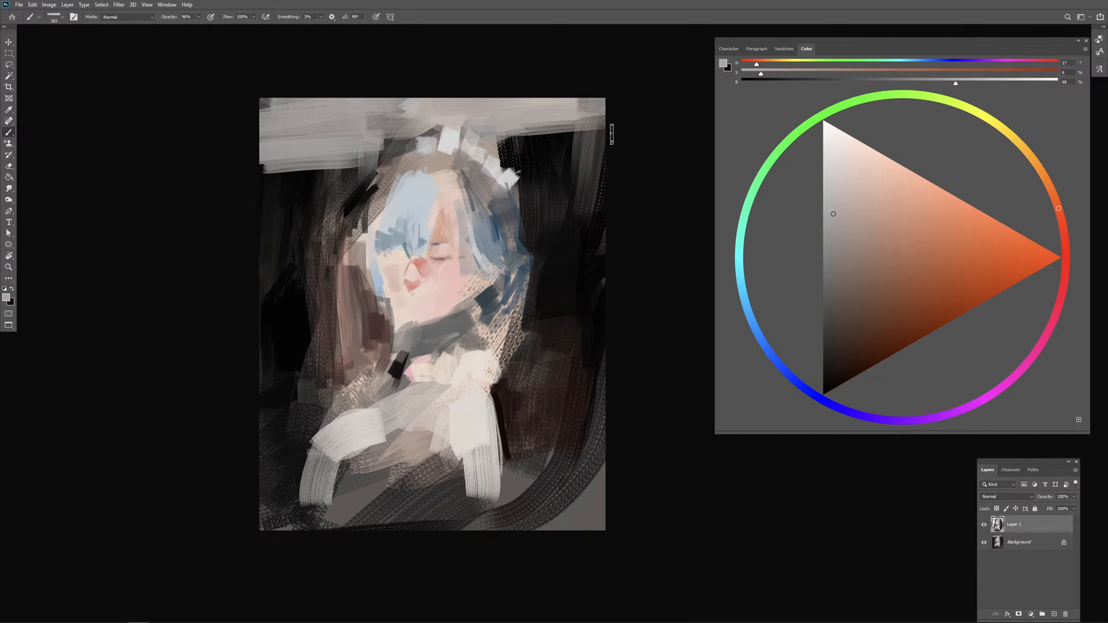
right_click(584, 177, "alt")
left_click(289, 160, "alt")
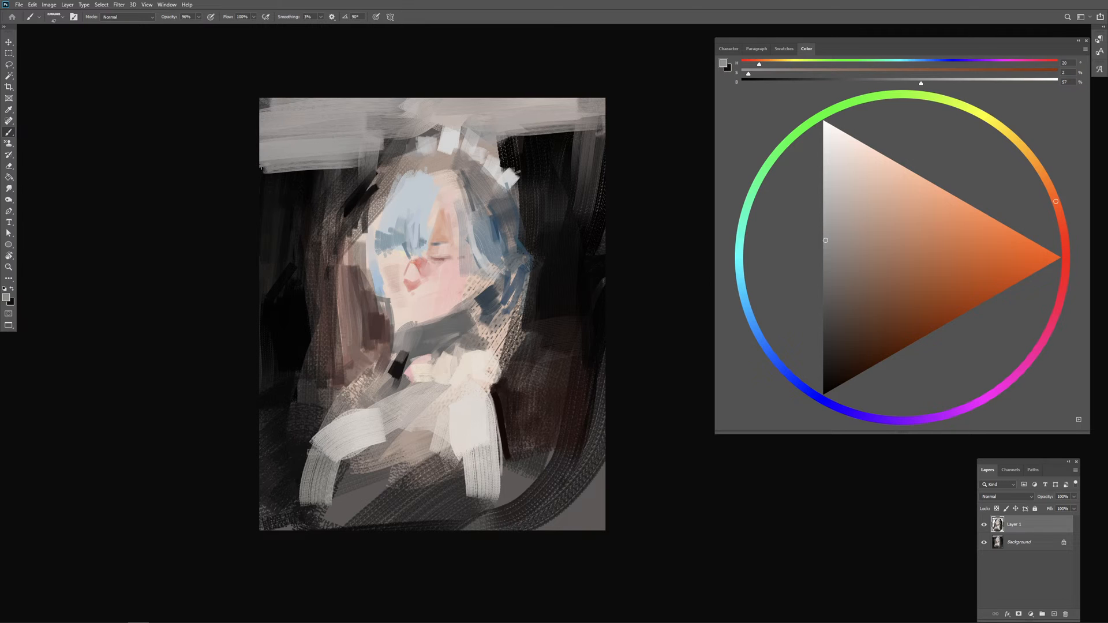
left_click_drag(286, 186, 294, 316)
left_click_drag(304, 384, 300, 347)
key("ctrl+z")
key("ctrl+z")
Step: Resize the brush and streak long, slanted grey lines down the dark background left of the figure
left_click_drag(292, 200, 301, 331)
left_click_drag(504, 269, 517, 267)
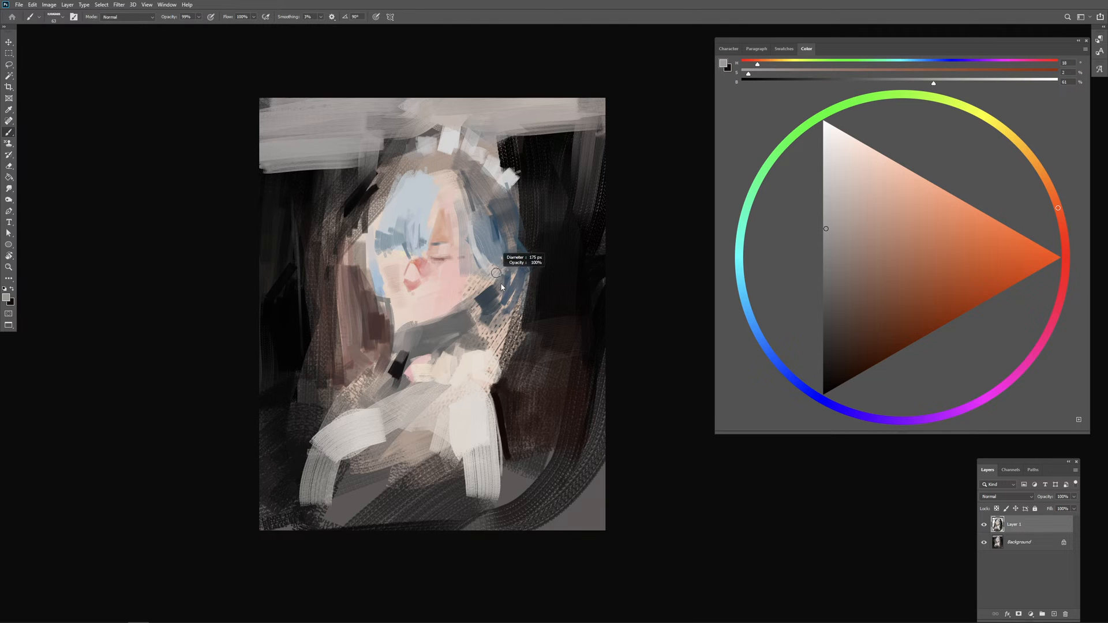
left_click_drag(294, 169, 307, 321)
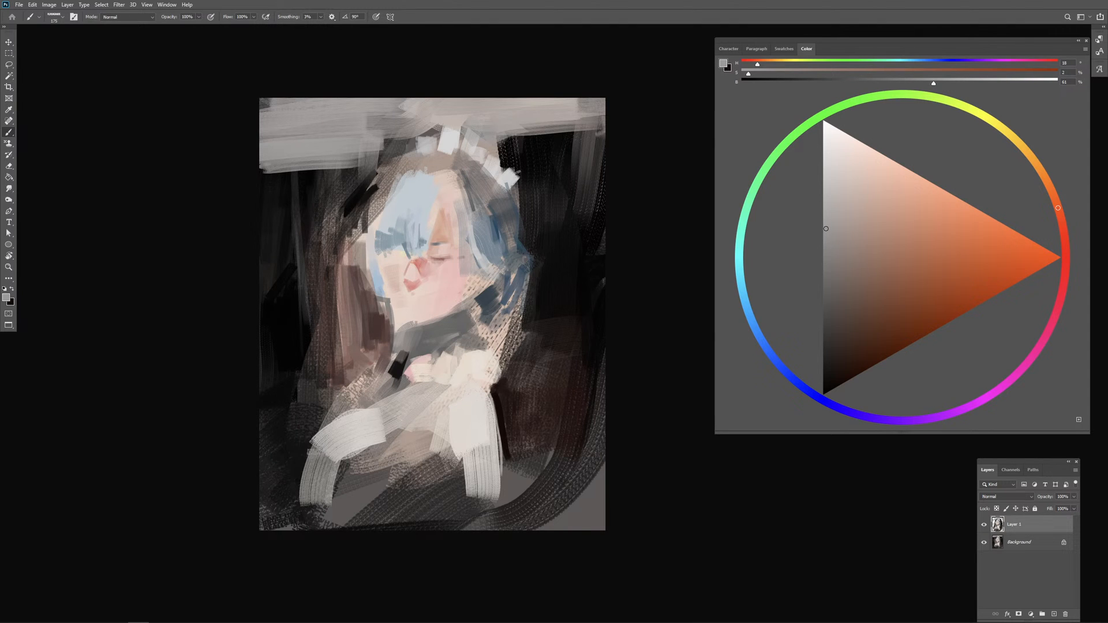
left_click_drag(264, 172, 306, 327)
left_click(279, 220, "alt")
left_click_drag(272, 184, 308, 339)
Step: Cut back the grey streaks left of the figure with sampled dark grey and near-black strokes
left_click(276, 251, "alt")
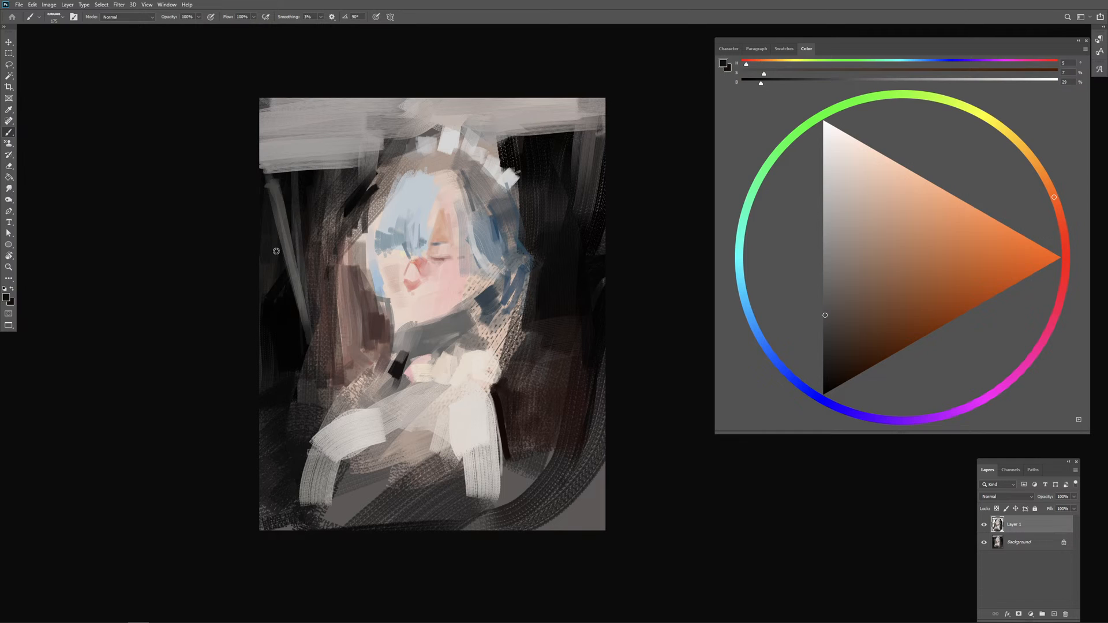
left_click(293, 310, "alt")
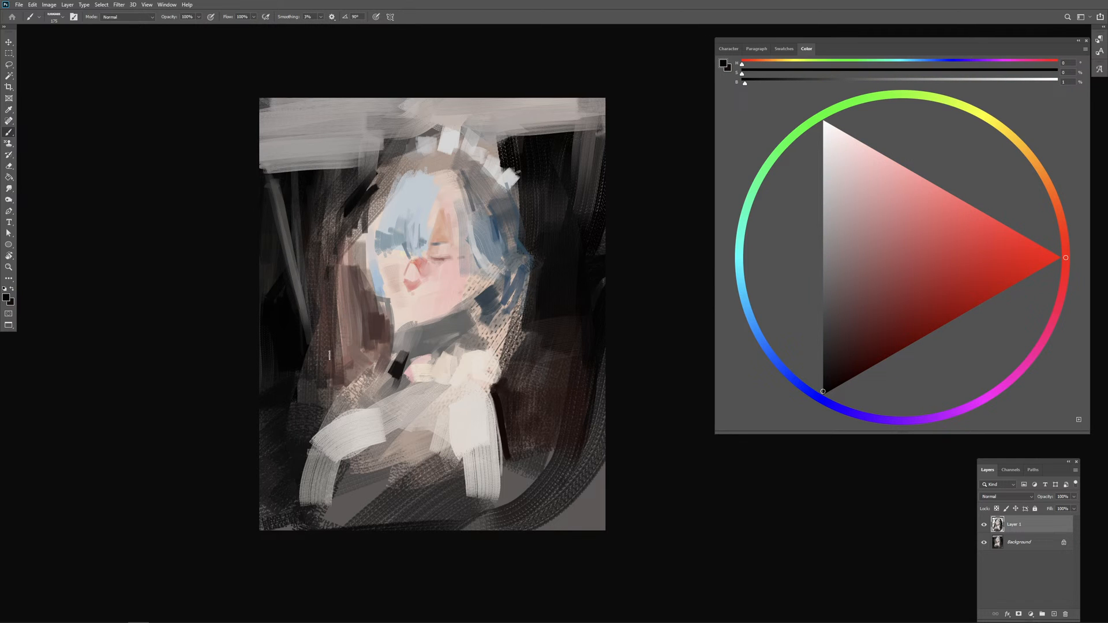
left_click_drag(323, 367, 335, 351, "alt")
left_click_drag(316, 326, 301, 328, "alt")
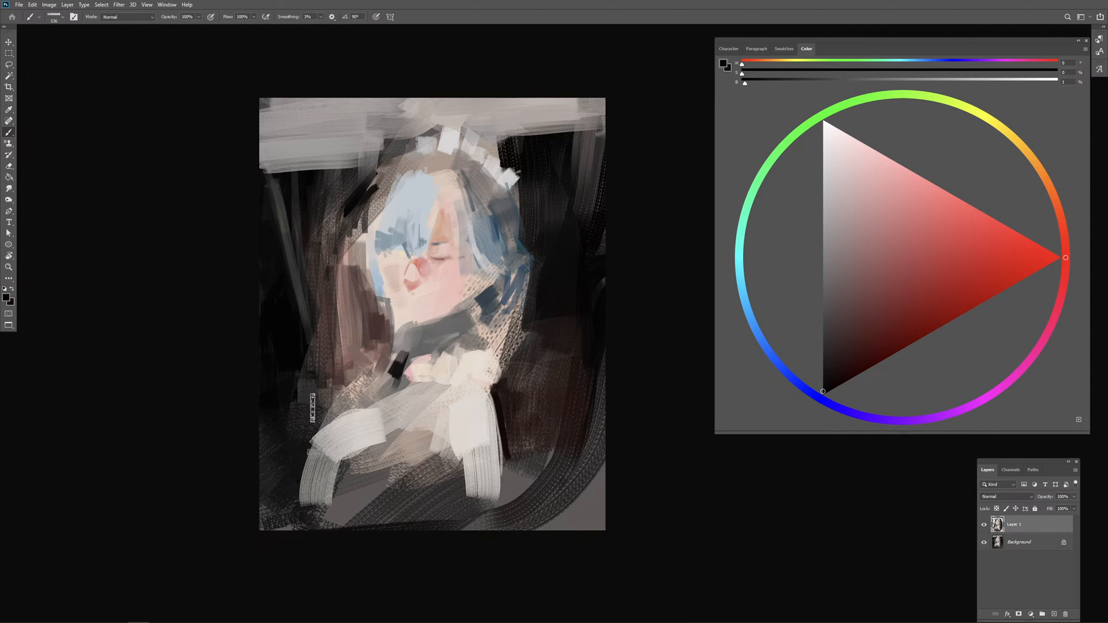
Step: Shift a sampled grey to a muted dark brown and add subtle strokes to the lower-left dark background
left_click(285, 233, "alt")
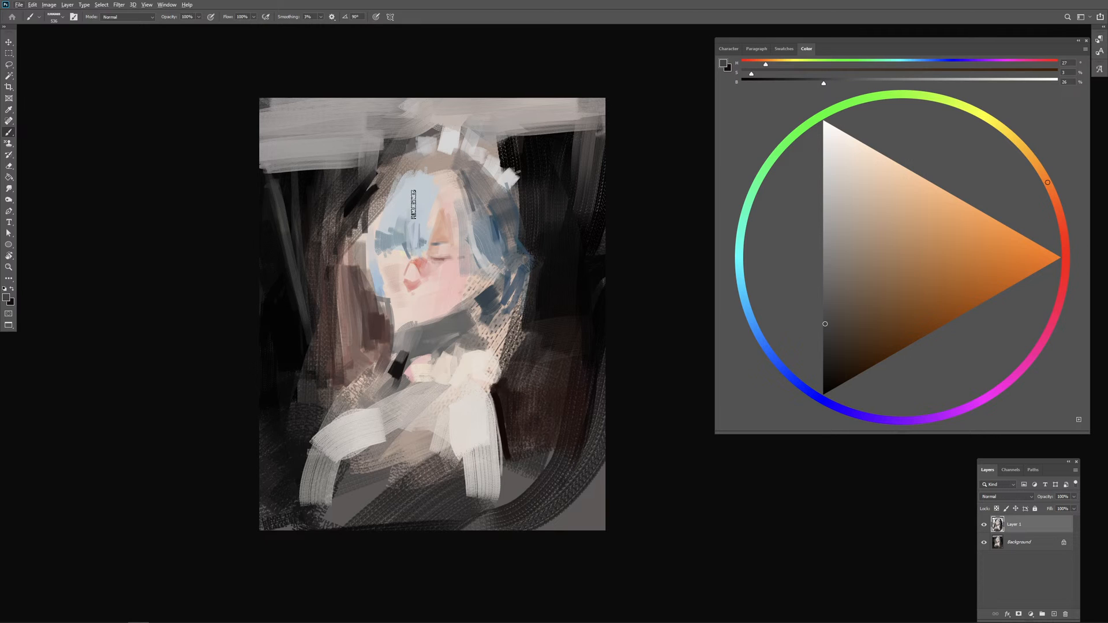
left_click(840, 326)
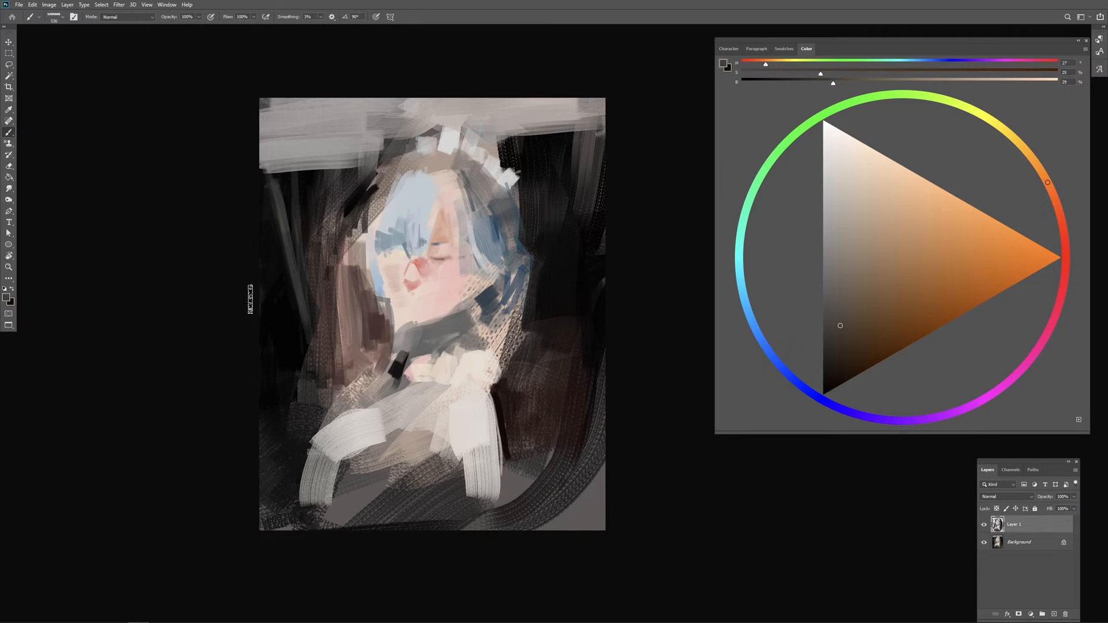
mouse_move(252, 300)
left_mouse_down()
mouse_move(274, 319)
mouse_move(280, 367)
left_mouse_up()
left_click(287, 325, "alt")
left_click_drag(268, 303, 281, 372)
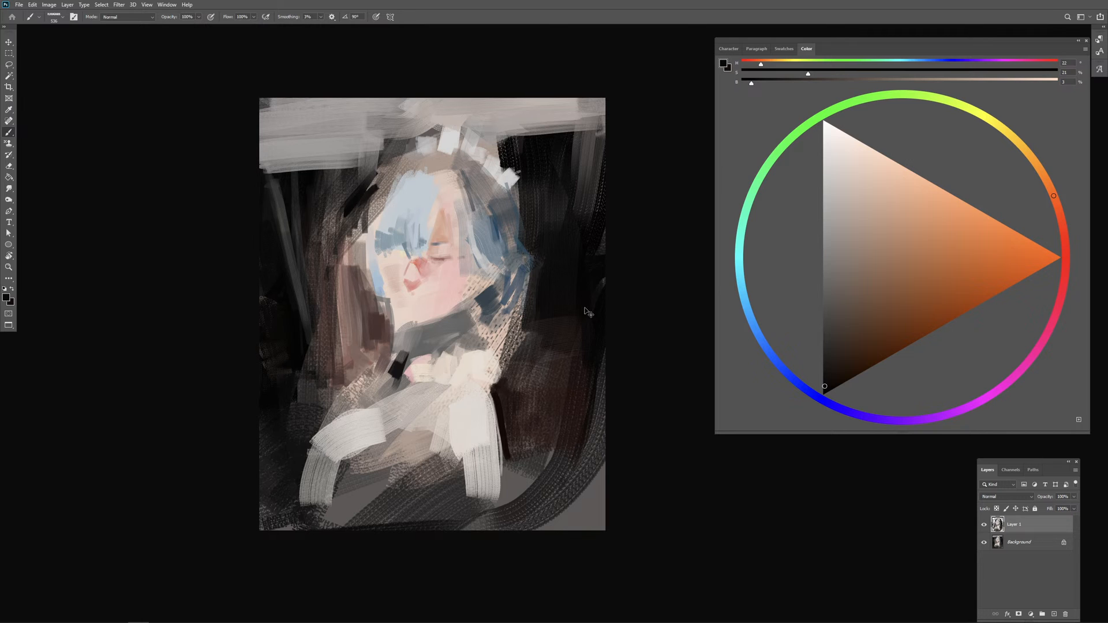
Step: Vary the dark background right of the figure with broad dark-grey and near-black strokes
left_click(587, 204, "alt")
mouse_move(570, 215)
left_mouse_down()
mouse_move(602, 255)
mouse_move(581, 296)
left_mouse_up()
left_click(553, 284, "alt")
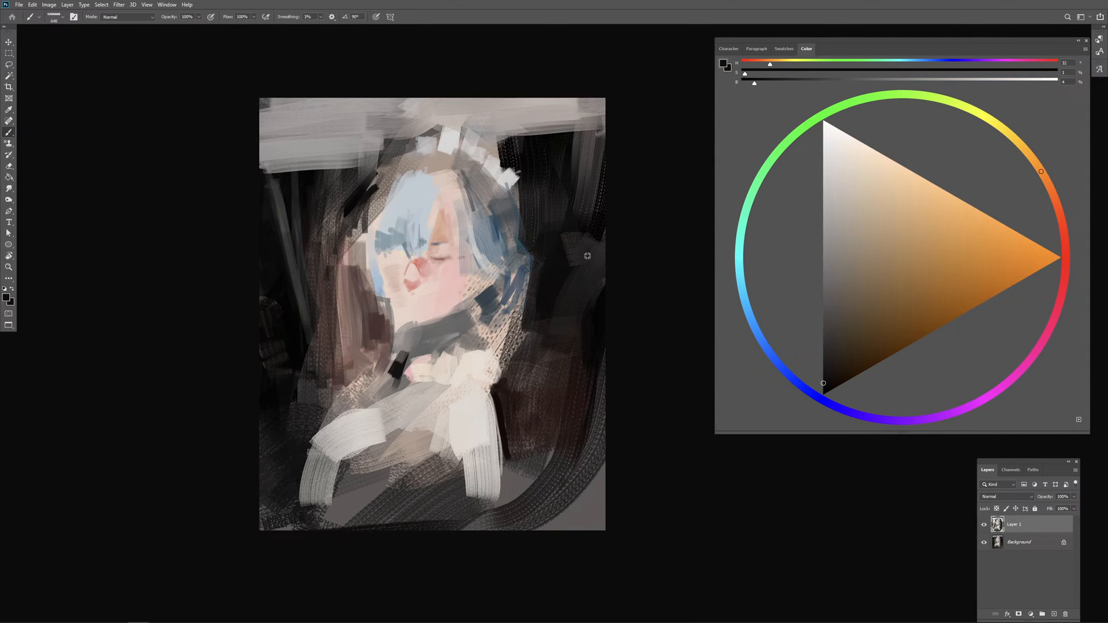
left_click_drag(587, 250, 573, 272)
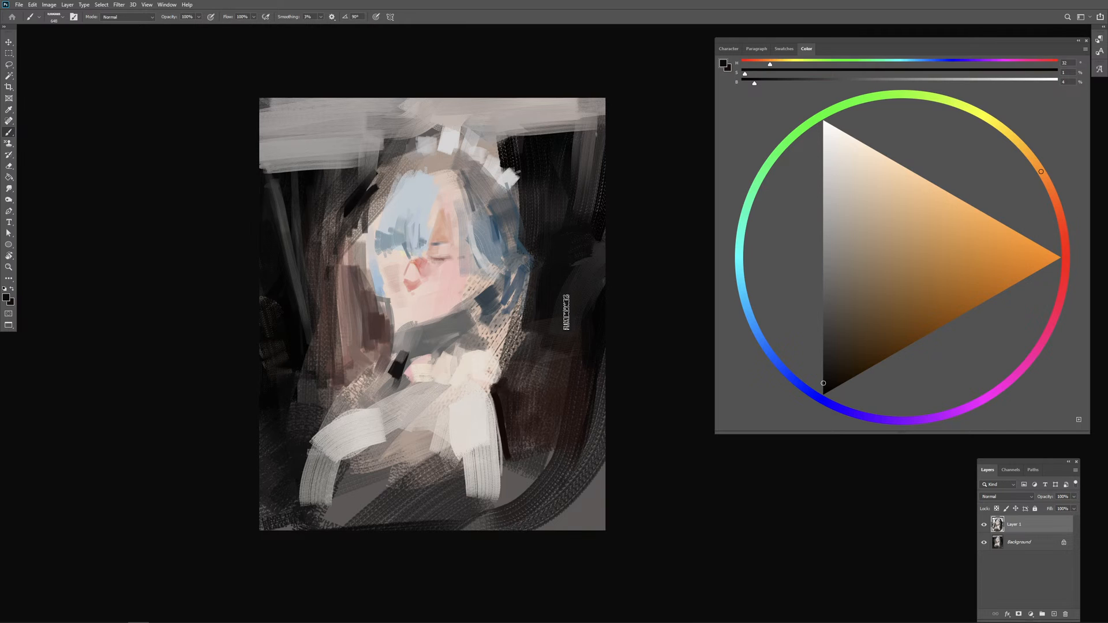
Step: Paint a muted dark-brown patch into the dark background right of the hair, undoing the redder trial strokes
left_click(856, 340)
mouse_move(580, 268)
left_mouse_down()
mouse_move(564, 327)
mouse_move(578, 336)
left_mouse_up()
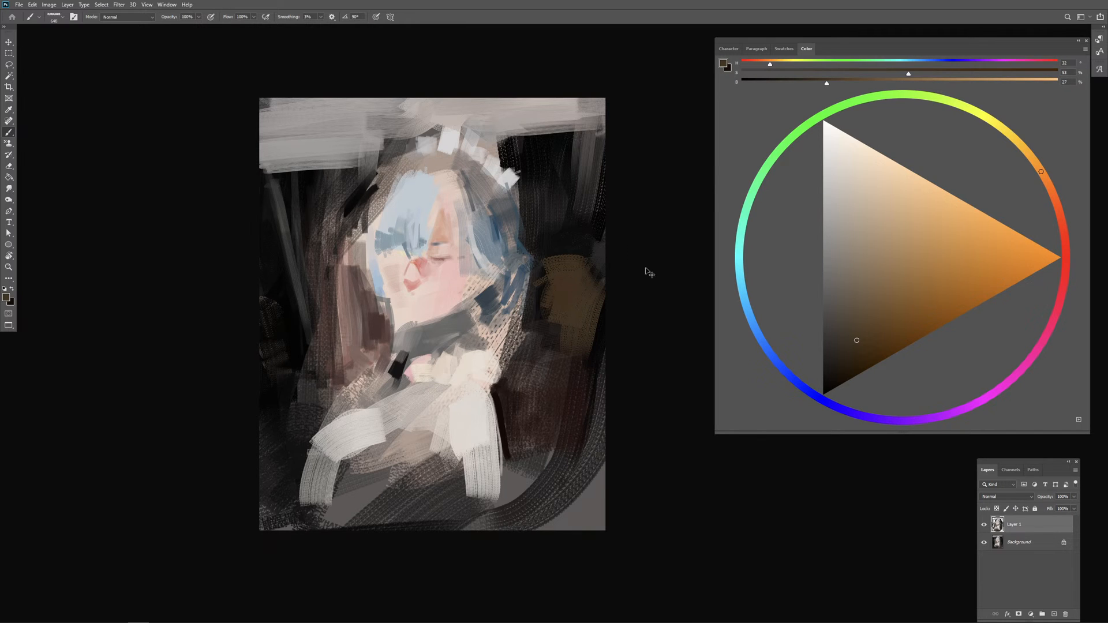
left_click(1061, 217)
mouse_move(560, 287)
left_mouse_down()
mouse_move(576, 295)
mouse_move(577, 335)
mouse_move(568, 285)
mouse_move(573, 319)
left_mouse_up()
key("ctrl+z")
key("ctrl+z")
Step: Cut back the brown patch right of the figure with near-black strokes, leaving warm traces near the canvas edge
left_click_drag(846, 334, 821, 397)
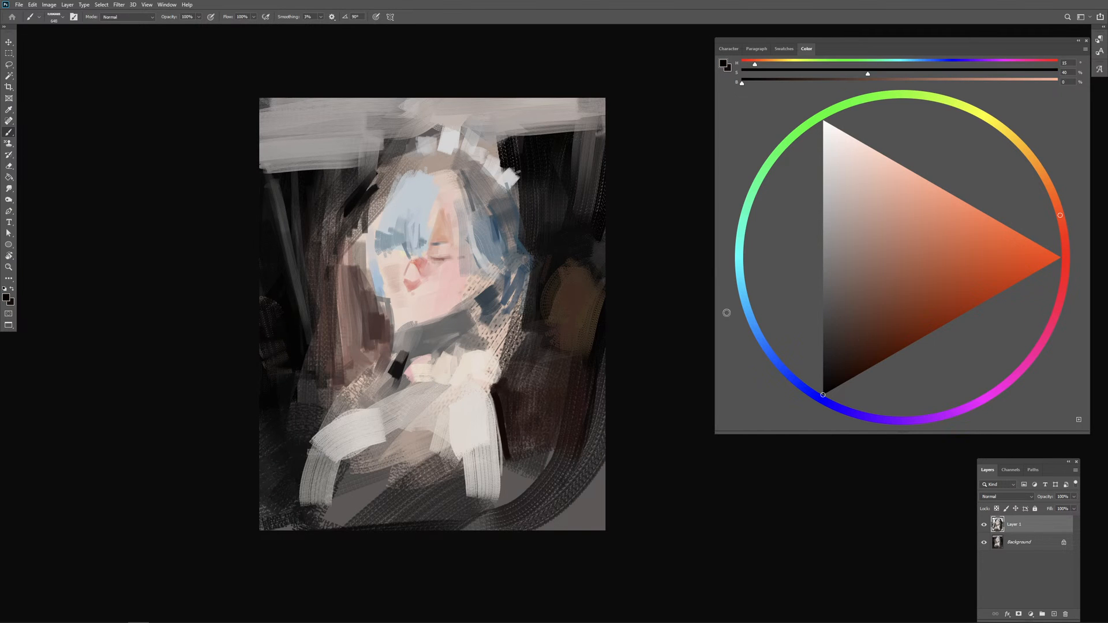
mouse_move(559, 264)
left_mouse_down()
mouse_move(547, 320)
mouse_move(588, 270)
mouse_move(562, 403)
left_mouse_up()
mouse_move(582, 333)
left_mouse_down()
mouse_move(572, 382)
mouse_move(571, 348)
left_mouse_up()
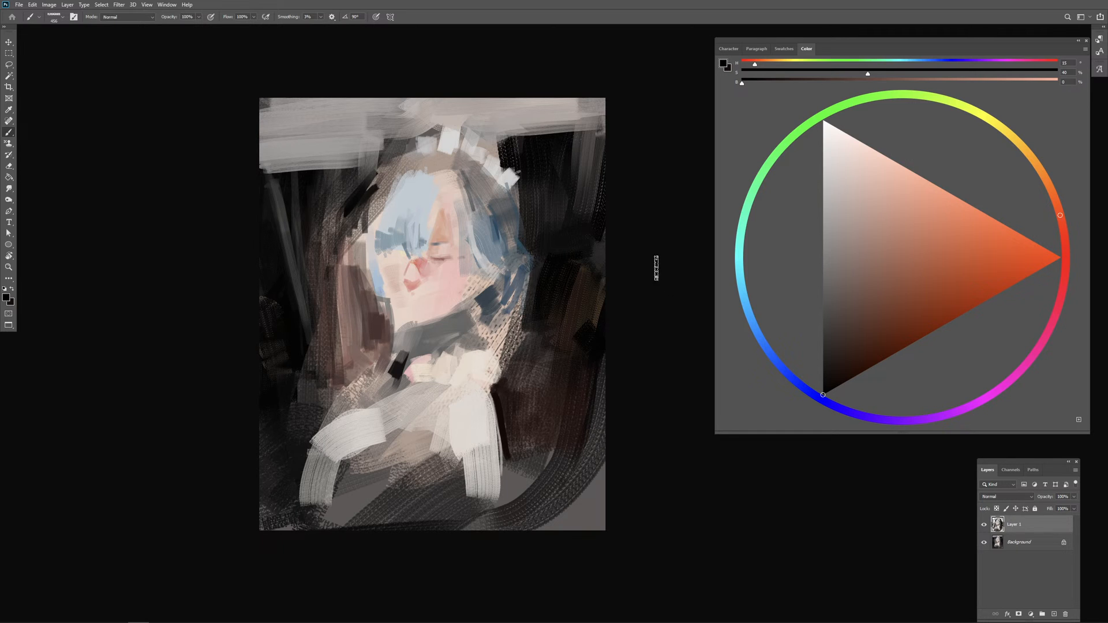
left_click(539, 153, "alt")
left_click(534, 153, "alt")
mouse_move(532, 153)
left_mouse_down()
mouse_move(504, 132)
mouse_move(525, 144)
mouse_move(495, 150)
left_mouse_up()
key("ctrl+z")
Step: Brush sampled light grey along the pale upper band's lower edge and extend the headdress's left side with off-white
left_click(515, 132, "alt")
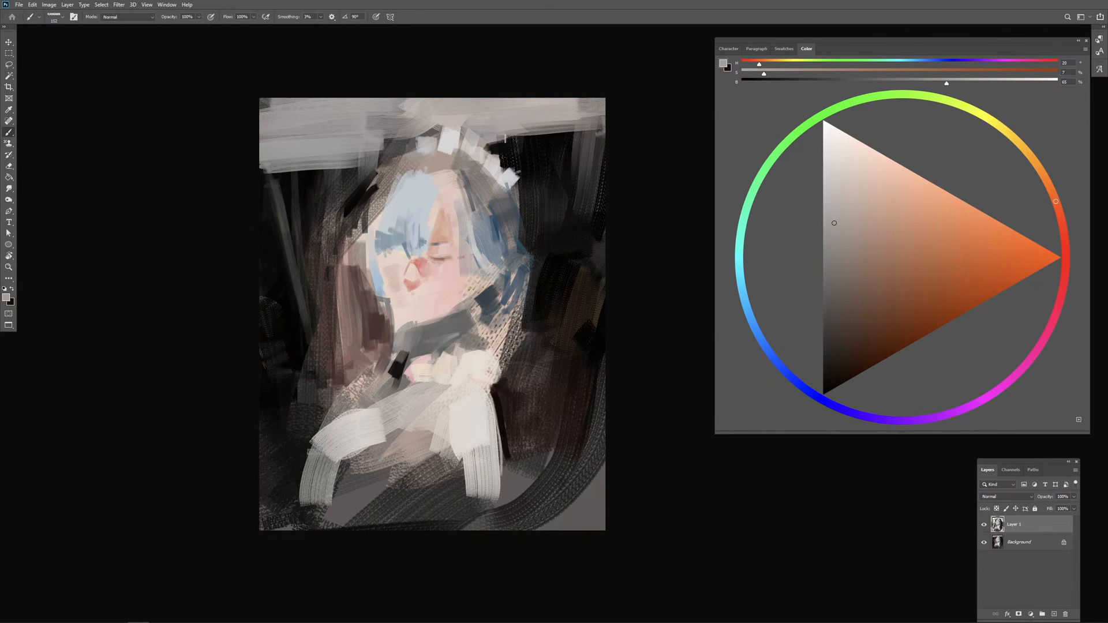
left_click_drag(500, 137, 616, 128)
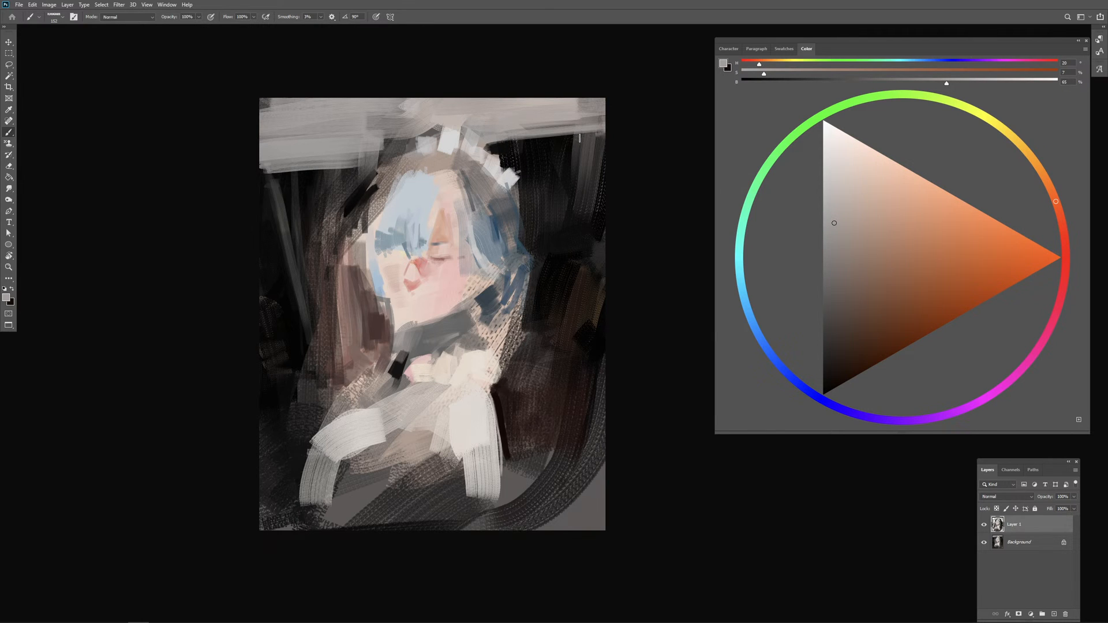
mouse_move(389, 135)
left_mouse_down()
mouse_move(372, 165)
mouse_move(360, 153)
mouse_move(415, 124)
mouse_move(390, 149)
mouse_move(413, 139)
left_mouse_up()
left_click(445, 139, "alt")
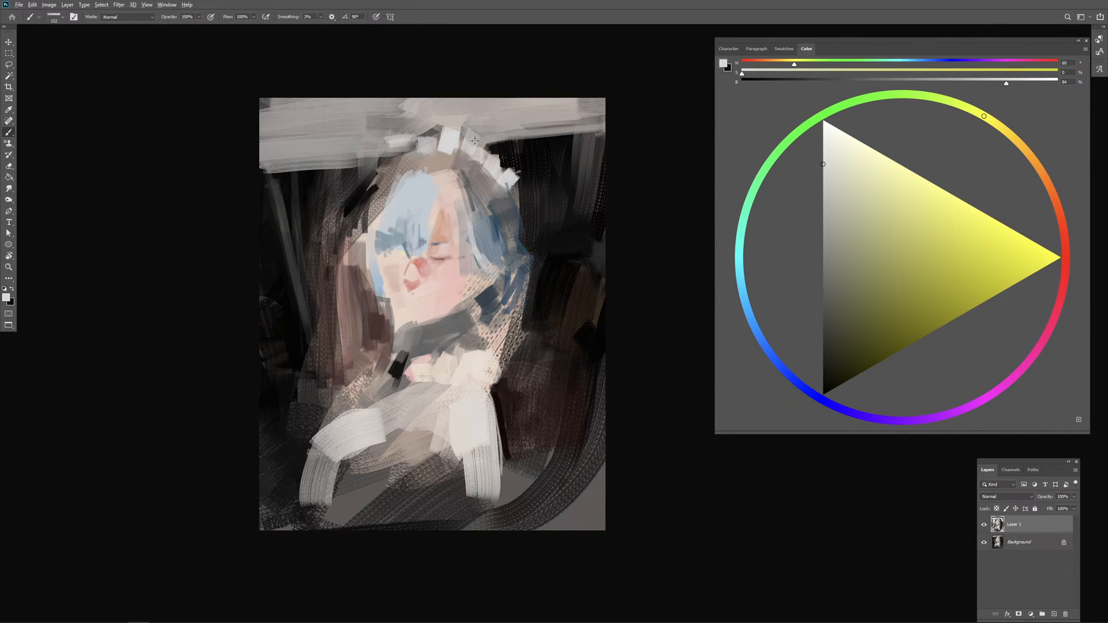
Step: Touch up the dark background beside the headdress's right end with sampled near-black and very dark green strokes
left_click(509, 153, "alt")
left_click(545, 147, "alt")
left_click_drag(502, 155, 493, 154)
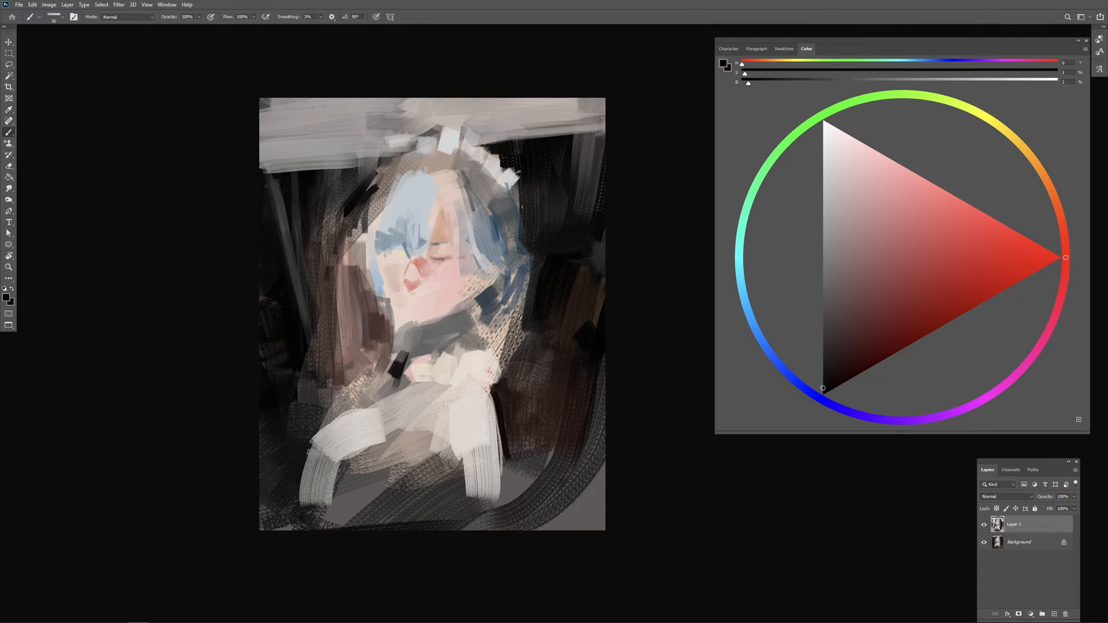
left_click(528, 175, "alt")
left_click(825, 379)
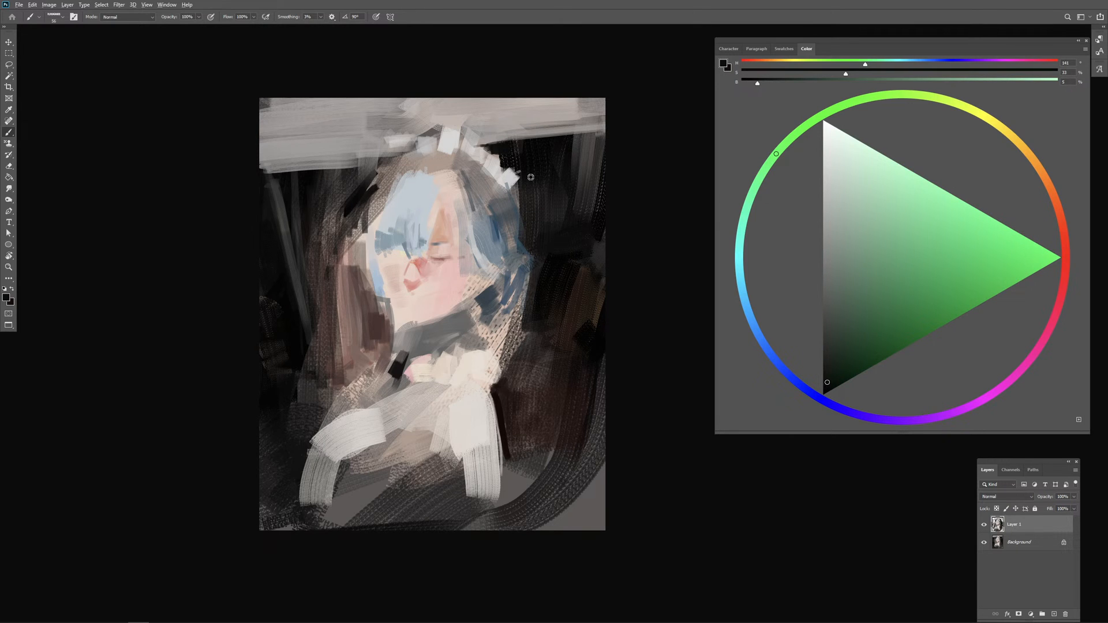
mouse_move(531, 177)
left_mouse_down()
mouse_move(573, 180)
mouse_move(522, 208)
mouse_move(539, 198)
left_mouse_up()
left_click(862, 416)
left_click(830, 378)
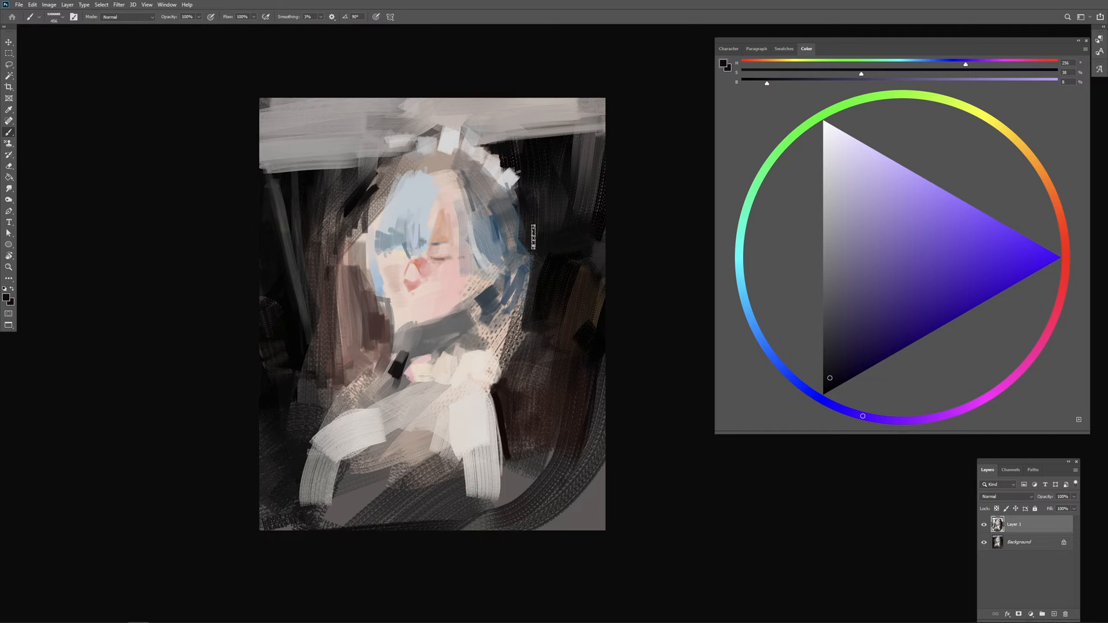
left_click(793, 135)
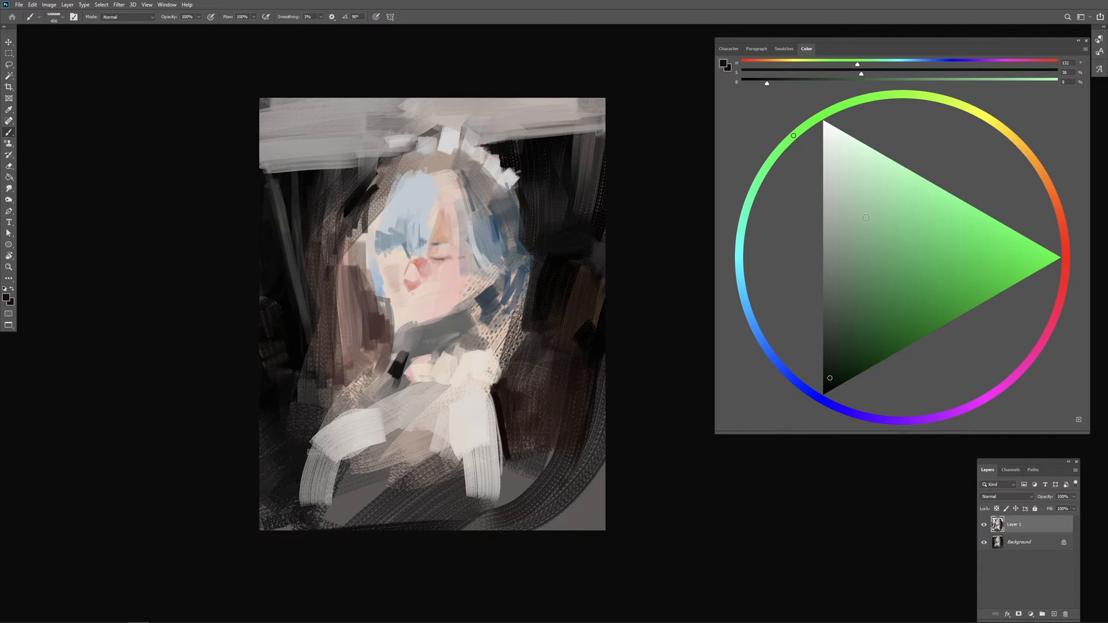
left_click(832, 369)
left_click(755, 328)
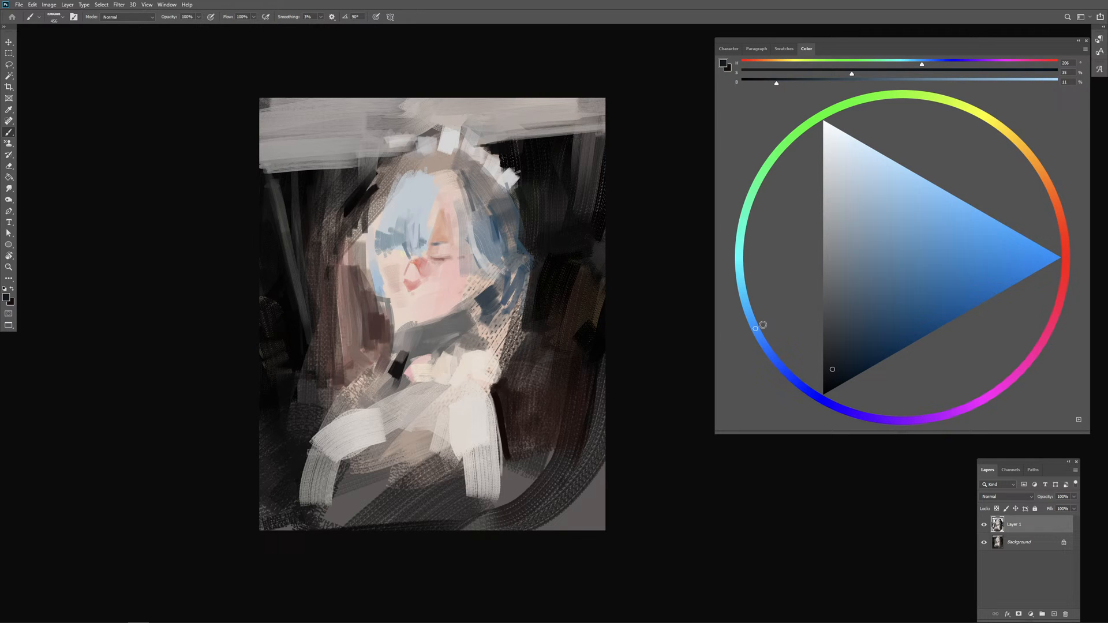
Step: Mix a dark orange-brown and add small strokes beside the upper right edge of the hair
left_click(1046, 182)
left_click(881, 331)
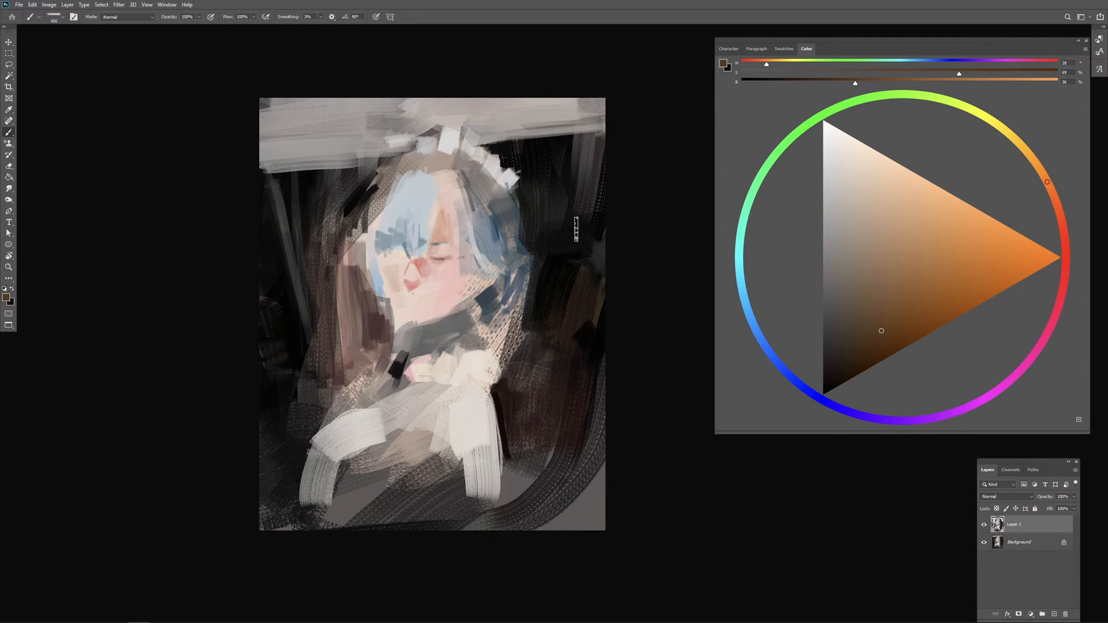
left_click_drag(517, 189, 522, 208)
right_click(527, 205, "alt")
Step: Switch to a more saturated orange-brown and streak it through the dark background right of the hair
left_click(917, 324)
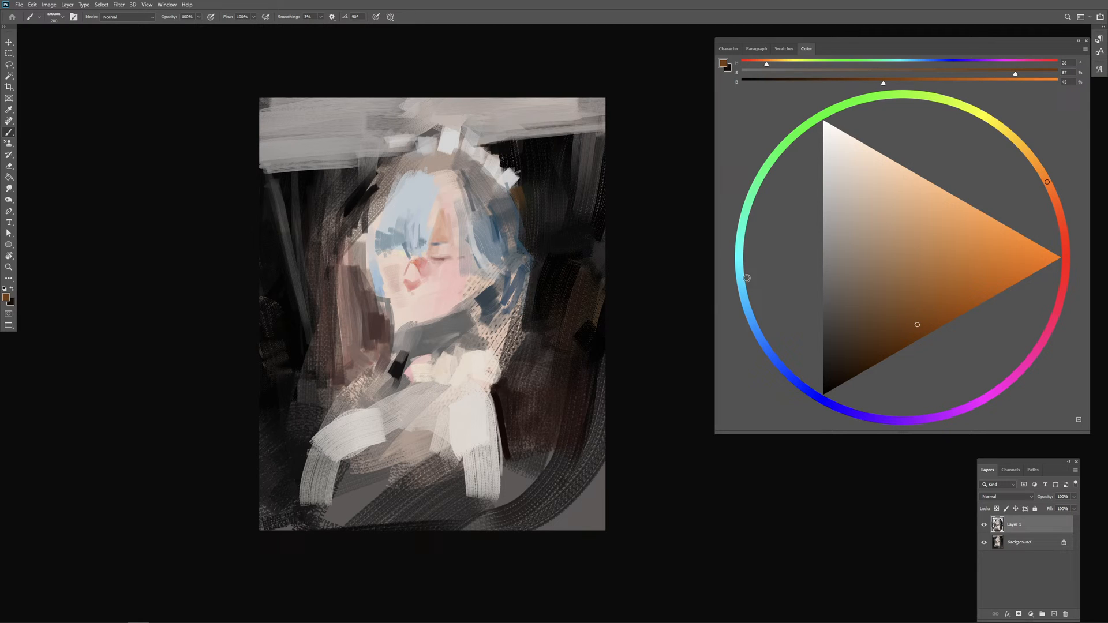
right_click(536, 207, "alt")
right_click(524, 201, "alt")
right_click(522, 213, "alt")
right_click(539, 233, "alt")
right_click(538, 237, "alt")
left_click_drag(549, 210, 542, 254)
mouse_move(568, 184)
left_mouse_down()
mouse_move(545, 287)
mouse_move(583, 223)
left_mouse_up()
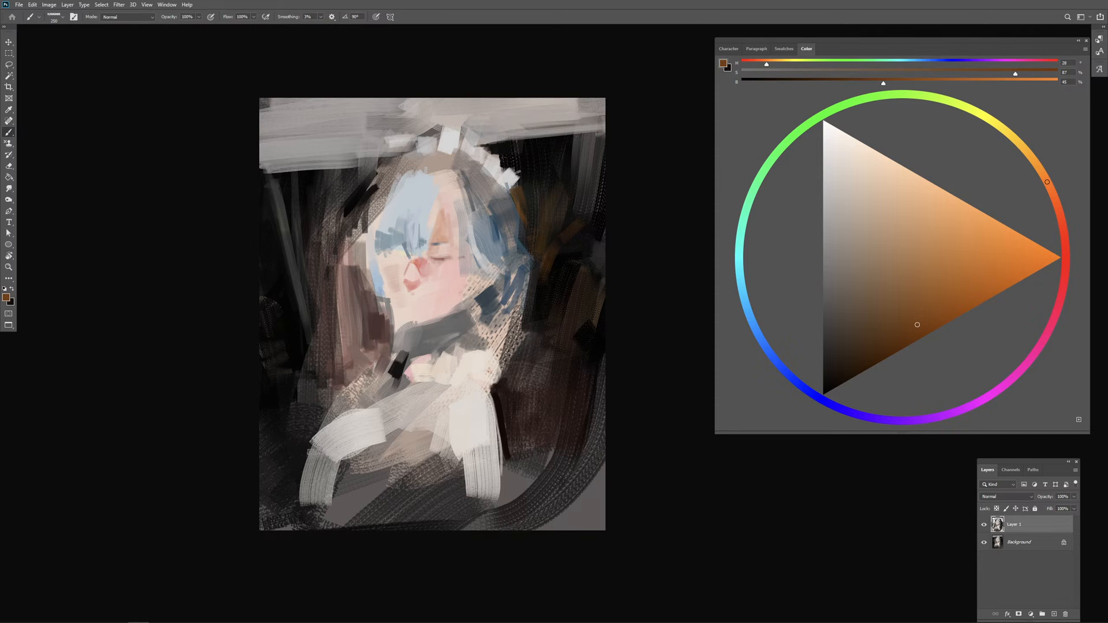
key("Return")
Step: Sample the background darks, shift to a richer ochre brown and add thin slanted streaks right of the hair
left_click(545, 292, "alt")
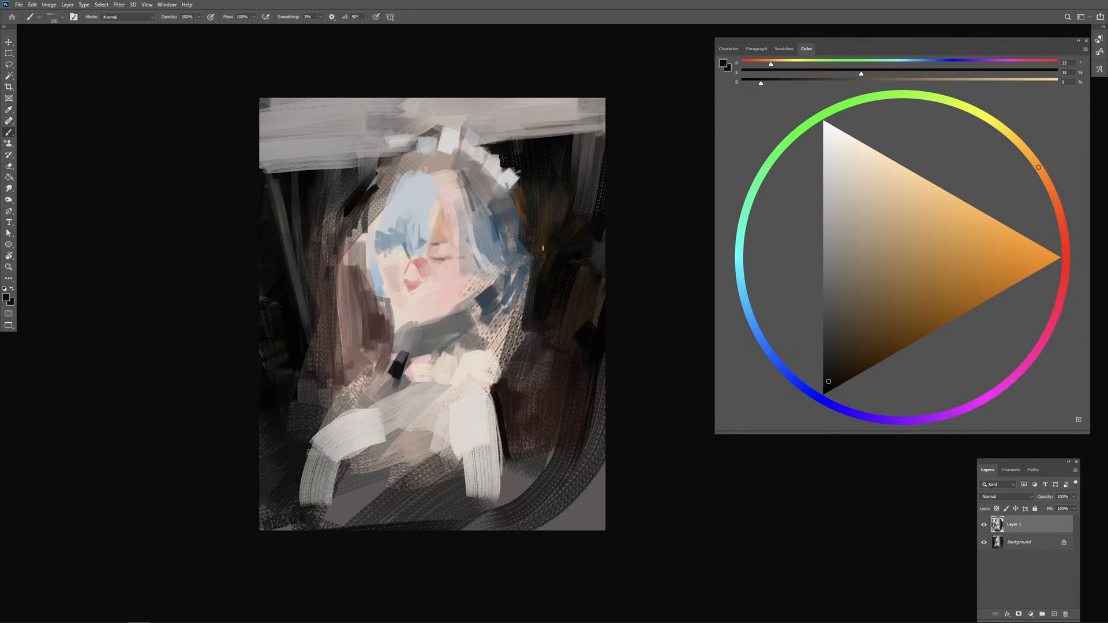
left_click(823, 393)
left_click(528, 214, "alt")
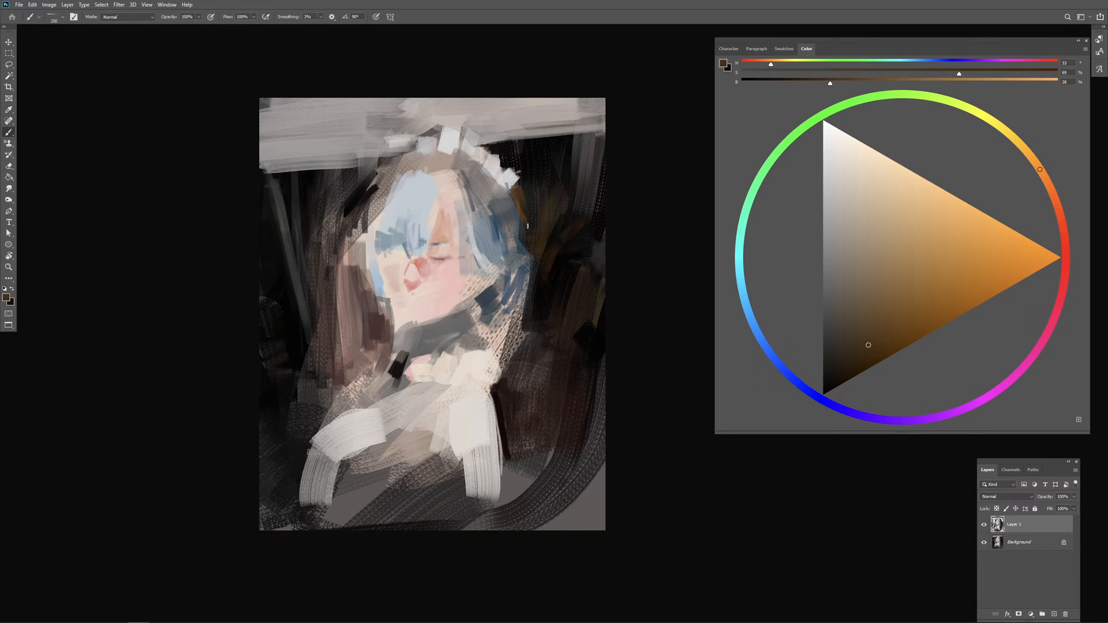
left_click_drag(898, 317, 912, 318)
left_click_drag(523, 249, 533, 251)
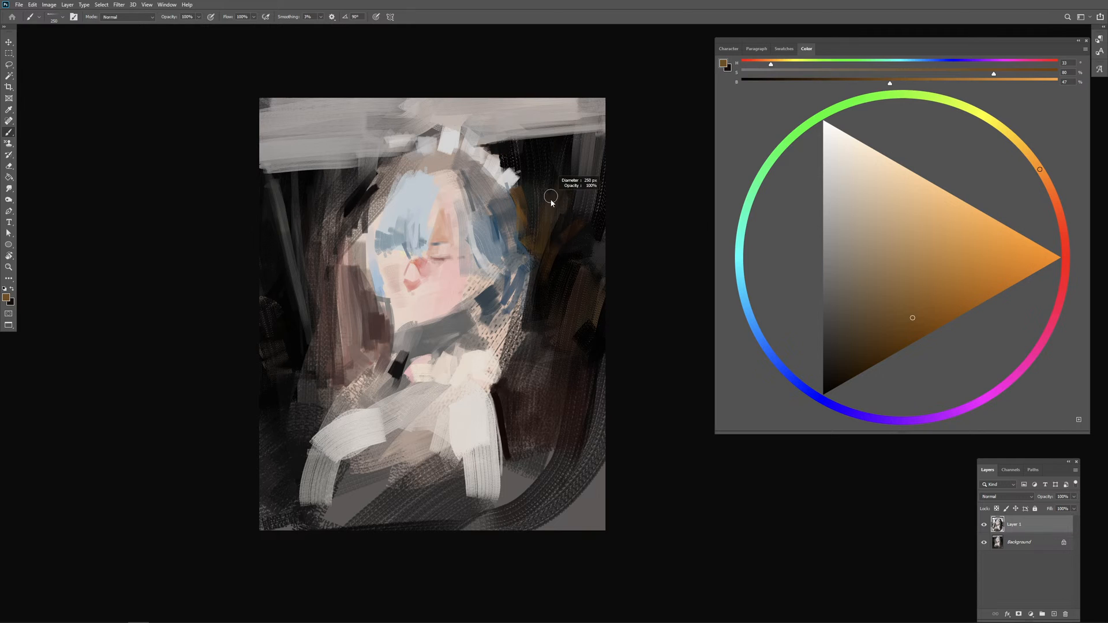
left_click_drag(555, 150, 534, 225)
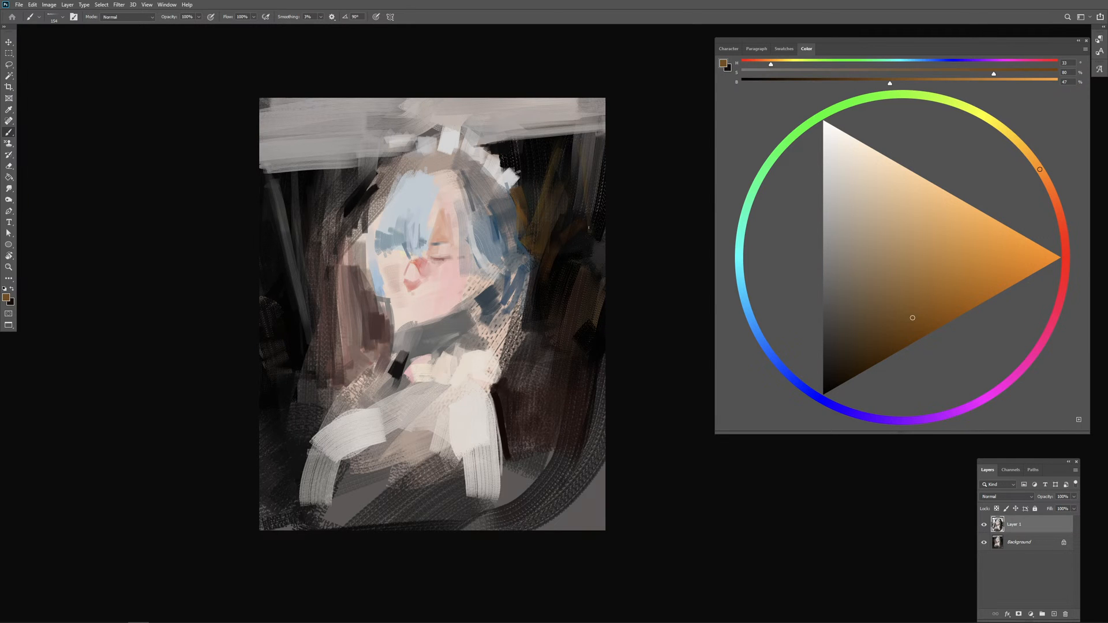
Step: Enlarge the brush and carry the ochre brown into the reddish area left of the face
key("bracketright")
key("bracketright")
key("bracketright")
left_click_drag(378, 324, 360, 305)
left_click(523, 217, "alt")
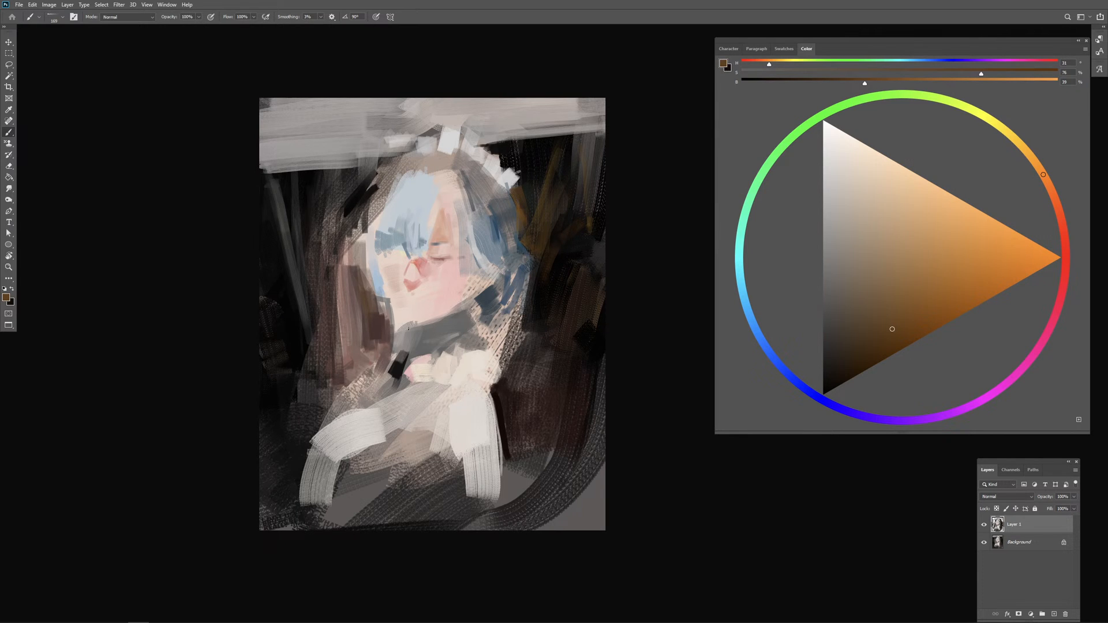
key("bracketright")
key("bracketright")
key("bracketright")
mouse_move(367, 292)
left_mouse_down()
mouse_move(383, 292)
mouse_move(346, 323)
mouse_move(346, 297)
mouse_move(328, 313)
left_mouse_up()
Step: Pick an off-white and block a pale angular patch left of the jaw, undoing the strokes that miss
left_click(424, 301, "alt")
left_click(826, 153)
left_click_drag(342, 311, 379, 340)
left_click_drag(359, 285, 368, 319)
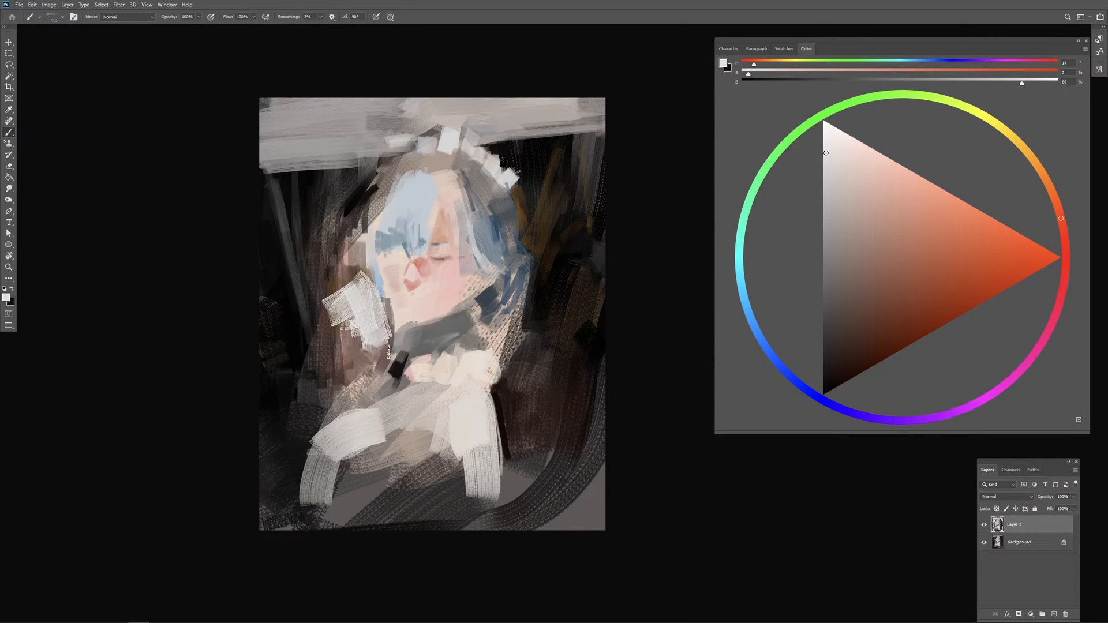
key("ctrl+z")
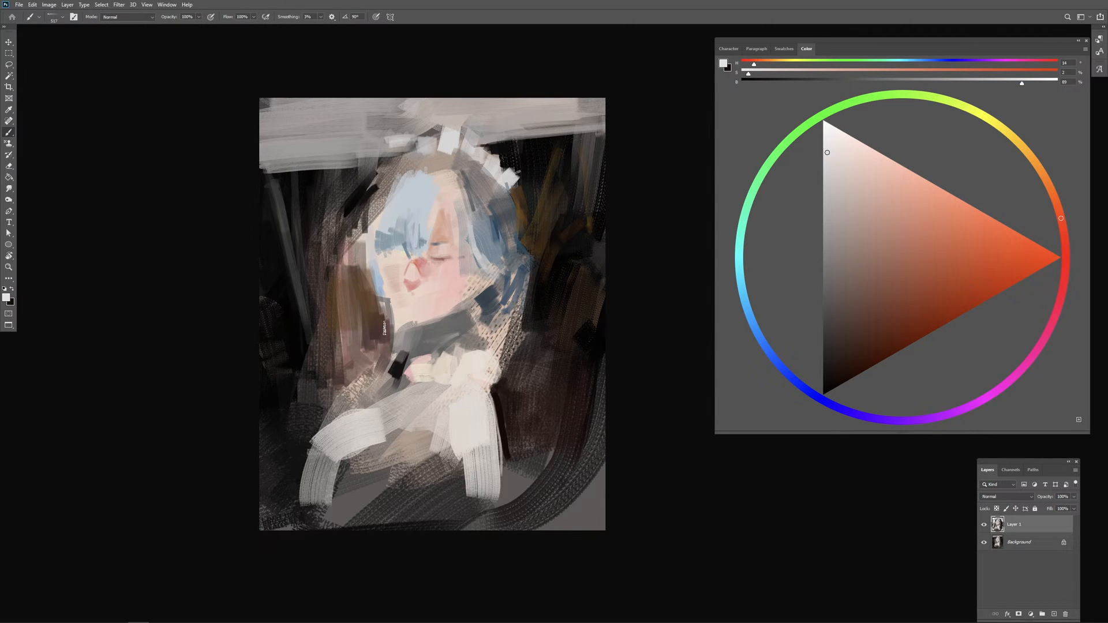
left_click_drag(353, 292, 352, 334)
mouse_move(358, 314)
left_mouse_down()
mouse_move(371, 318)
mouse_move(333, 324)
mouse_move(375, 325)
left_mouse_up()
key("ctrl+z")
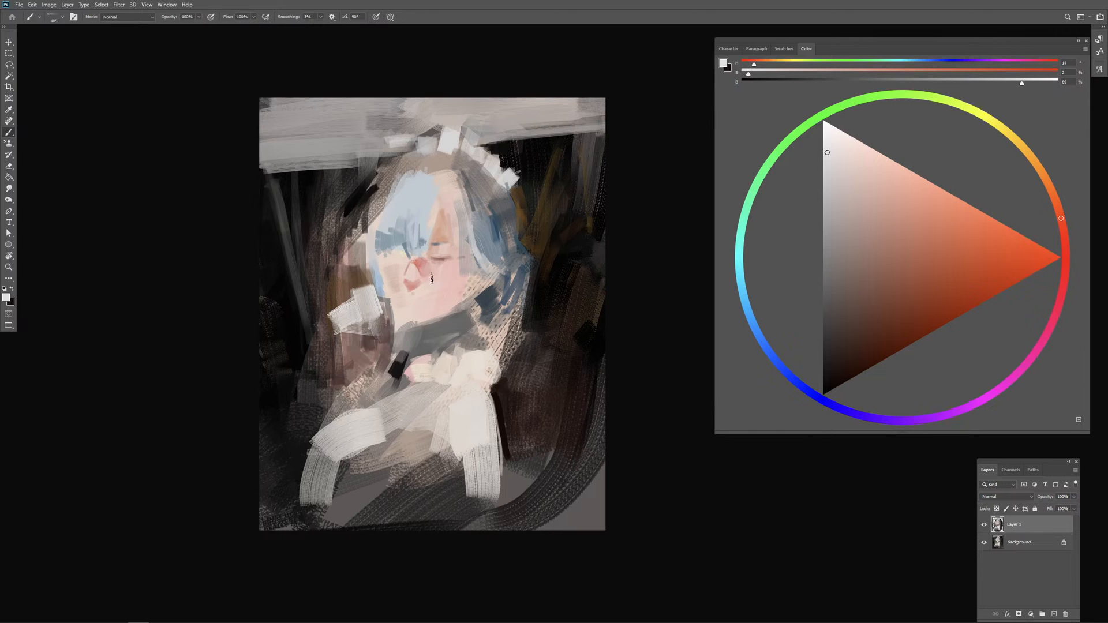
Step: Sample the eye's dusty pink, deepen it to dark red and accent the closed eye on the right of the face
mouse_move(443, 282)
left_mouse_down()
mouse_move(428, 295)
mouse_move(449, 281)
left_mouse_up()
left_click_drag(443, 277, 447, 289)
left_click(440, 260, "alt")
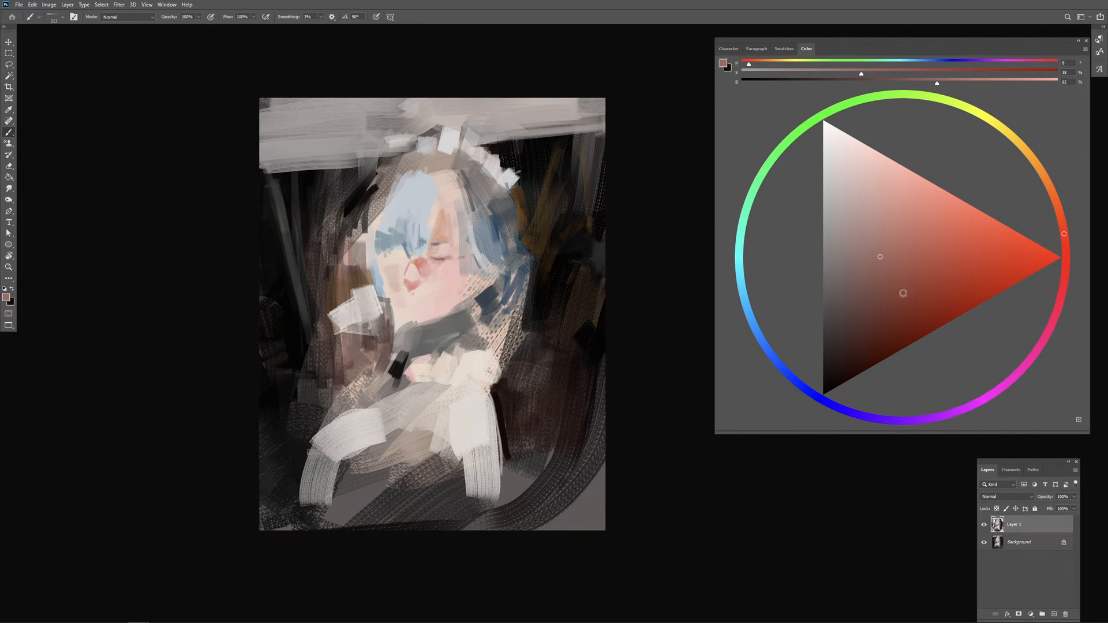
left_click_drag(467, 263, 438, 263)
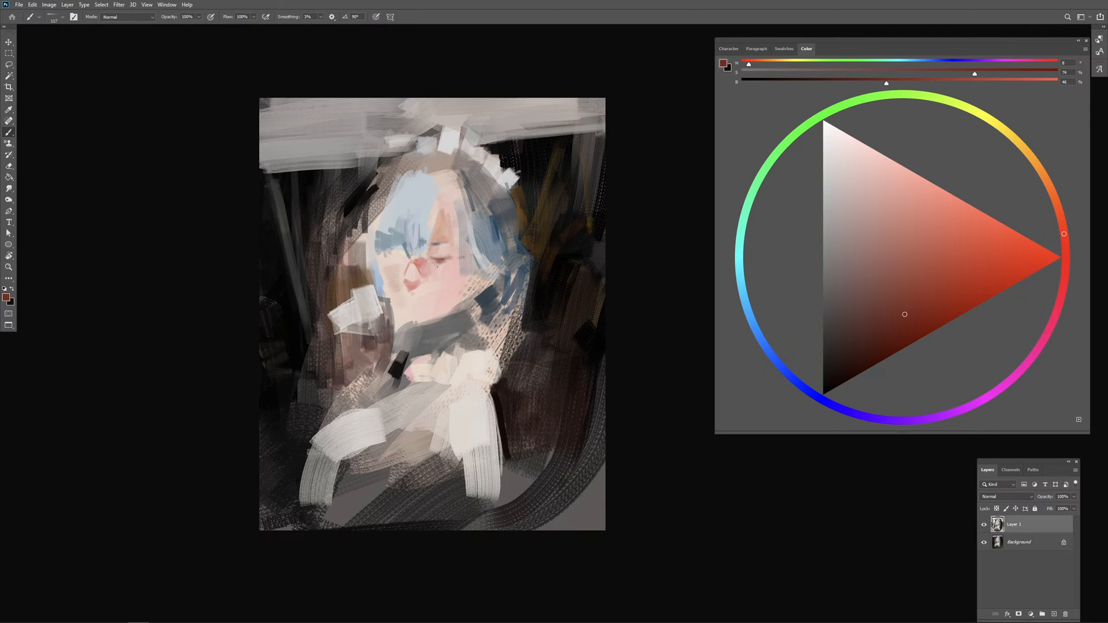
mouse_move(451, 265)
left_mouse_down()
mouse_move(442, 262)
mouse_move(456, 252)
mouse_move(445, 250)
left_mouse_up()
left_click_drag(465, 292, 453, 304)
Step: Pick a deeper dark red and define the shadow along the jawline, undoing unwanted strokes
left_click(901, 334)
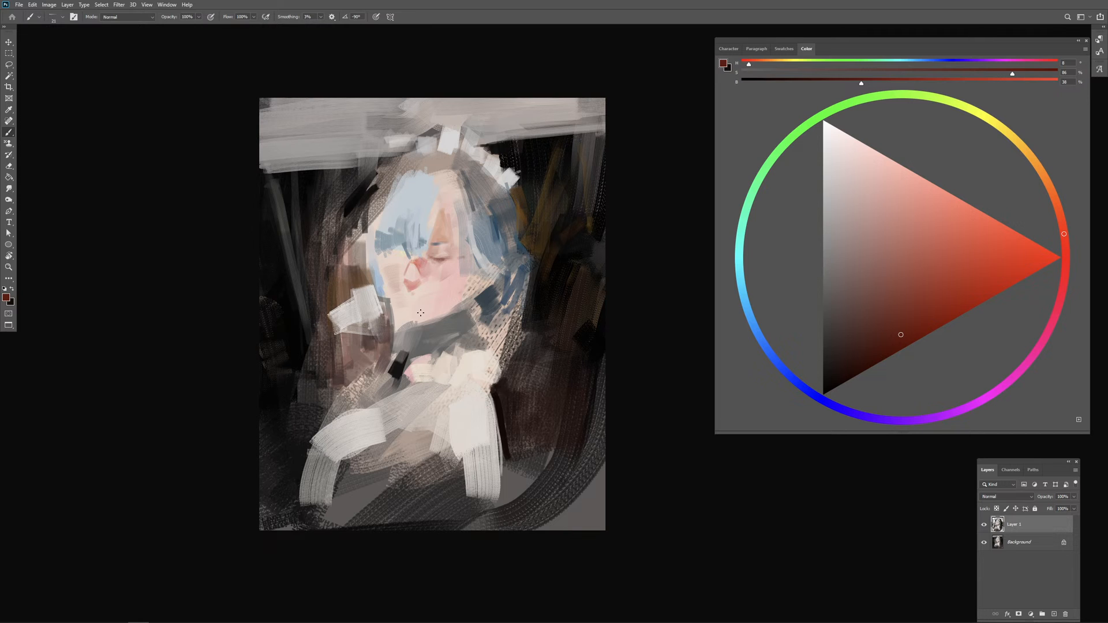
left_click_drag(403, 320, 411, 327)
key("ctrl+z")
left_click_drag(416, 324, 434, 321)
key("ctrl+z")
left_click_drag(406, 328, 464, 313)
key("ctrl+z")
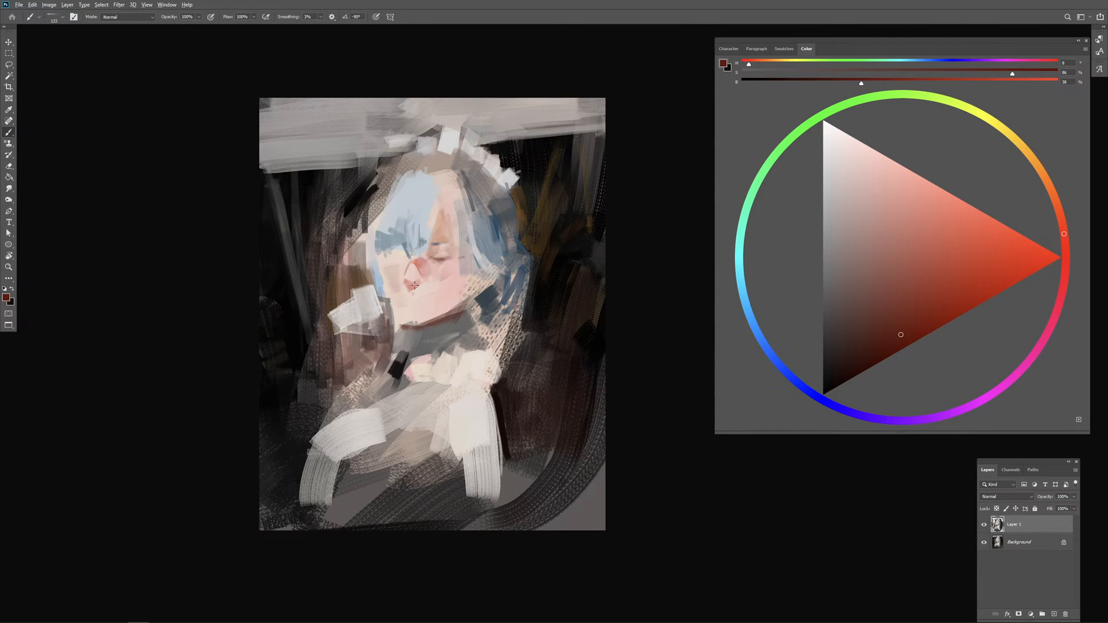
Step: Rework the nose with sampled skin tones and brush salmon pink across the left cheek and eye area
left_click(418, 272, "alt")
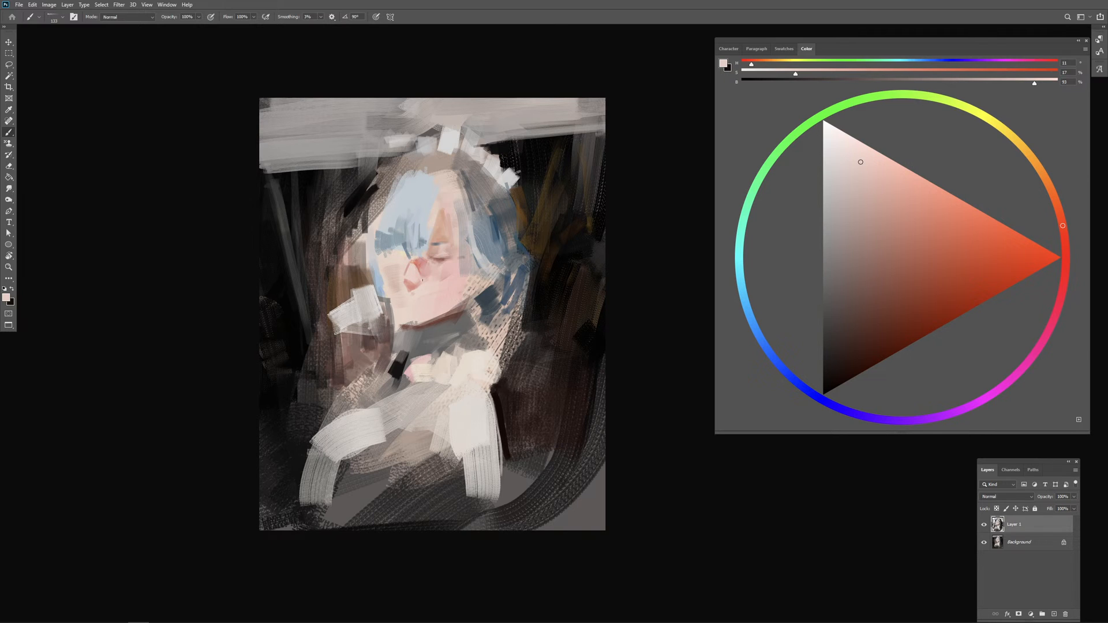
left_click(444, 320, "alt")
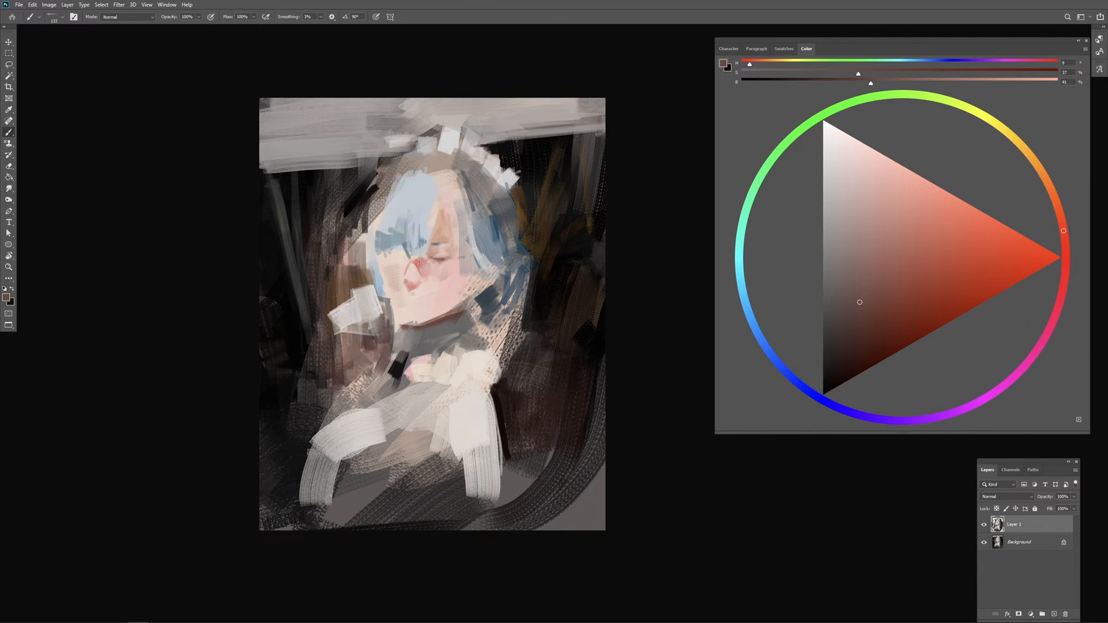
left_click(412, 264, "alt")
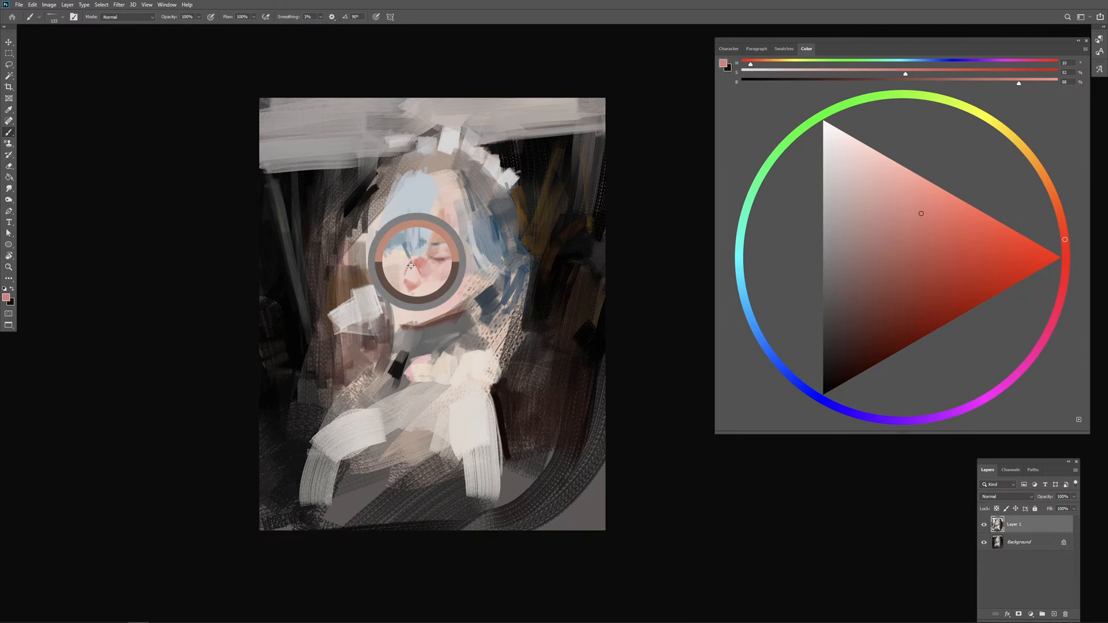
mouse_move(402, 260)
left_mouse_down()
mouse_move(413, 261)
mouse_move(387, 265)
mouse_move(406, 263)
mouse_move(398, 286)
left_mouse_up()
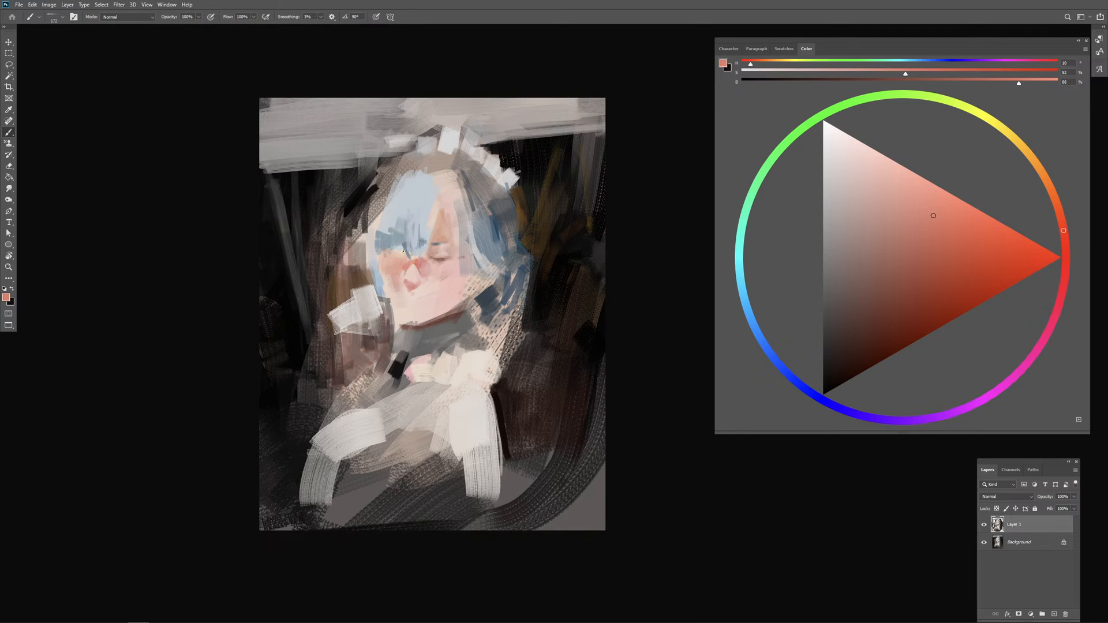
Step: Sample the hair blue, darken it to a deep navy and outline the hair strand along the left side of the face
left_click(398, 236, "alt")
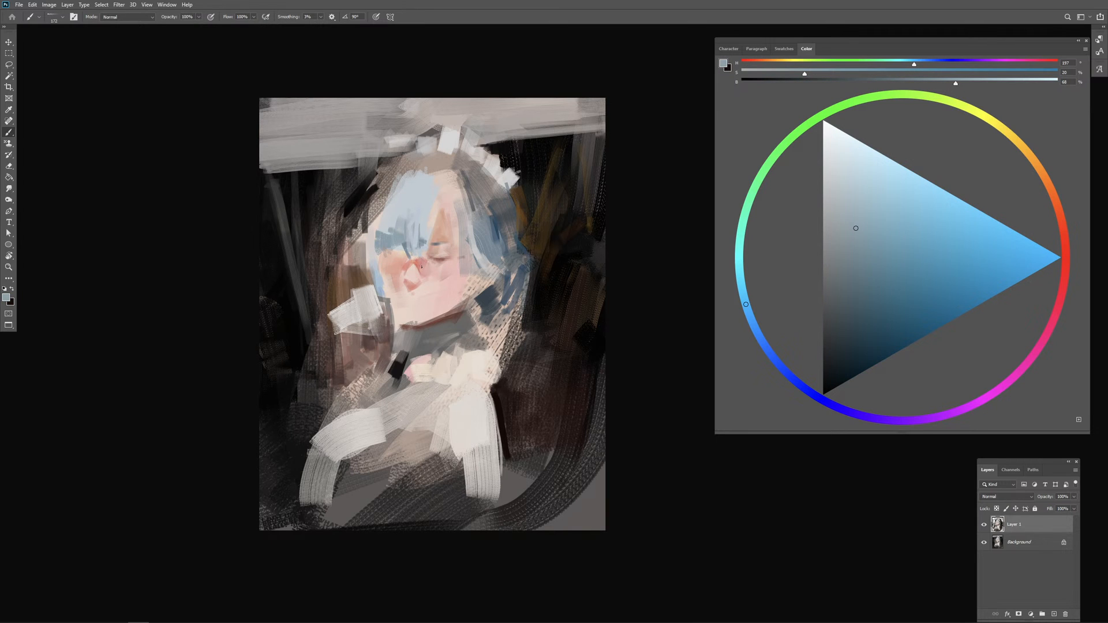
left_click(870, 300)
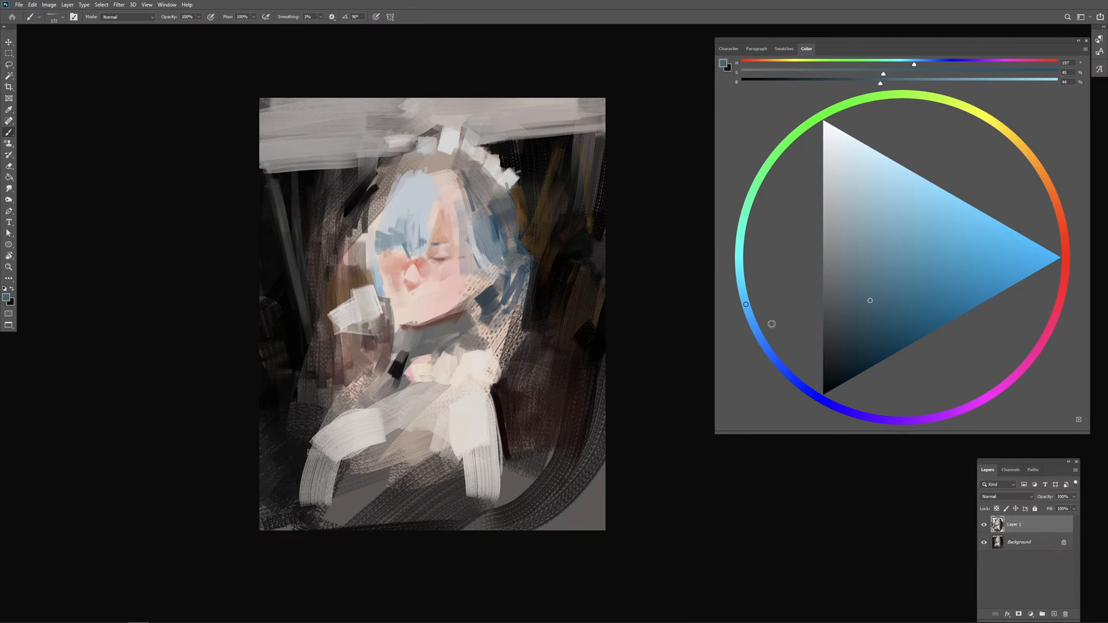
left_click(759, 333)
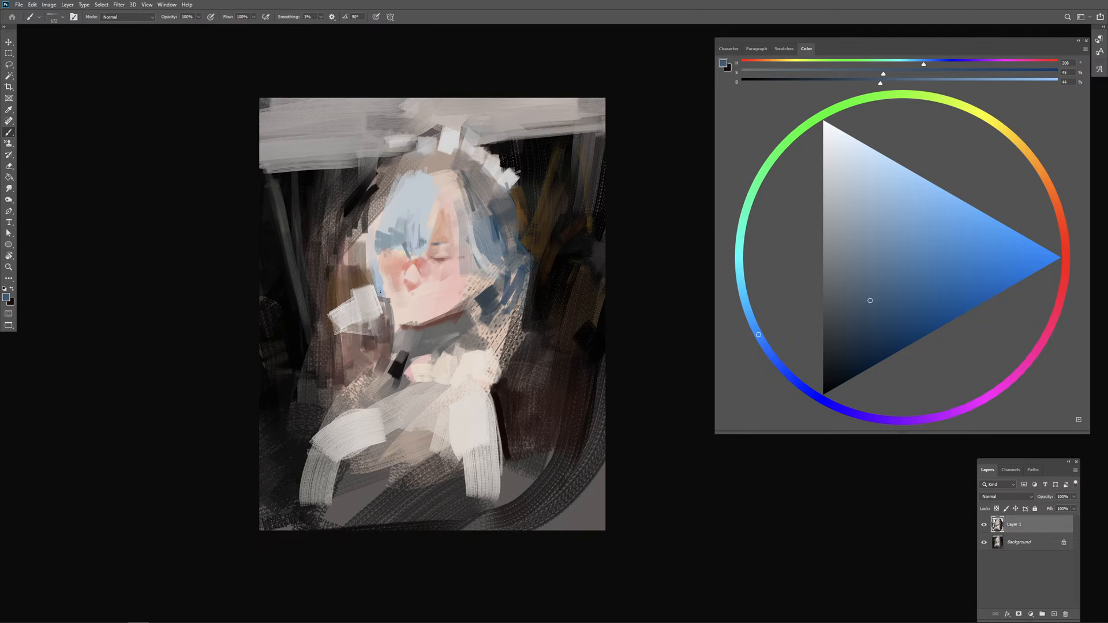
left_click_drag(382, 268, 379, 284)
key("ctrl+z")
left_click_drag(375, 254, 384, 296)
left_click(848, 360)
left_click_drag(379, 289, 392, 321)
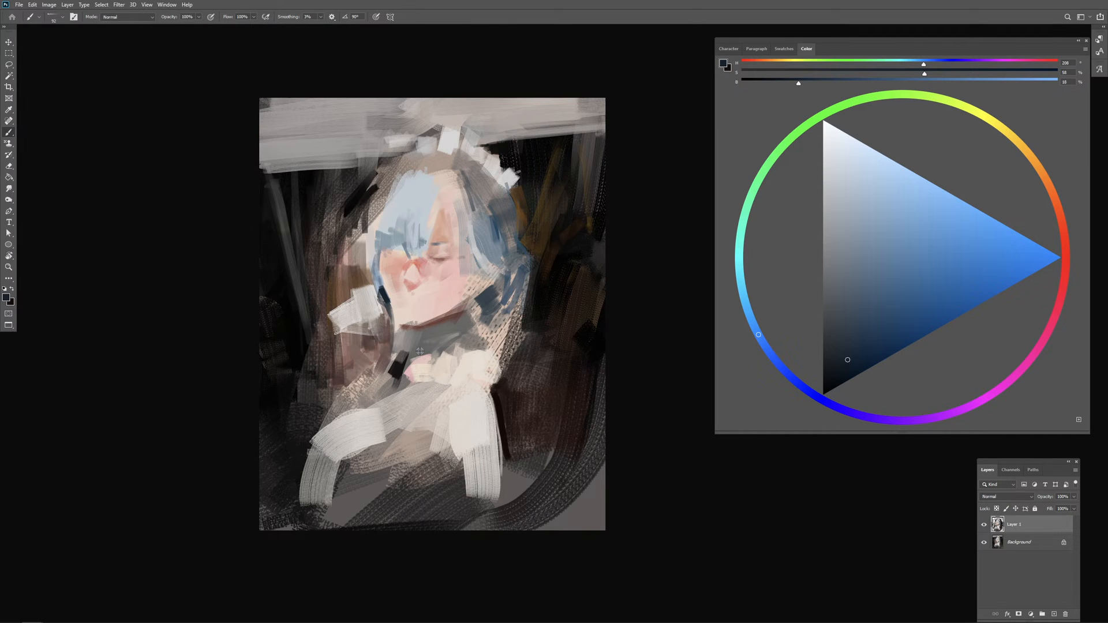
Step: Mute the pale patch left of the face with brownish grey and add dark brown strokes to the far-left background
mouse_move(338, 303)
left_mouse_down()
mouse_move(342, 334)
mouse_move(345, 290)
mouse_move(370, 283)
mouse_move(353, 337)
mouse_move(337, 325)
mouse_move(343, 344)
mouse_move(363, 334)
mouse_move(372, 345)
mouse_move(369, 296)
mouse_move(365, 329)
mouse_move(324, 377)
mouse_move(339, 300)
mouse_move(319, 383)
mouse_move(332, 307)
mouse_move(295, 401)
mouse_move(296, 299)
left_mouse_up()
key("ctrl+z")
left_click(347, 287, "alt")
left_click(851, 326)
left_click_drag(267, 230, 300, 333)
left_click_drag(270, 261, 279, 313)
left_click_drag(263, 277, 277, 313)
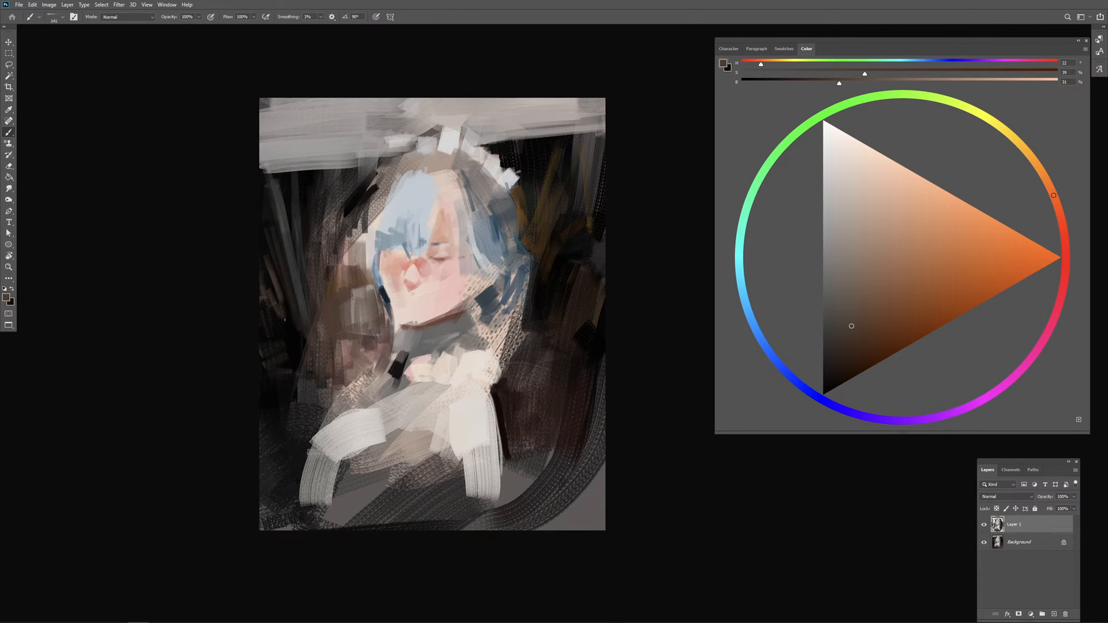
Step: Sample a near-black brown and darken the background near the canvas's left edge with vertical strokes
left_click(282, 299, "alt")
left_click_drag(266, 264, 296, 338)
mouse_move(290, 316)
left_mouse_down()
mouse_move(297, 353)
mouse_move(286, 349)
left_mouse_up()
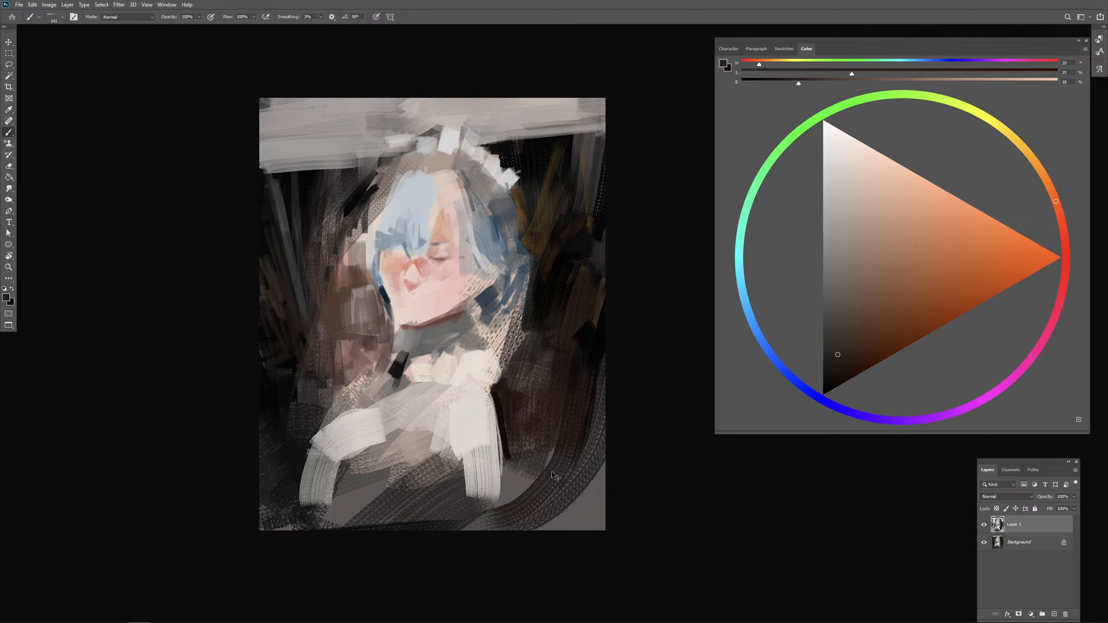
Step: Sample dark olive-brown tones and brush them over the black background to the right of the headband
key("ctrl+minus")
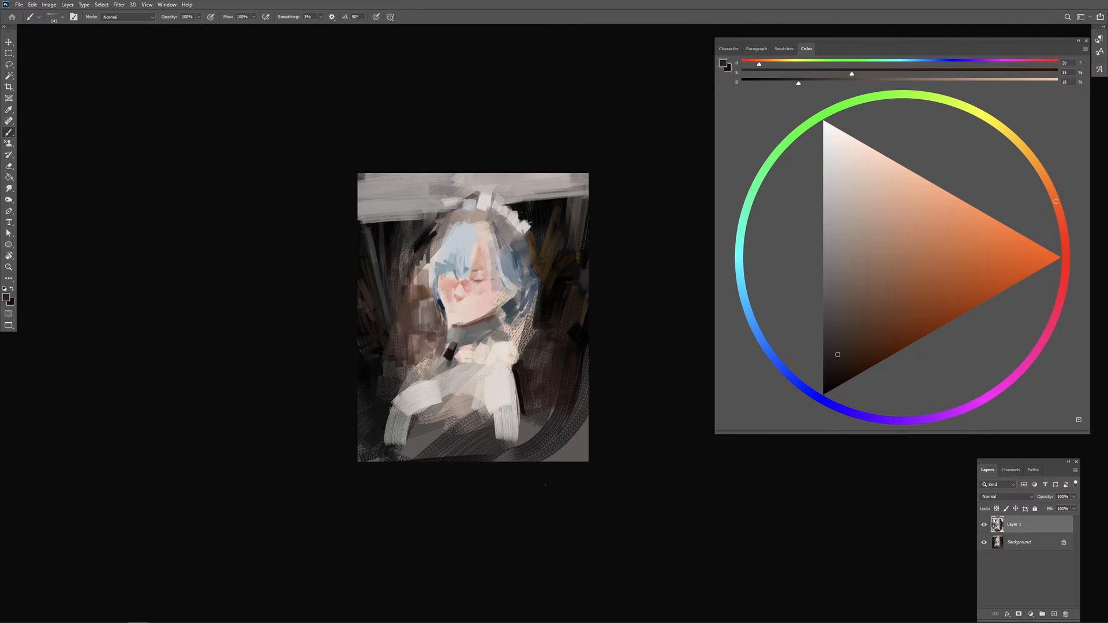
key("ctrl+plus")
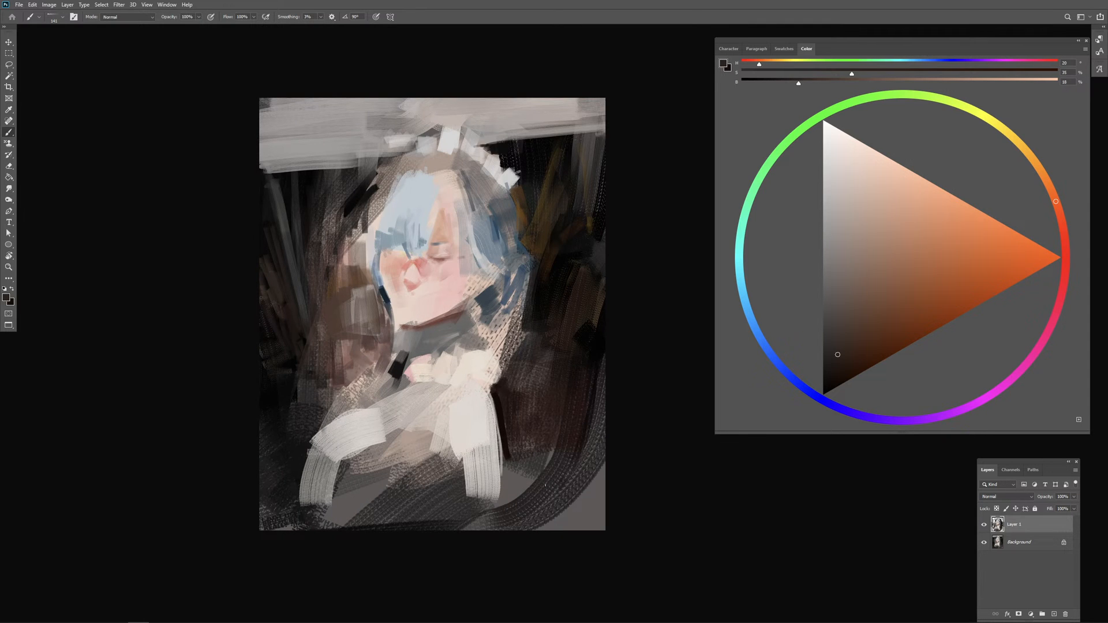
left_click_drag(544, 481, 496, 472)
left_click(486, 164, "alt")
left_click(486, 164, "alt")
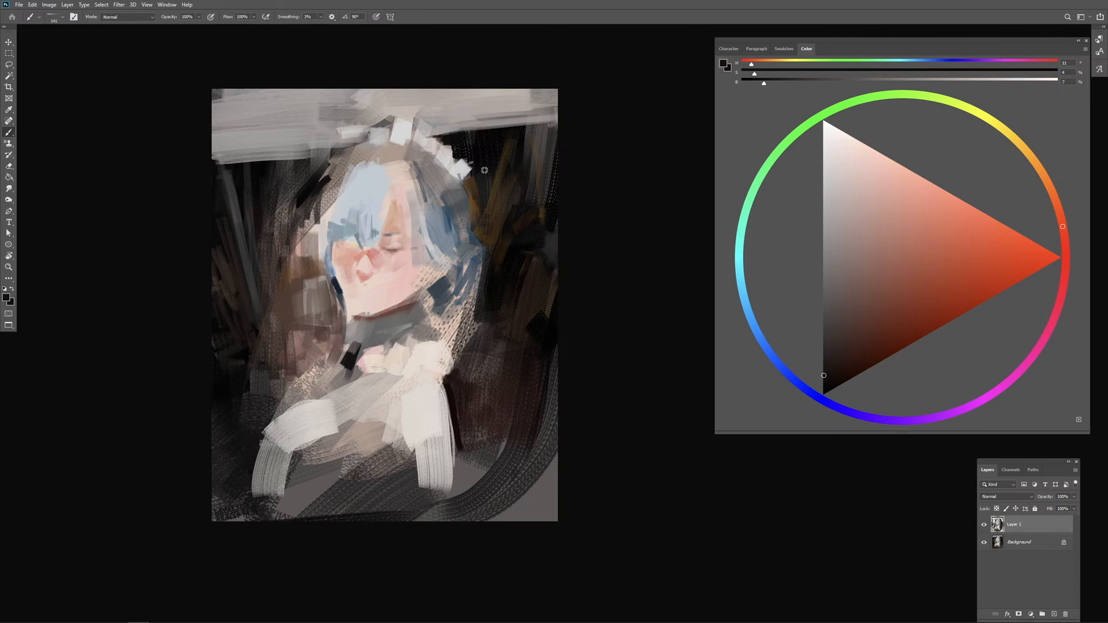
left_click(473, 188, "alt")
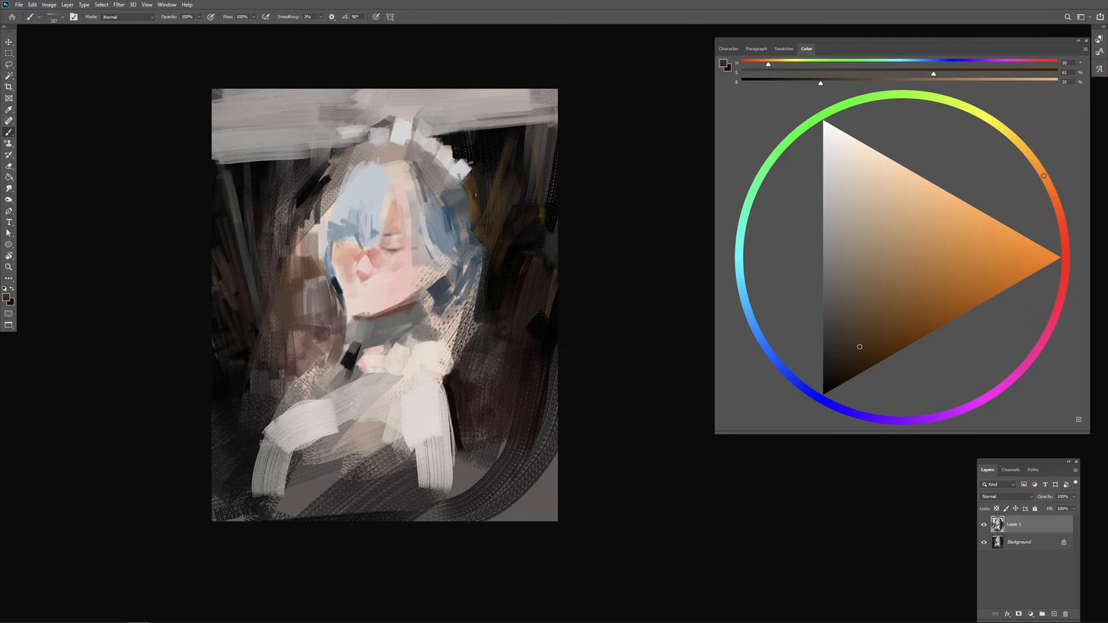
left_click(486, 162, "alt")
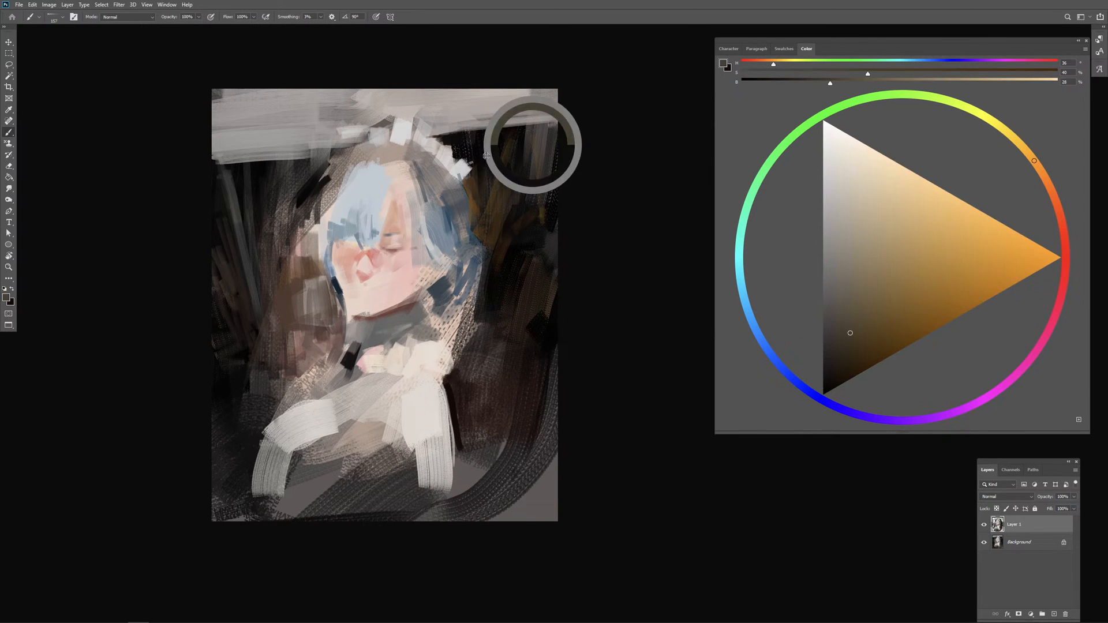
left_click(531, 142, "alt")
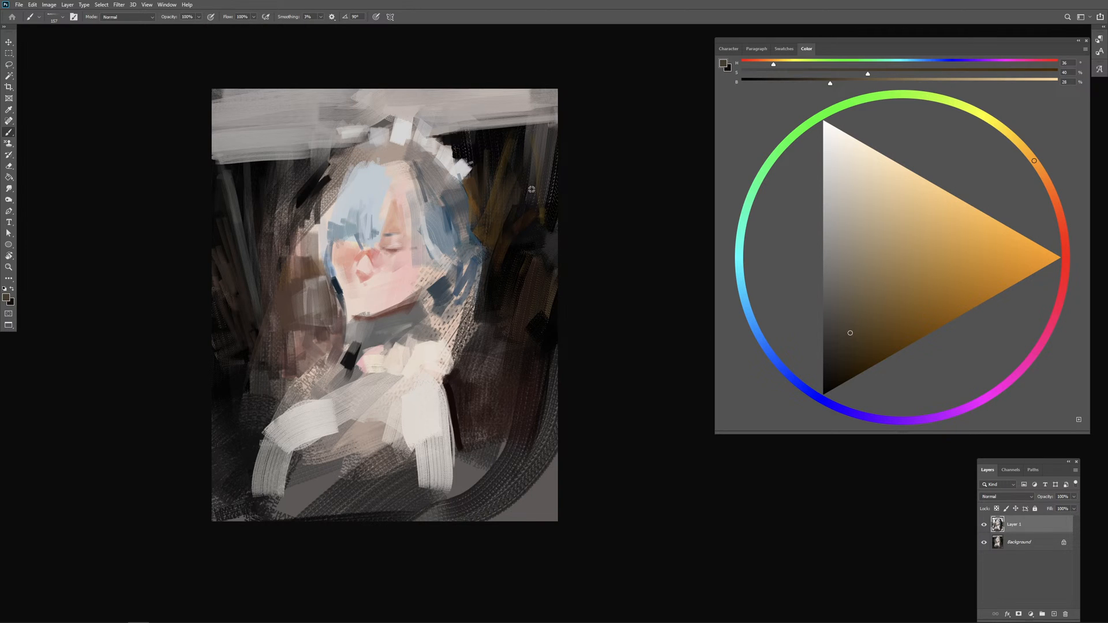
left_click_drag(531, 189, 544, 188)
left_click_drag(519, 149, 521, 185)
left_click_drag(519, 146, 489, 162)
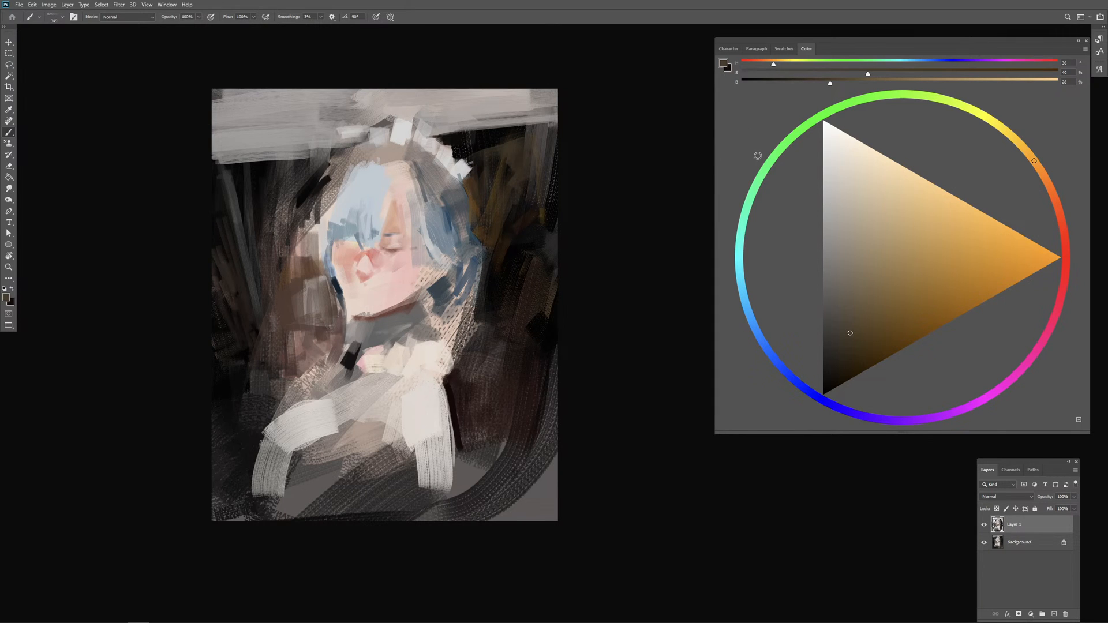
Step: Merge the painted layer into the background and slightly raise the image's saturation with Hue/Saturation
key("ctrl+e")
left_click(49, 4)
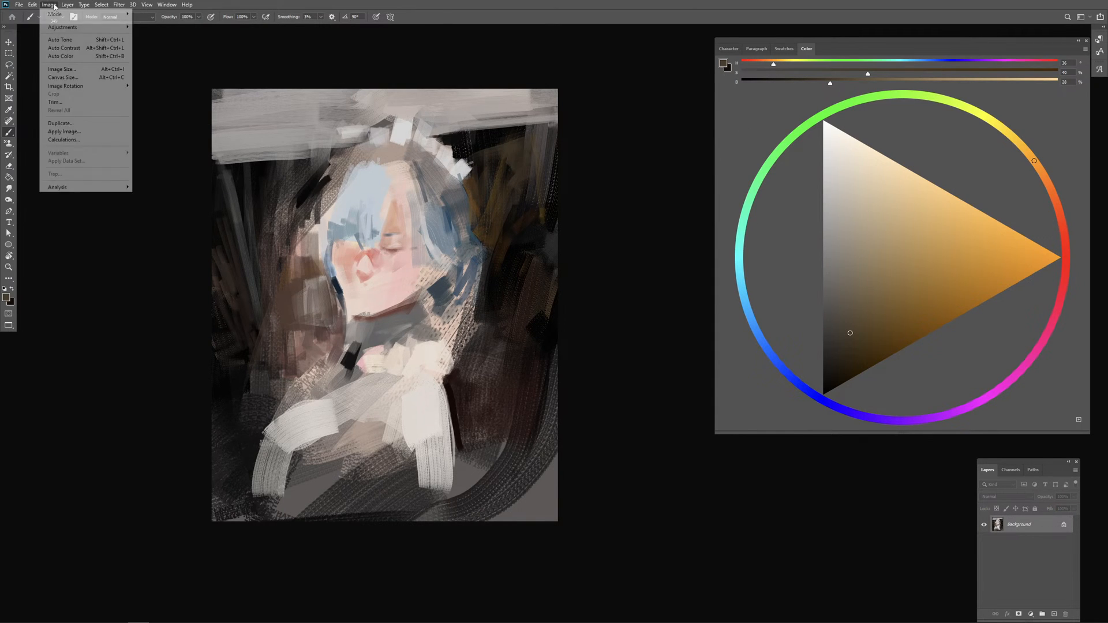
mouse_move(57, 30)
left_click(165, 73)
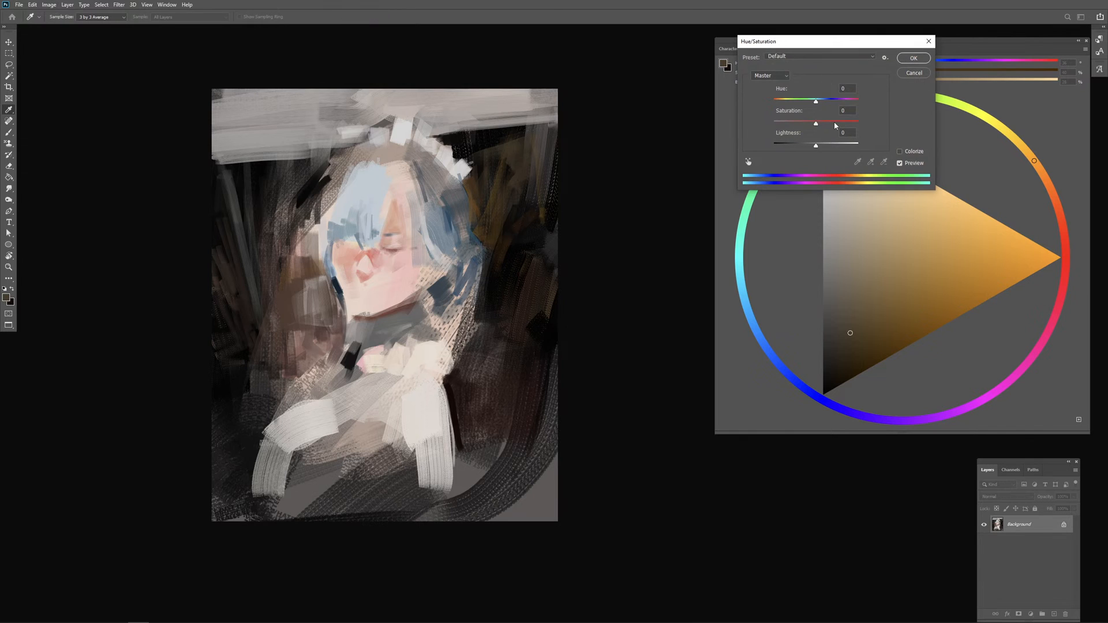
left_click_drag(815, 122, 826, 125)
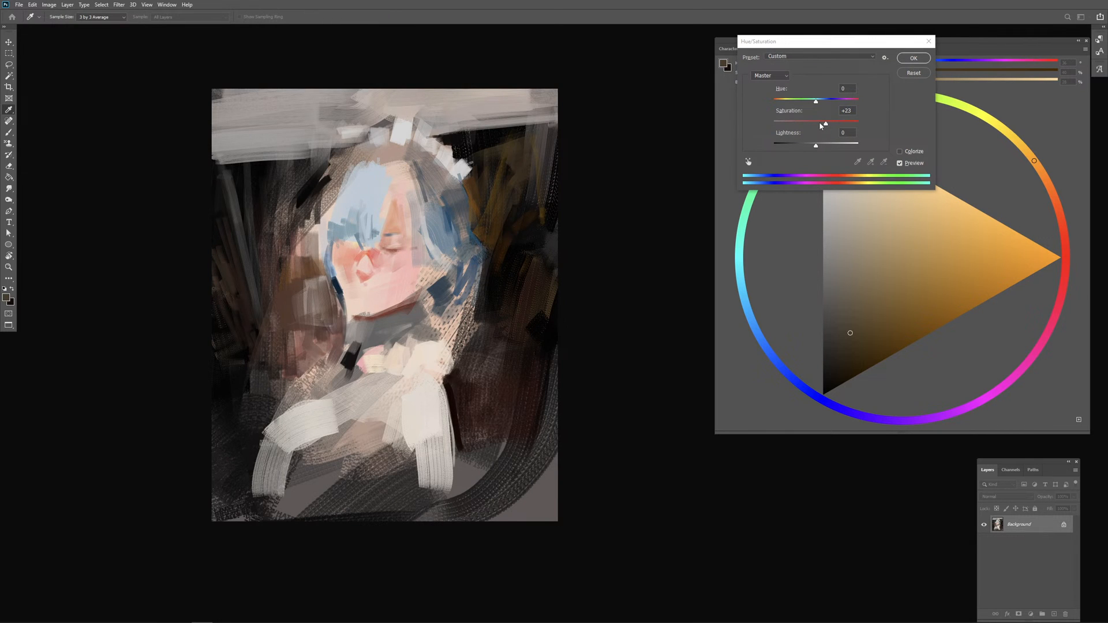
left_click(819, 122)
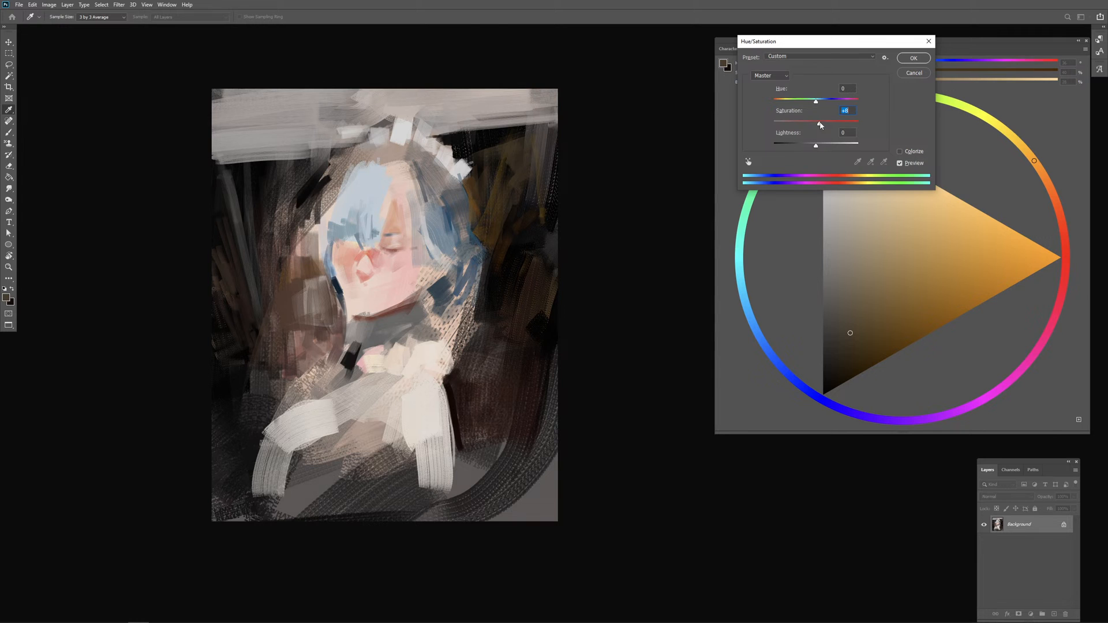
left_click_drag(816, 104, 810, 105)
left_click_drag(820, 105, 818, 121)
left_click(913, 58)
key("b")
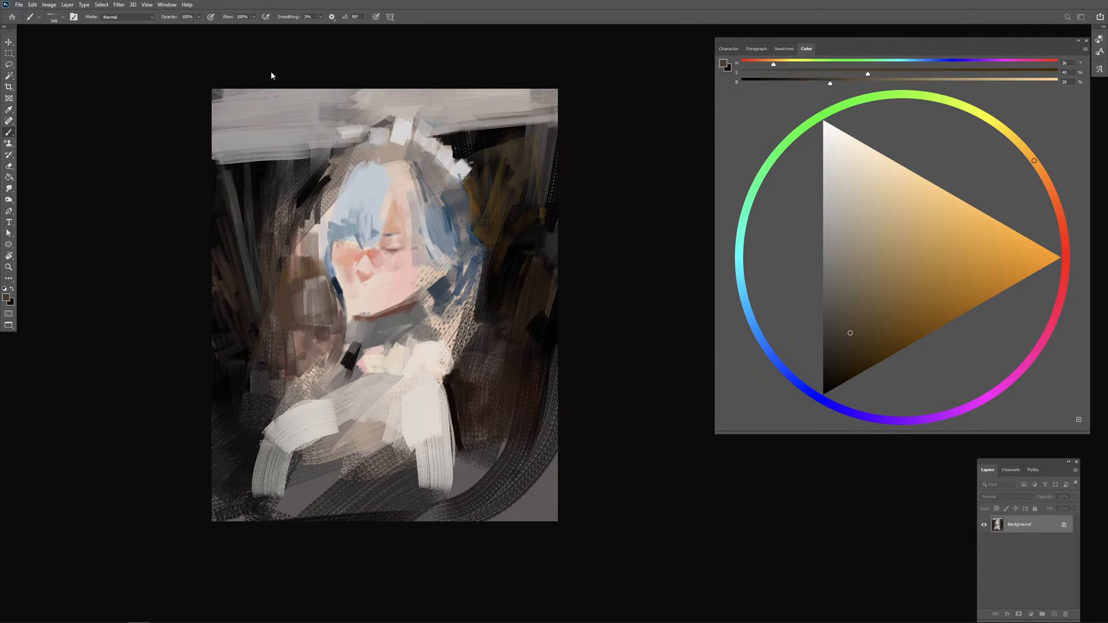
Step: Apply Brightness/Contrast to the painting with brightness 29 and contrast 11
left_click(49, 4)
mouse_move(87, 27)
left_click(156, 27)
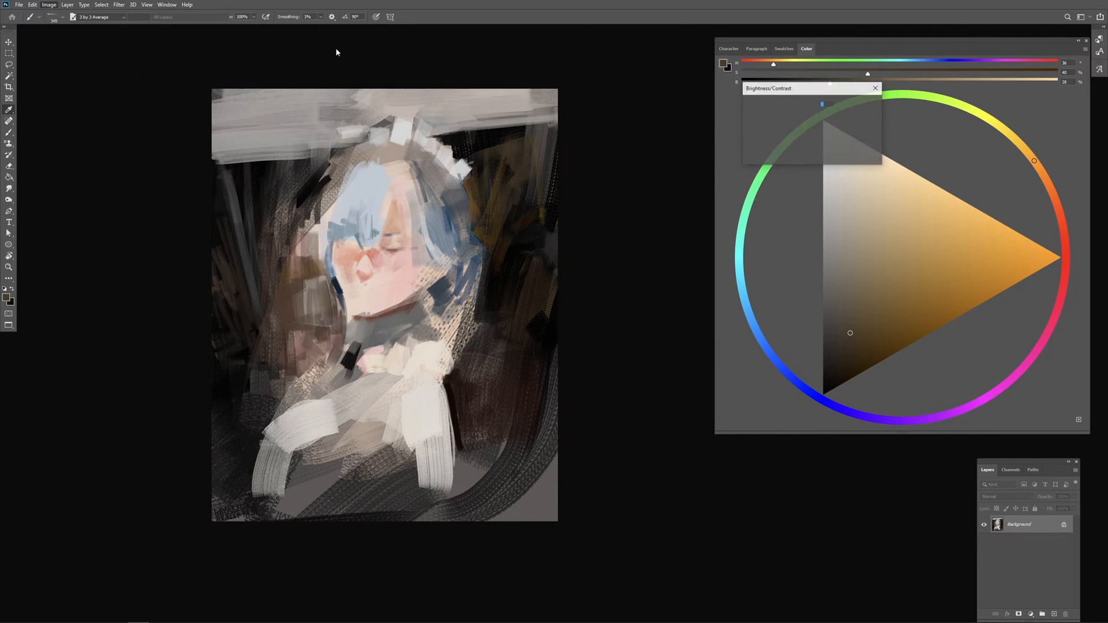
mouse_move(791, 114)
left_mouse_down()
mouse_move(811, 115)
mouse_move(799, 115)
mouse_move(797, 139)
left_mouse_up()
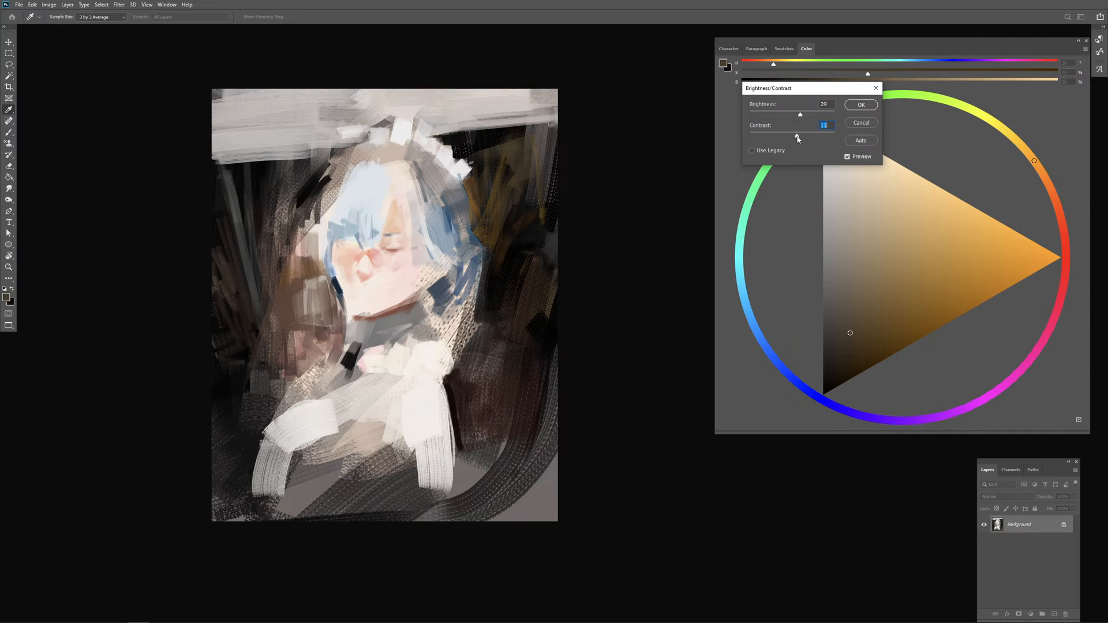
left_click(860, 104)
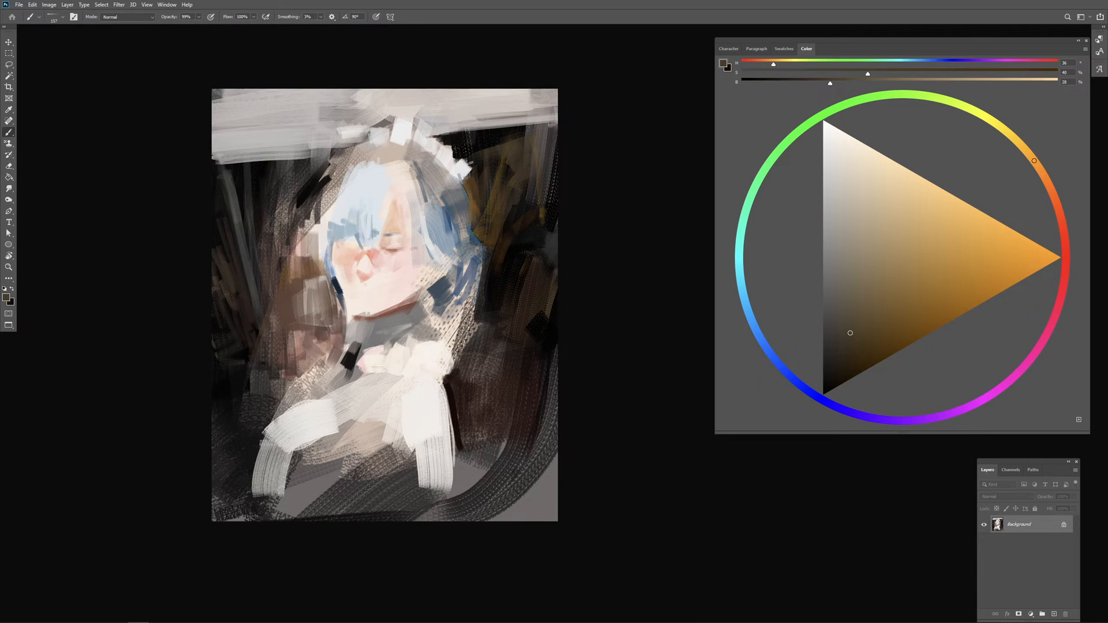
Step: Extend the upper-left hair contour with sampled light blue and edge the crown with a darker blue
left_click(342, 224, "alt")
mouse_move(341, 178)
left_mouse_down()
mouse_move(319, 221)
mouse_move(327, 200)
left_mouse_up()
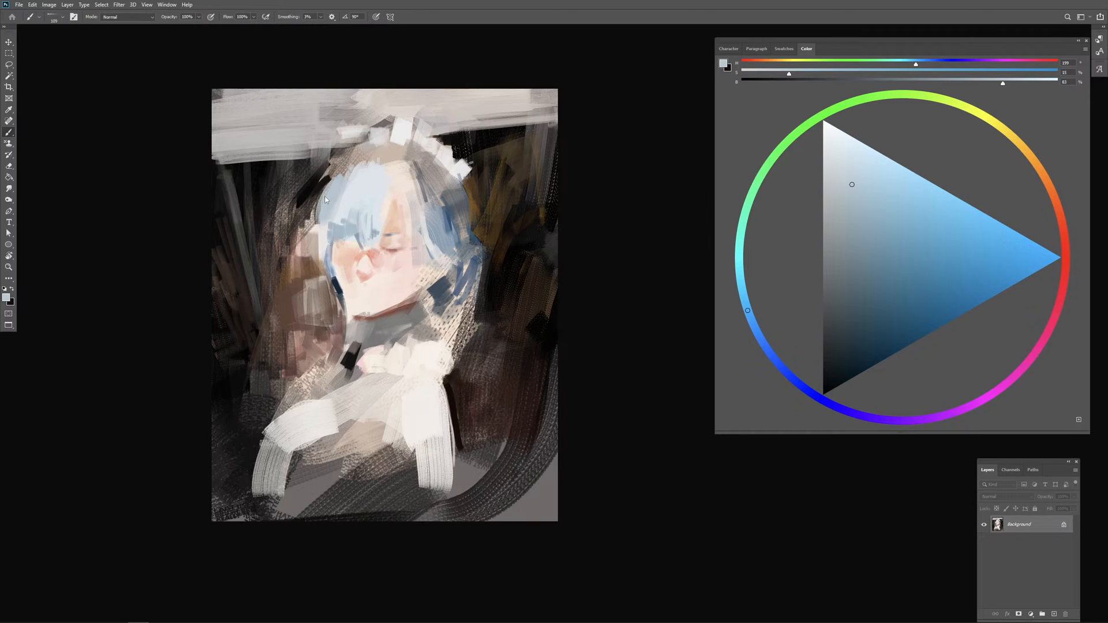
left_click_drag(879, 281, 878, 304)
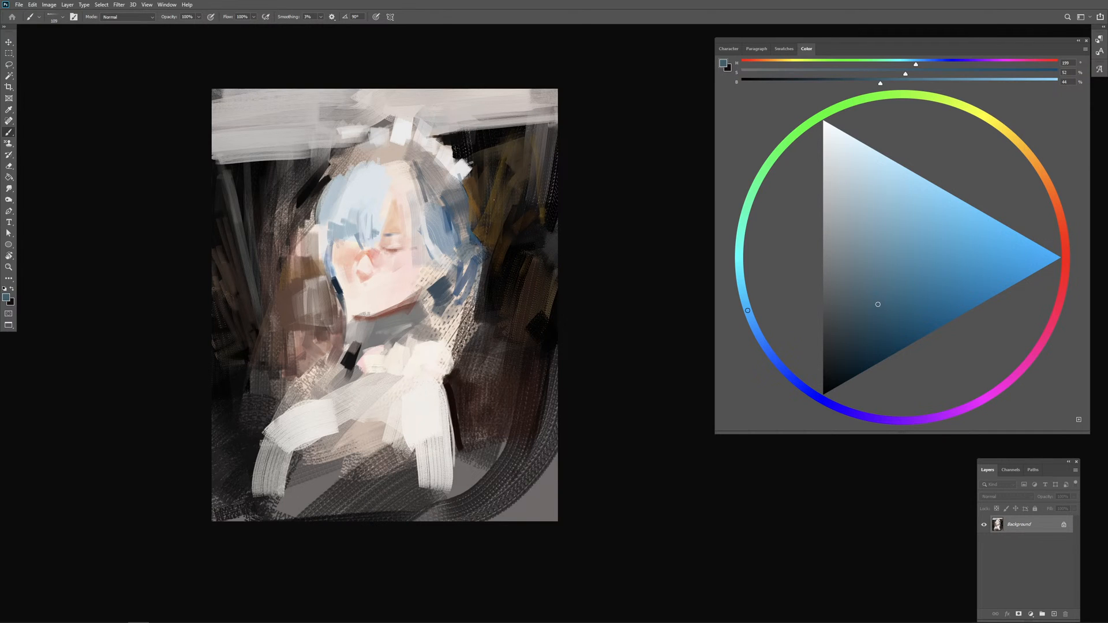
left_click_drag(364, 164, 337, 176)
Step: Pick a near-black navy and add dark accents between the top of the hair and the white headband
left_click_drag(849, 361, 844, 373)
mouse_move(366, 161)
left_mouse_down()
mouse_move(345, 165)
mouse_move(408, 149)
mouse_move(439, 206)
left_mouse_up()
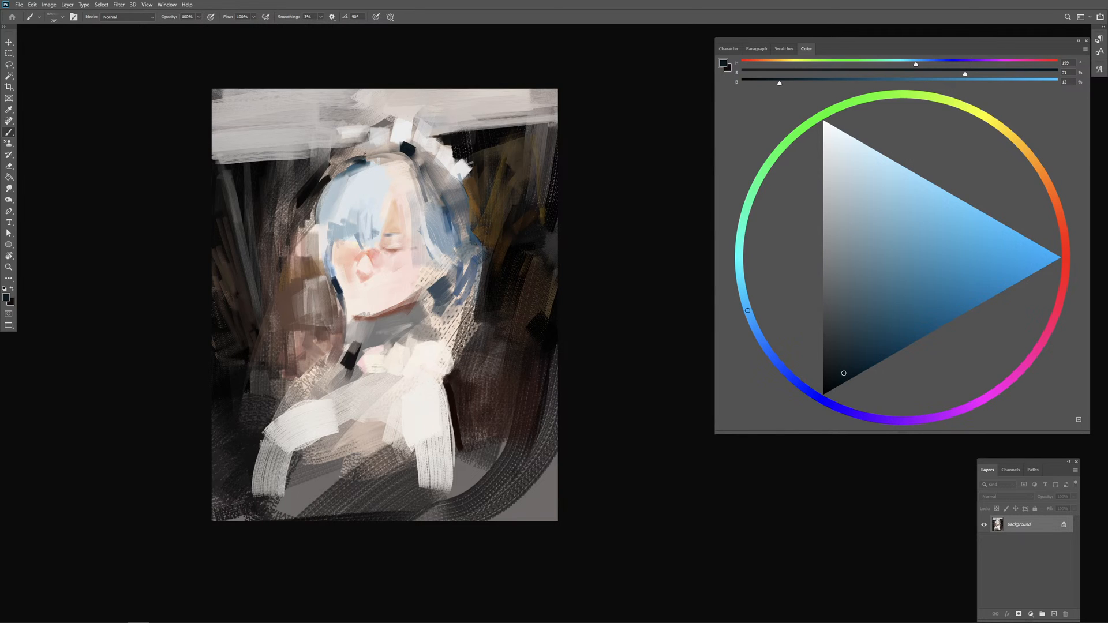
left_click_drag(385, 141, 357, 153)
Step: Pick a soft light blue and paint hair strands left of the face, beside the right cheek and along the outer right edge
left_click(395, 297, "alt")
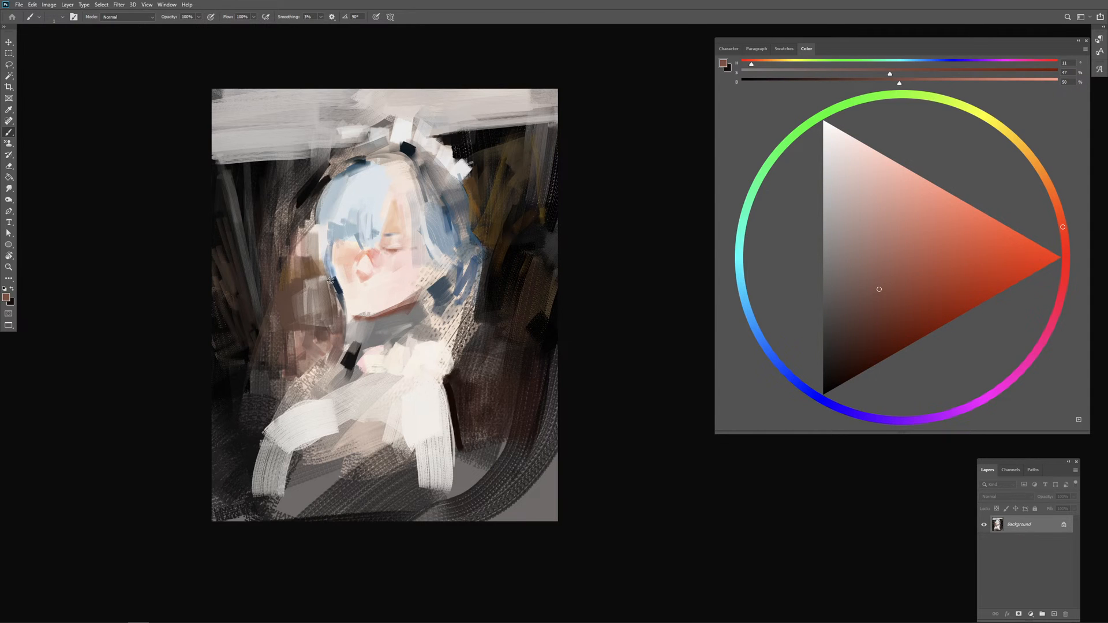
left_click(356, 201, "alt")
left_click(347, 210, "alt")
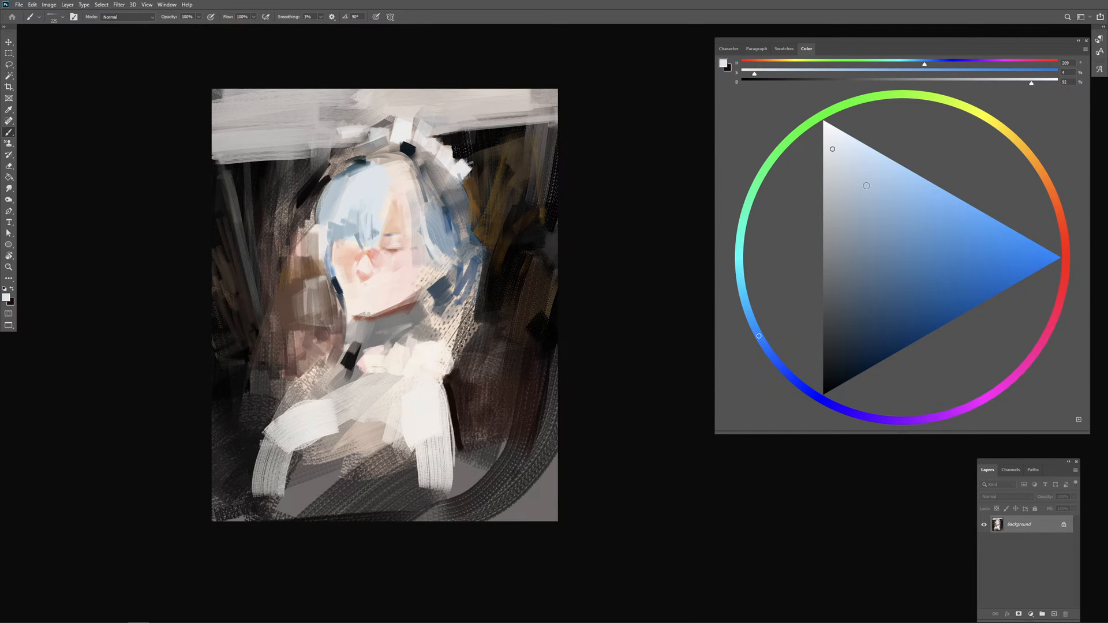
left_click(867, 186)
left_click_drag(327, 262, 332, 295)
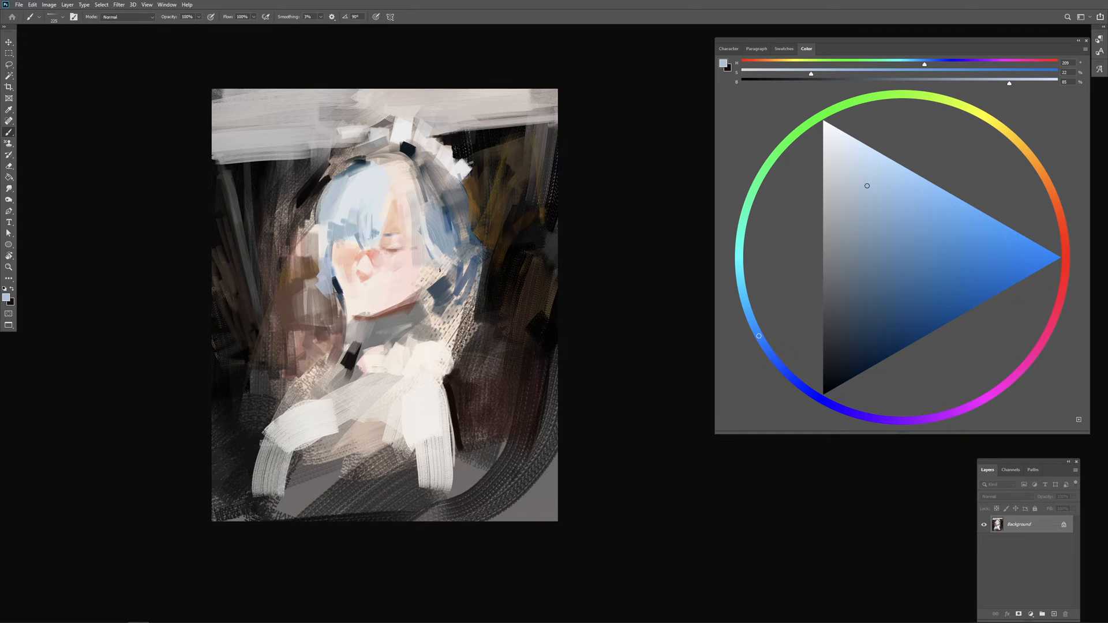
left_click_drag(439, 269, 437, 289)
left_click_drag(435, 246, 434, 292)
left_click_drag(467, 179, 479, 242)
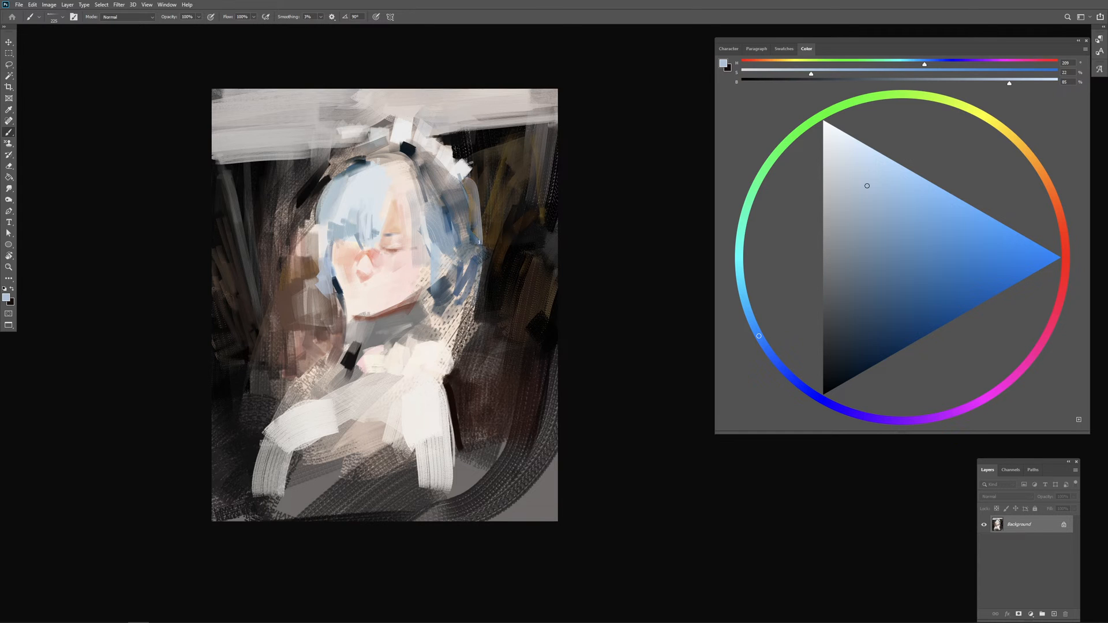
Step: Sample the sleeve's off-white and broaden the left shoulder and chest with wide strokes
left_click(448, 218, "alt")
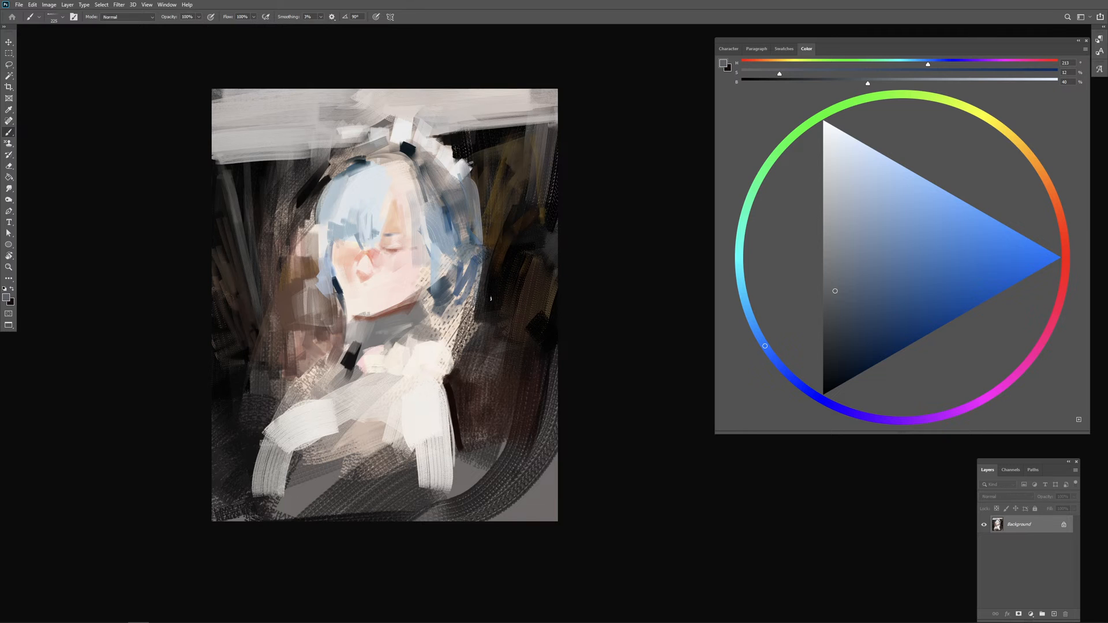
left_click(238, 390, "alt")
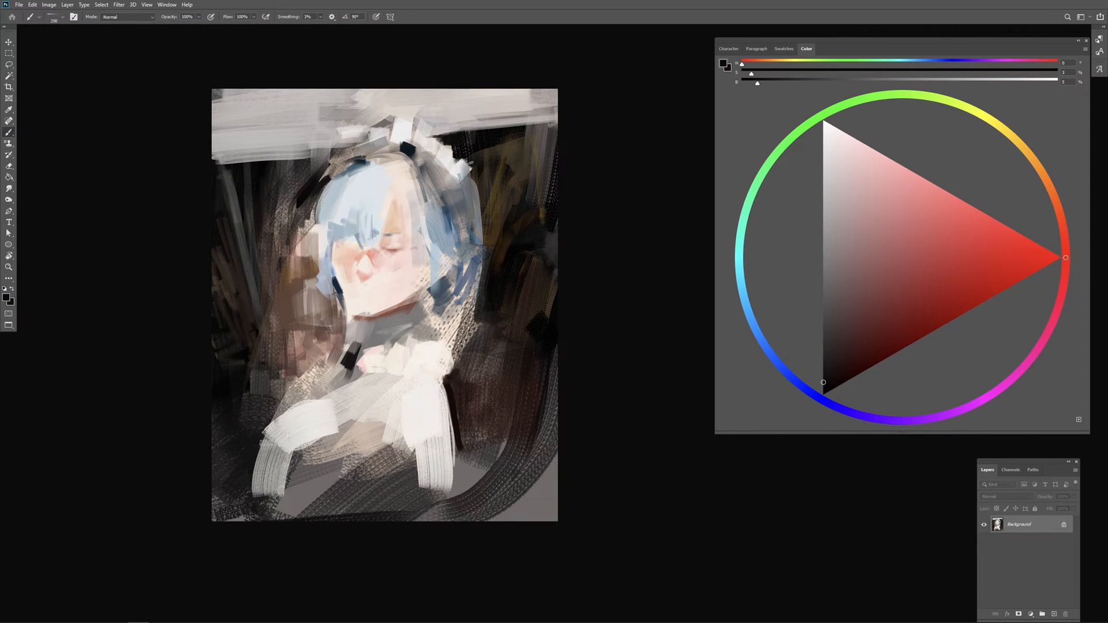
left_click(288, 418, "alt")
mouse_move(264, 465)
left_mouse_down()
mouse_move(257, 441)
mouse_move(288, 461)
mouse_move(348, 416)
mouse_move(328, 464)
mouse_move(381, 430)
left_mouse_up()
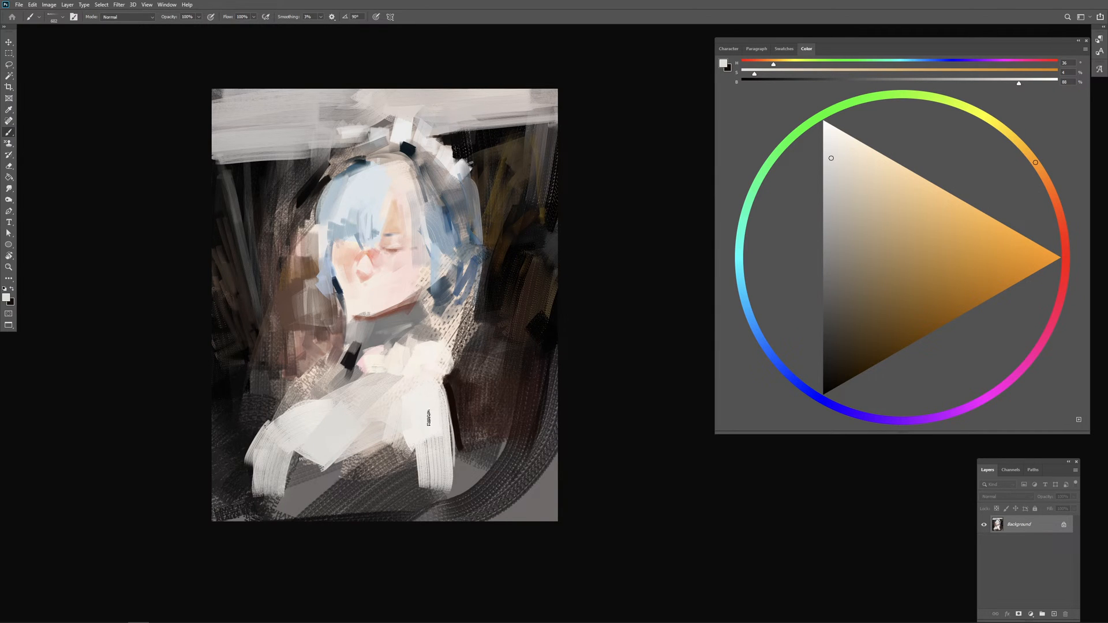
Step: Sample pinks from the face and blend them over the chin and lower cheek
mouse_move(395, 303)
left_mouse_down()
mouse_move(374, 287)
mouse_move(370, 315)
left_mouse_up()
left_click(379, 257, "alt")
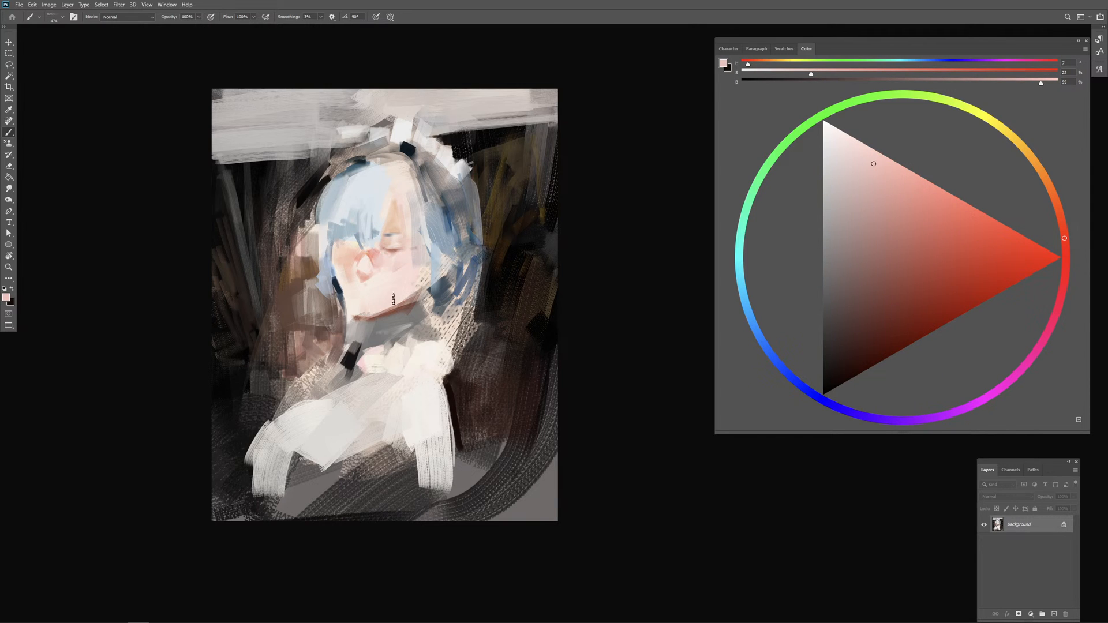
left_click(400, 270, "alt")
left_click_drag(351, 295, 361, 298)
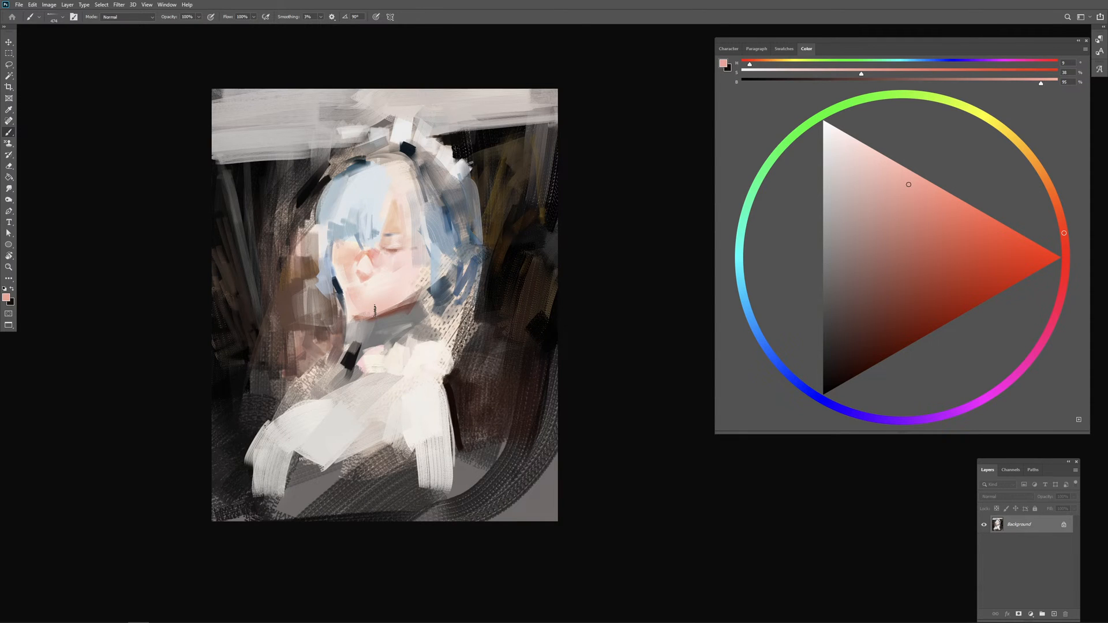
Step: Pick a saturated red and paint the small mouth above the chin, undoing unwanted strokes
right_click(371, 301)
key("Escape")
left_click_drag(953, 295, 1013, 264)
mouse_move(383, 323)
left_mouse_down()
mouse_move(370, 326)
mouse_move(360, 290)
mouse_move(385, 303)
mouse_move(362, 289)
mouse_move(374, 295)
left_mouse_up()
key("ctrl+z")
key("ctrl+z")
key("ctrl+z")
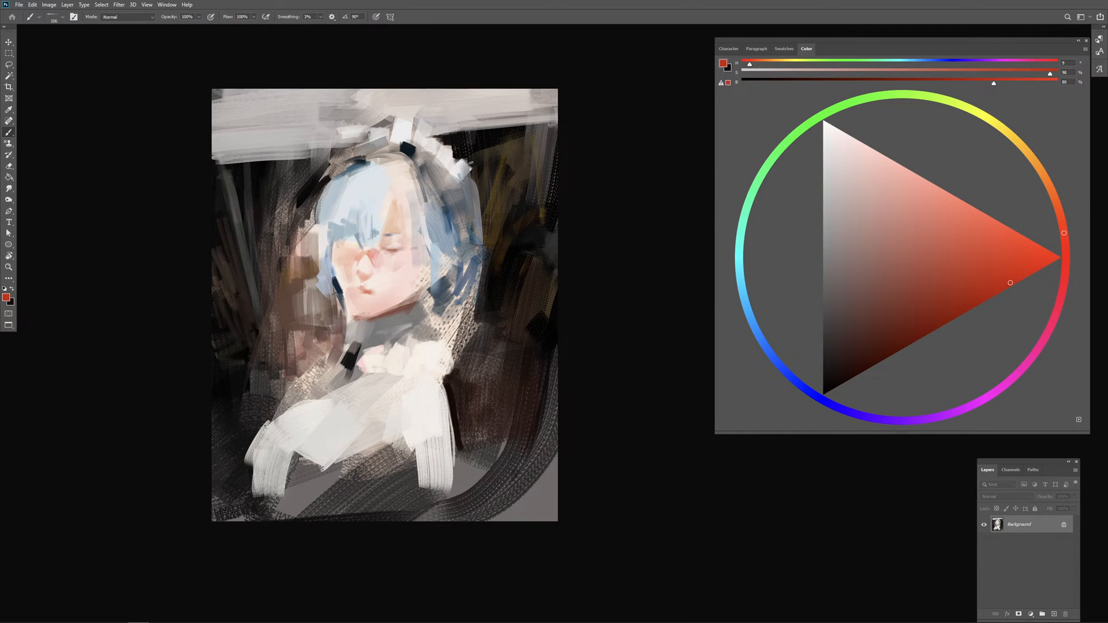
left_click_drag(371, 291, 380, 294)
Step: Refine the closed eye and its lid using sampled reddish brown and light peach skin tones
left_click(402, 240, "alt")
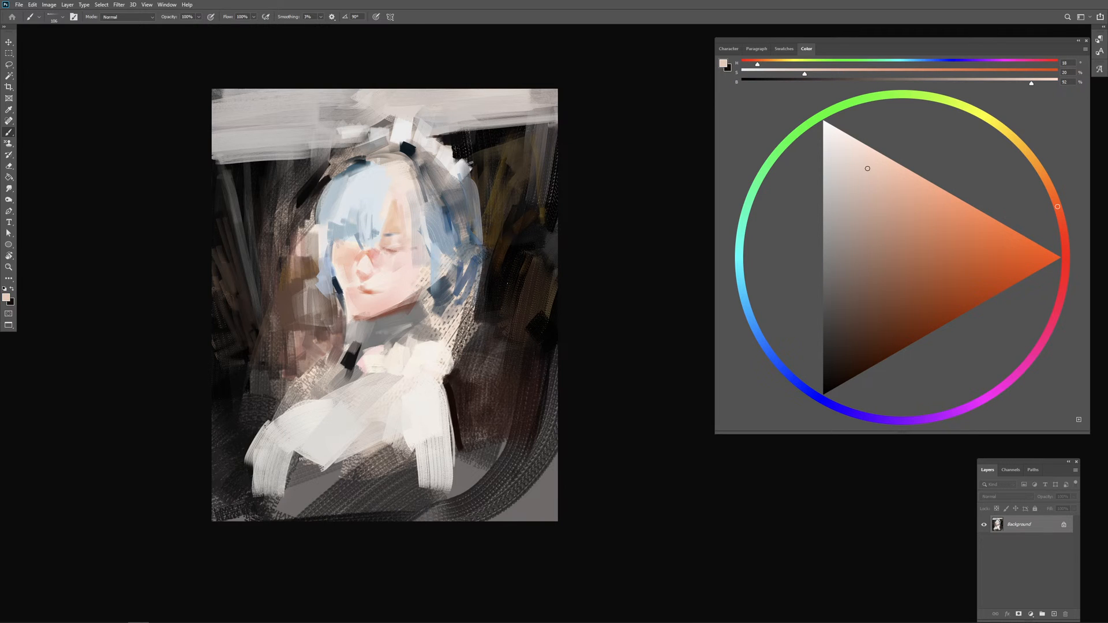
left_click(404, 307, "alt")
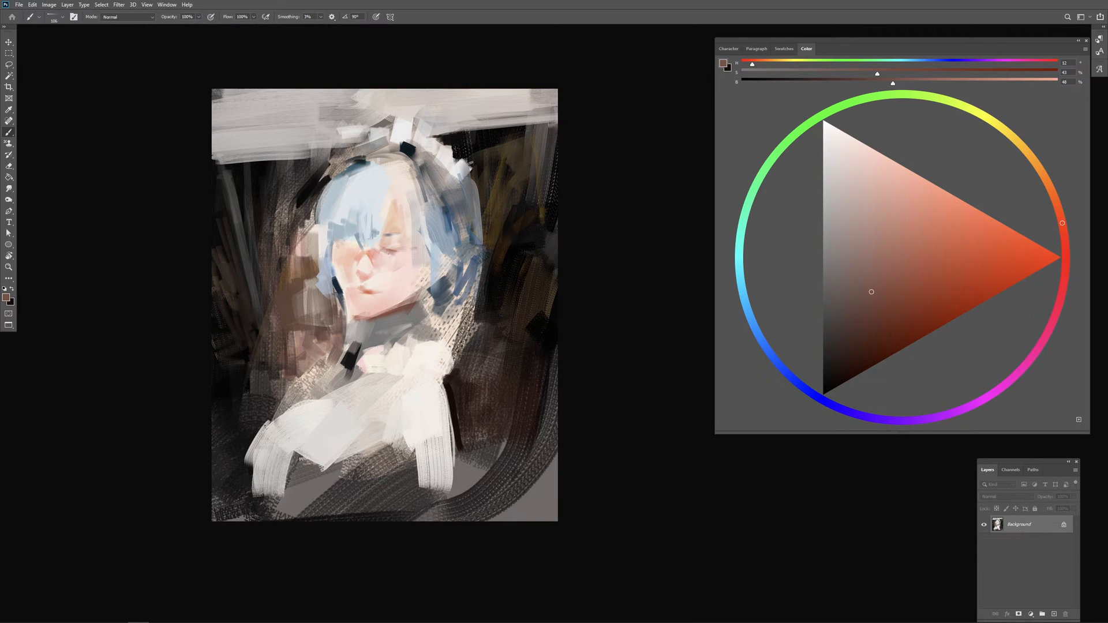
left_click_drag(389, 252, 406, 258)
left_click(392, 257, "alt")
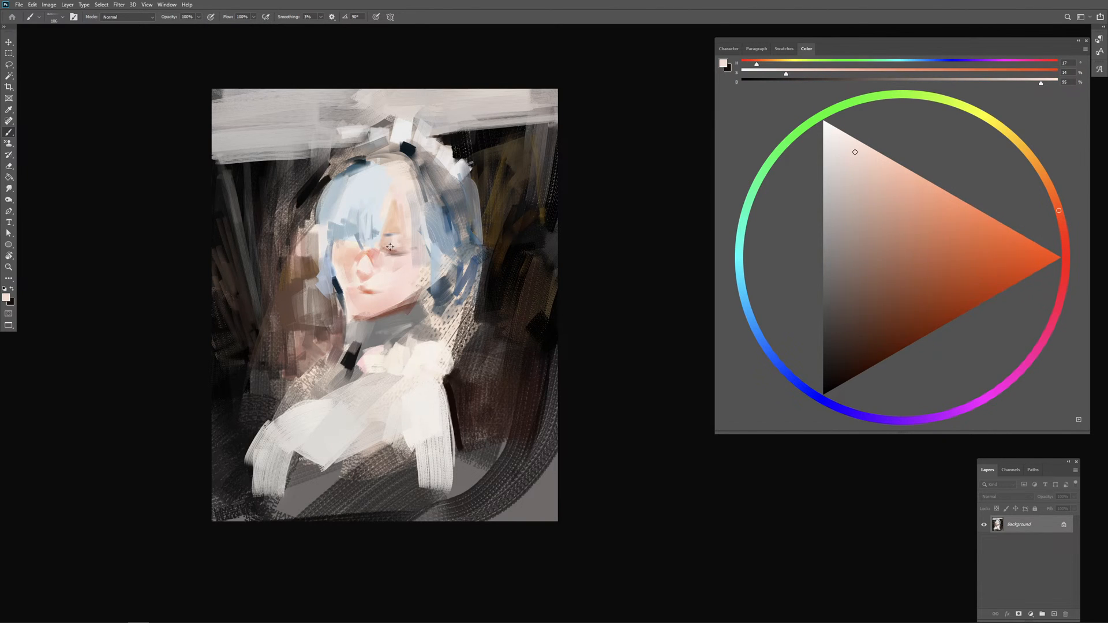
left_click(394, 228, "alt")
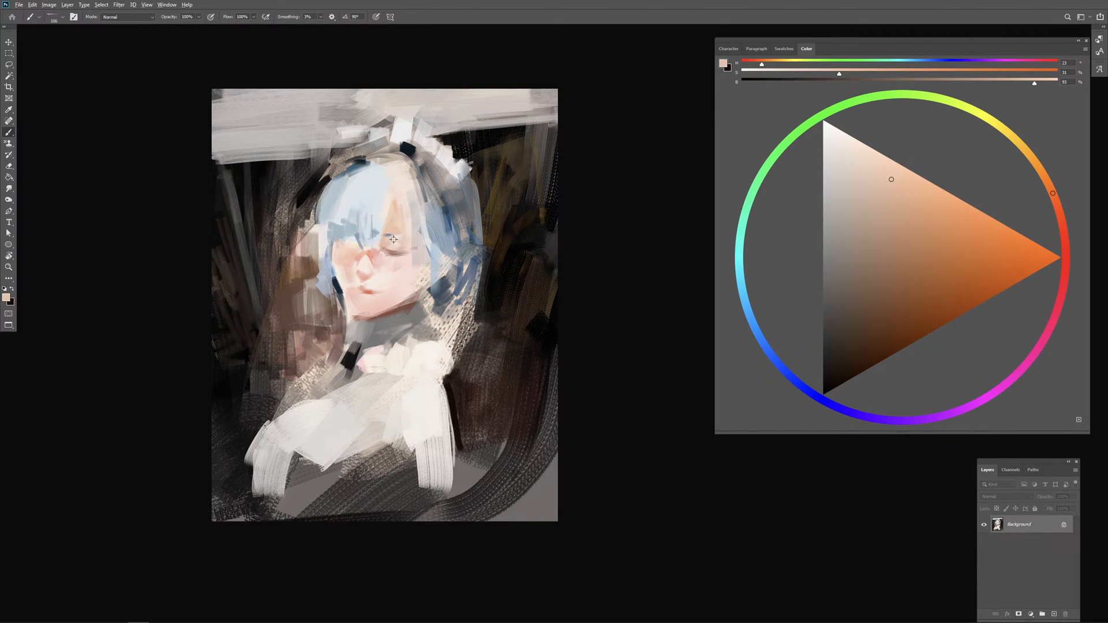
left_click(393, 240, "alt")
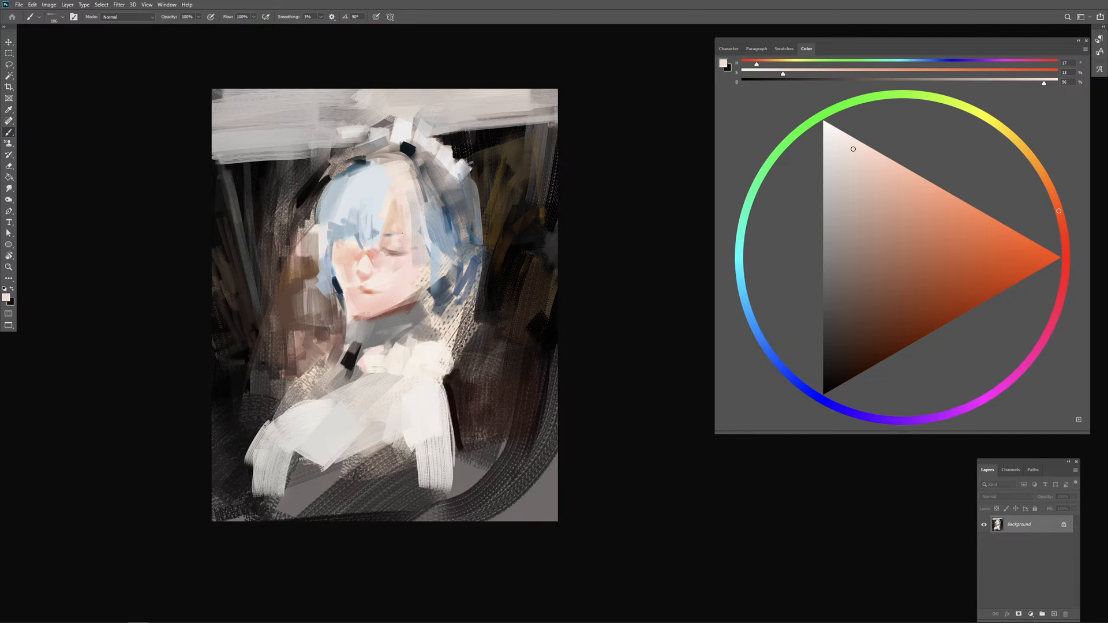
left_click(390, 229, "alt")
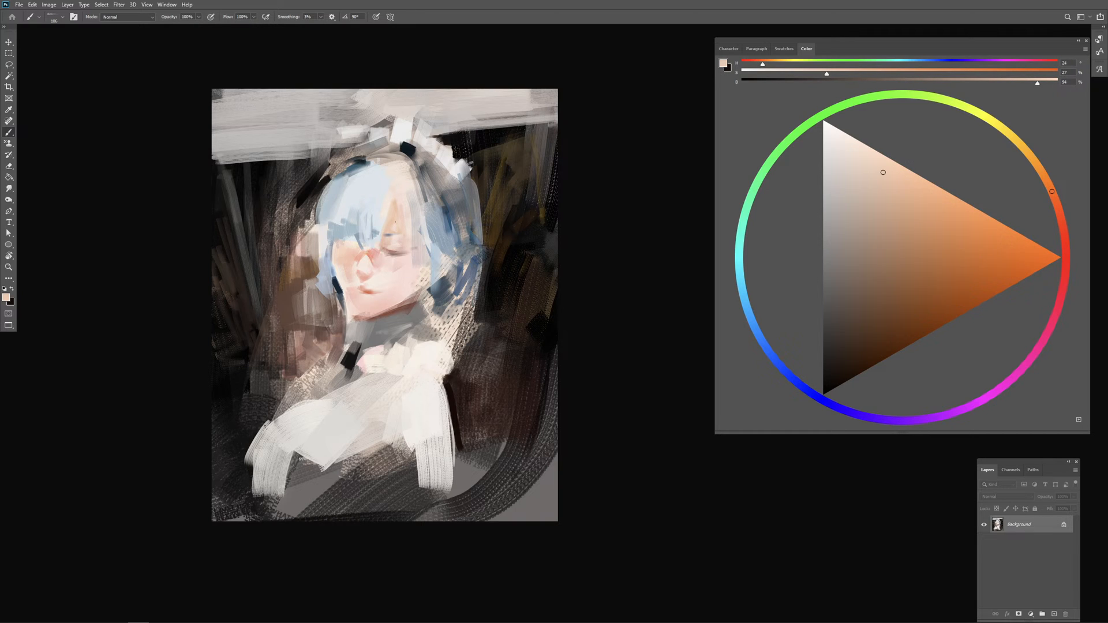
Step: Touch up the skin around and just below the closed eye with sampled pale pinks and a dusty reddish brown
left_click(393, 248, "alt")
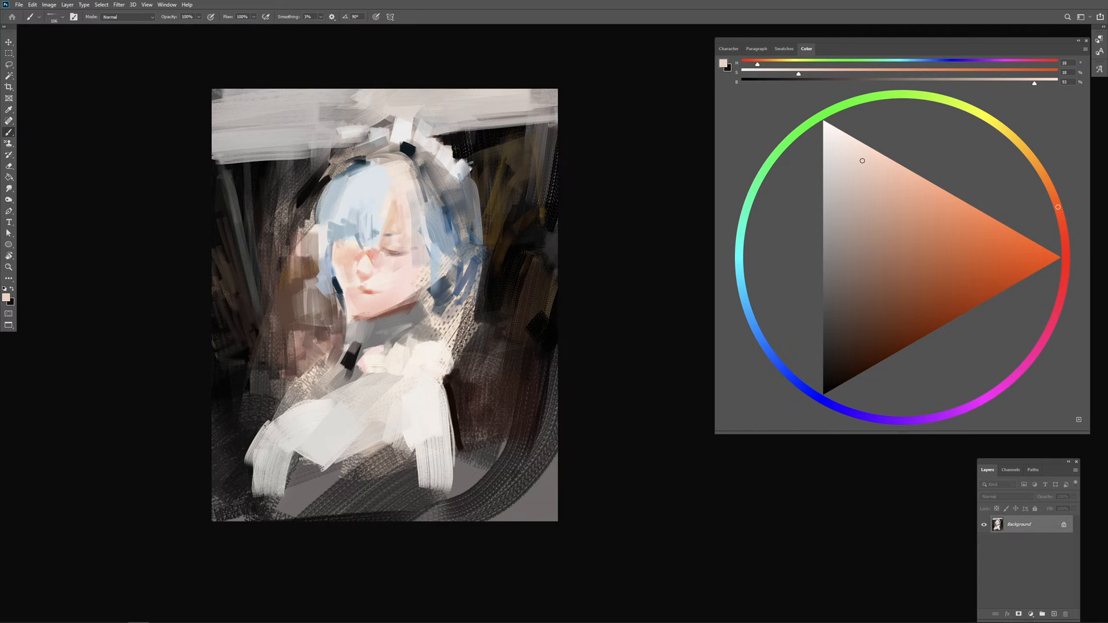
left_click(392, 247, "alt")
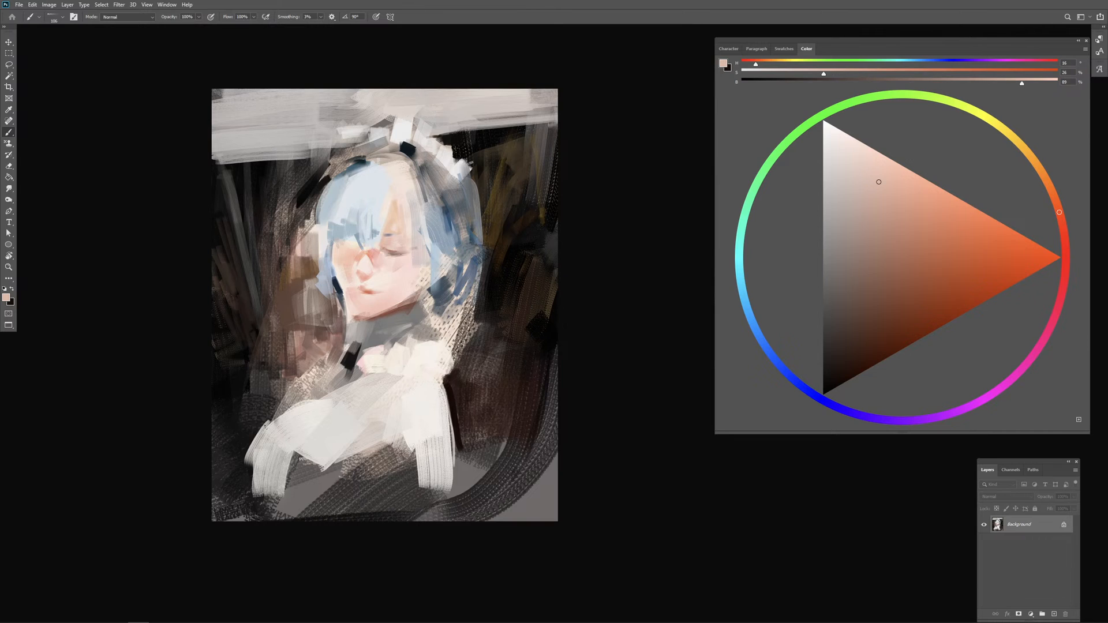
left_click(396, 263, "alt")
left_click(393, 252, "alt")
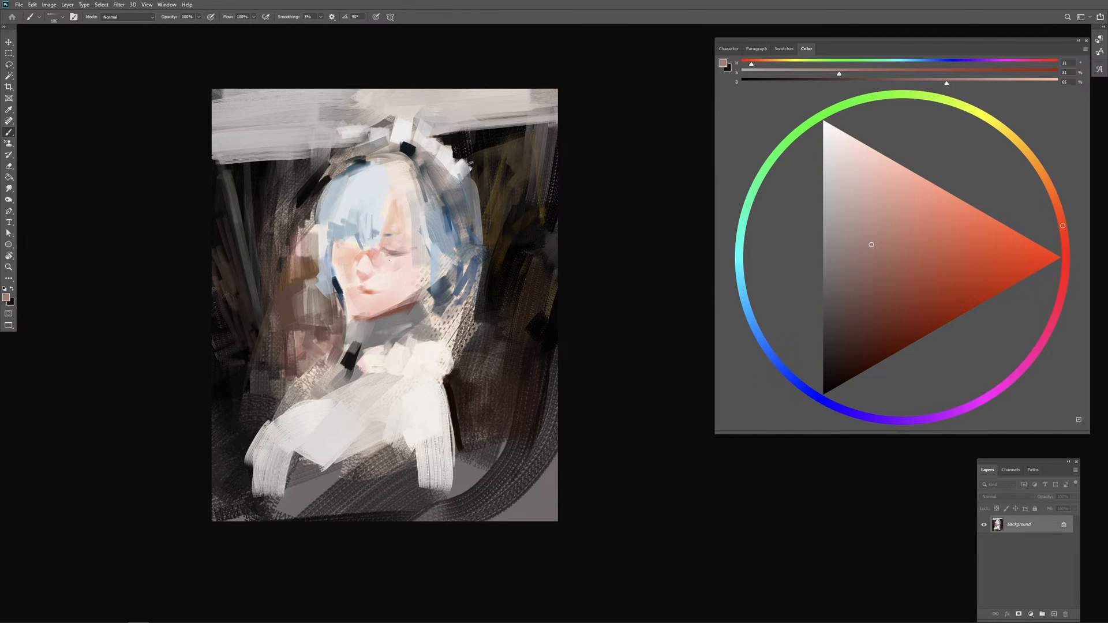
left_click(390, 259, "alt")
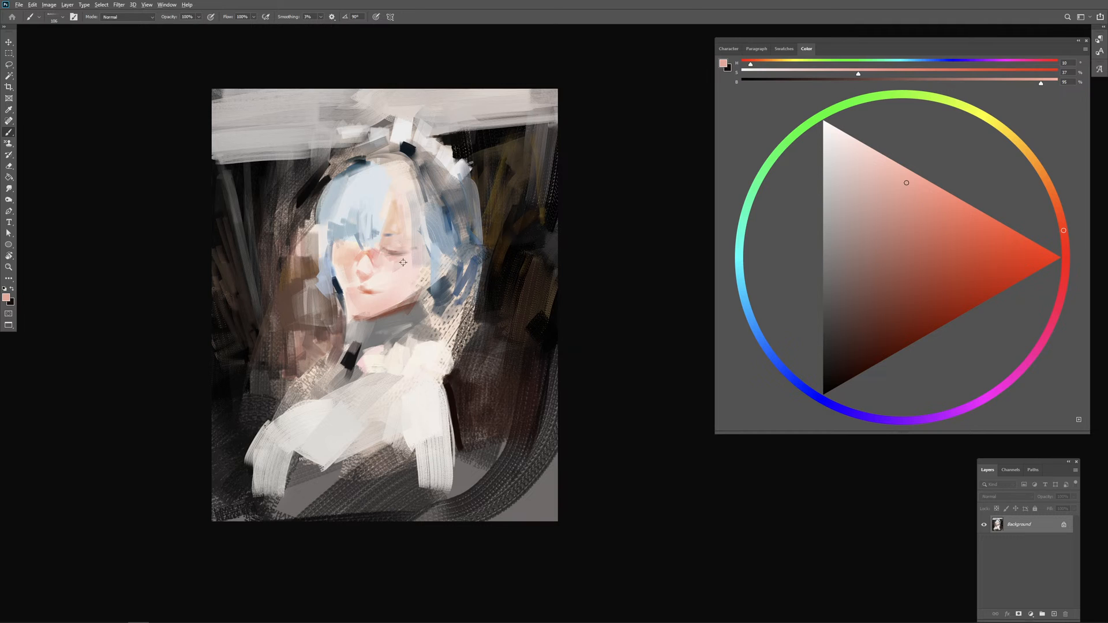
Step: Blend sampled salmon pink and pale peach over the cheek between the closed eye and the jaw
left_click_drag(402, 266, 411, 265)
left_click(395, 301, "alt")
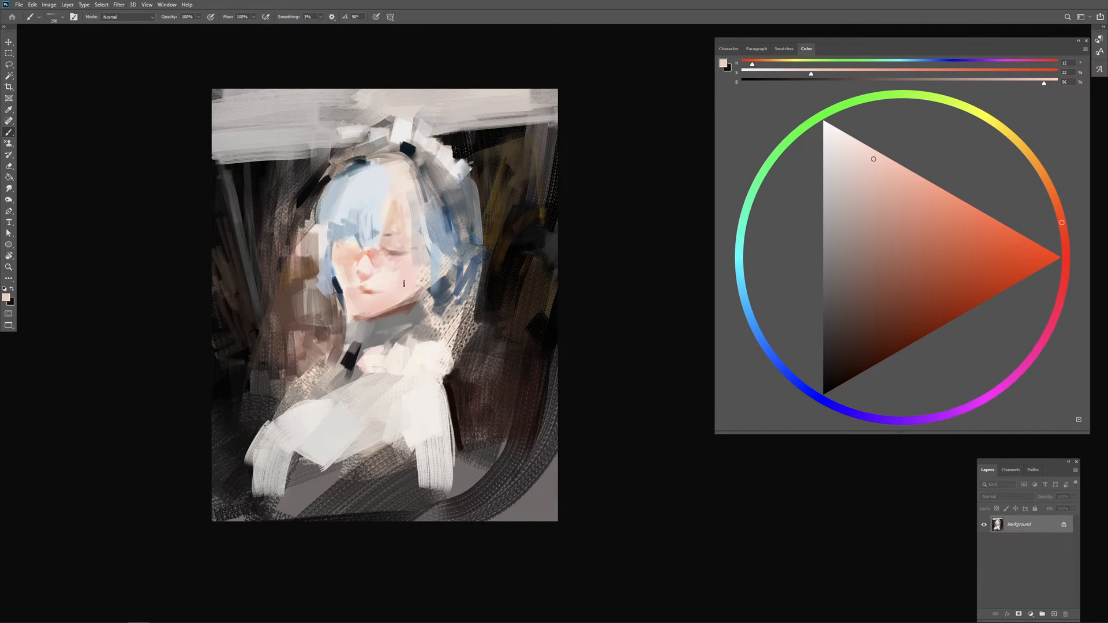
left_click_drag(403, 283, 384, 285)
left_click_drag(396, 290, 393, 291)
left_click(393, 288, "alt")
Step: Sample the neck's neutral grey to rework the jaw edge and neck, and pick up the collar's off-white
left_click(411, 320, "alt")
left_click_drag(411, 320, 420, 312)
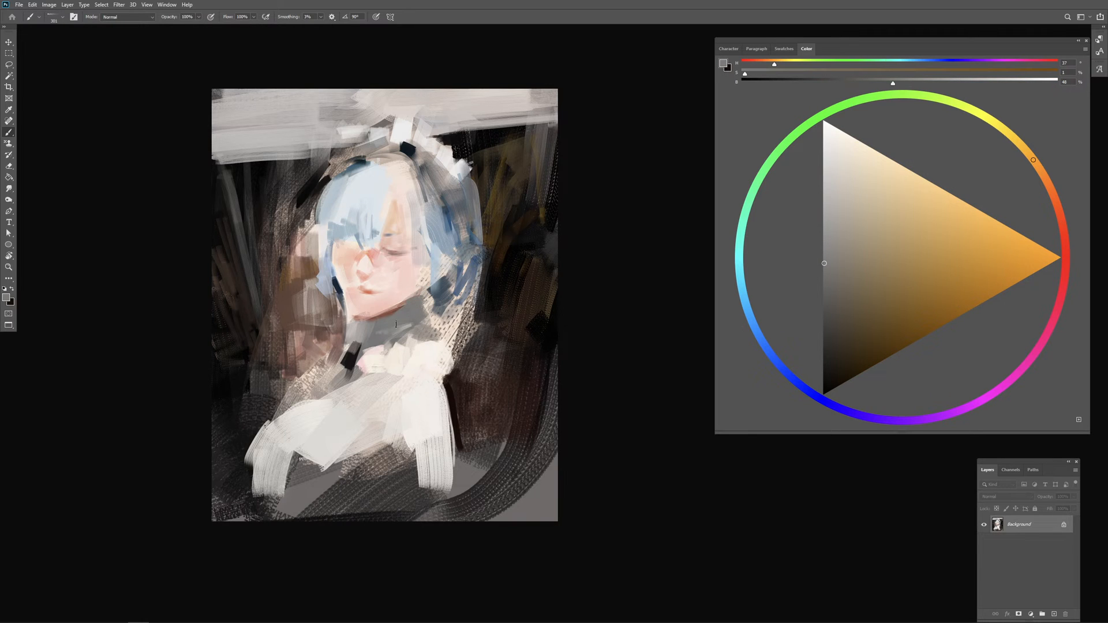
left_click(419, 350, "alt")
left_click(398, 327, "alt")
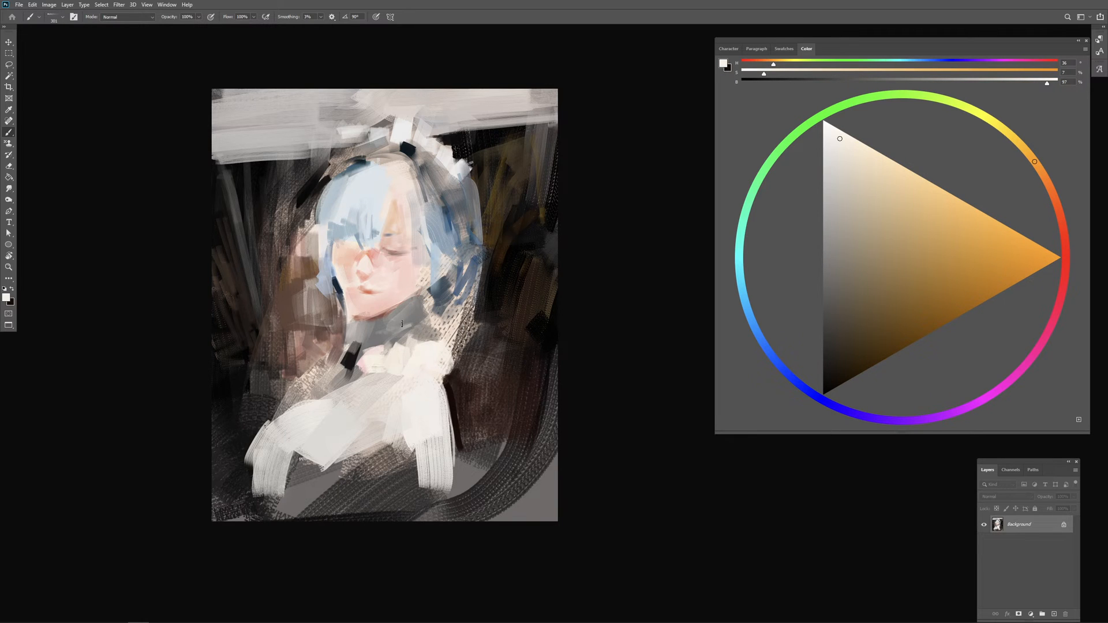
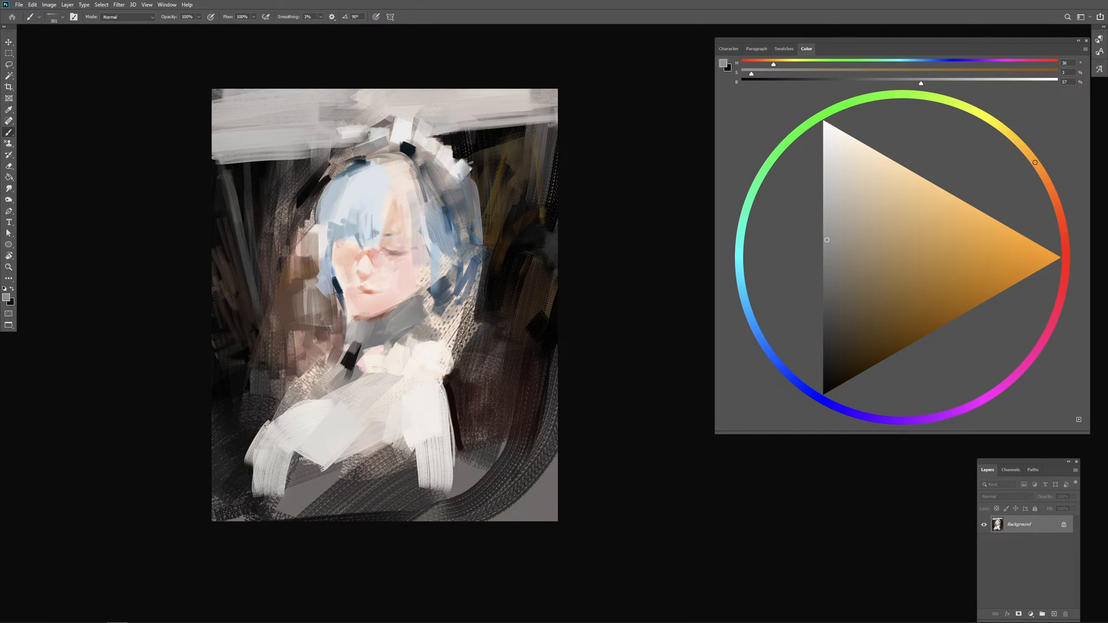
Step: Paint an orange-red band along the collar below the neck, picking a salmon orange and deepening it to a darker red-orange
left_click(401, 327, "alt")
left_click(383, 304, "alt")
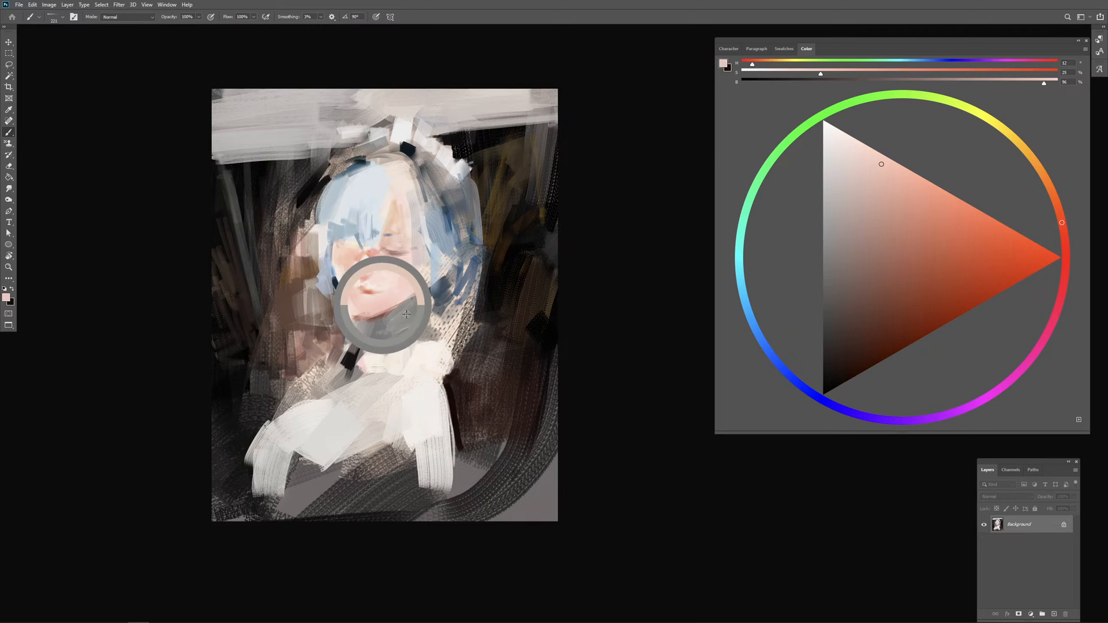
left_click_drag(939, 261, 961, 234)
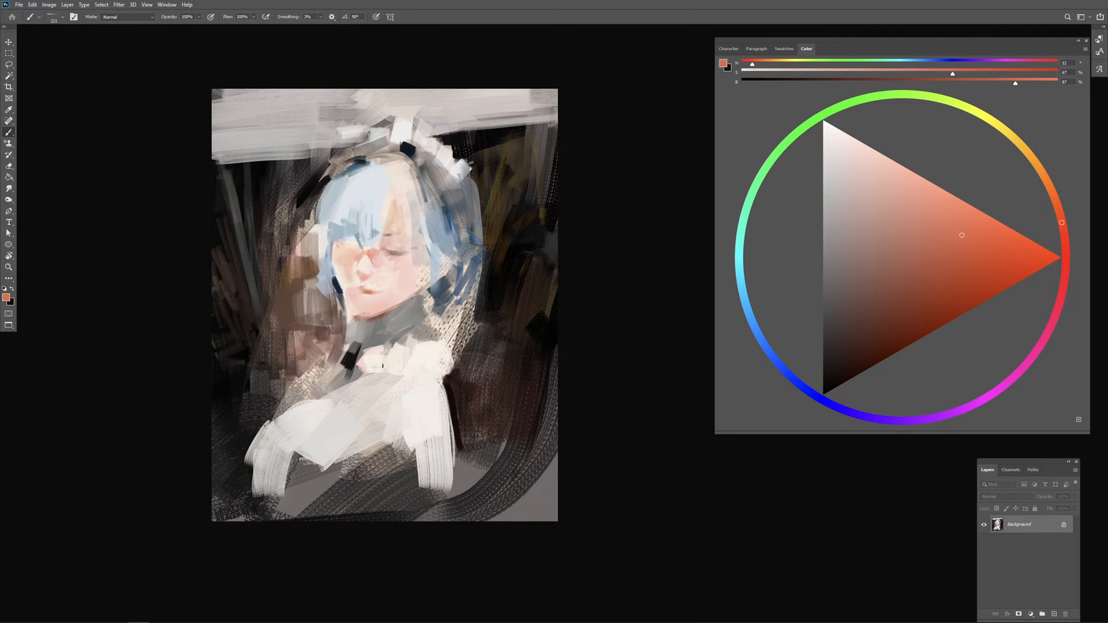
mouse_move(363, 370)
left_mouse_down()
mouse_move(391, 364)
mouse_move(342, 389)
mouse_move(412, 363)
mouse_move(423, 372)
left_mouse_up()
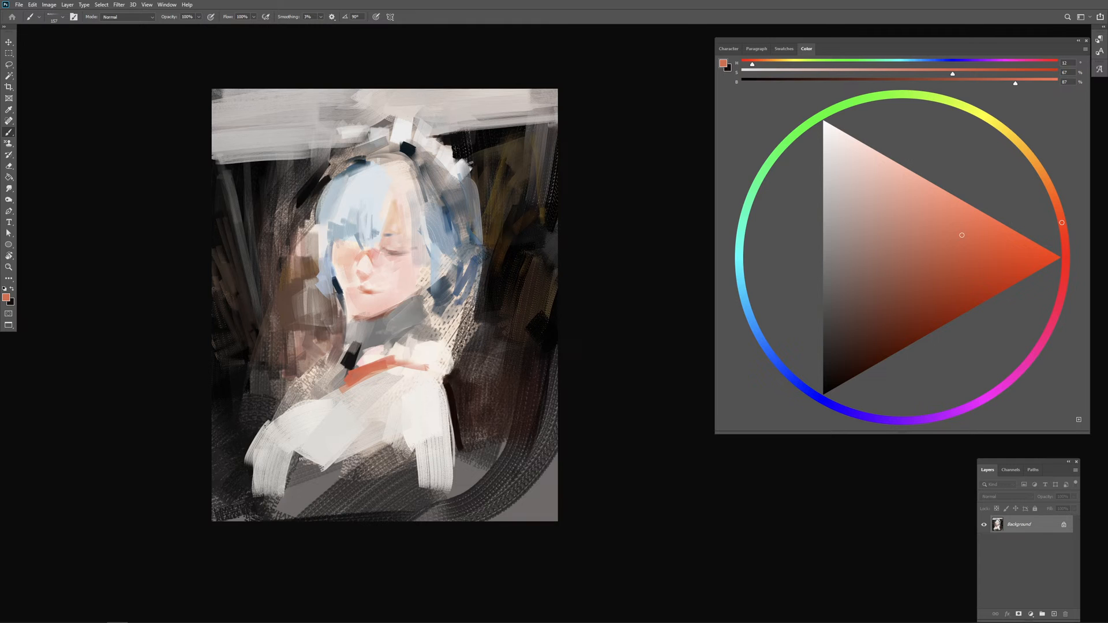
left_click(981, 268)
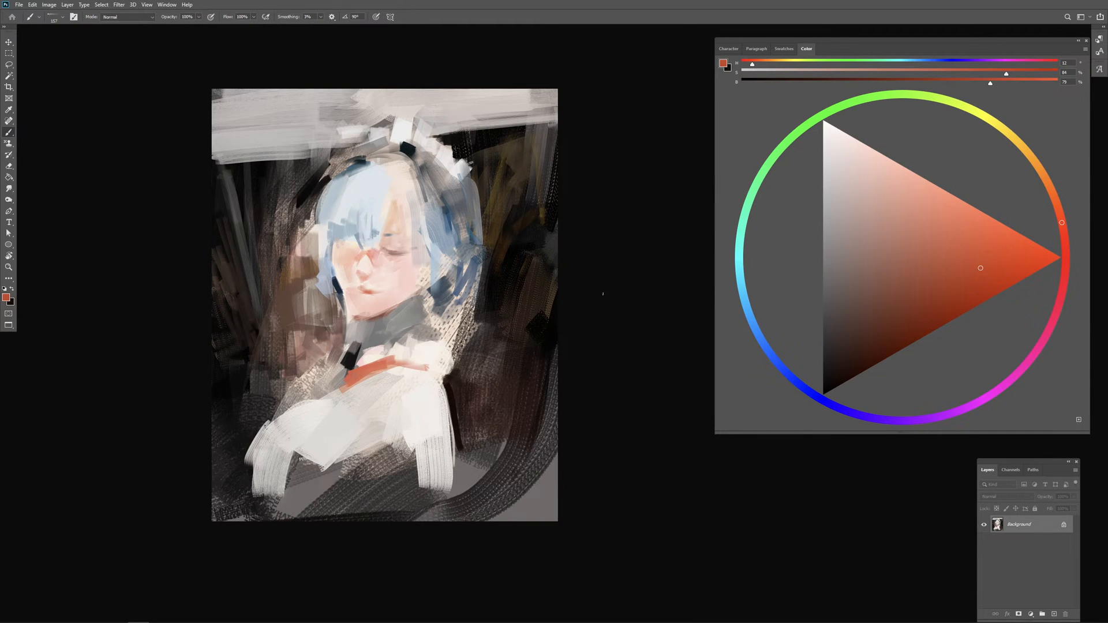
left_click_drag(362, 383, 386, 370, "alt")
mouse_move(393, 367)
left_mouse_down("alt")
mouse_move(445, 379)
mouse_move(396, 392)
left_mouse_up("alt")
Step: Add small red-orange accents in the lower hair behind the jaw, undoing poor strokes and sampling nearby light grey and dusty red
mouse_move(438, 292)
left_mouse_down("alt")
mouse_move(438, 281)
mouse_move(420, 285)
left_mouse_up("alt")
left_click_drag(451, 265, 445, 280)
key("ctrl+z")
key("ctrl+z")
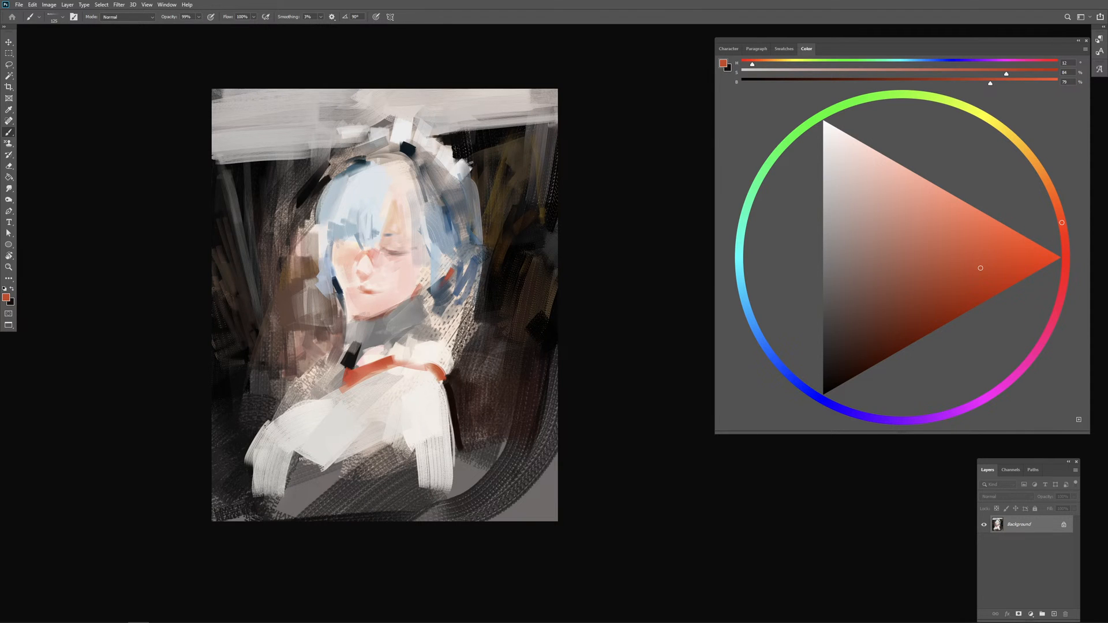
left_click_drag(443, 278, 439, 285)
left_click(452, 272, "alt")
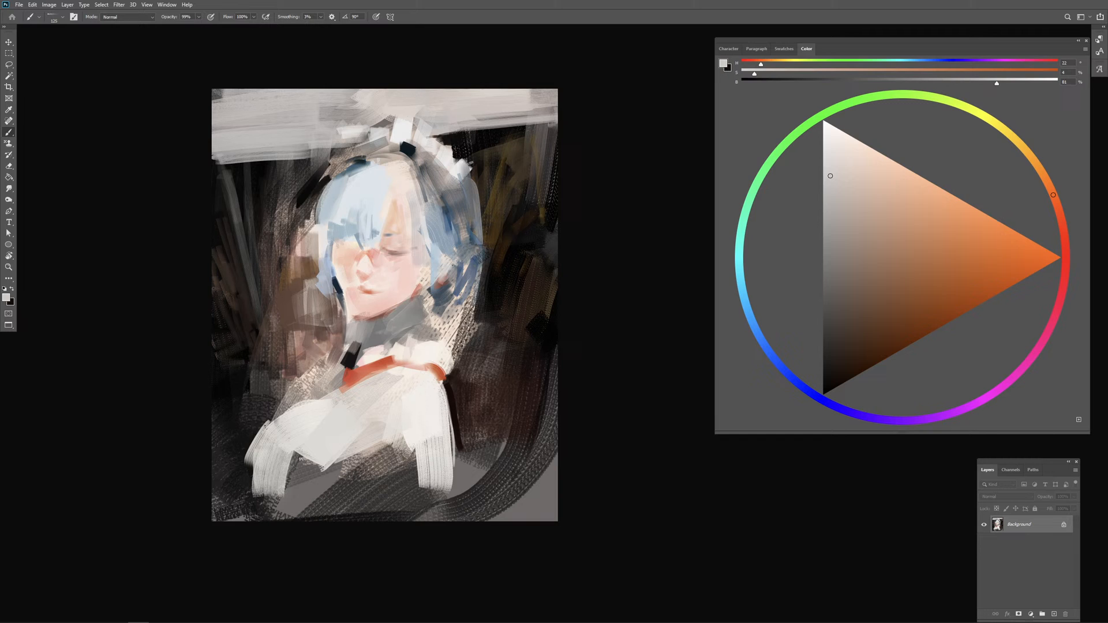
left_click(438, 283, "alt")
Step: Place a small light pink accent in the blue hair beside the cheek
left_click_drag(448, 248, 456, 254)
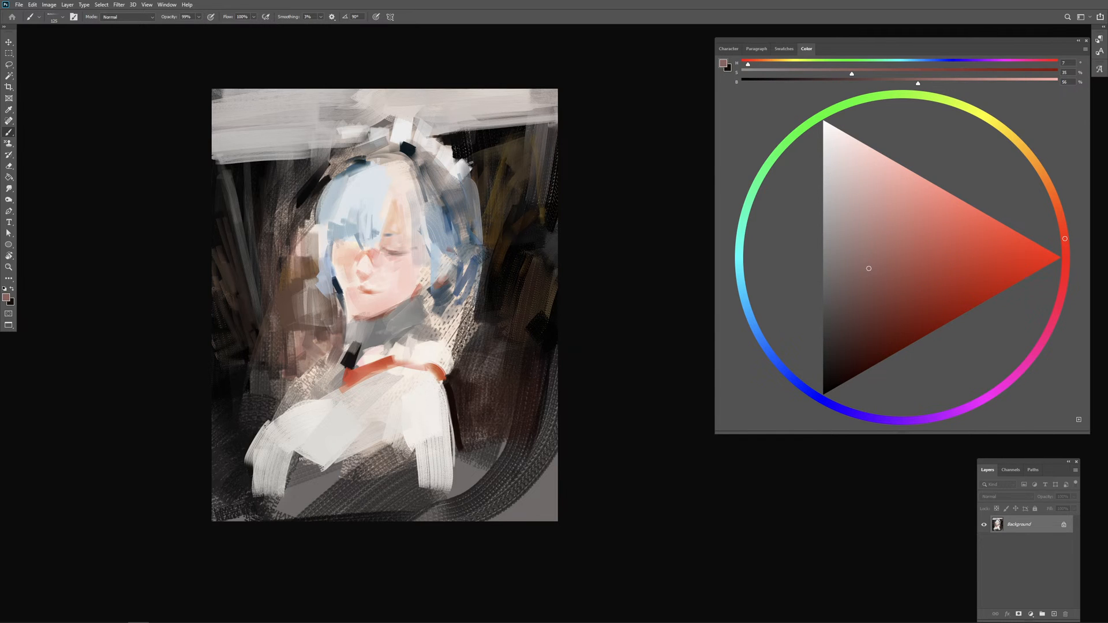
left_click(465, 251, "alt")
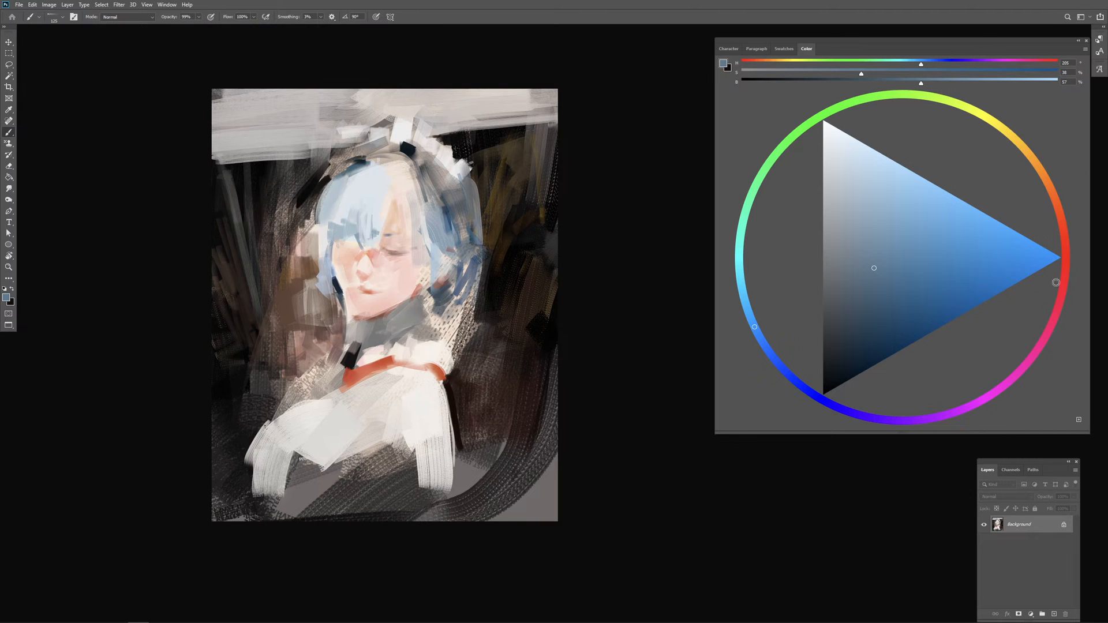
left_click(1051, 324)
left_click_drag(879, 198, 897, 181)
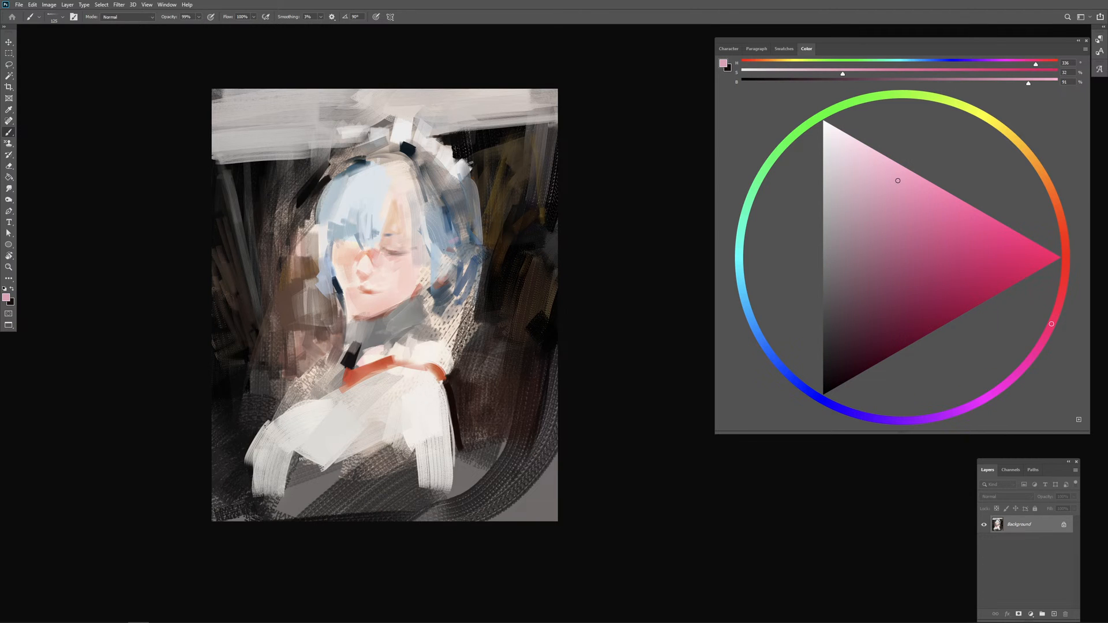
key("ctrl+z")
left_click_drag(454, 242, 446, 246)
Step: Touch up the skin around the closed eye and cheek with sampled pale peach and salmon pink
left_click(392, 246, "alt")
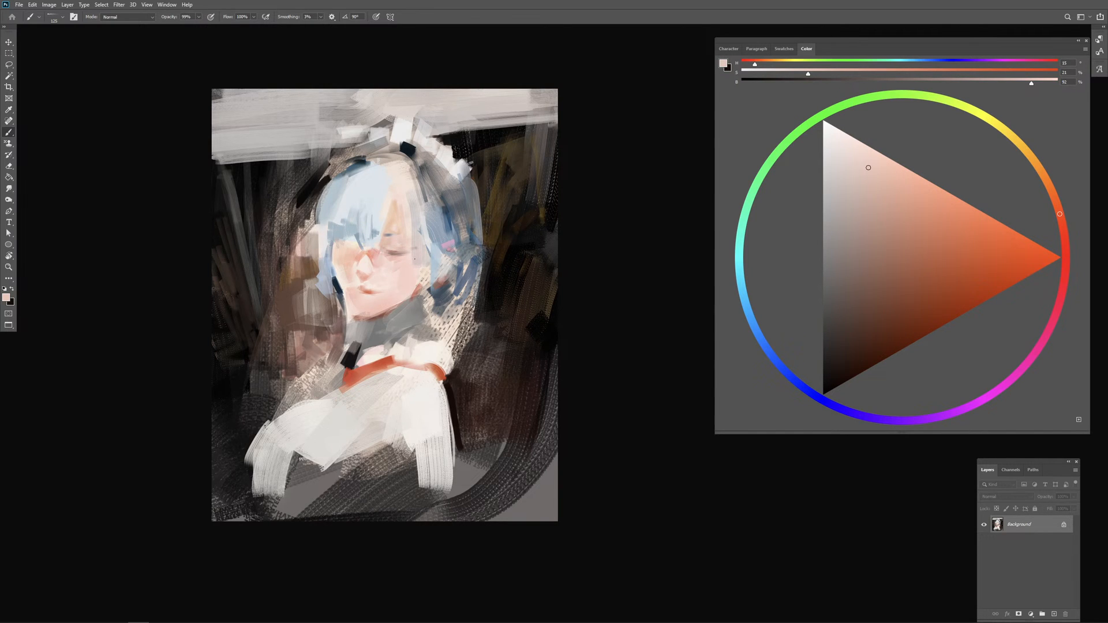
left_click(403, 263, "alt")
left_click(420, 283, "alt")
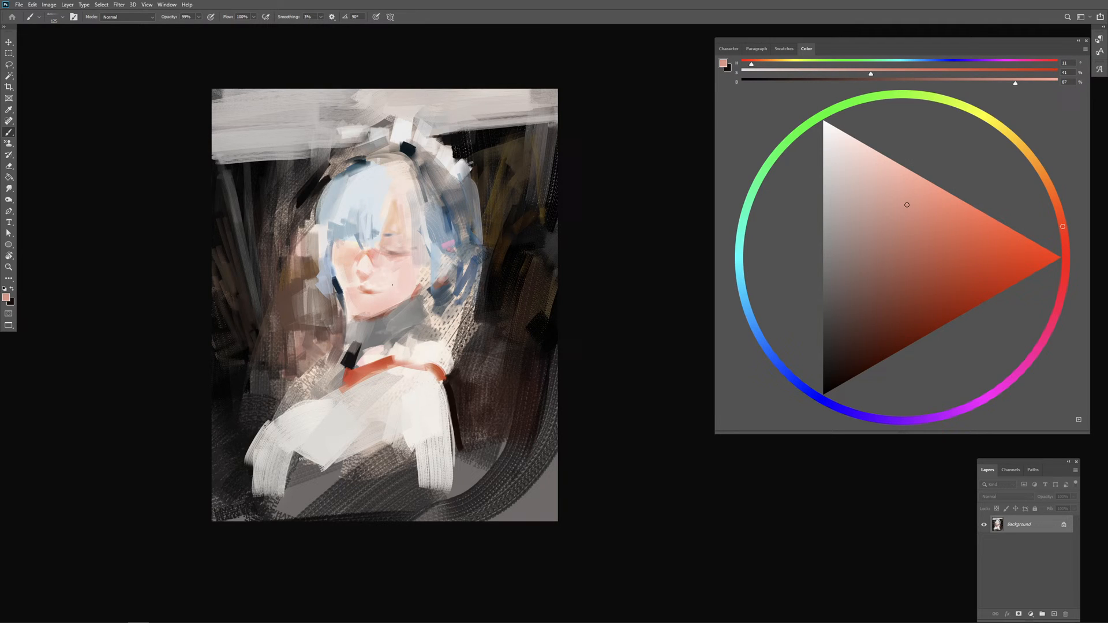
left_click(392, 240, "alt")
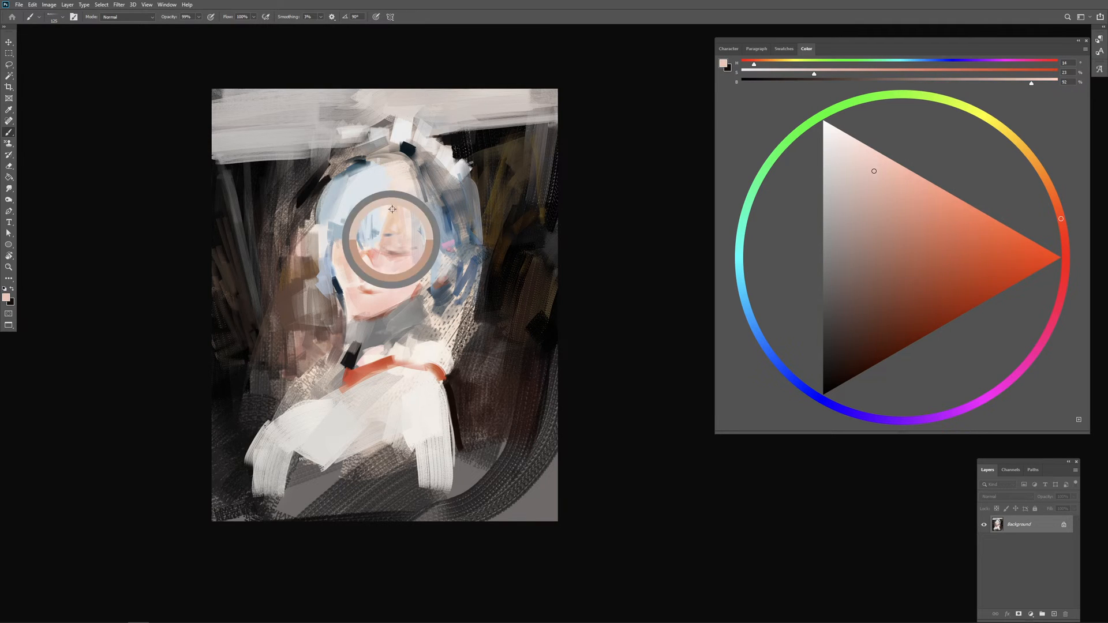
Step: Paint grey-blue and darker blue strands over the forehead at the hair parting, redoing the stroke beside the closed eye
left_click(358, 218, "alt")
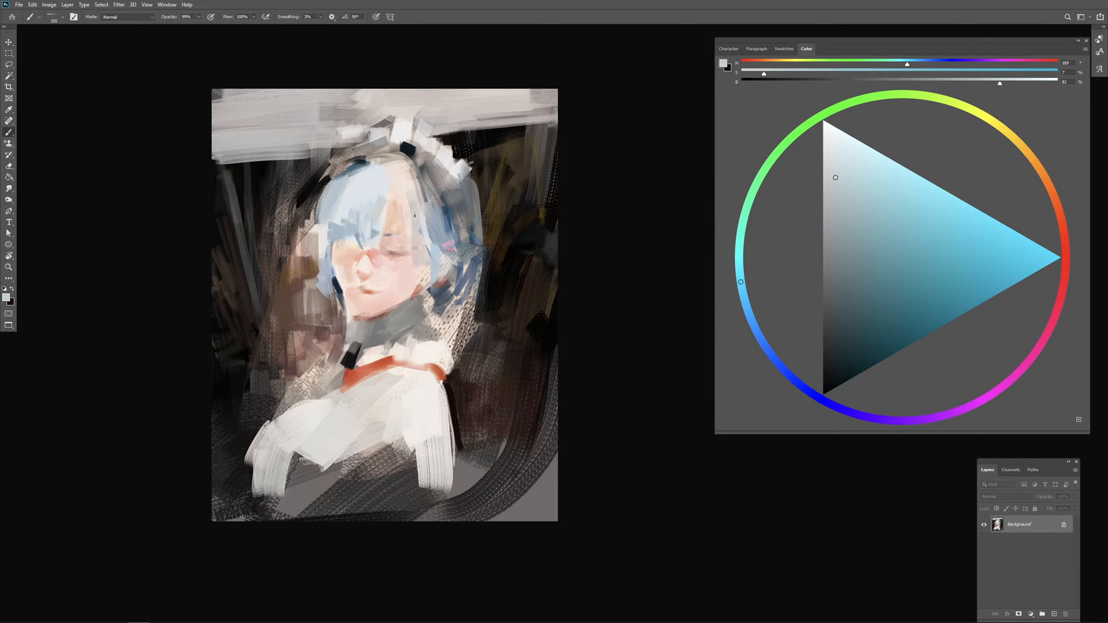
left_click(354, 222, "alt")
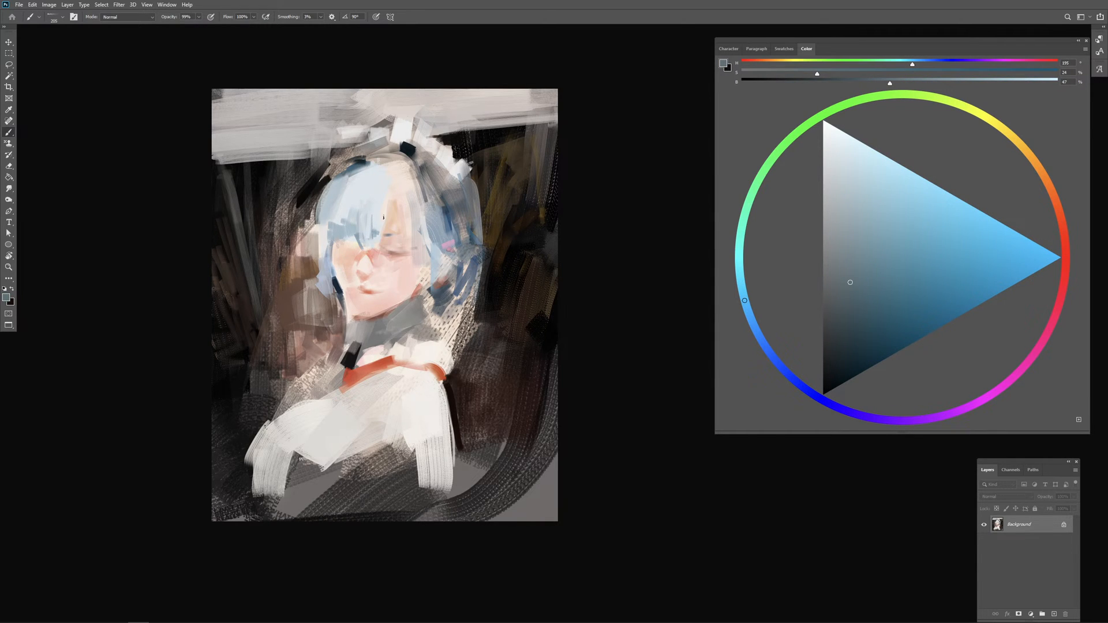
left_click_drag(396, 214, 382, 214)
left_click(451, 220, "alt")
left_click_drag(403, 207, 410, 235)
key("ctrl+z")
left_click_drag(398, 192, 411, 245)
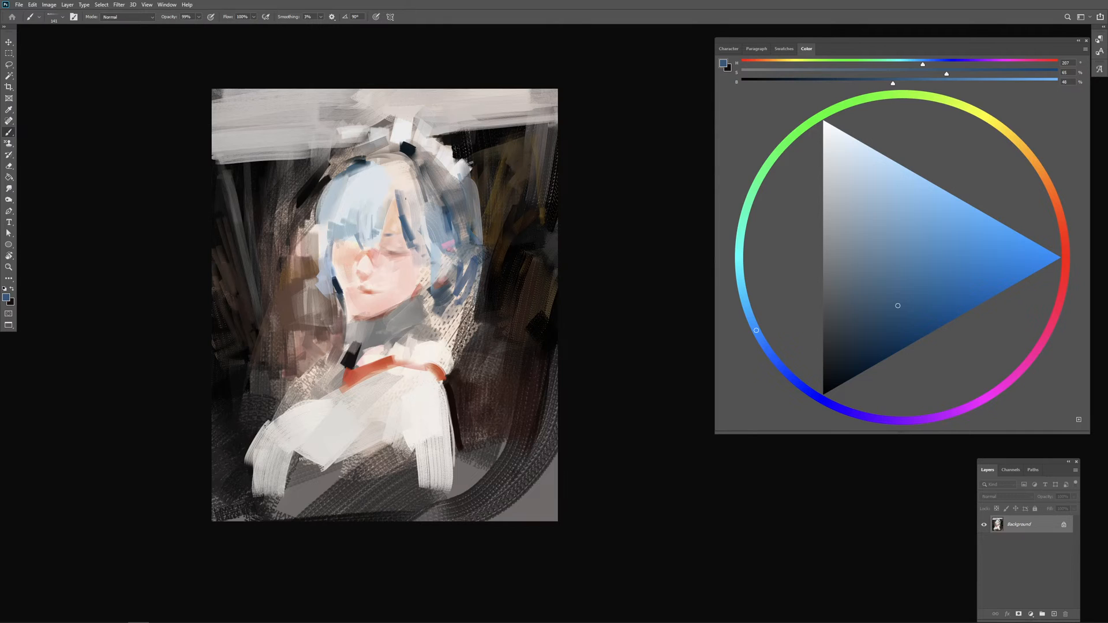
Step: Soften the strands beside the closed eye and the fringe using sampled warm off-white and pale blue
left_click(405, 203, "alt")
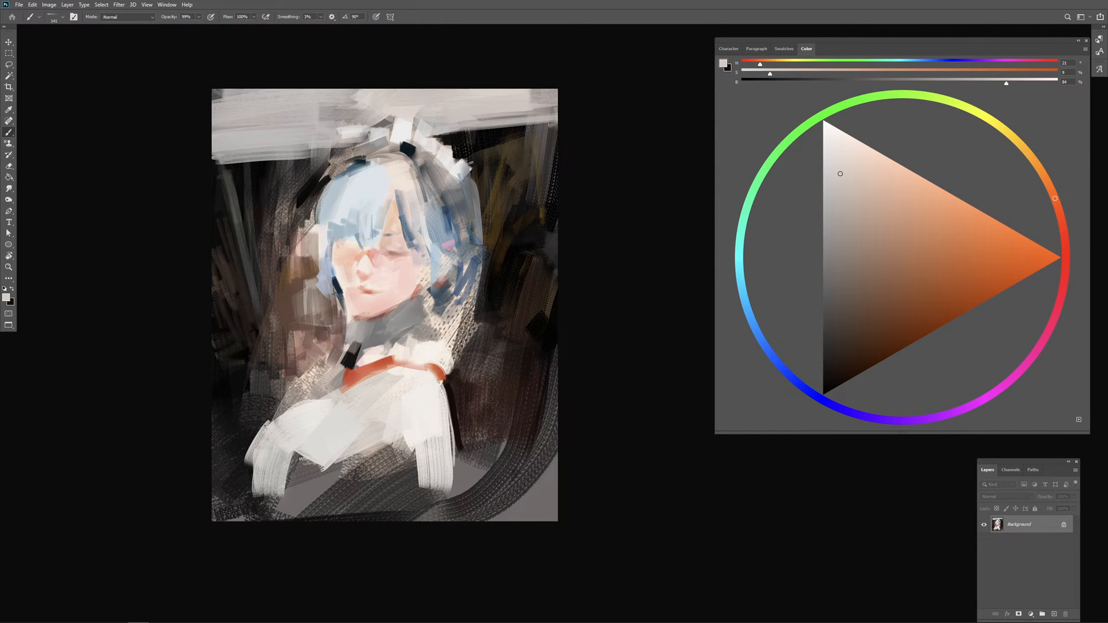
mouse_move(406, 224)
left_mouse_down()
mouse_move(430, 233)
mouse_move(424, 286)
mouse_move(423, 251)
mouse_move(420, 272)
left_mouse_up()
left_click(450, 227, "alt")
left_click(437, 258, "alt")
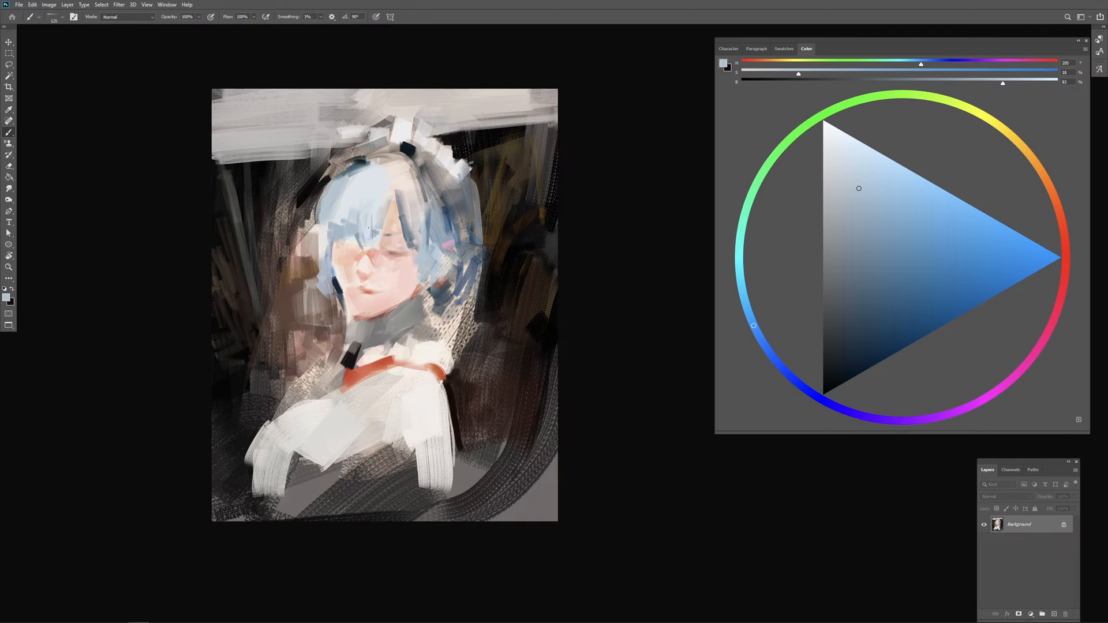
left_click(361, 214, "alt")
left_click_drag(360, 215, 353, 227, "alt")
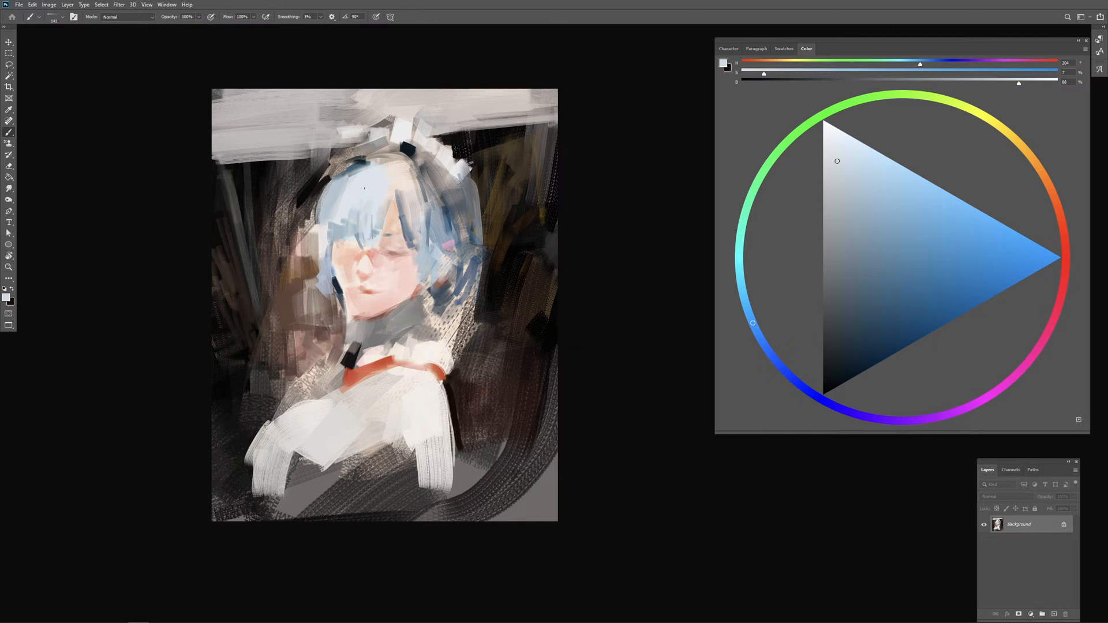
Step: Break up the lower edge of the fringe with dark blue strokes and sampled pale blue
left_click(891, 320)
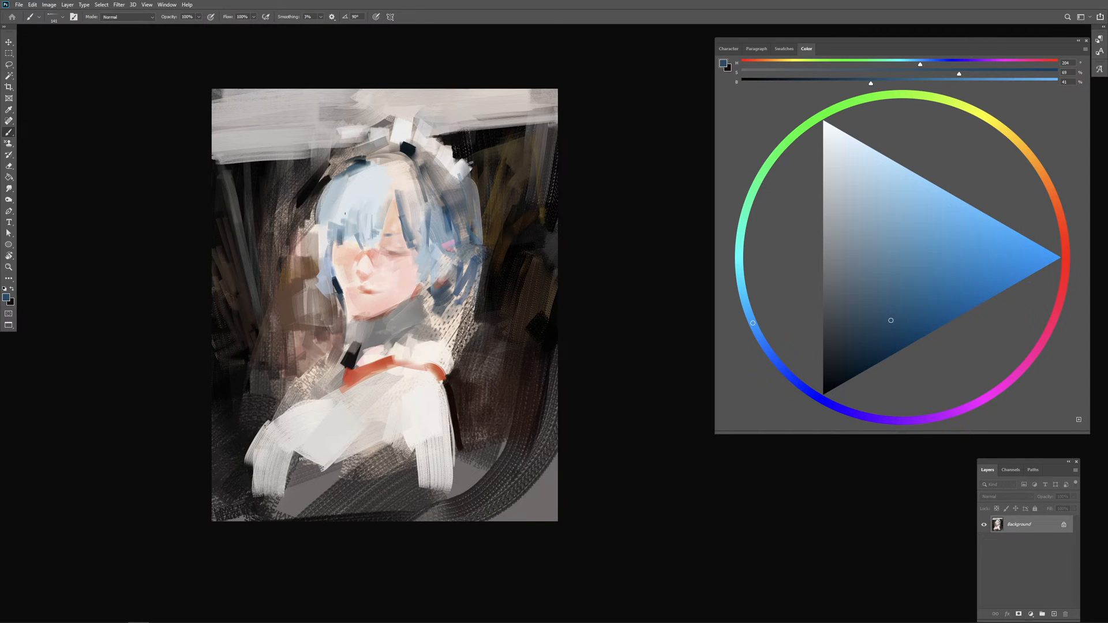
mouse_move(347, 228)
left_mouse_down("alt")
mouse_move(363, 249)
mouse_move(348, 247)
mouse_move(359, 249)
left_mouse_up("alt")
left_click(372, 206, "alt")
mouse_move(341, 234)
left_mouse_down()
mouse_move(337, 243)
mouse_move(359, 244)
mouse_move(344, 233)
mouse_move(341, 248)
mouse_move(315, 257)
left_mouse_up()
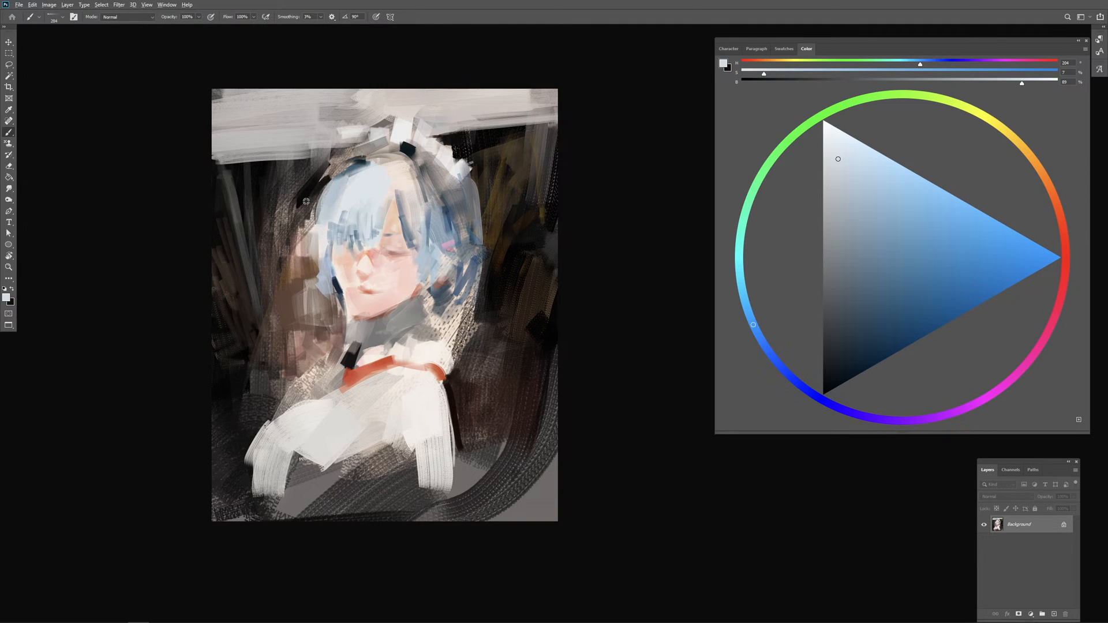
Step: Block light grey into the upper-left background and sample near-black and dark brown to rework the surround beside the hair
left_click(304, 214, "alt")
mouse_move(304, 214)
left_mouse_down("alt")
mouse_move(277, 238)
mouse_move(309, 242)
mouse_move(304, 226)
left_mouse_up("alt")
key("ctrl+z")
left_click(267, 141, "alt")
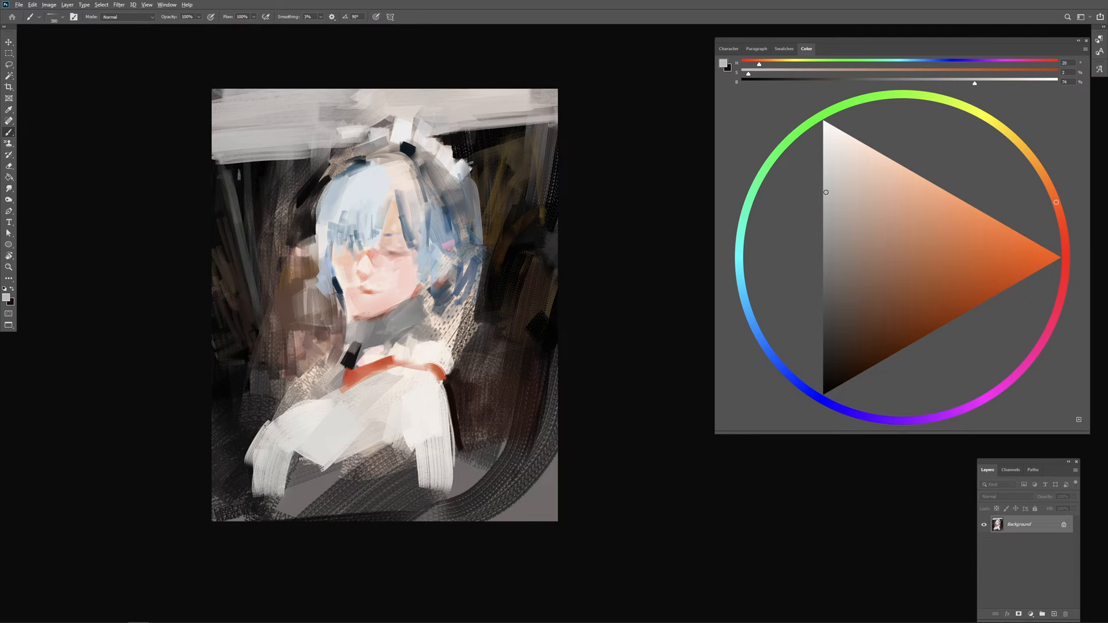
mouse_move(243, 181)
left_mouse_down("alt")
mouse_move(257, 232)
mouse_move(270, 172)
mouse_move(227, 256)
mouse_move(264, 258)
mouse_move(269, 211)
mouse_move(217, 176)
mouse_move(267, 195)
mouse_move(260, 248)
left_mouse_up("alt")
left_click(300, 214, "alt")
left_click(307, 197, "alt")
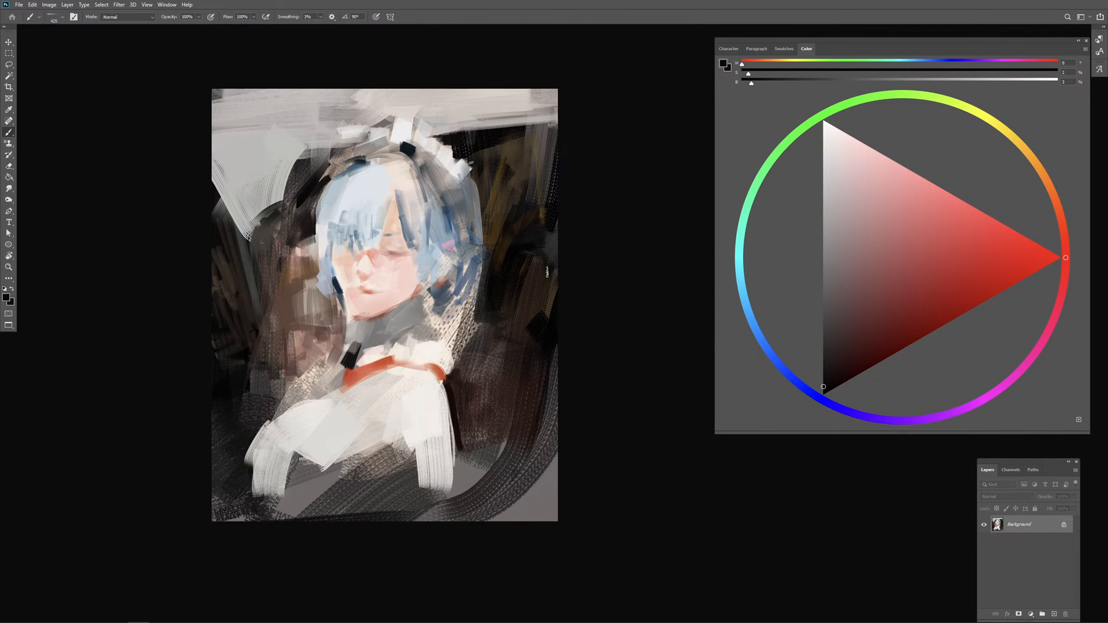
left_click(286, 227, "alt")
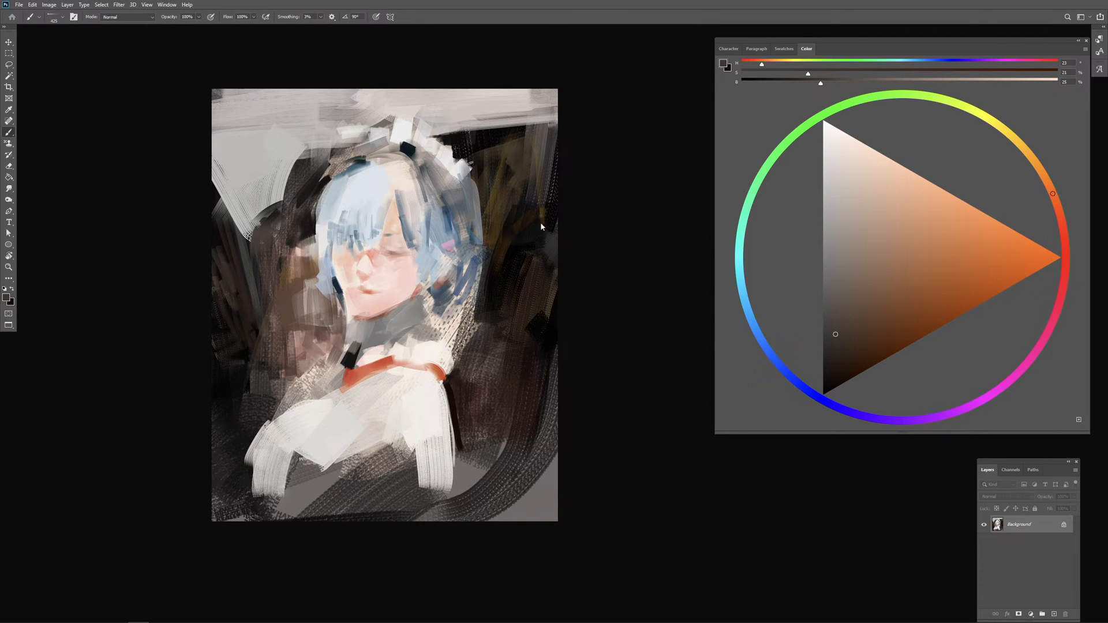
Step: Paint dark background tones around the back of the hair and nape to carve a cleaner silhouette above the shoulder
left_click_drag(509, 189, 511, 194, "alt")
left_click(484, 314, "alt")
left_click_drag(486, 314, 447, 323, "alt")
left_click_drag(449, 325, 457, 346)
left_click_drag(480, 319, 462, 346)
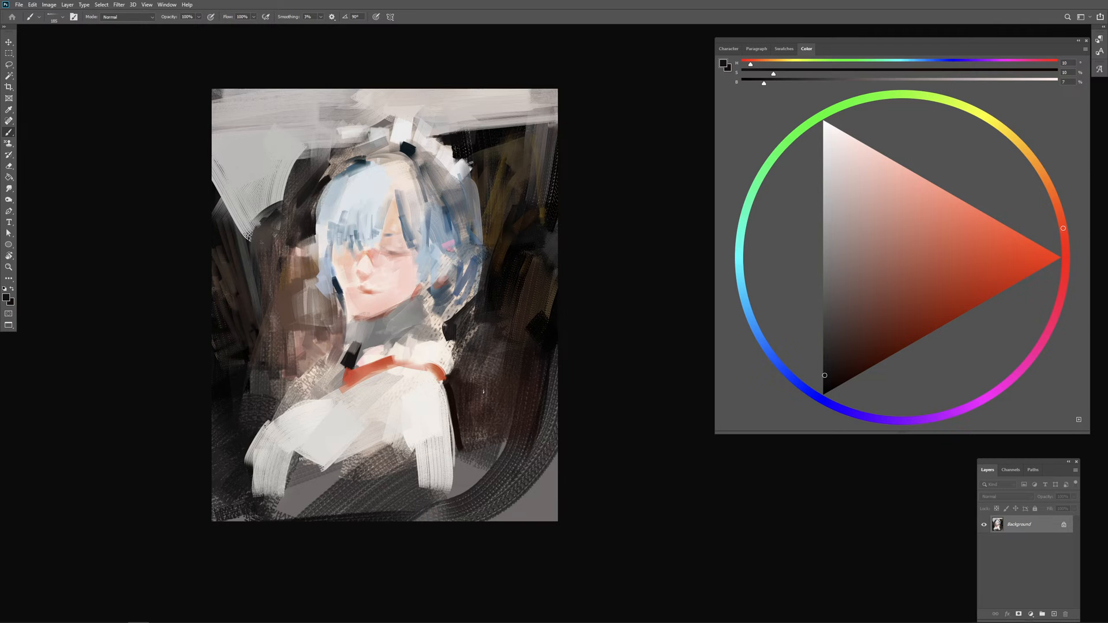
Step: Rework the dark background beside the near shoulder at lower left with sampled near-black tones
left_click(350, 426, "alt")
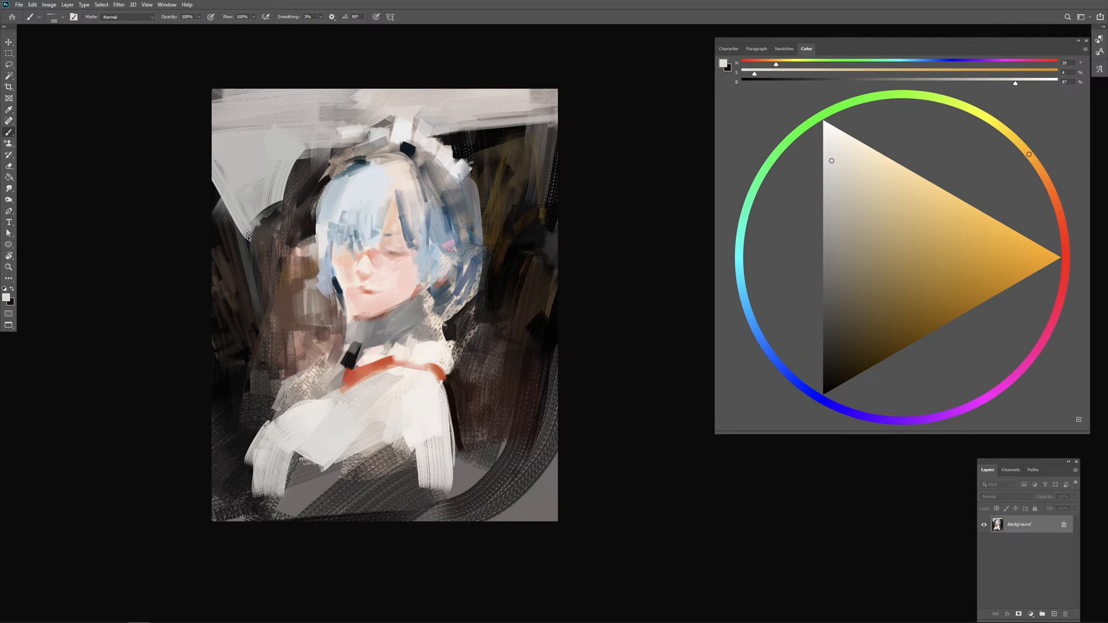
left_click(263, 406, "alt")
left_click(240, 392, "alt")
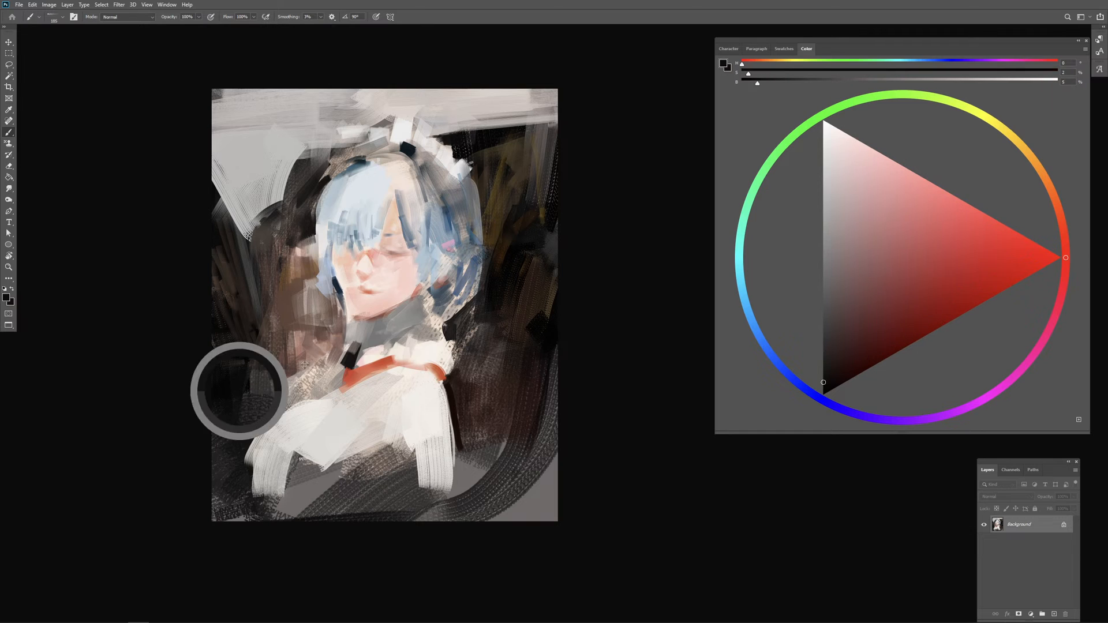
left_click(348, 359, "alt")
right_click(285, 370, "alt")
left_click_drag(273, 380, 300, 353)
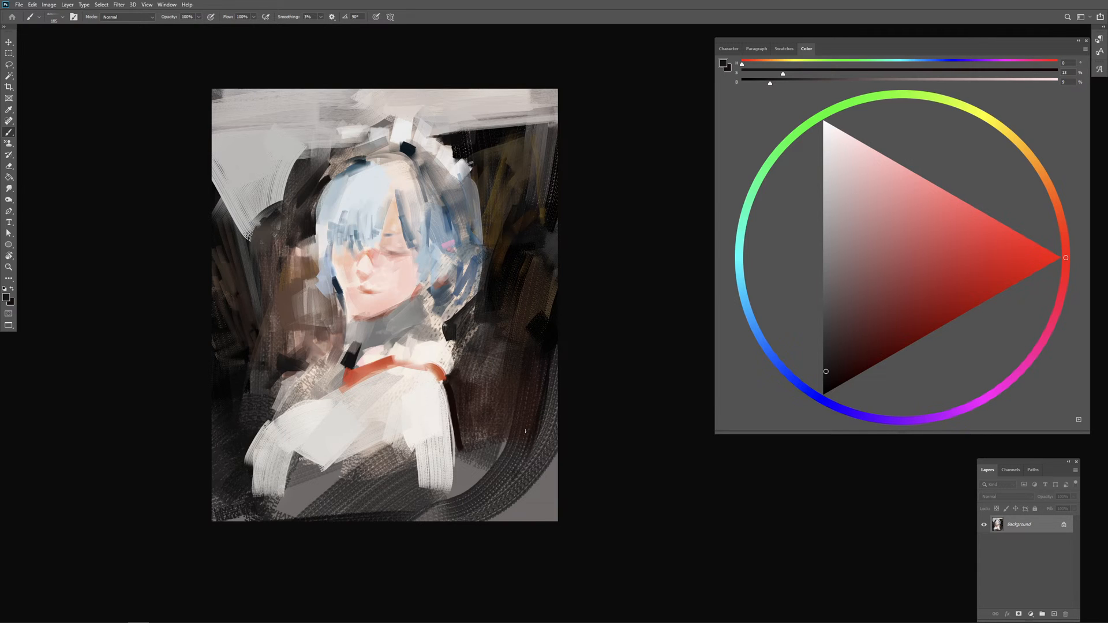
Step: Paint deep blue strands through the left side of the fringe, alternating with sampled pale blue highlights
left_click(352, 169, "alt")
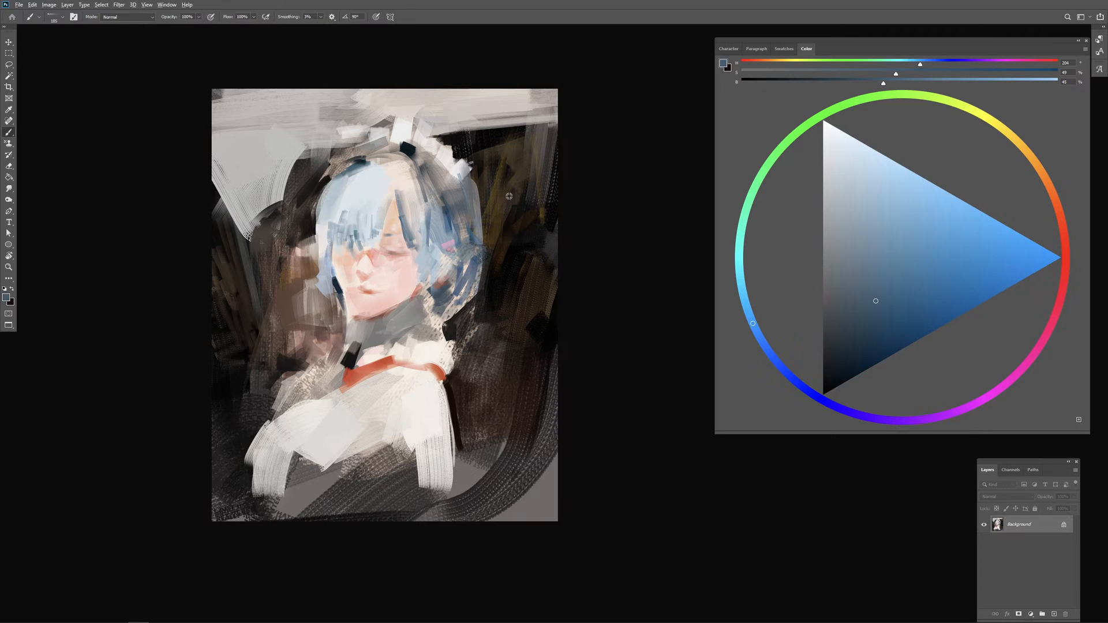
left_click_drag(892, 331, 888, 338)
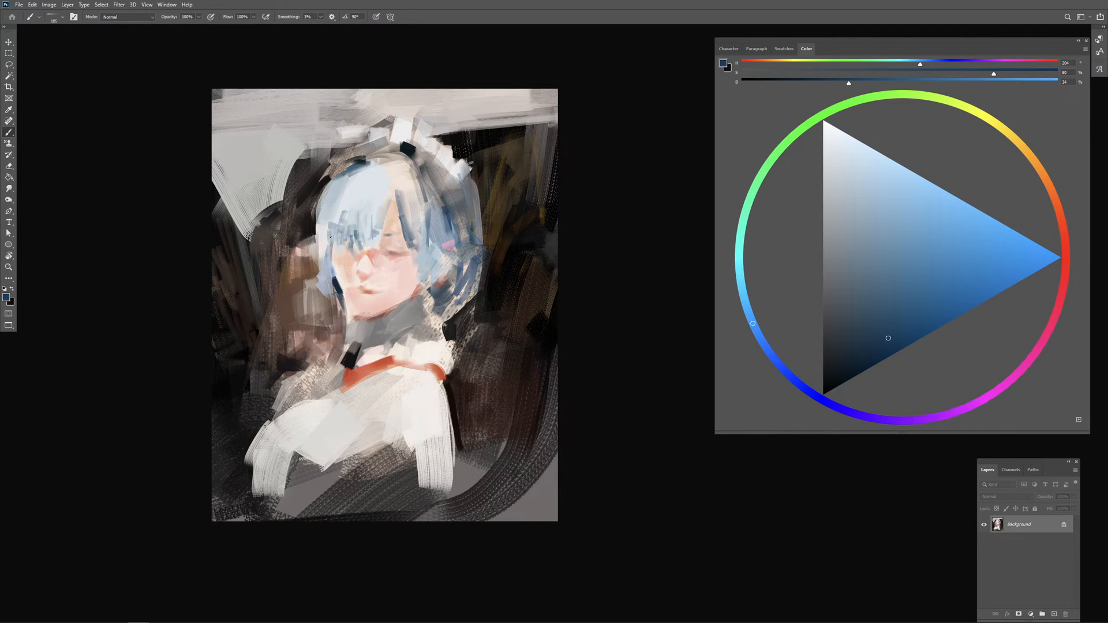
mouse_move(325, 198)
left_mouse_down()
mouse_move(331, 220)
mouse_move(341, 192)
mouse_move(339, 243)
left_mouse_up()
mouse_move(344, 188)
left_mouse_down()
mouse_move(341, 232)
mouse_move(356, 233)
left_mouse_up()
left_click(350, 202, "alt")
left_click(358, 200, "alt")
right_click(345, 211, "alt")
left_click_drag(345, 184, 321, 240)
right_click(332, 230, "alt")
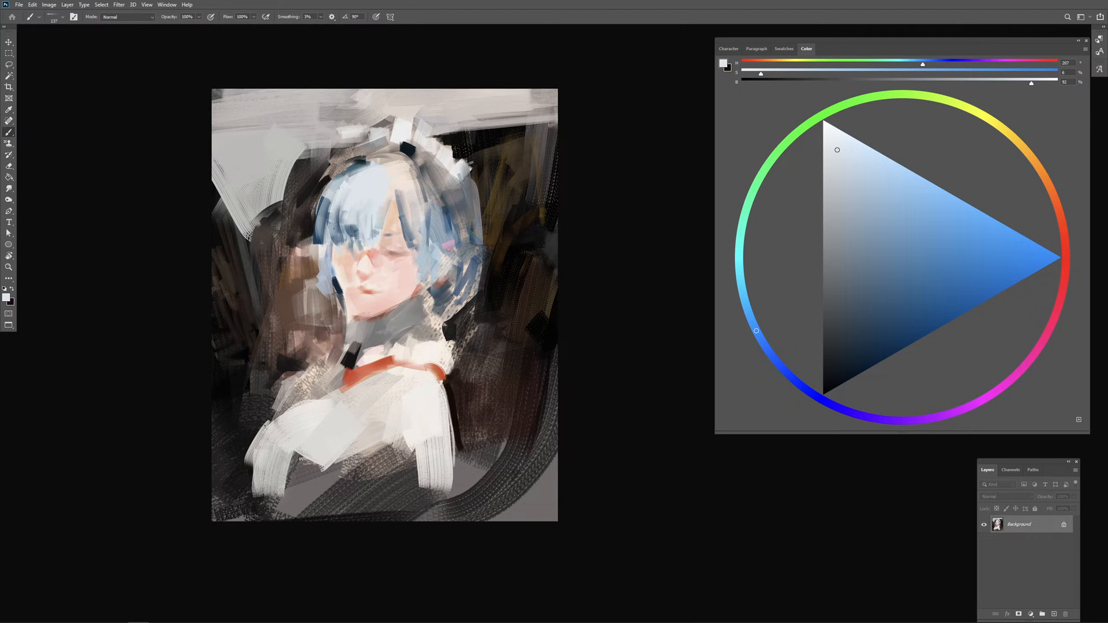
Step: Refine the left side lock of hair down toward the jaw using a smaller brush and sampled blues
right_click(338, 222, "alt")
right_click(342, 217, "alt")
left_click_drag(325, 197, 321, 276)
left_click(330, 274, "alt")
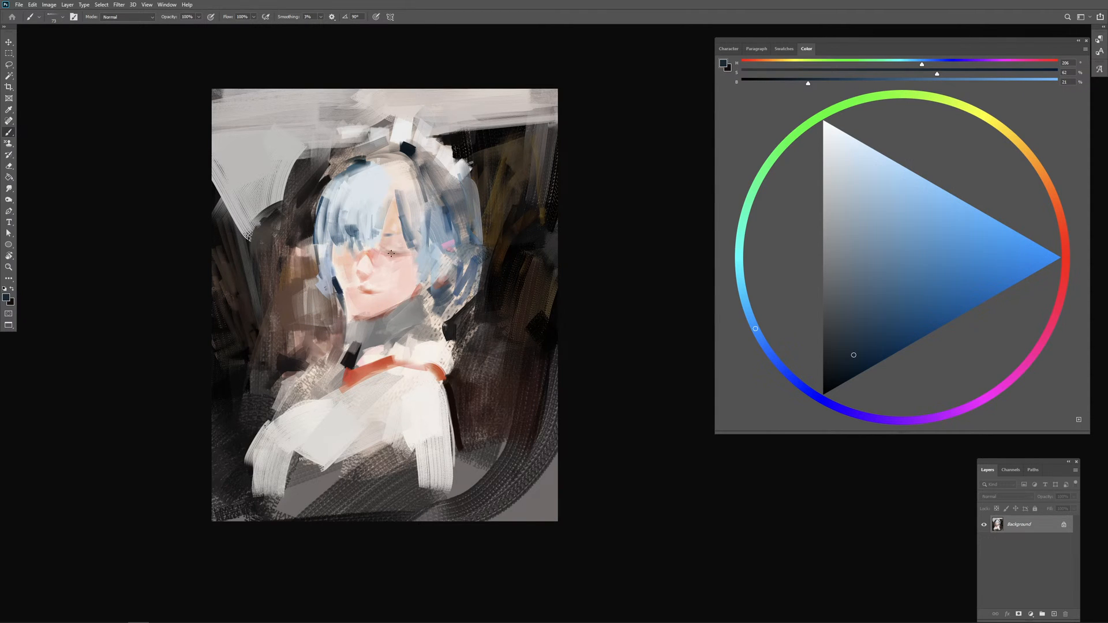
Step: Save the current brush as a new preset named "rough"
right_click(432, 258, "alt")
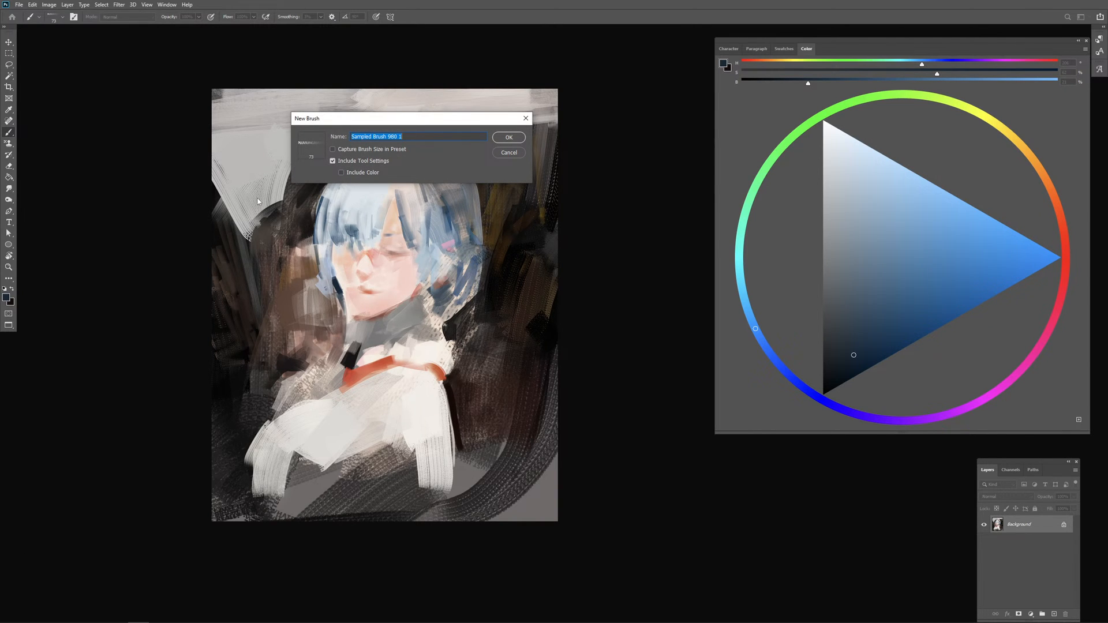
type("rouu")
type("gh plgr")
key("Return")
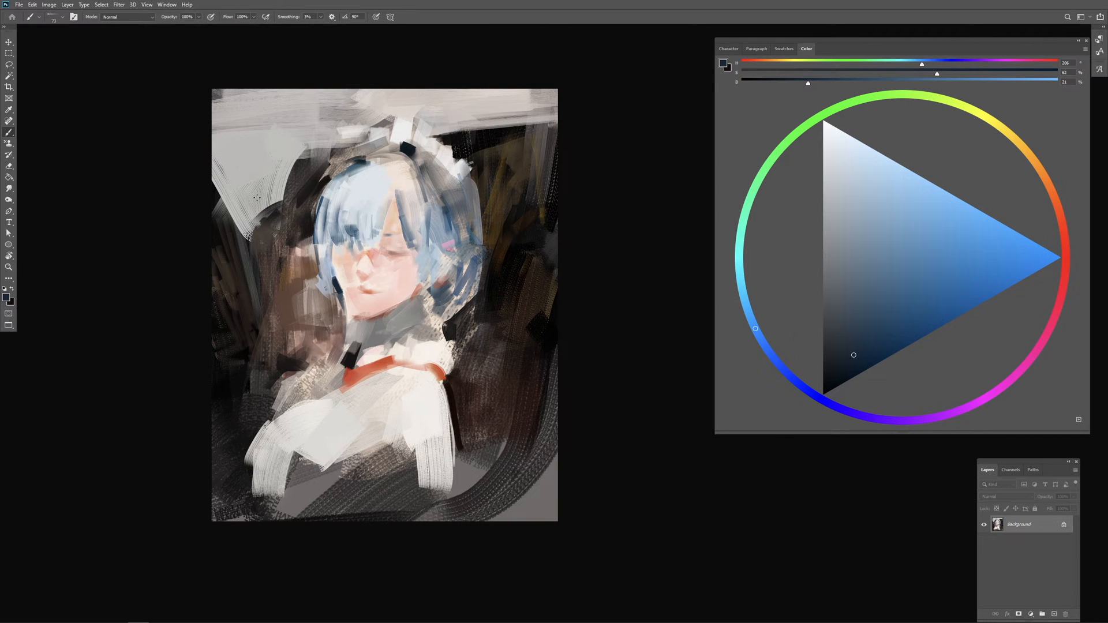
key("ctrl+plus")
left_click_drag(557, 296, 638, 307)
right_click(444, 246, "alt")
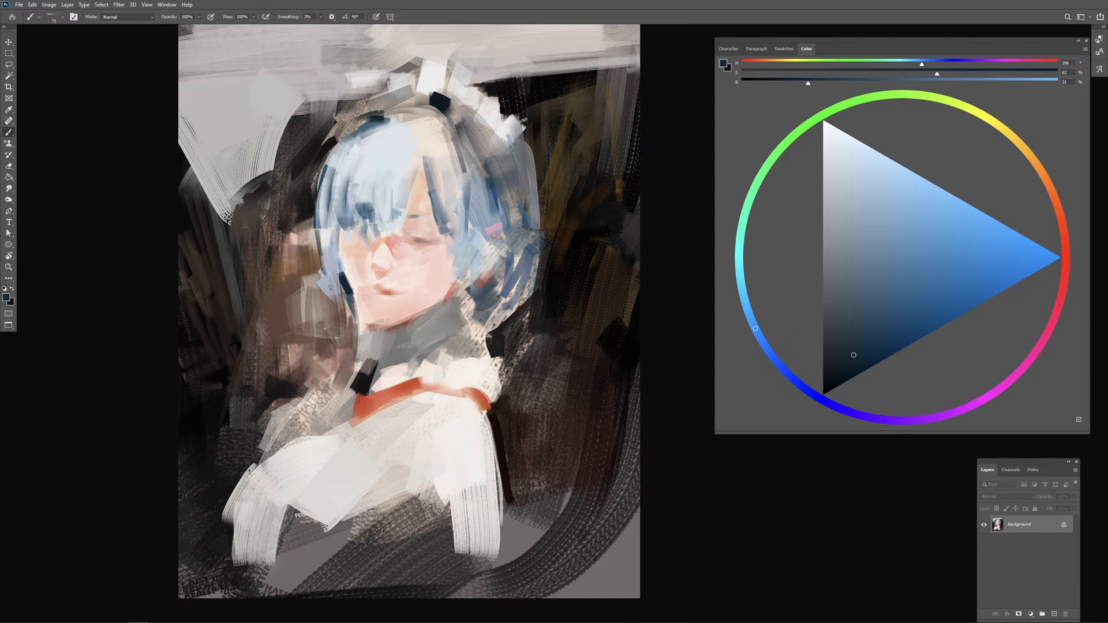
Step: Rework the closed eye and nose area with sampled red and pale pink skin tones, then shift the skin colour's hue toward orange
left_click(430, 243, "alt")
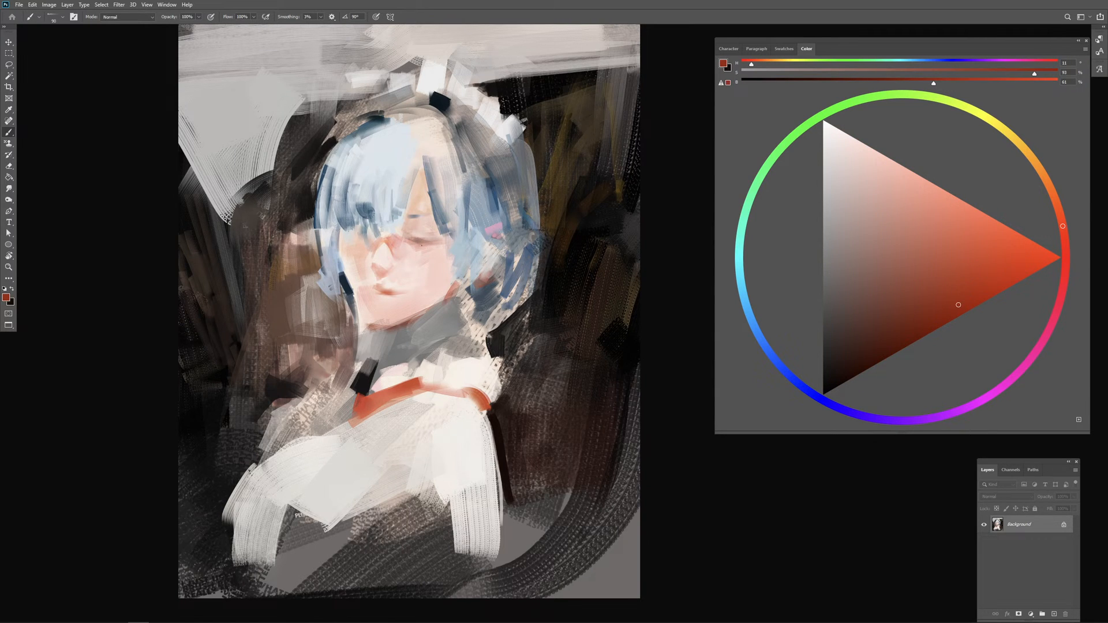
left_click_drag(431, 244, 443, 245)
left_click(431, 245, "alt")
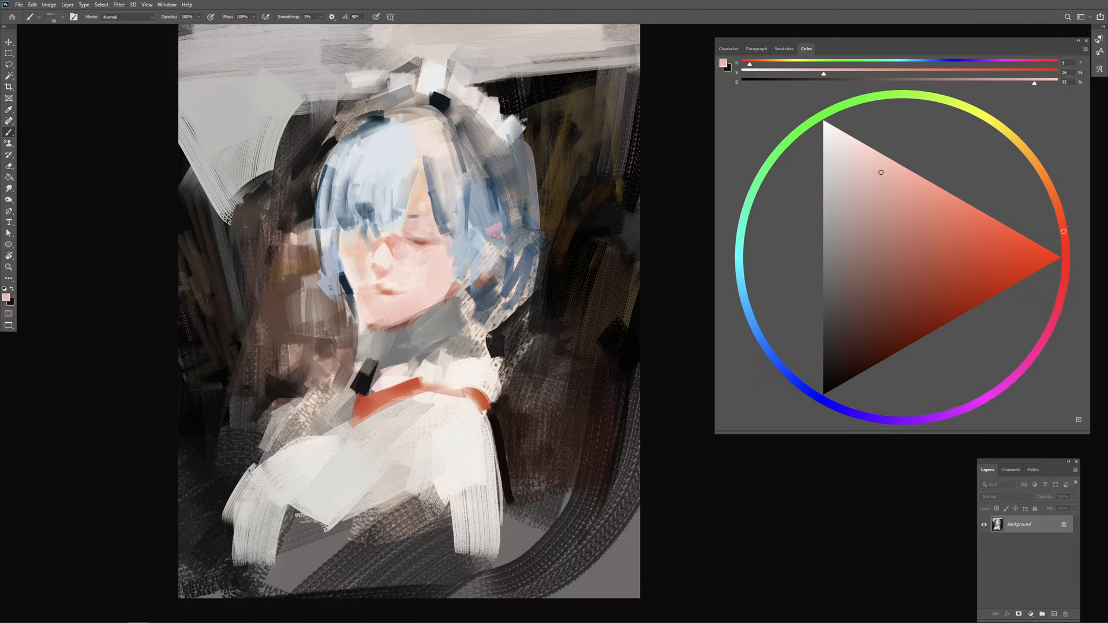
left_click(391, 245, "alt")
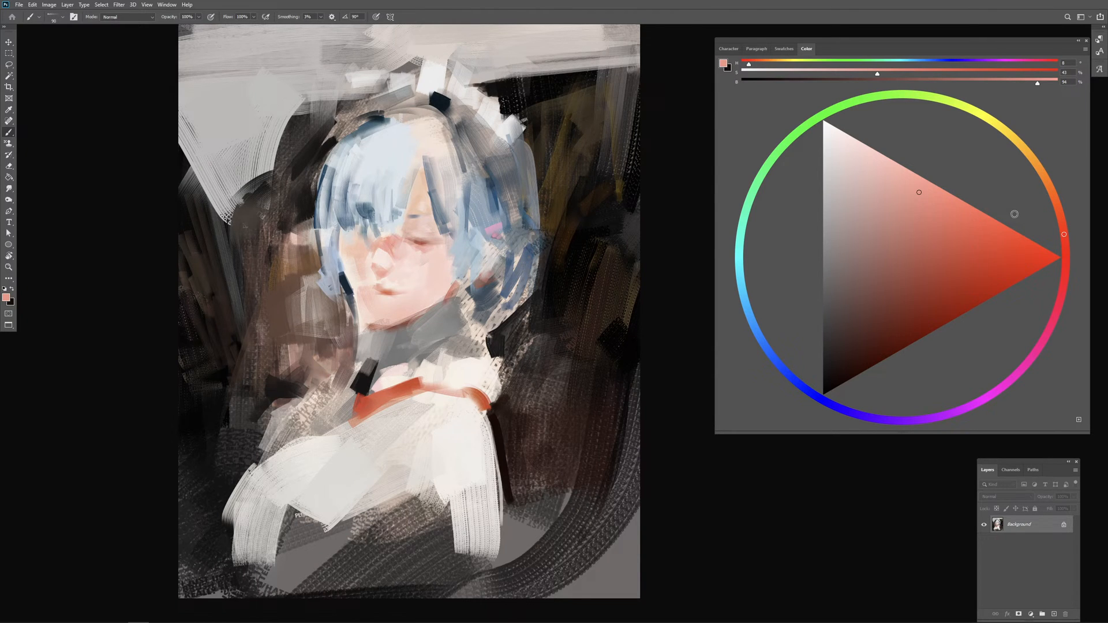
left_click(1064, 215)
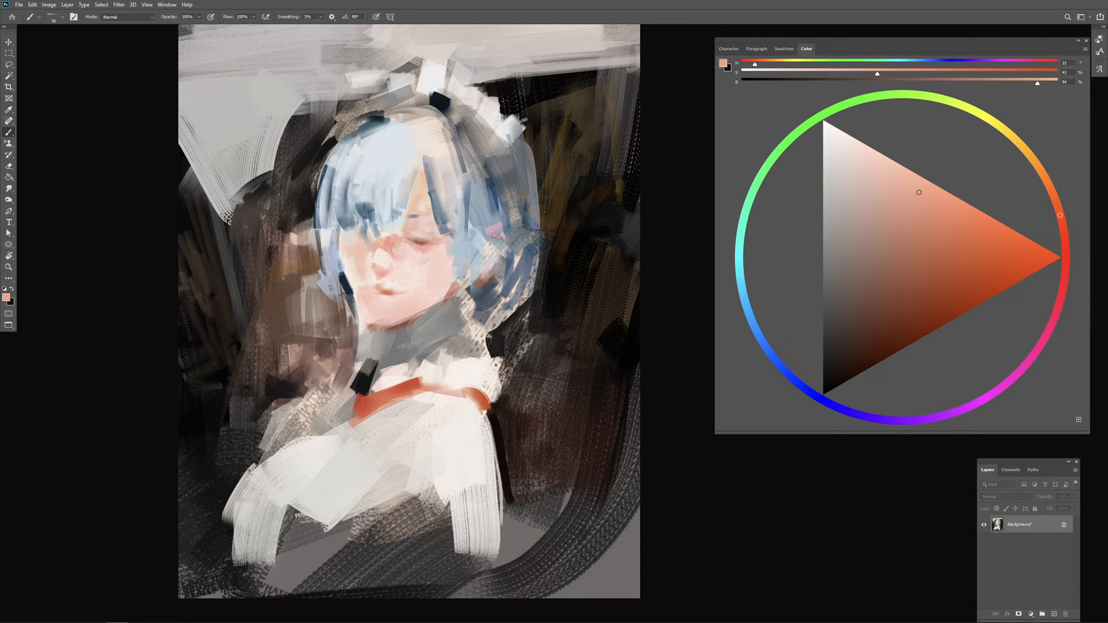
Step: Paint sampled mid-blue strands down the hair beside the closed eye and along the top of the fringe
left_click(442, 194, "alt")
left_click(489, 194, "alt")
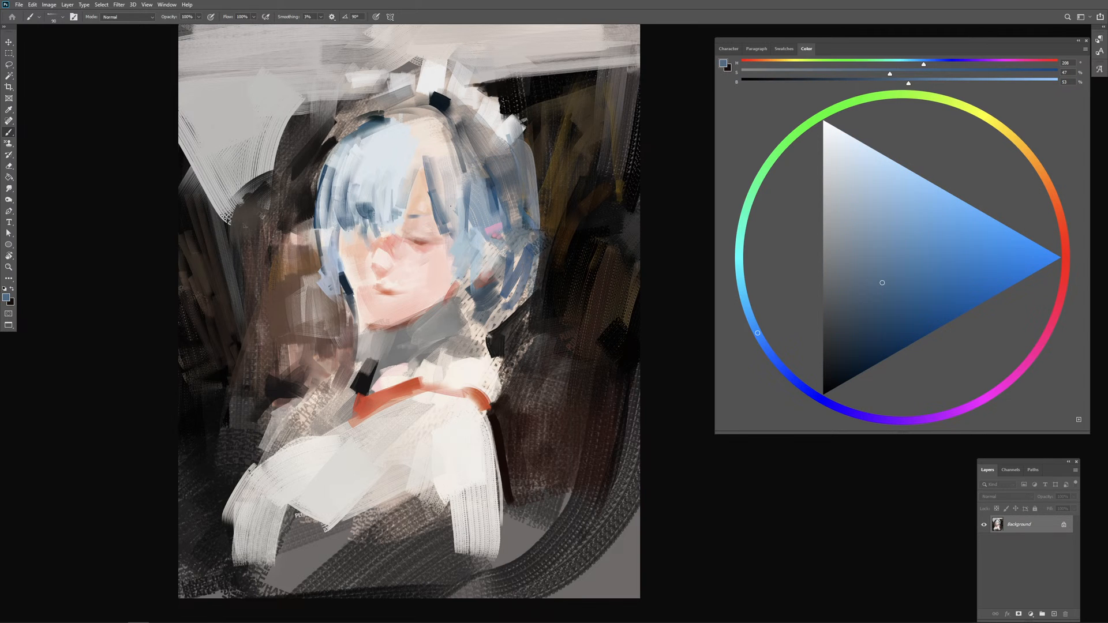
left_click_drag(449, 180, 449, 215)
left_click_drag(450, 153, 460, 224)
left_click_drag(460, 174, 460, 263)
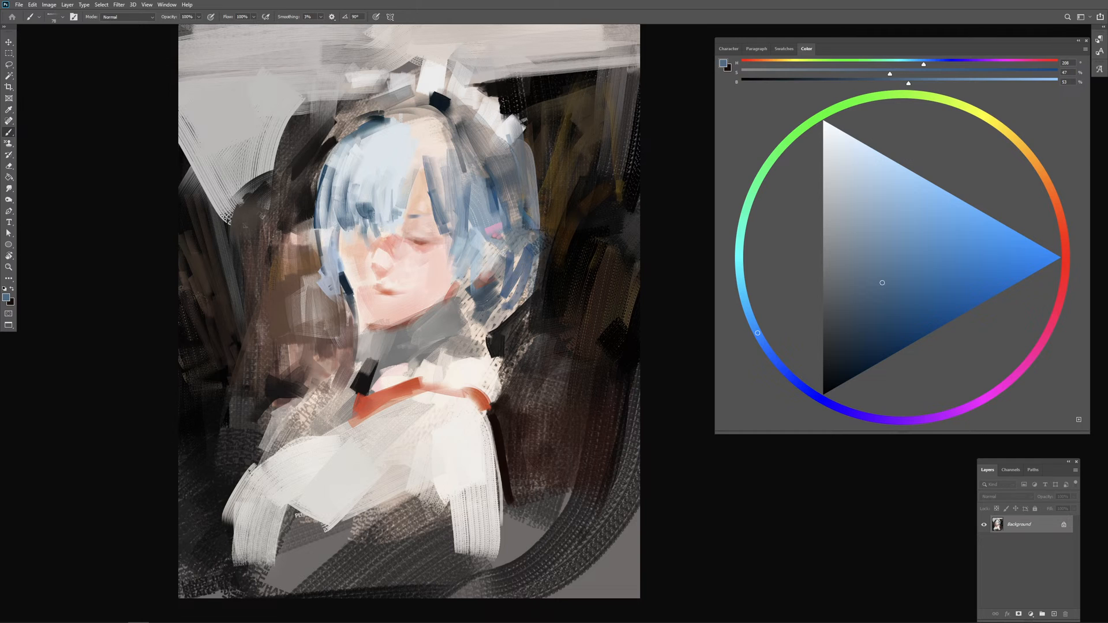
mouse_move(419, 120)
left_mouse_down()
mouse_move(460, 120)
mouse_move(392, 124)
mouse_move(439, 132)
mouse_move(369, 131)
left_mouse_up()
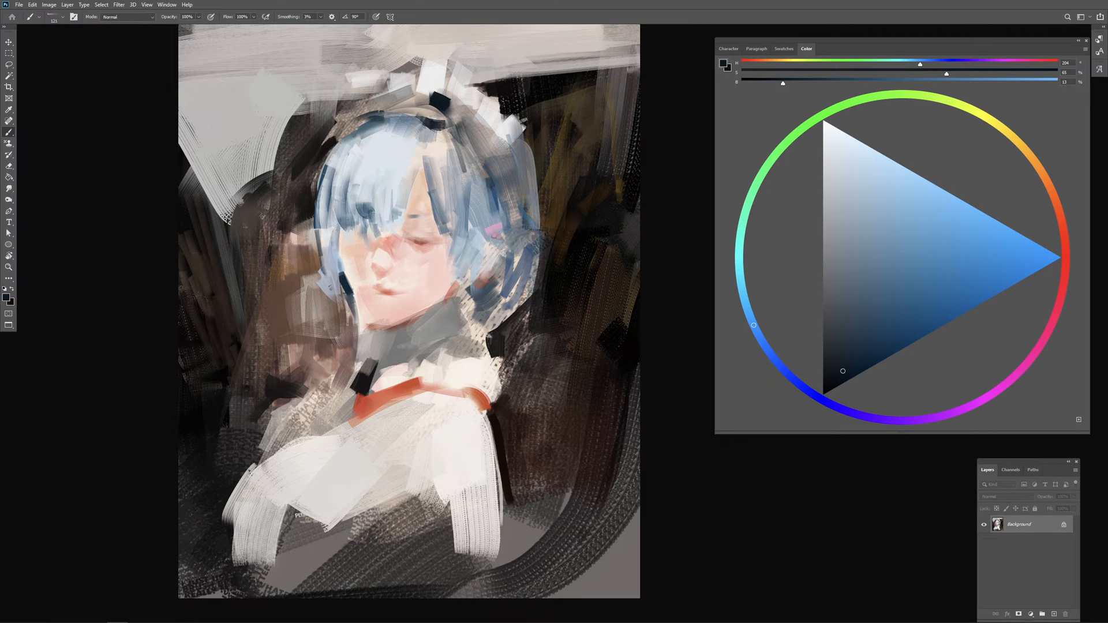
Step: Sample near-black navy from the headpiece and darken the hair beside the cheek with a resized brush
left_click(438, 121, "alt")
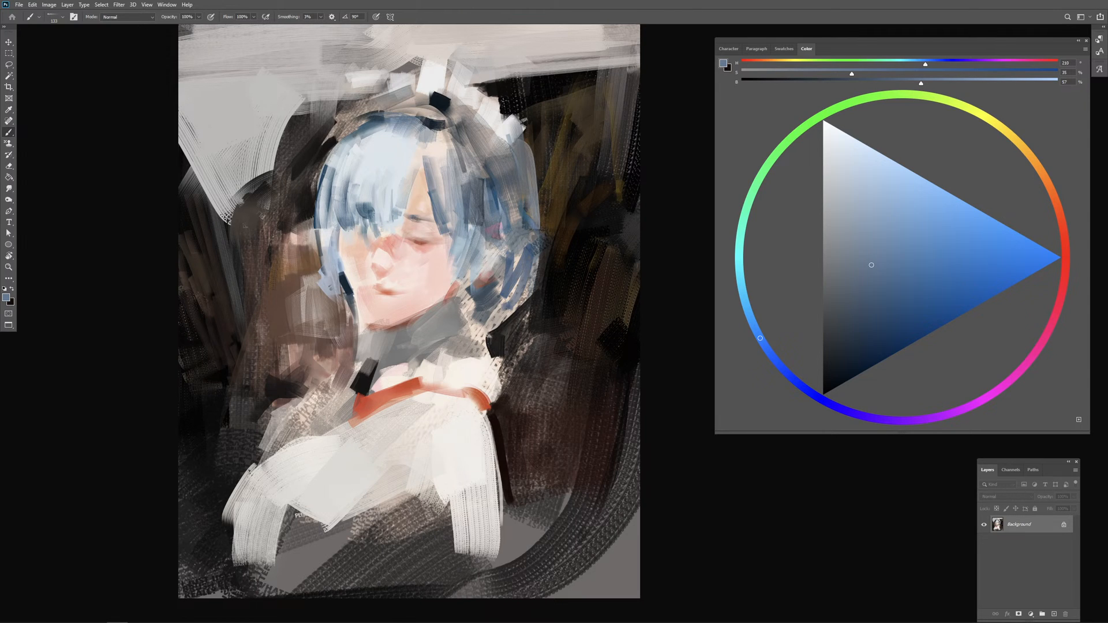
left_click(439, 107, "alt")
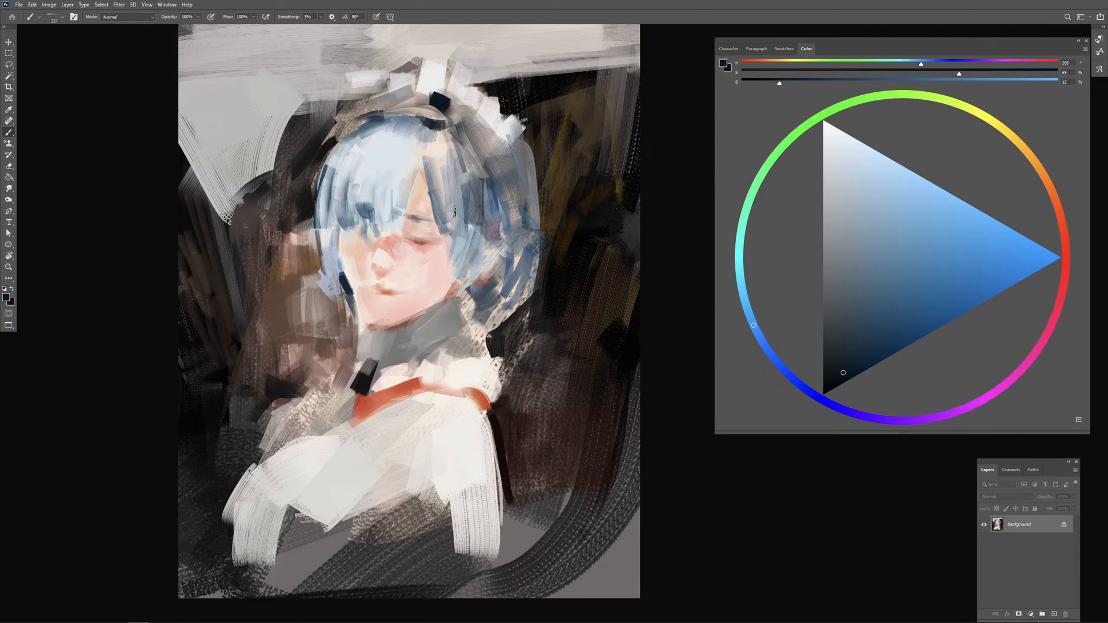
mouse_move(454, 212)
left_mouse_down()
mouse_move(447, 177)
mouse_move(460, 218)
mouse_move(450, 236)
mouse_move(469, 247)
left_mouse_up()
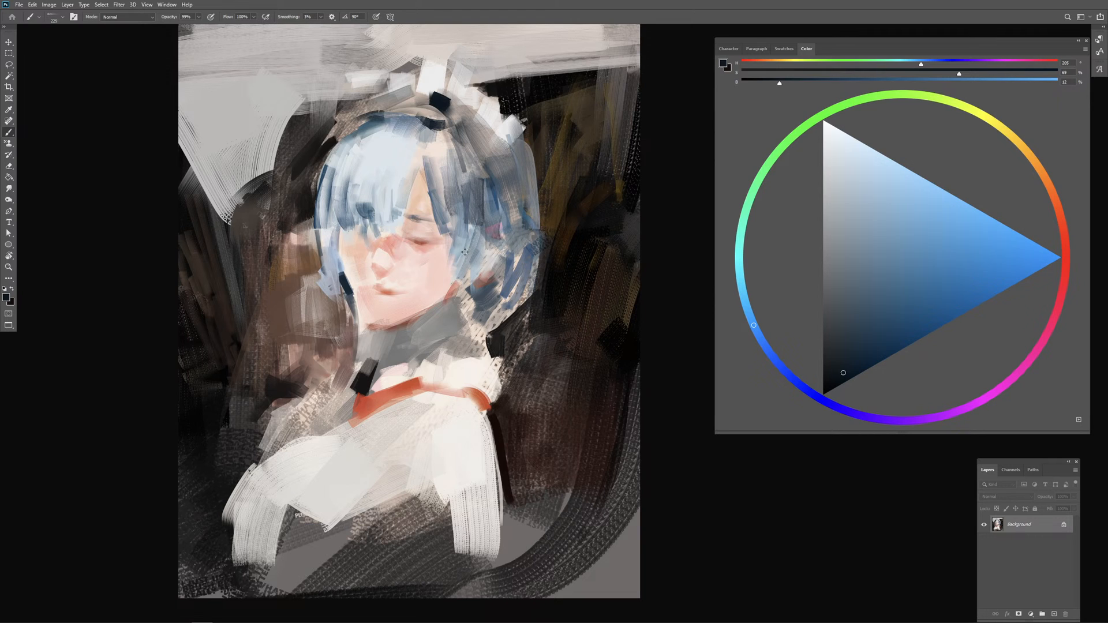
left_click_drag(468, 246, 464, 247)
left_click_drag(460, 310, 466, 310)
Step: Touch up the skin around the closed eye with sampled pale pink tones
left_click(439, 257, "alt")
left_click_drag(425, 261, 409, 249)
left_click(412, 242, "alt")
Step: Lasso the face area and copy it onto a new layer
key("l")
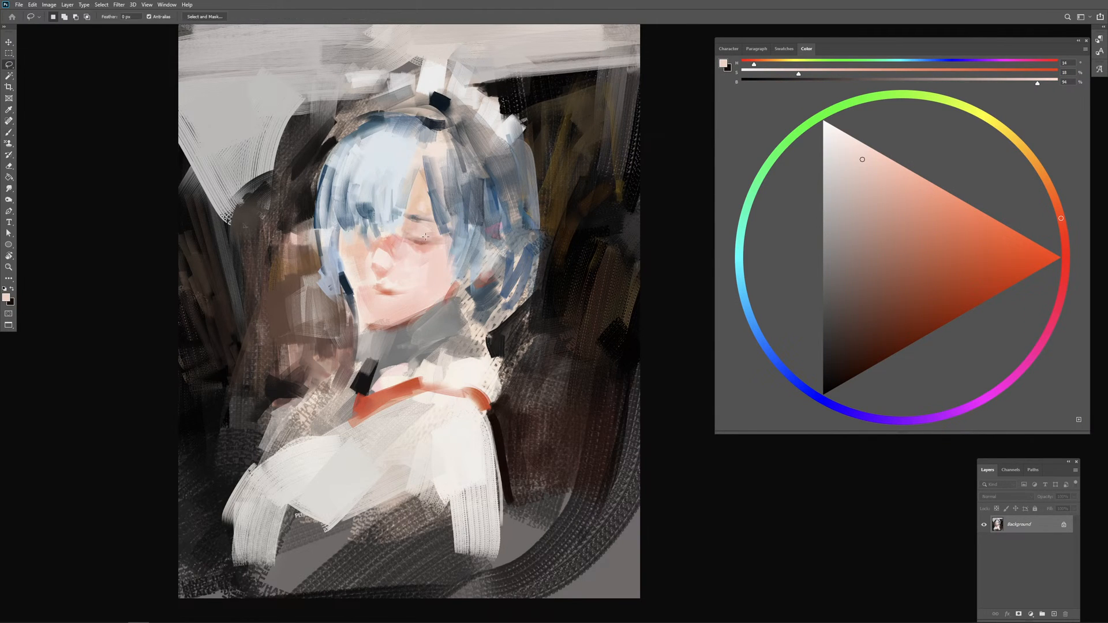
mouse_move(422, 211)
left_mouse_down()
mouse_move(363, 267)
mouse_move(388, 306)
mouse_move(432, 278)
mouse_move(443, 237)
left_mouse_up()
key("ctrl+shift+alt+n")
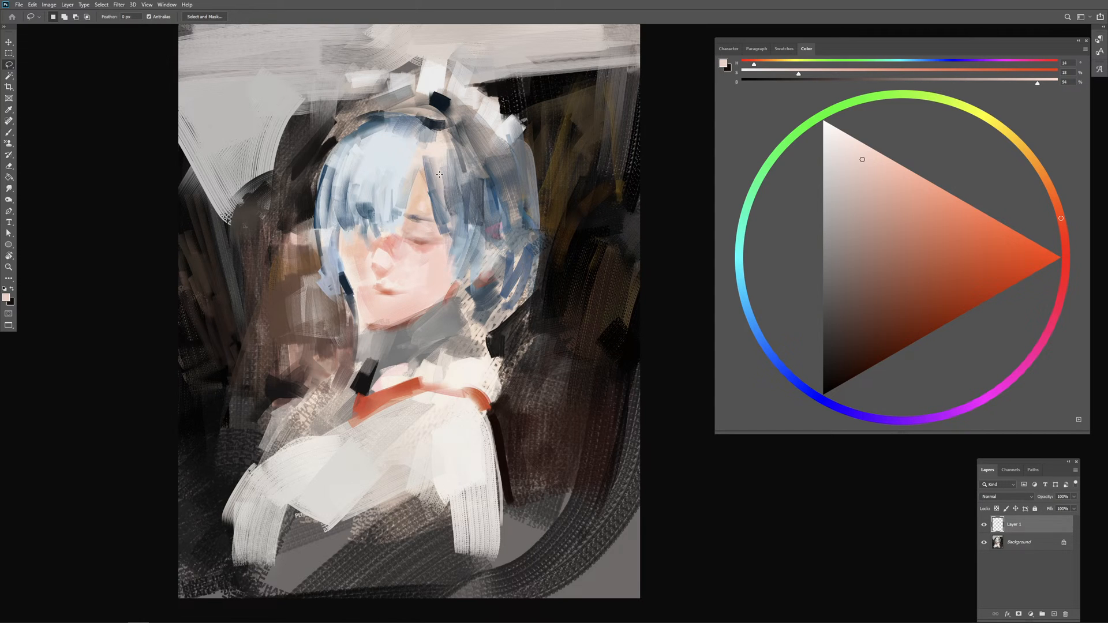
left_click_drag(434, 173, 436, 175)
Step: Scale the facial features to 104.67% with Free Transform, shift them slightly downward, and clear the selection
right_click(410, 265)
left_click(444, 350)
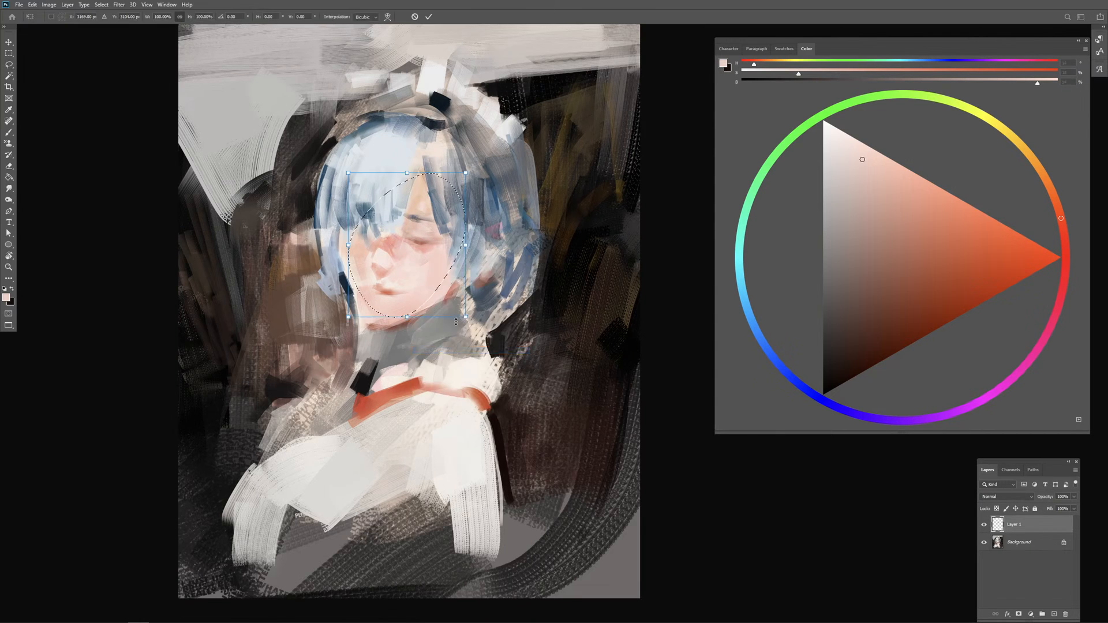
mouse_move(466, 318)
left_mouse_down()
mouse_move(472, 325)
mouse_move(462, 313)
left_mouse_up()
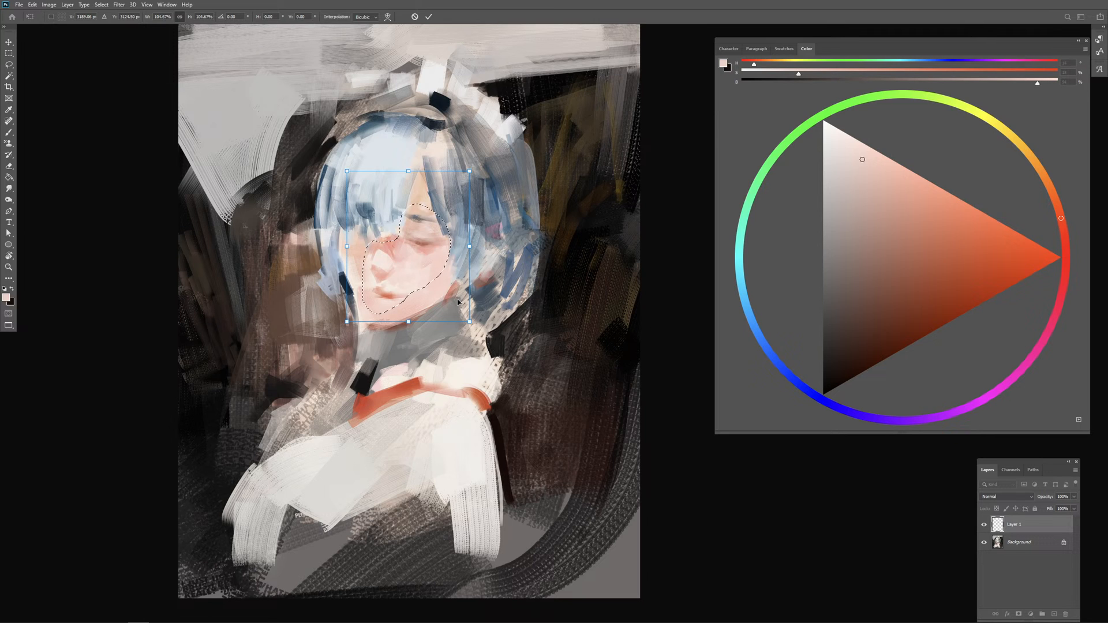
left_click_drag(459, 301, 458, 300)
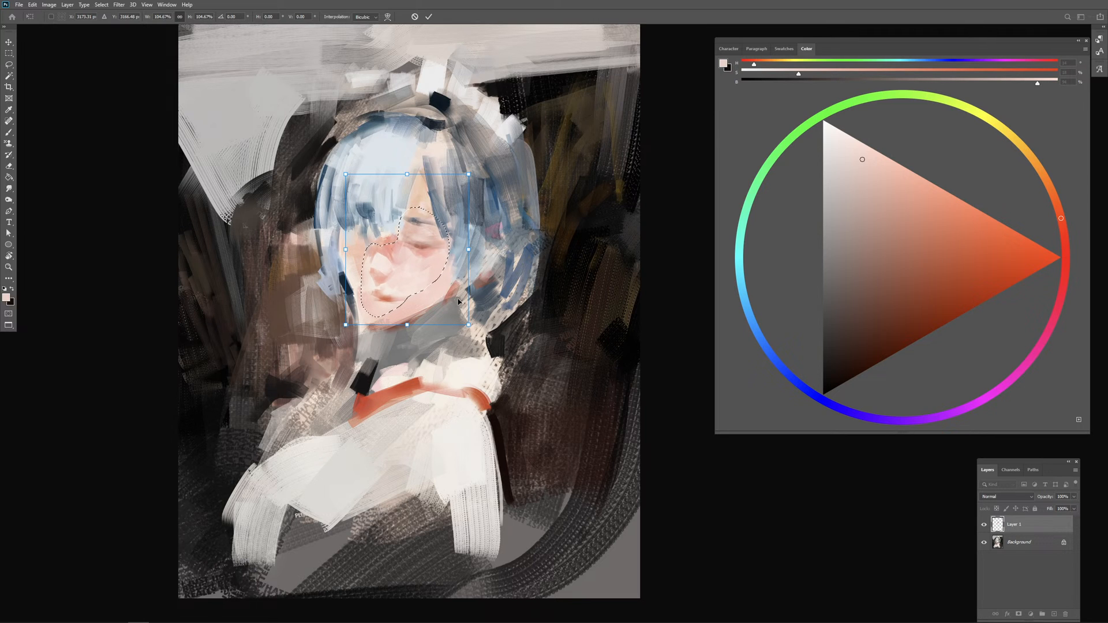
key("Return")
key("ctrl+d")
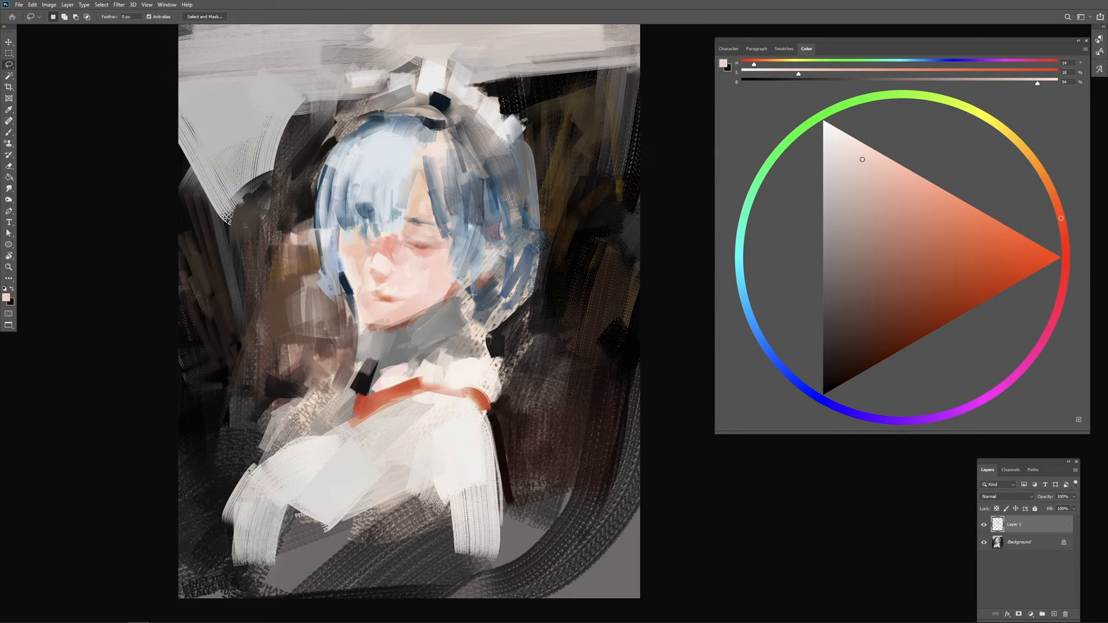
Step: Blend the edges of the enlarged face with the eraser and merge its layer into the background, keeping the document open
key("e")
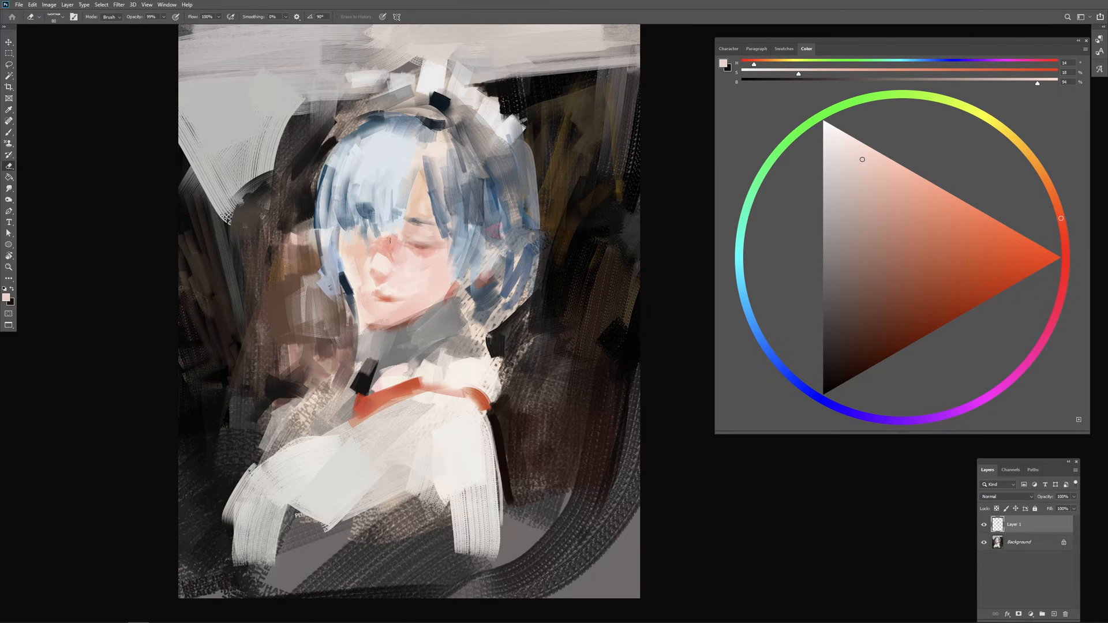
key("b")
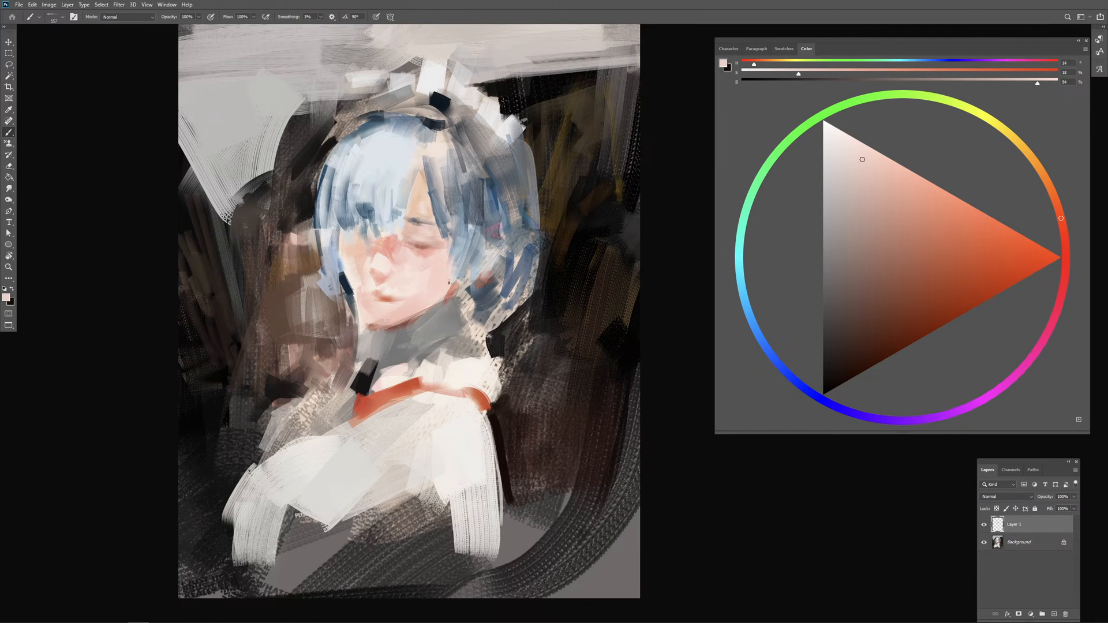
key("ctrl+w")
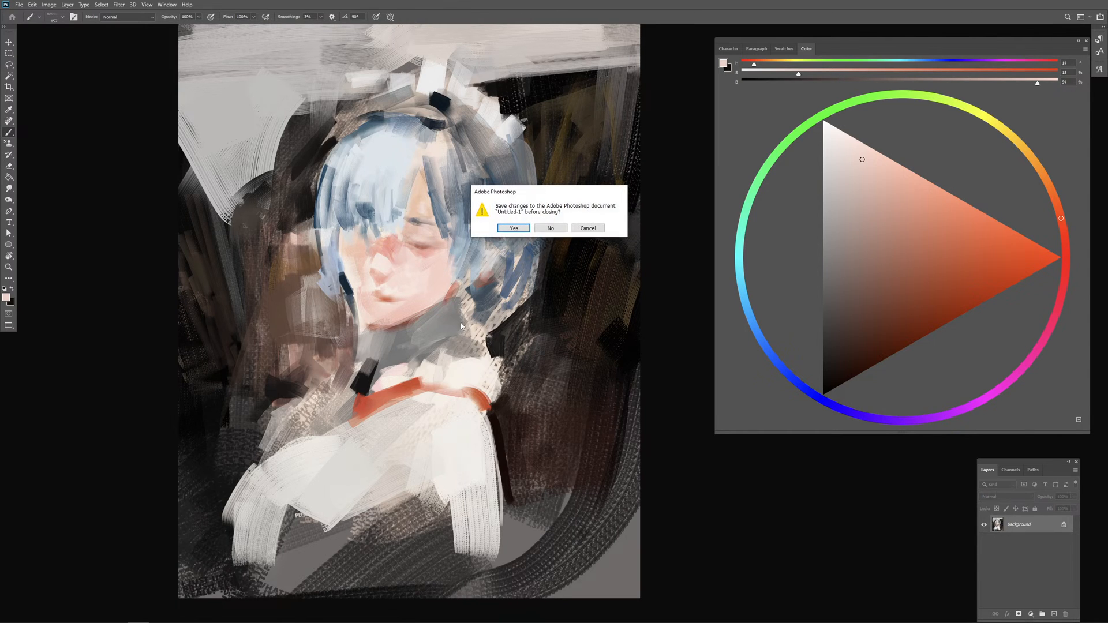
left_click(588, 228)
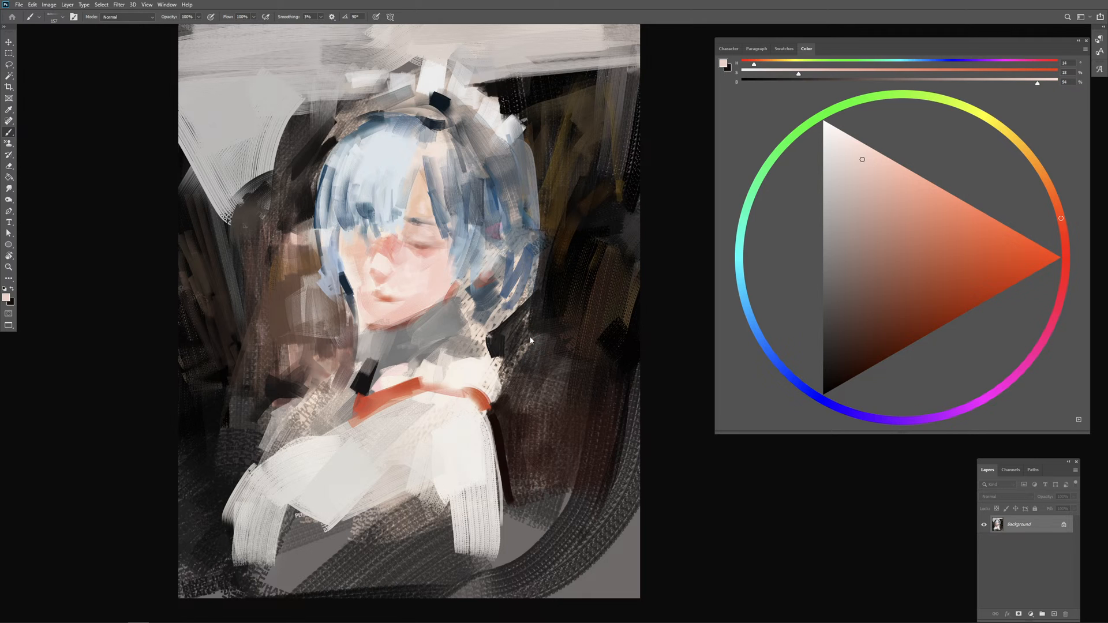
Step: Save the painting as a Photoshop document named 20240909 in the 2024 psd folder
key("ctrl+shift+s")
type("2024")
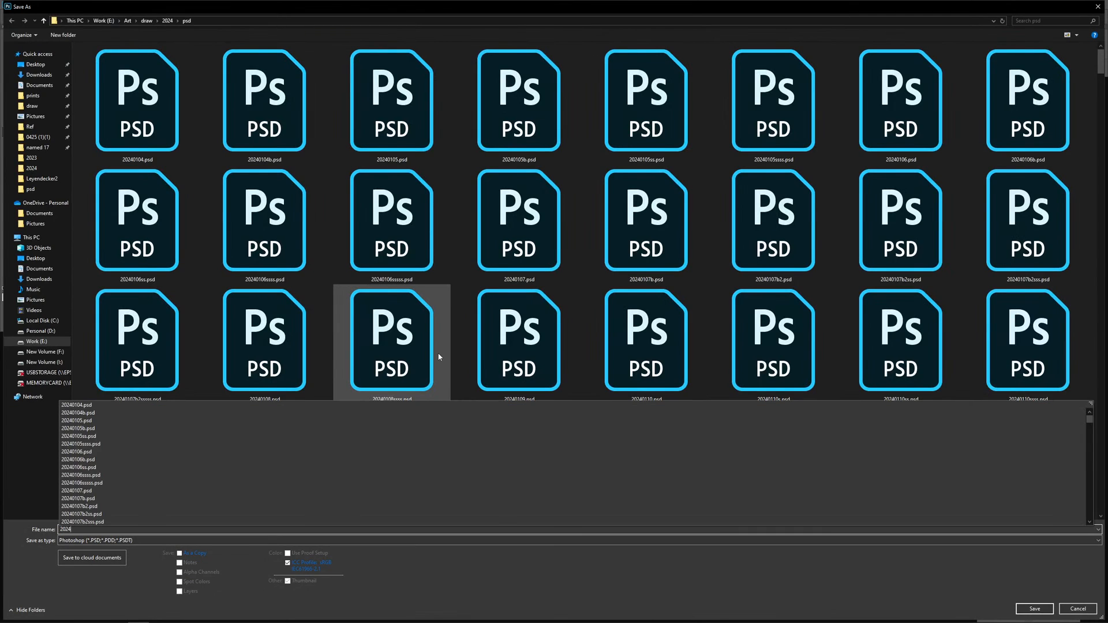
type("09")
key("alt+Tab")
key("alt+Tab")
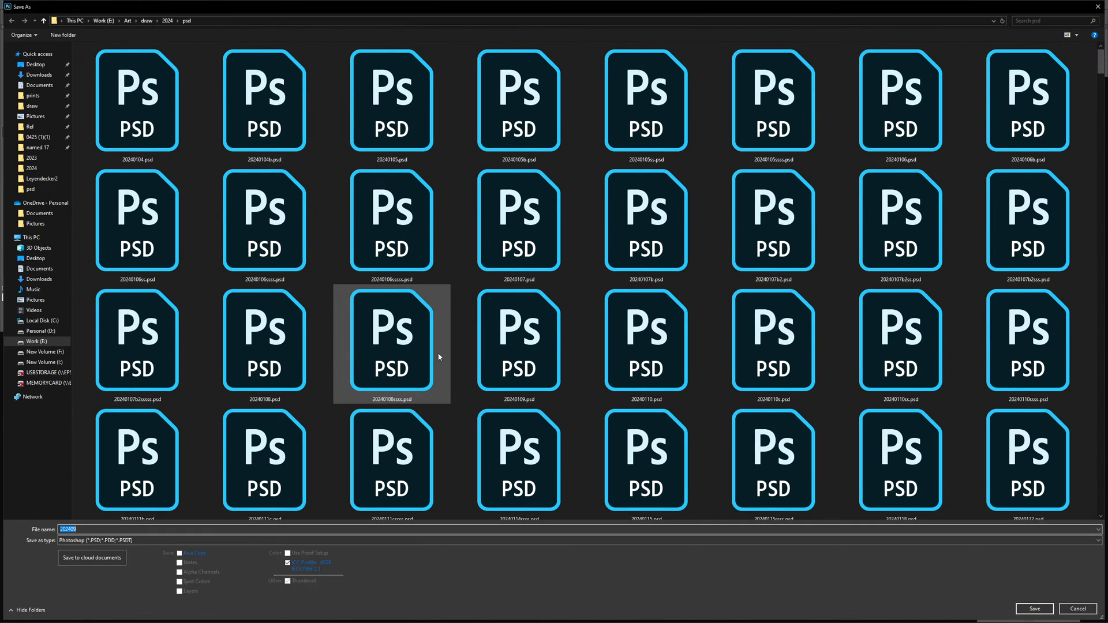
left_click(92, 529)
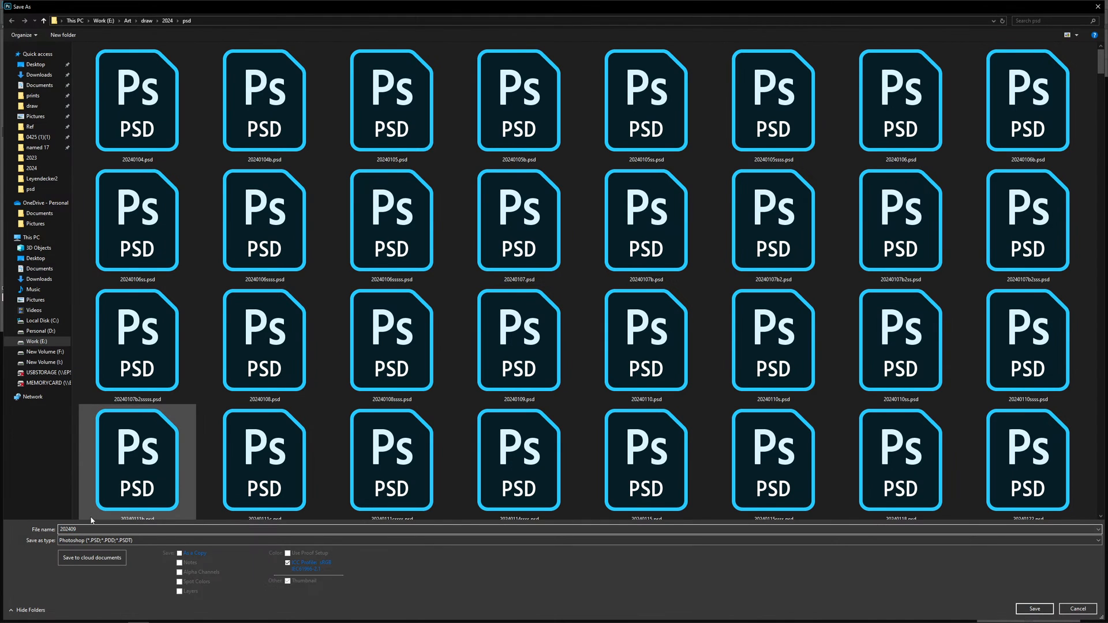
type("09")
key("Return")
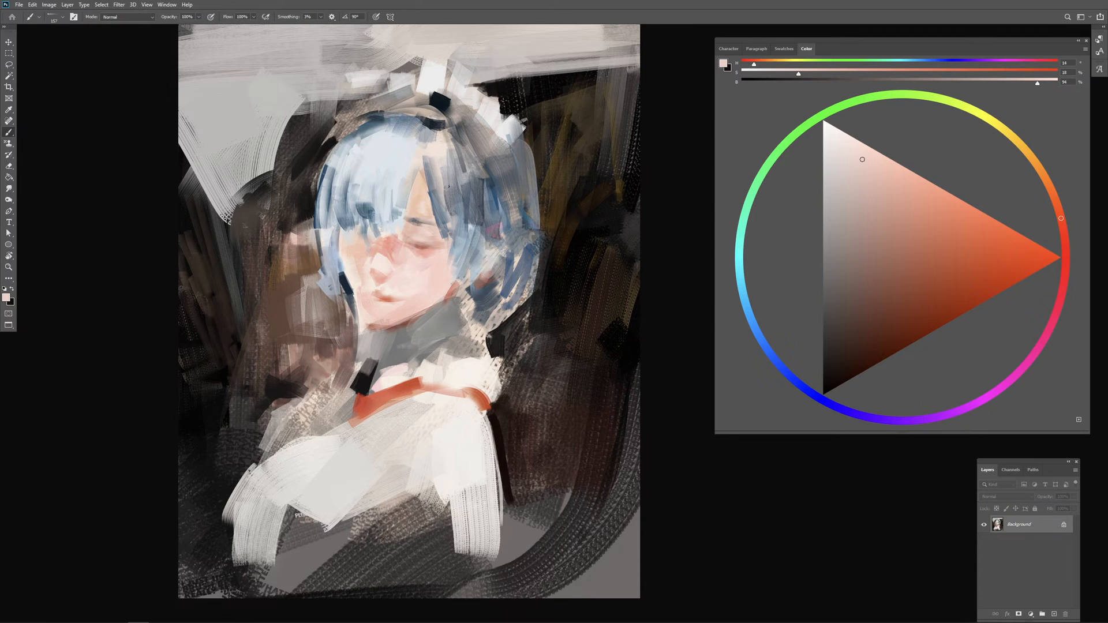
Step: Enlarge the brush and paint bristly dark strokes through the middle of the fringe with sampled dark blue-grey
left_click_drag(450, 208, 461, 207, "alt")
left_click_drag(386, 205, 377, 204, "alt")
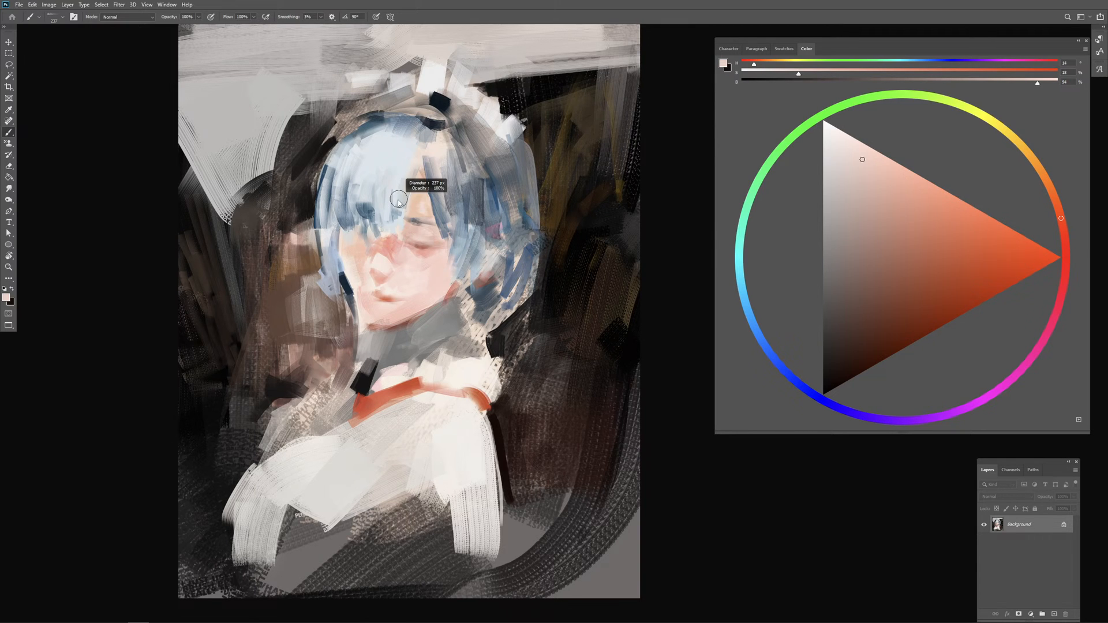
left_click(439, 202, "alt")
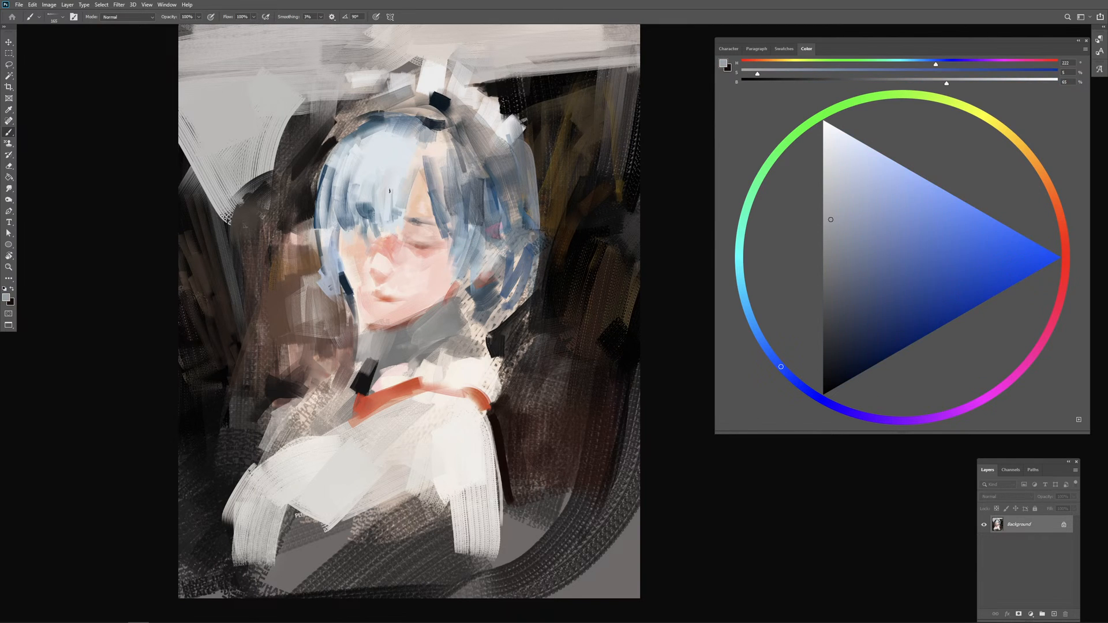
left_click(418, 142, "alt")
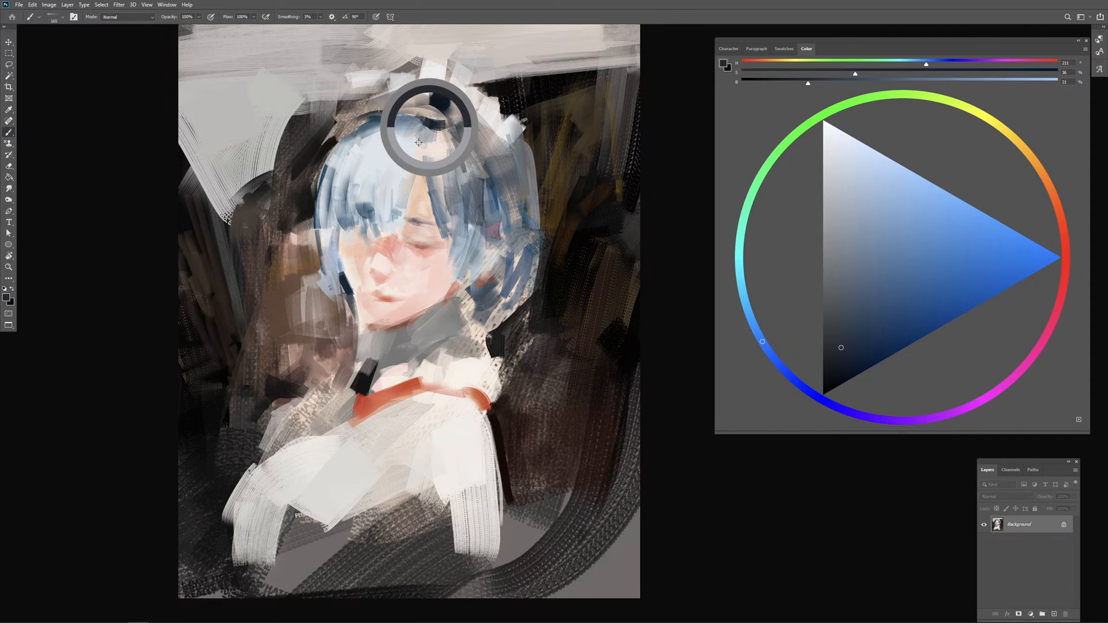
mouse_move(408, 145)
left_mouse_down("alt")
mouse_move(420, 146)
mouse_move(378, 208)
left_mouse_up("alt")
left_click_drag(378, 164, 348, 213)
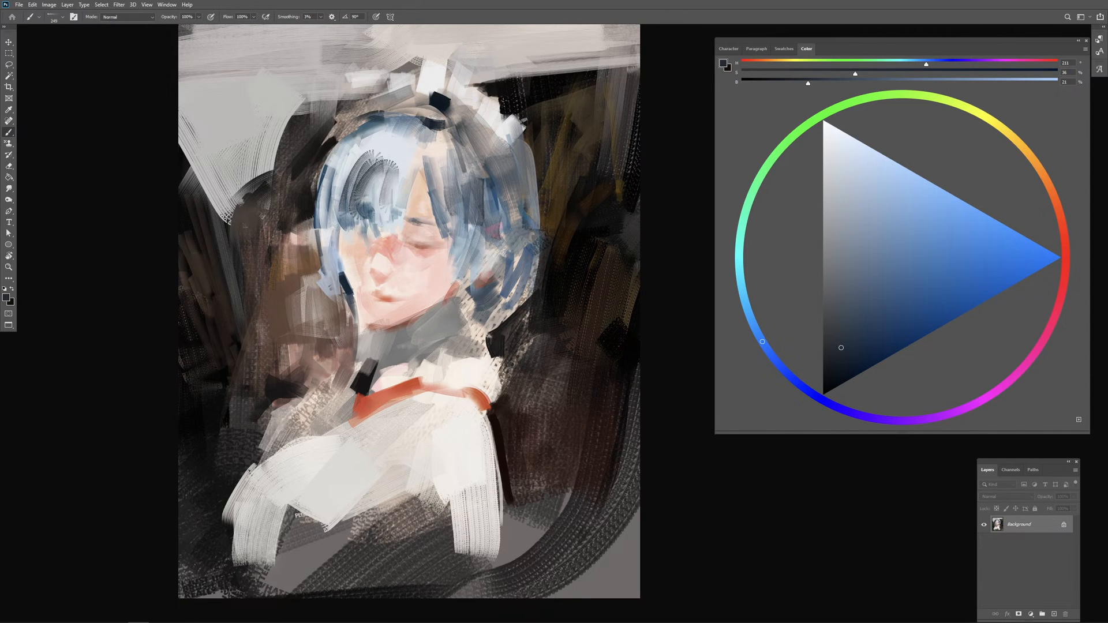
Step: Break up the dark streaks in the fringe with strokes of sampled pale blue
left_click(402, 136, "alt")
mouse_move(375, 142)
left_mouse_down()
mouse_move(346, 196)
mouse_move(364, 211)
left_mouse_up()
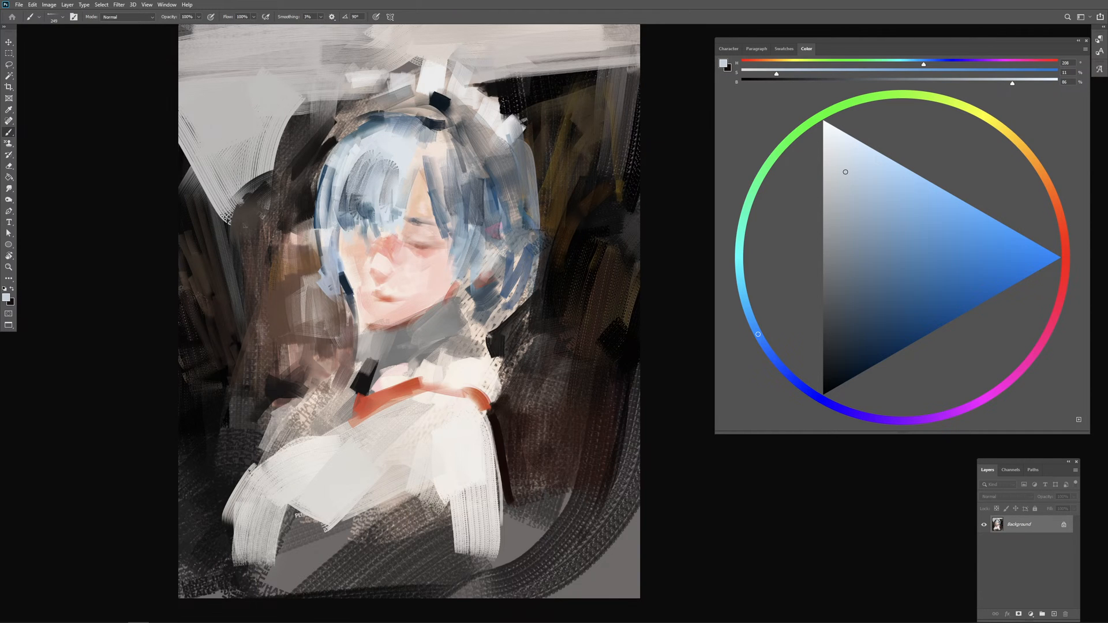
mouse_move(361, 153)
left_mouse_down()
mouse_move(359, 199)
mouse_move(370, 179)
mouse_move(388, 182)
left_mouse_up()
left_click_drag(394, 163, 384, 221)
left_click(372, 208, "alt")
left_click(388, 215, "alt")
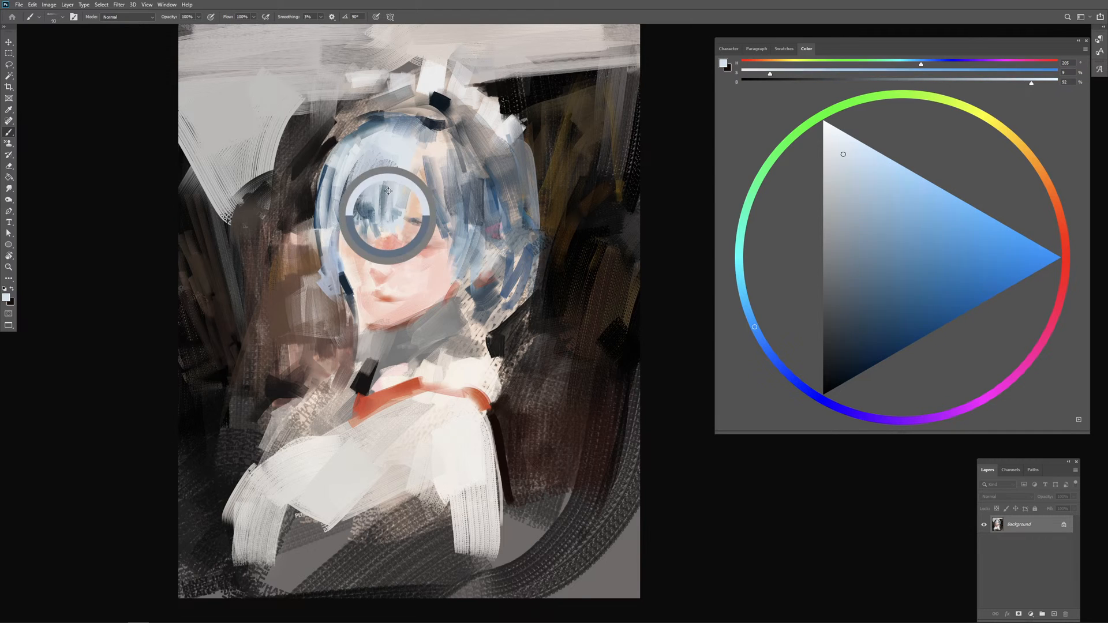
left_click_drag(386, 182, 386, 206)
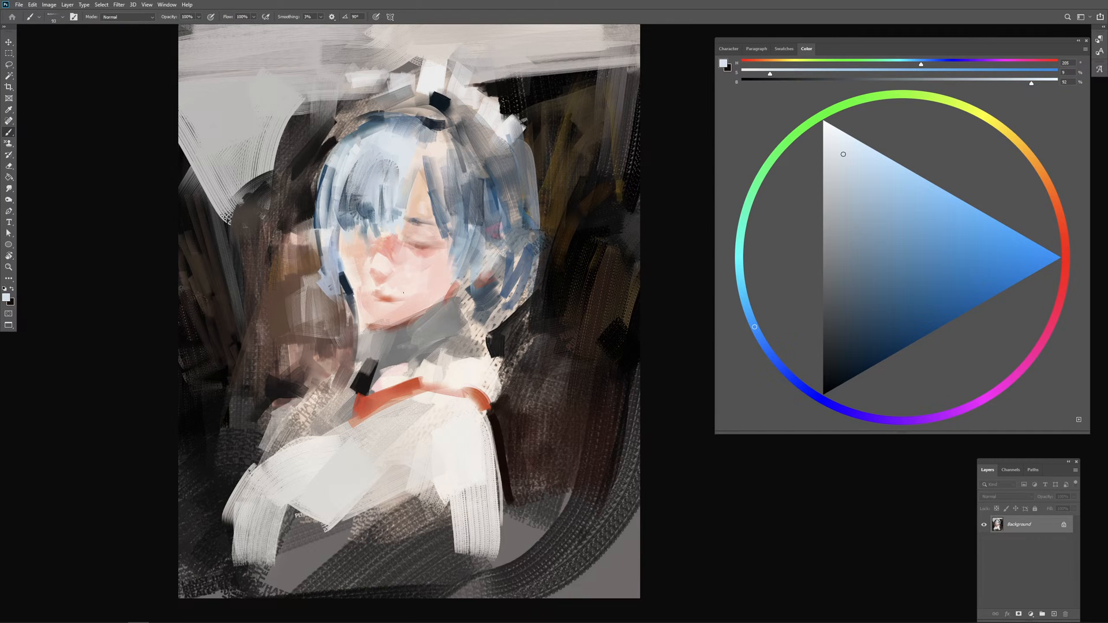
Step: Paint brighter strands across the fringe and crown with sampled pale blue, reducing the colour's saturation to 3%
left_click(403, 154, "alt")
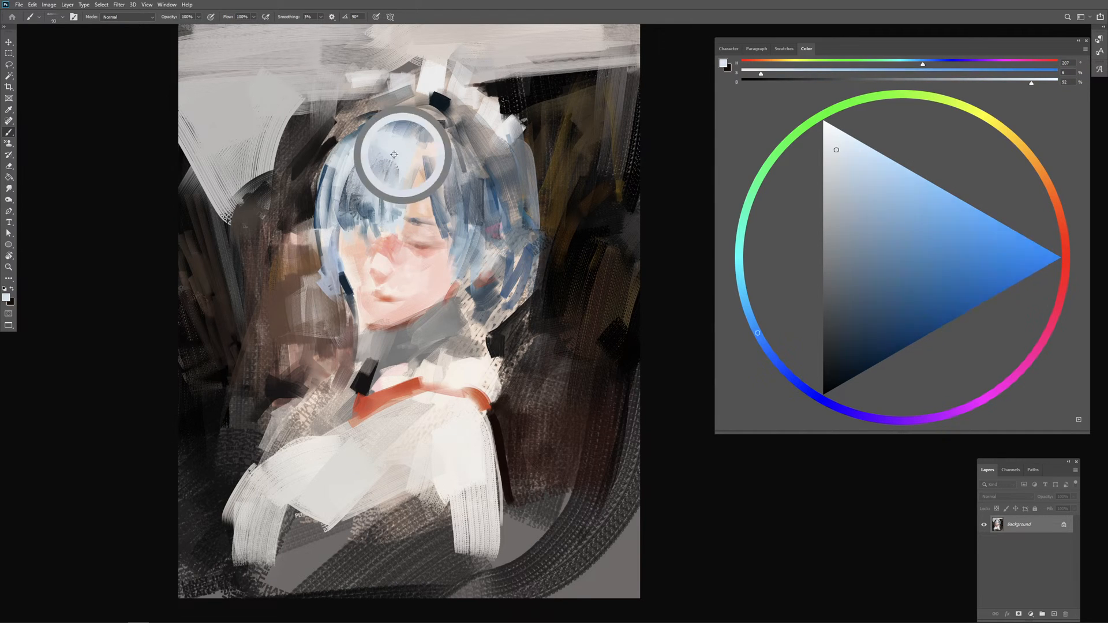
mouse_move(387, 157)
left_mouse_down()
mouse_move(398, 175)
mouse_move(383, 185)
left_mouse_up()
mouse_move(382, 157)
left_mouse_down()
mouse_move(377, 180)
mouse_move(361, 168)
mouse_move(371, 174)
left_mouse_up()
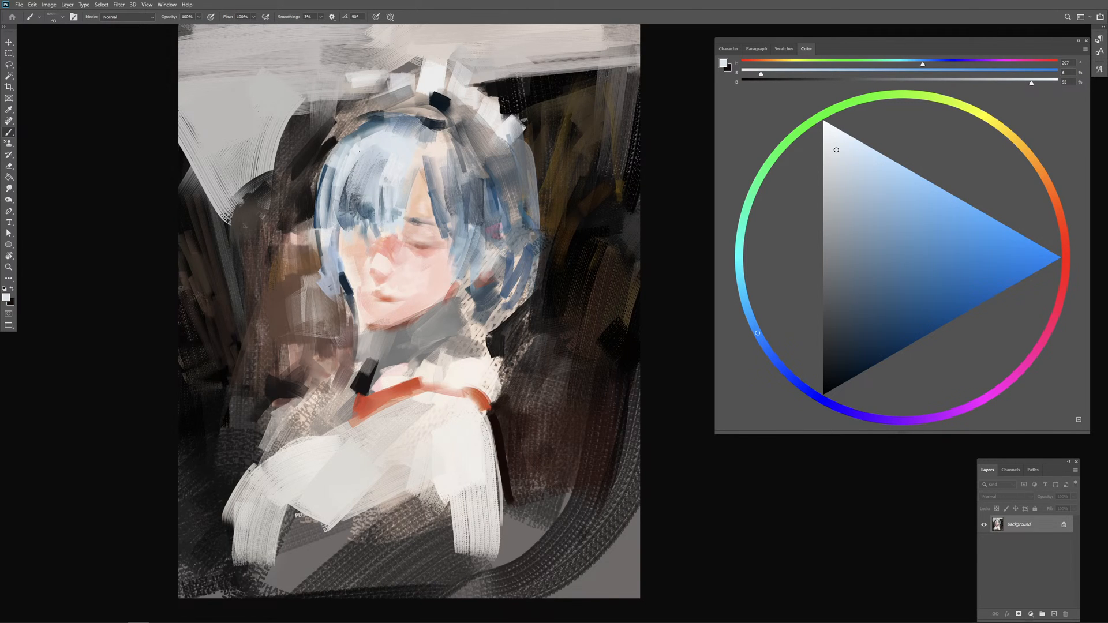
left_click_drag(372, 133, 369, 132)
left_click_drag(836, 149, 829, 146)
mouse_move(394, 175)
left_mouse_down()
mouse_move(383, 175)
mouse_move(384, 154)
mouse_move(378, 168)
mouse_move(452, 148)
left_mouse_up()
mouse_move(445, 192)
left_mouse_down()
mouse_move(451, 149)
mouse_move(482, 233)
left_mouse_up()
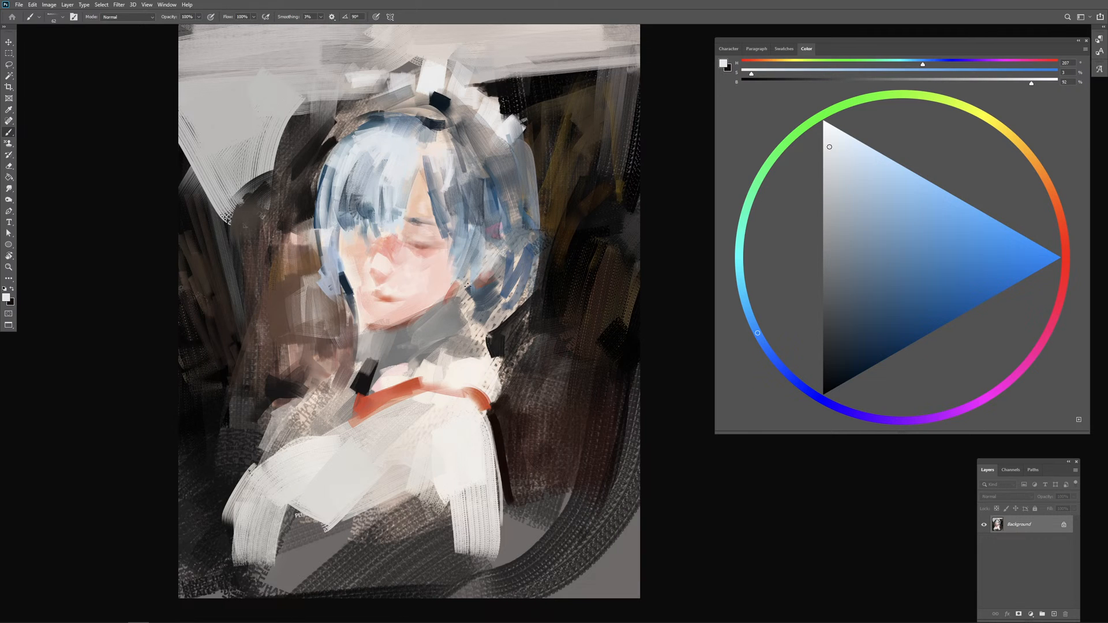
Step: Layer fine light and greyish-blue strands down the far side of the hair from the crown to beside the cheek
left_click_drag(477, 186, 481, 186, "alt")
left_click_drag(473, 158, 480, 206)
left_click_drag(478, 154, 488, 210)
mouse_move(481, 161)
left_mouse_down()
mouse_move(484, 208)
mouse_move(494, 180)
mouse_move(483, 212)
left_mouse_up()
left_click(486, 180, "alt")
key("ctrl+z")
left_click(487, 184, "alt")
left_click_drag(482, 170, 483, 215)
left_click_drag(491, 189, 479, 276)
left_click(503, 216, "alt")
left_click_drag(496, 249, 486, 273)
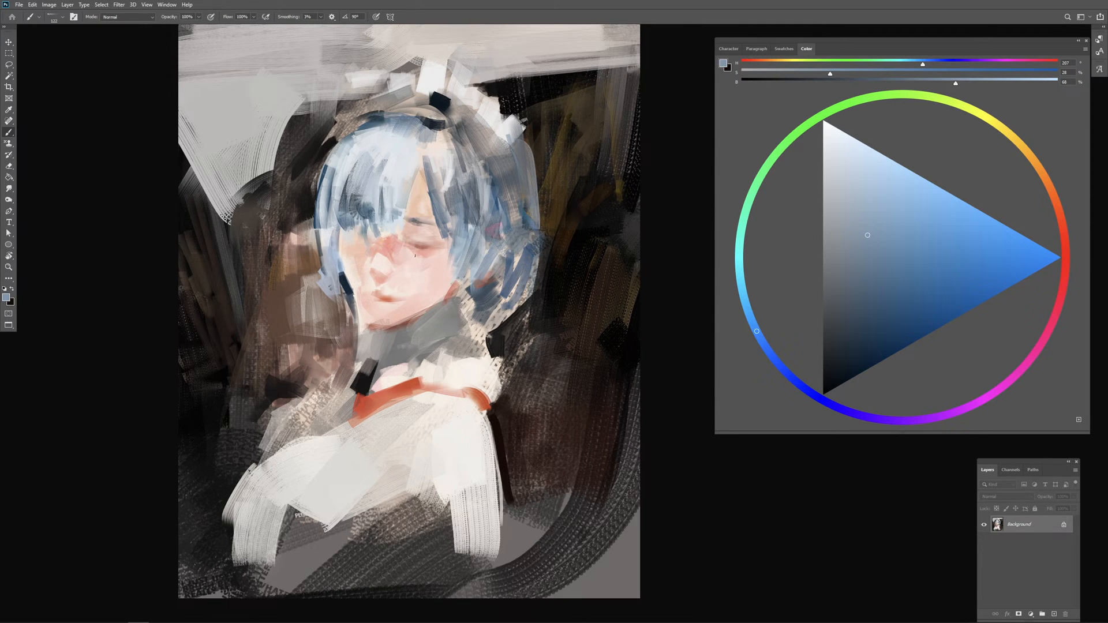
Step: Boost the saturation of the Reds and raise their lightness to about +27 with a Hue/Saturation adjustment
left_click(67, 5)
mouse_move(101, 6)
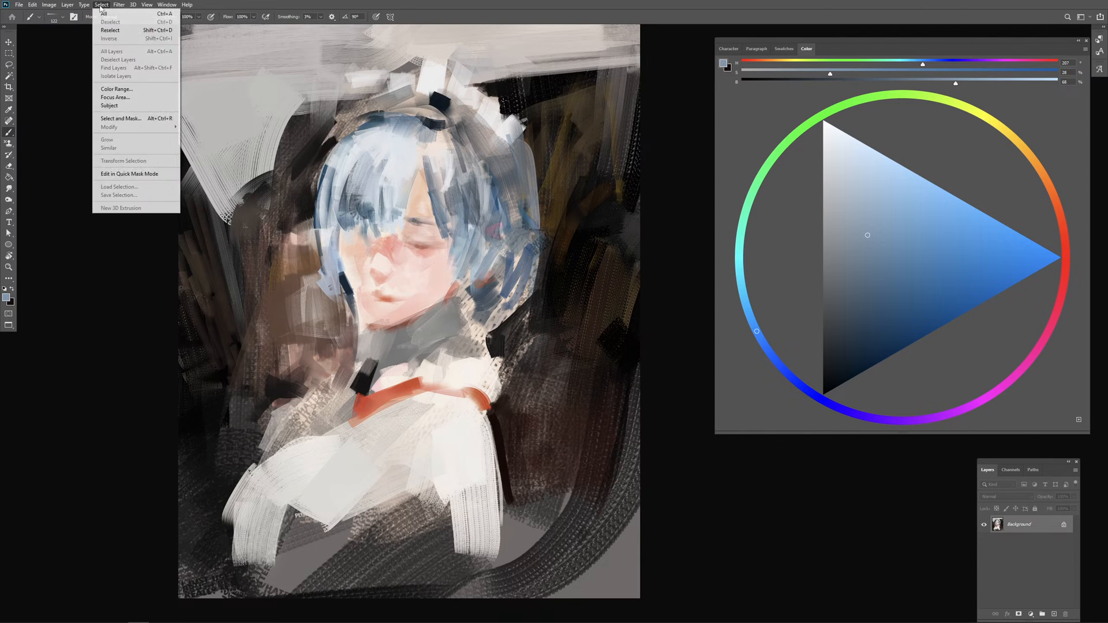
mouse_move(49, 5)
mouse_move(77, 33)
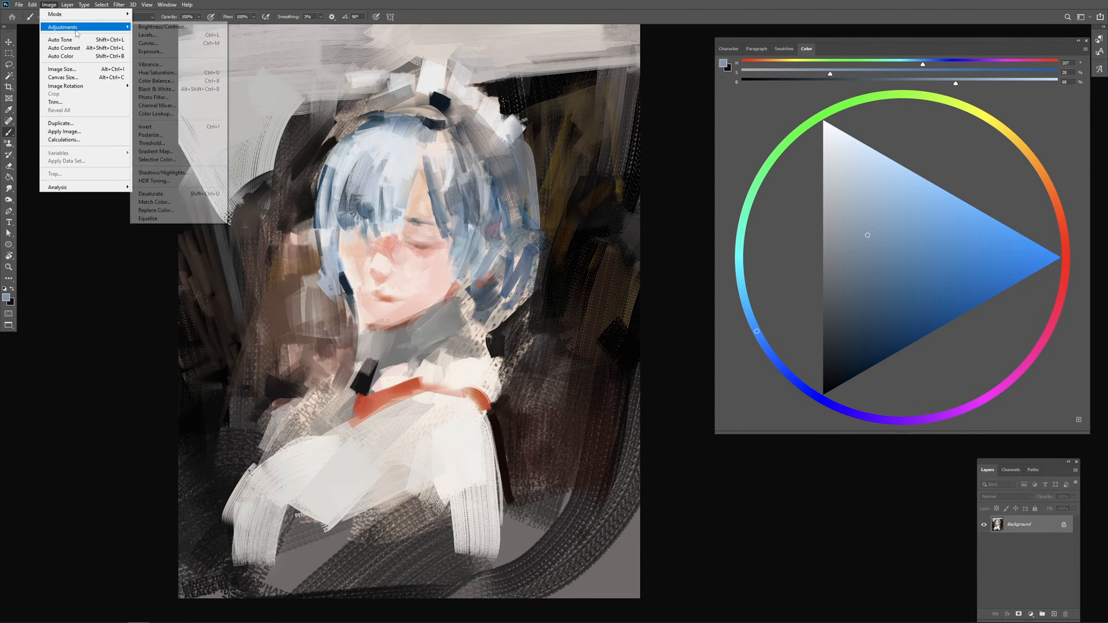
left_click(157, 73)
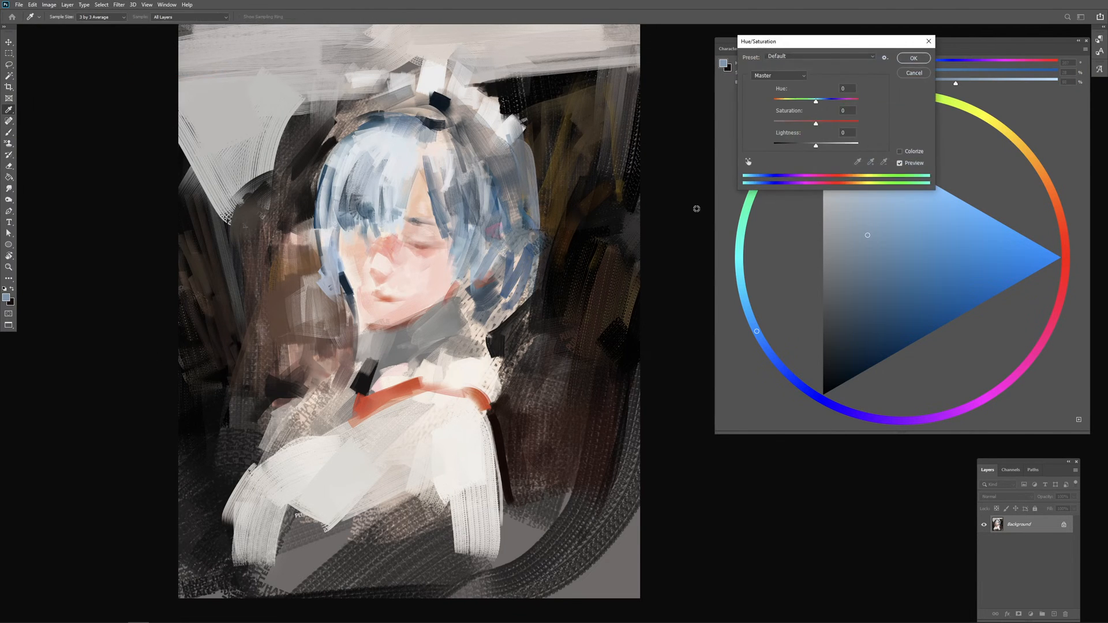
left_click(782, 75)
left_click(773, 84)
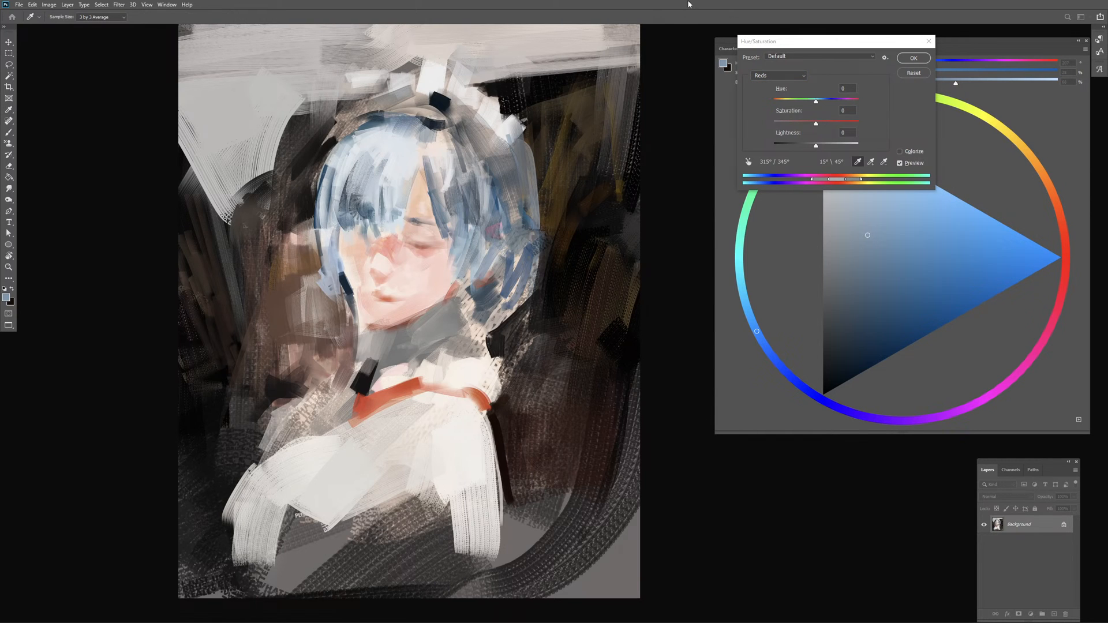
left_click(822, 123)
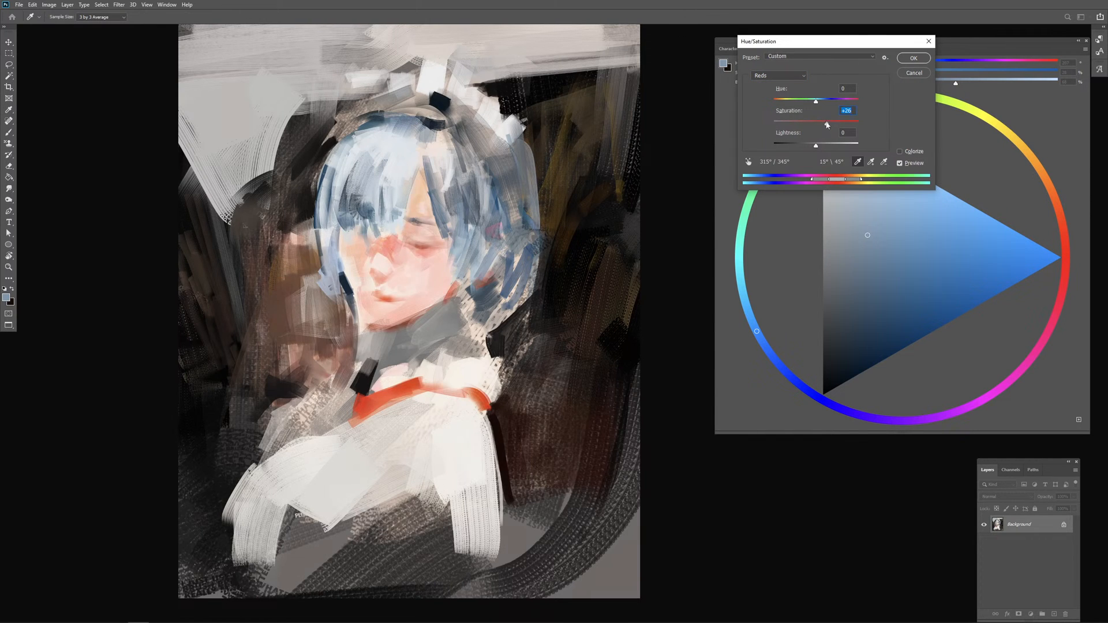
left_click(827, 145)
left_click(831, 123)
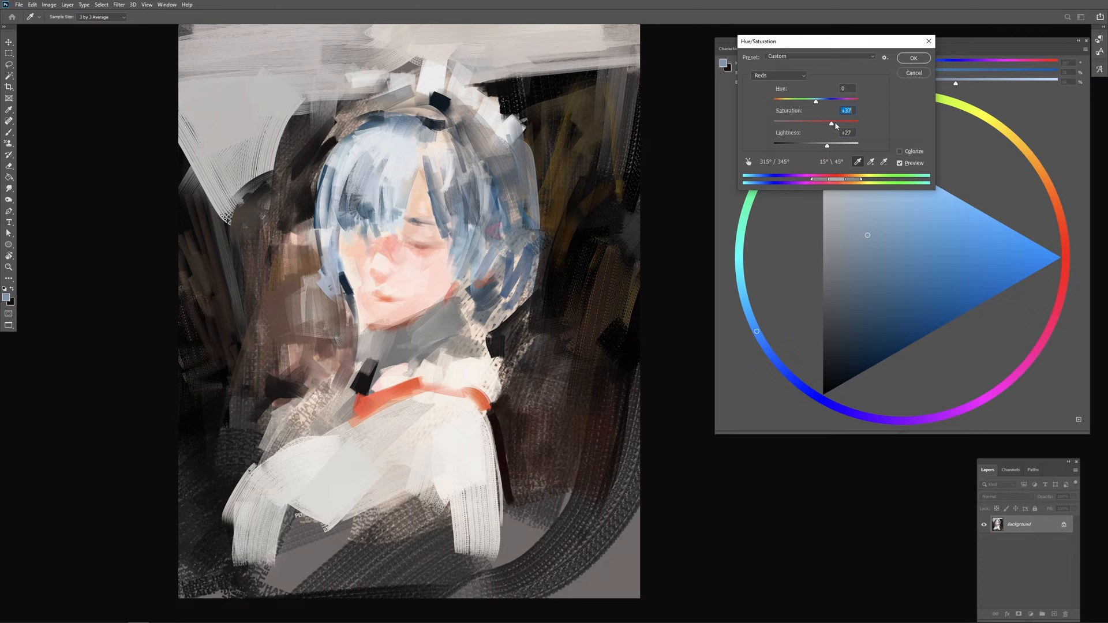
mouse_move(836, 124)
left_mouse_down()
mouse_move(852, 124)
mouse_move(837, 125)
left_mouse_up()
left_click(910, 58)
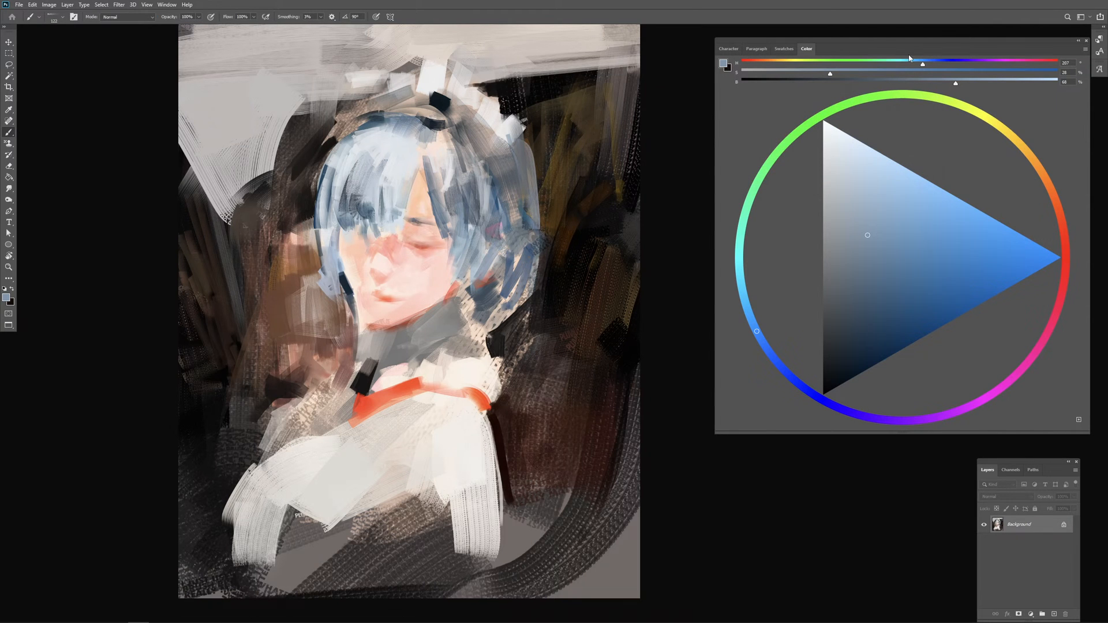
left_click(391, 258, "alt")
left_click(391, 254, "alt")
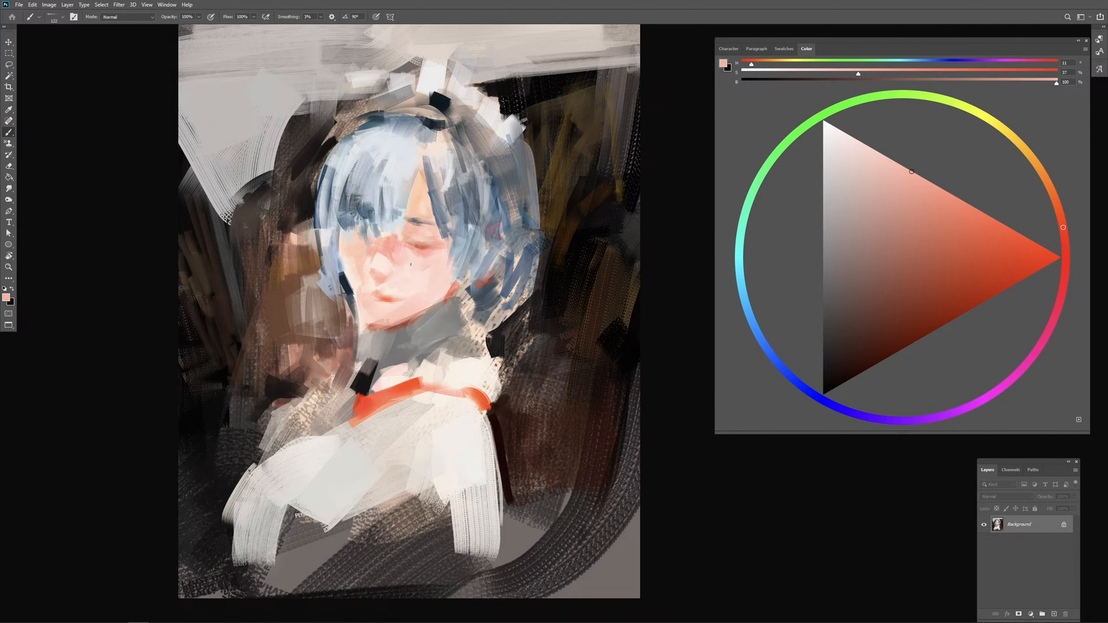
left_click(391, 249, "alt")
left_click(55, 5)
mouse_move(69, 28)
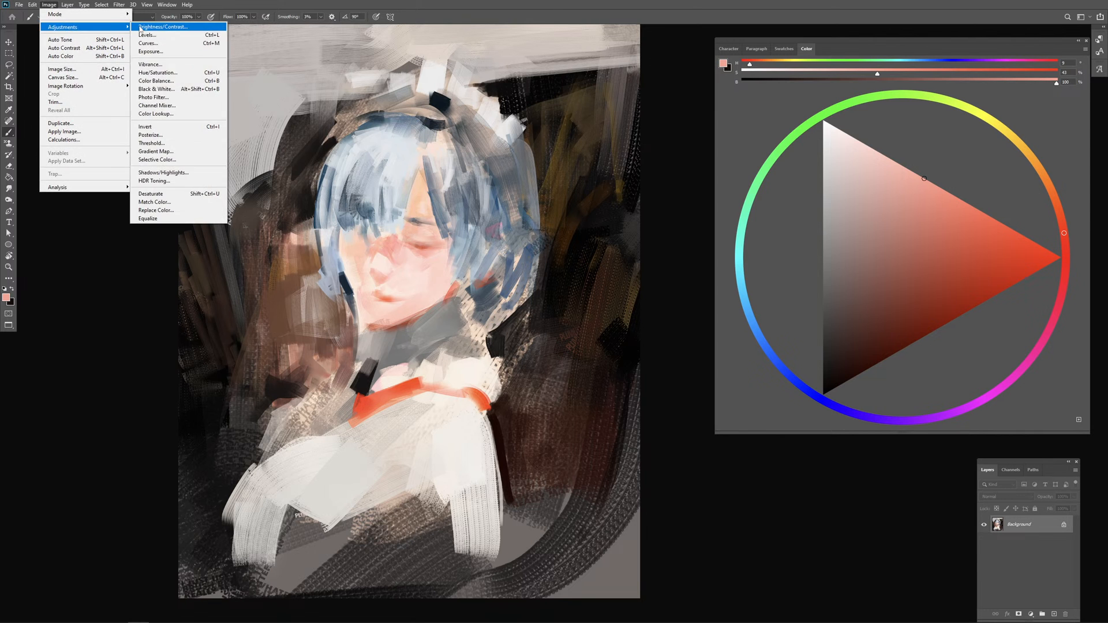
left_click(156, 27)
left_click_drag(765, 113, 792, 114)
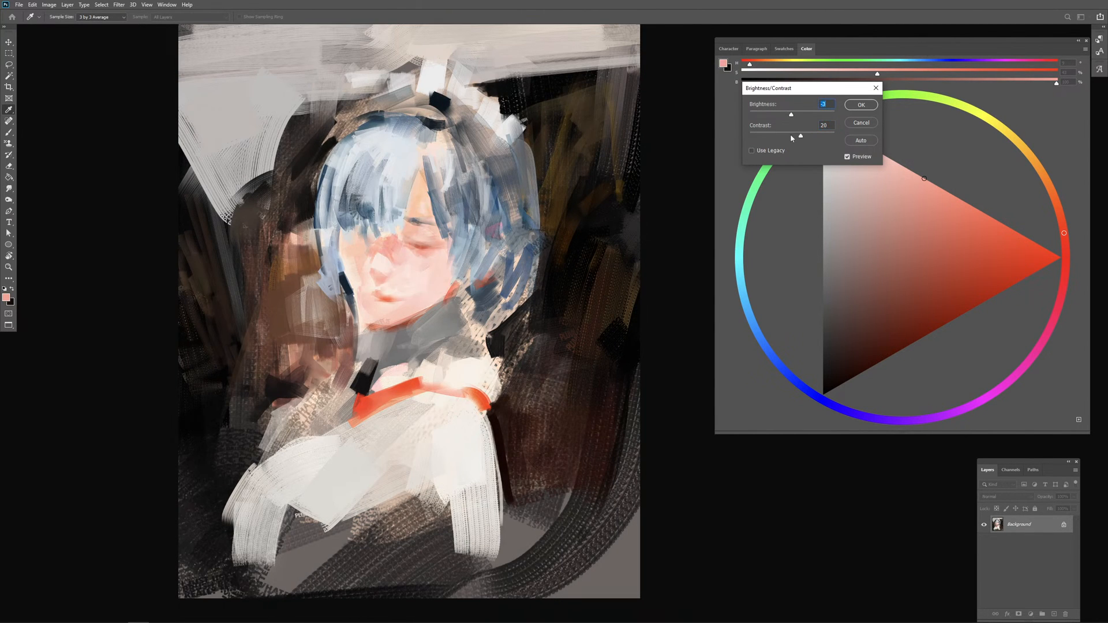
left_click(861, 123)
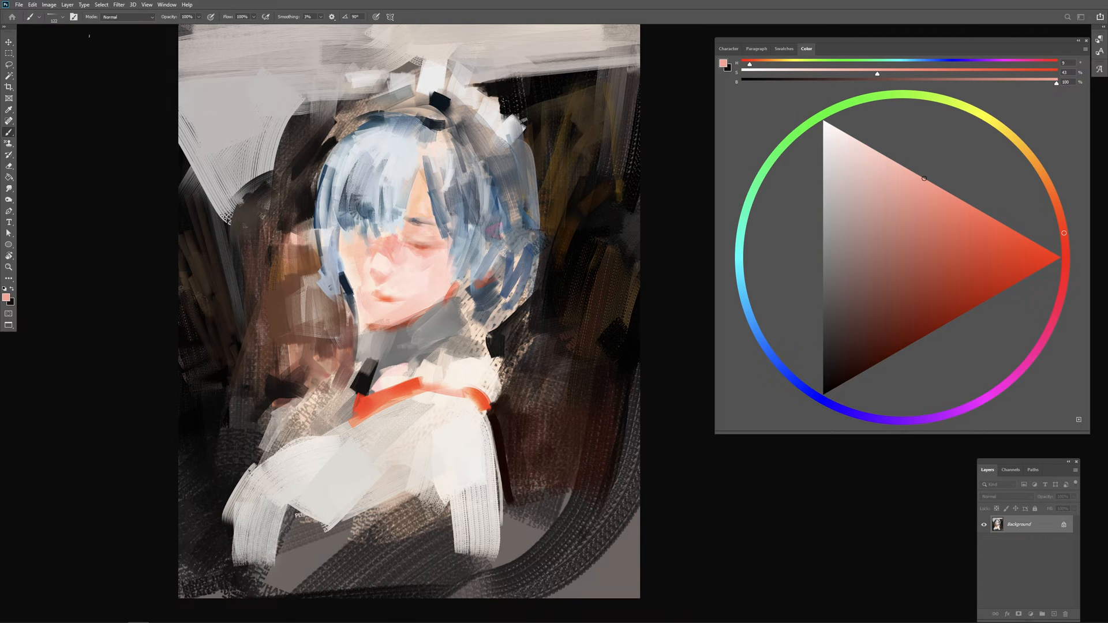
Step: Start a Curves adjustment and pull the RGB curve down in the upper midtones, to output 154 at input 175
left_click(49, 5)
mouse_move(81, 27)
left_click(152, 43)
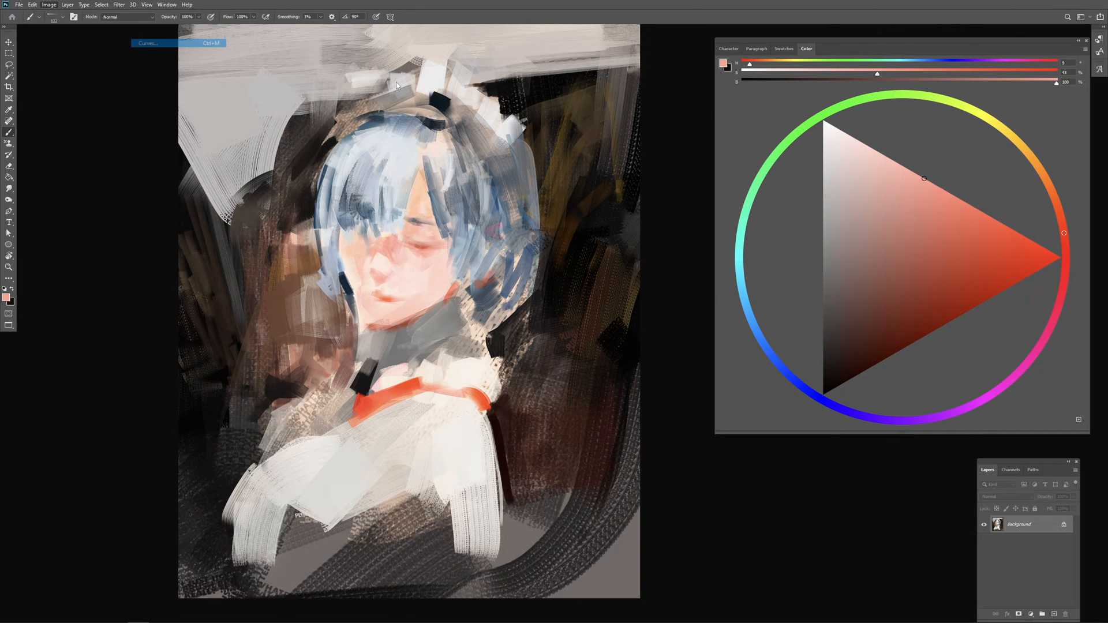
mouse_move(820, 193)
left_mouse_down()
mouse_move(815, 202)
mouse_move(833, 189)
left_mouse_up()
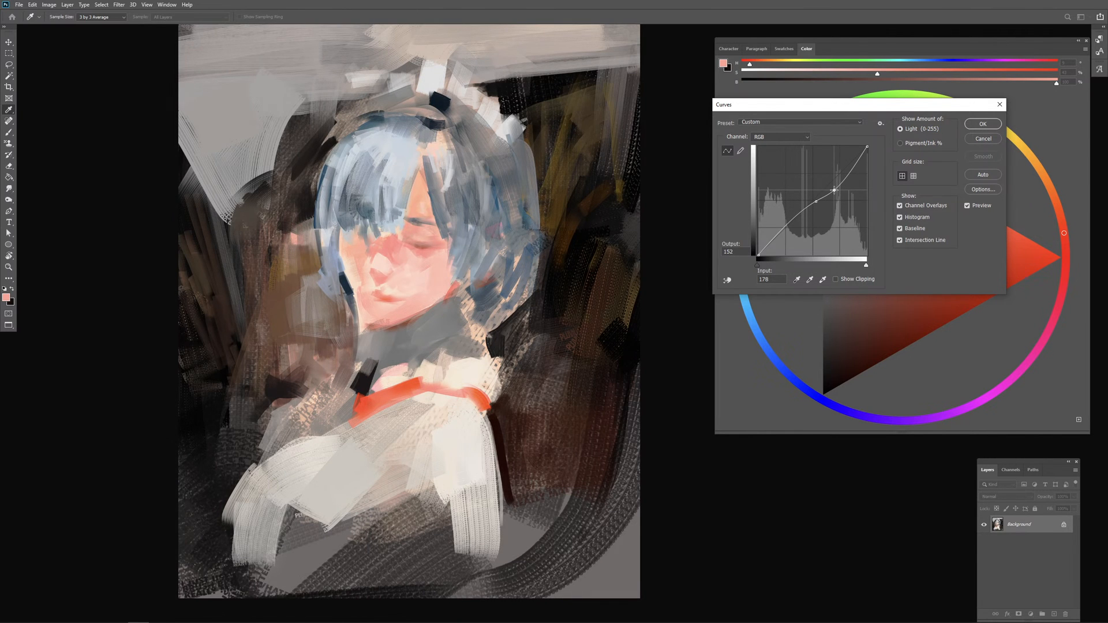
left_click_drag(790, 225, 815, 203)
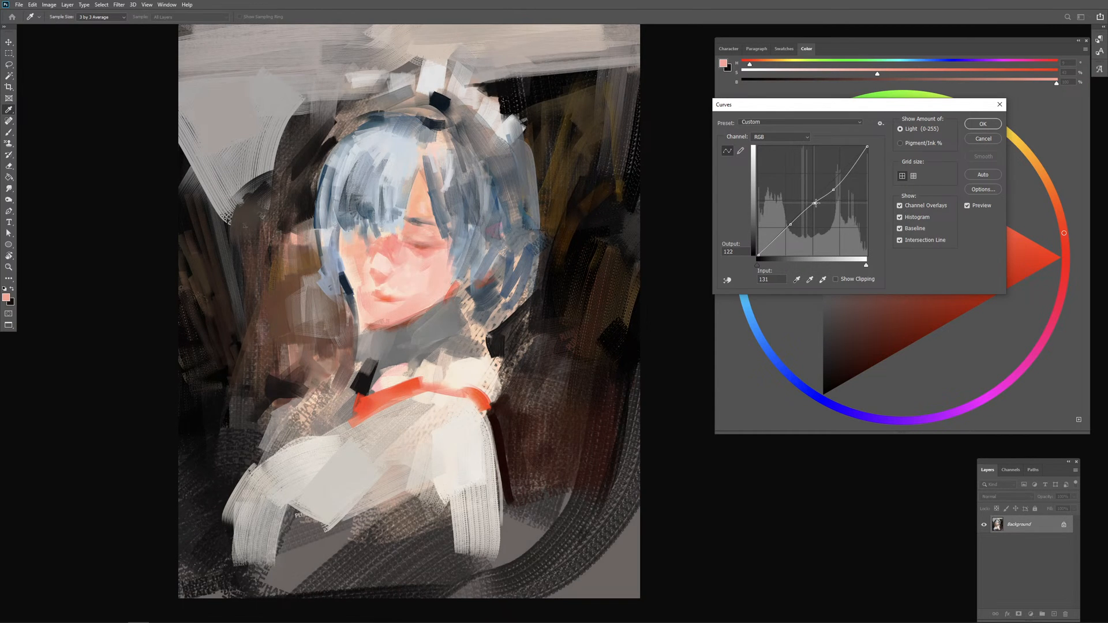
left_click(833, 189)
Step: Bend the Red channel curve down through the midtones and highlights and lower its white end to output 247
left_click(778, 138)
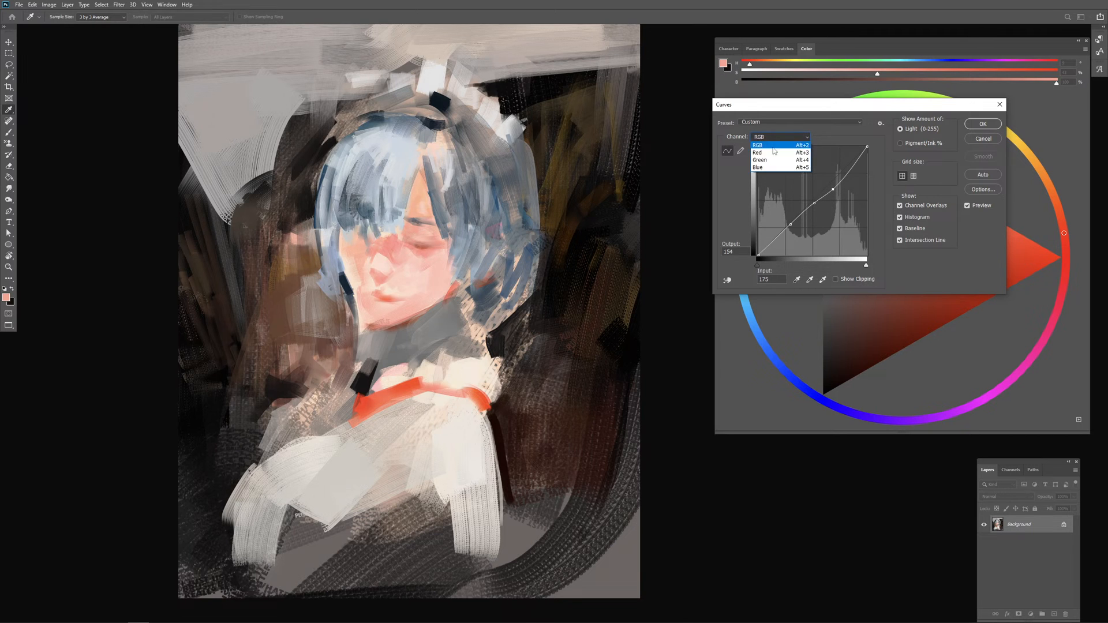
left_click(775, 152)
left_click(424, 274)
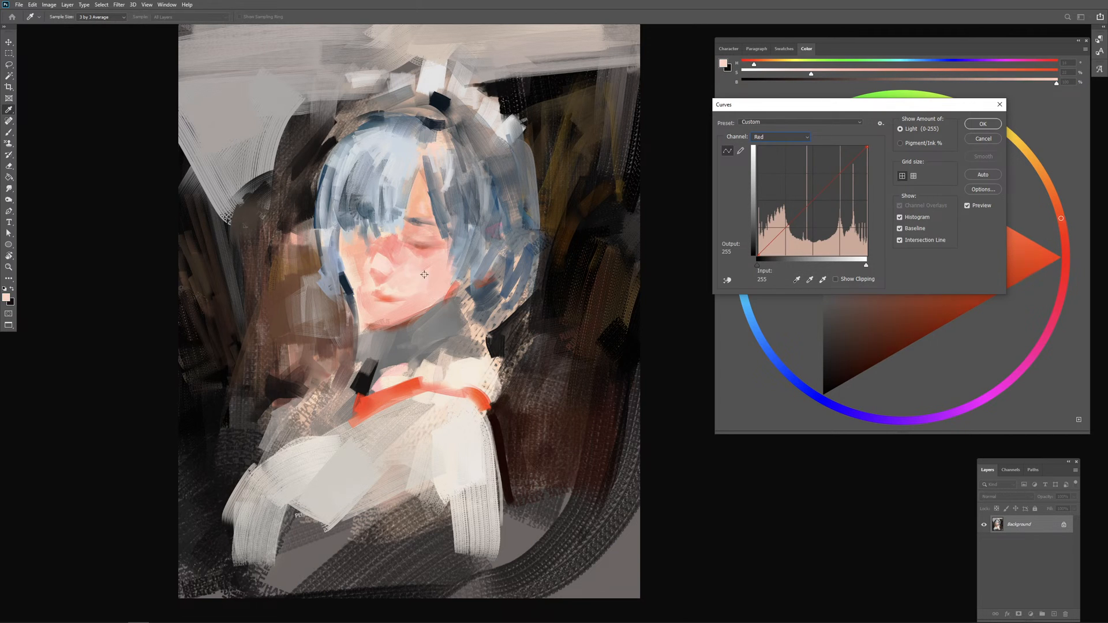
left_click_drag(425, 274, 417, 280)
left_click(423, 277)
left_click_drag(422, 277, 419, 281)
left_click_drag(795, 208, 803, 219)
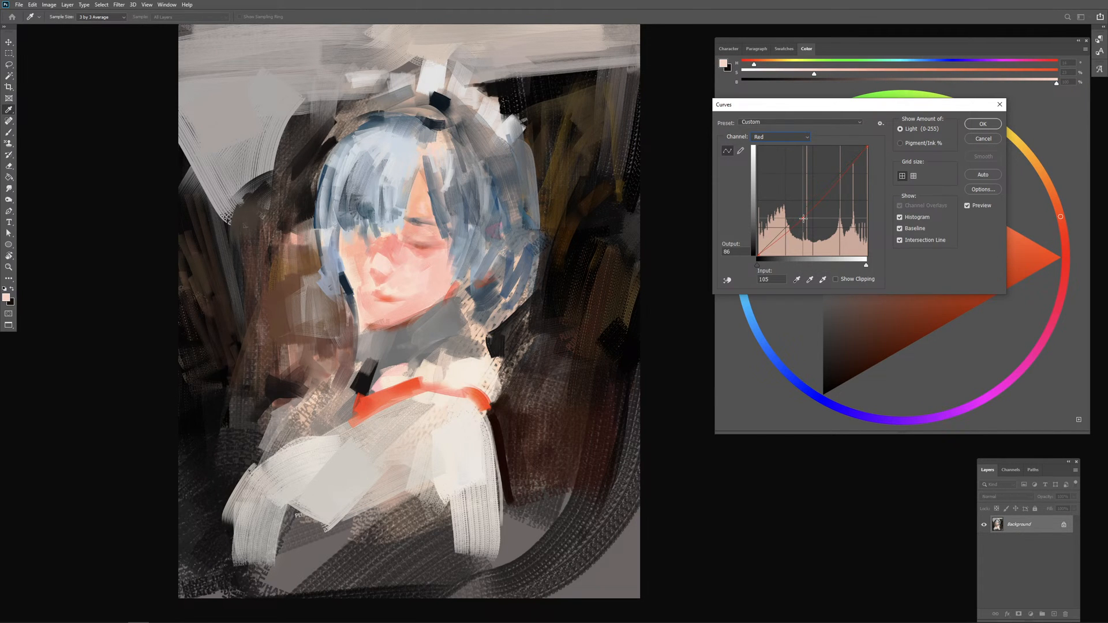
left_click(853, 175)
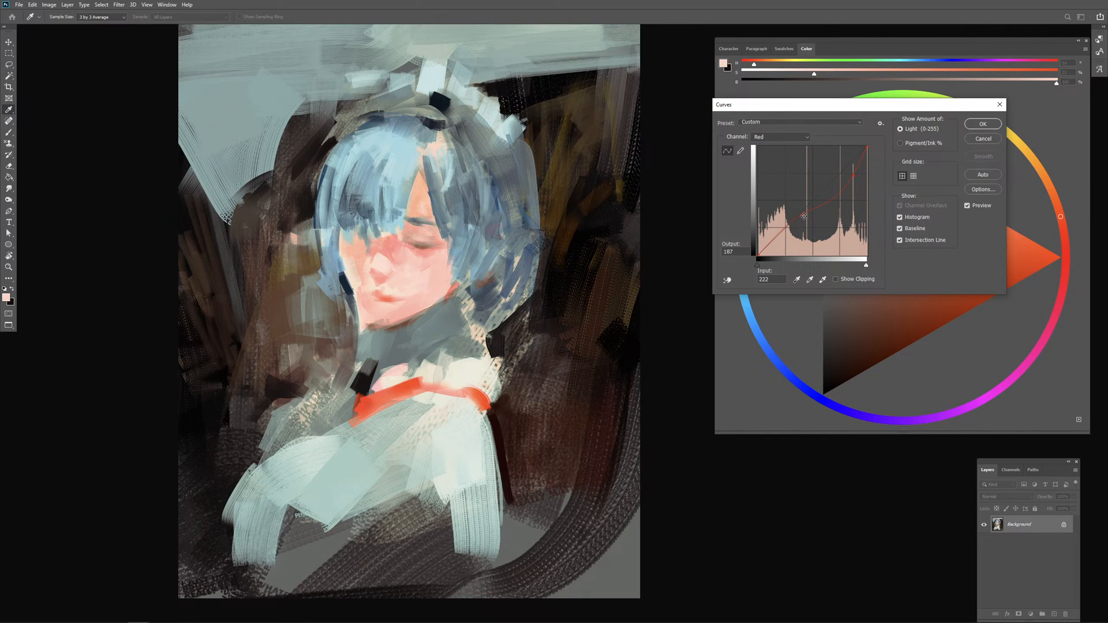
left_click(834, 189)
left_click_drag(802, 218, 776, 232)
left_click_drag(867, 147, 869, 152)
Step: Straighten the midtones of the combined RGB curve with a point at input 170, output 158, and apply the Curves adjustment
left_click(781, 137)
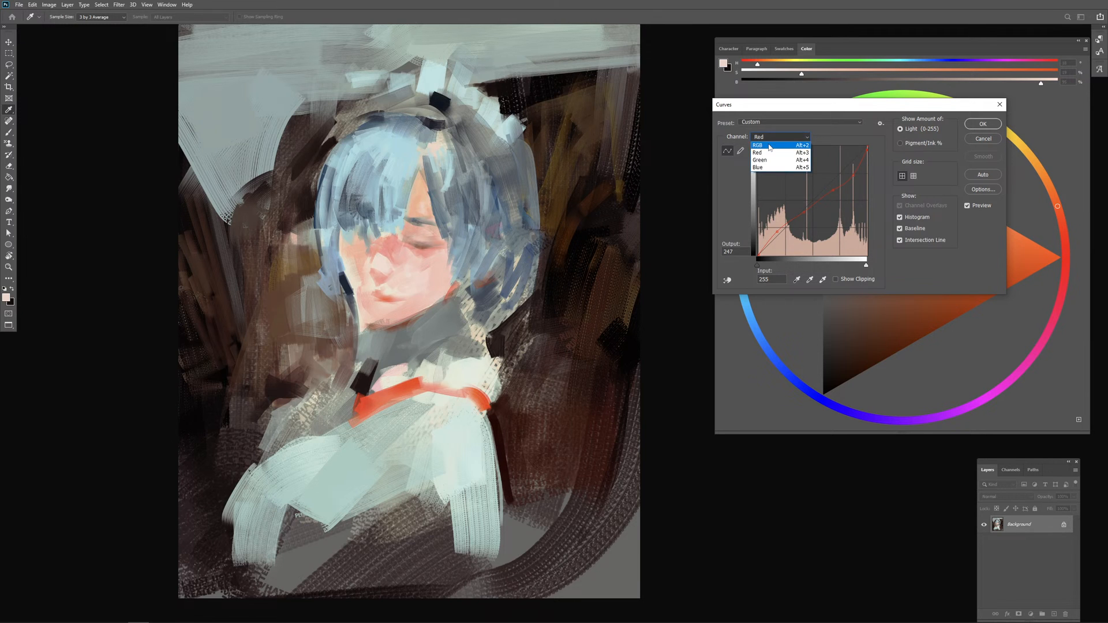
left_click(771, 142)
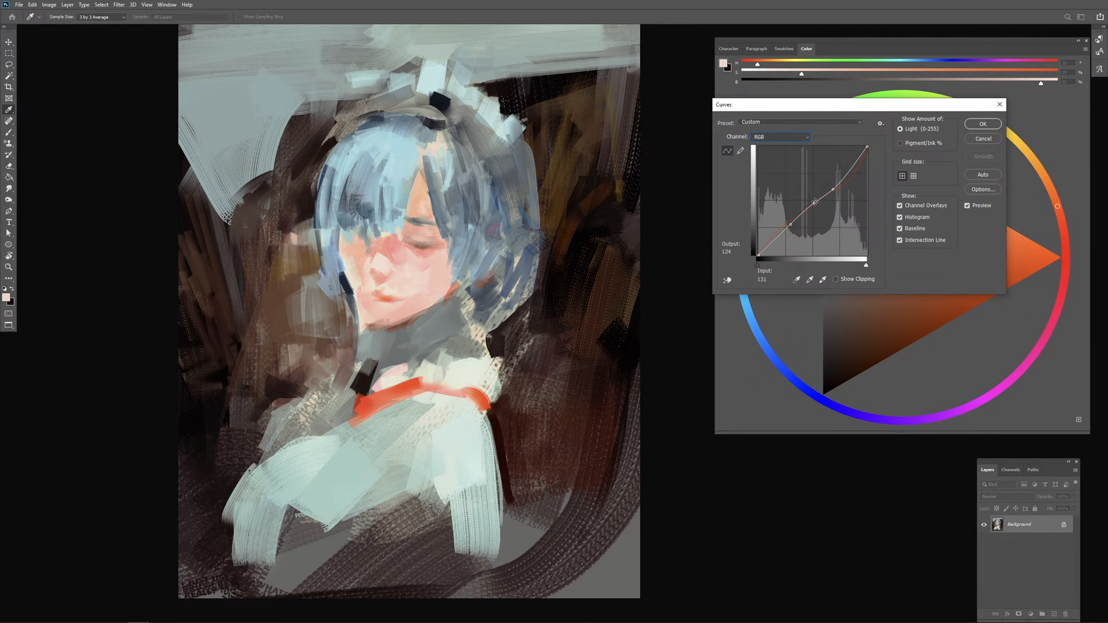
left_click_drag(815, 203, 830, 188)
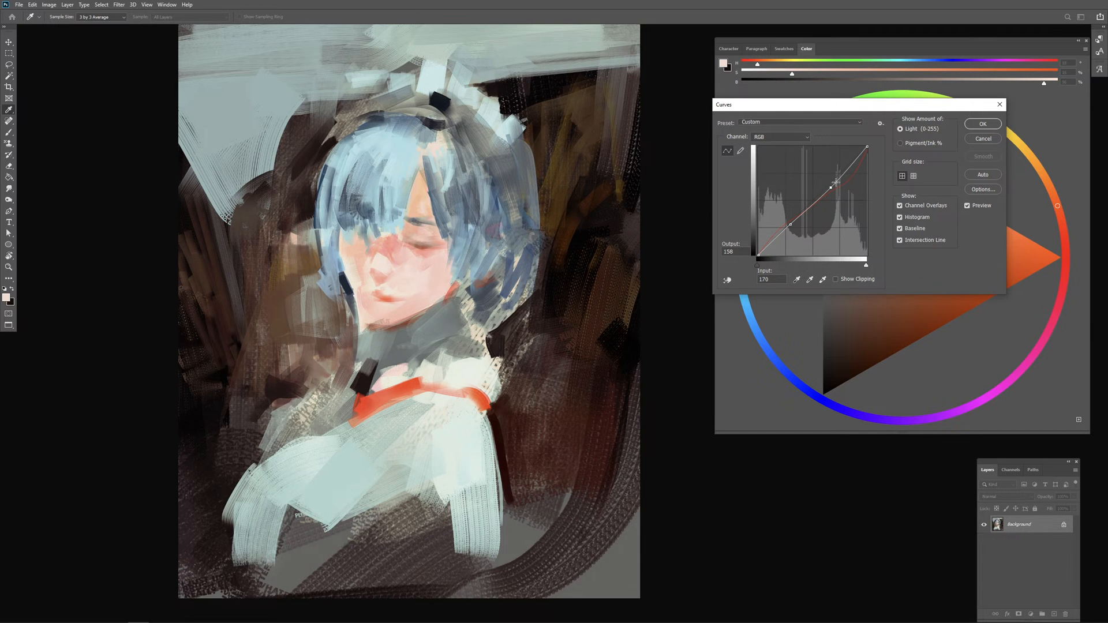
left_click(976, 123)
Step: Brush a light warm patch onto the cheek below the closed eye with a sampled skin tone shifted to hue 30
key("b")
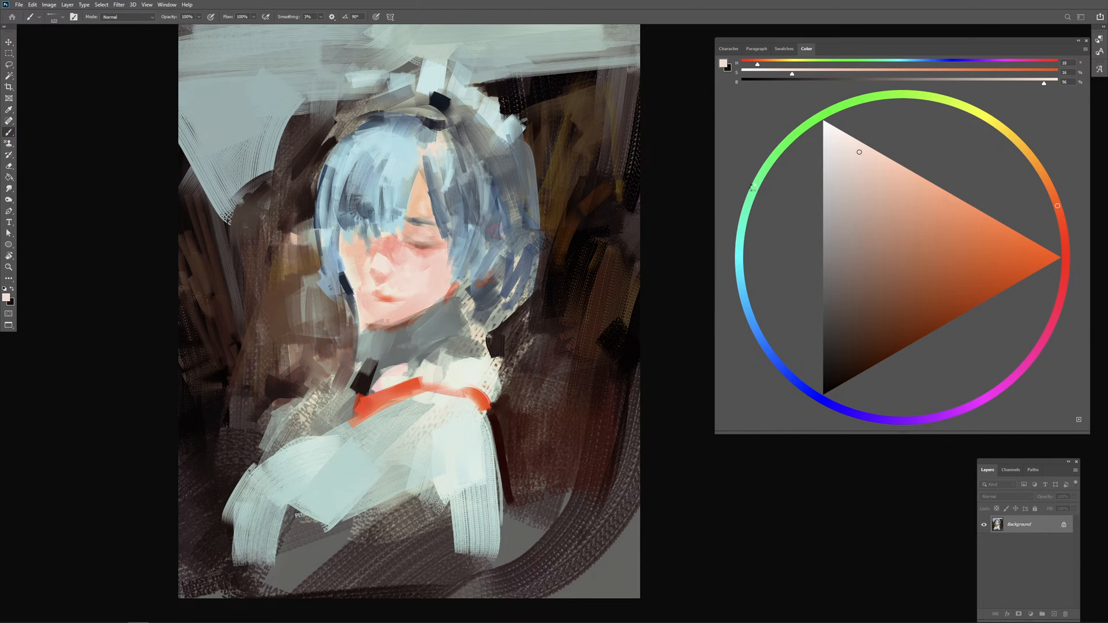
left_click(413, 271, "alt")
left_click(1045, 176)
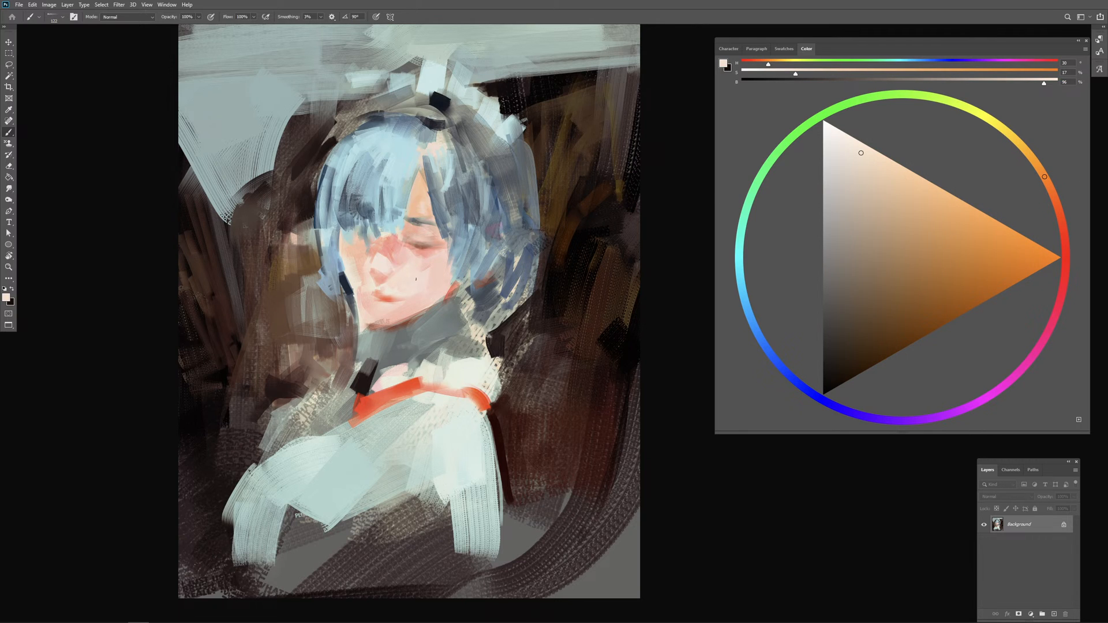
left_click_drag(414, 271, 405, 271)
Step: Mix an orange-brown of hue 20 from the eyelid colour and, with a larger brush, stroke from the eye up to the forehead
left_click(425, 254, "alt")
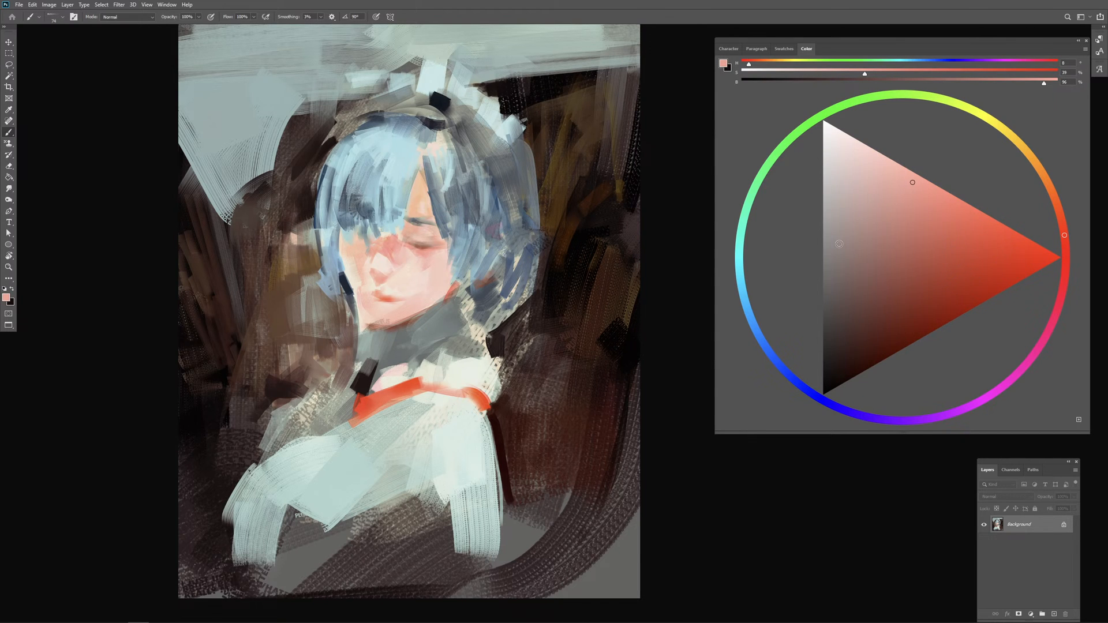
left_click(945, 251)
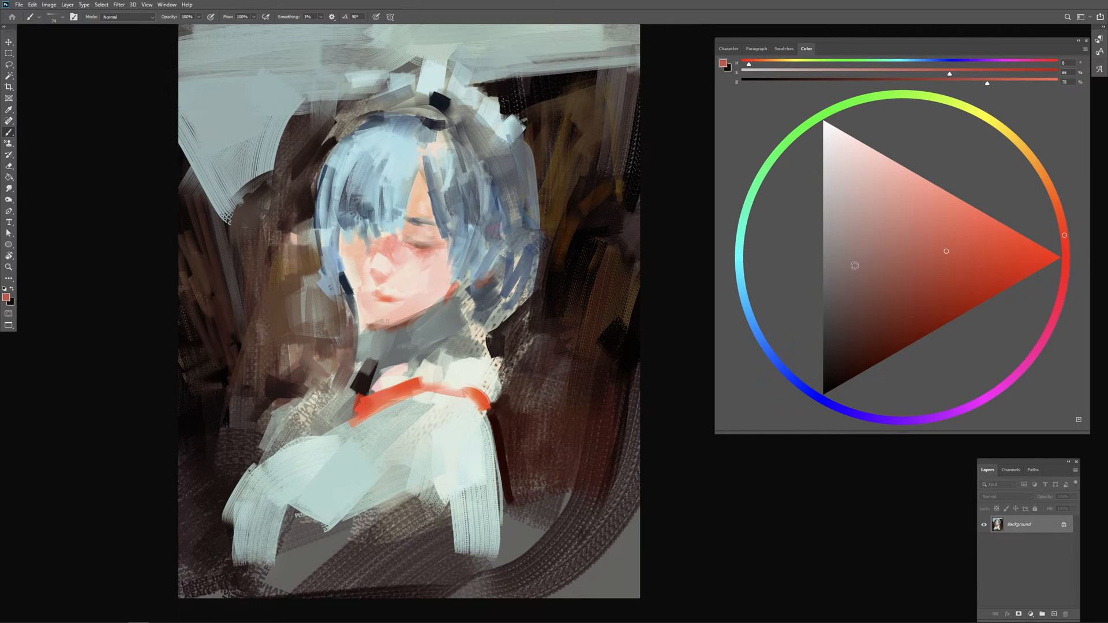
left_click(1056, 201)
left_click(966, 277)
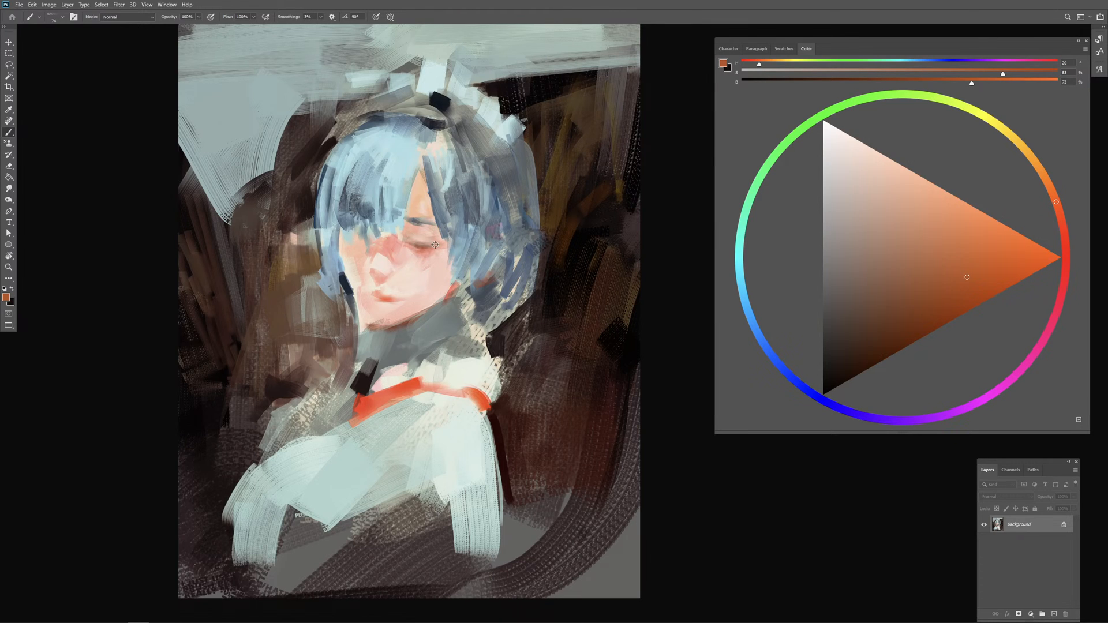
key("]")
key("]")
key("]")
key("]")
key("]")
key("]")
key("]")
key("]")
mouse_move(429, 249)
left_mouse_down()
mouse_move(443, 247)
mouse_move(403, 237)
mouse_move(415, 209)
left_mouse_up()
Step: Add strands to the fringe tips and the lock beside the eye with near-black blue sampled from the hairband bow
left_click(442, 104, "alt")
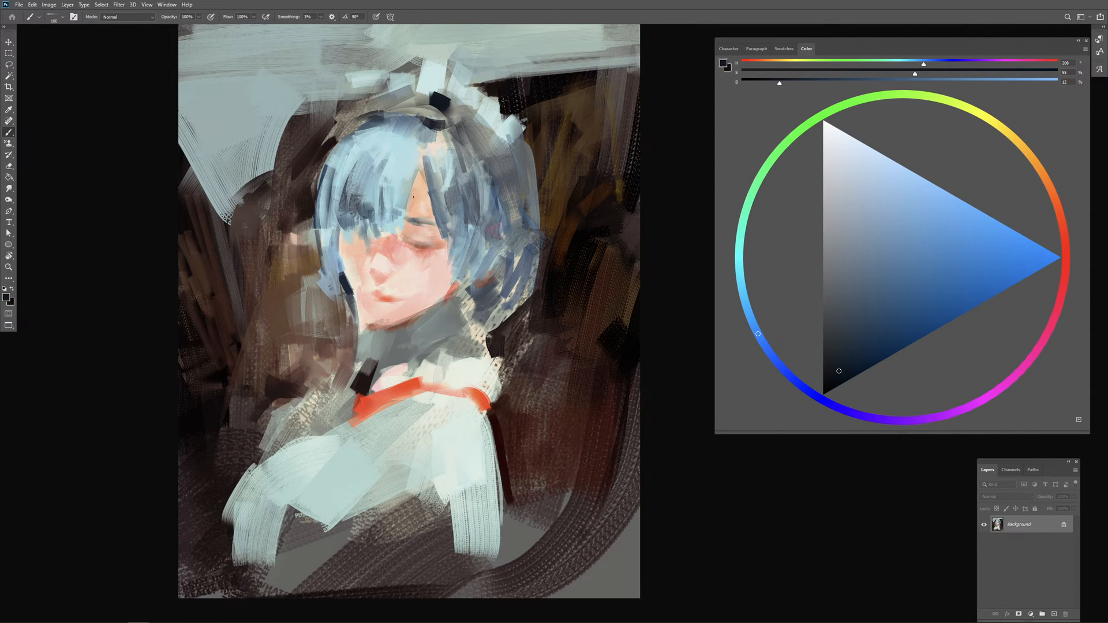
mouse_move(402, 206)
left_mouse_down()
mouse_move(374, 237)
mouse_move(368, 209)
mouse_move(356, 215)
mouse_move(349, 247)
left_mouse_up()
left_click_drag(442, 195, 443, 250)
left_click_drag(450, 206, 448, 248)
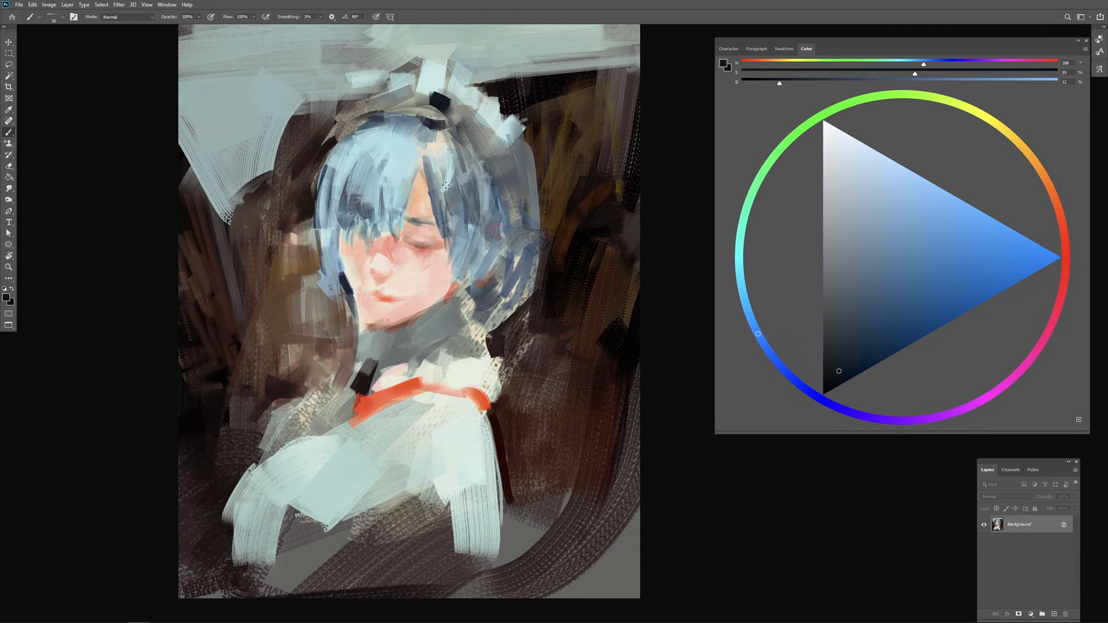
Step: Add a pale strand down the hair beside the far cheek with a sampled light skin tone reduced to 7% saturation
left_click(439, 163, "alt")
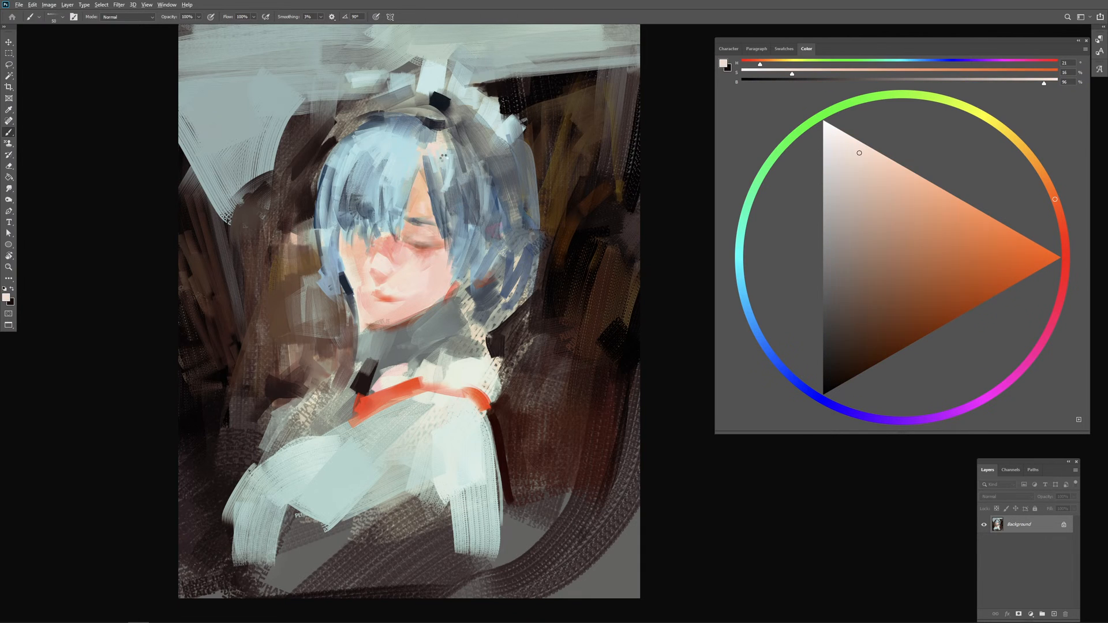
left_click(838, 149)
mouse_move(449, 203)
left_mouse_down()
mouse_move(454, 257)
mouse_move(482, 250)
left_mouse_up()
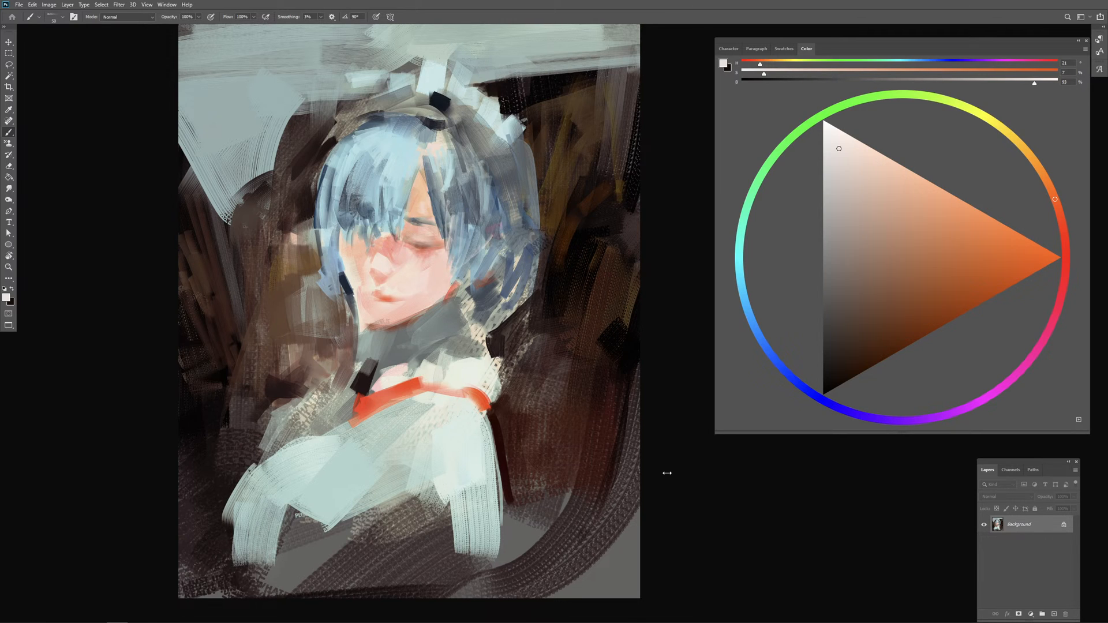
Step: Resize the brush and soften part of the red collar band with pale pink sampled from the face
left_click(428, 277, "alt")
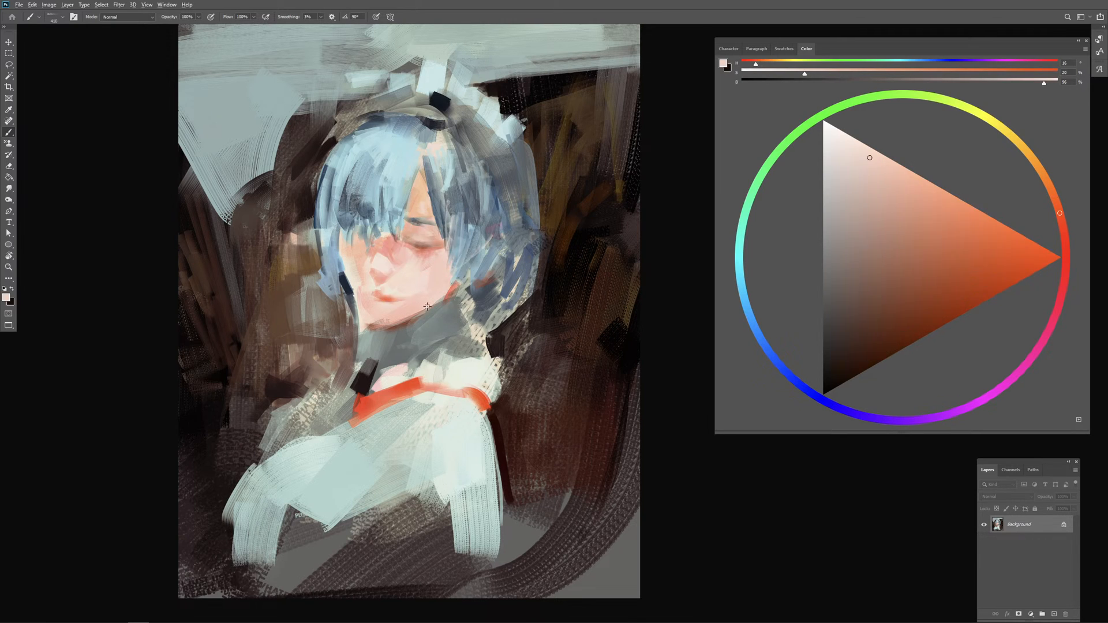
left_click(400, 251, "alt")
right_click(419, 386, "alt")
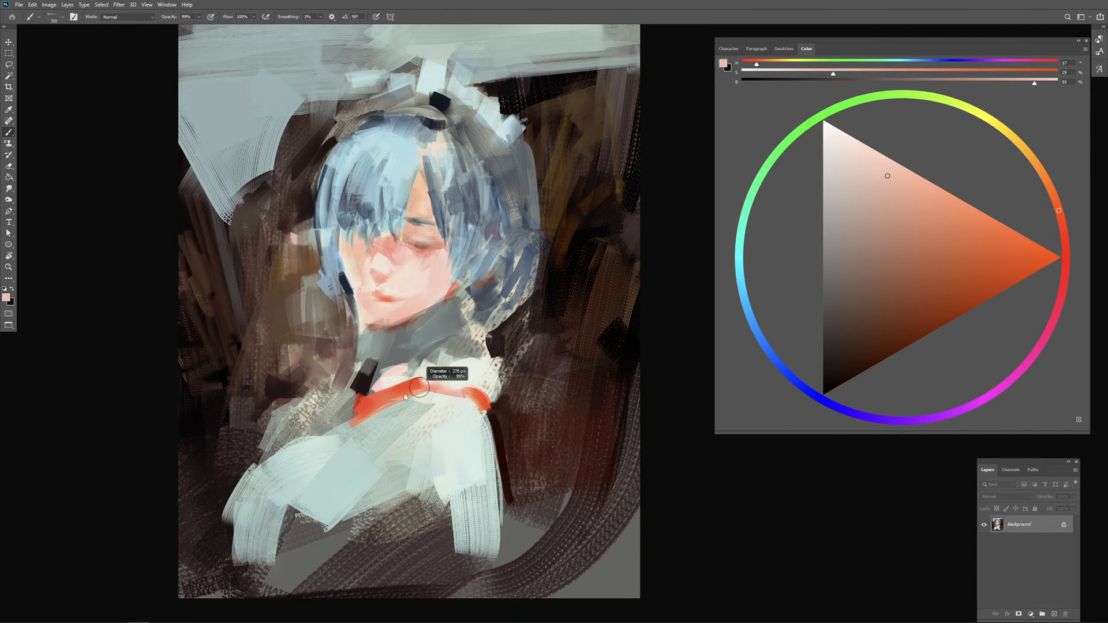
mouse_move(401, 397)
left_mouse_down()
mouse_move(375, 409)
mouse_move(416, 391)
left_mouse_up()
right_click(403, 396, "alt")
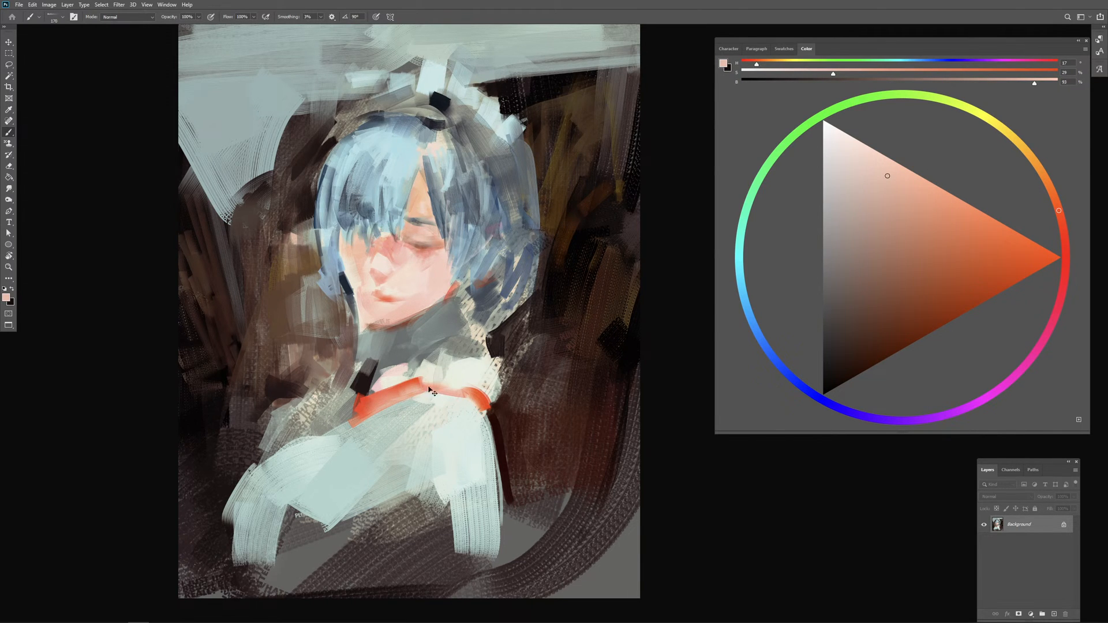
Step: Mute the red collar band with greyed pinks of hue 17, blending in red sampled from the band itself
left_click(864, 227)
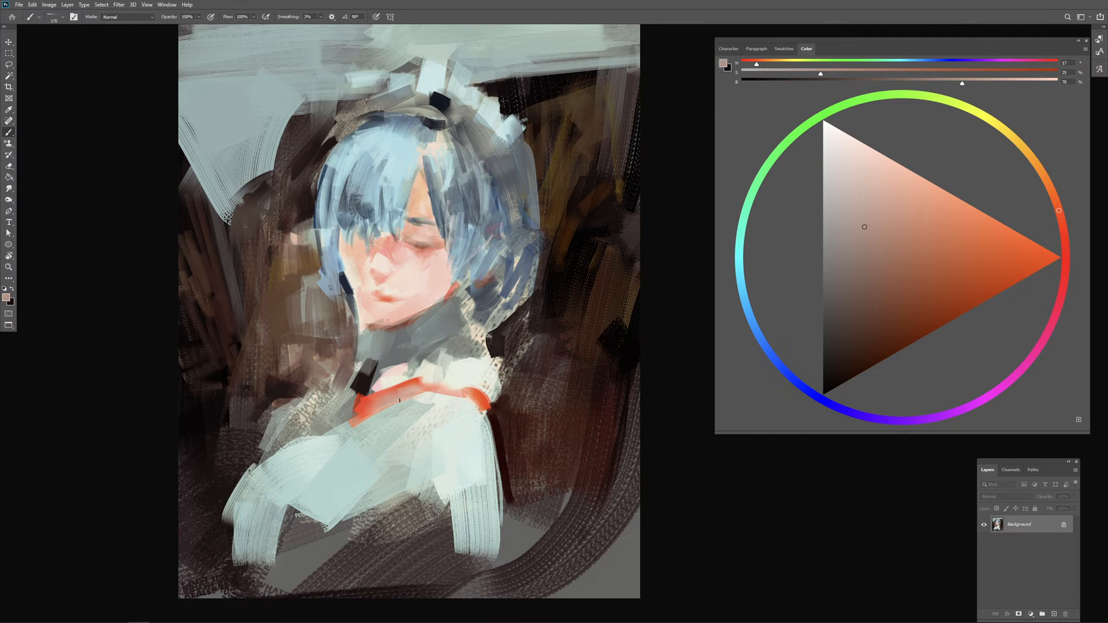
left_click(882, 218)
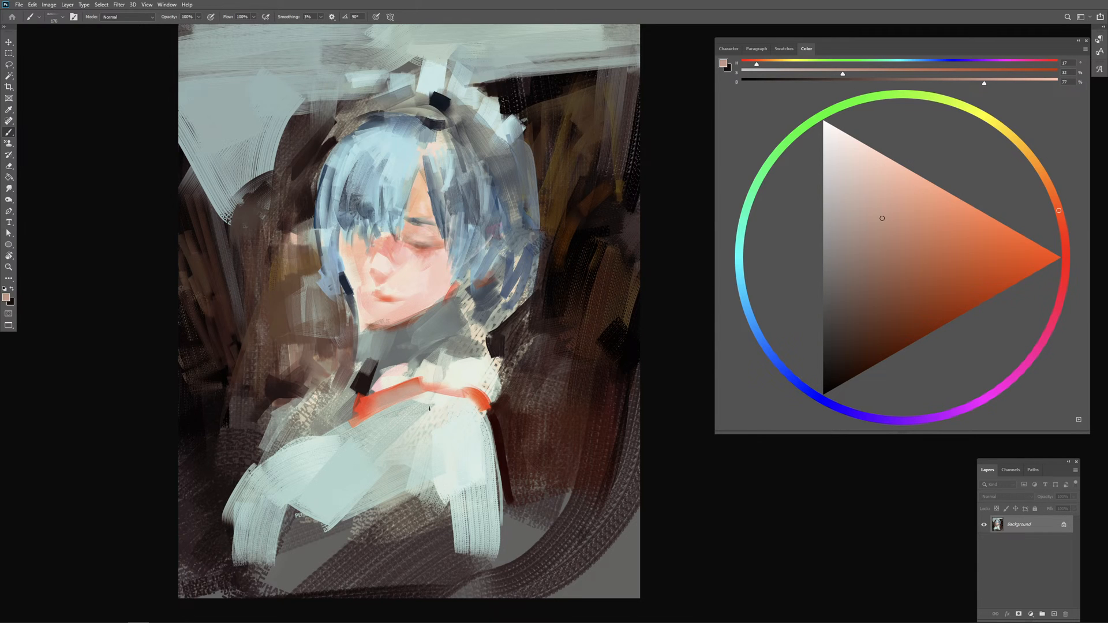
left_click(363, 415, "alt")
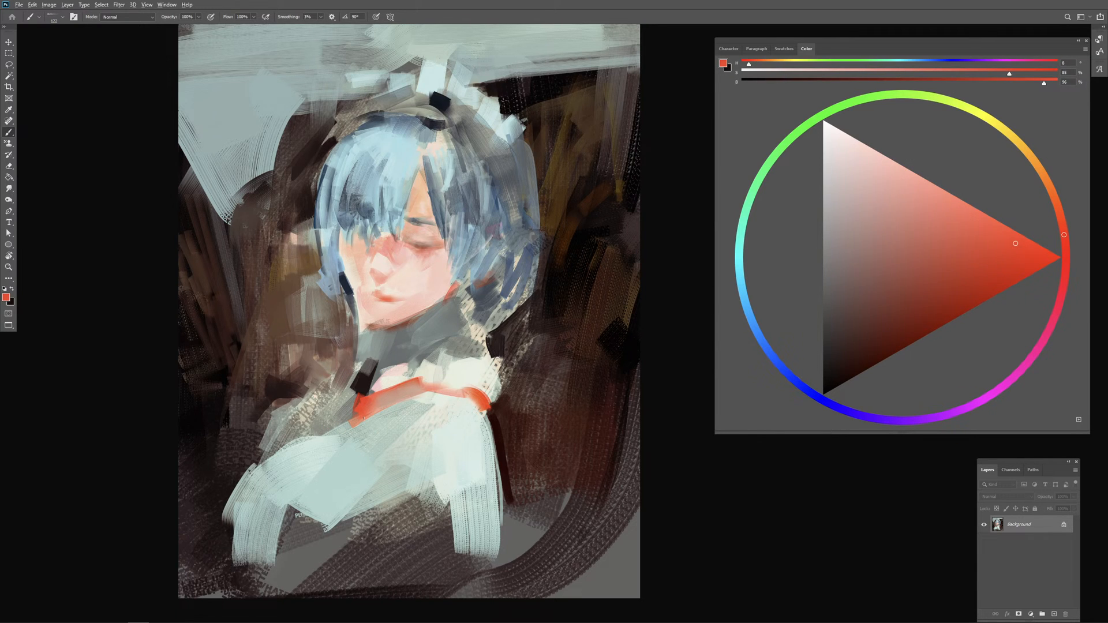
left_click(377, 407, "alt")
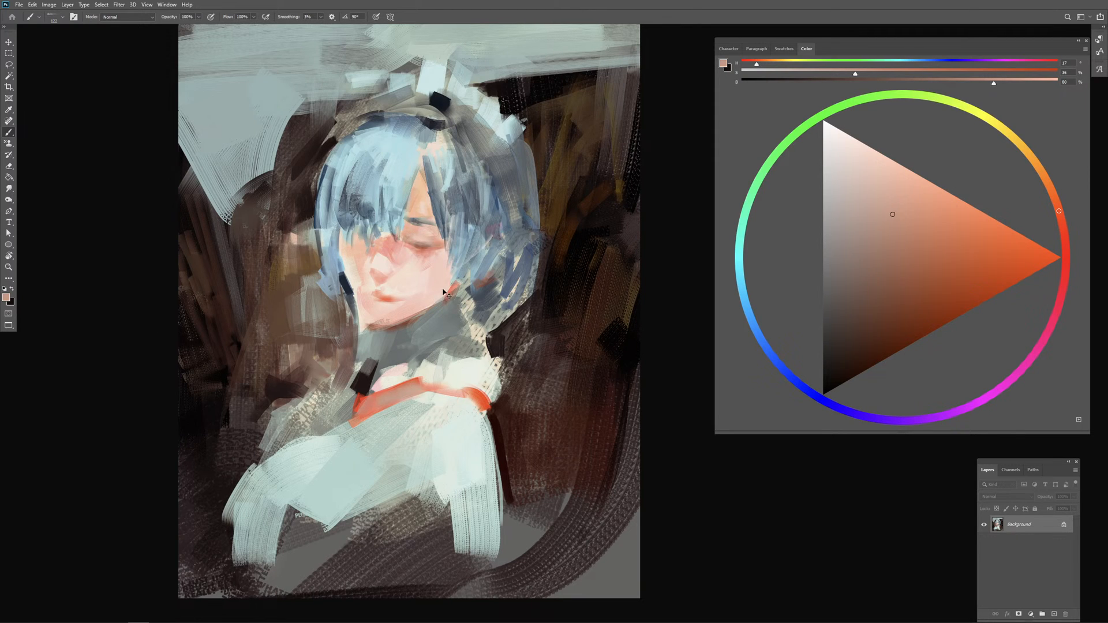
Step: Brush the cheek below the closed eye with pale skin of hue 20 sampled from the face
key("ctrl+plus")
left_click_drag(345, 236, 477, 299)
left_click(479, 299, "alt")
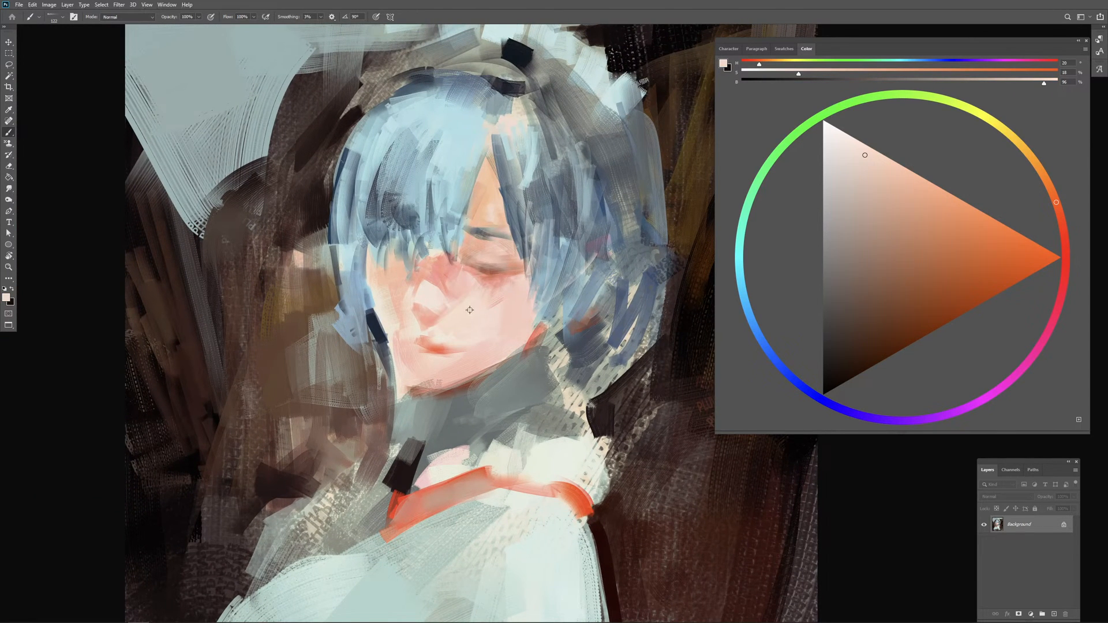
left_click(482, 298, "alt")
Step: Blend sampled pink and reddish-brown strokes below the inner corner of the closed eye and across the nose bridge
left_click(493, 286, "alt")
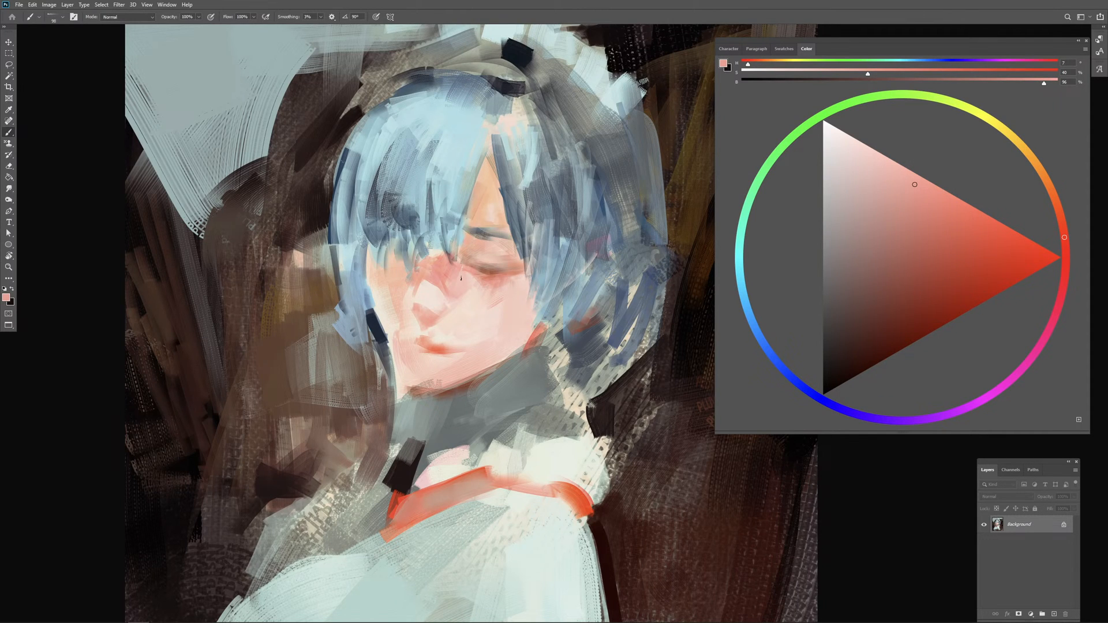
left_click(488, 282, "alt")
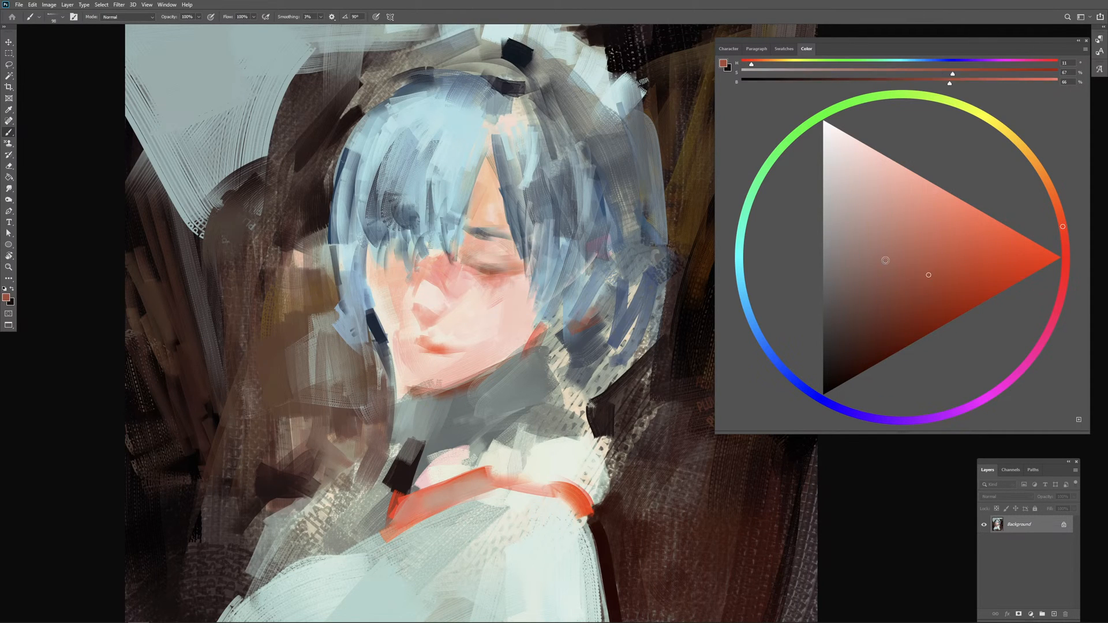
left_click_drag(471, 288, 464, 285)
left_click(445, 280, "alt")
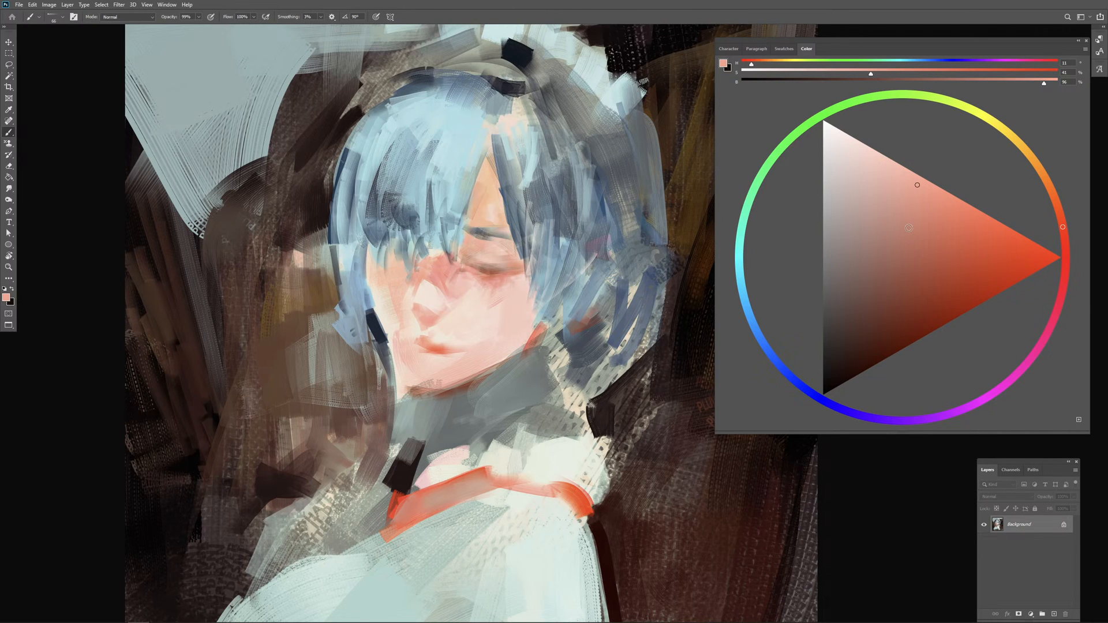
left_click(436, 297, "alt")
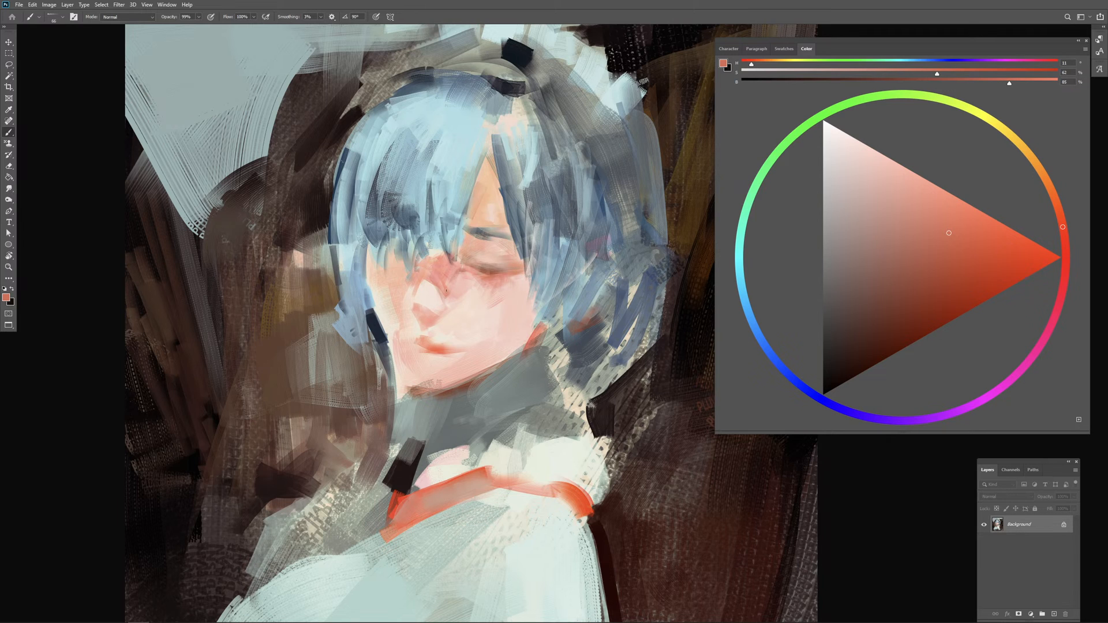
mouse_move(442, 286)
left_mouse_down()
mouse_move(468, 297)
mouse_move(470, 284)
left_mouse_up()
Step: Lighten the skin sampled from the nose highlight, touch up the nose and cheek, and sample pink beneath the eye
left_click(432, 286, "alt")
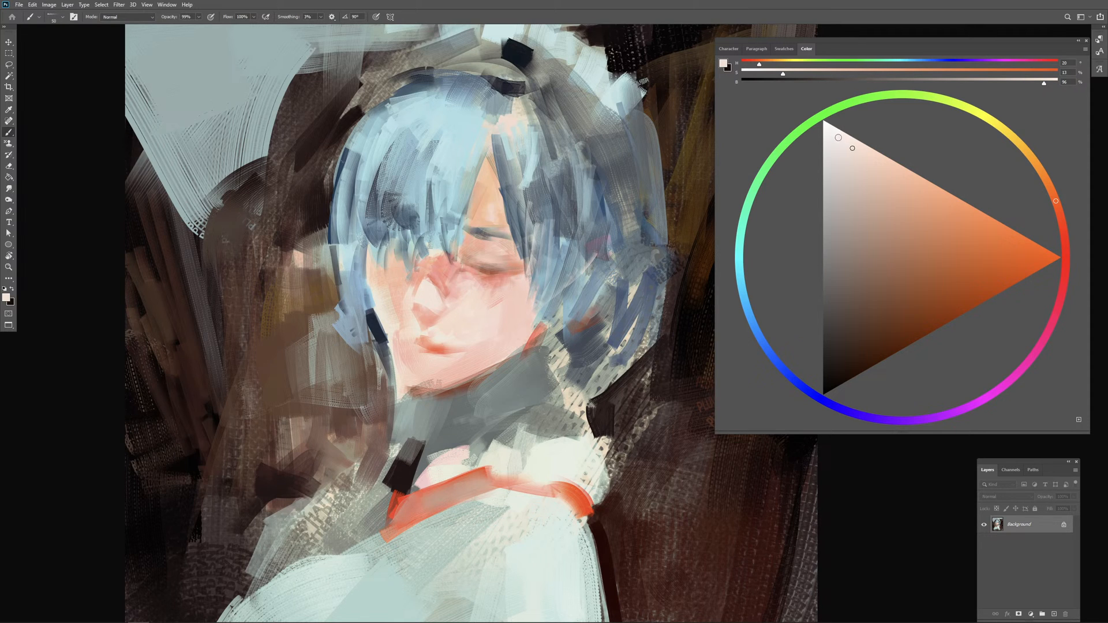
left_click(837, 136)
left_click(511, 278, "alt")
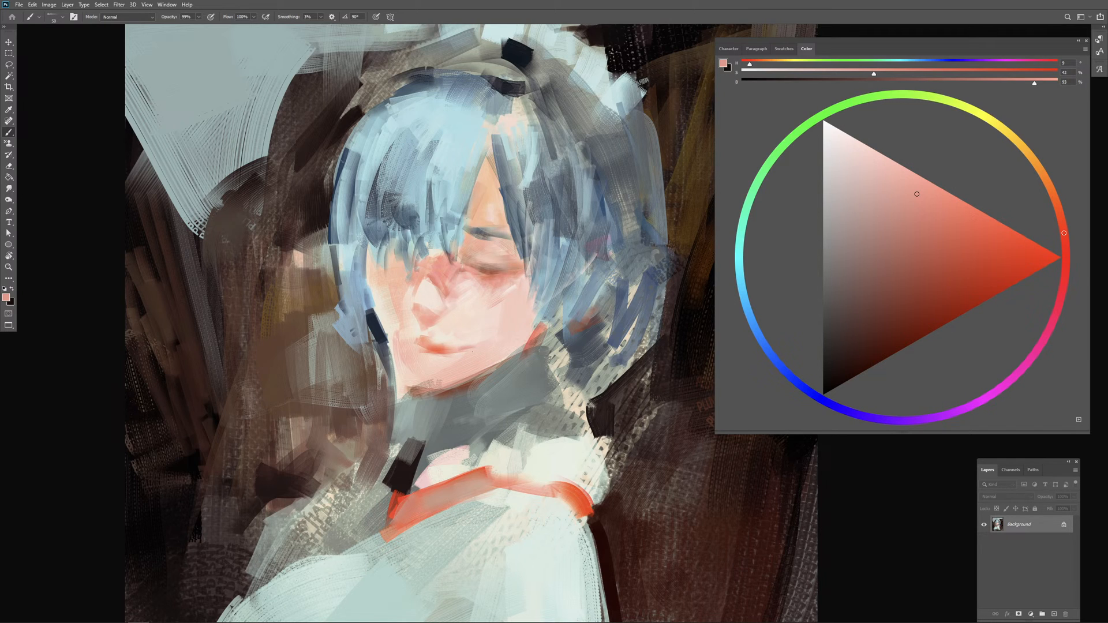
Step: Reshape the lips and far mouth corner with orange-red sampled from the mouth and pale skin sampled beside it
left_click(440, 350, "alt")
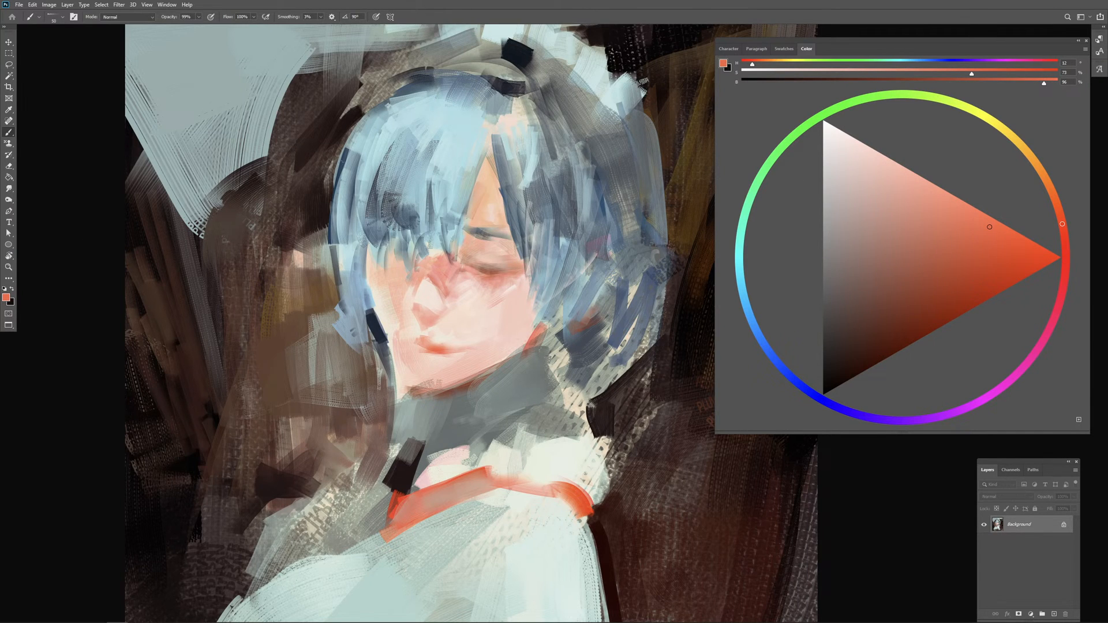
left_click(437, 349, "alt")
left_click(393, 326, "alt")
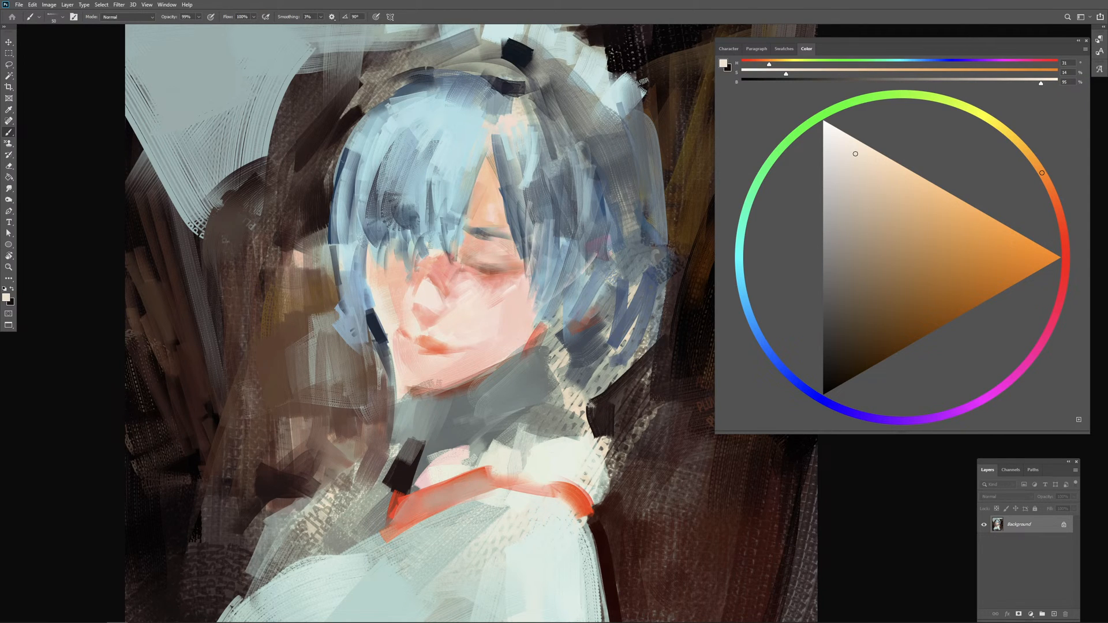
left_click(404, 340, "alt")
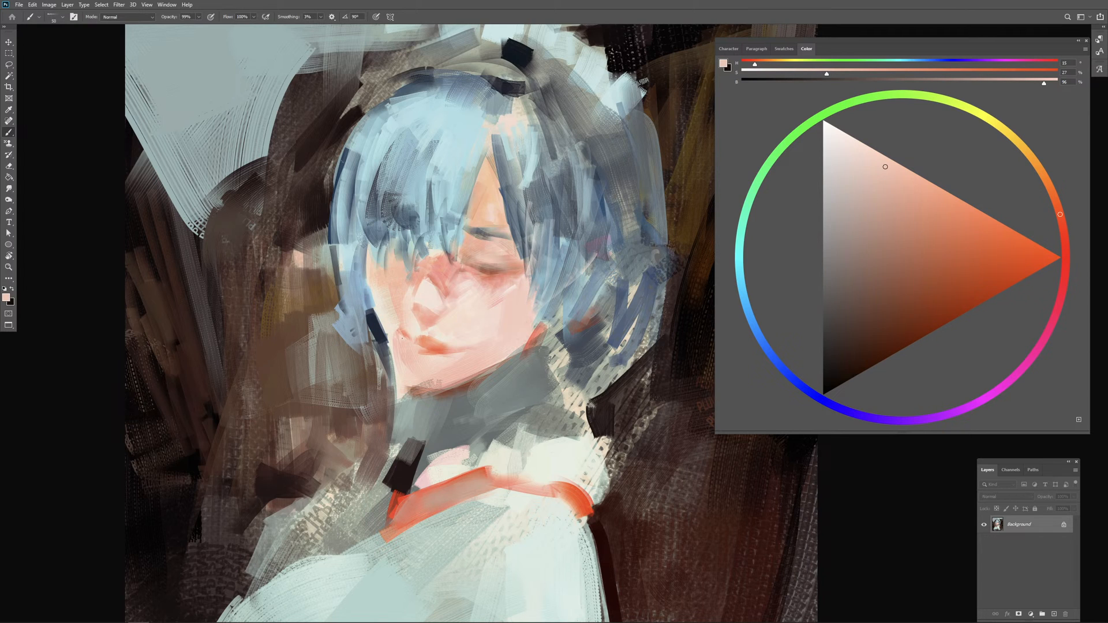
left_click(415, 338, "alt")
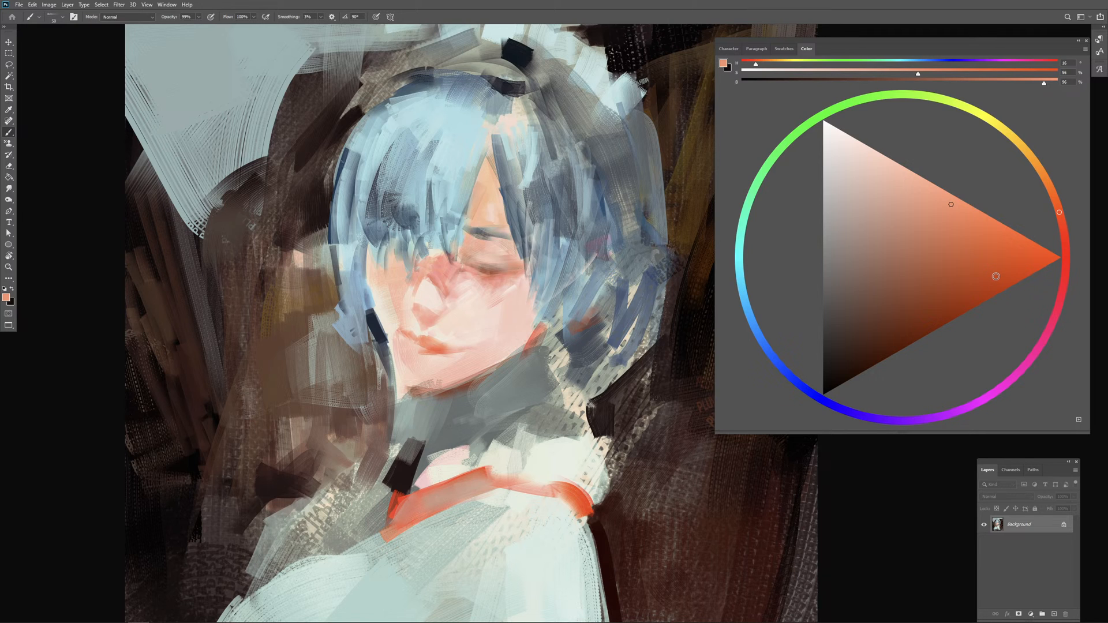
Step: Mix a saturated red of hue 11, 100% saturation and 89% brightness and accent the underside of the chin
left_click(1062, 226)
left_click(1048, 254)
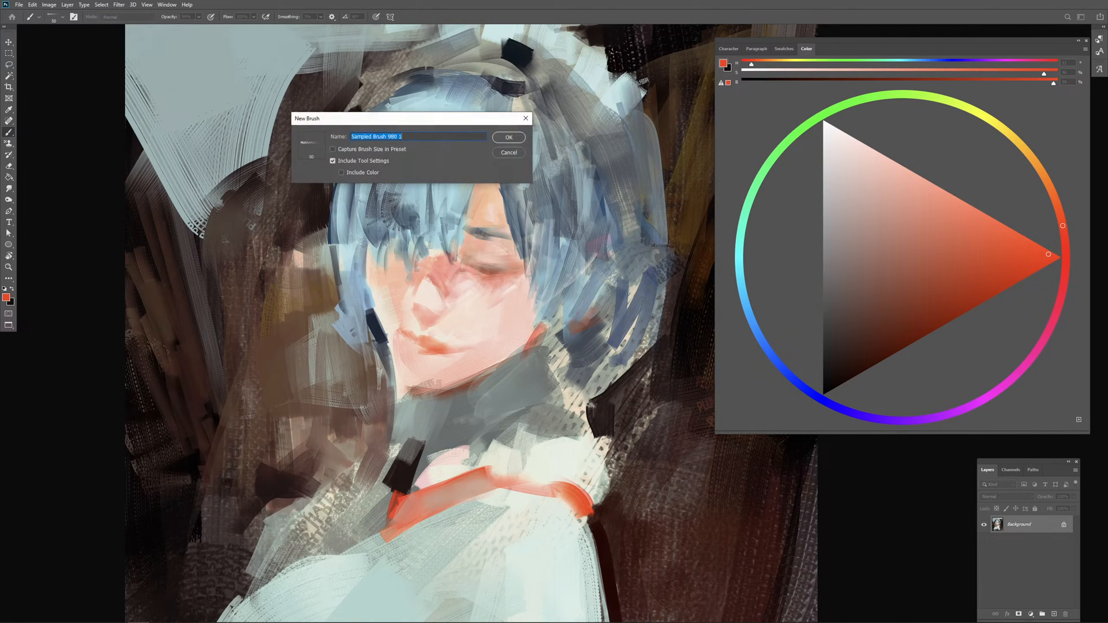
key("Return")
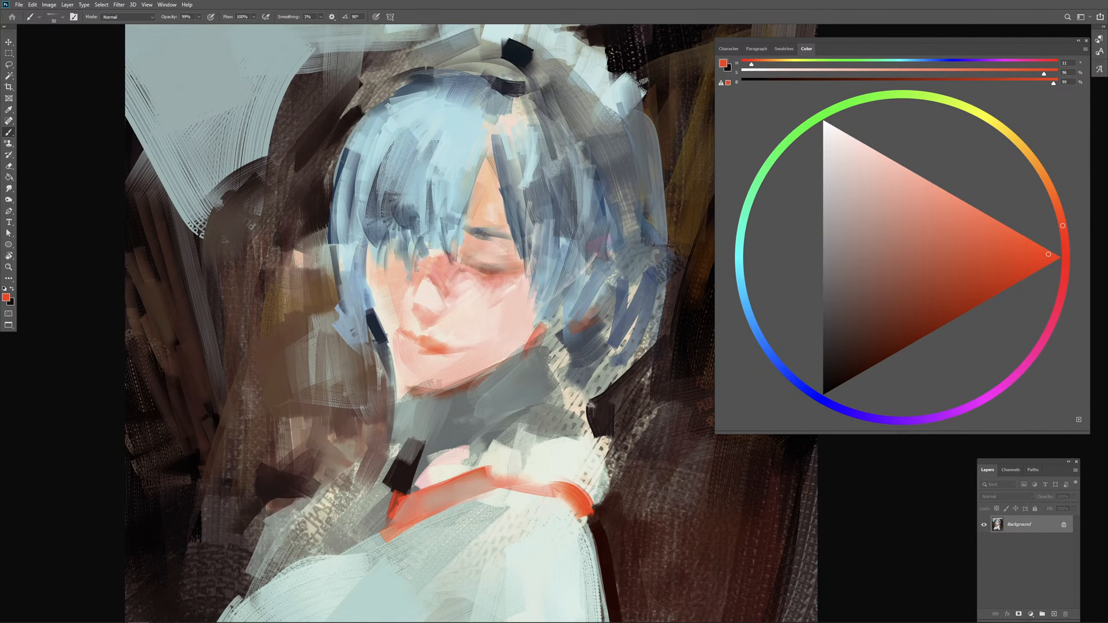
left_click_drag(421, 388, 419, 397)
left_click_drag(1031, 267, 1033, 274)
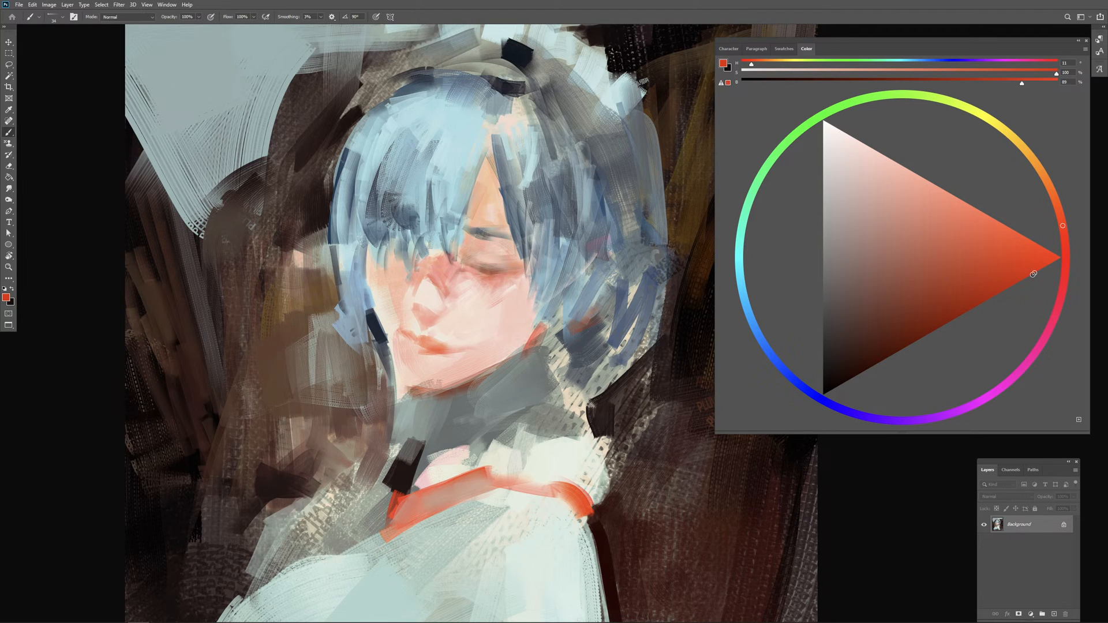
left_click_drag(415, 385, 421, 387)
left_click_drag(423, 388, 436, 392)
Step: Touch up the grey neck along the jaw with sampled tones and reinforce the chin's underside with a more saturated red of hue 10
left_click(495, 385, "alt")
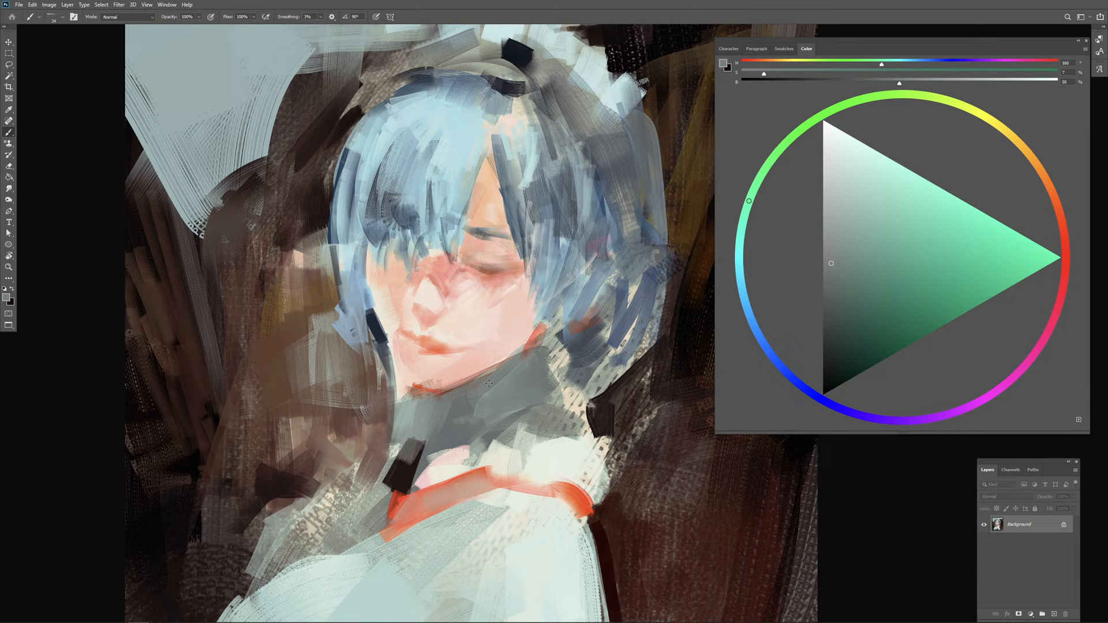
left_click(482, 322, "alt")
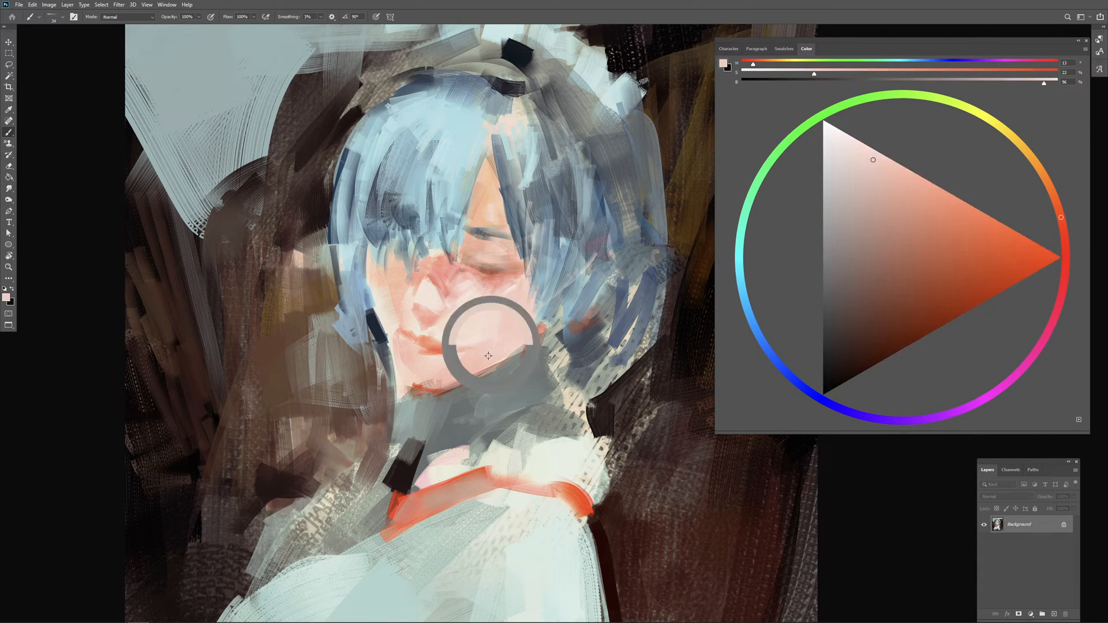
left_click(479, 400, "alt")
left_click(499, 457, "alt")
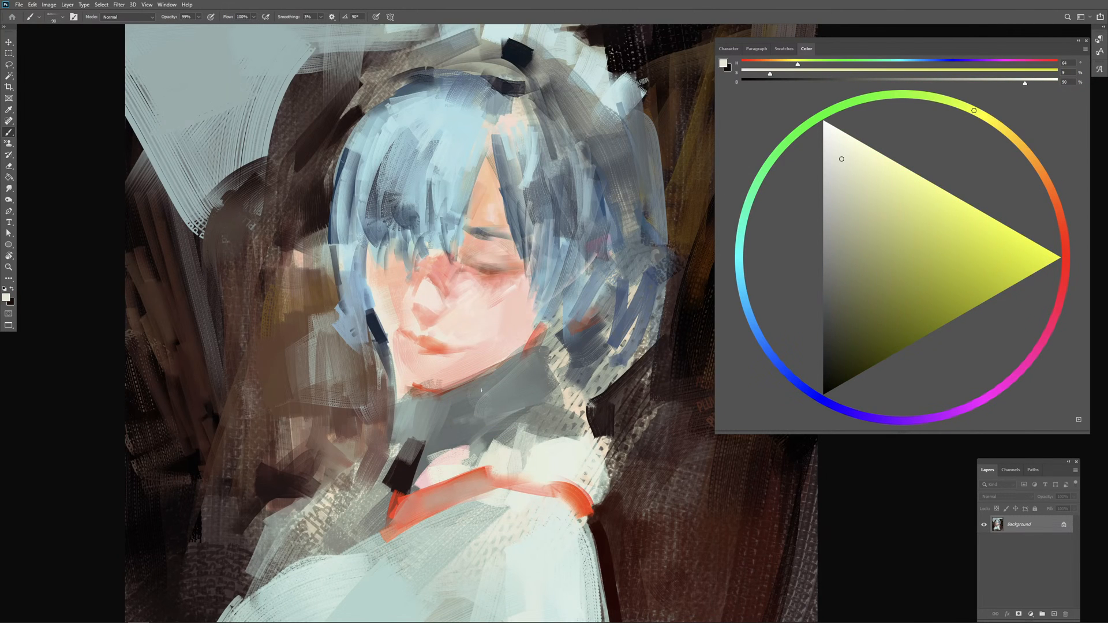
left_click(485, 392, "alt")
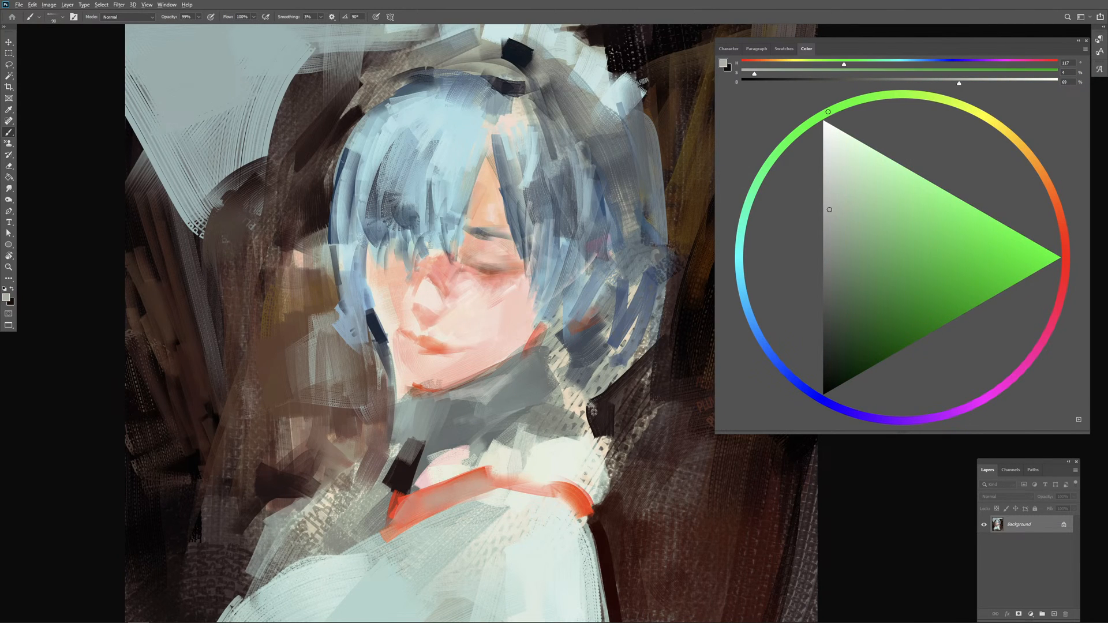
left_click(594, 412, "alt")
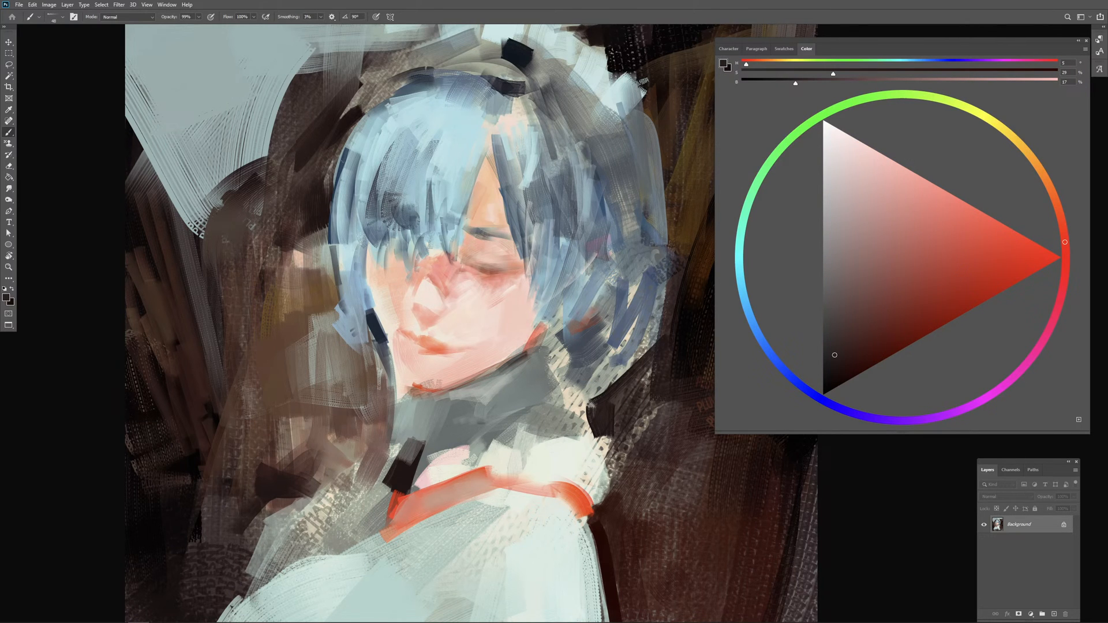
left_click(430, 388, "alt")
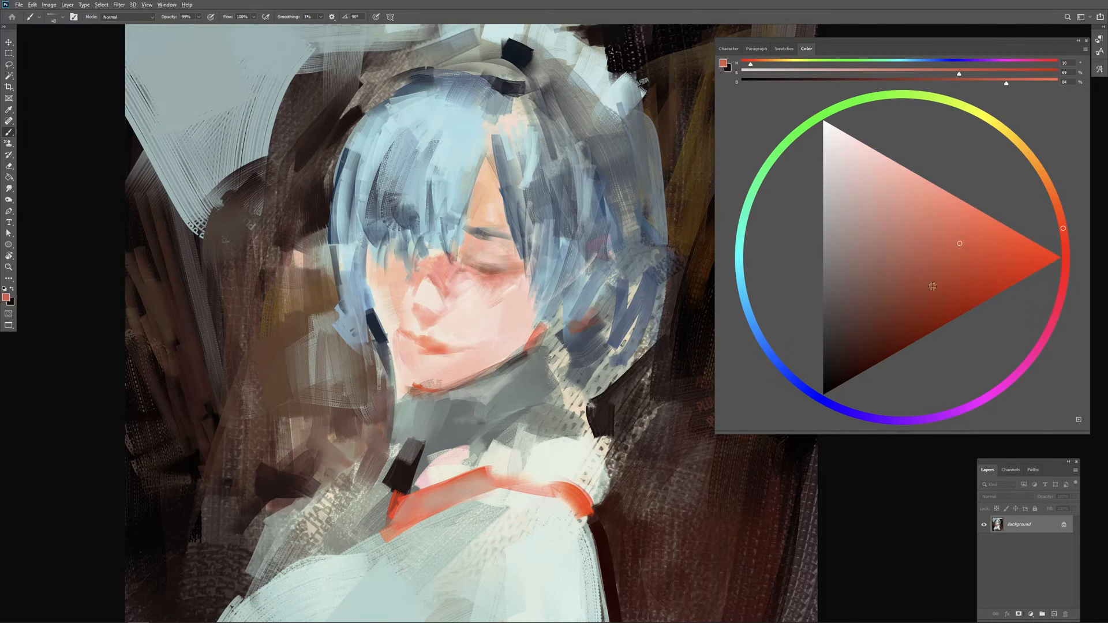
left_click(1029, 259)
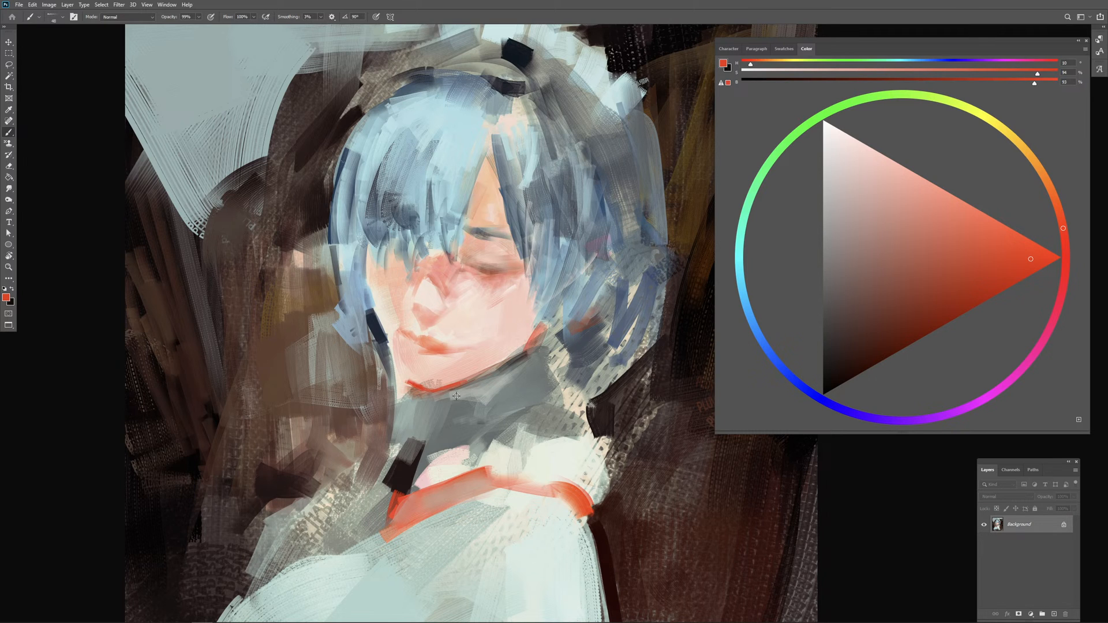
Step: Warm the lower cheek and jaw with larger strokes of sampled skin colour shifted to a yellower hue of 33
left_click(469, 362, "alt")
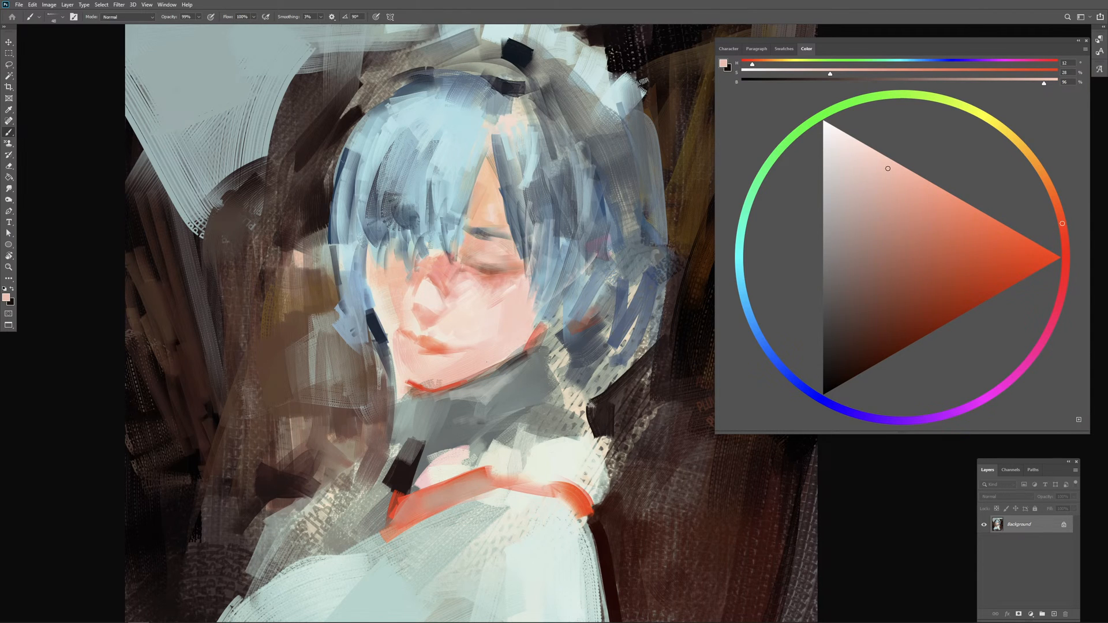
left_click(1048, 185)
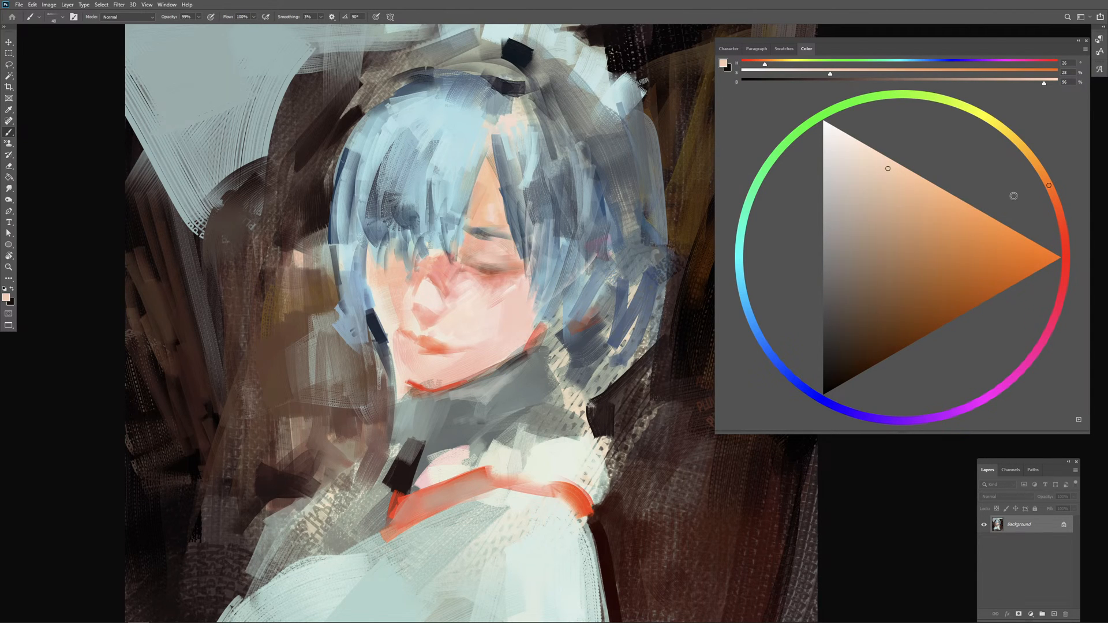
left_click_drag(455, 325, 461, 331)
key("ctrl+z")
key(".")
left_click(1039, 169)
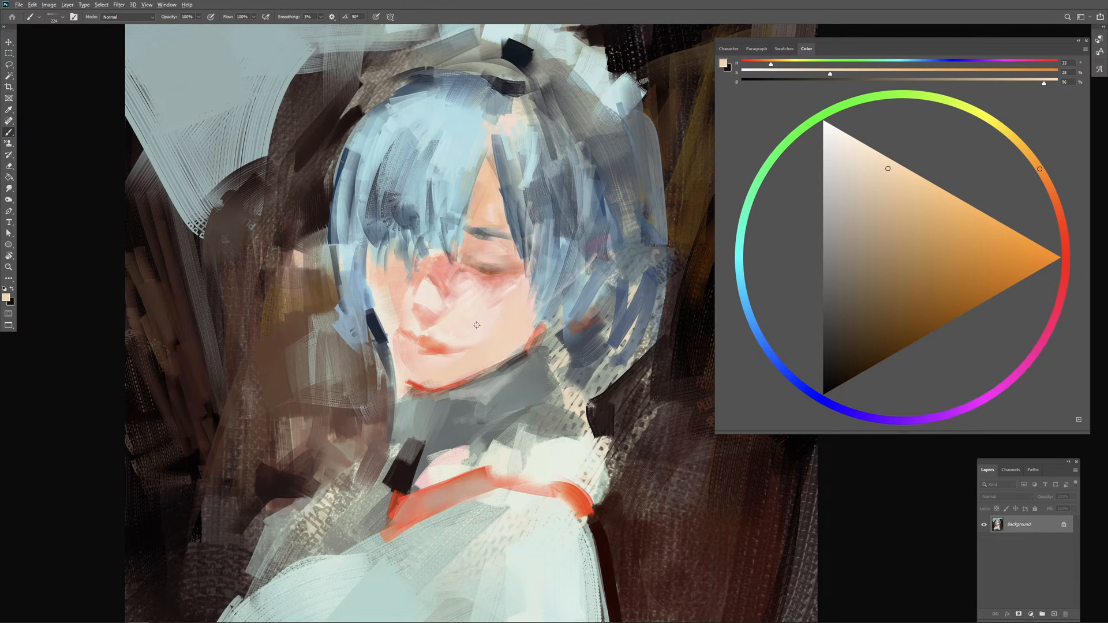
left_click_drag(498, 333, 493, 333)
Step: Paint the nose bridge, upper eyelid and skin beneath the fringe with peach and deeper orange tones of hue 31
left_click(1033, 164)
left_click(930, 188)
left_click(1043, 171)
mouse_move(480, 281)
left_mouse_down()
mouse_move(468, 289)
mouse_move(444, 269)
mouse_move(480, 254)
left_mouse_up()
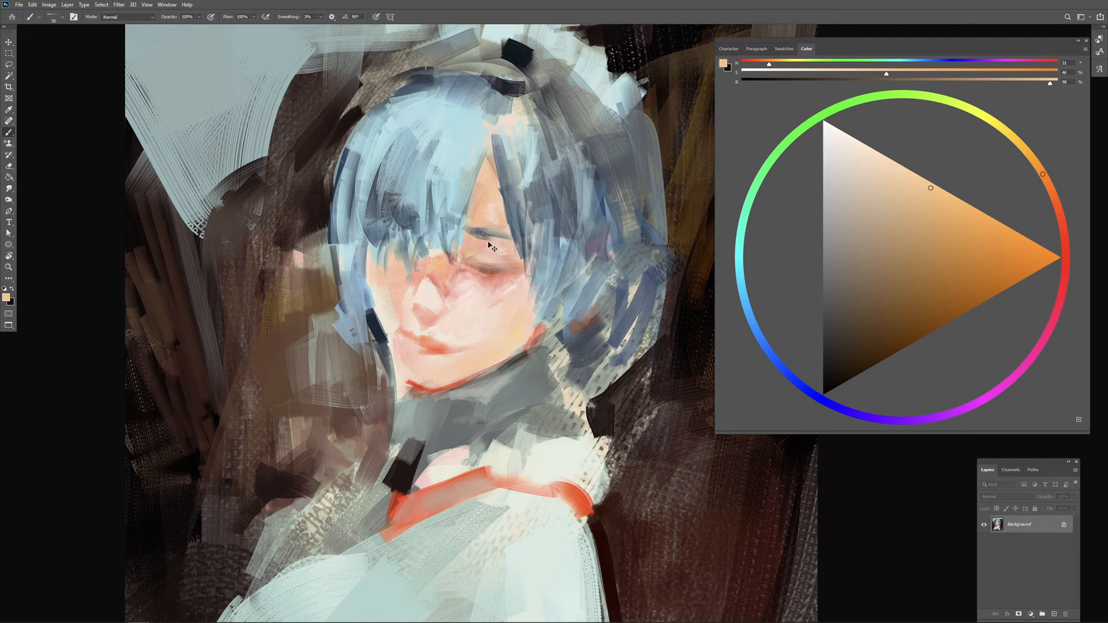
left_click(968, 224)
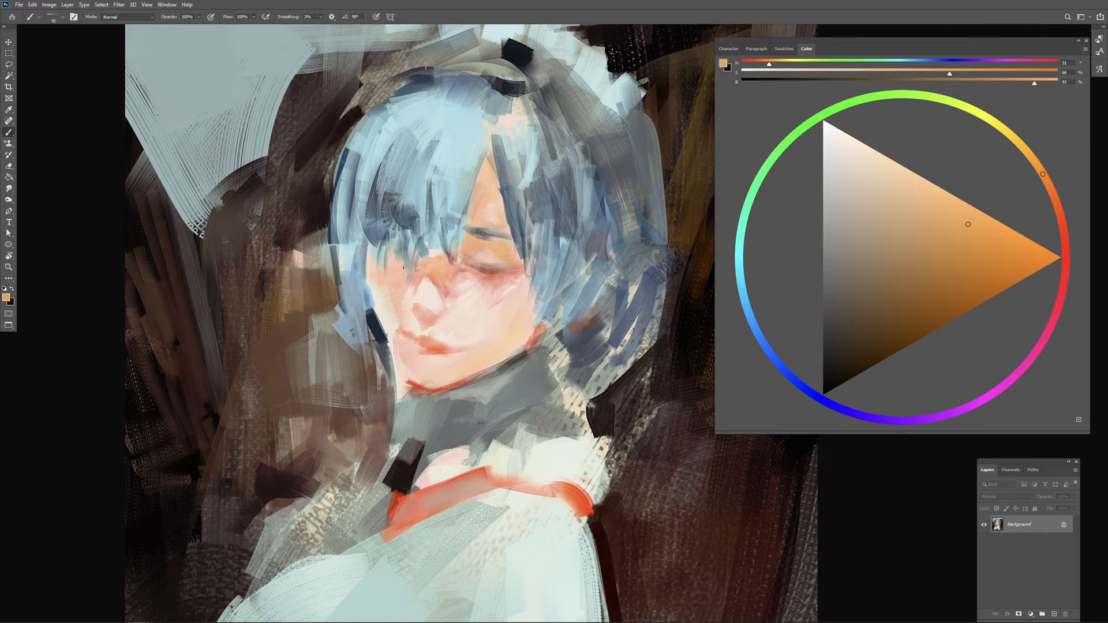
mouse_move(394, 278)
left_mouse_down()
mouse_move(406, 295)
mouse_move(379, 293)
left_mouse_up()
Step: Lighten the nose and the adjoining far cheek with pale skin tones sampled from the nose highlight
left_click(434, 291, "alt")
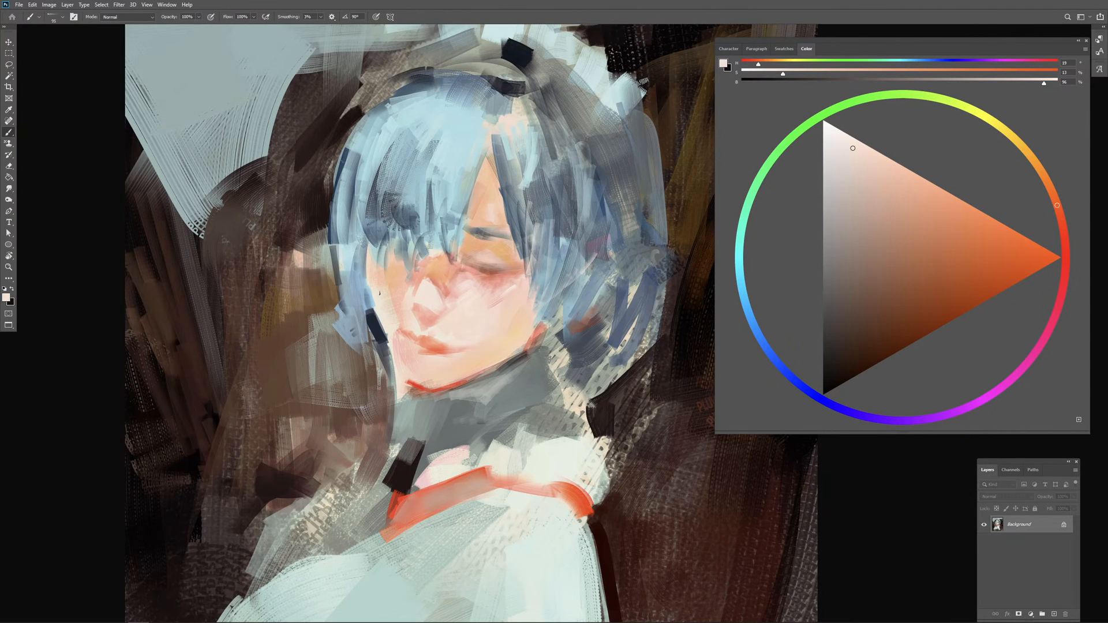
left_click(429, 291, "alt")
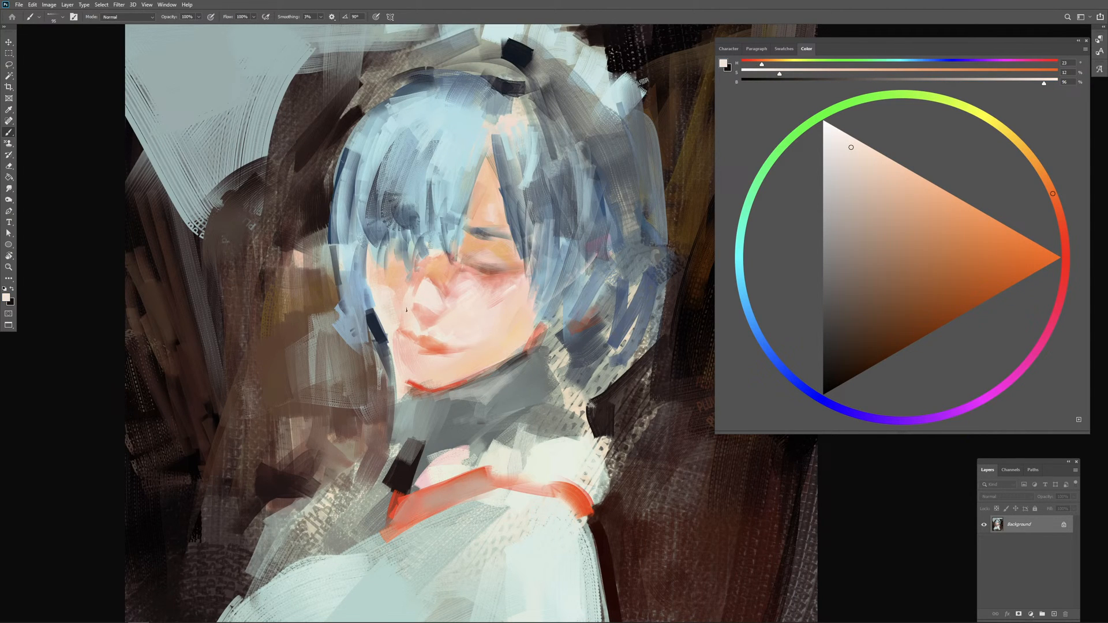
left_click(425, 295, "alt")
Step: Accent the closed eye's lower edge with deep red of hue 11 at 70% brightness, then sample peach from the cheek
left_click(1063, 225)
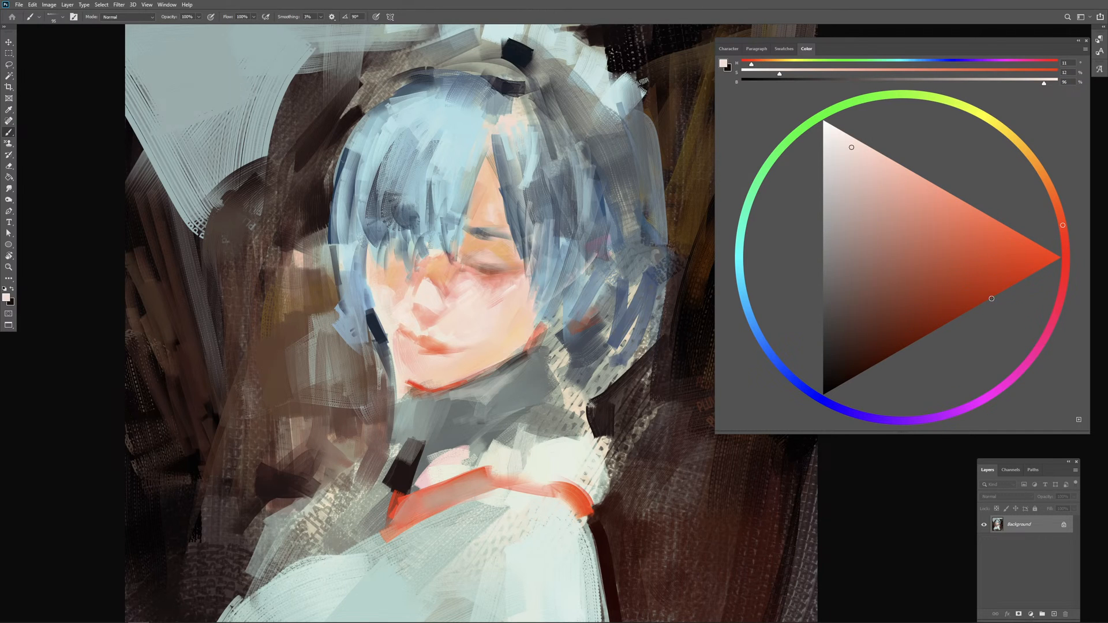
left_click(991, 298)
left_click_drag(474, 280, 465, 280)
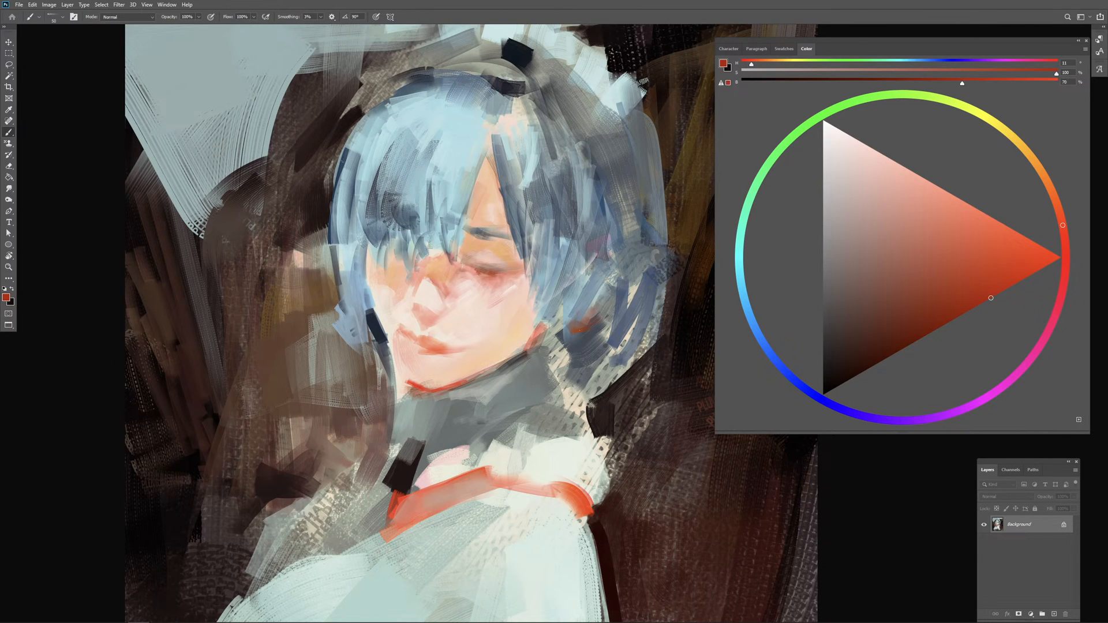
left_click(516, 312, "alt")
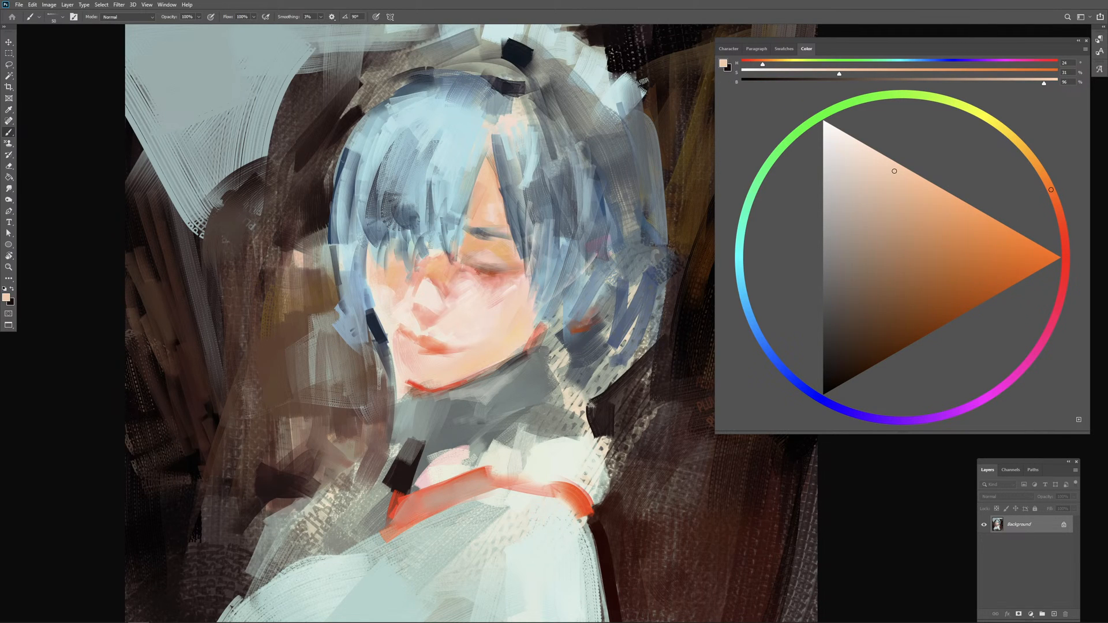
Step: Touch up the ear with peach and paint a saturated deep navy shadow into the hair beneath it
left_click_drag(573, 325, 606, 296)
left_click_drag(583, 324, 609, 295)
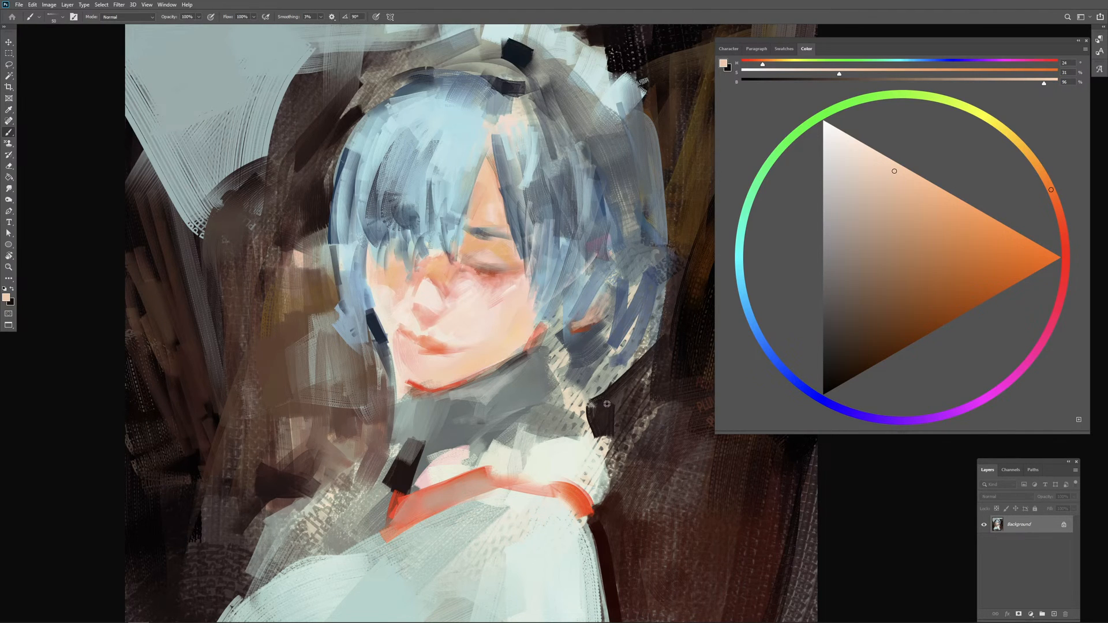
left_click(597, 333, "alt")
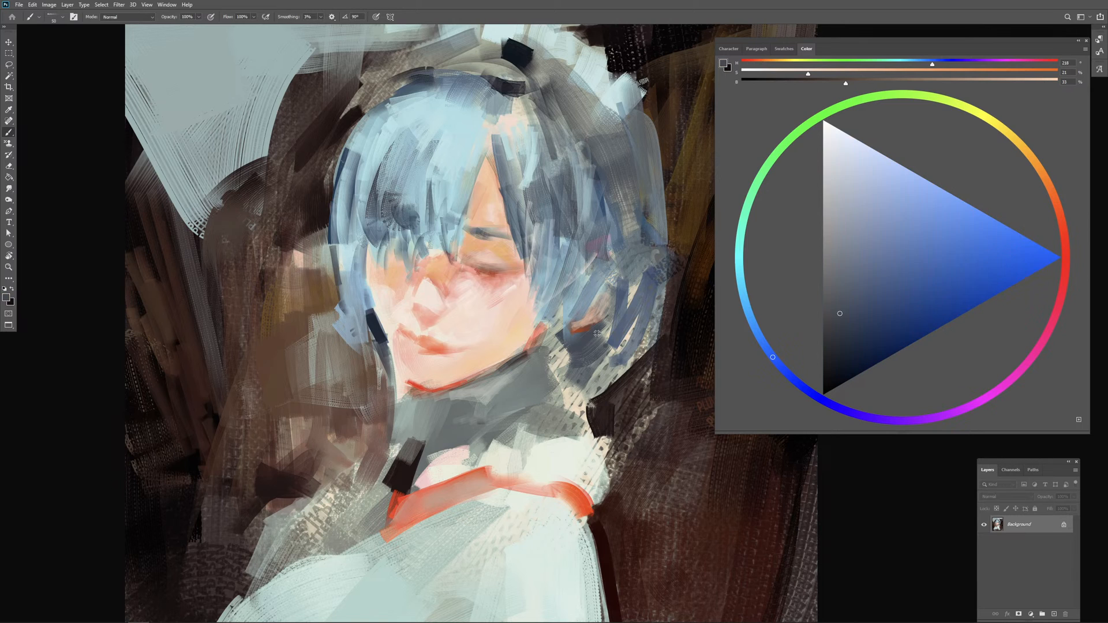
left_click(856, 368)
mouse_move(594, 331)
left_mouse_down()
mouse_move(569, 345)
mouse_move(610, 328)
mouse_move(594, 358)
mouse_move(607, 368)
left_mouse_up()
left_click(870, 364)
right_click(597, 368, "alt")
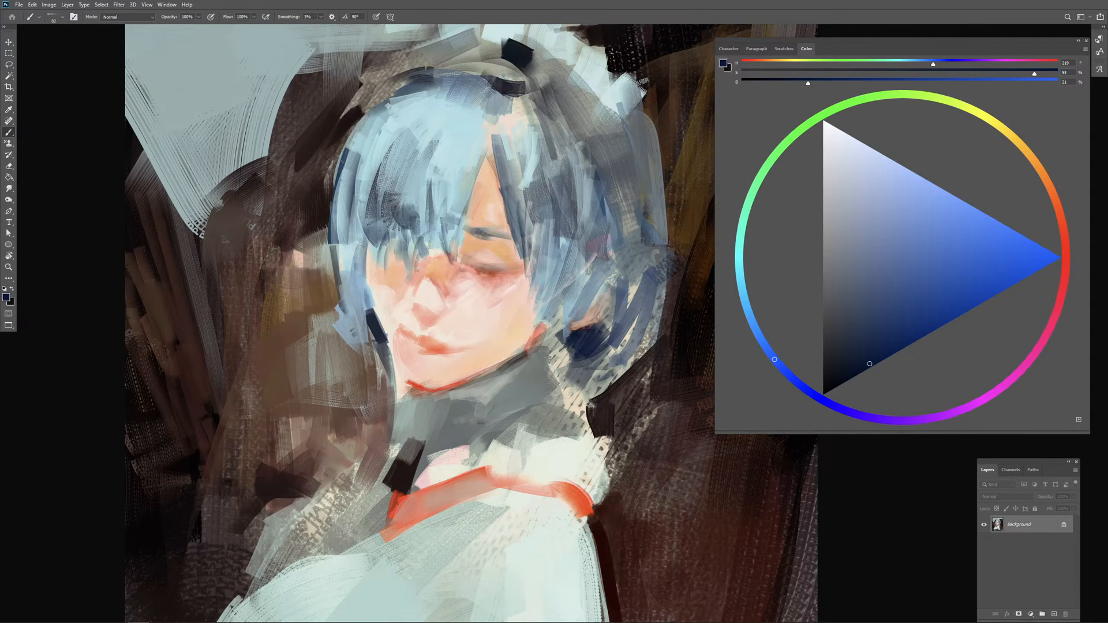
Step: Deepen the hair between the face and the back of the head with narrow dark navy strokes
left_click_drag(577, 200, 561, 273)
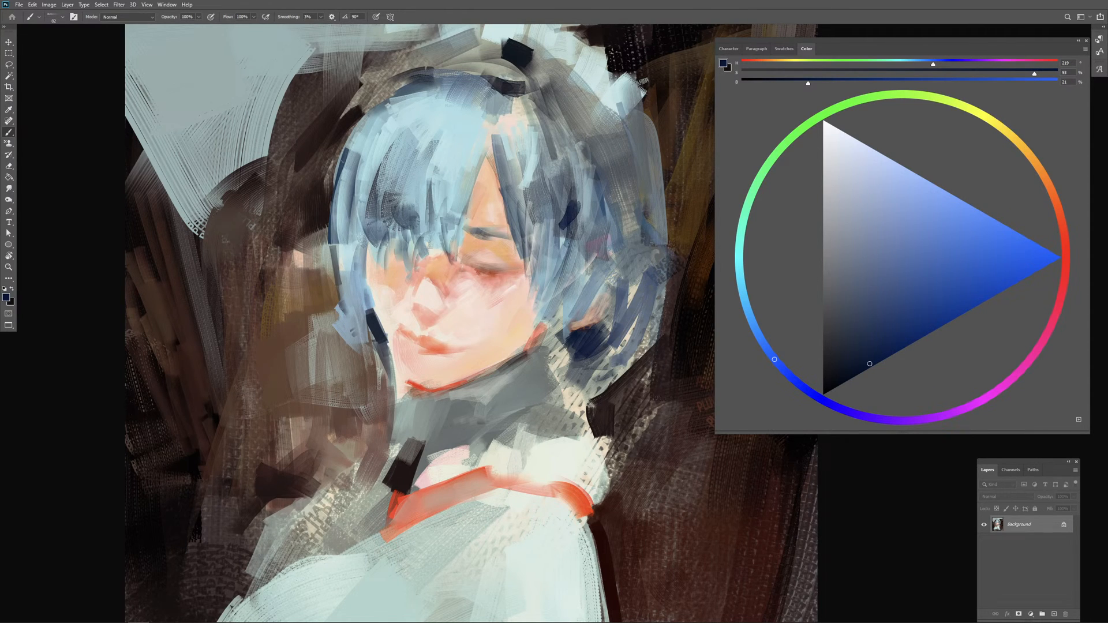
left_click_drag(568, 231, 564, 268)
mouse_move(583, 176)
left_mouse_down()
mouse_move(571, 239)
mouse_move(580, 225)
mouse_move(604, 265)
left_mouse_up()
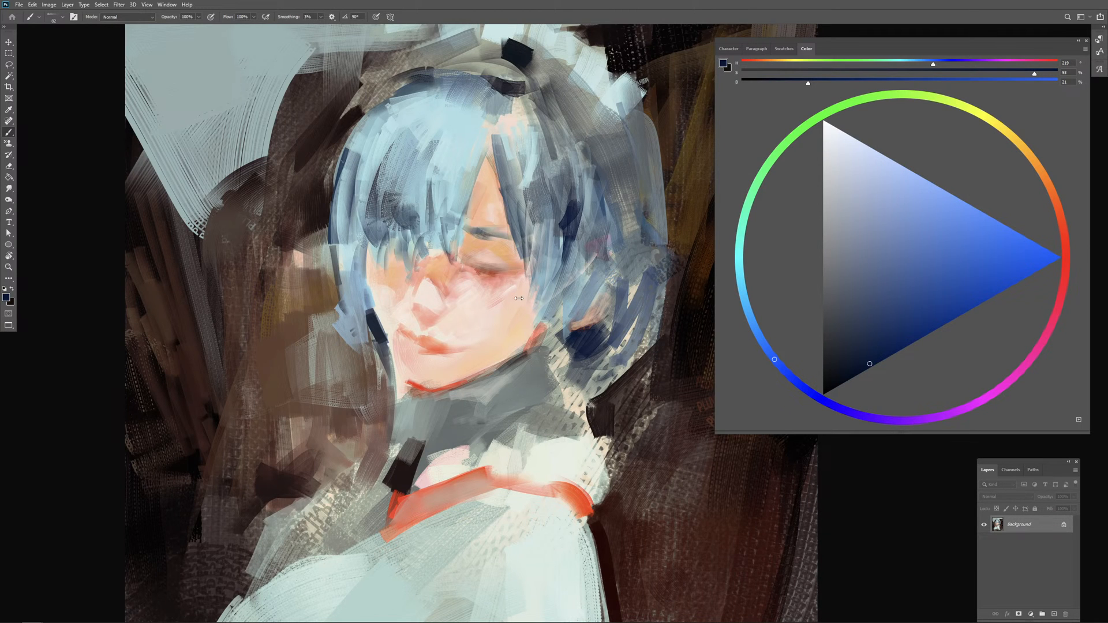
Step: Work sampled orange-red of hue 12 and more saturated variations into the skin just beneath the closed eye
scroll(571, 335, "up", 1)
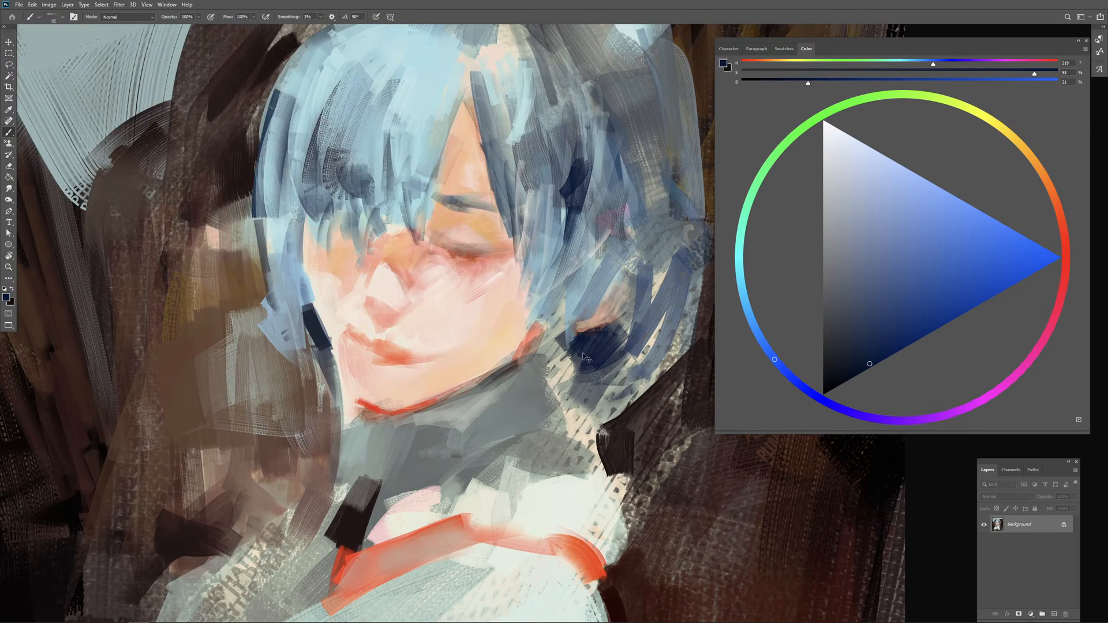
scroll(577, 360, "down", 1)
scroll(565, 320, "up", 1)
left_click(473, 266, "alt")
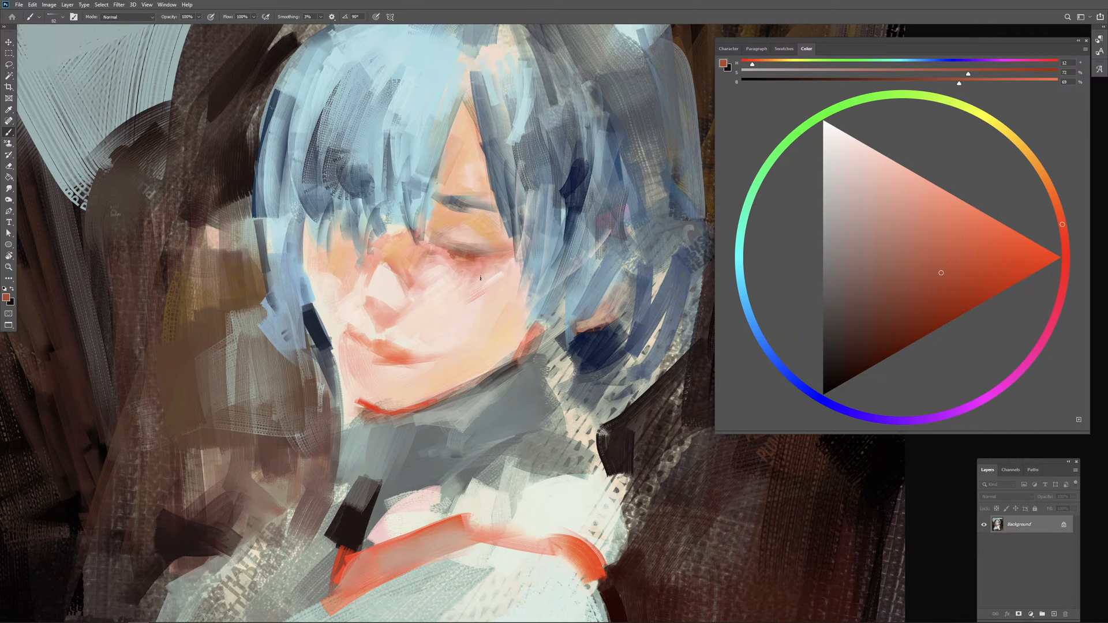
left_click_drag(472, 281, 462, 283)
left_click(472, 263, "alt")
left_click(977, 289)
left_click_drag(462, 265, 457, 263)
left_click(472, 259, "alt")
left_click(978, 286)
Step: Soften the closed eye's upper lid with sampled pale pink and orange-peach of hue 27
left_click(468, 247, "alt")
left_click_drag(469, 247, 460, 247)
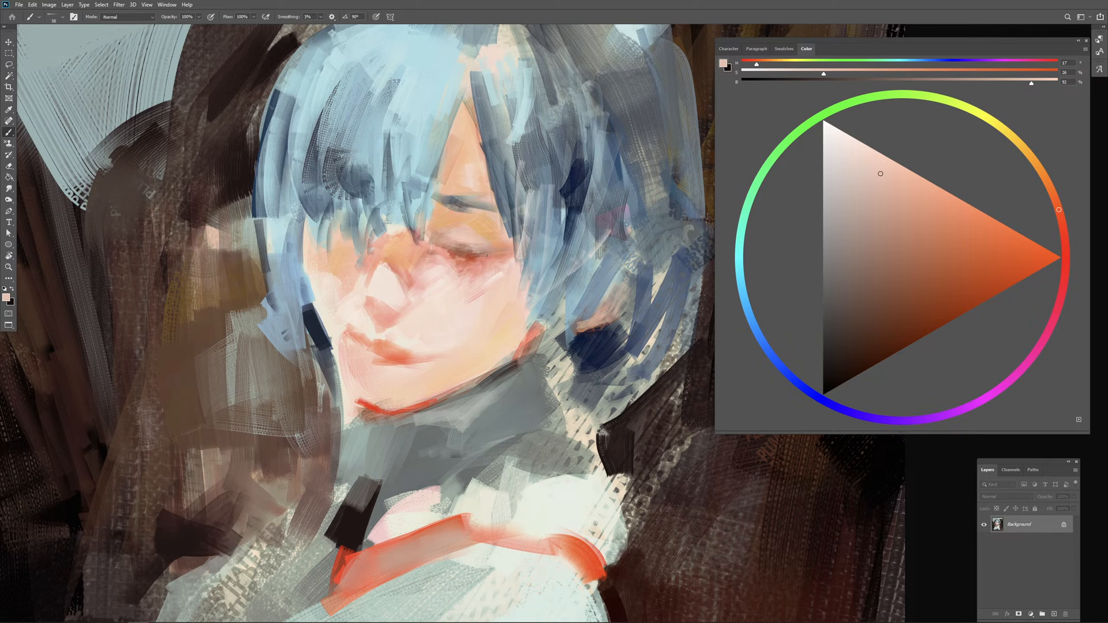
left_click(488, 241, "alt")
left_click_drag(487, 241, 474, 250)
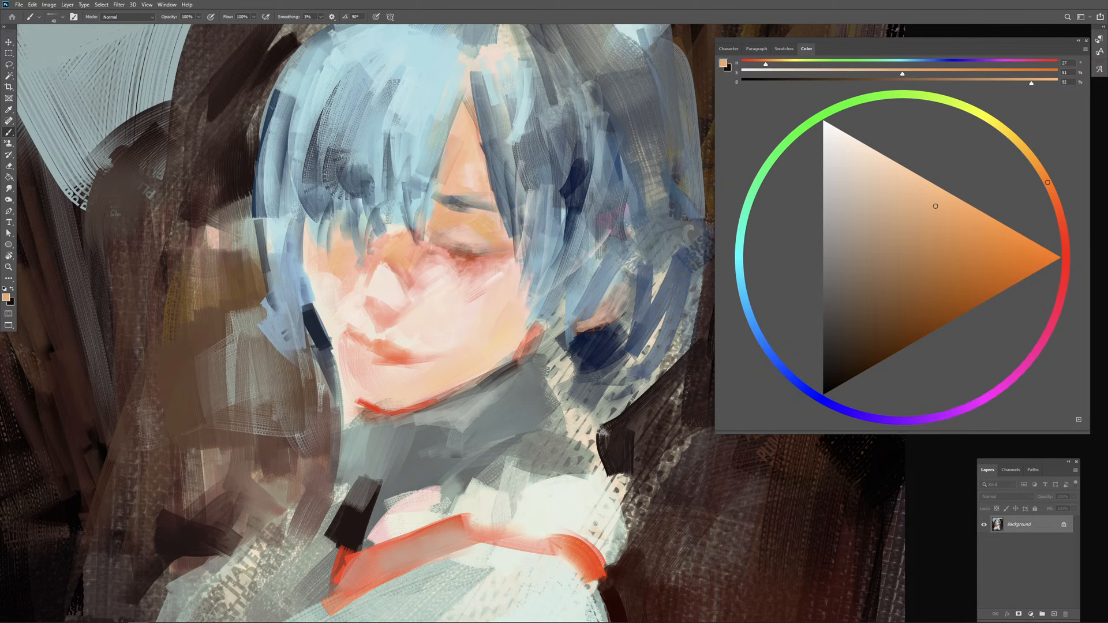
Step: Extend the closed eye's lash line toward its outer corner with deep red of hue 12 at 49% brightness, then sample peach from the lid
left_click(479, 249, "alt")
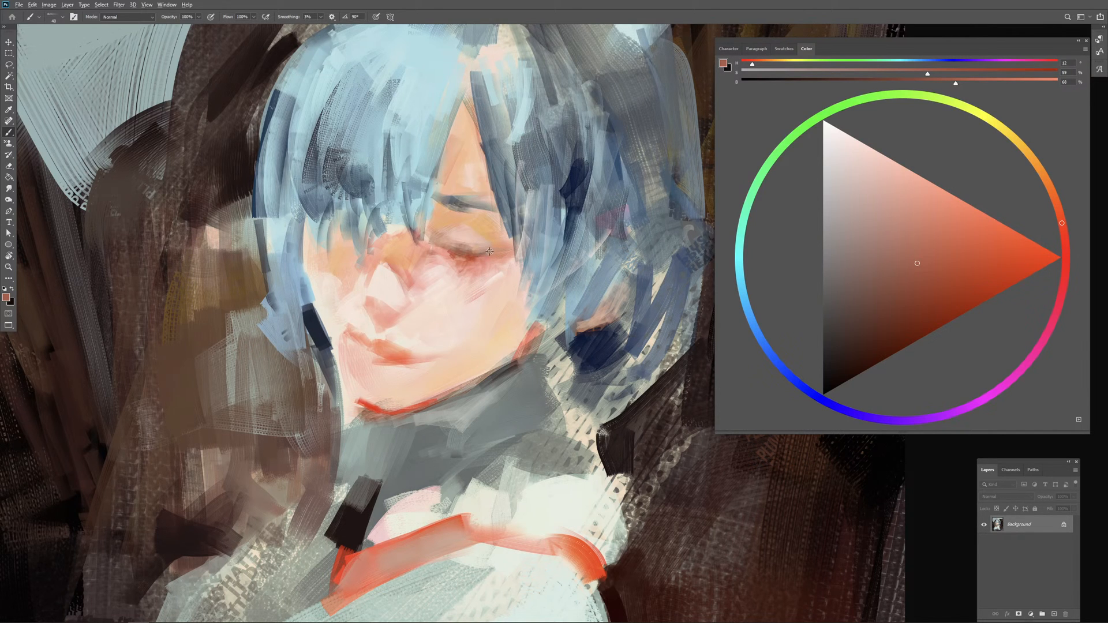
left_click_drag(490, 251, 484, 253)
left_click(928, 320)
left_click_drag(472, 254, 501, 248)
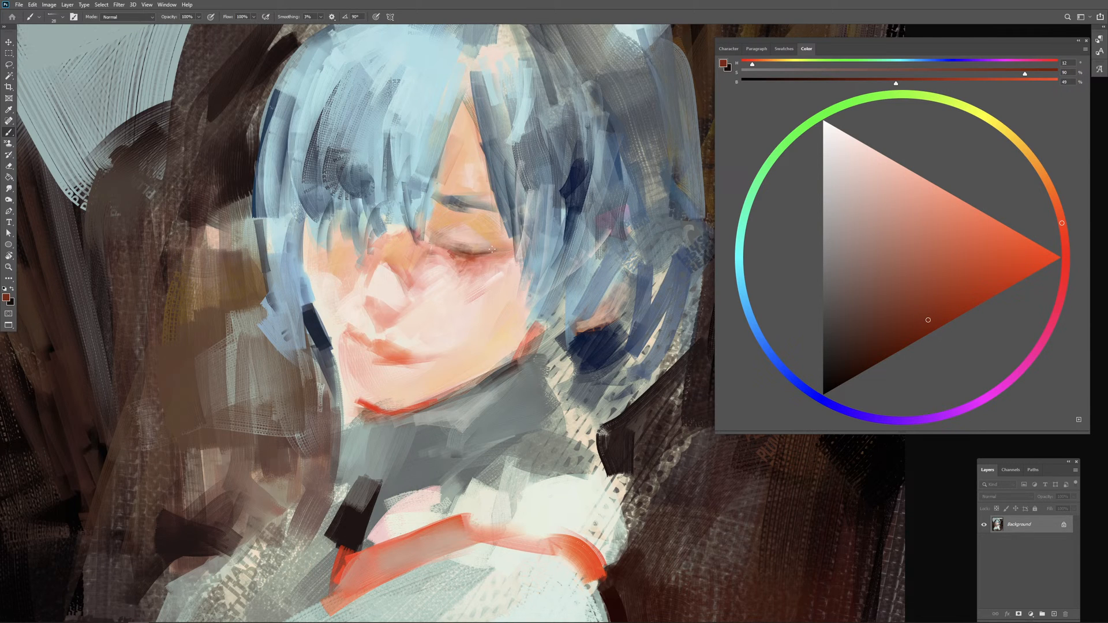
left_click(496, 253, "alt")
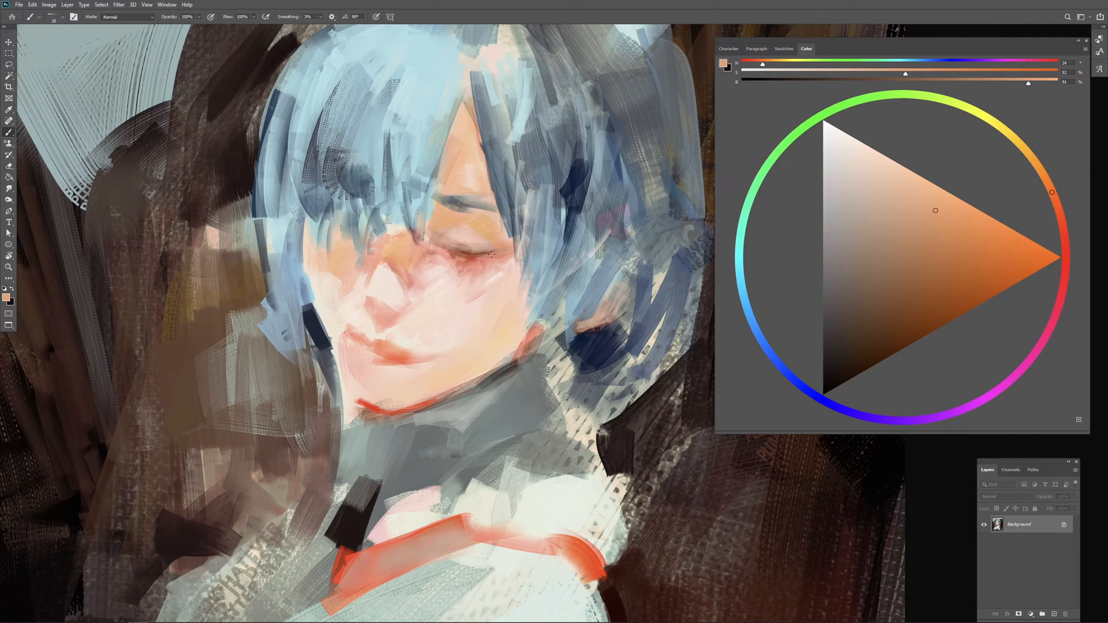
left_click(489, 240, "alt")
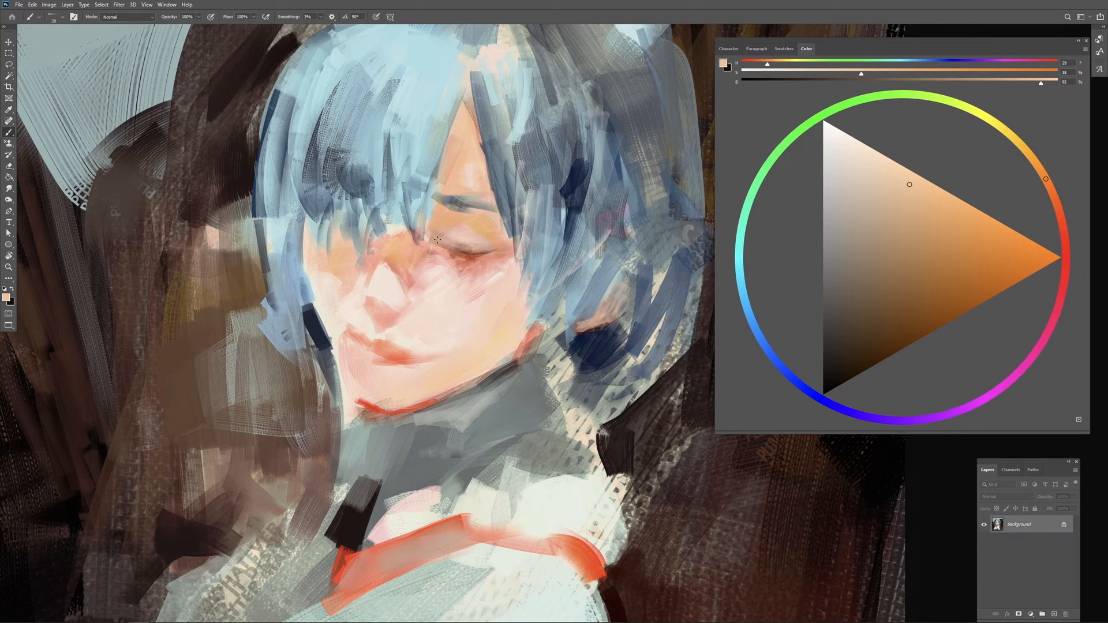
Step: Model the upper eyelid below the brow with sampled reddish brown, peach and a more saturated orange
left_click(464, 251, "alt")
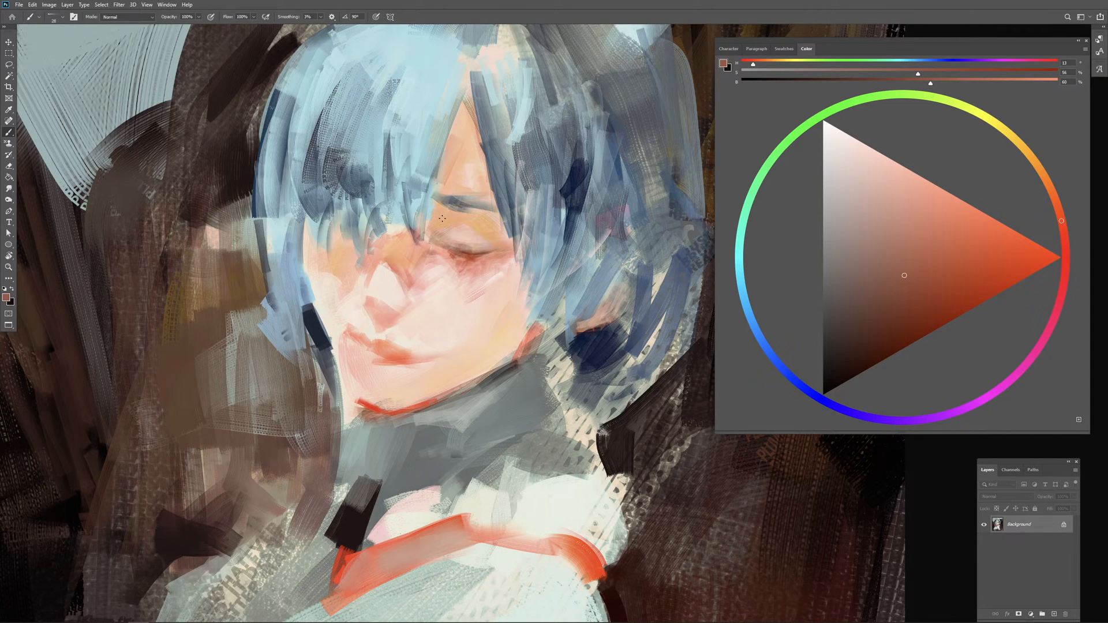
left_click_drag(442, 235, 453, 235)
left_click_drag(499, 227, 486, 233)
left_click(473, 224, "alt")
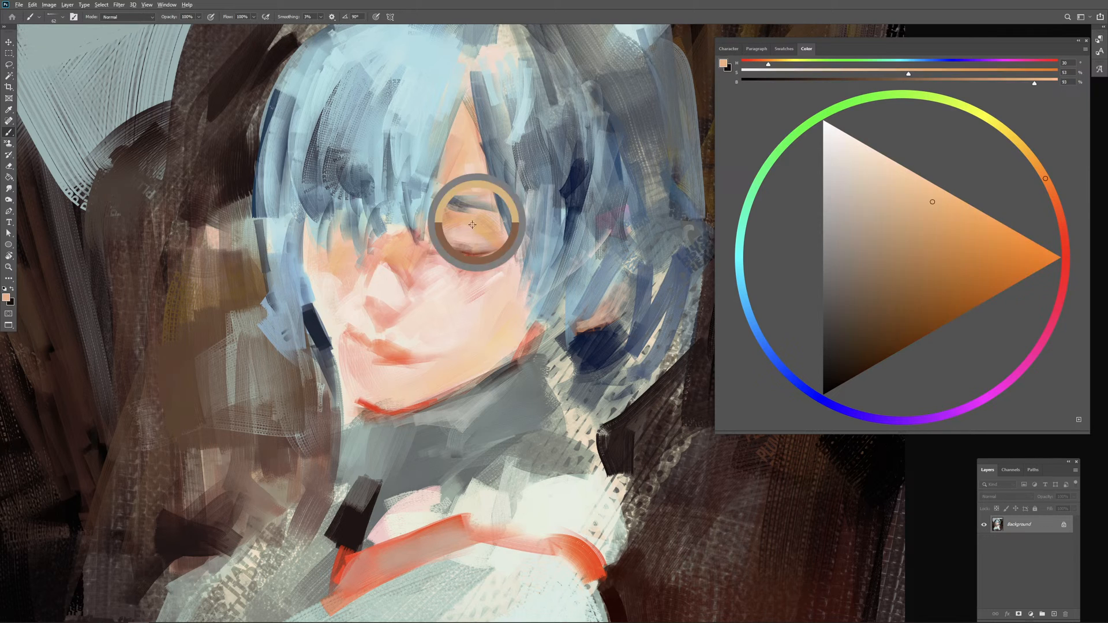
left_click_drag(473, 226, 465, 229)
left_click(477, 225, "alt")
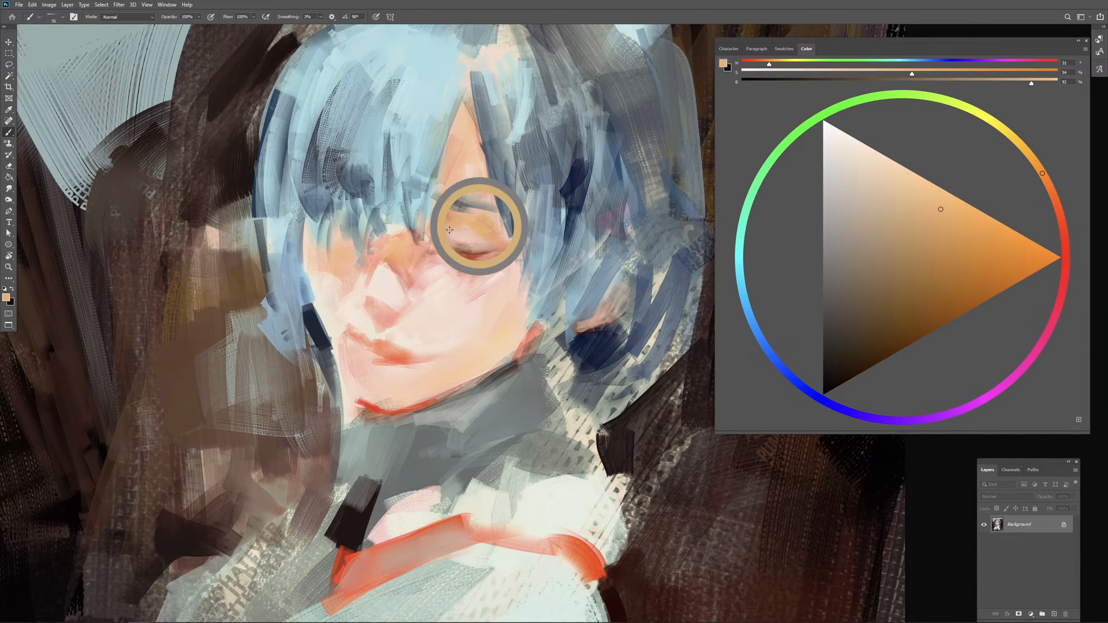
left_click(482, 247, "alt")
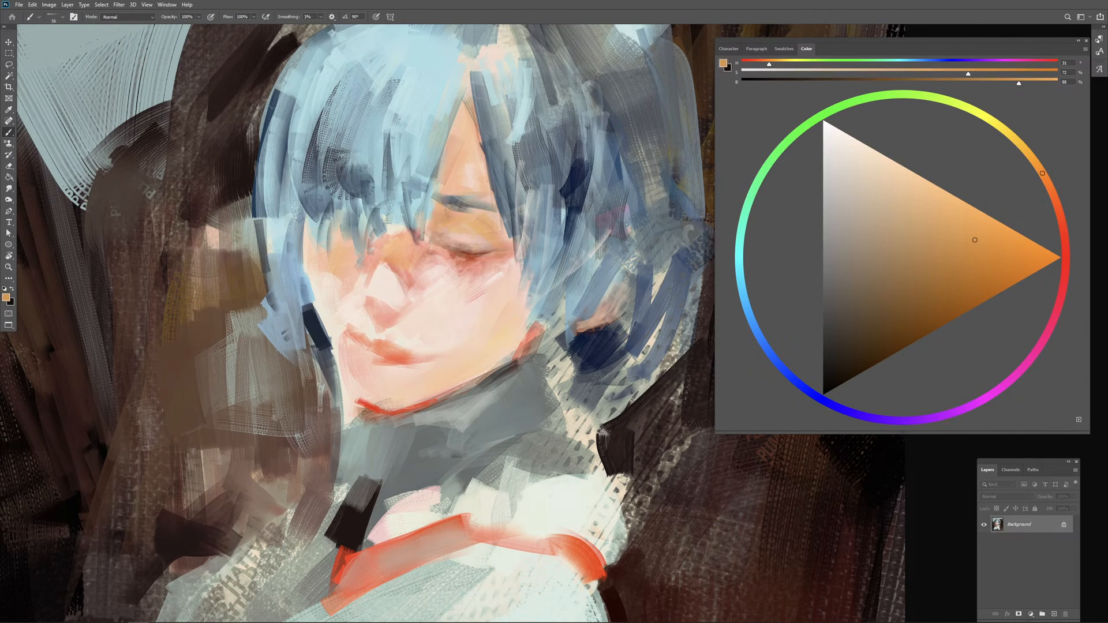
left_click_drag(468, 233, 485, 236)
Step: Vary the lower lid and upper cheek with orange, pale skin and salmon strokes
left_click_drag(465, 268, 459, 266)
left_click(456, 289, "alt")
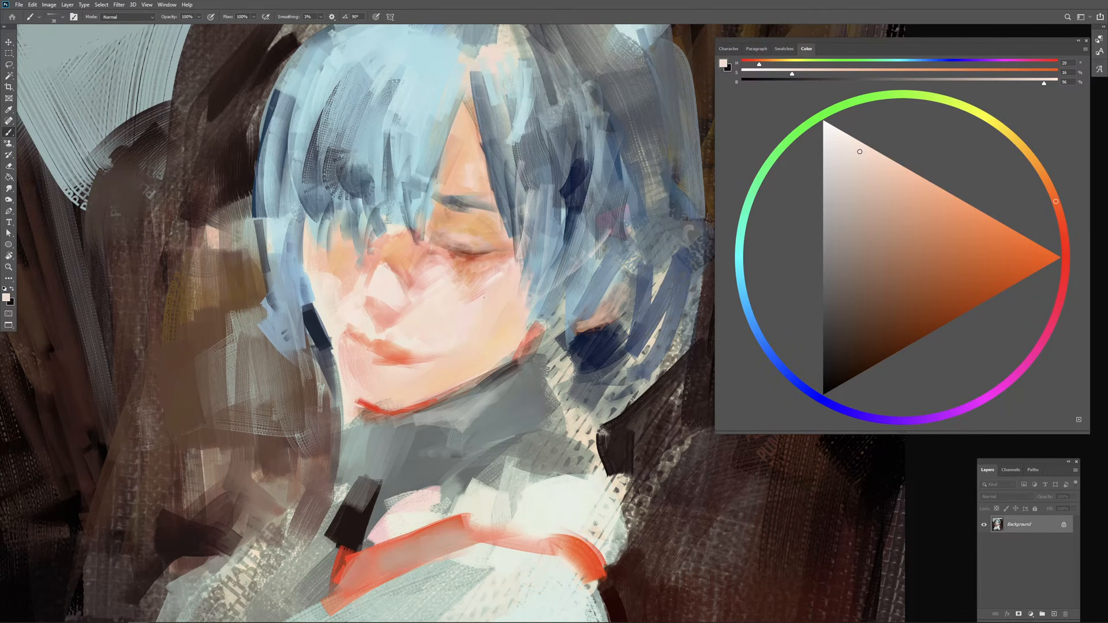
left_click(474, 259, "alt")
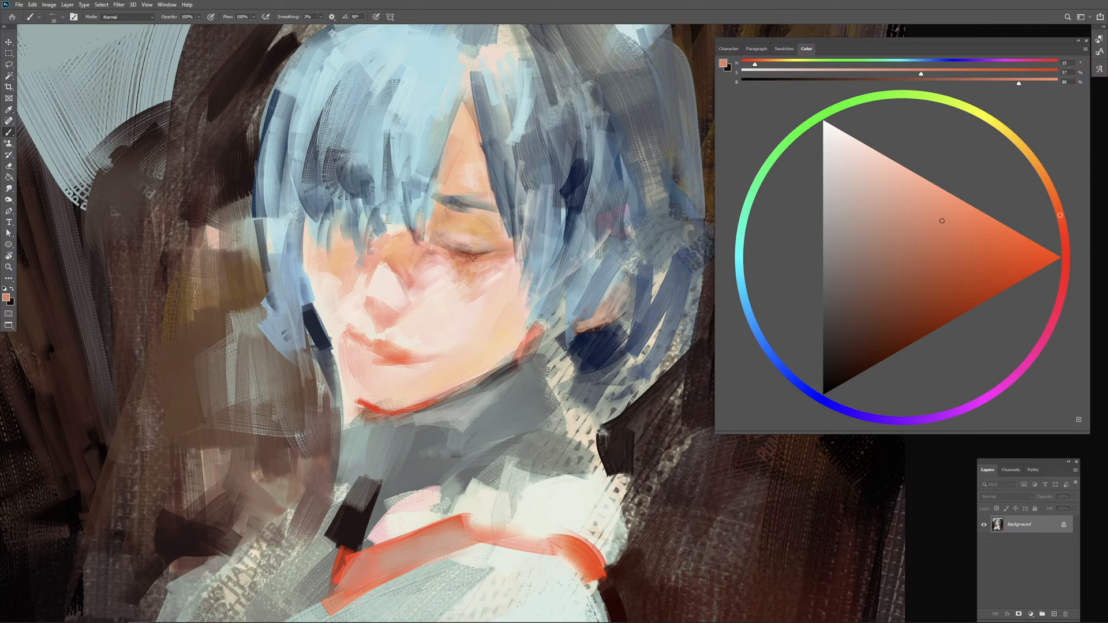
left_click_drag(472, 258, 491, 259)
Step: Sharpen the outer edge and underside of the nose with reddish brown of hue 16 sampled from the closed eye
left_click(478, 255, "alt")
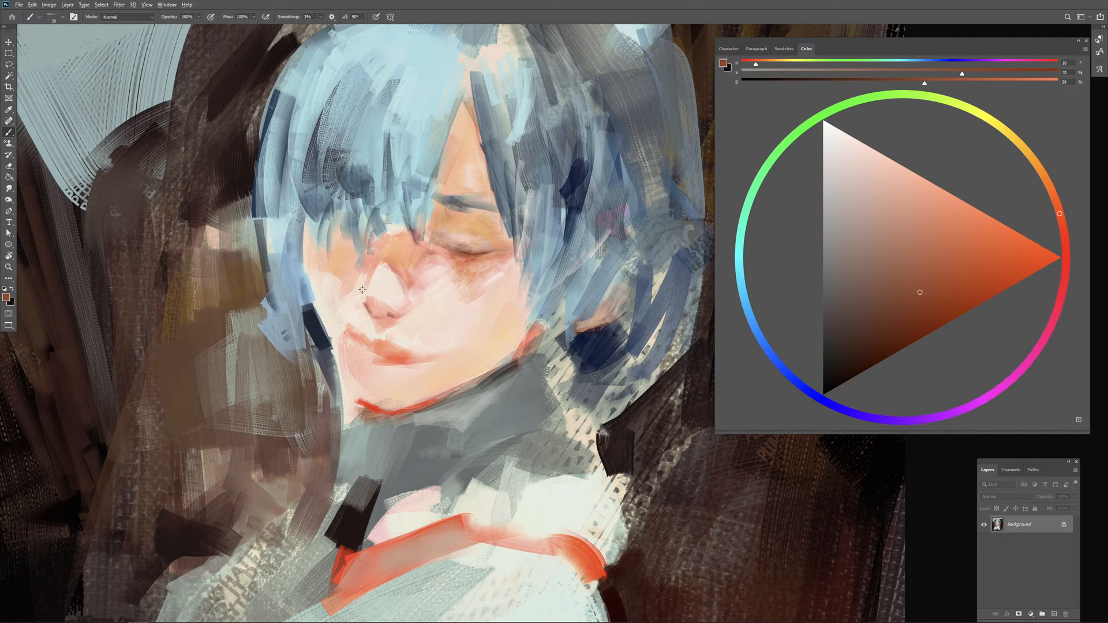
left_click_drag(362, 290, 372, 270)
left_click_drag(371, 326, 381, 310)
Step: Define the line between the lips with deep red of hue 7, first at 68% brightness and then at 80%
left_click(372, 402, "alt")
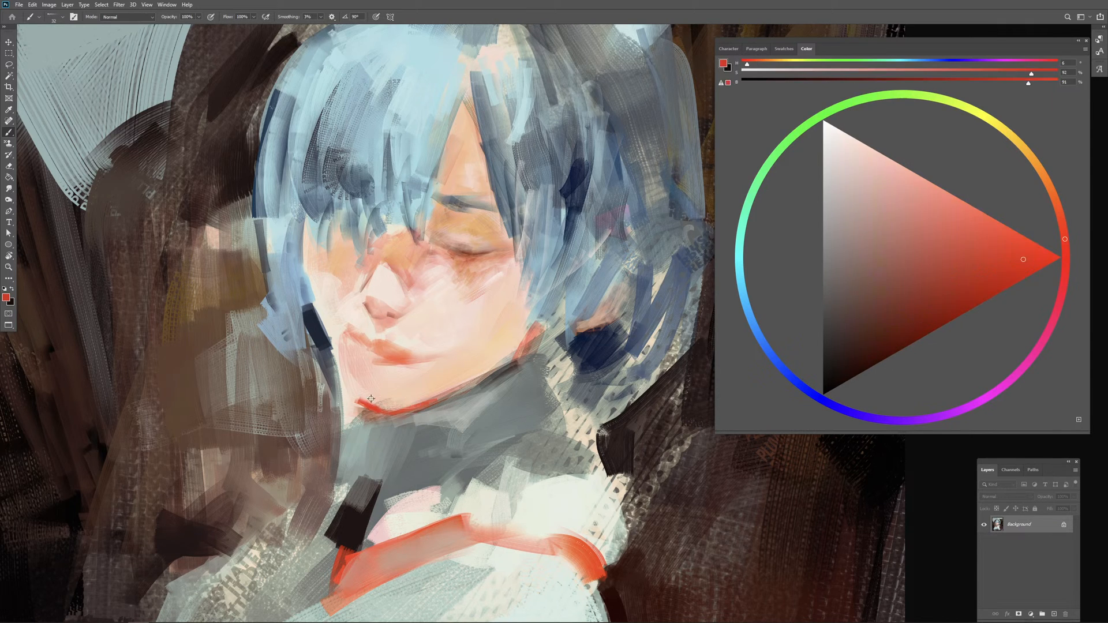
left_click(372, 406, "alt")
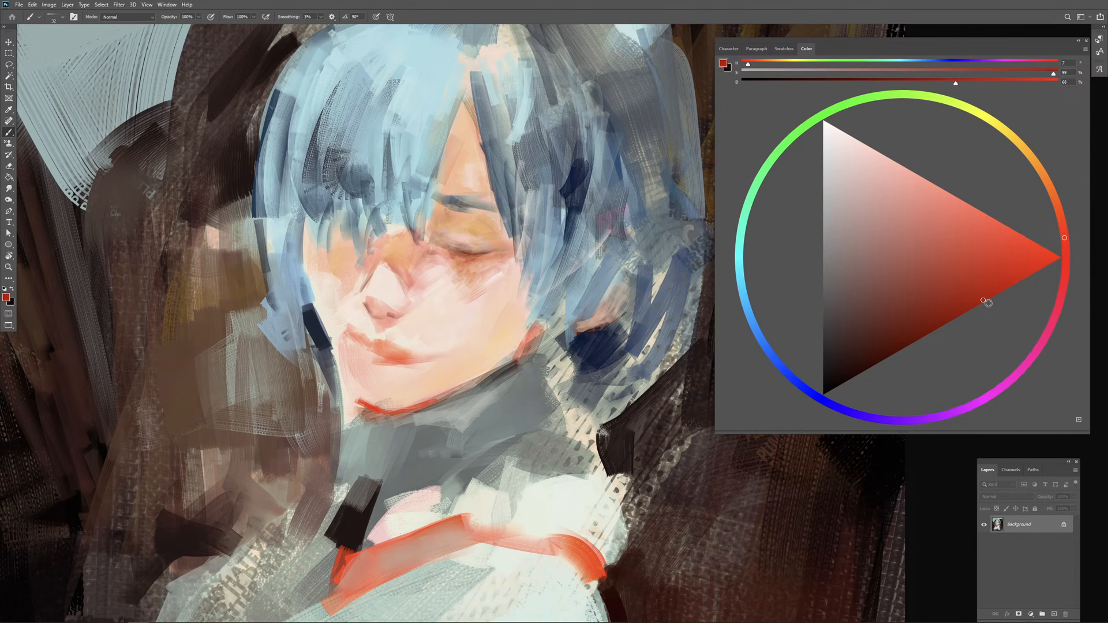
left_click_drag(370, 348, 370, 353)
mouse_move(362, 344)
left_mouse_down()
mouse_move(414, 356)
mouse_move(396, 349)
mouse_move(464, 326)
mouse_move(396, 353)
left_mouse_up()
left_click(1003, 280)
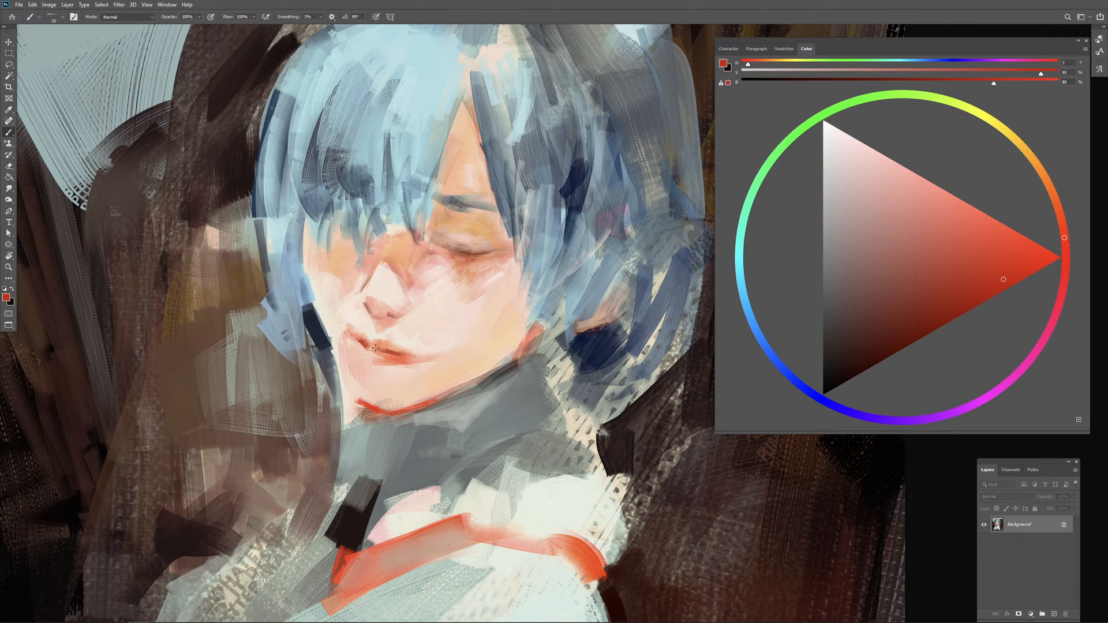
left_click_drag(372, 346, 386, 352)
Step: Brighten the cheek below the eye with sampled pale skin and shade the eyelid crease with reddish brown of hue 14
left_click(444, 294, "alt")
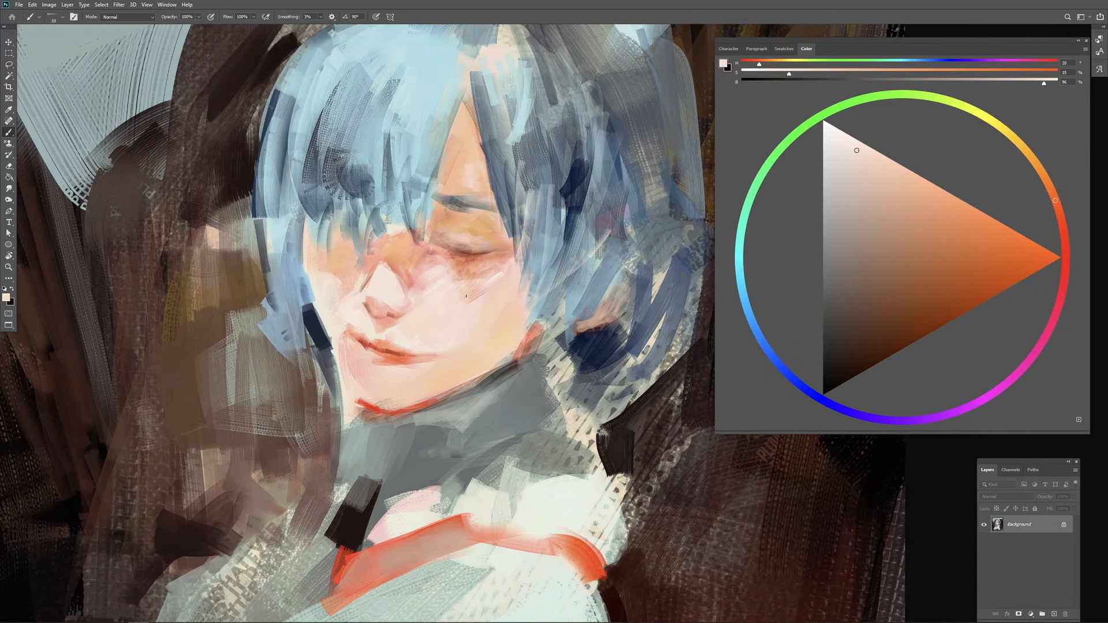
left_click(476, 259, "alt")
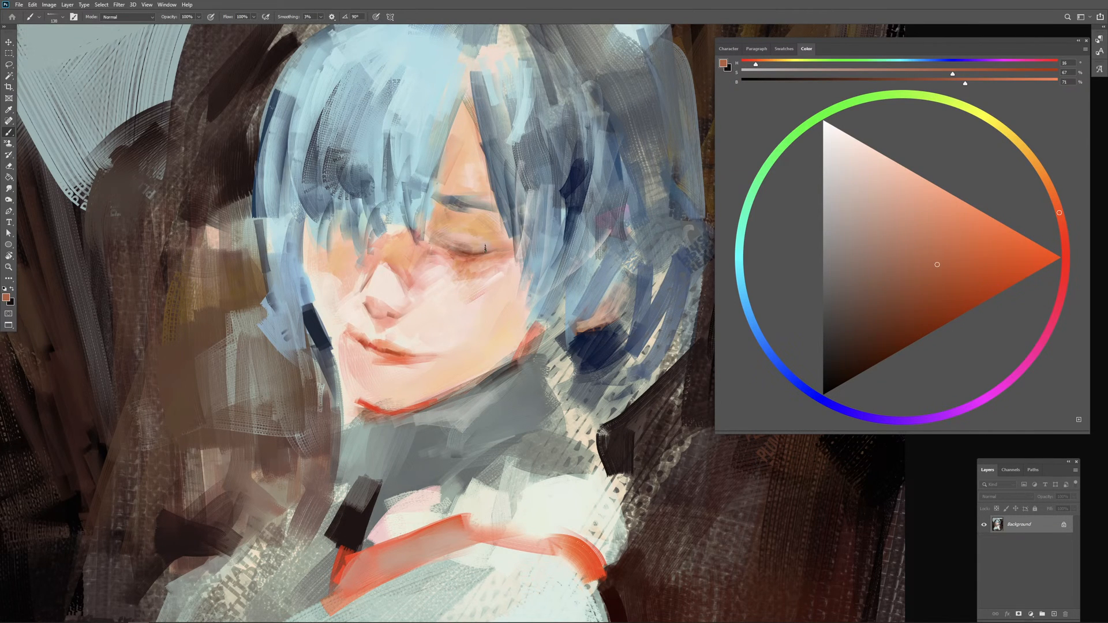
left_click(467, 248, "alt")
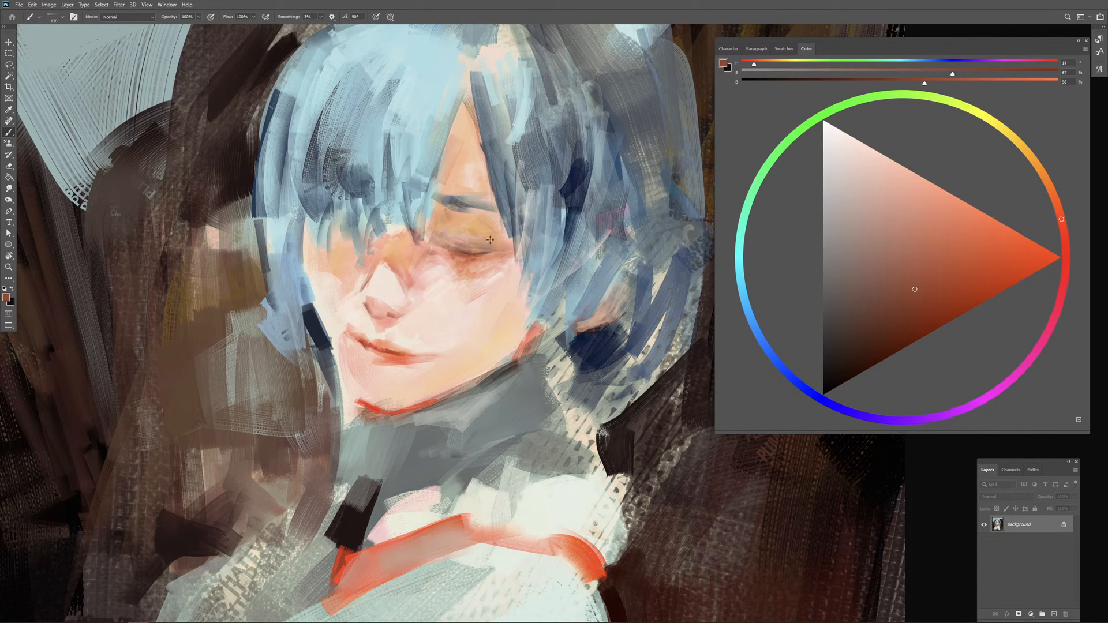
left_click_drag(477, 241, 477, 241)
Step: Warm the upper eyelid with sampled peach-orange tones and a lighter peach of 40% saturation
left_click(482, 228, "alt")
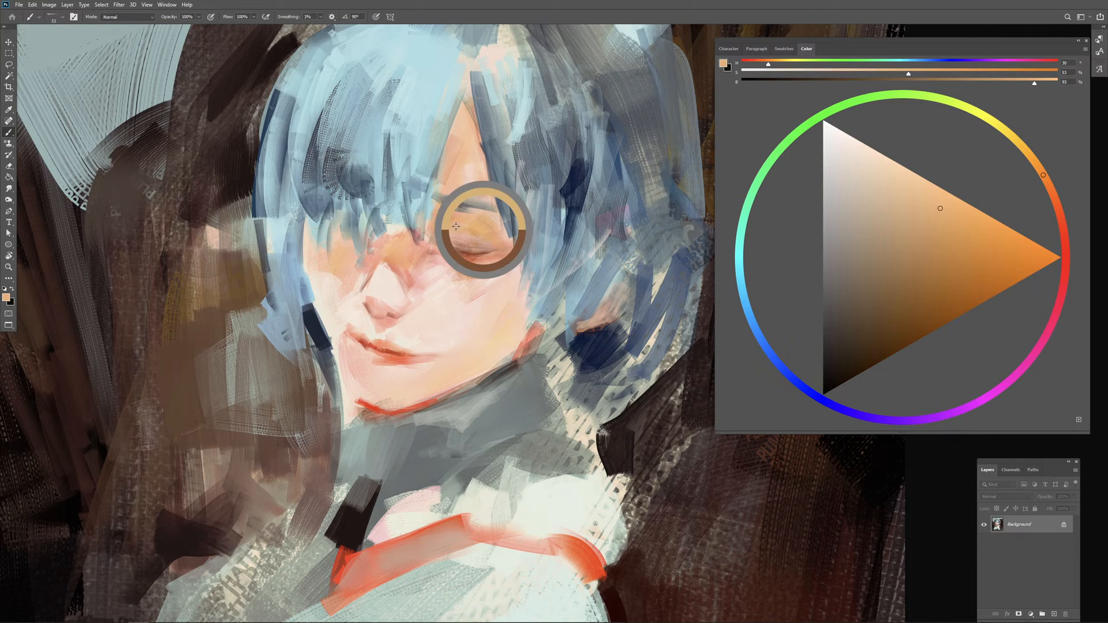
left_click(476, 234, "alt")
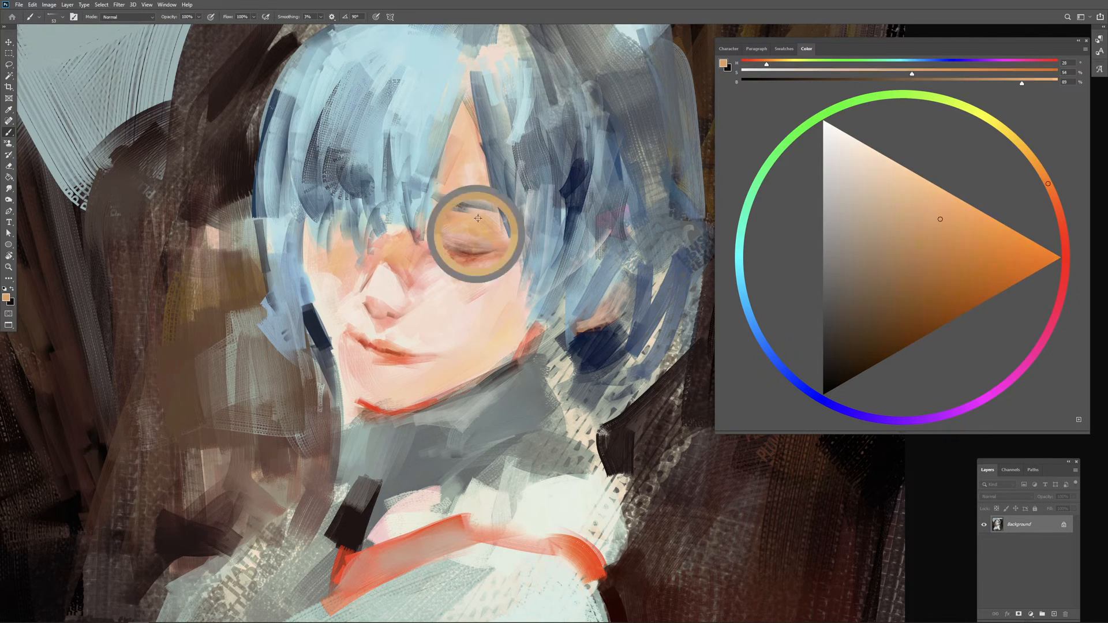
left_click(466, 230, "alt")
left_click(908, 196)
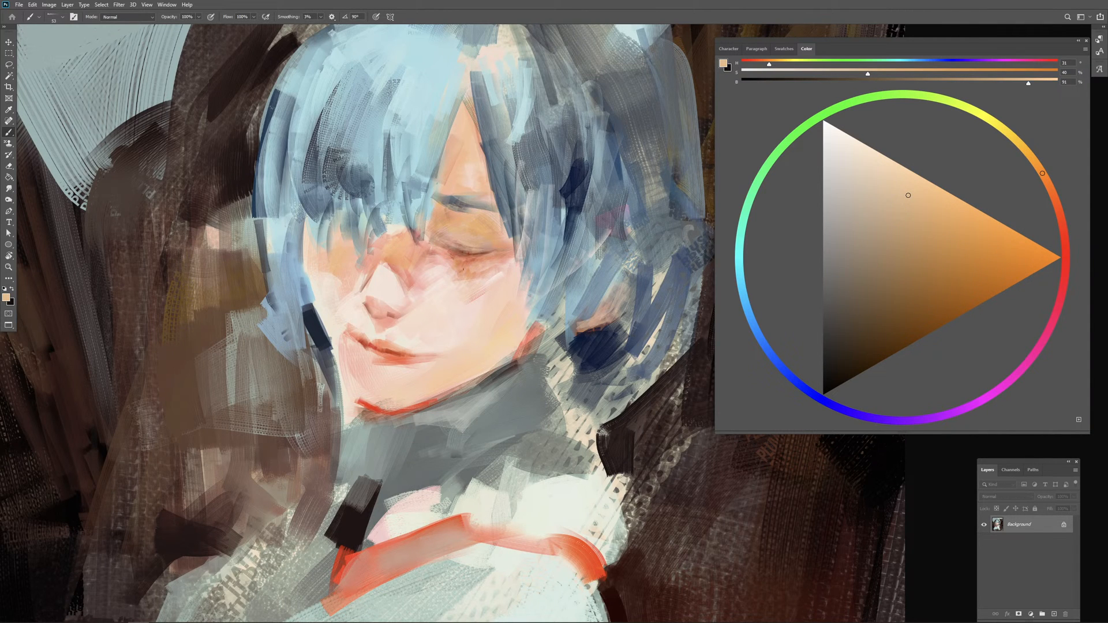
Step: Blend the cheek between the nose and closed eye with sampled pale pink, salmon and peach tones
left_click(449, 273, "alt")
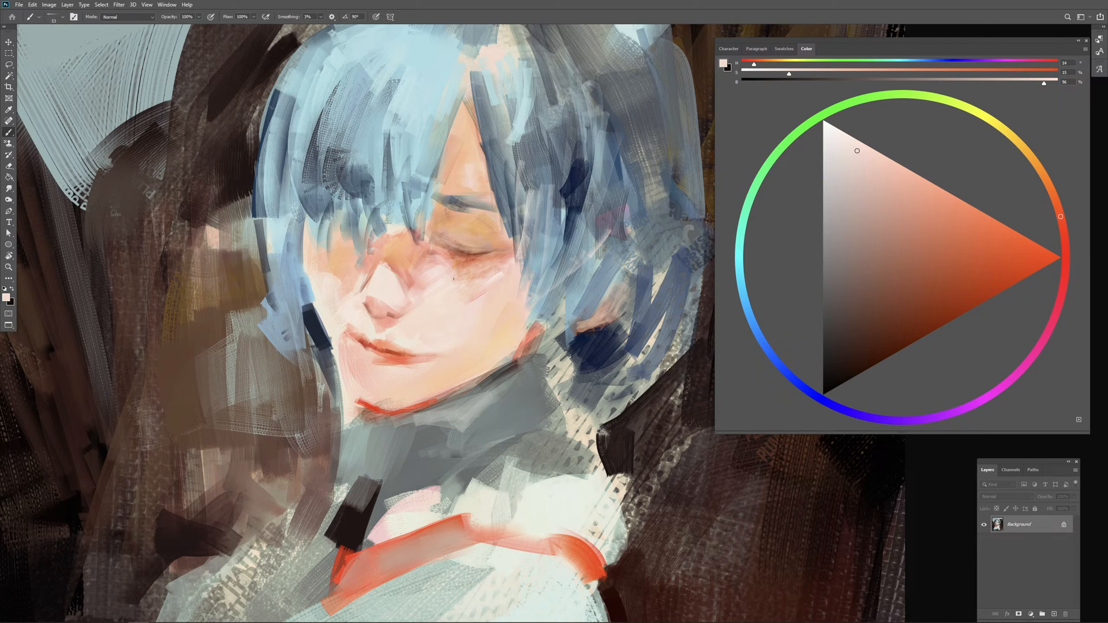
left_click(456, 267, "alt")
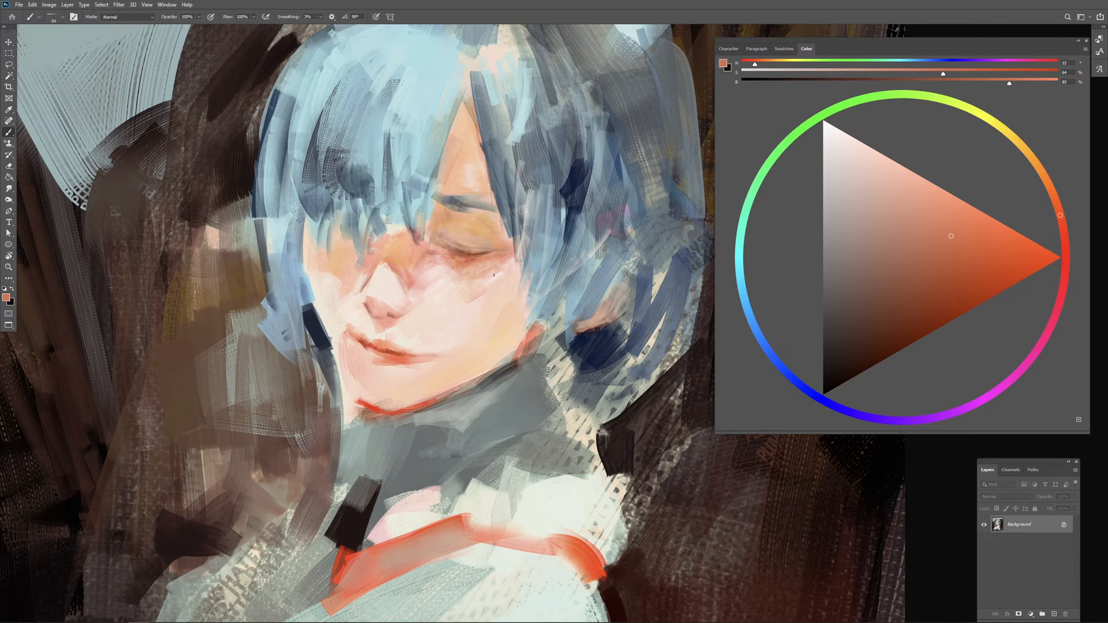
left_click(410, 258, "alt")
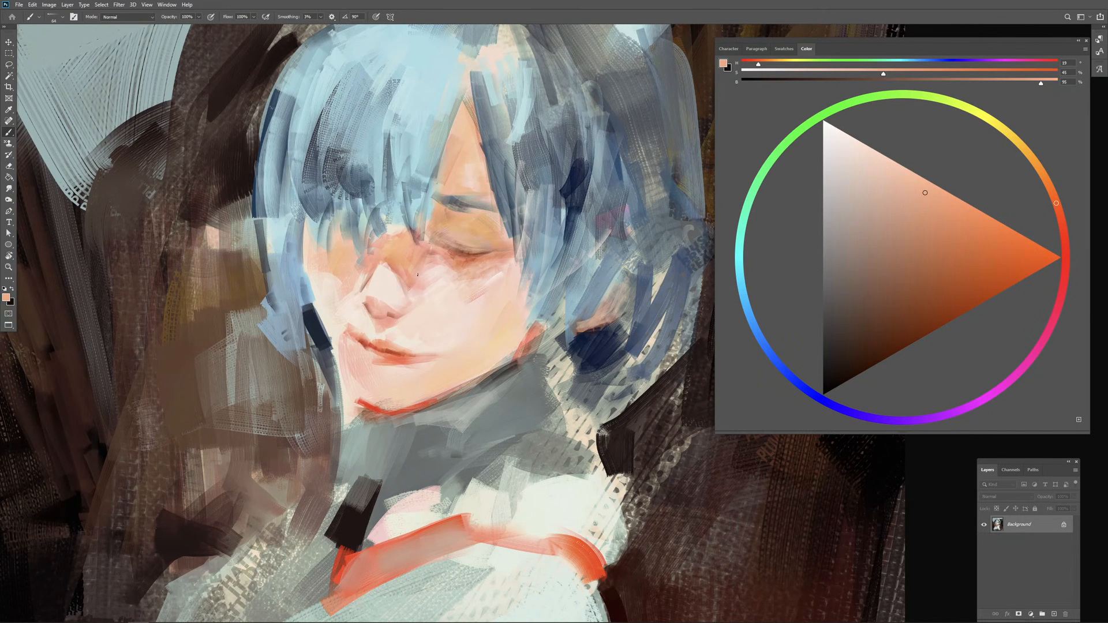
left_click(418, 273, "alt")
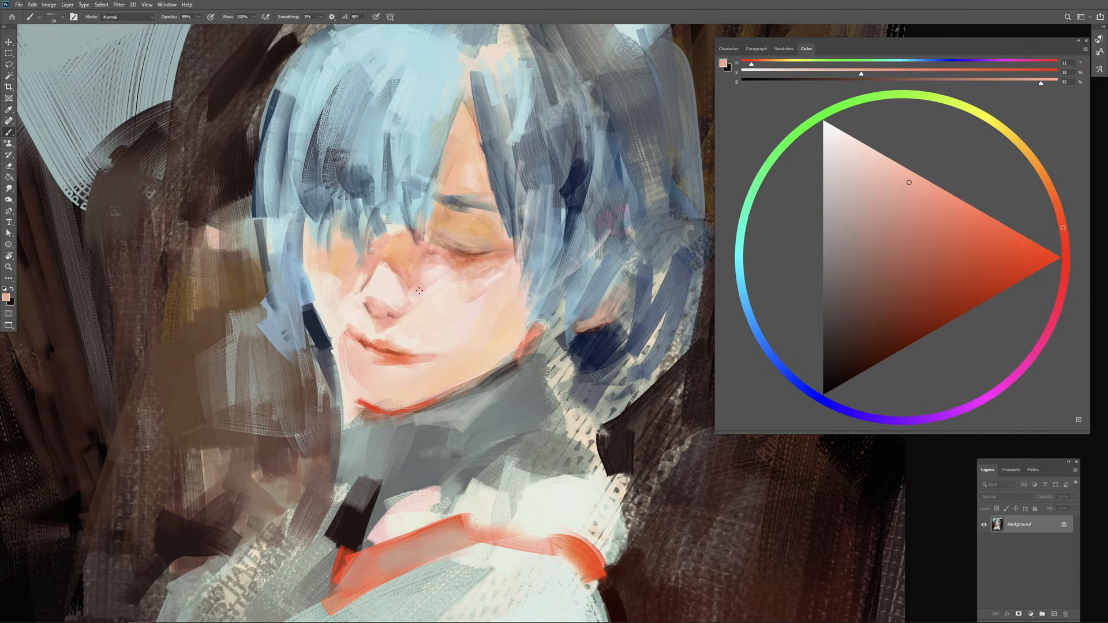
left_click_drag(424, 277, 435, 265)
Step: Refine the inner part of the closed eye's lower lid with sampled pale peach and orange-red of hue 16
left_click(450, 281, "alt")
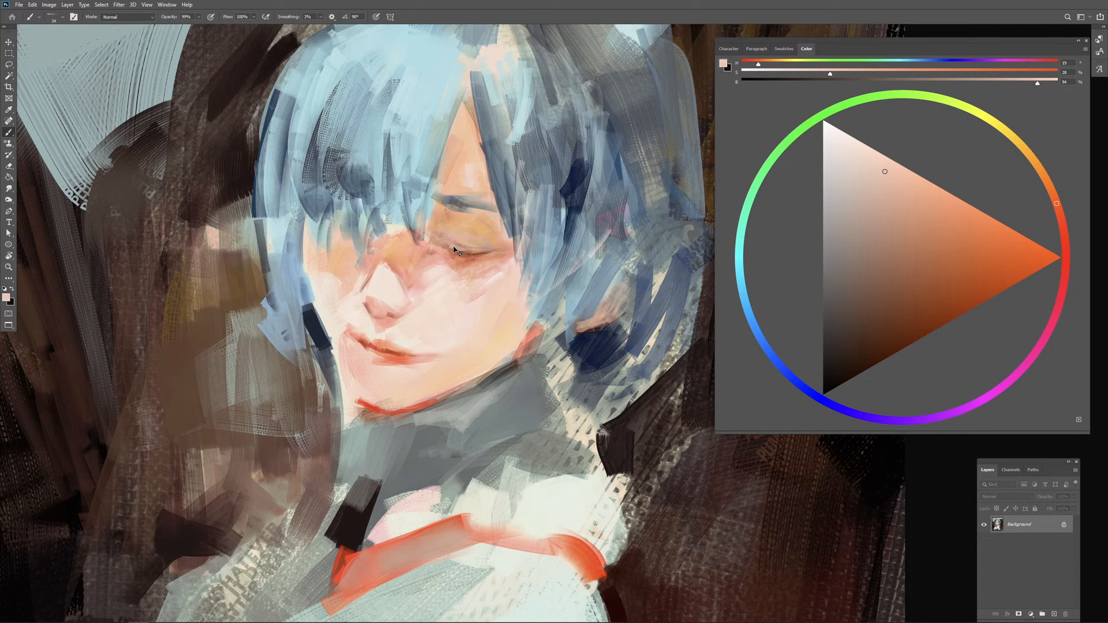
left_click(452, 255, "alt")
left_click(469, 266, "alt")
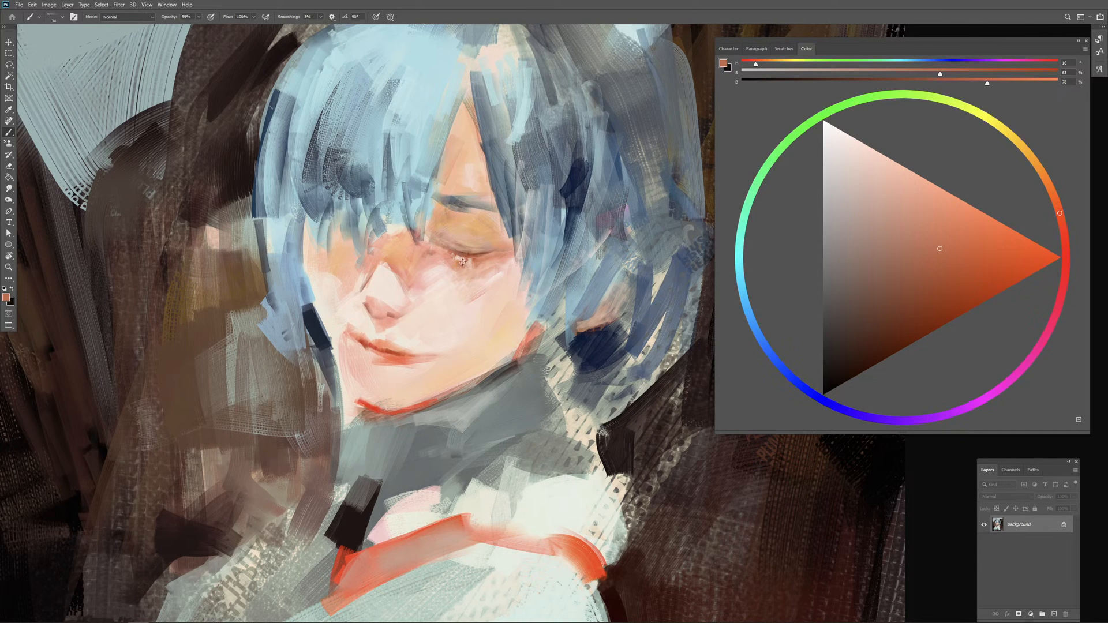
Step: Refine the closed eye's lower lid with sampled pale peach, salmon and reddish-brown tones
left_click(445, 290, "alt")
left_click_drag(449, 263, 449, 262)
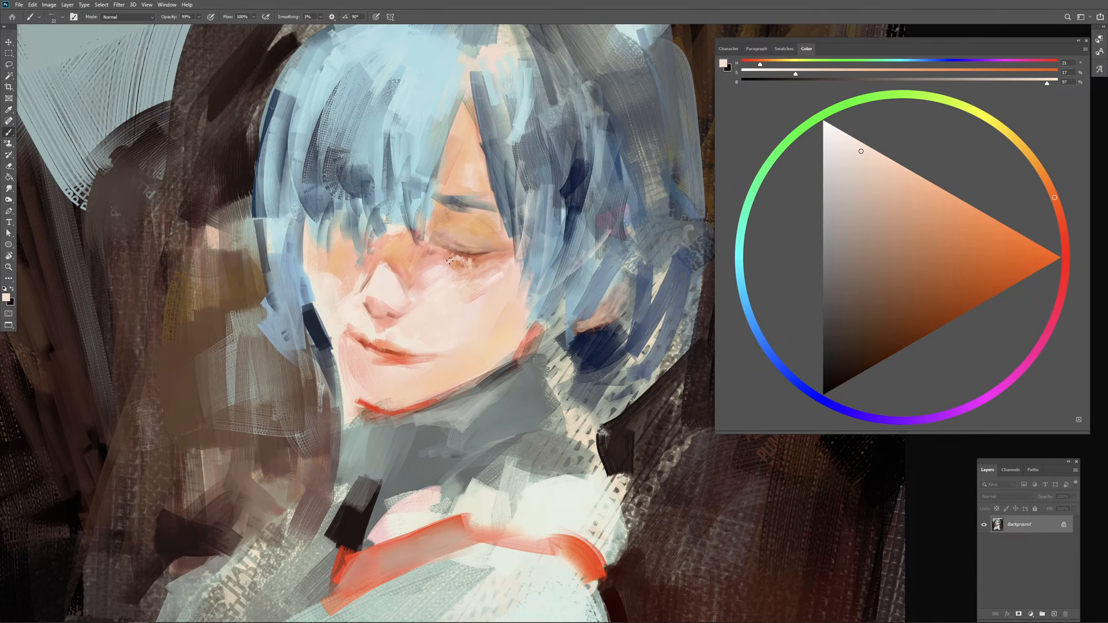
left_click(463, 258, "alt")
left_click(462, 258, "alt")
right_click(461, 258, "alt")
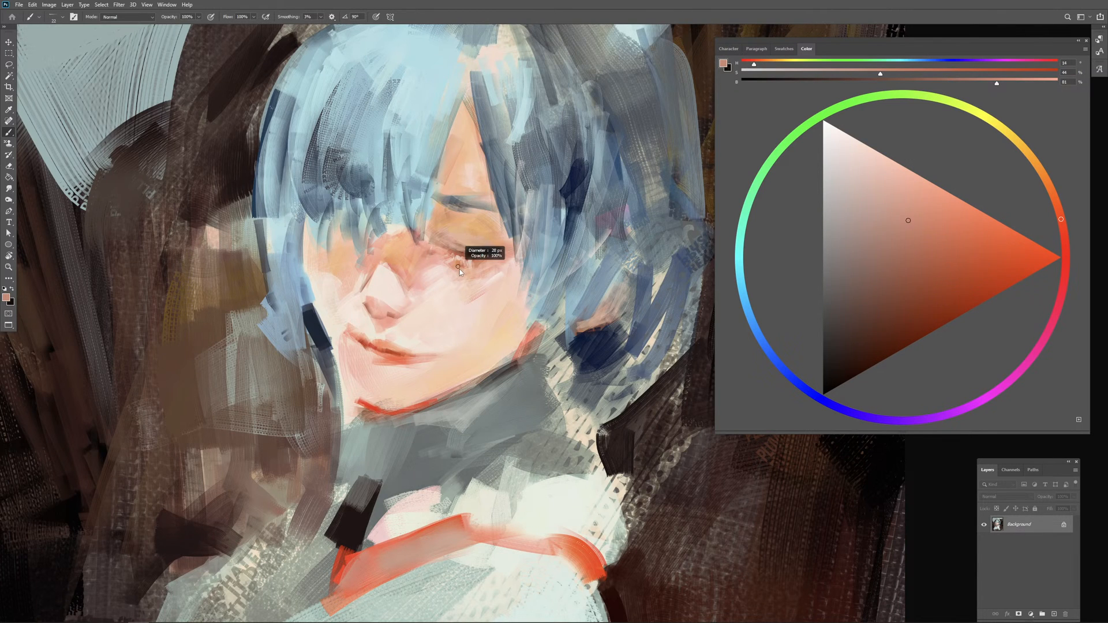
left_click(462, 255, "alt")
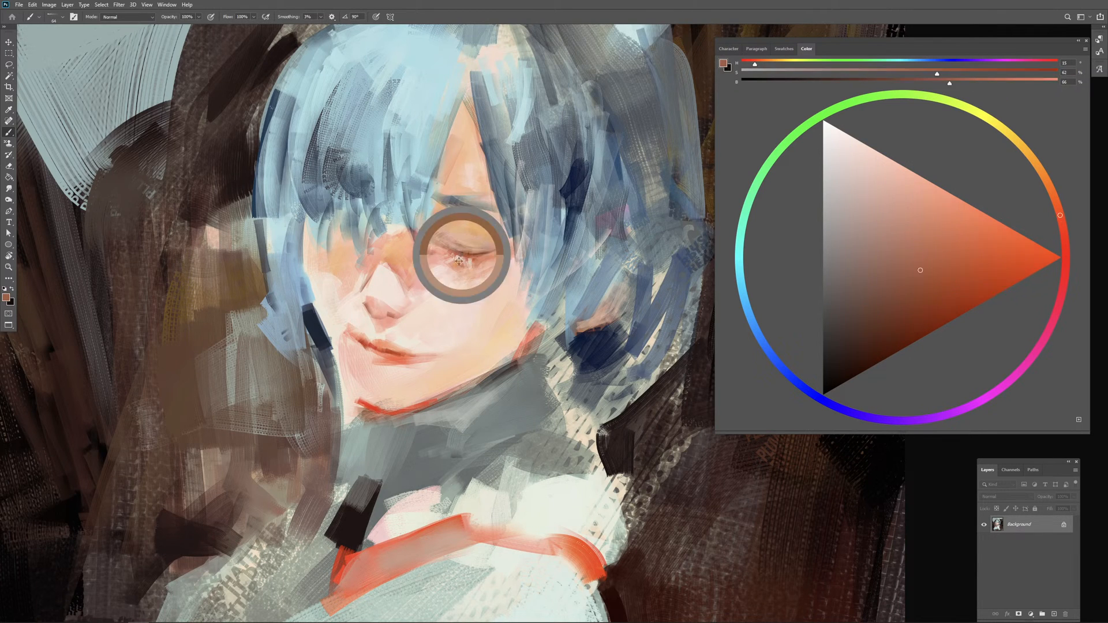
right_click(466, 278, "alt")
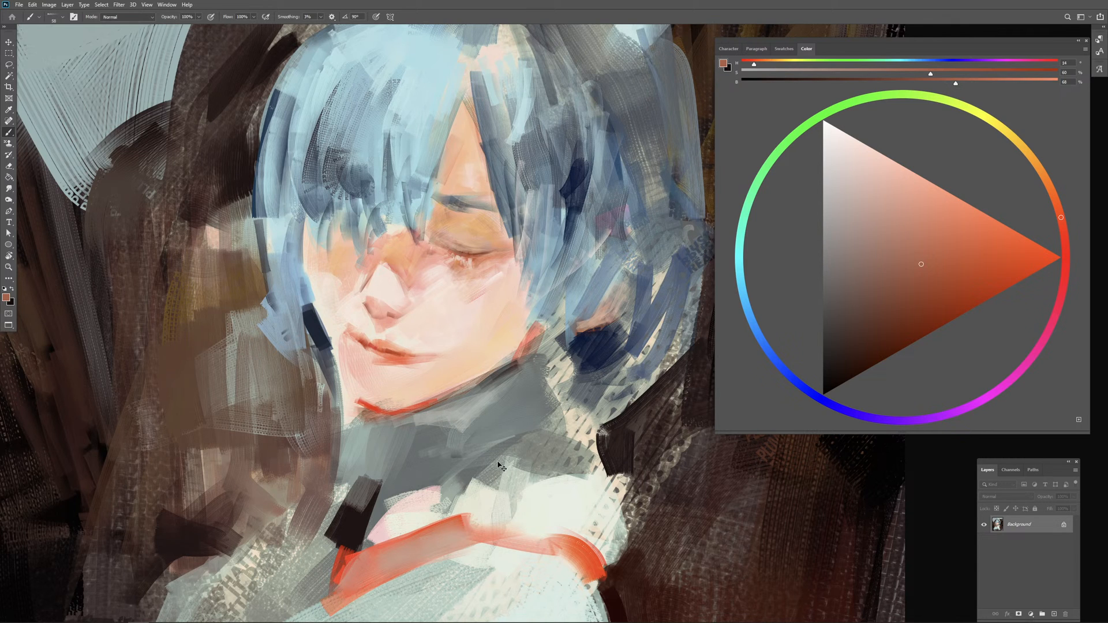
Step: Blend the forehead beside the parted bangs and above the brow with sampled peach of hue 23 and 40% saturation
key("ctrl+minus")
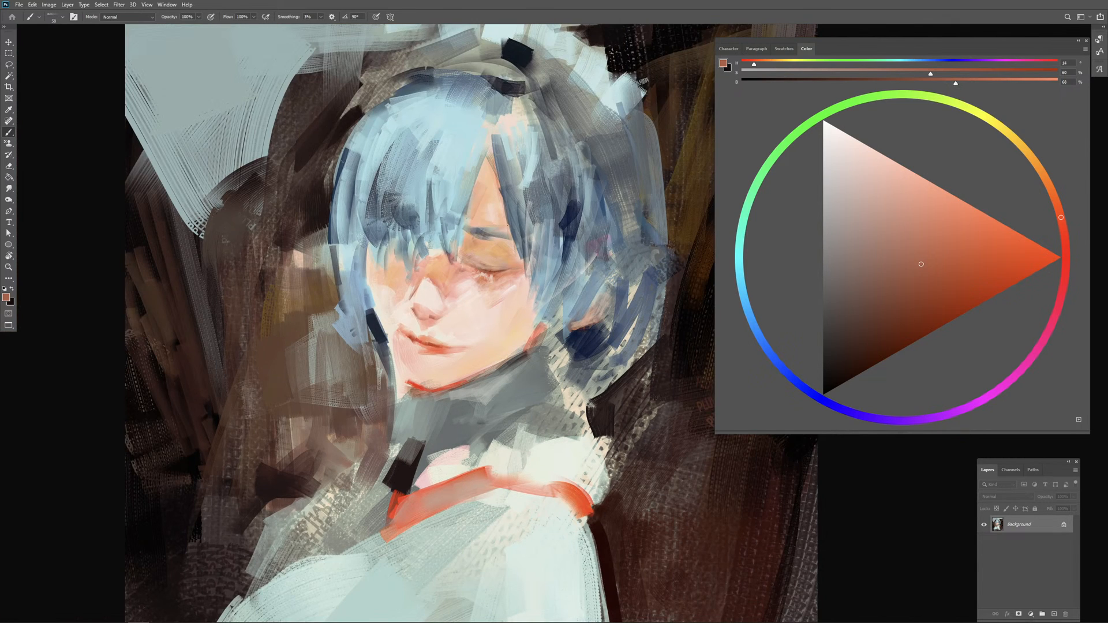
left_click_drag(500, 233, 512, 233)
left_click(485, 221, "alt")
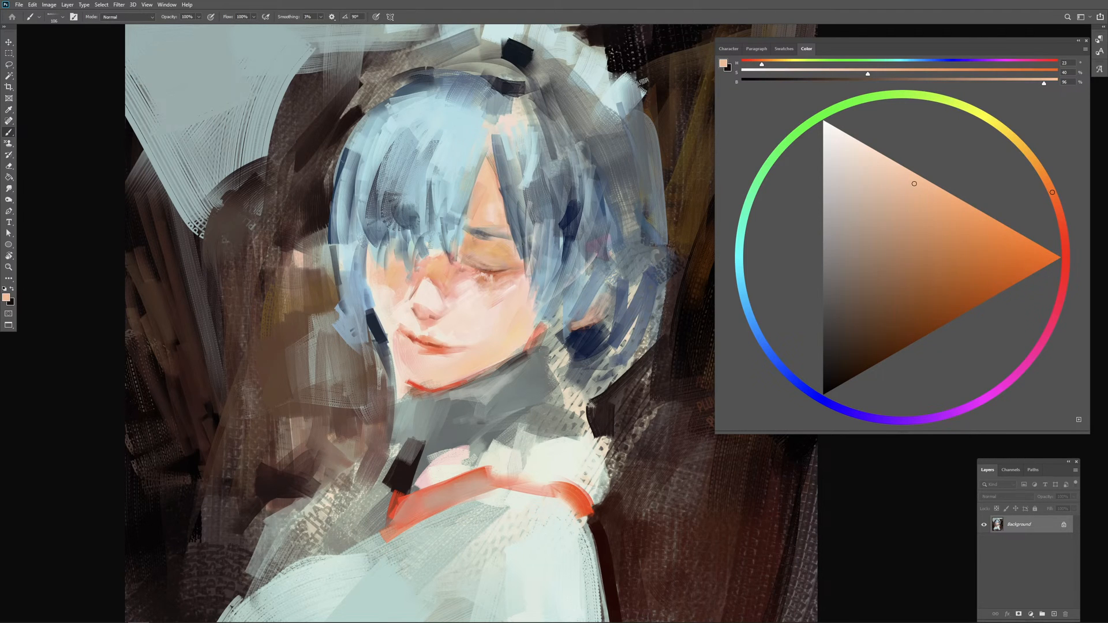
left_click(570, 222, "alt")
left_click_drag(487, 242, 482, 240)
Step: Touch up the lips with sampled orange-red of hue 15 and sample a light orange from the nose bridge
left_click_drag(453, 345, 451, 345)
left_click(428, 344, "alt")
left_click(424, 341, "alt")
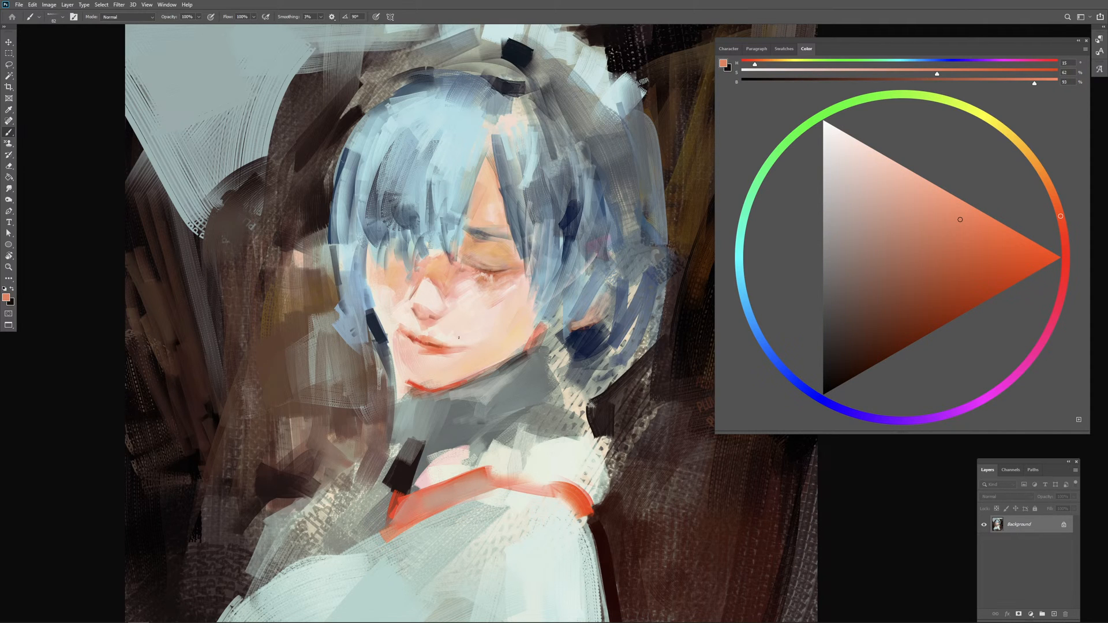
left_click(439, 273, "alt")
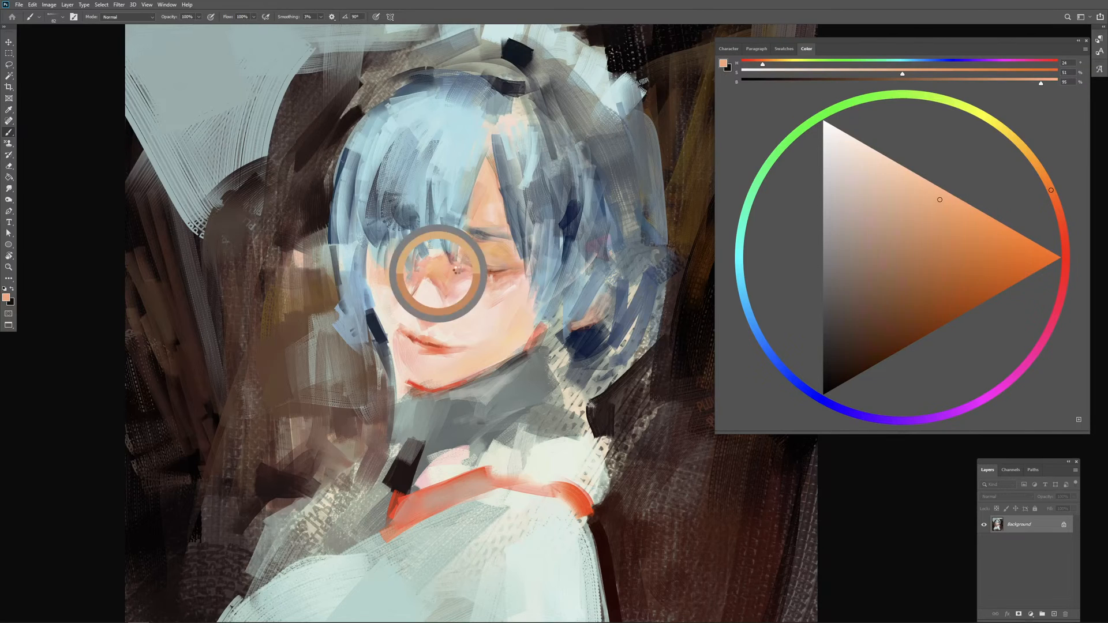
Step: Redden the shaded nose bridge and the eye area under the bangs with jawline red of hue 11, undoing one stroke
left_click(450, 383, "alt")
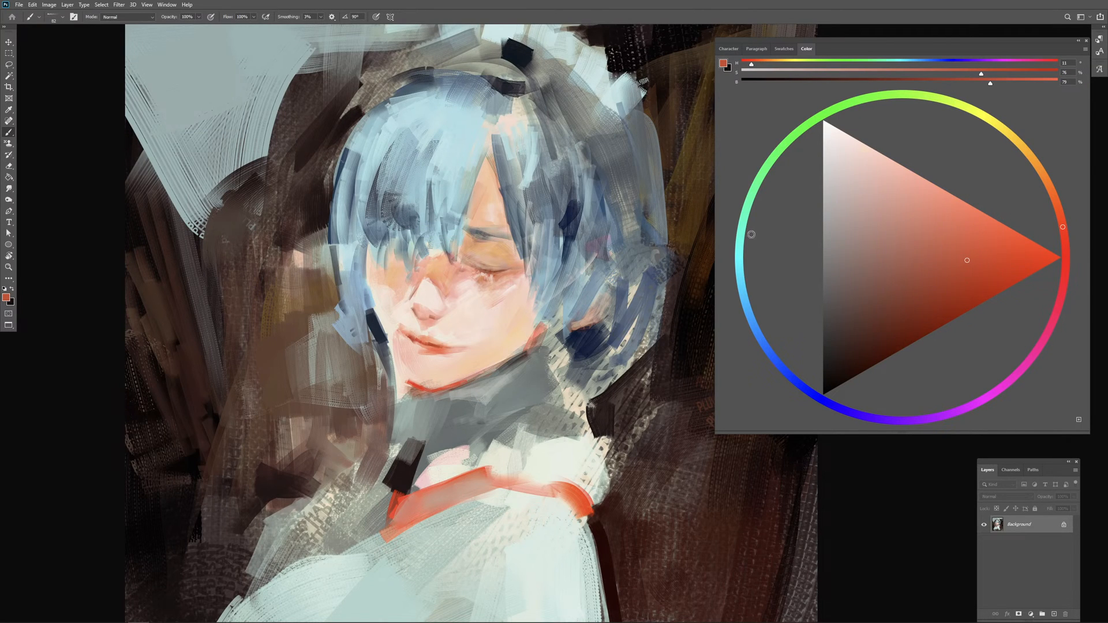
left_click_drag(430, 272, 420, 273)
left_click_drag(414, 289, 426, 259)
key("ctrl+z")
mouse_move(381, 272)
left_mouse_down()
mouse_move(388, 257)
mouse_move(396, 275)
left_mouse_up()
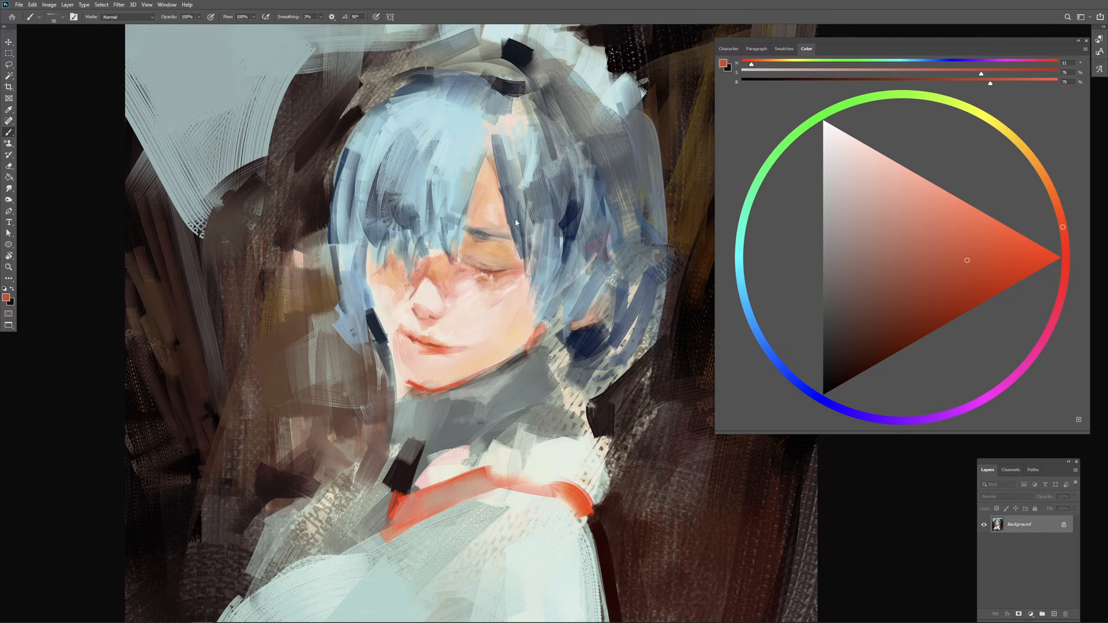
Step: Paint warm near-white highlights of 5% saturation across the crown of the blue hair
left_click(470, 303, "alt")
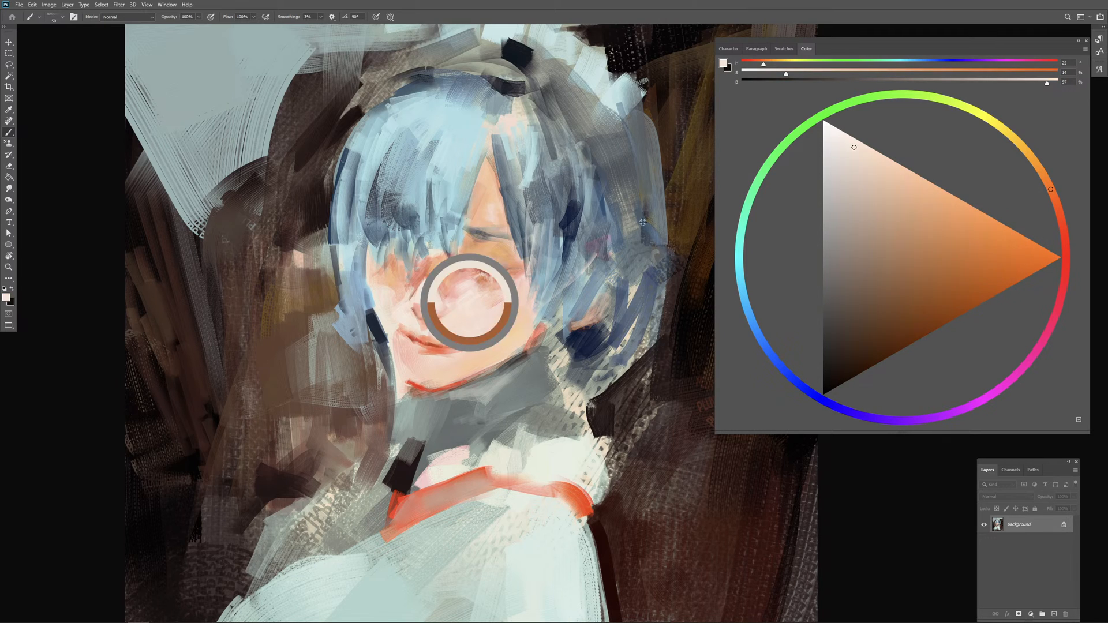
left_click_drag(454, 155, 463, 155)
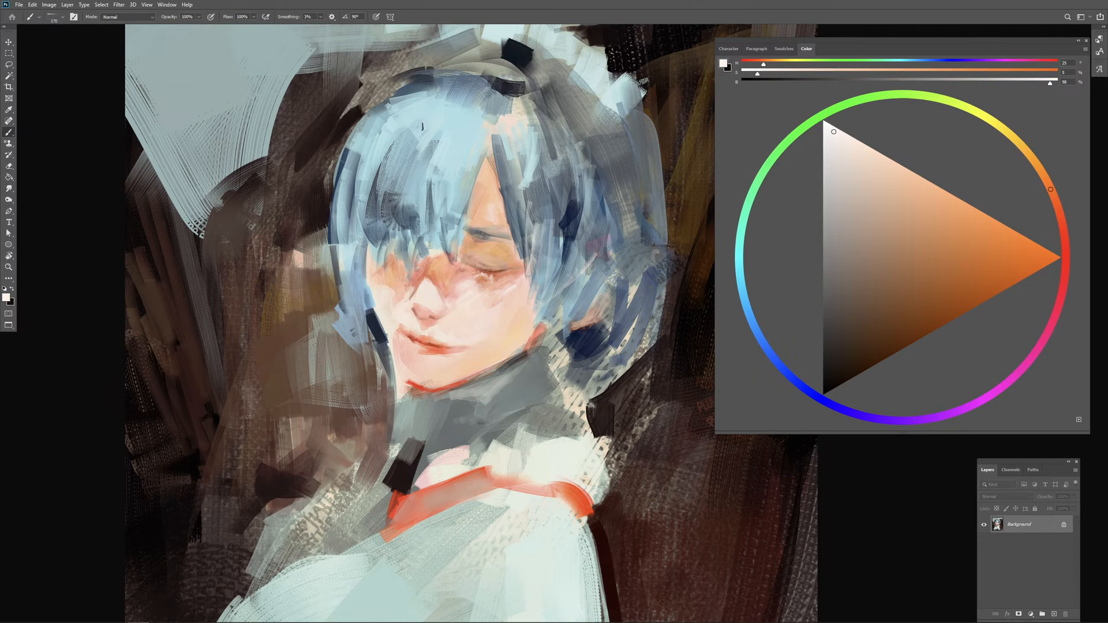
mouse_move(408, 108)
left_mouse_down()
mouse_move(483, 107)
mouse_move(455, 148)
left_mouse_up()
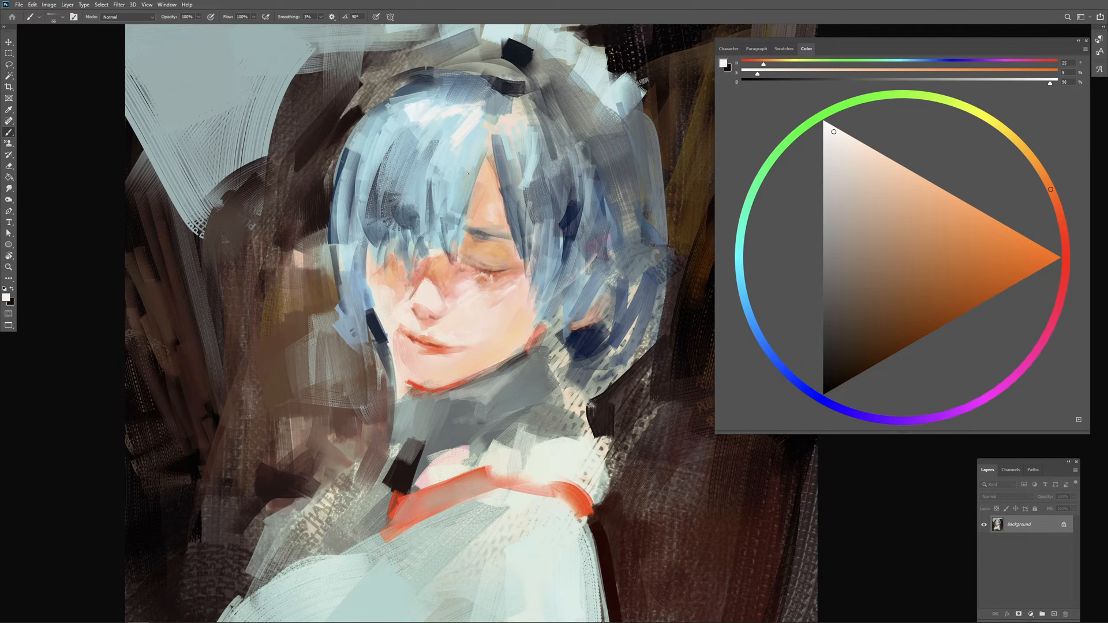
mouse_move(458, 89)
left_mouse_down()
mouse_move(412, 93)
mouse_move(448, 99)
mouse_move(372, 91)
left_mouse_up()
left_click_drag(468, 331, 454, 372)
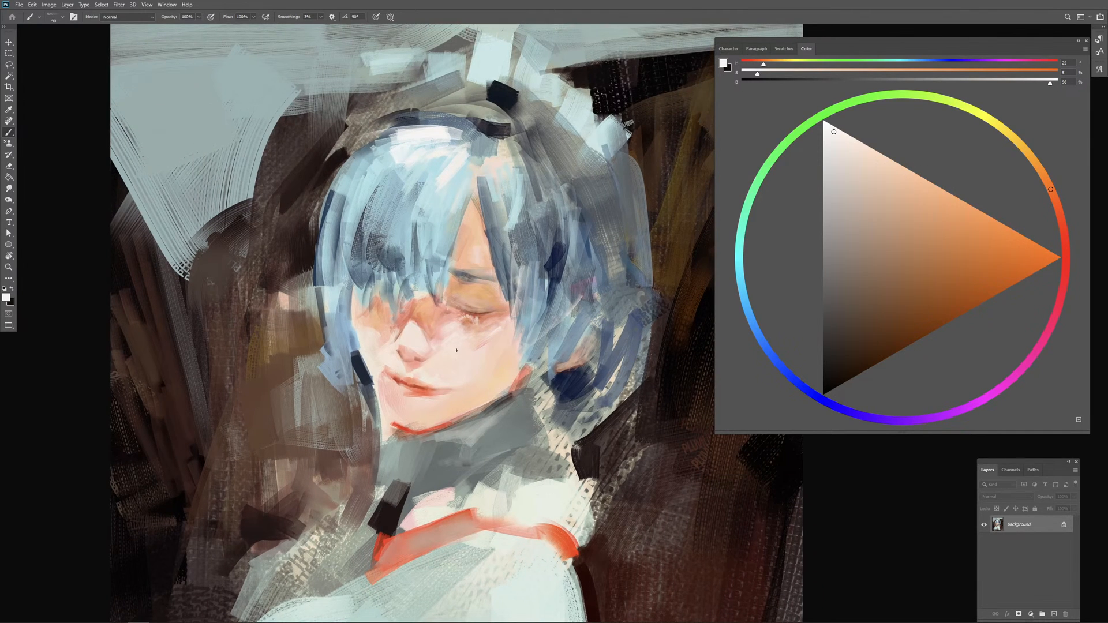
Step: Vary the bangs with pale green-cyan strokes of hue 170 and dark blue strokes of hue 208
left_click(447, 209, "alt")
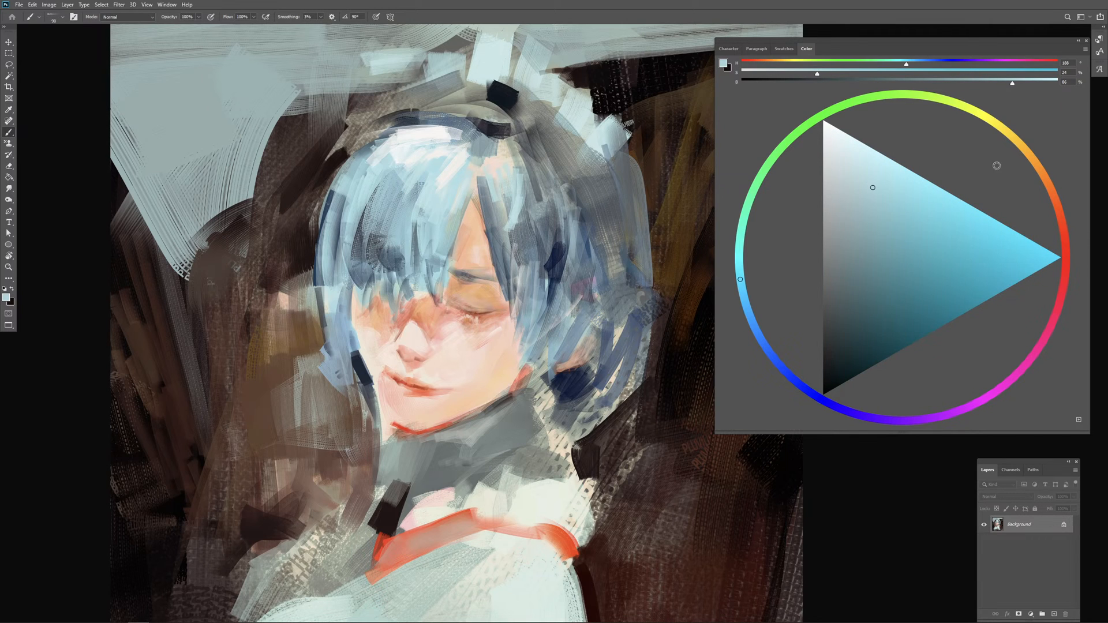
left_click(741, 230)
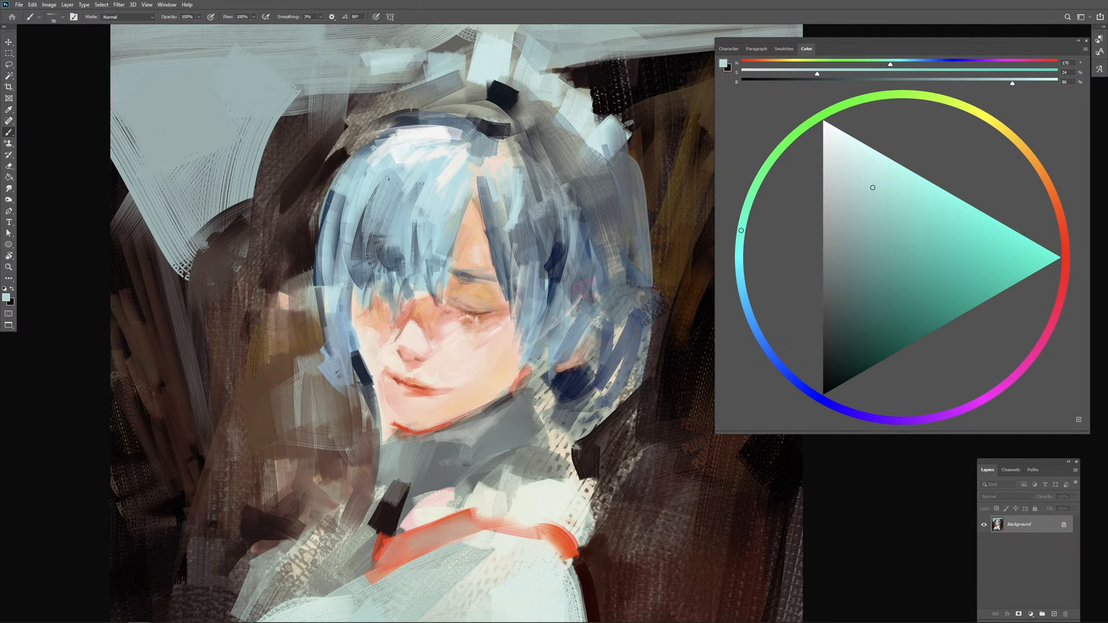
mouse_move(400, 183)
left_mouse_down()
mouse_move(386, 212)
mouse_move(414, 240)
mouse_move(377, 234)
mouse_move(423, 180)
left_mouse_up()
left_click(359, 245, "alt")
left_click(867, 318)
mouse_move(407, 225)
left_mouse_down()
mouse_move(452, 164)
mouse_move(407, 247)
mouse_move(420, 269)
left_mouse_up()
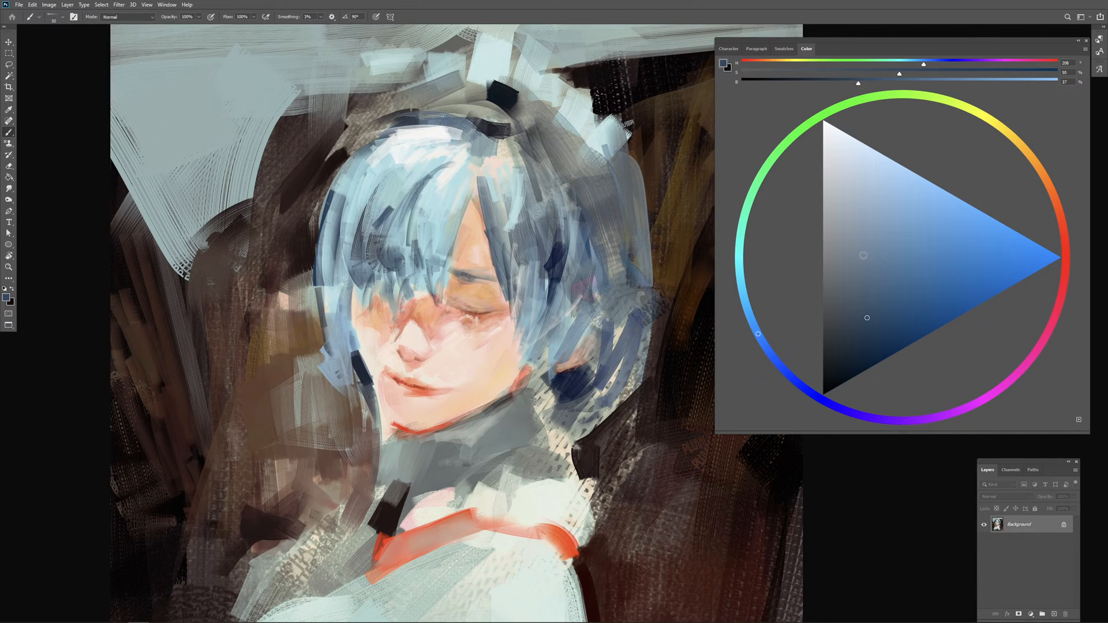
Step: Paint long strands through the middle of the bangs with a more saturated dark blue
left_click(894, 323)
left_click_drag(420, 190, 407, 245)
left_click_drag(414, 203, 413, 256)
mouse_move(423, 230)
left_mouse_down()
mouse_move(432, 273)
mouse_move(436, 257)
left_mouse_up()
right_click(424, 246, "alt")
right_click(439, 244, "alt")
Step: Soften the dark strands beside the hair parting with sampled pale blue and off-white tones
left_click(440, 202, "alt")
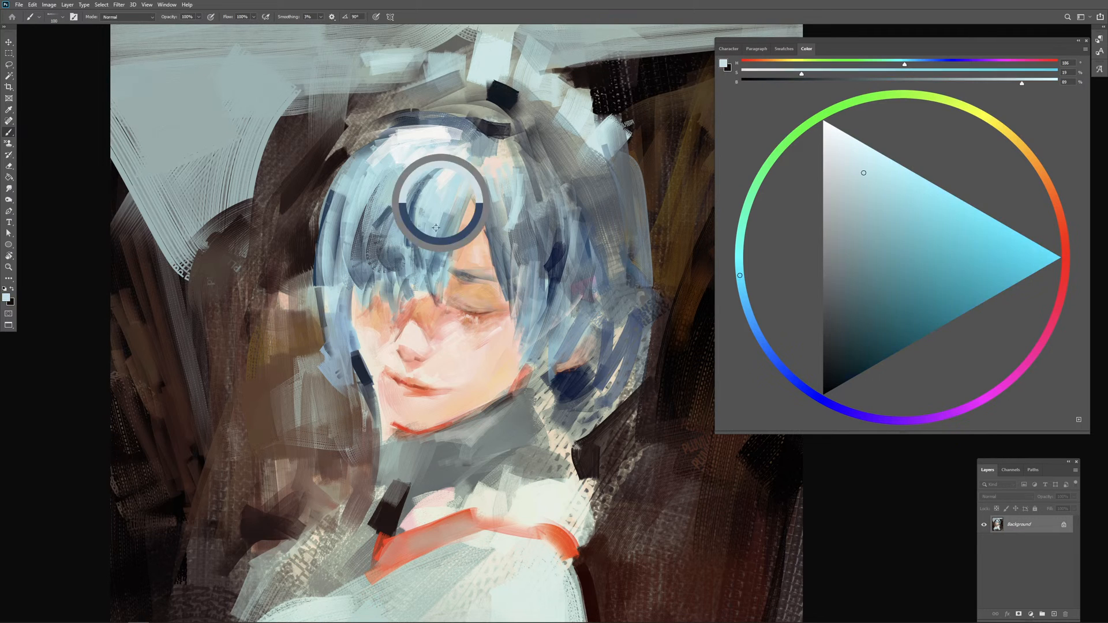
right_click(437, 211, "alt")
left_click(439, 196, "alt")
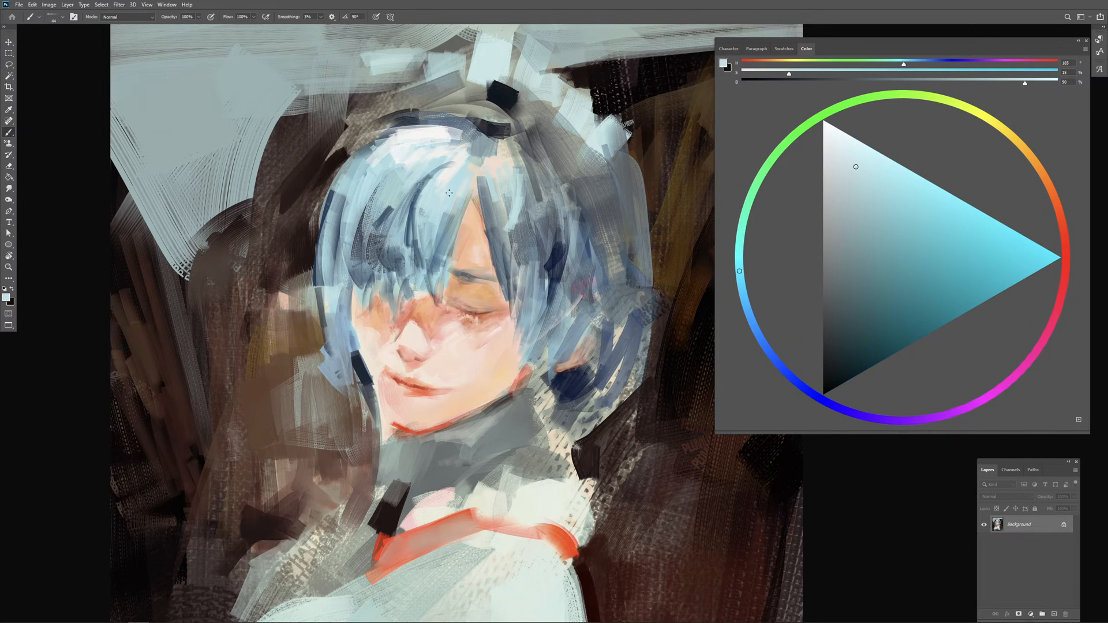
right_click(448, 195, "alt")
left_click(448, 177, "alt")
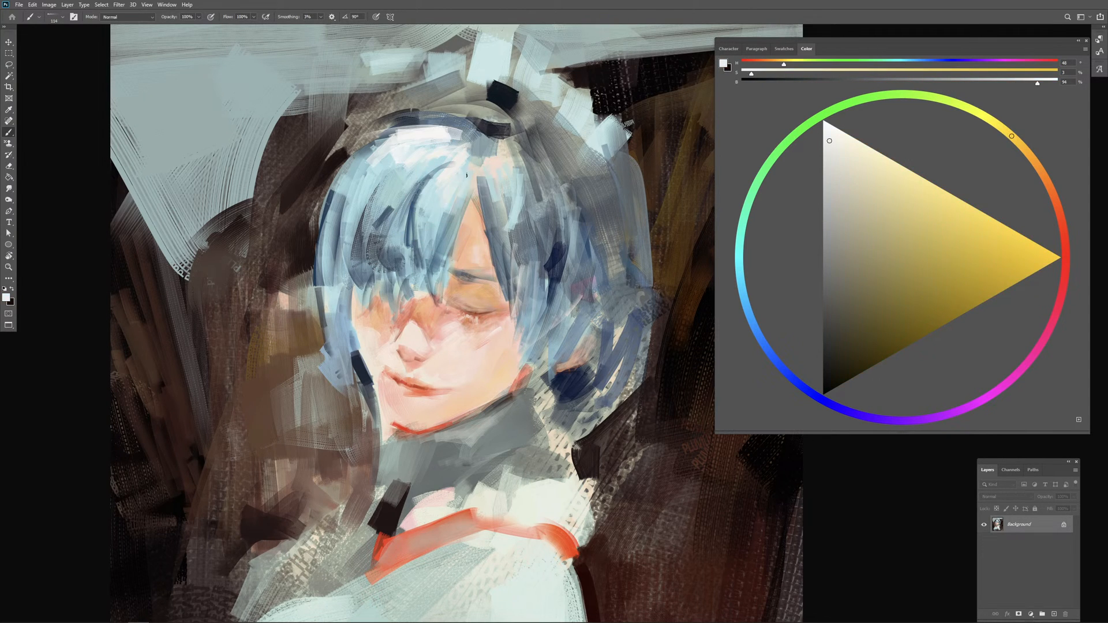
Step: Add peach accents of hues 31 and 20 to the bangs and darker orange-brown touches along the hair's outer edge
left_click(1042, 173)
left_click(929, 212)
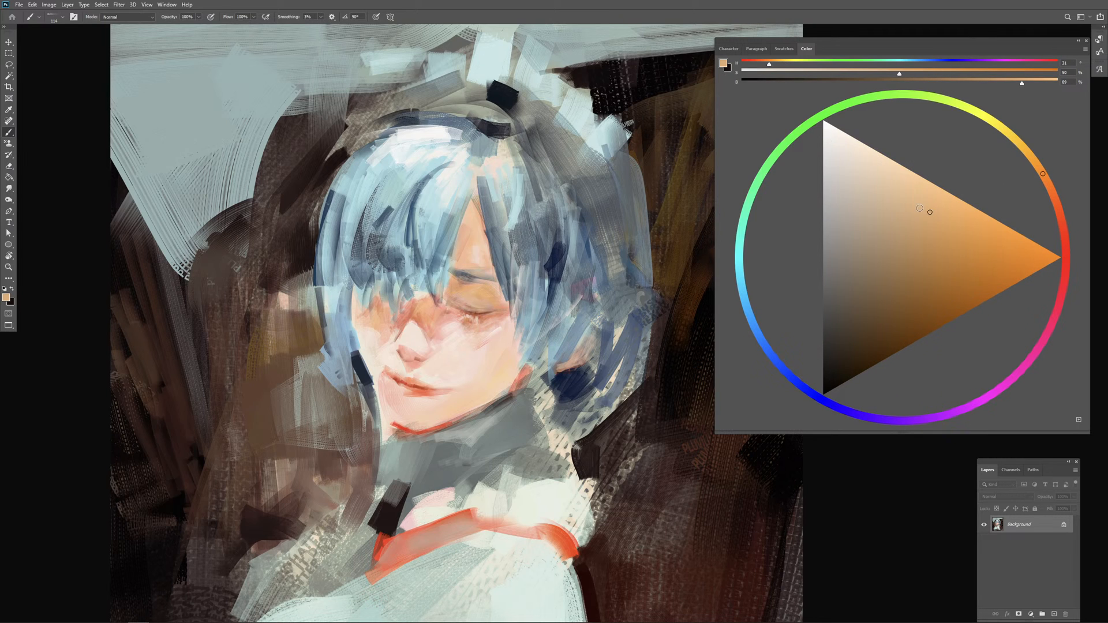
left_click(896, 177)
left_click(1054, 202)
left_click_drag(452, 197, 437, 200)
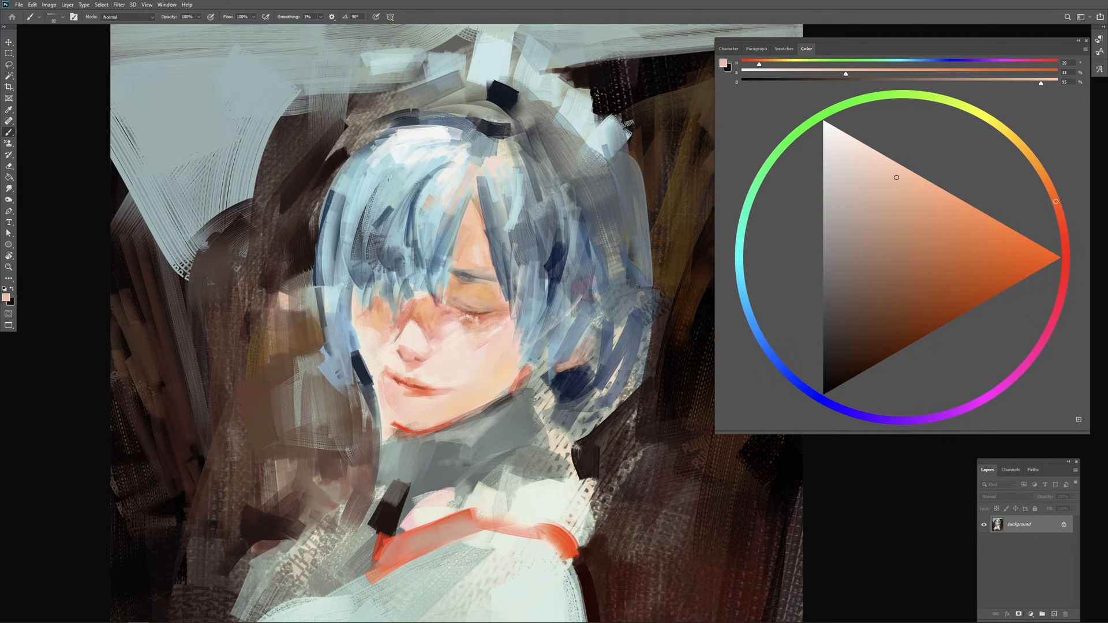
left_click(917, 251)
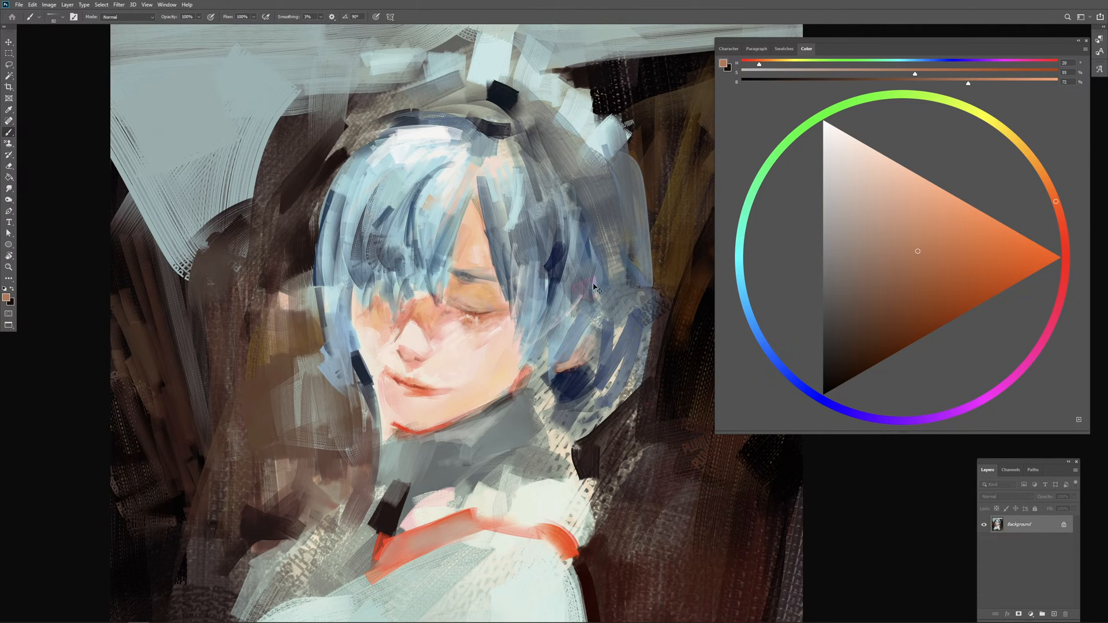
scroll(598, 288, "down", 1)
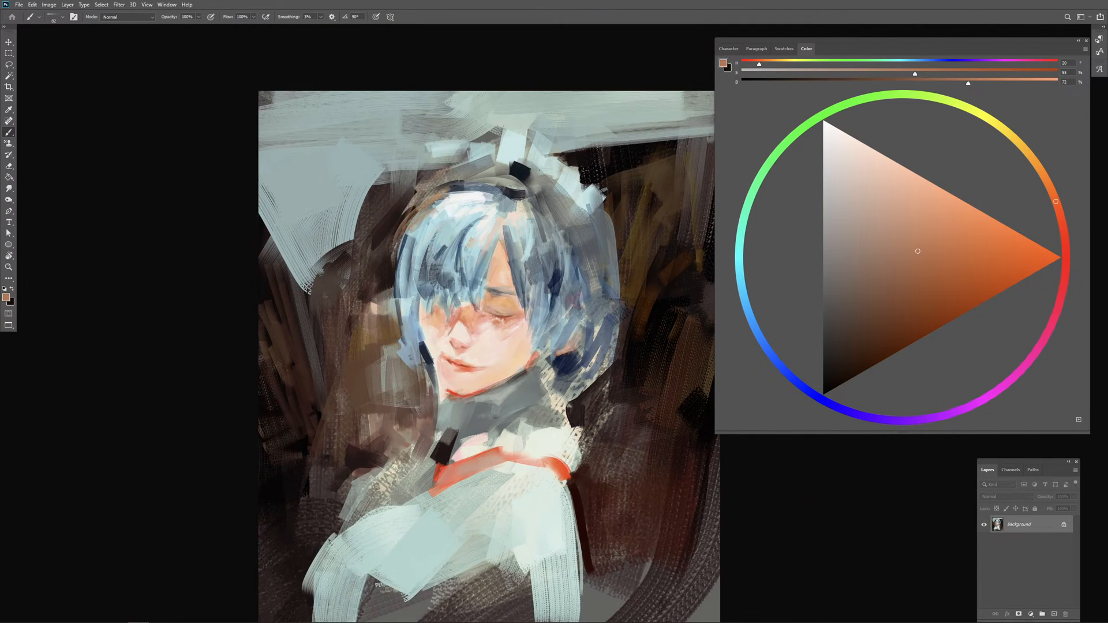
Step: Darken the headband above the bangs with blue-black of 10% brightness and sampled dark grey, undoing two strokes
left_click(514, 169, "alt")
left_click(833, 372)
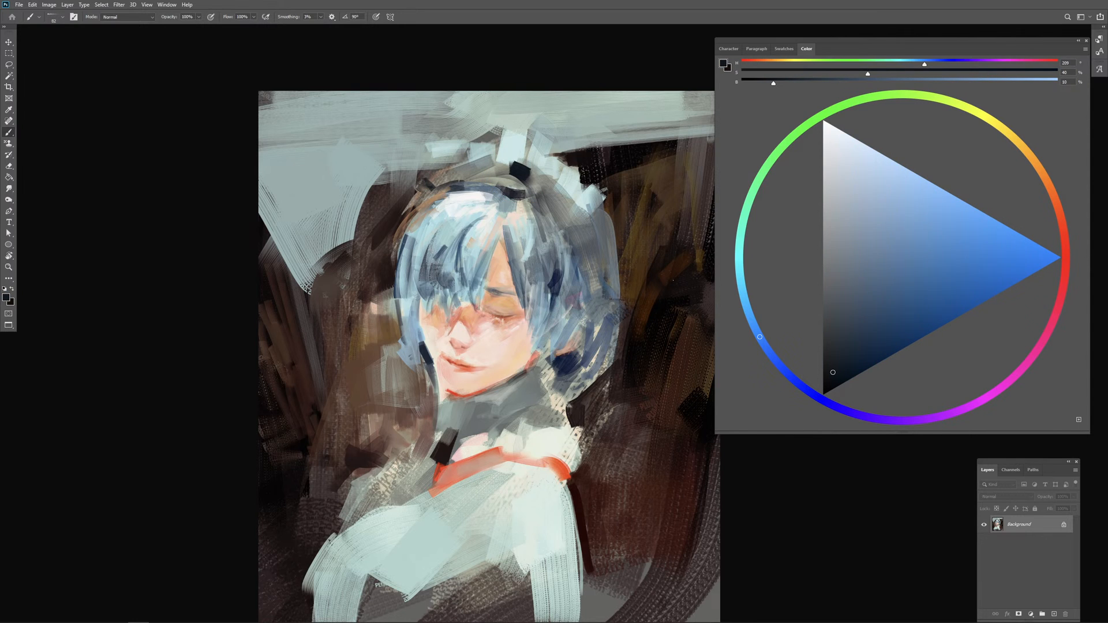
left_click_drag(437, 198, 408, 208)
mouse_move(439, 169)
left_mouse_down()
mouse_move(414, 191)
mouse_move(443, 182)
left_mouse_up()
mouse_move(443, 168)
left_mouse_down()
mouse_move(454, 185)
mouse_move(439, 183)
left_mouse_up()
mouse_move(460, 189)
left_mouse_down()
mouse_move(485, 188)
mouse_move(487, 173)
left_mouse_up()
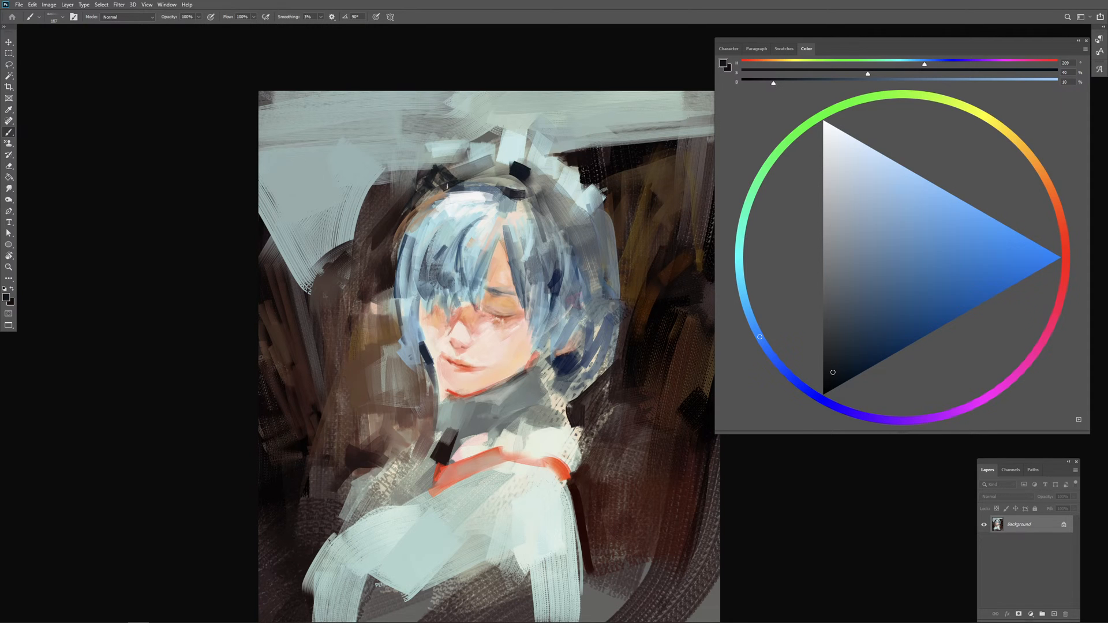
left_click_drag(451, 184, 492, 172)
key("ctrl+z")
key("ctrl+z")
left_click(480, 168, "alt")
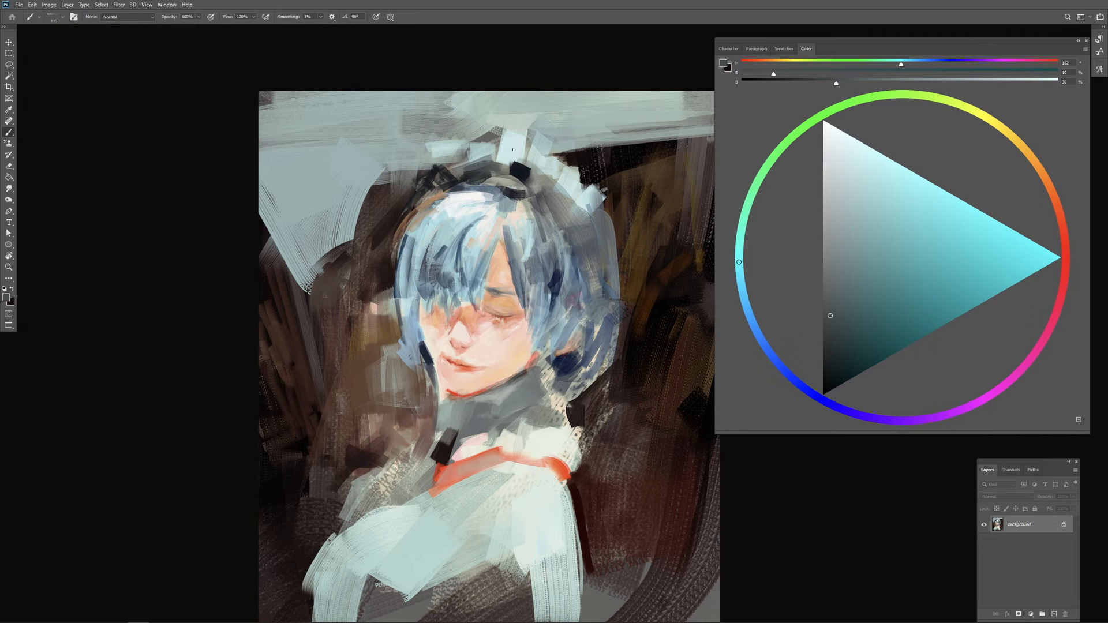
Step: Break up the pale background band beside the headpiece with sampled black and dark grey-green strokes
left_click(587, 166, "alt")
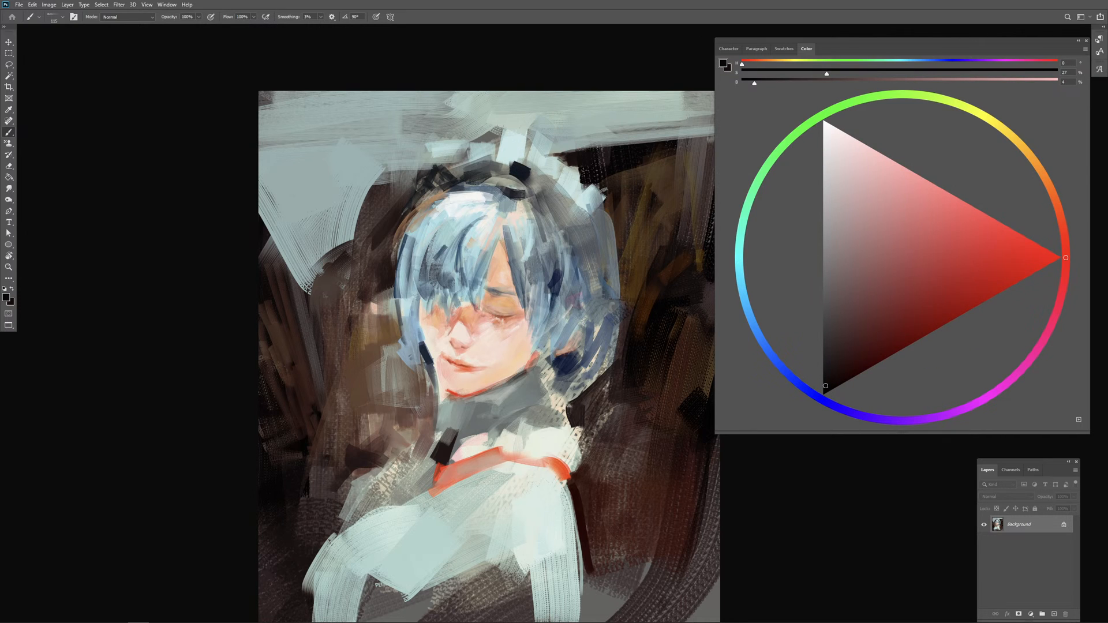
mouse_move(545, 136)
left_mouse_down()
mouse_move(577, 156)
mouse_move(573, 131)
mouse_move(603, 123)
left_mouse_up()
left_click_drag(614, 168, 596, 175)
left_click(549, 129, "alt")
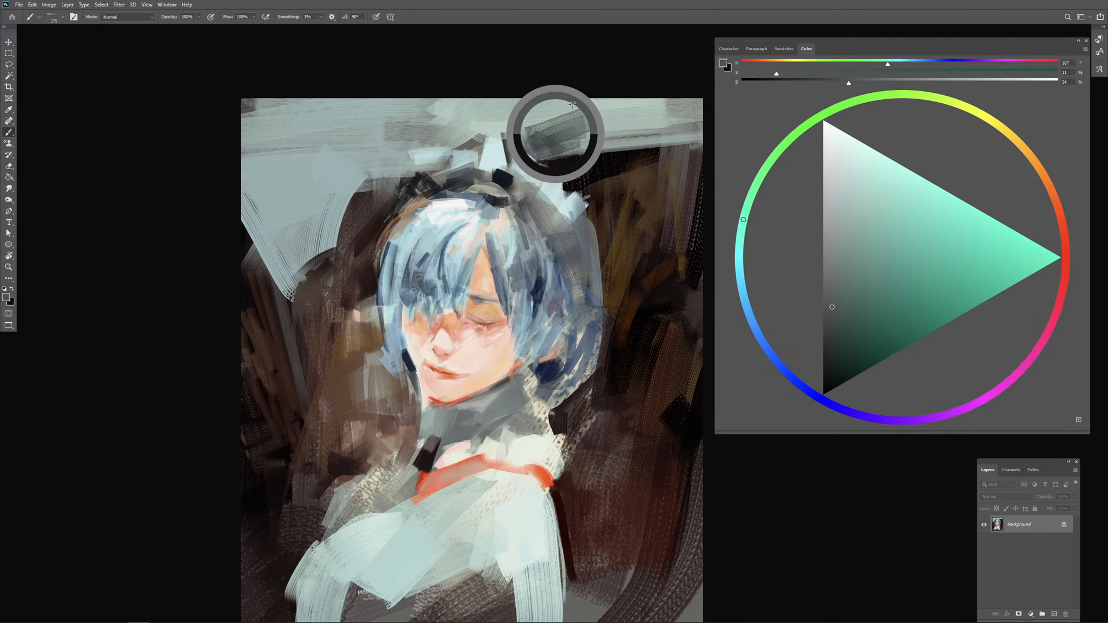
mouse_move(583, 123)
left_mouse_down()
mouse_move(659, 107)
mouse_move(667, 126)
mouse_move(624, 120)
left_mouse_up()
left_click(603, 116, "alt")
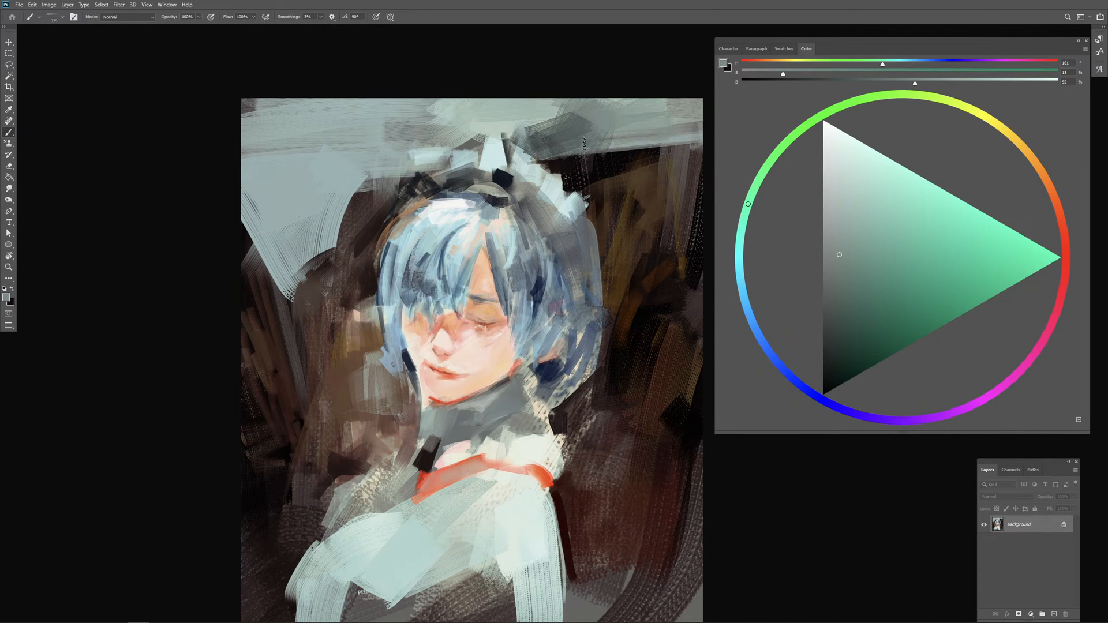
Step: Extend the dark background patch above the headpiece with broad, nearly vertical strokes
left_click_drag(597, 156, 602, 168)
left_click(600, 166, "alt")
left_click_drag(543, 113, 562, 153)
mouse_move(569, 106)
left_mouse_down()
mouse_move(577, 150)
mouse_move(591, 148)
left_mouse_up()
mouse_move(613, 109)
left_mouse_down()
mouse_move(608, 127)
mouse_move(581, 136)
left_mouse_up()
Step: Shape the background's upper right corner with a sweeping grey-green stroke and sampled near-black
left_click(605, 122, "alt")
mouse_move(611, 109)
left_mouse_down()
mouse_move(609, 141)
mouse_move(654, 171)
left_mouse_up()
left_click(643, 129, "alt")
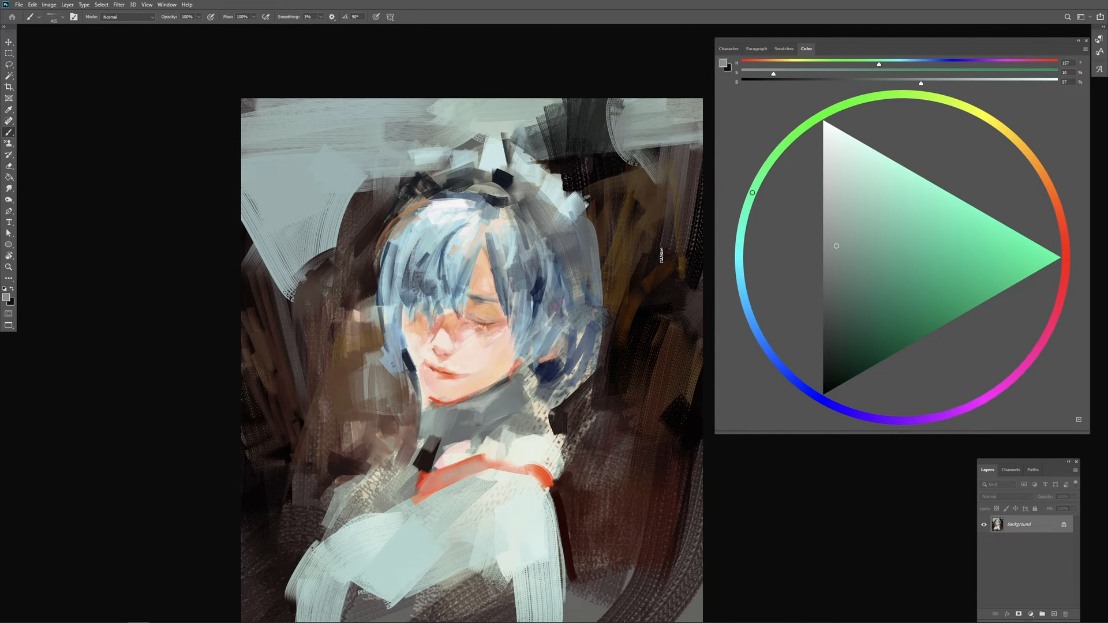
left_click(612, 162, "alt")
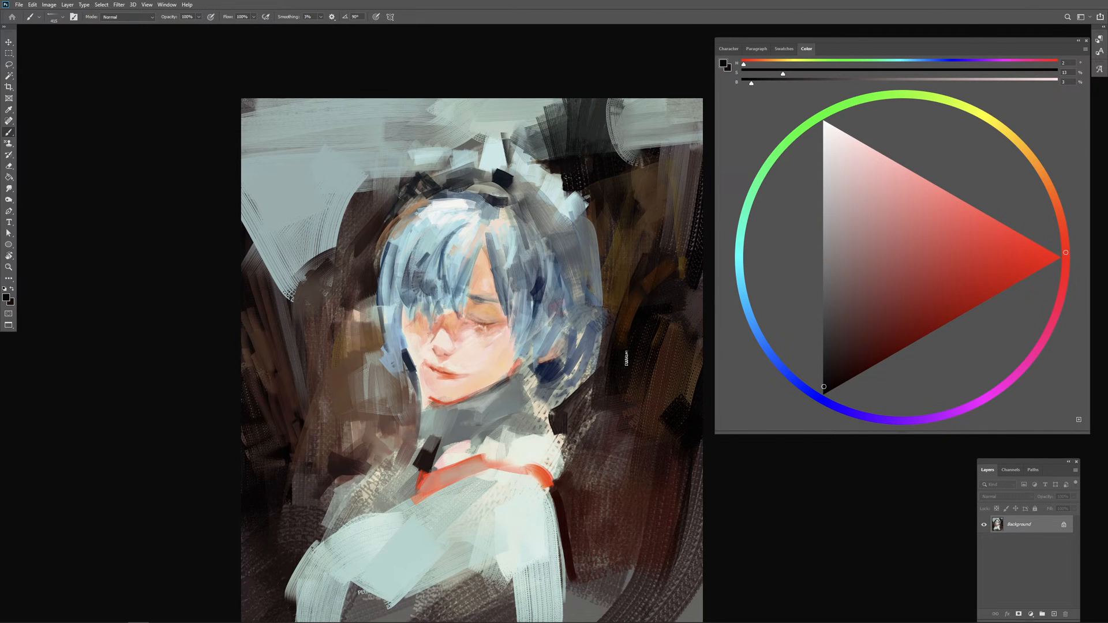
key("ctrl+minus")
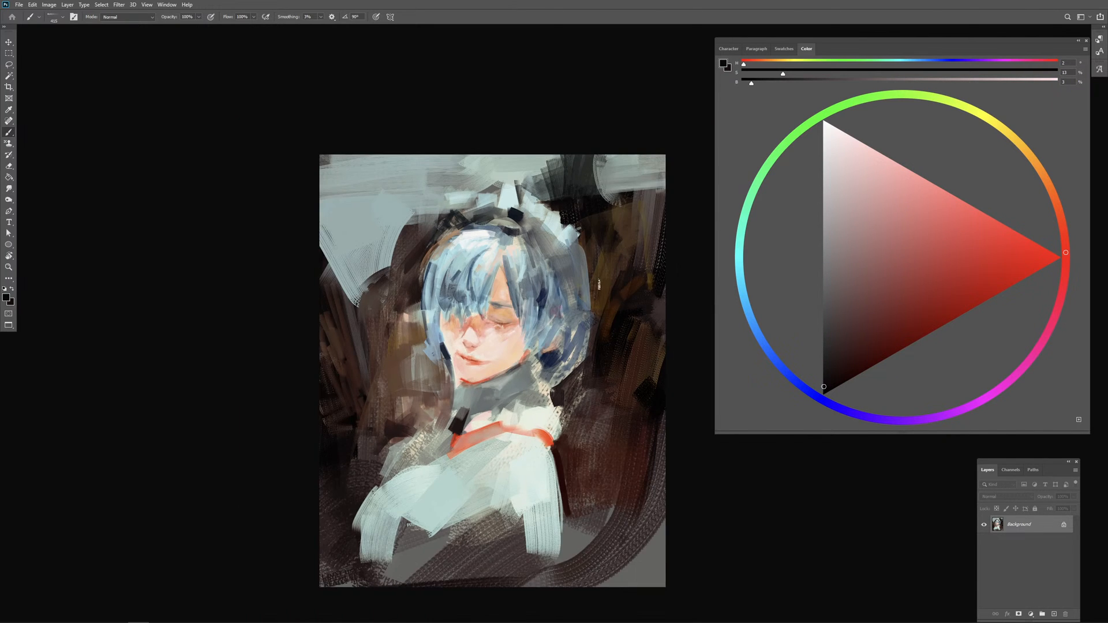
Step: Create a new layer and paint long brown strokes of hue 35 in the dark background beside the hair
left_click(598, 282, "alt")
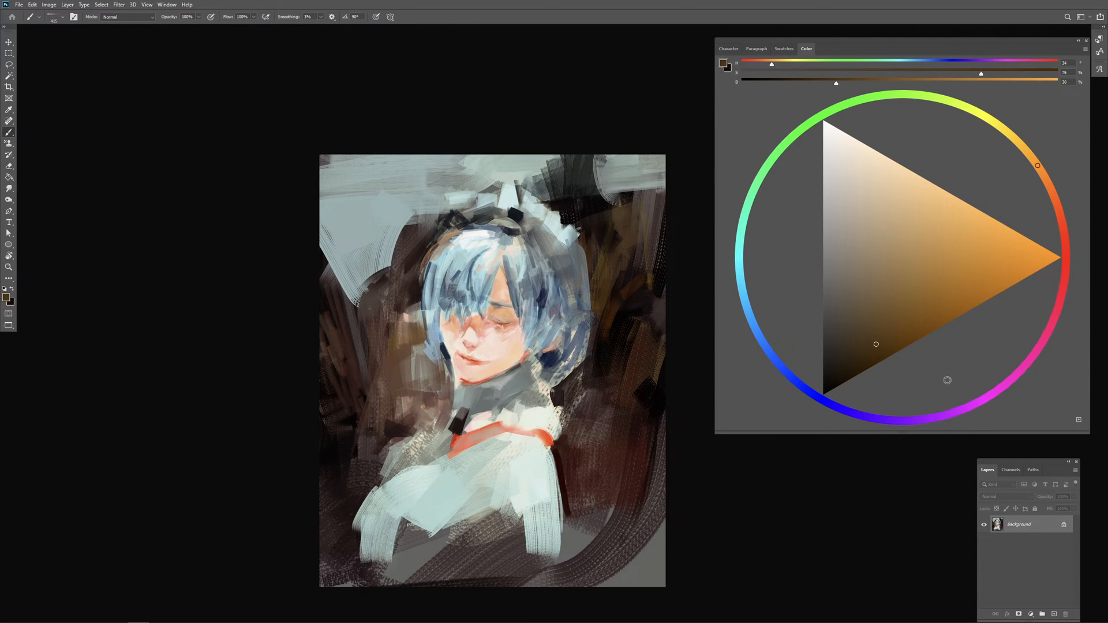
left_click(601, 286, "alt")
left_click(1054, 614)
left_click(604, 288, "alt")
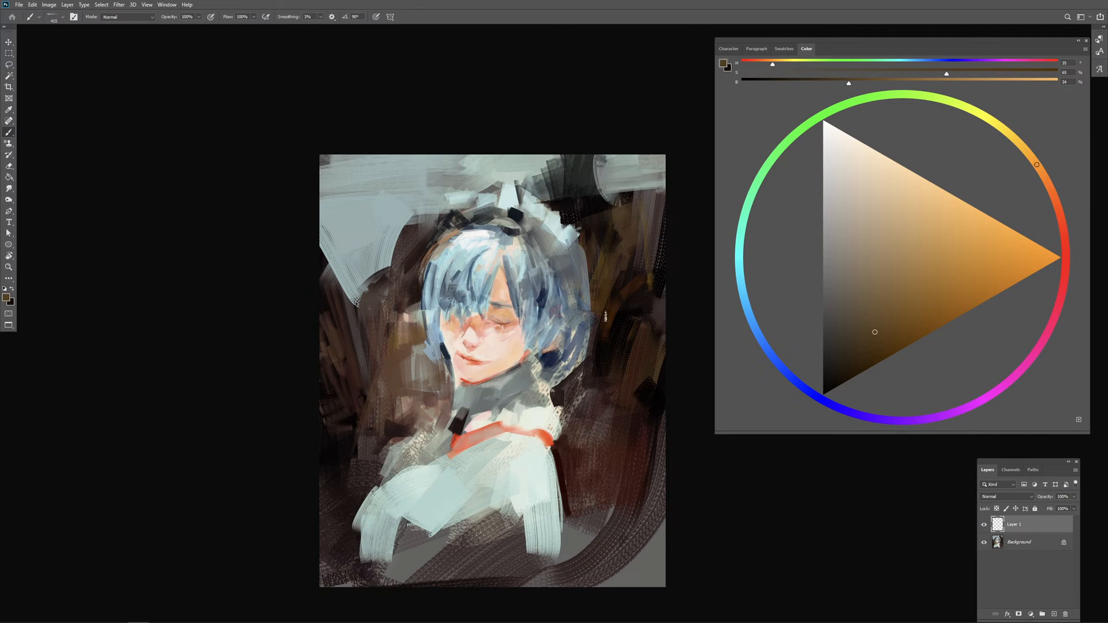
left_click_drag(605, 292, 623, 362)
mouse_move(609, 238)
left_mouse_down()
mouse_move(595, 400)
mouse_move(623, 294)
mouse_move(586, 385)
left_mouse_up()
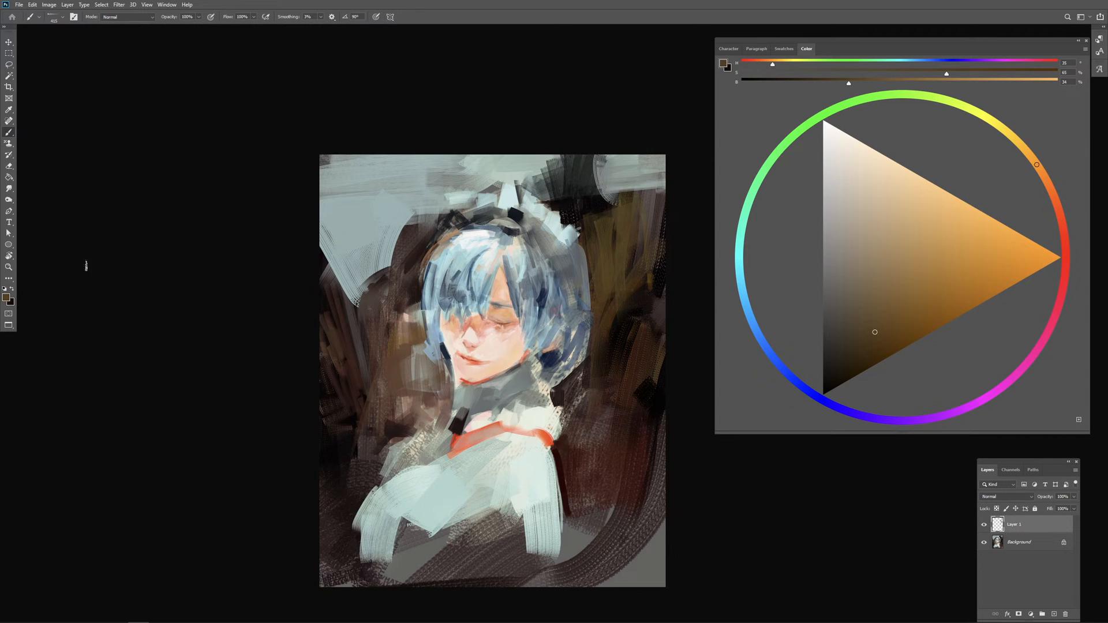
Step: Adjust the new brown strokes with Hue/Saturation at hue +29, saturation -24 and lightness +33, and return to the Brush tool
left_click(49, 5)
mouse_move(72, 28)
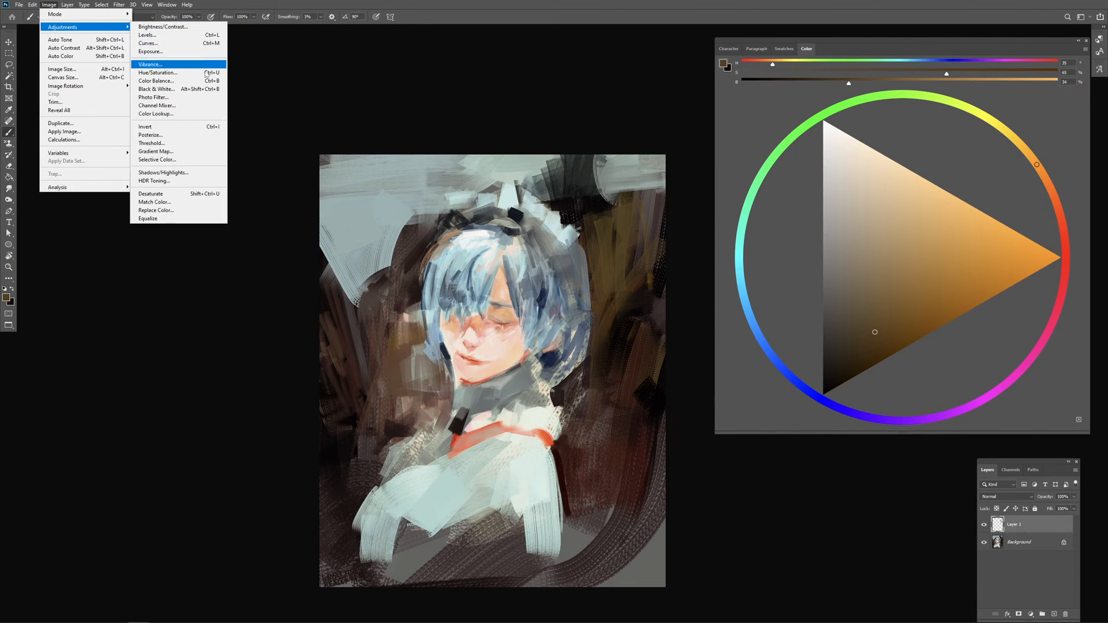
left_click(153, 73)
mouse_move(816, 101)
left_mouse_down()
mouse_move(803, 101)
mouse_move(847, 101)
mouse_move(831, 102)
mouse_move(840, 126)
mouse_move(809, 128)
mouse_move(846, 147)
mouse_move(829, 148)
left_mouse_up()
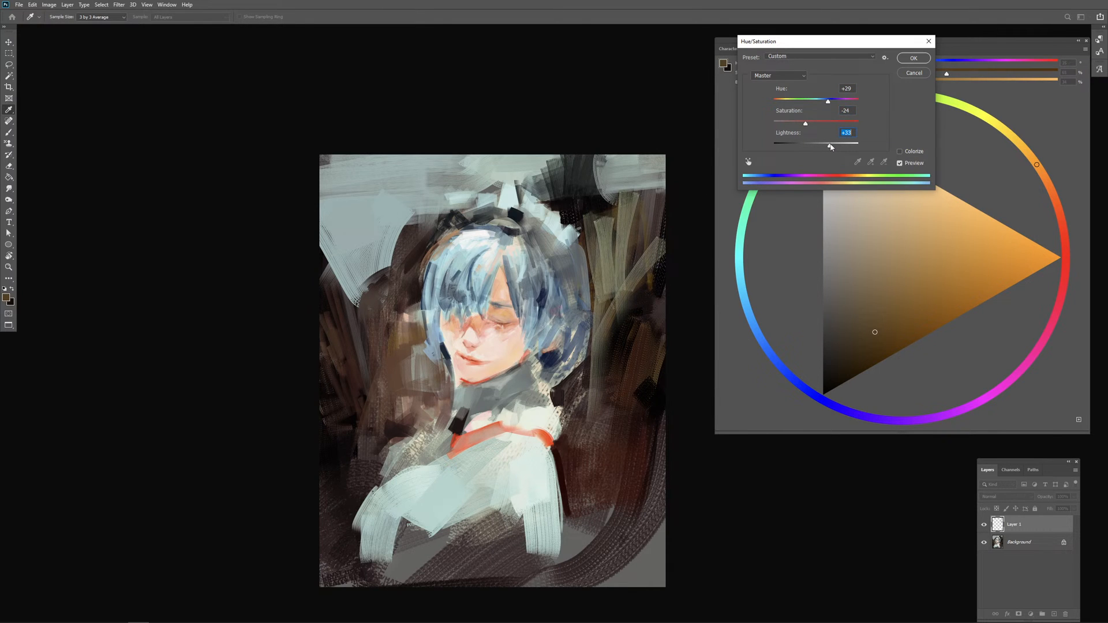
left_click(910, 57)
key("b")
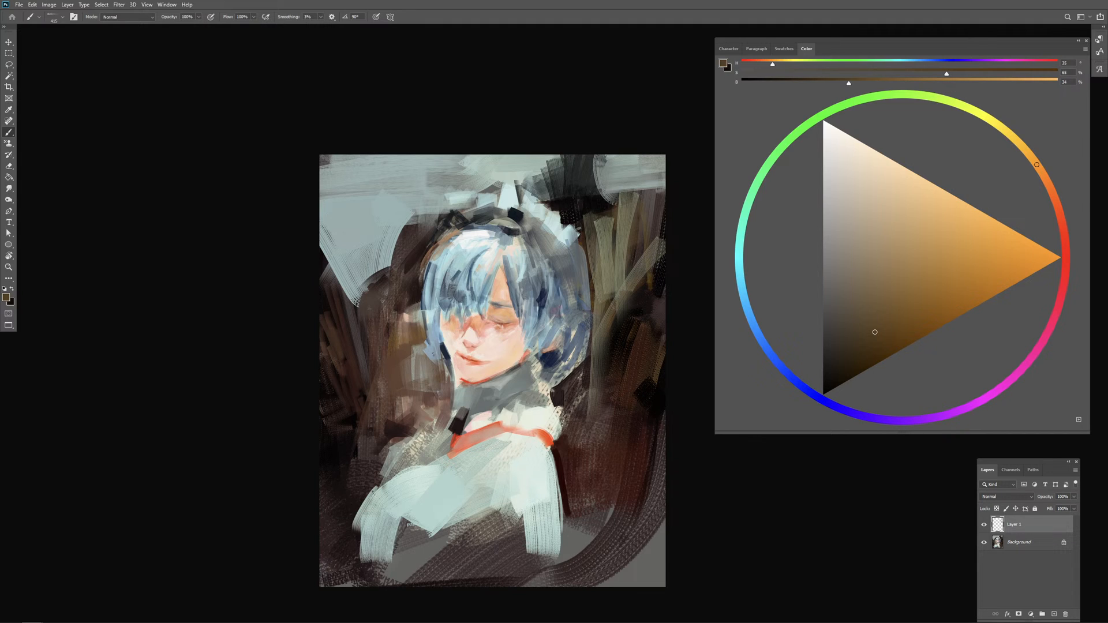
Step: Paint sampled grey-green vertical strokes over the dark background beside the hair, adding a thin near-black stroke near the canvas edge
left_click(608, 256, "alt")
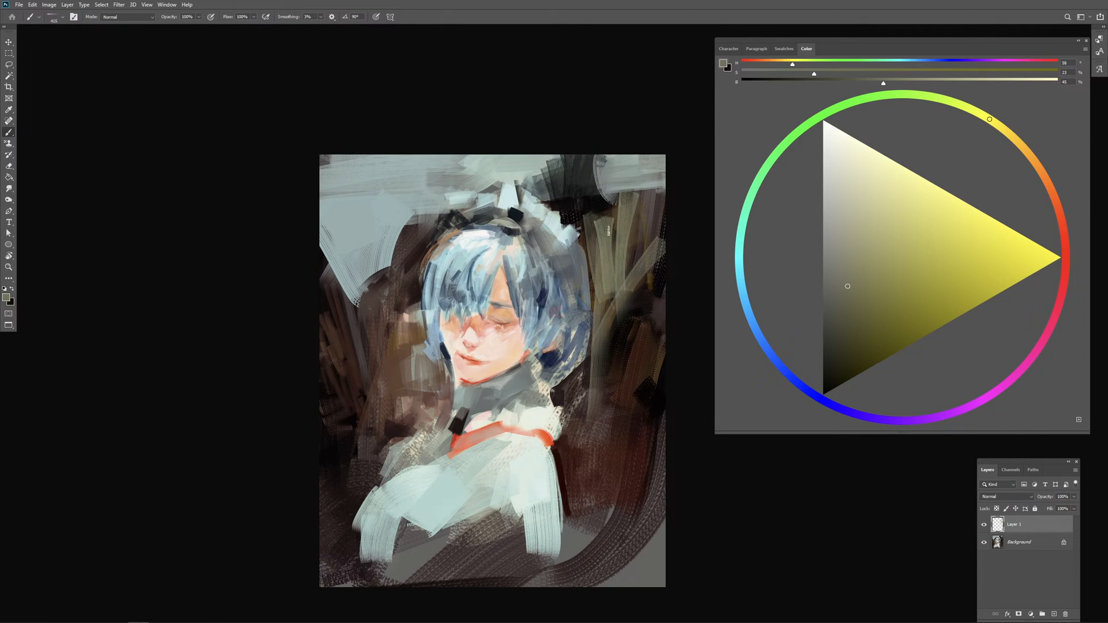
left_click(635, 222, "alt")
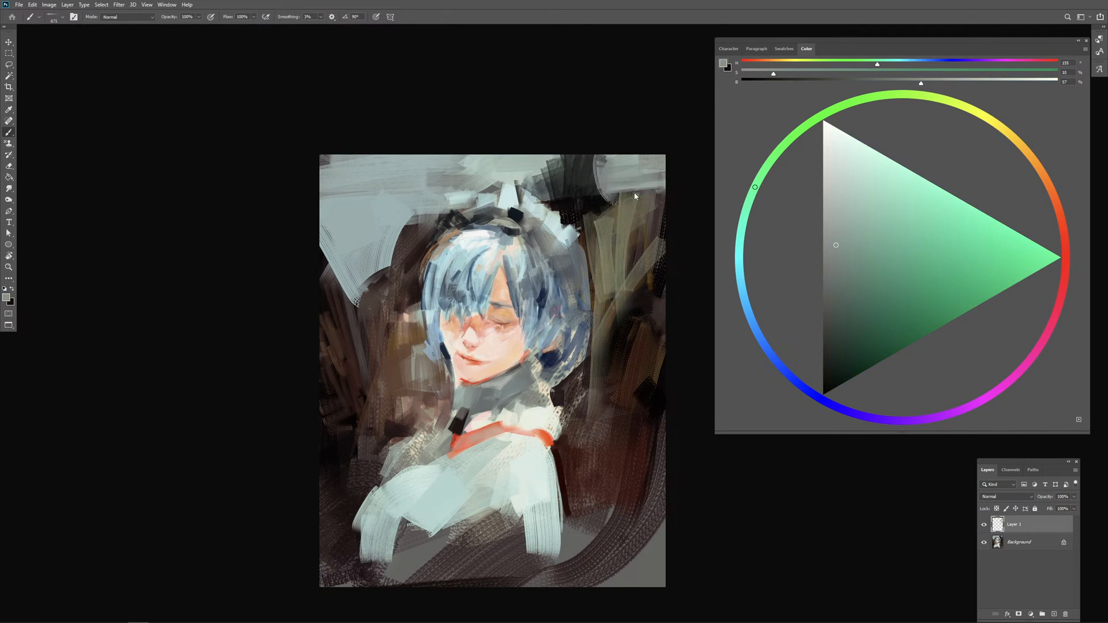
mouse_move(601, 195)
left_mouse_down()
mouse_move(596, 248)
mouse_move(613, 275)
left_mouse_up()
mouse_move(648, 211)
left_mouse_down()
mouse_move(617, 346)
mouse_move(632, 388)
left_mouse_up()
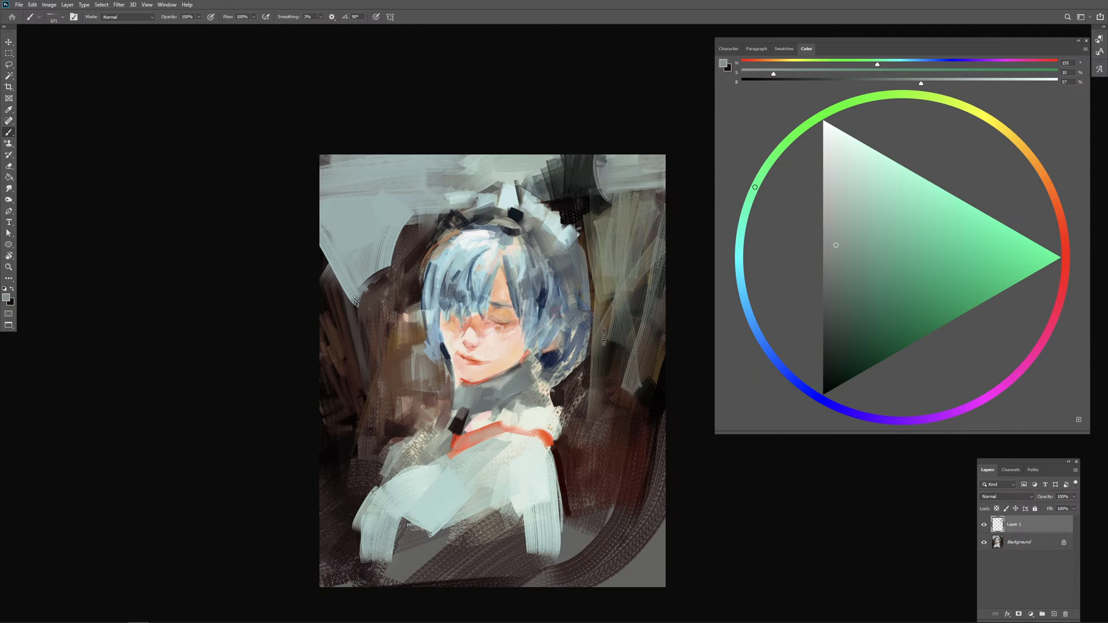
left_click_drag(604, 337, 594, 398)
mouse_move(593, 404)
left_mouse_down()
mouse_move(641, 343)
mouse_move(660, 284)
mouse_move(603, 320)
mouse_move(610, 344)
left_mouse_up()
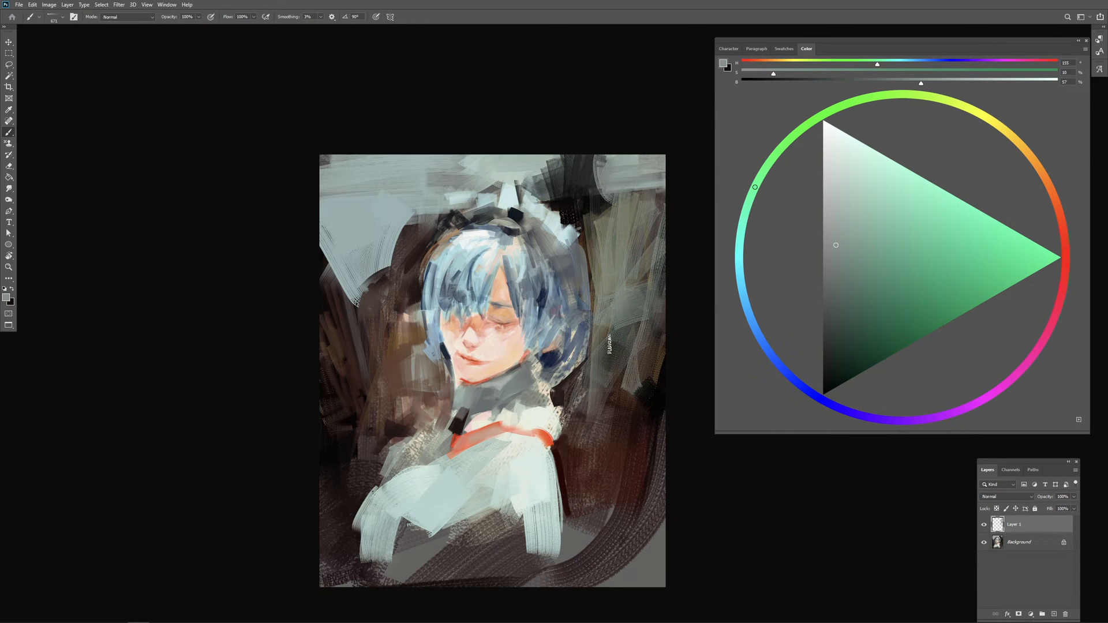
left_click(656, 404, "alt")
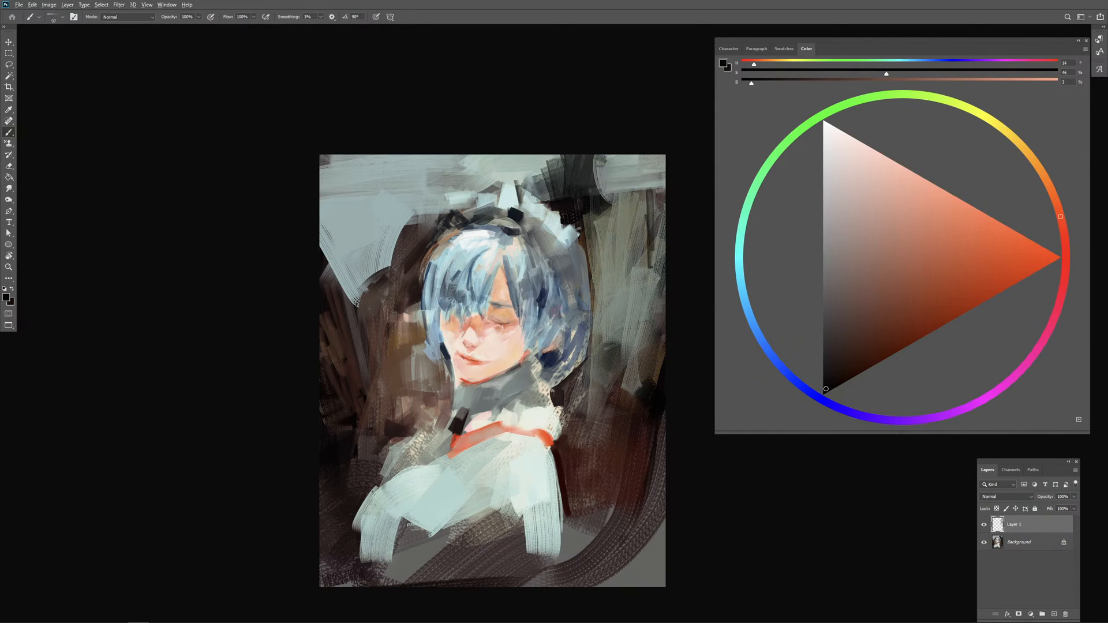
mouse_move(648, 205)
left_mouse_down()
mouse_move(649, 296)
mouse_move(632, 290)
left_mouse_up()
Step: Cover the dark patch above and beside the headpiece with grey-green strokes sampled from the surrounding background
left_click(599, 237, "alt")
mouse_move(583, 214)
left_mouse_down()
mouse_move(566, 207)
mouse_move(607, 201)
mouse_move(563, 170)
mouse_move(606, 188)
mouse_move(655, 163)
mouse_move(621, 185)
mouse_move(584, 166)
mouse_move(600, 202)
left_mouse_up()
left_click(587, 168, "alt")
left_click(558, 172, "alt")
left_click(558, 171, "alt")
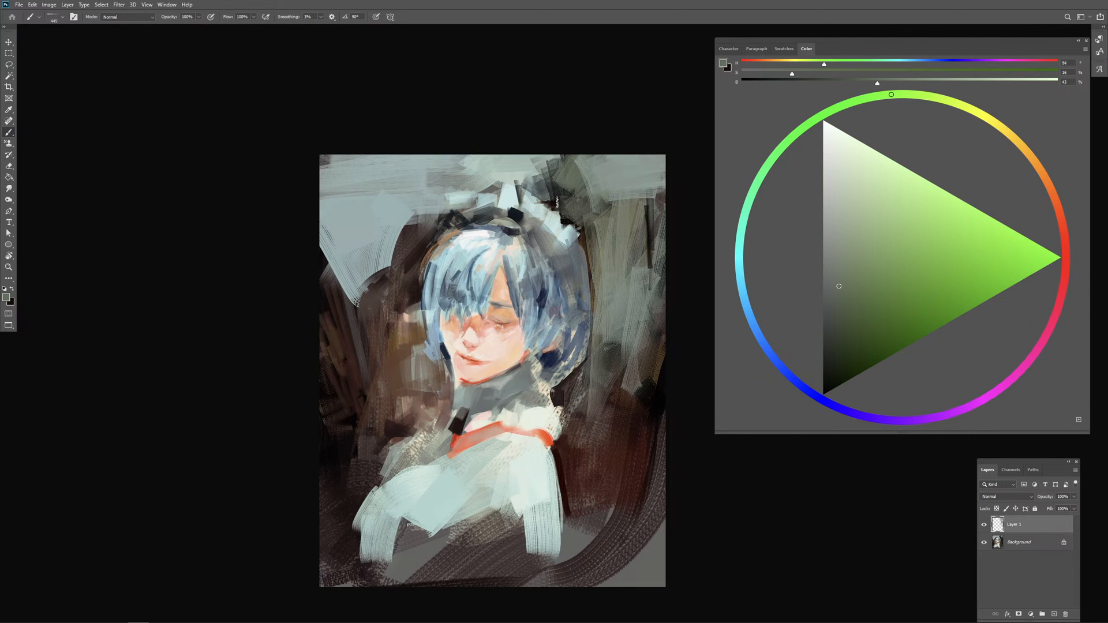
left_click(535, 158, "alt")
mouse_move(537, 162)
left_mouse_down()
mouse_move(574, 211)
mouse_move(593, 195)
left_mouse_up()
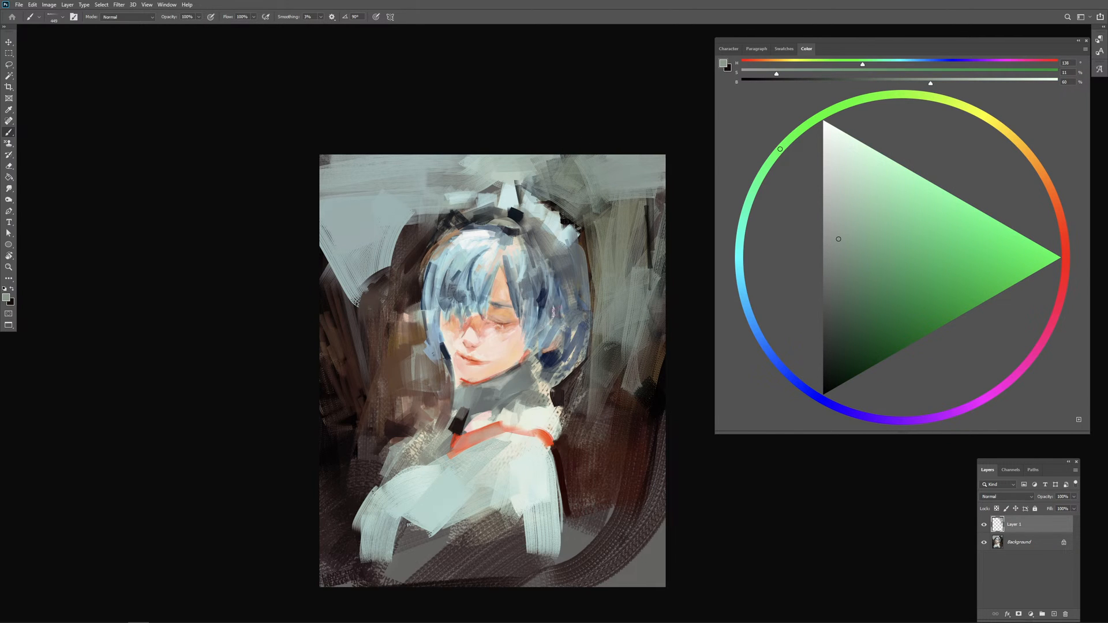
Step: Sample near-white from the shoulder and block in broad strokes across the background's upper right corner
left_click(521, 452, "alt")
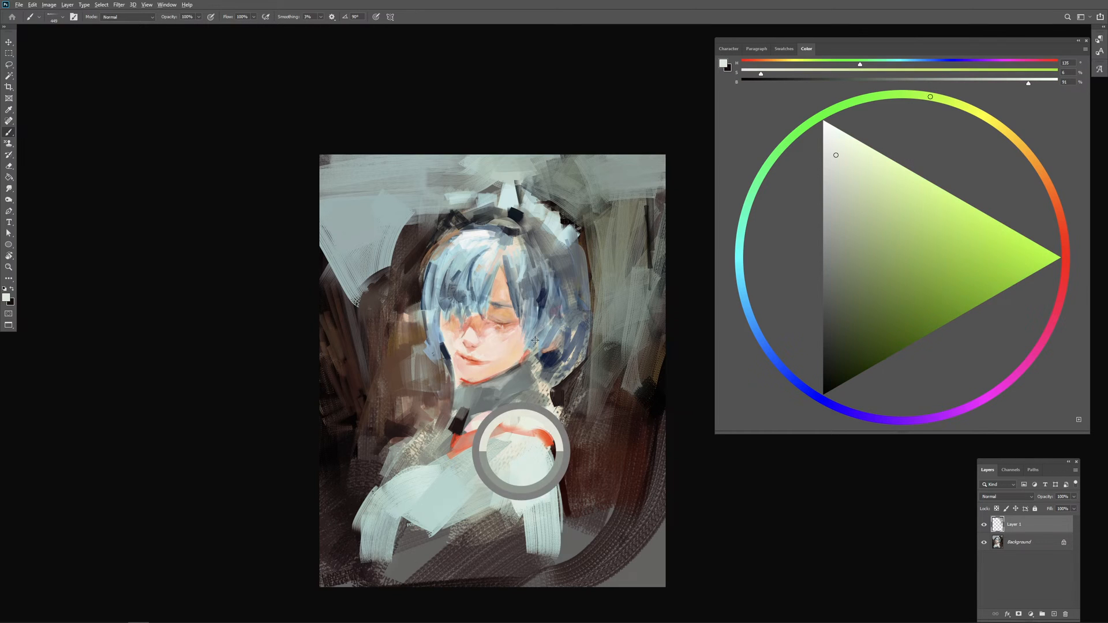
mouse_move(532, 157)
left_mouse_down()
mouse_move(600, 173)
mouse_move(563, 198)
mouse_move(638, 164)
mouse_move(554, 219)
mouse_move(545, 196)
mouse_move(661, 183)
mouse_move(585, 209)
left_mouse_up()
mouse_move(585, 219)
left_mouse_down()
mouse_move(652, 193)
mouse_move(588, 216)
mouse_move(584, 242)
mouse_move(600, 248)
left_mouse_up()
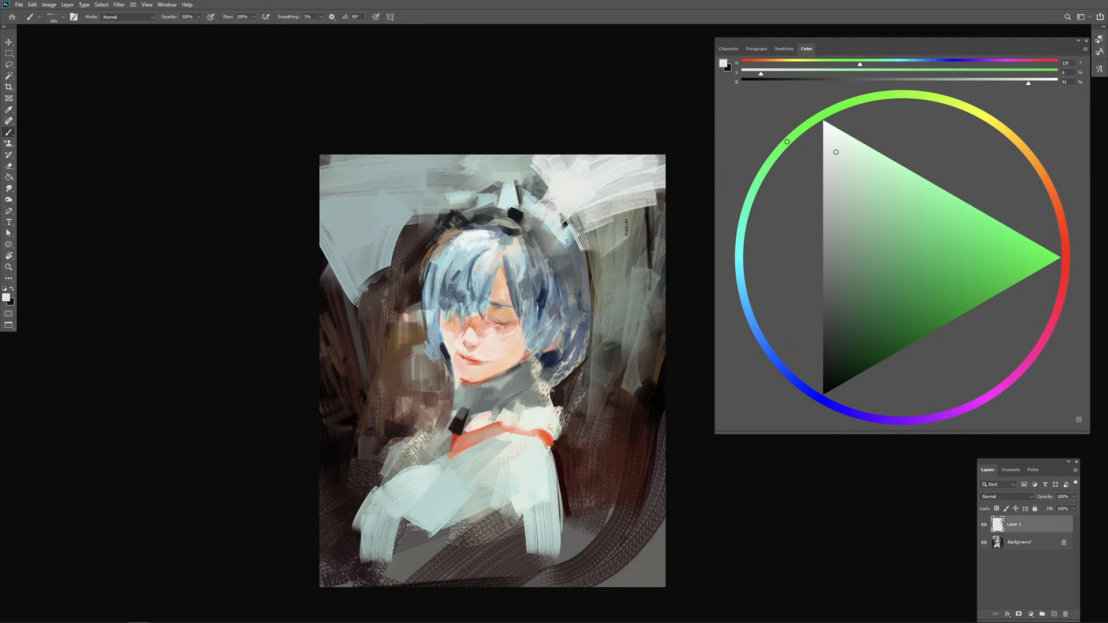
Step: Extend the near-white background down along the hair's right edge and add a thin, nearly vertical white stroke beside it
key("9")
key("9")
mouse_move(580, 215)
left_mouse_down()
mouse_move(642, 182)
mouse_move(590, 248)
mouse_move(588, 269)
mouse_move(571, 272)
mouse_move(589, 274)
mouse_move(592, 288)
mouse_move(594, 274)
left_mouse_up()
left_click_drag(611, 251, 605, 276)
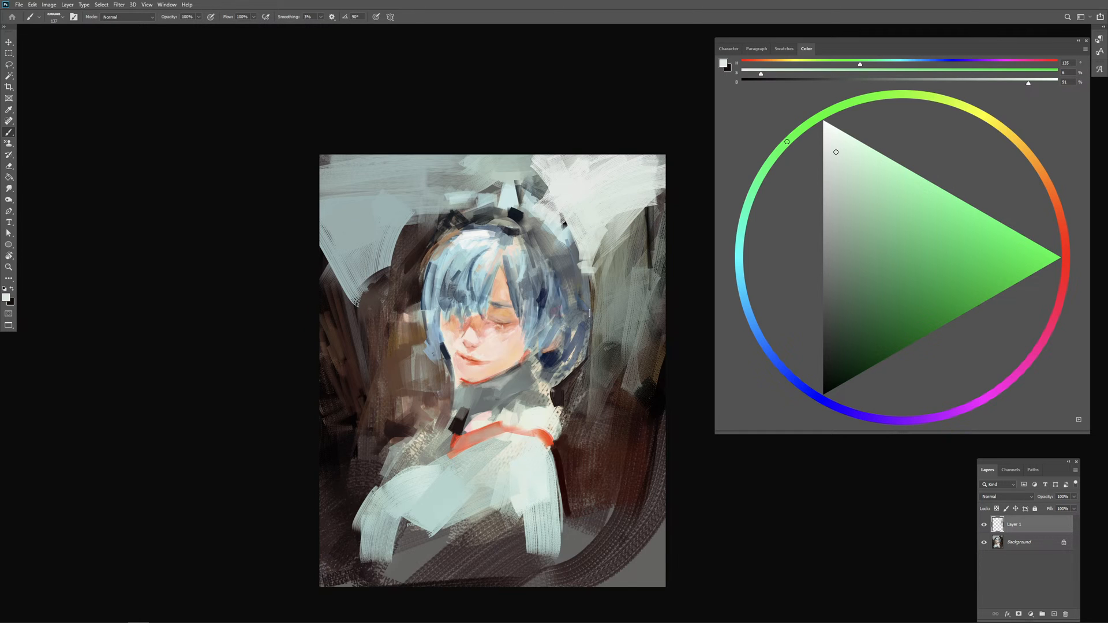
key("ctrl+z")
left_click_drag(605, 270, 600, 293)
Step: Define the outer right contour of the hair with strokes of sampled grey-blue and dark blue
left_click(593, 284, "alt")
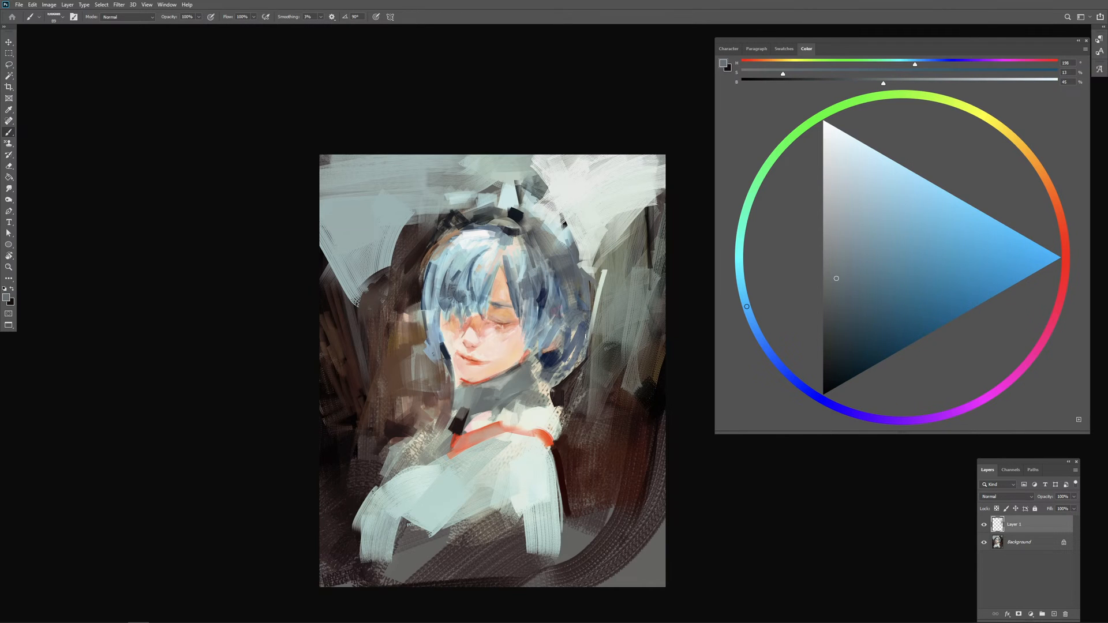
left_click(580, 327, "alt")
left_click_drag(579, 249, 592, 278)
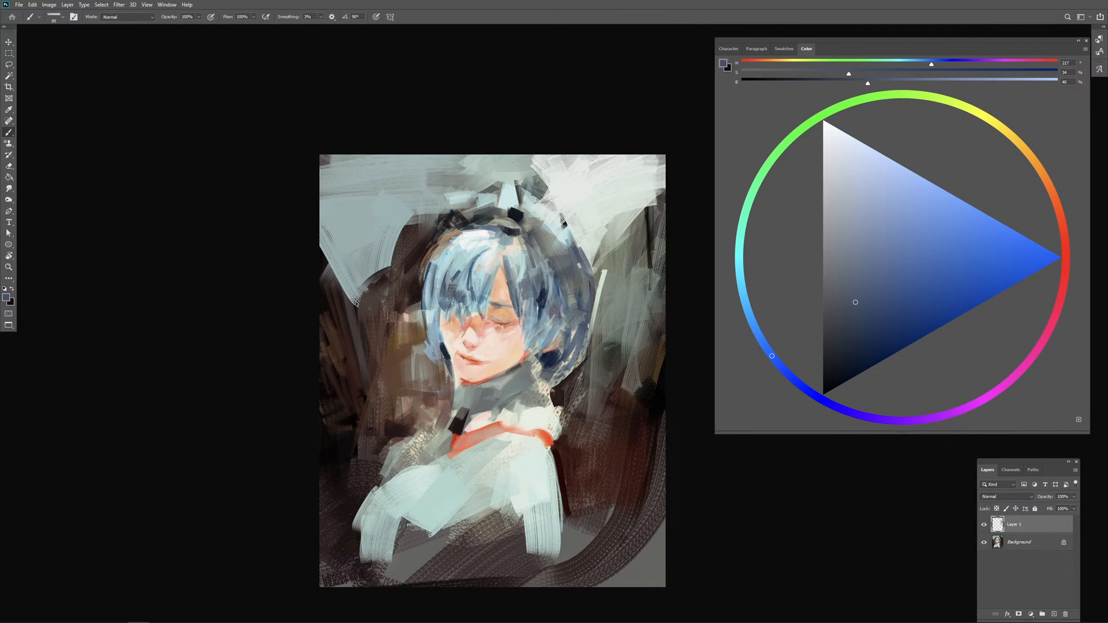
left_click(581, 302, "alt")
left_click(554, 359, "alt")
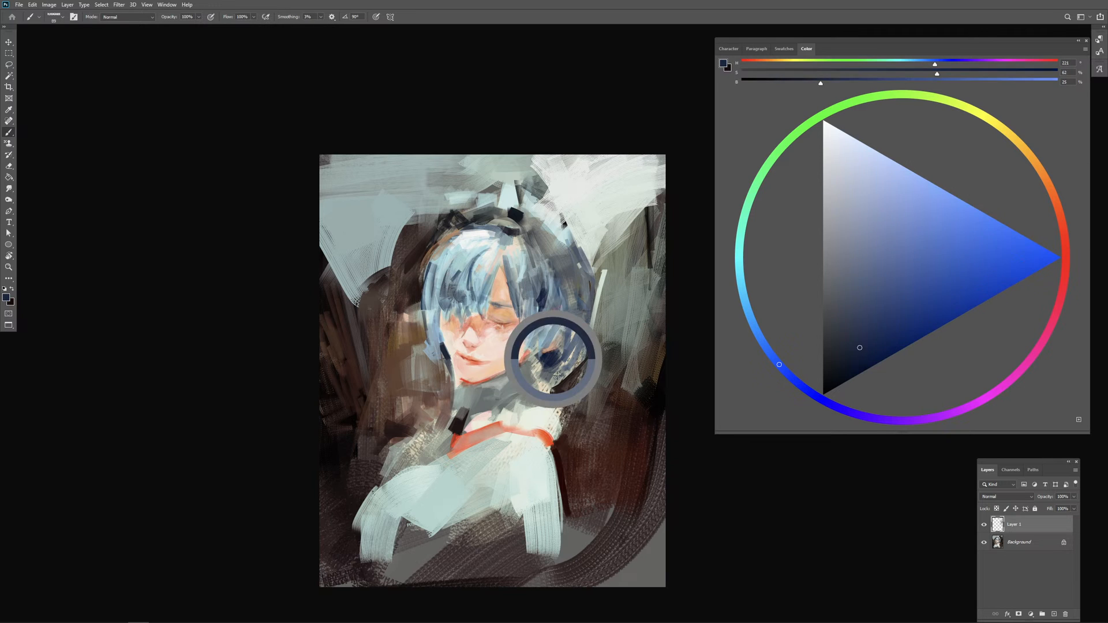
Step: Paint large light grey-green strokes over the dark background beneath and beside the hair on the right
left_click(613, 325, "alt")
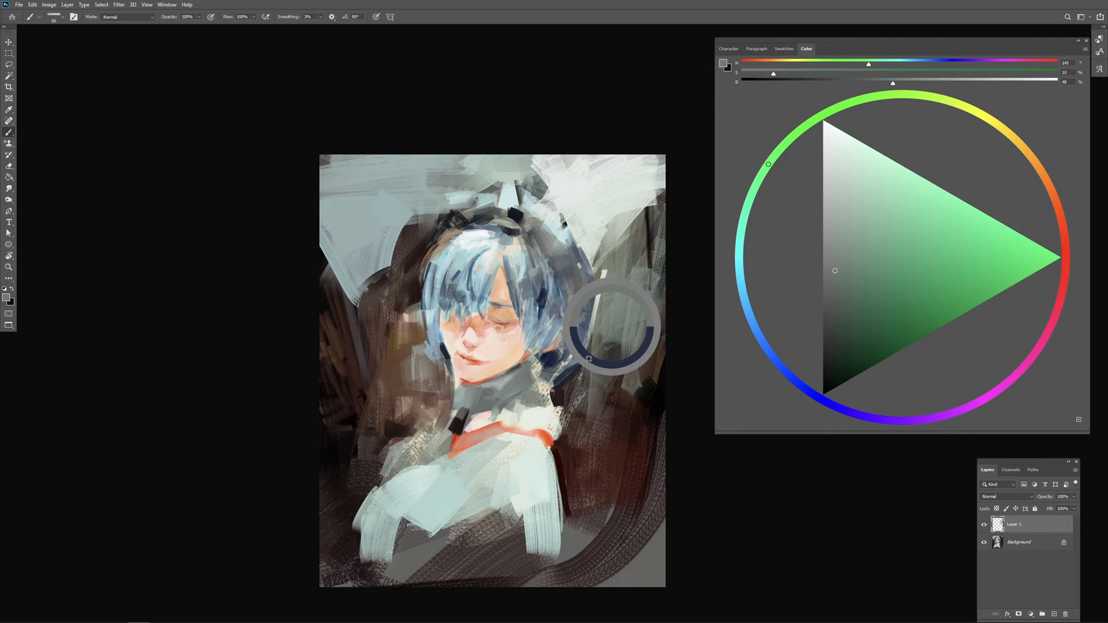
left_click(613, 221, "alt")
left_click_drag(596, 364, 565, 396)
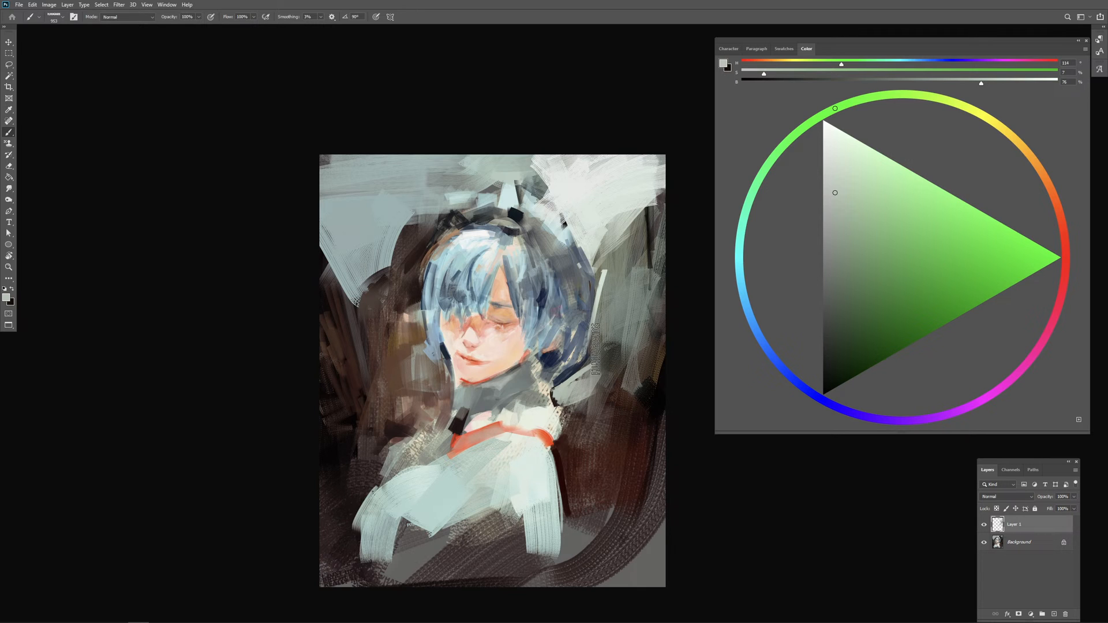
left_click_drag(615, 254, 597, 387)
mouse_move(658, 340)
left_mouse_down()
mouse_move(613, 374)
mouse_move(657, 397)
left_mouse_up()
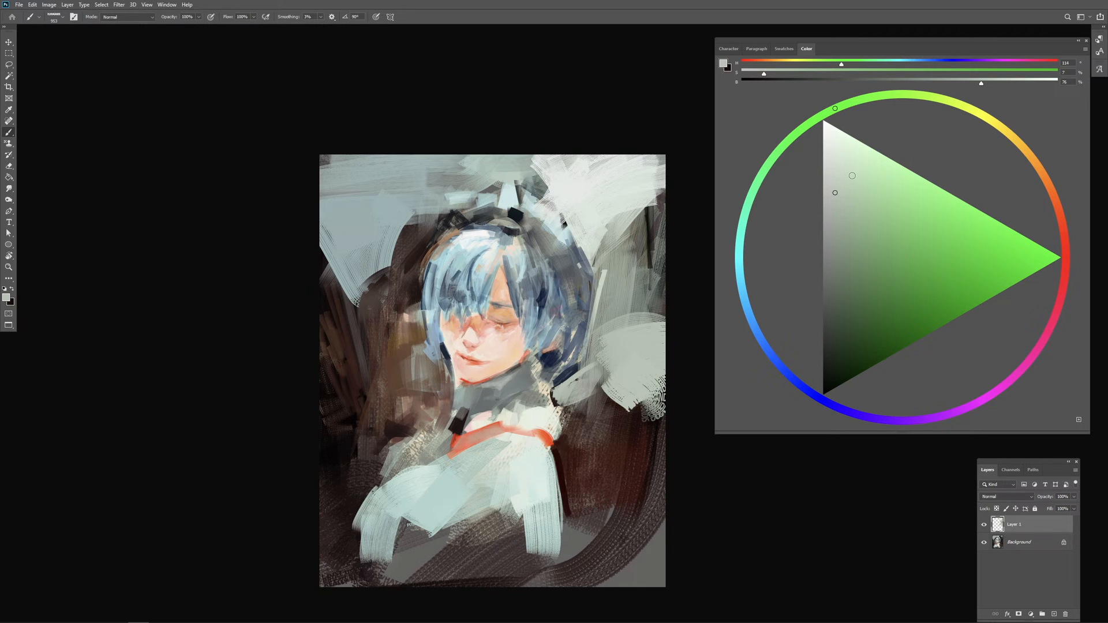
Step: Build up the light patch right of the hair with pale grey-green strokes and toggle Layer 1's visibility to compare
left_click(834, 162)
mouse_move(651, 345)
left_mouse_down()
mouse_move(630, 342)
mouse_move(648, 296)
mouse_move(630, 297)
mouse_move(618, 351)
mouse_move(638, 349)
left_mouse_up()
left_click(613, 366, "alt")
left_click_drag(626, 335, 631, 336)
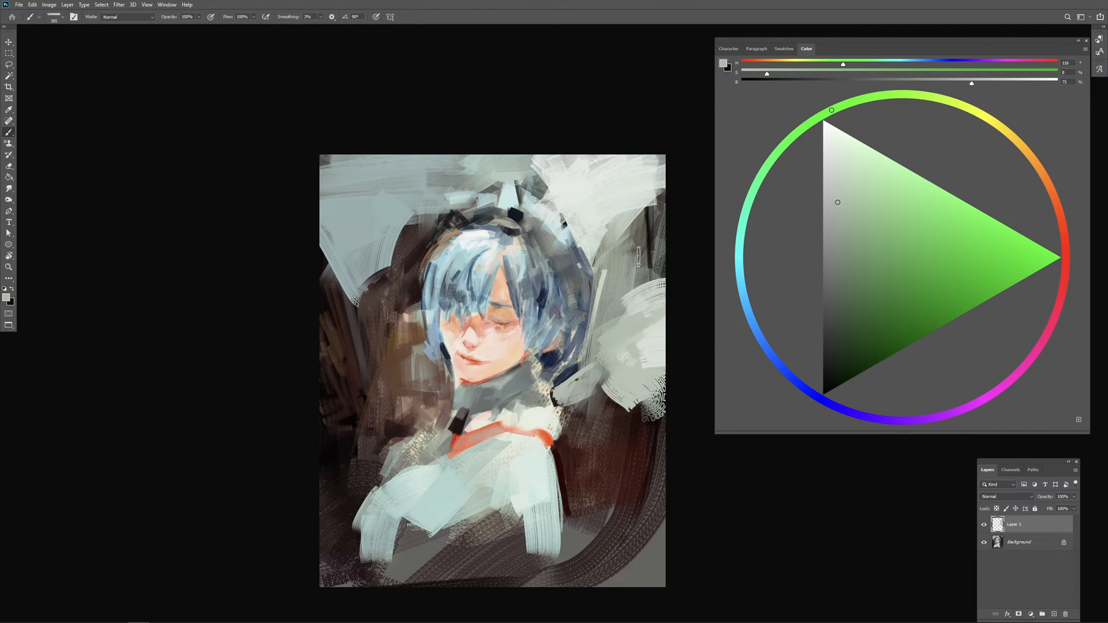
left_click_drag(626, 273, 633, 273)
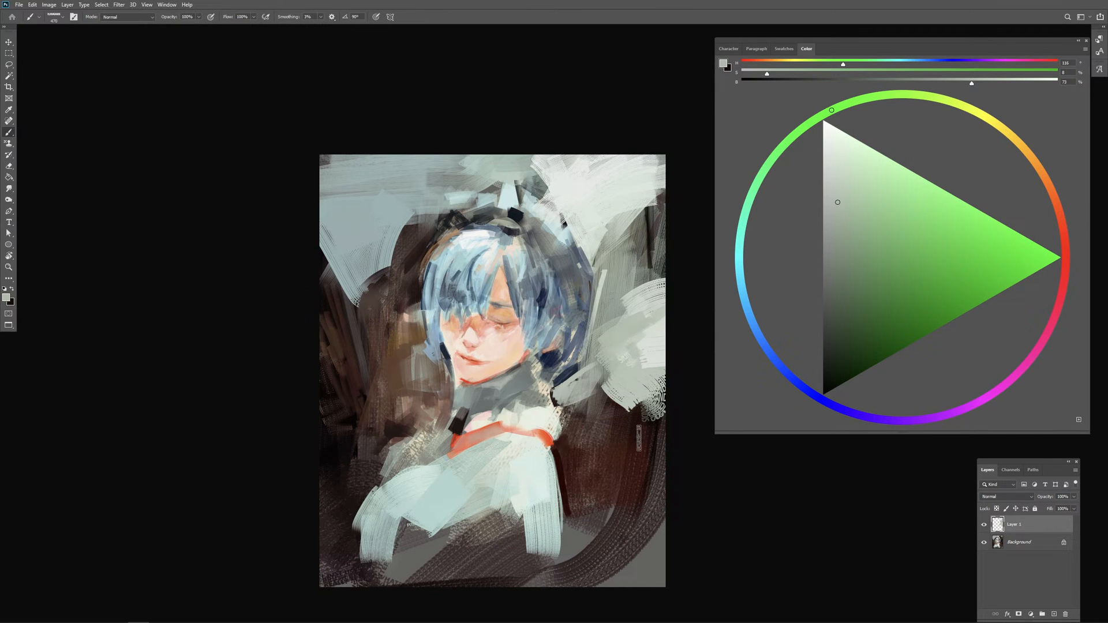
left_click(983, 525)
left_click(984, 525)
Step: Sweep a brown and dark red arc beside the shoulder and cover the background above it with light grey strokes
left_click(603, 403, "alt")
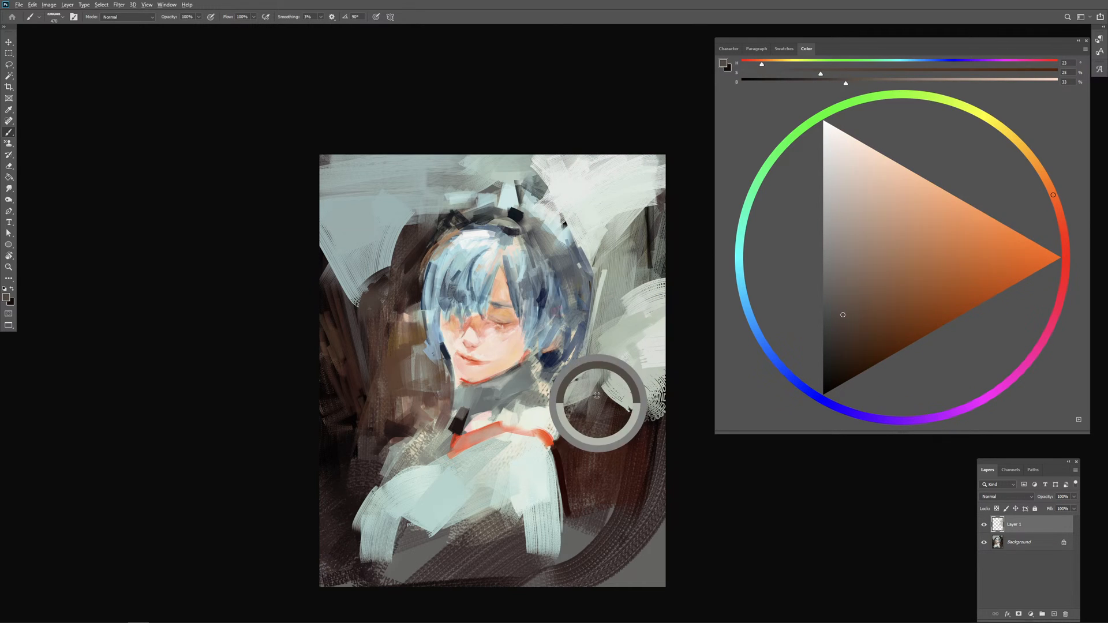
left_click(634, 460, "alt")
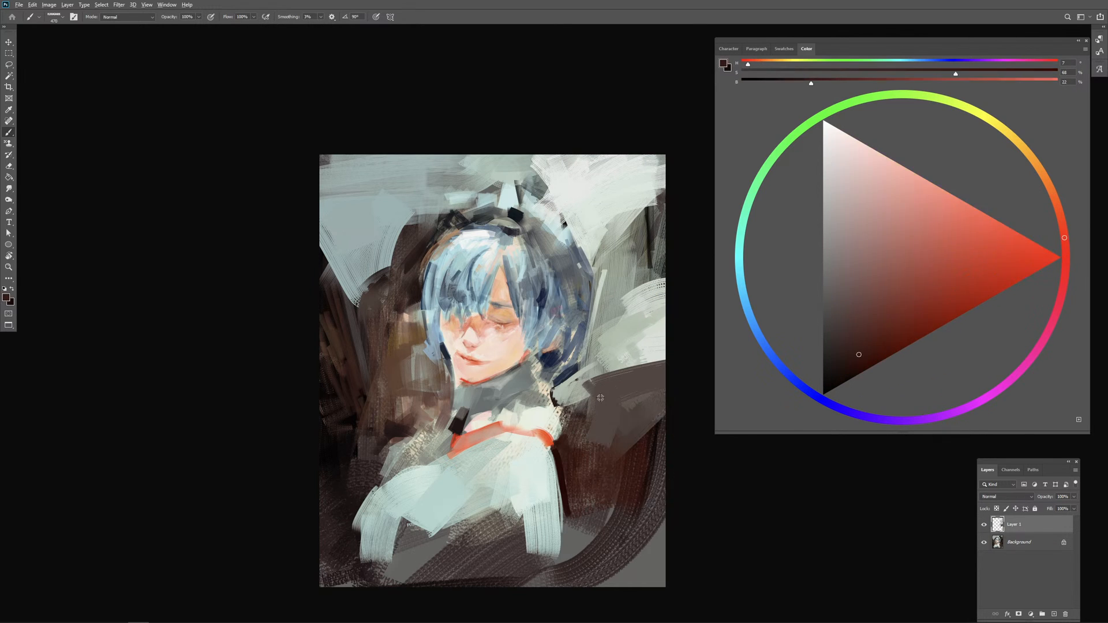
left_click(647, 312, "alt")
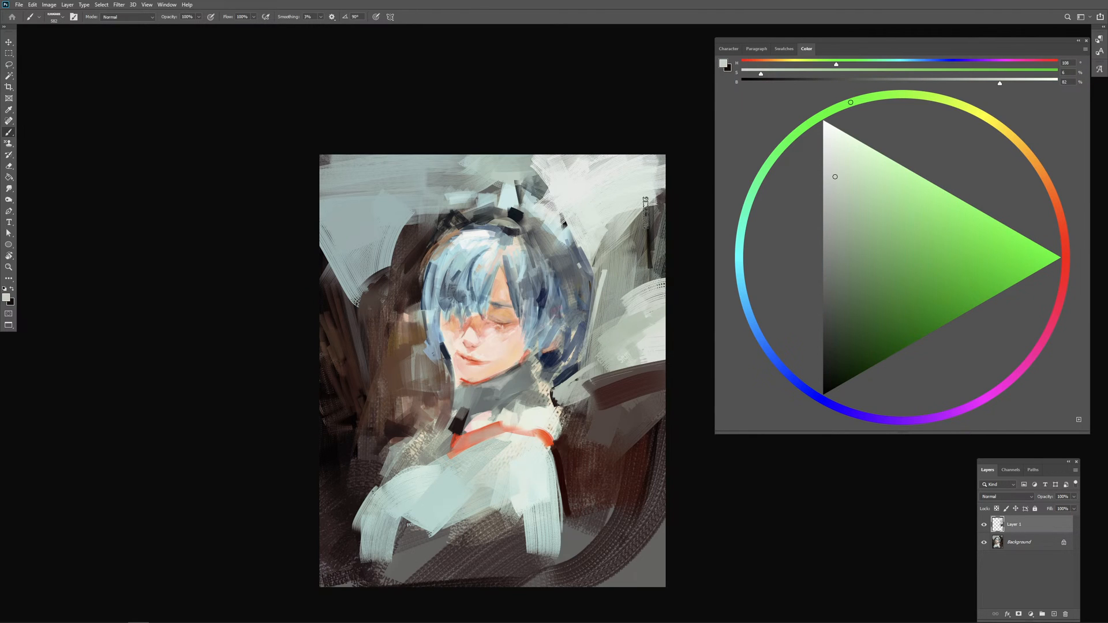
mouse_move(630, 217)
left_mouse_down()
mouse_move(641, 326)
mouse_move(620, 299)
mouse_move(602, 316)
left_mouse_up()
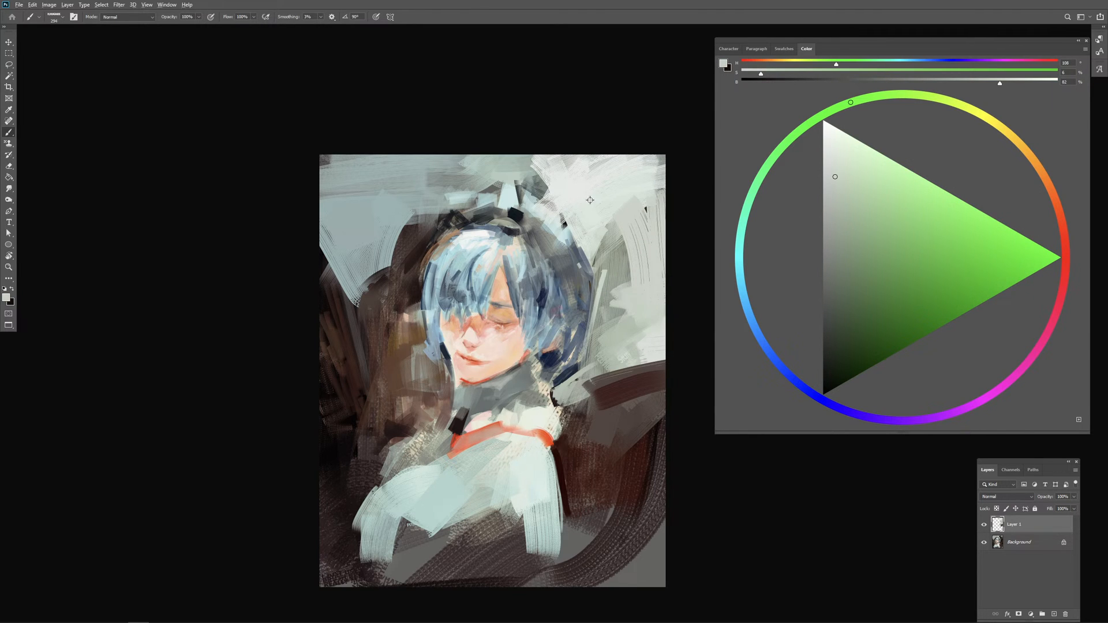
left_click(591, 199, "alt")
left_click_drag(572, 199, 622, 200)
Step: Cover the background's upper left area with broad near-white strokes reaching down to the hair and headpiece
left_click_drag(324, 140, 383, 205)
key("ctrl+z")
mouse_move(442, 140)
left_mouse_down()
mouse_move(333, 237)
mouse_move(386, 243)
left_mouse_up()
left_click_drag(405, 260, 388, 269)
left_click_drag(437, 197, 400, 208)
mouse_move(412, 204)
left_mouse_down()
mouse_move(441, 216)
mouse_move(465, 196)
mouse_move(430, 191)
left_mouse_up()
left_click_drag(482, 166, 482, 188)
Step: Shift the near-white colour to hue 190 and paint small pale blue-white strokes around the headpiece
right_click(489, 205, "alt")
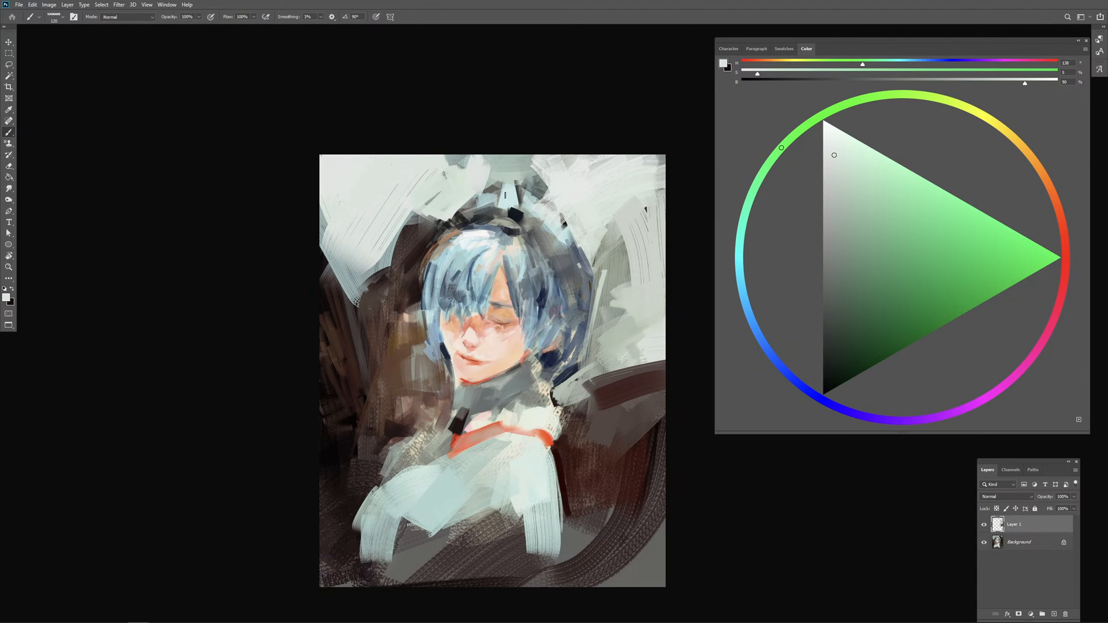
left_click(753, 282)
right_click(495, 211, "alt")
left_click_drag(489, 206, 502, 213)
key("ctrl+z")
key("0")
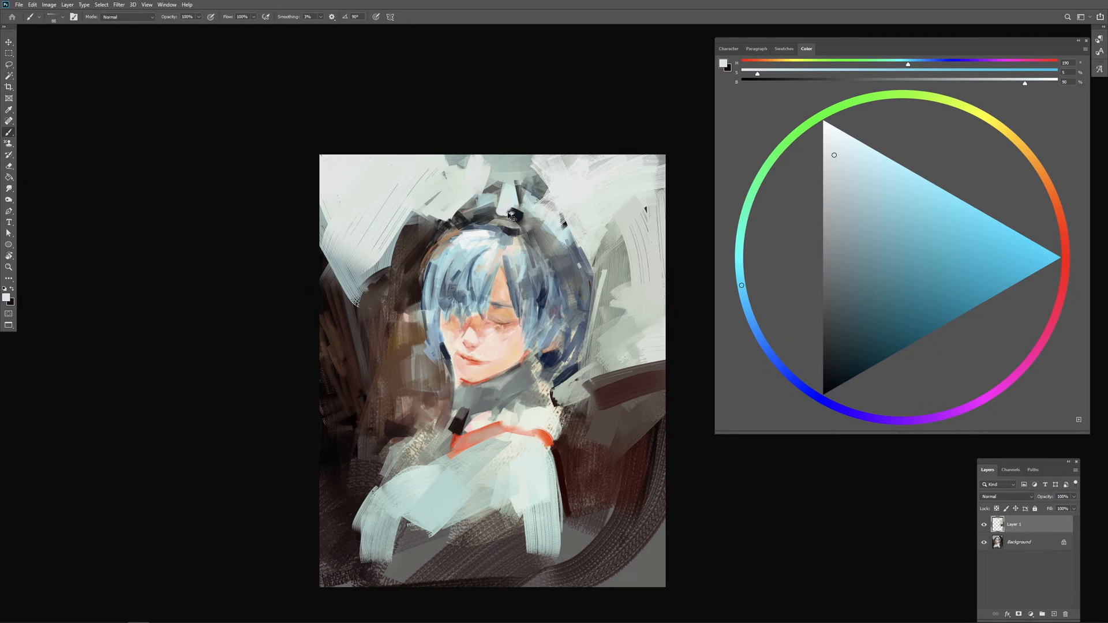
left_click_drag(536, 204, 531, 201)
key(".")
left_click_drag(526, 206, 538, 206)
Step: Paint the area behind the headpiece's tip with sampled light grey strokes
left_click(575, 259, "alt")
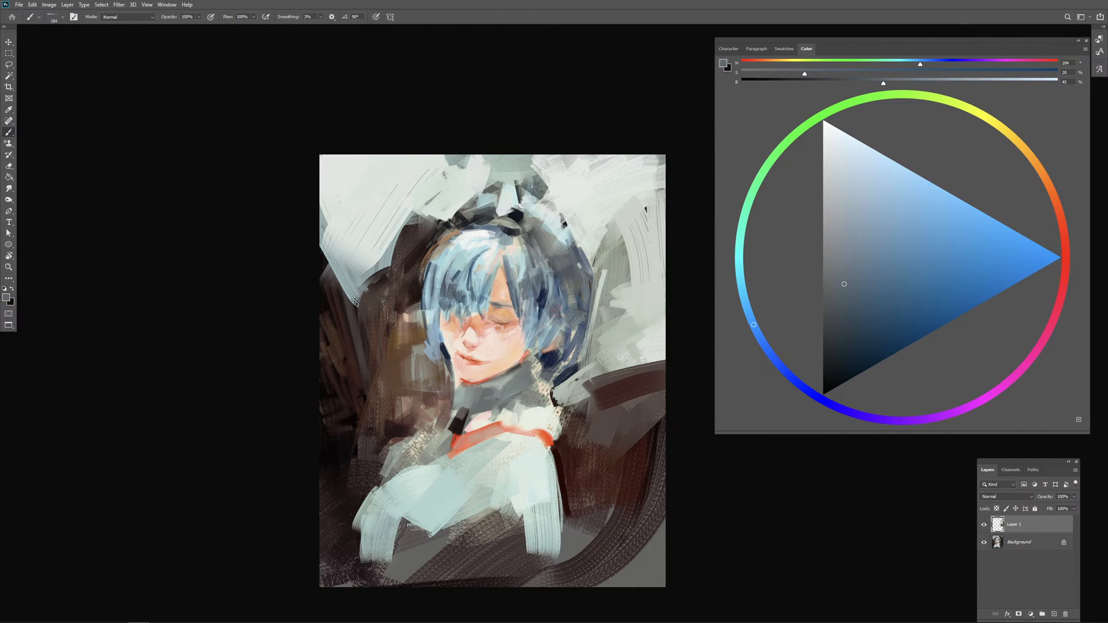
left_click(554, 180, "alt")
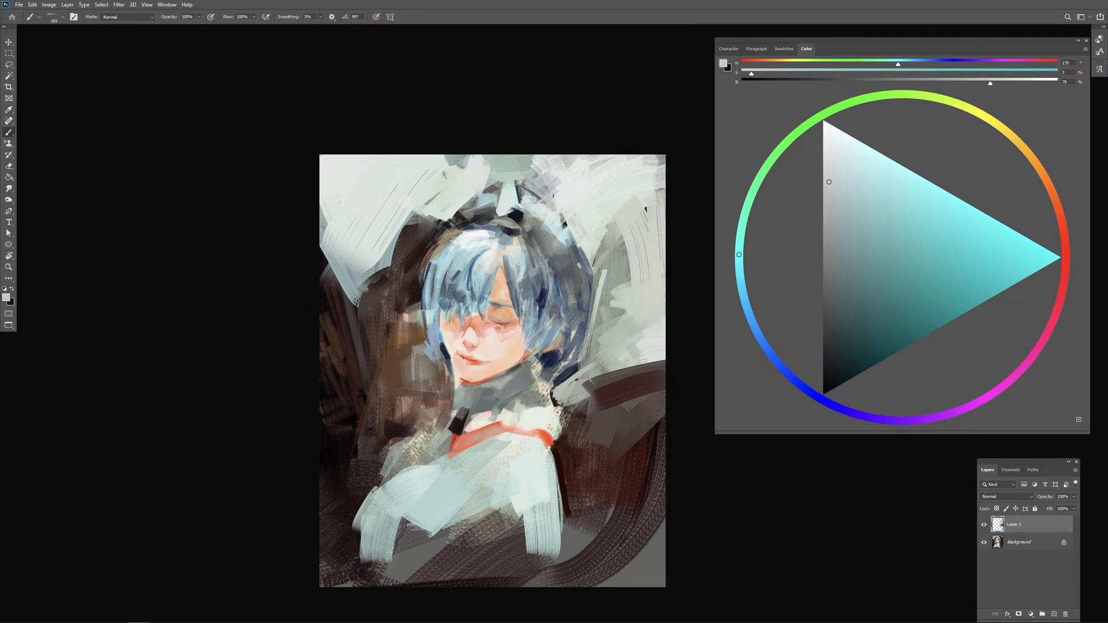
mouse_move(481, 187)
left_mouse_down()
mouse_move(508, 161)
mouse_move(527, 172)
mouse_move(530, 192)
left_mouse_up()
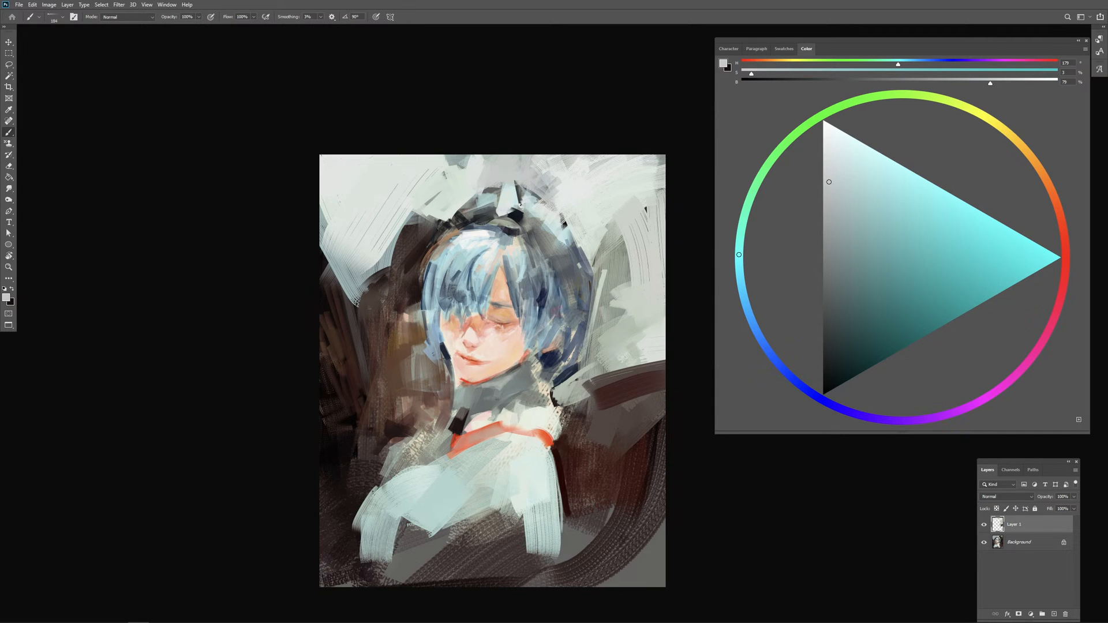
Step: Add near-black accents along the right side of the headband and trim them with sampled near-white
left_click(489, 211, "alt")
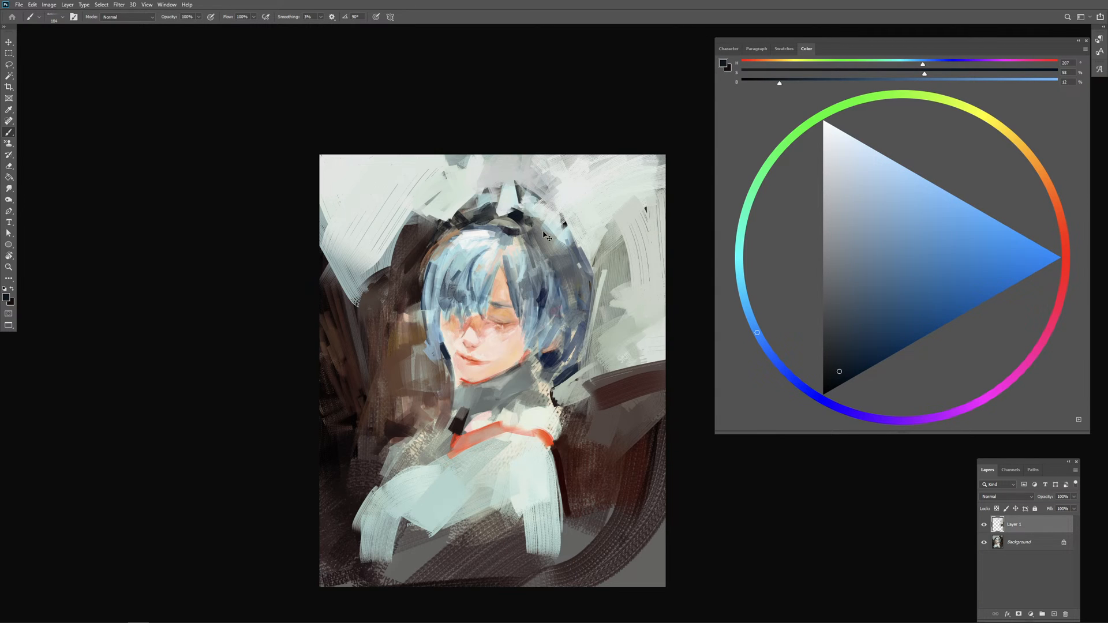
mouse_move(526, 235)
left_mouse_down()
mouse_move(565, 246)
mouse_move(548, 237)
mouse_move(557, 232)
mouse_move(558, 254)
mouse_move(575, 232)
left_mouse_up()
left_click(592, 215, "alt")
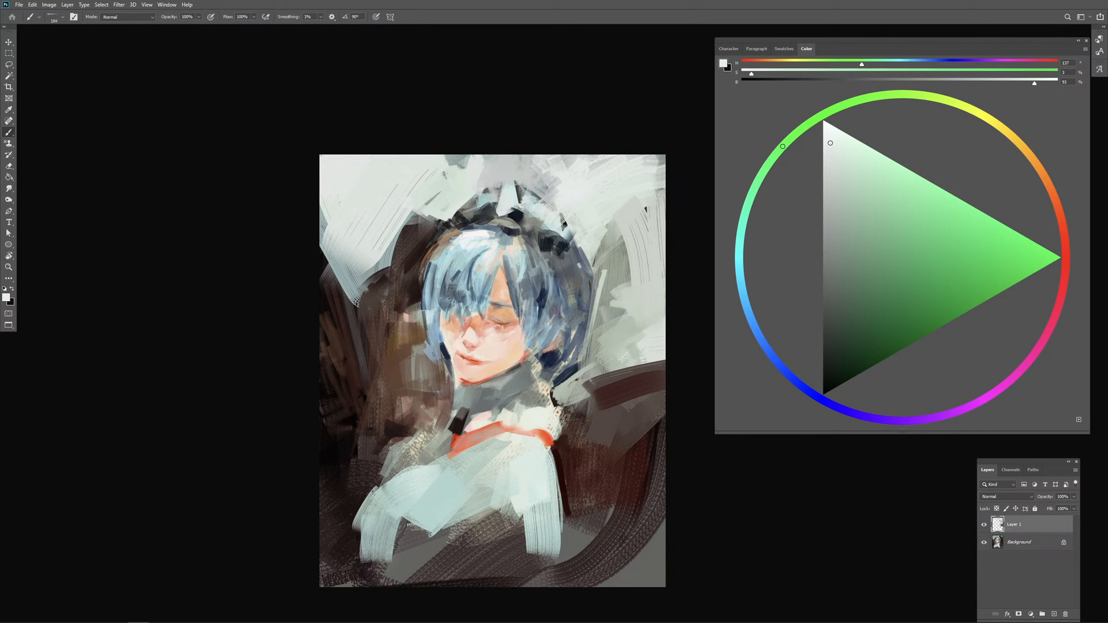
mouse_move(565, 222)
left_mouse_down()
mouse_move(594, 274)
mouse_move(544, 249)
left_mouse_up()
Step: Mix a light blue of hue 194, saturation 32 and brightness 84, and paint strokes on the hair's right side
left_click(522, 248, "alt")
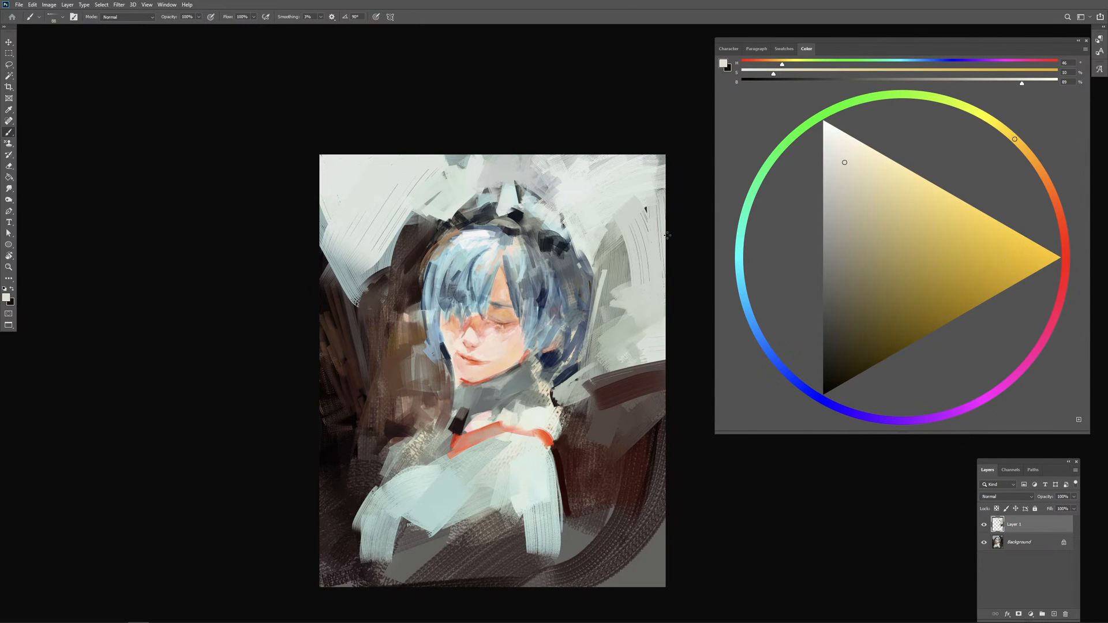
left_click(521, 263, "alt")
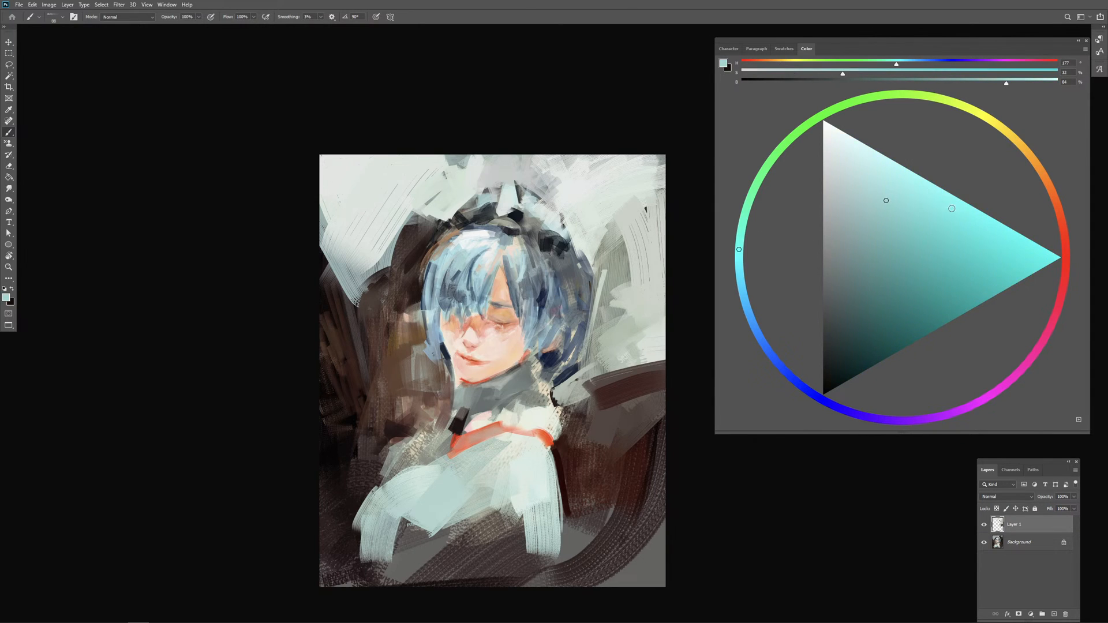
left_click(743, 299)
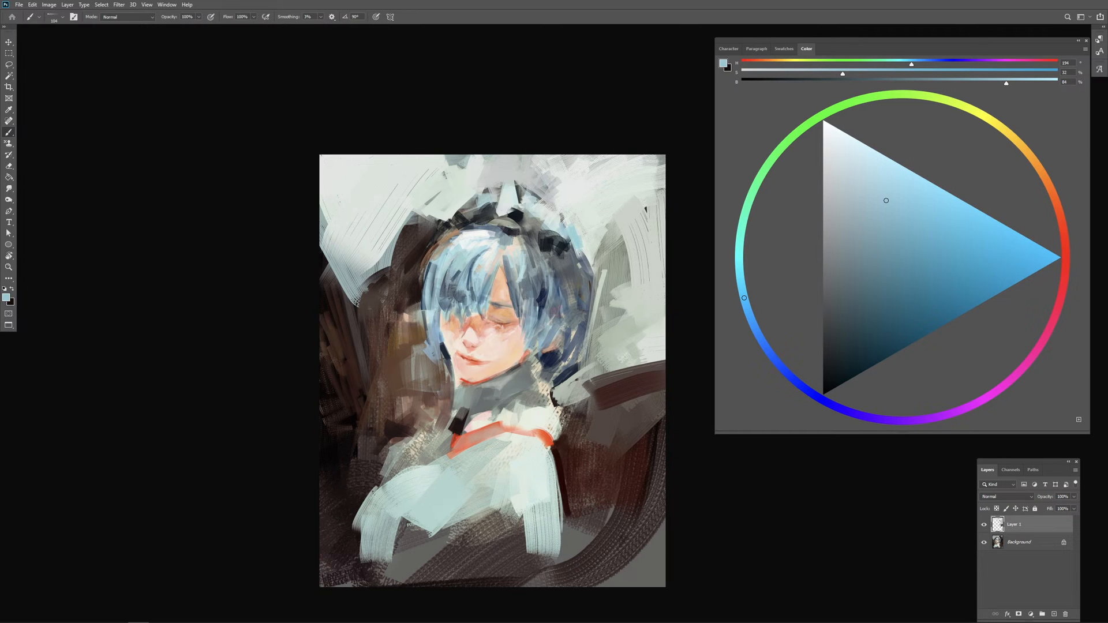
mouse_move(579, 256)
left_mouse_down()
mouse_move(537, 288)
mouse_move(537, 314)
left_mouse_up()
left_click_drag(540, 296, 541, 309)
Step: Paint sampled near-white strokes beside the hair's left edge and across the dark background next to the chin
left_click(406, 203, "alt")
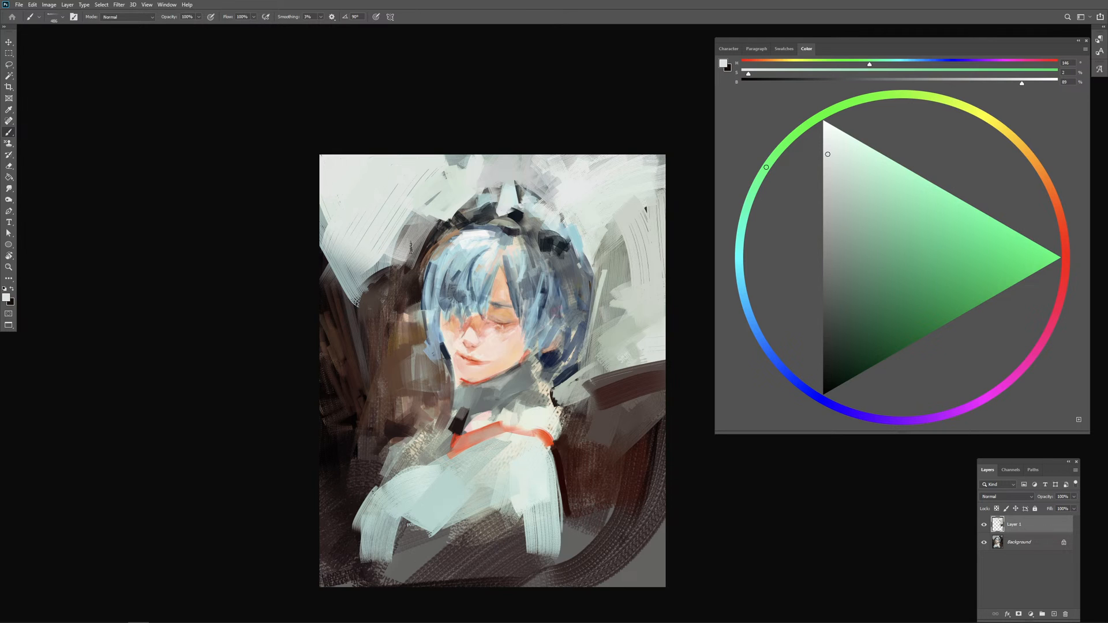
left_click_drag(426, 225, 397, 265)
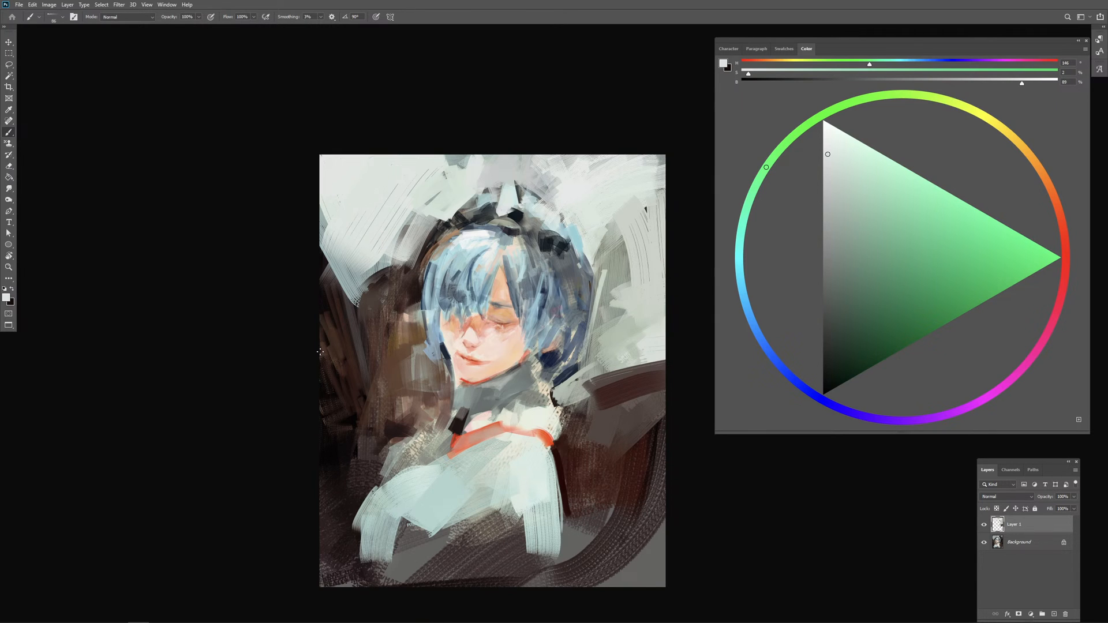
mouse_move(369, 324)
left_mouse_down()
mouse_move(321, 353)
mouse_move(351, 341)
left_mouse_up()
mouse_move(342, 348)
left_mouse_down()
mouse_move(366, 366)
mouse_move(346, 377)
mouse_move(374, 373)
mouse_move(324, 381)
mouse_move(380, 378)
mouse_move(323, 414)
mouse_move(396, 391)
mouse_move(371, 415)
mouse_move(397, 413)
mouse_move(427, 387)
left_mouse_up()
key("ctrl+z")
key("ctrl+z")
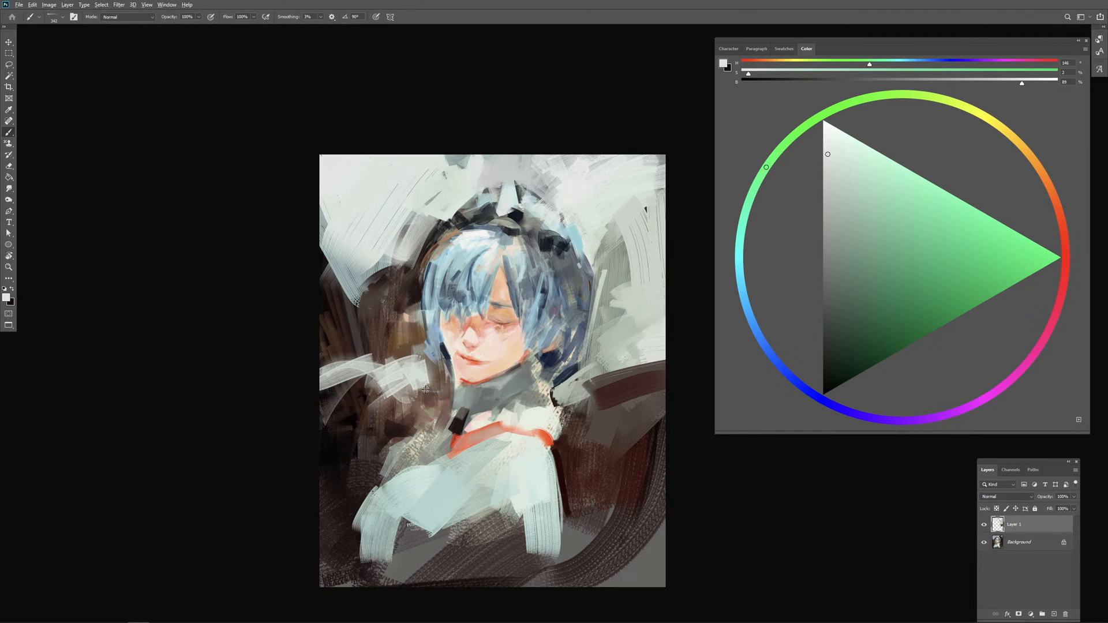
Step: Dab sampled background brown and light grey beside the hair's lower-left edge, adjusting the brush size
left_click(429, 386, "alt")
left_click(427, 384, "alt")
key("bracketleft")
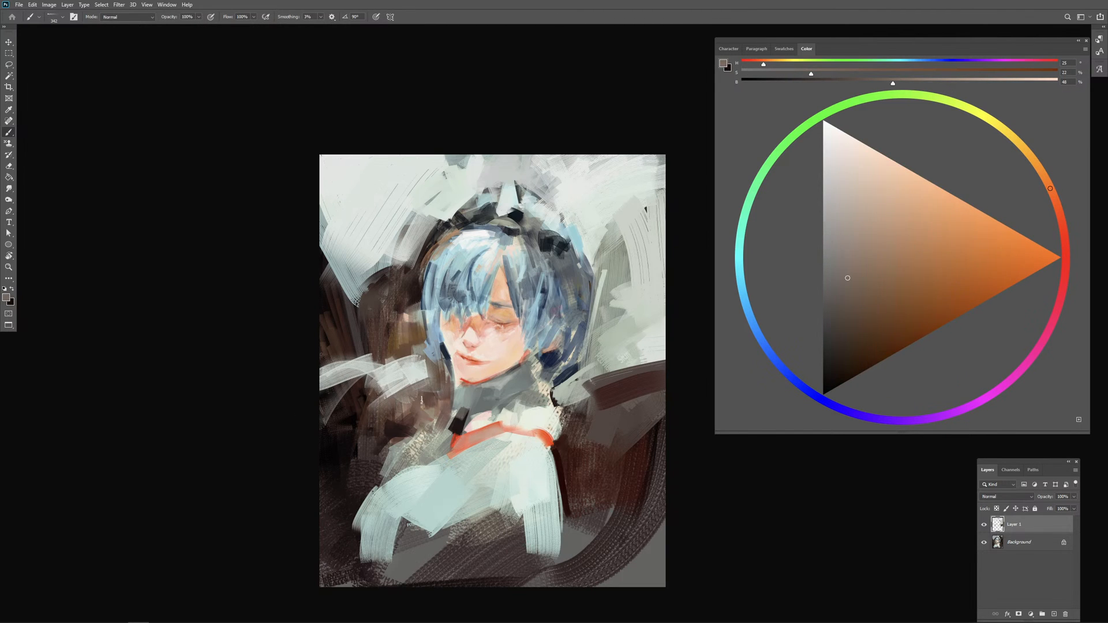
key("bracketright")
key("bracketright")
left_click(424, 369, "alt")
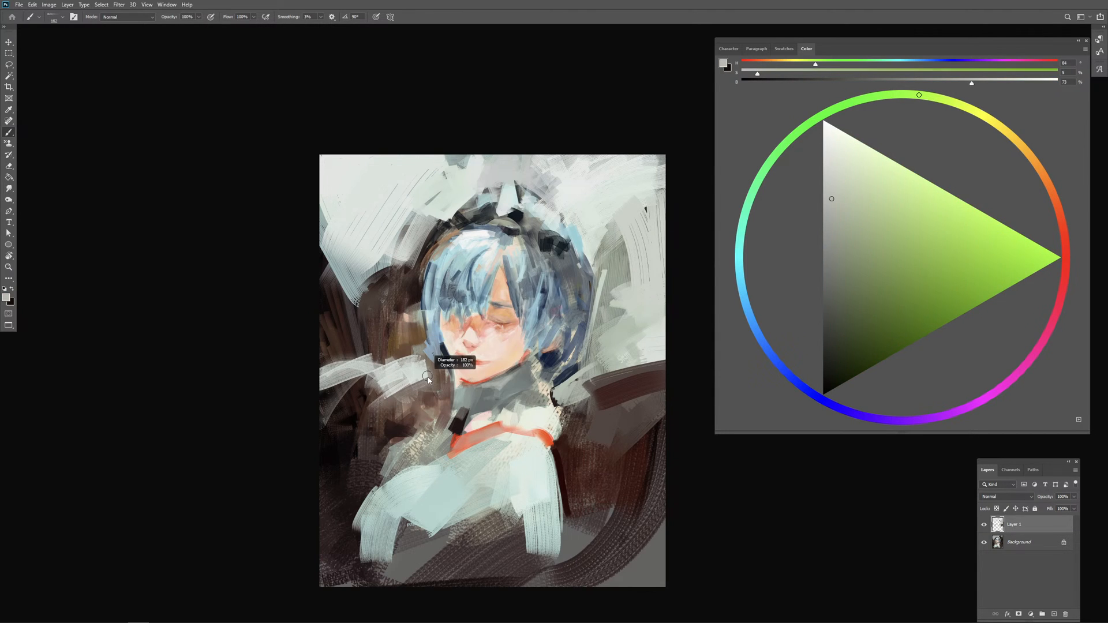
left_click_drag(425, 368, 437, 369)
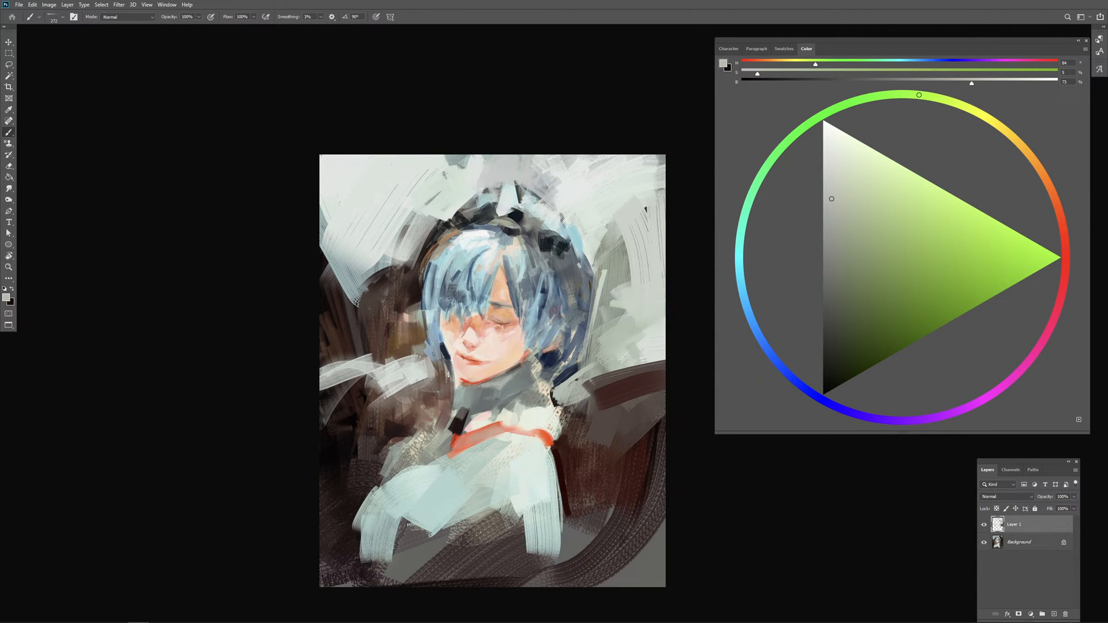
key("bracketleft")
Step: Paint sampled near-black strokes with a small brush in the background between the chin and the left shoulder
left_click(501, 456, "alt")
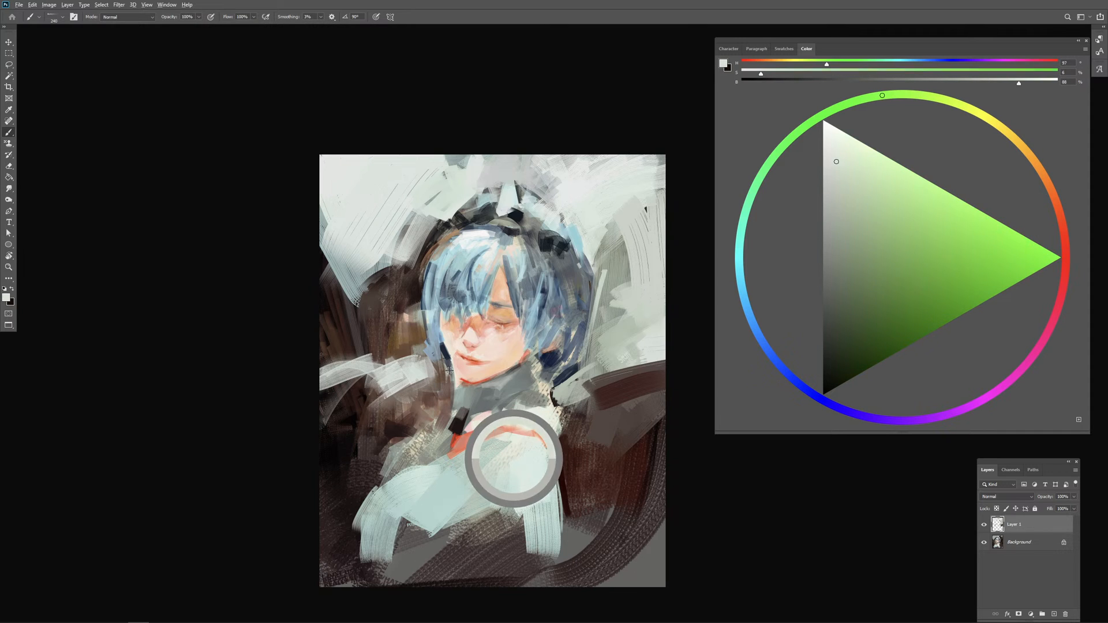
key("bracketright")
key("bracketright")
key("bracketright")
key("bracketright")
key("bracketright")
key("bracketleft")
key("bracketleft")
key("bracketleft")
key("bracketleft")
key("bracketleft")
key("bracketleft")
key("bracketleft")
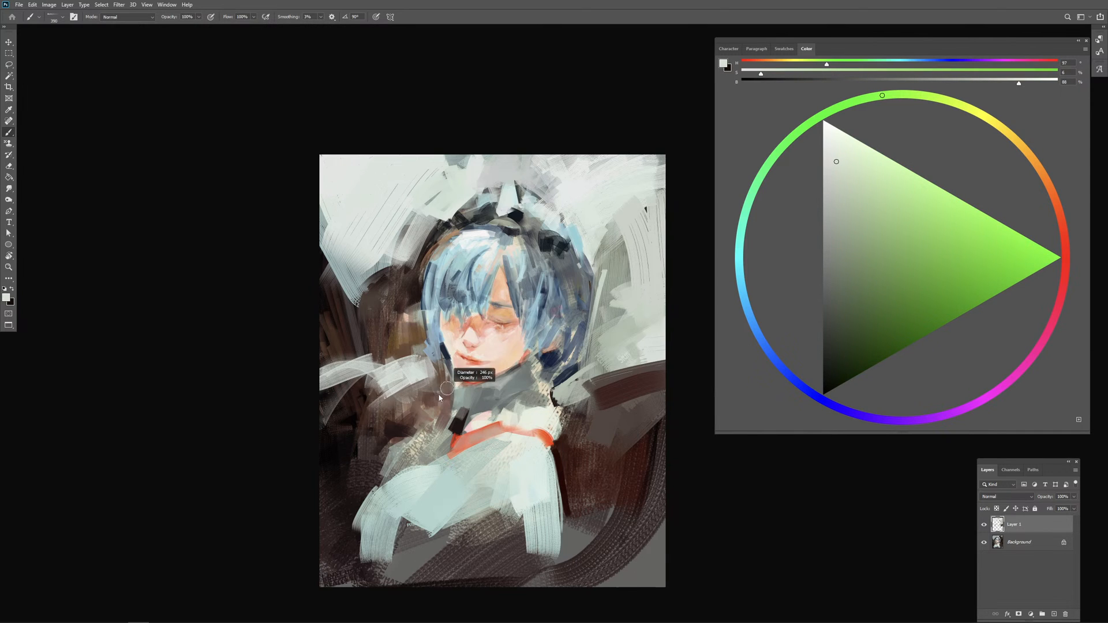
left_click(463, 421, "alt")
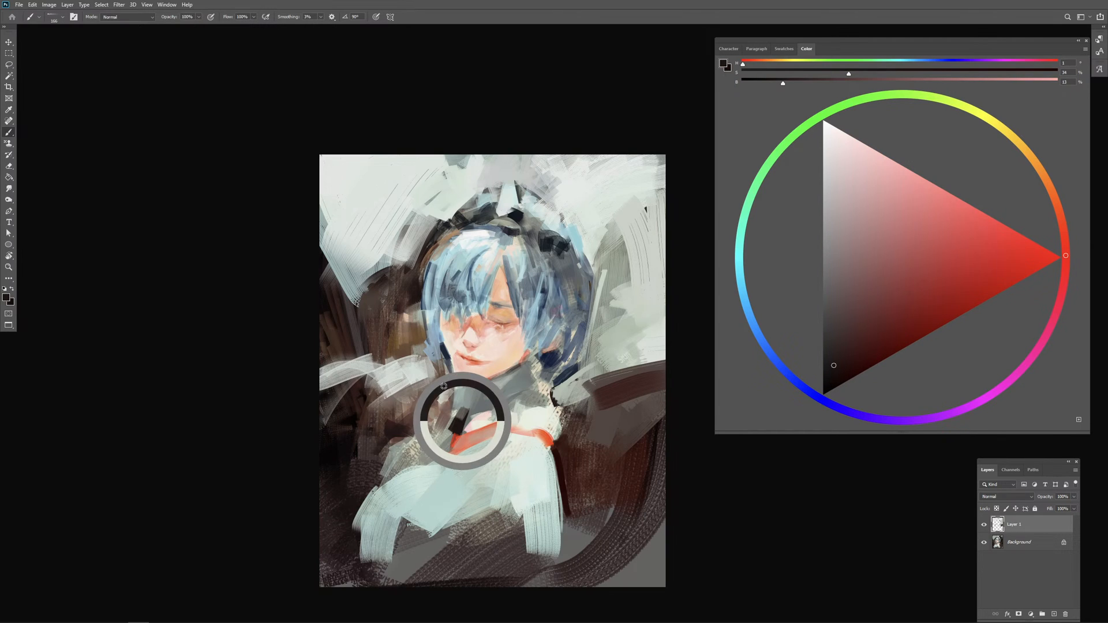
key("bracketleft")
key("bracketleft")
key("bracketleft")
key("bracketleft")
key("bracketleft")
key("bracketleft")
left_click_drag(442, 375, 436, 422)
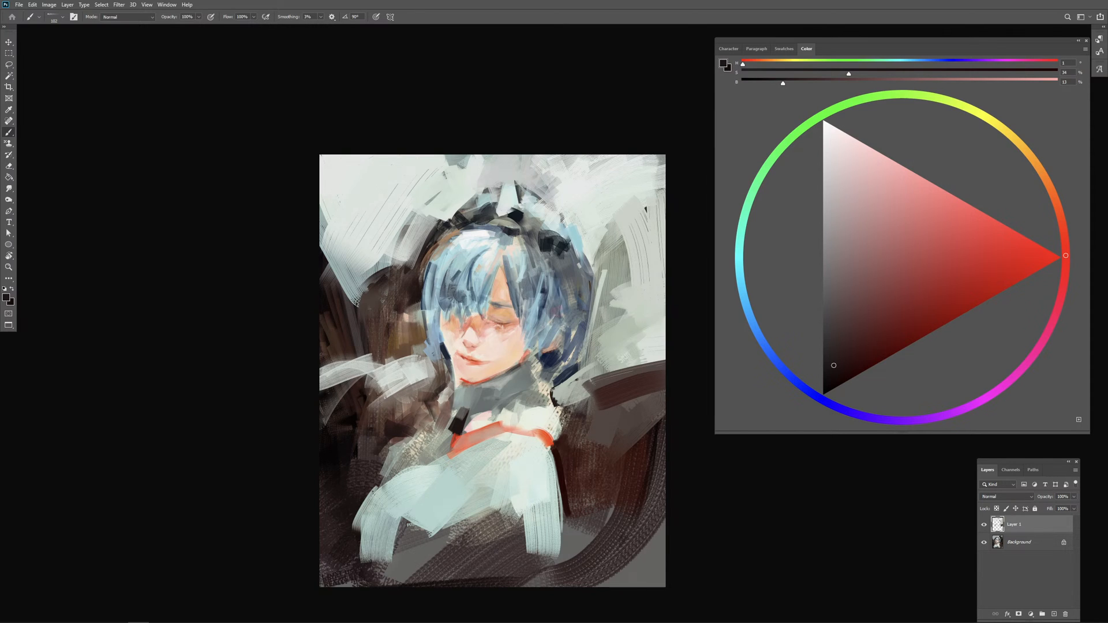
Step: Work sampled greys and near-white into the grey collar below the chin, and undo the last strokes
left_click(476, 387, "alt")
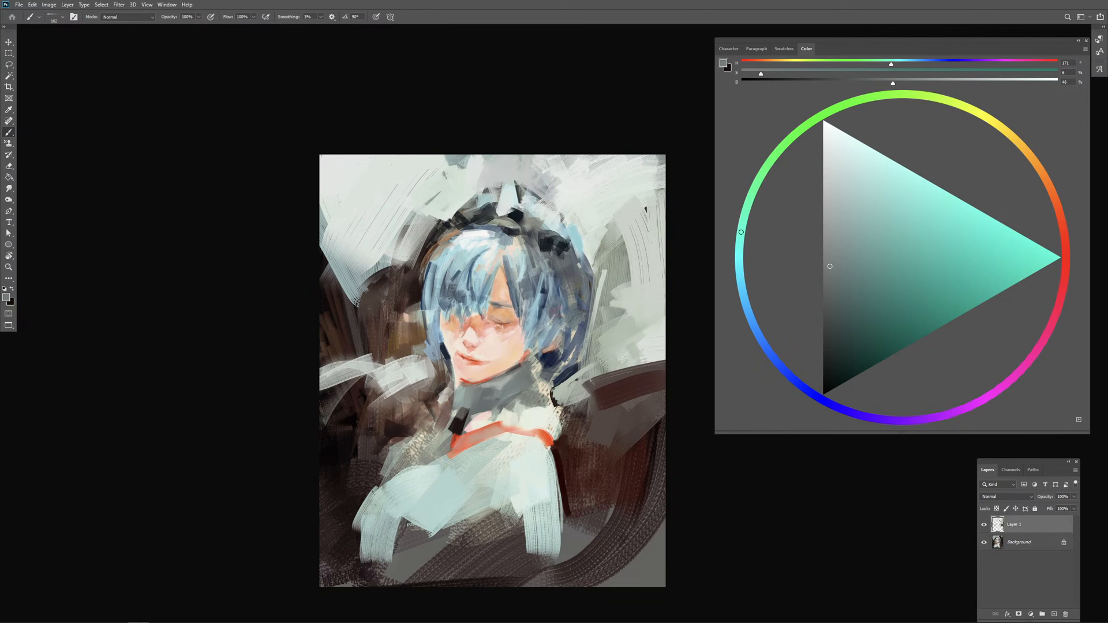
left_click(490, 385, "alt")
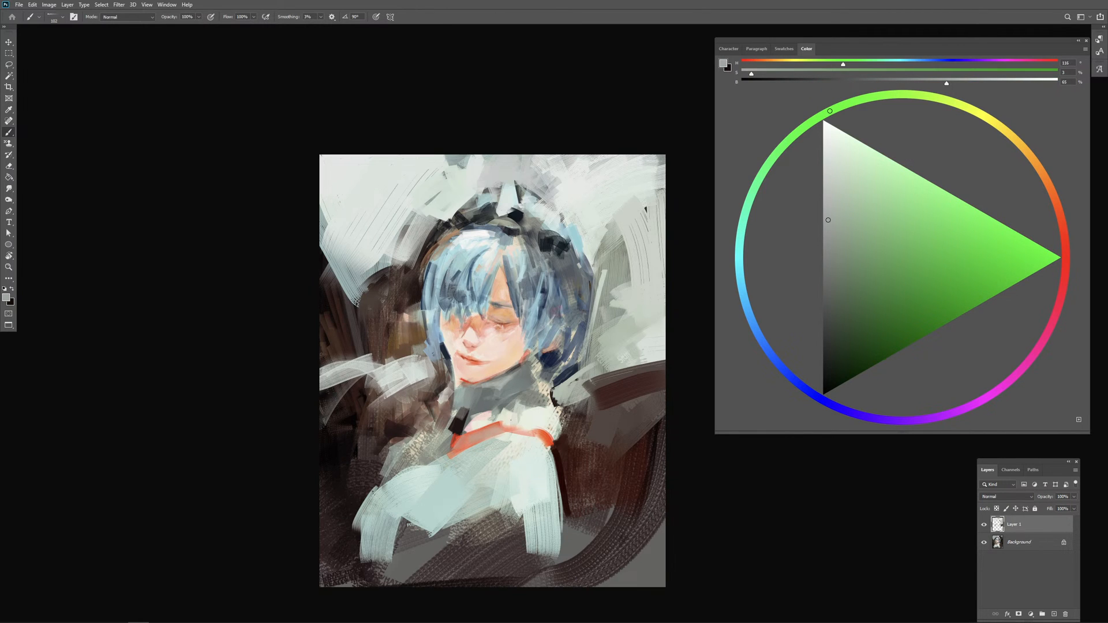
left_click(516, 417, "alt")
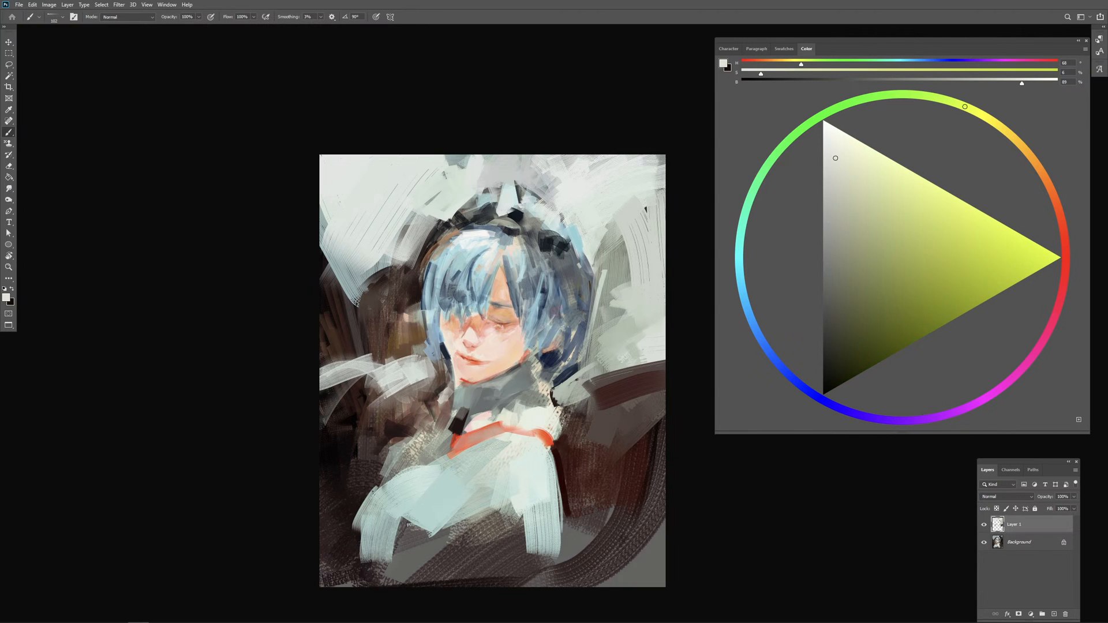
mouse_move(467, 414)
left_mouse_down()
mouse_move(534, 400)
mouse_move(547, 374)
left_mouse_up()
key("ctrl+z")
key("ctrl+z")
Step: Mix a pale pink of hue 15, saturation 29 and brightness 97, and paint strokes along the collar's right side
left_click(1051, 194)
left_click(889, 166)
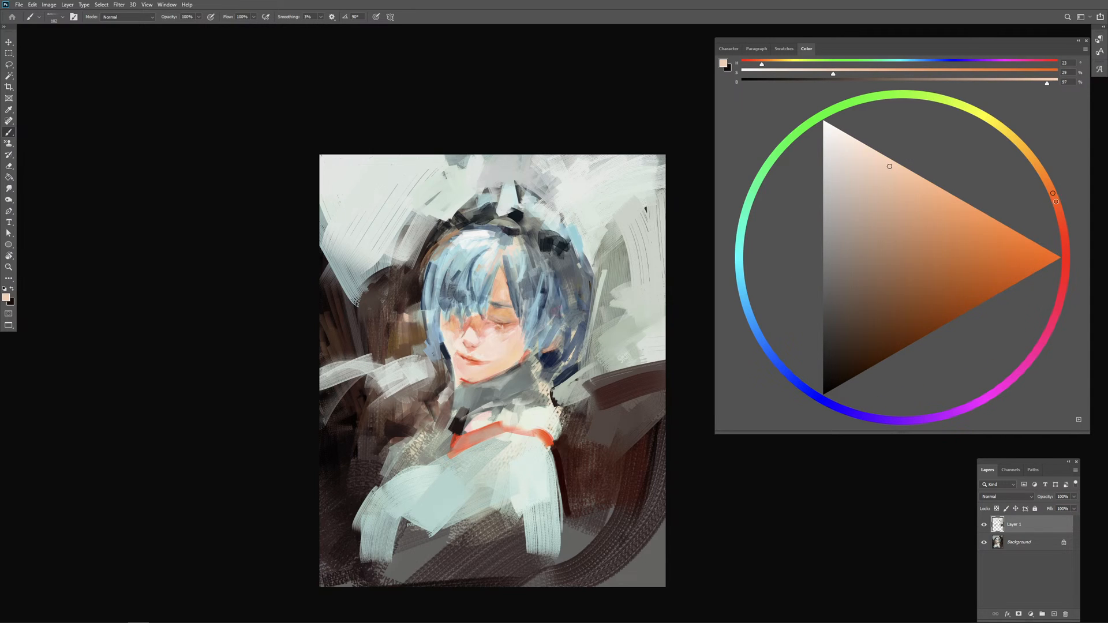
left_click_drag(1056, 202, 1060, 216)
mouse_move(512, 398)
left_mouse_down()
mouse_move(538, 379)
mouse_move(531, 390)
left_mouse_up()
mouse_move(541, 379)
left_mouse_down()
mouse_move(540, 366)
mouse_move(537, 386)
mouse_move(559, 369)
left_mouse_up()
Step: Paint a small pale pink bow ornament on the right side of the hair, undoing a misplaced stroke
mouse_move(563, 303)
left_mouse_down()
mouse_move(567, 261)
mouse_move(585, 292)
mouse_move(558, 318)
left_mouse_up()
right_click(567, 308, "alt")
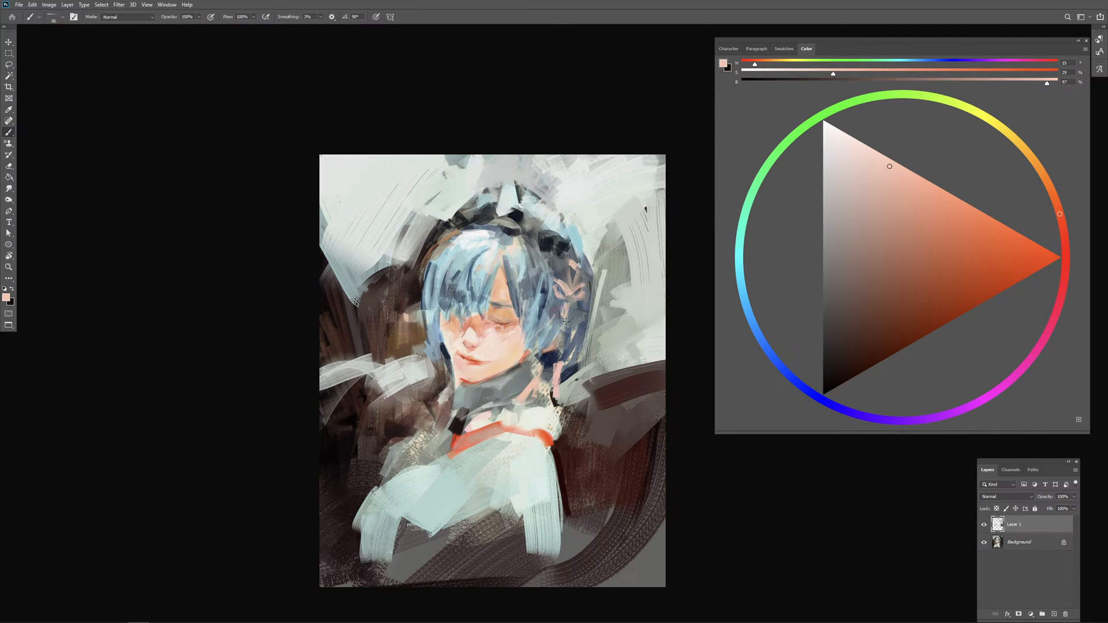
left_click_drag(575, 302, 574, 339)
key("ctrl+z")
Step: Mix pure black and paint broad strokes over the background's lower-right corner and lower-left edge
left_click(553, 359, "alt")
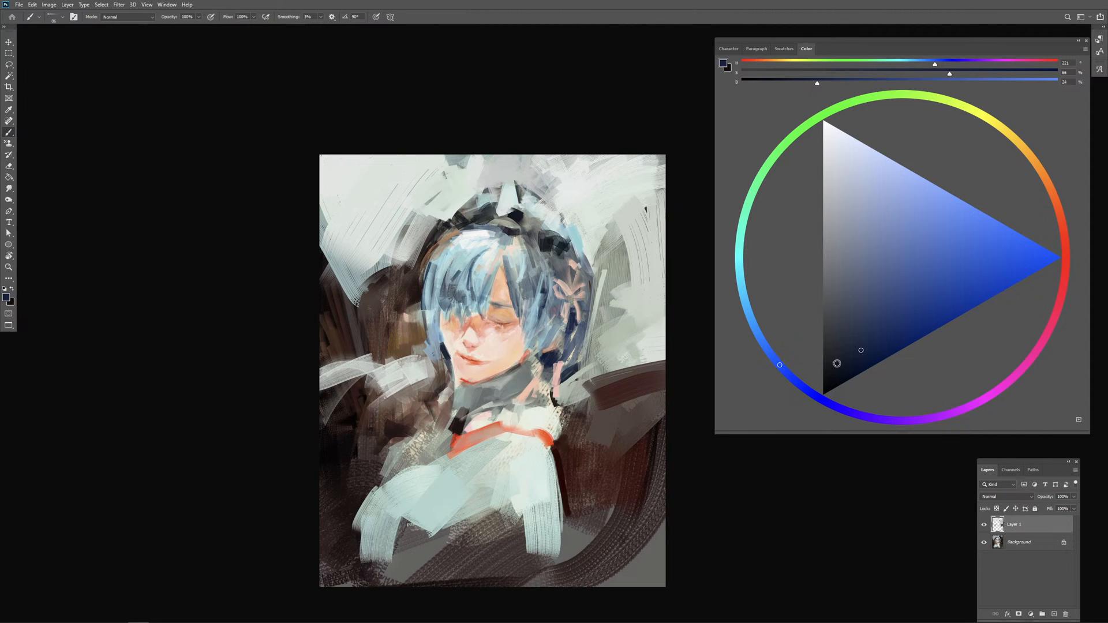
left_click_drag(836, 363, 731, 410)
left_click_drag(552, 504, 579, 495)
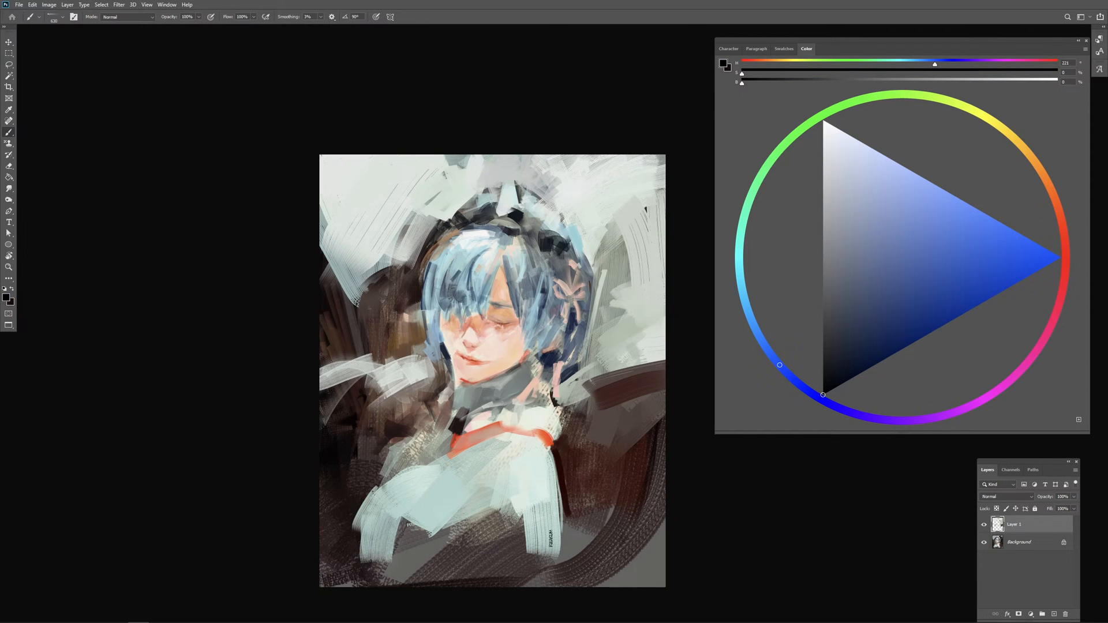
mouse_move(550, 532)
left_mouse_down()
mouse_move(518, 612)
mouse_move(608, 560)
mouse_move(589, 526)
mouse_move(598, 537)
mouse_move(609, 514)
mouse_move(596, 568)
mouse_move(641, 566)
mouse_move(664, 544)
left_mouse_up()
mouse_move(661, 480)
left_mouse_down()
mouse_move(644, 528)
mouse_move(658, 571)
mouse_move(674, 558)
mouse_move(638, 564)
mouse_move(677, 448)
mouse_move(573, 474)
left_mouse_up()
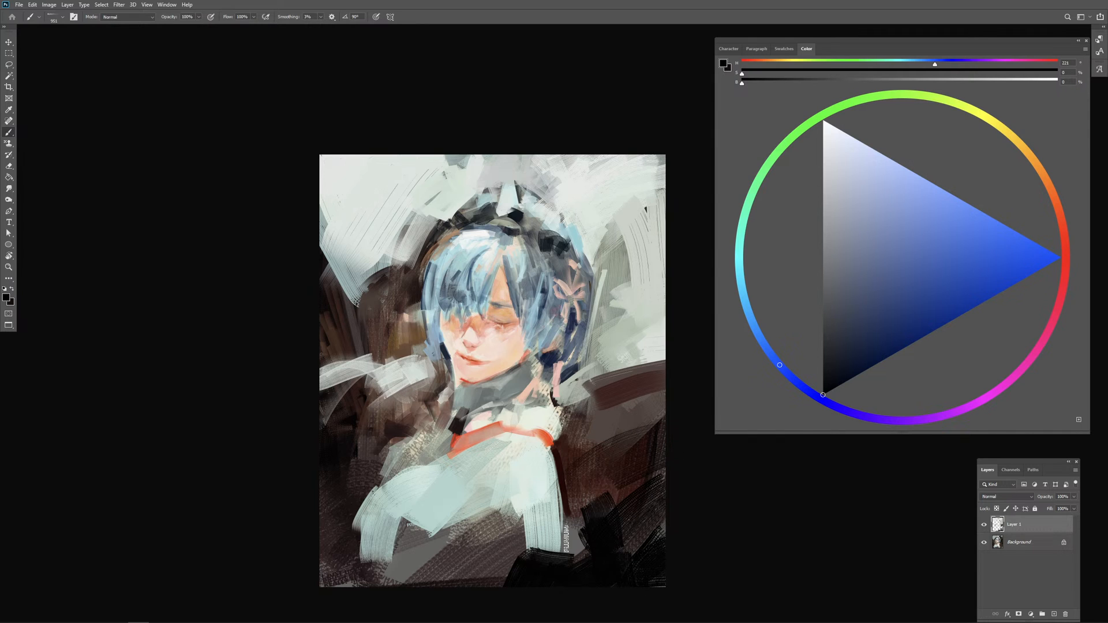
right_click(522, 461, "alt")
right_click(410, 421, "alt")
mouse_move(346, 450)
left_mouse_down()
mouse_move(351, 499)
mouse_move(341, 506)
left_mouse_up()
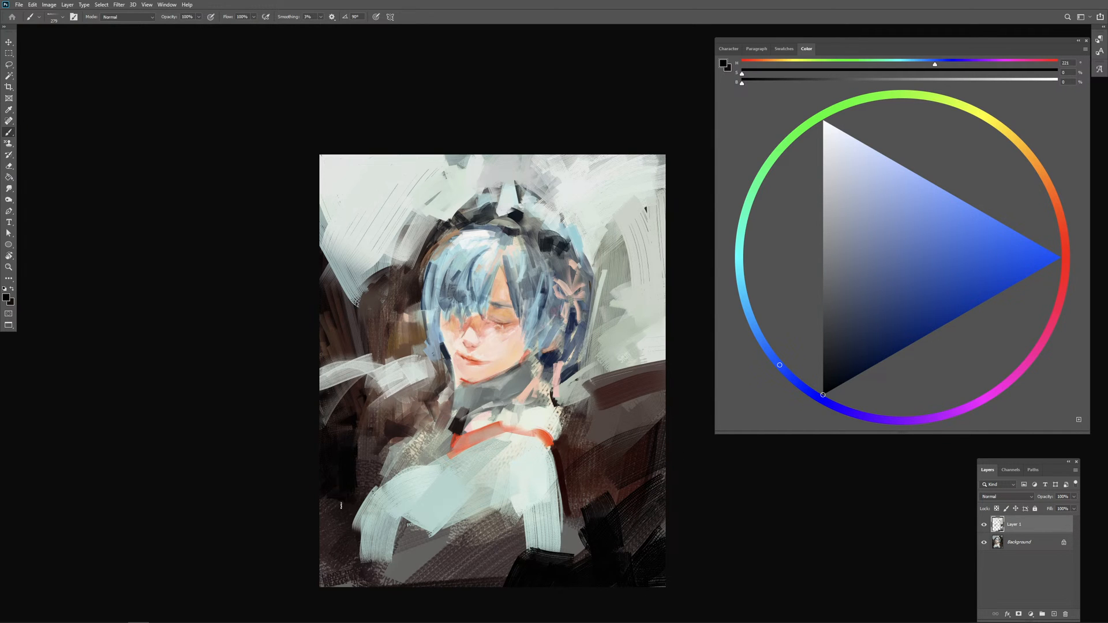
Step: Paint vertical strokes of sampled light and mid grey over the dark background left of the hair
left_click(345, 364, "alt")
right_click(340, 362, "alt")
mouse_move(327, 365)
left_mouse_down()
mouse_move(320, 245)
mouse_move(343, 366)
left_mouse_up()
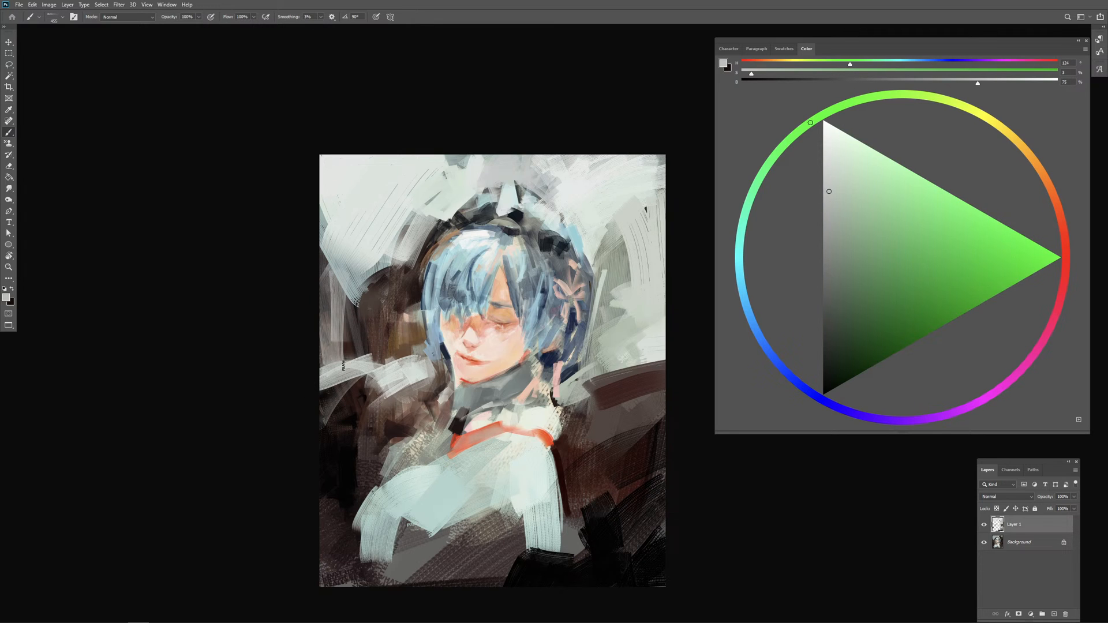
left_click(351, 302, "alt")
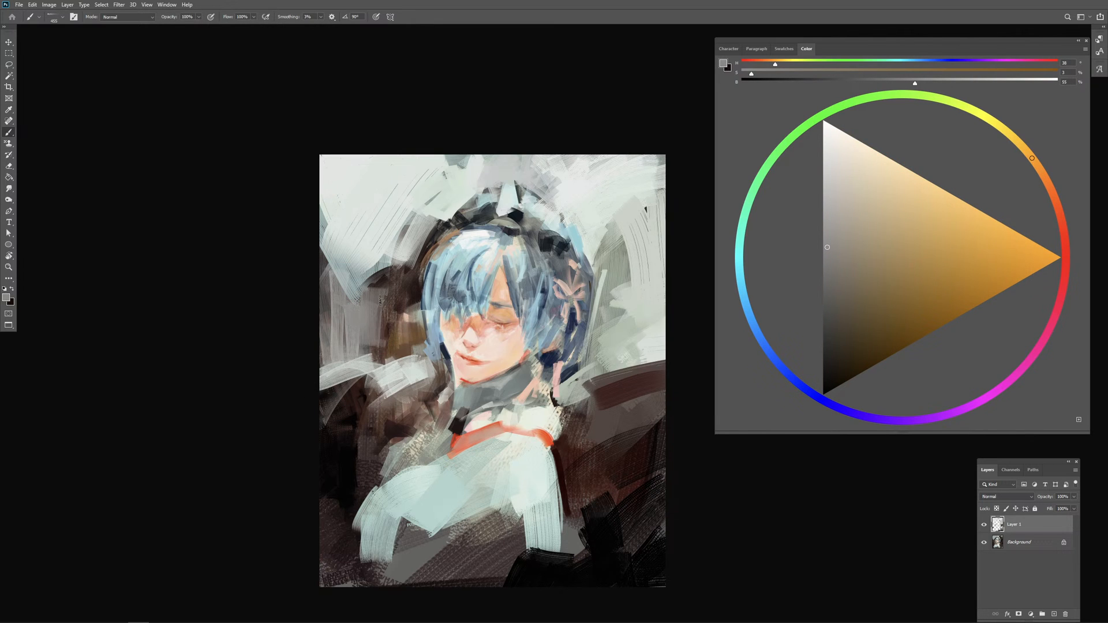
left_click_drag(379, 301, 392, 337)
right_click(394, 312, "alt")
mouse_move(388, 298)
left_mouse_down()
mouse_move(417, 264)
mouse_move(395, 363)
left_mouse_up()
Step: Cover more of the dark area left of the hair with strokes of sampled pale grey
left_click(387, 251, "alt")
right_click(380, 280, "alt")
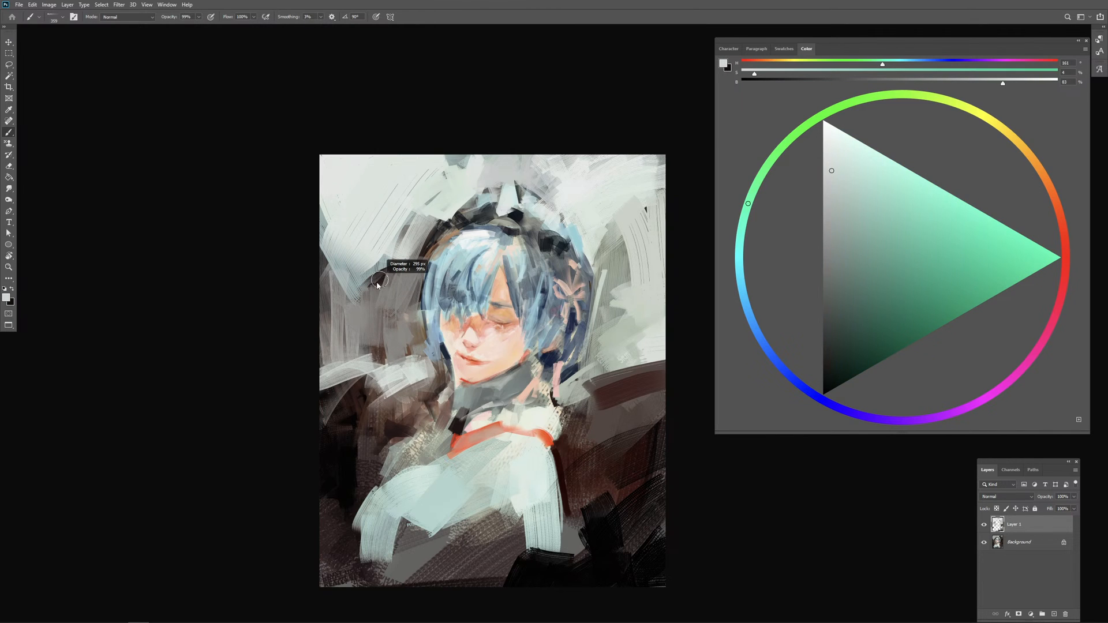
left_click_drag(377, 284, 371, 282)
mouse_move(337, 305)
left_mouse_down()
mouse_move(386, 287)
mouse_move(357, 315)
mouse_move(394, 339)
left_mouse_up()
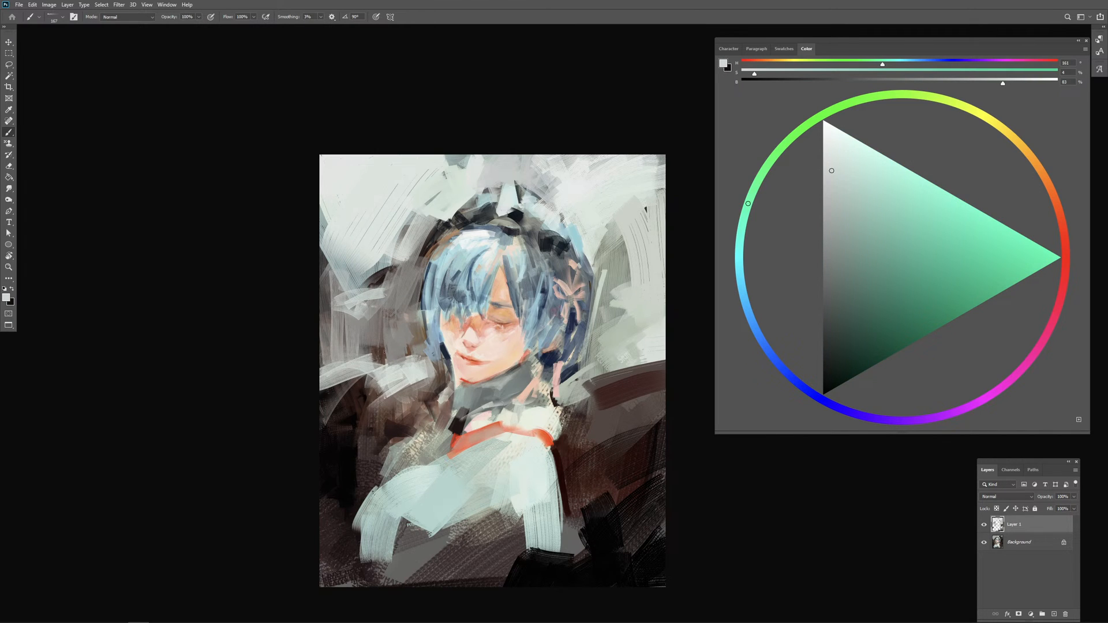
left_click(375, 294, "alt")
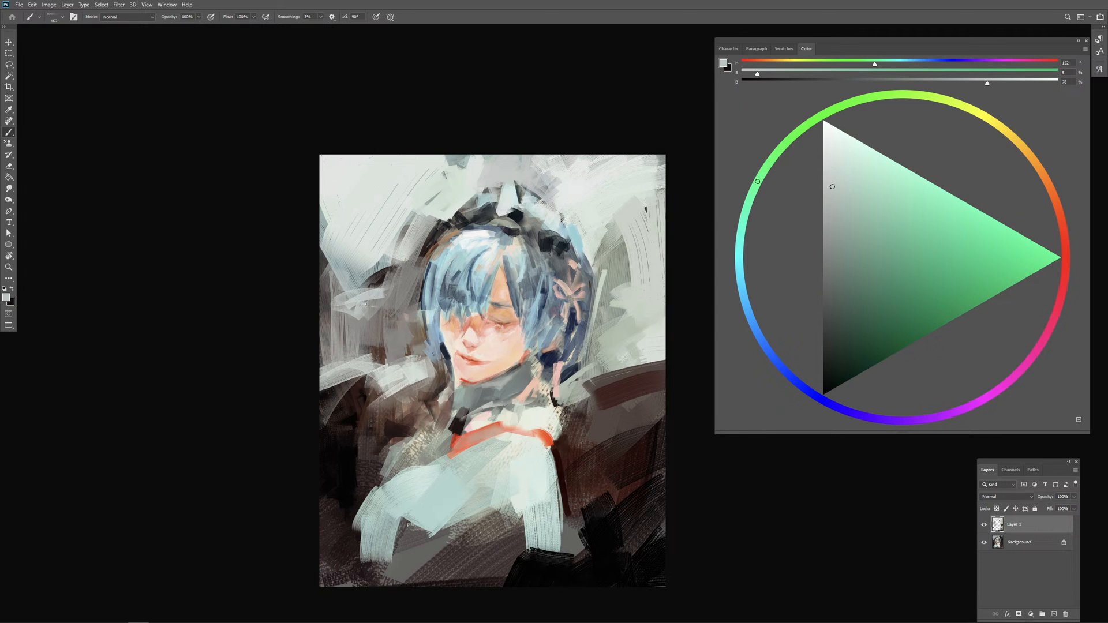
left_click(380, 282, "alt")
mouse_move(376, 311)
left_mouse_down()
mouse_move(395, 284)
mouse_move(381, 281)
mouse_move(385, 257)
mouse_move(371, 255)
mouse_move(369, 277)
mouse_move(412, 210)
left_mouse_up()
Step: Blend sampled background greys up to the upper-left edge of the hair
left_click(380, 280, "alt")
left_click(384, 252, "alt")
left_click(413, 215, "alt")
left_click(385, 228, "alt")
left_click_drag(426, 259, 434, 225)
Step: Dab sampled pale blue and light background tones around the upper-left side of the headpiece
left_click(453, 250, "alt")
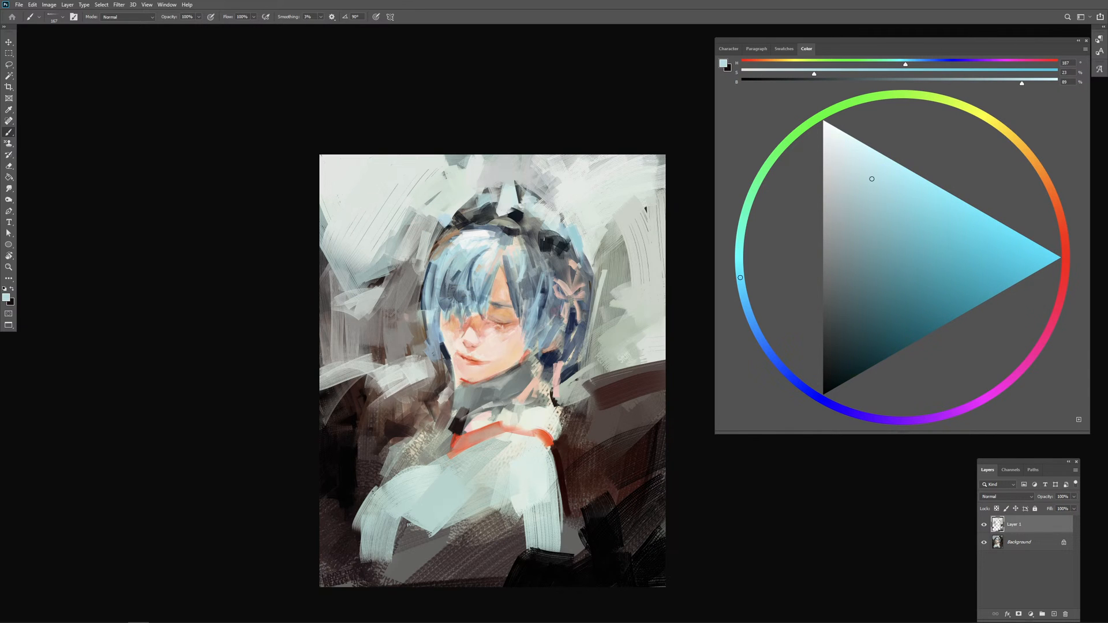
left_click(460, 199, "alt")
mouse_move(476, 178)
left_mouse_down()
mouse_move(486, 178)
mouse_move(451, 163)
left_mouse_up()
left_click(477, 169, "alt")
left_click(463, 166, "alt")
left_click(433, 179, "alt")
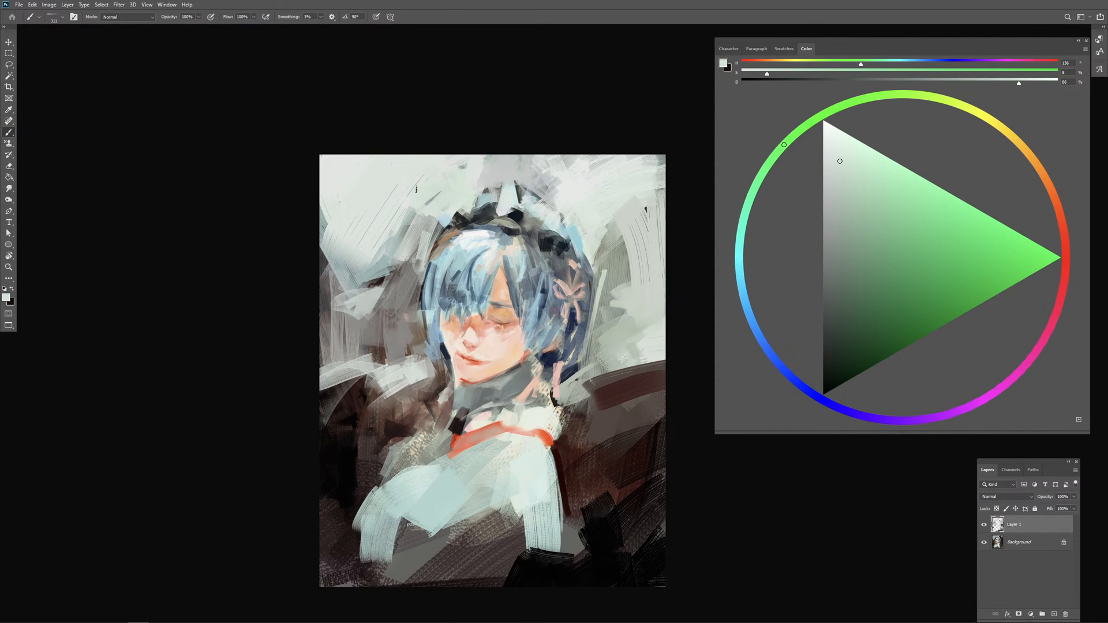
Step: Paint sampled near-white strokes over the background's upper-left part and left edge, undoing one stroke
mouse_move(388, 214)
left_mouse_down()
mouse_move(444, 229)
mouse_move(390, 244)
mouse_move(367, 275)
mouse_move(378, 283)
mouse_move(363, 283)
left_mouse_up()
key("ctrl+z")
left_click_drag(327, 236, 336, 279)
left_click_drag(324, 213, 324, 329)
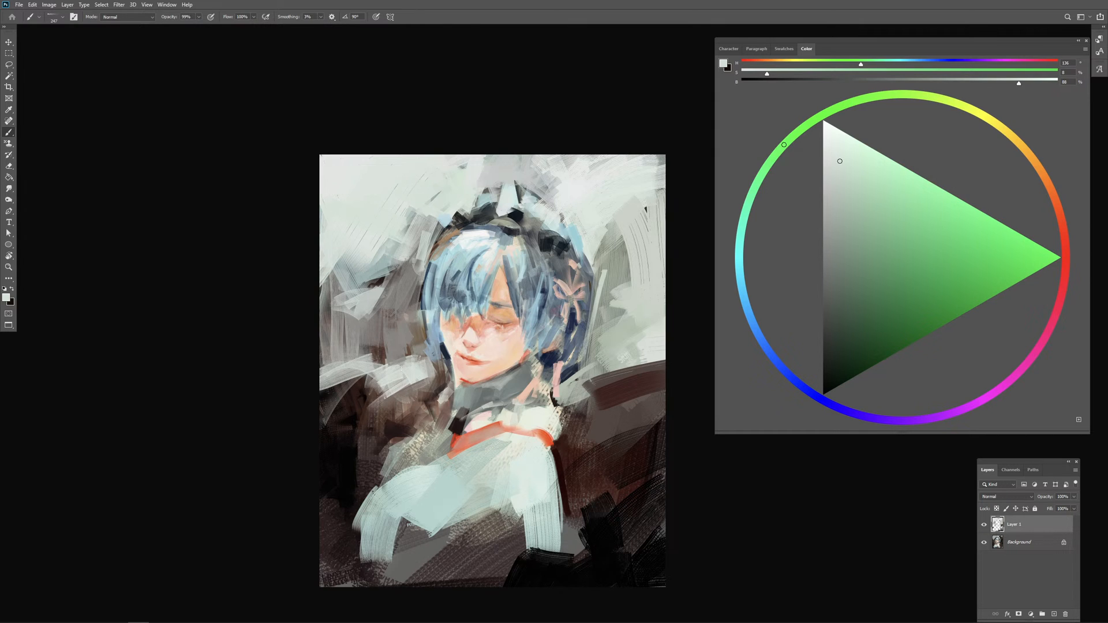
Step: Paint vertical near-white strokes in the background along the right side of the hair
left_click_drag(593, 293, 606, 294)
mouse_move(612, 248)
left_mouse_down()
mouse_move(635, 320)
mouse_move(630, 340)
mouse_move(615, 306)
left_mouse_up()
mouse_move(612, 309)
left_mouse_down()
mouse_move(618, 330)
mouse_move(608, 379)
left_mouse_up()
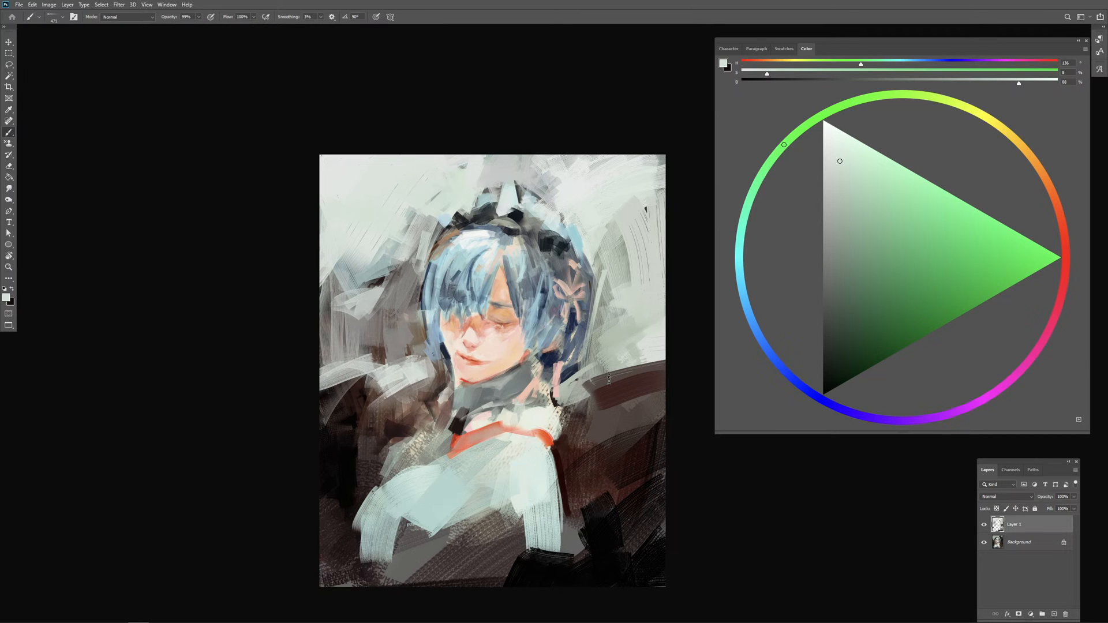
Step: Toggle Layer 1's visibility to compare the repainted portrait with the original
left_click(984, 525)
left_click(984, 525)
left_click(983, 525)
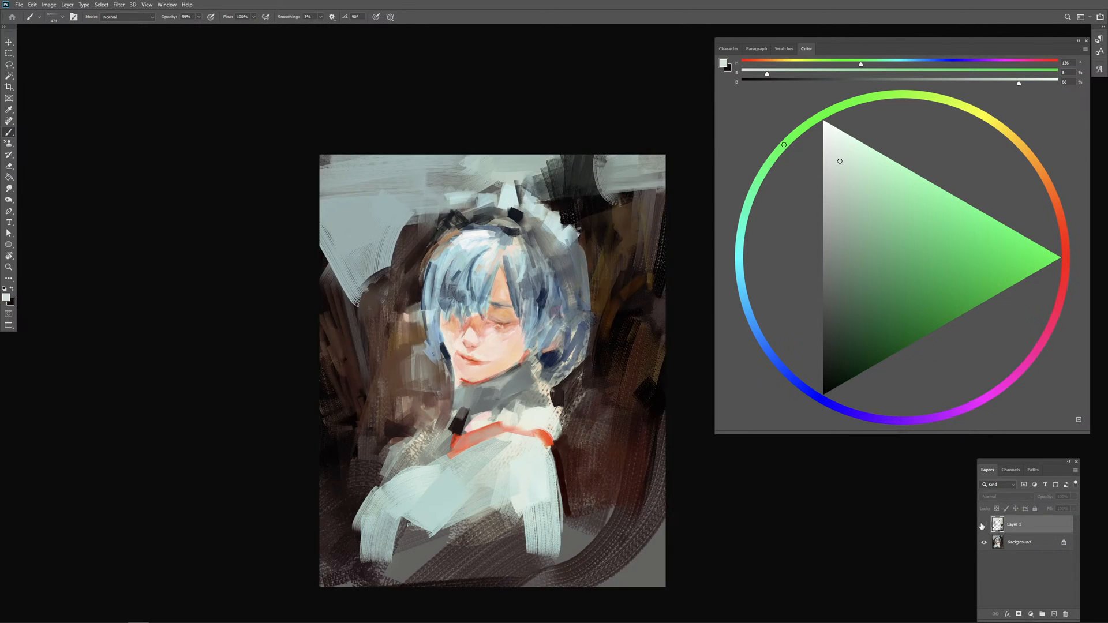
left_click(983, 525)
Step: Erase parts of Layer 1 left of the face and right of the shoulder to bring back the dark background
key("e")
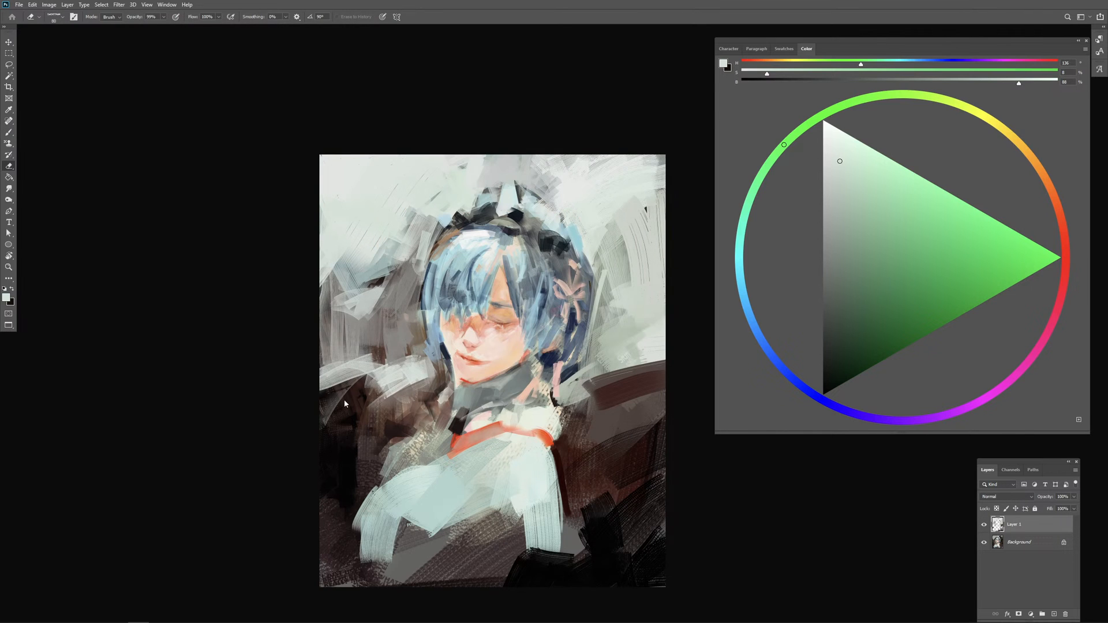
mouse_move(345, 403)
left_mouse_down()
mouse_move(358, 379)
mouse_move(363, 410)
mouse_move(422, 378)
left_mouse_up()
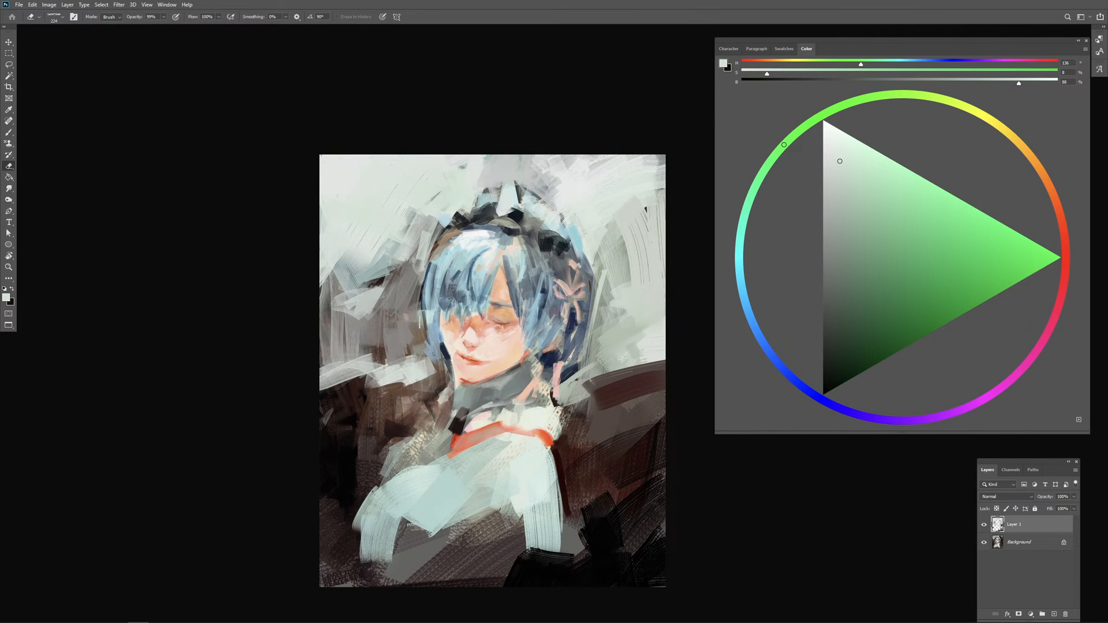
left_click_drag(420, 323, 430, 322)
mouse_move(318, 303)
left_mouse_down()
mouse_move(348, 323)
mouse_move(375, 308)
mouse_move(348, 347)
mouse_move(367, 346)
mouse_move(360, 352)
mouse_move(385, 387)
mouse_move(396, 355)
left_mouse_up()
mouse_move(316, 365)
left_mouse_down()
mouse_move(377, 376)
mouse_move(391, 366)
left_mouse_up()
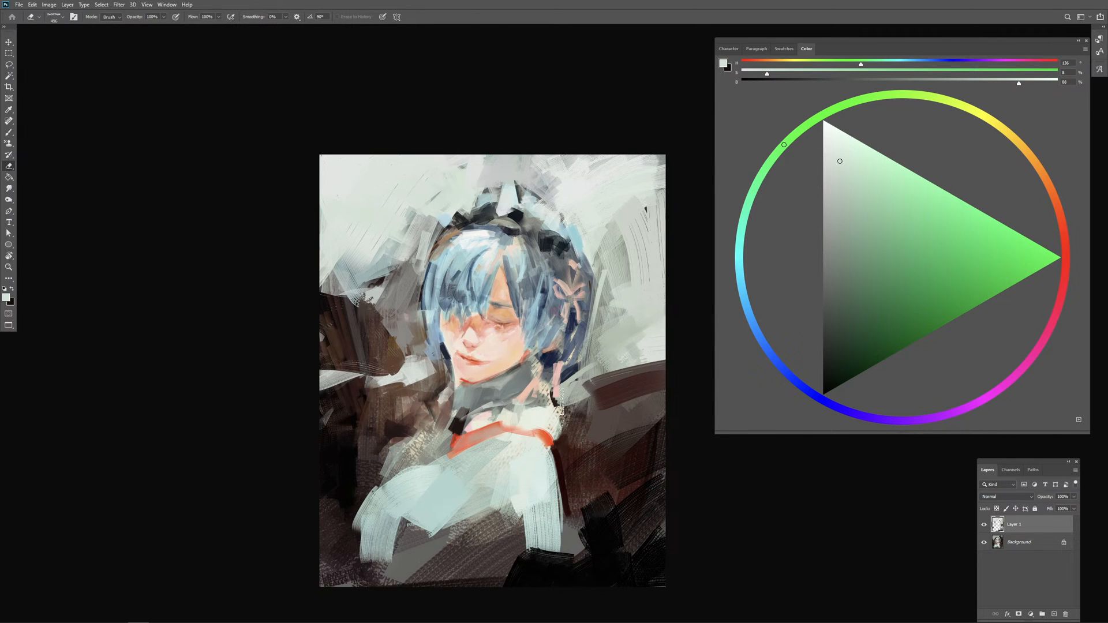
mouse_move(561, 404)
left_mouse_down()
mouse_move(599, 388)
mouse_move(581, 416)
mouse_move(695, 336)
mouse_move(640, 386)
mouse_move(686, 347)
mouse_move(639, 404)
mouse_move(613, 437)
left_mouse_up()
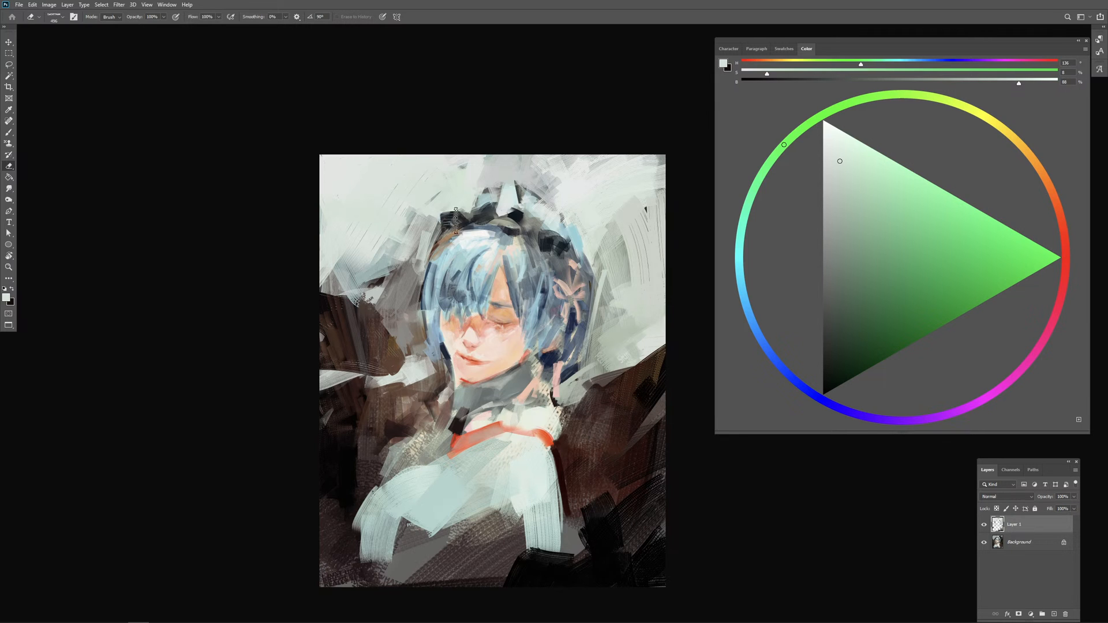
Step: Erase Layer 1 paint along the headpiece's rim and undo the unwanted erasures
mouse_move(445, 212)
left_mouse_down()
mouse_move(495, 203)
mouse_move(514, 224)
mouse_move(526, 196)
mouse_move(568, 260)
mouse_move(573, 238)
left_mouse_up()
key("ctrl+z")
key("ctrl+z")
key("ctrl+z")
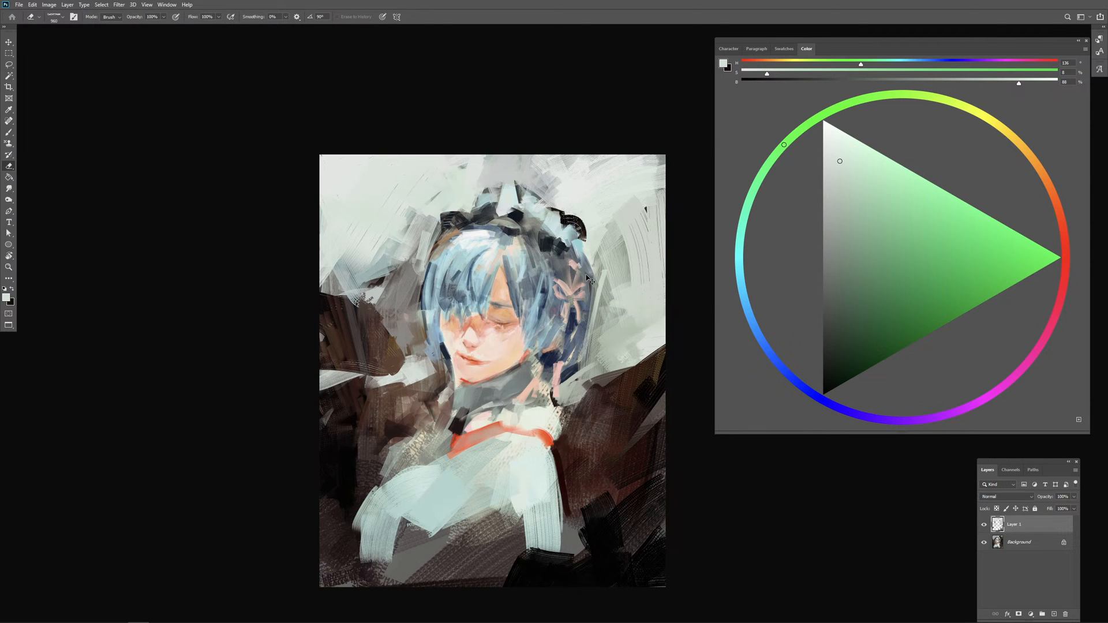
key("ctrl+z")
Step: Erase Layer 1 paint along the headpiece's and hair's right edge, and merge the layer into the Background
mouse_move(584, 277)
left_mouse_down()
mouse_move(571, 270)
mouse_move(562, 232)
left_mouse_up()
mouse_move(571, 232)
left_mouse_down()
mouse_move(589, 277)
mouse_move(580, 264)
mouse_move(580, 287)
left_mouse_up()
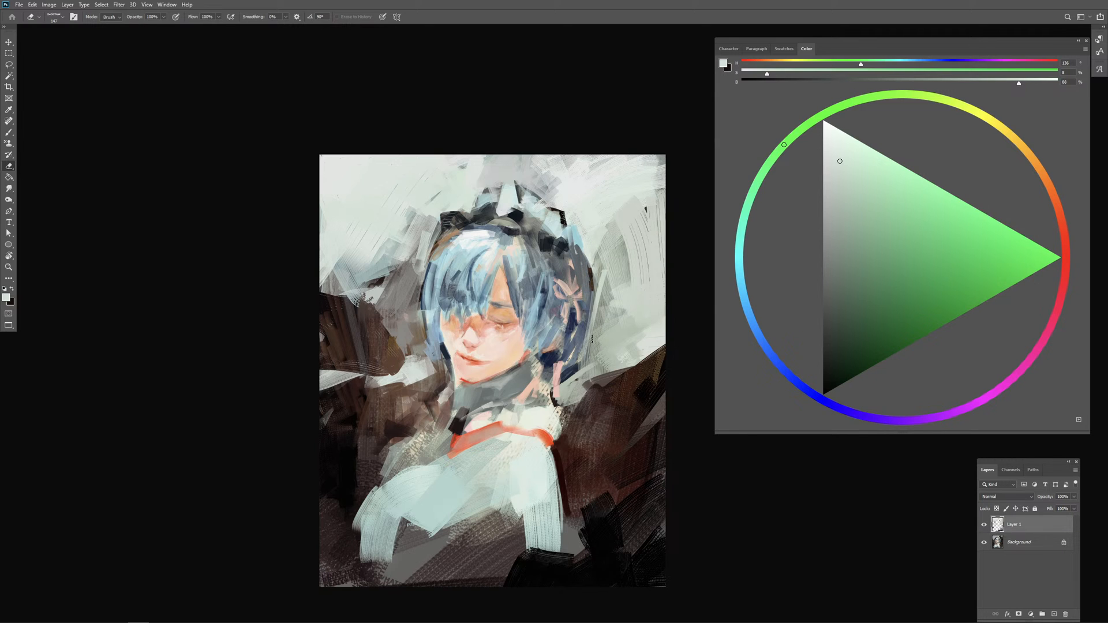
left_click_drag(586, 342, 590, 357)
key("ctrl+e")
Step: Choose a near-white brush colour and paint bright strokes on the dress below the red collar band
key("b")
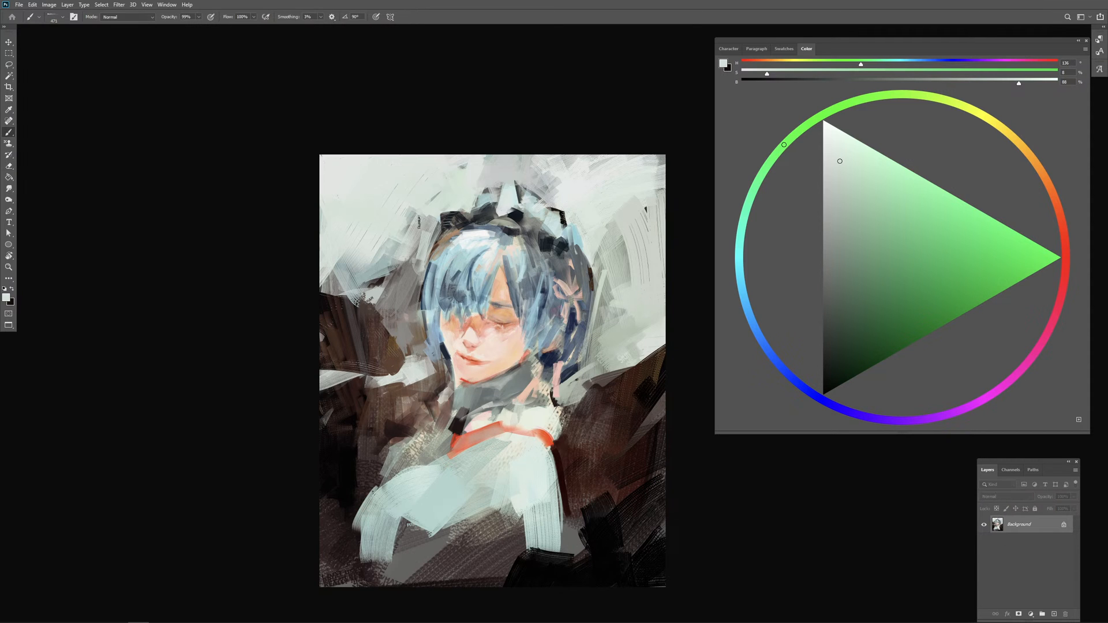
left_click(404, 204, "alt")
left_click_drag(556, 425, 551, 379)
left_click(829, 139)
left_click_drag(534, 424, 535, 403)
mouse_move(463, 390)
left_mouse_down()
mouse_move(439, 391)
mouse_move(498, 378)
mouse_move(485, 396)
mouse_move(439, 407)
mouse_move(430, 427)
mouse_move(454, 410)
mouse_move(444, 429)
mouse_move(464, 404)
mouse_move(447, 439)
mouse_move(463, 426)
mouse_move(459, 439)
left_mouse_up()
Step: Paint shadow folds on the dress's chest with sampled dark reddish brown, and sample the dress's pale teal around them
left_click(564, 390, "alt")
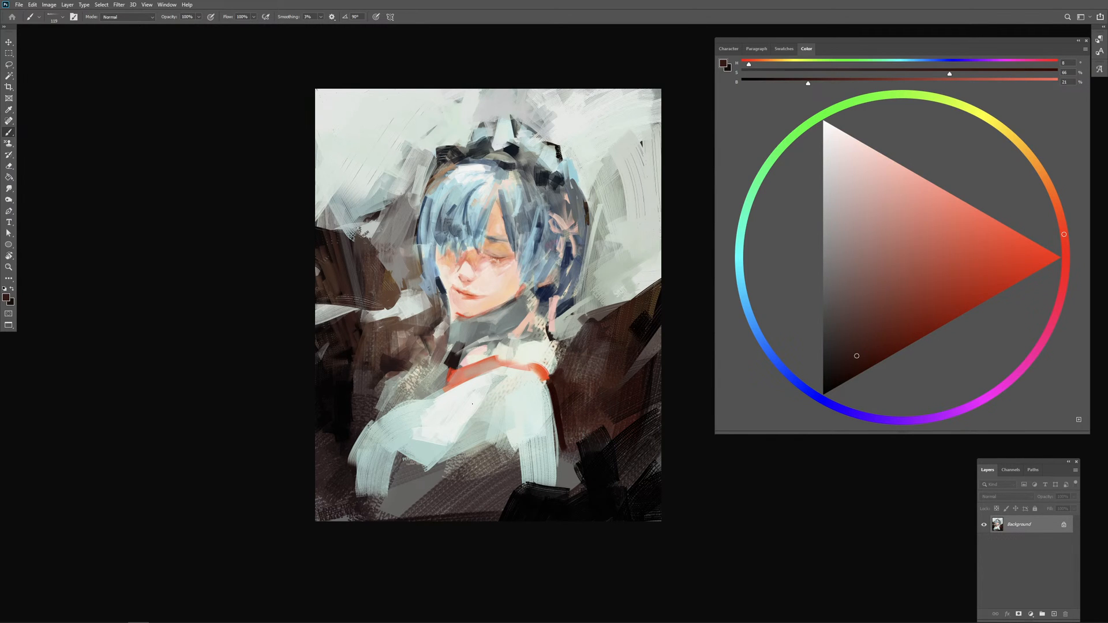
mouse_move(472, 405)
left_mouse_down()
mouse_move(459, 431)
mouse_move(484, 413)
left_mouse_up()
left_click_drag(484, 404, 479, 430)
left_click_drag(505, 385, 502, 442)
left_click(495, 412, "alt")
left_click(491, 416, "alt")
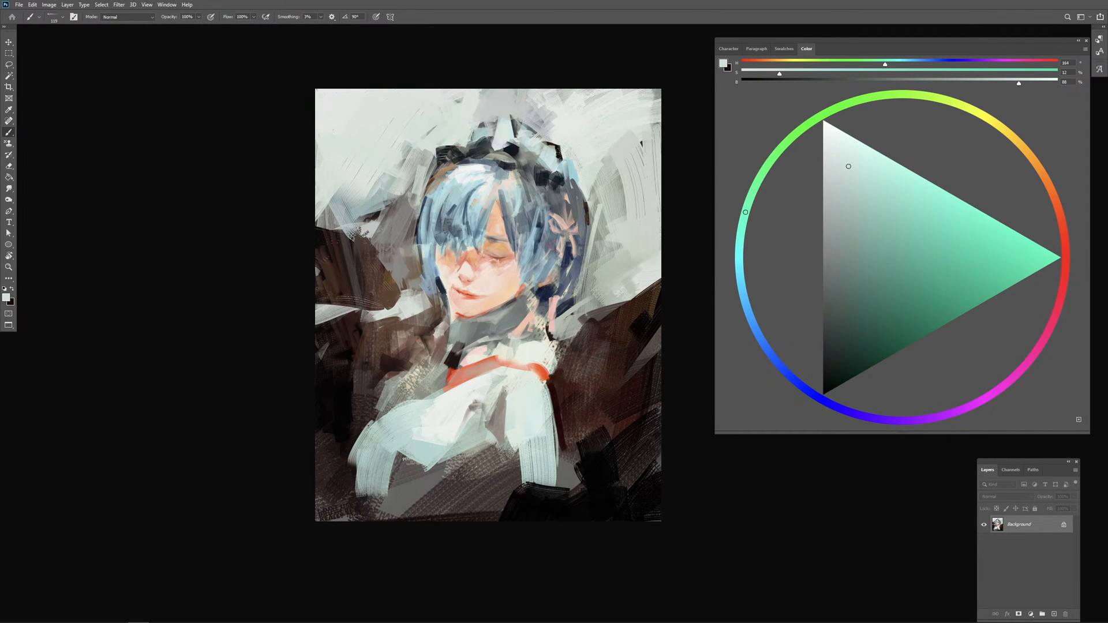
Step: Paint sampled pale teal strokes over the dress's chest, shoulder and outer sleeve
left_click(512, 407, "alt")
left_click_drag(501, 411, 510, 411)
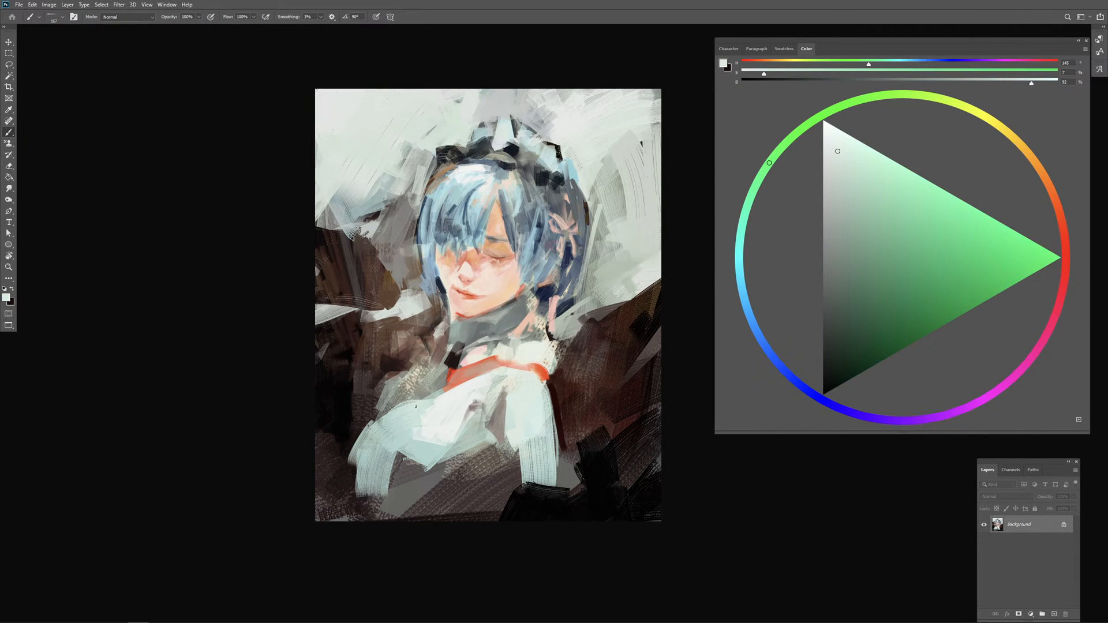
left_click(455, 410, "alt")
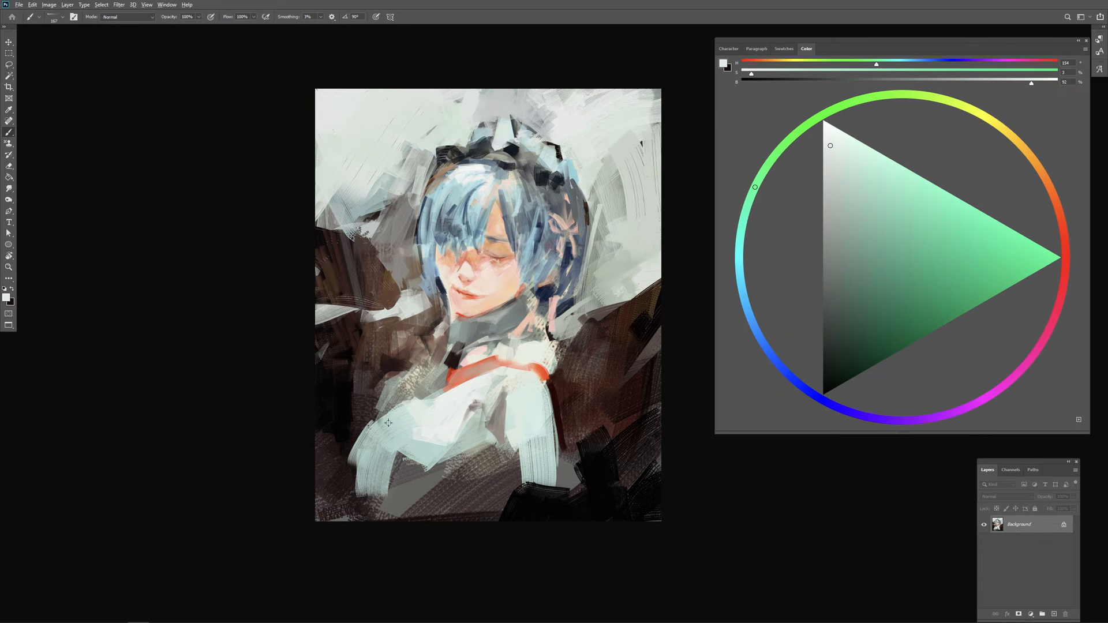
left_click_drag(388, 423, 394, 423)
left_click_drag(396, 411, 364, 443)
mouse_move(392, 416)
left_mouse_down()
mouse_move(374, 437)
mouse_move(399, 422)
mouse_move(385, 458)
left_mouse_up()
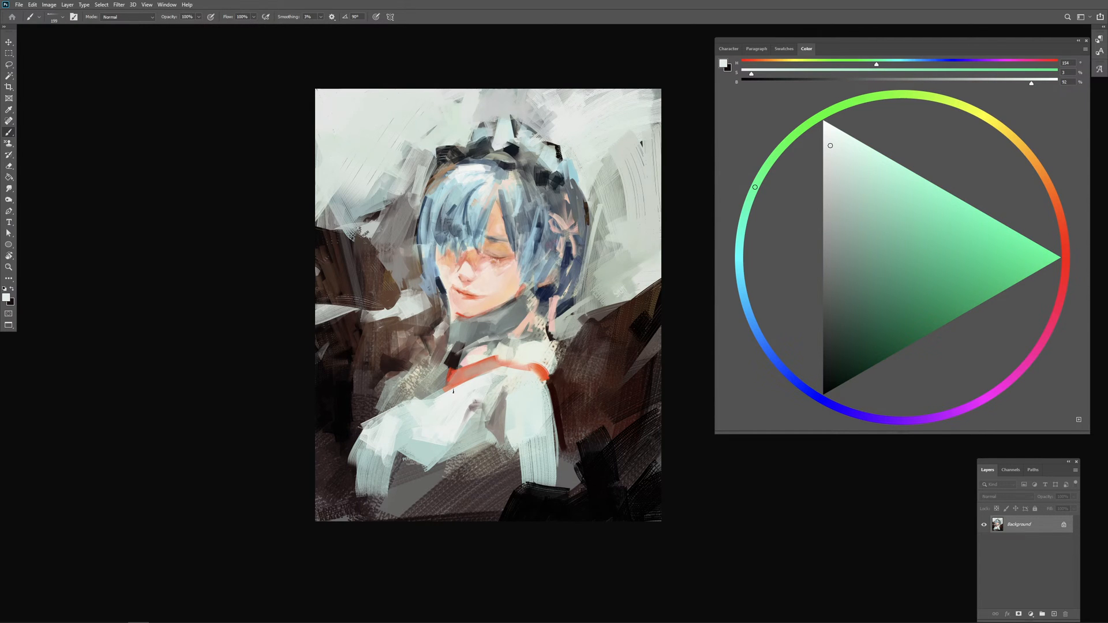
Step: Refine the dress's lower edge with near-white strokes and sample a near-black tone from the dark background
left_click(447, 359, "alt")
mouse_move(440, 411)
left_mouse_down()
mouse_move(403, 443)
mouse_move(409, 460)
mouse_move(430, 451)
mouse_move(434, 471)
left_mouse_up()
left_click(498, 320, "alt")
left_click(595, 451, "alt")
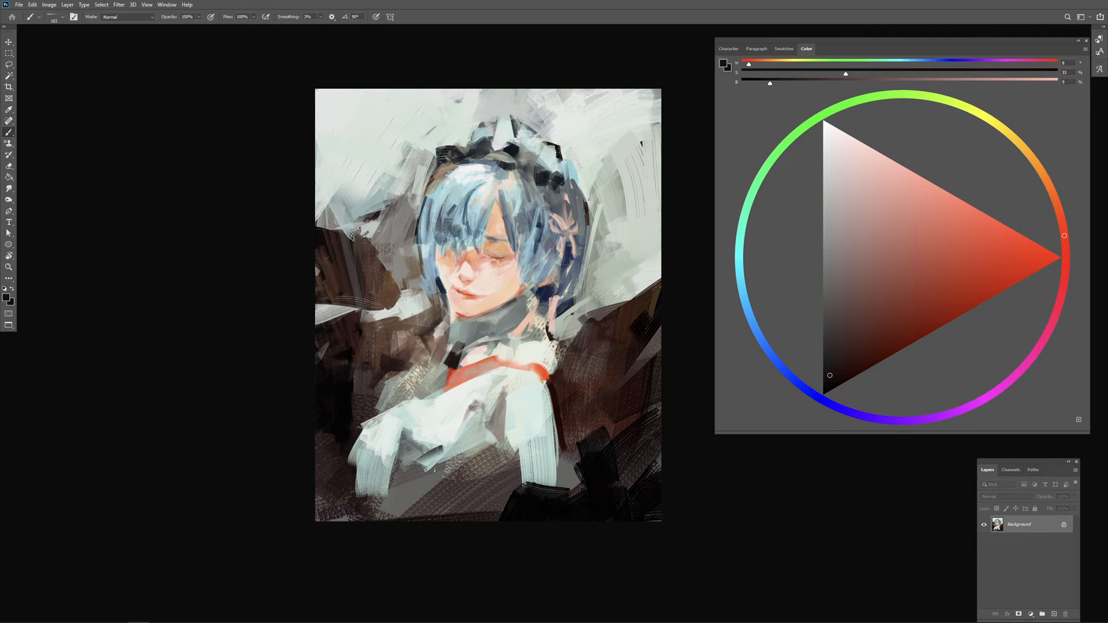
Step: Resize the brush and paint a red streak in the dress's central chest fold with sampled salmon and deep red
left_click(519, 295, "alt")
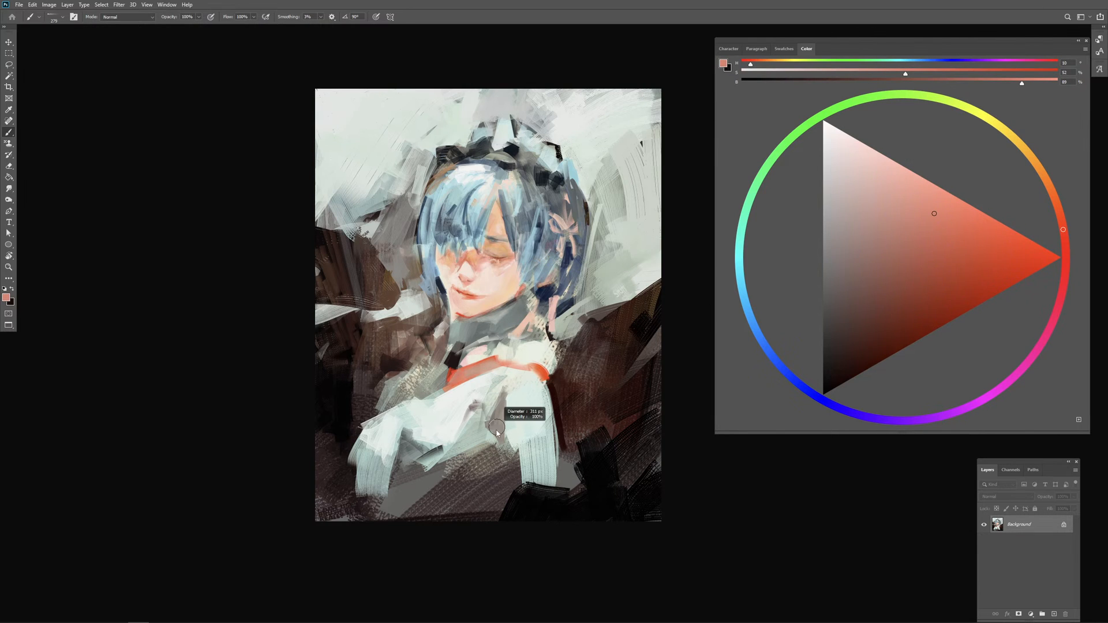
mouse_move(496, 431)
left_mouse_down()
mouse_move(469, 430)
mouse_move(469, 418)
mouse_move(479, 430)
left_mouse_up()
left_click(457, 372, "alt")
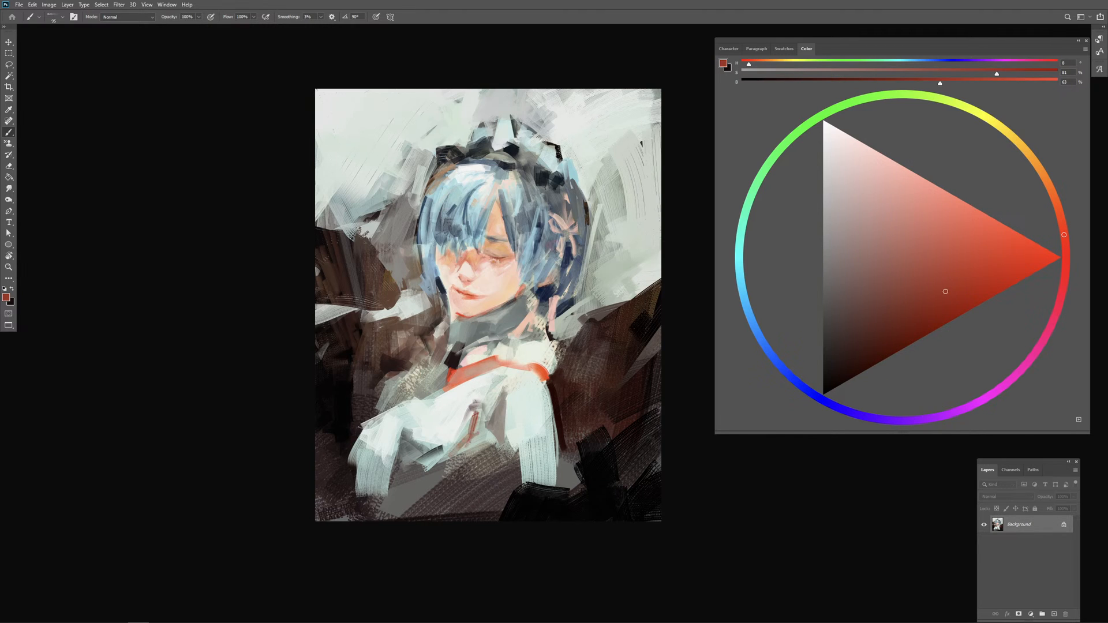
Step: Block in the bare arm below the dress's chest with sampled pinkish skin tones, extending it down to the canvas edge
left_click(482, 365, "alt")
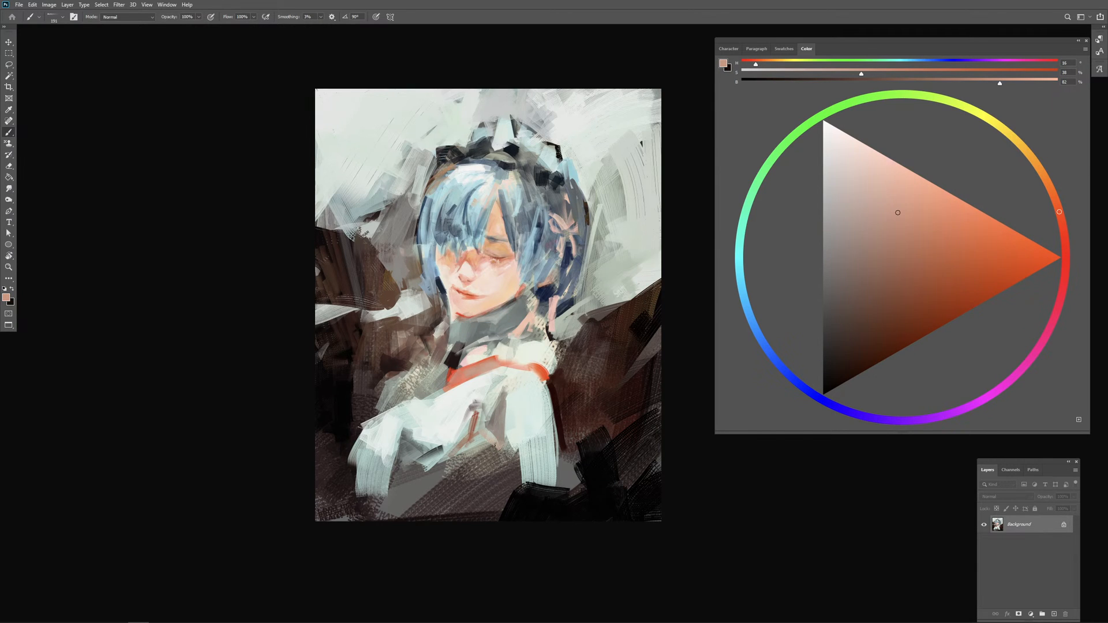
left_click_drag(474, 441, 469, 484)
mouse_move(491, 446)
left_mouse_down()
mouse_move(456, 513)
mouse_move(485, 520)
mouse_move(496, 468)
mouse_move(453, 499)
left_mouse_up()
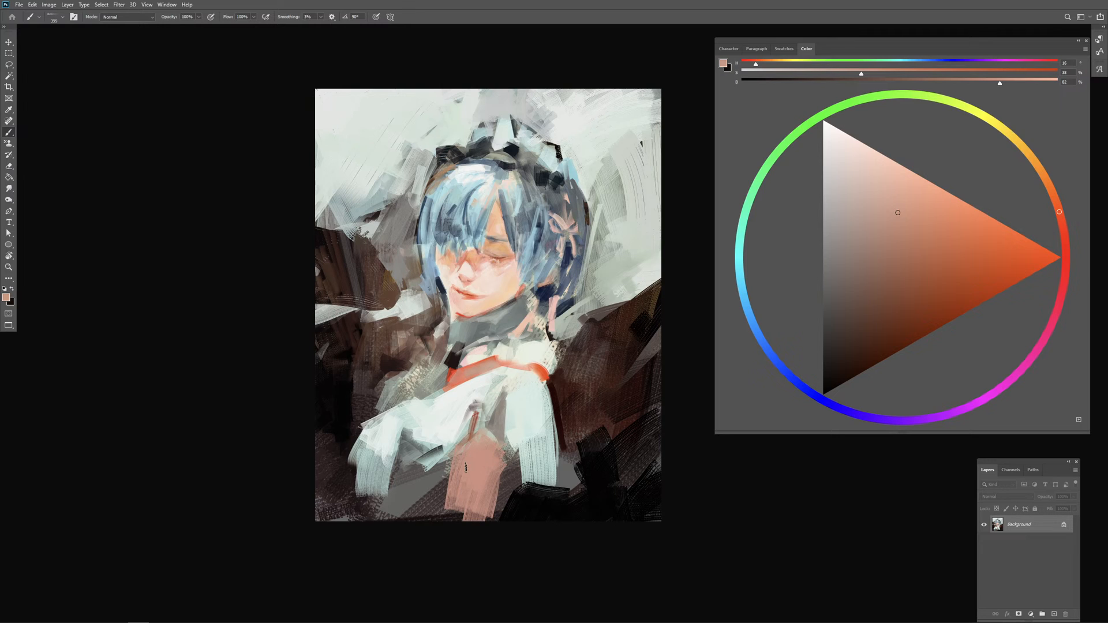
left_click_drag(447, 459, 442, 519)
left_click_drag(508, 466, 496, 519)
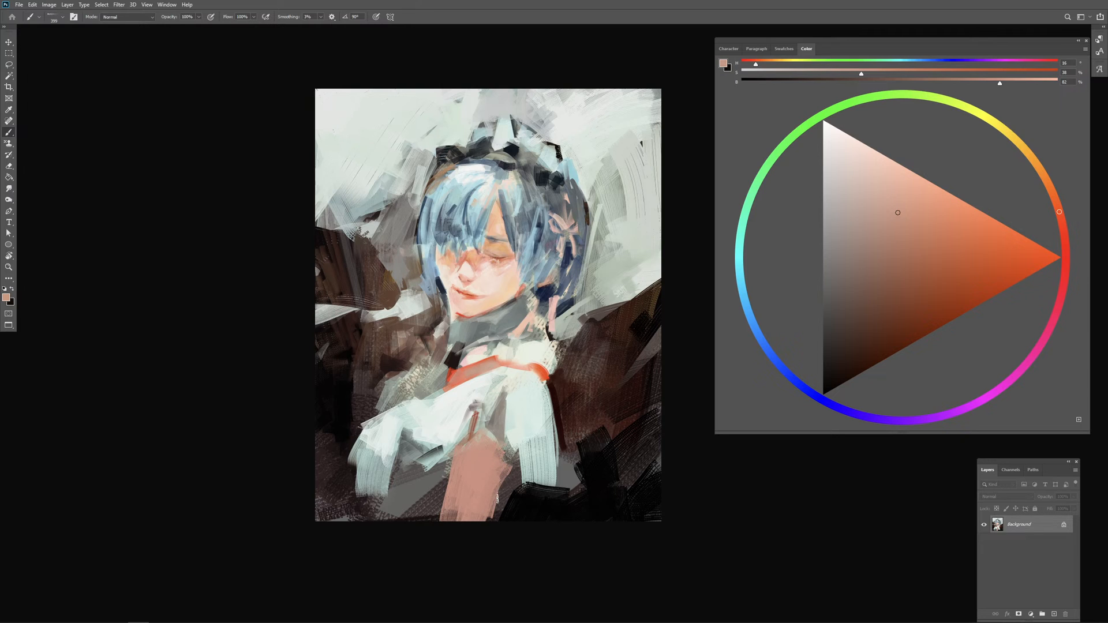
left_click(509, 488, "alt")
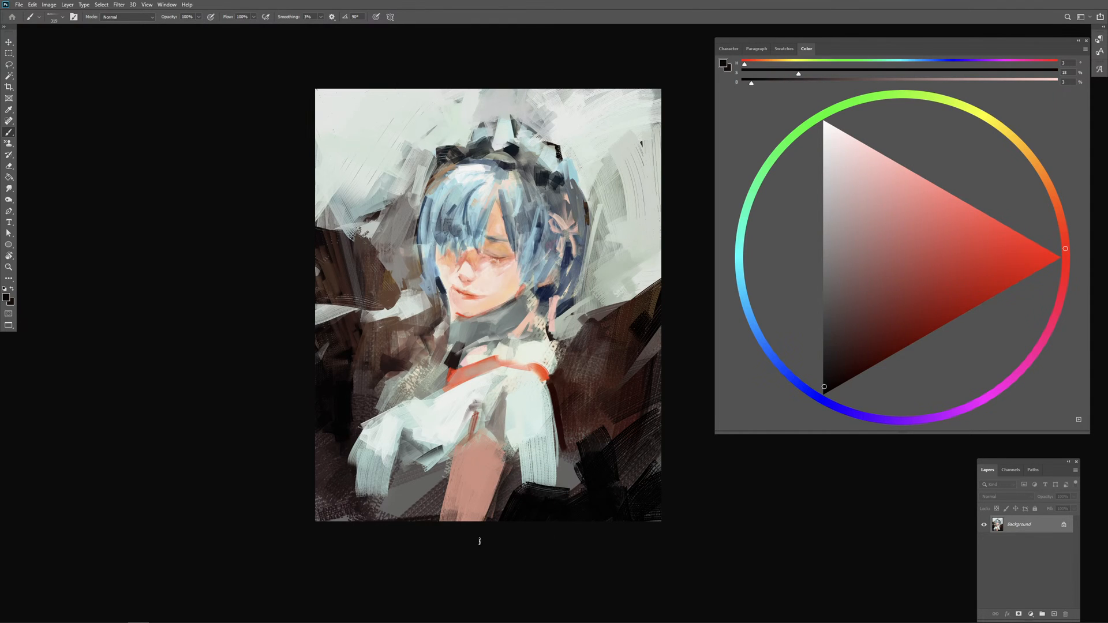
left_click(482, 475, "alt")
left_click_drag(473, 470, 461, 515, "alt")
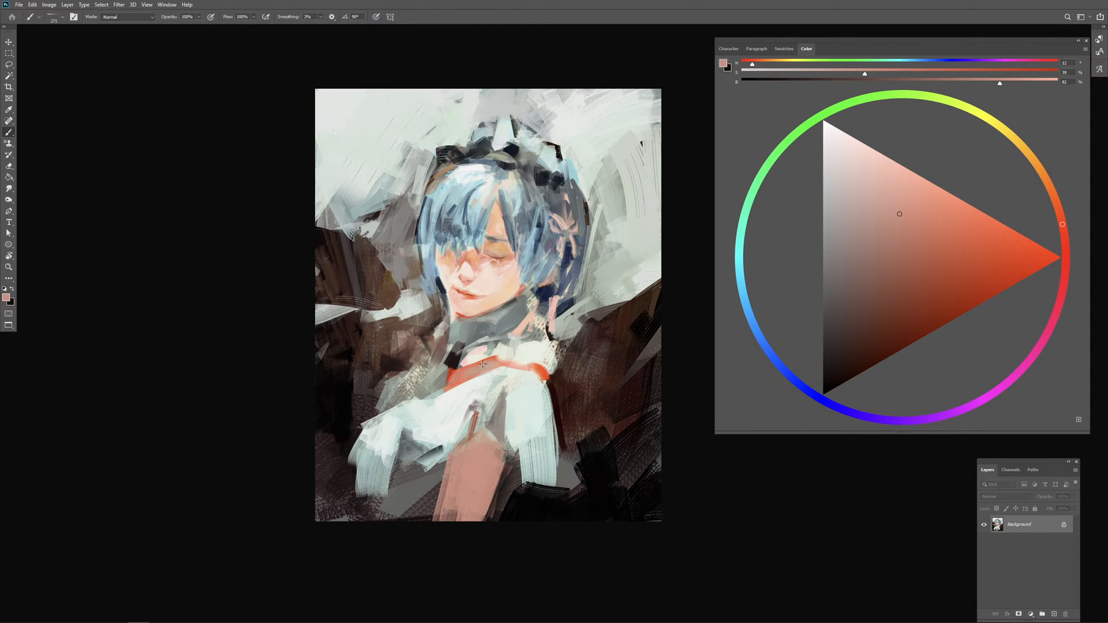
Step: Paint pale peach highlights on the arm with a colour sampled from the face, and soften the arm's upper end
left_click(491, 282, "alt")
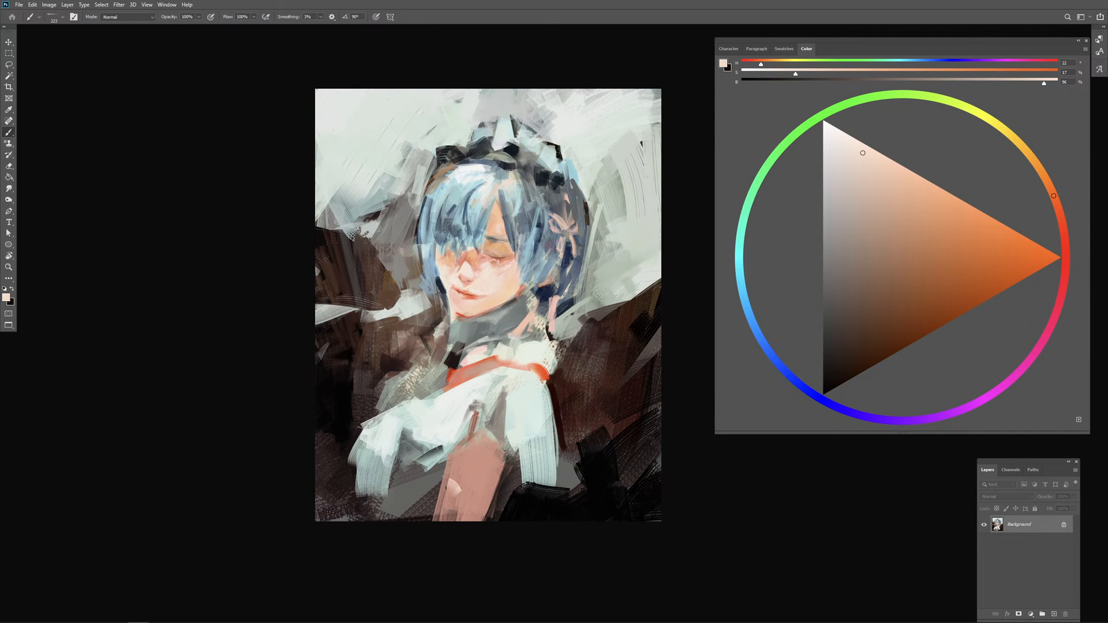
left_click_drag(446, 488, 443, 515)
left_click_drag(455, 493, 453, 519)
mouse_move(464, 453)
left_mouse_down("alt")
mouse_move(474, 452)
mouse_move(460, 449)
mouse_move(458, 477)
mouse_move(478, 494)
mouse_move(482, 478)
mouse_move(478, 490)
left_mouse_up("alt")
left_click_drag(480, 447, 485, 462, "alt")
mouse_move(472, 436)
left_mouse_down()
mouse_move(461, 445)
mouse_move(474, 418)
mouse_move(474, 434)
left_mouse_up()
left_click(476, 415, "alt")
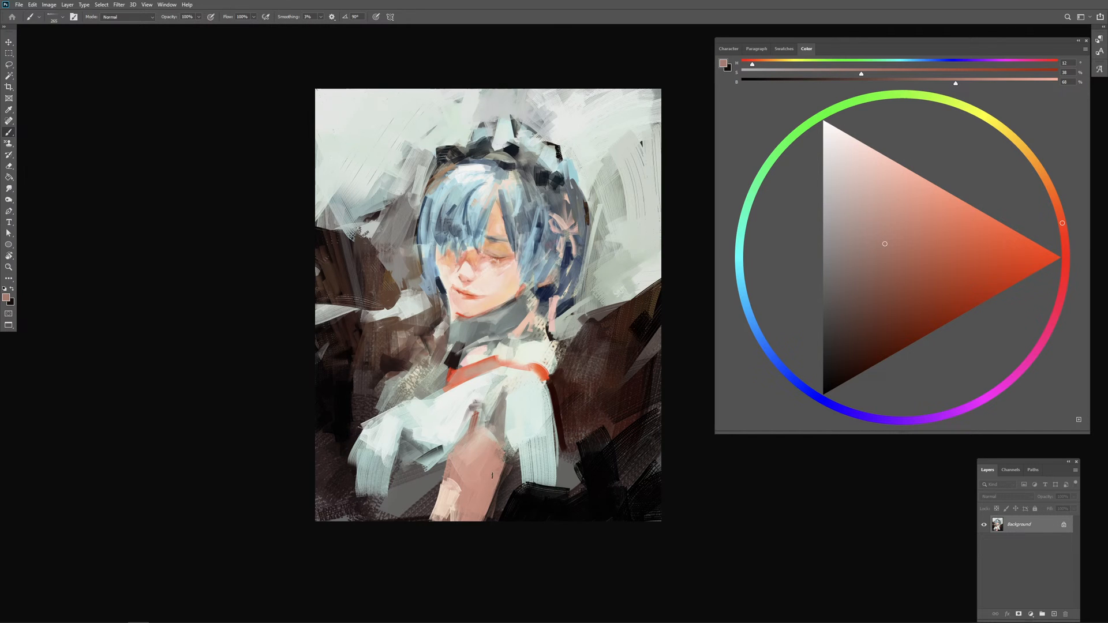
Step: Choose reddish brown and a brighter orange-red, and paint the shadow along the arm's edge beside the dress's back panel
left_click(912, 294)
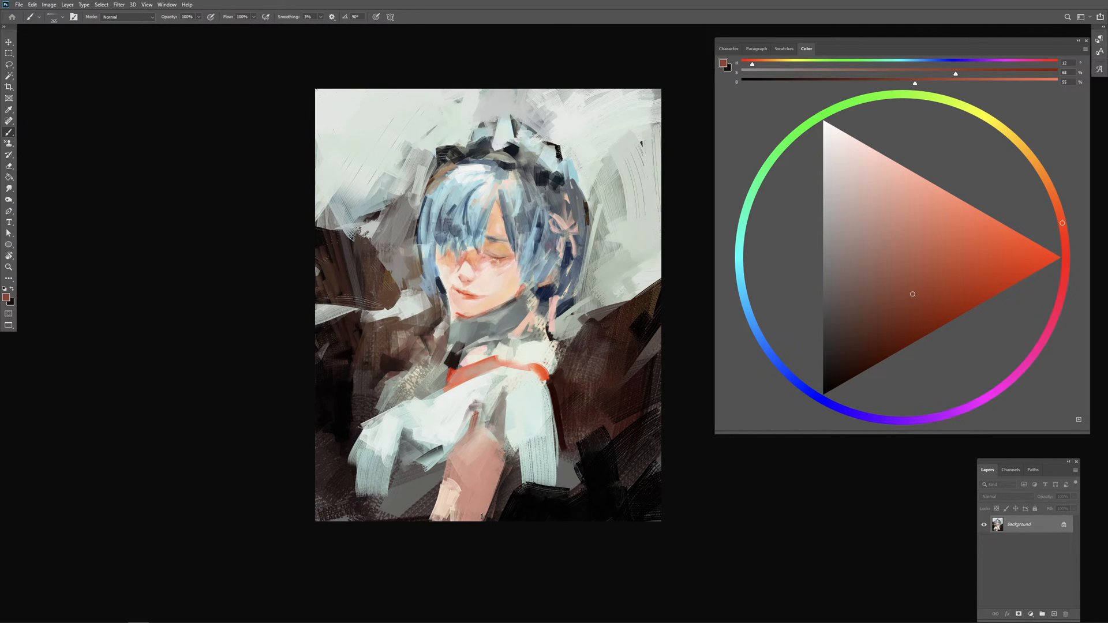
left_click_drag(494, 480, 498, 477)
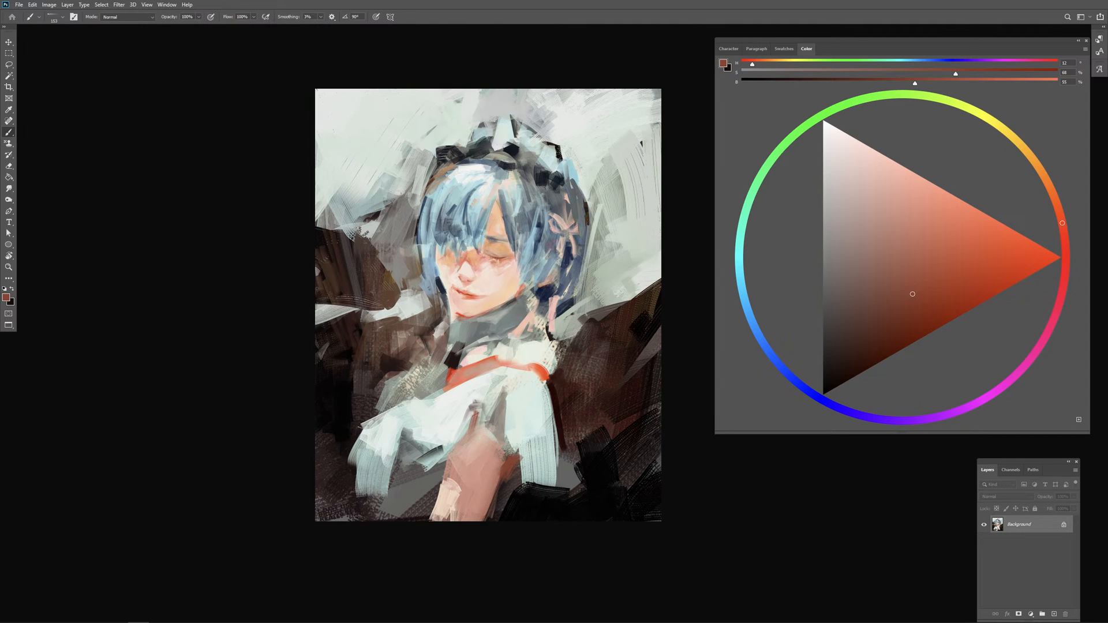
left_click(959, 261)
left_click_drag(506, 467, 503, 487)
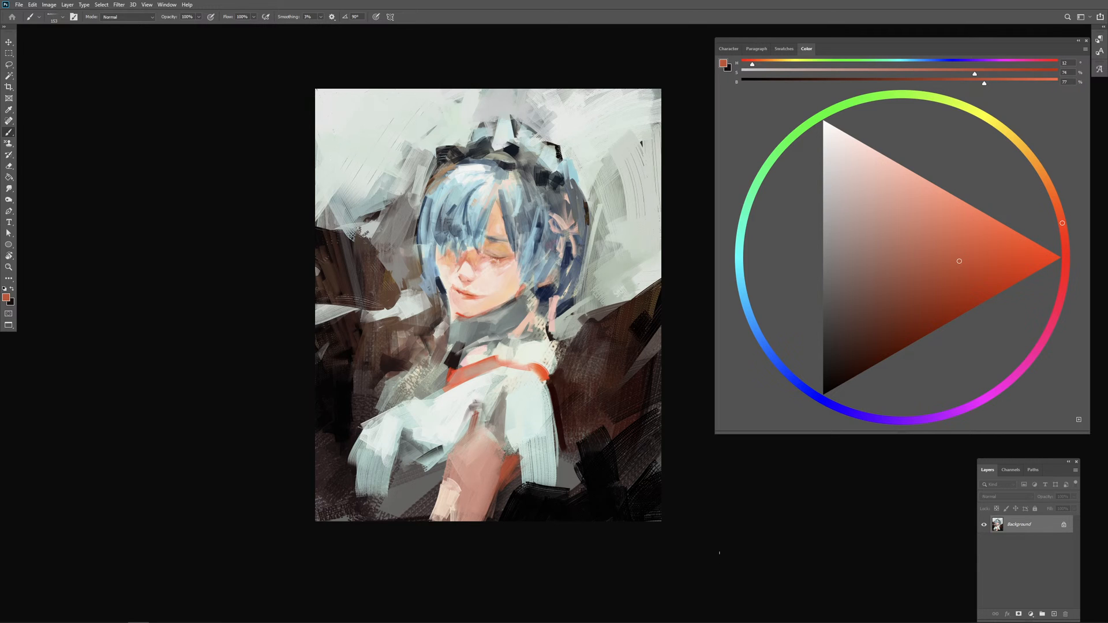
Step: Paint light strokes along the hair's outer edge on the fringe side with sampled background and blue tones, and undo the unwanted strokes
left_click(429, 146, "alt")
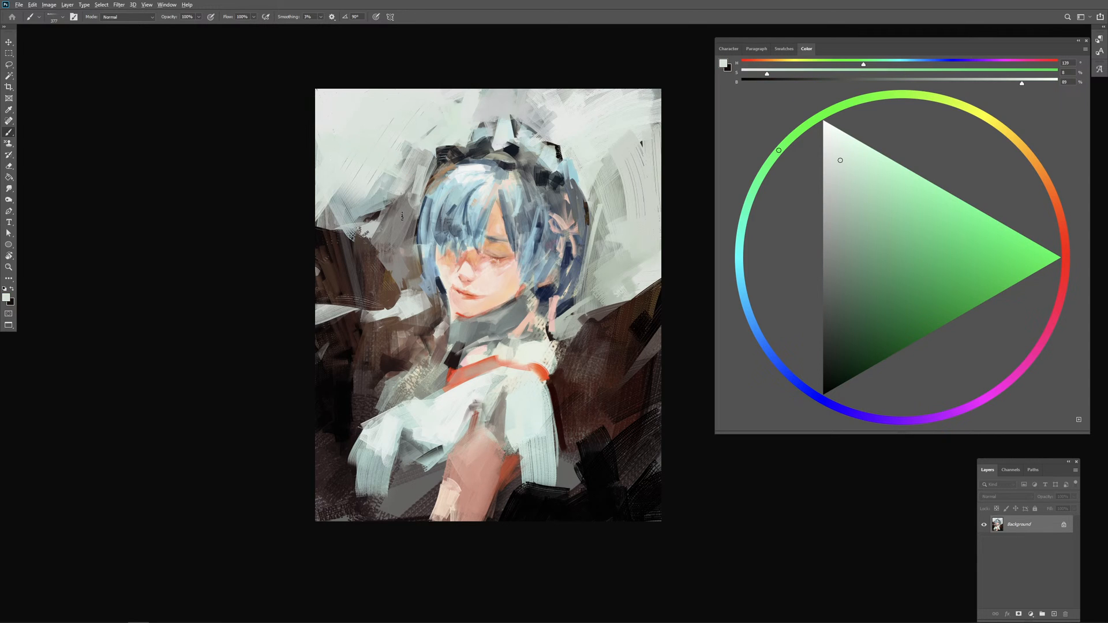
mouse_move(424, 169)
left_mouse_down()
mouse_move(405, 222)
mouse_move(388, 206)
mouse_move(418, 200)
mouse_move(416, 267)
left_mouse_up()
key("ctrl+z")
right_click(426, 209, "alt")
left_click(442, 201, "alt")
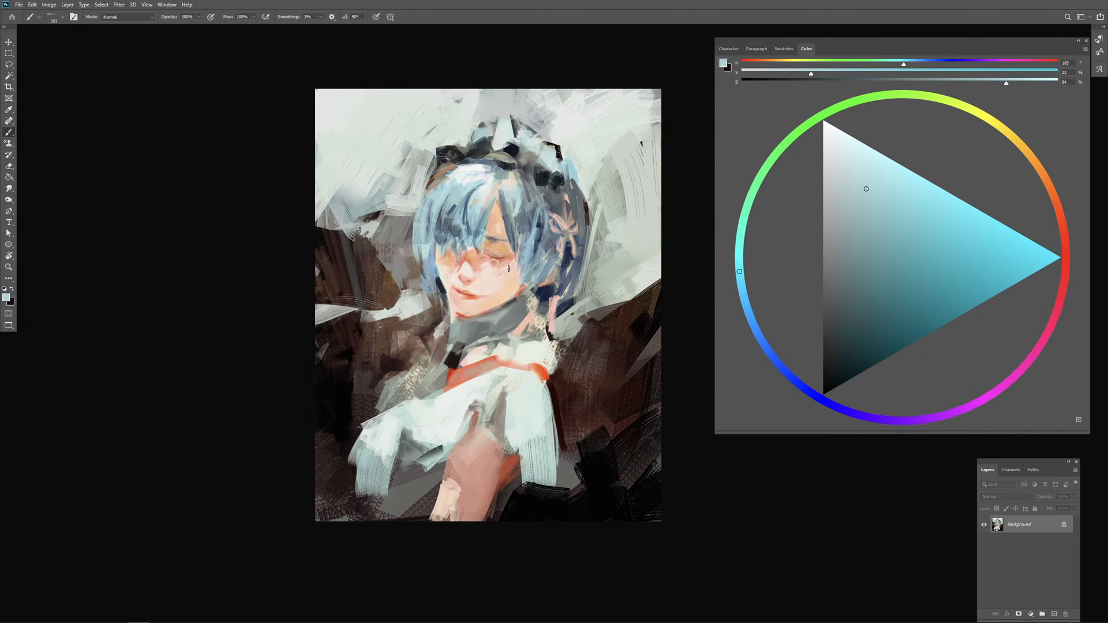
left_click(442, 193, "alt")
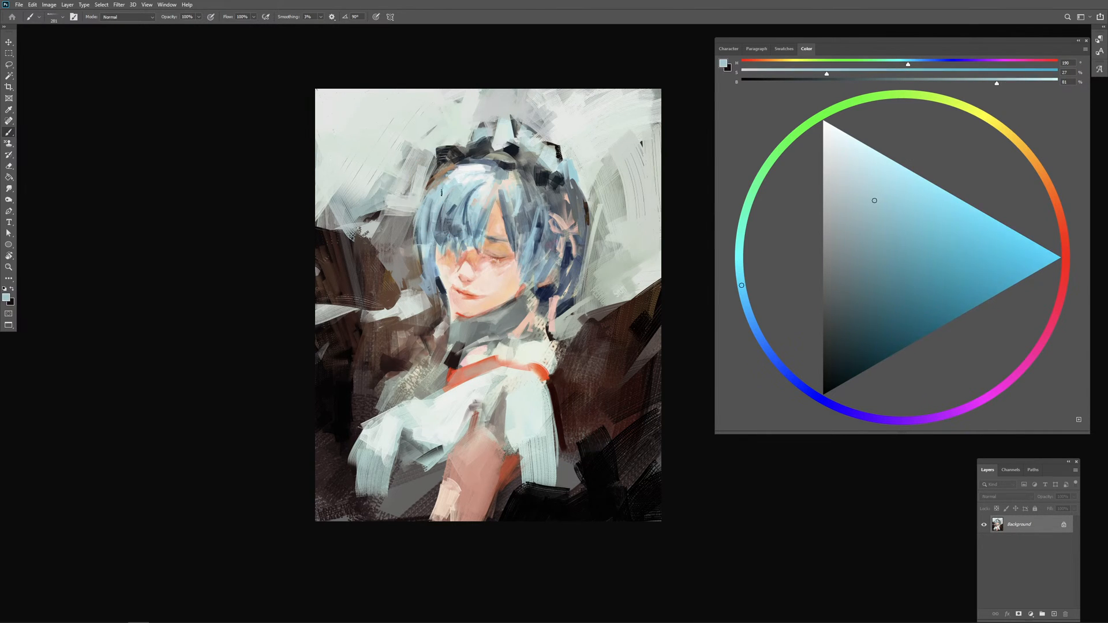
left_click_drag(421, 215, 416, 255)
key("ctrl+z")
key("ctrl+z")
key("ctrl+z")
Step: Paint near-white strokes over the background beside and above the headpiece with a colour sampled from the hair highlight
left_click(459, 175, "alt")
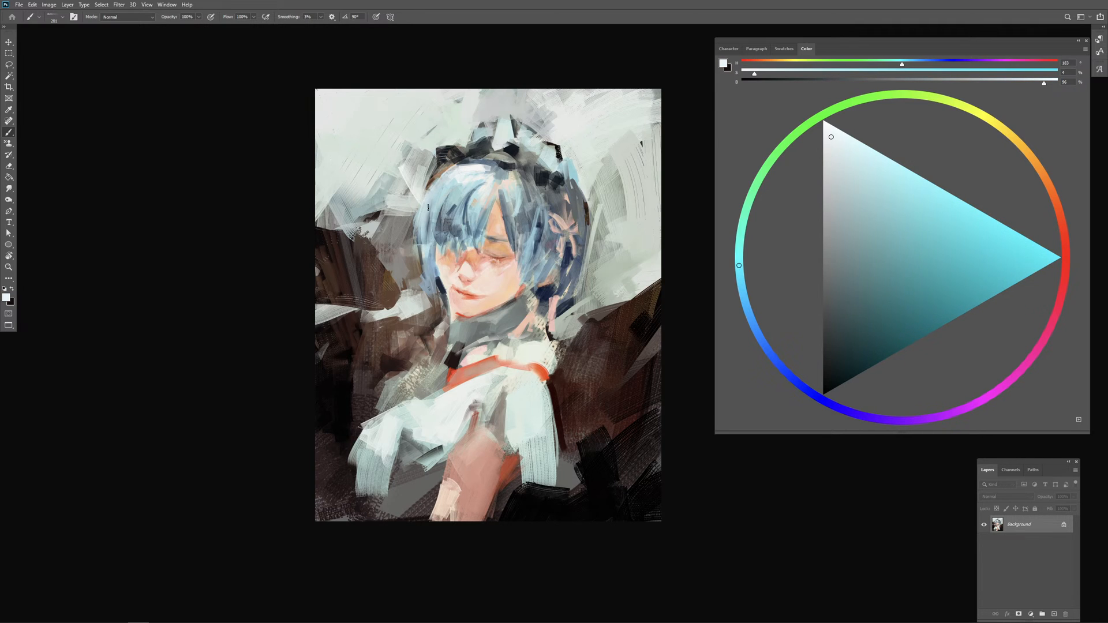
mouse_move(425, 162)
left_mouse_down()
mouse_move(416, 200)
mouse_move(422, 155)
mouse_move(388, 179)
left_mouse_up()
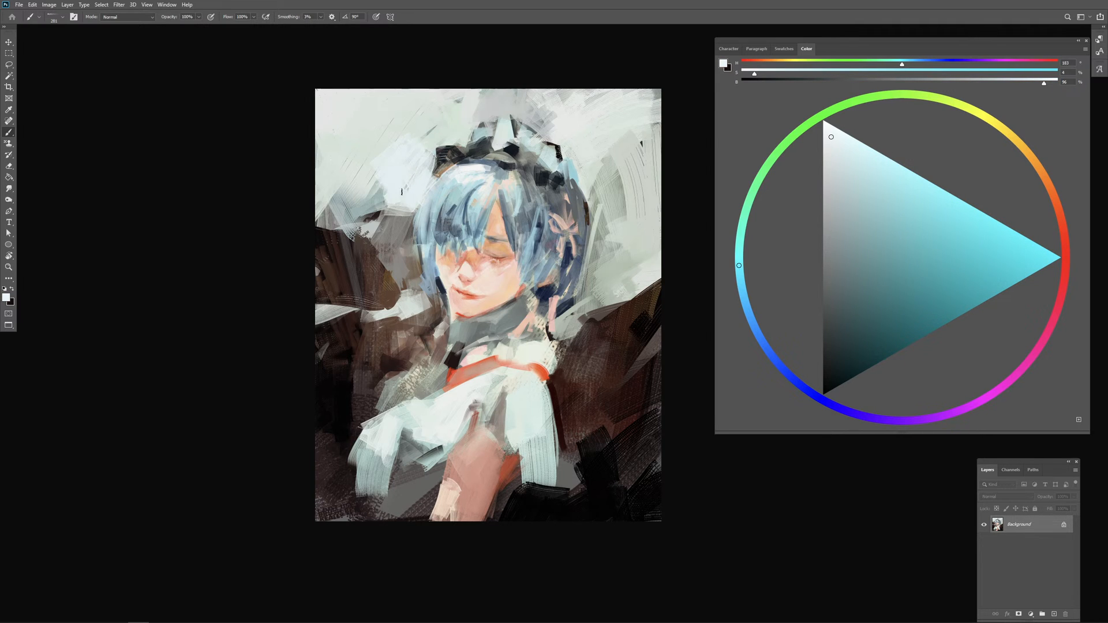
mouse_move(437, 145)
left_mouse_down()
mouse_move(425, 173)
mouse_move(438, 154)
mouse_move(423, 109)
left_mouse_up()
left_click_drag(351, 149, 442, 109)
left_click_drag(387, 105, 323, 146)
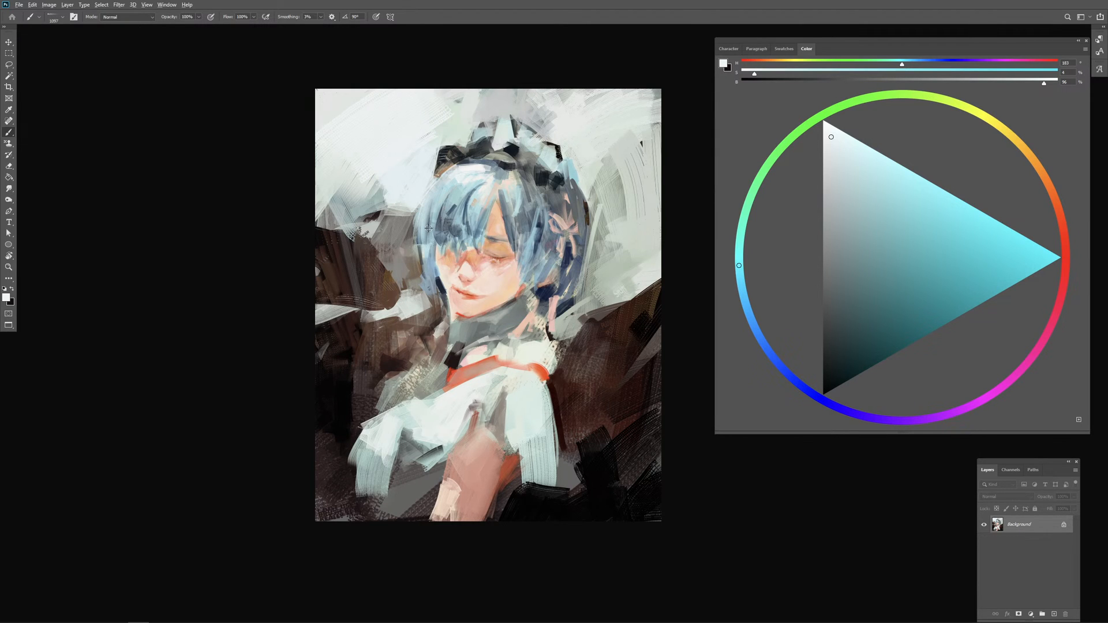
Step: Reshape the dark background mass beside the hair with sampled dark brown and grey, and trim its upper edge with near-white
left_click_drag(429, 228, 414, 227)
left_click(349, 259, "alt")
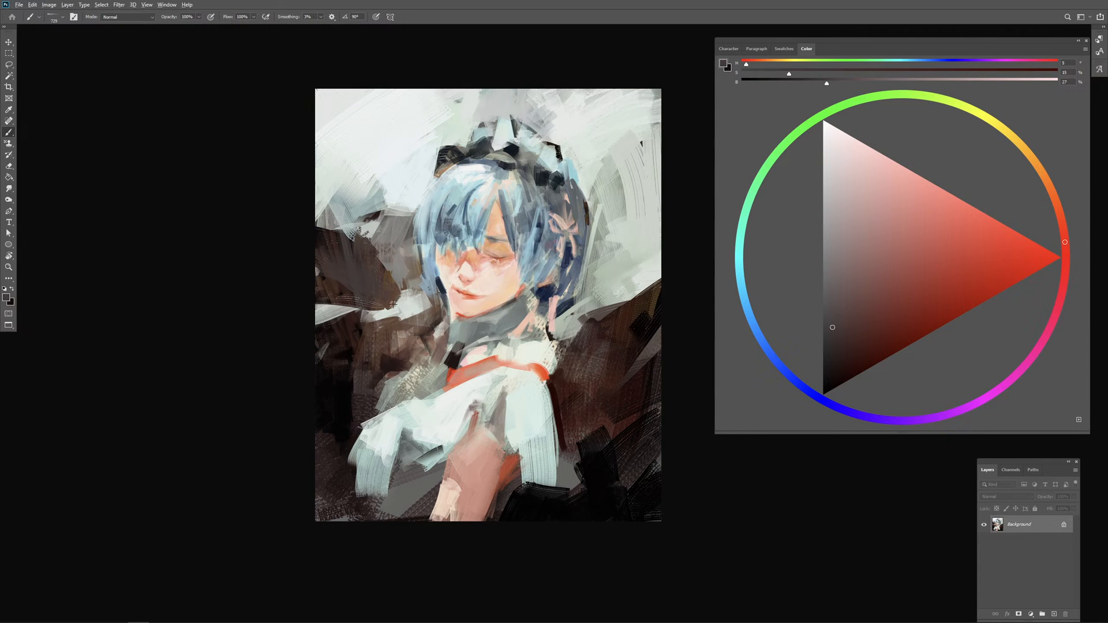
left_click_drag(395, 305, 386, 304)
left_click(411, 254, "alt")
left_click_drag(379, 256, 385, 285)
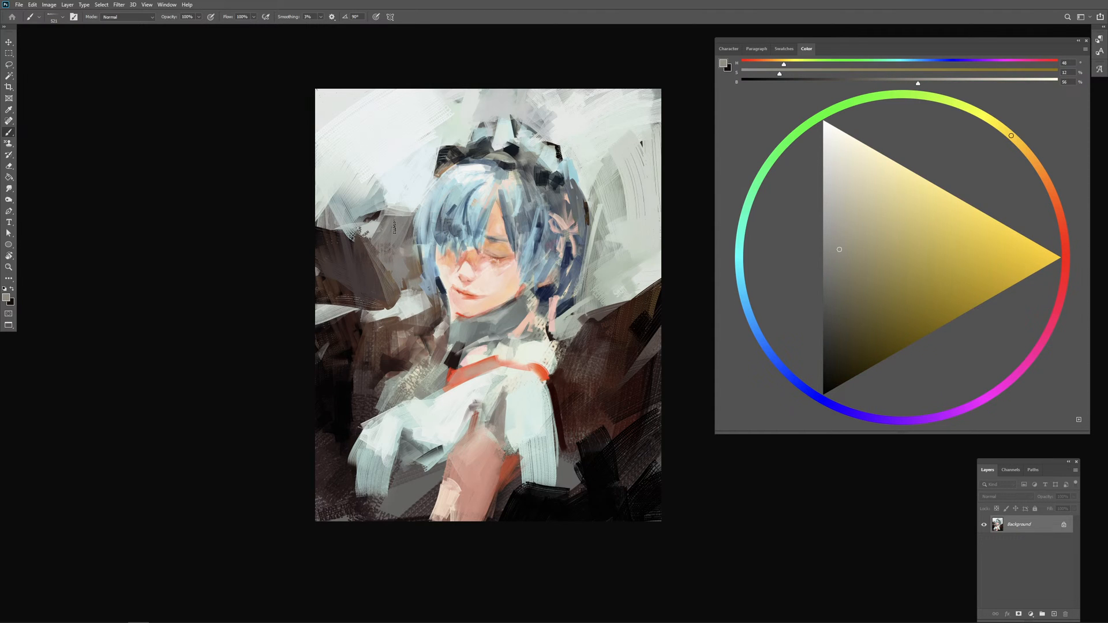
left_click(409, 184, "alt")
left_click_drag(388, 209, 381, 209)
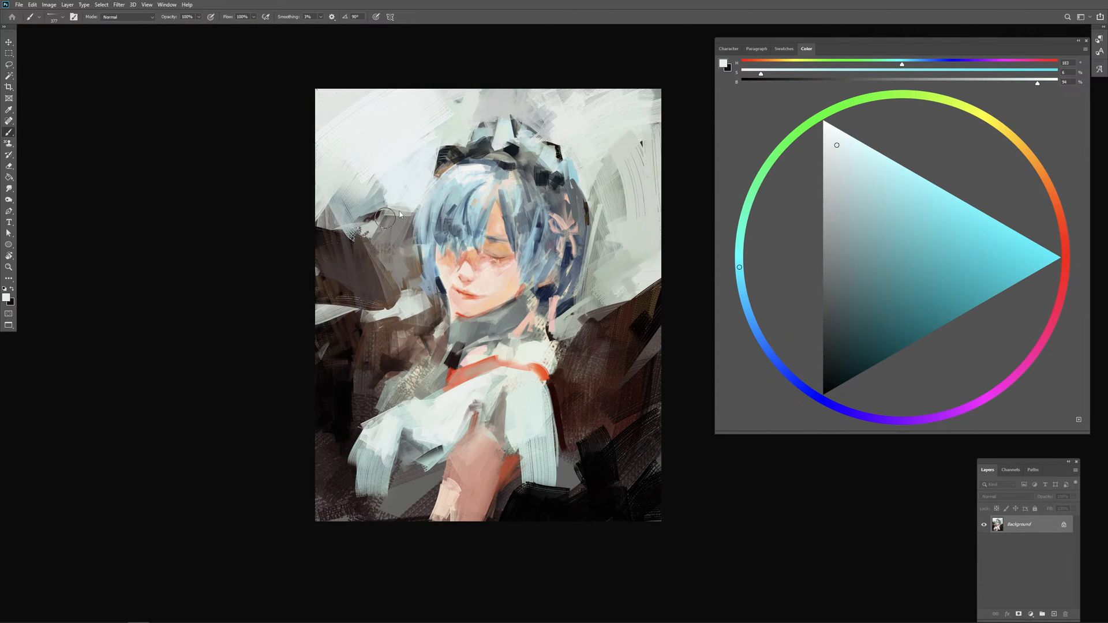
Step: Paint the far shoulder with pale frill strokes and skin tone, and accent the skin's edge with orange-red
left_click(510, 383, "alt")
mouse_move(455, 365)
left_mouse_down()
mouse_move(426, 383)
mouse_move(449, 355)
mouse_move(407, 398)
mouse_move(432, 387)
mouse_move(433, 355)
mouse_move(364, 409)
mouse_move(377, 390)
left_mouse_up()
left_click(491, 280, "alt")
left_click(518, 389, "alt")
key("ctrl+z")
mouse_move(389, 376)
left_mouse_down()
mouse_move(359, 414)
mouse_move(398, 409)
left_mouse_up()
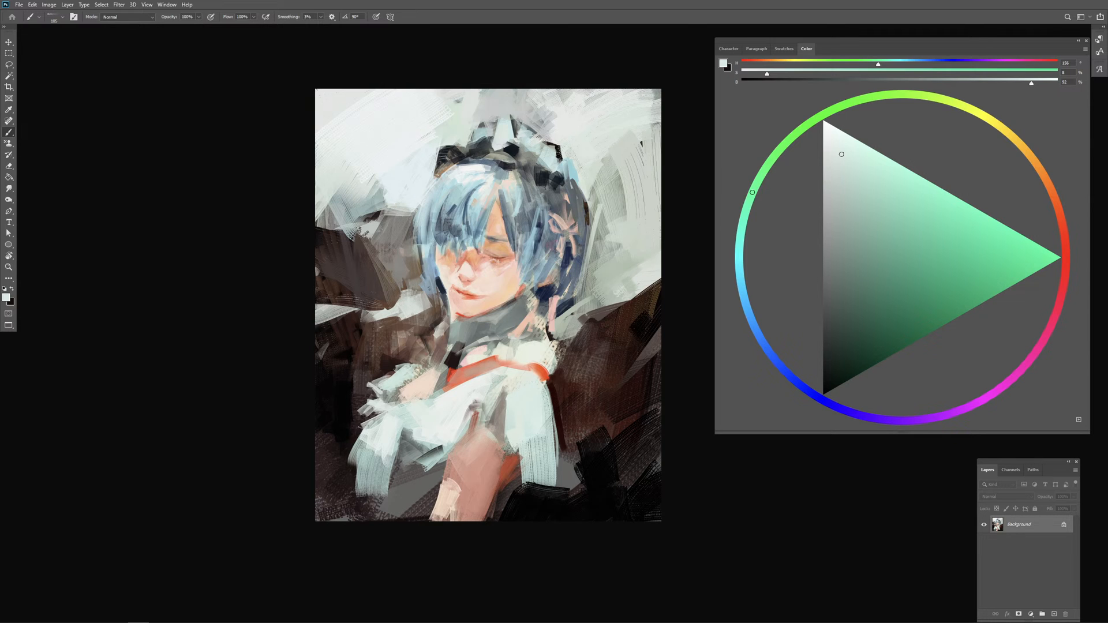
left_click_drag(398, 398, 373, 417)
left_click(462, 375, "alt")
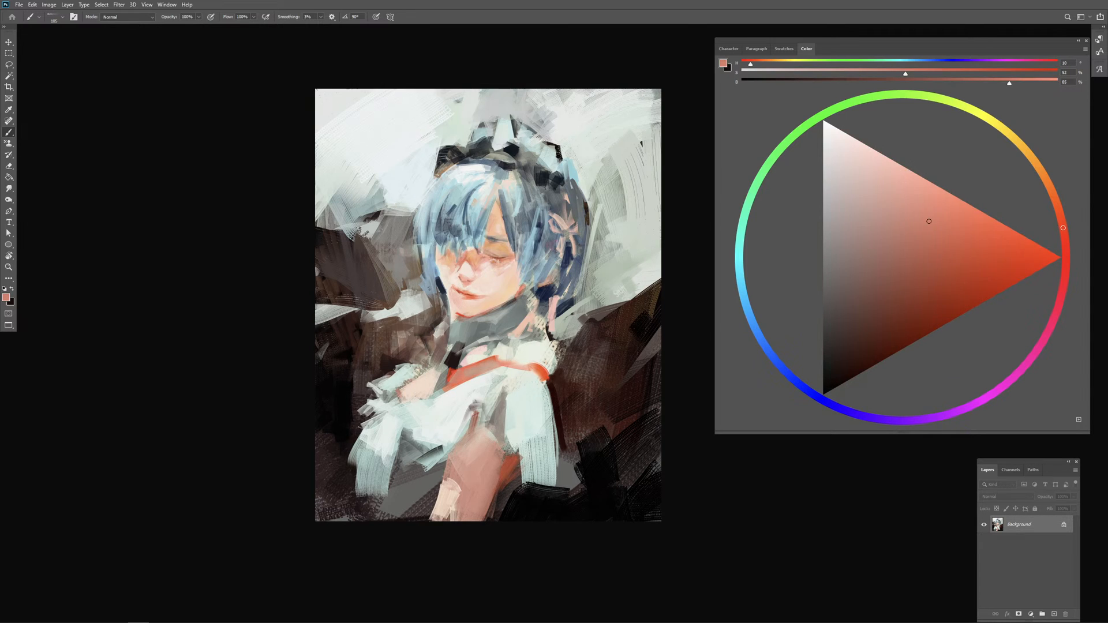
left_click(978, 263)
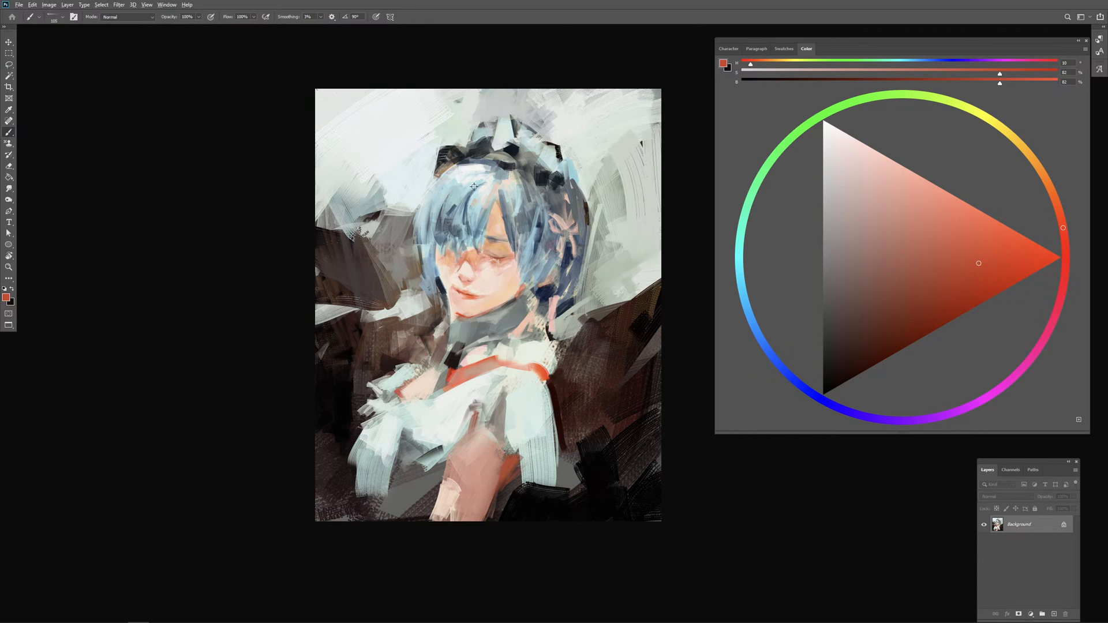
Step: Paint the hair's crown below the headpiece with sampled blue and pale highlight tones
mouse_move(474, 186)
left_mouse_down()
mouse_move(487, 136)
mouse_move(474, 161)
mouse_move(443, 173)
mouse_move(486, 155)
mouse_move(445, 171)
mouse_move(484, 165)
left_mouse_up()
left_click(470, 168, "alt")
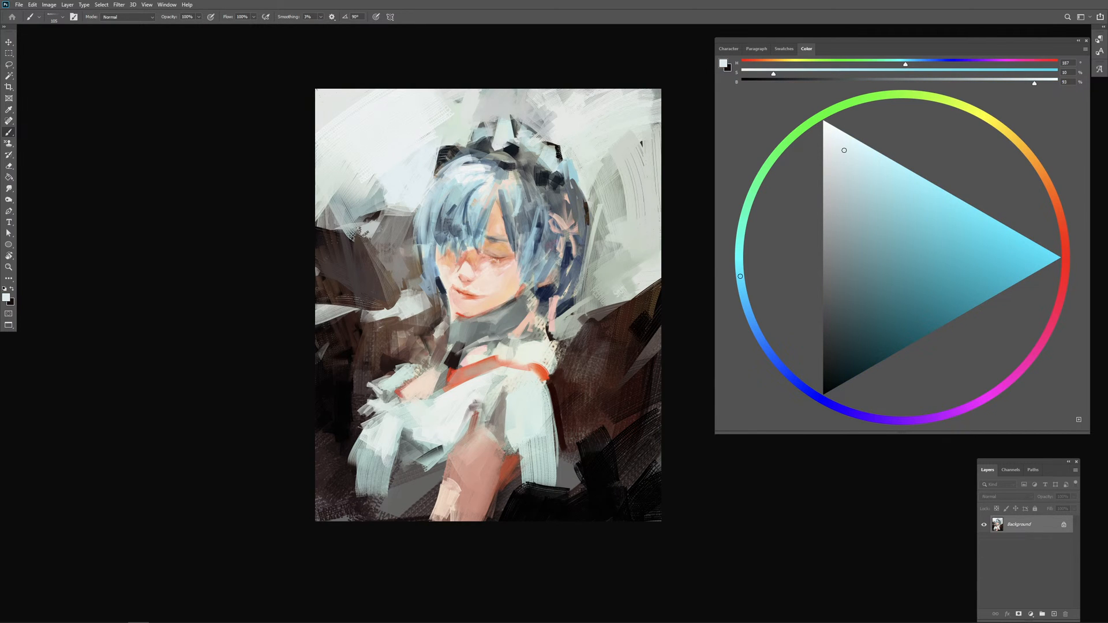
left_click(463, 196, "alt")
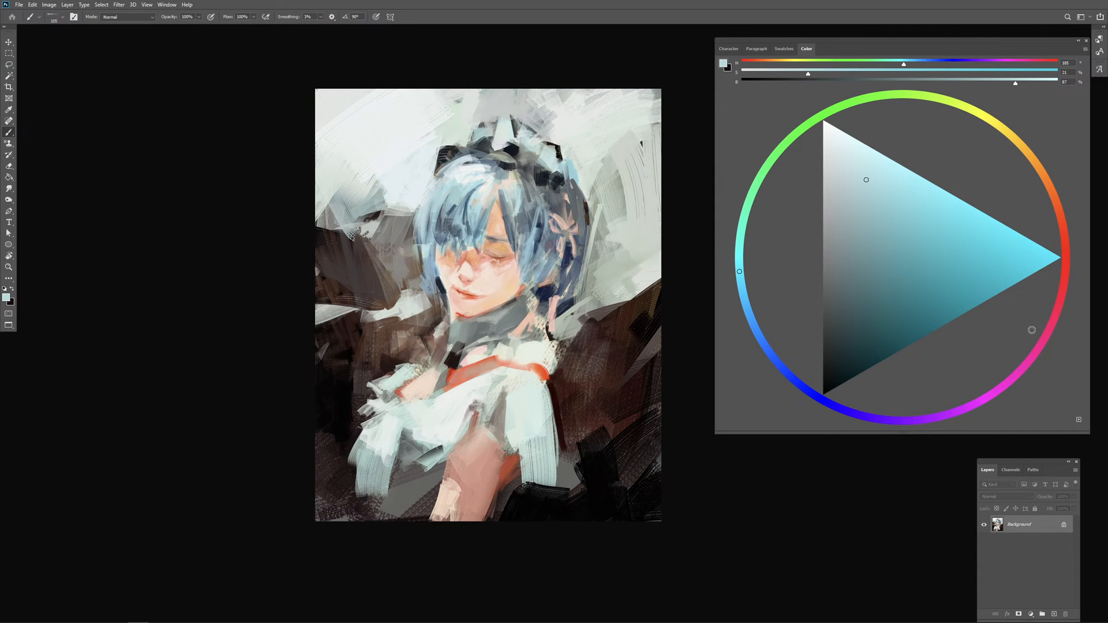
Step: Choose a violet hue, undo the trial stroke on the hair, and add dark violet strokes at the crown under the headpiece
left_click(867, 416)
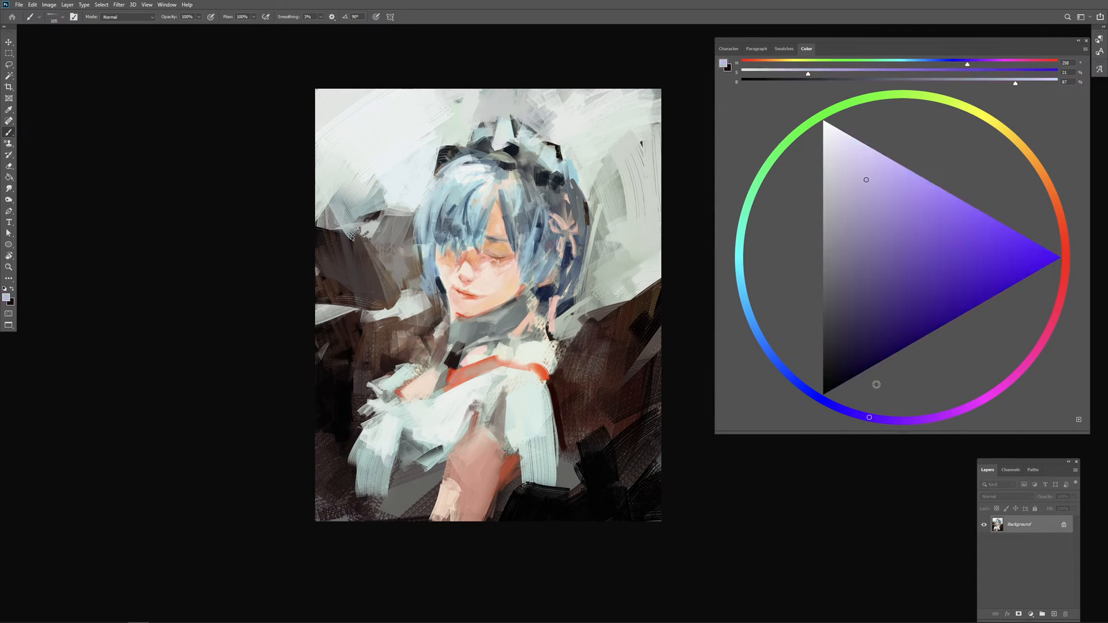
left_click(864, 231)
mouse_move(440, 176)
left_mouse_down()
mouse_move(471, 156)
mouse_move(497, 168)
mouse_move(481, 203)
left_mouse_up()
key("ctrl+z")
left_click(854, 315)
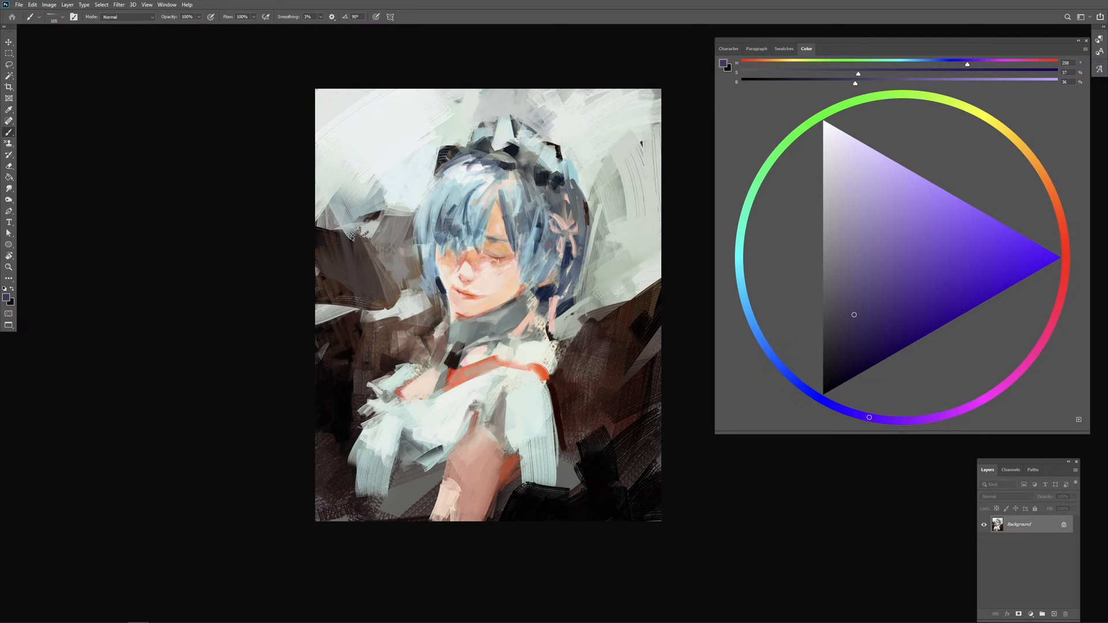
left_click(482, 188, "alt")
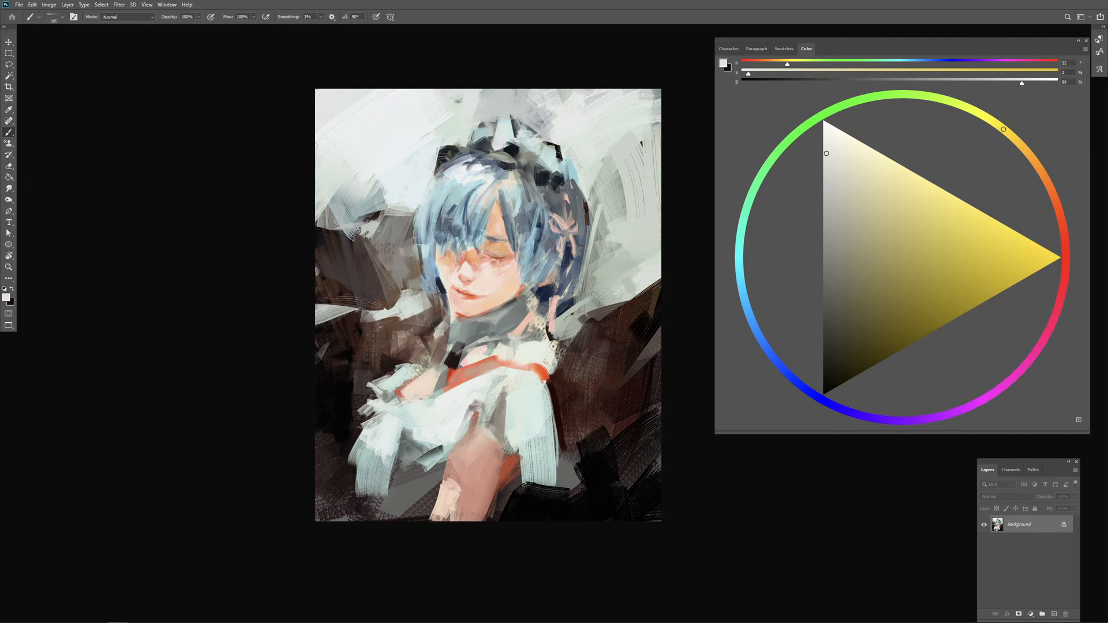
Step: Paint dark navy shadows in the hair beside the cheek and jaw, and sample a near-white from the hair's crown
left_click(545, 292, "alt")
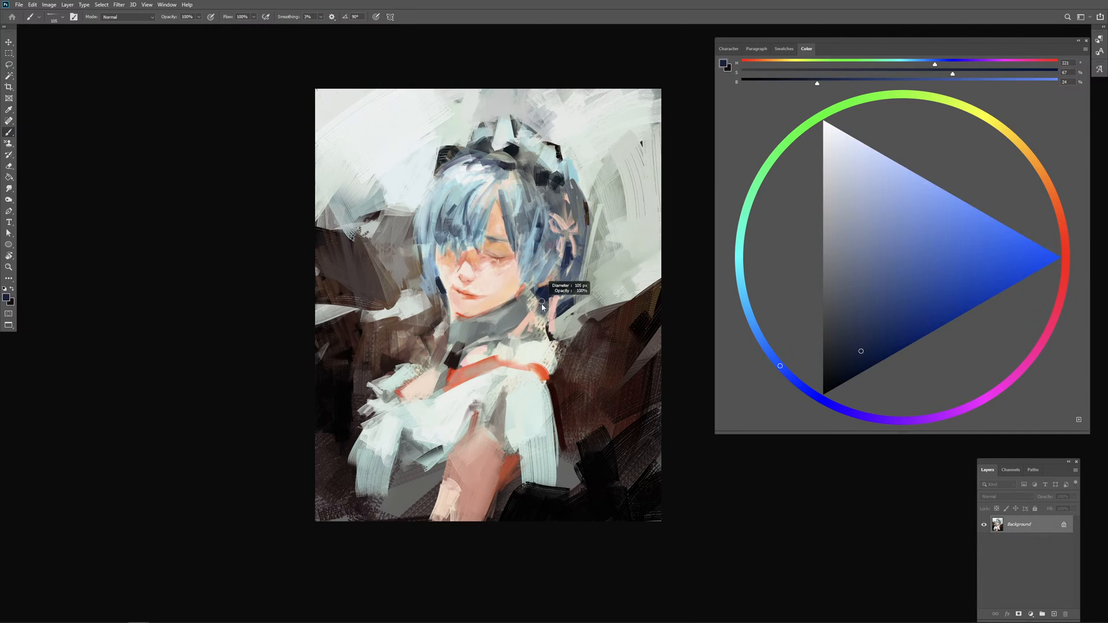
mouse_move(421, 248)
left_mouse_down()
mouse_move(425, 299)
mouse_move(440, 295)
mouse_move(434, 283)
left_mouse_up()
left_click(441, 288, "alt")
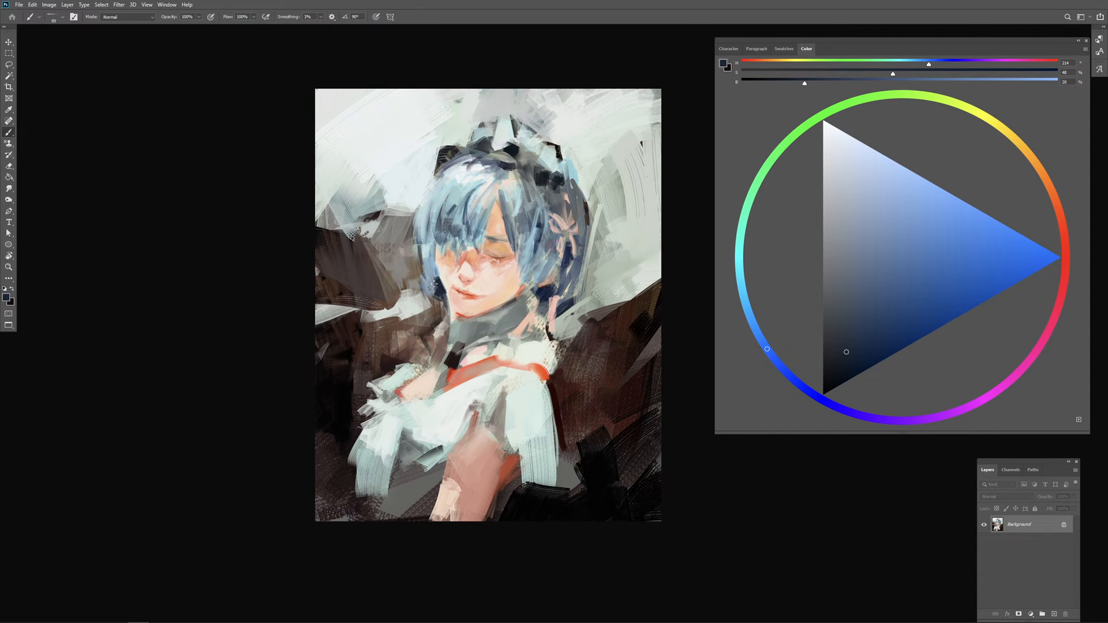
left_click(842, 371)
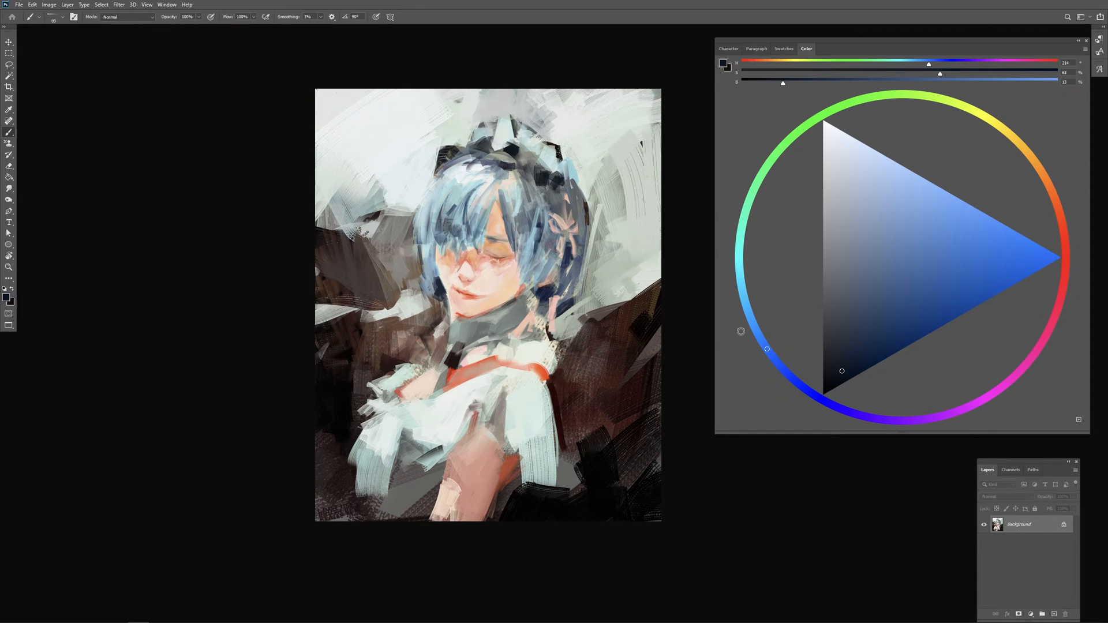
left_click_drag(436, 278, 441, 288)
key("bracketright")
left_click(469, 172, "alt")
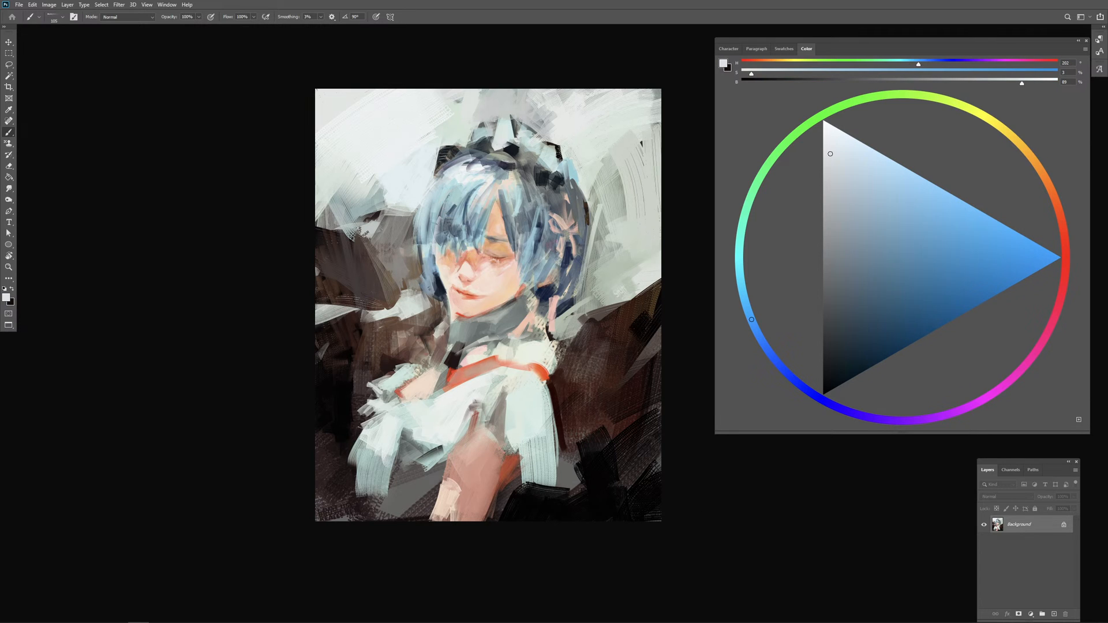
Step: Sample near-black blue from the headpiece and paint dark strokes into its raised white frill
left_click(453, 221, "alt")
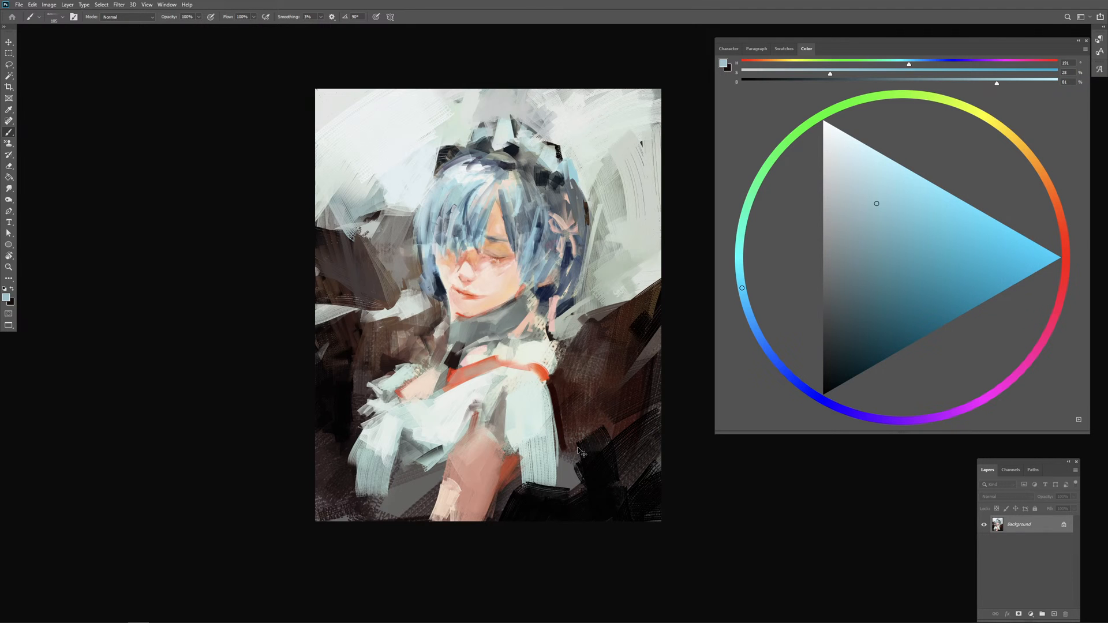
key("ctrl+plus")
left_click_drag(425, 190, 415, 190)
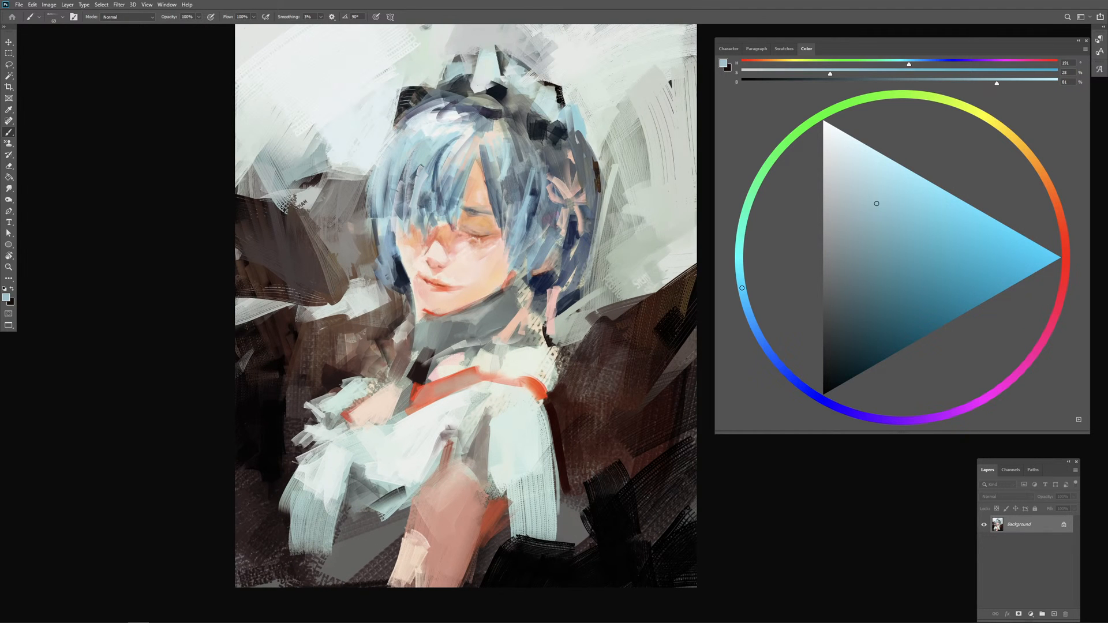
left_click_drag(615, 263, 593, 272)
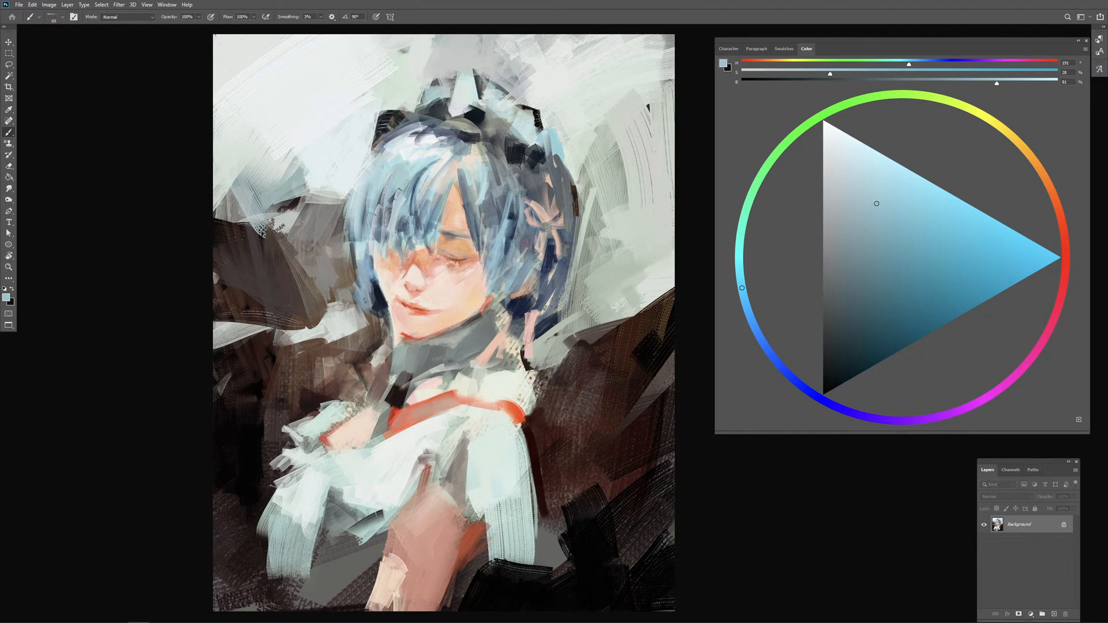
left_click_drag(475, 145, 479, 146)
left_click(475, 116, "alt")
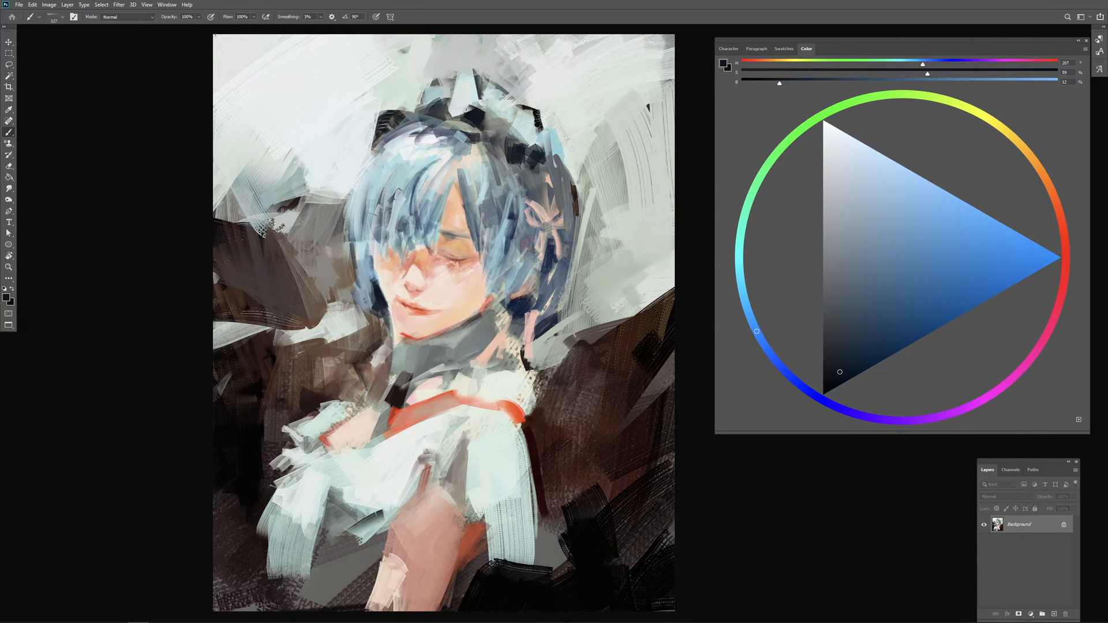
mouse_move(466, 95)
left_mouse_down()
mouse_move(462, 108)
mouse_move(480, 107)
left_mouse_up()
left_click(464, 84, "alt")
left_click(466, 101, "alt")
left_click(477, 110, "alt")
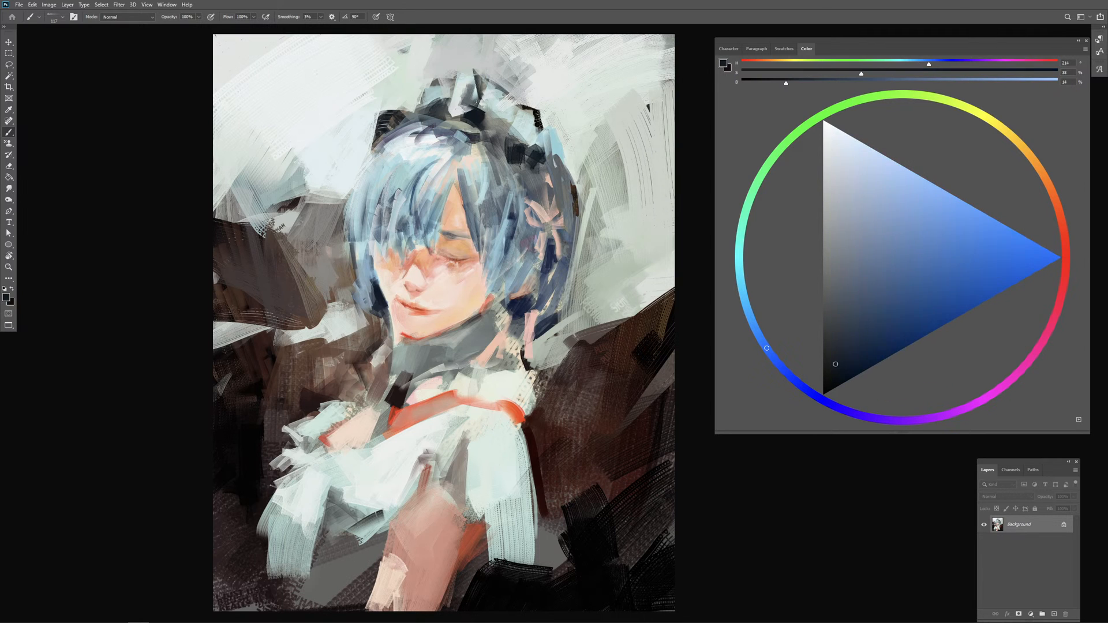
Step: Paint sampled pale cyan highlights on the crown and the hair above the eye, undoing the last trial stroke
left_click(510, 107, "alt")
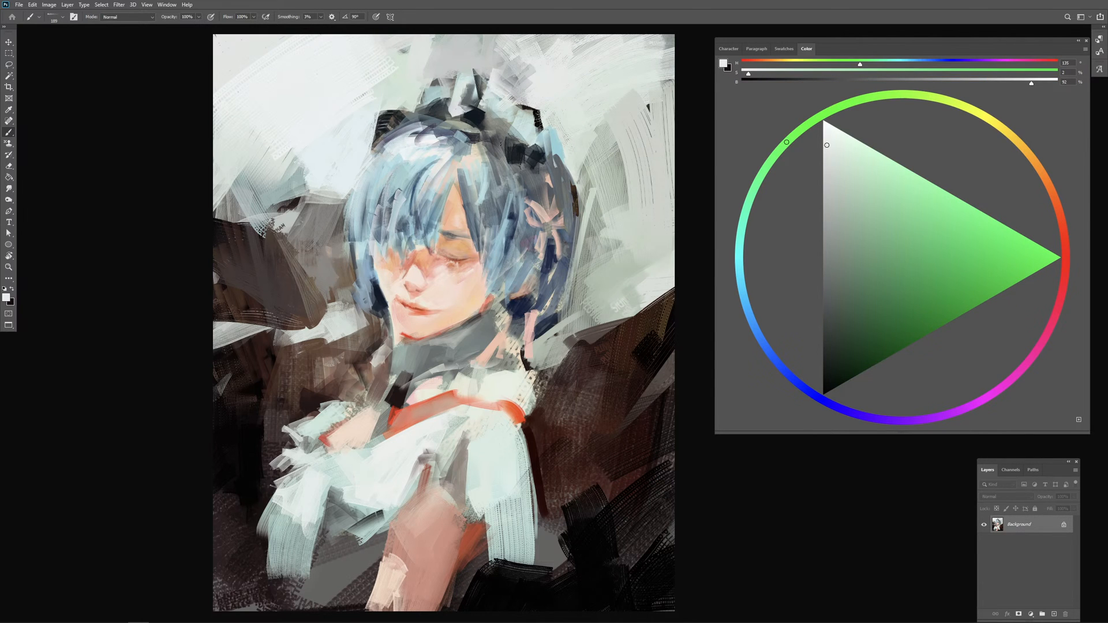
left_click(472, 158, "alt")
left_click(479, 175, "alt")
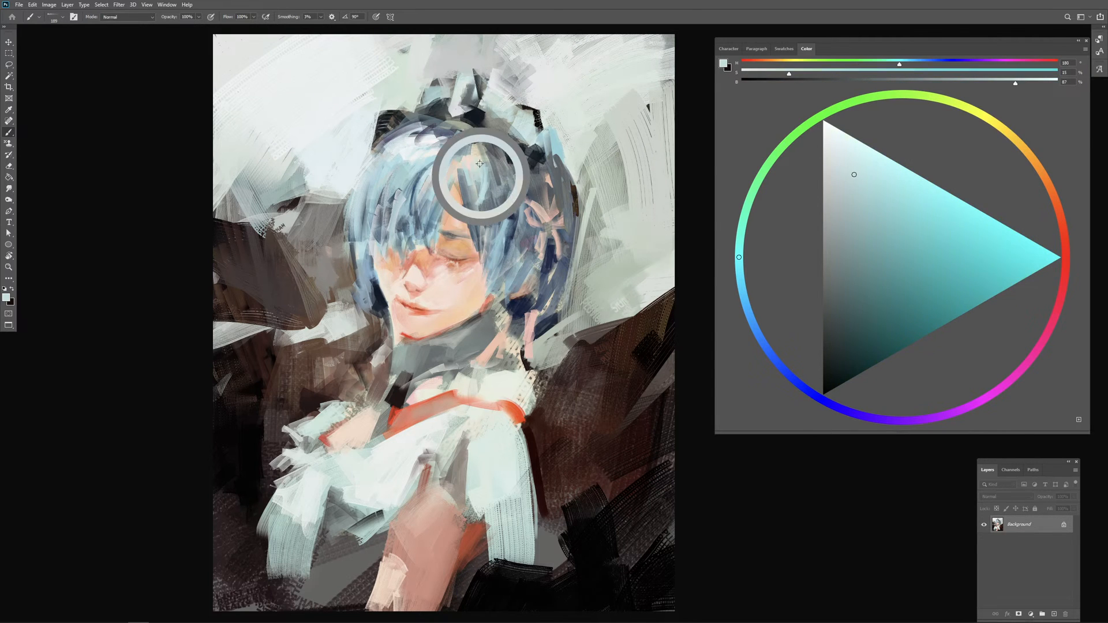
left_click(443, 155, "alt")
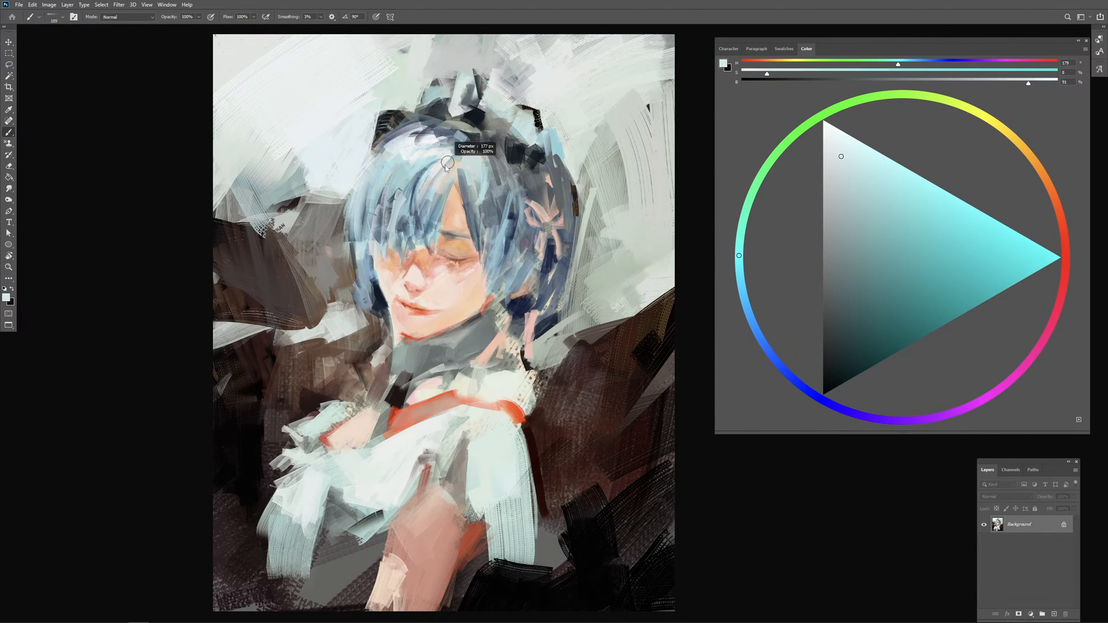
left_click_drag(483, 169, 508, 207)
mouse_move(500, 189)
left_mouse_down()
mouse_move(500, 202)
mouse_move(477, 206)
mouse_move(513, 194)
mouse_move(540, 241)
left_mouse_up()
key("ctrl+z")
Step: Sample the hair ribbon's beige, shift it to a saturated salmon orange, and accent the ribbon with it
left_click(543, 216, "alt")
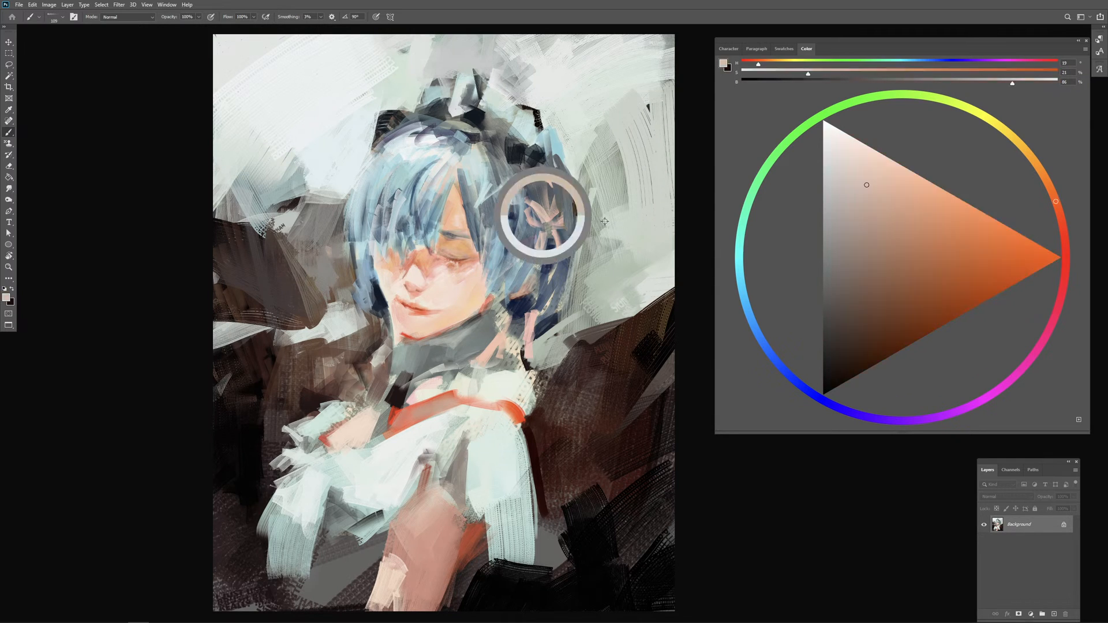
left_click_drag(934, 244, 959, 198)
left_click(1059, 214)
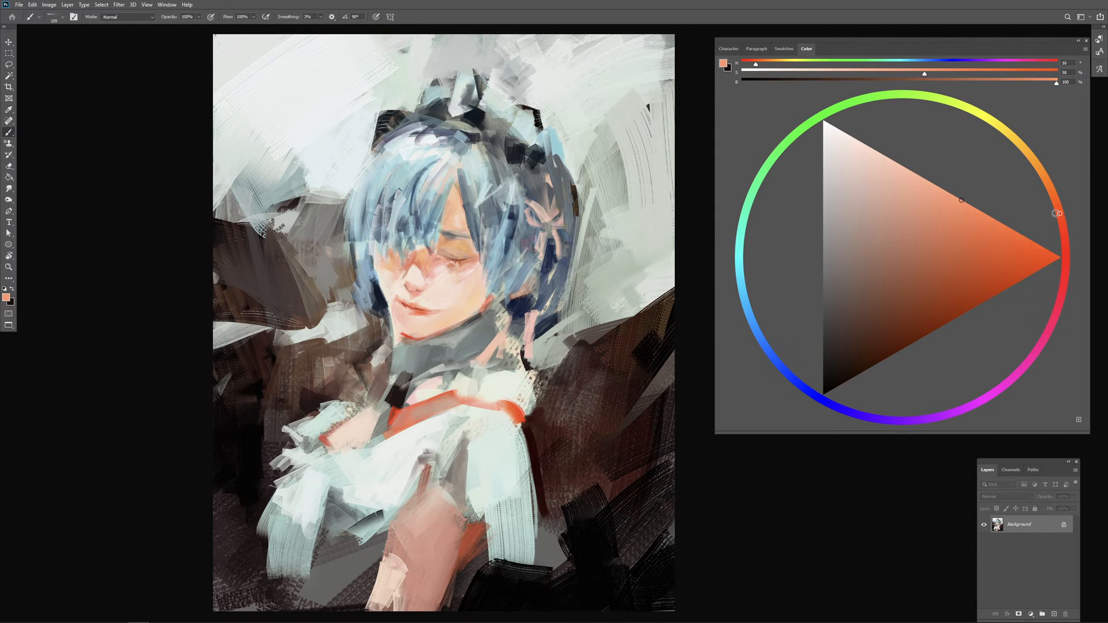
left_click_drag(528, 201, 538, 214)
Step: Paint sampled dark navy around the hair ribbon and down the back hair, undoing the last stroke at its tips
left_click(552, 248, "alt")
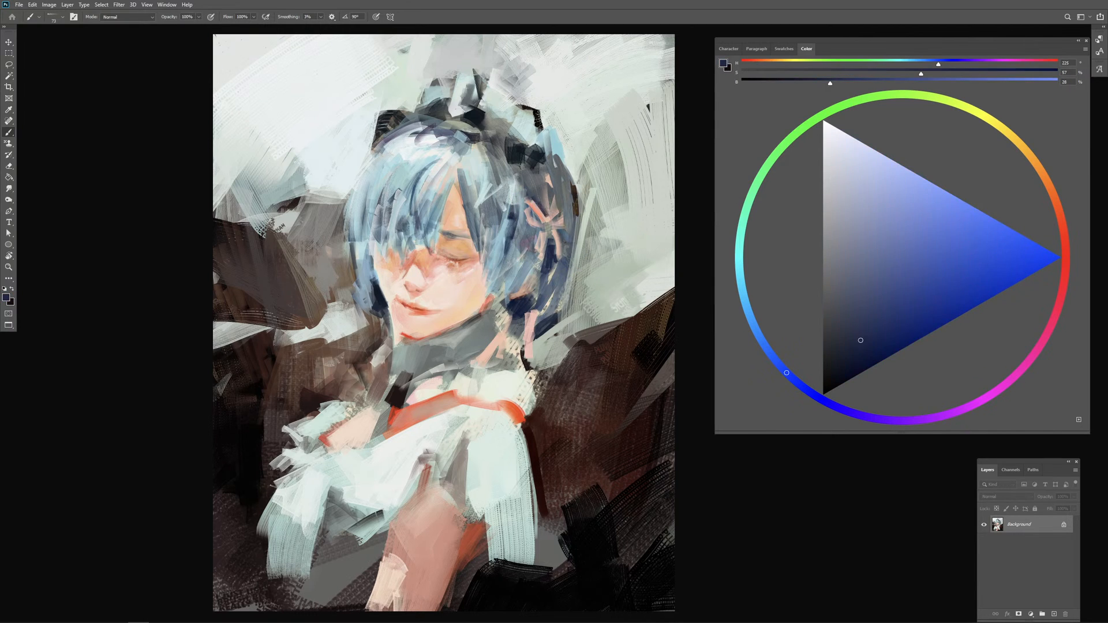
left_click_drag(543, 198, 549, 210)
left_click_drag(545, 197, 558, 215)
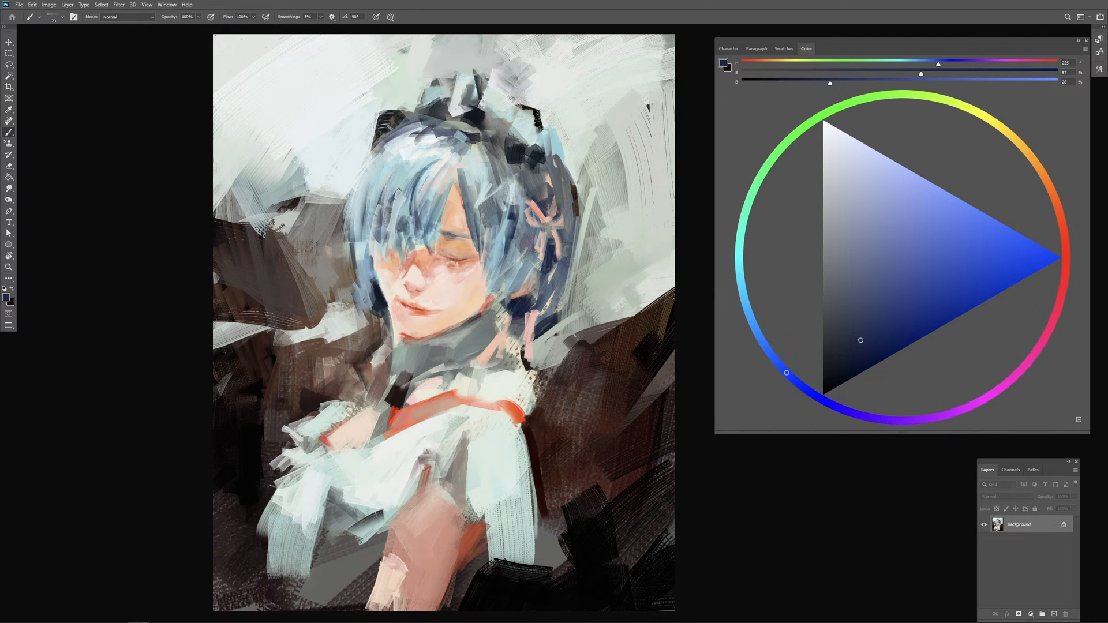
right_click(559, 237, "alt")
left_click_drag(564, 228, 566, 241)
left_click_drag(571, 210, 569, 244)
mouse_move(545, 313)
left_mouse_down()
mouse_move(573, 223)
mouse_move(565, 321)
left_mouse_up()
left_click_drag(578, 250, 559, 321)
left_click_drag(567, 279, 546, 353)
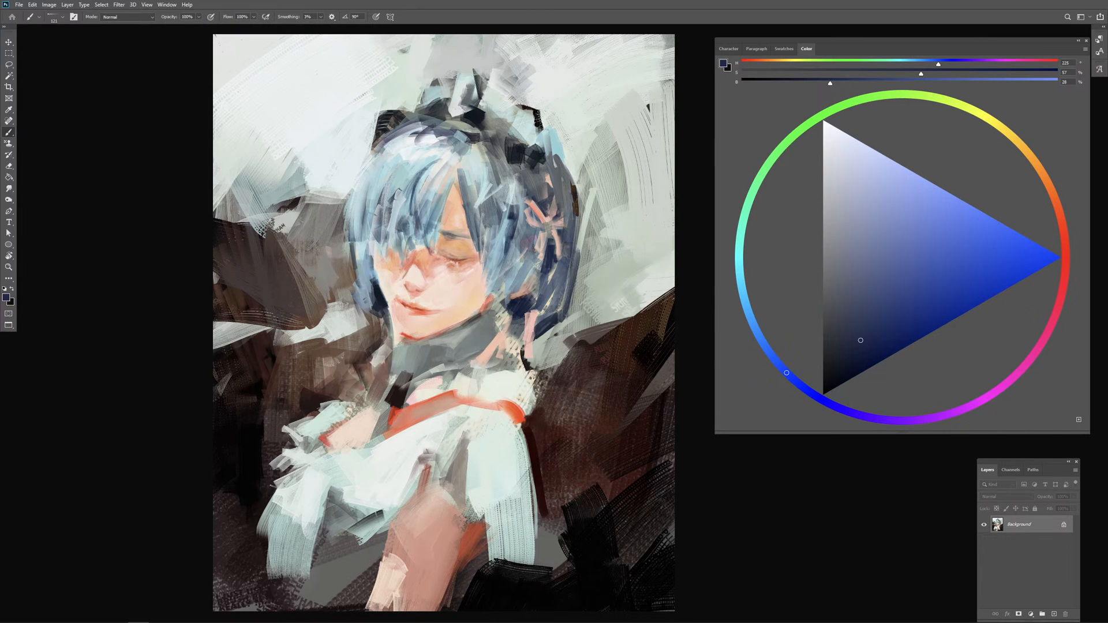
key("ctrl+z")
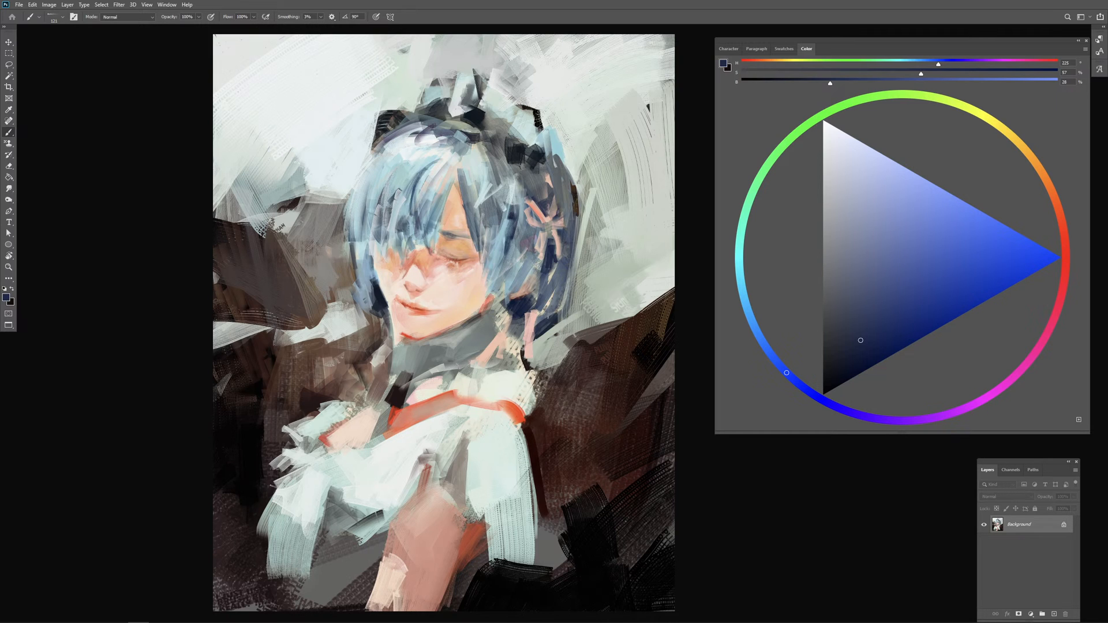
Step: Touch up the grey collar under the chin with sampled light grey and undo the last stroke at its lower edge
left_click_drag(417, 333, 403, 334)
left_click(450, 340, "alt")
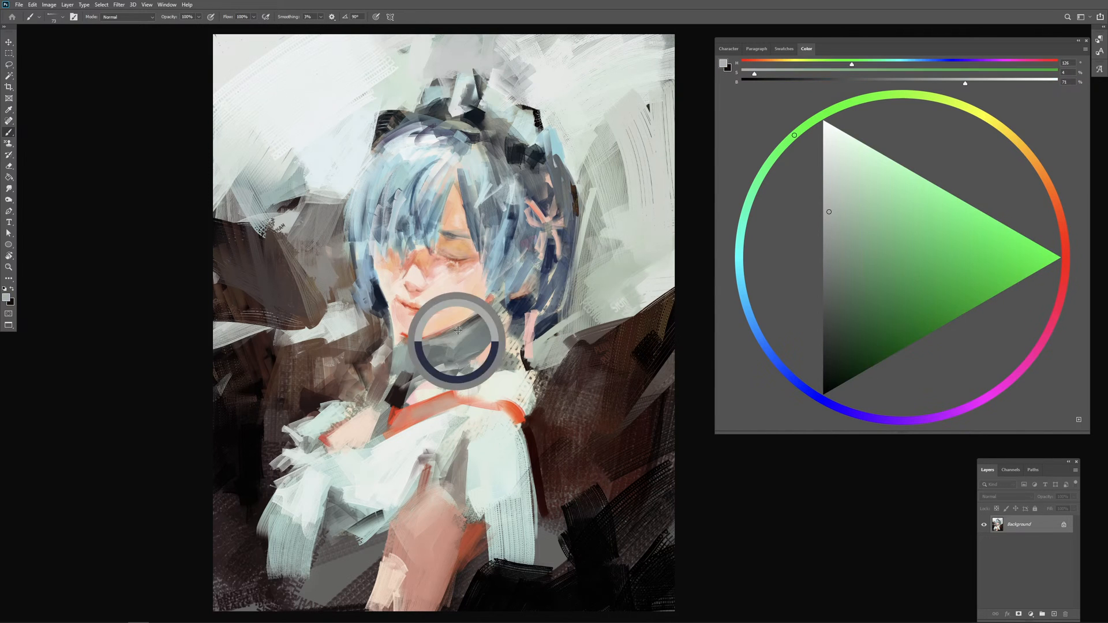
left_click(462, 382, "alt")
mouse_move(444, 382)
left_mouse_down()
mouse_move(449, 363)
mouse_move(416, 375)
mouse_move(458, 359)
mouse_move(450, 366)
left_mouse_up()
key("ctrl+z")
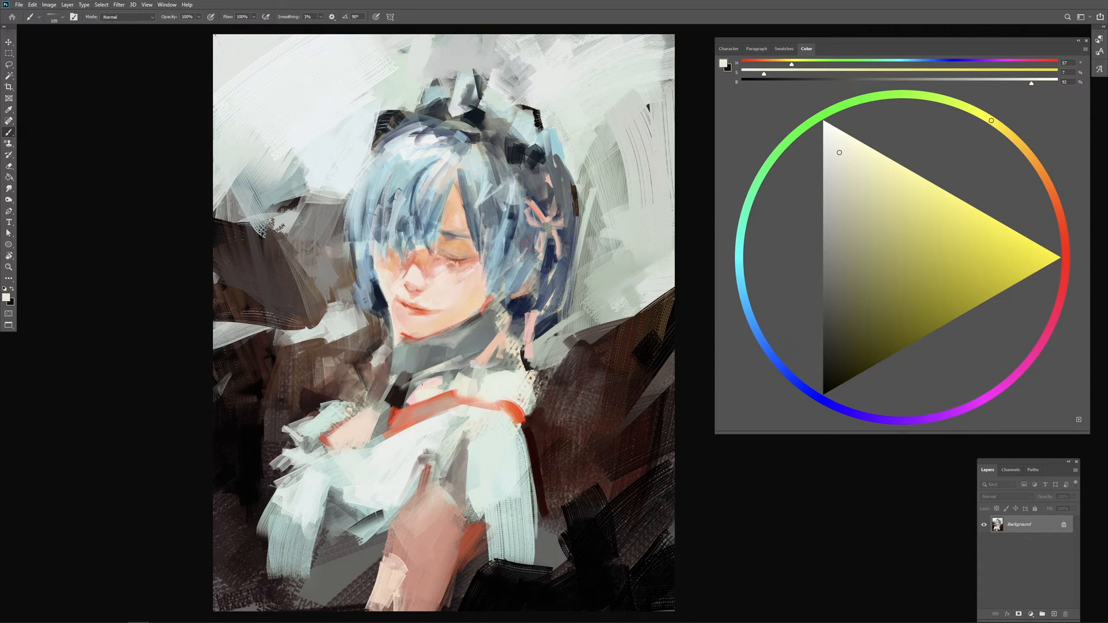
Step: Paint a black stroke from the collar toward the far shoulder and touch up the neckline with sampled skin and orange-red tones
left_click(397, 395, "alt")
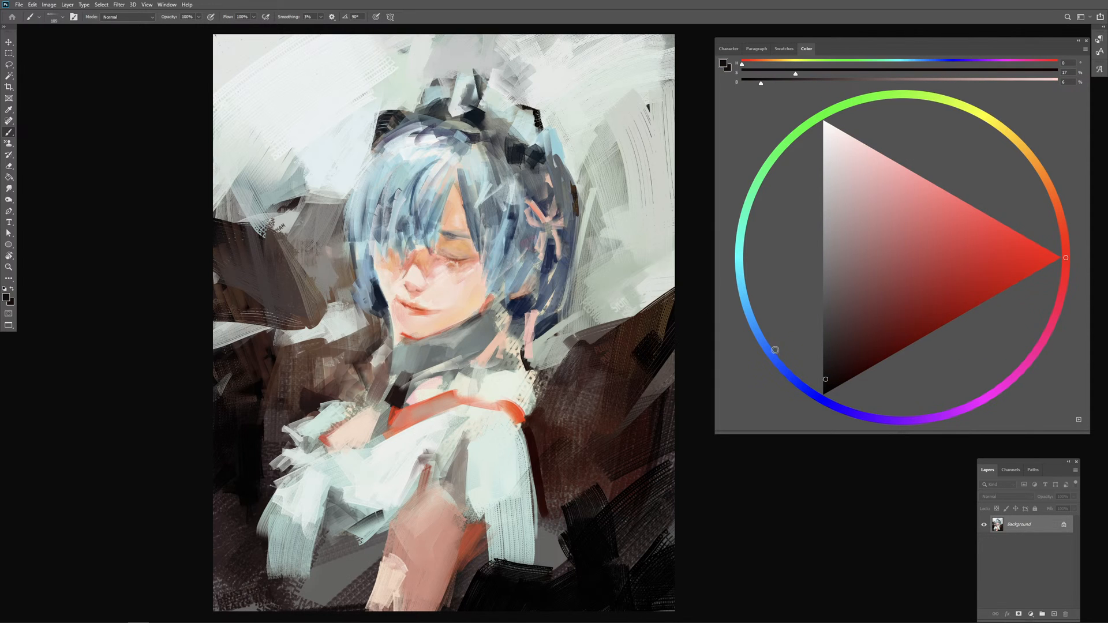
mouse_move(399, 352)
left_mouse_down()
mouse_move(372, 377)
mouse_move(404, 363)
mouse_move(407, 350)
mouse_move(362, 418)
left_mouse_up()
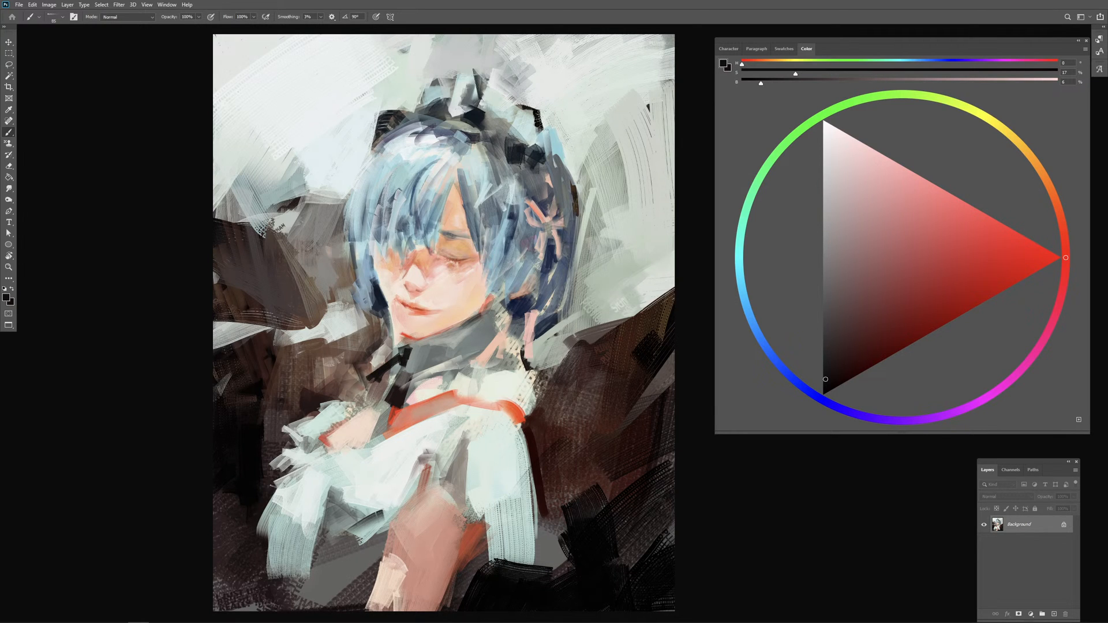
left_click(439, 293, "alt")
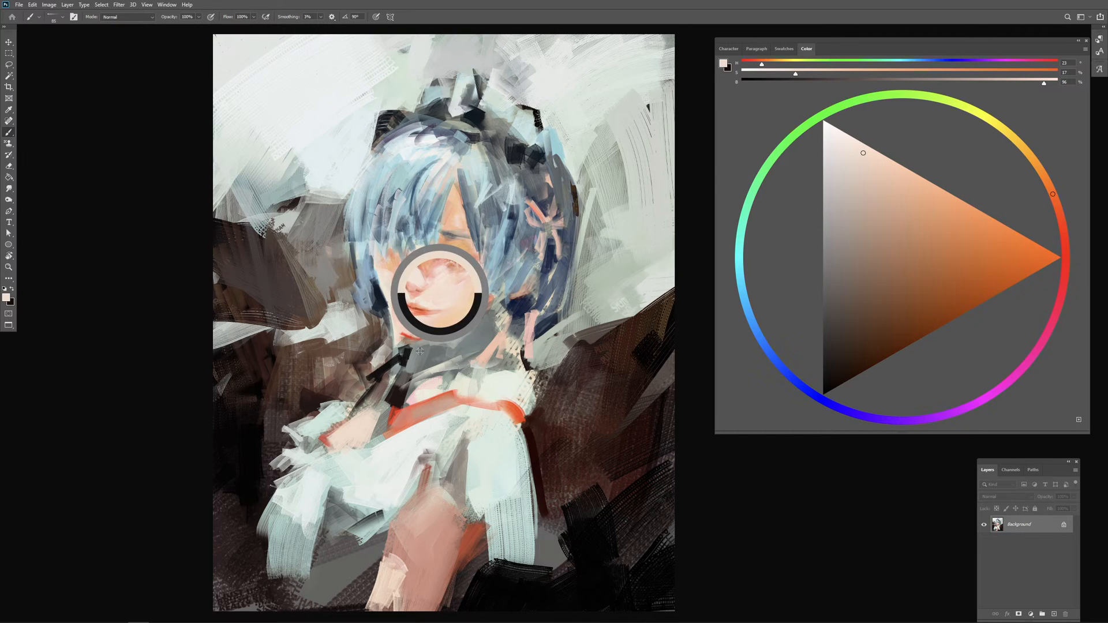
left_click(428, 404, "alt")
left_click(447, 393, "alt")
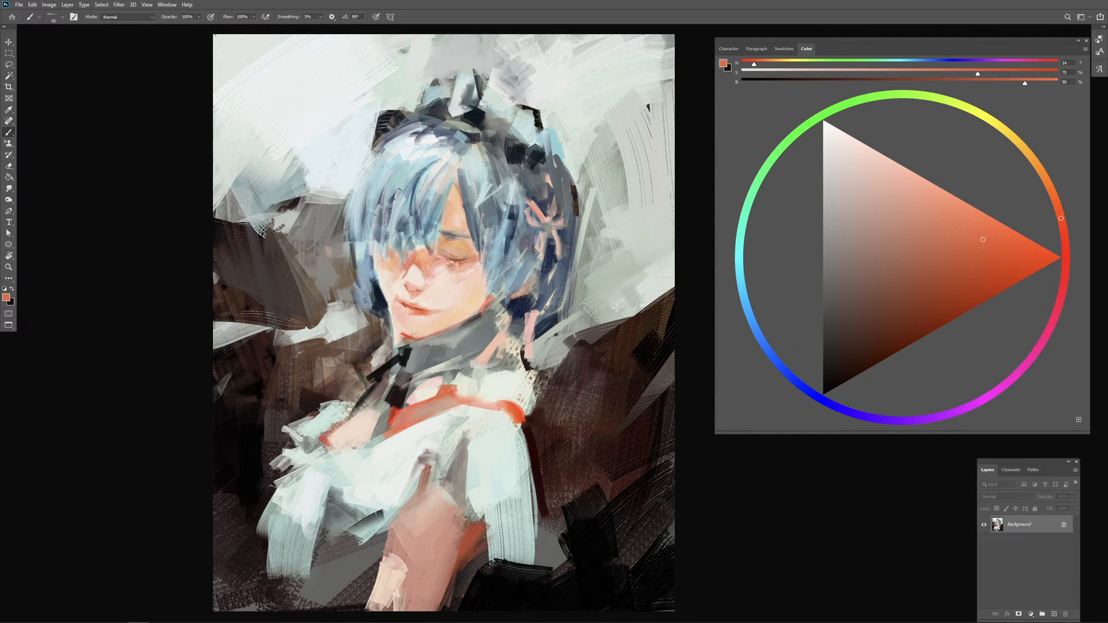
left_click_drag(415, 395, 420, 397)
Step: Sample grey from the collar and near-black below it, and extend the dark strip beneath the collar
left_click(458, 348, "alt")
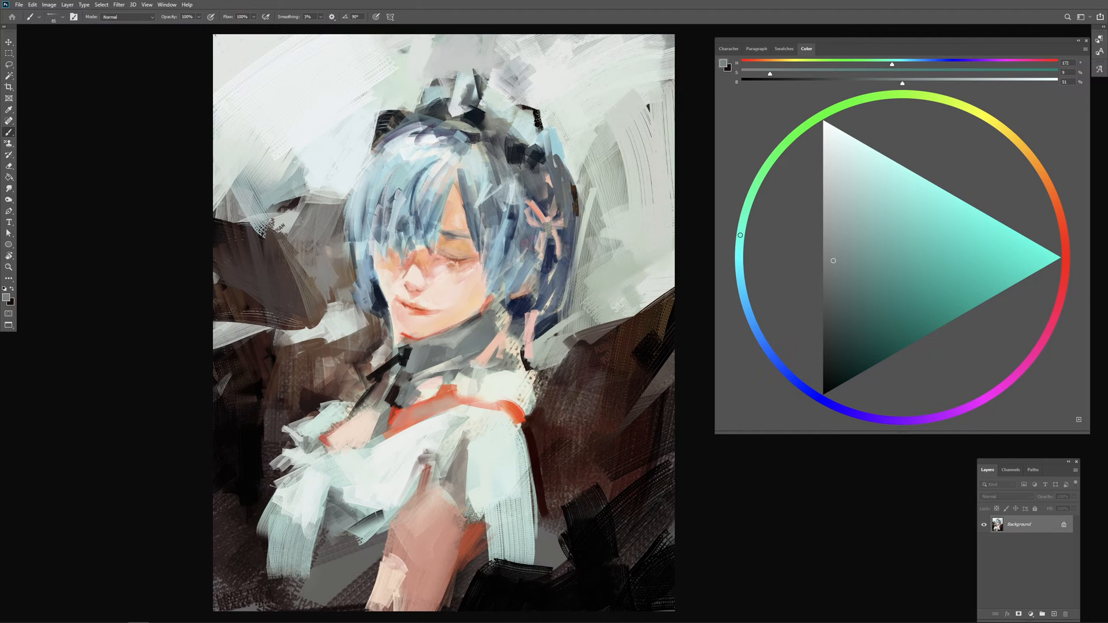
left_click(401, 372, "alt")
left_click_drag(403, 365, 385, 404)
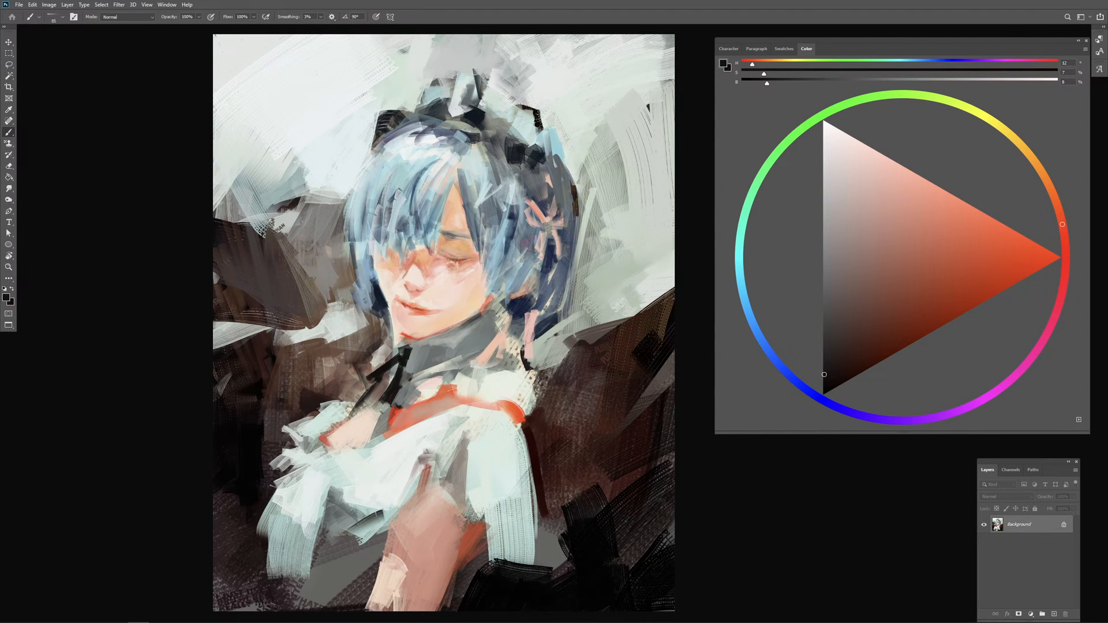
Step: Paint near-white strokes sampled from the dress along the collar's lower edge above the orange-red strap
left_click(494, 386, "alt")
mouse_move(421, 374)
left_mouse_down()
mouse_move(394, 394)
mouse_move(417, 392)
mouse_move(406, 375)
mouse_move(425, 387)
mouse_move(415, 370)
mouse_move(425, 381)
mouse_move(424, 369)
left_mouse_up()
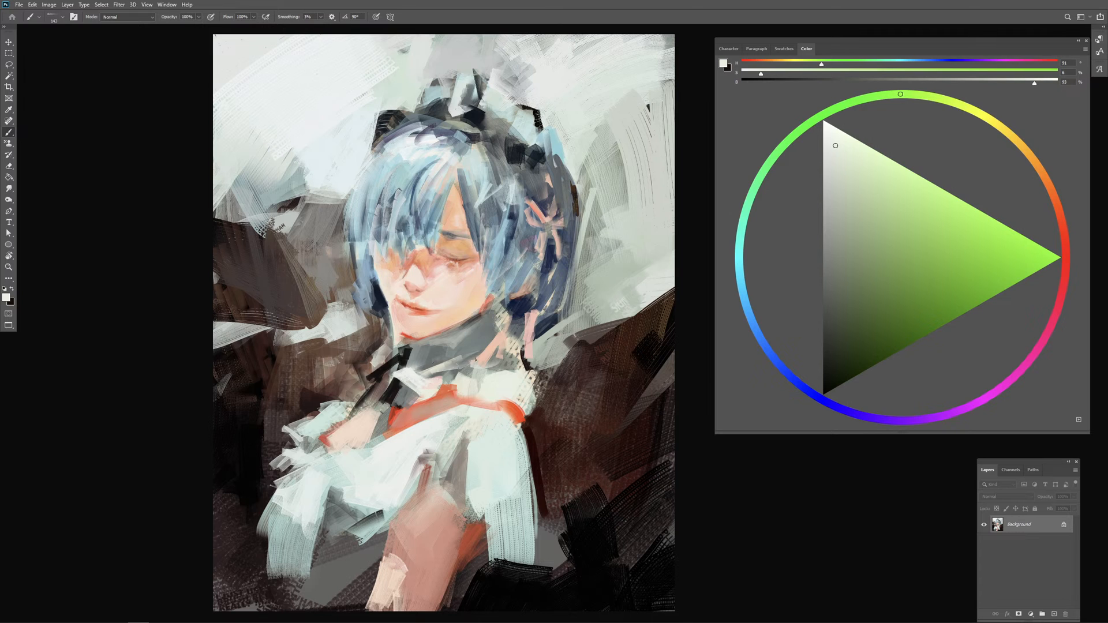
left_click(521, 326, "alt")
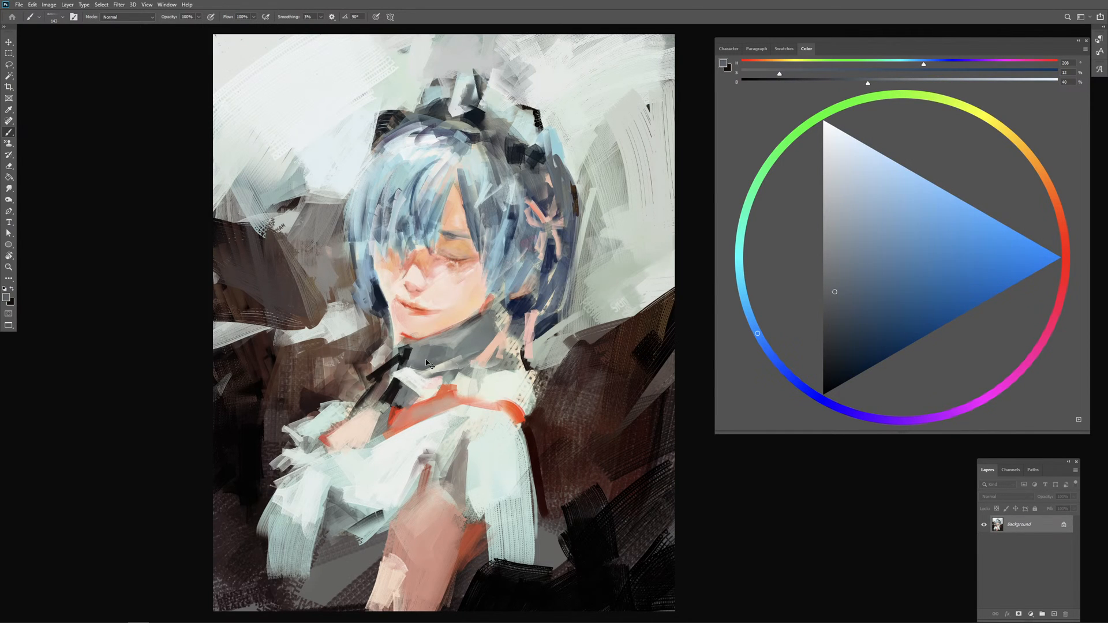
left_click(414, 386, "alt")
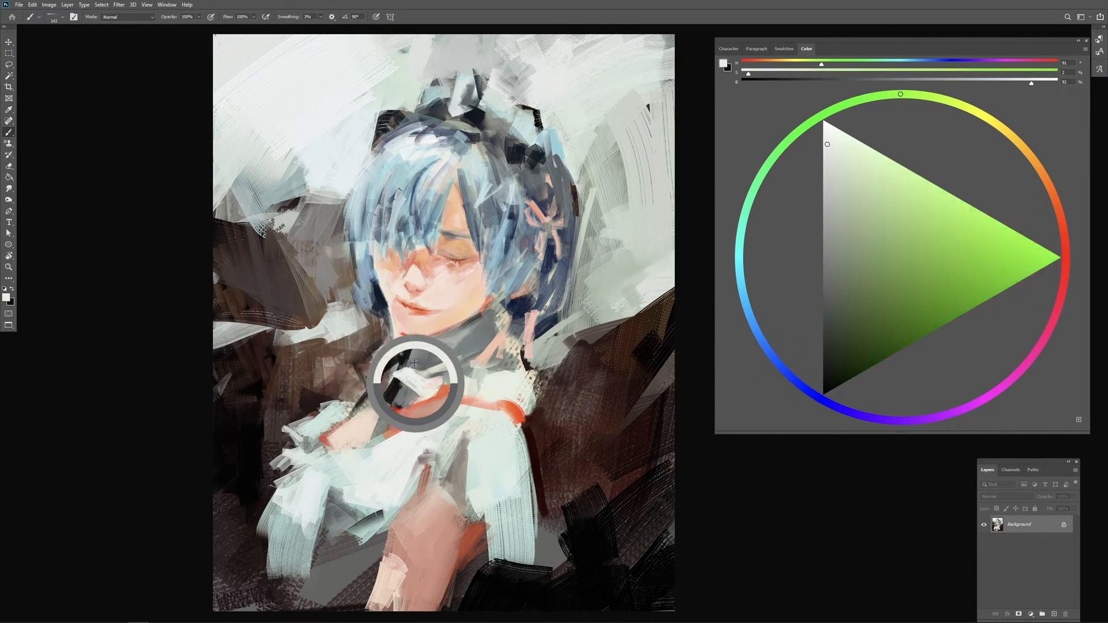
left_click_drag(409, 366, 427, 366)
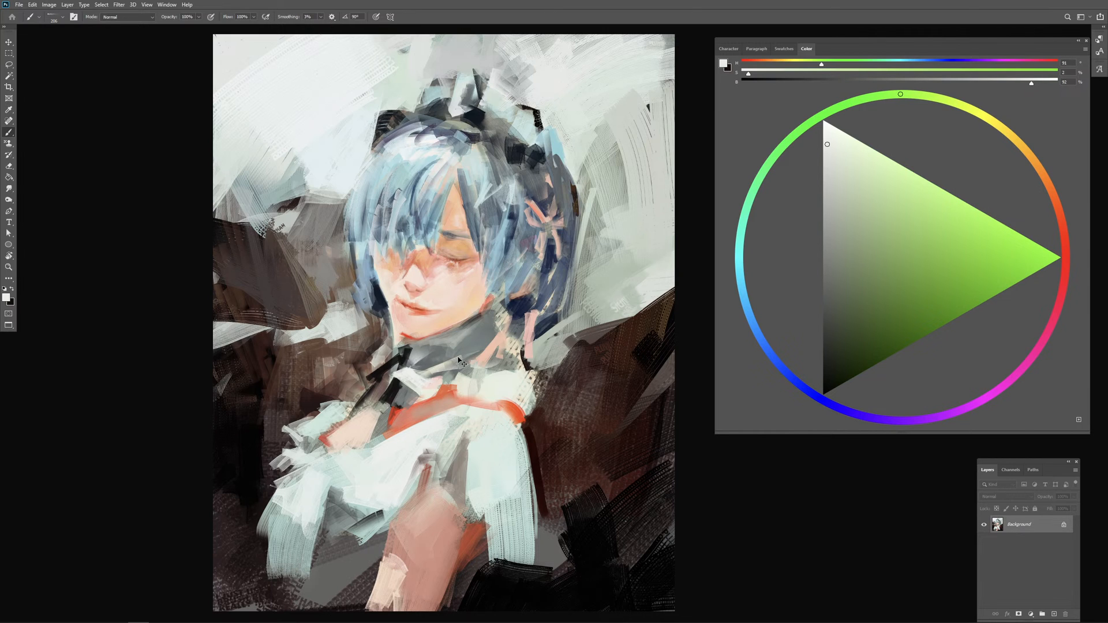
mouse_move(443, 356)
left_mouse_down()
mouse_move(460, 384)
mouse_move(475, 384)
left_mouse_up()
Step: Sample dark navy from the hair behind the neck and add small dark accents near the collar's back edge
left_click(518, 310, "alt")
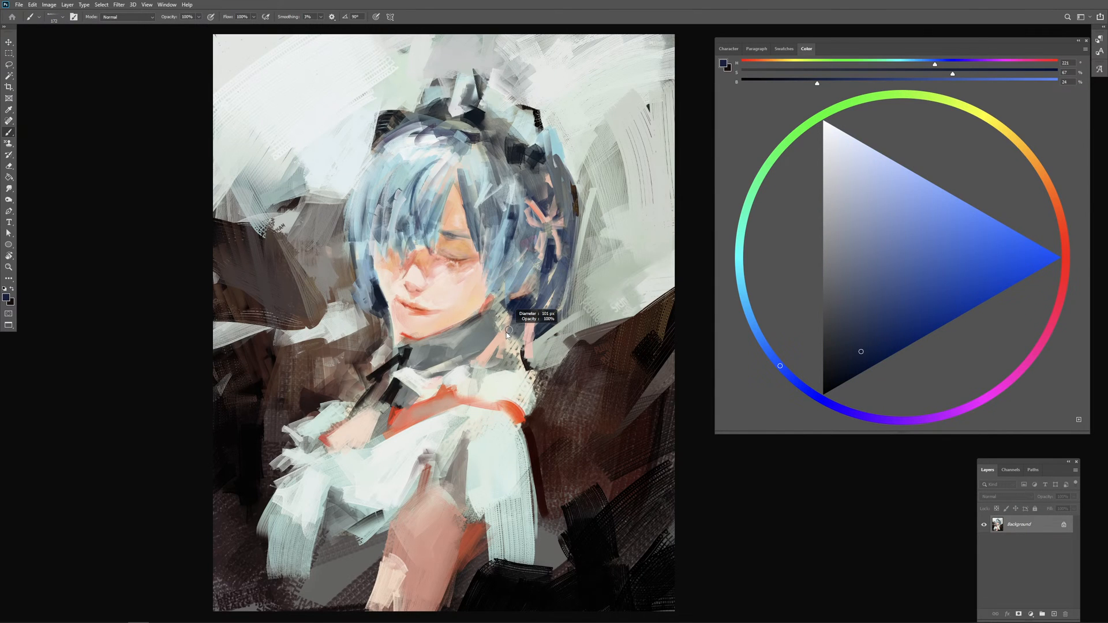
left_click_drag(509, 333, 508, 334)
left_click_drag(477, 380, 487, 381)
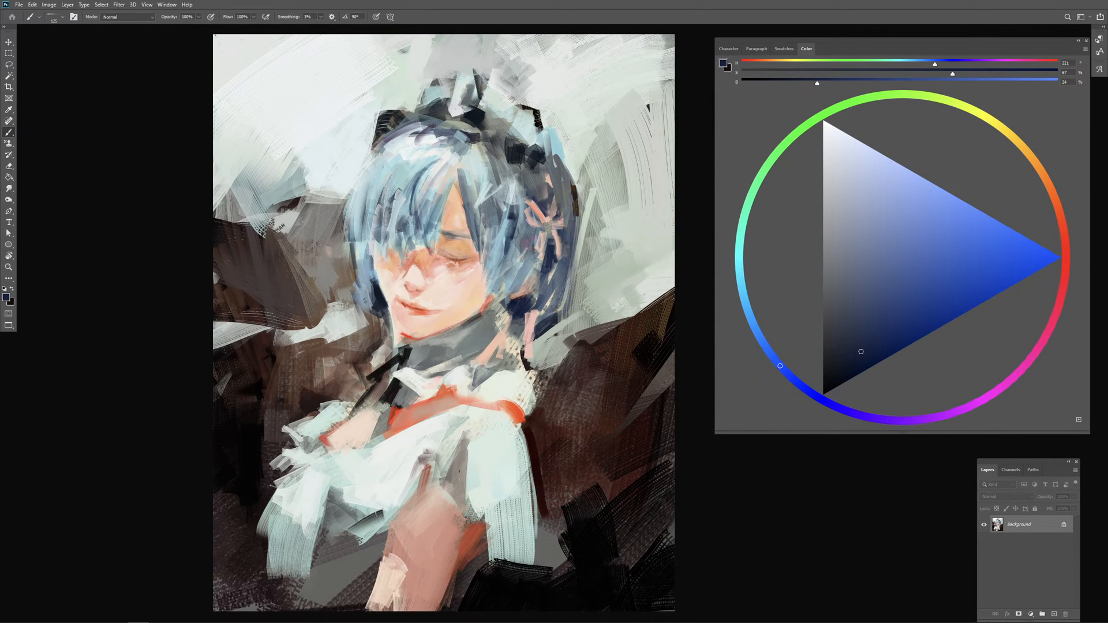
Step: Sample cream, skin pink and dark red around the near shoulder and touch up its edge against the dark background
key("ctrl+minus")
left_click_drag(547, 492, 508, 461)
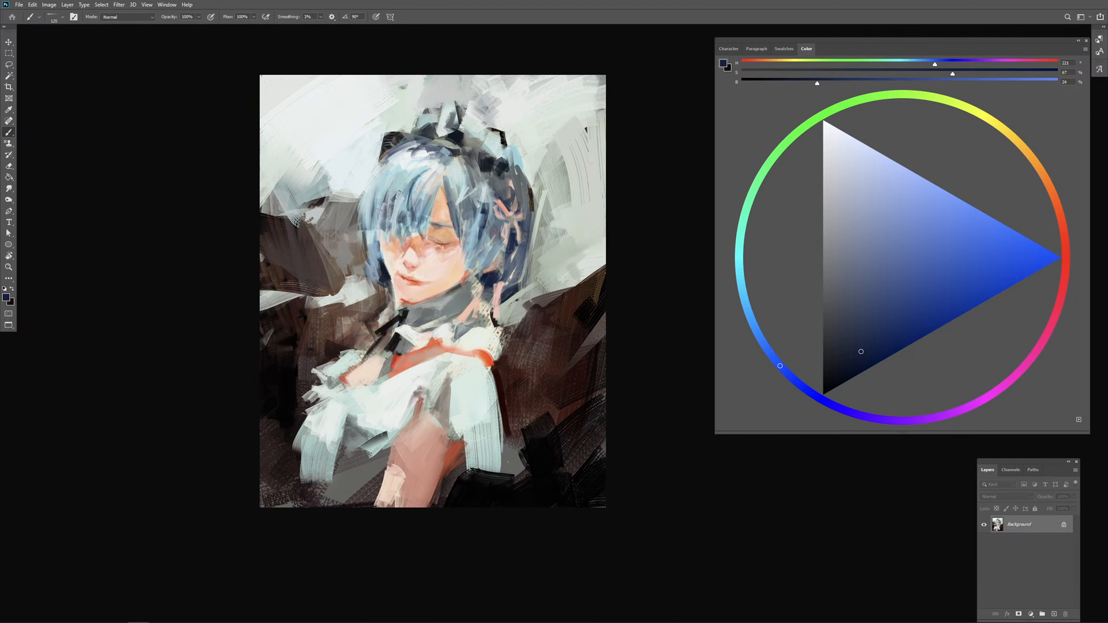
left_click(488, 345, "alt")
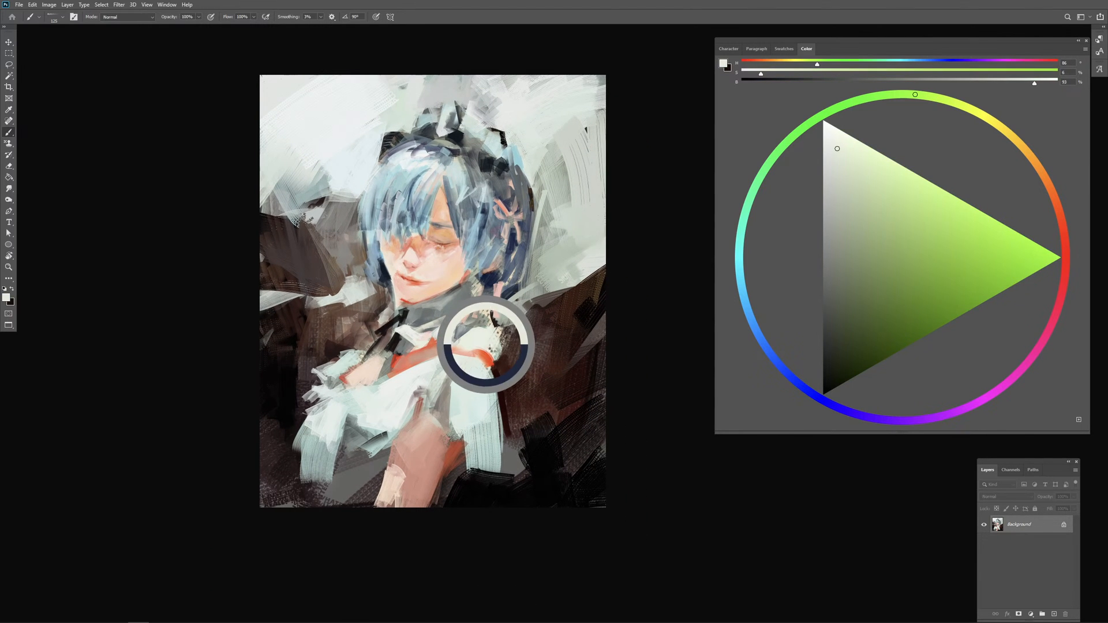
left_click(454, 351, "alt")
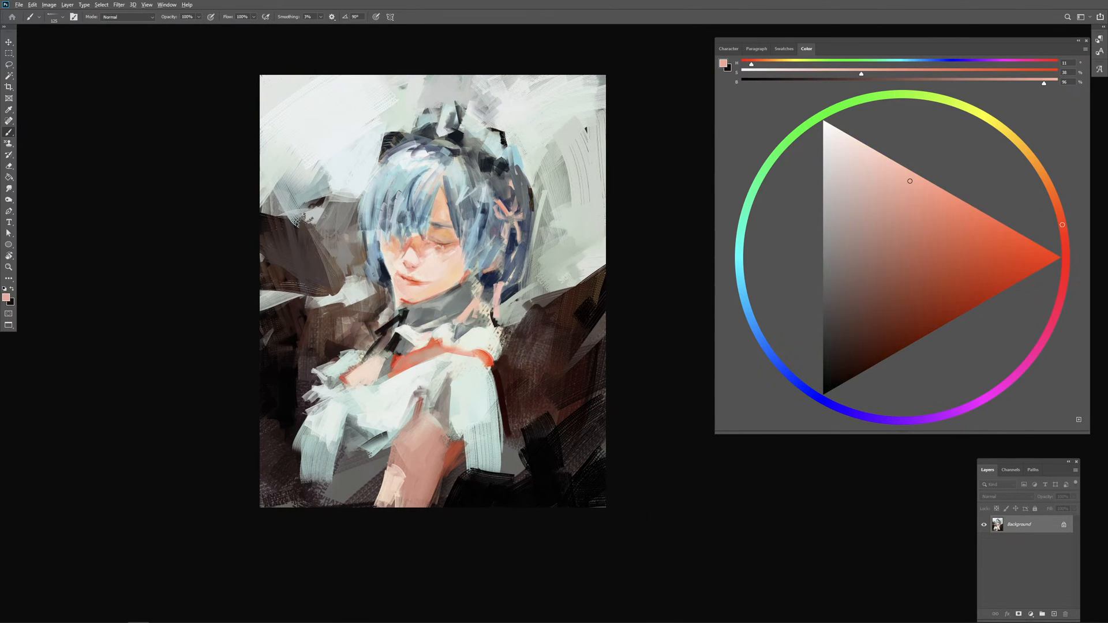
left_click(495, 374, "alt")
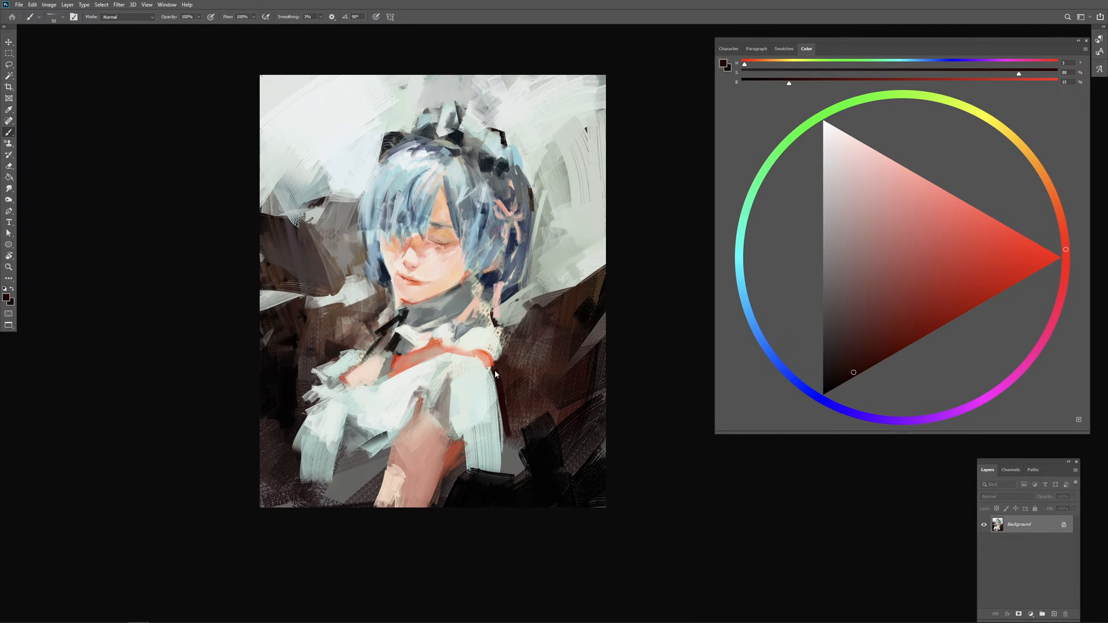
left_click(515, 376, "alt")
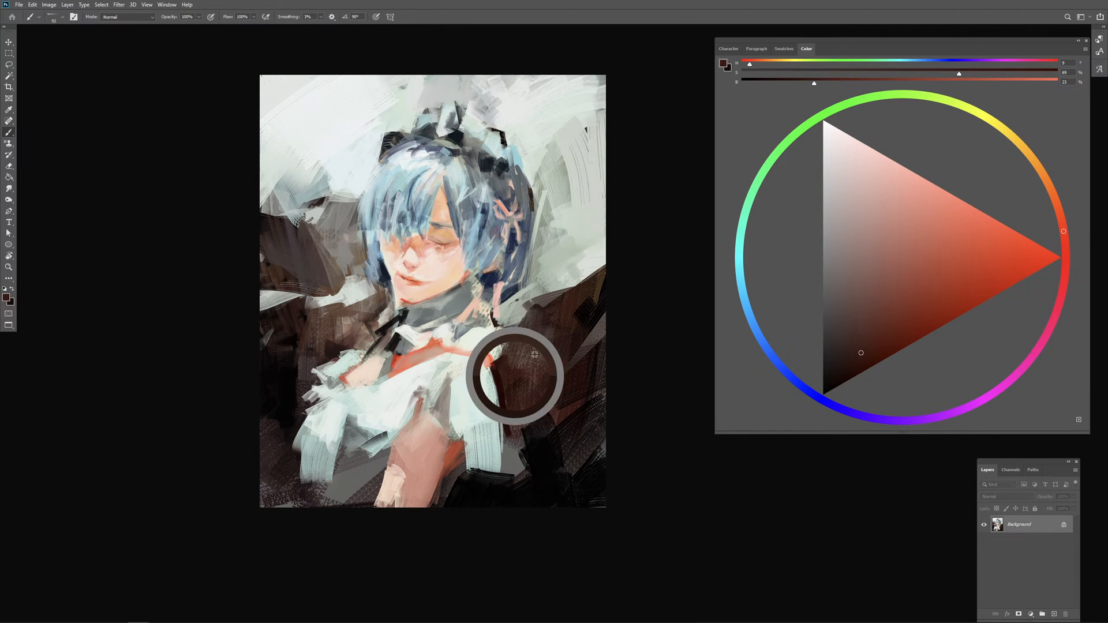
Step: Paint sampled muted green and dark olive strokes over the brown background behind the near shoulder
left_click(563, 262, "alt")
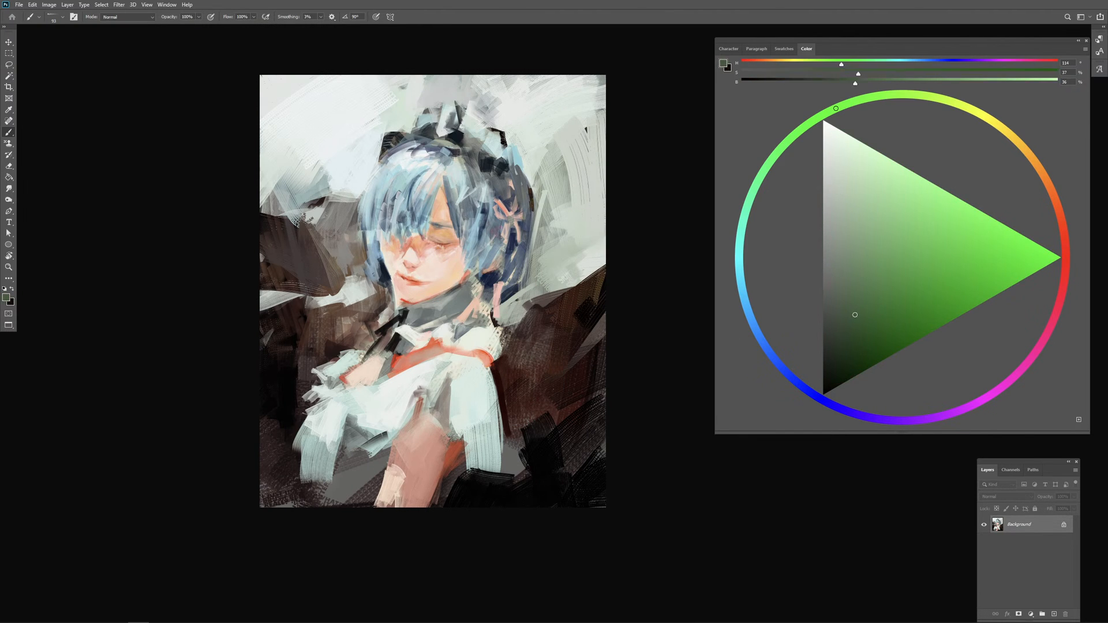
mouse_move(504, 365)
left_mouse_down()
mouse_move(503, 379)
mouse_move(540, 387)
left_mouse_up()
left_click(506, 366, "alt")
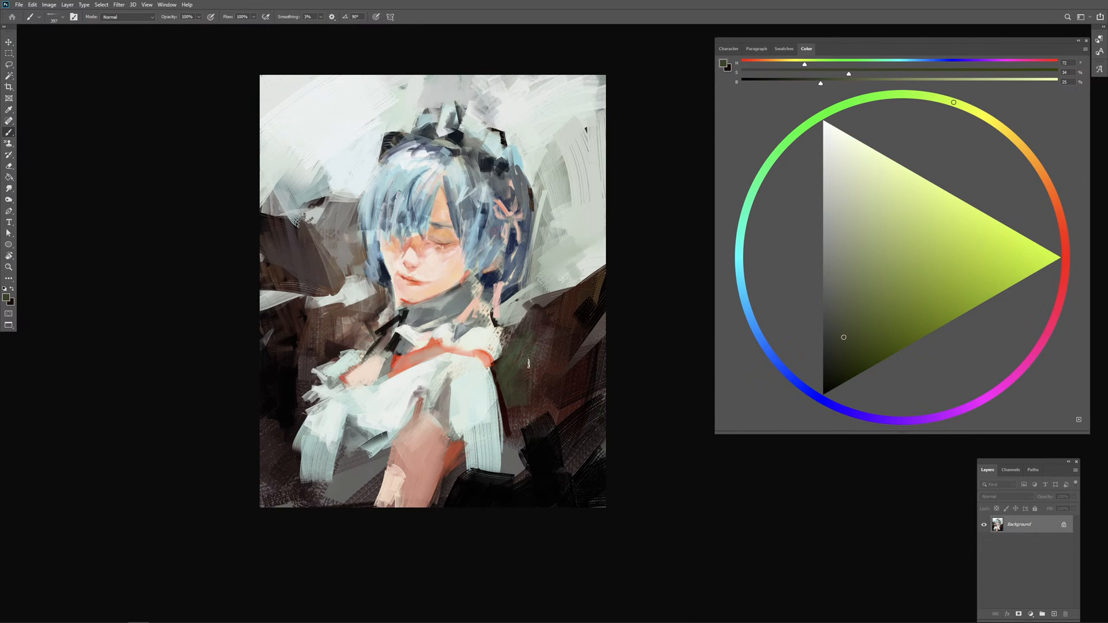
left_click_drag(562, 321, 580, 313)
mouse_move(554, 356)
left_mouse_down()
mouse_move(540, 397)
mouse_move(555, 381)
mouse_move(548, 421)
mouse_move(563, 369)
mouse_move(551, 404)
mouse_move(579, 367)
left_mouse_up()
left_click_drag(592, 324, 563, 366)
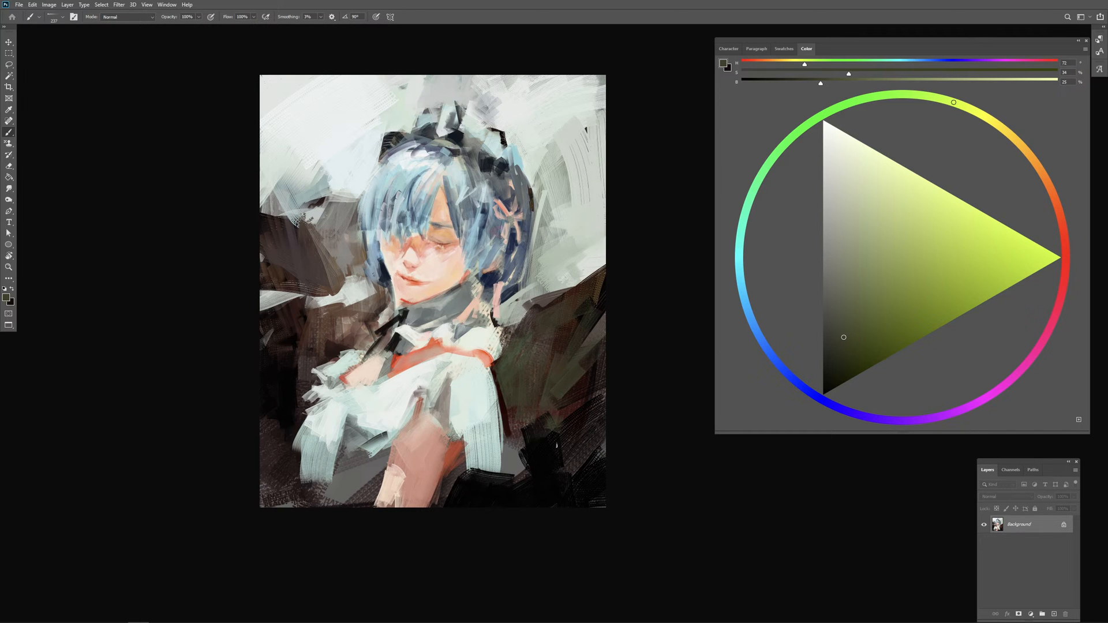
Step: Extend the near sleeve outward over the dark background with pale mint strokes sampled from the dress, undoing an oversized sweep
left_click(533, 449, "alt")
left_click(485, 455, "alt")
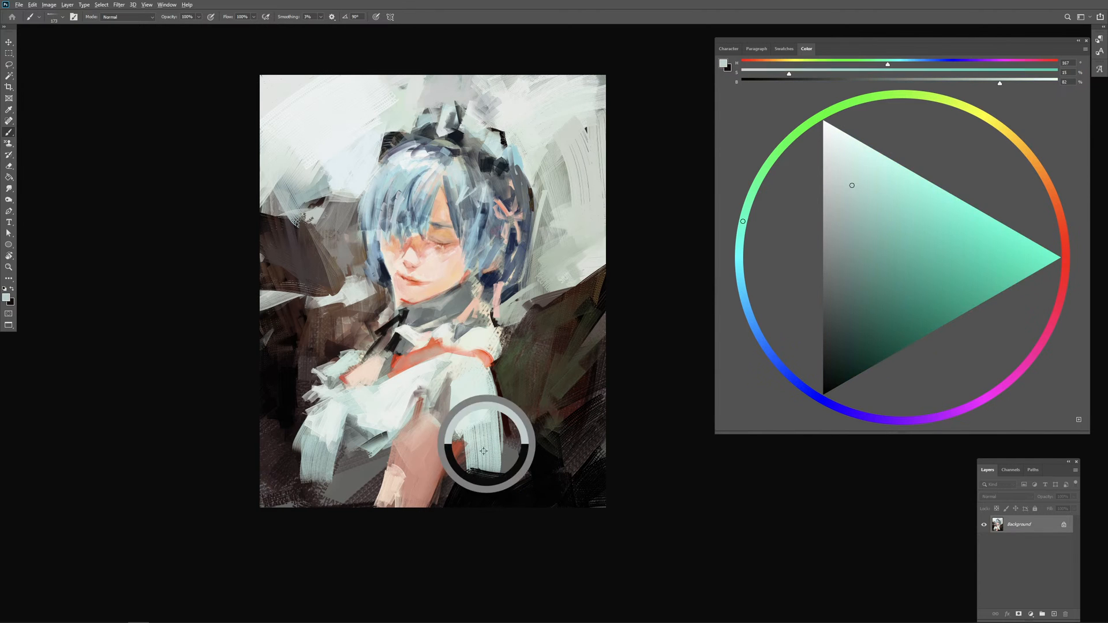
left_click_drag(469, 473, 503, 466)
mouse_move(495, 395)
left_mouse_down()
mouse_move(509, 469)
mouse_move(527, 464)
mouse_move(485, 474)
left_mouse_up()
mouse_move(484, 474)
left_mouse_down()
mouse_move(552, 483)
mouse_move(543, 435)
left_mouse_up()
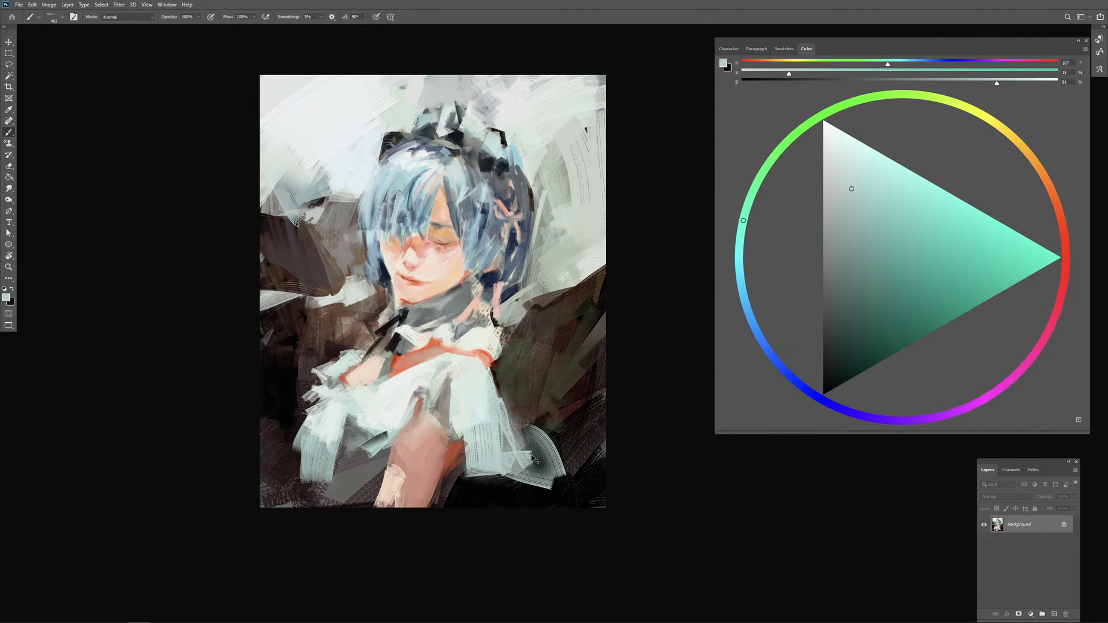
key("ctrl+z")
mouse_move(505, 403)
left_mouse_down()
mouse_move(531, 459)
mouse_move(500, 446)
left_mouse_up()
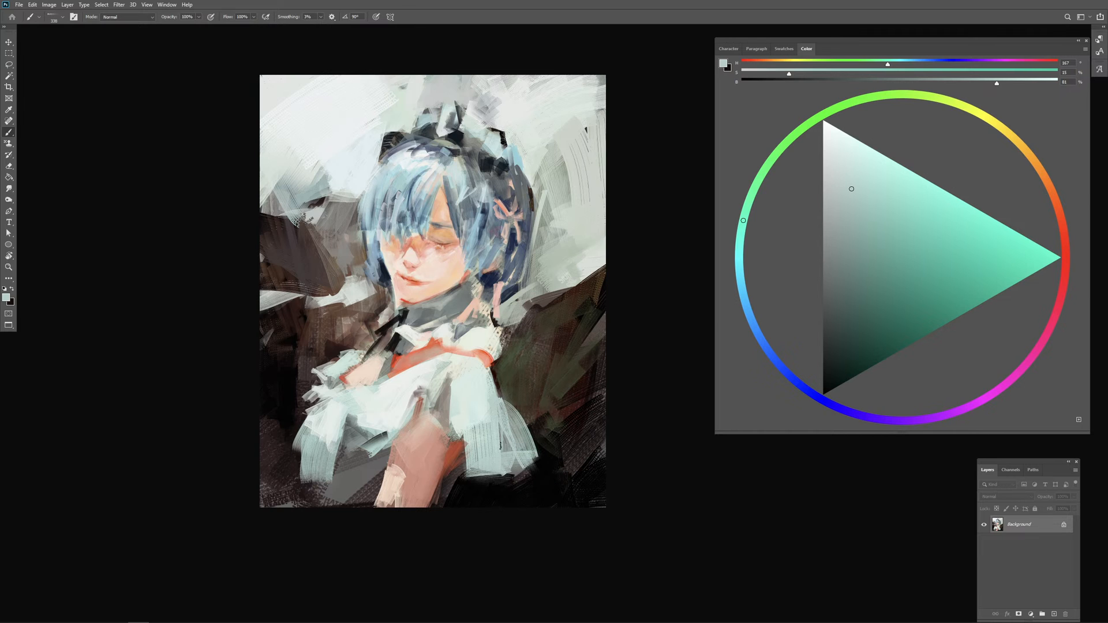
Step: Paint sampled skin and dark tones along the near upper arm's edge, covering the orange-red patch beside the sleeve
left_click(442, 451, "alt")
left_click_drag(439, 468, 453, 451)
left_click(456, 453, "alt")
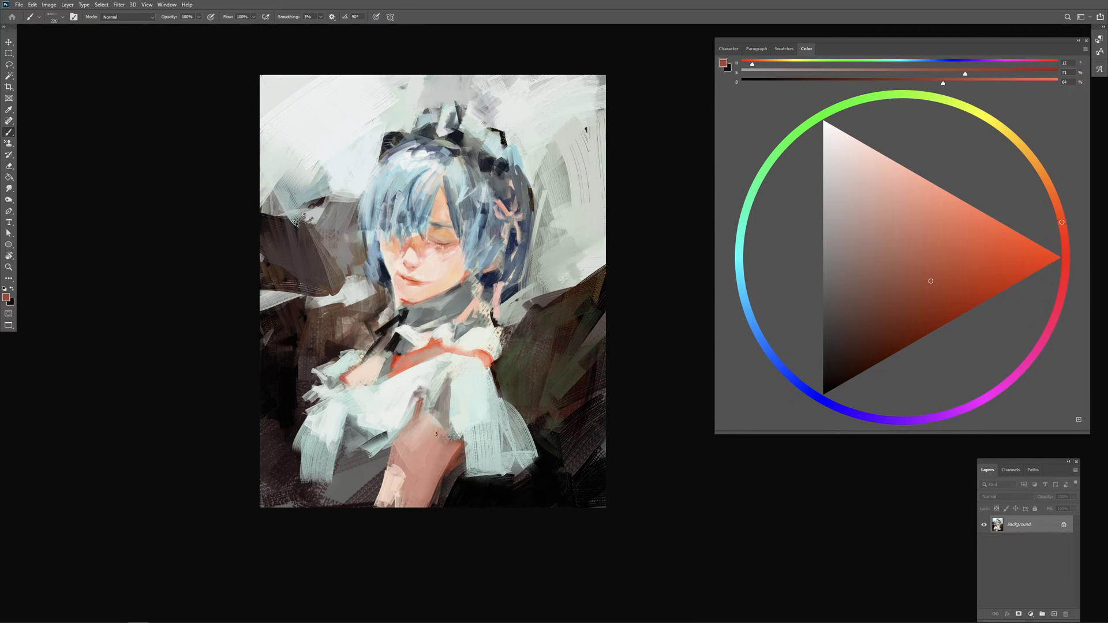
left_click(436, 429, "alt")
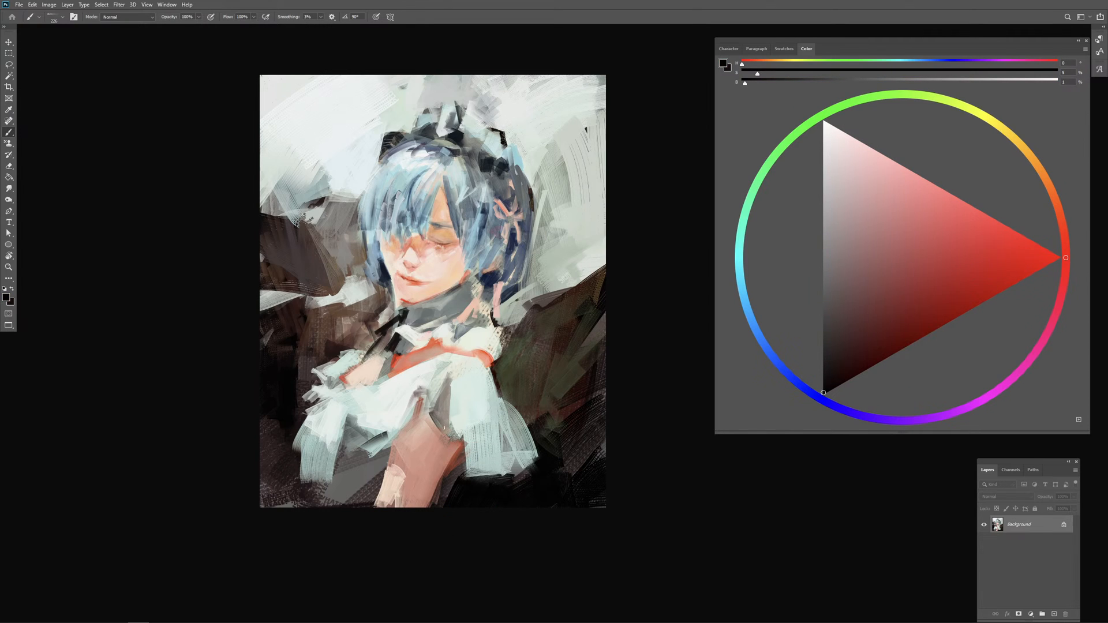
mouse_move(443, 427)
left_mouse_down()
mouse_move(467, 448)
mouse_move(456, 449)
left_mouse_up()
left_click(445, 418, "alt")
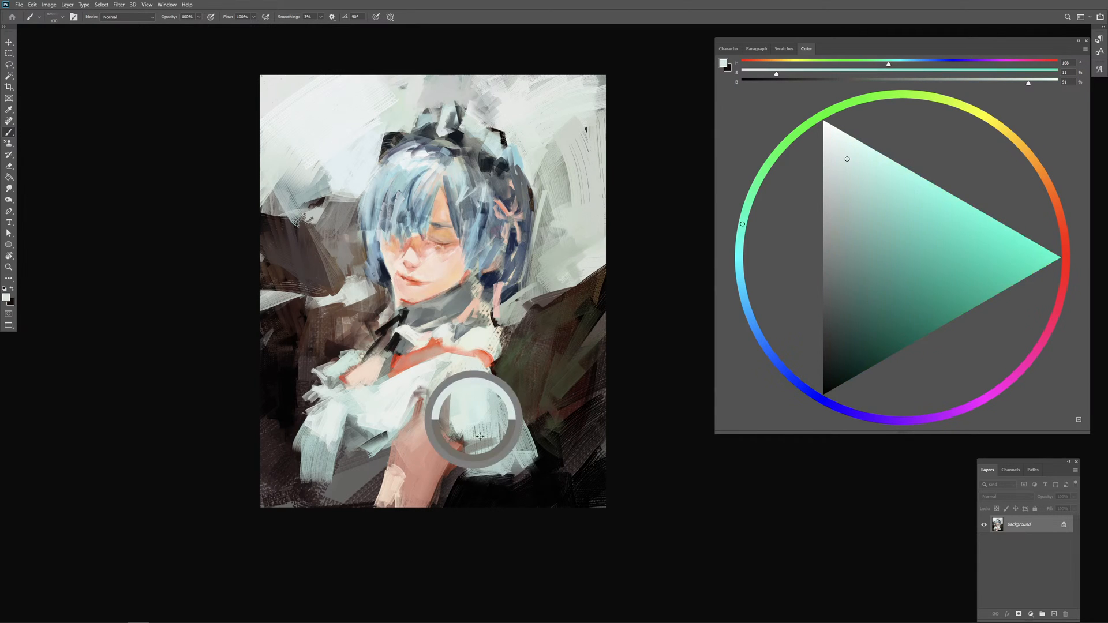
Step: Touch up the near sleeve's lower folds with pale mint sampled from the dress
left_click(474, 419, "alt")
left_click_drag(501, 436, 476, 458)
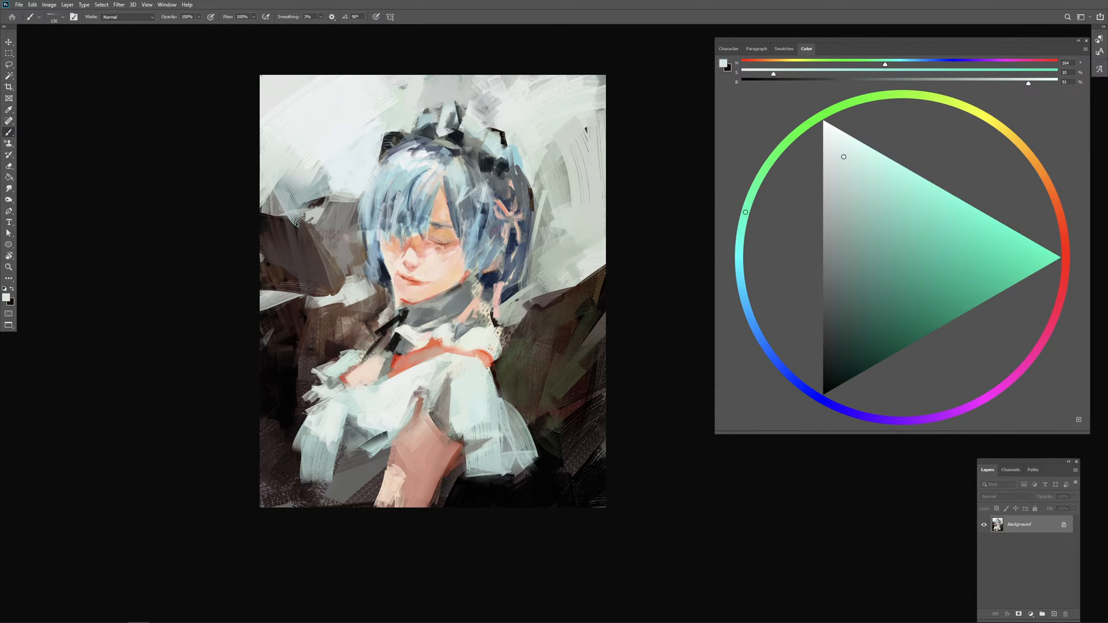
left_click(469, 443, "alt")
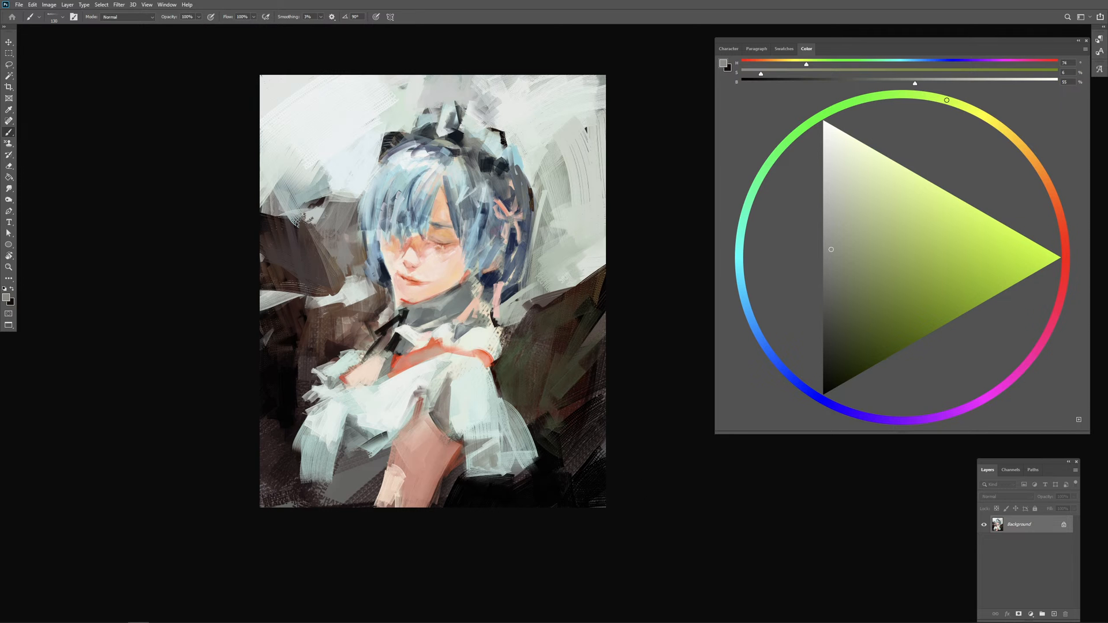
Step: Touch up the nose bridge with orange sampled from the skin, and pick a more saturated orange-red
key("ctrl+plus")
key("ctrl+plus")
left_click_drag(569, 379, 706, 410)
left_click(409, 200, "alt")
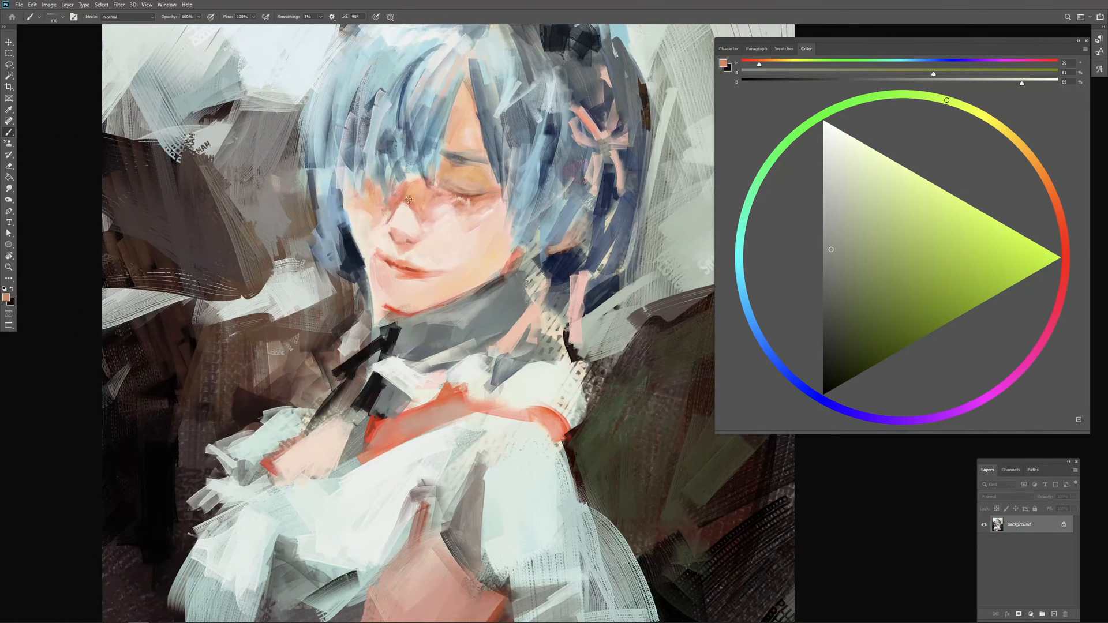
left_click_drag(411, 197, 412, 208)
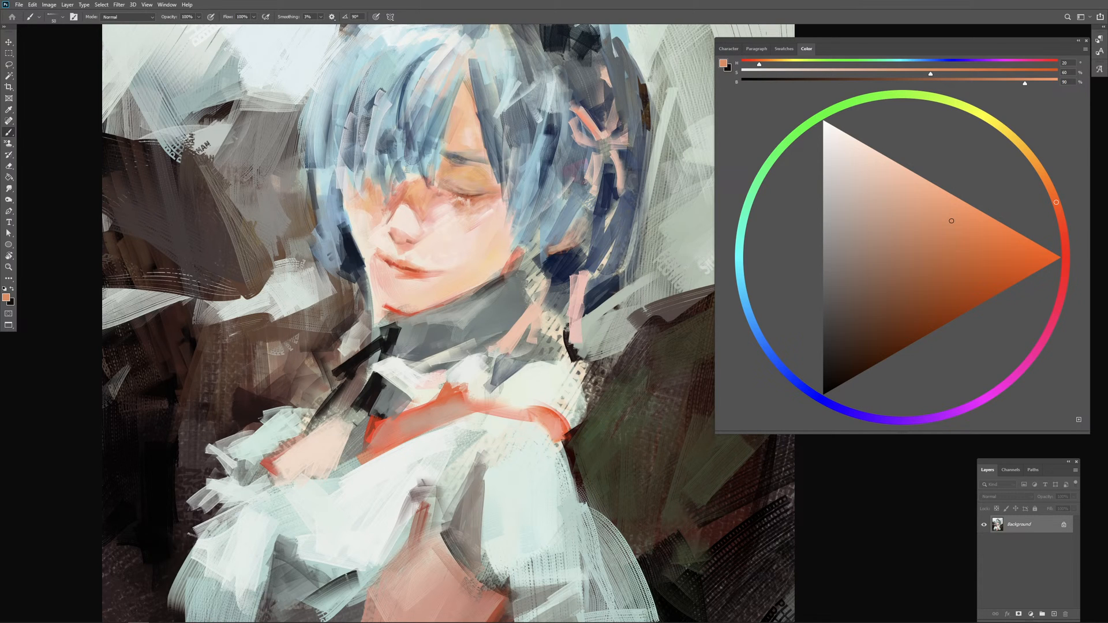
left_click(994, 249)
left_click(1060, 213)
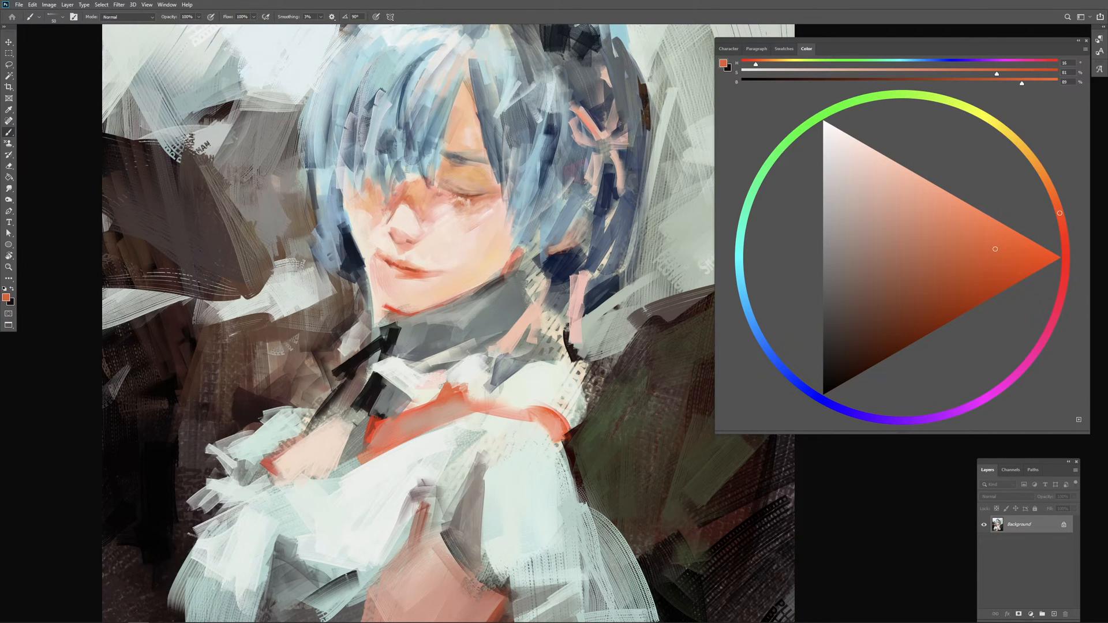
Step: Refine the nose, cheek and closed eyelid with small strokes of sampled pale skin tones and a deep red
left_click(402, 225, "alt")
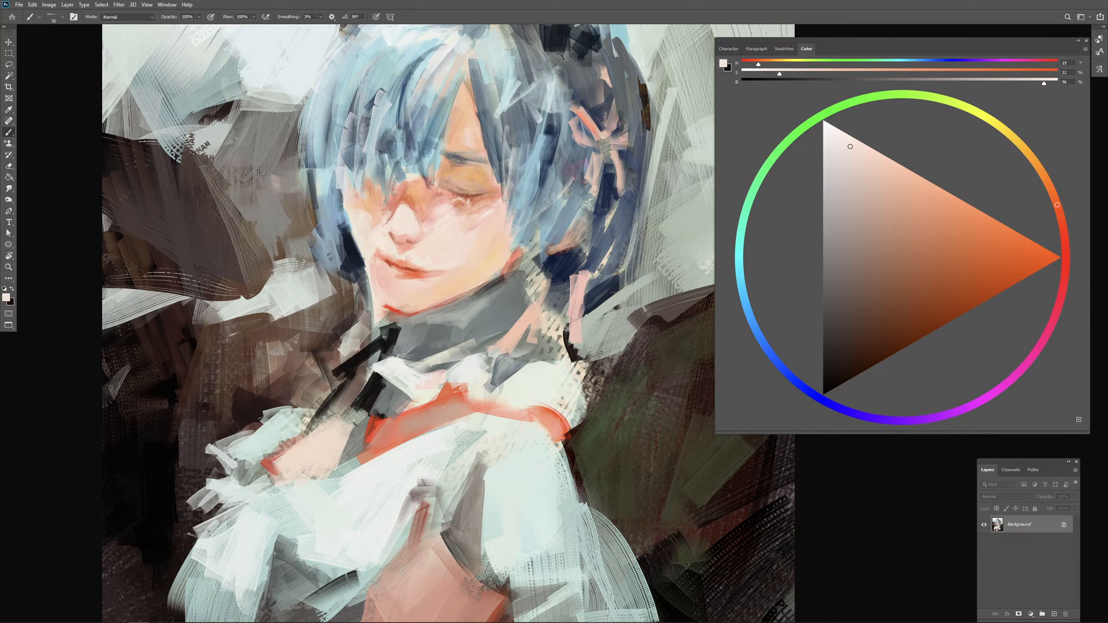
left_click(1062, 234)
left_click(984, 280)
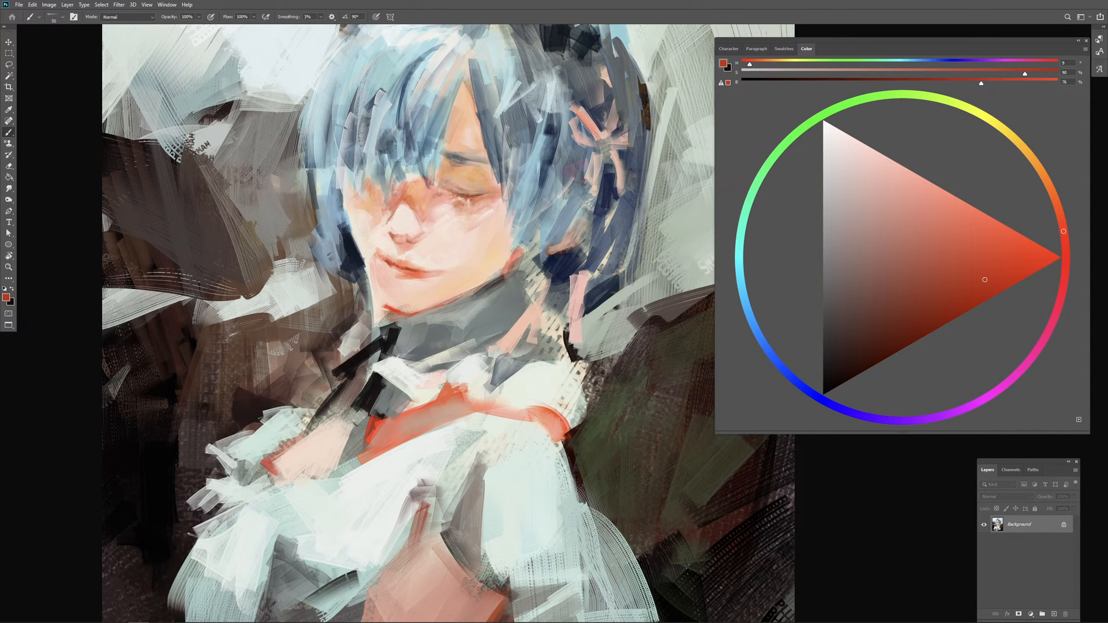
left_click(447, 233, "alt")
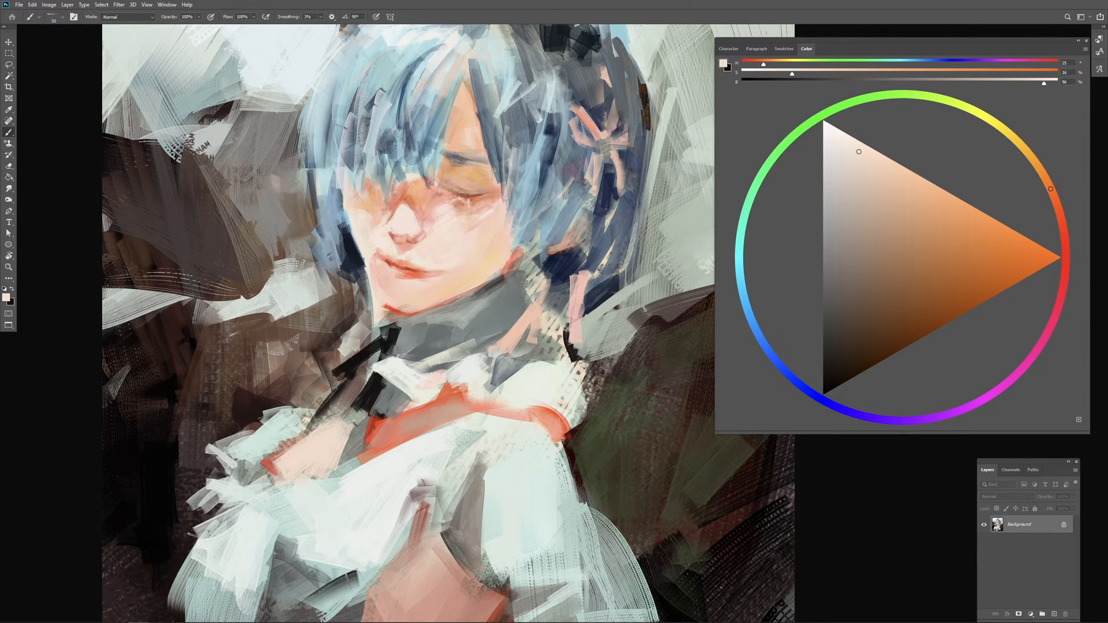
left_click_drag(436, 222, 428, 221)
left_click_drag(456, 191, 468, 189)
Step: Paint fine hair strands beside the near cheek with sampled light blue, near-white and navy
left_click(501, 160, "alt")
left_click(523, 198, "alt")
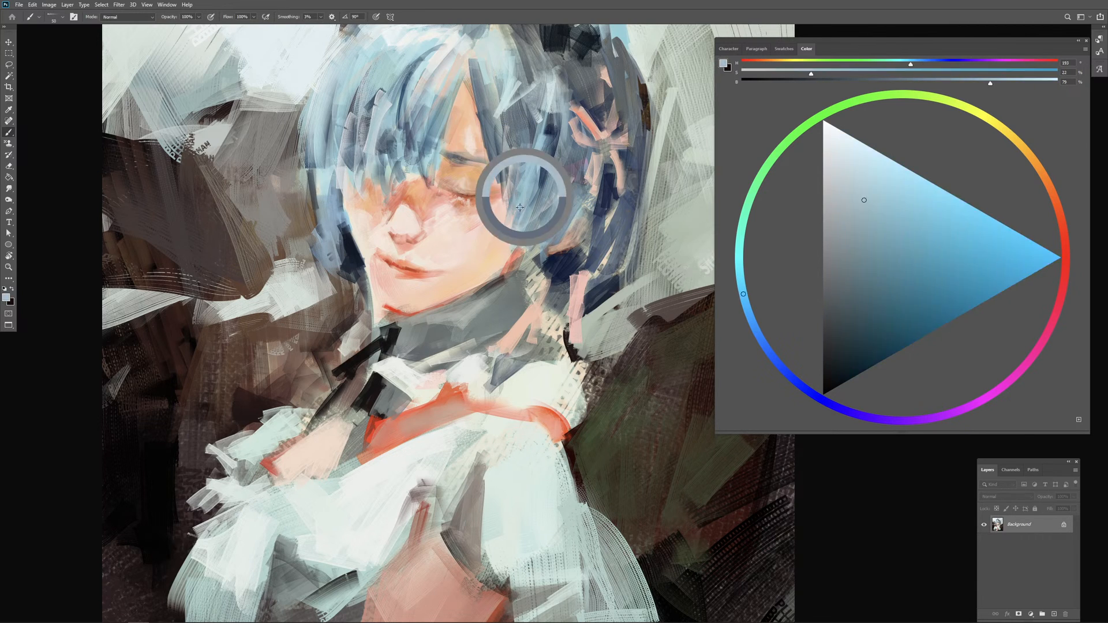
left_click(429, 35, "alt")
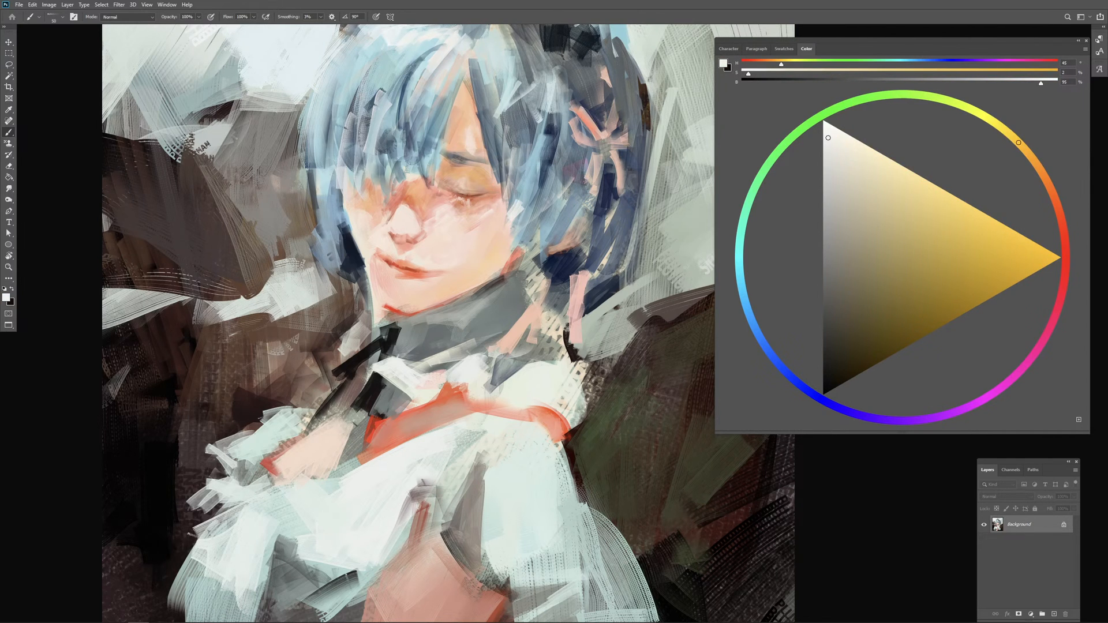
left_click(543, 178, "alt")
left_click_drag(521, 218, 506, 245)
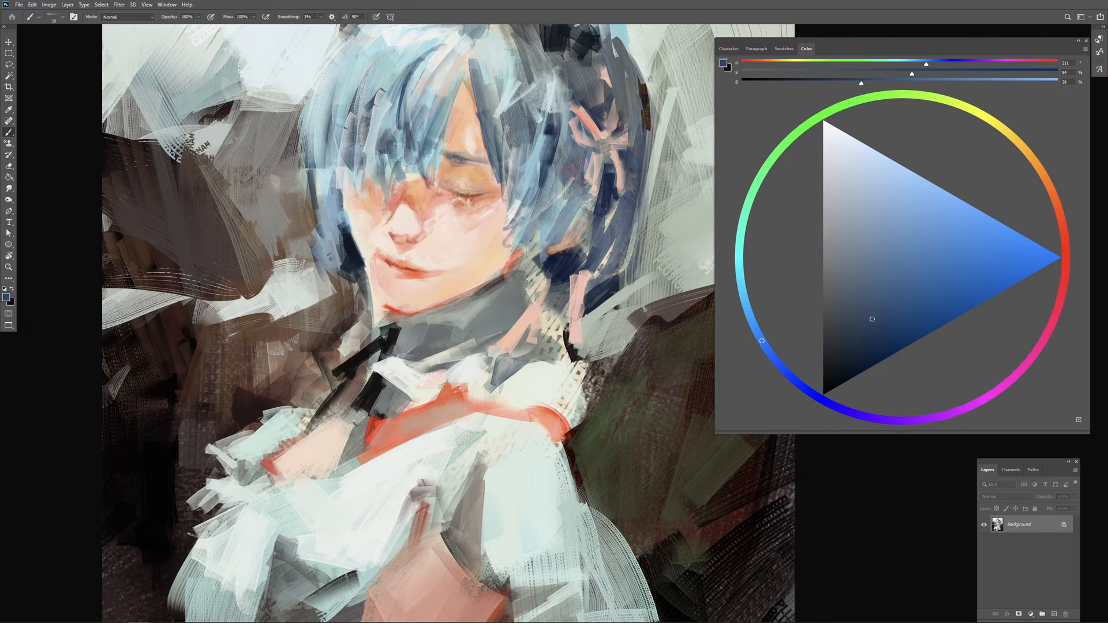
Step: Sample dark green from the background, shift it to teal green, and paint beside the far side of the hair, redoing the first stroke
key("ctrl+minus")
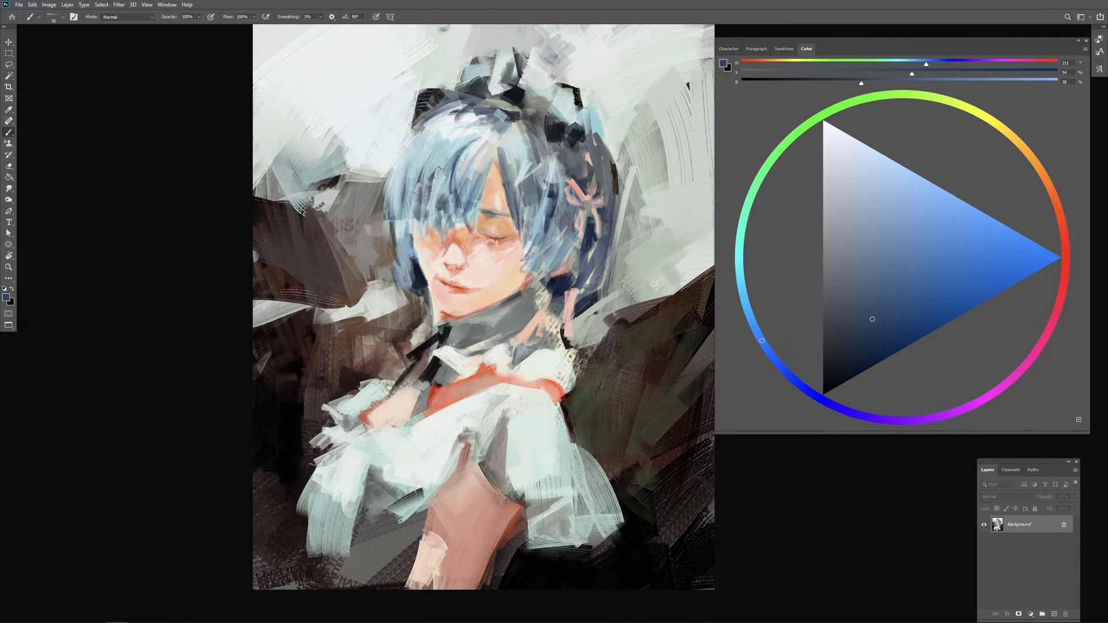
left_click(600, 378, "alt")
left_click(750, 197)
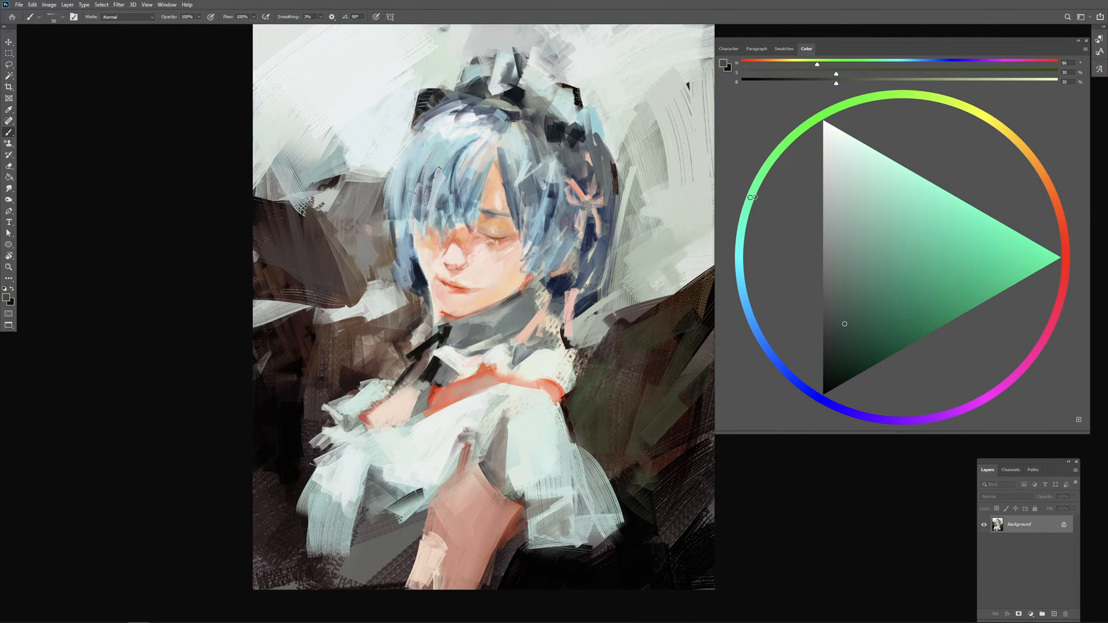
mouse_move(389, 243)
left_mouse_down()
mouse_move(364, 251)
mouse_move(387, 281)
mouse_move(391, 262)
mouse_move(392, 317)
left_mouse_up()
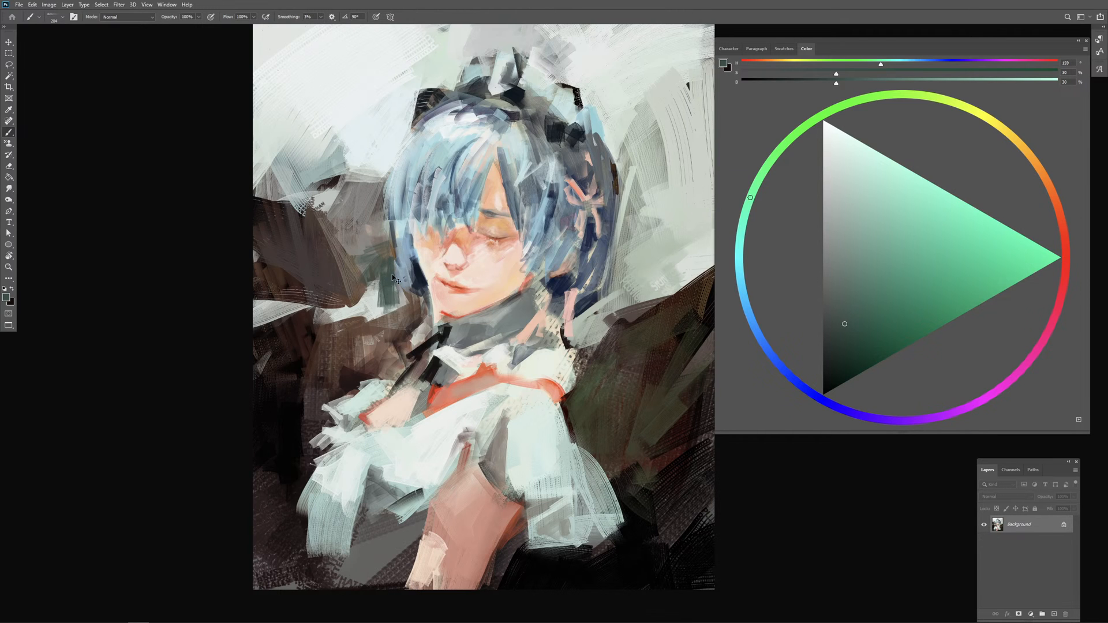
key("ctrl+z")
left_click_drag(386, 269, 407, 317)
Step: Paint sampled light grey strokes over the brown background below the far side of the hair
left_click(386, 302, "alt")
mouse_move(399, 314)
left_mouse_down()
mouse_move(357, 339)
mouse_move(379, 351)
left_mouse_up()
left_click(381, 335, "alt")
left_click_drag(411, 324, 380, 359)
left_click_drag(388, 353, 358, 360)
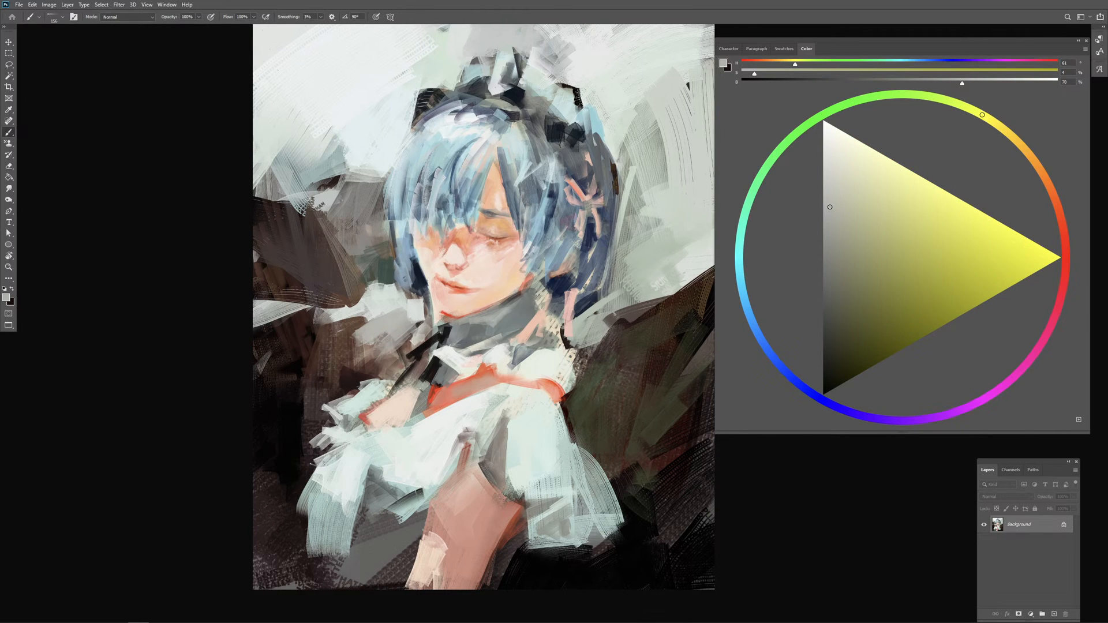
Step: Extend the hair tip beside the jaw with sampled dark navy and clean up its edge using sampled collar grey and pale skin
left_click(421, 290, "alt")
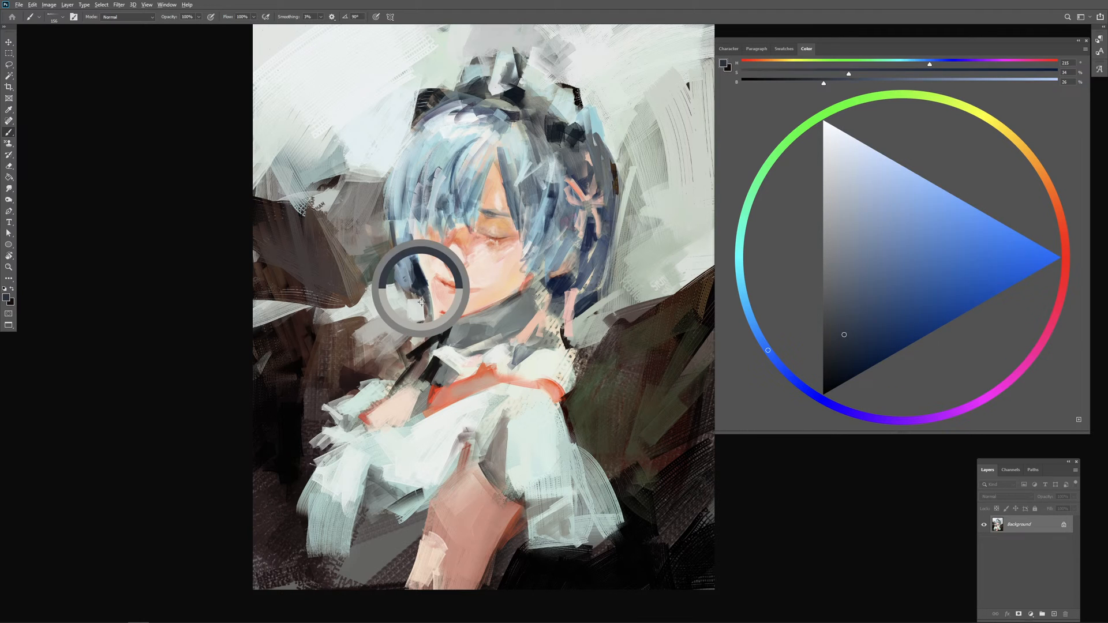
mouse_move(421, 294)
left_mouse_down()
mouse_move(424, 321)
mouse_move(422, 309)
mouse_move(414, 323)
left_mouse_up()
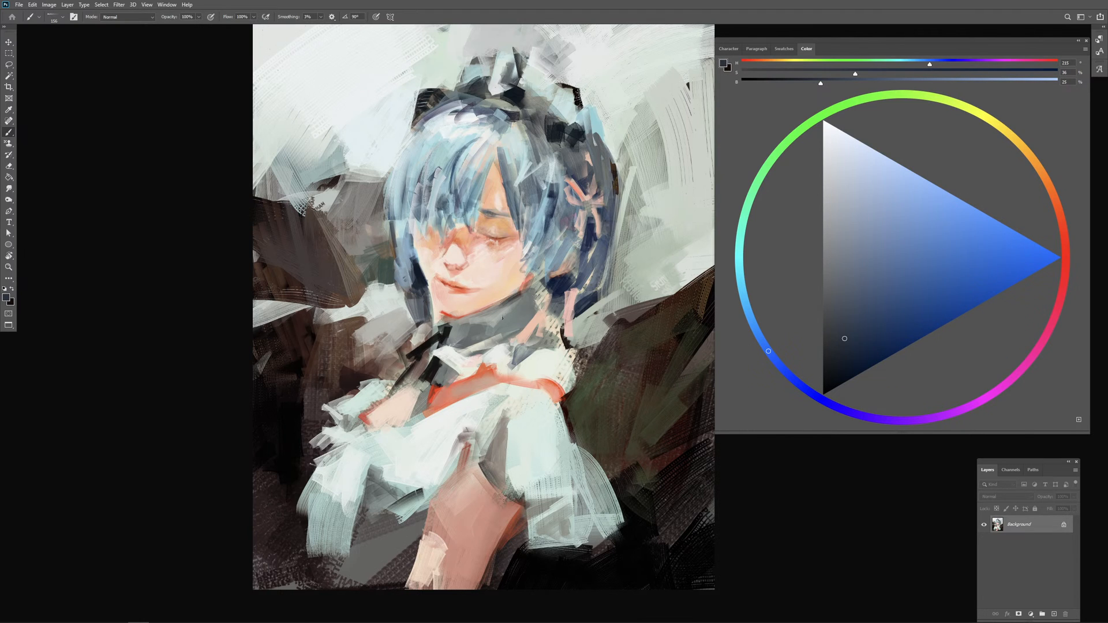
right_click(489, 312, "alt")
left_click(498, 342, "alt")
right_click(429, 302, "alt")
right_click(426, 306, "alt")
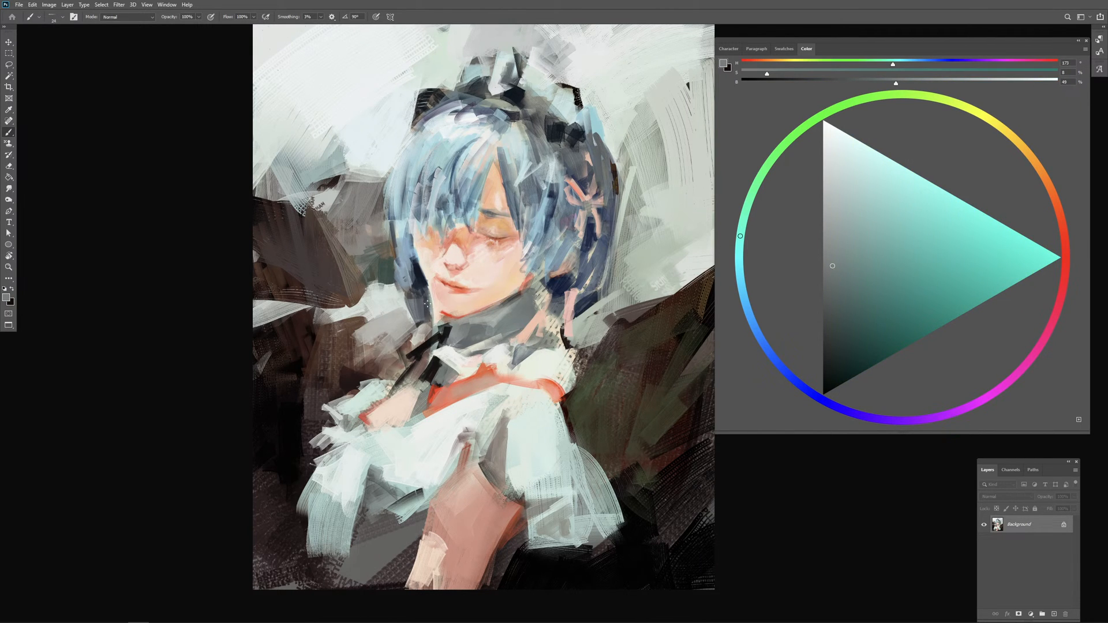
right_click(426, 314)
left_click(485, 337)
left_click(420, 302)
left_click(476, 355, "alt")
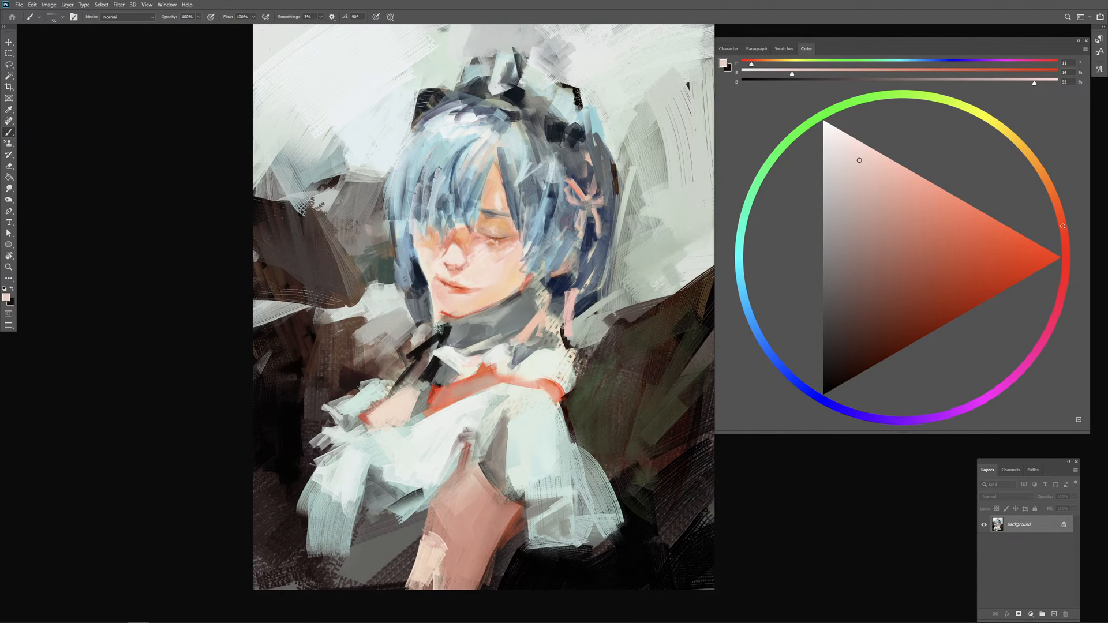
Step: Sample near-white from the collar and dark navy from the hair to sharpen the hair tip beside the chin
left_click(452, 360, "alt")
mouse_move(424, 305)
left_mouse_down()
mouse_move(424, 293)
mouse_move(418, 322)
mouse_move(425, 314)
mouse_move(430, 328)
left_mouse_up()
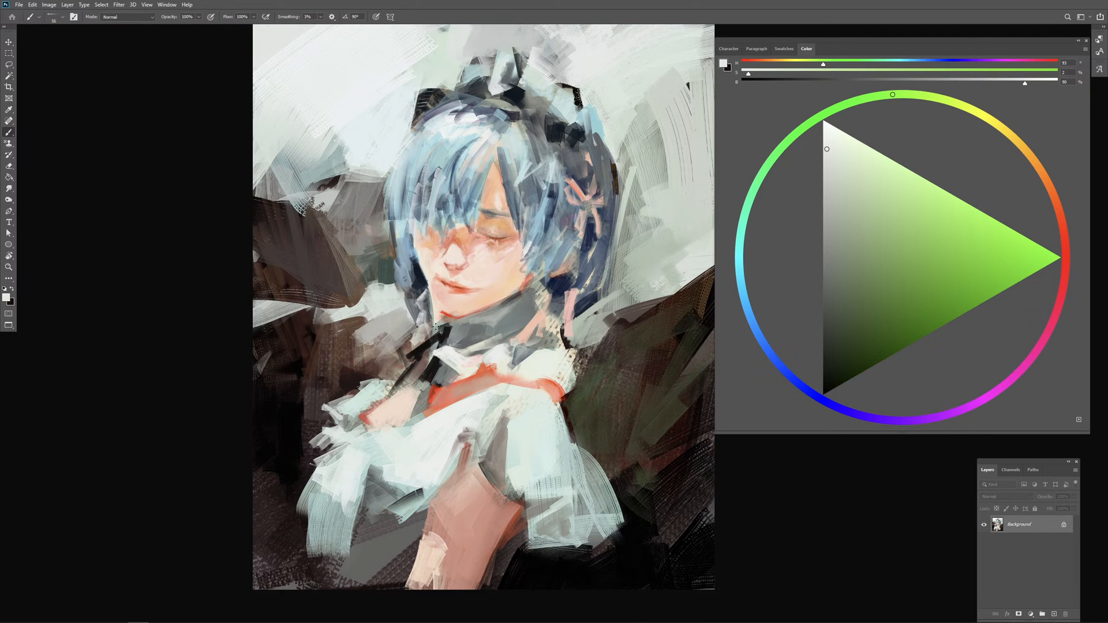
left_click(422, 286, "alt")
left_click(421, 285, "alt")
mouse_move(426, 292)
left_mouse_down()
mouse_move(417, 299)
mouse_move(428, 288)
mouse_move(430, 303)
left_mouse_up()
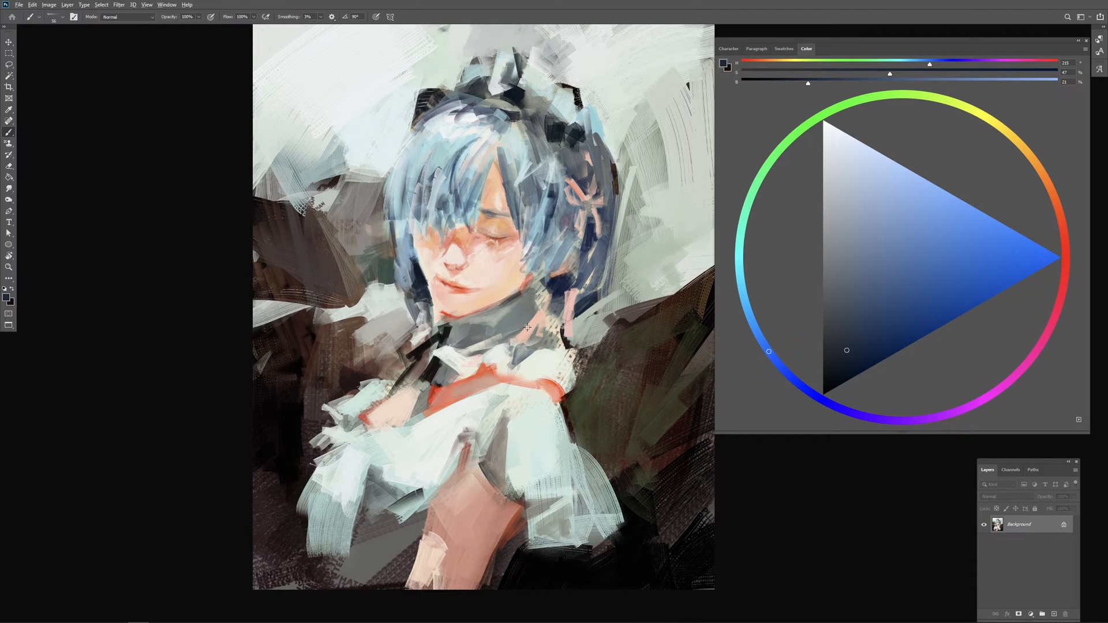
Step: Add small strokes of sampled dark grey, navy and pale pink along the collar's upper edge and the hair behind the neck
left_click(511, 298, "alt")
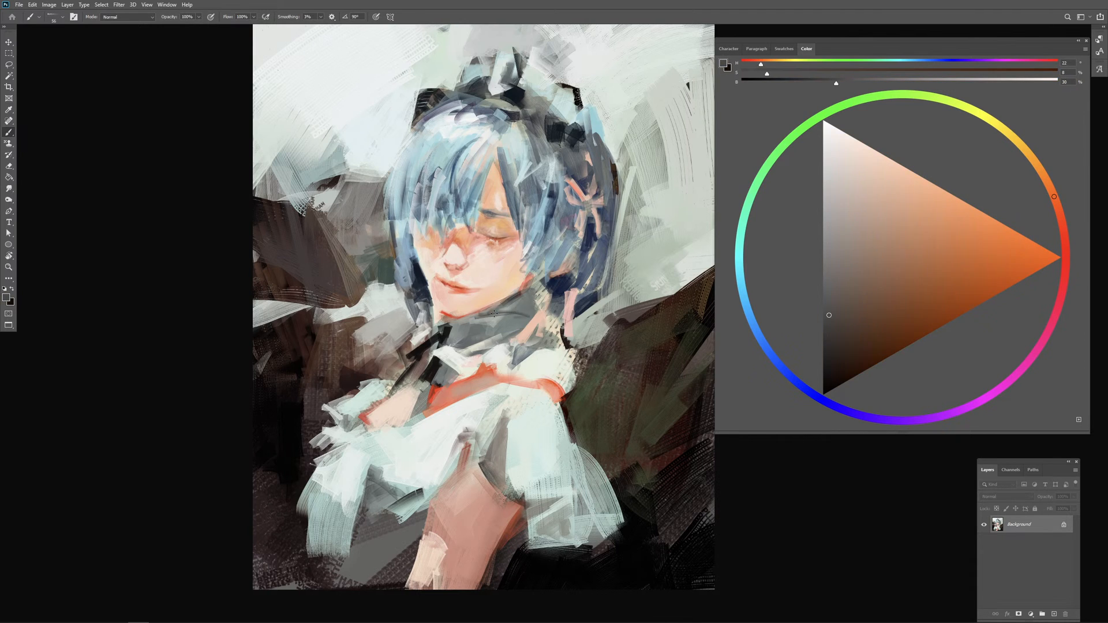
left_click_drag(516, 295, 521, 311)
left_click(555, 284, "alt")
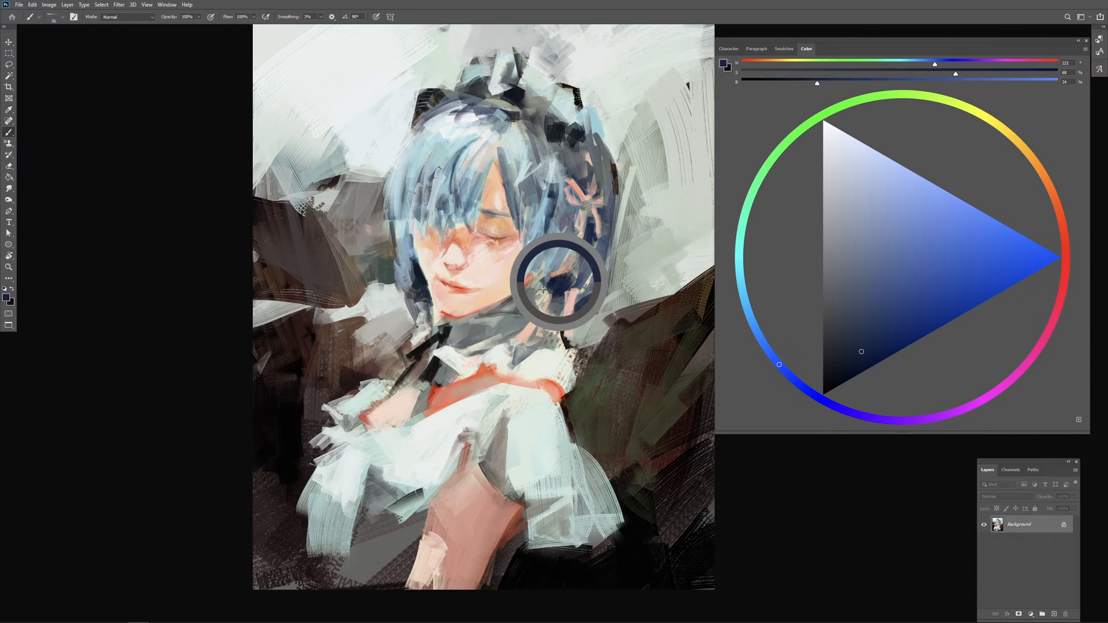
mouse_move(541, 282)
left_mouse_down()
mouse_move(546, 303)
mouse_move(555, 292)
left_mouse_up()
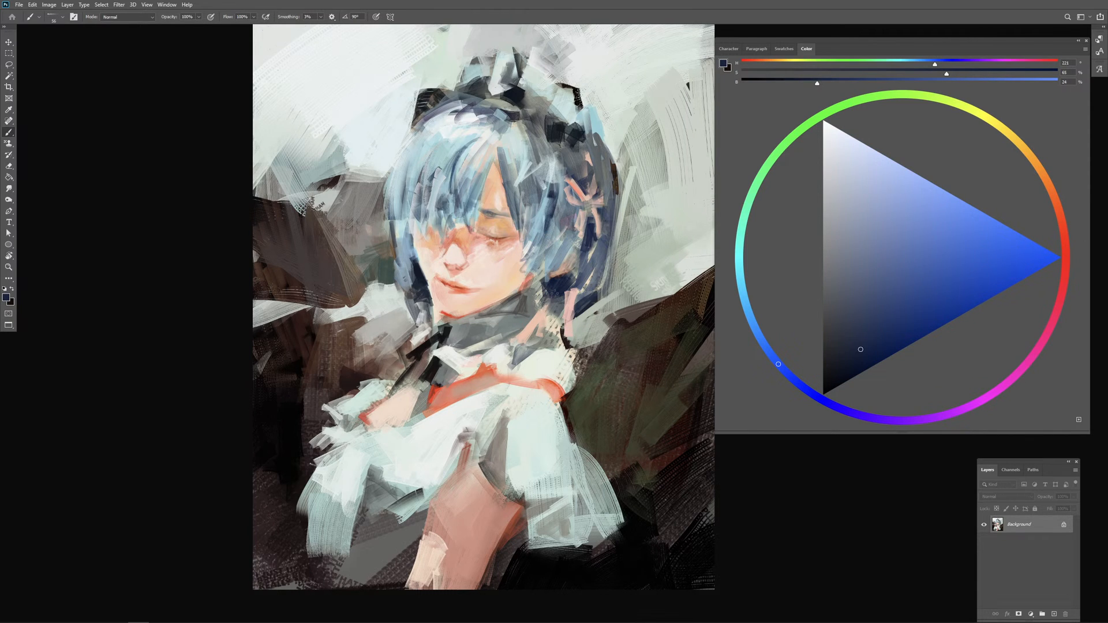
left_click(542, 313, "alt")
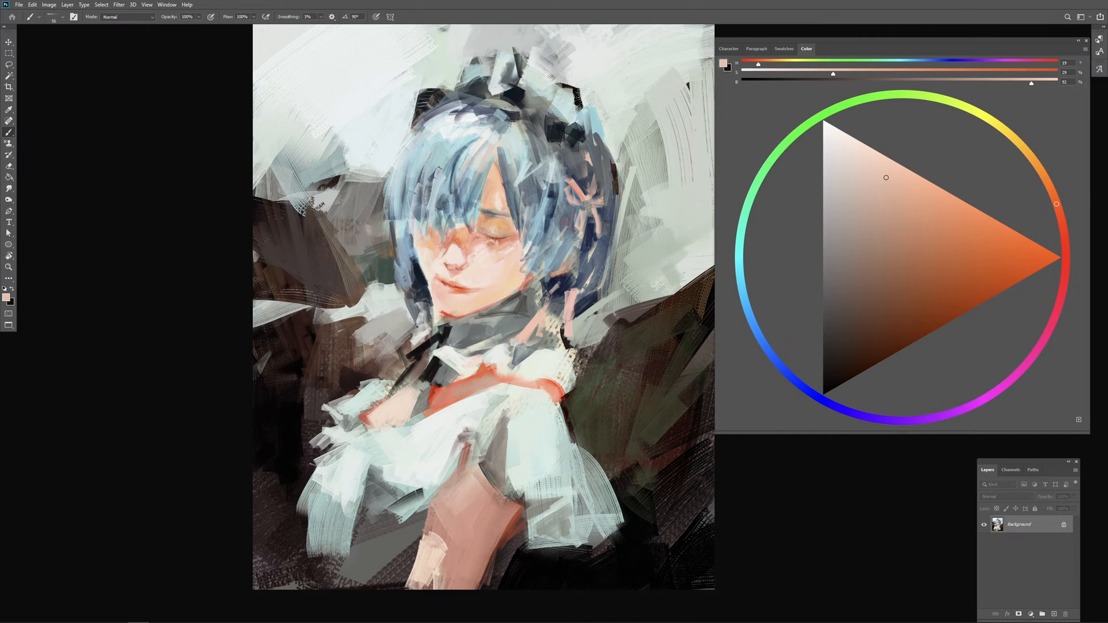
left_click_drag(566, 289, 559, 260)
Step: Sample orange-red from the lips and peach from the skin, and touch up the lower lip, chin and jaw
left_click(453, 290, "alt")
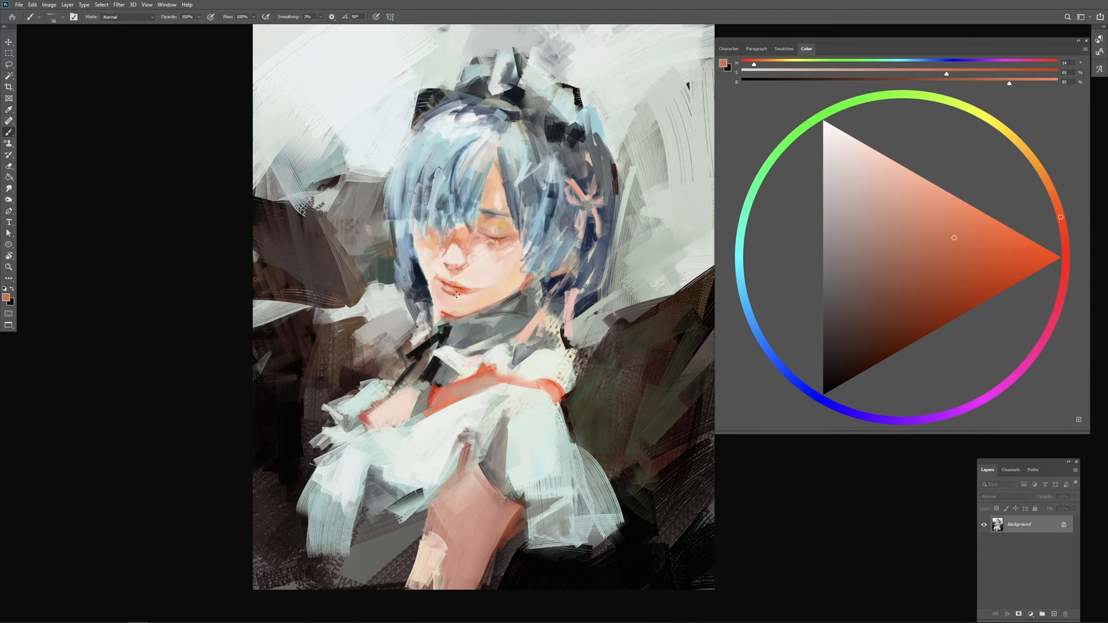
left_click(479, 295, "alt")
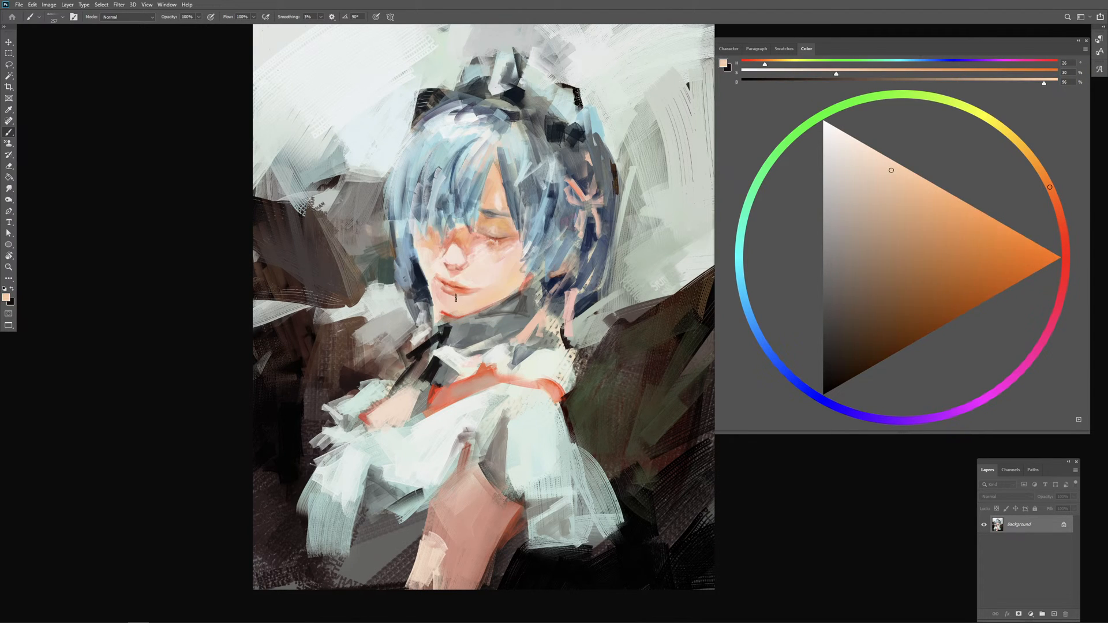
mouse_move(472, 294)
left_mouse_down()
mouse_move(452, 299)
mouse_move(462, 302)
left_mouse_up()
left_click(466, 303, "alt")
left_click_drag(485, 290, 486, 293)
left_click(483, 283, "alt")
left_click(491, 295, "alt")
Step: Start the Liquify filter and nudge the neck and shoulder inward with a 3500 px warp brush
left_click(119, 5)
left_click(144, 72)
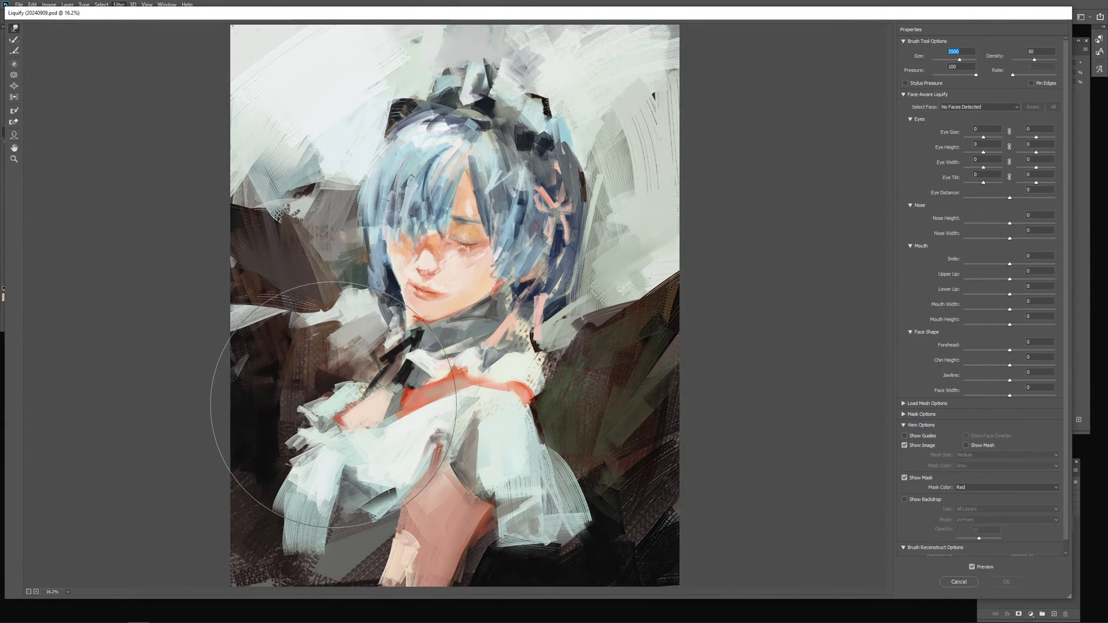
left_click_drag(372, 358, 387, 353)
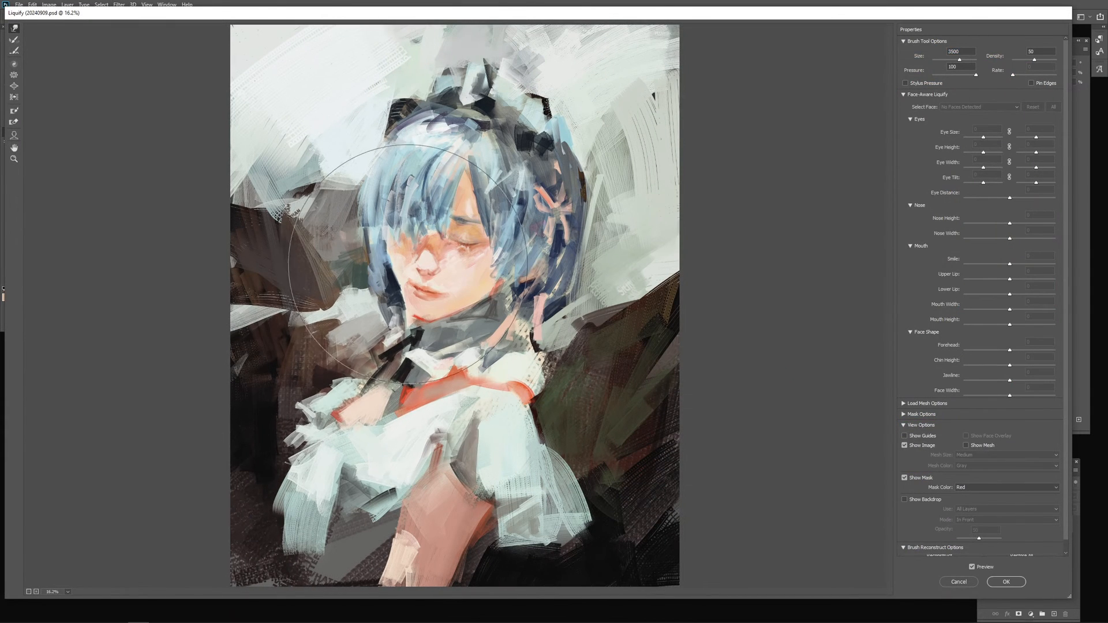
Step: Shrink the warp brush to about 900 and gently reshape the face from the jaw up to the fringe
key("bracketleft")
key("bracketleft")
key("bracketleft")
key("bracketleft")
key("bracketleft")
key("bracketleft")
key("bracketleft")
key("bracketleft")
key("bracketleft")
key("bracketleft")
key("bracketleft")
key("bracketleft")
key("bracketleft")
key("bracketleft")
key("bracketleft")
key("bracketleft")
key("bracketleft")
key("bracketleft")
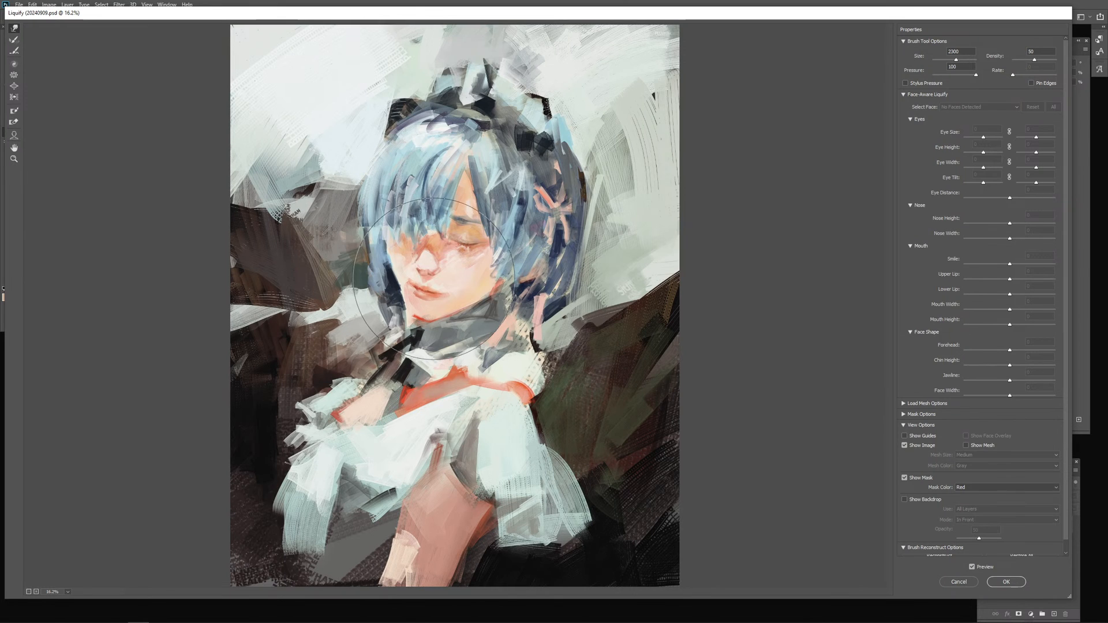
key("bracketleft")
key("bracketleft")
key("bracketleft")
key("bracketleft")
key("bracketleft")
key("bracketleft")
key("bracketleft")
key("bracketleft")
key("bracketleft")
key("bracketleft")
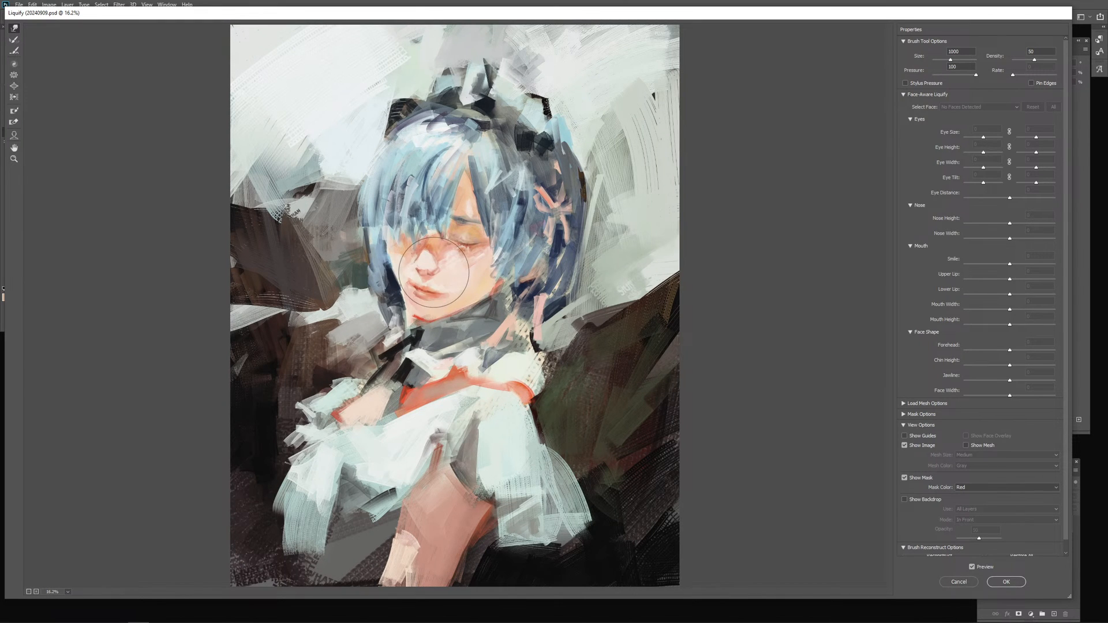
key("bracketleft")
key("bracketleft")
key("bracketleft")
key("bracketleft")
key("bracketleft")
key("bracketleft")
key("bracketleft")
key("bracketright")
key("bracketright")
key("bracketright")
key("bracketright")
key("bracketright")
key("bracketright")
mouse_move(453, 318)
left_mouse_down()
mouse_move(485, 299)
mouse_move(483, 221)
left_mouse_up()
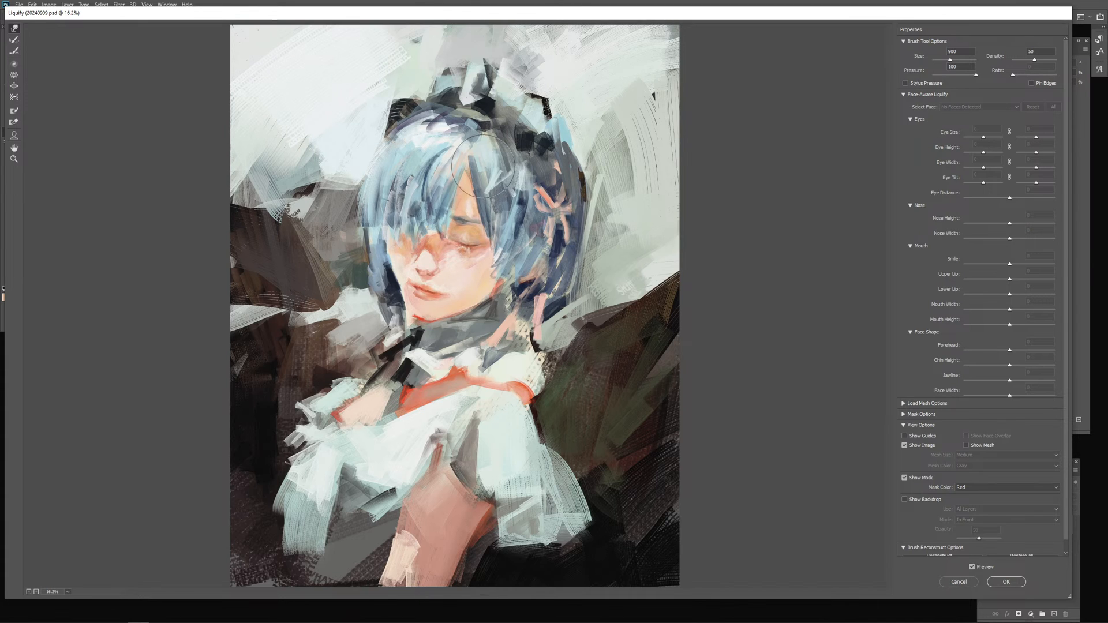
Step: Enlarge the warp brush to 2300 and push the headdress and back of the hair outward for a fuller head shape
key("bracketright")
key("bracketright")
key("bracketright")
key("Return")
key("bracketright")
key("bracketright")
key("bracketright")
key("bracketright")
key("bracketright")
mouse_move(476, 113)
left_mouse_down()
mouse_move(439, 108)
mouse_move(544, 148)
mouse_move(535, 133)
mouse_move(546, 105)
mouse_move(560, 154)
mouse_move(520, 104)
left_mouse_up()
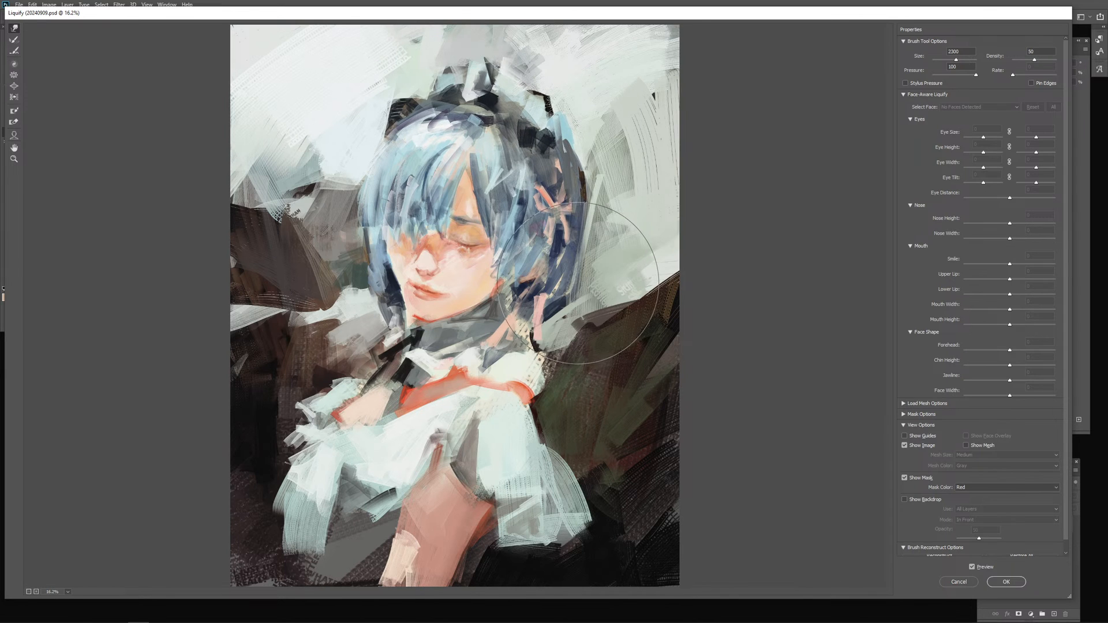
left_click_drag(571, 270, 580, 273)
left_click_drag(536, 122, 543, 119)
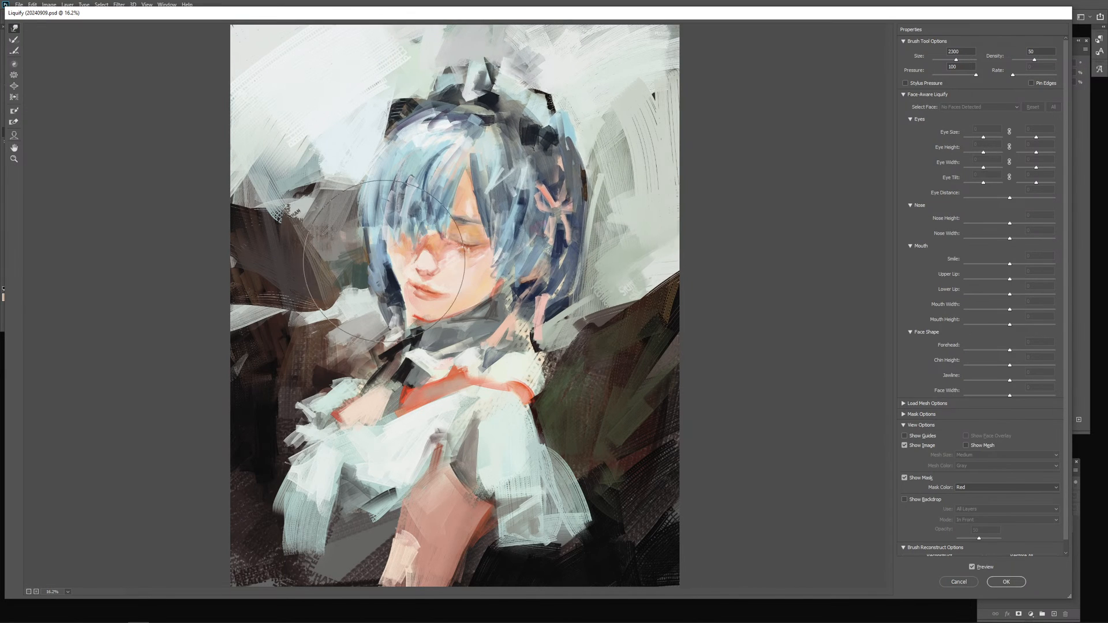
Step: Vary the warp brush size from 3400 down to 900 and apply the Liquify changes to the painting
key("bracketright")
key("bracketright")
key("bracketright")
key("bracketright")
key("bracketright")
key("bracketright")
key("bracketright")
key("bracketright")
key("bracketright")
key("bracketright")
key("bracketright")
key("bracketright")
key("bracketright")
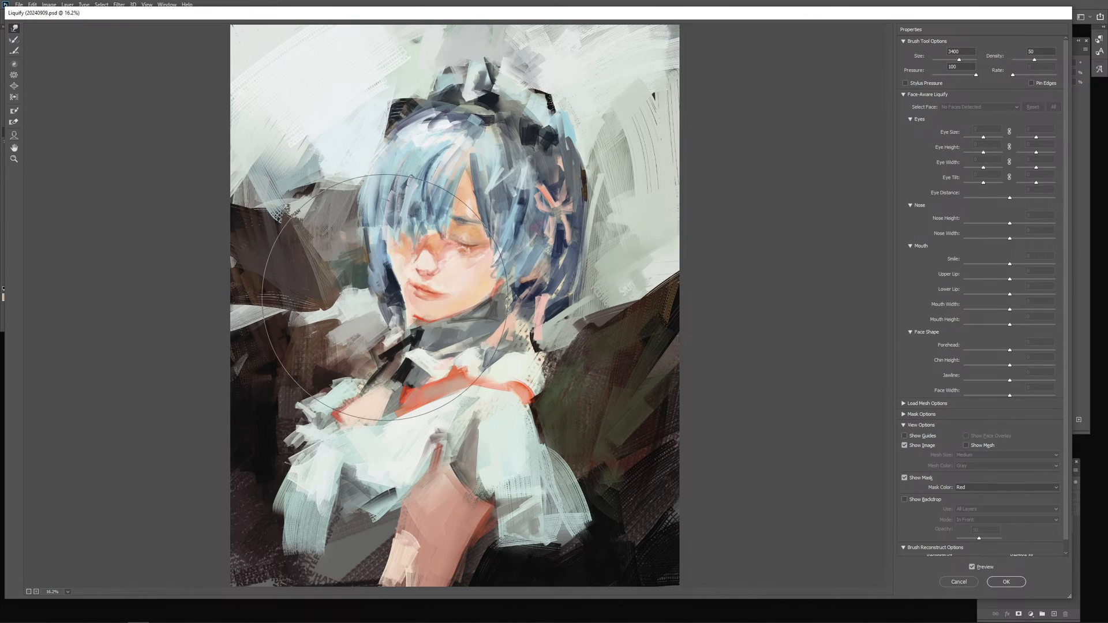
key("bracketleft")
key("bracketleft")
key("bracketleft")
key("bracketleft")
key("bracketleft")
key("bracketleft")
key("bracketleft")
key("bracketleft")
key("bracketleft")
key("bracketleft")
key("bracketleft")
key("bracketleft")
key("bracketleft")
key("bracketleft")
key("bracketleft")
key("bracketleft")
key("bracketleft")
key("bracketleft")
key("bracketleft")
key("bracketleft")
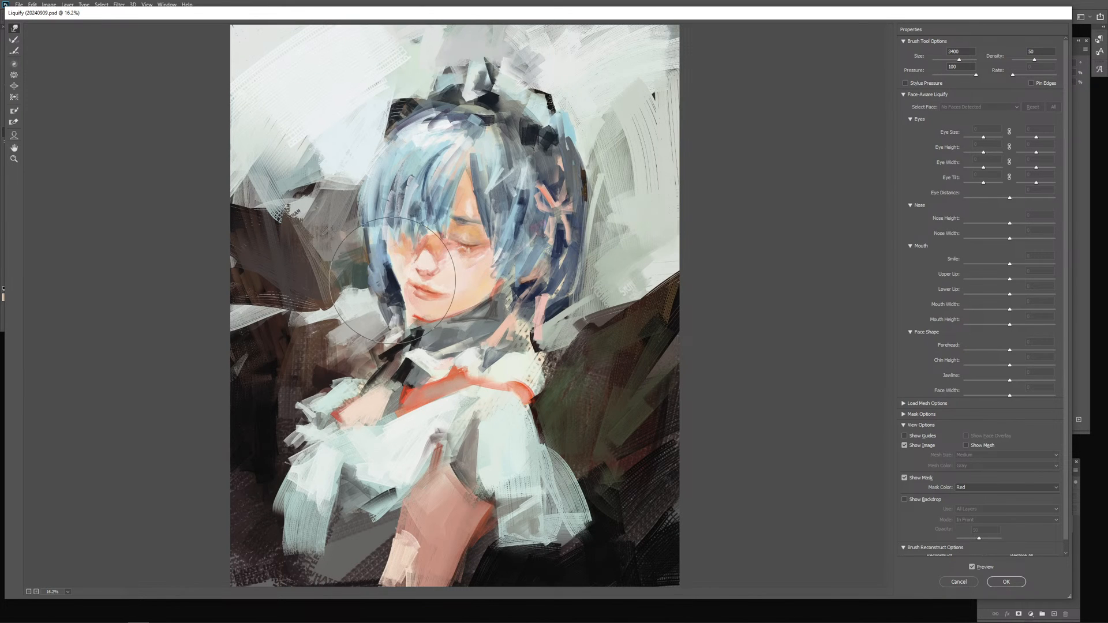
left_click(1016, 584)
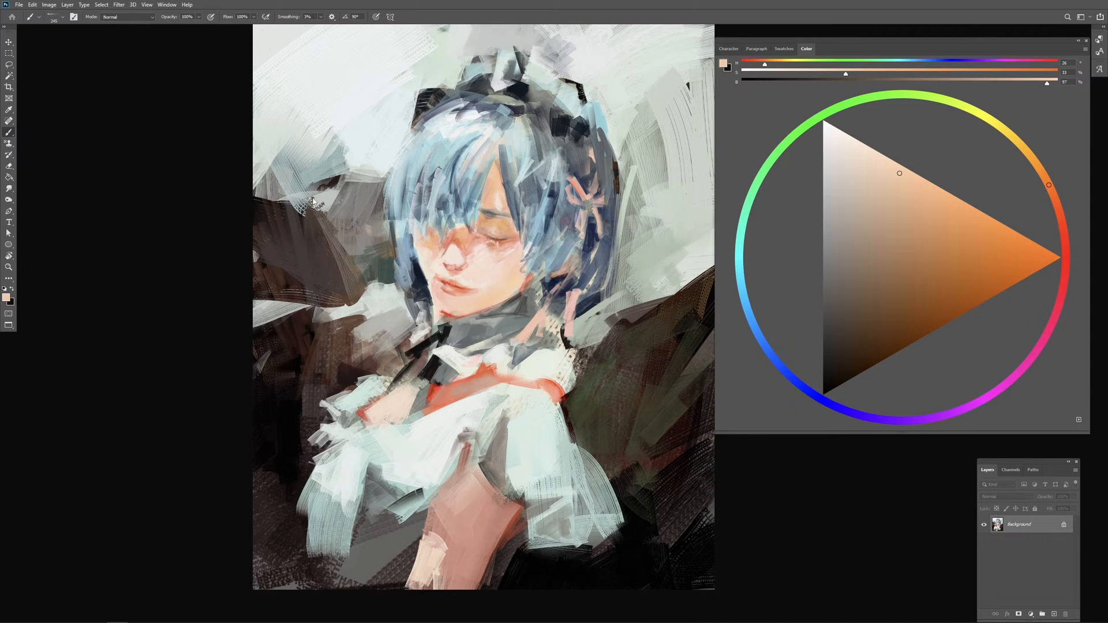
Step: Sample pale grey-green from the background and break up the upper edge of the dark brown shape behind the hair
left_click_drag(299, 196, 315, 197)
left_click(298, 145, "alt")
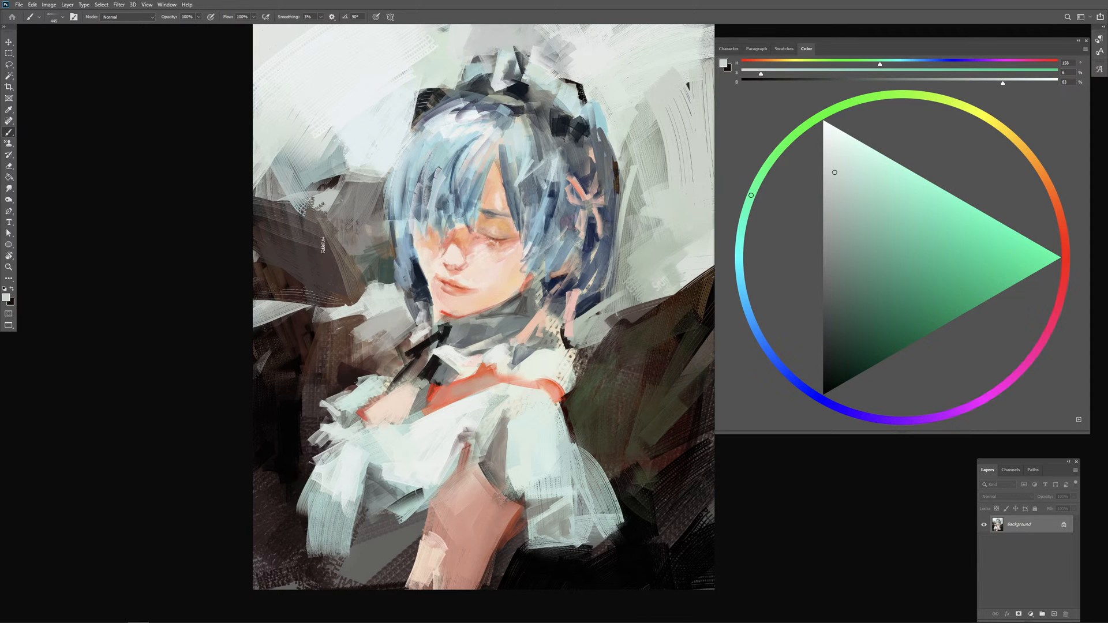
mouse_move(321, 246)
left_mouse_down()
mouse_move(344, 239)
mouse_move(321, 258)
mouse_move(318, 229)
mouse_move(325, 248)
left_mouse_up()
left_click(326, 222, "alt")
left_click(328, 195, "alt")
left_click_drag(318, 200, 316, 203)
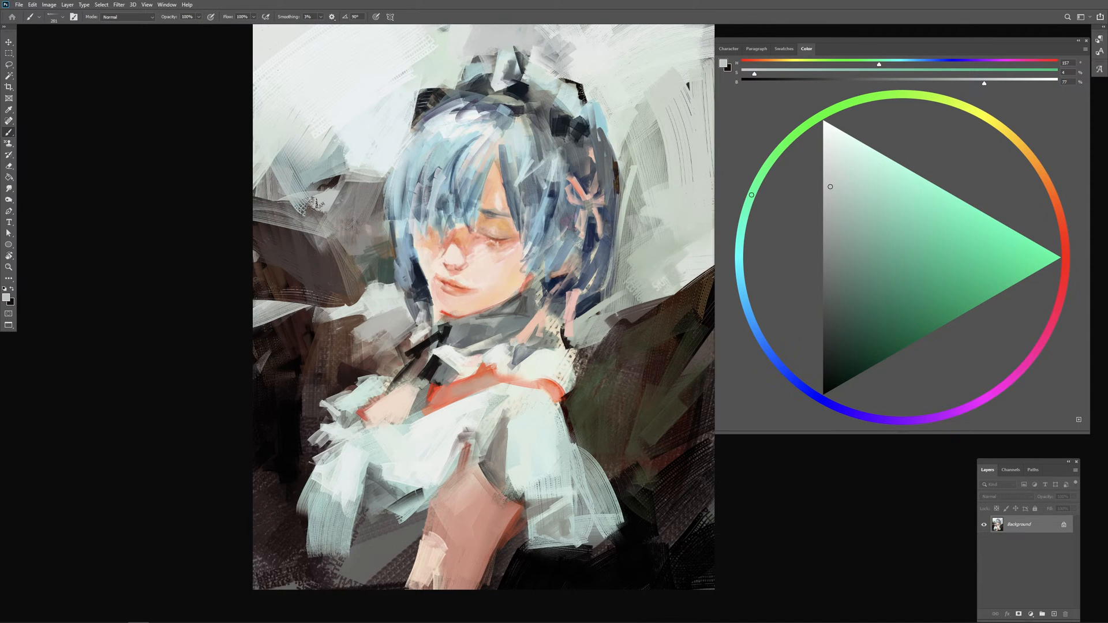
Step: Paint a sweeping dark grey stroke above the brown background shape and cut back its edge with sampled near-white
left_click(323, 209, "alt")
mouse_move(249, 137)
left_mouse_down()
mouse_move(294, 145)
mouse_move(321, 166)
mouse_move(311, 137)
left_mouse_up()
left_click_drag(324, 167, 320, 179)
mouse_move(318, 134)
left_mouse_down()
mouse_move(323, 172)
mouse_move(320, 144)
left_mouse_up()
left_click(321, 129, "alt")
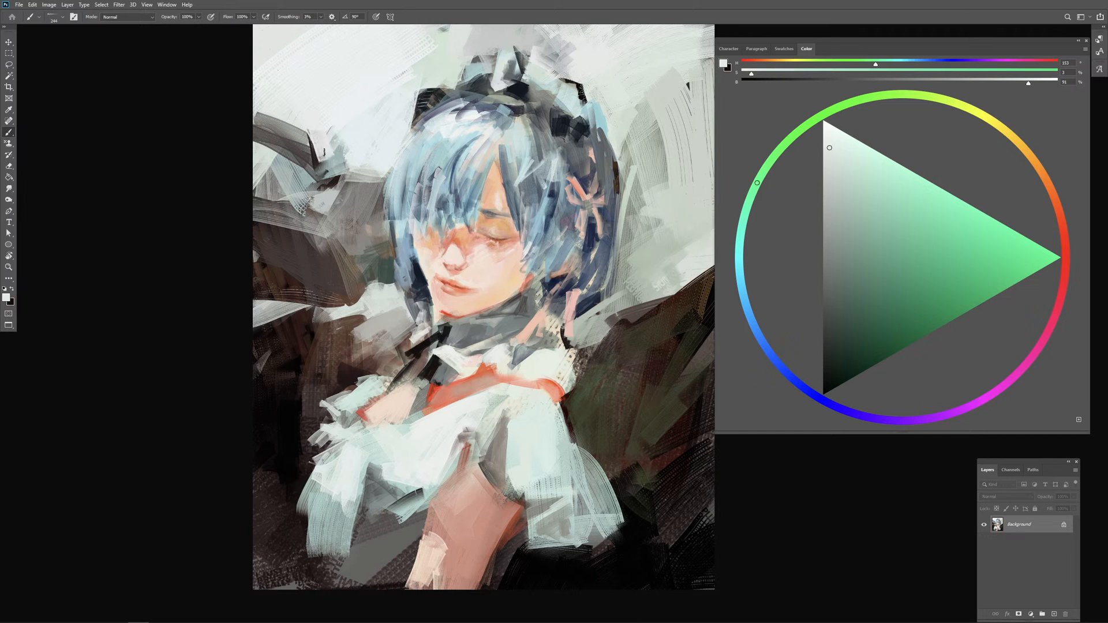
mouse_move(343, 139)
left_mouse_down()
mouse_move(346, 164)
mouse_move(363, 169)
left_mouse_up()
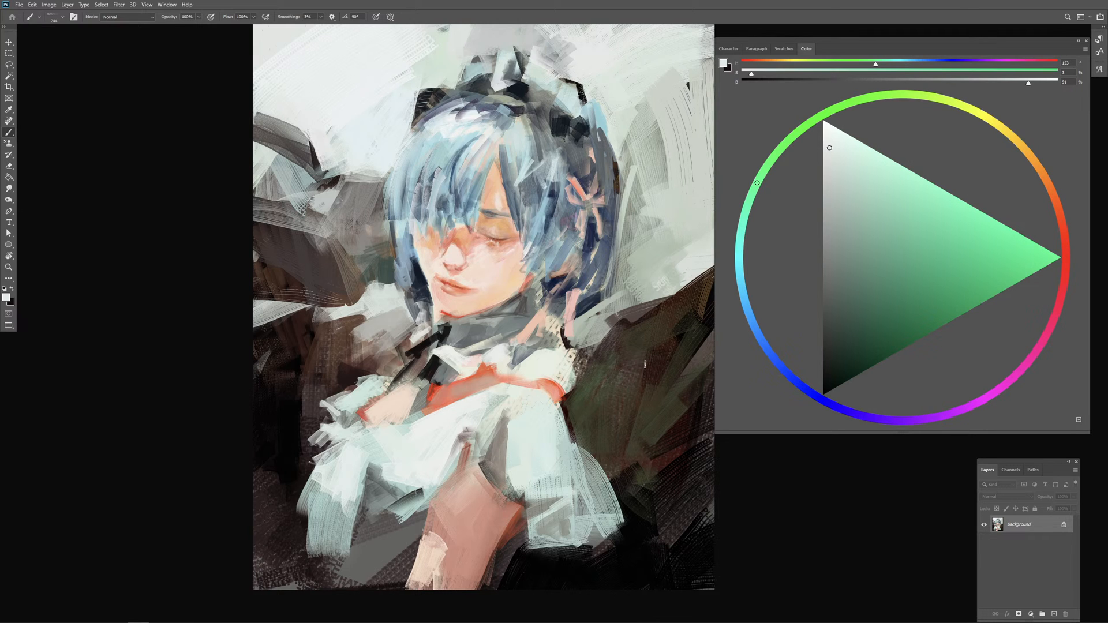
Step: Paint a thin pale streak across the dark background behind the shoulder and trim its outer end with sampled near-black
mouse_move(618, 363)
left_mouse_down()
mouse_move(584, 355)
mouse_move(668, 360)
mouse_move(686, 347)
left_mouse_up()
mouse_move(685, 347)
left_mouse_down()
mouse_move(598, 364)
mouse_move(708, 332)
left_mouse_up()
left_click_drag(685, 369, 638, 376)
left_click(665, 331, "alt")
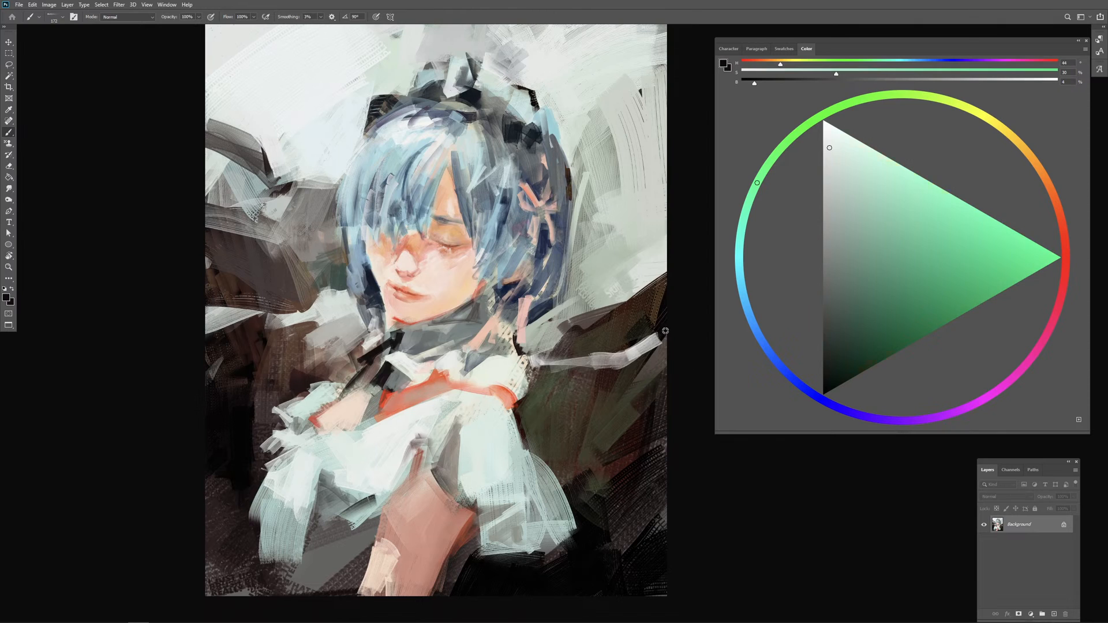
mouse_move(665, 342)
left_mouse_down()
mouse_move(624, 368)
mouse_move(590, 358)
left_mouse_up()
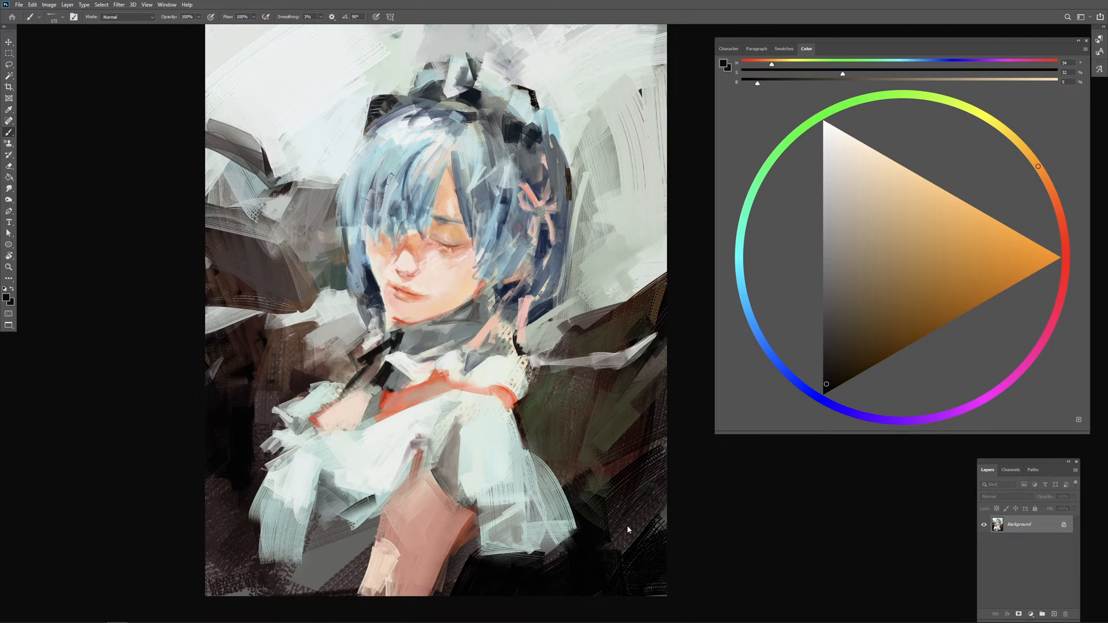
Step: Sample near-black and dark olive and deepen the lower background beside the dress with broad strokes
left_click(599, 560, "alt")
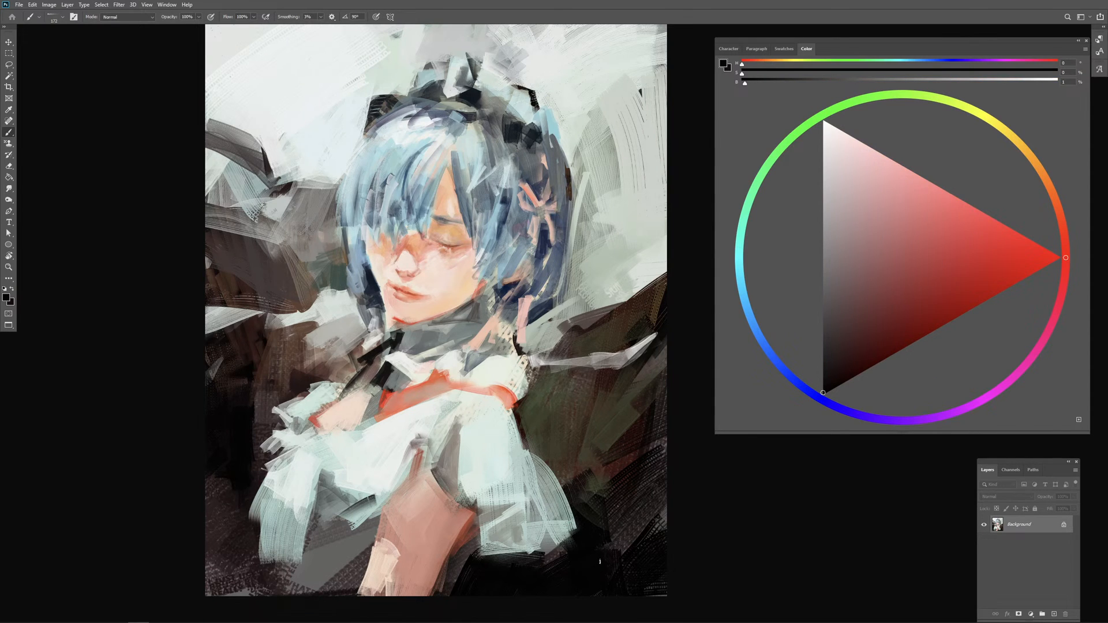
left_click(587, 569, "alt")
mouse_move(618, 467)
left_mouse_down()
mouse_move(633, 489)
mouse_move(672, 408)
mouse_move(638, 495)
mouse_move(614, 495)
mouse_move(680, 518)
mouse_move(615, 547)
left_mouse_up()
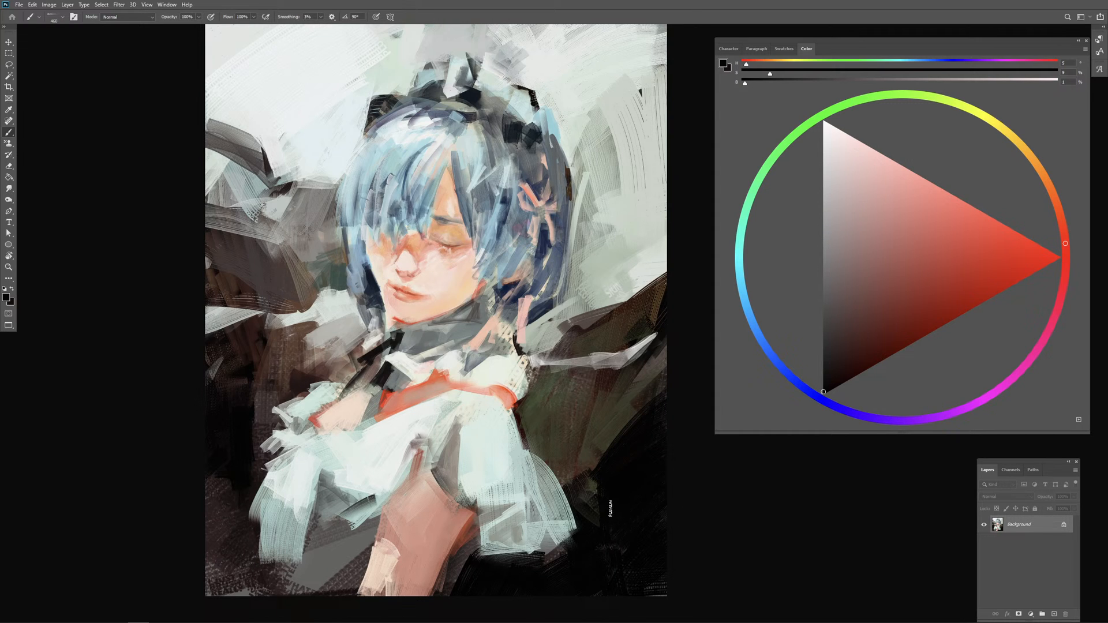
left_click_drag(608, 509, 597, 506)
left_click(593, 485, "alt")
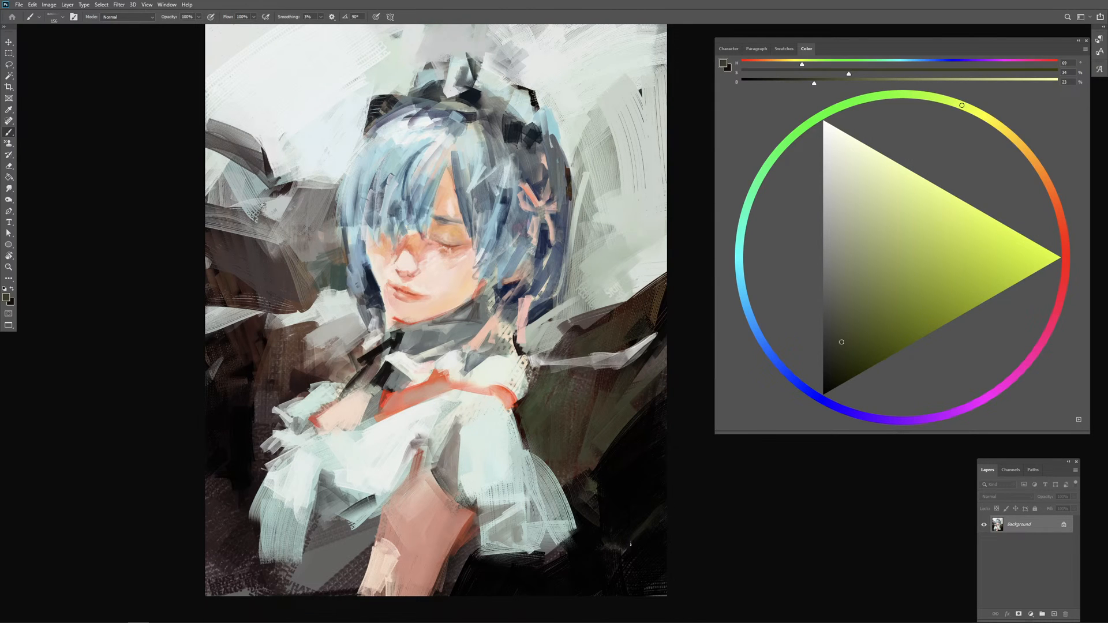
left_click(595, 495, "alt")
left_click_drag(570, 478, 575, 478)
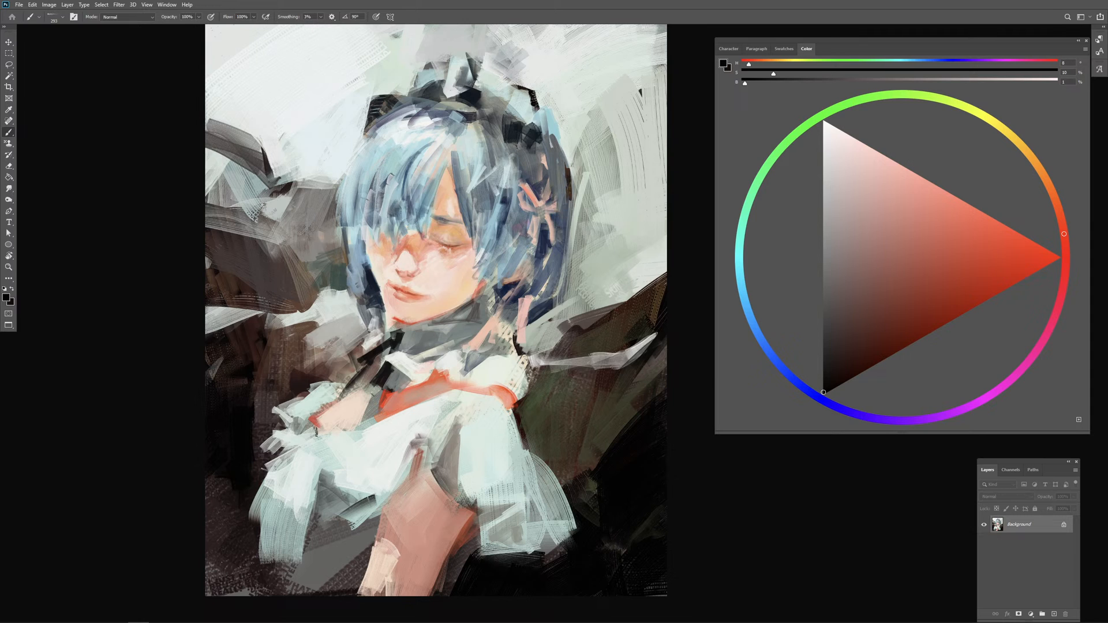
Step: Pick an olive with hue 62, saturation 62 and brightness 38, paint an accent in the dark background and trim it with near-black
left_click(282, 346, "alt")
left_click(884, 325)
left_click_drag(884, 326, 878, 324)
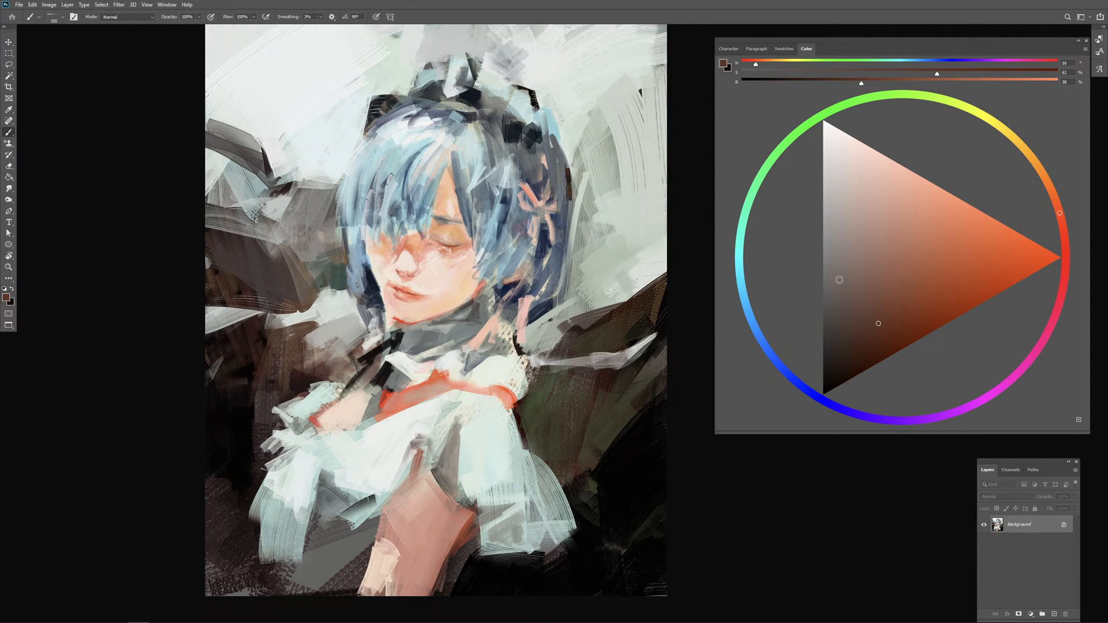
left_click(1036, 165)
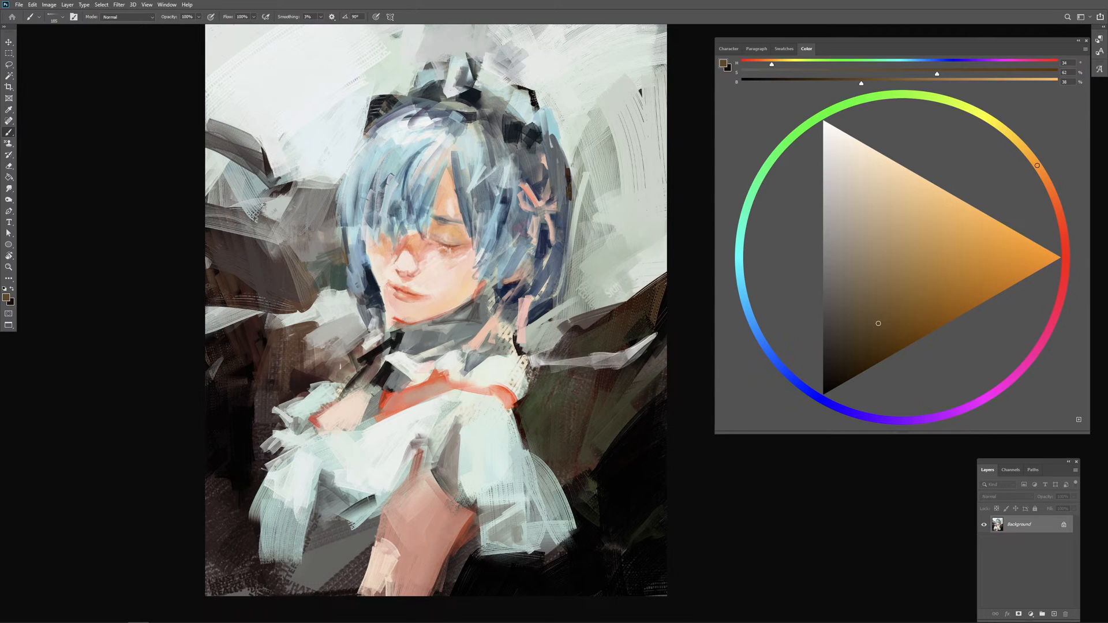
left_click_drag(308, 373, 340, 360)
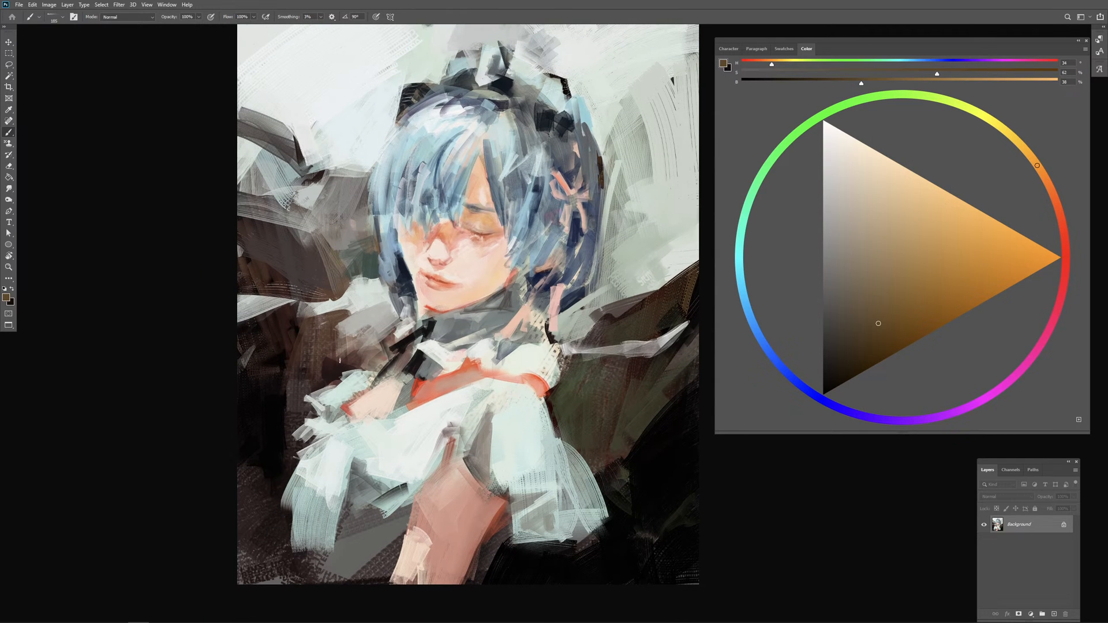
mouse_move(242, 371)
left_mouse_down()
mouse_move(266, 369)
mouse_move(247, 373)
mouse_move(249, 359)
mouse_move(247, 377)
mouse_move(264, 368)
mouse_move(276, 387)
mouse_move(279, 364)
mouse_move(293, 384)
left_mouse_up()
key("ctrl+z")
left_click(973, 123)
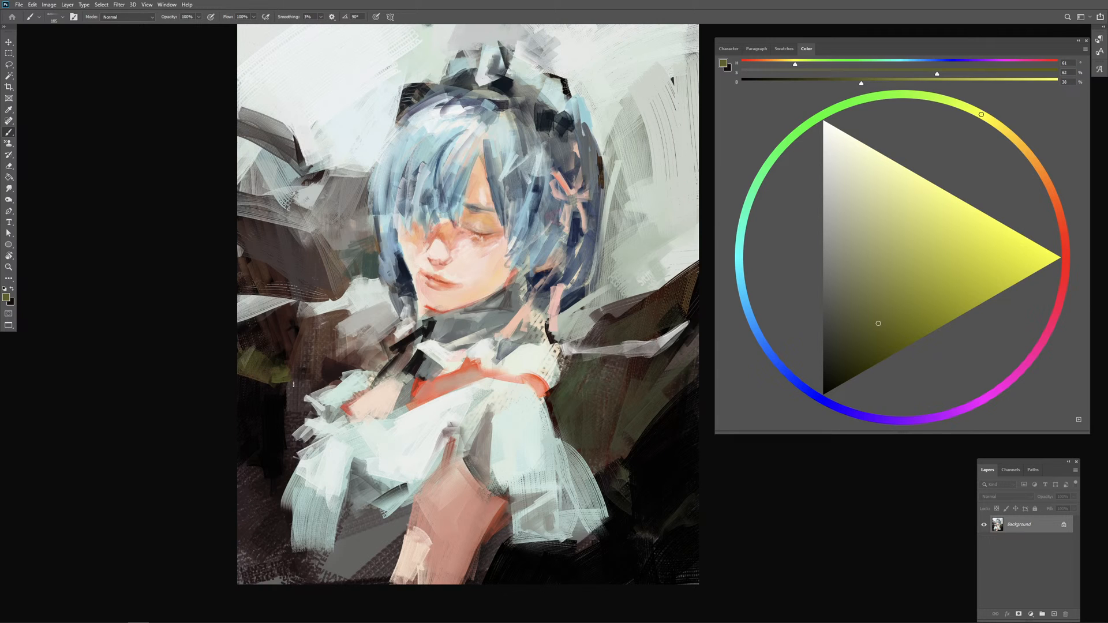
left_click(273, 400, "alt")
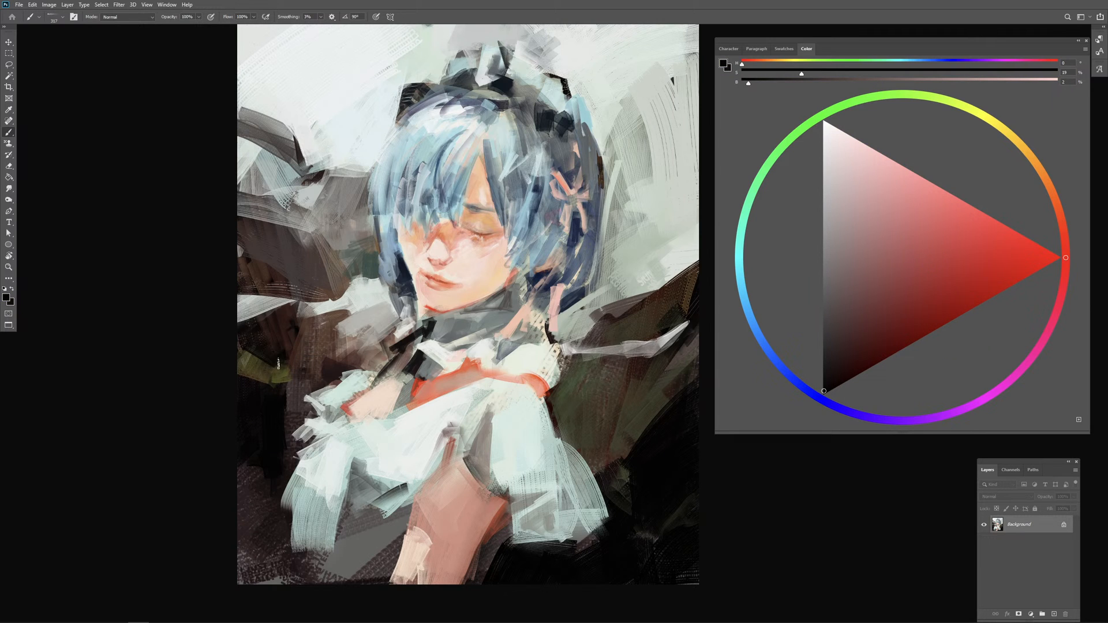
mouse_move(316, 348)
left_mouse_down()
mouse_move(291, 354)
mouse_move(330, 335)
left_mouse_up()
key("ctrl+z")
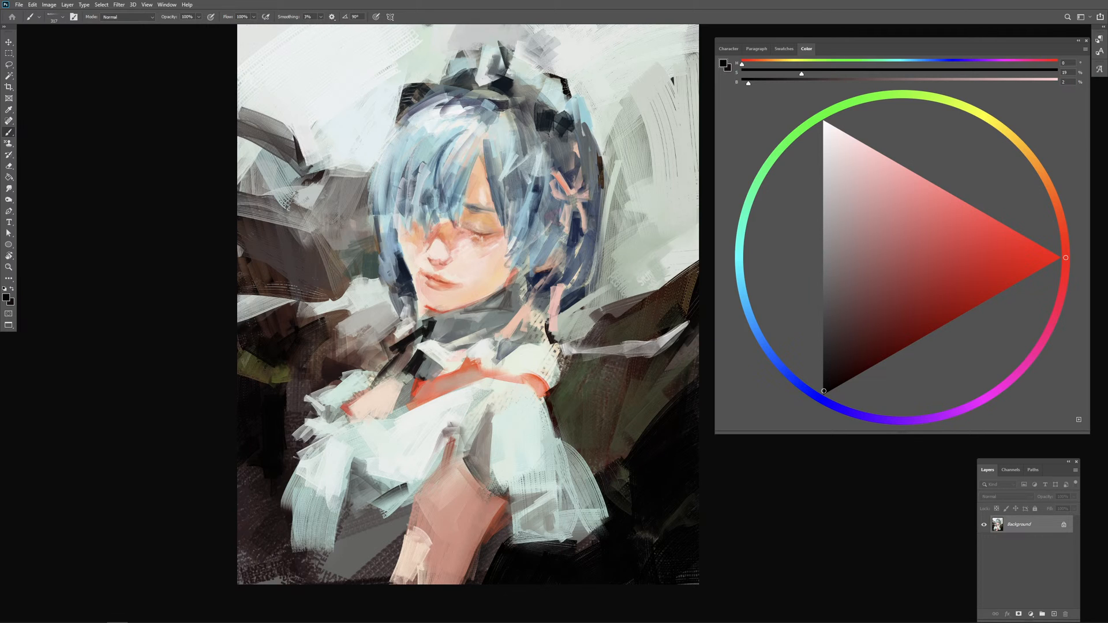
Step: Rework the background beside the neck and shoulder with small strokes of sampled pale grey and near-black
left_click_drag(350, 308, 346, 334)
left_click(346, 312, "alt")
mouse_move(350, 313)
left_mouse_down()
mouse_move(308, 313)
mouse_move(331, 329)
mouse_move(326, 317)
mouse_move(351, 317)
mouse_move(353, 353)
mouse_move(331, 353)
mouse_move(368, 349)
mouse_move(358, 358)
left_mouse_up()
key("ctrl+z")
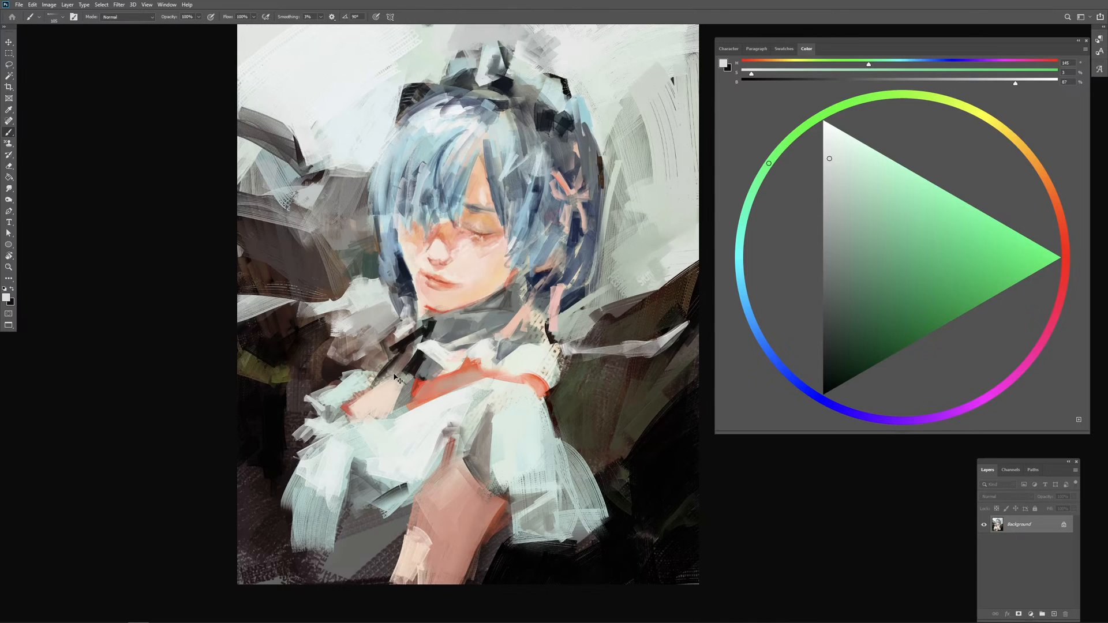
mouse_move(379, 353)
left_mouse_down()
mouse_move(360, 372)
mouse_move(372, 369)
left_mouse_up()
left_click(358, 369, "alt")
left_click(401, 346, "alt")
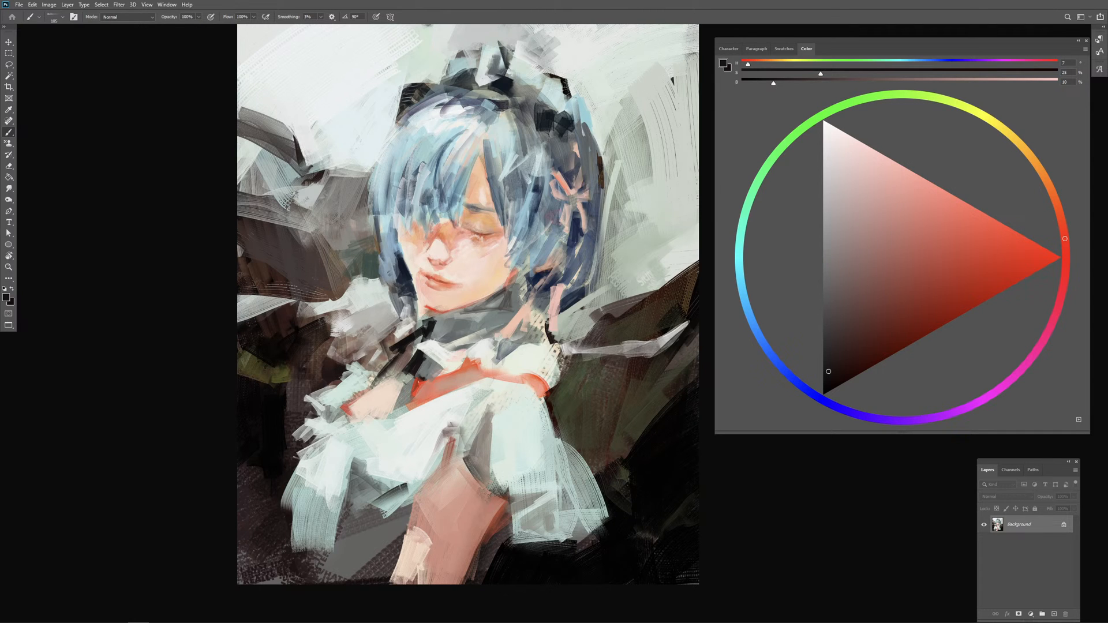
Step: Pick black and darken the background around the olive accent and down beside the sleeve
left_click(823, 395)
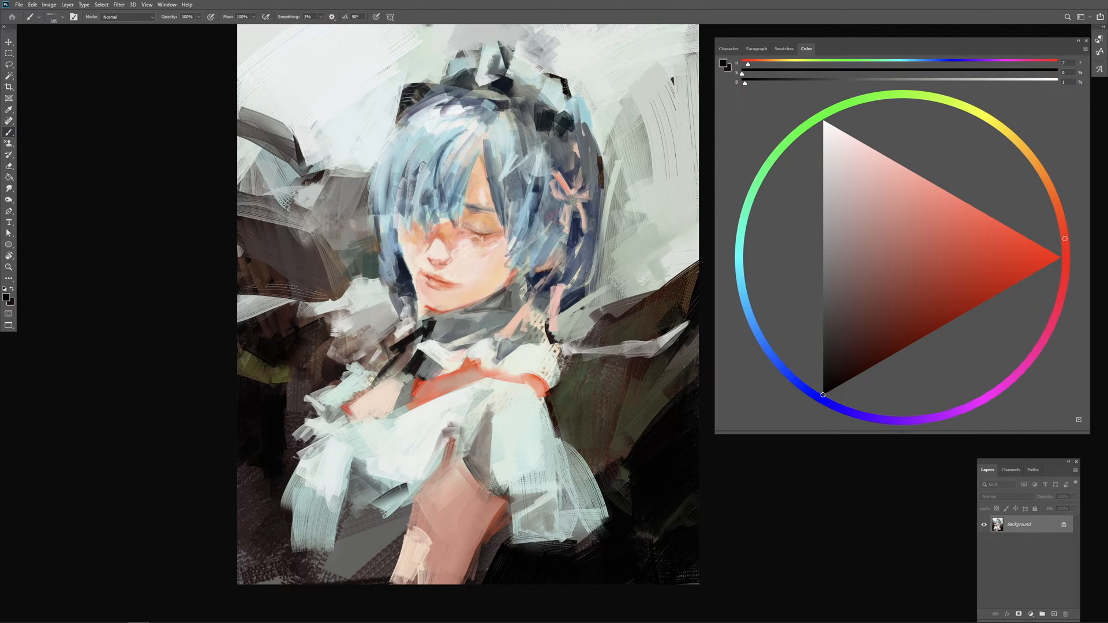
mouse_move(339, 380)
left_mouse_down()
mouse_move(313, 381)
mouse_move(237, 397)
mouse_move(308, 375)
mouse_move(267, 400)
mouse_move(311, 390)
mouse_move(279, 416)
mouse_move(312, 412)
mouse_move(289, 428)
left_mouse_up()
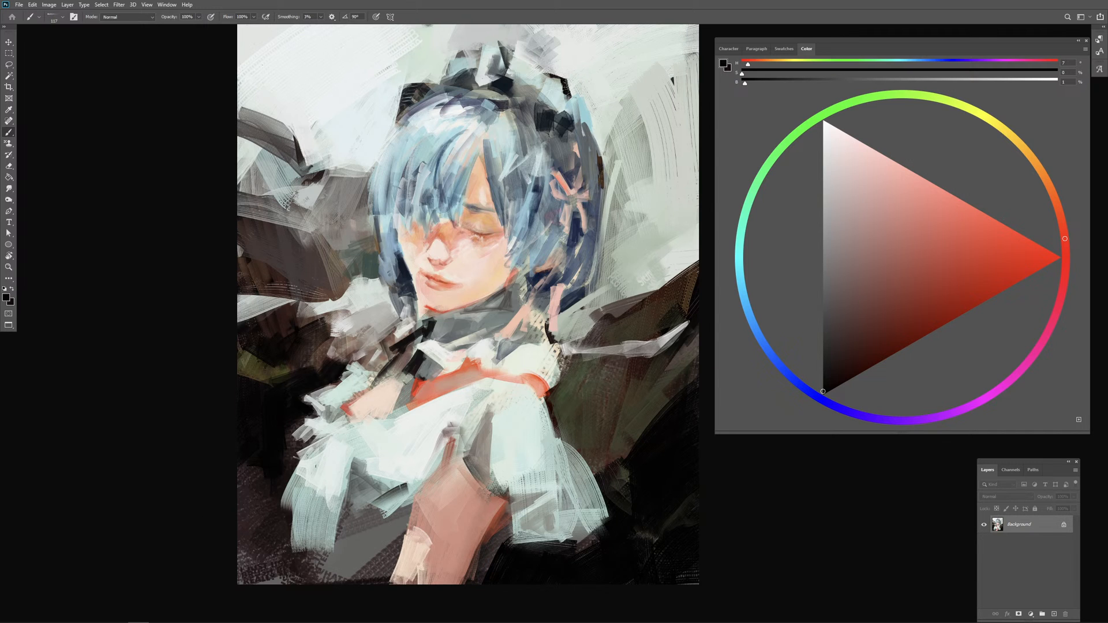
mouse_move(309, 465)
left_mouse_down()
mouse_move(320, 465)
mouse_move(275, 466)
mouse_move(256, 523)
left_mouse_up()
left_click_drag(247, 470, 258, 537)
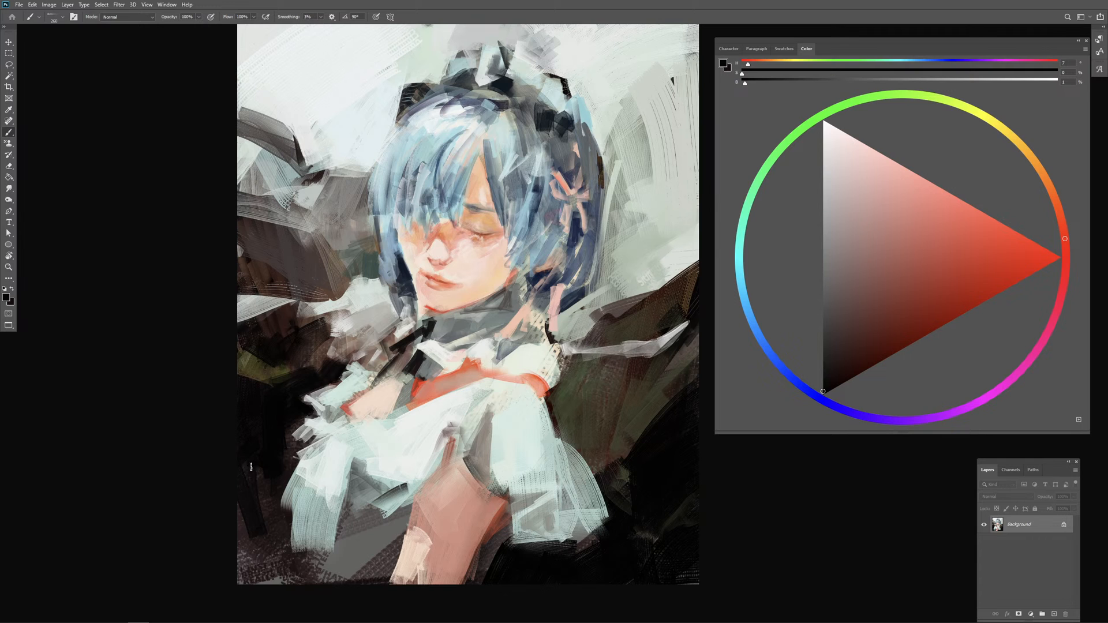
left_click_drag(263, 495, 267, 514)
Step: Sample grey and near-black and paint over the textured lower-left corner of the canvas
left_click(272, 583, "alt")
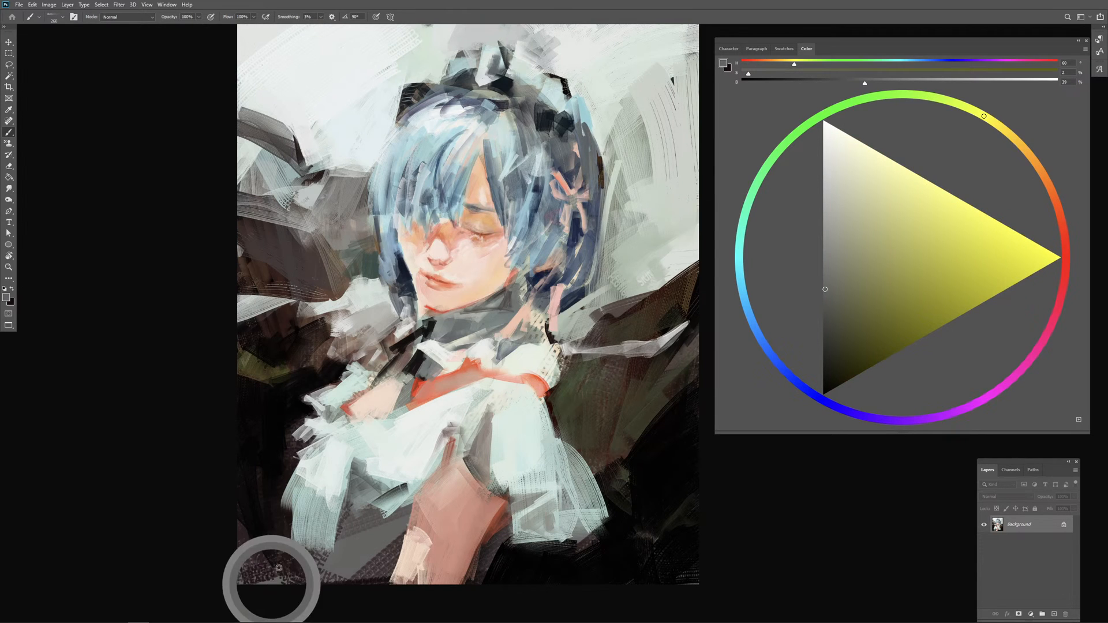
left_click(263, 511, "alt")
mouse_move(281, 592)
left_mouse_down()
mouse_move(263, 513)
mouse_move(247, 580)
mouse_move(266, 573)
mouse_move(281, 547)
left_mouse_up()
mouse_move(270, 573)
left_mouse_down()
mouse_move(279, 524)
mouse_move(281, 558)
left_mouse_up()
left_click_drag(242, 526, 233, 585)
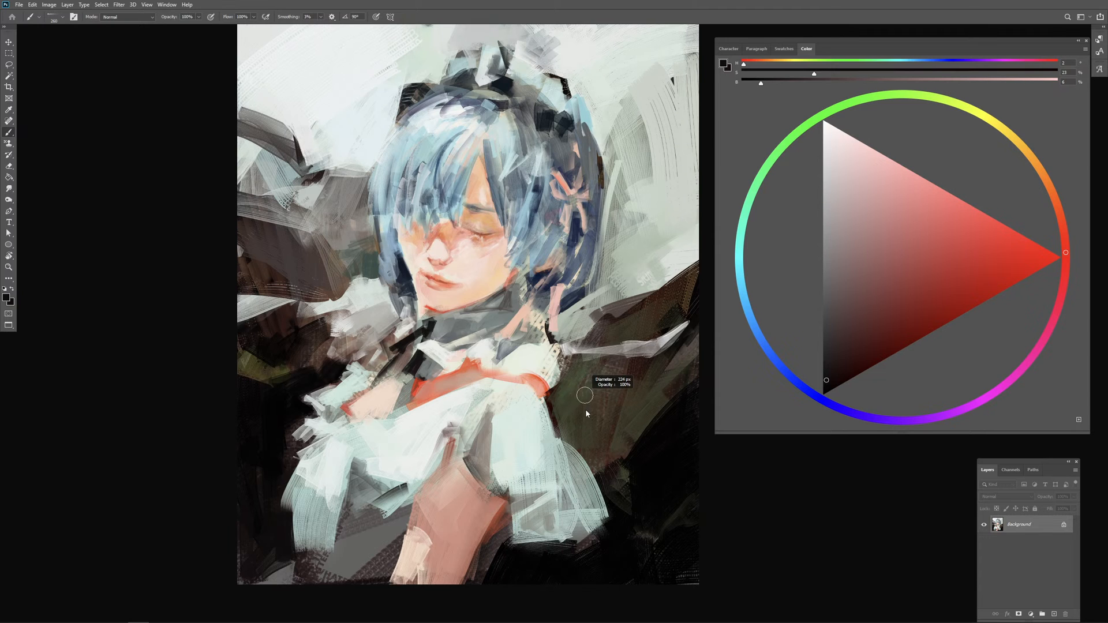
Step: Sample olive, reddish brown and near-black for the dark background behind the shoulder, and cut into the pale streak with dark strokes
left_click(587, 386, "alt")
left_click(594, 387, "alt")
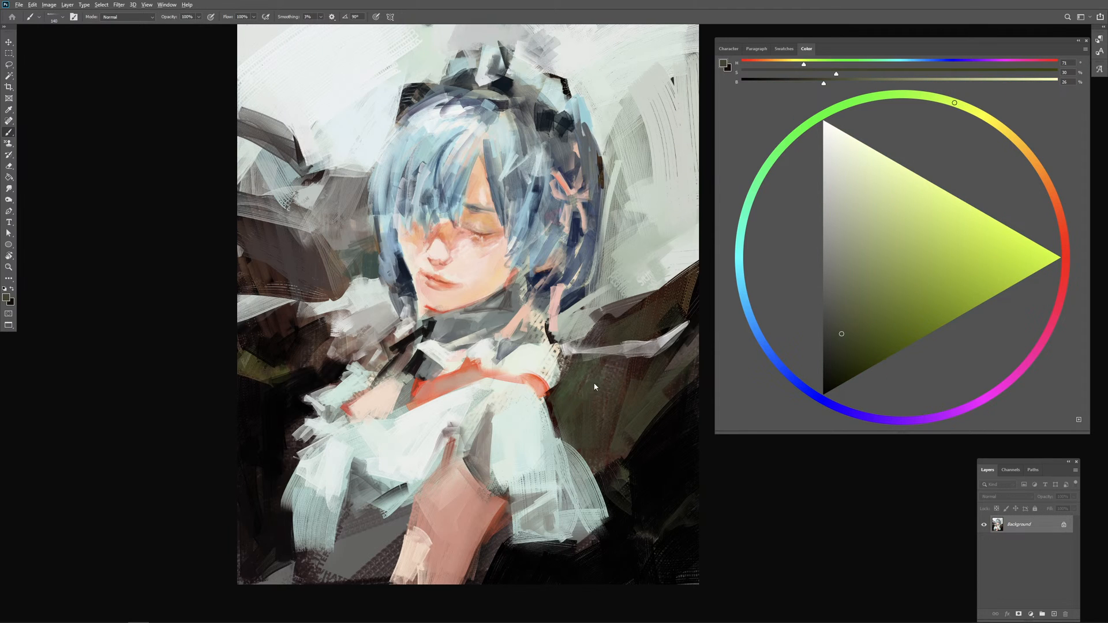
left_click(637, 367, "alt")
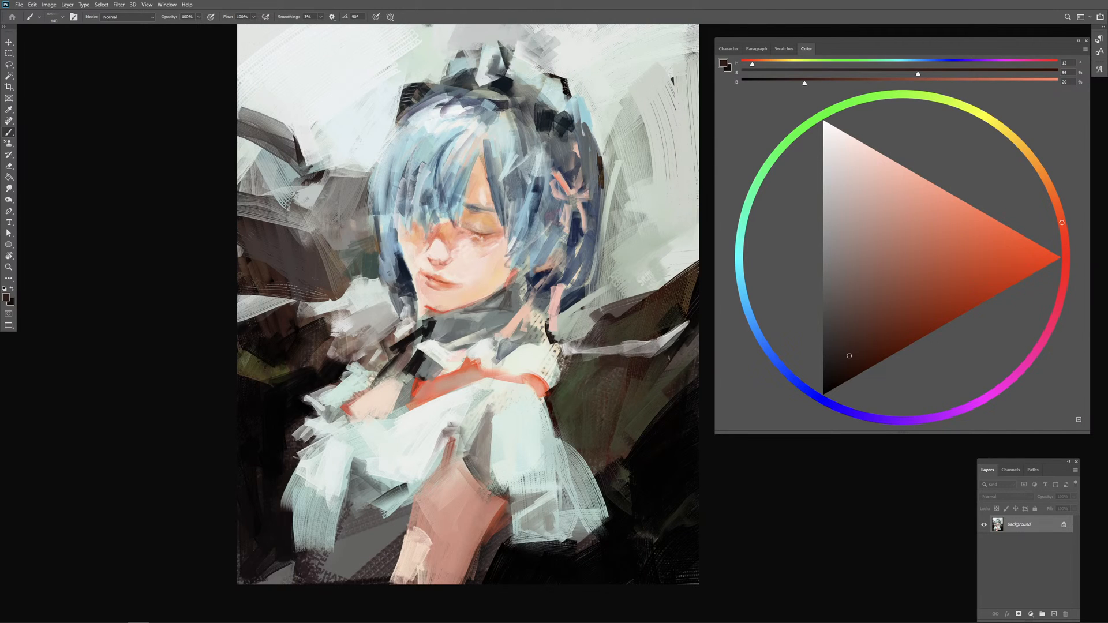
left_click(674, 414, "alt")
mouse_move(623, 366)
left_mouse_down()
mouse_move(650, 356)
mouse_move(603, 381)
left_mouse_up()
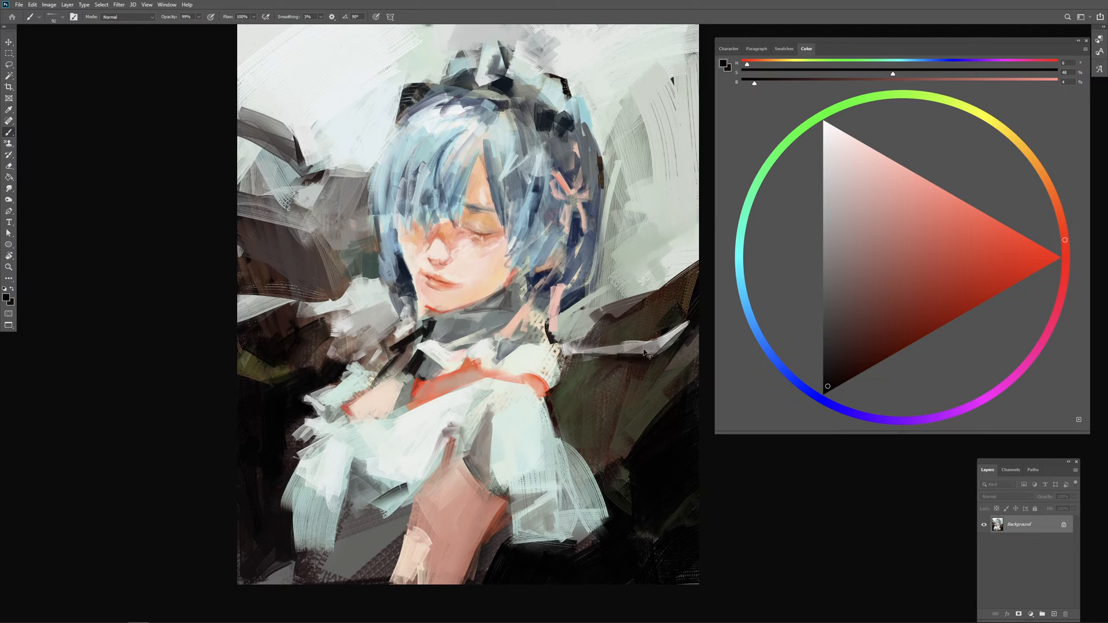
key("ctrl+z")
mouse_move(645, 340)
left_mouse_down()
mouse_move(688, 335)
mouse_move(659, 340)
mouse_move(688, 323)
left_mouse_up()
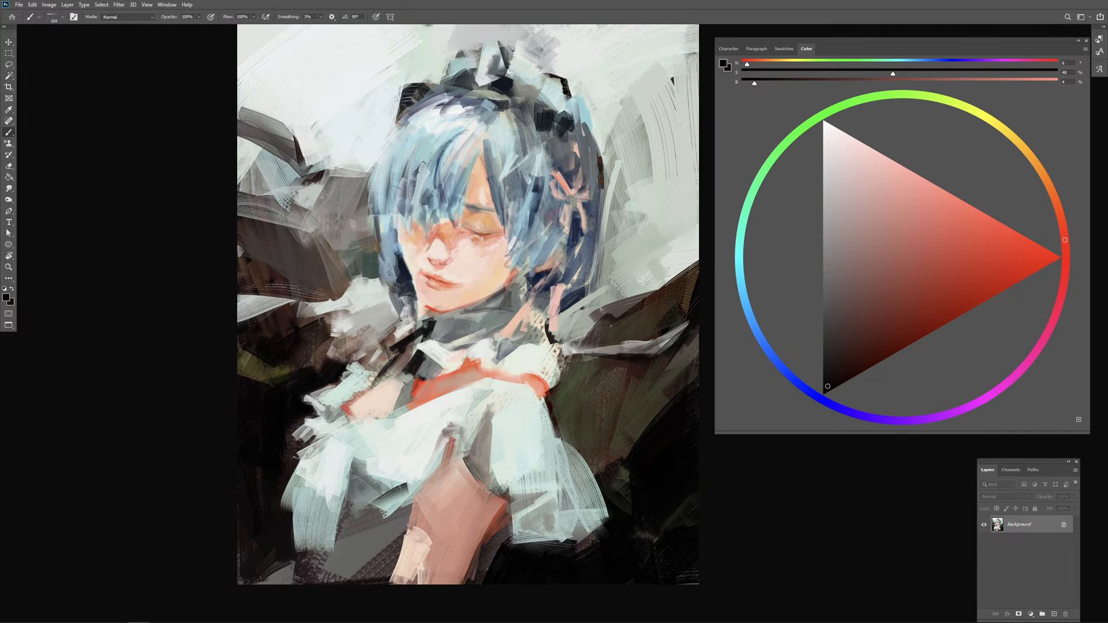
Step: Paint sampled dark brown over the background shape behind the hair and sharpen the grey stroke above it with near-white
left_click(272, 242, "alt")
left_click_drag(271, 239, 291, 238)
mouse_move(243, 211)
left_mouse_down()
mouse_move(311, 228)
mouse_move(328, 249)
left_mouse_up()
left_click(339, 109, "alt")
left_click_drag(323, 144, 311, 156)
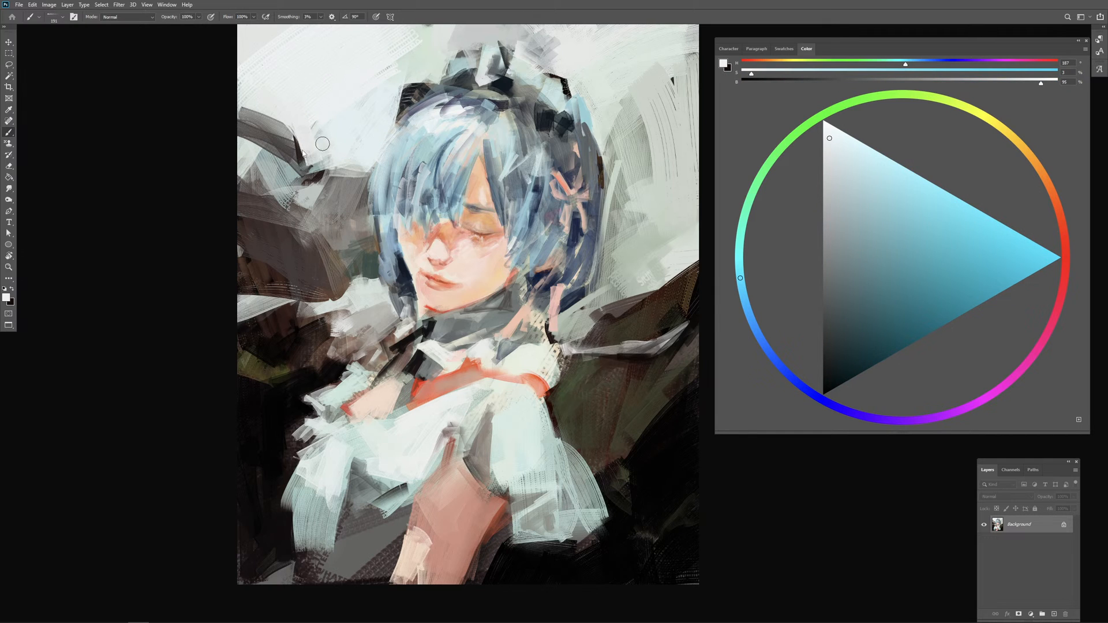
Step: Add sampled grey-green strokes between the dark grey sweep and the brown shape to soften the texture there
left_click_drag(247, 176, 263, 202)
left_click(279, 193, "alt")
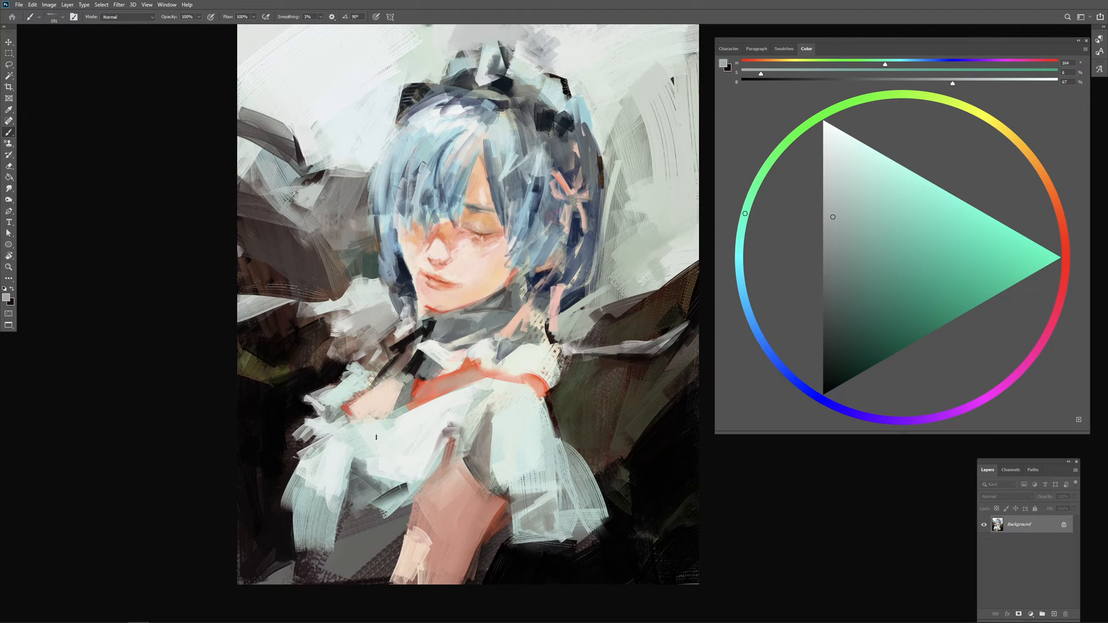
mouse_move(341, 224)
left_mouse_down()
mouse_move(338, 236)
mouse_move(306, 233)
mouse_move(338, 285)
left_mouse_up()
left_click(308, 199, "alt")
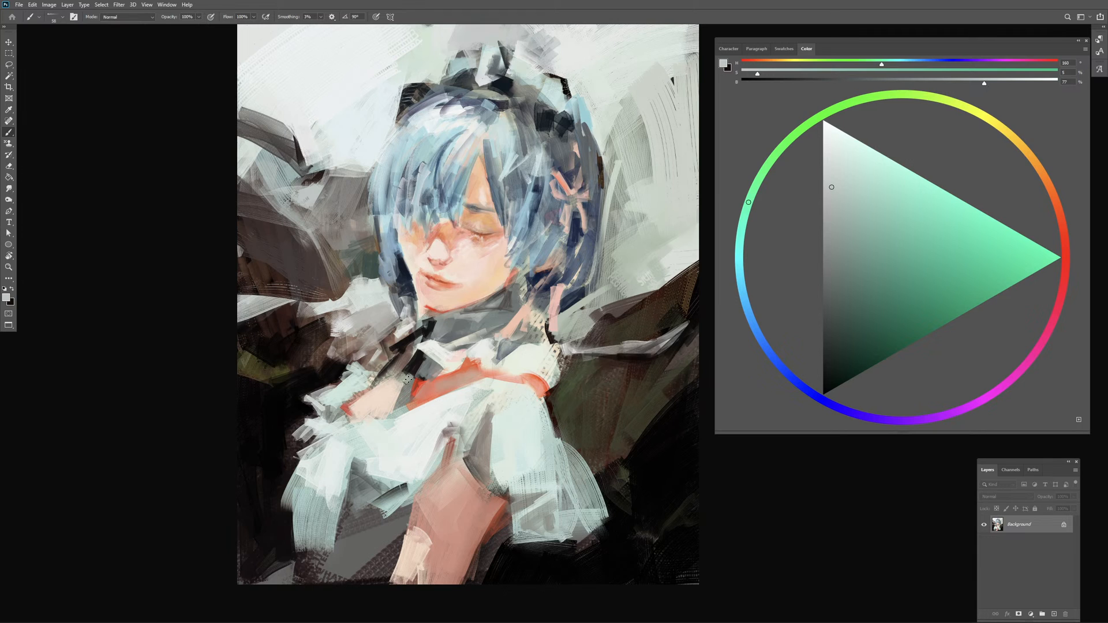
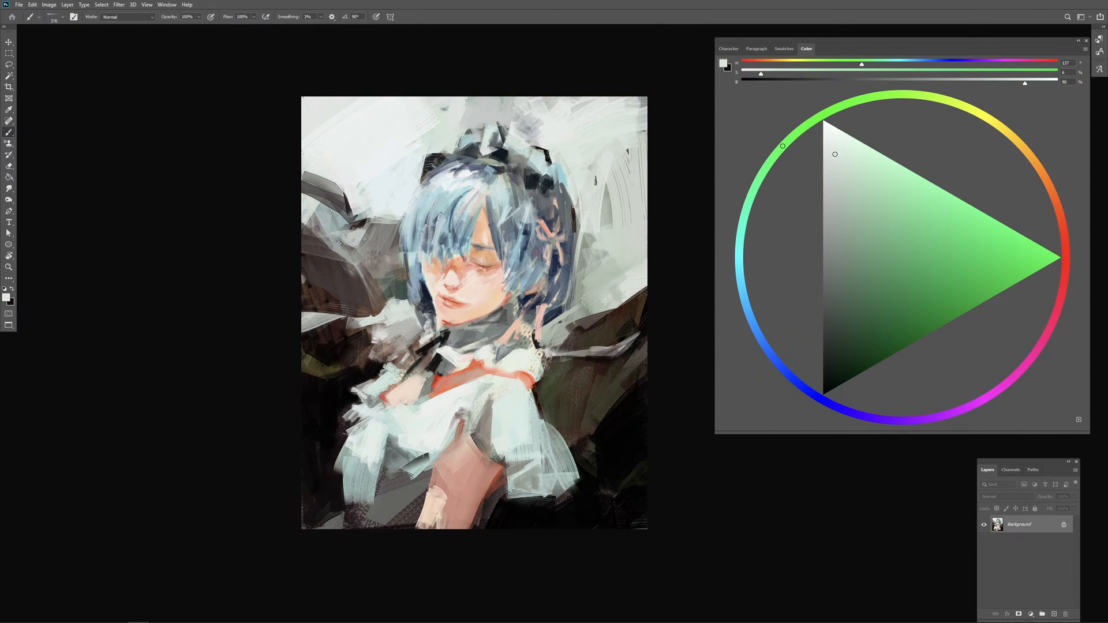
Step: Paint pale grey-green strokes over the thin curved lines and dark mark in the light background beside the hair
mouse_move(631, 196)
left_mouse_down()
mouse_move(621, 216)
mouse_move(629, 156)
mouse_move(605, 167)
left_mouse_up()
left_click(600, 128, "alt")
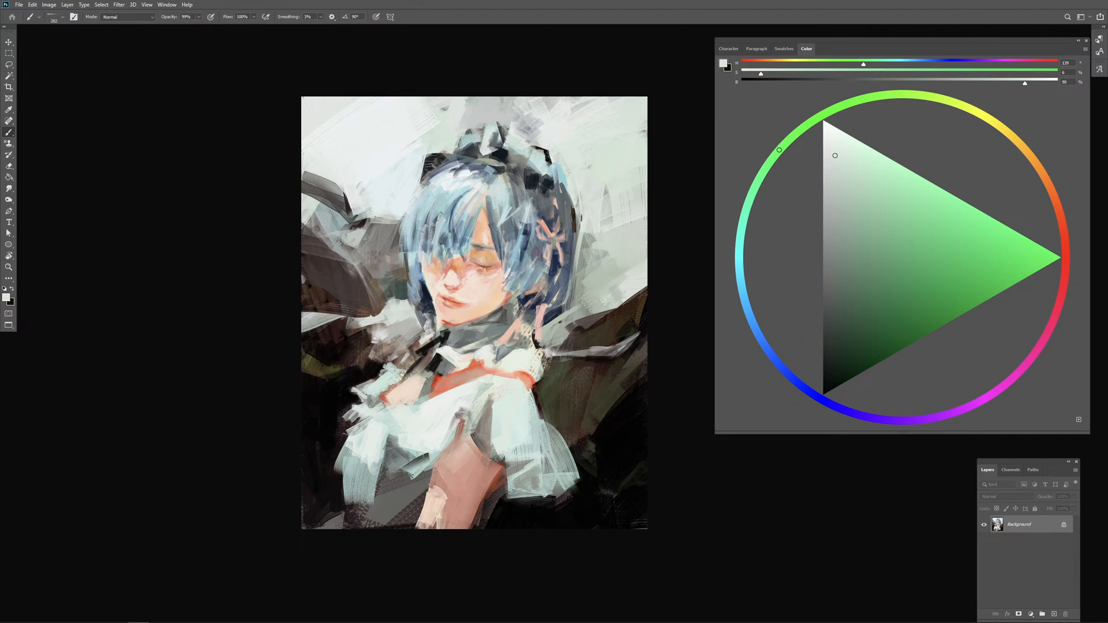
left_click(594, 220, "alt")
right_click(594, 222, "alt")
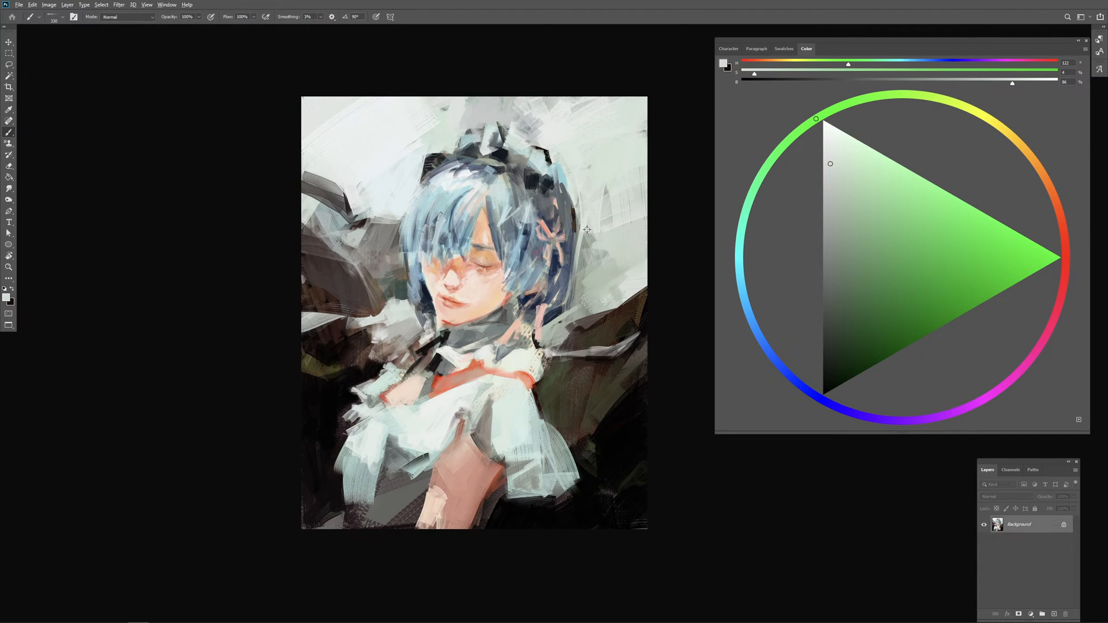
right_click(584, 232, "alt")
Step: Set the brush colour to black and darken the back hair and the area beneath the headband
right_click(548, 245, "alt")
left_click_drag(838, 386, 822, 394)
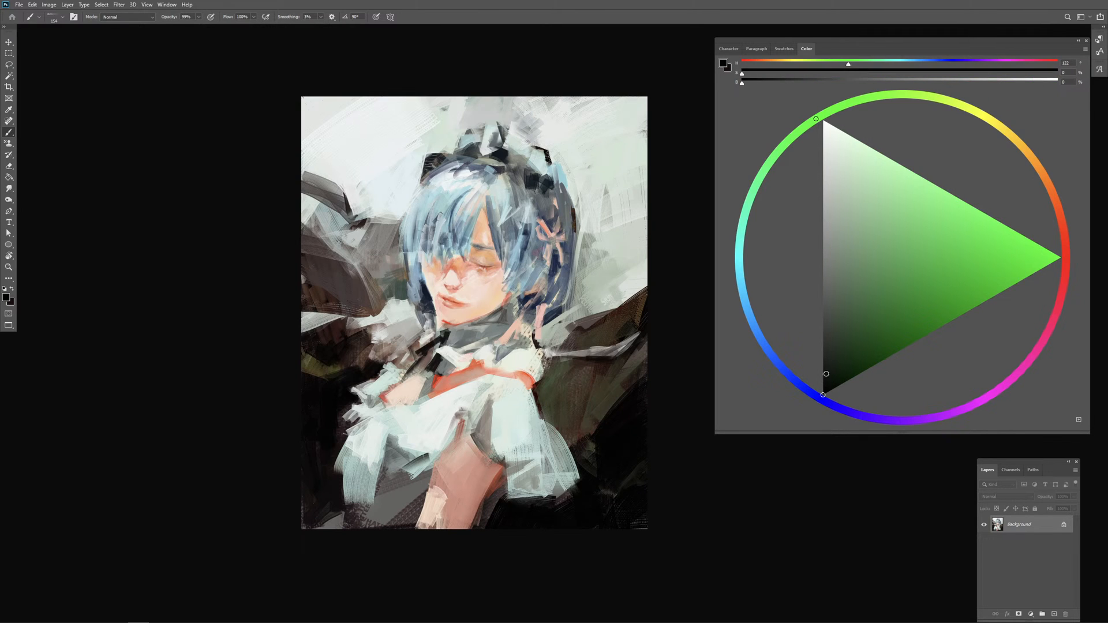
right_click(535, 224, "alt")
left_click(538, 159, "alt")
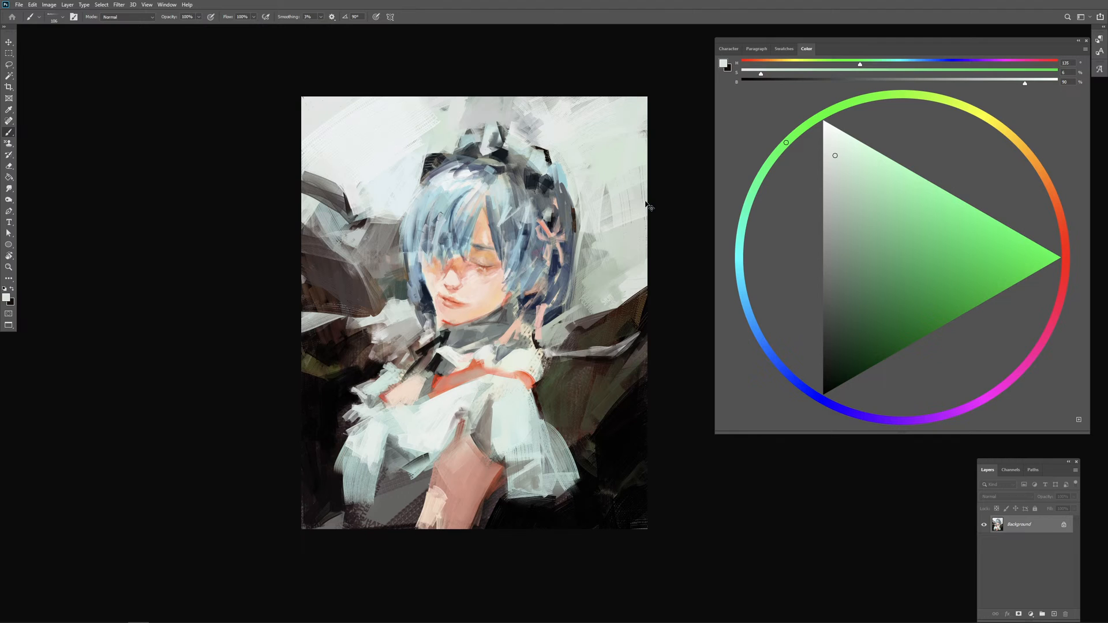
Step: Undo the last stroke and paint light grey strokes in the dark hair just above the pink bow
key("ctrl+z")
left_click(830, 158)
left_click(548, 217)
mouse_move(553, 212)
left_mouse_down()
mouse_move(554, 195)
mouse_move(570, 199)
mouse_move(554, 214)
left_mouse_up()
left_click(554, 214, "alt")
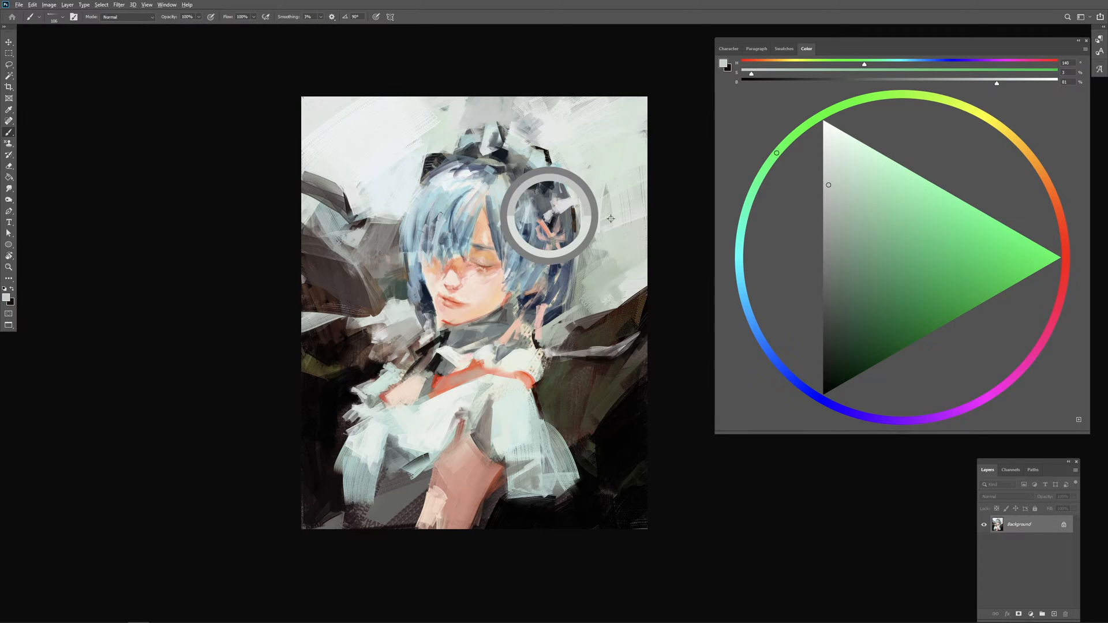
Step: Choose a darker grey-green, then sample dark blue from the hair and touch up the strands around the pink bow
left_click_drag(837, 244, 837, 252)
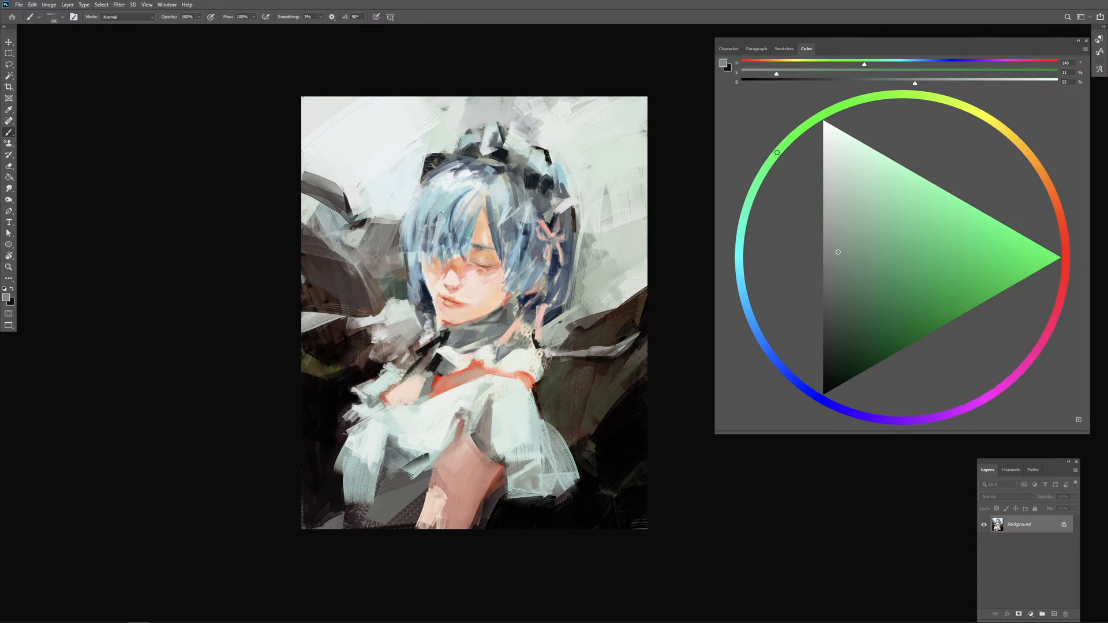
left_click(554, 262, "alt")
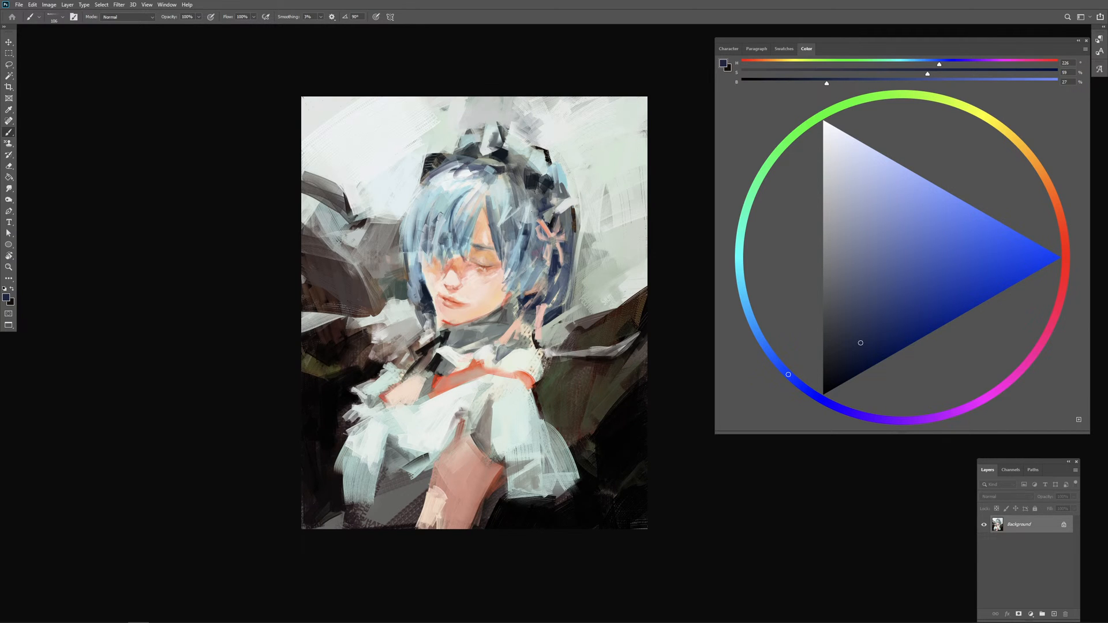
left_click(527, 215, "alt")
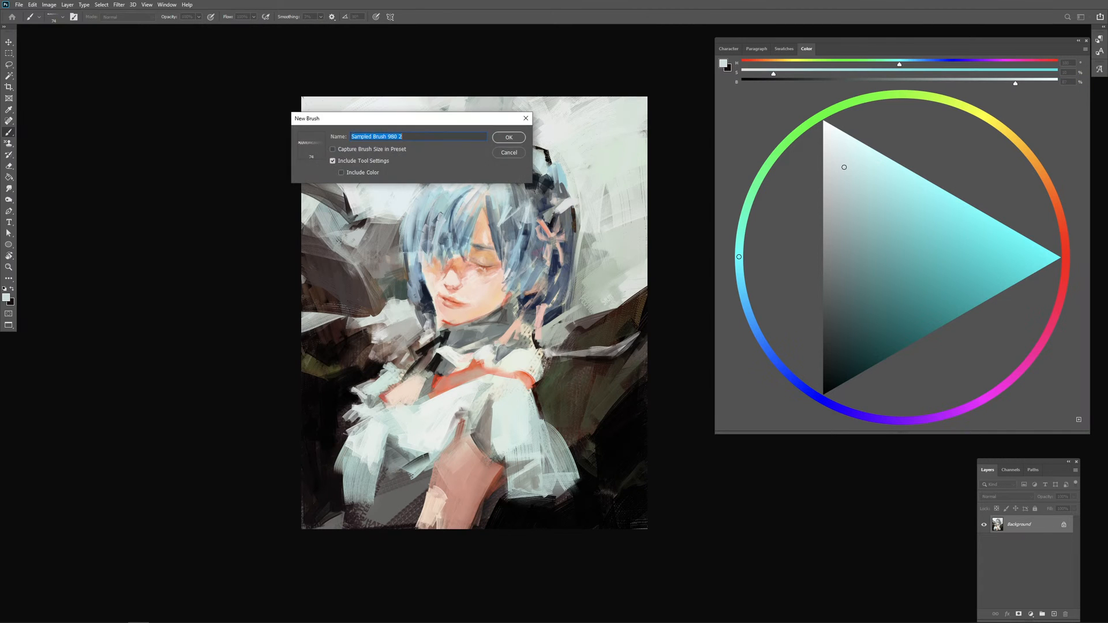
Step: Dismiss the New Brush dialog without saving a preset and set the brush opacity to 100%
key("Escape")
key("9")
key("9")
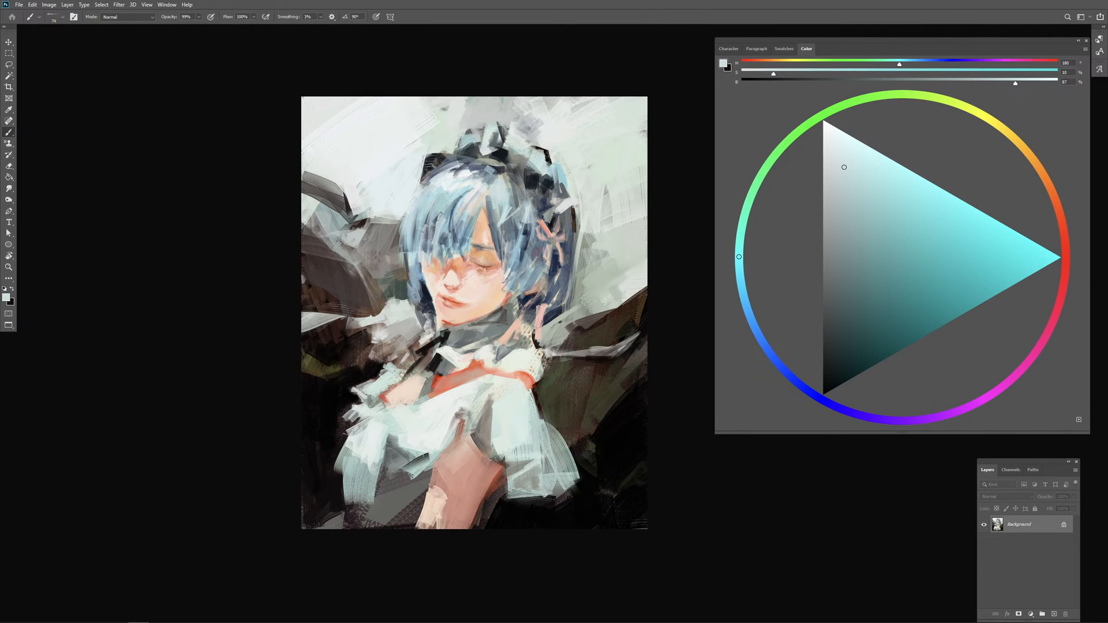
key("Escape")
key("0")
Step: Touch up the hair strands between the cheek and the pink bow with dark blue and pale blue-grey sampled from the painting
left_click(549, 267, "alt")
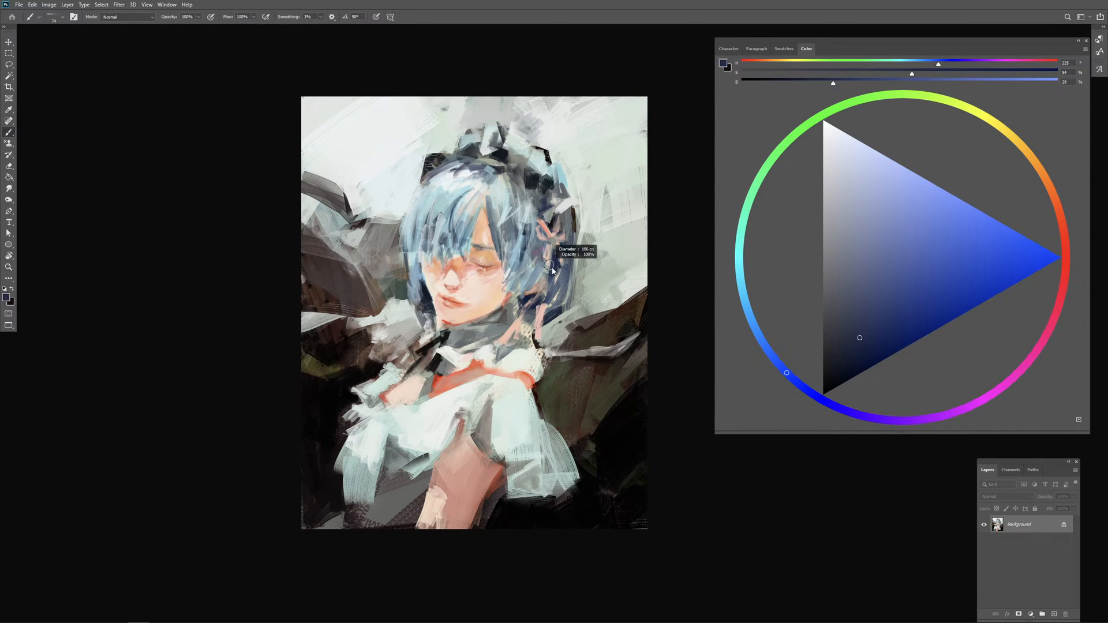
left_click_drag(549, 265, 552, 268)
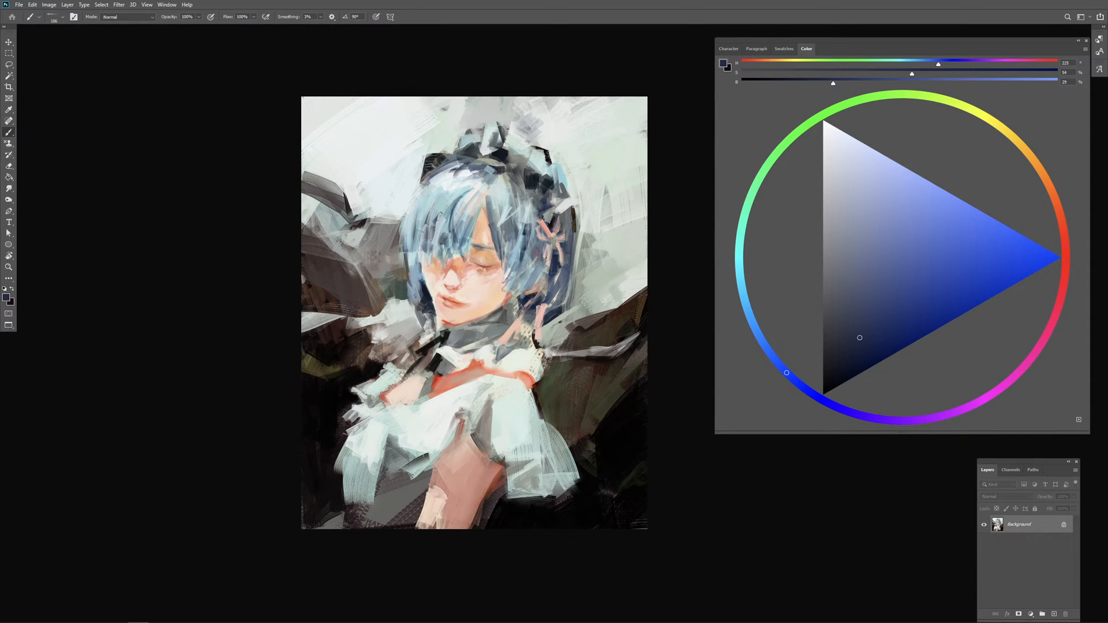
left_click(510, 273, "alt")
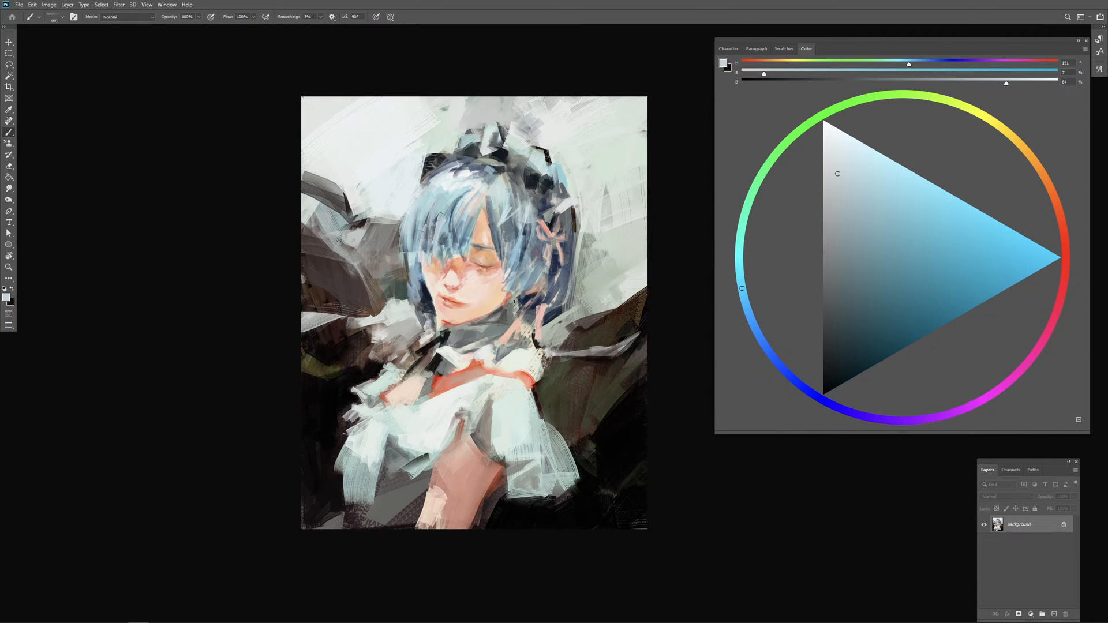
mouse_move(515, 287)
left_mouse_down()
mouse_move(509, 298)
mouse_move(522, 282)
left_mouse_up()
left_click(532, 264, "alt")
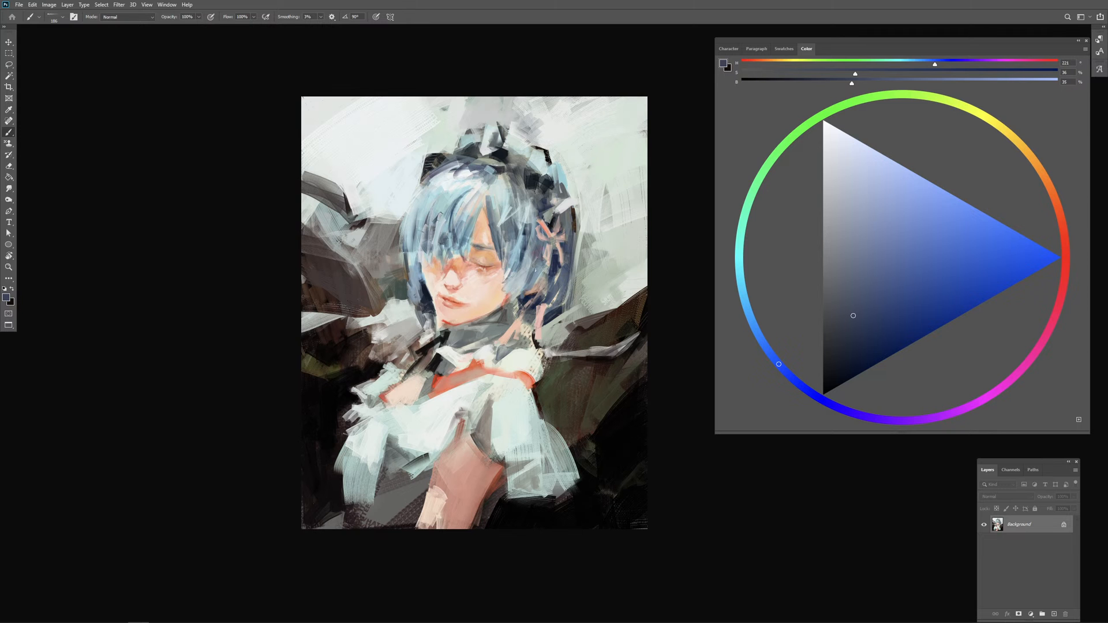
left_click(536, 286, "alt")
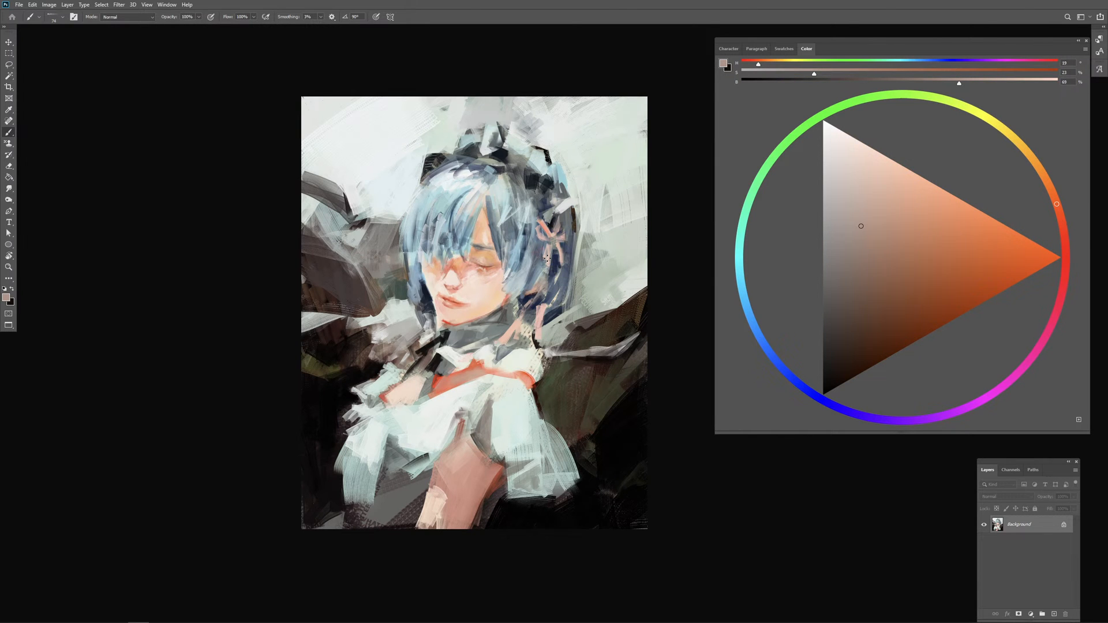
Step: Sample red from the edge of the chin and refine the lips with small strokes
key("ctrl+plus")
key("ctrl+plus")
left_click_drag(570, 282, 704, 287)
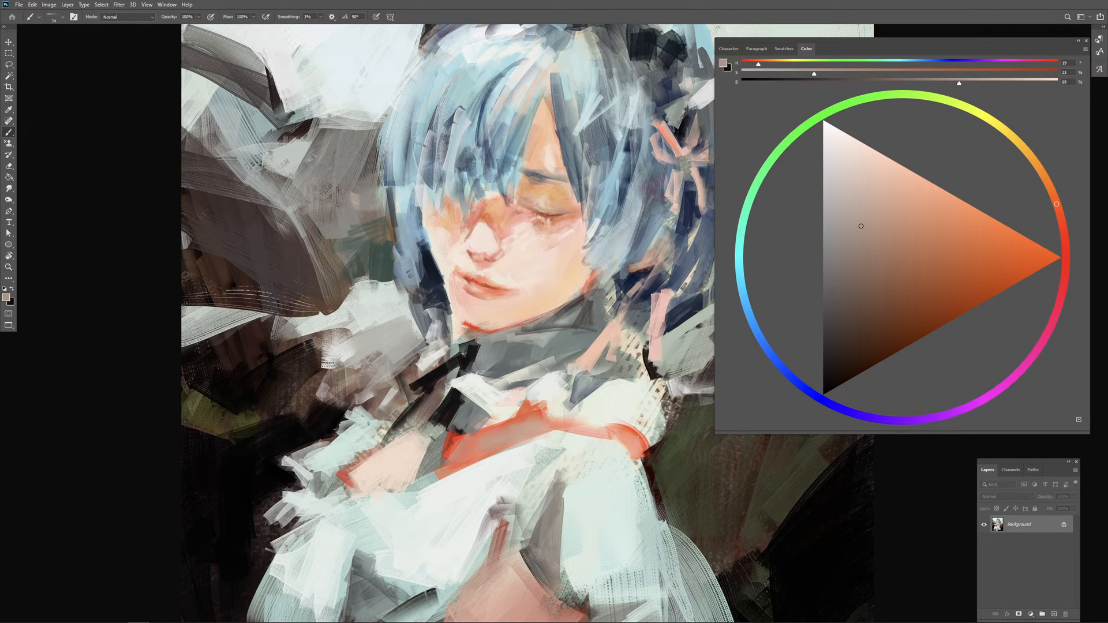
left_click(471, 323, "alt")
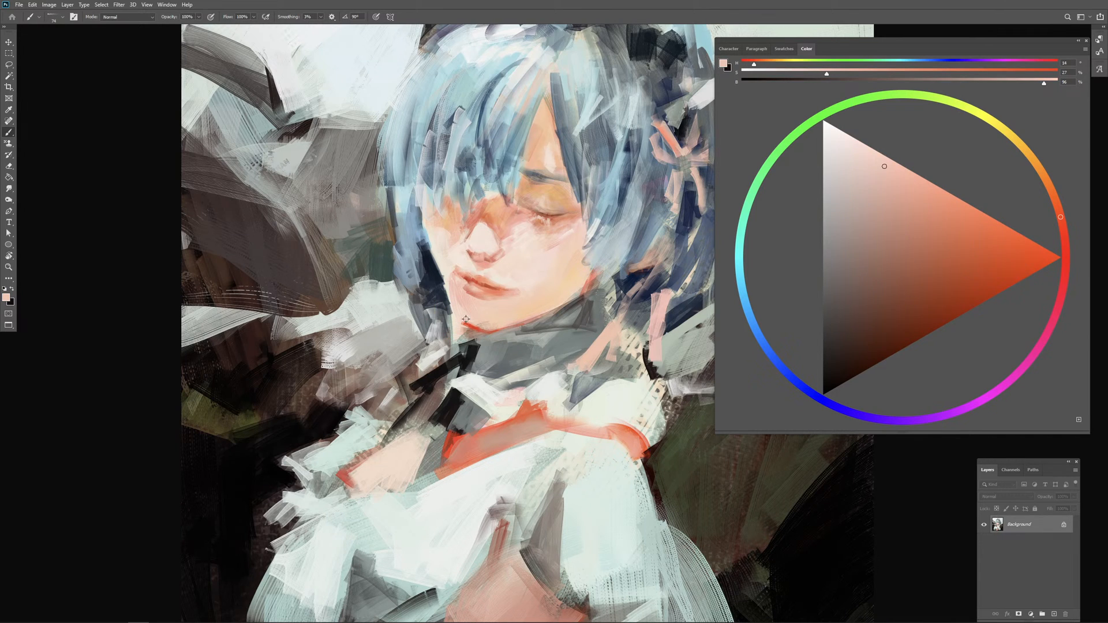
left_click(475, 328, "alt")
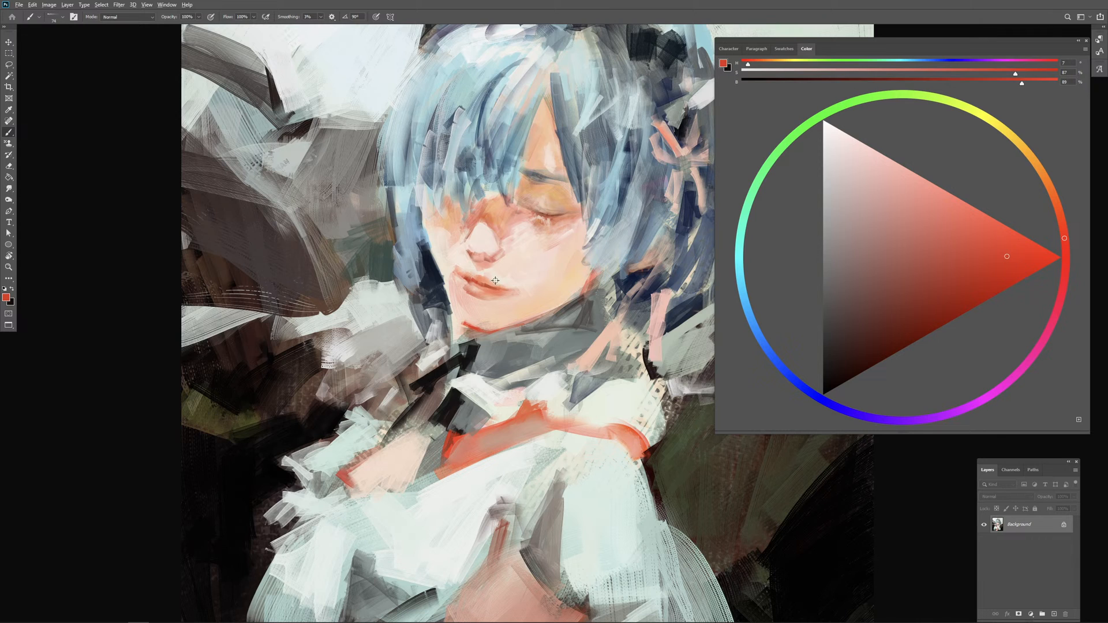
mouse_move(474, 281)
left_mouse_down()
mouse_move(485, 289)
mouse_move(462, 291)
left_mouse_up()
left_click_drag(468, 282, 467, 292)
Step: Pick a more saturated red and accent the jawline and the lower edge of the ear
left_click(1015, 267)
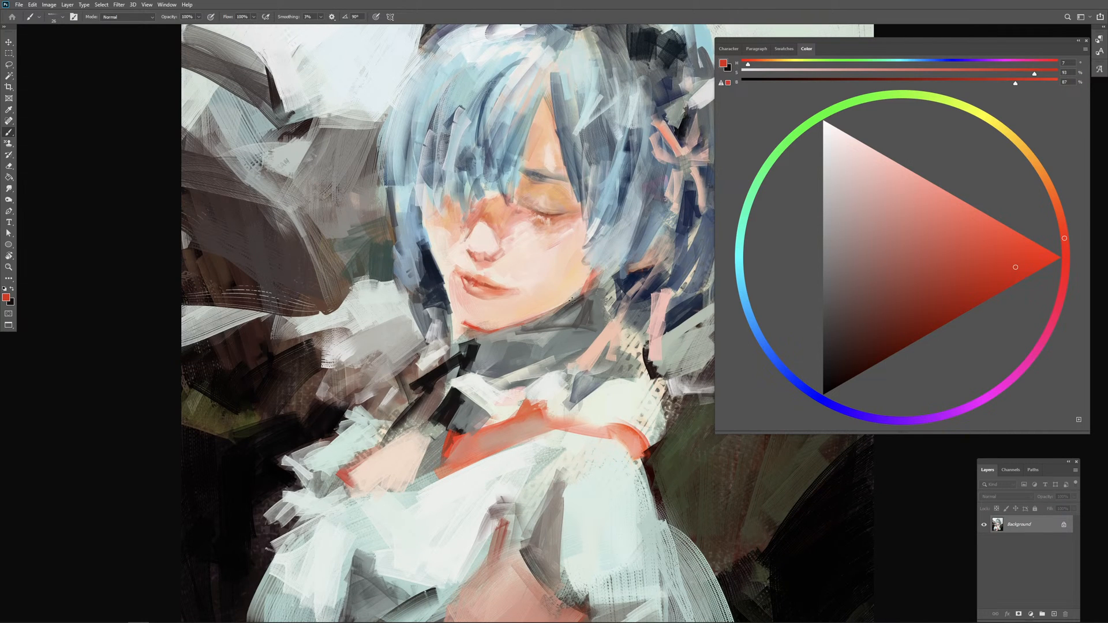
mouse_move(569, 306)
left_mouse_down()
mouse_move(592, 307)
mouse_move(565, 305)
left_mouse_up()
left_click_drag(631, 271, 648, 269)
Step: Sample colours around the ear and repaint the hair beneath it with greyish and dark navy strokes
left_click(677, 219, "alt")
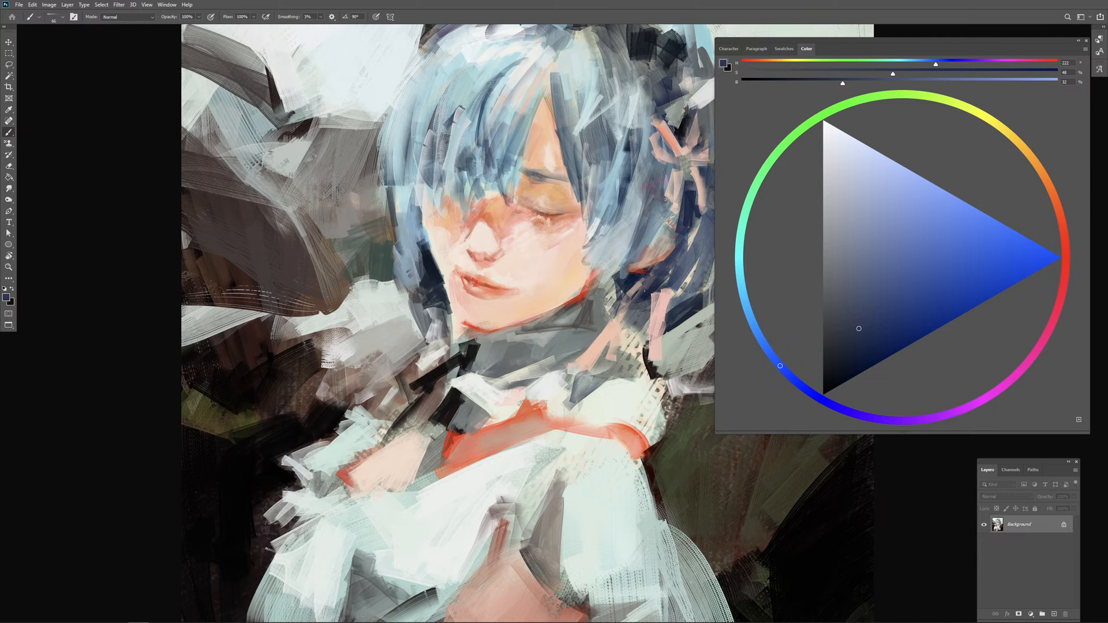
left_click(633, 290, "alt")
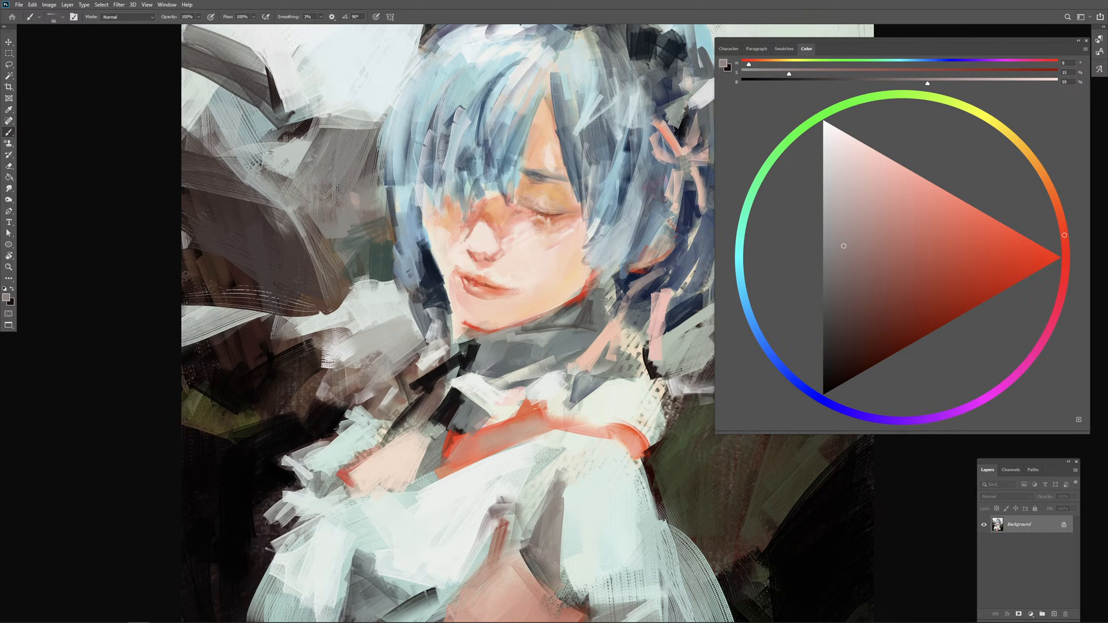
left_click(626, 285, "alt")
left_click_drag(627, 284, 659, 270)
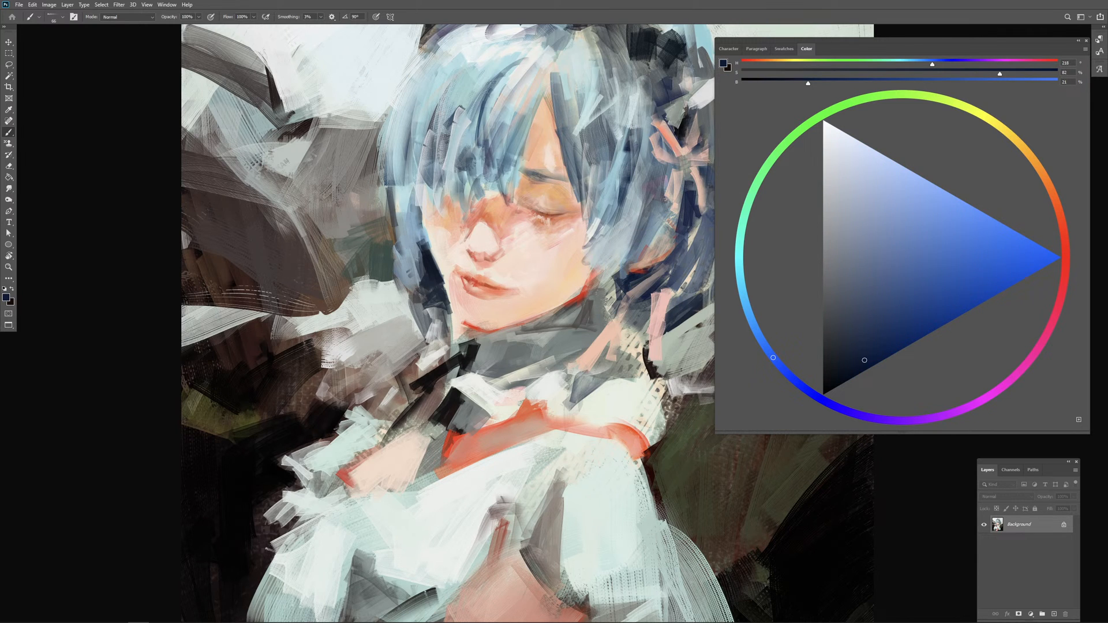
key("ctrl+minus")
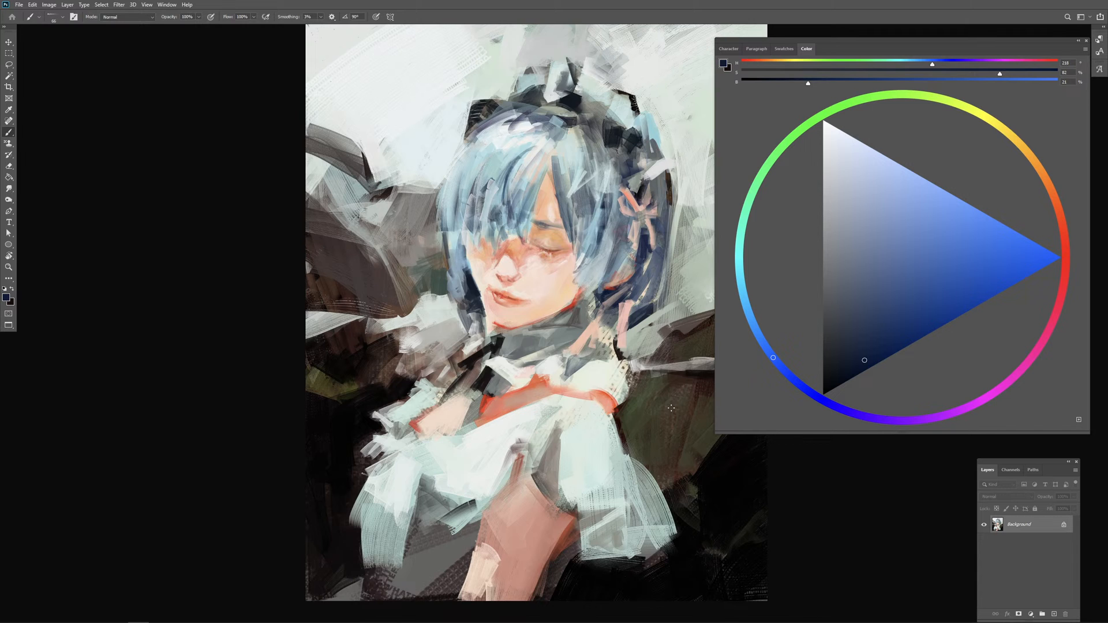
key("ctrl+plus")
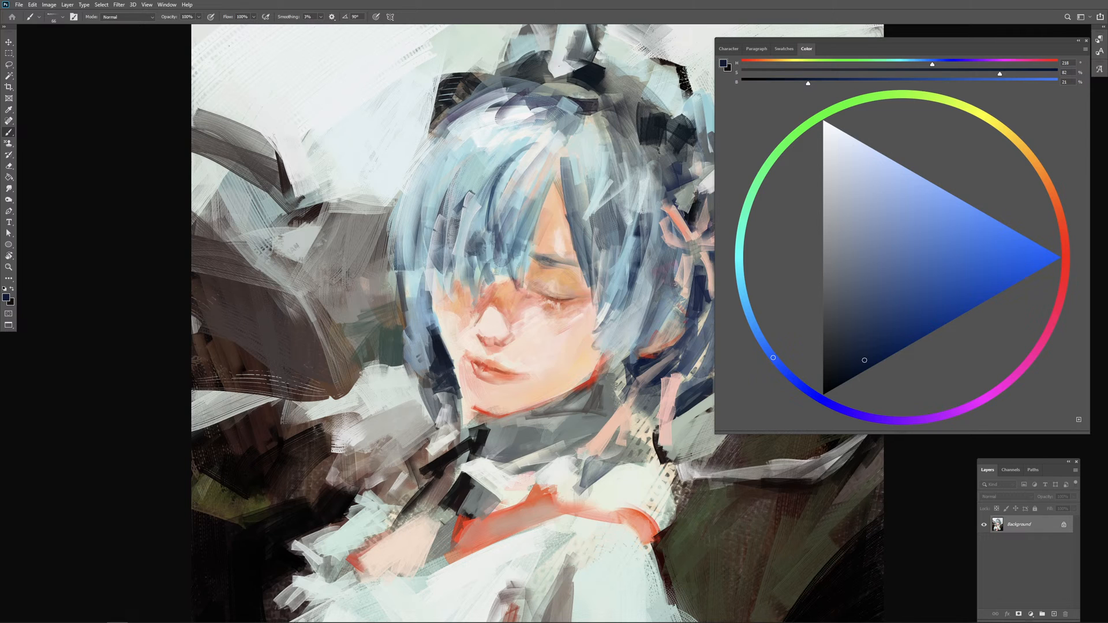
Step: Sample a medium blue from the fringe and paint strands down its centre
left_click(478, 236, "alt")
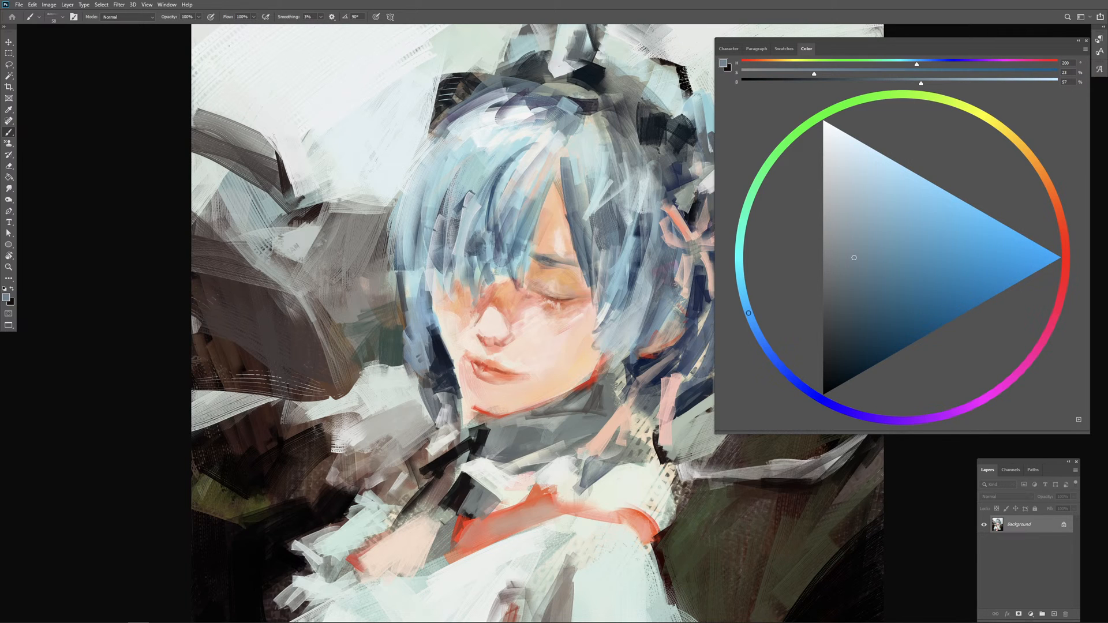
left_click(489, 195, "alt")
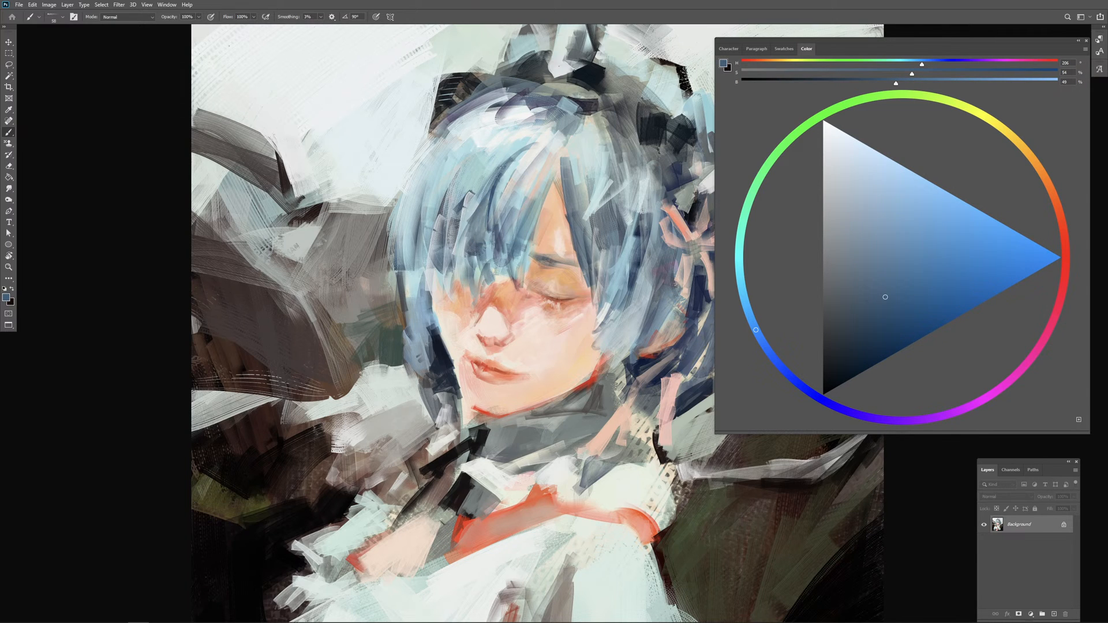
left_click_drag(484, 210, 492, 273)
Step: Pick a near-white colour and paint diagonal highlight strands across the fringe
left_click(523, 163, "alt")
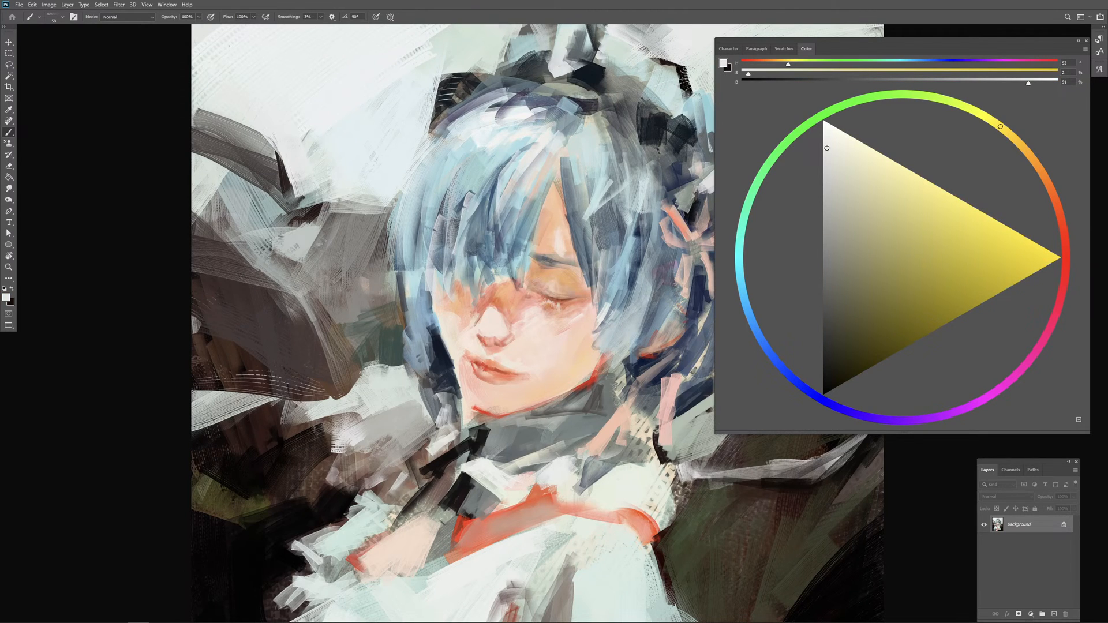
left_click(825, 147)
left_click_drag(493, 172, 469, 210)
left_click_drag(484, 179, 465, 213)
mouse_move(477, 188)
left_mouse_down()
mouse_move(474, 207)
mouse_move(455, 199)
mouse_move(439, 243)
left_mouse_up()
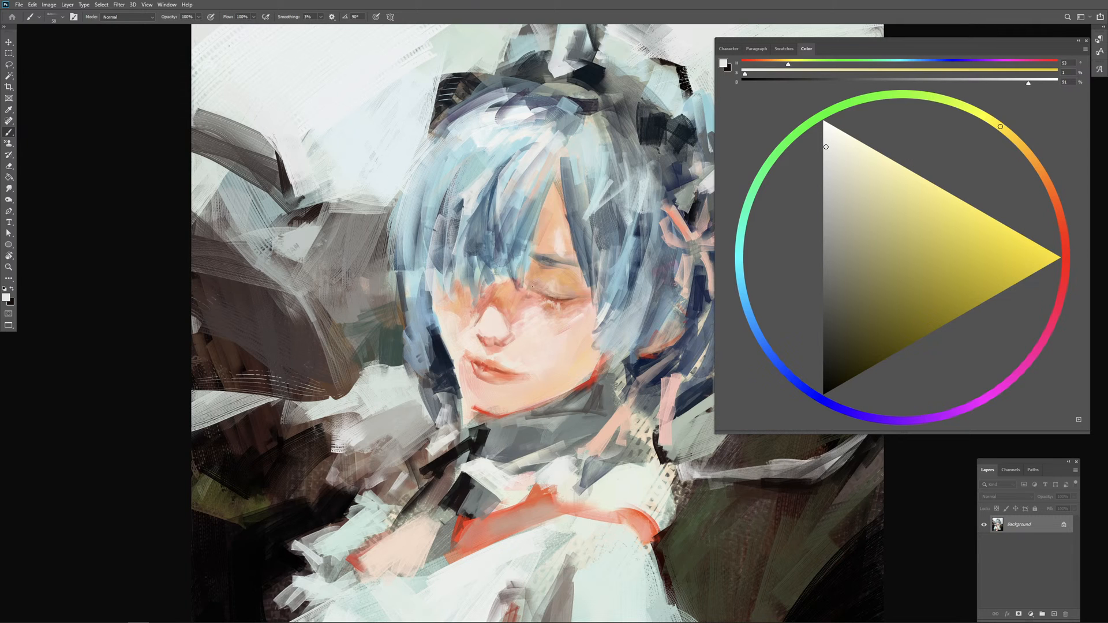
Step: Try extra pale highlight strokes on the upper fringe and undo them
left_click_drag(460, 161, 437, 195)
mouse_move(461, 161)
left_mouse_down()
mouse_move(436, 198)
mouse_move(427, 192)
mouse_move(460, 163)
left_mouse_up()
key("ctrl+z")
key("ctrl+z")
key("ctrl+z")
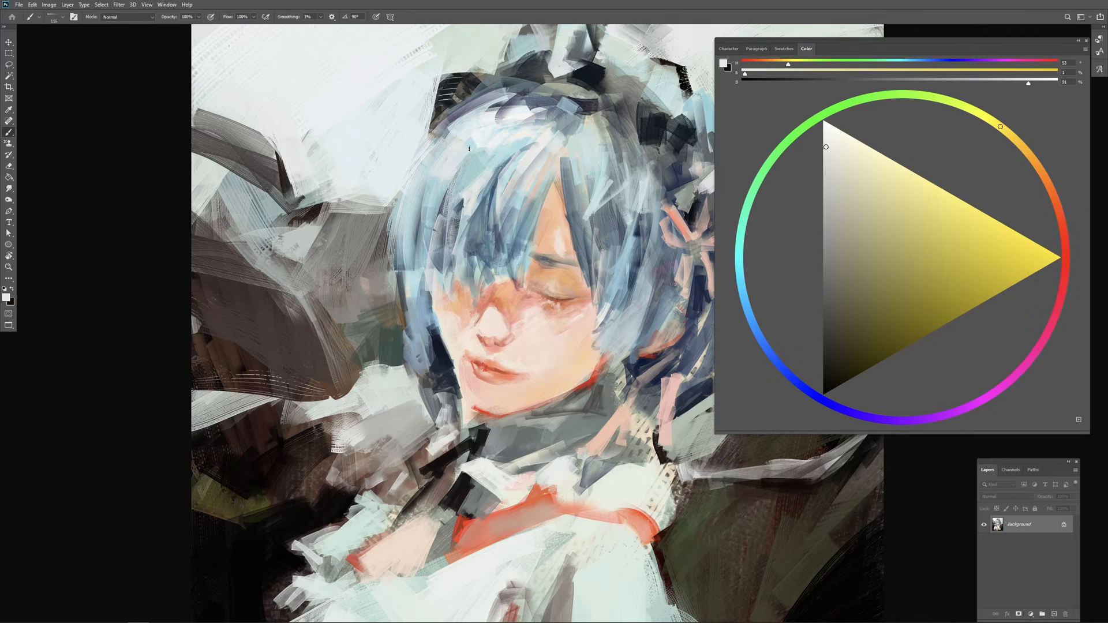
Step: Rework the fringe with sampled mid-blue strands and add pale strokes along the outer edge of the hair, undoing unwanted strokes
left_click(458, 202, "alt")
left_click_drag(458, 202, 450, 199)
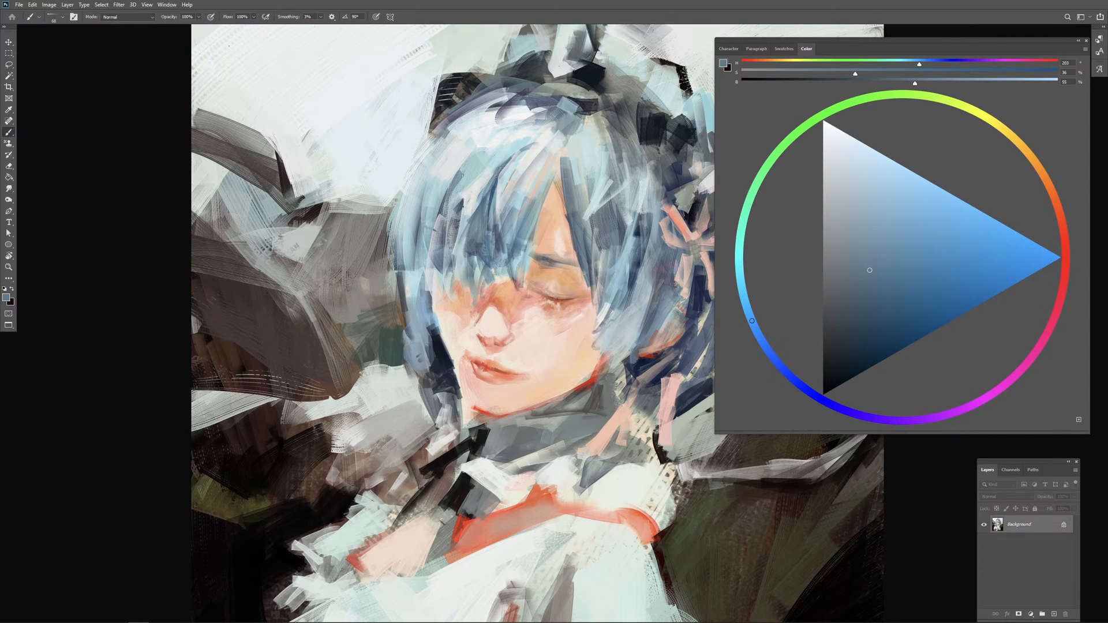
left_click(472, 165, "alt")
left_click(469, 193, "alt")
left_click_drag(469, 162, 442, 258)
key("ctrl+z")
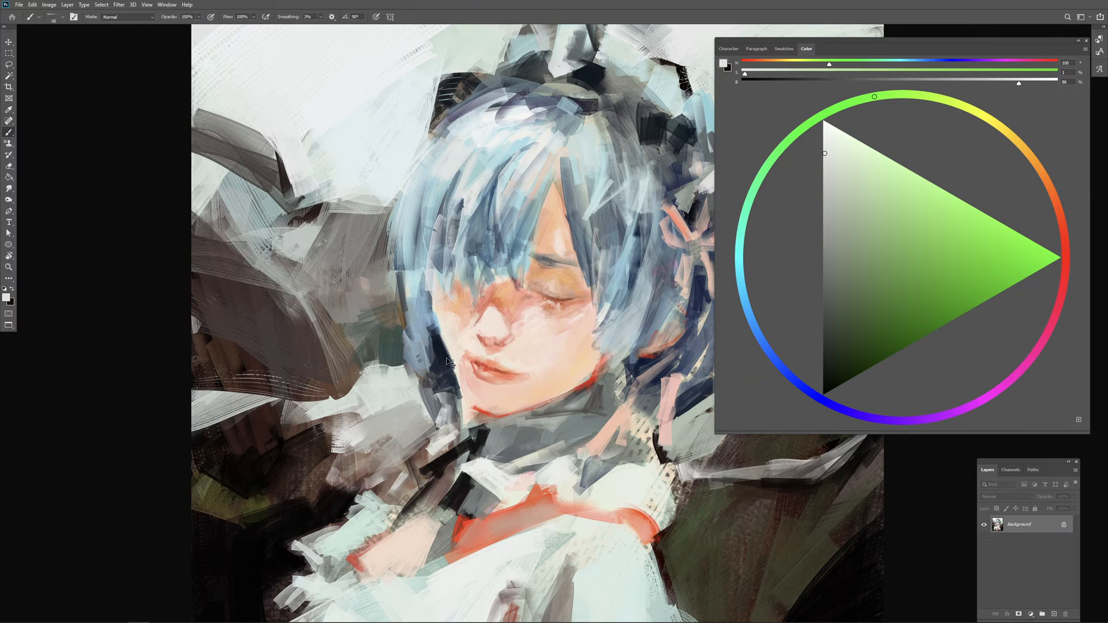
key("ctrl+z")
mouse_move(477, 154)
left_mouse_down()
mouse_move(443, 214)
mouse_move(392, 263)
left_mouse_up()
left_click_drag(396, 219, 400, 283)
Step: Try dark navy strokes along the outer edge of the hair beside the fringe and undo them
left_click(434, 335, "alt")
left_click_drag(384, 228, 397, 288)
left_click_drag(384, 218, 394, 286)
left_click_drag(386, 239, 386, 285)
left_click_drag(377, 230, 388, 295)
left_click_drag(379, 251, 399, 315)
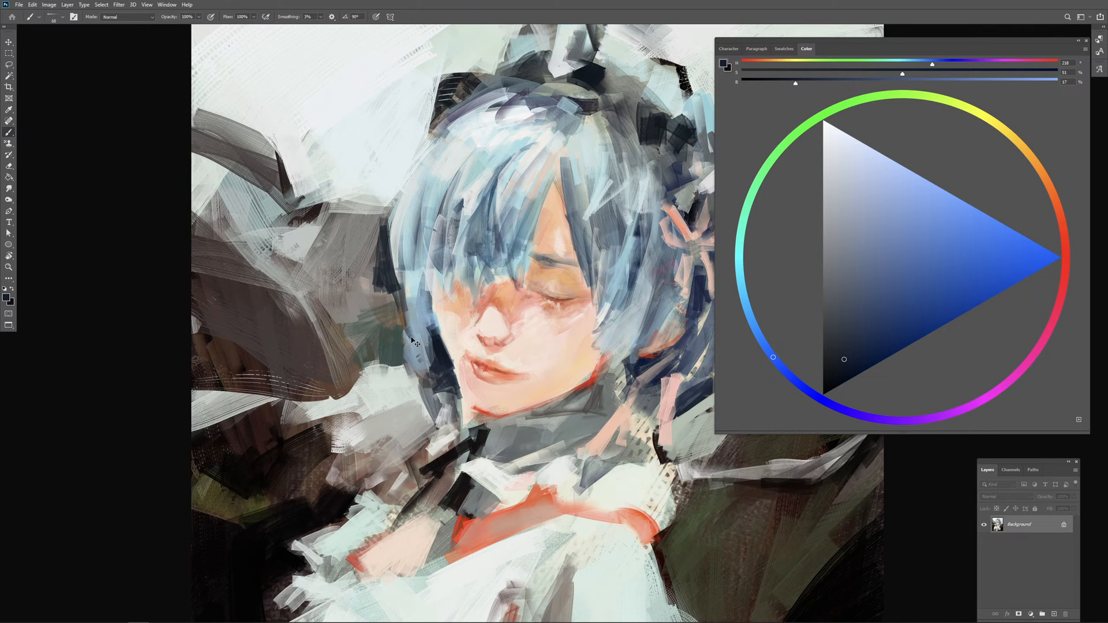
key("ctrl+z")
key("ctrl+z")
key("ctrl+z")
key("ctrl+z")
Step: Sample pale blue tints from the background and paint over the dark area beside the outer edge of the hair
left_click(366, 168, "alt")
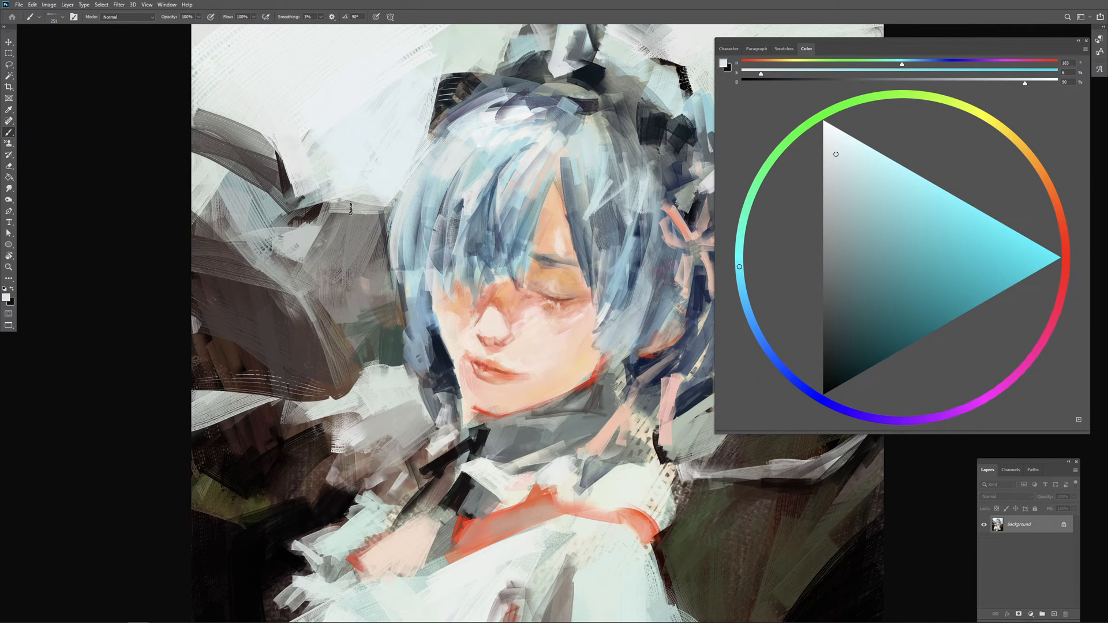
left_click_drag(381, 217, 376, 251)
mouse_move(341, 222)
left_mouse_down()
mouse_move(364, 253)
mouse_move(353, 269)
left_mouse_up()
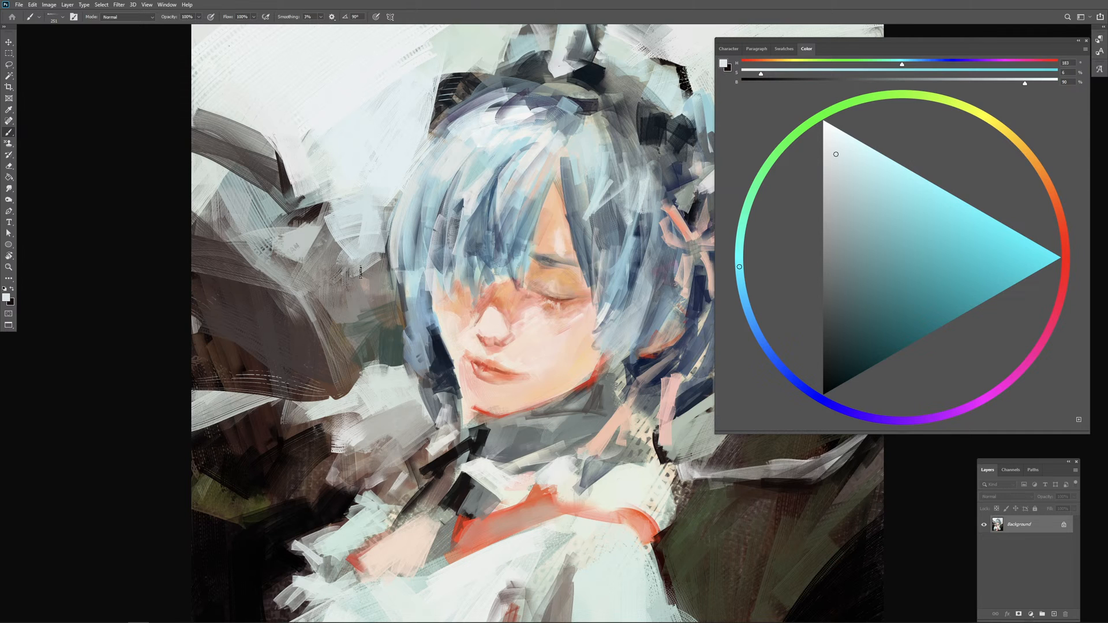
mouse_move(377, 231)
left_mouse_down()
mouse_move(357, 248)
mouse_move(356, 235)
mouse_move(366, 248)
left_mouse_up()
right_click(367, 231, "alt")
left_click(353, 201, "alt")
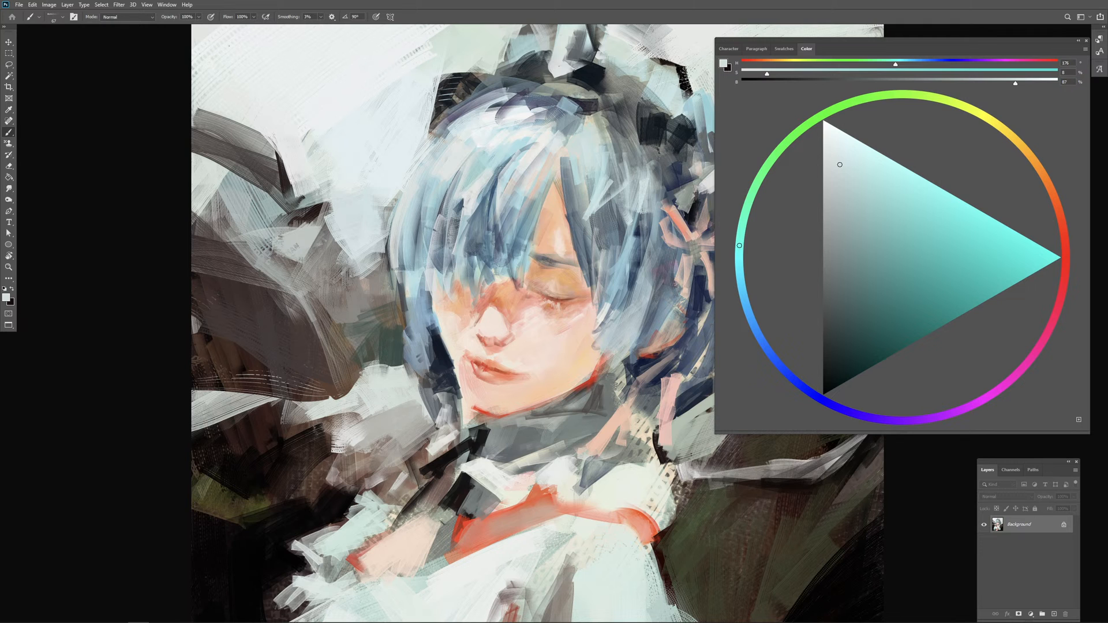
left_click(388, 169, "alt")
left_click_drag(393, 164, 399, 163)
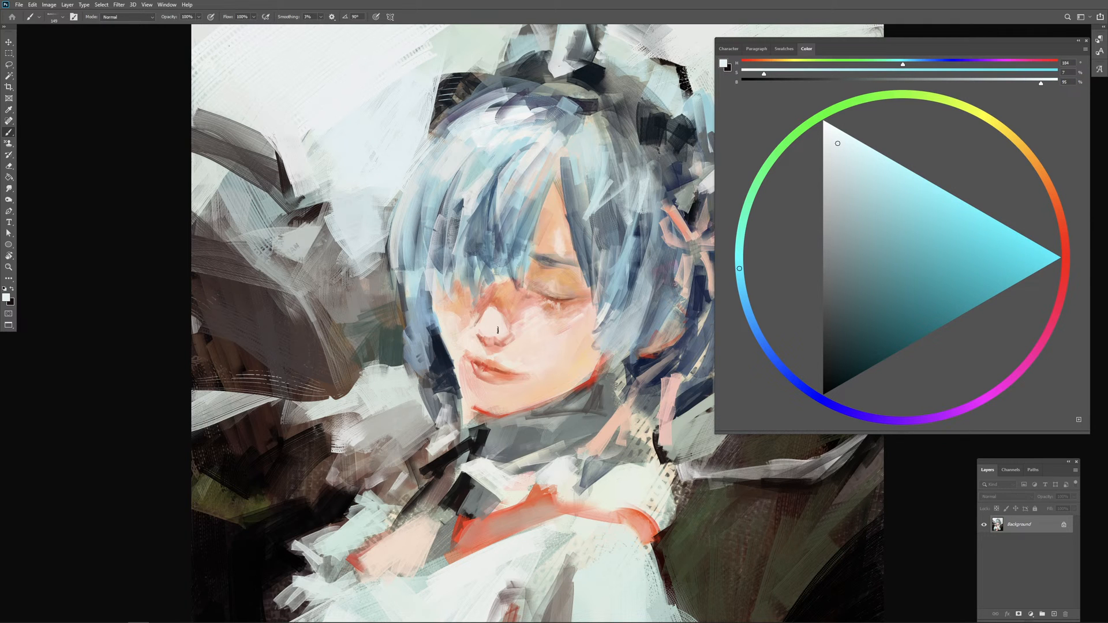
Step: Try a Brightness/Contrast adjustment on the whole painting with raised contrast and slightly varied brightness, and cancel it
left_click_drag(428, 255, 291, 199)
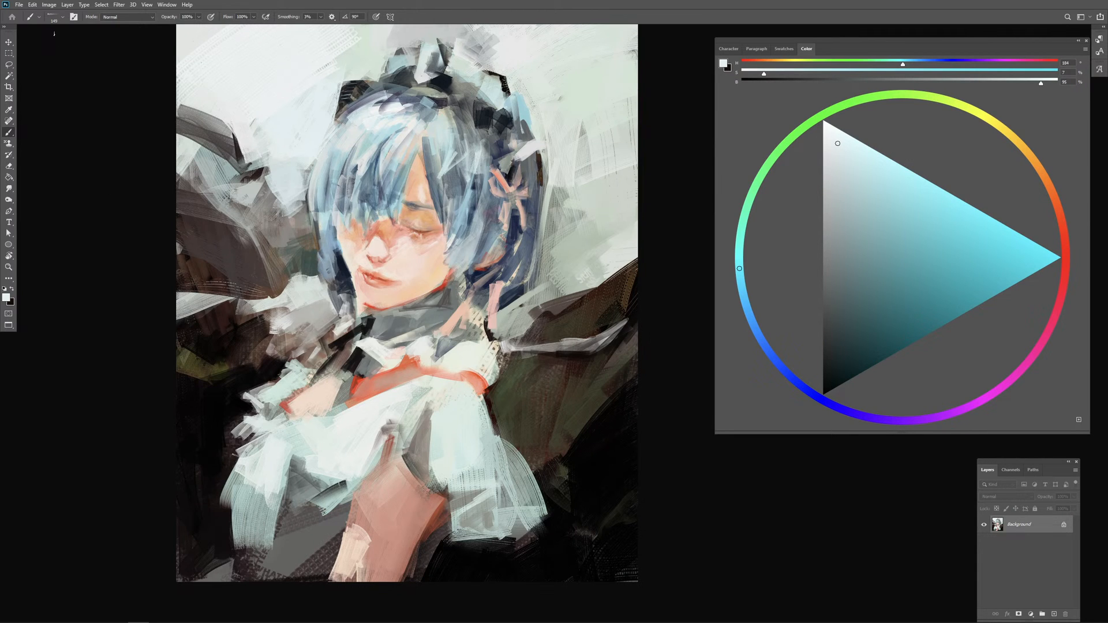
scroll(75, 96, "up", 1)
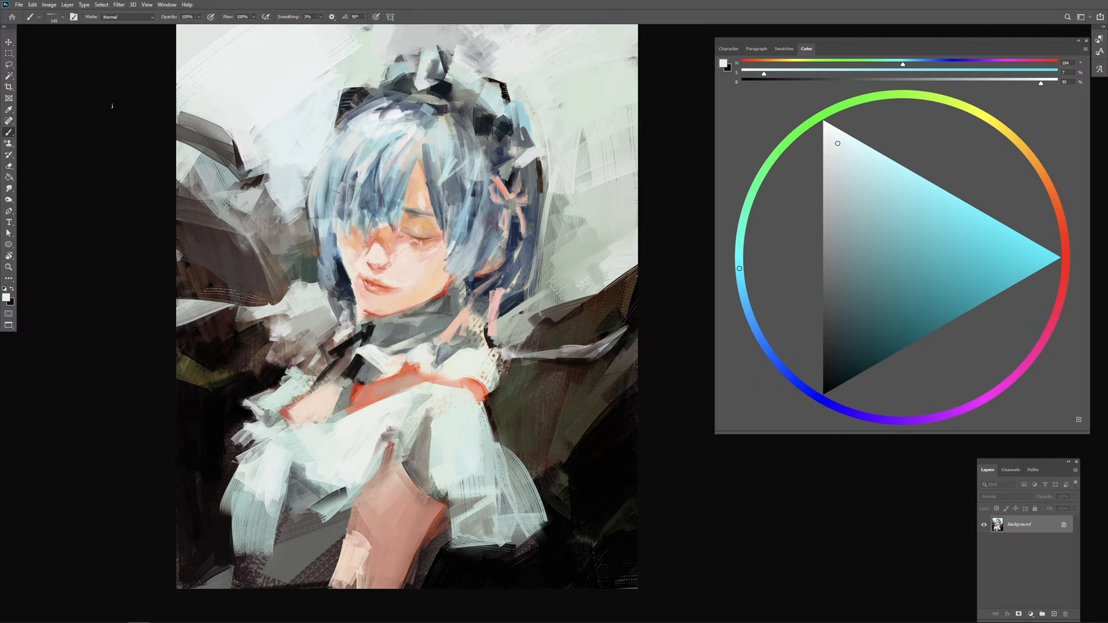
left_click(50, 4)
mouse_move(87, 28)
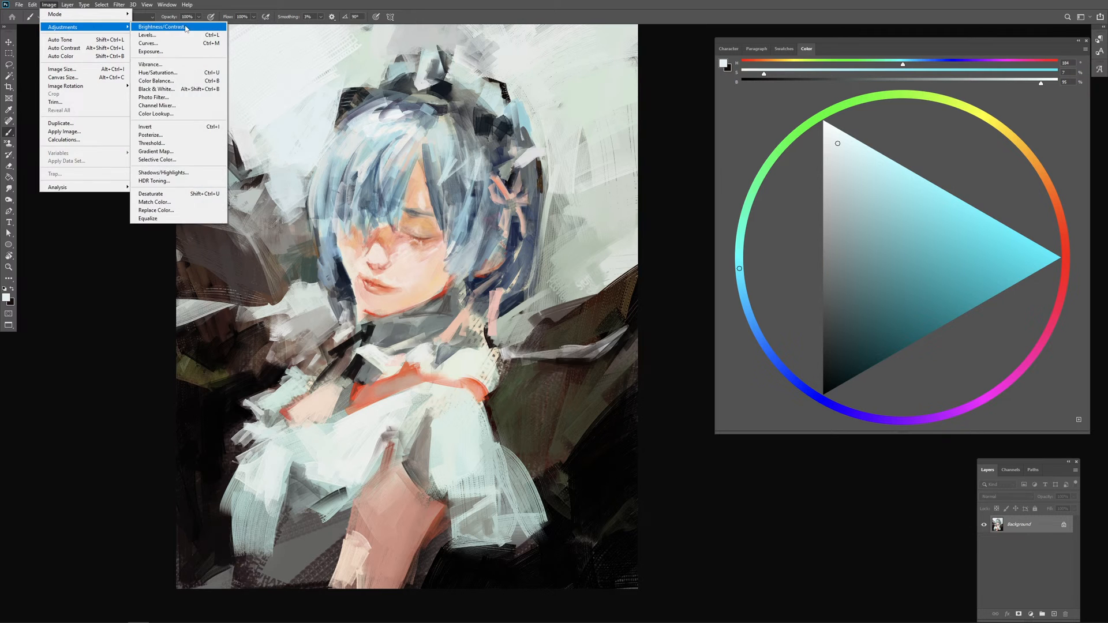
left_click(161, 27)
left_click(813, 136)
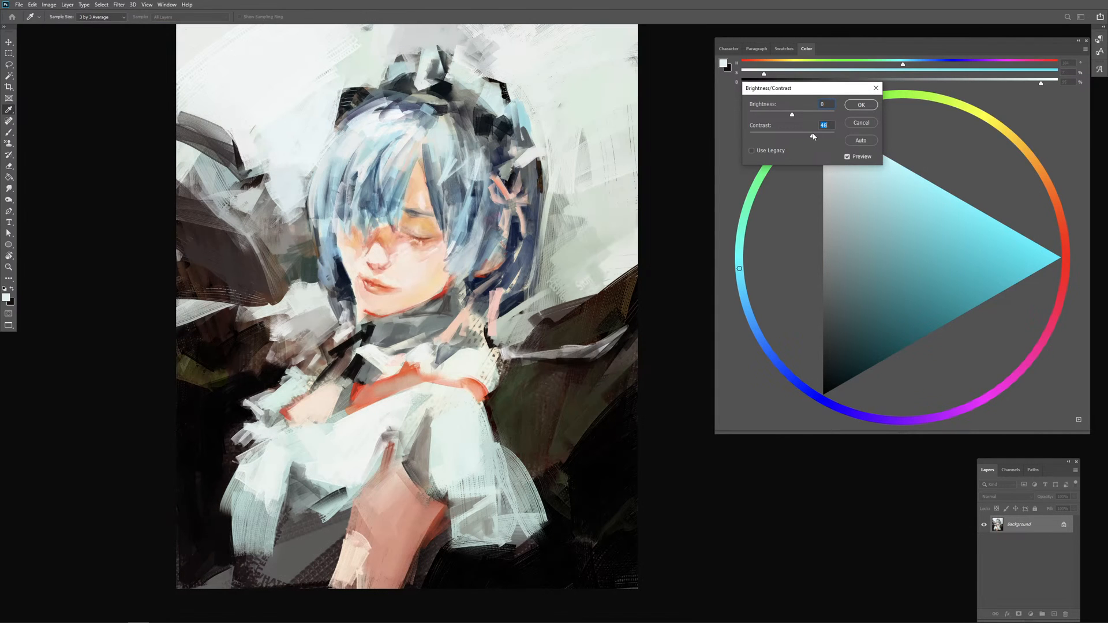
mouse_move(809, 136)
left_mouse_down()
mouse_move(806, 112)
mouse_move(795, 114)
left_mouse_up()
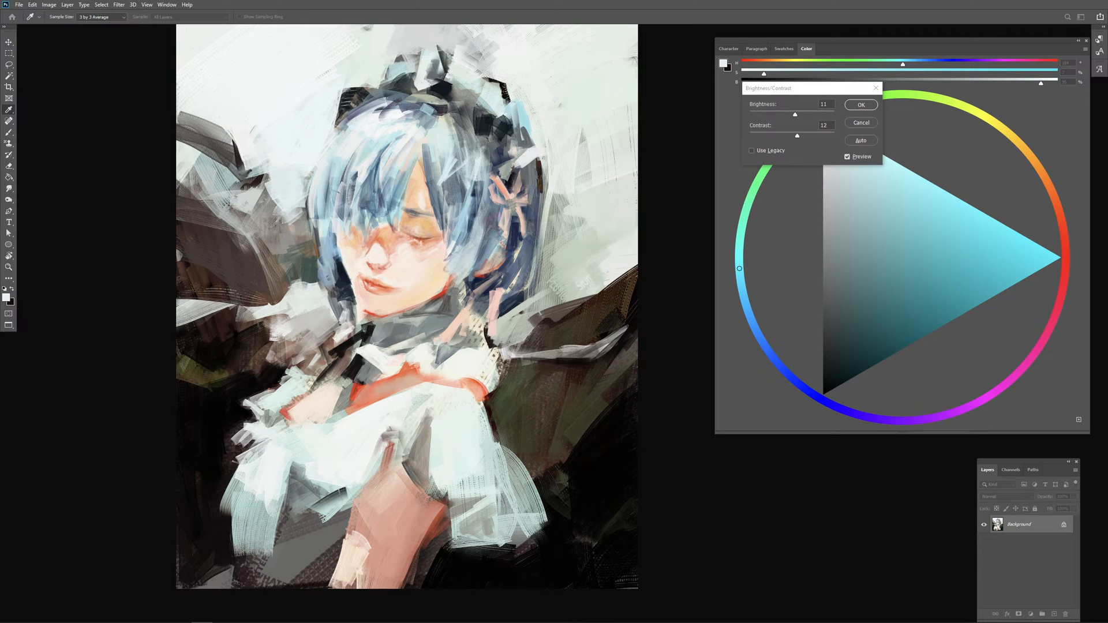
mouse_move(794, 114)
left_mouse_down()
mouse_move(811, 135)
mouse_move(790, 136)
mouse_move(798, 118)
mouse_move(808, 135)
mouse_move(791, 115)
left_mouse_up()
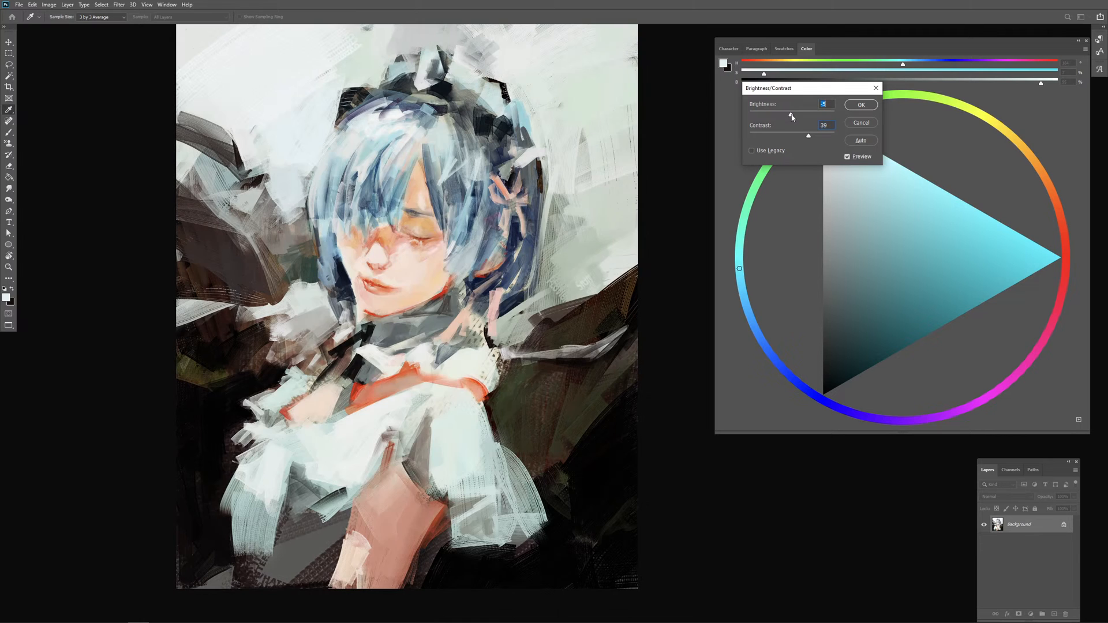
left_click(847, 123)
key("b")
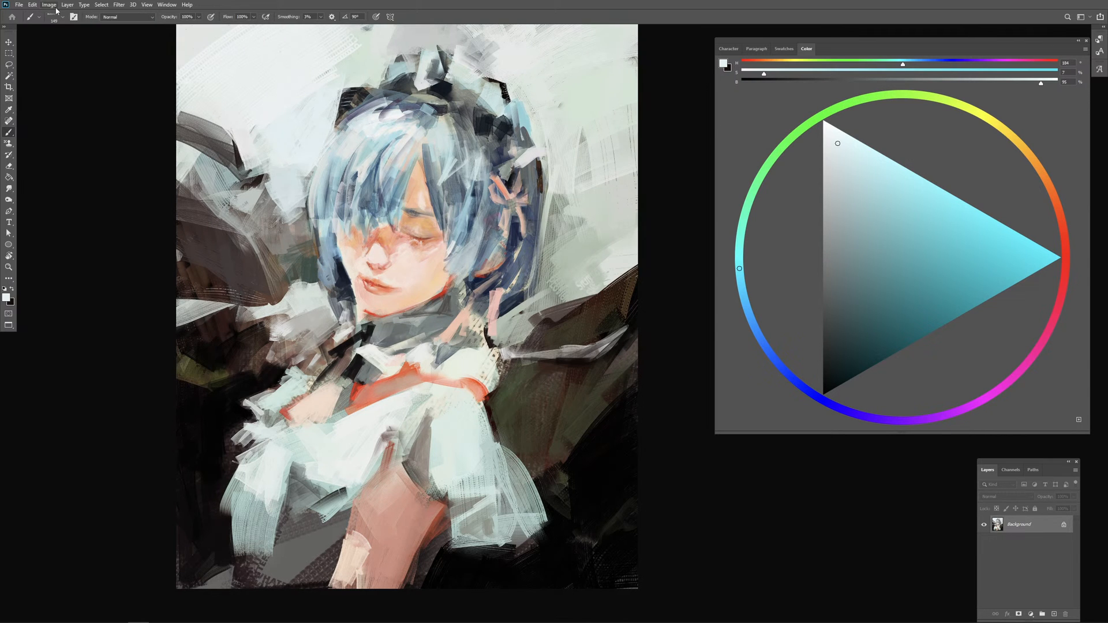
Step: Apply a Photo Filter to the whole painting, replacing Warming Filter (85) with a cooling tint at low density
left_click(49, 4)
mouse_move(87, 26)
left_click(173, 94)
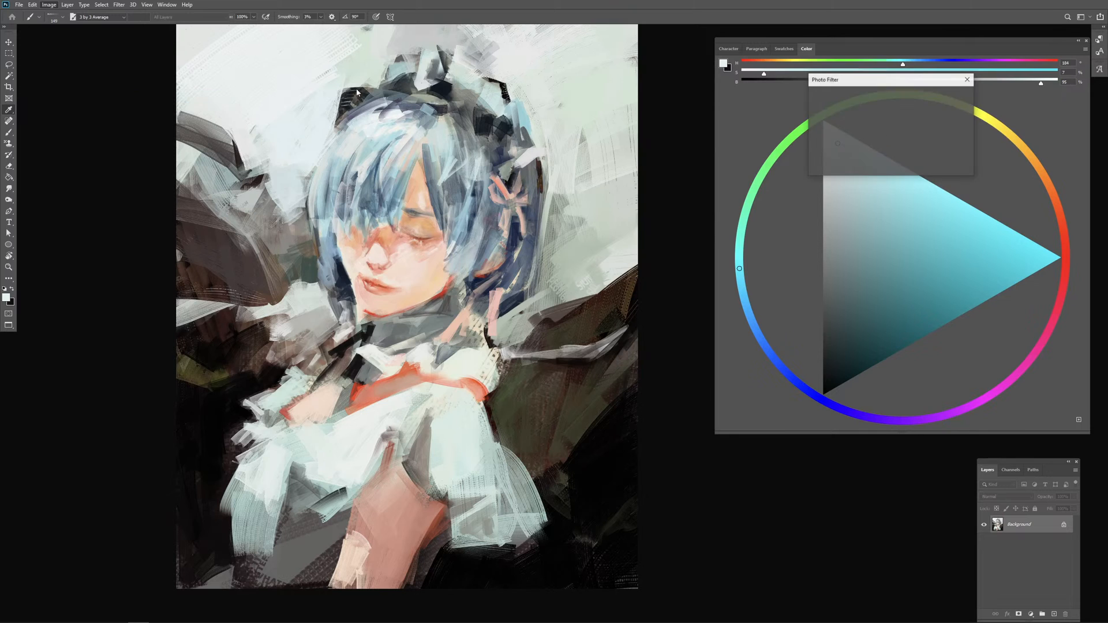
left_click_drag(836, 154, 831, 155)
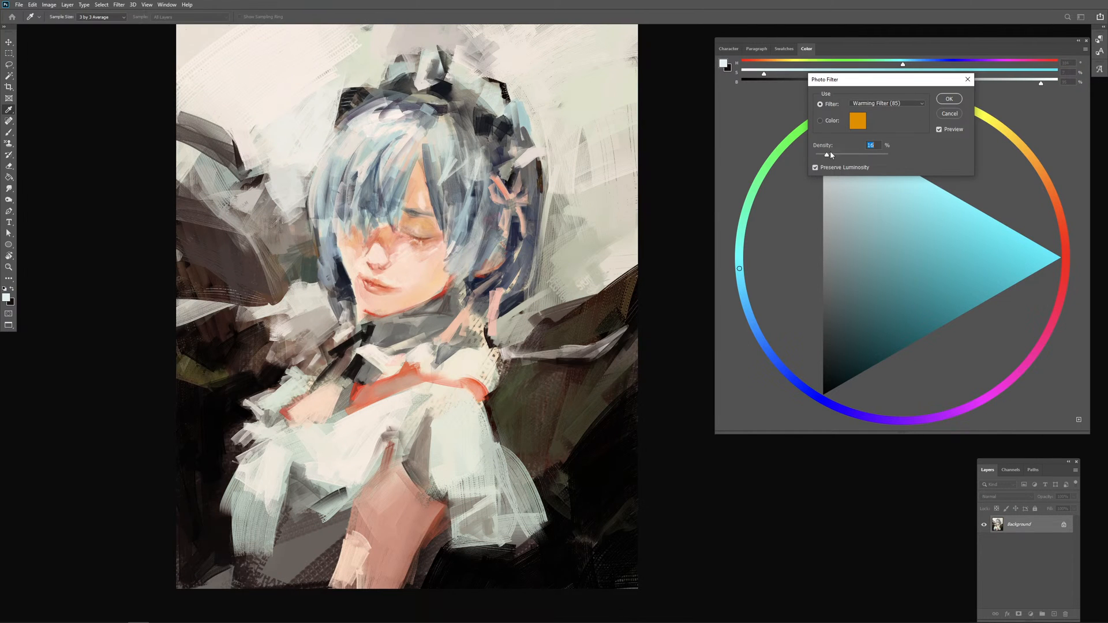
left_click(873, 107)
left_click(873, 107)
key("Down")
key("Down")
key("Down")
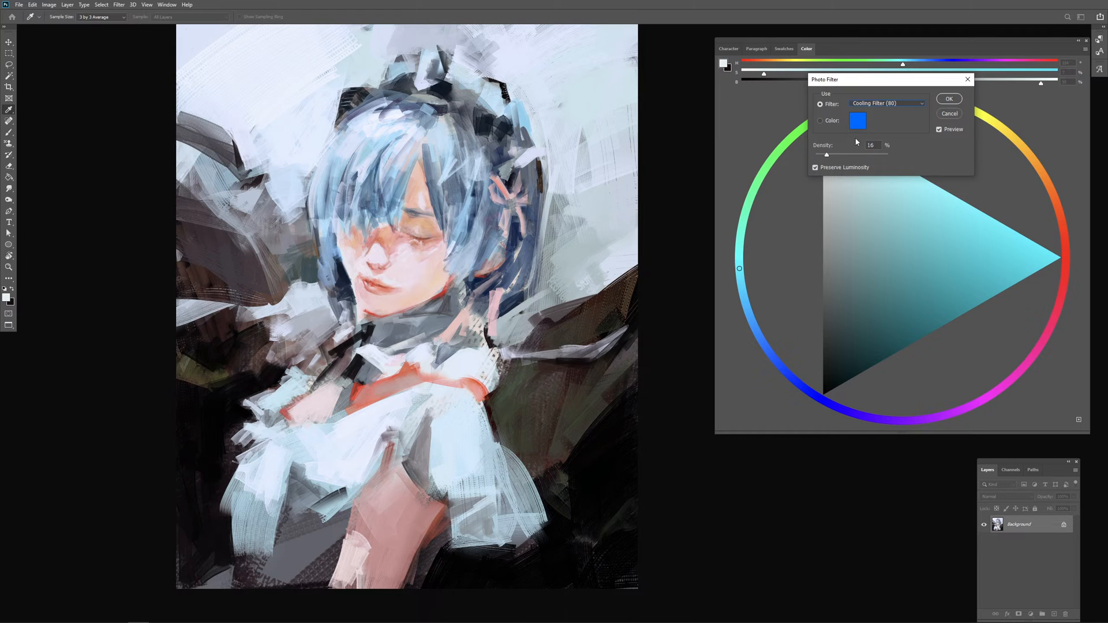
left_click_drag(836, 151, 829, 156)
left_click(949, 99)
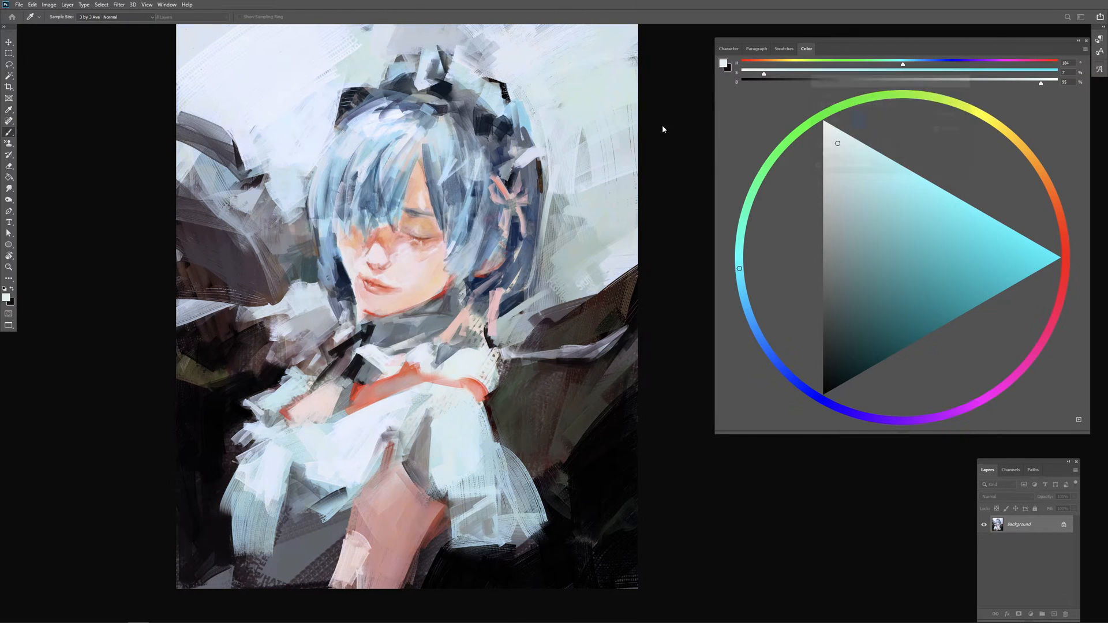
Step: Fine-tune the painting's overall saturation with a Hue/Saturation adjustment
left_click(45, 9)
mouse_move(64, 27)
left_click(173, 73)
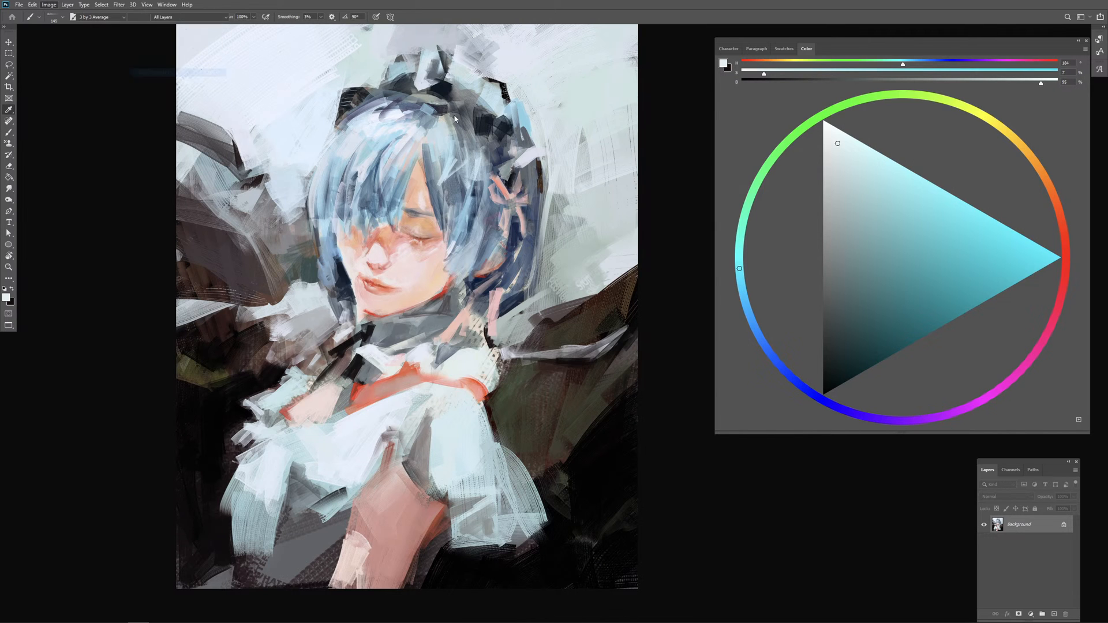
mouse_move(830, 123)
left_mouse_down()
mouse_move(843, 123)
mouse_move(816, 124)
left_mouse_up()
left_click(913, 73)
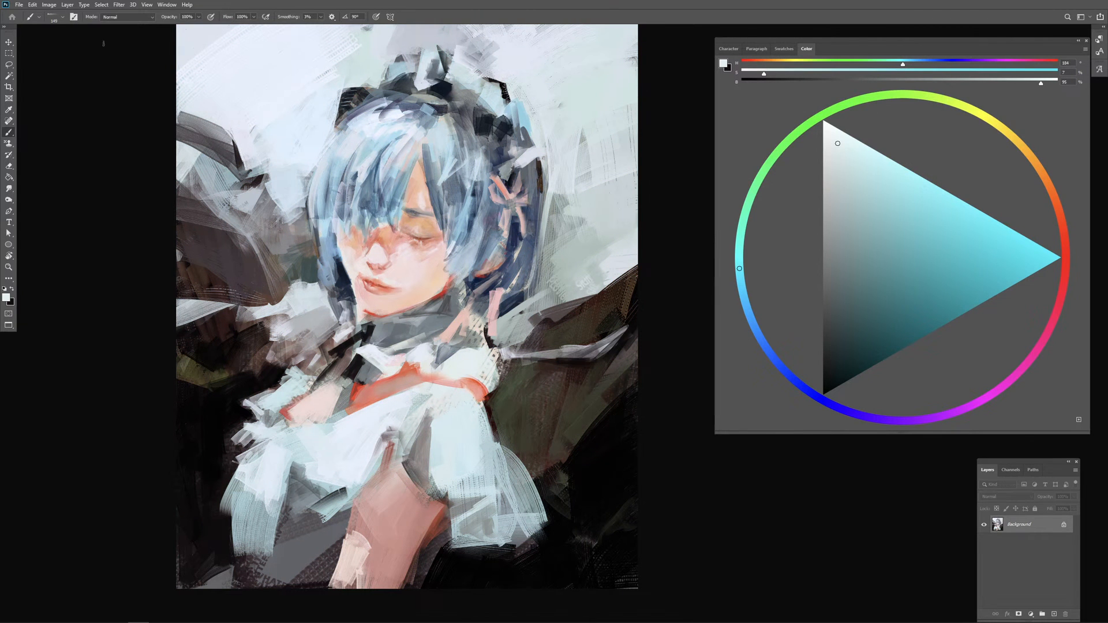
Step: Warm the painting's shadows with Color Balance, setting the shadow color levels to +11, 0 and -11
left_click(49, 5)
mouse_move(74, 29)
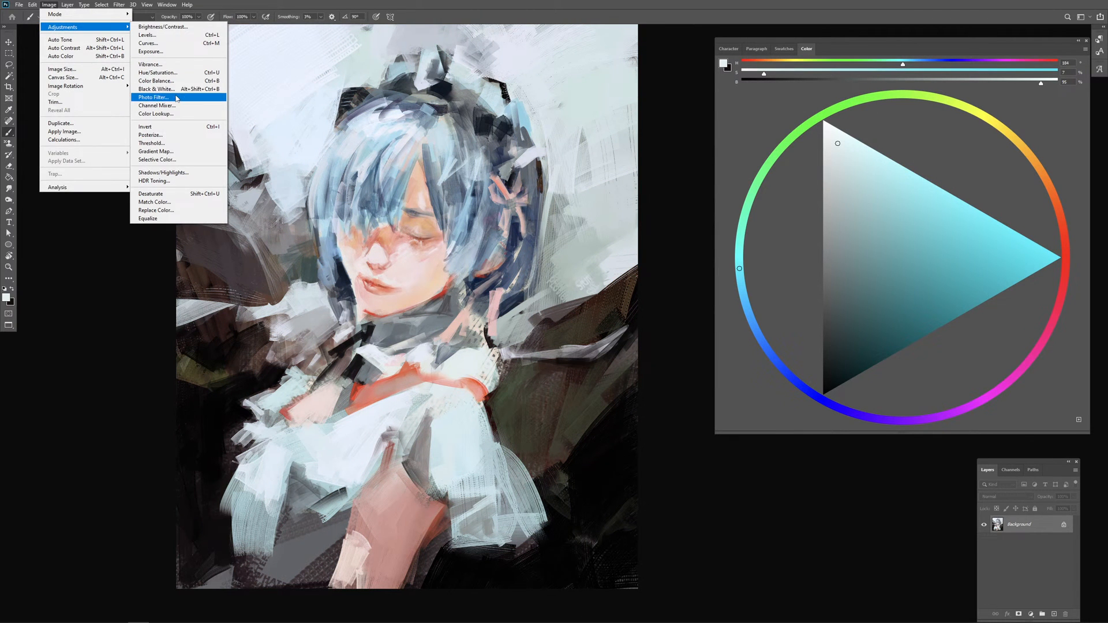
left_click(173, 81)
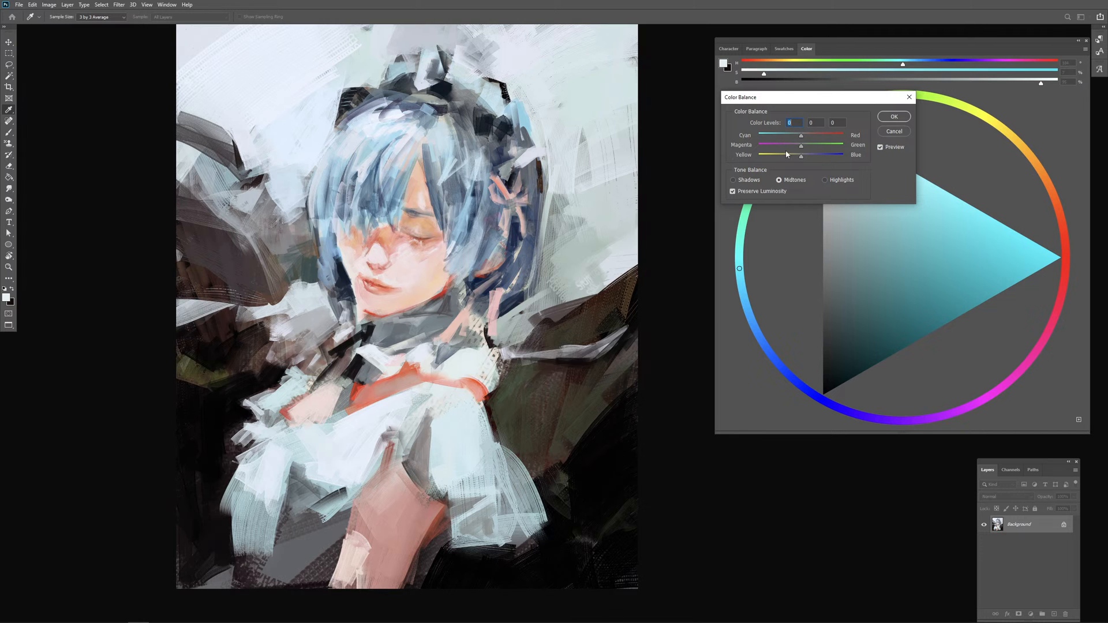
mouse_move(800, 137)
left_mouse_down()
mouse_move(790, 136)
mouse_move(814, 136)
mouse_move(784, 157)
mouse_move(815, 158)
mouse_move(801, 160)
mouse_move(805, 139)
mouse_move(810, 158)
mouse_move(799, 156)
mouse_move(802, 138)
left_mouse_up()
left_click(755, 180)
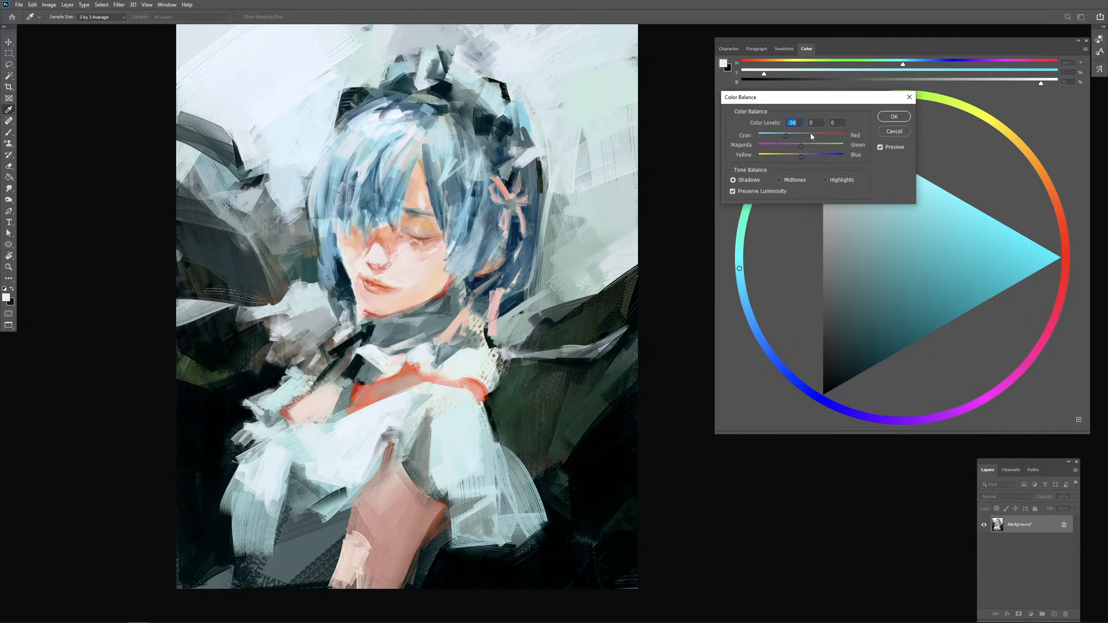
left_click(812, 136)
left_click_drag(801, 156, 787, 157)
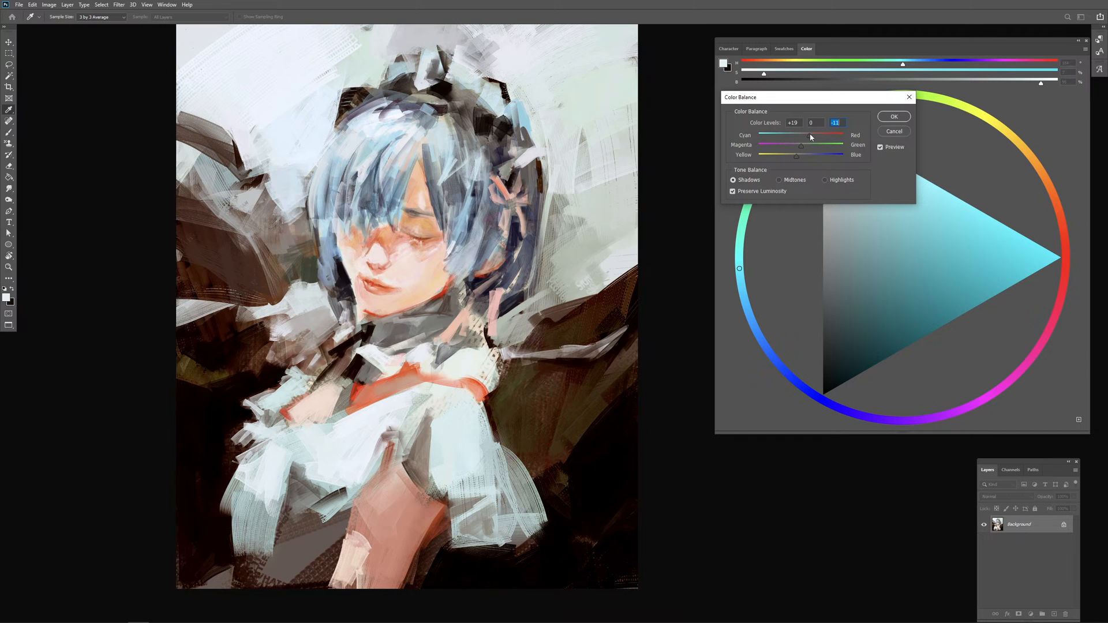
left_click_drag(800, 147, 804, 148)
left_click(892, 116)
key("b")
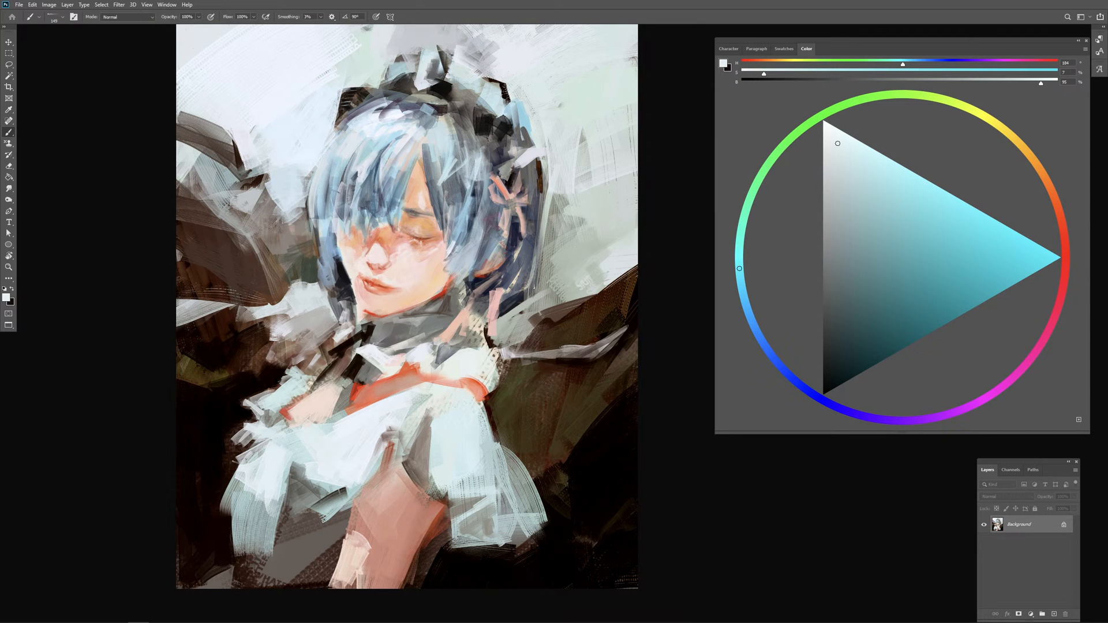
Step: Try a stroke down the hair lock beside the face using colors sampled from the hair and headband, and undo it
left_click_drag(537, 331, 563, 334)
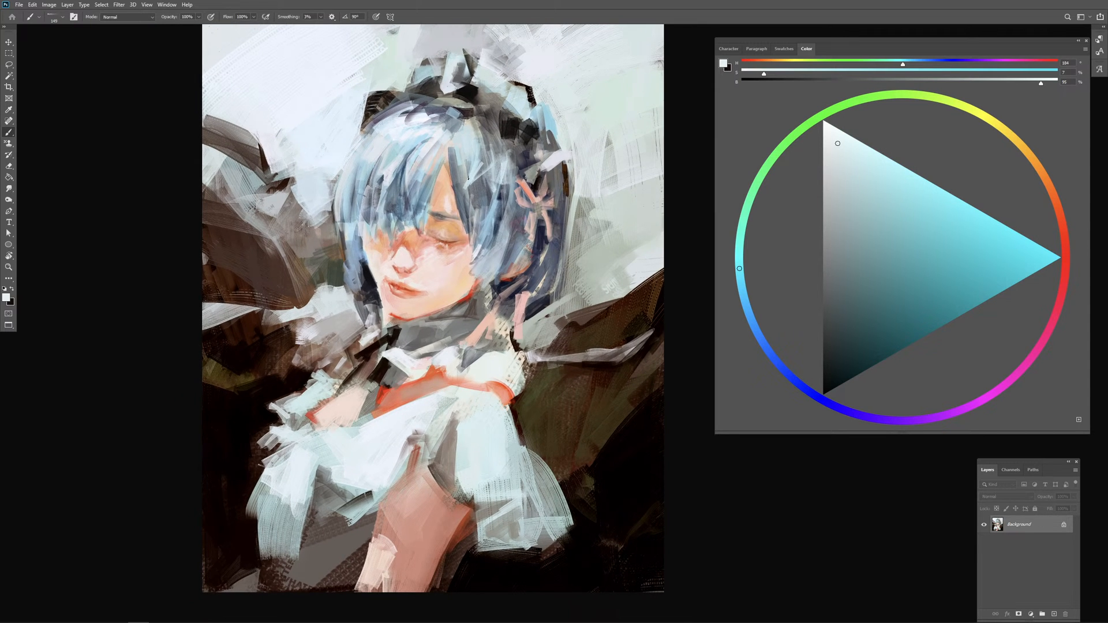
left_click(463, 194, "alt")
left_click(463, 193, "alt")
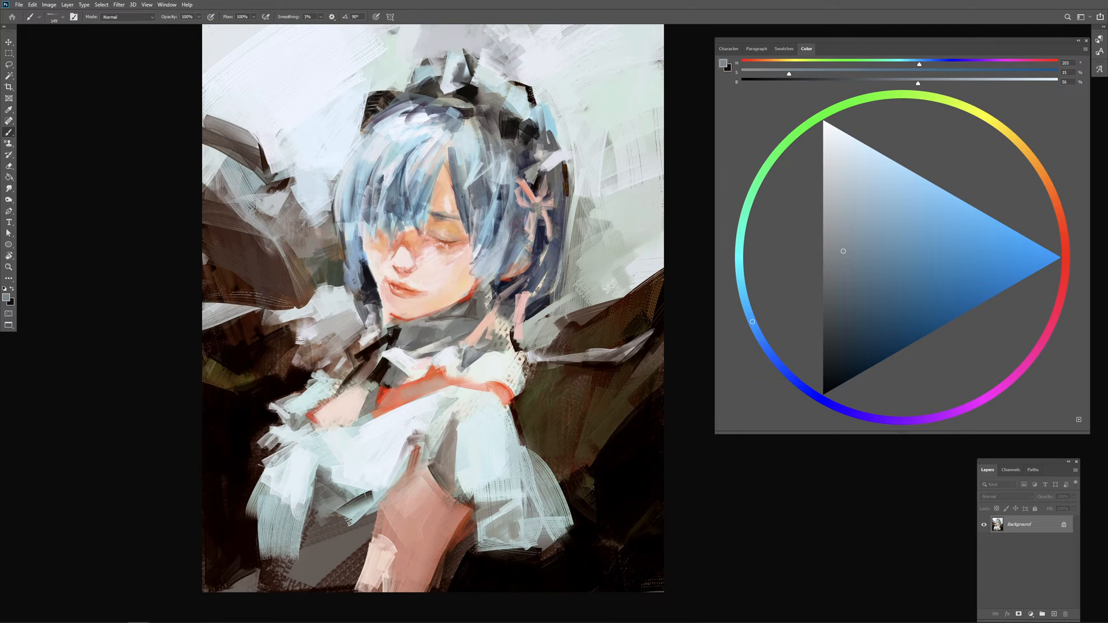
left_click(499, 136, "alt")
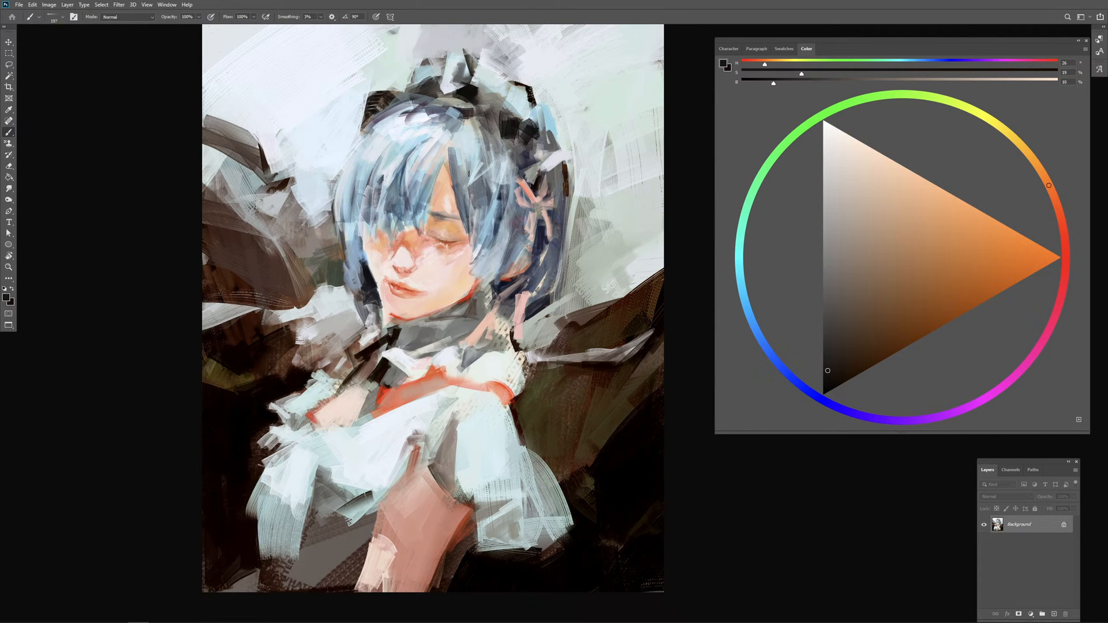
mouse_move(475, 180)
left_mouse_down()
mouse_move(473, 229)
mouse_move(473, 212)
mouse_move(489, 242)
left_mouse_up()
key("ctrl+z")
Step: Add a new layer above the background and try strokes on the hair lock beside the cheek, undoing them
left_click(1053, 613)
mouse_move(490, 189)
left_mouse_down()
mouse_move(474, 239)
mouse_move(482, 215)
mouse_move(488, 259)
left_mouse_up()
left_click(491, 258, "alt")
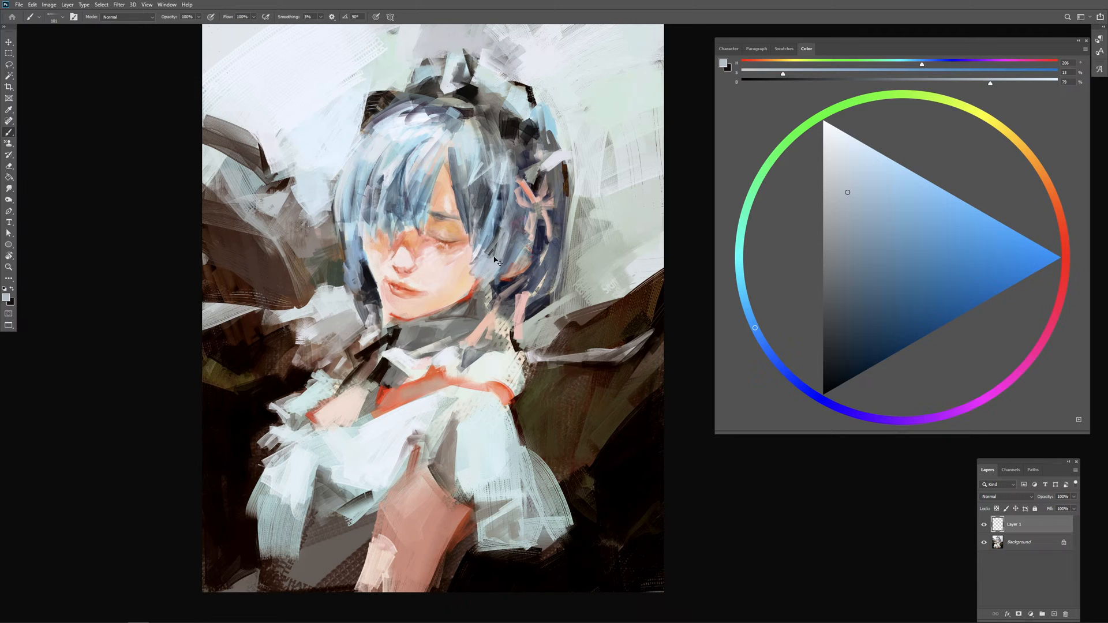
key("ctrl+z")
key("ctrl+z")
key("ctrl+z")
Step: Sample a dark blue and a lighter grey-blue from the hair and paint short strands in the lock beside the cheek
left_click(499, 225, "alt")
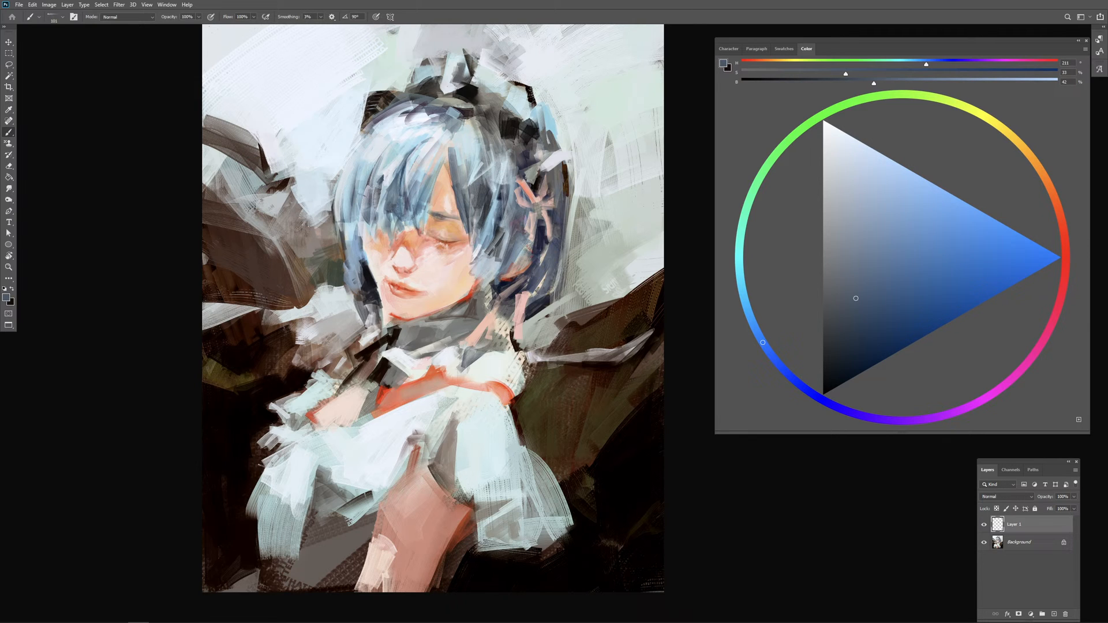
left_click_drag(494, 236, 483, 258)
mouse_move(498, 237)
left_mouse_down()
mouse_move(484, 267)
mouse_move(481, 254)
left_mouse_up()
left_click(488, 256, "alt")
left_click(490, 248, "alt")
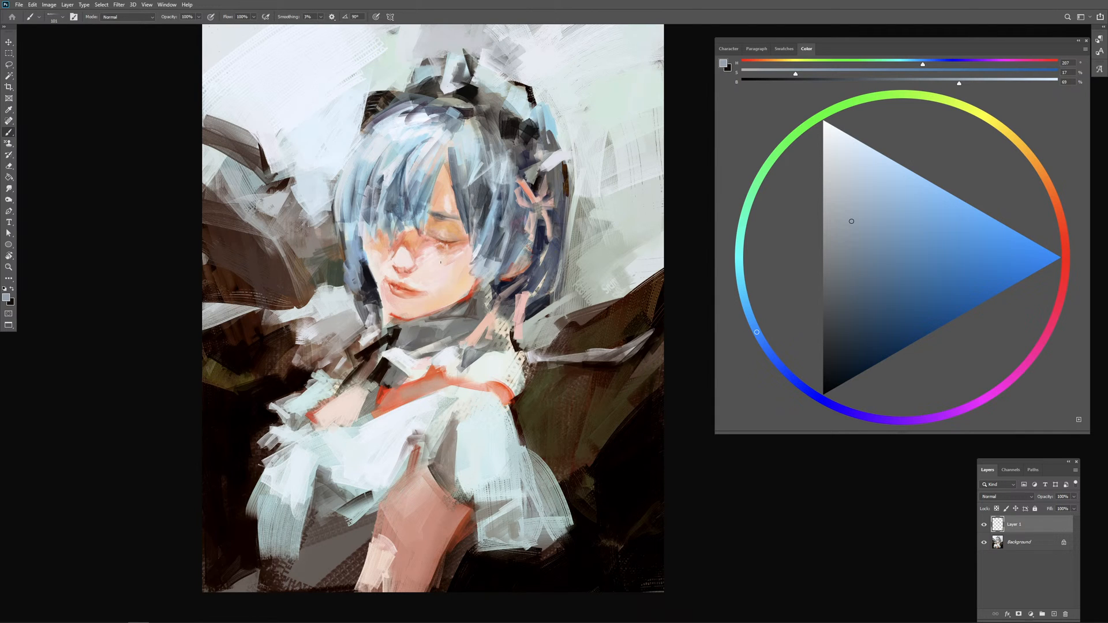
Step: Sample orange, red and peach skin tones and touch up the shaded cheek and the jawline
left_click(379, 258, "alt")
left_click(416, 236, "alt")
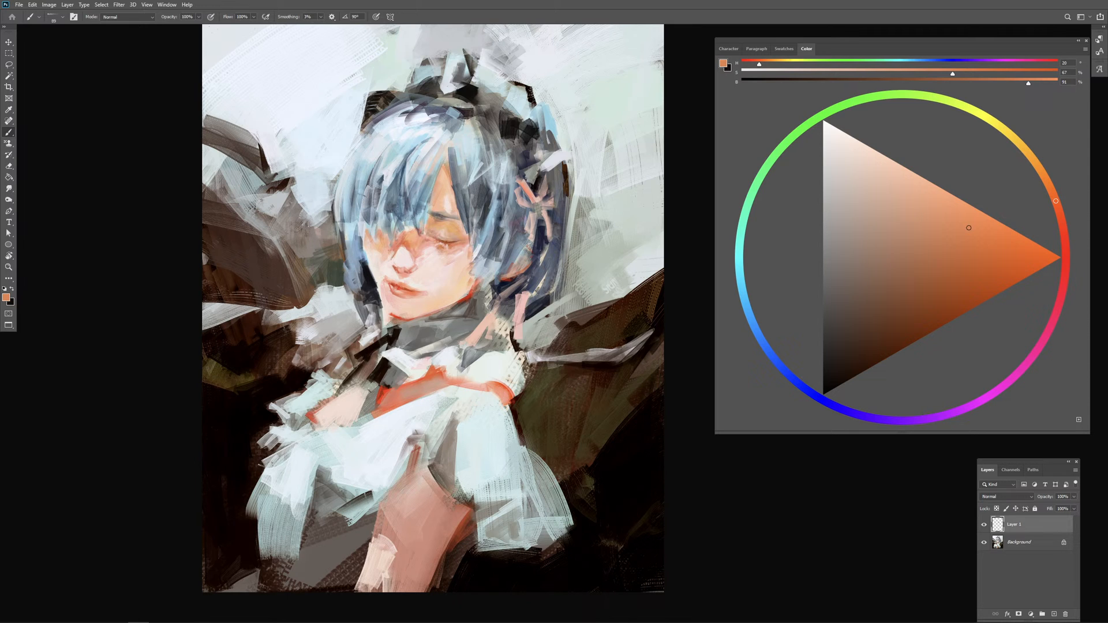
left_click(469, 294, "alt")
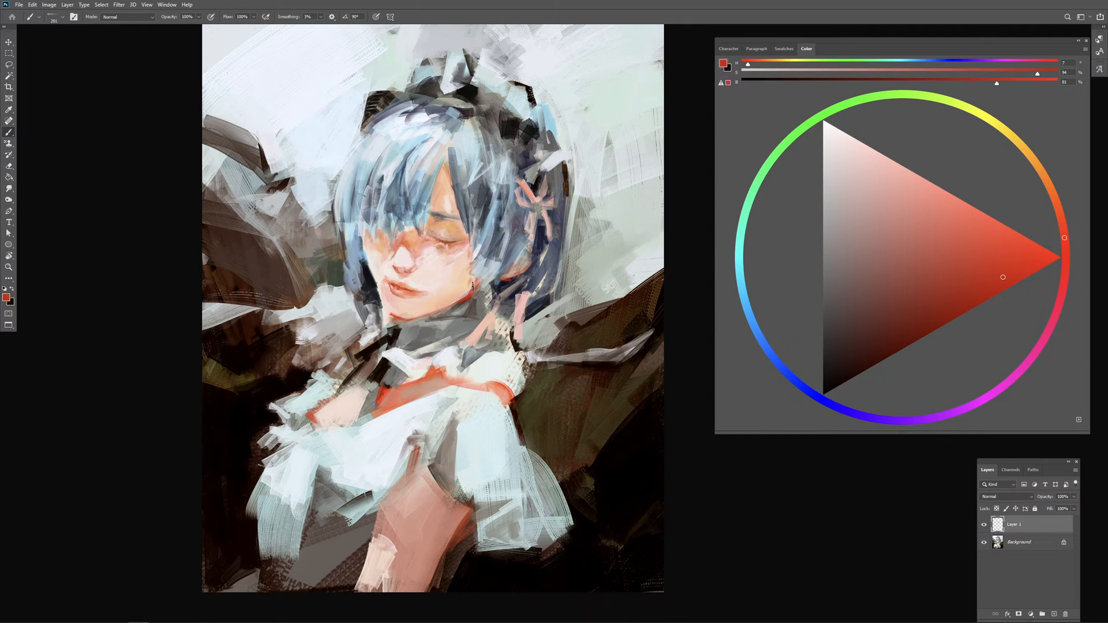
left_click(455, 290, "alt")
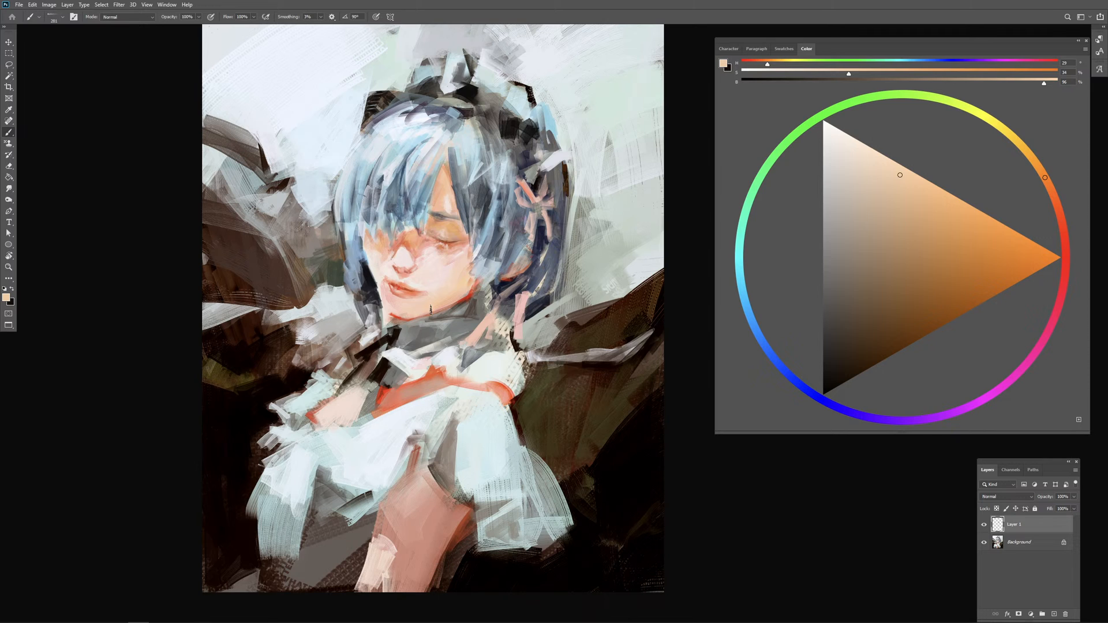
left_click(460, 287, "alt")
right_click(463, 300, "alt")
left_click(446, 291, "alt")
Step: Sample the orange-red of the dress trim, deepen it slightly and paint accent strokes along the top edge of the arm
left_click(432, 379, "alt")
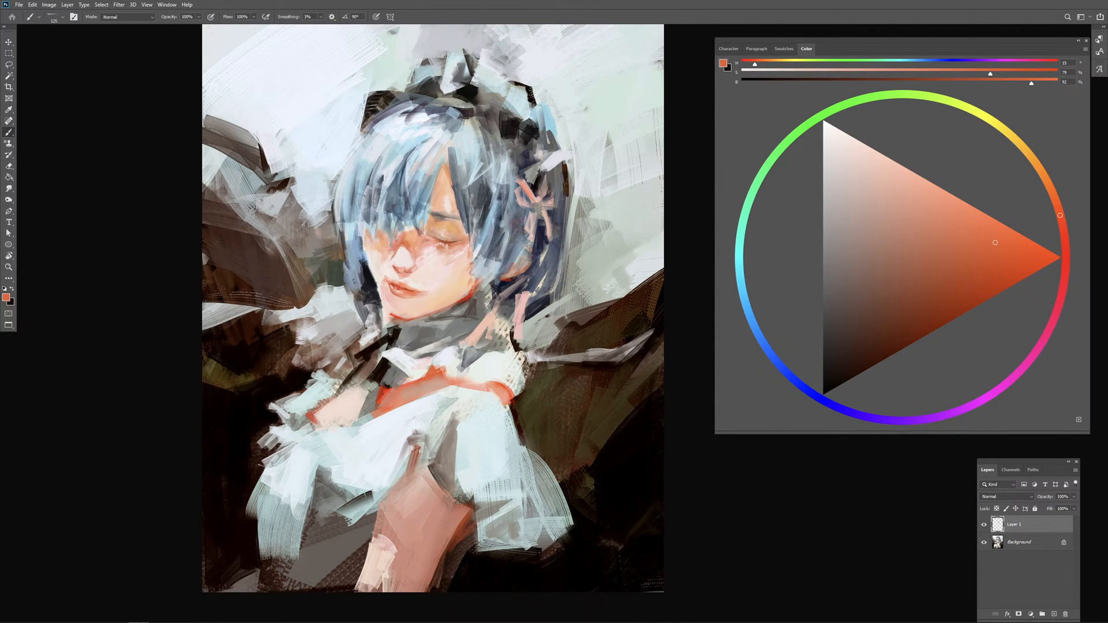
left_click(996, 260)
right_click(428, 473, "alt")
left_click_drag(428, 473, 425, 469)
left_click_drag(421, 472, 440, 477)
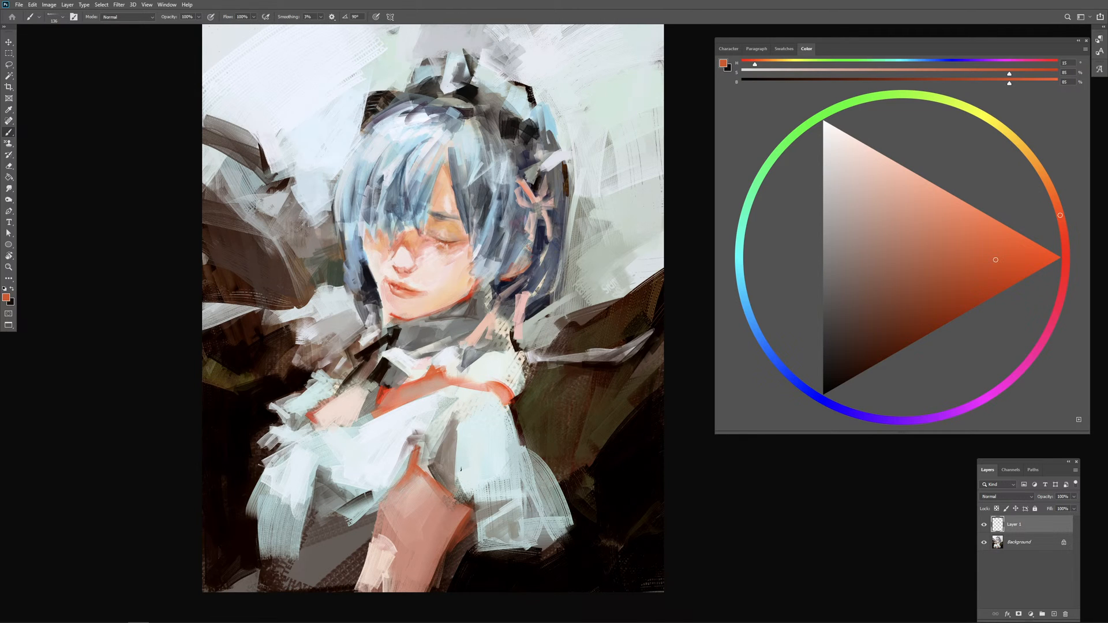
Step: Sample pale tints from the sleeve and paint strokes around the fold above the arm, undoing unwanted ones
left_click(478, 456, "alt")
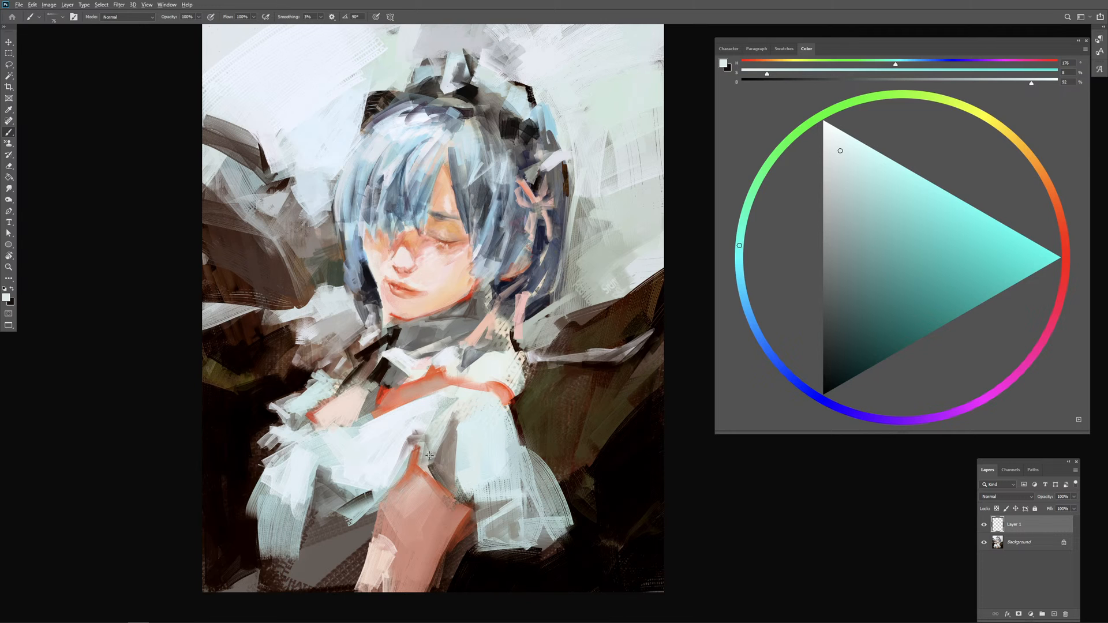
left_click(472, 438, "alt")
left_click_drag(421, 463, 430, 454)
left_click_drag(440, 409, 454, 399)
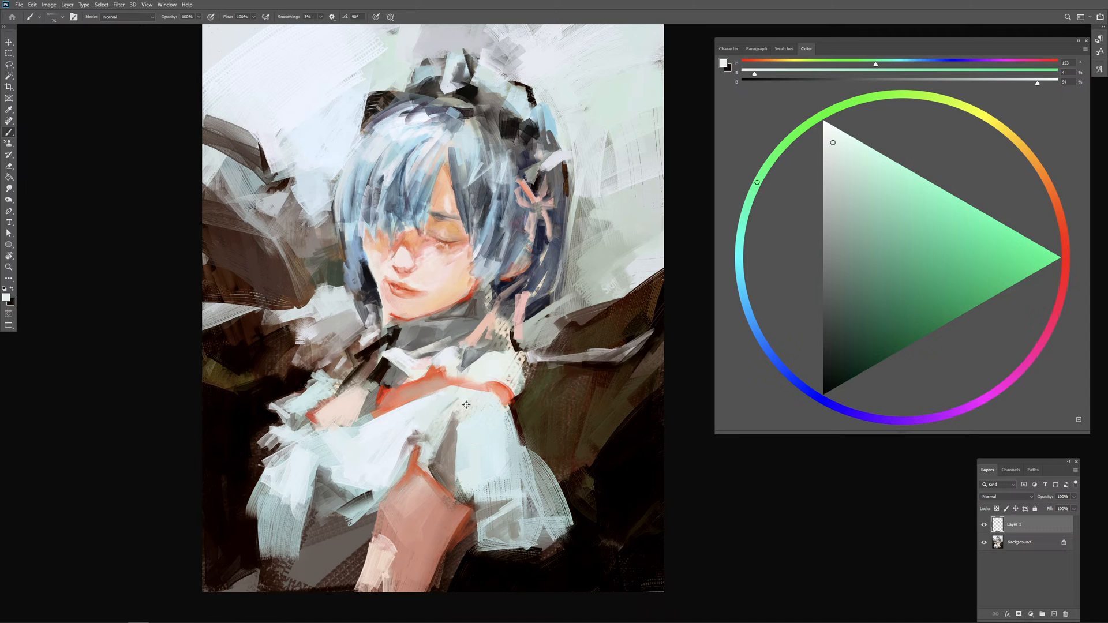
left_click(434, 433, "alt")
left_click_drag(454, 403, 433, 436)
key("ctrl+z")
key("ctrl+z")
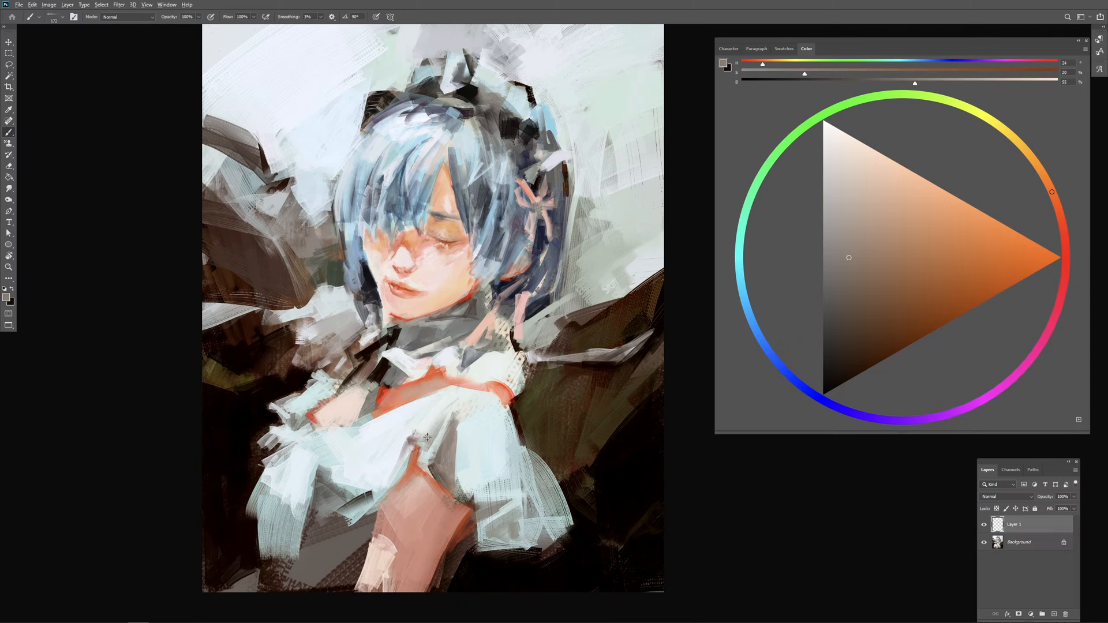
Step: Sample pale tints from the sleeve and collar plus a near-black from the background, and paint strokes around the white collar's back edge
left_click(435, 414, "alt")
left_click(435, 414, "alt")
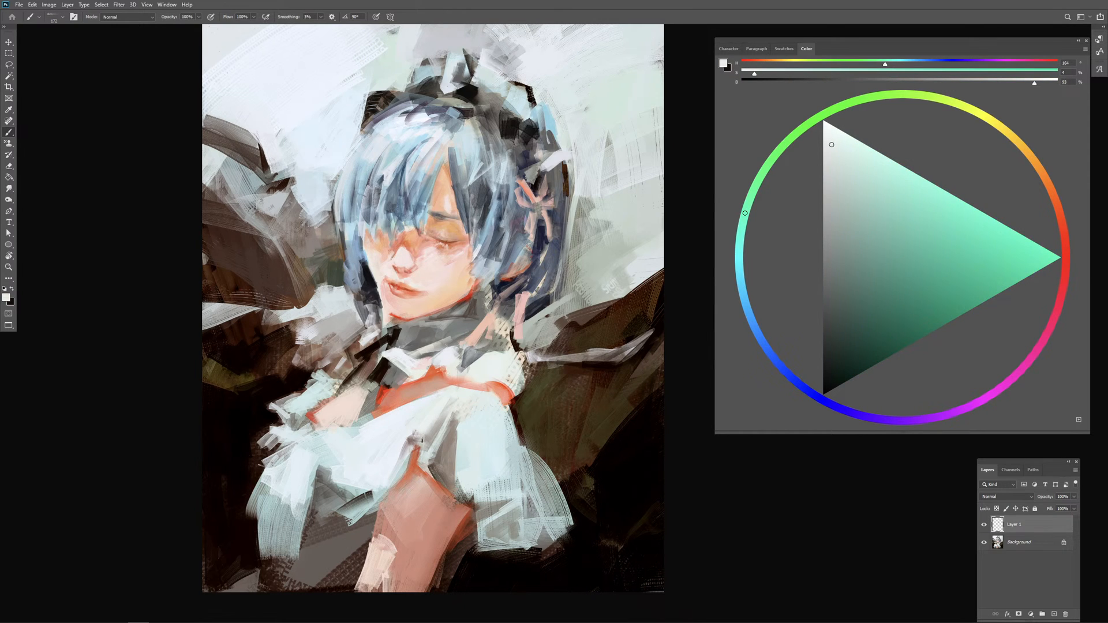
left_click(487, 368, "alt")
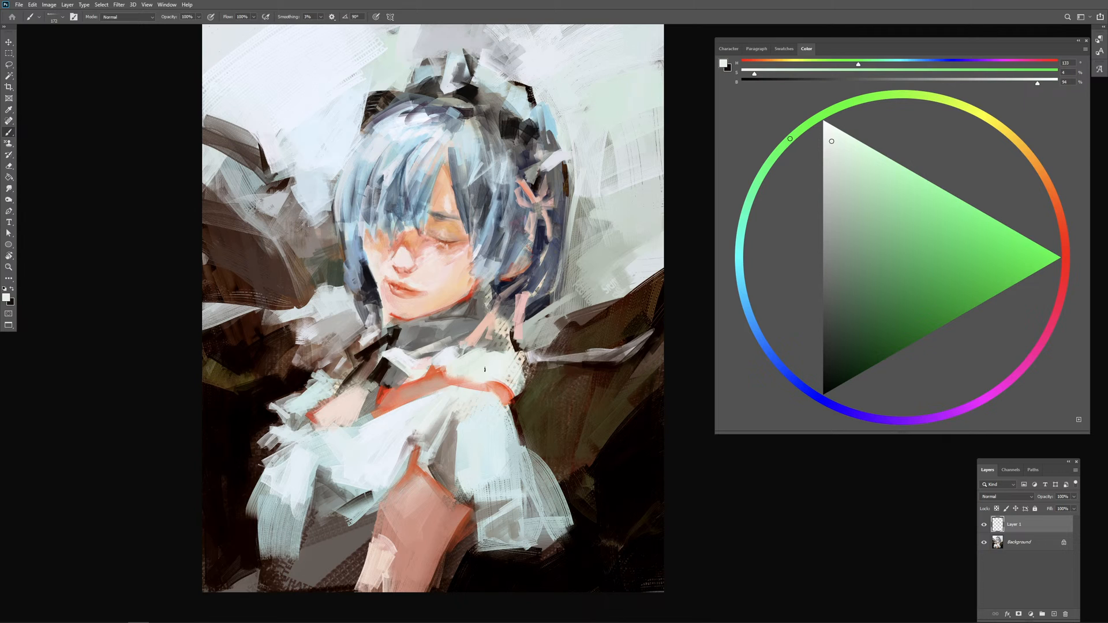
left_click(489, 362, "alt")
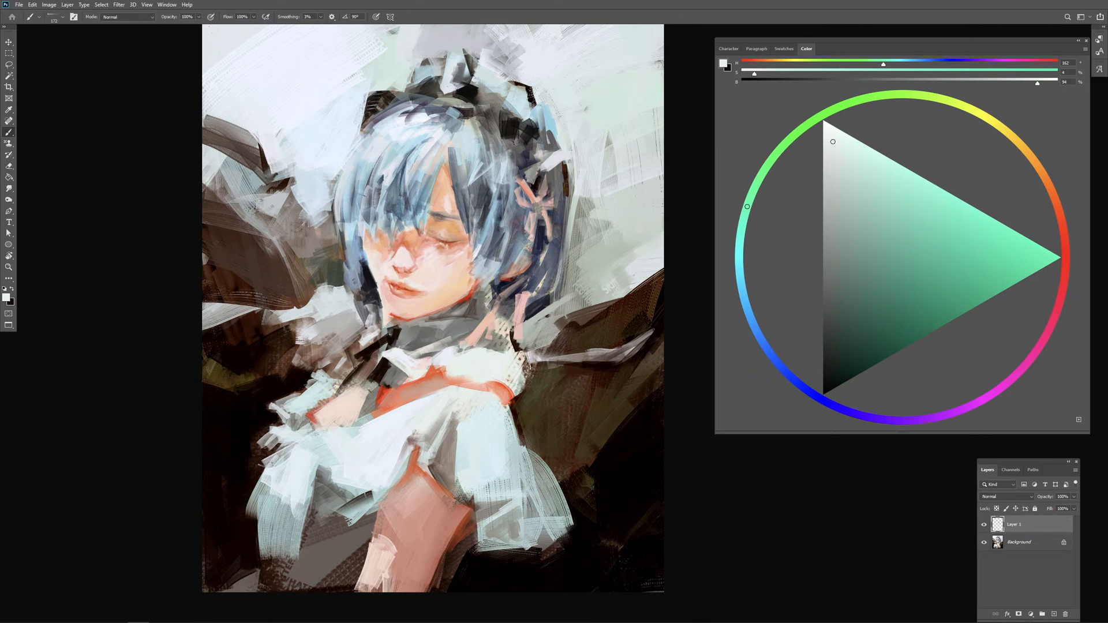
left_click(502, 345, "alt")
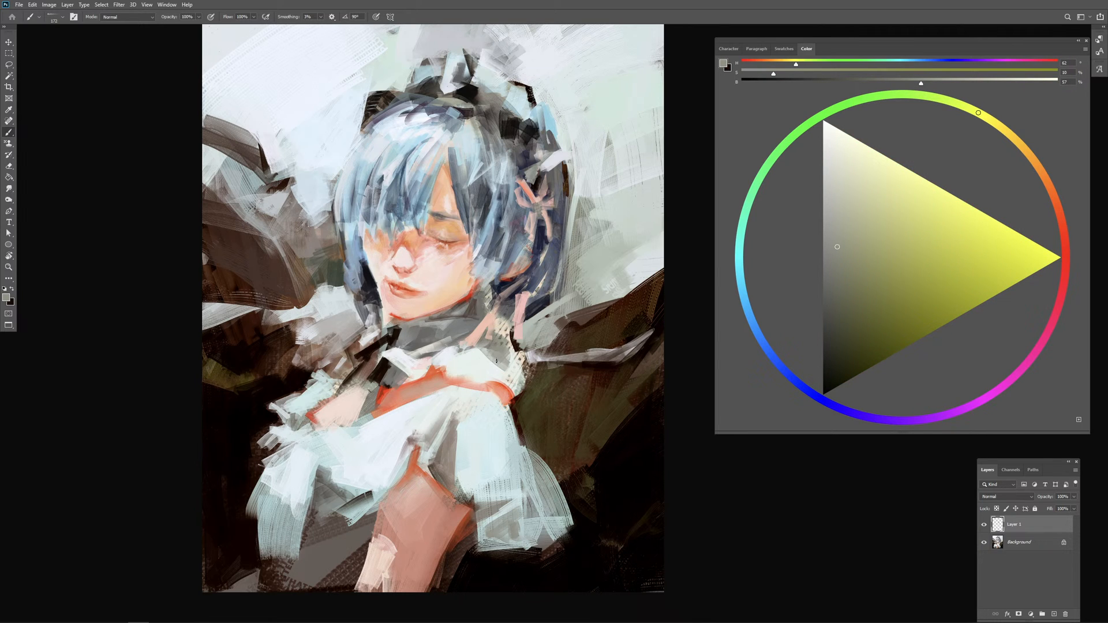
left_click(618, 440, "alt")
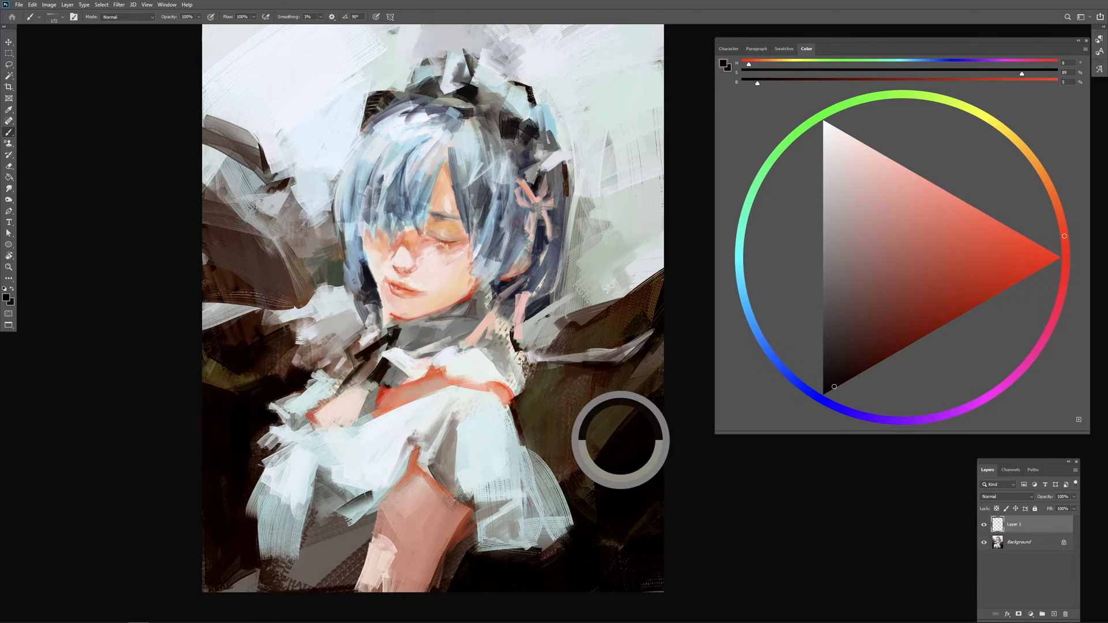
mouse_move(521, 398)
left_mouse_down()
mouse_move(552, 367)
mouse_move(574, 369)
mouse_move(509, 401)
left_mouse_up()
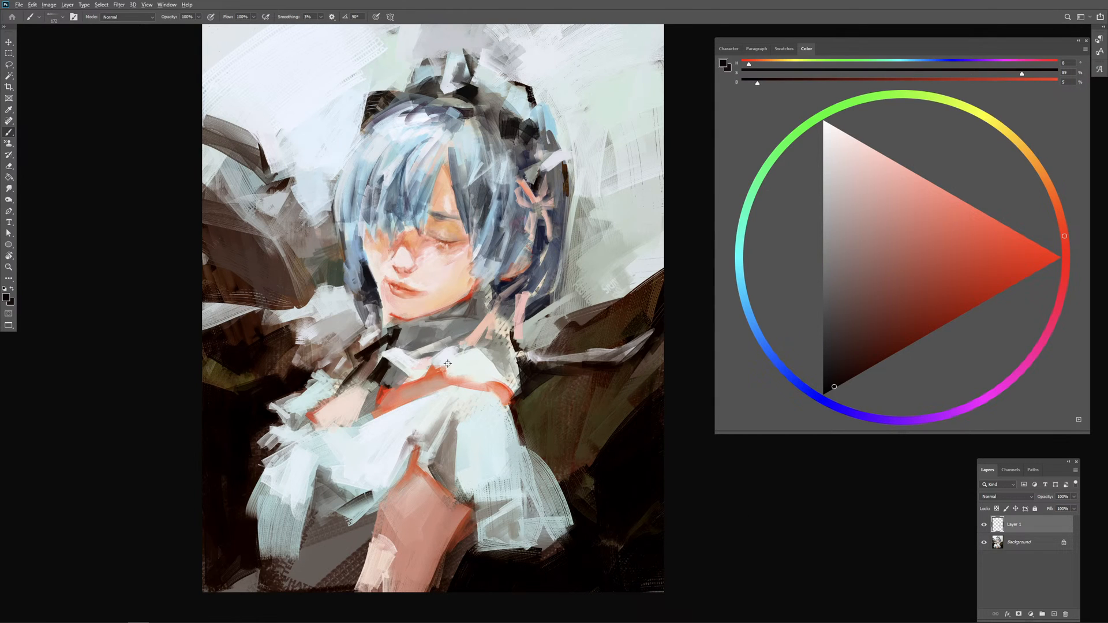
Step: Sample peach and salmon skin tones, deepen the colour to a dark orange-red, and touch up the bare shoulder and its red edge
left_click(455, 288, "alt")
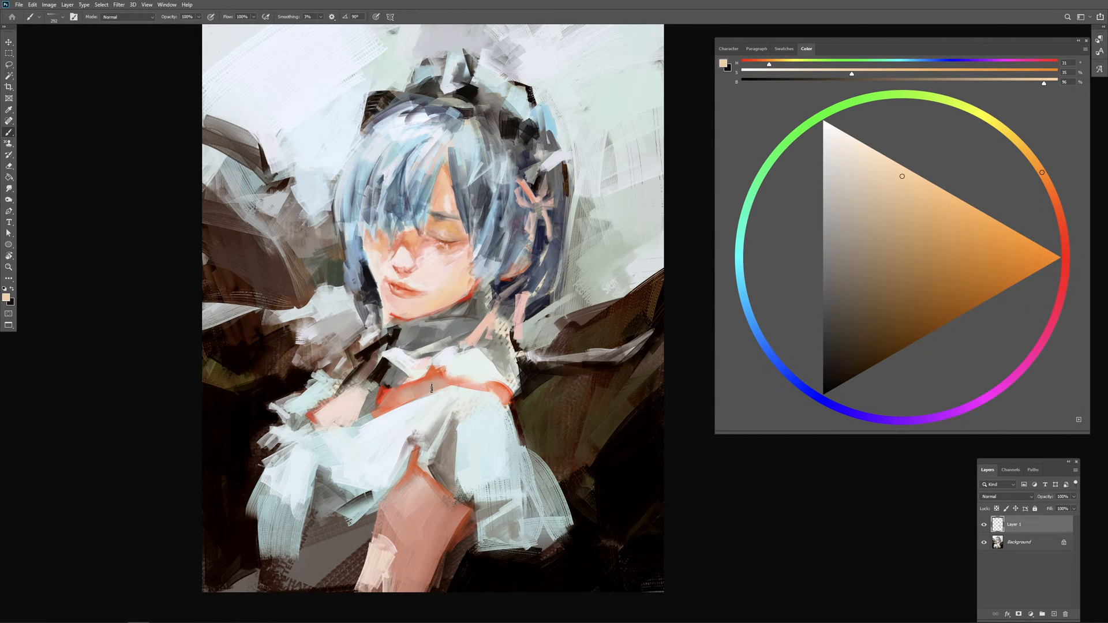
left_click_drag(432, 380, 418, 383)
mouse_move(493, 390)
left_mouse_down()
mouse_move(502, 364)
mouse_move(481, 392)
left_mouse_up()
left_click(507, 386, "alt")
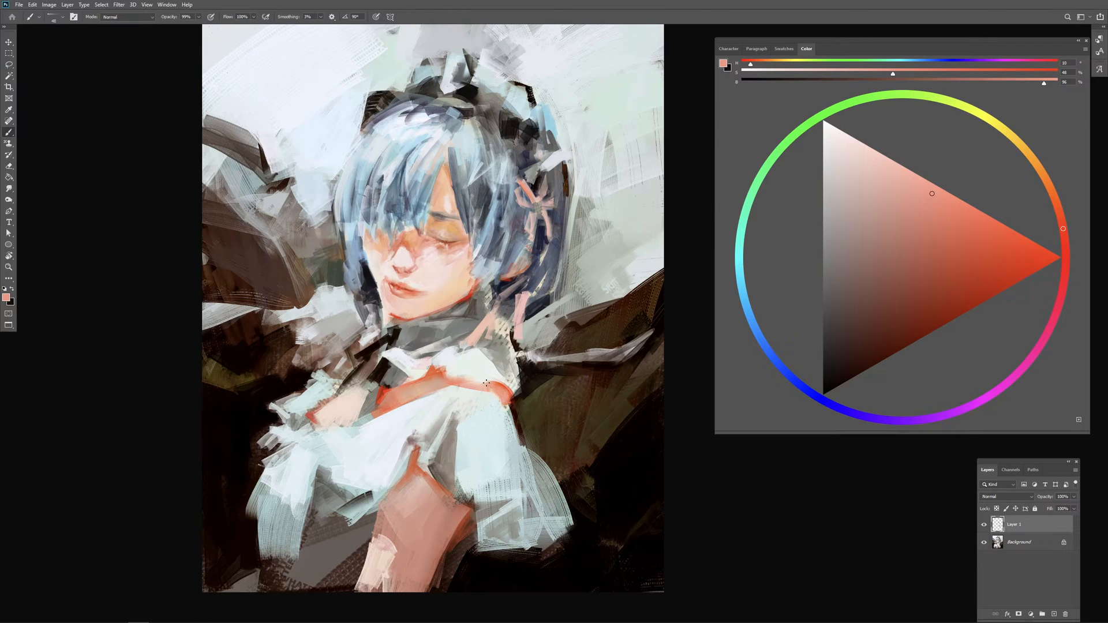
left_click_drag(489, 382, 468, 383)
left_click(964, 279)
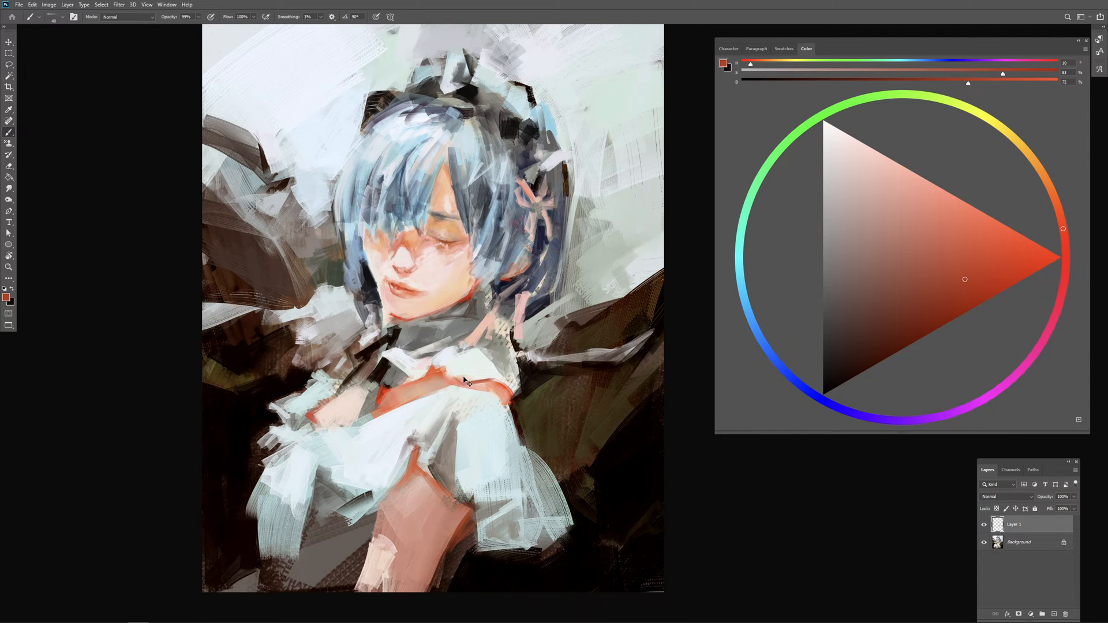
left_click_drag(462, 385, 473, 385, "alt")
mouse_move(461, 340)
left_mouse_down("alt")
mouse_move(473, 339)
mouse_move(478, 365)
mouse_move(467, 350)
mouse_move(456, 365)
mouse_move(477, 345)
left_mouse_up("alt")
Step: Enlarge the brush, sample a mid grey and paint broad strokes over the dark brown background shape beside the hair
left_click(532, 311, "alt")
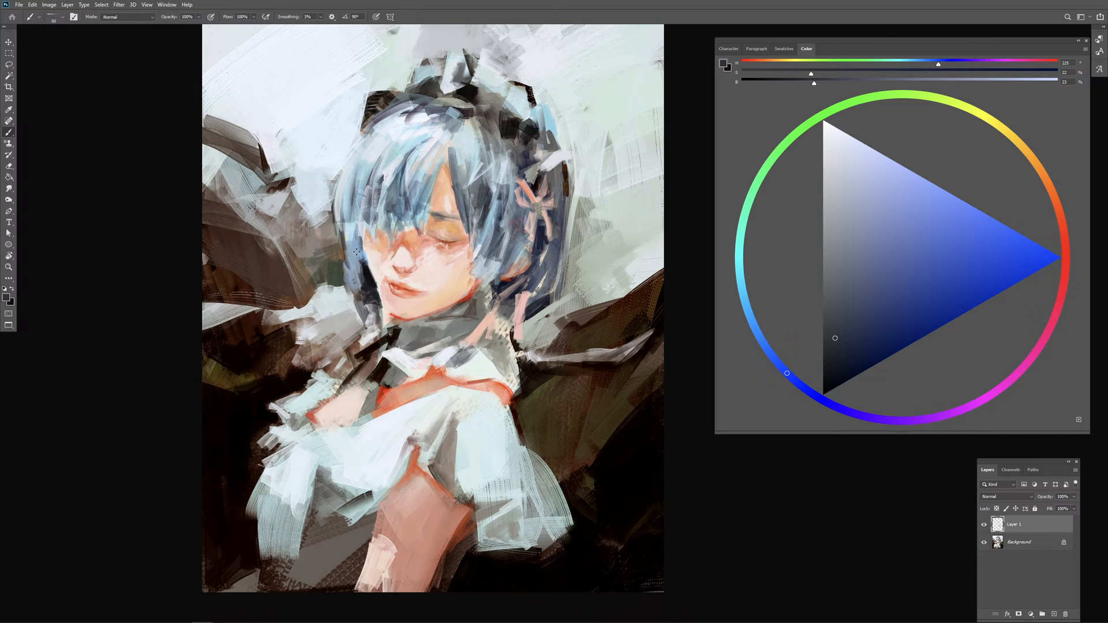
key("bracketright")
key("bracketright")
key("bracketright")
key("bracketright")
key("bracketright")
key("bracketright")
key("bracketright")
key("bracketright")
key("bracketright")
key("bracketright")
left_click(256, 219, "alt")
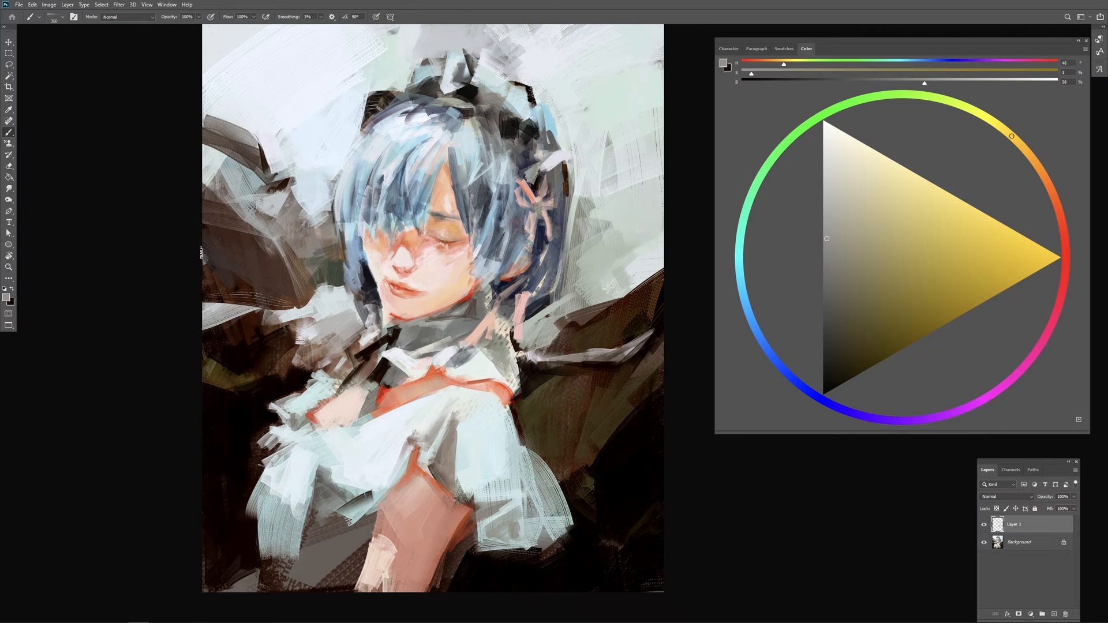
mouse_move(208, 232)
left_mouse_down()
mouse_move(222, 271)
mouse_move(268, 292)
mouse_move(266, 273)
left_mouse_up()
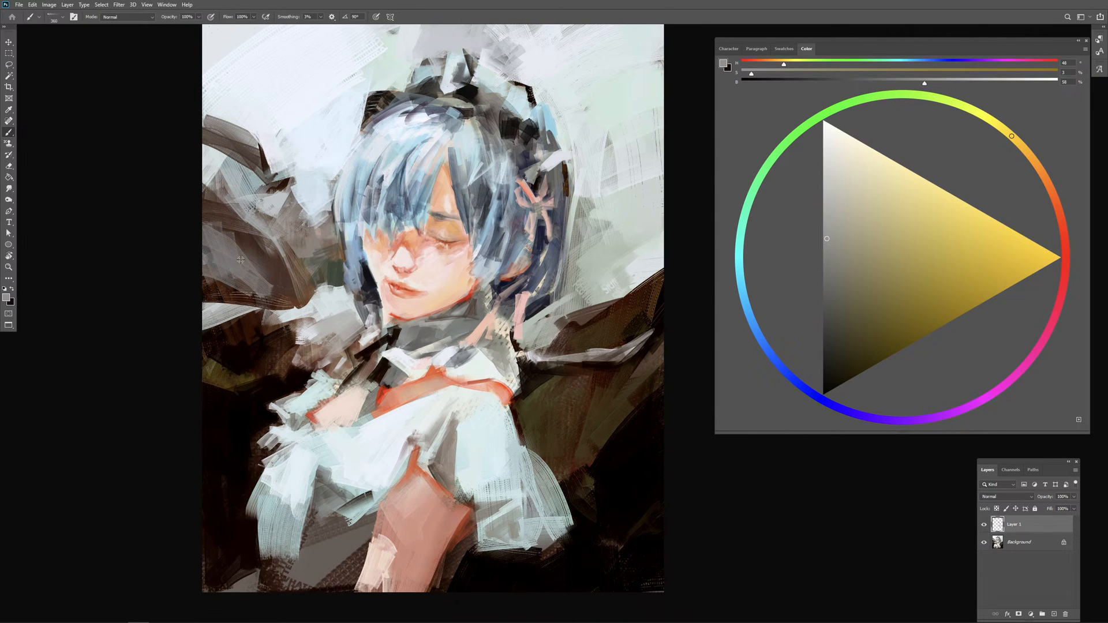
left_click(238, 262, "alt")
mouse_move(218, 232)
left_mouse_down()
mouse_move(283, 292)
mouse_move(214, 219)
left_mouse_up()
mouse_move(300, 249)
left_mouse_down()
mouse_move(291, 250)
mouse_move(293, 225)
left_mouse_up()
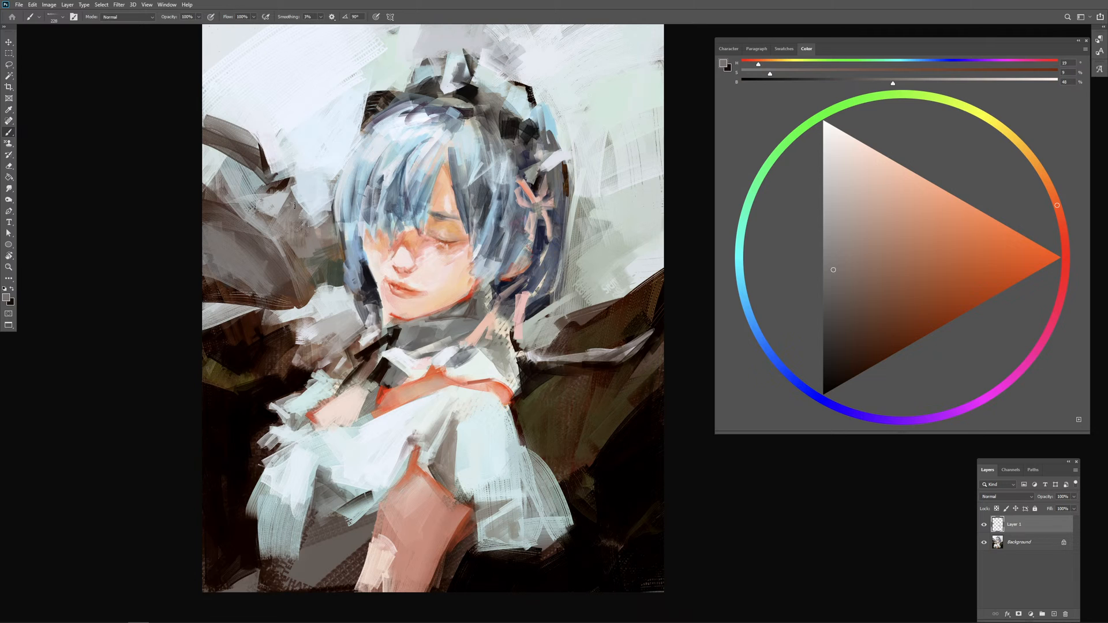
Step: Paint strokes over the background between the dark shape and the hair, undo unwanted ones, and add strokes in a sampled olive grey
left_click(310, 165, "alt")
left_click_drag(307, 179, 350, 178)
mouse_move(348, 163)
left_mouse_down()
mouse_move(192, 186)
mouse_move(257, 210)
mouse_move(318, 274)
left_mouse_up()
mouse_move(290, 211)
left_mouse_down()
mouse_move(310, 281)
mouse_move(281, 248)
mouse_move(292, 236)
mouse_move(263, 234)
mouse_move(295, 225)
mouse_move(306, 236)
mouse_move(295, 266)
mouse_move(312, 254)
mouse_move(309, 277)
mouse_move(323, 269)
left_mouse_up()
key("ctrl+z")
key("ctrl+z")
left_click(322, 267, "alt")
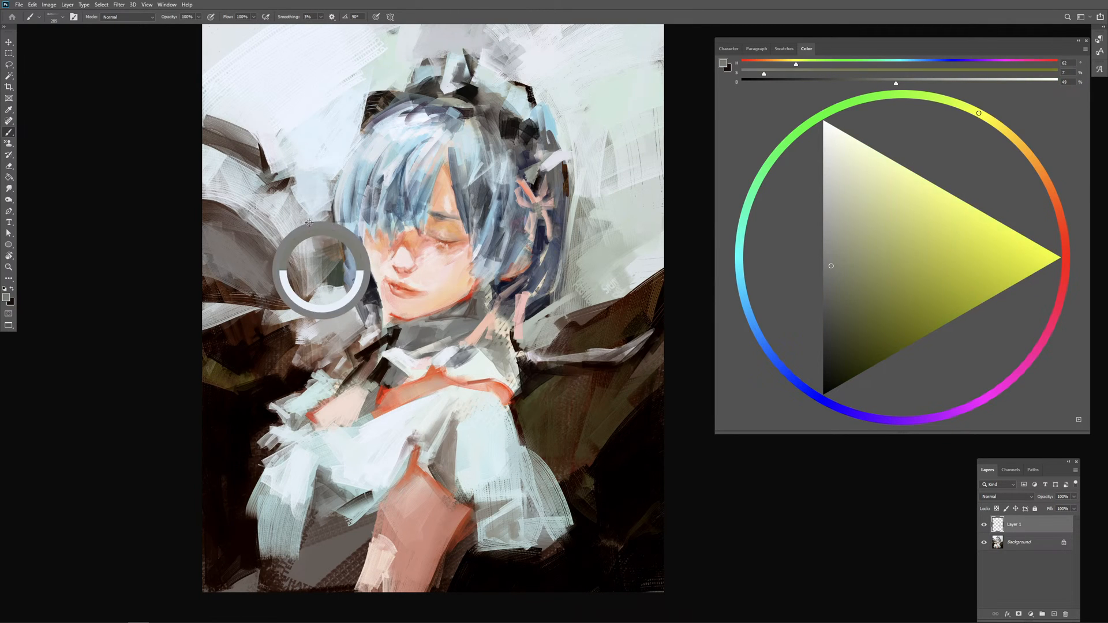
left_click_drag(319, 214, 323, 248)
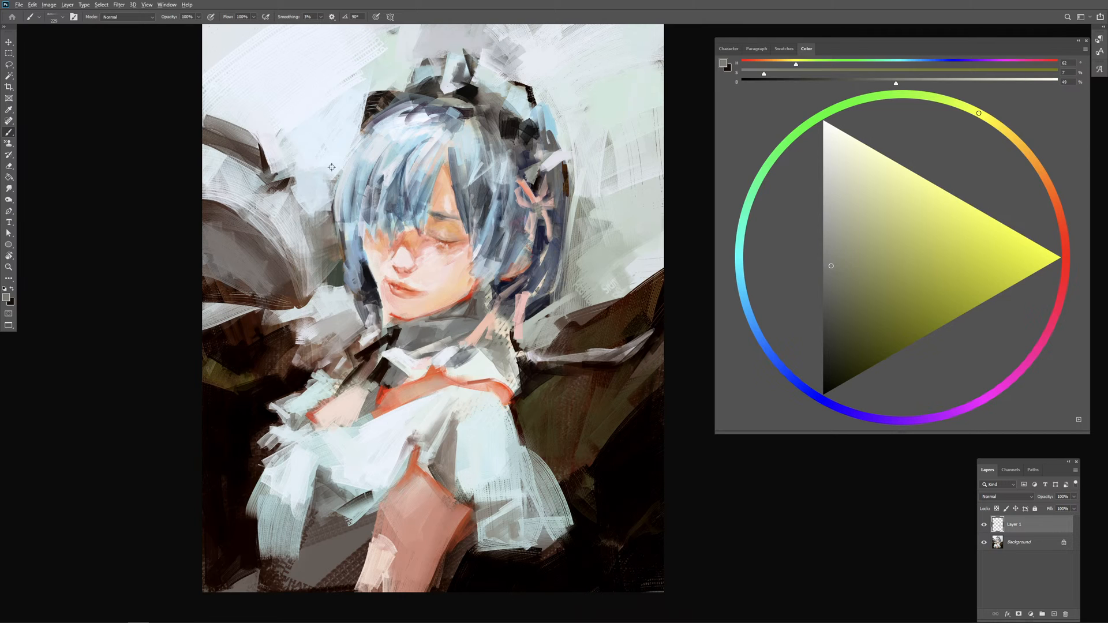
Step: Sample a pale blue, lighten it to near-white, reduce the brush size and paint highlight strands across the crown and fringe
left_click(321, 173, "alt")
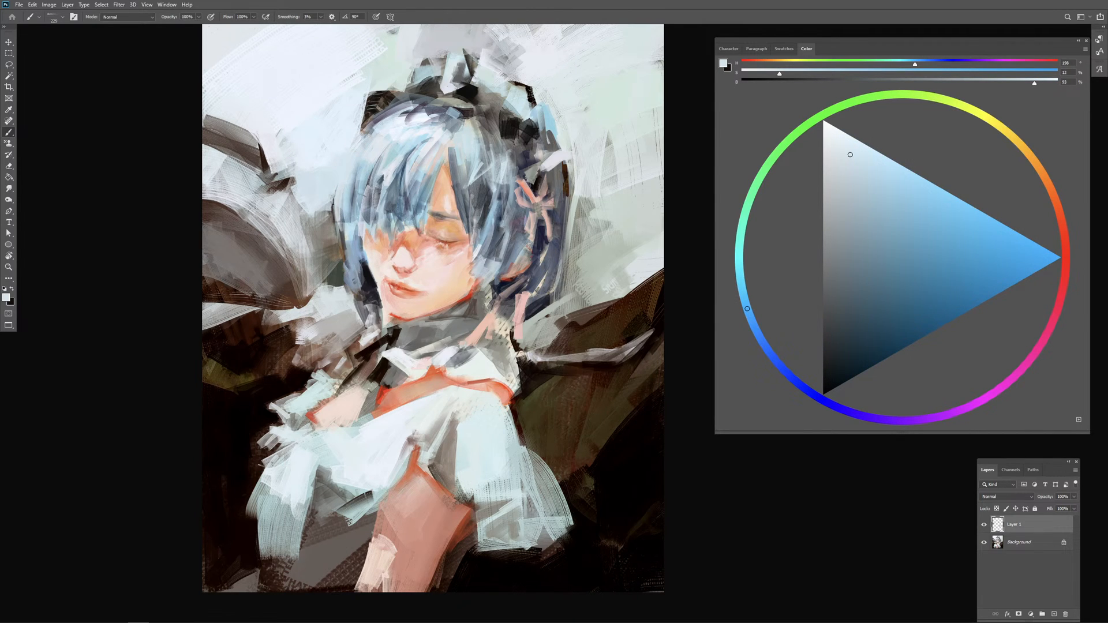
key("bracketleft")
key("bracketleft")
key("bracketleft")
left_click(824, 127)
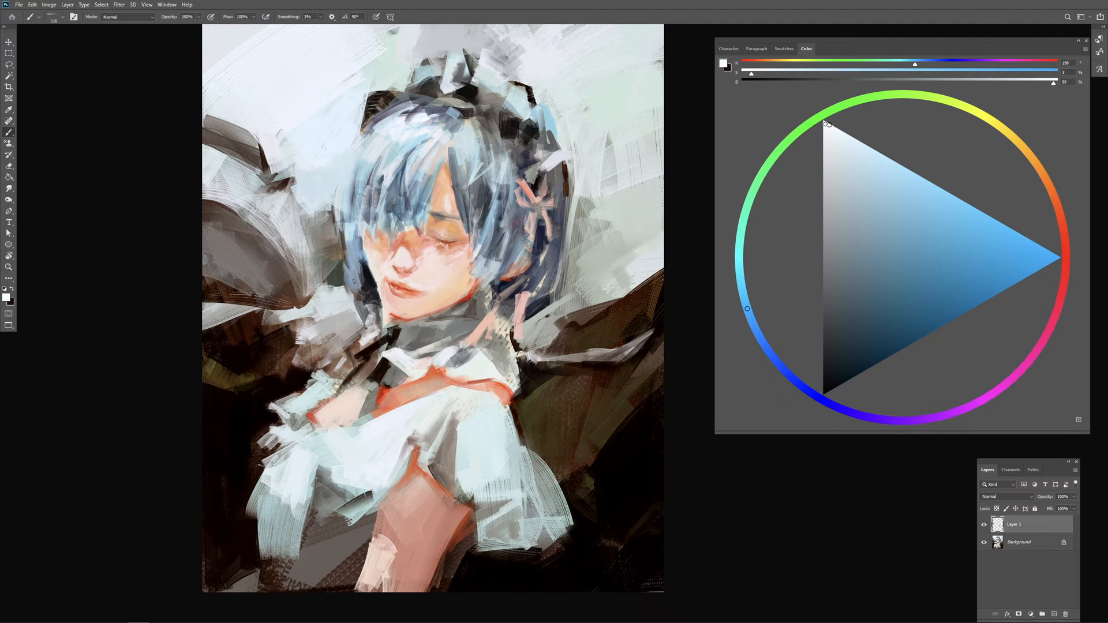
key("bracketleft")
key("bracketleft")
key("bracketleft")
key("bracketleft")
left_click_drag(346, 167, 338, 199)
left_click_drag(369, 136, 357, 174)
mouse_move(374, 144)
left_mouse_down()
mouse_move(362, 165)
mouse_move(362, 142)
mouse_move(391, 165)
mouse_move(426, 170)
mouse_move(428, 187)
left_mouse_up()
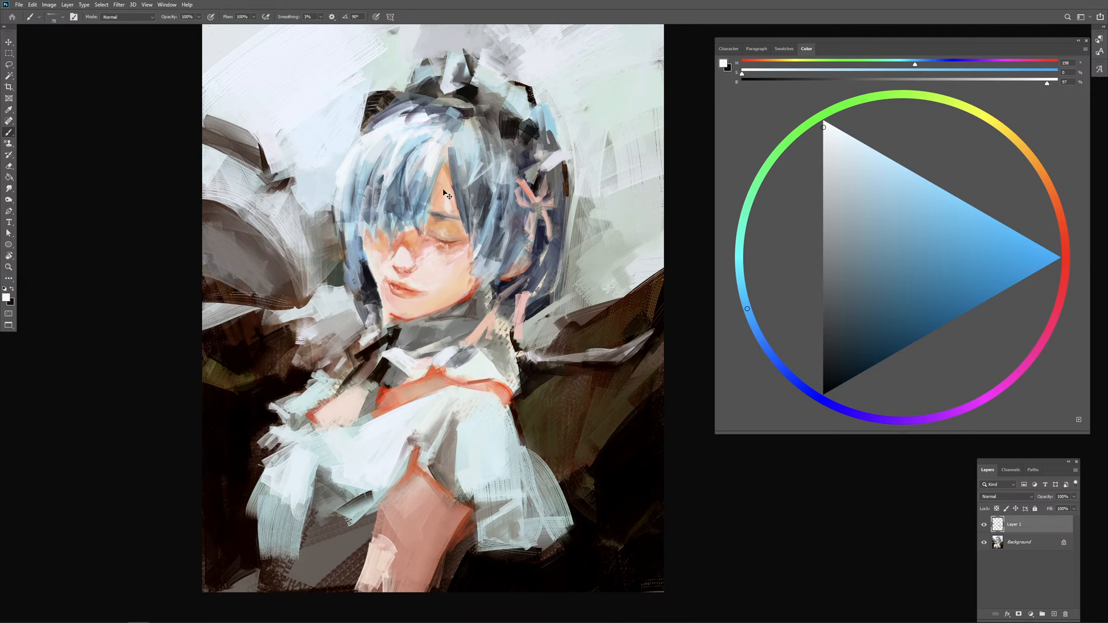
key("ctrl+z")
mouse_move(438, 141)
left_mouse_down()
mouse_move(434, 176)
mouse_move(445, 139)
mouse_move(484, 134)
mouse_move(446, 109)
mouse_move(427, 120)
mouse_move(467, 135)
mouse_move(481, 124)
mouse_move(464, 131)
left_mouse_up()
Step: Sample light tints around the headdress and paint pale strokes over its upper tips, undoing an unwanted mark
left_click(550, 114, "alt")
left_click(450, 74, "alt")
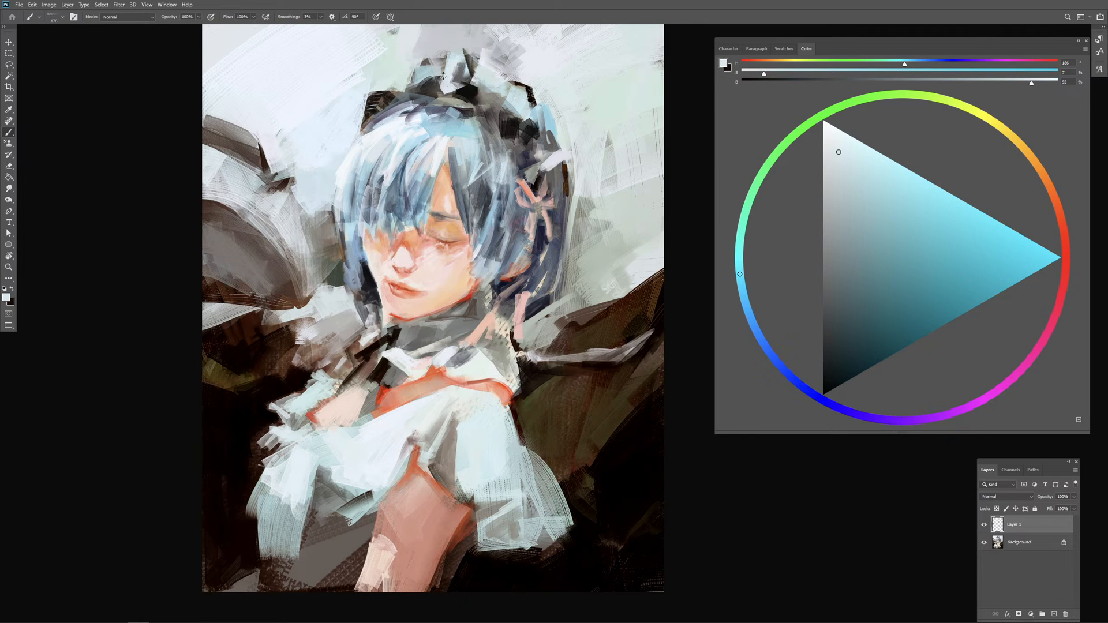
mouse_move(449, 75)
left_mouse_down()
mouse_move(376, 107)
mouse_move(496, 69)
left_mouse_up()
left_click(476, 38, "alt")
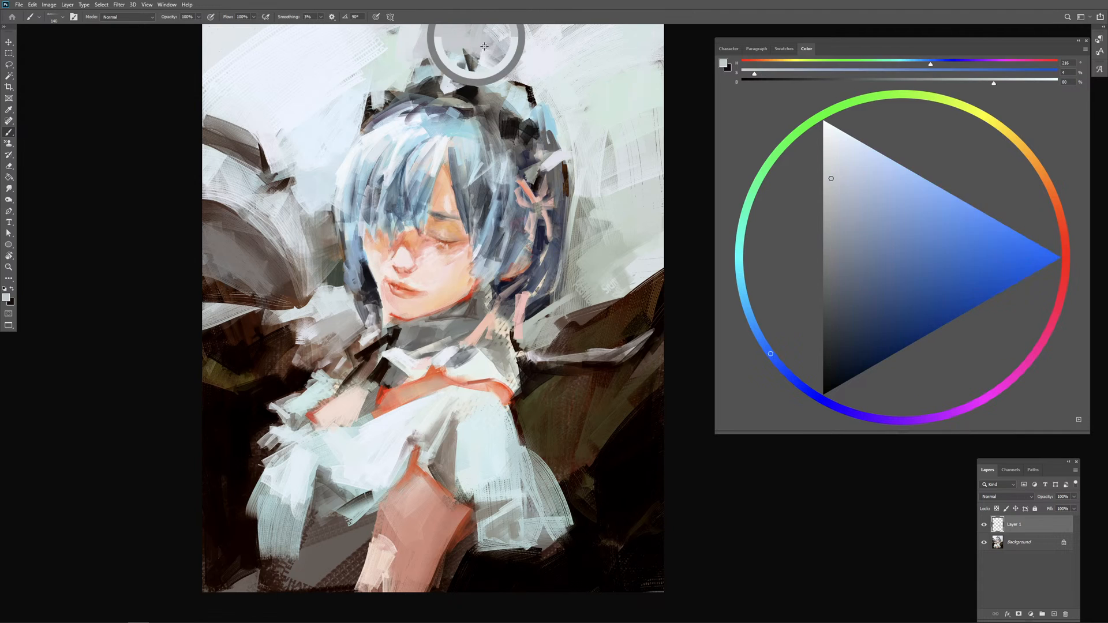
left_click(464, 39, "alt")
mouse_move(442, 74)
left_mouse_down()
mouse_move(465, 57)
mouse_move(464, 74)
left_mouse_up()
left_click(378, 97, "alt")
left_click(437, 145, "alt")
key("ctrl+z")
left_click_drag(472, 56, 476, 102)
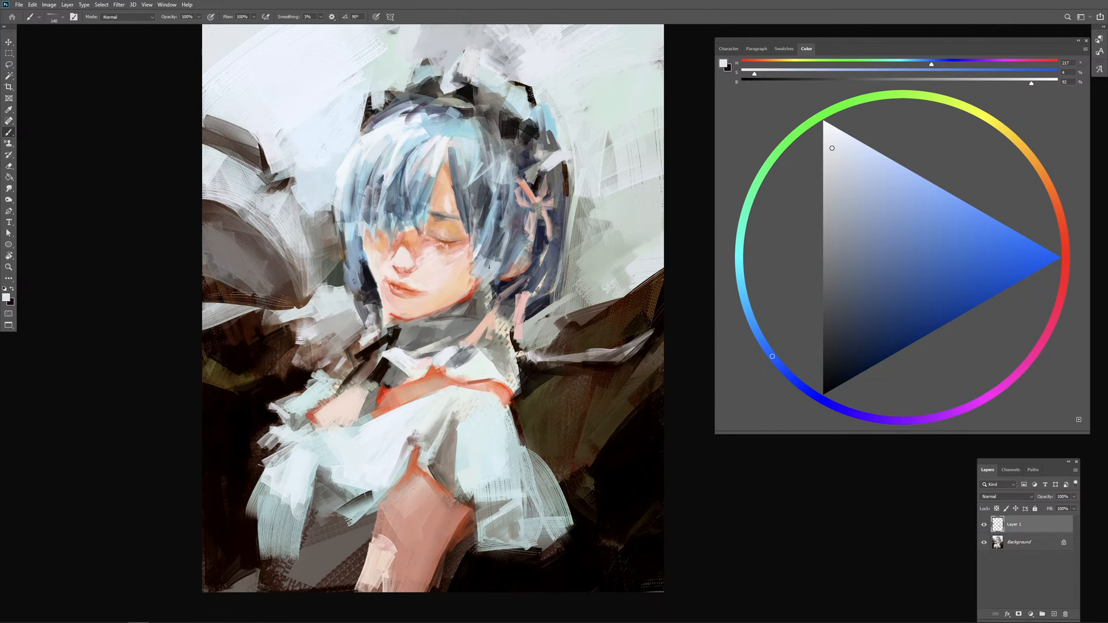
Step: Sample a very light blue, enlarge the brush and paint broad background strokes above and beside the headdress
left_click(366, 79, "alt")
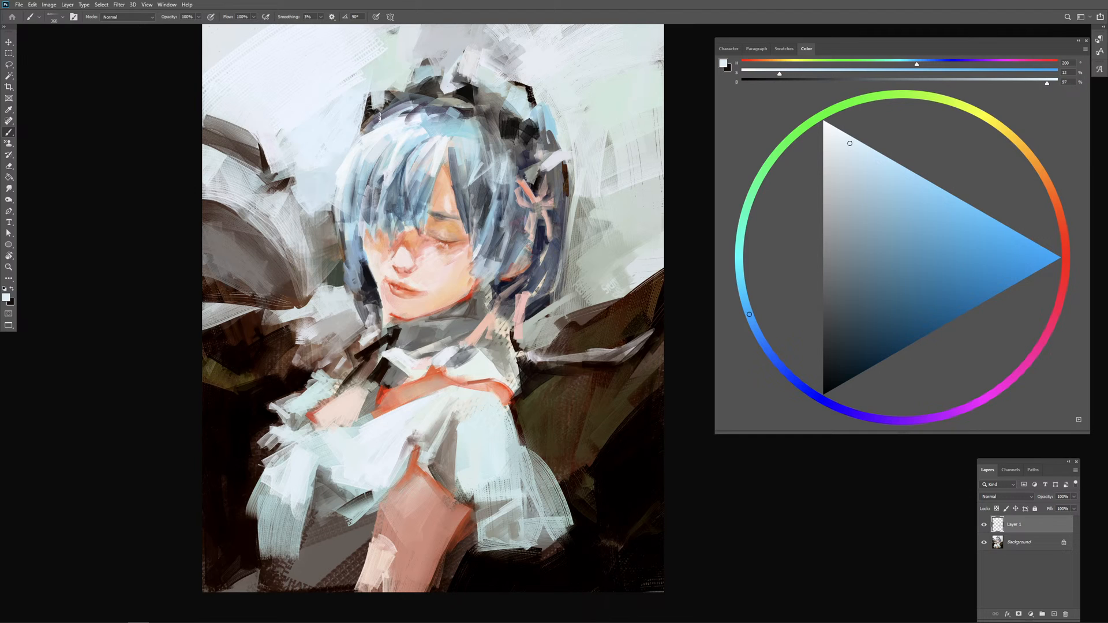
right_click(379, 116, "alt")
left_click_drag(372, 96, 363, 117)
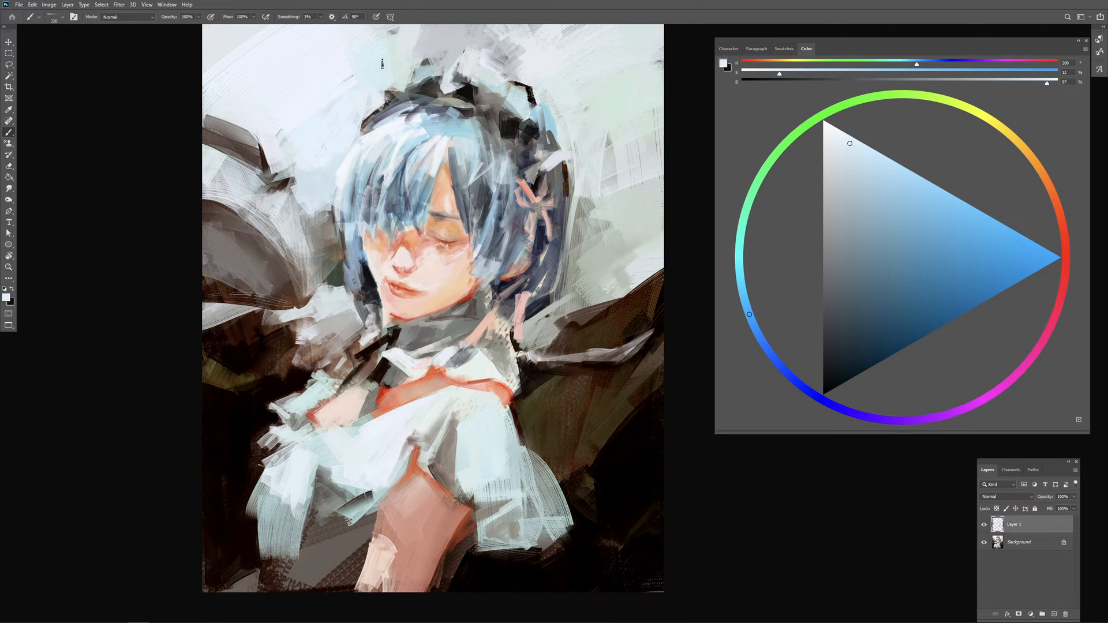
left_click(348, 58, "alt")
mouse_move(403, 60)
left_mouse_down()
mouse_move(400, 105)
mouse_move(386, 105)
mouse_move(396, 136)
mouse_move(413, 90)
mouse_move(427, 113)
mouse_move(427, 72)
mouse_move(488, 103)
mouse_move(485, 113)
mouse_move(511, 109)
left_mouse_up()
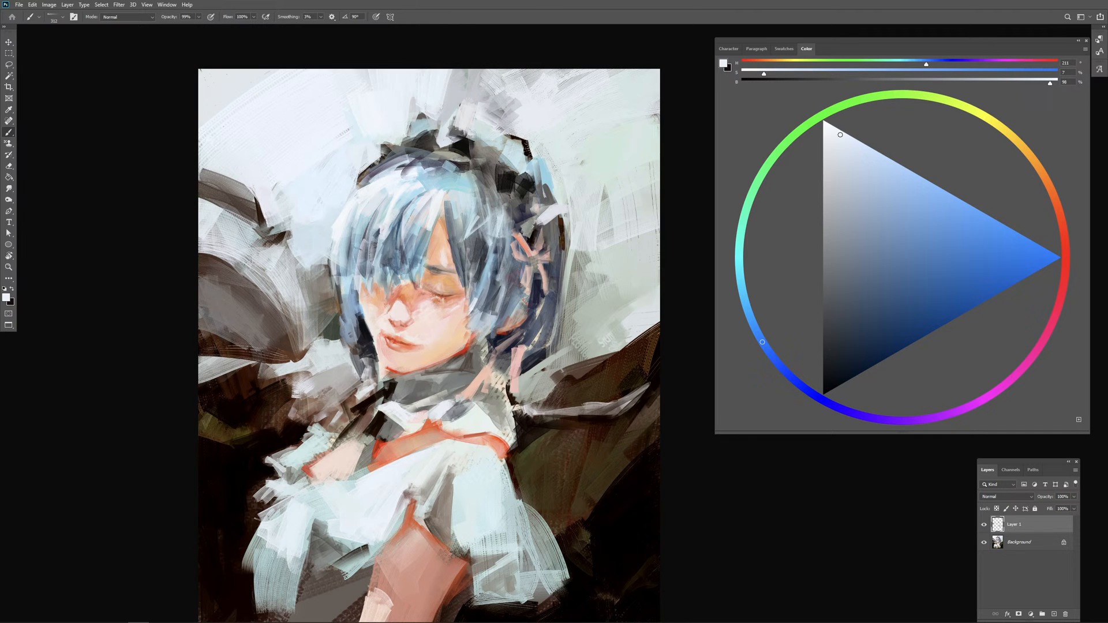
Step: Paint near-white strokes on the background around the headdress, on the fringe and along the headdress's back edge
left_click_drag(443, 120, 451, 116)
left_click_drag(339, 112, 350, 110)
left_click_drag(436, 236, 421, 233)
left_click_drag(565, 147, 527, 156)
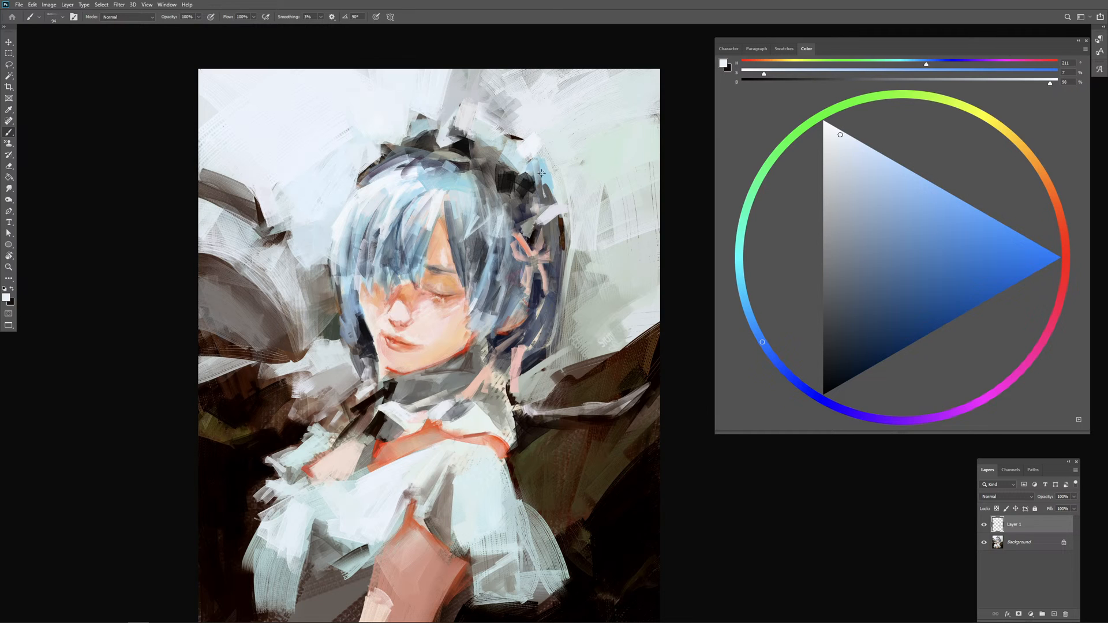
Step: Sample greys from the back of the headdress and paint small dark strokes there, undoing unwanted ones
left_click(541, 193, "alt")
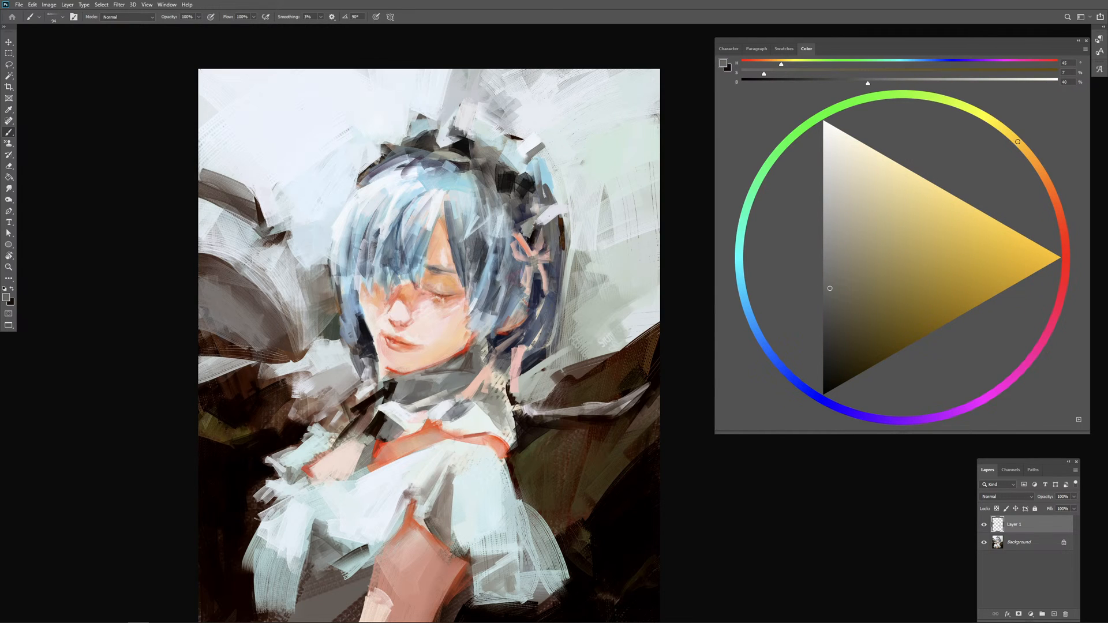
left_click_drag(549, 215, 566, 212)
key("ctrl+z")
key("ctrl+z")
left_click(510, 211, "alt")
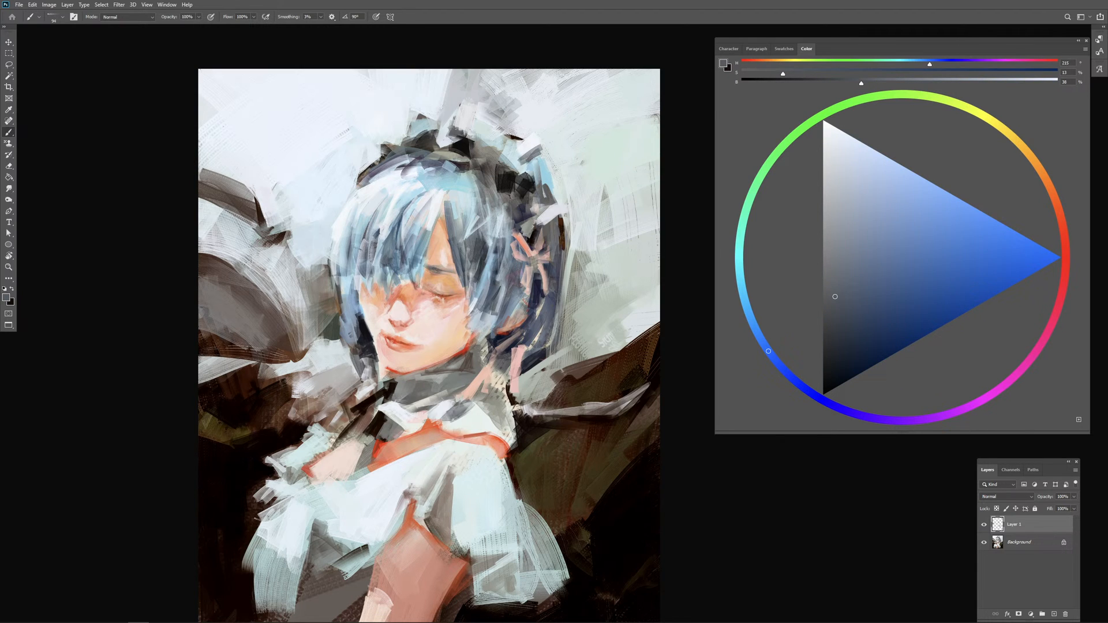
left_click_drag(526, 163, 536, 169)
Step: Sample a light blue-grey with a larger brush and paint over the grey background patch above the headdress, undoing and redoing one stroke
left_click(559, 154, "alt")
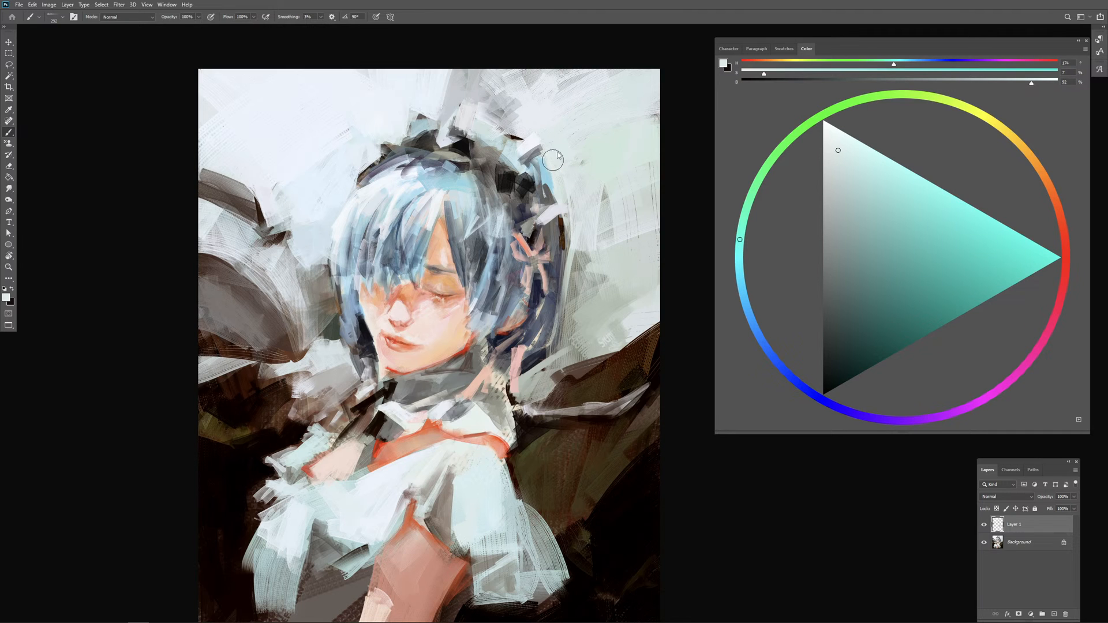
left_click(543, 103, "alt")
left_click_drag(606, 72, 511, 84)
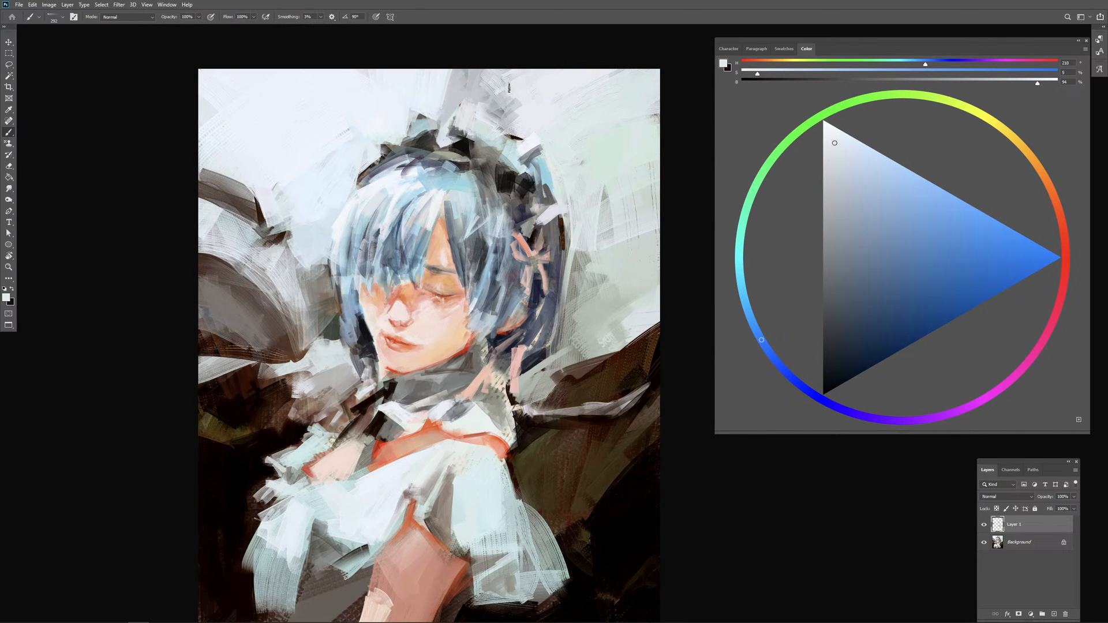
mouse_move(436, 74)
left_mouse_down()
mouse_move(514, 84)
mouse_move(441, 91)
mouse_move(496, 82)
mouse_move(525, 137)
left_mouse_up()
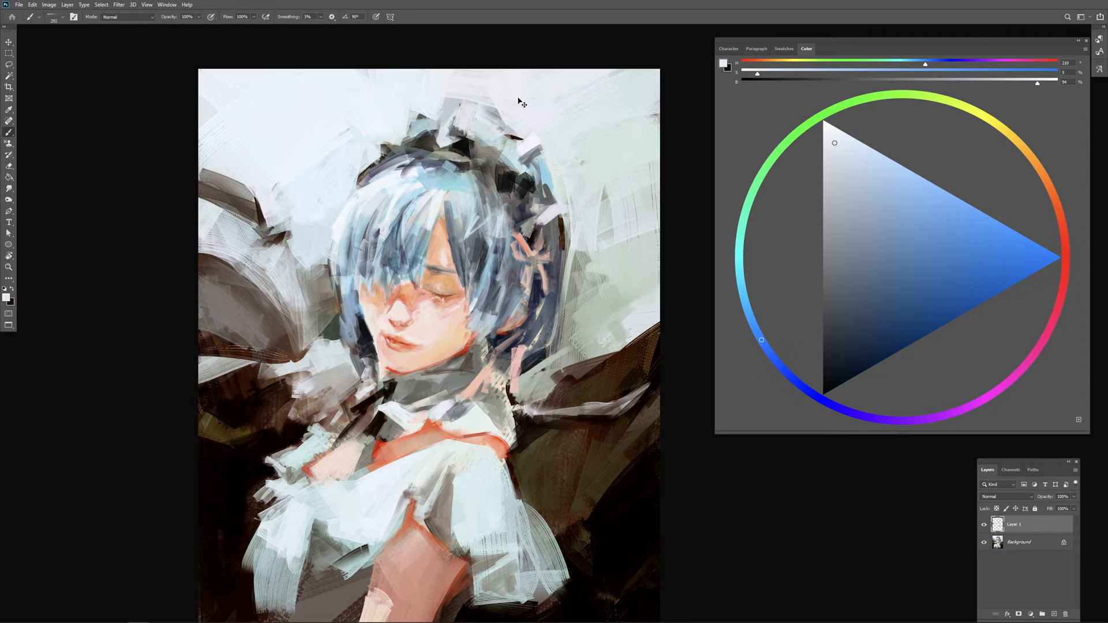
key("ctrl+z")
mouse_move(466, 60)
left_mouse_down()
mouse_move(439, 95)
mouse_move(508, 72)
mouse_move(482, 100)
mouse_move(505, 123)
mouse_move(493, 110)
mouse_move(527, 100)
mouse_move(514, 121)
left_mouse_up()
Step: Sample pale skin tones from the face, shift the colour to a light orange and paint strokes on the cheek beside the nose
left_click_drag(472, 323, 459, 319)
left_click(427, 308, "alt")
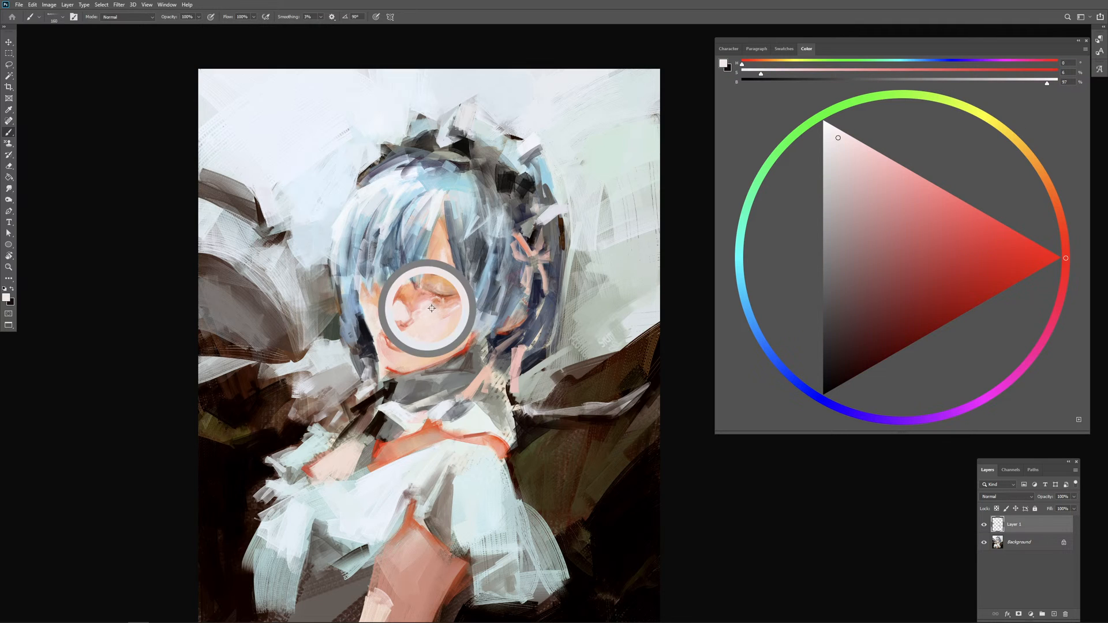
left_click(446, 340, "alt")
left_click(454, 342, "alt")
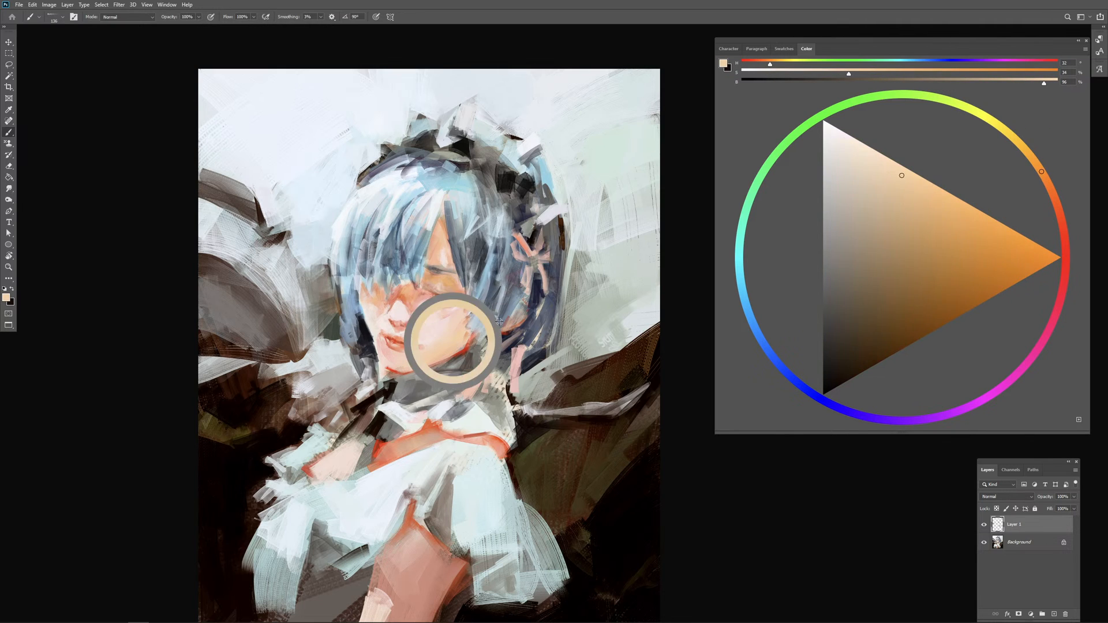
left_click(931, 191)
left_click(1059, 184)
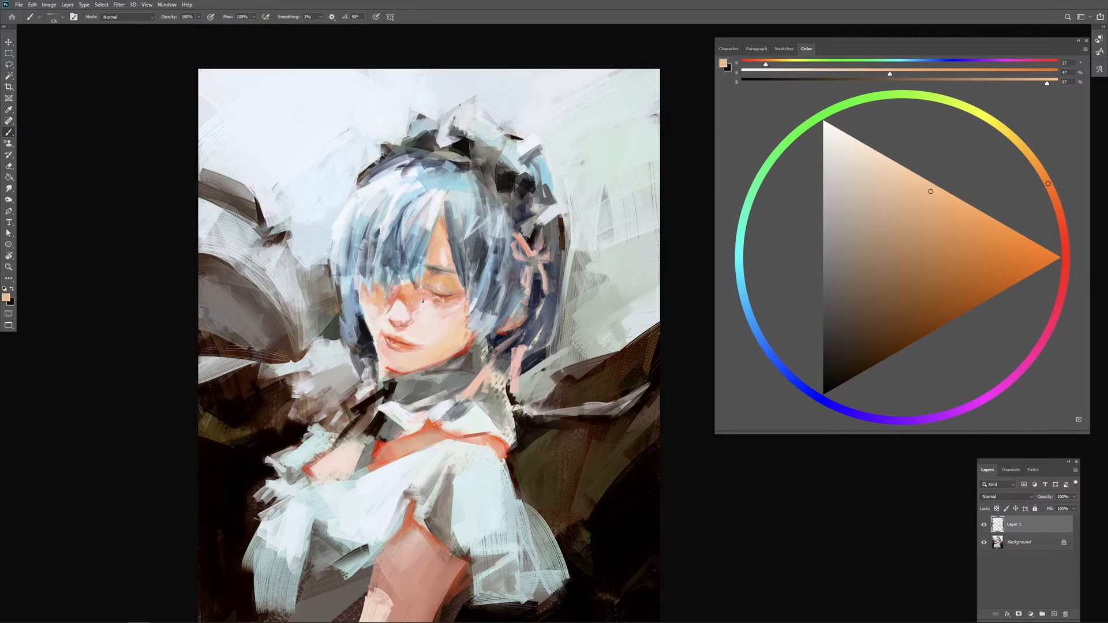
left_click_drag(422, 301, 428, 306)
Step: Sample peach and orange skin tones with a small brush and retouch the closed eyelid, upper cheek and nose bridge
left_click(432, 280, "alt")
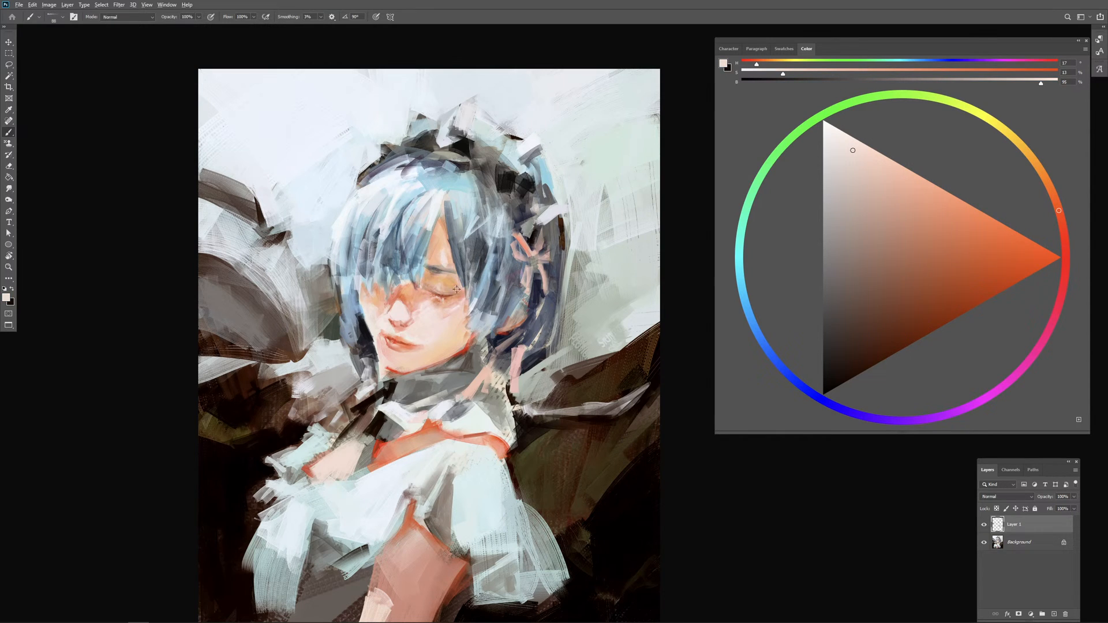
left_click(454, 285, "alt")
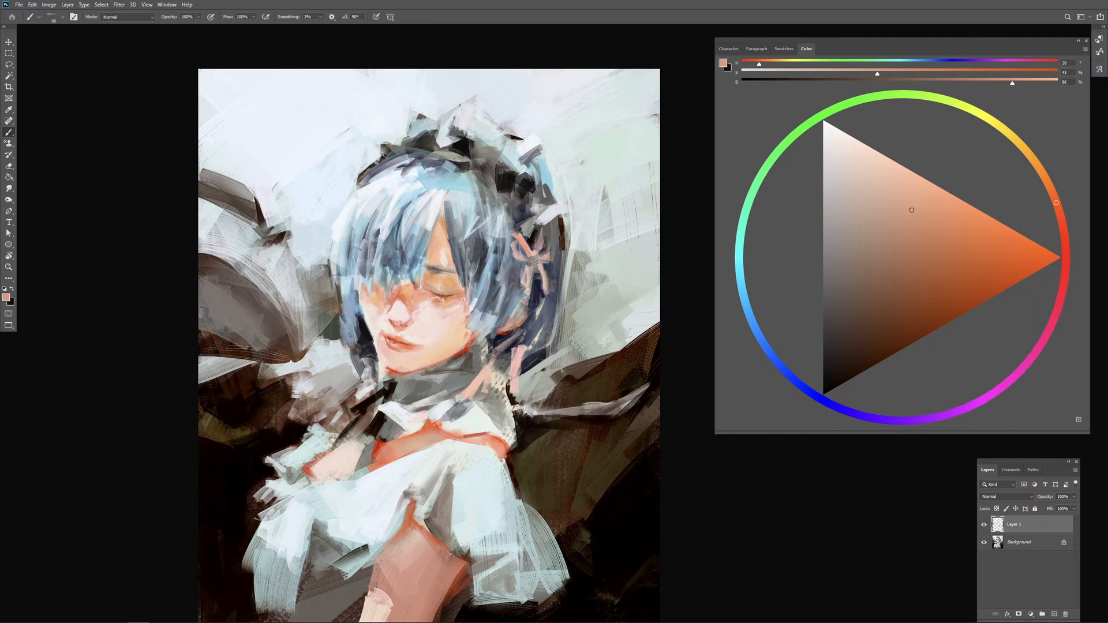
left_click(460, 299, "alt")
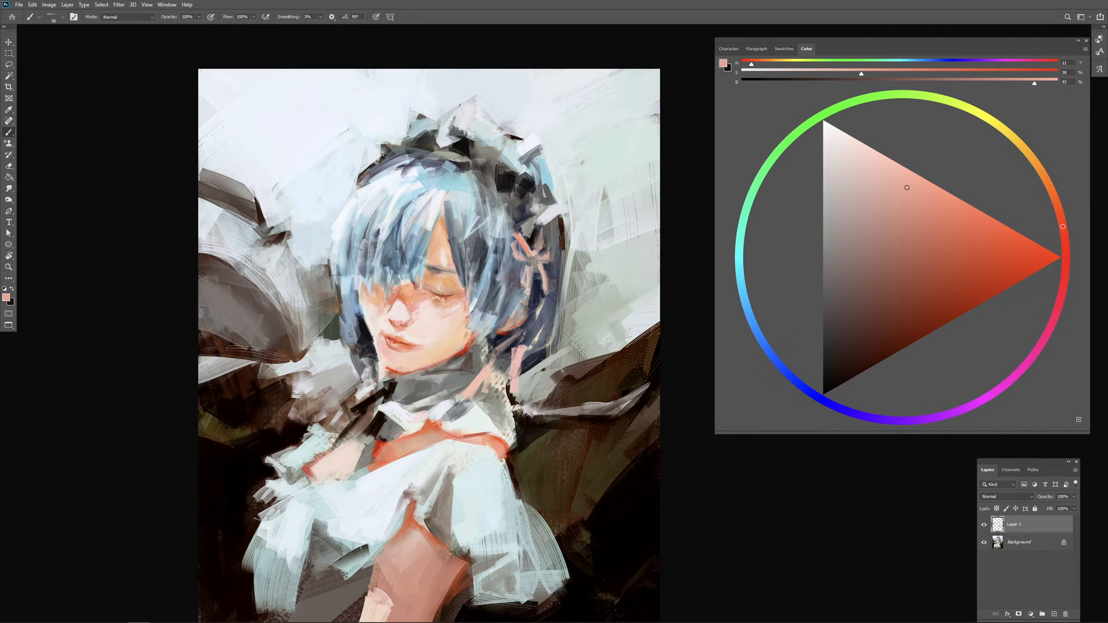
left_click(405, 296, "alt")
left_click(404, 297, "alt")
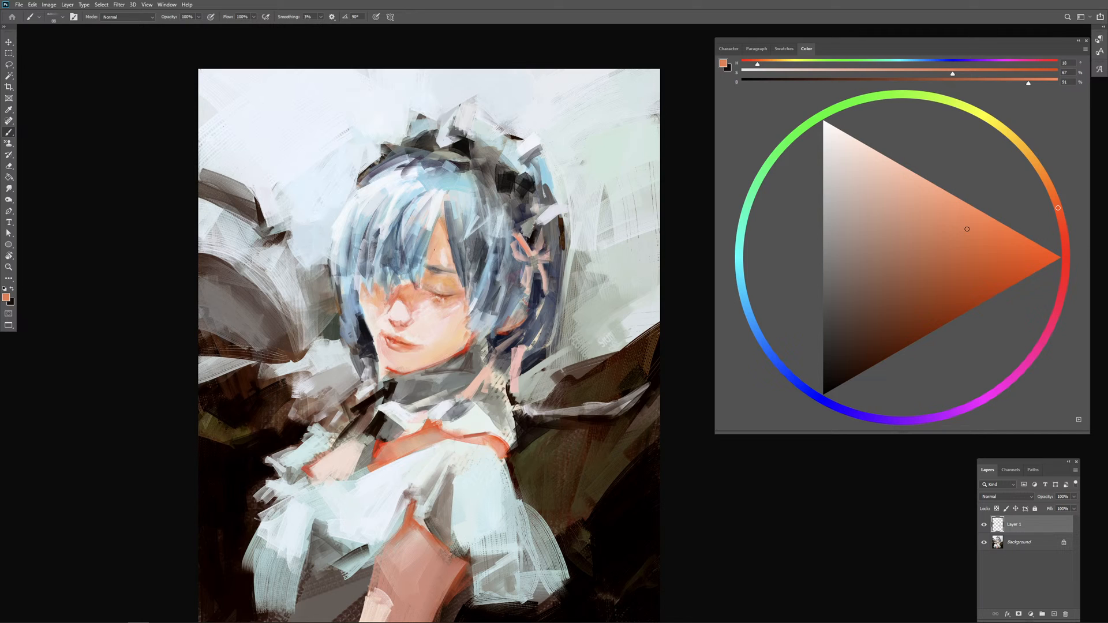
Step: Sample grey-blue and near-white from the hair, set the brush to about 40 px and paint thin light strands down the fringe
left_click(450, 246, "alt")
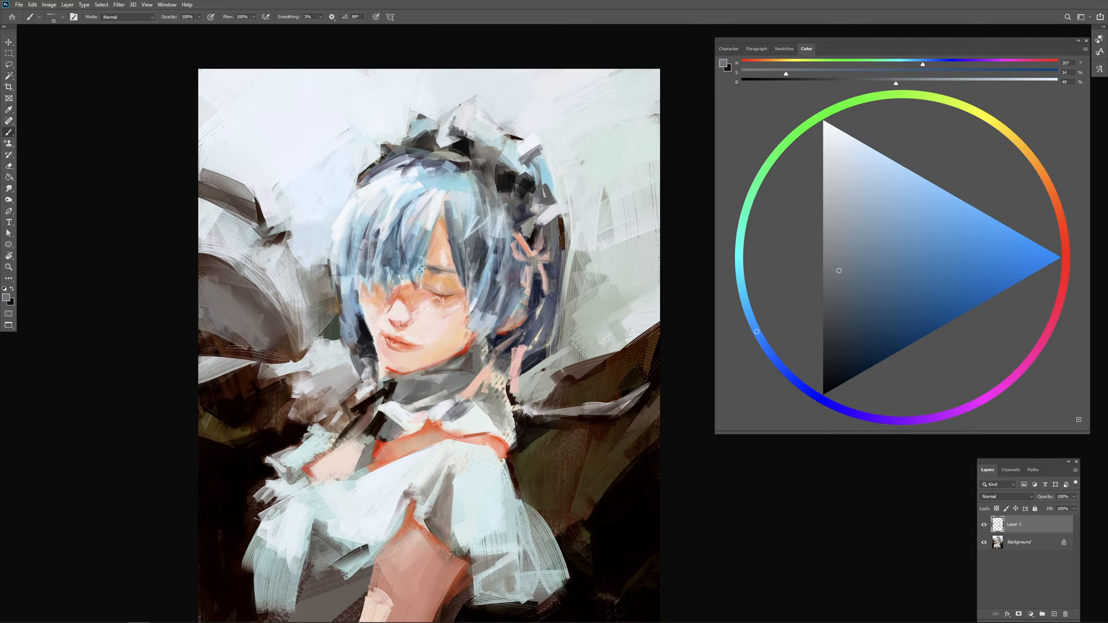
left_click(433, 225, "alt")
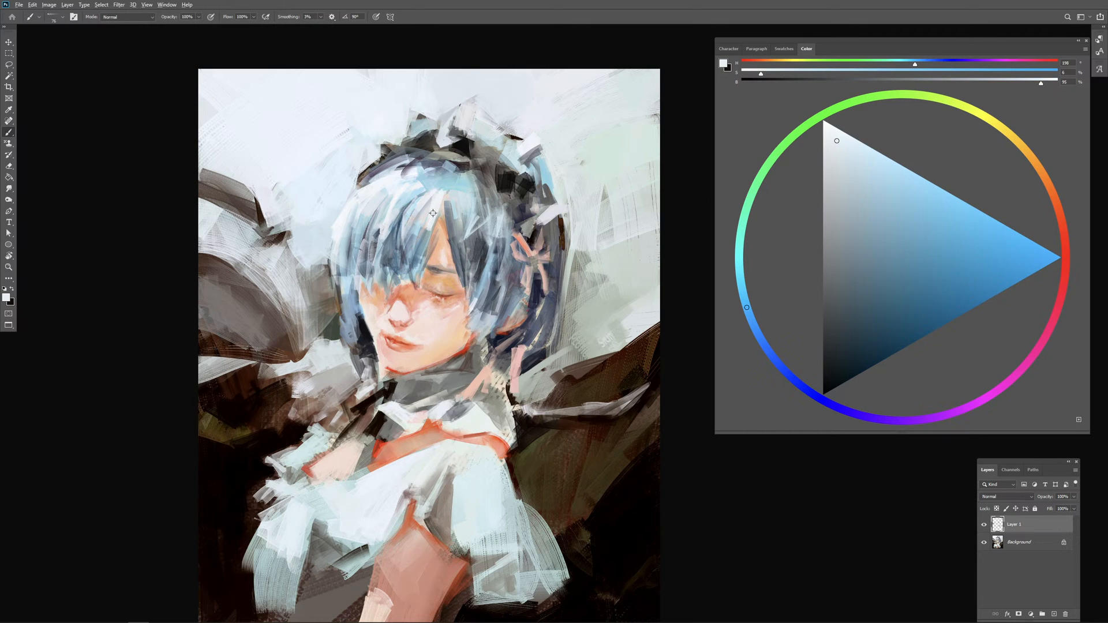
left_click(433, 213, "alt")
right_click(432, 222, "alt")
left_click_drag(429, 229, 414, 280)
right_click(419, 266, "alt")
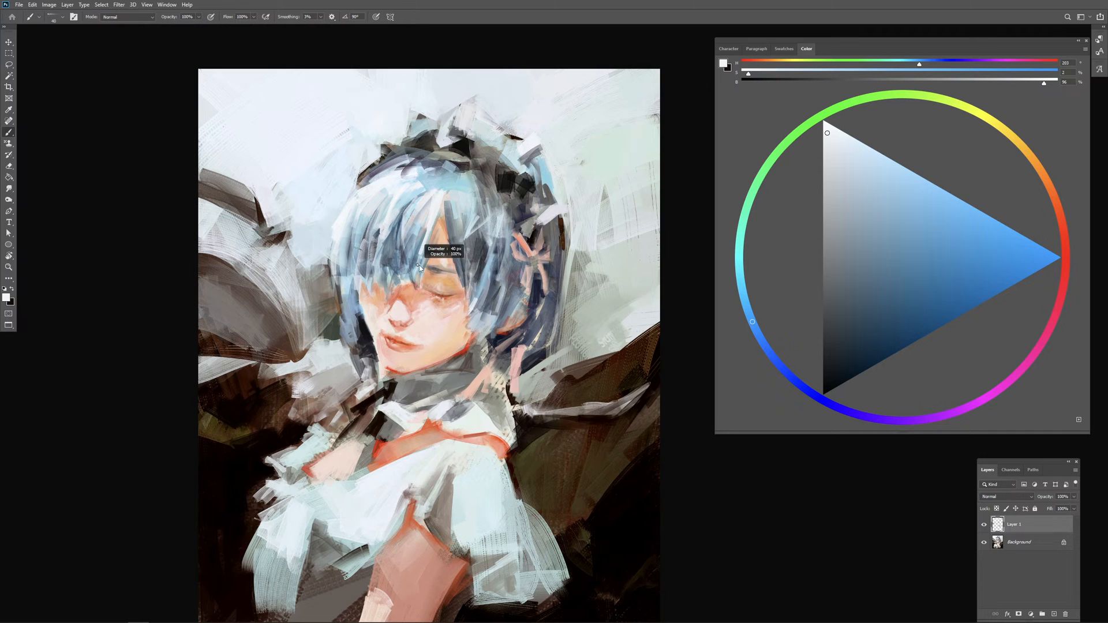
left_click_drag(412, 240, 401, 273)
left_click_drag(409, 235, 396, 276)
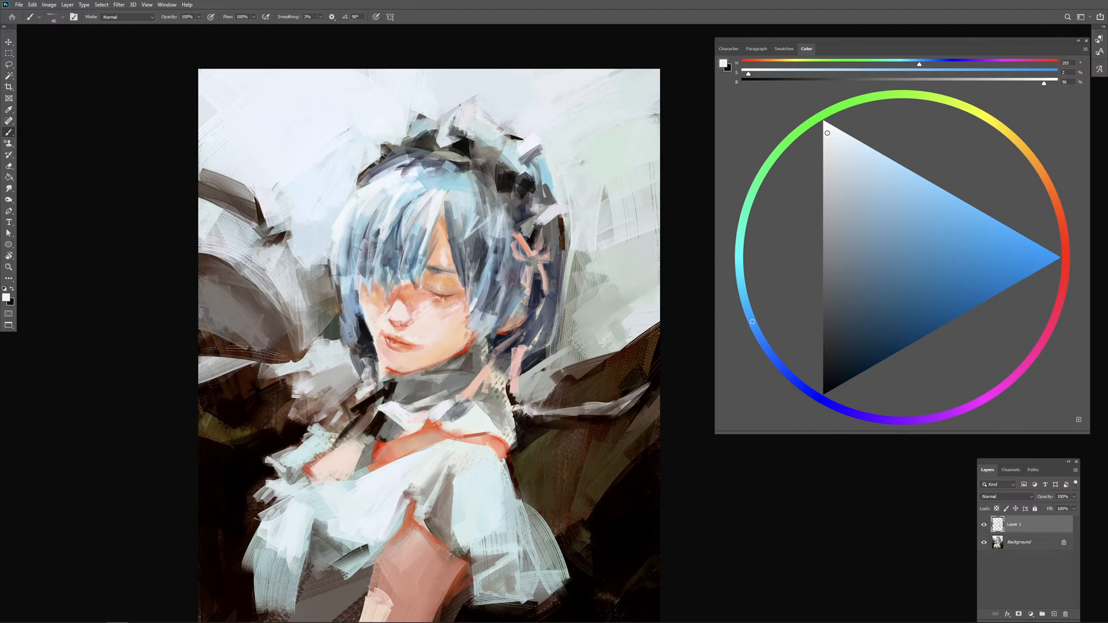
Step: Sample muted grey-blues with a larger brush and paint darker strokes along the fringe's lower edge over the covered eye
left_click(460, 256, "alt")
left_click_drag(459, 256, 472, 256)
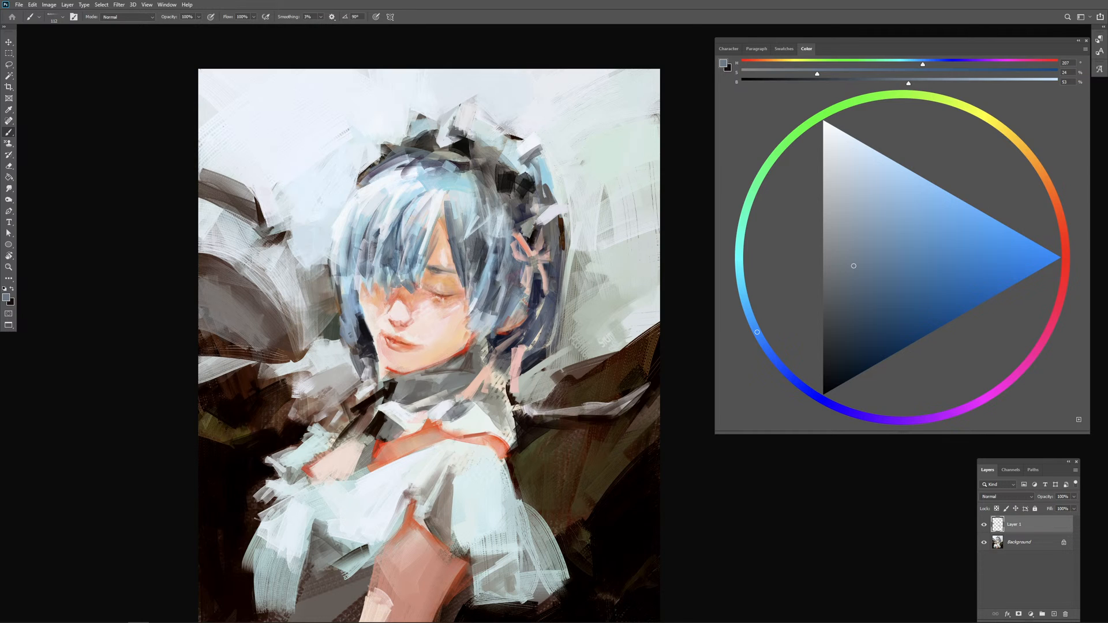
left_click(386, 263, "alt")
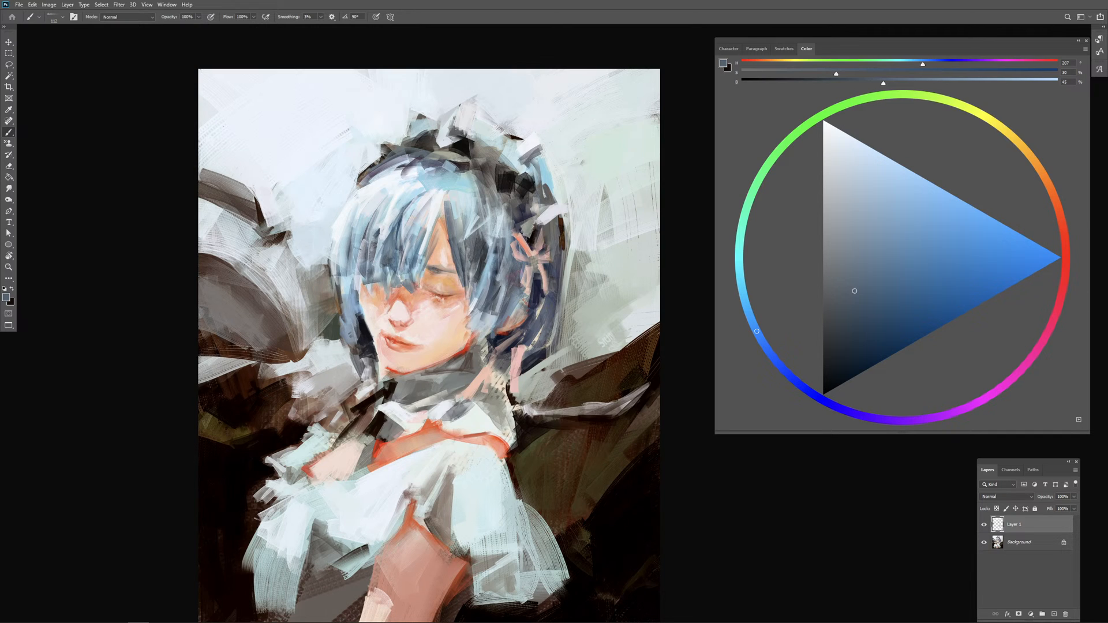
left_click(376, 265, "alt")
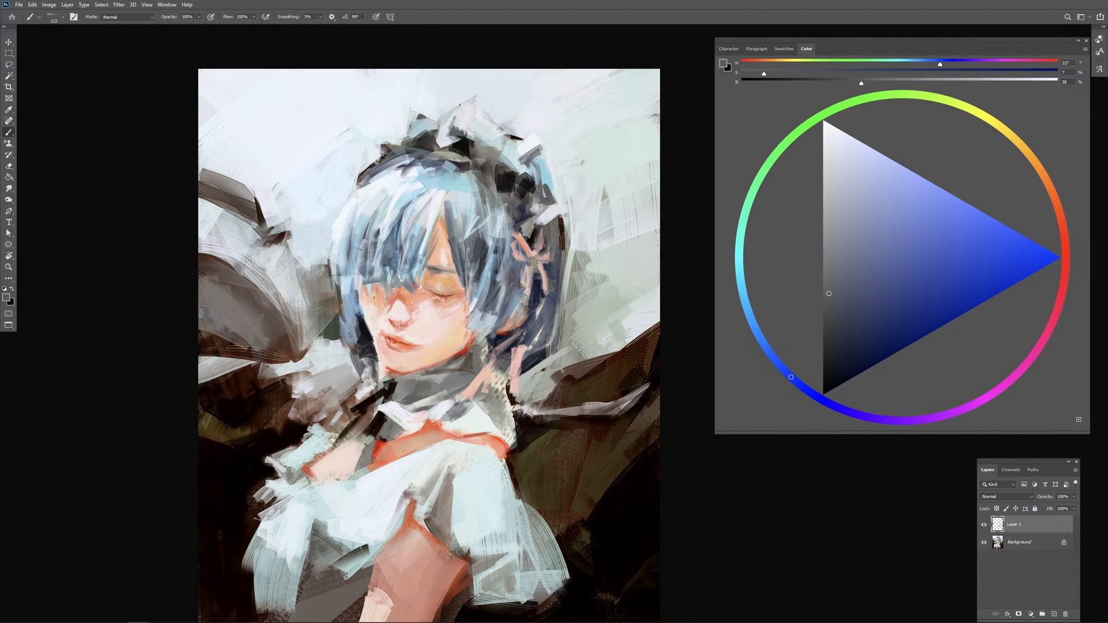
left_click_drag(373, 294, 389, 289)
left_click_drag(410, 293, 401, 293)
left_click(383, 264, "alt")
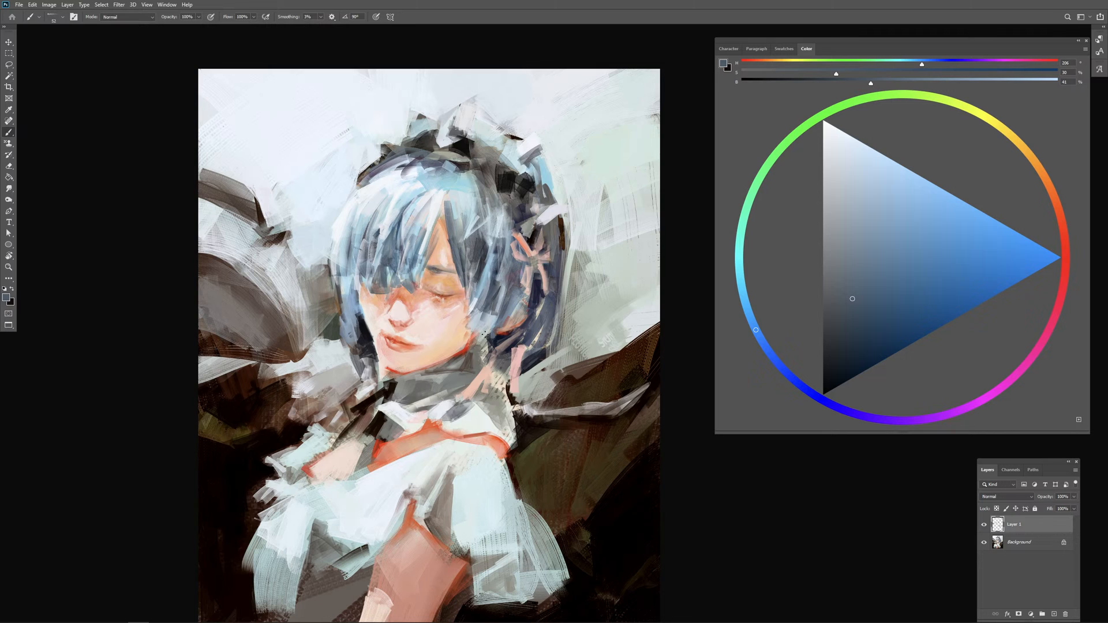
Step: Darken the hair under the ear with a deep navy, and add small strokes of darkened red as shadow there
left_click_drag(471, 323, 478, 322)
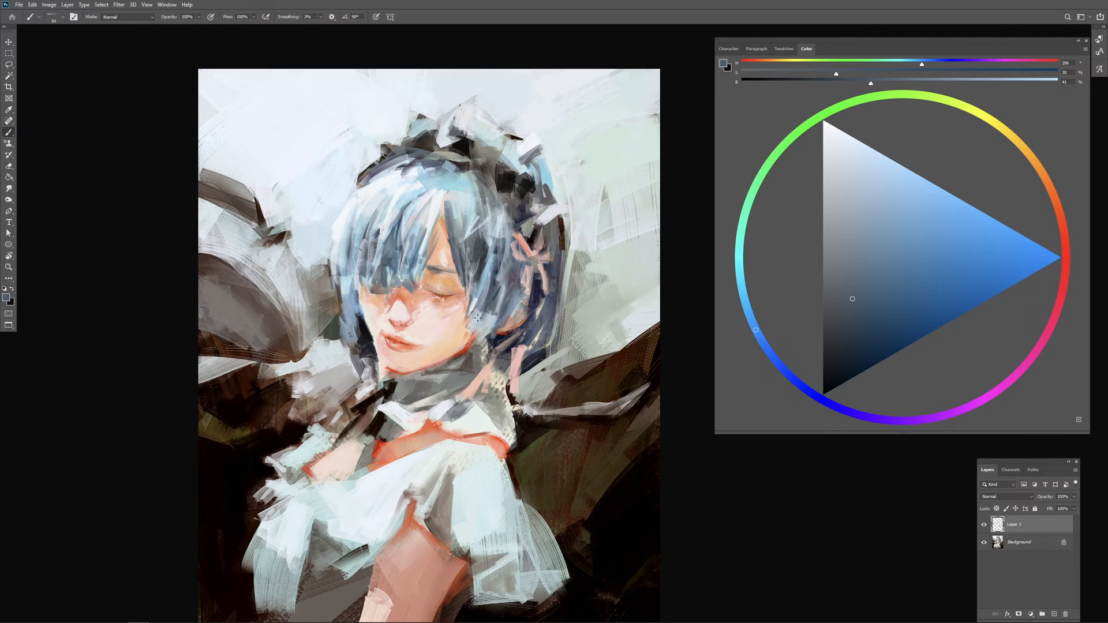
left_click(534, 363, "alt")
left_click(859, 353)
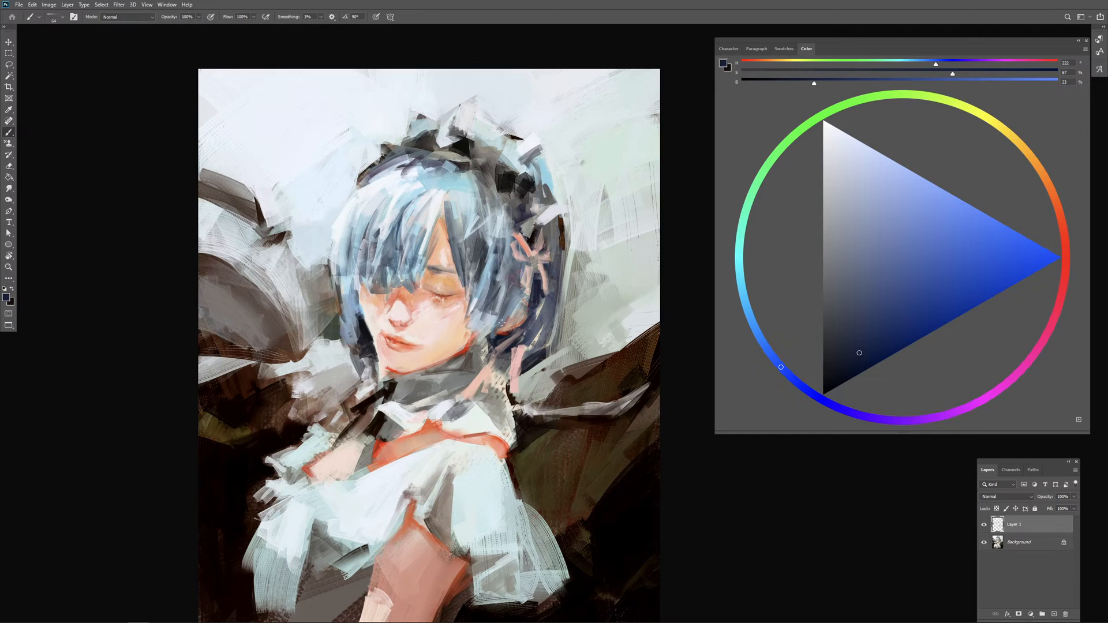
mouse_move(506, 323)
left_mouse_down()
mouse_move(494, 335)
mouse_move(518, 337)
mouse_move(497, 336)
left_mouse_up()
left_click(466, 344, "alt")
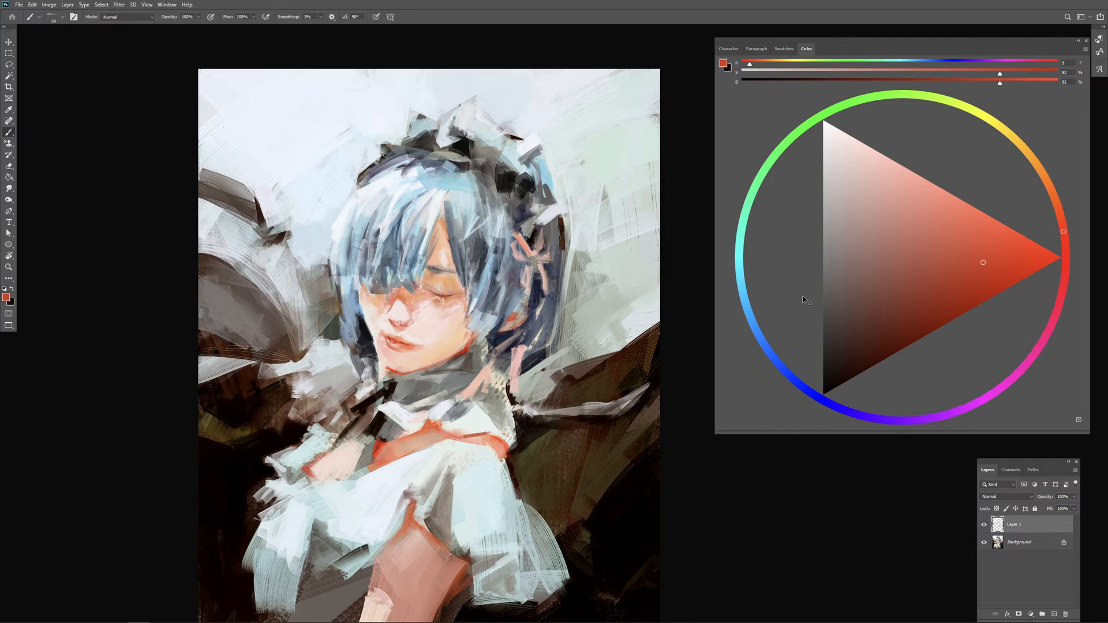
left_click_drag(944, 283, 967, 289)
mouse_move(502, 324)
left_mouse_down()
mouse_move(533, 294)
mouse_move(510, 327)
left_mouse_up()
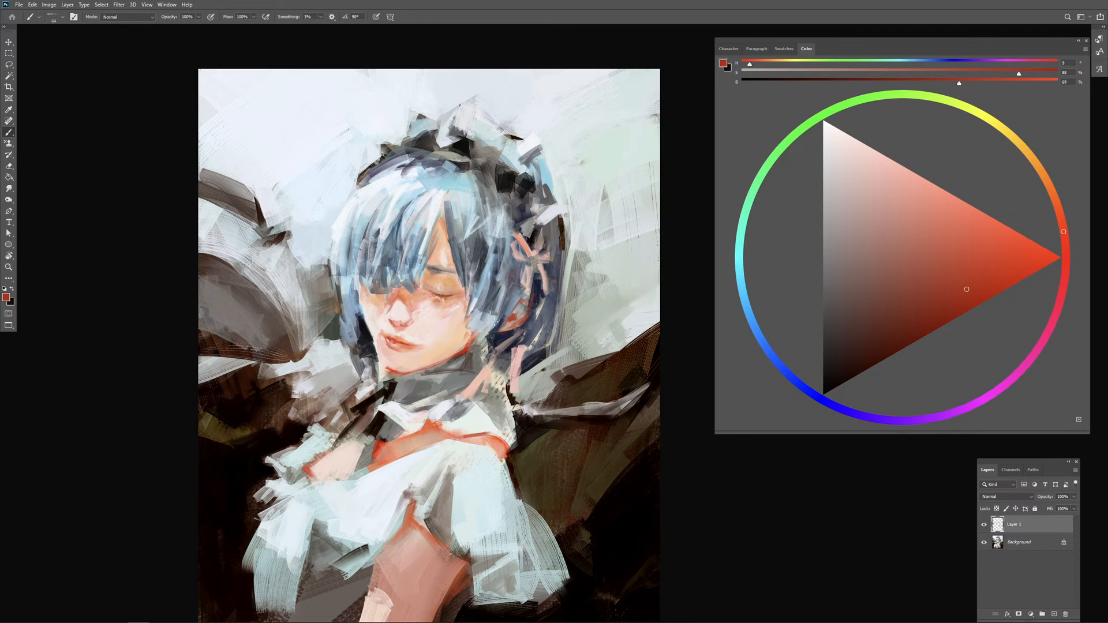
Step: Sample near-black and pale peach tones and refine the edge between the cheek and the front side hair
left_click(366, 322, "alt")
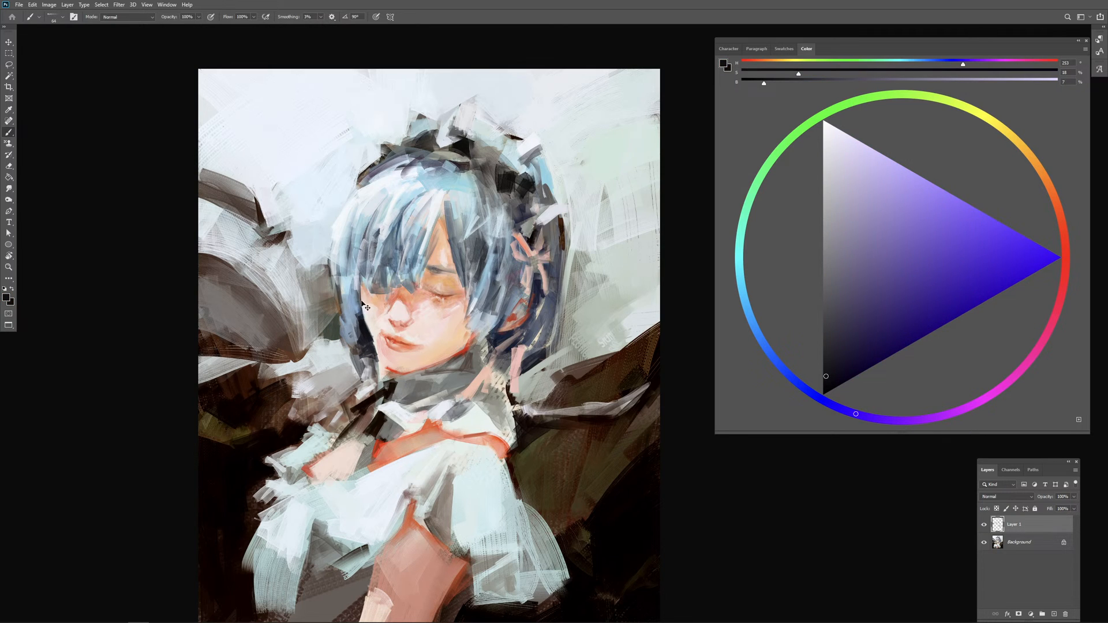
left_click(361, 294, "alt")
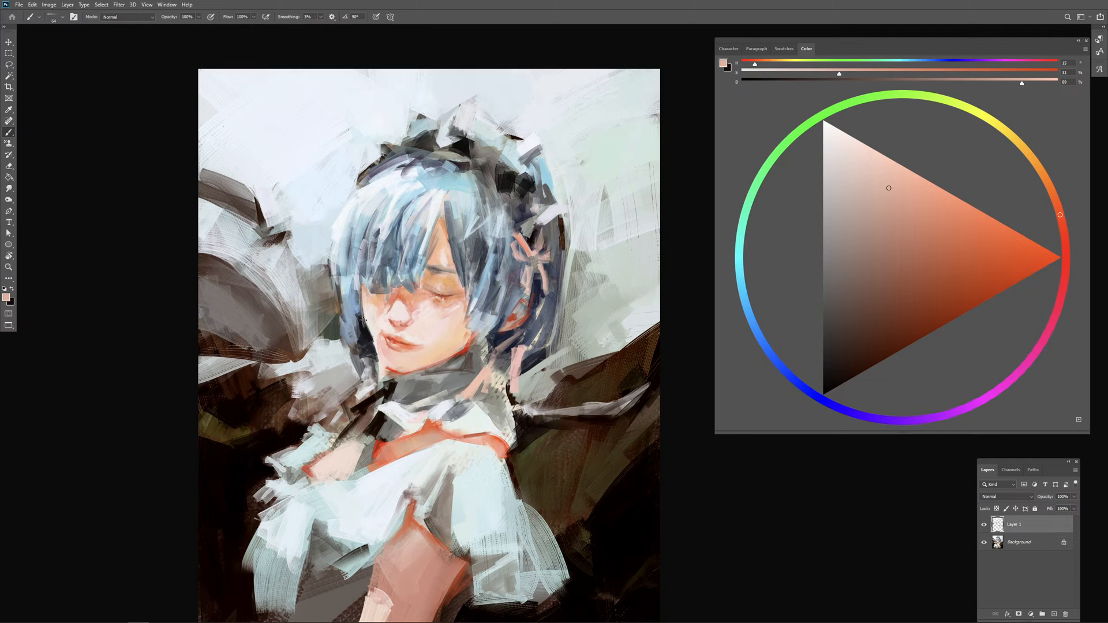
left_click_drag(362, 298, 374, 345)
left_click_drag(486, 332, 480, 336)
mouse_move(371, 341)
left_mouse_down()
mouse_move(366, 308)
mouse_move(374, 343)
mouse_move(369, 327)
left_mouse_up()
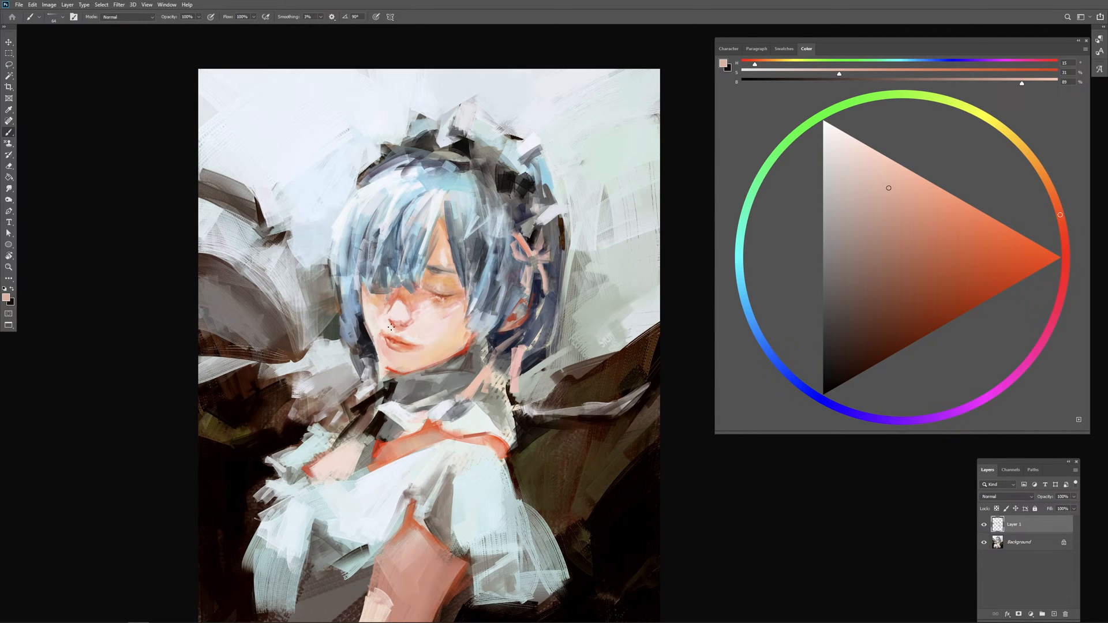
left_click(390, 369, "alt")
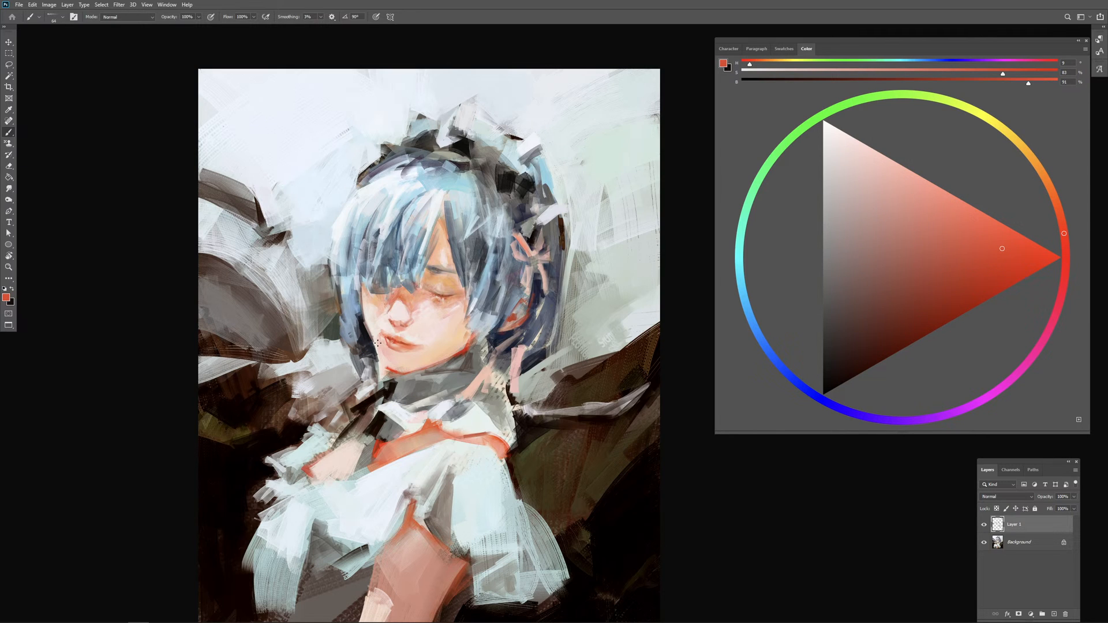
left_click_drag(375, 338, 385, 367)
key("ctrl+z")
Step: Sample orange and pale pink skin tones and retouch the area above the lips, the nose and the cheek beside it
left_click(415, 330, "alt")
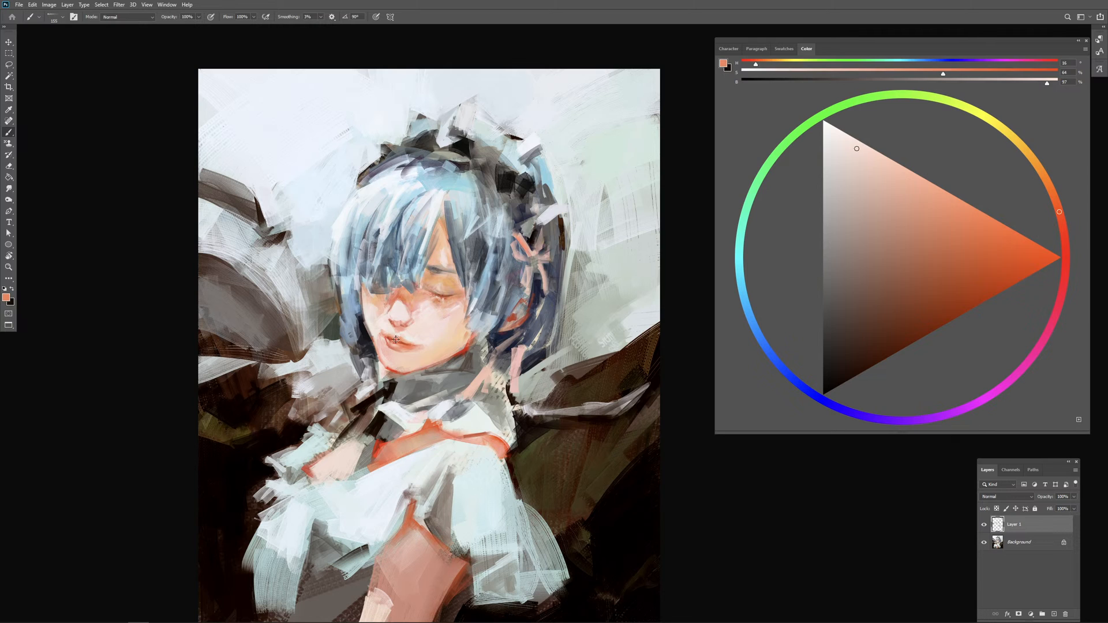
left_click(396, 340, "alt")
left_click_drag(411, 332, 410, 321)
left_click(405, 315, "alt")
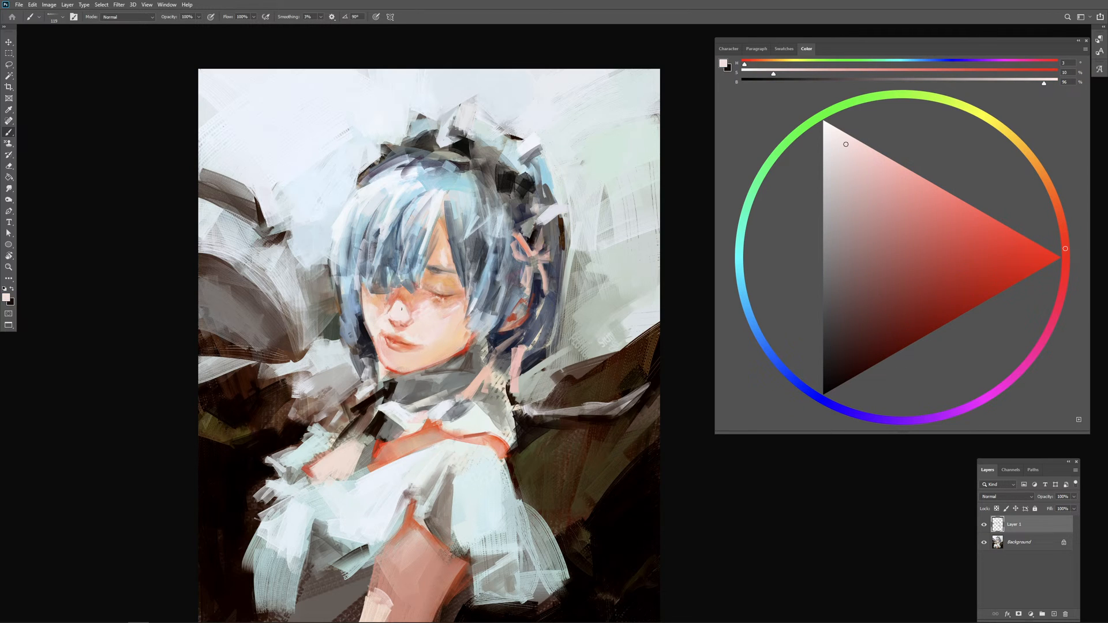
left_click(402, 309, "alt")
left_click(398, 308, "alt")
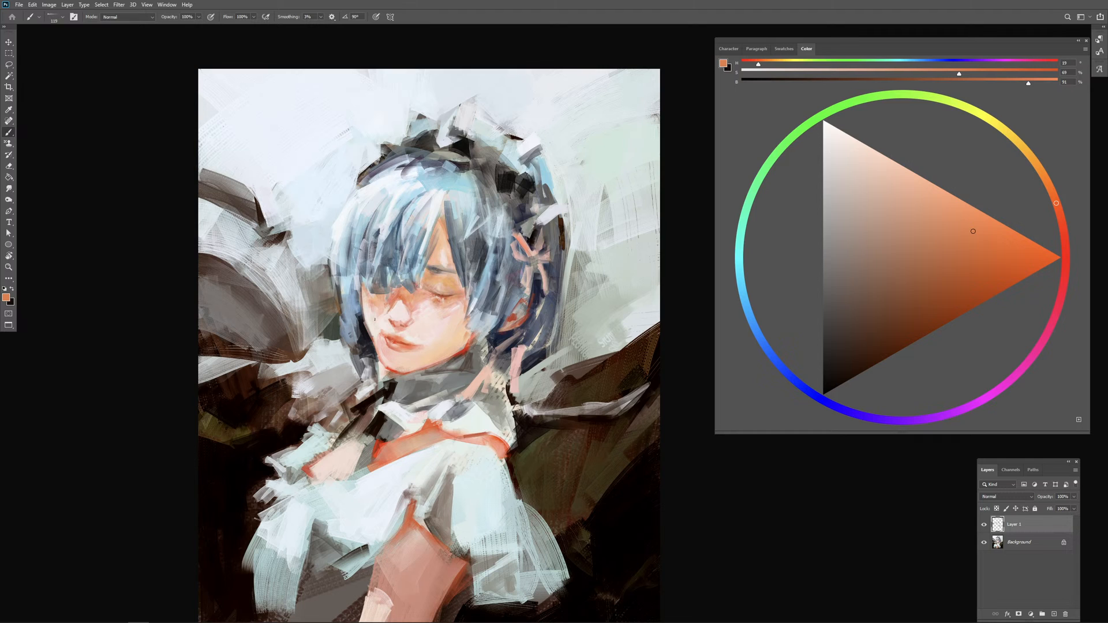
left_click_drag(395, 308, 379, 312)
Step: Sample pale pink and light orange and retouch the closed eye, sampling jaw red and light blue for the adjoining hair edge
left_click(425, 310, "alt")
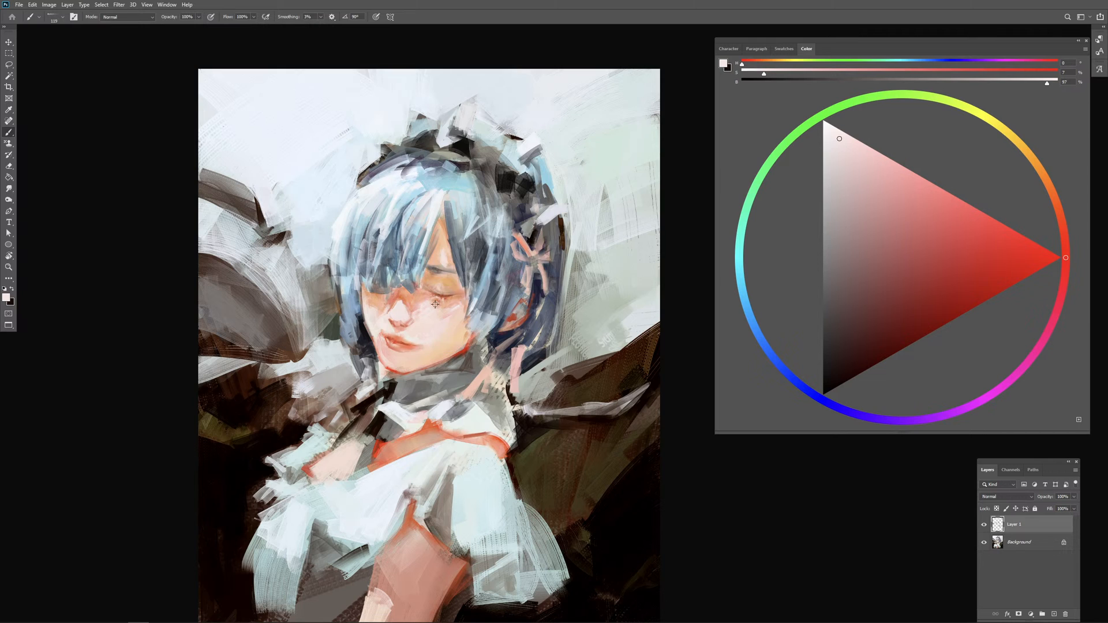
left_click_drag(444, 293, 436, 293)
left_click(447, 284, "alt")
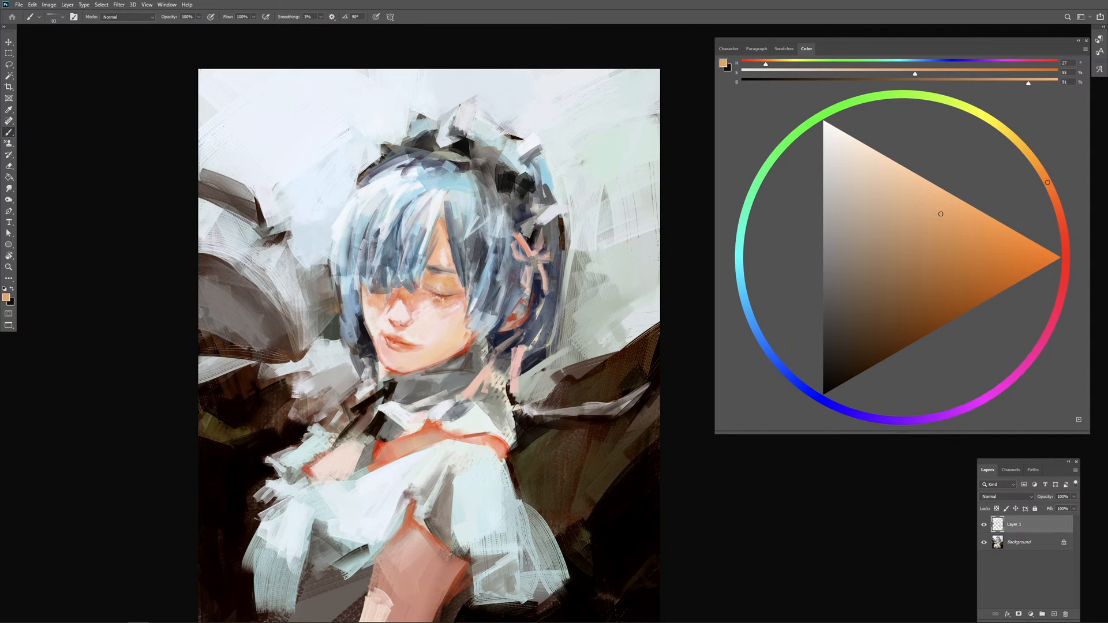
left_click(448, 289, "alt")
left_click(466, 350, "alt")
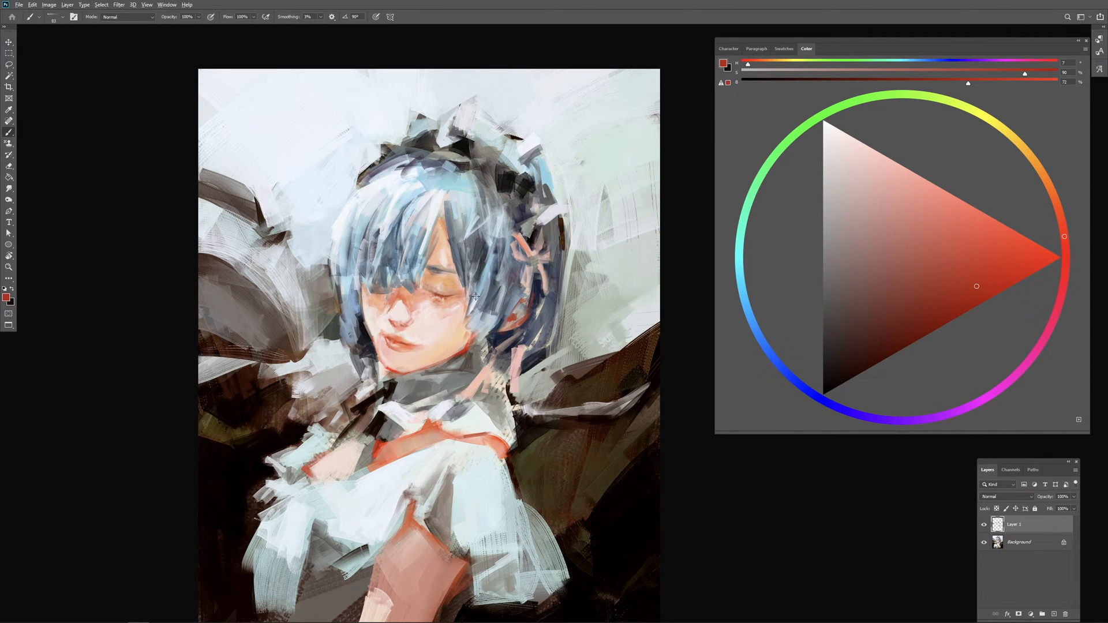
left_click(476, 275, "alt")
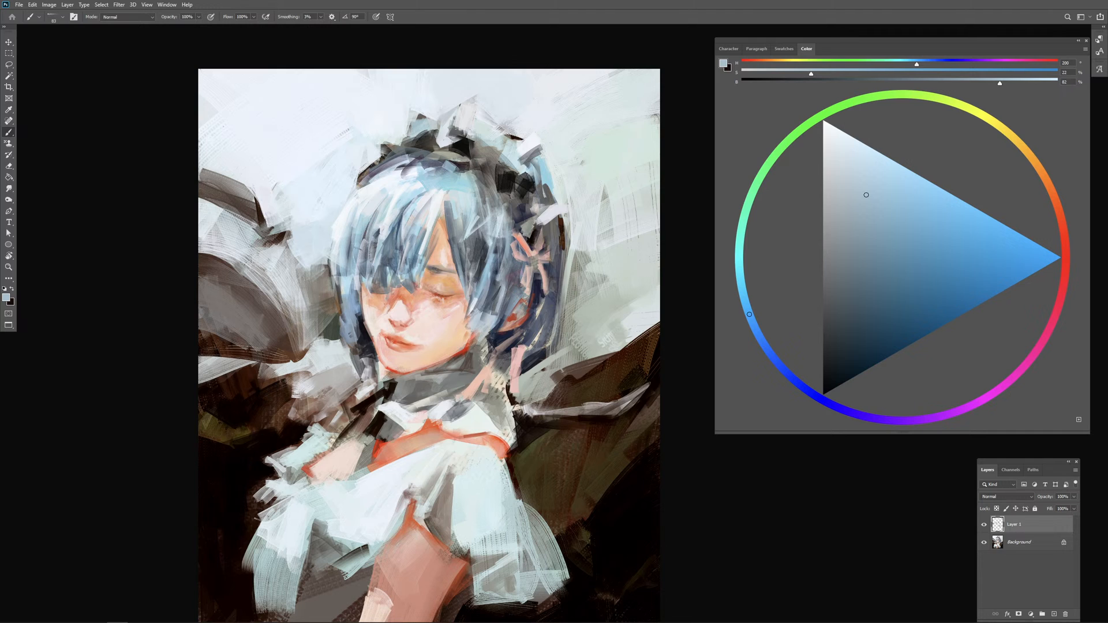
Step: Sample pale grey-green and light blue-grey with a large brush and paint the background behind the hair, above the dark wing shape
left_click(605, 340, "alt")
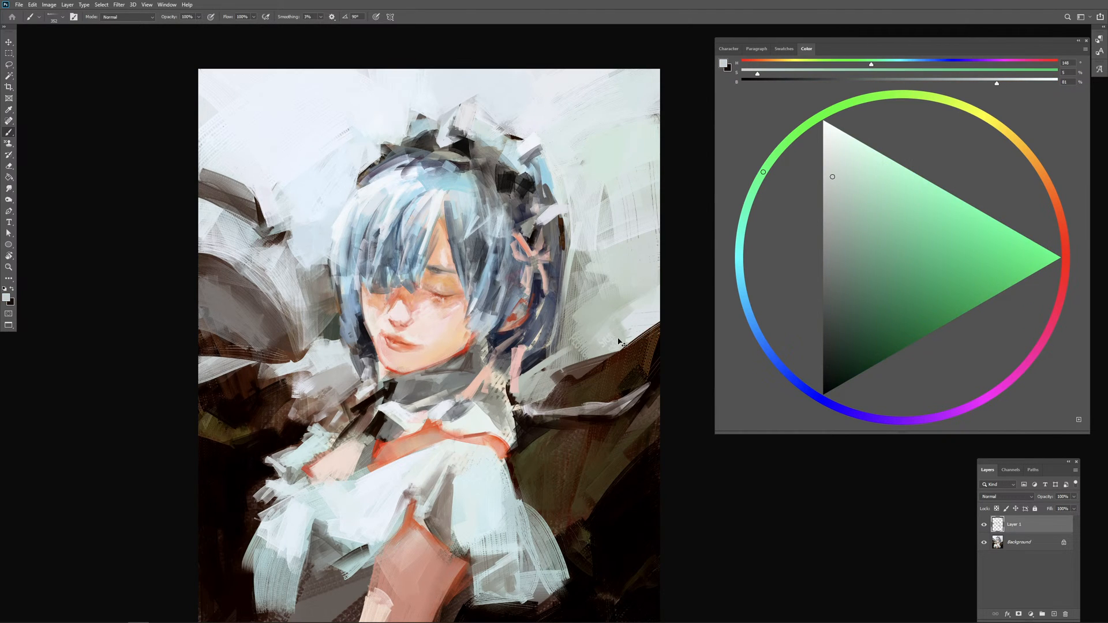
left_click(630, 325, "alt")
mouse_move(613, 337)
left_mouse_down()
mouse_move(626, 329)
mouse_move(596, 346)
mouse_move(616, 342)
left_mouse_up()
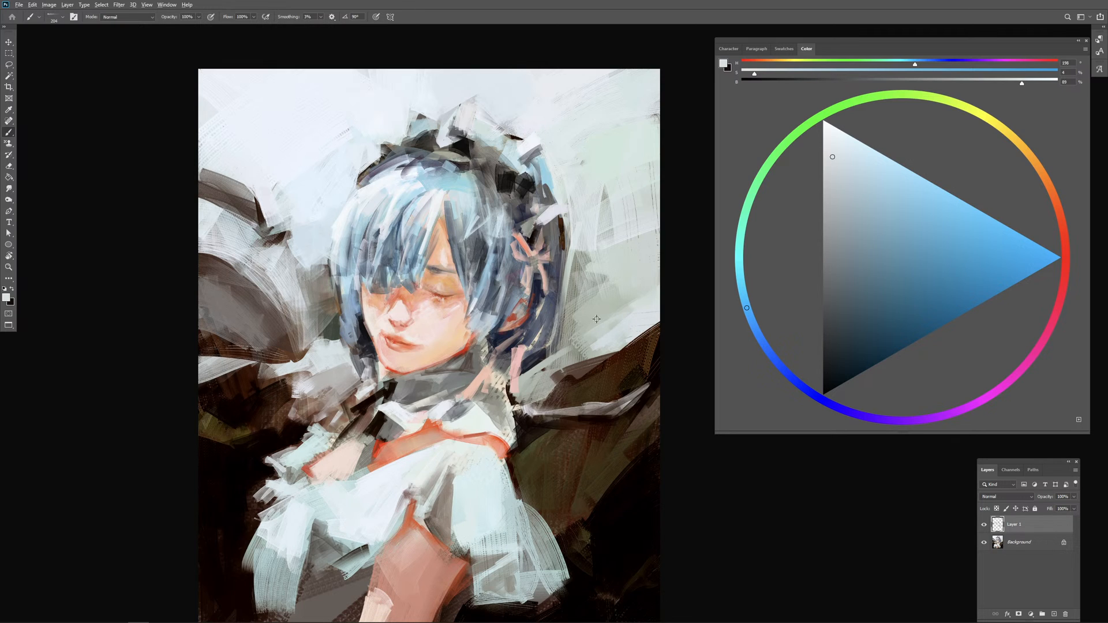
left_click_drag(596, 319, 622, 326)
Step: Reduce the brush size, sample pale pink and orange skin tones and paint small strokes around the nose
right_click(447, 317, "alt")
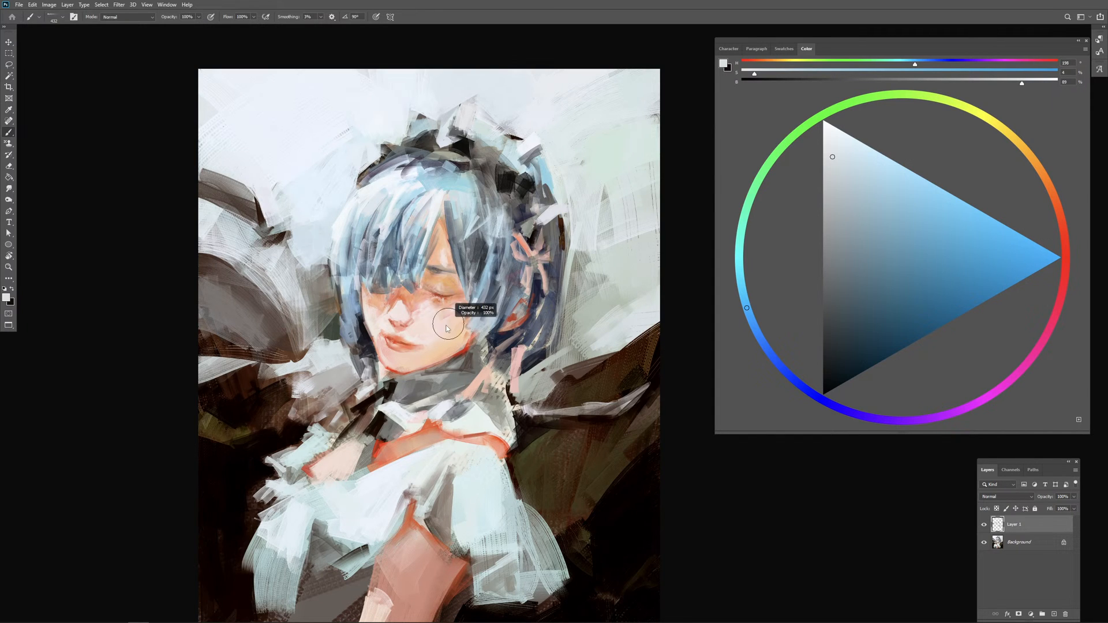
left_click(381, 317, "alt")
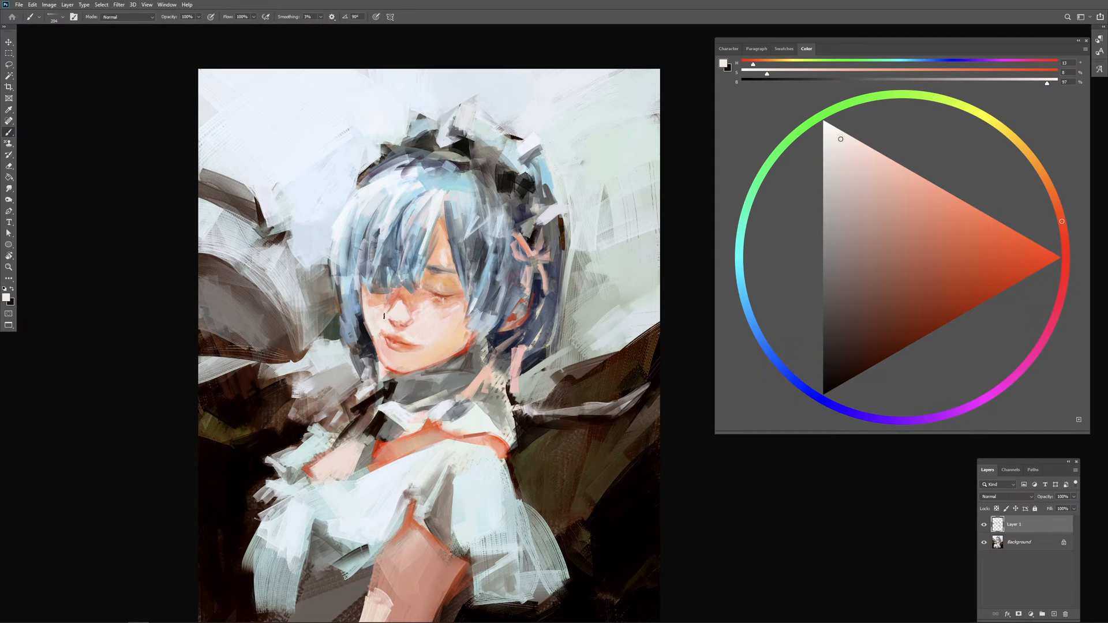
right_click(398, 309, "alt")
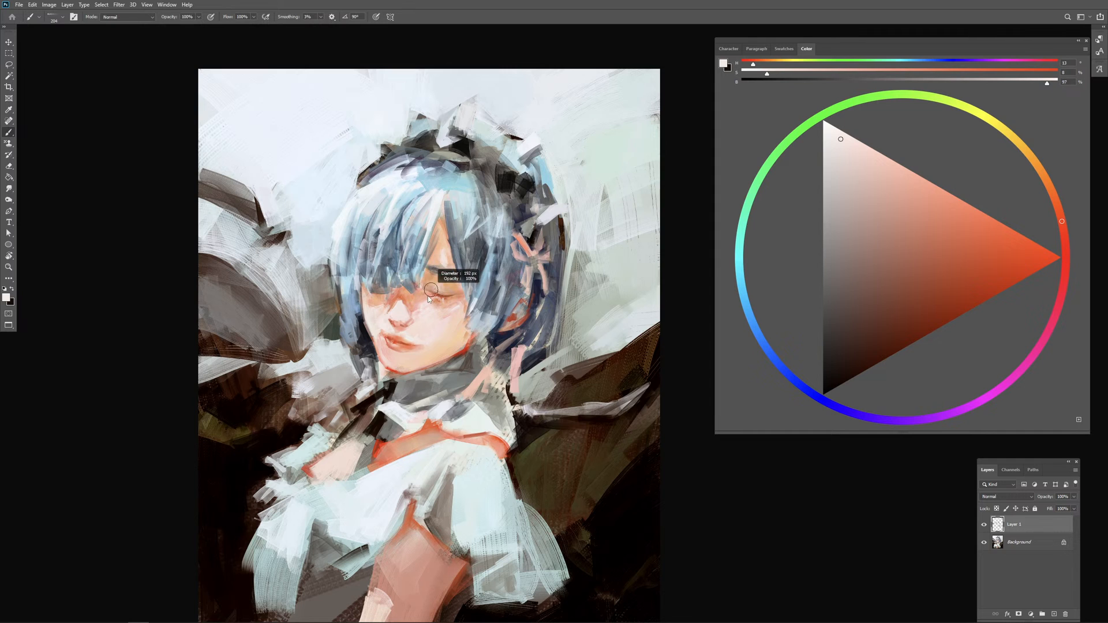
left_click(399, 295, "alt")
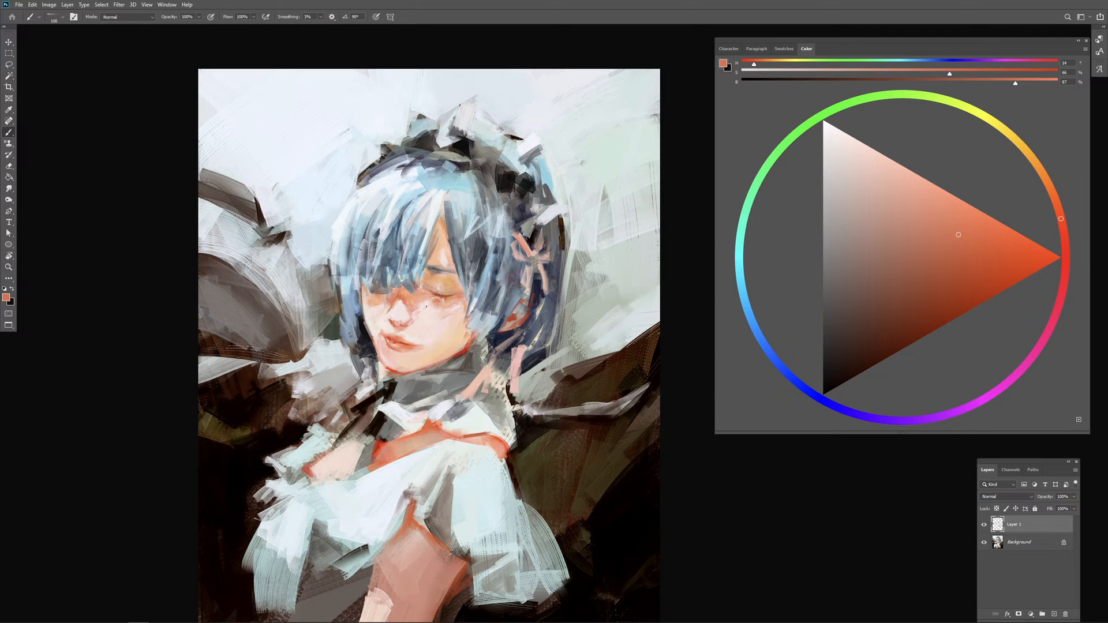
right_click(411, 312, "alt")
left_click(408, 311, "alt")
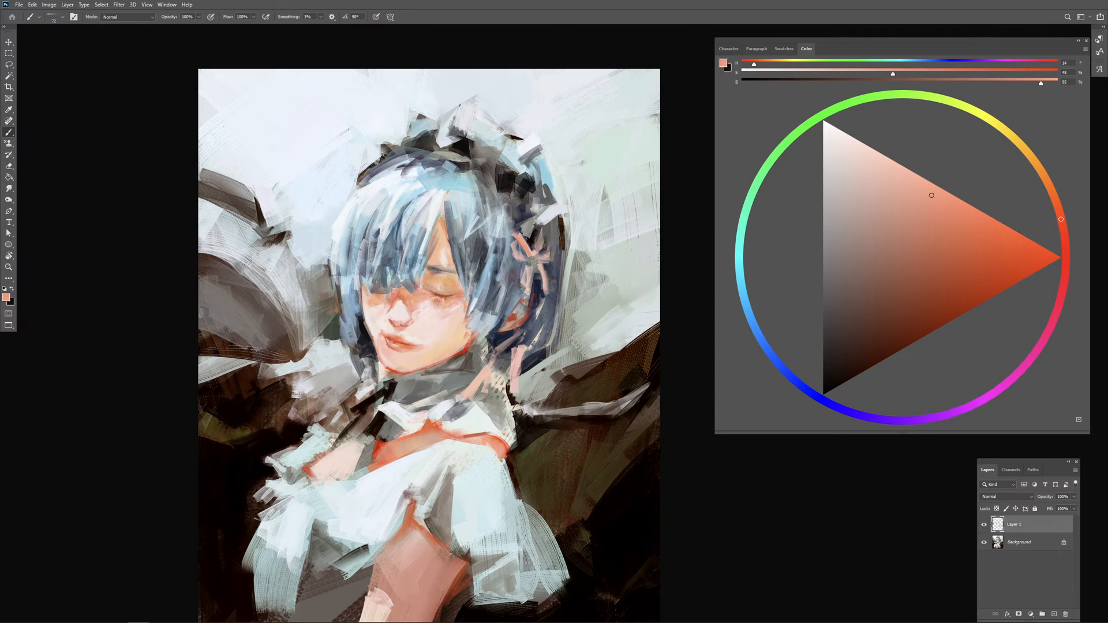
Step: Refine the nose tip and upper lip area with small strokes of sampled peach and pale skin tones, varying the brush size
left_click(408, 322, "alt")
left_click(420, 303, "alt")
right_click(418, 323, "alt")
left_click(412, 323, "alt")
right_click(402, 326, "alt")
left_click(398, 326, "alt")
right_click(411, 334, "alt")
right_click(427, 331, "alt")
left_click(420, 335, "alt")
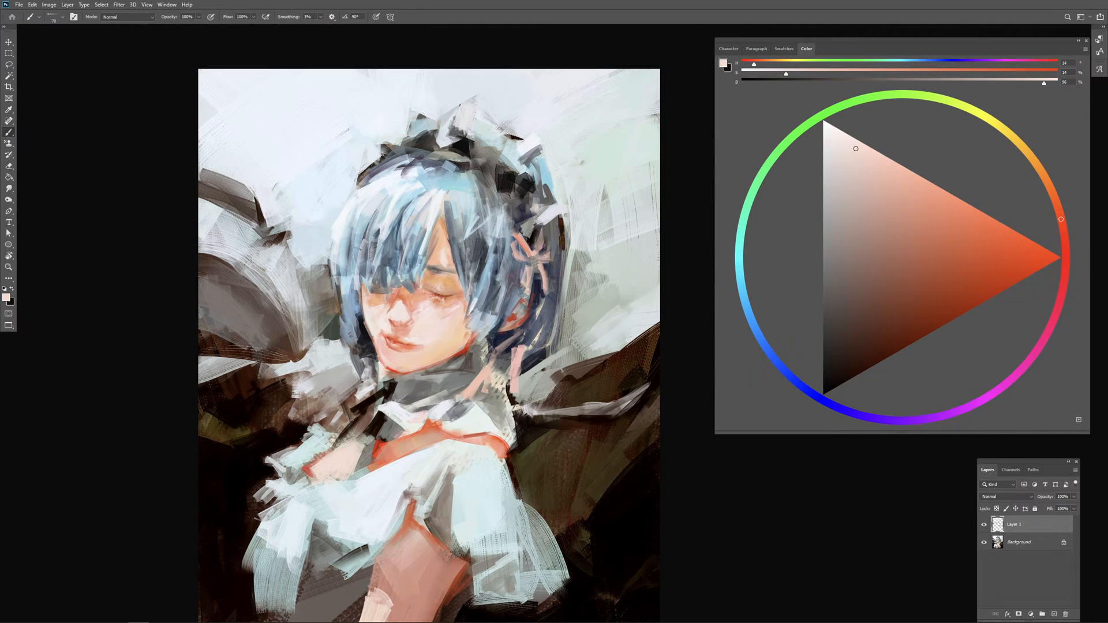
Step: Sample light orange and pale peach skin tones and dab them on the cheek beside the nose and mouth
left_click(404, 338, "alt")
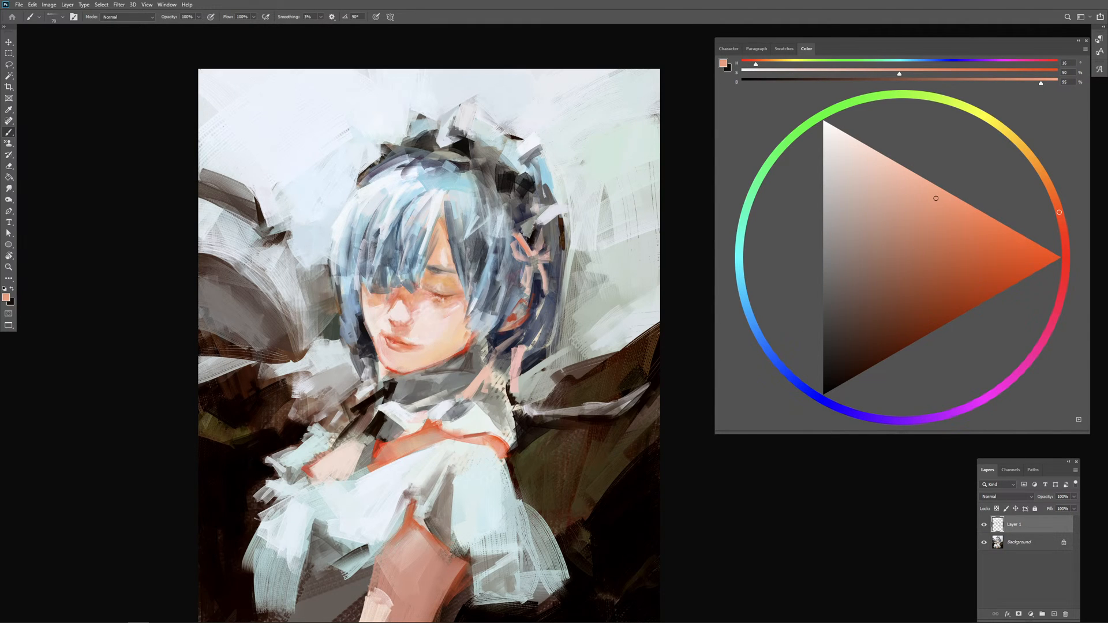
left_click(425, 335, "alt")
left_click(428, 335, "alt")
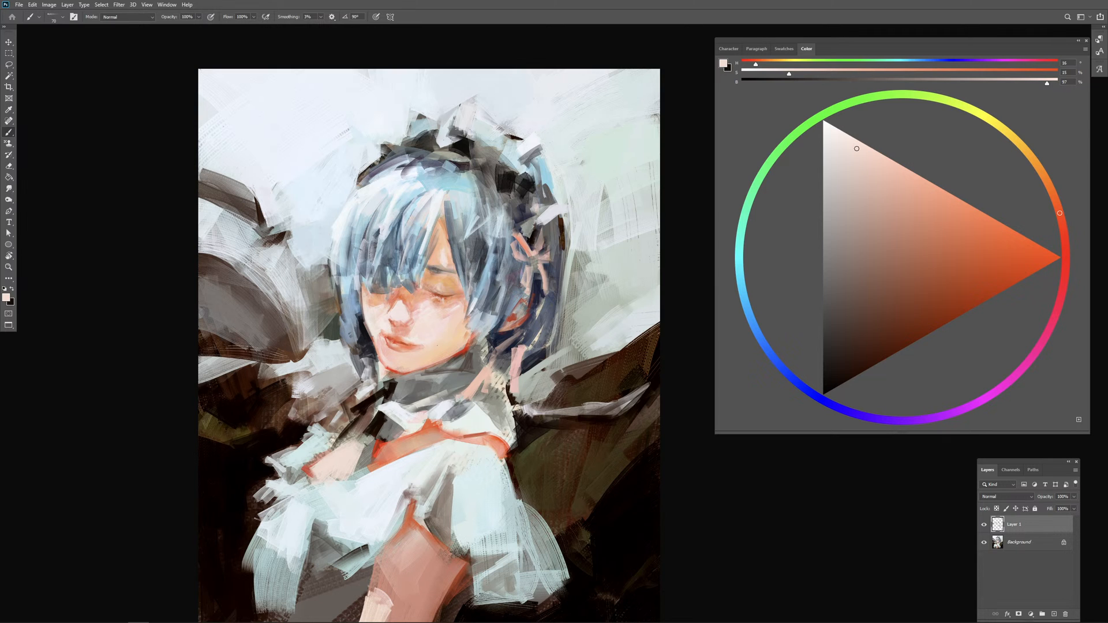
Step: Choose a saturated deep red and touch up the lips with a small brush
right_click(437, 345, "alt")
left_click(997, 276)
left_click(1064, 228)
key("ctrl+plus")
key("ctrl+plus")
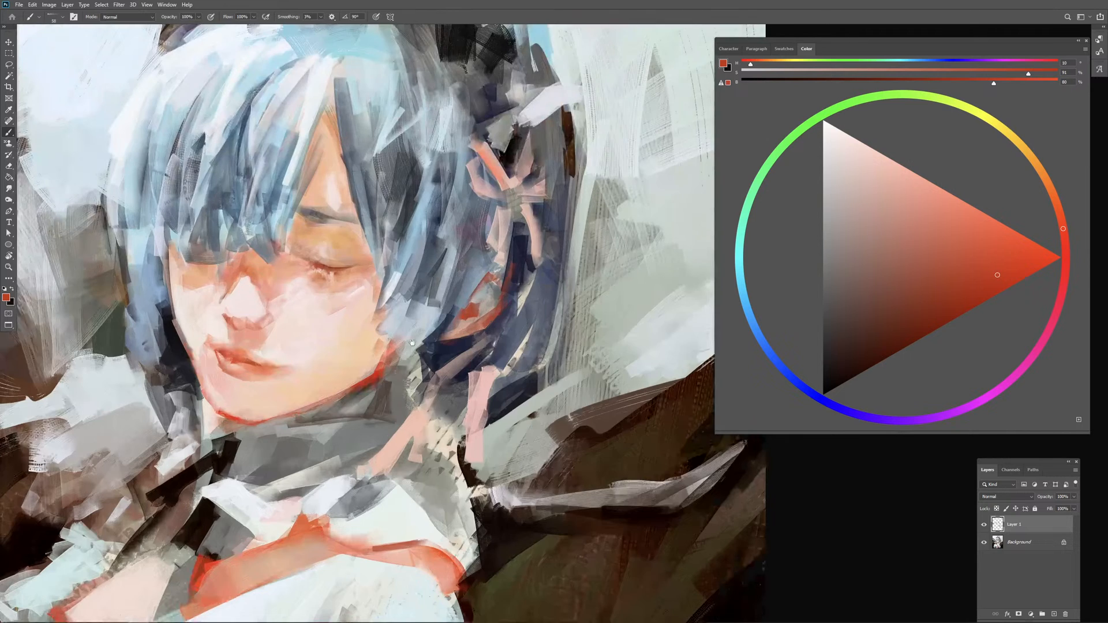
left_click_drag(224, 350, 431, 288)
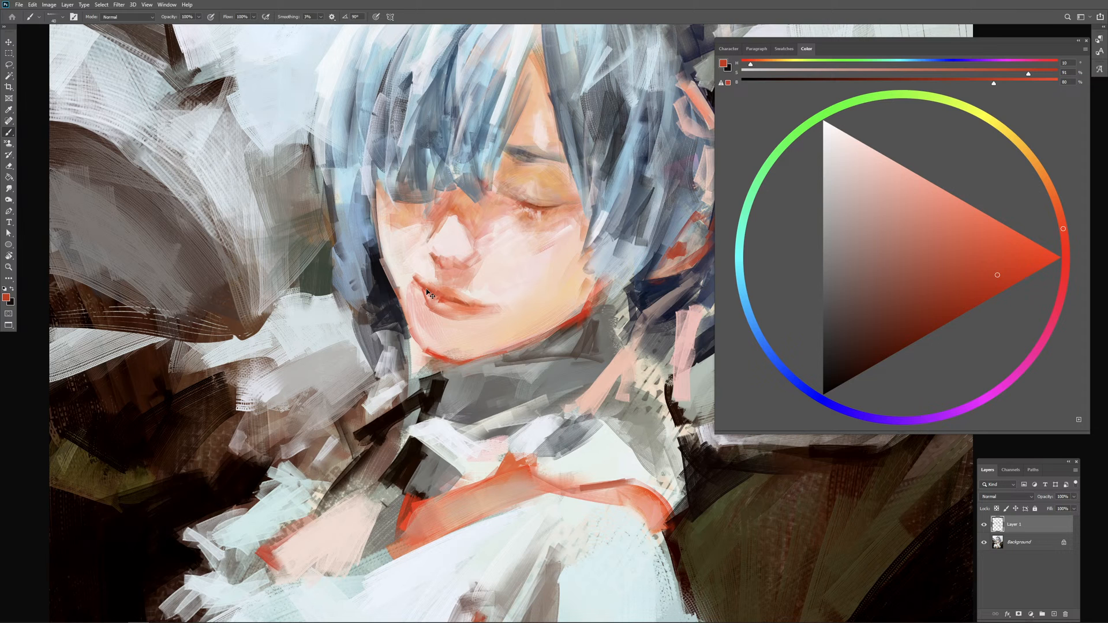
Step: Sample near-black from the side hair and paint a thin dark stroke along the hair's inner edge beside the shaded cheek
left_click(386, 289, "alt")
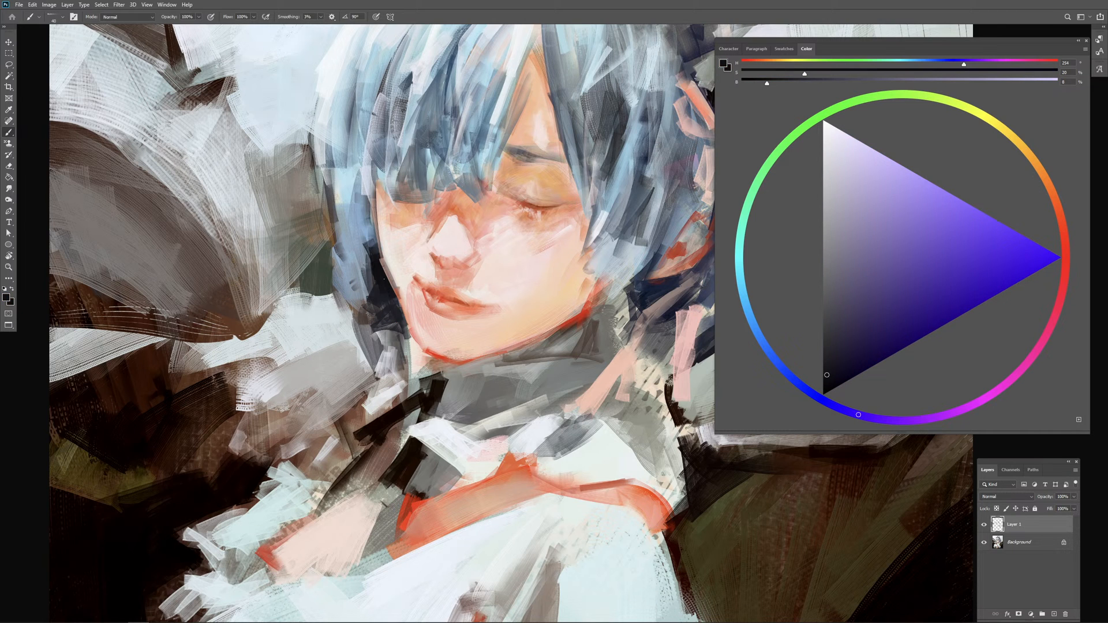
left_click_drag(385, 280, 379, 250)
key("ctrl+minus")
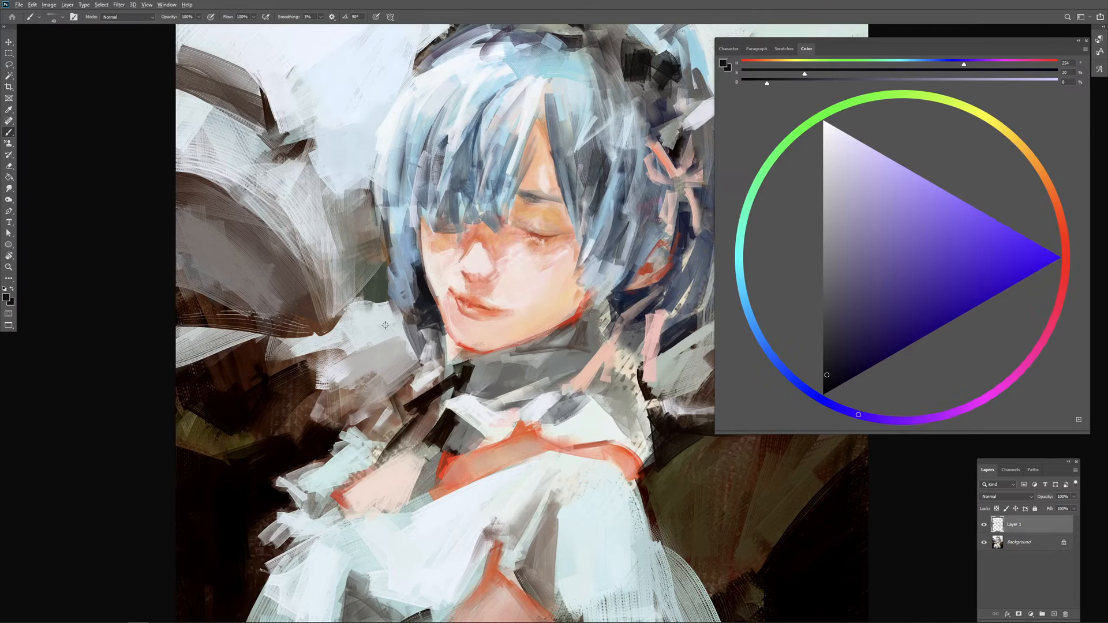
Step: Enlarge the brush, sample dark brown and fill out the rounded tip of the dark wing beside the hair
left_click_drag(385, 325, 389, 305)
key("period")
key("period")
key("period")
key("period")
left_click(307, 313, "alt")
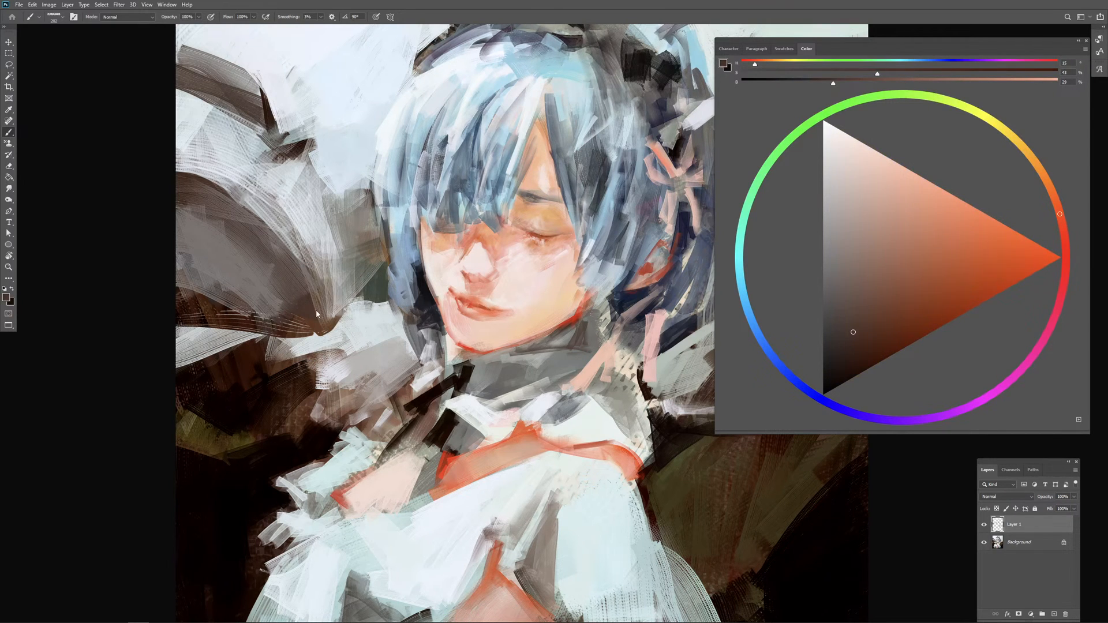
left_click_drag(302, 283, 306, 282)
mouse_move(305, 282)
left_mouse_down()
mouse_move(330, 308)
mouse_move(338, 299)
left_mouse_up()
right_click(334, 301, "alt")
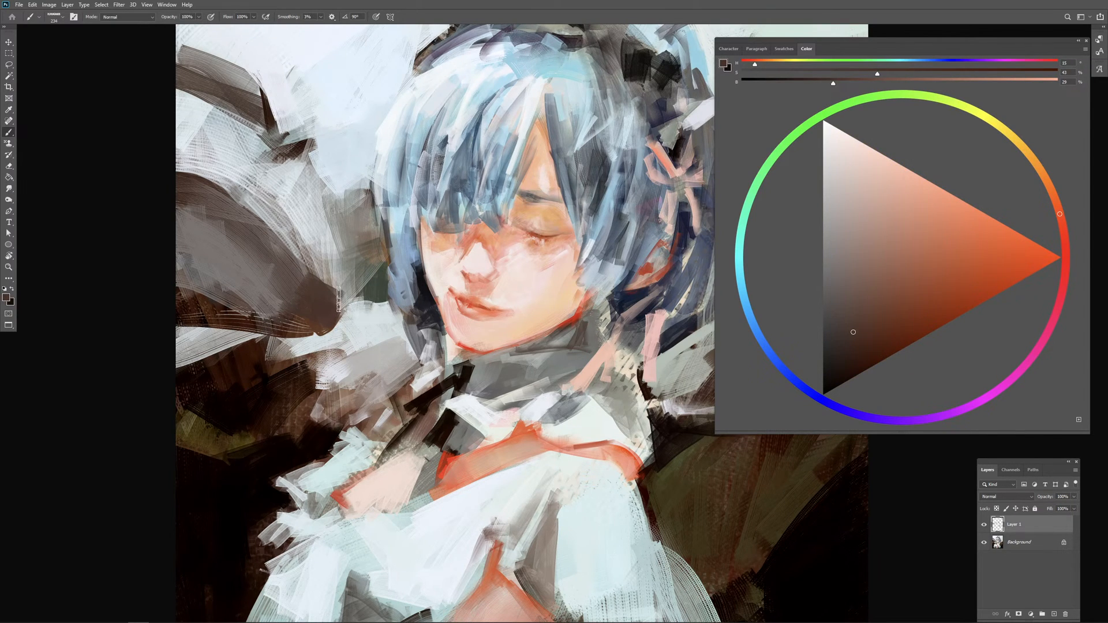
right_click(337, 295, "alt")
right_click(337, 301, "alt")
right_click(342, 304, "alt")
left_click_drag(341, 314, 345, 308)
right_click(342, 306, "alt")
Step: Sample pale blue-grey and paint broad strokes over the background between the wing's upper edge and the hair
left_click(363, 319, "alt")
right_click(369, 306, "alt")
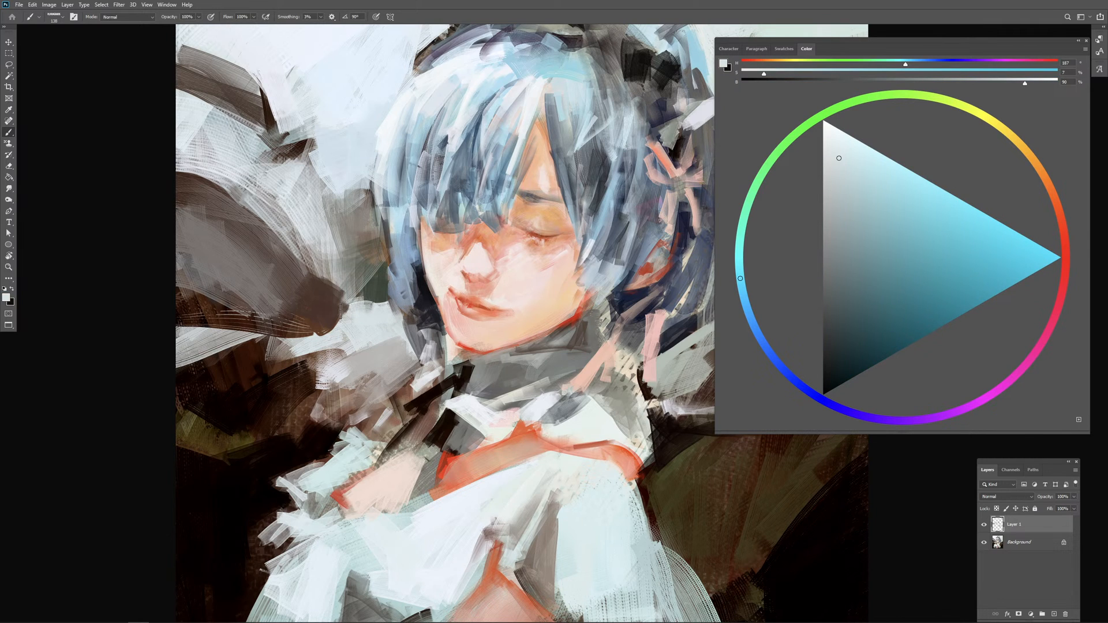
right_click(329, 245, "alt")
right_click(311, 248, "alt")
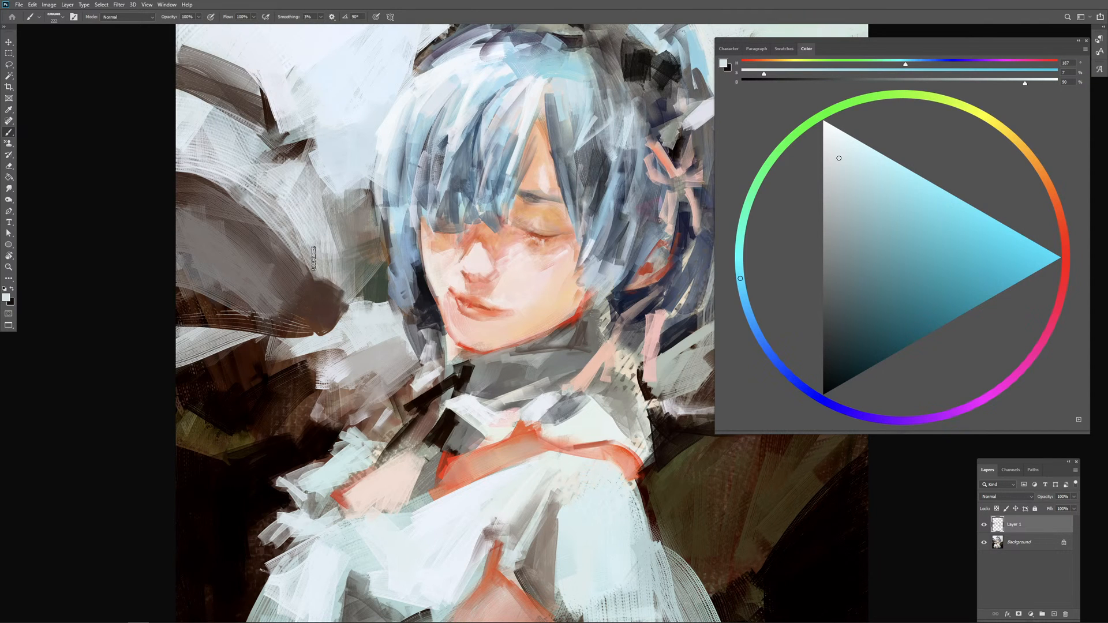
left_click_drag(301, 230, 347, 268)
left_click_drag(326, 185, 354, 280)
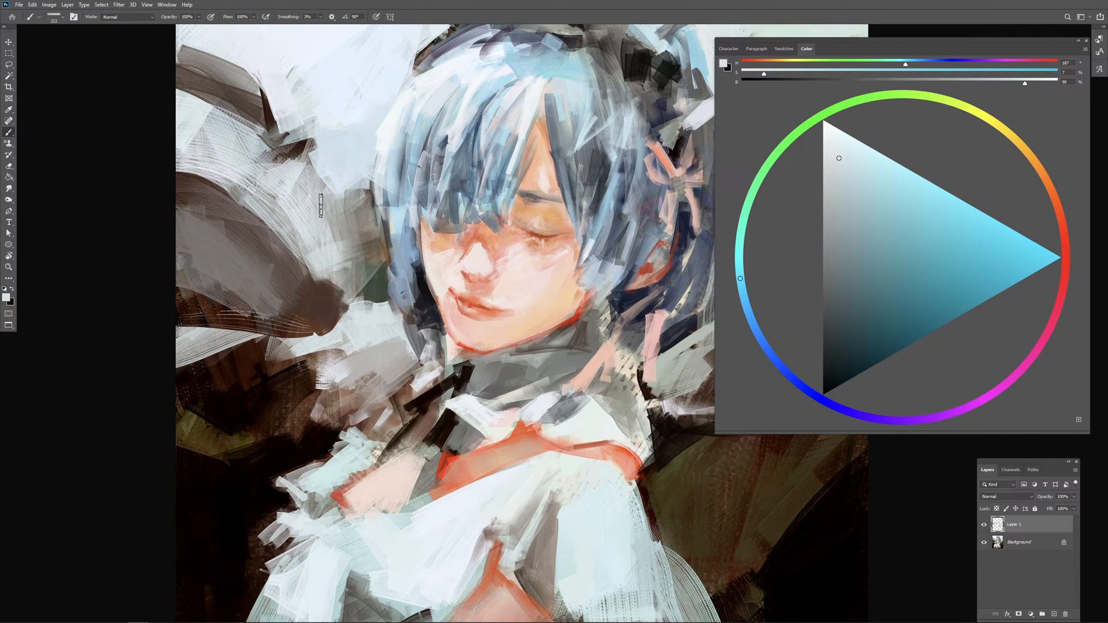
Step: Sample light blue-grey and trim the tip of the upper dark shape, undoing the last broad background stroke
left_click(322, 184, "alt")
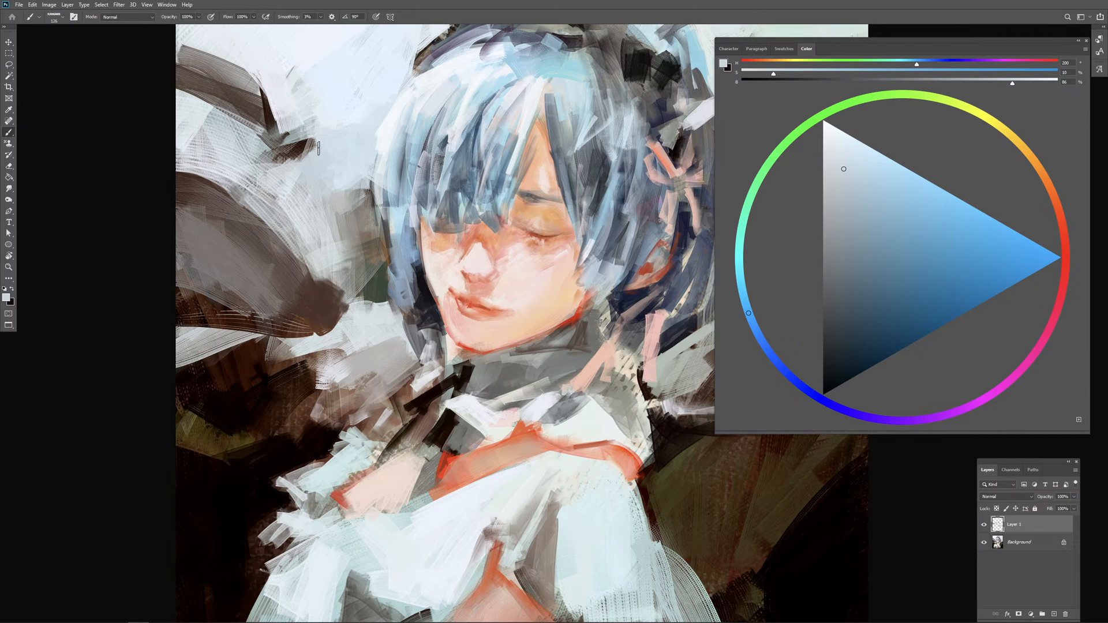
left_click_drag(318, 138, 281, 181)
right_click(321, 229, "alt")
left_click_drag(330, 217, 354, 283)
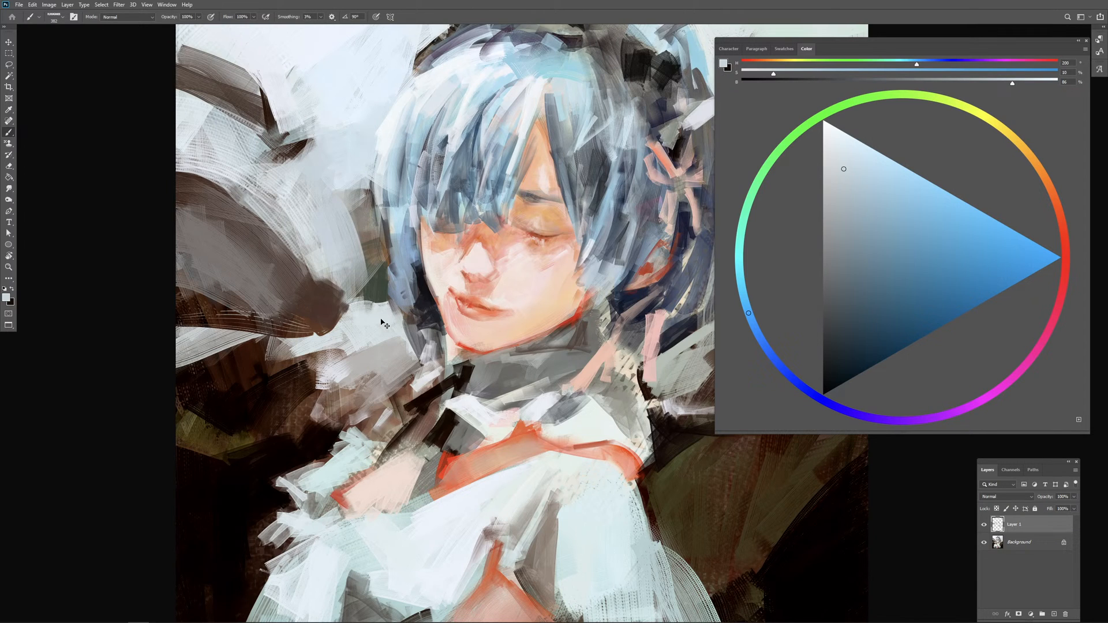
key("ctrl+z")
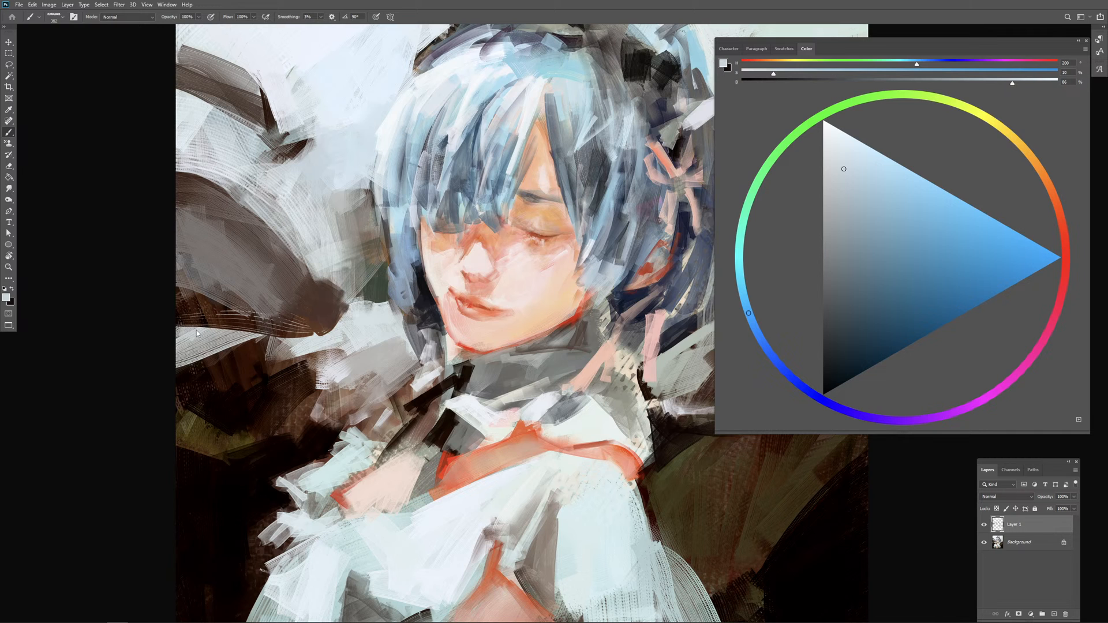
Step: Switch to the Mixer Brush, add a new layer, merge Layer 1 into the Background and select Layer 2
left_click_drag(419, 310, 316, 327)
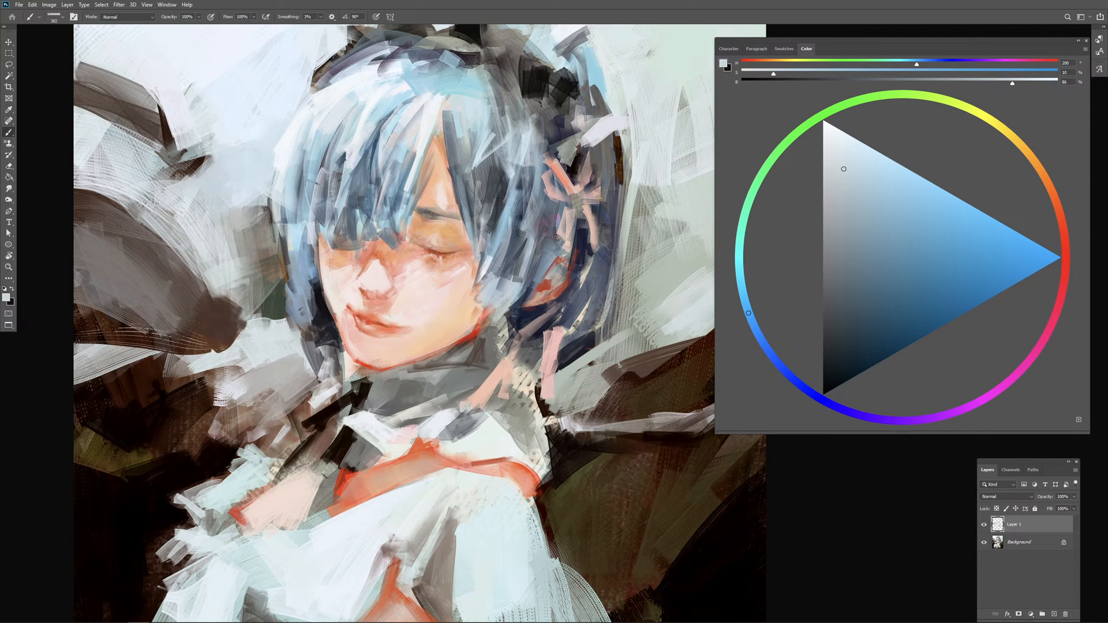
key("shift+b")
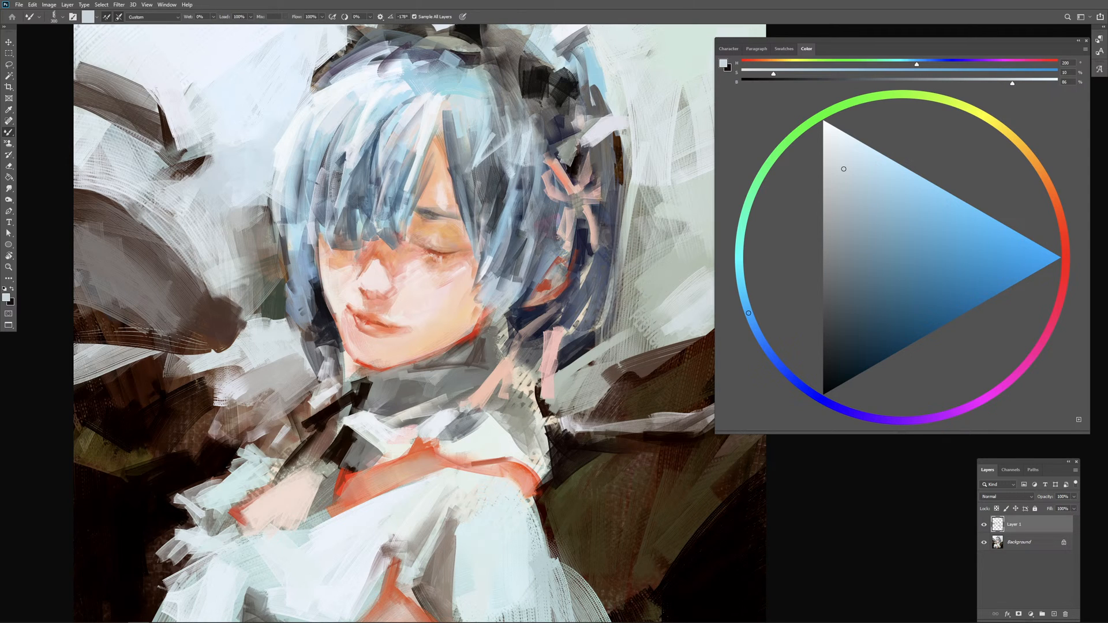
left_click(1053, 614)
left_click(1011, 548)
key("ctrl+e")
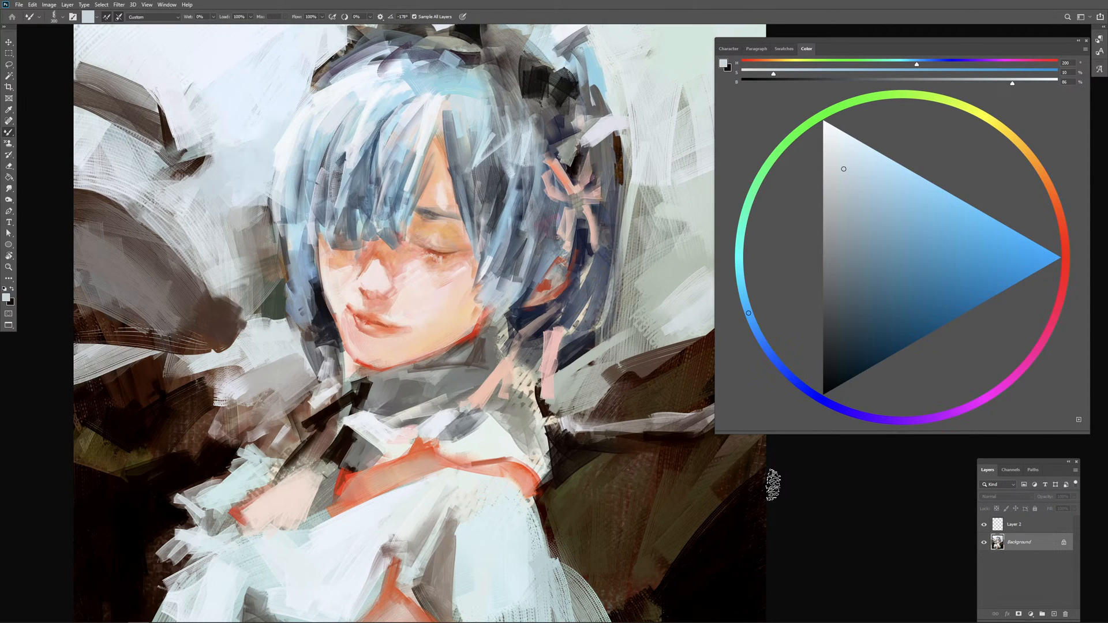
left_click(1039, 520)
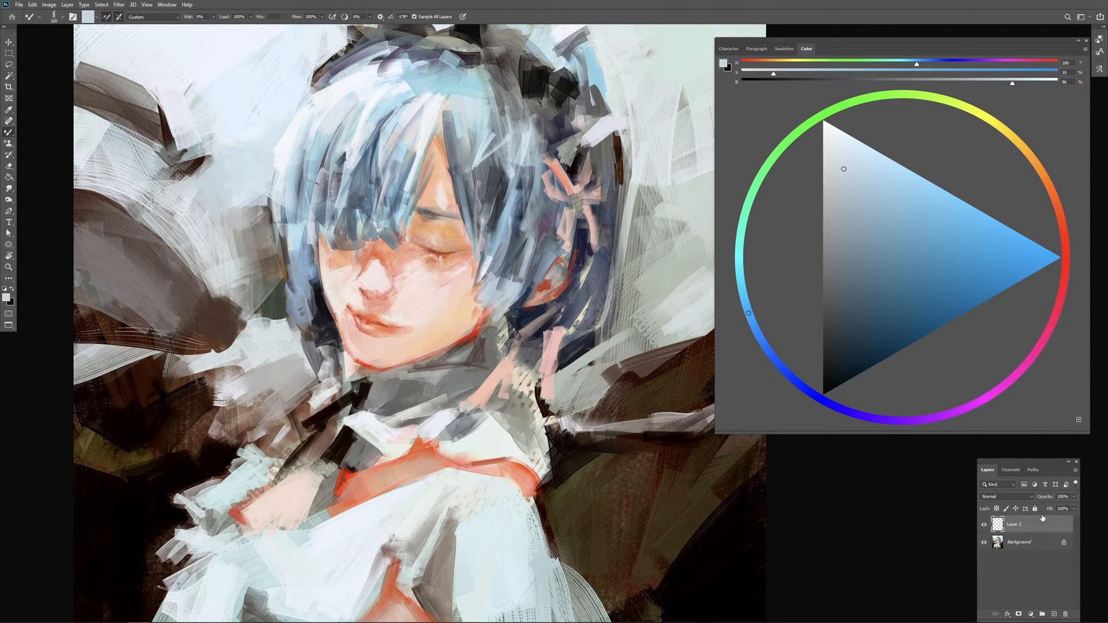
Step: Try long dark blue Mixer Brush strokes down the hair between the parting and the ribbon
left_click(501, 167, "alt")
left_click_drag(493, 136, 511, 178)
key("ctrl+z")
left_click_drag(495, 112, 514, 222)
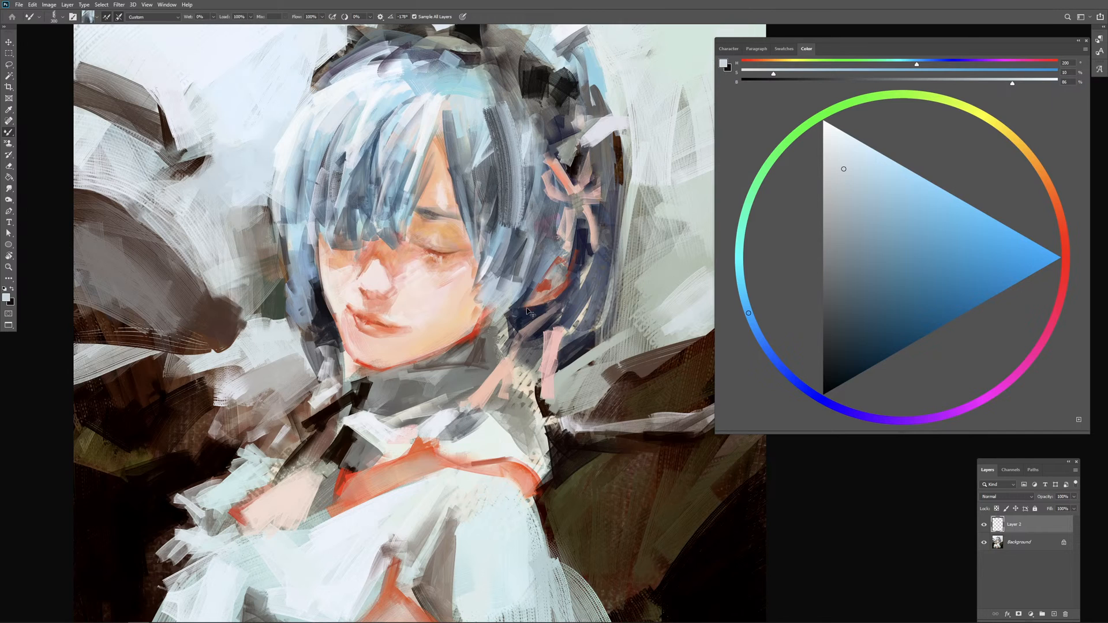
key("ctrl+z")
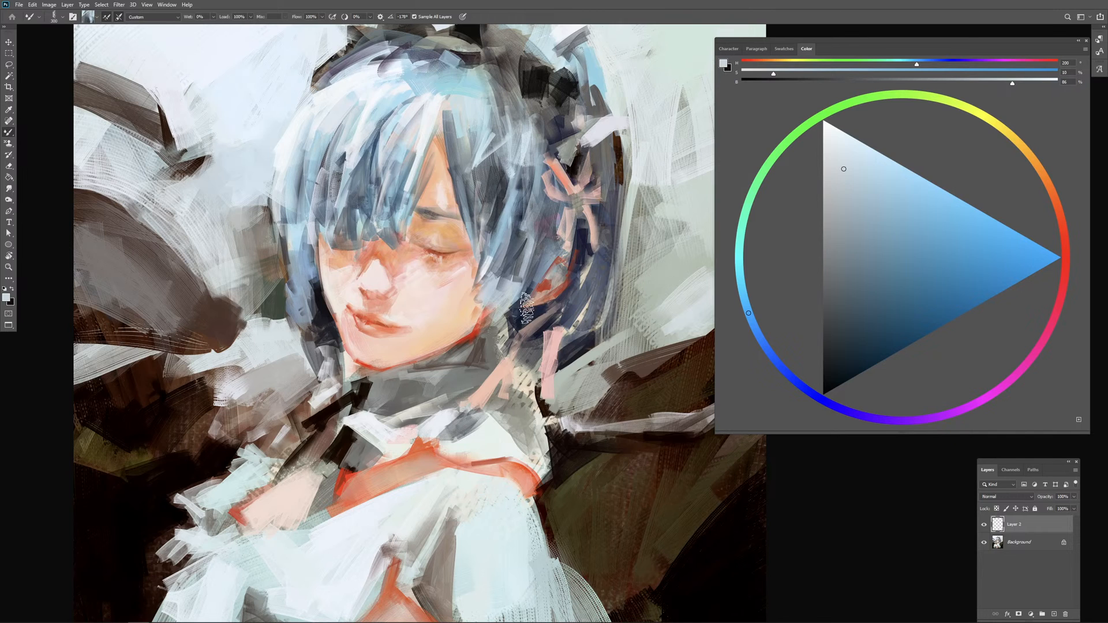
Step: Load dark paint from the headdress and stroke it along the hair edge beneath the headdress band
left_click(524, 92, "alt")
left_click(523, 87, "alt")
mouse_move(512, 89)
left_mouse_down()
mouse_move(523, 77)
mouse_move(497, 87)
mouse_move(534, 97)
mouse_move(519, 110)
left_mouse_up()
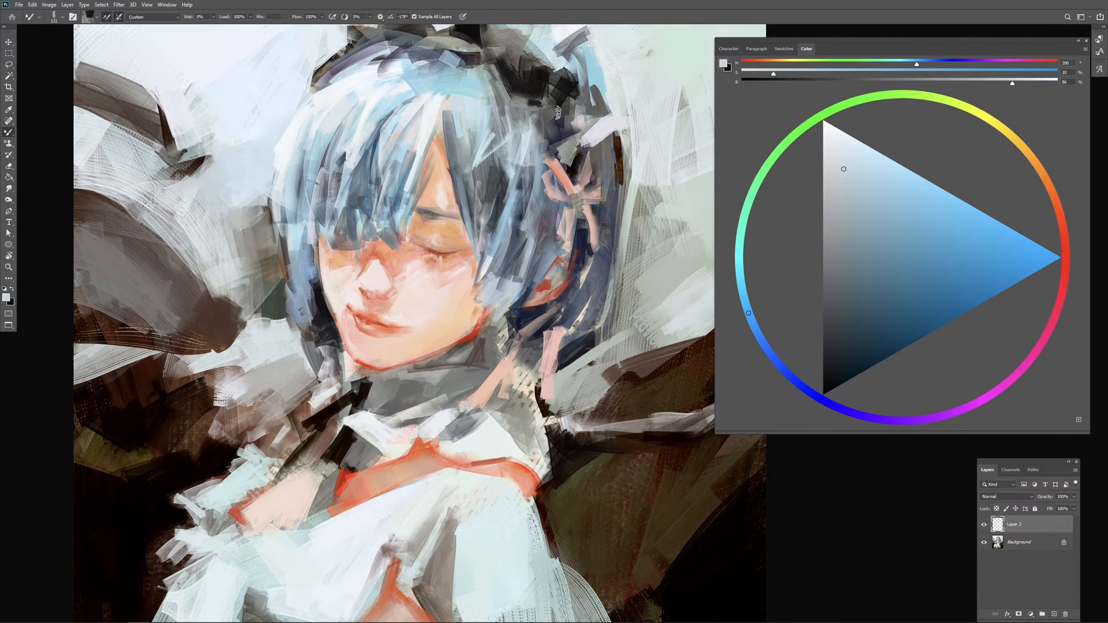
scroll(578, 398, "down", 2)
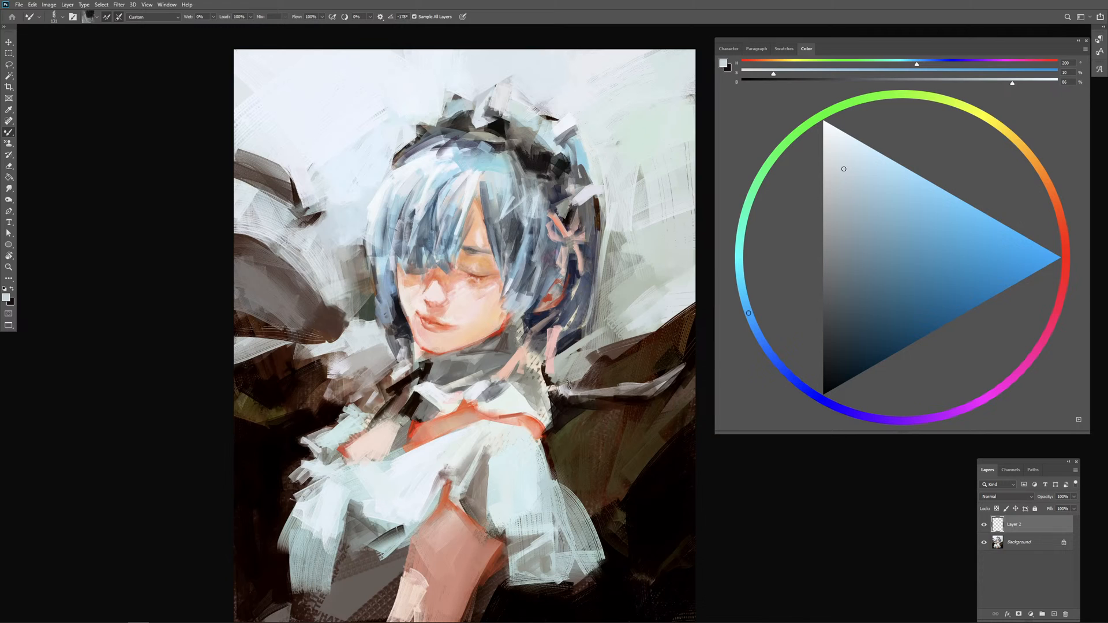
Step: Pick up dark and pale tones around the headdress and rework its dark band and adjoining frills with short strokes
left_click(536, 167, "alt")
left_click(520, 160, "alt")
left_click(530, 126, "alt")
left_click(525, 123, "alt")
left_click_drag(524, 121, 521, 145)
left_click_drag(537, 127, 528, 144)
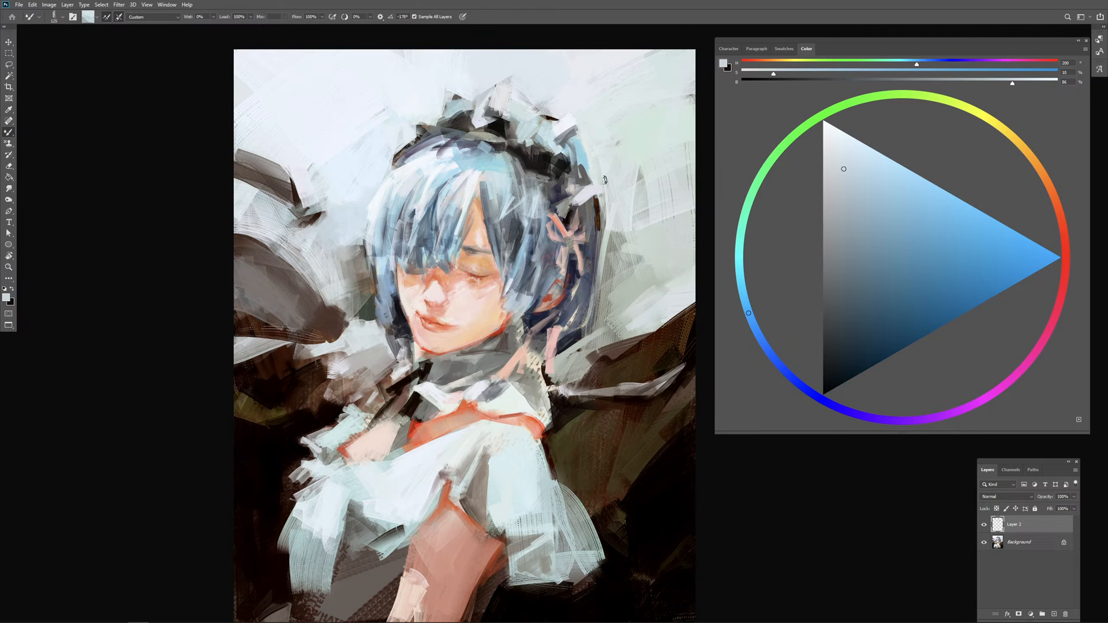
Step: Load the pale background colour, paint over the upper frills of the headdress and compare with Layer 2 hidden and shown
left_click(512, 86, "alt")
left_click_drag(504, 154, 508, 153)
left_click(507, 88, "alt")
left_click_drag(484, 80, 496, 92)
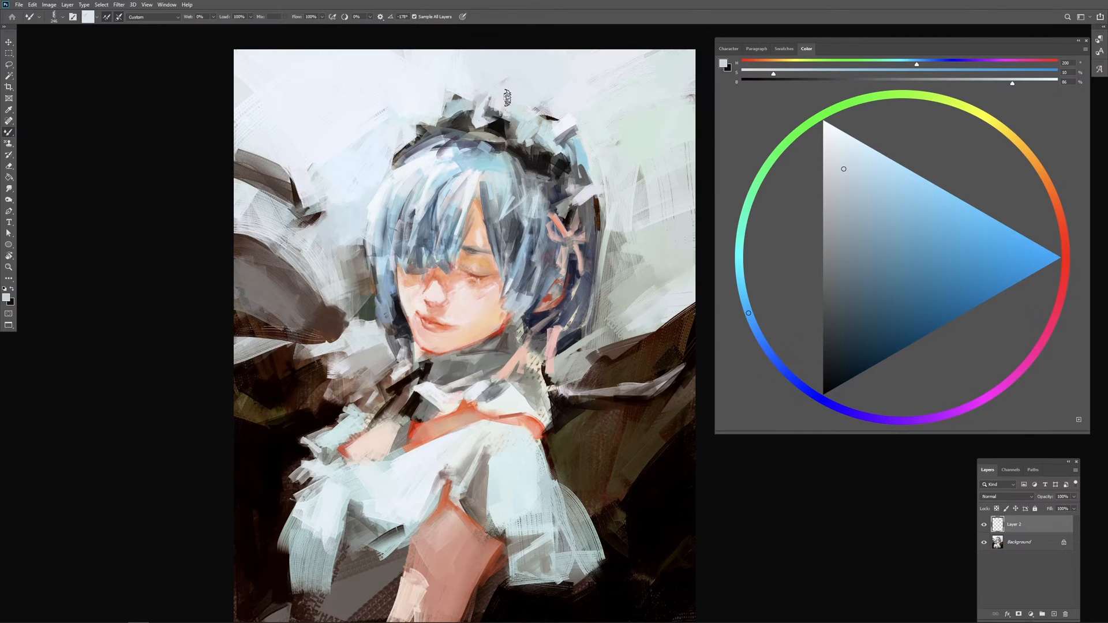
left_click(984, 525)
left_click(984, 525)
Step: Try several blue Mixer Brush strokes on the hair strands beside the parting, undoing them repeatedly
left_click_drag(508, 226, 484, 201)
mouse_move(469, 153)
left_mouse_down()
mouse_move(460, 162)
mouse_move(504, 155)
mouse_move(500, 176)
mouse_move(518, 170)
mouse_move(508, 246)
mouse_move(522, 215)
mouse_move(508, 250)
left_mouse_up()
left_click(500, 144, "alt")
left_click(517, 172, "alt")
key("ctrl+z")
key("ctrl+z")
left_click(515, 179, "alt")
left_click(514, 181, "alt")
right_click(512, 245, "alt")
key("ctrl+z")
key("ctrl+z")
left_click(516, 203, "alt")
right_click(512, 238, "alt")
key("ctrl+z")
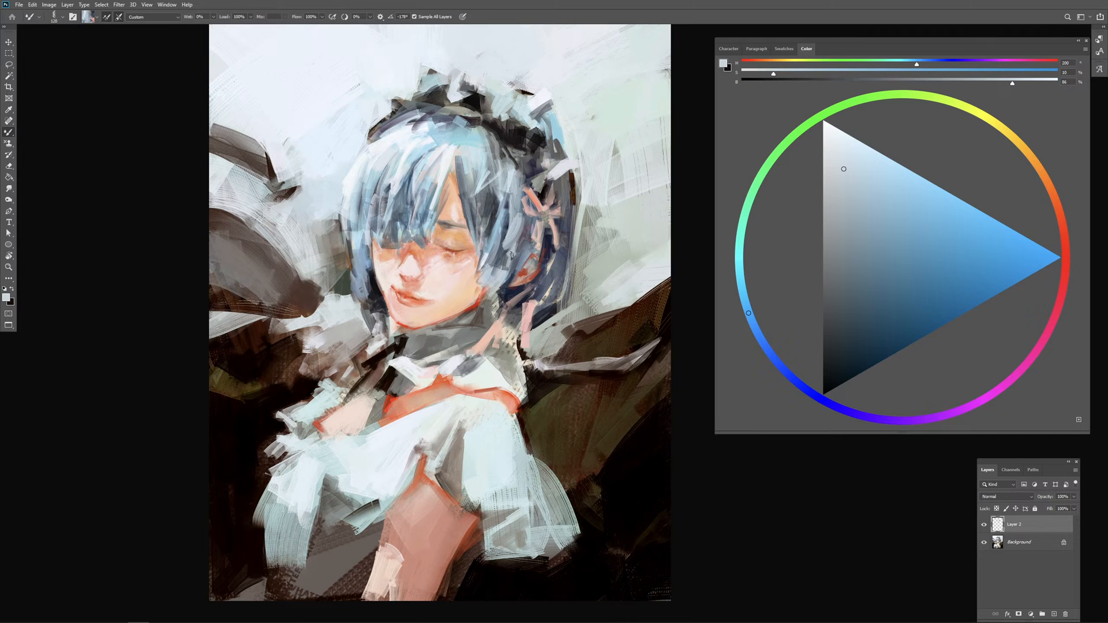
key("ctrl+z")
Step: Load dark navy from the back hair and paint strokes along its outer edge behind the ribbon
left_click(562, 229, "alt")
right_click(564, 228, "alt")
left_click_drag(567, 231, 575, 199)
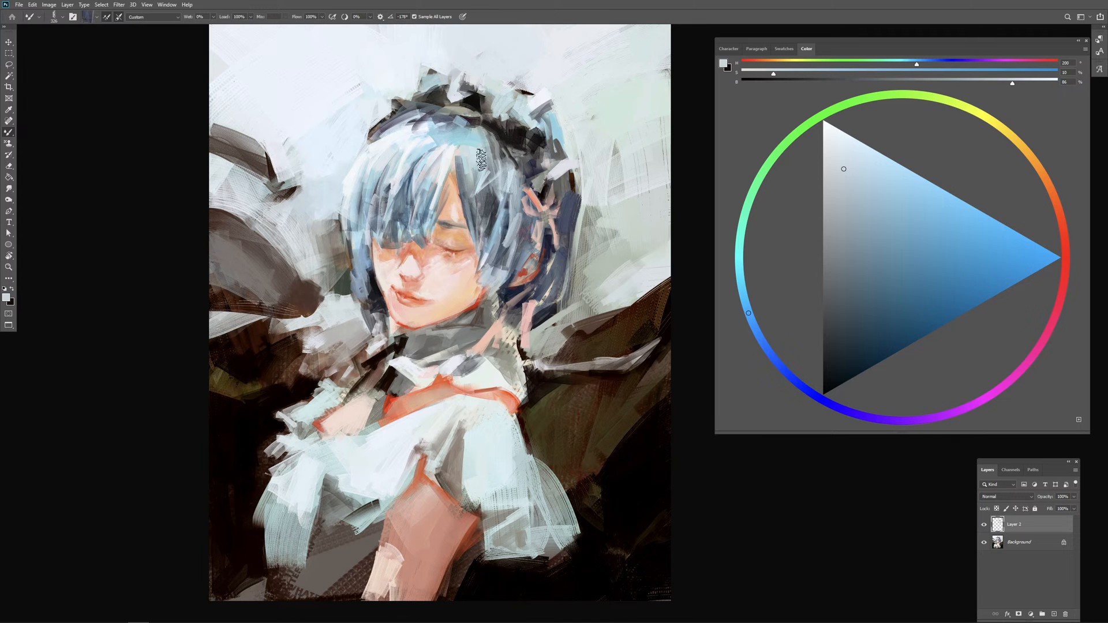
Step: Try short strokes on the hair just below the headdress band, with different brush sizes
mouse_move(495, 153)
left_mouse_down()
mouse_move(507, 190)
mouse_move(509, 174)
left_mouse_up()
key("ctrl+z")
key("ctrl+z")
right_click(493, 148, "alt")
left_click_drag(493, 133, 498, 149)
key("ctrl+z")
Step: Paint a stroke across the crown below the headdress, undoing the last stroke on the strands beside the parting
mouse_move(430, 123)
left_mouse_down()
mouse_move(456, 126)
mouse_move(427, 134)
mouse_move(424, 122)
mouse_move(447, 134)
mouse_move(426, 126)
mouse_move(484, 125)
left_mouse_up()
left_click(426, 133, "alt")
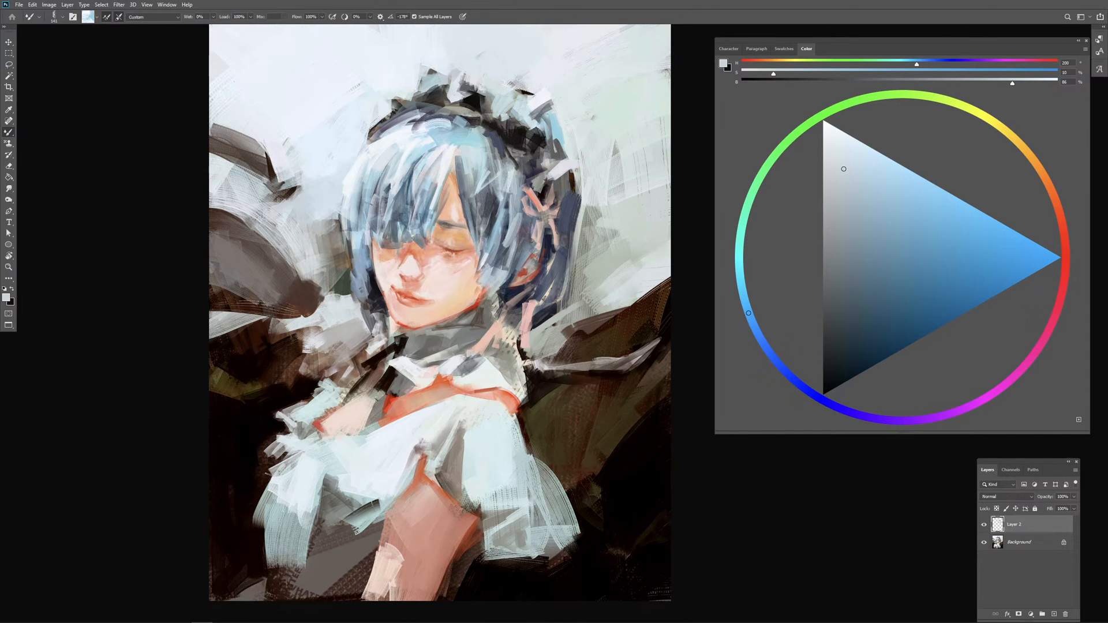
left_click(490, 208, "alt")
left_click(485, 173, "alt")
mouse_move(485, 172)
left_mouse_down()
mouse_move(500, 173)
mouse_move(475, 208)
left_mouse_up()
key("ctrl+z")
Step: Load pale grey-green tones and sweep large curved strokes over the background behind the back hair
mouse_move(608, 189)
left_mouse_down()
mouse_move(626, 157)
mouse_move(622, 172)
mouse_move(608, 164)
mouse_move(601, 205)
mouse_move(639, 186)
mouse_move(670, 143)
mouse_move(633, 168)
left_mouse_up()
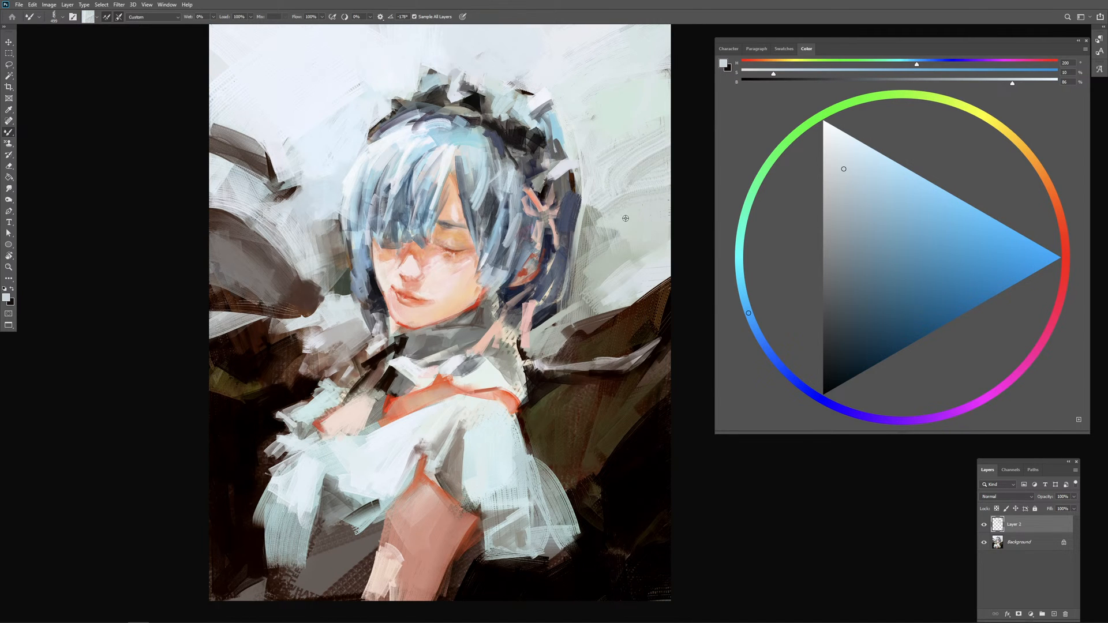
left_click_drag(622, 219, 669, 231)
left_click(609, 253, "alt")
mouse_move(618, 271)
left_mouse_down()
mouse_move(669, 258)
mouse_move(631, 269)
mouse_move(589, 308)
left_mouse_up()
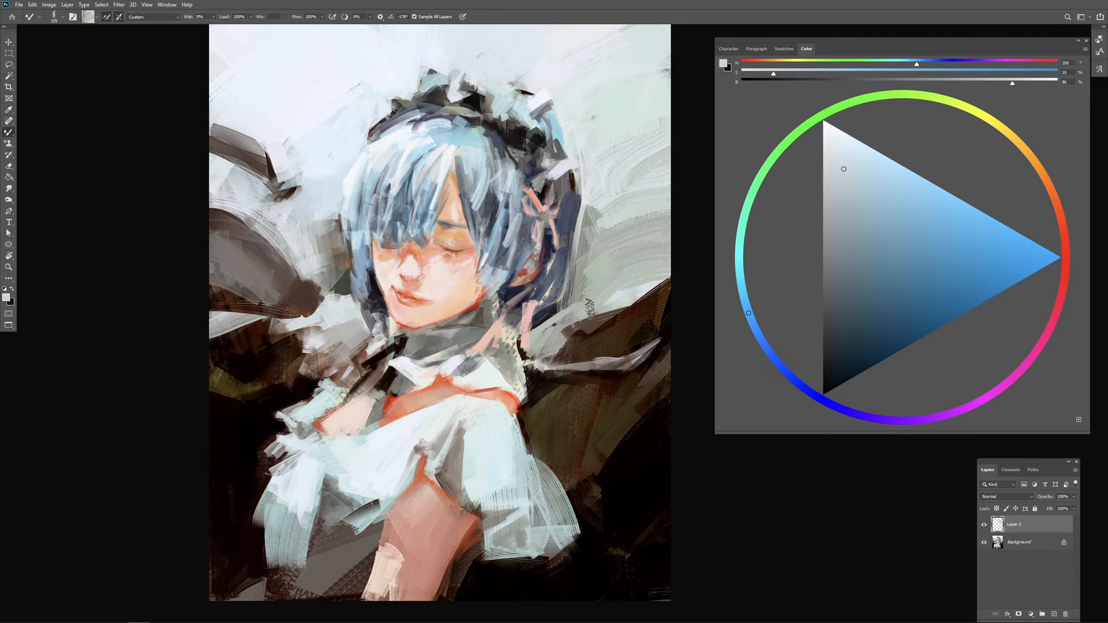
Step: Rework the dark wing behind the shoulder with brown strokes and outline the back hair's outer edge with a pale stroke
left_click(627, 323, "alt")
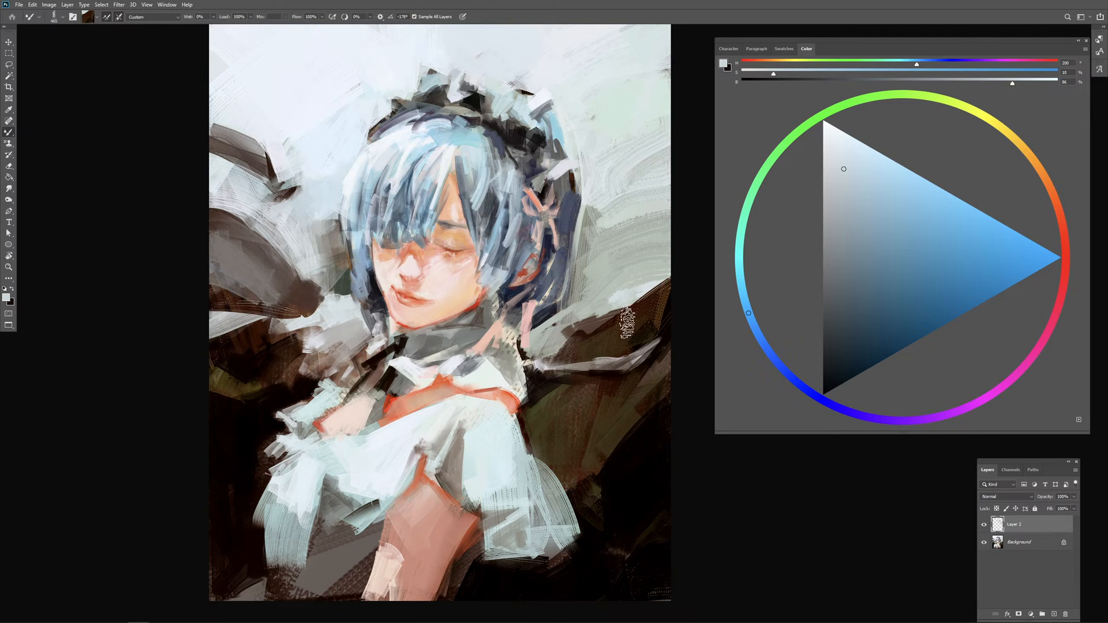
left_click_drag(647, 346, 600, 335)
mouse_move(643, 302)
left_mouse_down()
mouse_move(671, 285)
mouse_move(646, 285)
mouse_move(627, 317)
mouse_move(668, 295)
mouse_move(640, 329)
mouse_move(655, 339)
mouse_move(613, 361)
mouse_move(630, 368)
mouse_move(609, 368)
mouse_move(655, 351)
mouse_move(621, 382)
mouse_move(590, 378)
mouse_move(608, 383)
mouse_move(559, 348)
mouse_move(568, 354)
mouse_move(541, 365)
mouse_move(550, 359)
mouse_move(534, 344)
left_mouse_up()
left_click(610, 368, "alt")
left_click(569, 354, "alt")
left_click(588, 201, "alt")
left_click_drag(589, 214, 563, 323)
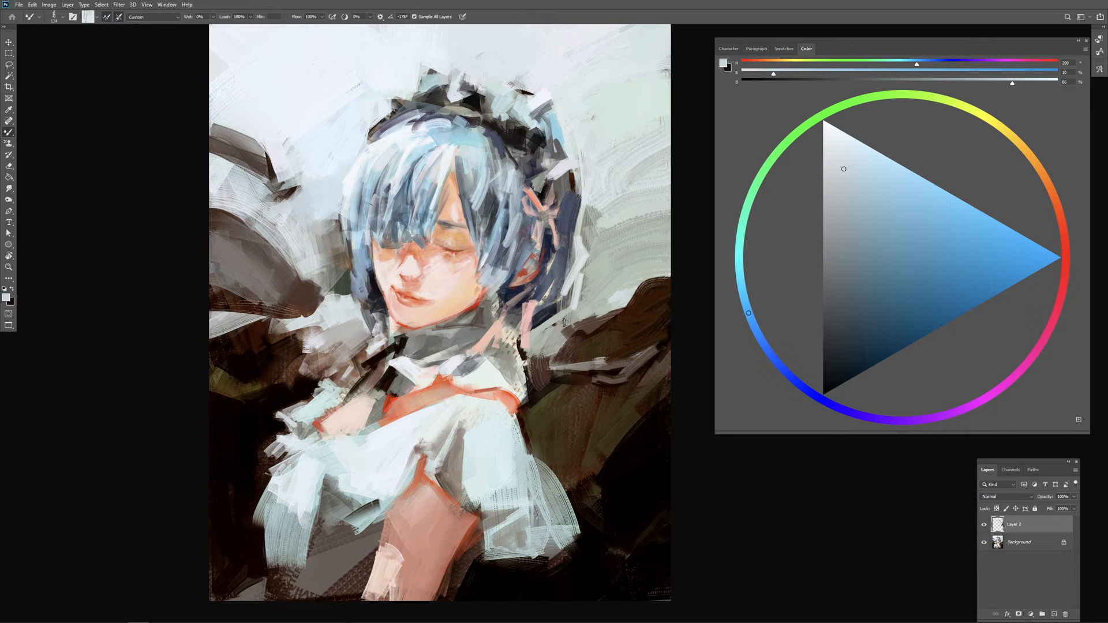
Step: Load a pale skin tone from the cheek and retouch the closed eyelid with a small stroke
left_click(449, 286, "alt")
scroll(484, 286, "up", 4)
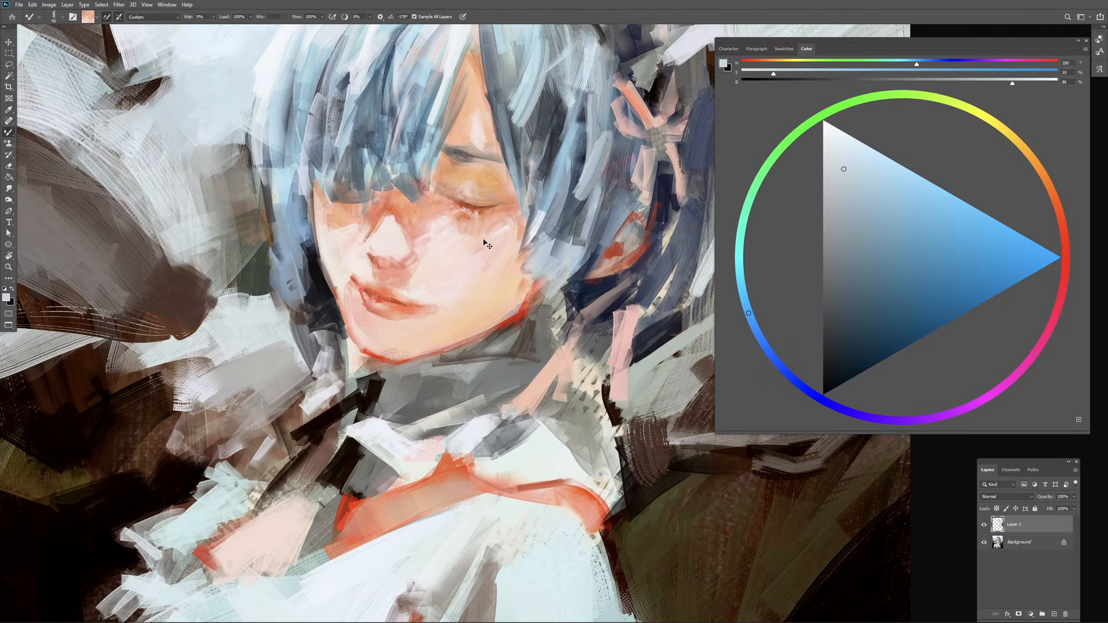
left_click(470, 189, "alt")
left_click_drag(470, 189, 477, 189)
key("ctrl+minus")
left_click_drag(577, 214, 573, 268)
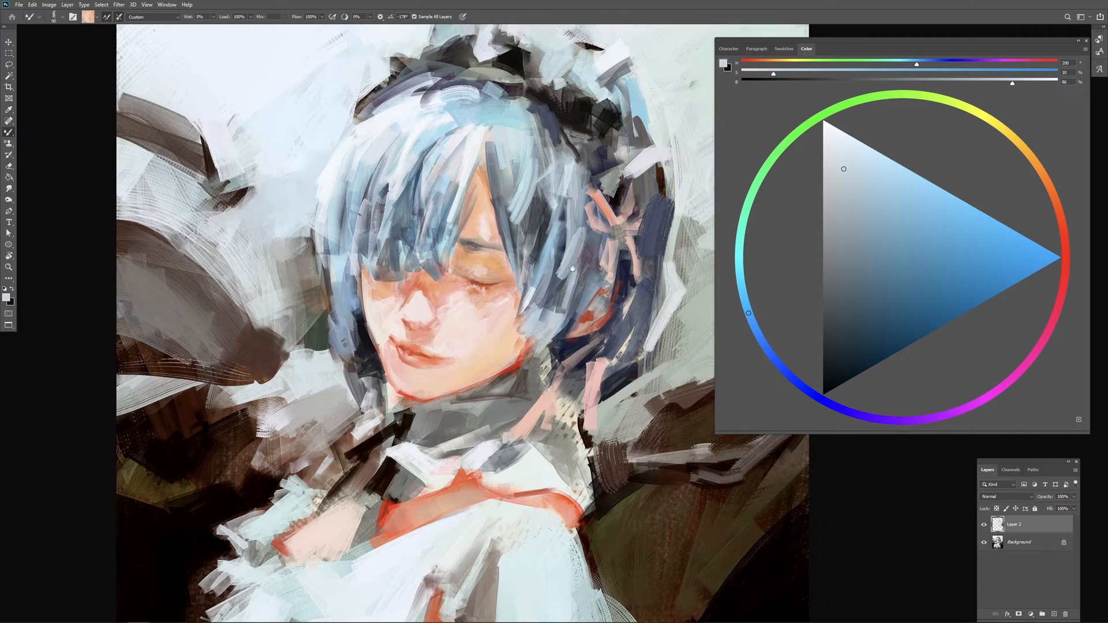
Step: Pick up light blue at the top of the parting and try a short stroke there, undoing it and resampling
left_click_drag(485, 131, 471, 130)
left_click(486, 131, "alt")
left_click_drag(488, 137, 493, 160)
key("ctrl+z")
mouse_move(492, 153)
left_mouse_down()
mouse_move(511, 167)
mouse_move(509, 157)
left_mouse_up()
left_click(498, 144, "alt")
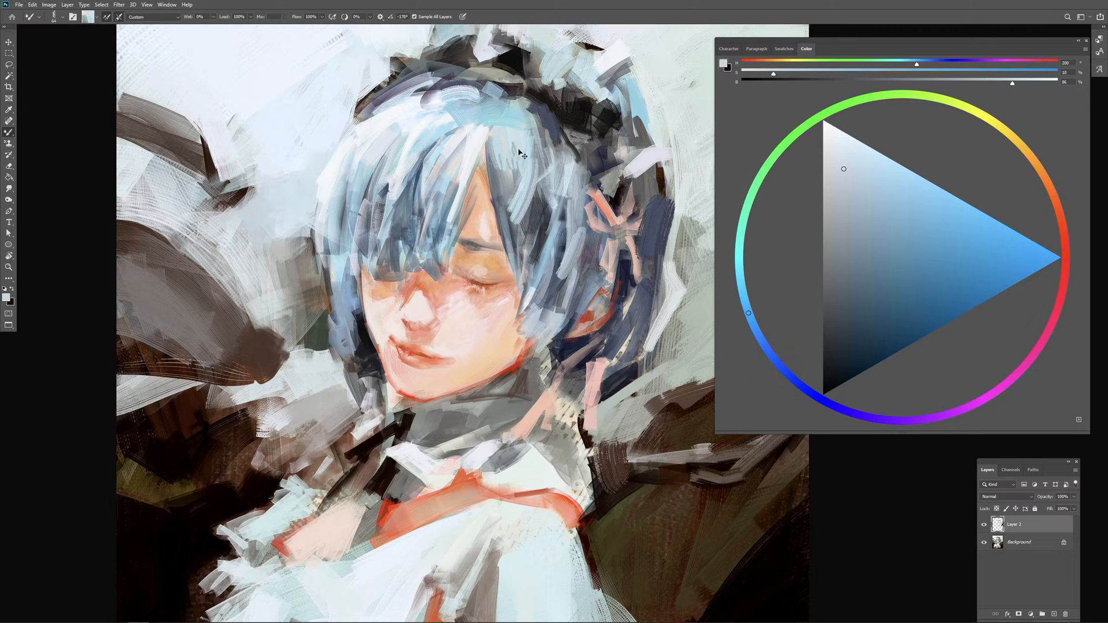
Step: Paint light blue strokes over the dark strand beside the parting and at the top of the parting
mouse_move(508, 138)
left_mouse_down()
mouse_move(519, 177)
mouse_move(508, 185)
left_mouse_up()
left_click(513, 166, "alt")
left_click(503, 131, "alt")
left_click_drag(502, 132, 497, 133)
left_click_drag(483, 121, 476, 145)
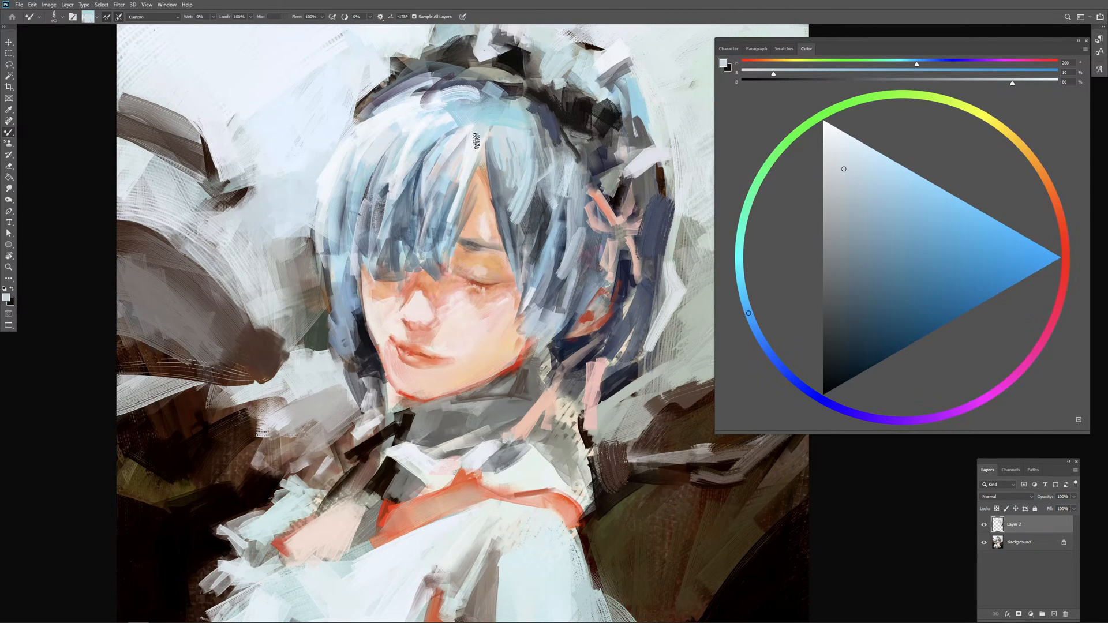
Step: Undo the first curved crown stroke, reload light blue and repaint the crown beneath the headdress
left_click(533, 108, "alt")
mouse_move(449, 97)
left_mouse_down()
mouse_move(475, 116)
mouse_move(506, 113)
left_mouse_up()
key("ctrl+z")
key("ctrl+z")
left_click(452, 110, "alt")
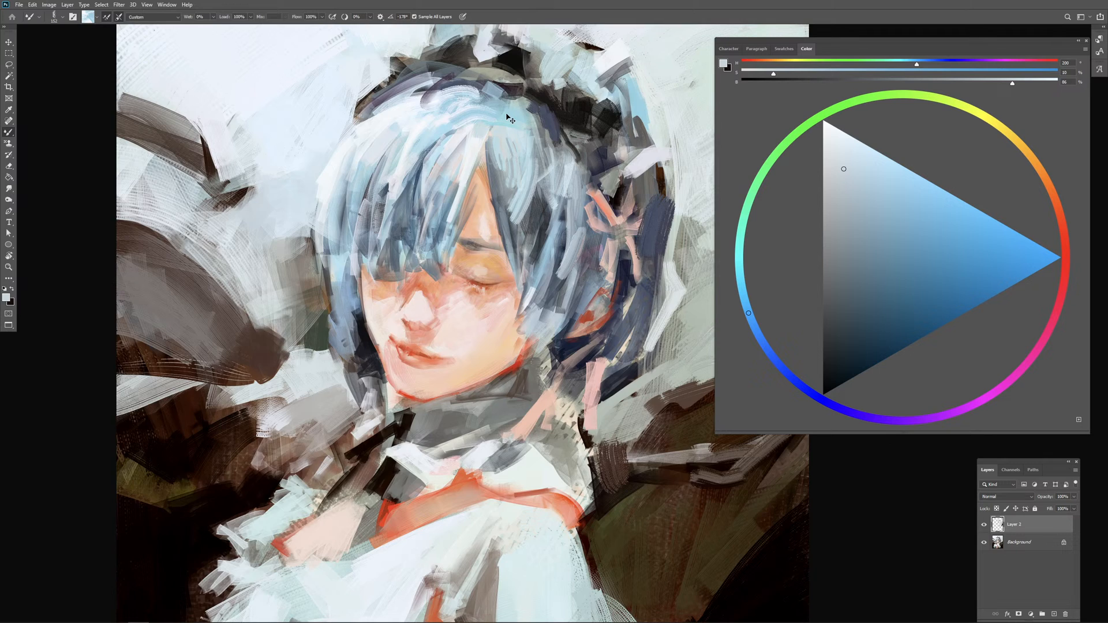
Step: Choose a slightly more saturated light blue and paint short vertical strokes in the middle of the fringe, reloading paint from the hair
key("ctrl+minus")
left_click_drag(497, 194, 511, 192)
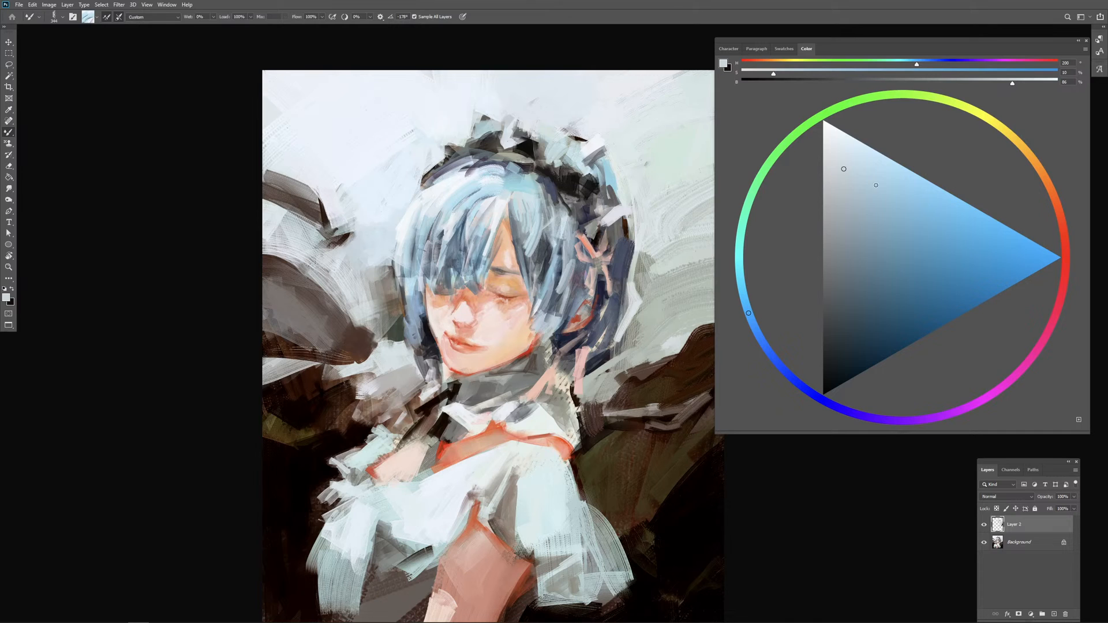
left_click(876, 186)
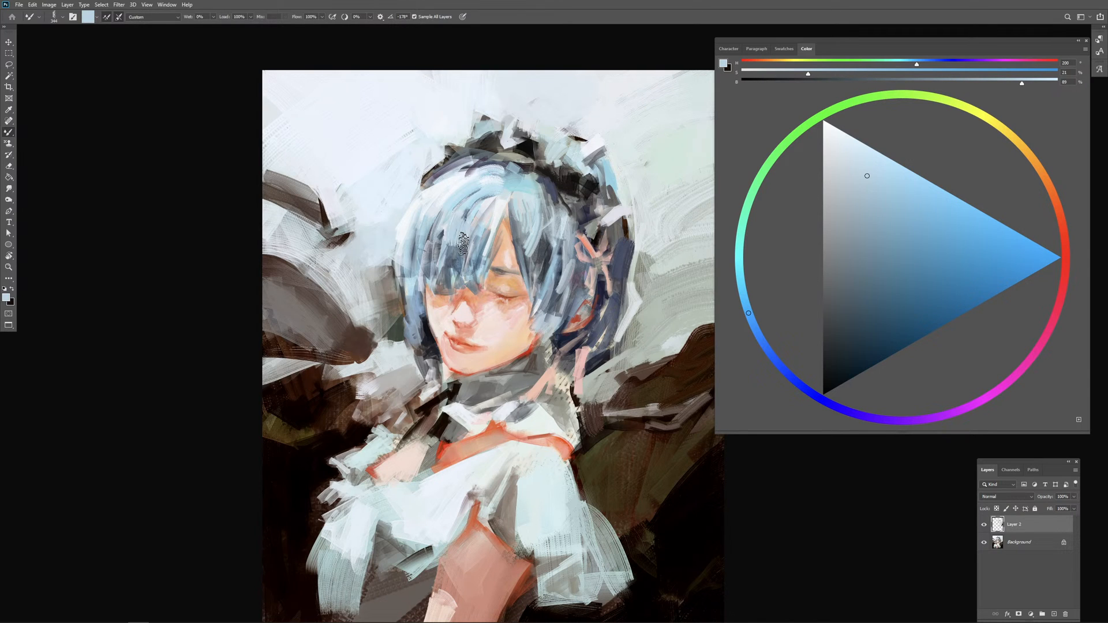
left_click(461, 231, "alt")
mouse_move(461, 227)
left_mouse_down()
mouse_move(474, 266)
mouse_move(445, 268)
mouse_move(458, 267)
mouse_move(460, 248)
left_mouse_up()
right_click(471, 254, "alt")
left_click(454, 268, "alt")
right_click(475, 248, "alt")
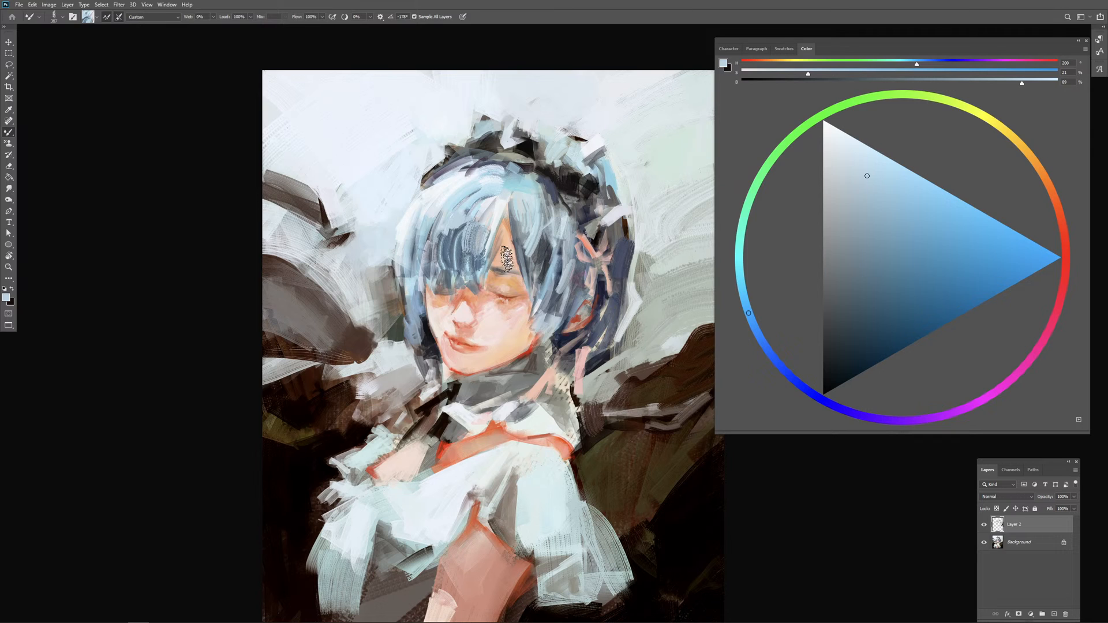
Step: Reduce the brush size and try two vertical strokes down the middle of the fringe, undoing both
right_click(473, 251, "alt")
left_click_drag(472, 231, 466, 258)
mouse_move(478, 233)
left_mouse_down()
mouse_move(510, 252)
mouse_move(479, 232)
mouse_move(479, 264)
left_mouse_up()
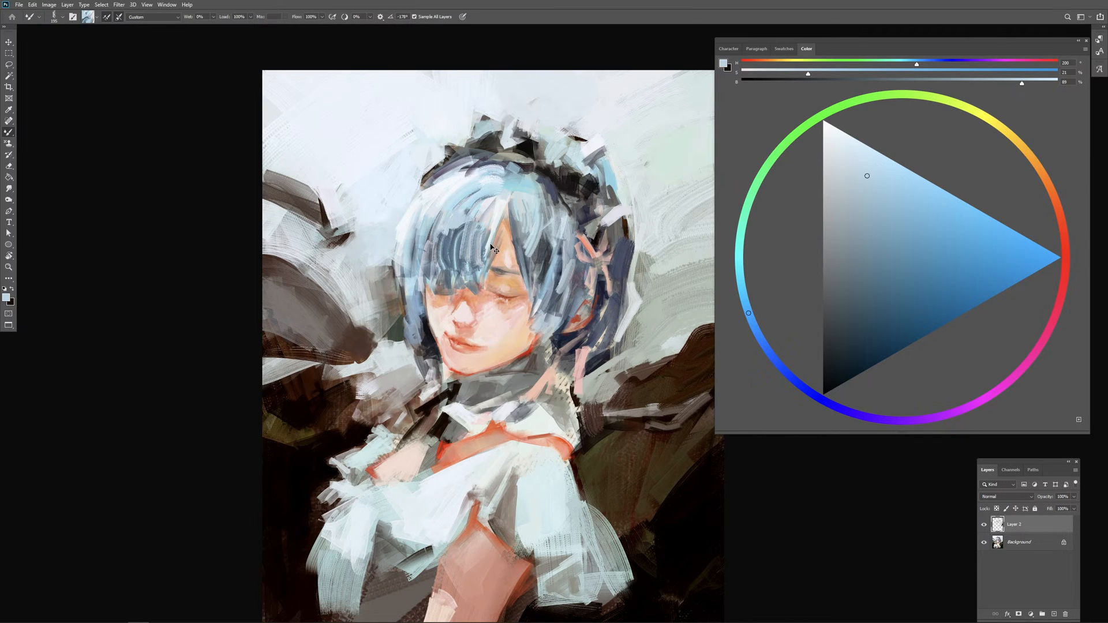
key("ctrl+z")
key("ctrl+z")
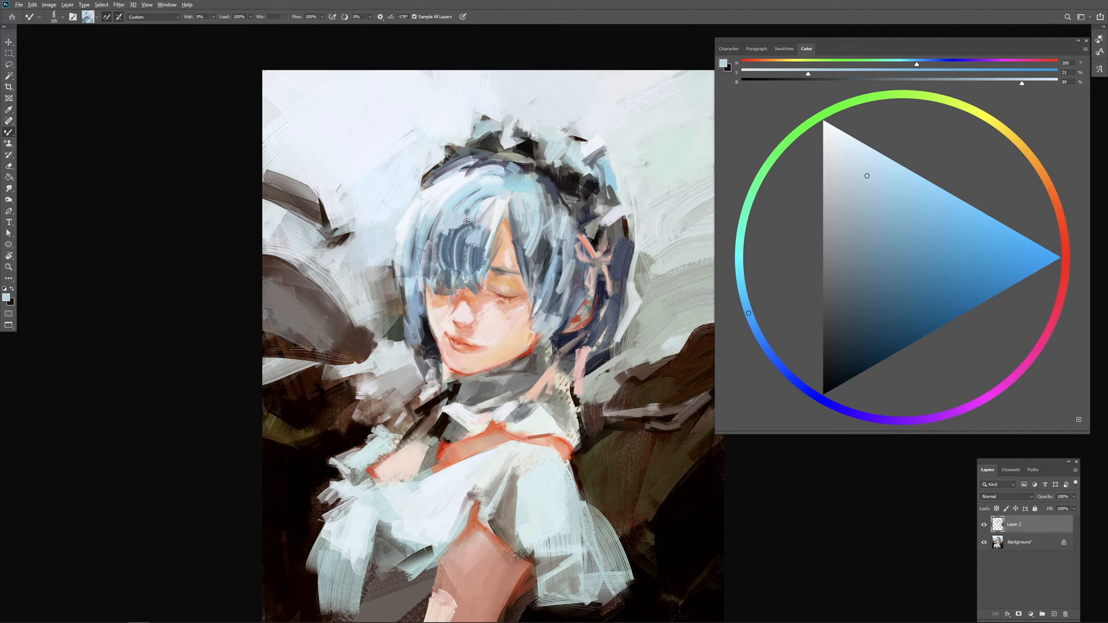
Step: Reload light blue from the upper fringe, undo the first vertical stroke and repaint a strand slightly closer to the parting
left_click(467, 222, "alt")
left_click_drag(465, 231, 466, 257)
key("ctrl+z")
left_click_drag(475, 233, 475, 263)
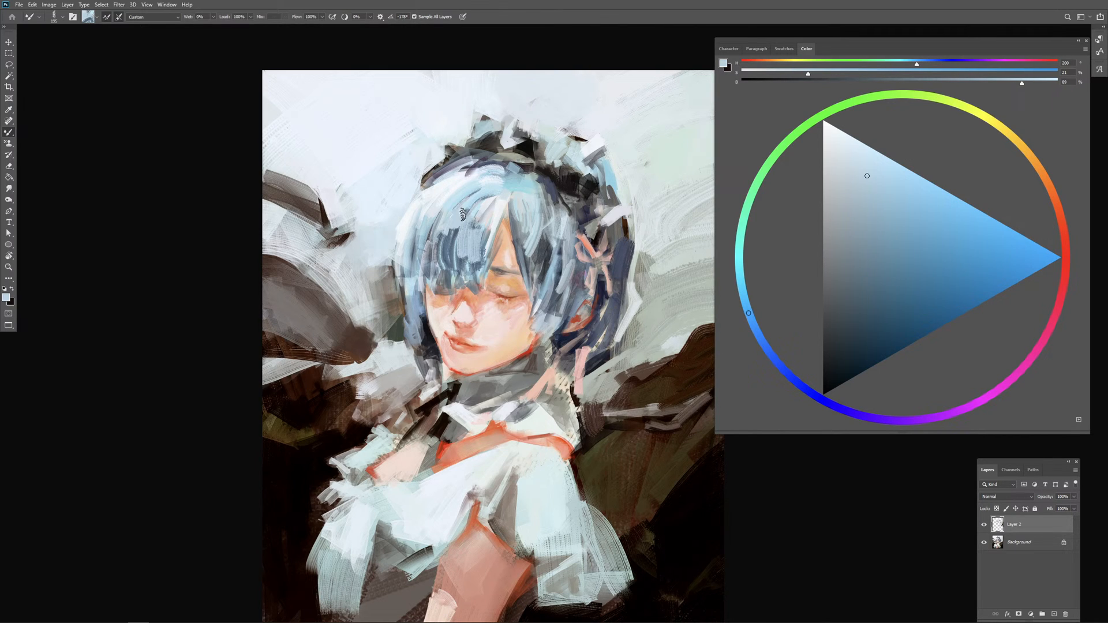
Step: Reload light blue from the hair and paint short strokes over the fringe's upper middle, undoing the last two
left_click(458, 220, "alt")
left_click_drag(457, 222, 446, 273)
left_click_drag(443, 232, 428, 263)
left_click(441, 234, "alt")
left_click(438, 223, "alt")
left_click(450, 216, "alt")
left_click_drag(442, 220, 408, 267)
mouse_move(448, 221)
left_mouse_down()
mouse_move(414, 264)
mouse_move(458, 256)
left_mouse_up()
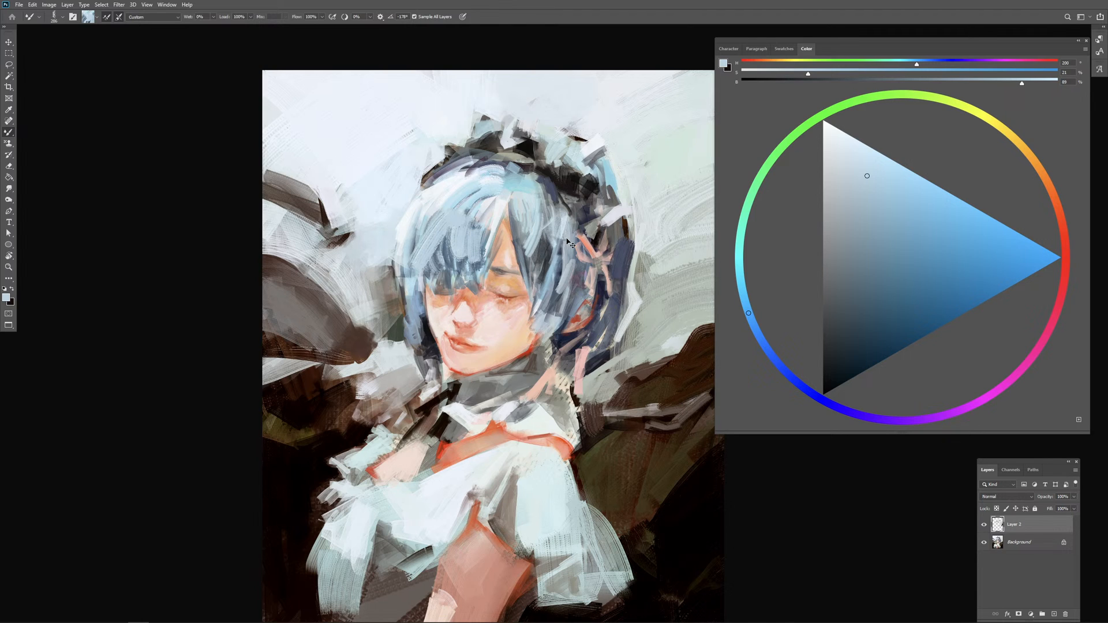
key("ctrl+z")
key("ctrl+z")
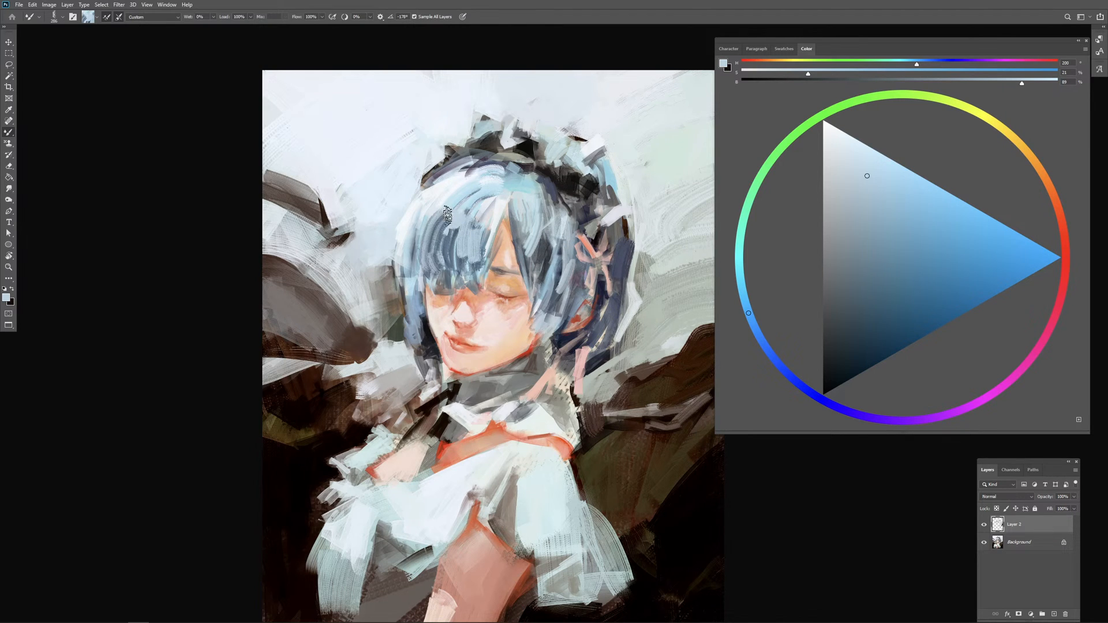
Step: Try slanted strokes across the middle of the fringe with an adjusted brush size, then undo them
left_click_drag(503, 292, 490, 293)
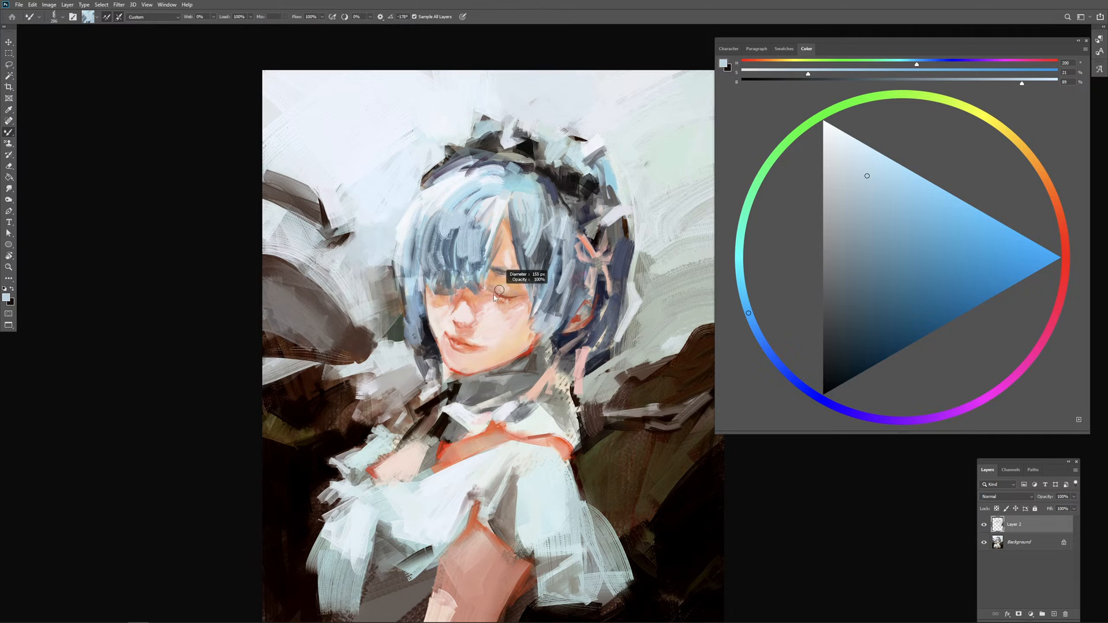
mouse_move(445, 244)
left_mouse_down()
mouse_move(455, 244)
mouse_move(439, 267)
mouse_move(460, 248)
mouse_move(446, 245)
mouse_move(437, 262)
left_mouse_up()
key("ctrl+z")
left_click(447, 236, "alt")
left_click_drag(452, 251, 475, 232)
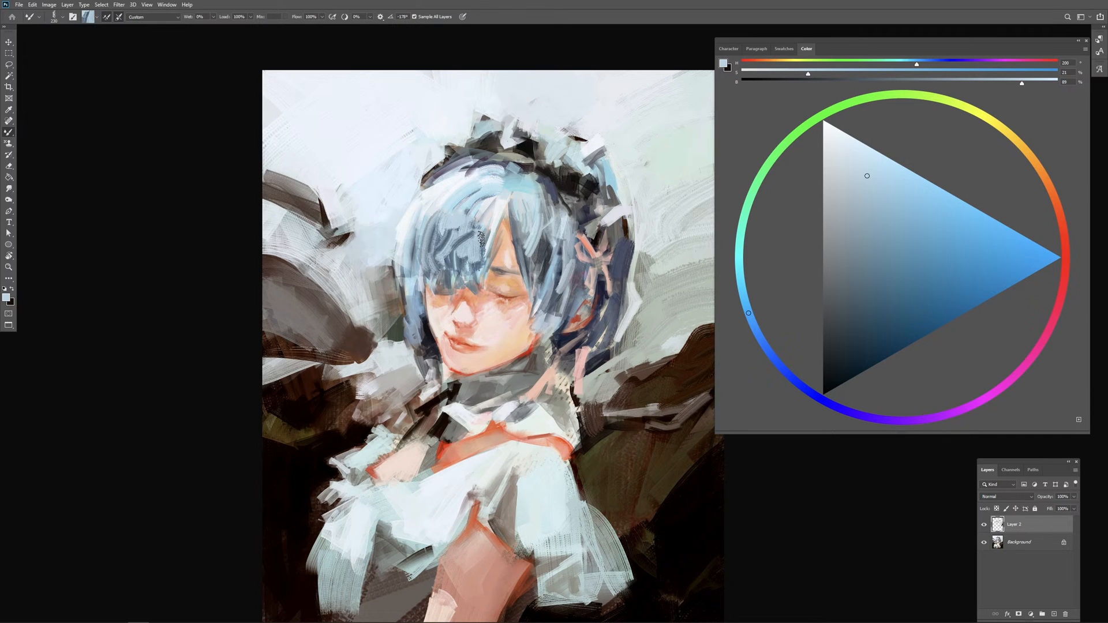
key("ctrl+z")
key("ctrl+z")
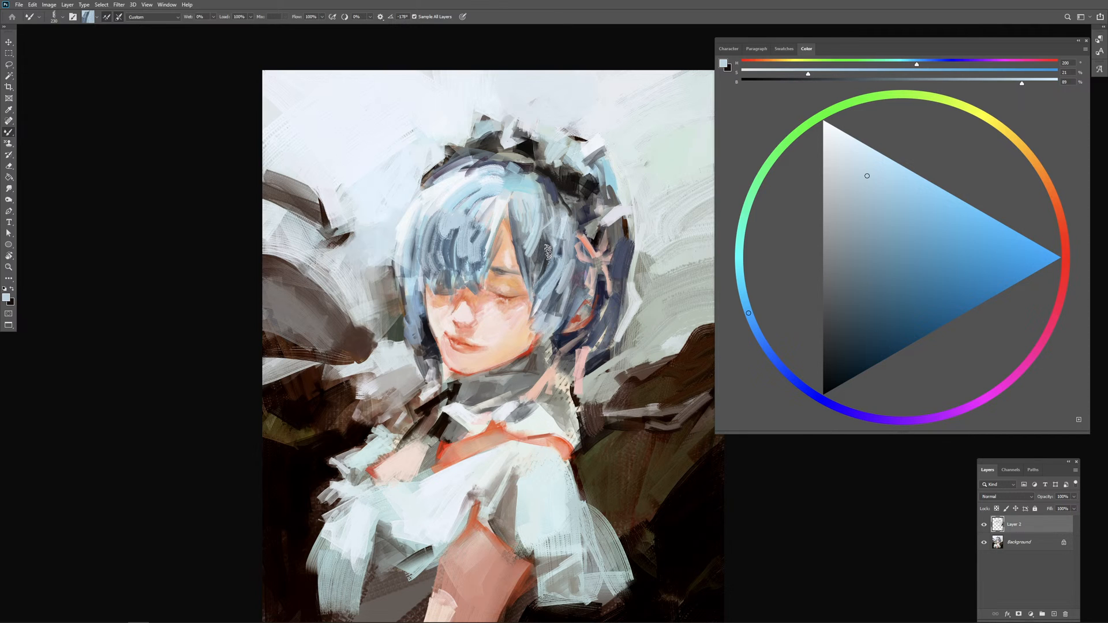
Step: Paint blue strands down the side hair between the parting and the ear, reloading paint from the surrounding hair
left_click(543, 230, "alt")
left_click_drag(544, 232, 538, 264)
mouse_move(549, 256)
left_mouse_down()
mouse_move(534, 285)
mouse_move(541, 298)
left_mouse_up()
left_click_drag(561, 266, 535, 308)
mouse_move(532, 251)
left_mouse_down()
mouse_move(554, 229)
mouse_move(532, 249)
left_mouse_up()
left_click(561, 237, "alt")
left_click_drag(545, 212, 544, 229)
mouse_move(530, 274)
left_mouse_down()
mouse_move(568, 245)
mouse_move(555, 233)
mouse_move(537, 266)
left_mouse_up()
Step: Layer longer blue strands from the headdress down the side hair and add pale strokes around the ribbon
left_click(549, 252, "alt")
mouse_move(552, 228)
left_mouse_down()
mouse_move(534, 275)
mouse_move(593, 277)
mouse_move(534, 271)
left_mouse_up()
left_click(584, 260, "alt")
left_click_drag(561, 224, 536, 271)
left_click(549, 202, "alt")
mouse_move(551, 202)
left_mouse_down()
mouse_move(558, 229)
mouse_move(543, 259)
left_mouse_up()
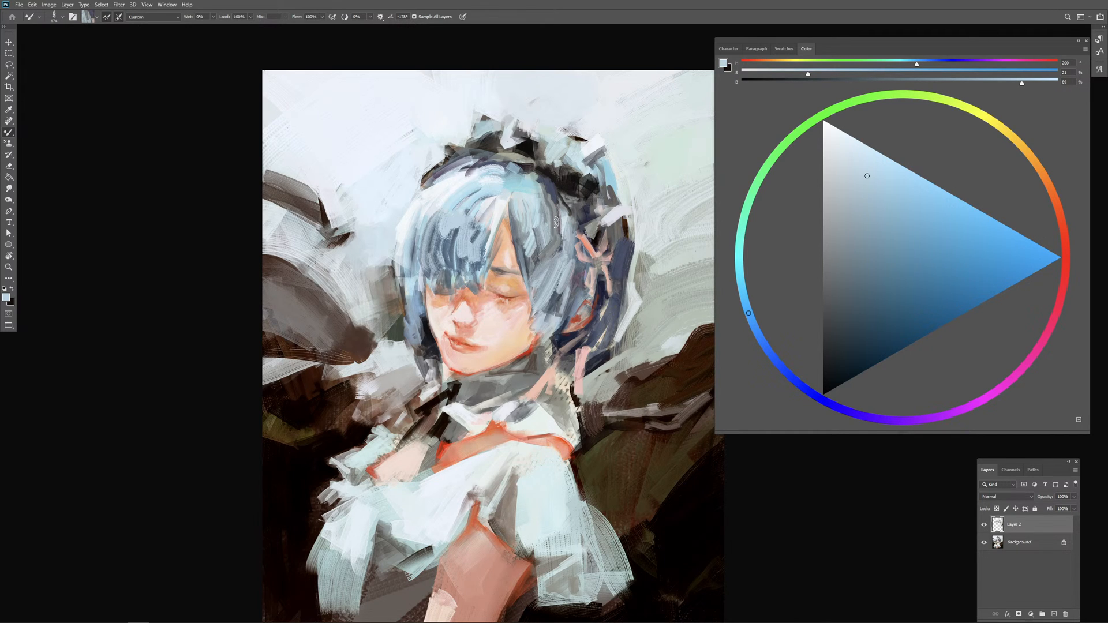
mouse_move(556, 222)
left_mouse_down()
mouse_move(545, 251)
mouse_move(550, 215)
mouse_move(543, 248)
mouse_move(571, 256)
mouse_move(541, 259)
left_mouse_up()
left_click(548, 206, "alt")
mouse_move(547, 191)
left_mouse_down()
mouse_move(578, 230)
mouse_move(614, 213)
left_mouse_up()
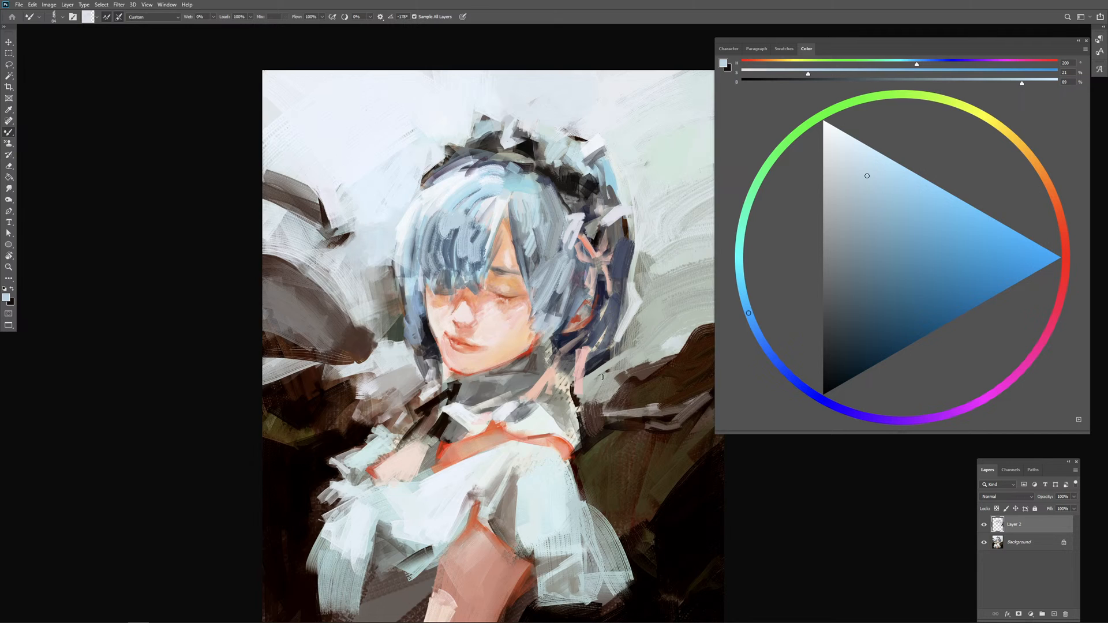
Step: Paint pale pinkish strokes across the chest of the dress and grey shadow strokes where the sleeve meets the shoulder
key("ctrl+minus")
left_click_drag(581, 426, 575, 343)
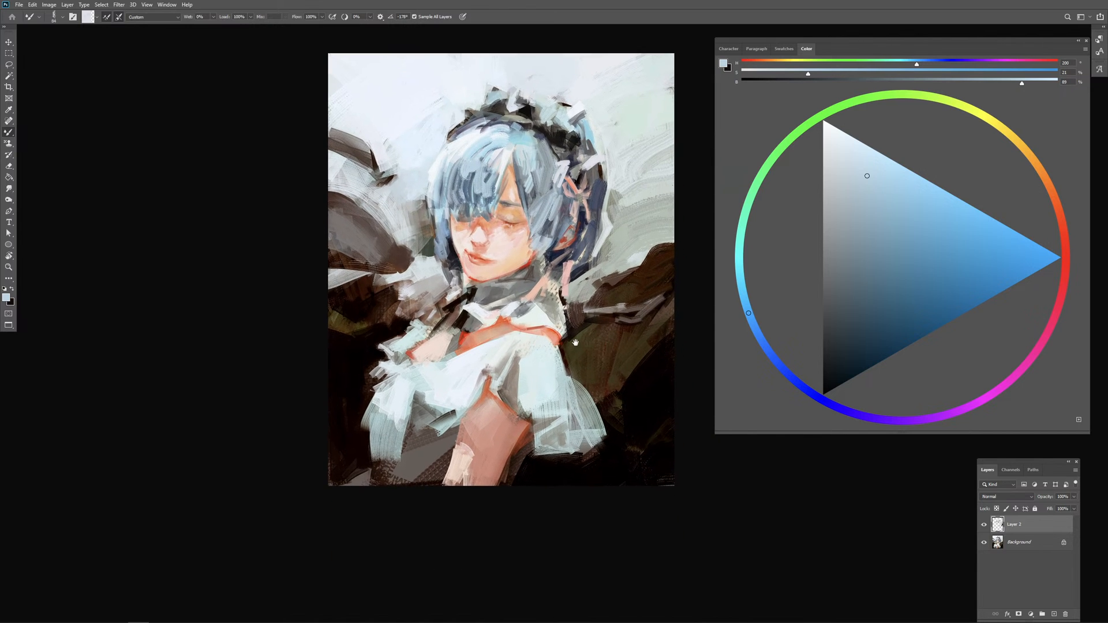
left_click(457, 377, "alt")
left_click_drag(459, 379, 461, 381)
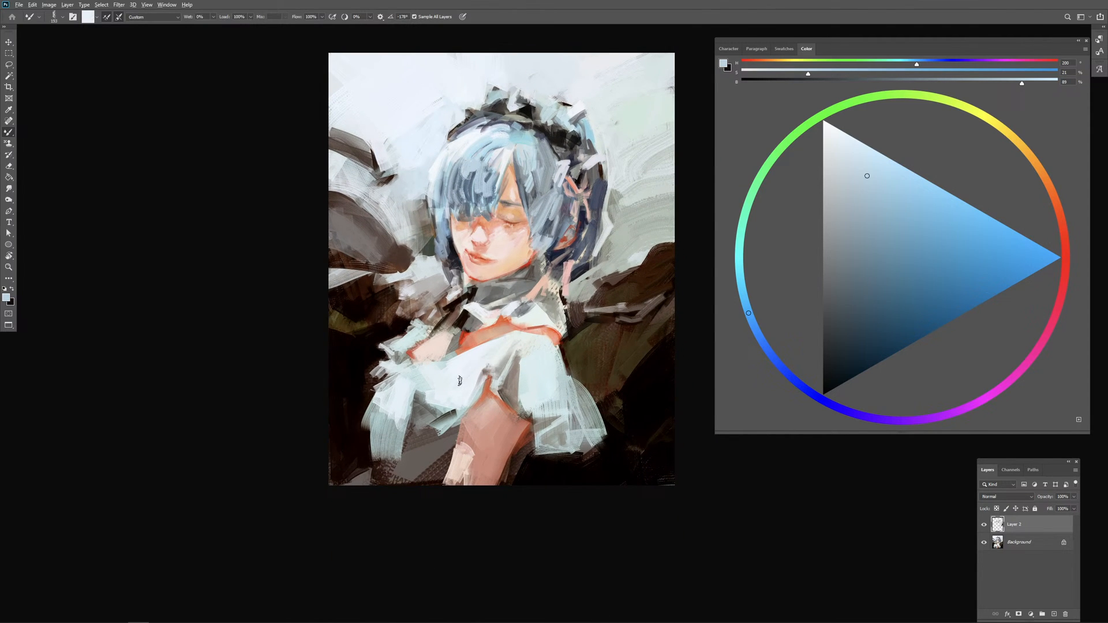
left_click(454, 373, "alt")
left_click(460, 379, "alt")
left_click_drag(544, 353, 533, 370)
left_click(522, 356, "alt")
Step: Trim the outer edge of the puffed sleeve with dark brown strokes loaded from the wing background
mouse_move(568, 360)
left_mouse_down()
mouse_move(570, 388)
mouse_move(598, 415)
left_mouse_up()
left_click(566, 379, "alt")
left_click(586, 375, "alt")
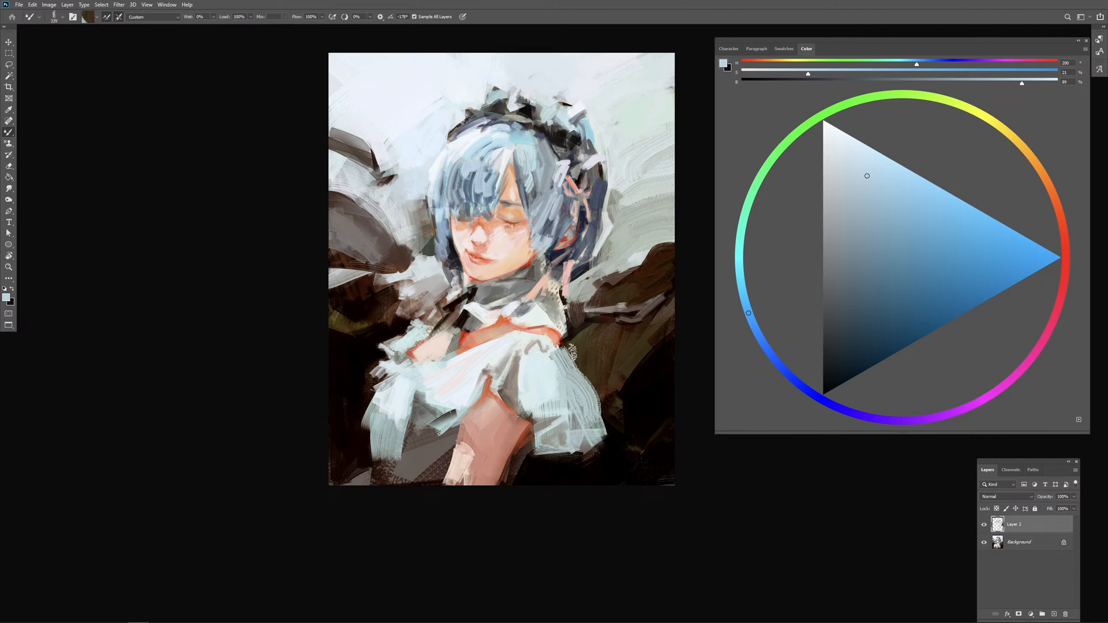
mouse_move(570, 350)
left_mouse_down()
mouse_move(607, 426)
mouse_move(572, 356)
mouse_move(611, 426)
mouse_move(572, 354)
mouse_move(592, 339)
mouse_move(593, 385)
mouse_move(624, 424)
mouse_move(633, 417)
mouse_move(633, 401)
mouse_move(606, 419)
mouse_move(577, 415)
mouse_move(560, 457)
mouse_move(596, 431)
mouse_move(568, 425)
mouse_move(560, 380)
mouse_move(578, 402)
mouse_move(578, 388)
mouse_move(557, 370)
mouse_move(570, 377)
mouse_move(563, 396)
mouse_move(584, 408)
mouse_move(566, 395)
mouse_move(576, 393)
mouse_move(587, 429)
left_mouse_up()
left_click(584, 375, "alt")
left_click(592, 341, "alt")
Step: Extend the dark olive background beside the sleeve and repaint the sleeve with light blue and grey strokes
left_click(609, 391, "alt")
left_click(634, 401, "alt")
left_click(550, 427, "alt")
left_click(568, 425, "alt")
left_click(565, 387, "alt")
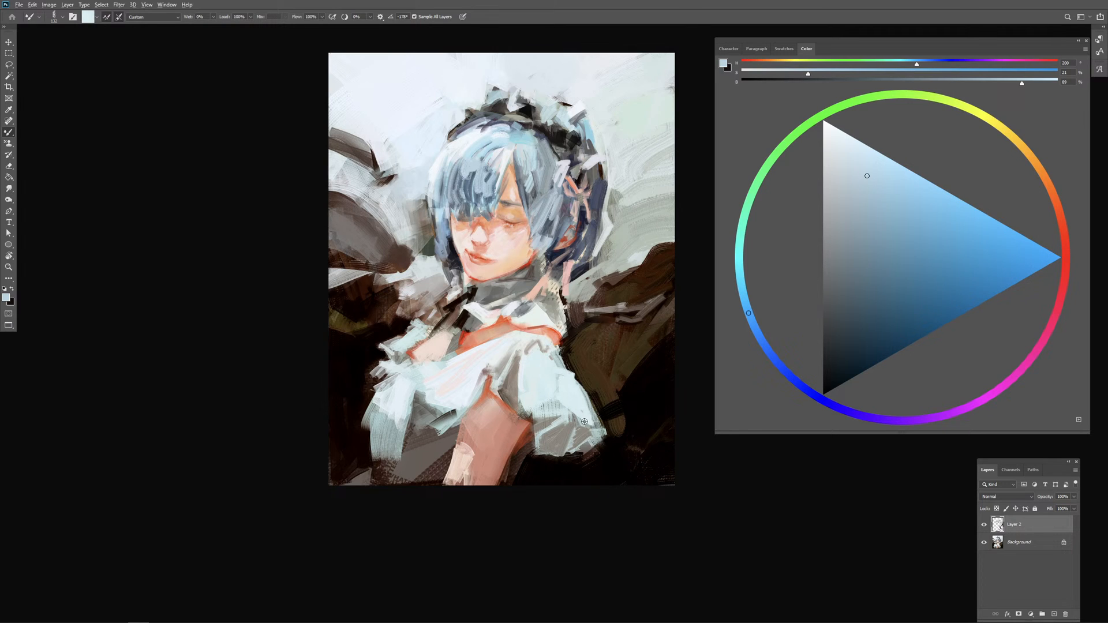
Step: Adjust the brush size and paint grey fold strokes on the dress just above the upper arm
right_click(589, 407, "alt")
right_click(499, 386, "alt")
left_click(479, 391, "alt")
key("bracketleft")
left_click_drag(484, 376, 480, 394)
left_click(490, 365, "alt")
left_click(482, 376, "alt")
Step: Reduce the brush size, undo the first far-shoulder strokes and repaint the shoulder with skin tone loaded from the face
right_click(474, 352, "alt")
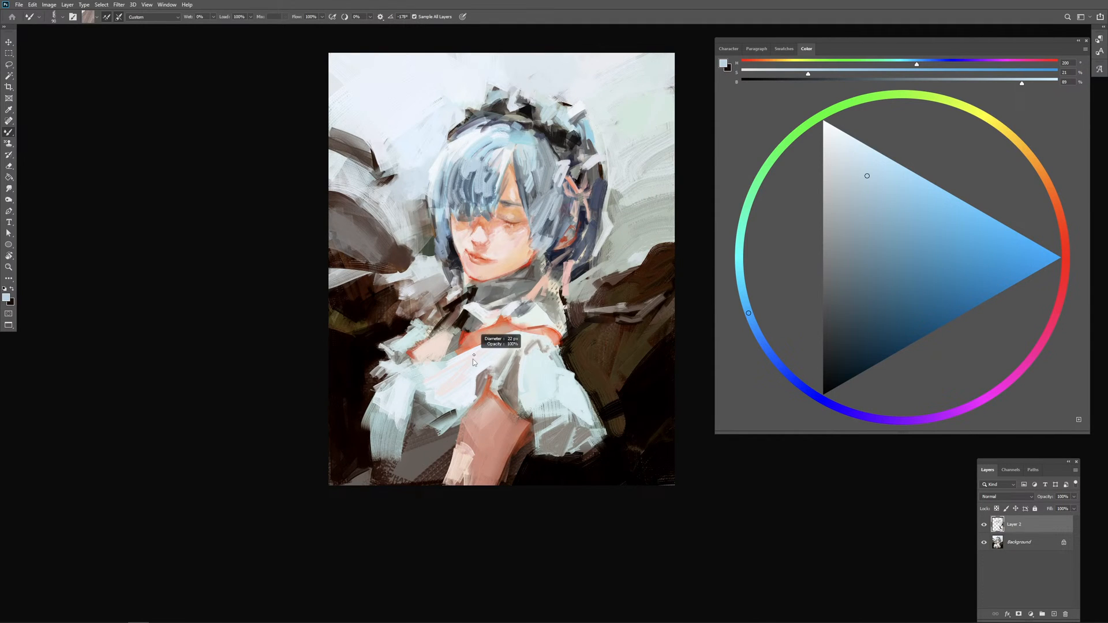
right_click(470, 325, "alt")
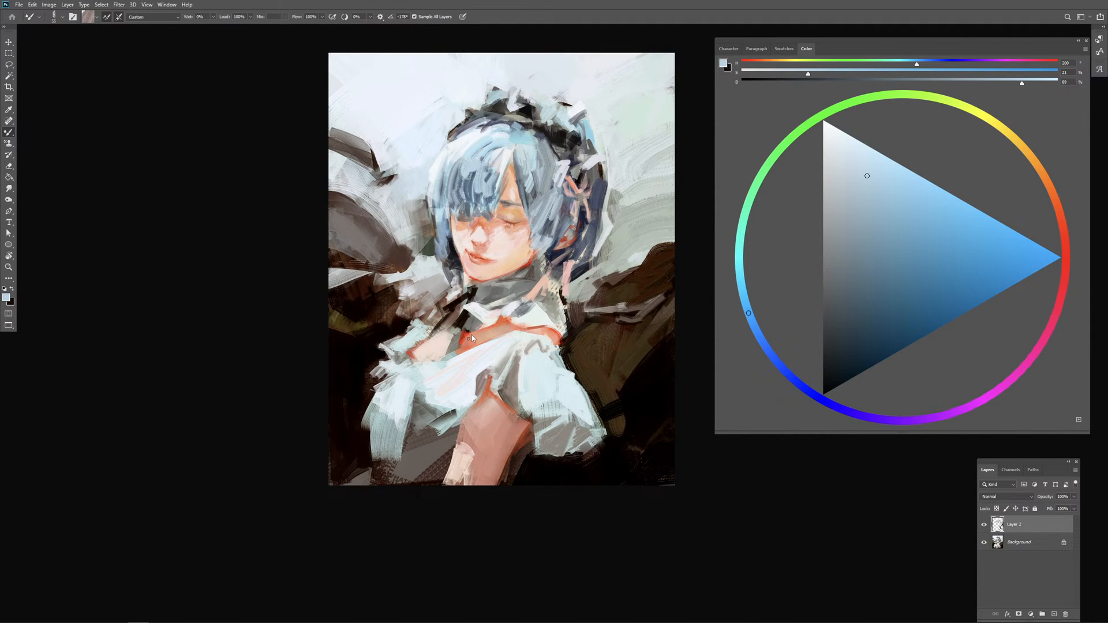
left_click(470, 338, "alt")
right_click(464, 345, "alt")
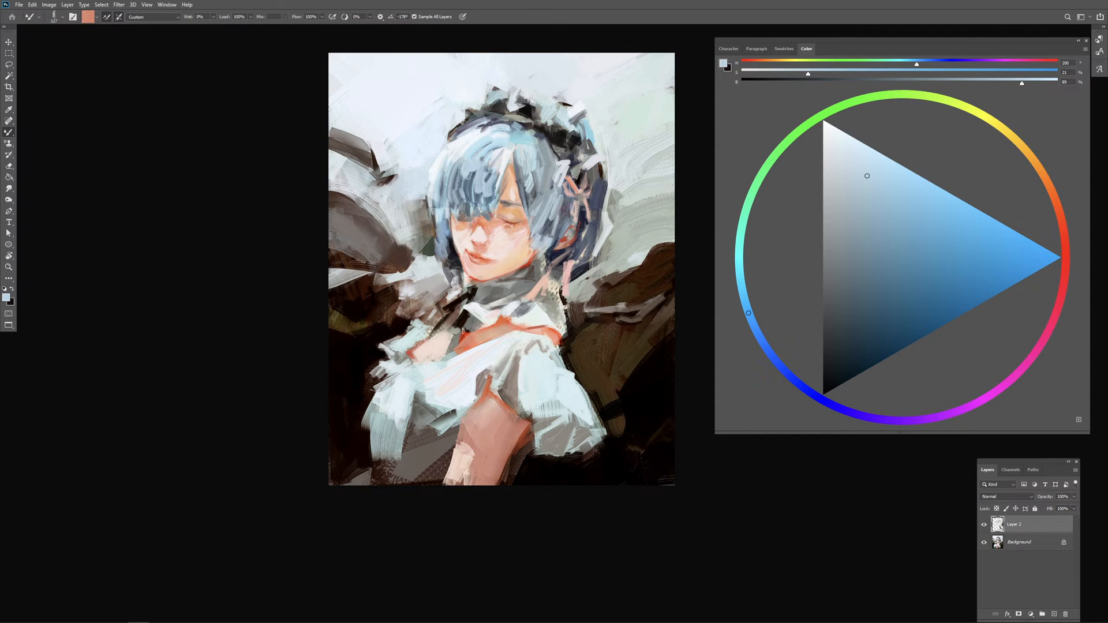
left_click_drag(441, 336, 423, 347)
key("ctrl+z")
key("ctrl+z")
left_click(435, 345, "alt")
left_click(510, 240, "alt")
left_click_drag(440, 337, 423, 350)
Step: Define the collar below the neck with grey strokes and thin white edge strokes
left_click(481, 311, "alt")
left_click_drag(474, 324, 475, 317)
left_click(488, 297, "alt")
left_click(493, 314, "alt")
left_click(489, 304, "alt")
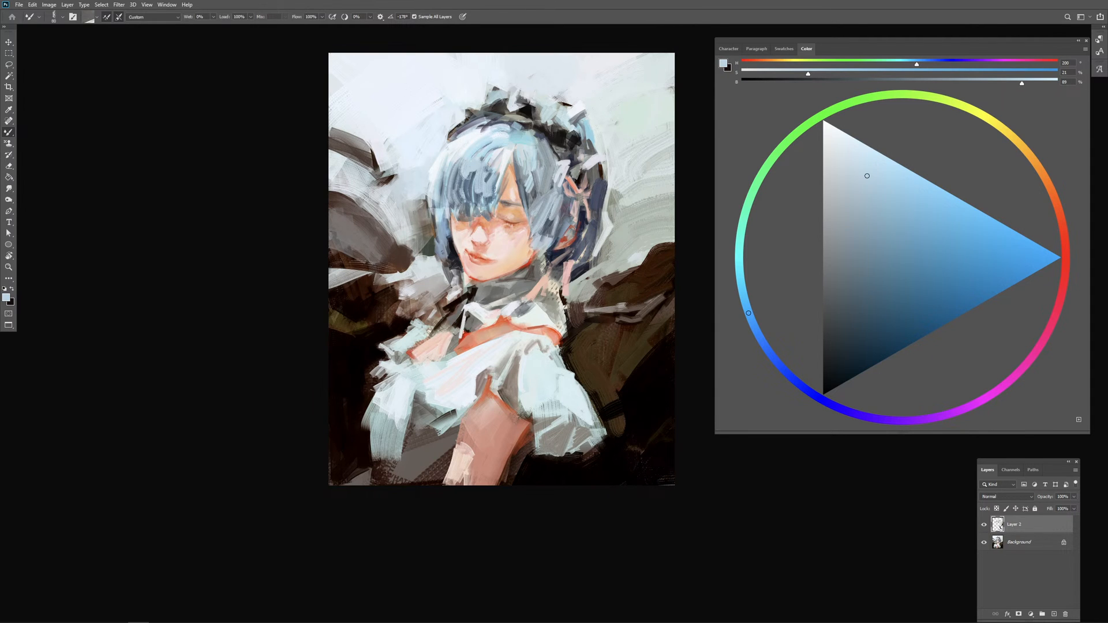
mouse_move(466, 315)
left_mouse_down()
mouse_move(462, 332)
mouse_move(491, 327)
left_mouse_up()
left_click(520, 311, "alt")
Step: Paint grey strokes across the high neck of the dress, following the jawline beneath the chin
key("ctrl+plus")
mouse_move(502, 260)
left_mouse_down()
mouse_move(553, 276)
mouse_move(514, 276)
left_mouse_up()
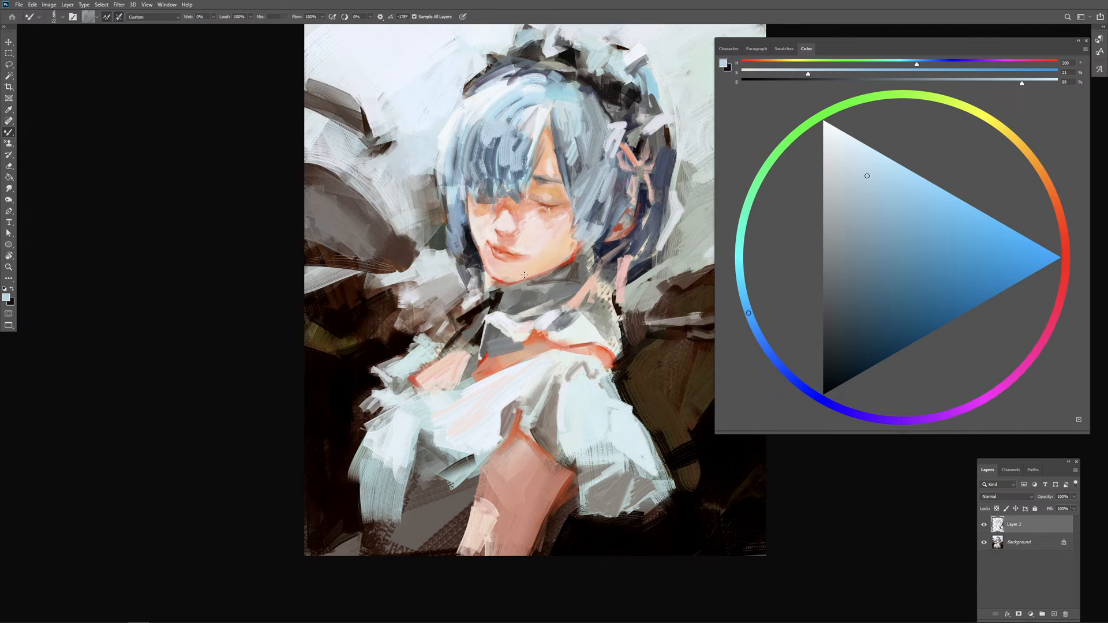
left_click(513, 290, "alt")
left_click_drag(510, 291, 512, 292)
left_click_drag(523, 295, 555, 282)
left_click(559, 272, "alt")
left_click_drag(552, 280, 579, 280)
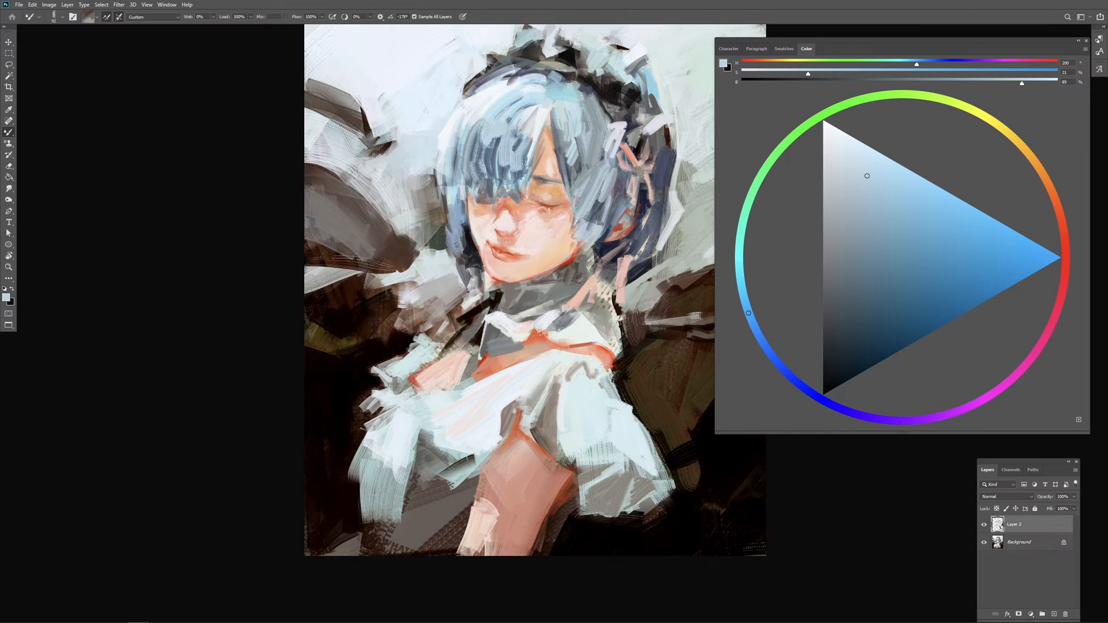
Step: Paint dark navy strokes in the hair behind the jaw below the ear, undoing one stray stroke
left_click(598, 256, "alt")
left_click_drag(594, 261, 608, 254)
mouse_move(603, 263)
left_mouse_down()
mouse_move(590, 274)
mouse_move(604, 246)
left_mouse_up()
left_click(588, 260, "alt")
key("ctrl+z")
left_click(572, 258, "alt")
Step: Refine the ear and ribbon area with small dark strokes and darken the hair strands behind the ear
left_click_drag(614, 241, 616, 243)
left_click_drag(628, 230, 622, 227)
left_click(621, 225, "alt")
left_click(637, 207, "alt")
left_click(639, 215, "alt")
left_click_drag(637, 218, 645, 236)
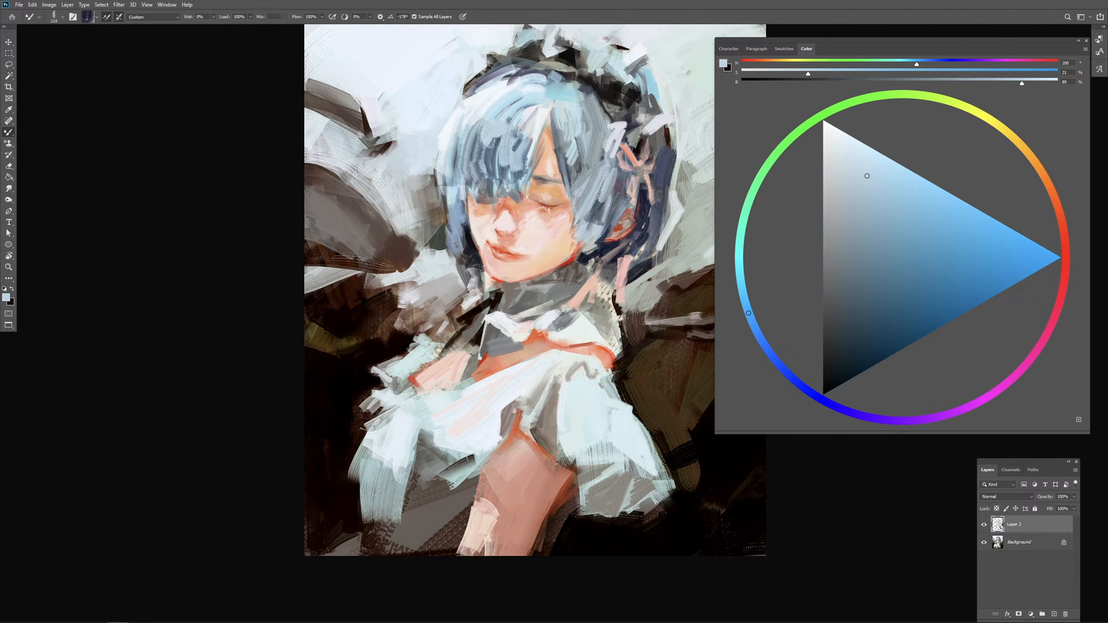
Step: Paint over the dark upper wing feather with broad pale blue-white strokes loaded from the sky background
left_click_drag(373, 120, 409, 119)
mouse_move(310, 84)
left_mouse_down()
mouse_move(376, 151)
mouse_move(389, 124)
mouse_move(370, 142)
left_mouse_up()
left_click(392, 109, "alt")
left_click_drag(371, 137, 346, 136)
left_click_drag(309, 81, 374, 159)
left_click_drag(321, 109, 391, 173)
left_click_drag(343, 70, 377, 178)
left_click_drag(318, 99, 361, 179)
left_click_drag(314, 110, 352, 168)
left_click_drag(346, 71, 377, 173)
Step: Break up the remaining dark feather outlines with pale background strokes
left_click_drag(369, 188, 354, 189)
left_click(348, 181, "alt")
left_click(331, 136, "alt")
left_click_drag(305, 103, 325, 123)
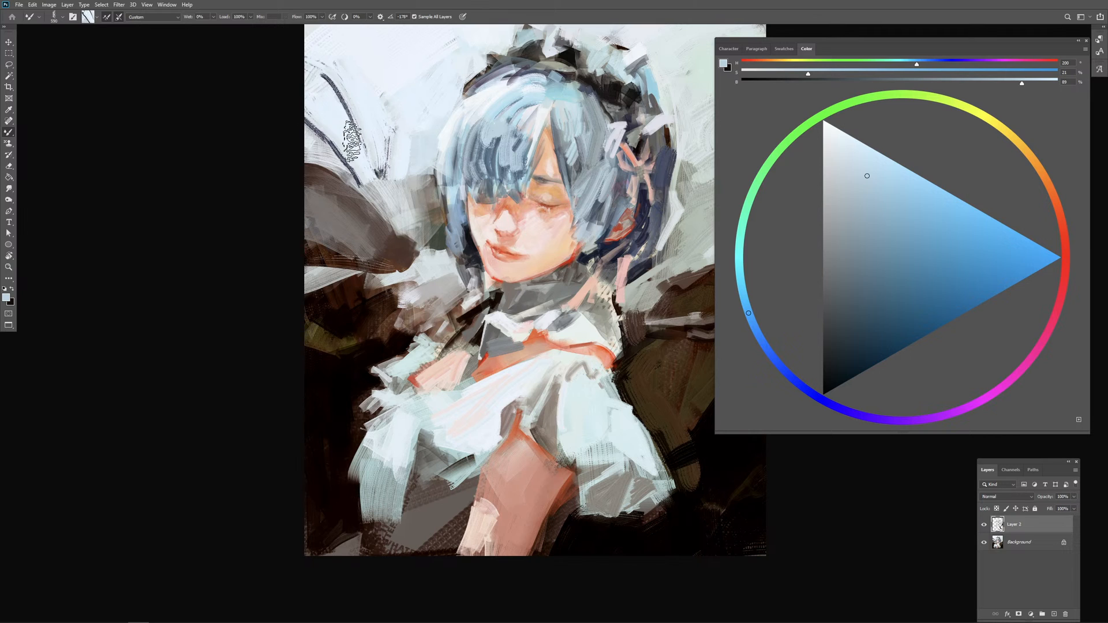
mouse_move(323, 79)
left_mouse_down()
mouse_move(363, 144)
mouse_move(382, 153)
mouse_move(383, 179)
mouse_move(335, 134)
mouse_move(334, 109)
left_mouse_up()
left_click(382, 177, "alt")
left_click_drag(357, 148, 318, 86)
Step: Cover the grey-brown wing beside the head with broad light grey background strokes
left_click_drag(328, 164, 374, 194)
mouse_move(374, 202)
left_mouse_down()
mouse_move(319, 172)
mouse_move(333, 224)
mouse_move(351, 209)
left_mouse_up()
mouse_move(340, 231)
left_mouse_down()
mouse_move(374, 230)
mouse_move(363, 225)
mouse_move(357, 242)
mouse_move(401, 261)
mouse_move(312, 262)
mouse_move(371, 264)
mouse_move(277, 311)
mouse_move(378, 233)
mouse_move(380, 251)
mouse_move(417, 232)
mouse_move(346, 272)
mouse_move(420, 272)
left_mouse_up()
left_click(413, 209, "alt")
mouse_move(416, 275)
left_mouse_down()
mouse_move(450, 268)
mouse_move(441, 270)
left_mouse_up()
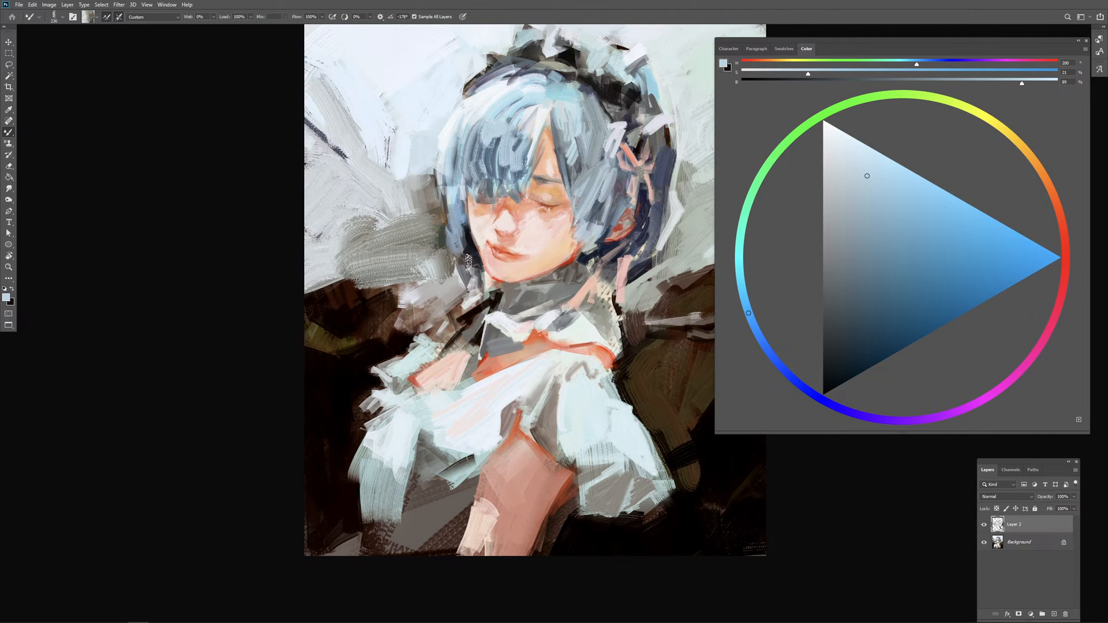
Step: Paint vertical grey strokes in the background along the outer edge of the fringe-side hair down to the jaw
left_click(423, 207, "alt")
left_click_drag(427, 180, 435, 236)
mouse_move(436, 204)
left_mouse_down()
mouse_move(442, 257)
mouse_move(427, 234)
mouse_move(450, 270)
mouse_move(432, 290)
mouse_move(445, 300)
mouse_move(465, 294)
mouse_move(460, 283)
left_mouse_up()
left_click(465, 283, "alt")
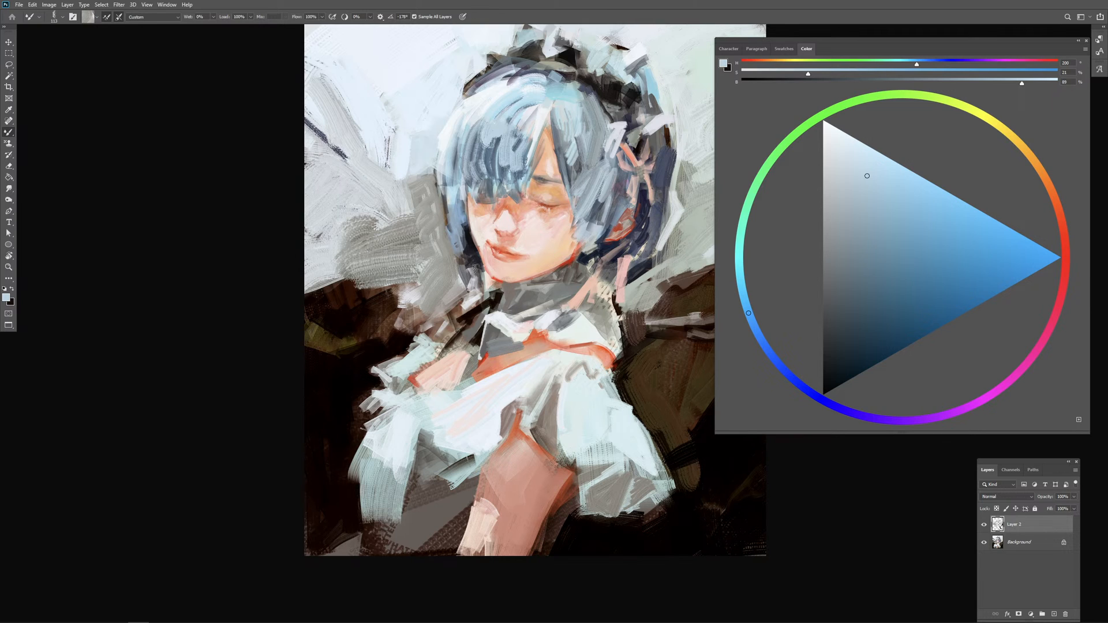
Step: Load white from the collar, undo the first stroke beside the jaw and repaint it with a resized brush
left_click_drag(512, 320, 510, 321)
left_click(501, 316, "alt")
left_click_drag(477, 272, 477, 287)
key("ctrl+z")
mouse_move(477, 275)
left_mouse_down()
mouse_move(473, 295)
mouse_move(486, 298)
left_mouse_up()
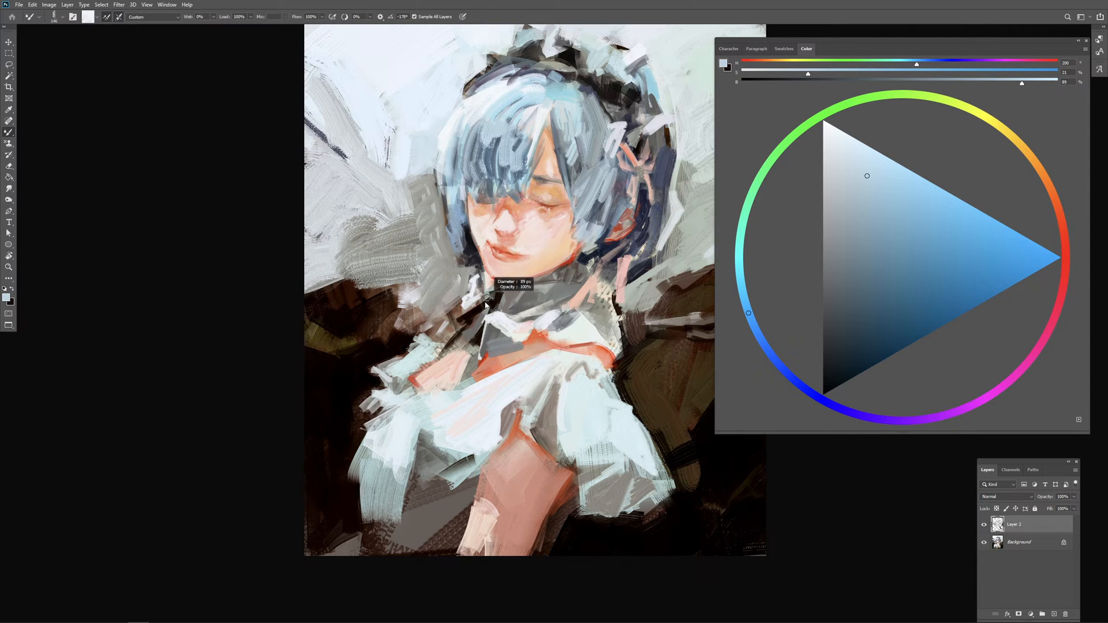
left_click(485, 302, "alt")
Step: Choose a near-black colour and paint dark strokes beside the neck and collar
left_click(824, 382)
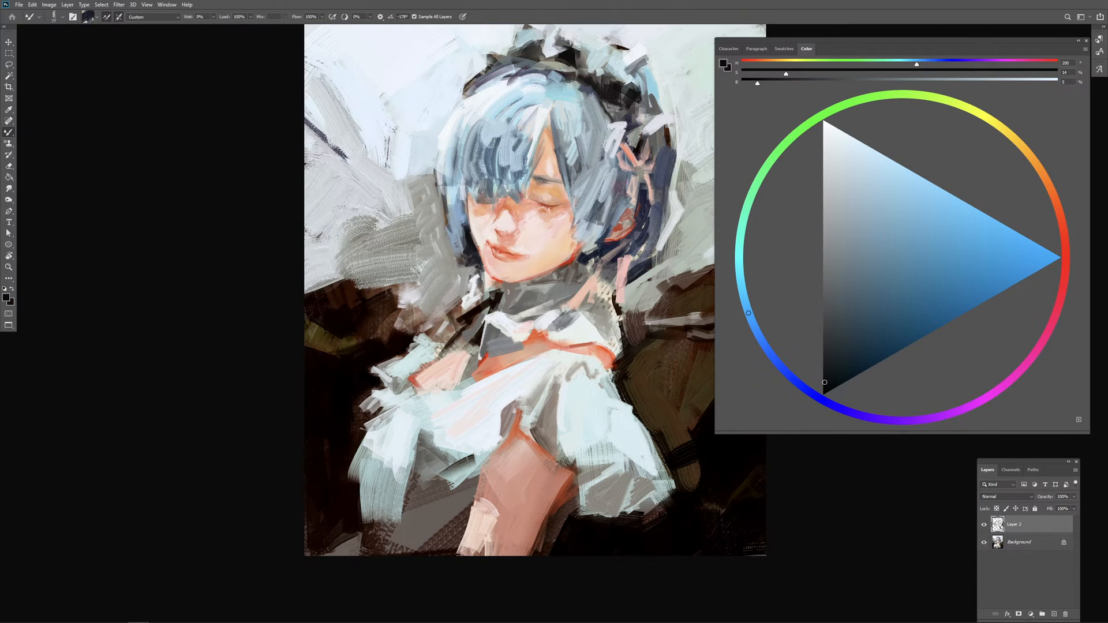
left_click(482, 307, "alt")
left_click(478, 310, "alt")
left_click(478, 340, "alt")
left_click_drag(478, 322, 476, 329)
left_click(468, 319, "alt")
left_click_drag(471, 322, 466, 332)
left_click_drag(463, 325, 466, 325)
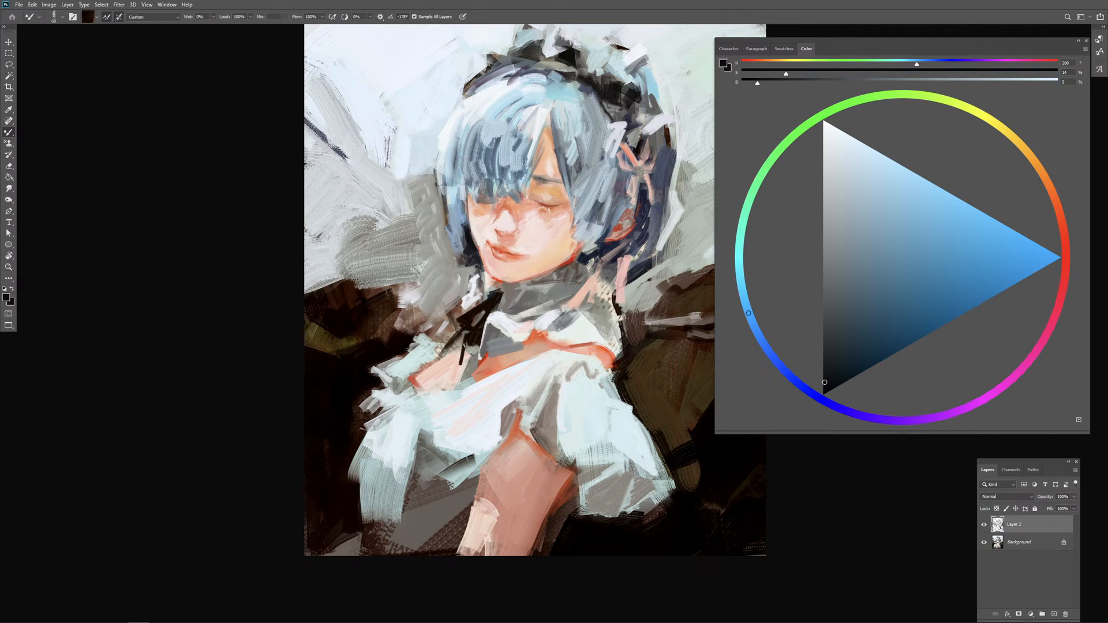
Step: Undo the first dark strokes beside the collar and repaint the narrow strip down to the shoulder with reloaded dark paint
mouse_move(464, 345)
left_mouse_down()
mouse_move(461, 372)
mouse_move(475, 354)
mouse_move(466, 343)
mouse_move(459, 372)
mouse_move(470, 349)
left_mouse_up()
key("ctrl+z")
key("ctrl+z")
left_click(465, 347, "alt")
key("ctrl+z")
left_click(468, 345, "alt")
left_click(366, 341, "alt")
left_click(465, 346, "alt")
mouse_move(465, 358)
left_mouse_down()
mouse_move(478, 362)
mouse_move(455, 350)
mouse_move(462, 342)
left_mouse_up()
Step: Load orange-red paint from the shoulder trim and dab it on the skin between the eyebrow and the closed eyelid
left_click(485, 358, "alt")
left_click(484, 361, "alt")
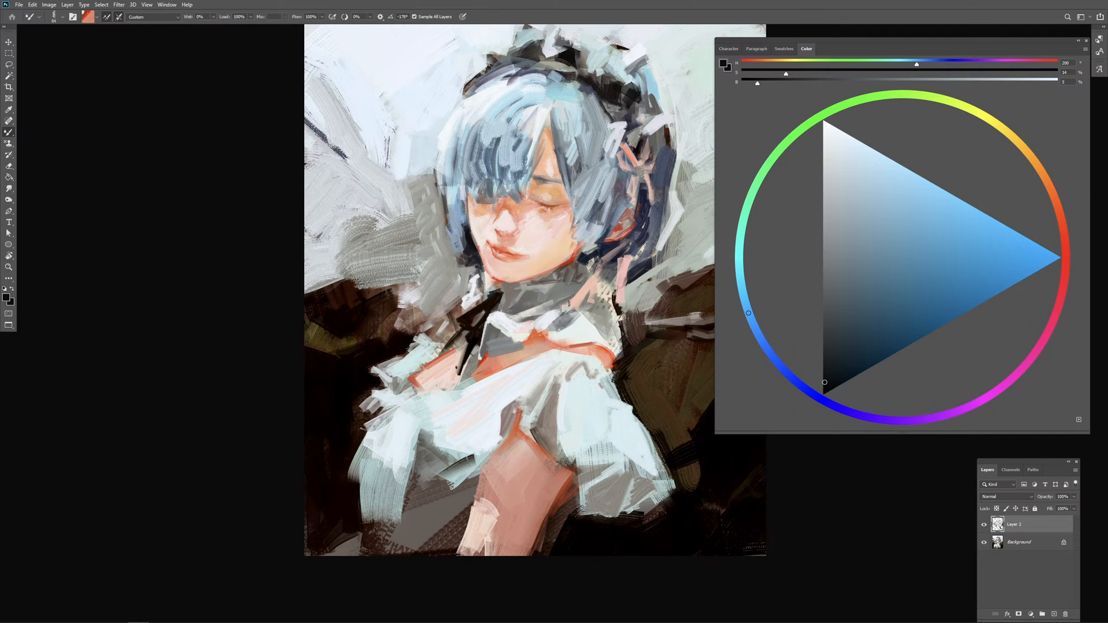
mouse_move(541, 170)
left_mouse_down()
mouse_move(561, 200)
mouse_move(557, 191)
left_mouse_up()
left_click(564, 200, "alt")
left_click(537, 188, "alt")
left_click(555, 197, "alt")
left_click(541, 189, "alt")
Step: Paint the eyebrow beside the fringe with grey-blue strokes, undoing the rejected stroke and extending the brow outward
left_click(544, 182, "alt")
left_click(544, 182, "alt")
left_click(540, 185, "alt")
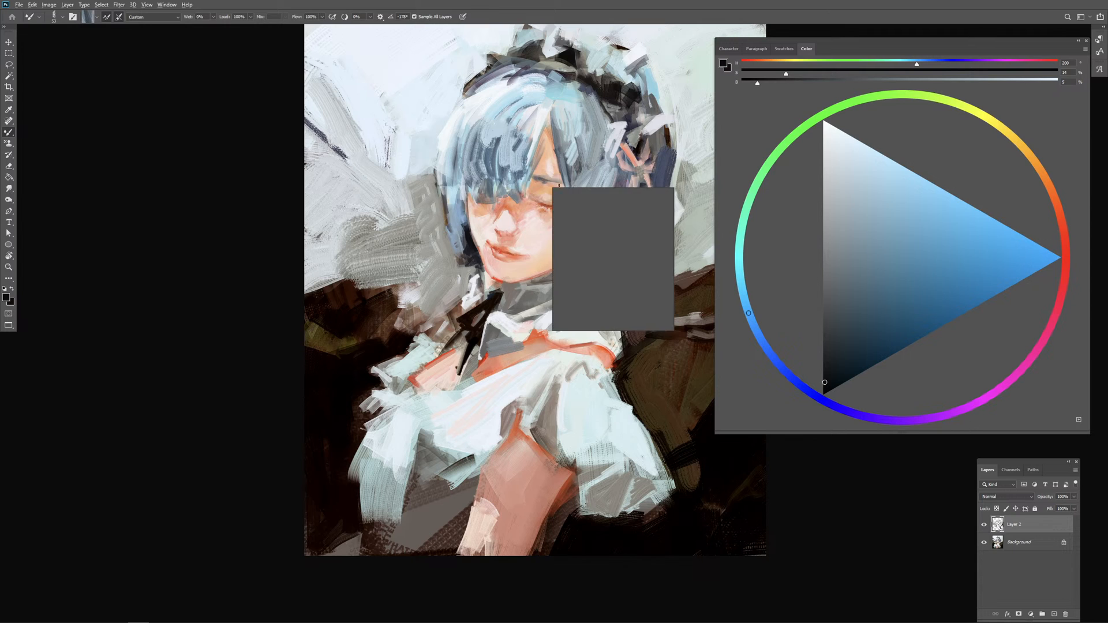
left_click(543, 180, "alt")
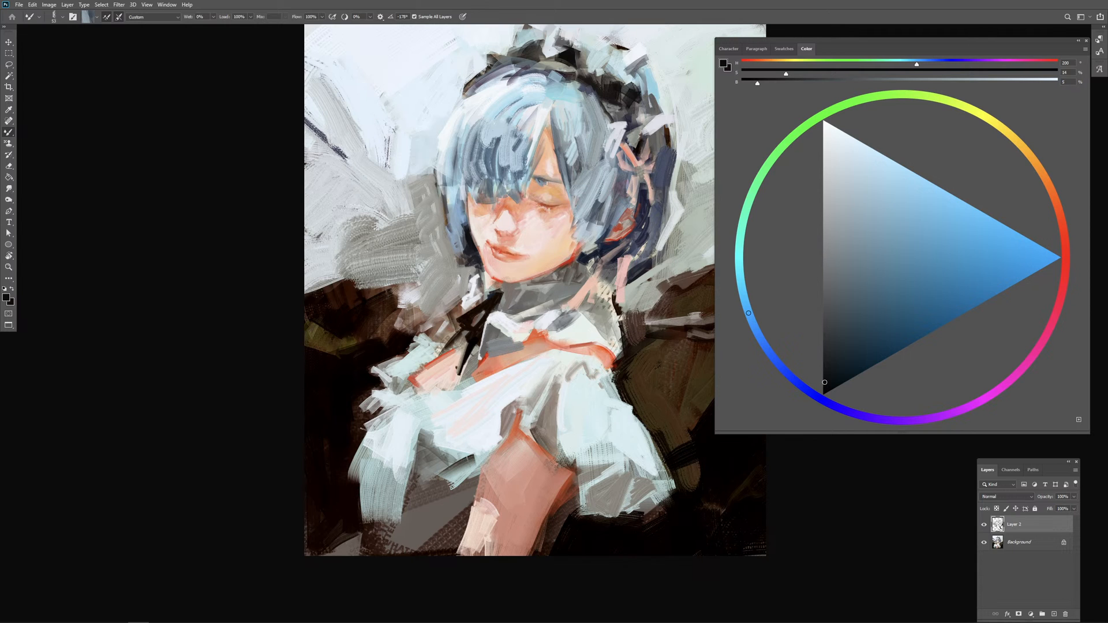
left_click(536, 180, "alt")
key("ctrl+z")
left_click_drag(553, 183, 567, 184)
Step: Load nearby skin tones and paint short strokes under the closed eye and across the nose bridge
left_click(540, 203, "alt")
left_click_drag(572, 202, 544, 207)
left_click(548, 212, "alt")
mouse_move(563, 215)
left_mouse_down()
mouse_move(525, 228)
mouse_move(514, 211)
left_mouse_up()
left_click(509, 210, "alt")
left_click_drag(518, 217, 512, 213)
Step: Repaint the fringe over the forehead with curved mid-blue strokes, undoing and redoing the rejected ones
left_click(521, 184, "alt")
left_click_drag(524, 185, 529, 183)
mouse_move(535, 155)
left_mouse_down()
mouse_move(545, 154)
mouse_move(500, 189)
left_mouse_up()
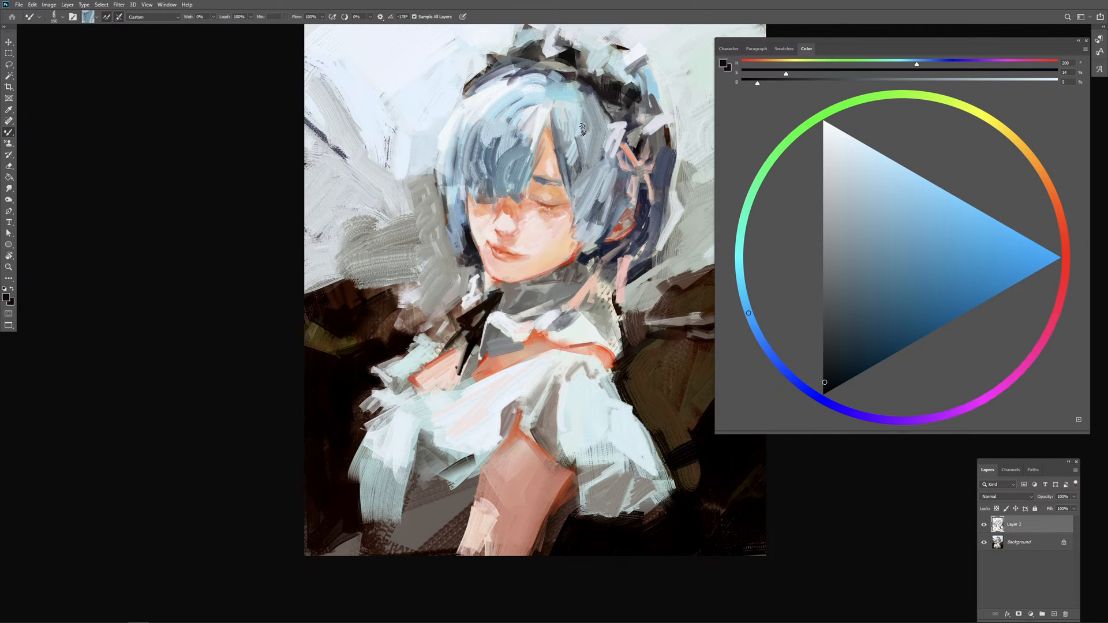
key("ctrl+z")
left_click(500, 168, "alt")
mouse_move(510, 146)
left_mouse_down()
mouse_move(519, 167)
mouse_move(535, 148)
mouse_move(502, 185)
left_mouse_up()
key("ctrl+z")
key("ctrl+z")
left_click(510, 171, "alt")
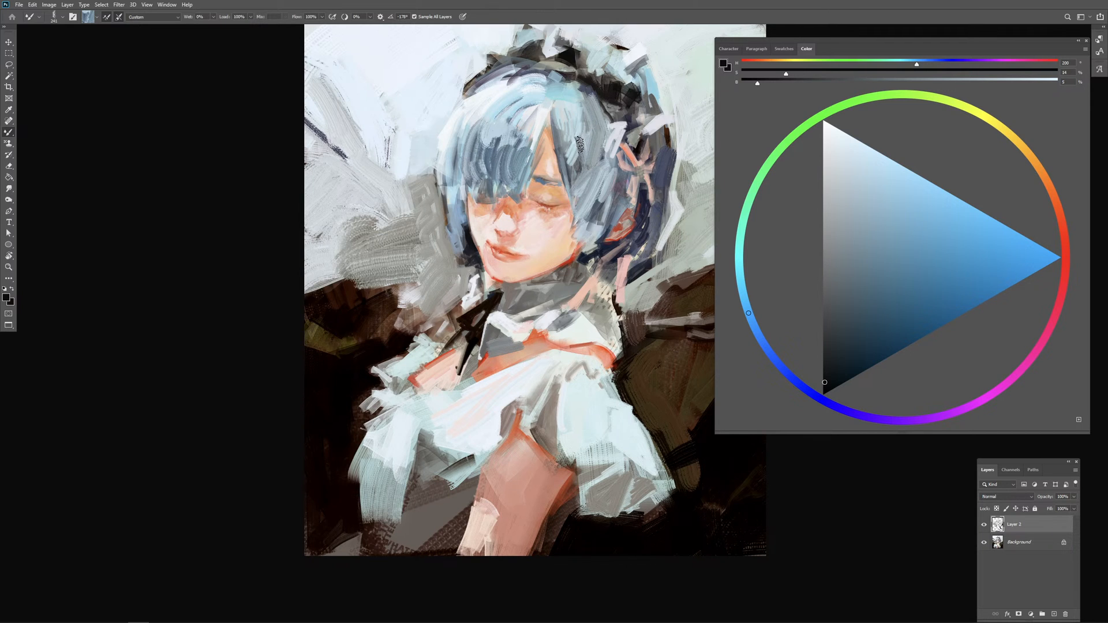
key("ctrl+z")
mouse_move(511, 155)
left_mouse_down()
mouse_move(502, 178)
mouse_move(517, 165)
left_mouse_up()
left_click(533, 132, "alt")
mouse_move(529, 126)
left_mouse_down()
mouse_move(512, 152)
mouse_move(528, 160)
mouse_move(514, 154)
left_mouse_up()
key("ctrl+z")
left_click(518, 157, "alt")
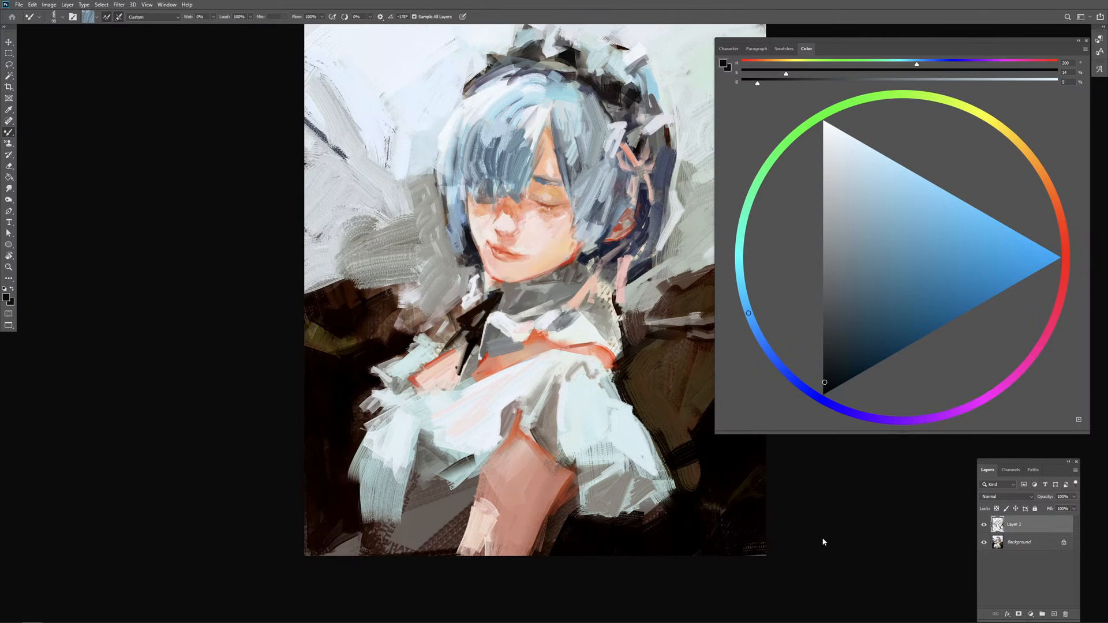
Step: Paint dark navy strokes in the back hair beside the ear, below the ribbon
left_click_drag(488, 217, 459, 229)
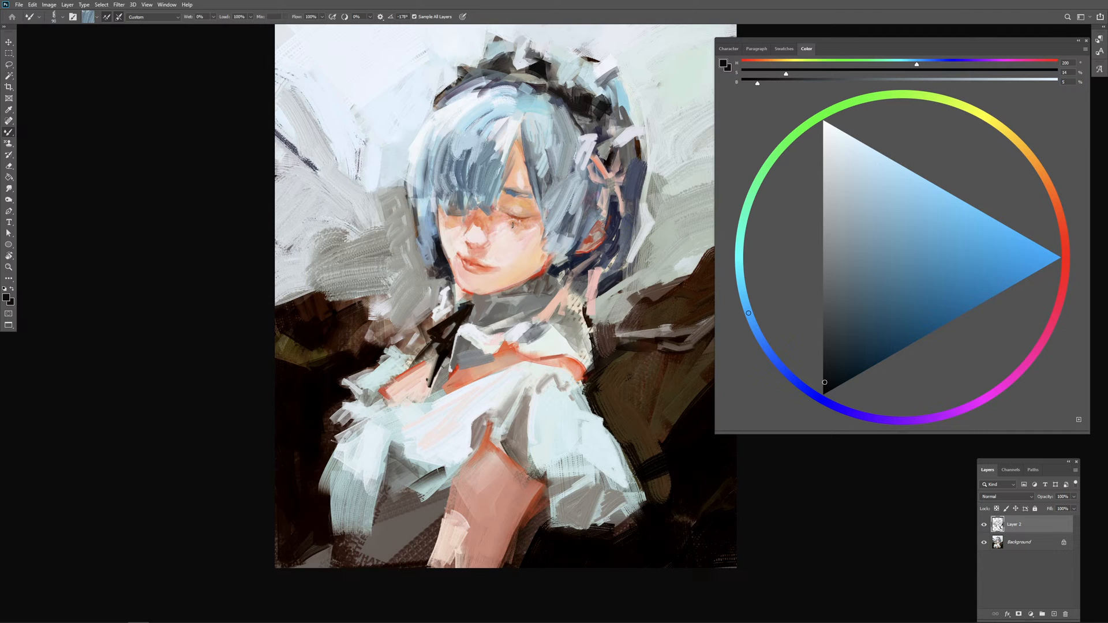
left_click_drag(600, 297, 557, 297)
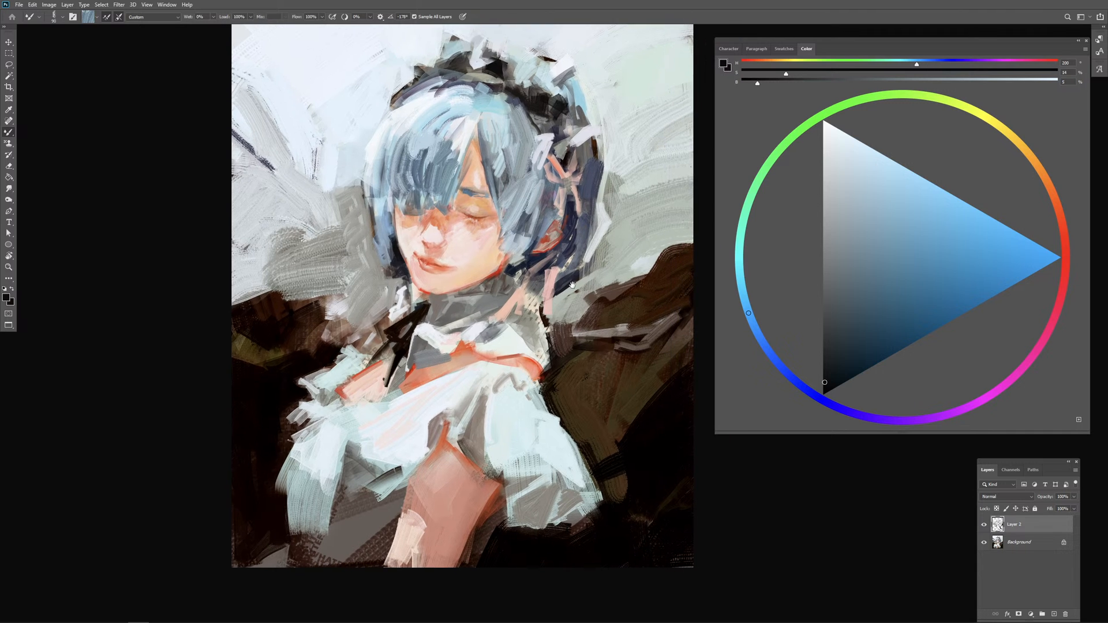
mouse_move(568, 242)
left_mouse_down()
mouse_move(556, 259)
mouse_move(575, 266)
left_mouse_up()
mouse_move(572, 257)
left_mouse_down()
mouse_move(562, 266)
mouse_move(589, 237)
mouse_move(570, 238)
mouse_move(577, 245)
left_mouse_up()
left_click(575, 232, "alt")
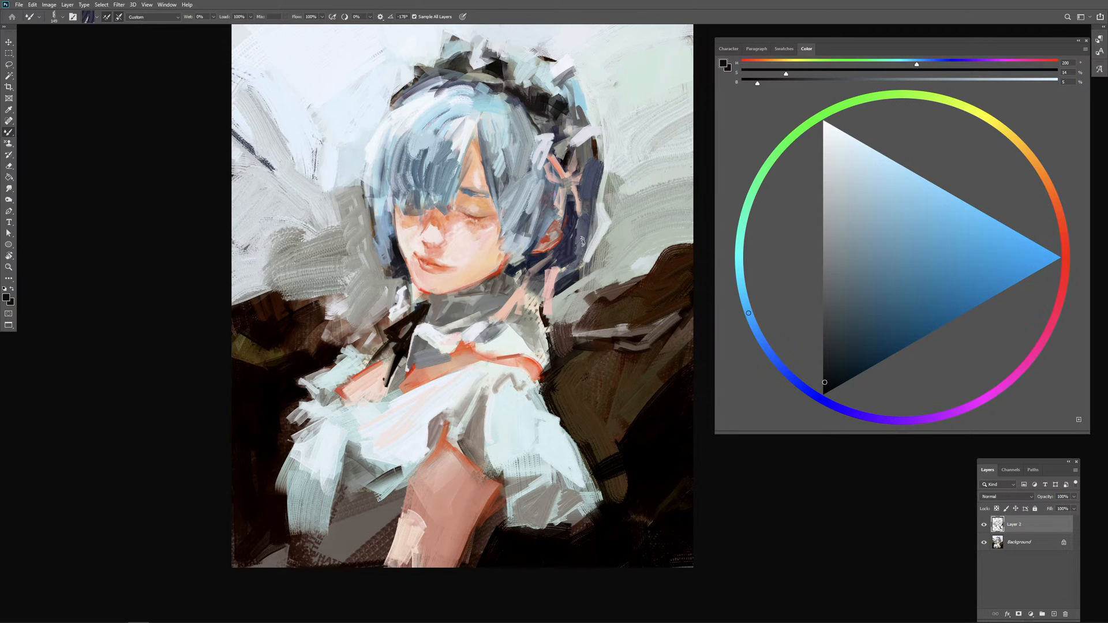
Step: Load blue from the hair and rework the strokes around the ribbon, undoing the first attempts
left_click(548, 196, "alt")
mouse_move(550, 198)
left_mouse_down()
mouse_move(565, 198)
mouse_move(575, 241)
left_mouse_up()
key("ctrl+z")
left_click(539, 194, "alt")
key("ctrl+z")
mouse_move(578, 219)
left_mouse_down()
mouse_move(578, 250)
mouse_move(569, 210)
mouse_move(609, 198)
mouse_move(592, 228)
left_mouse_up()
left_click(570, 249, "alt")
left_click(578, 232, "alt")
Step: Paint long vertical slate-blue strokes down the outer edge of the back hair, undoing and redoing the rejected ones
mouse_move(596, 180)
left_mouse_down()
mouse_move(588, 223)
mouse_move(595, 203)
mouse_move(611, 224)
mouse_move(592, 260)
left_mouse_up()
key("ctrl+z")
key("ctrl+z")
key("ctrl+z")
mouse_move(588, 199)
left_mouse_down()
mouse_move(611, 199)
mouse_move(591, 247)
left_mouse_up()
mouse_move(586, 173)
left_mouse_down()
mouse_move(584, 244)
mouse_move(569, 227)
left_mouse_up()
key("ctrl+z")
key("ctrl+z")
left_click(581, 209, "alt")
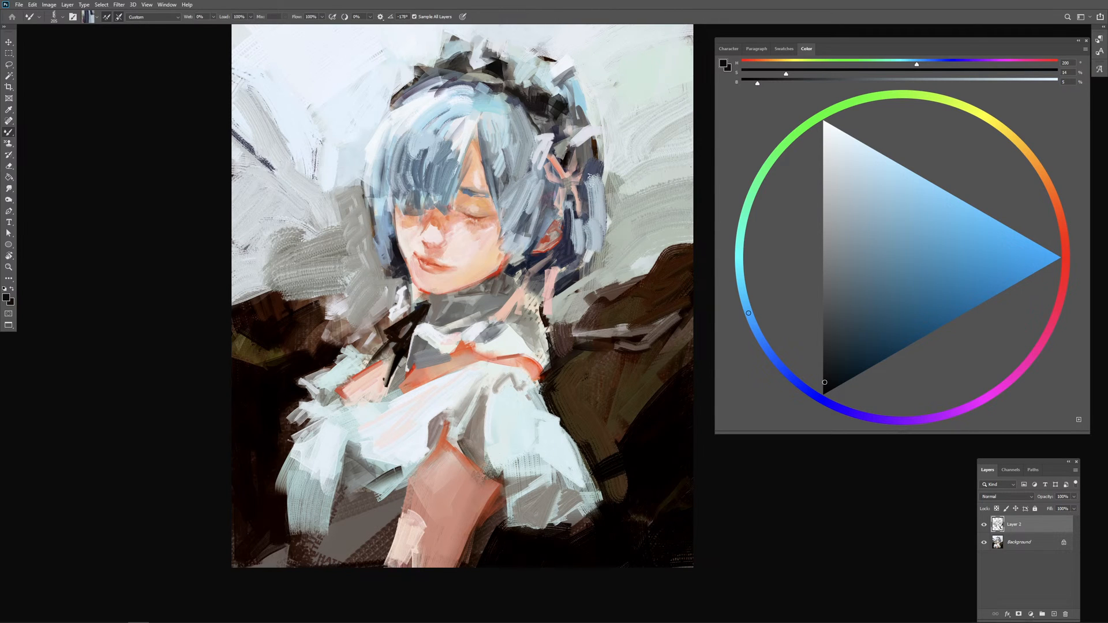
left_click_drag(589, 175, 591, 235)
mouse_move(595, 174)
left_mouse_down()
mouse_move(609, 232)
mouse_move(619, 208)
mouse_move(601, 237)
left_mouse_up()
key("ctrl+z")
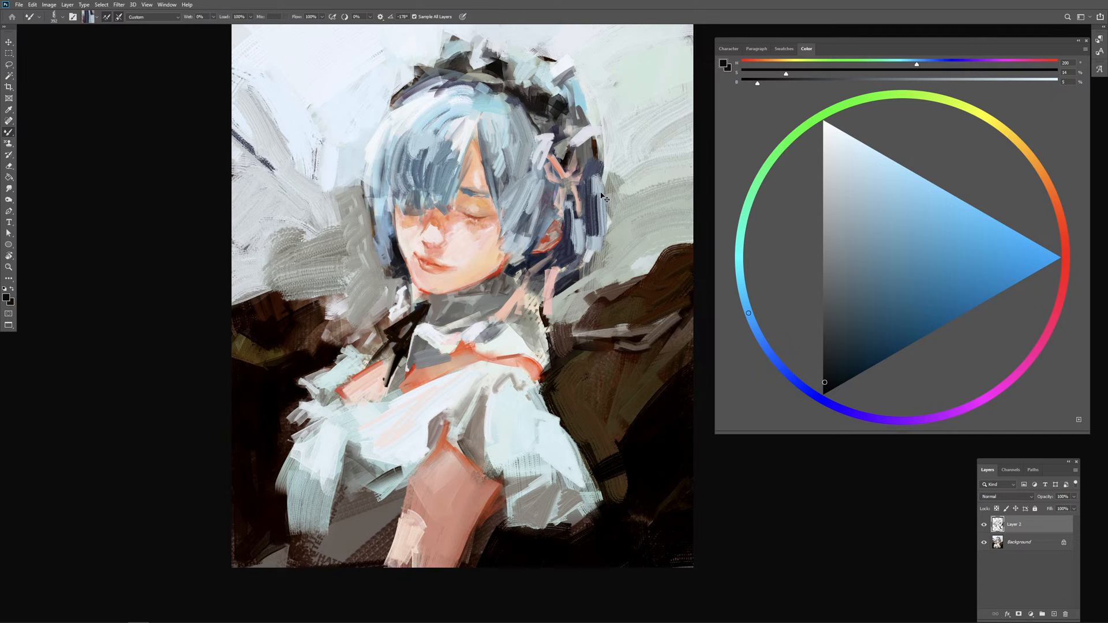
key("ctrl+z")
mouse_move(598, 181)
left_mouse_down()
mouse_move(603, 204)
mouse_move(574, 205)
mouse_move(601, 248)
left_mouse_up()
left_click(597, 193, "alt")
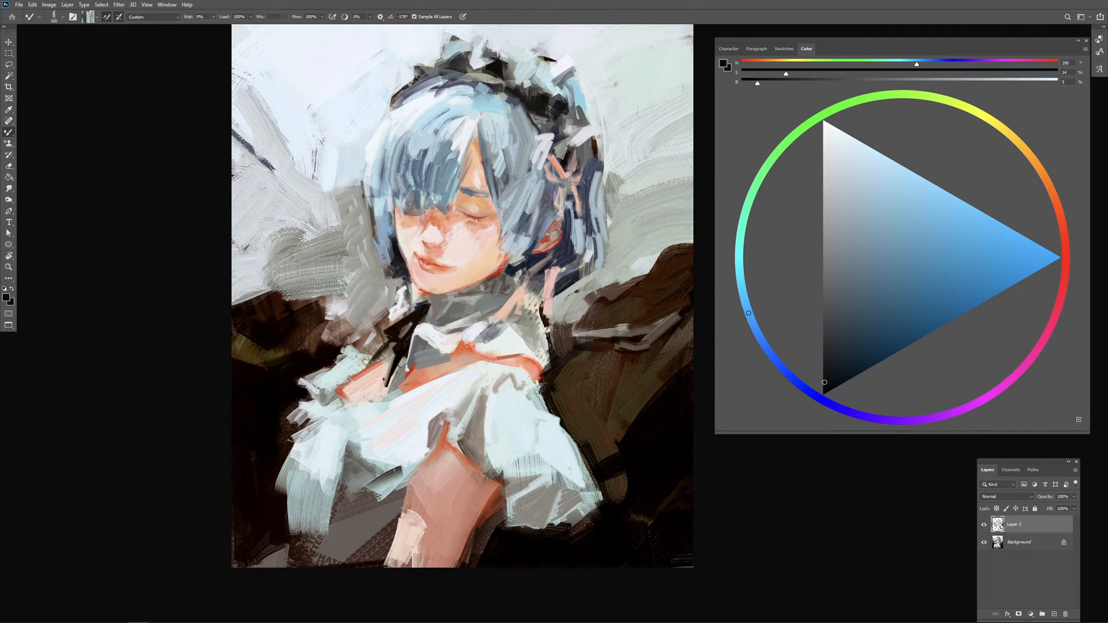
Step: Paint the lower tips of the back hair with blue-grey strokes, undoing the first stroke near the neck
key("Return")
mouse_move(589, 285)
left_mouse_down()
mouse_move(596, 240)
mouse_move(565, 287)
left_mouse_up()
key("ctrl+z")
left_click_drag(588, 251, 598, 252)
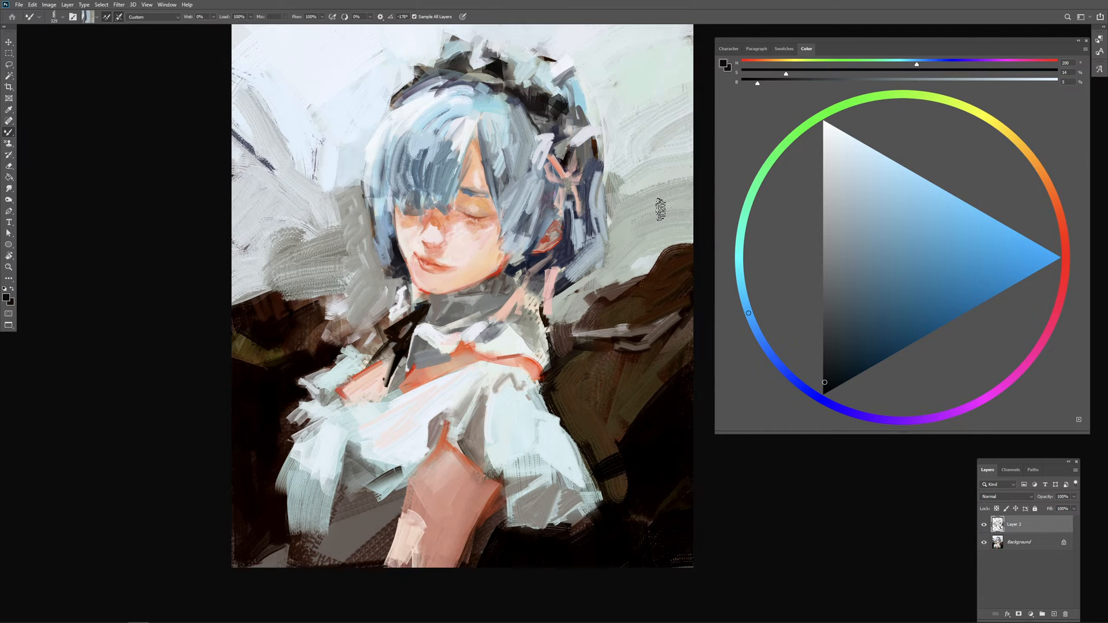
Step: Repaint the outer edge of the fringe-side hair with vertical light-blue strokes, undoing the first one
key("ctrl+minus")
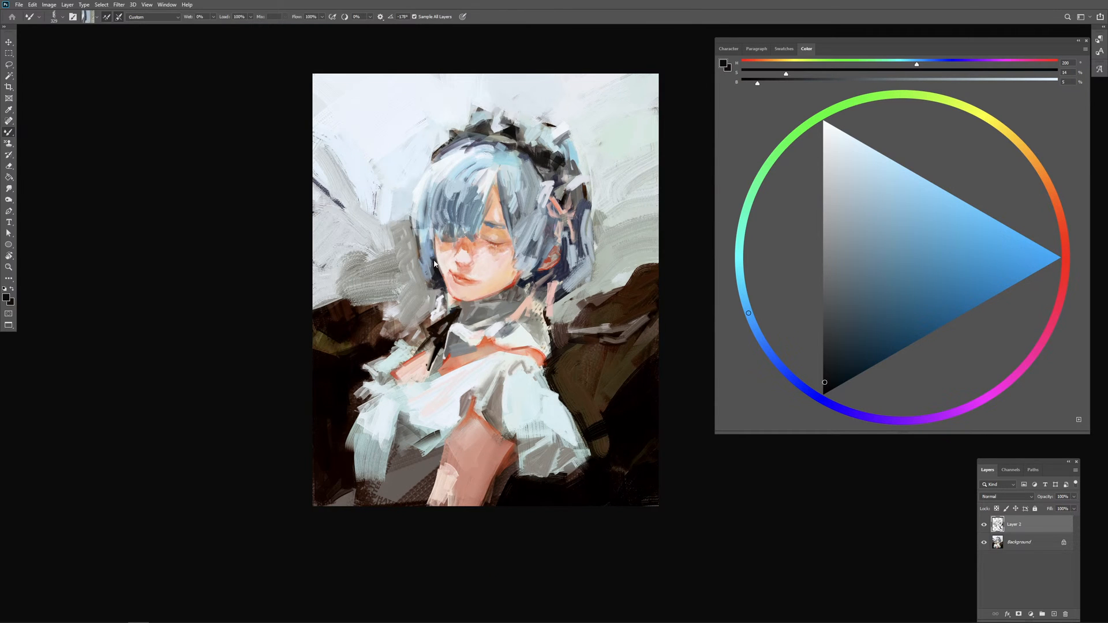
left_click_drag(434, 263, 425, 262)
left_click(421, 228, "alt")
left_click_drag(420, 224, 422, 268)
key("ctrl+z")
left_click(423, 224, "alt")
left_click_drag(419, 240, 425, 262)
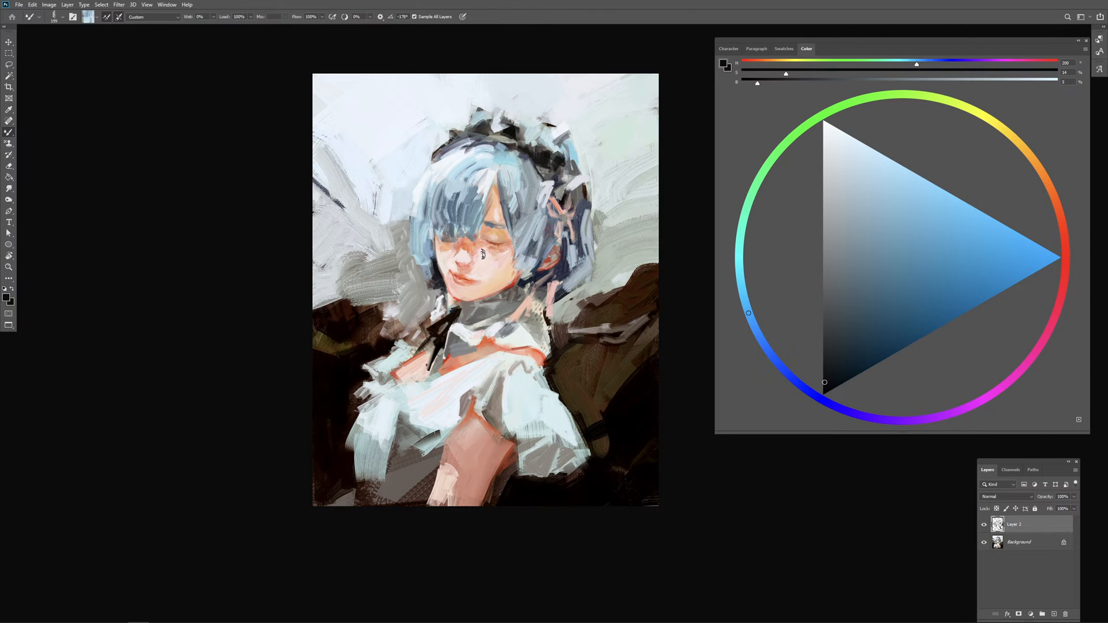
Step: Undo the first background strokes beside the fringe-side hair and repaint that area with very pale blue paint
left_click(396, 219, "alt")
mouse_move(403, 217)
left_mouse_down()
mouse_move(391, 237)
mouse_move(411, 256)
left_mouse_up()
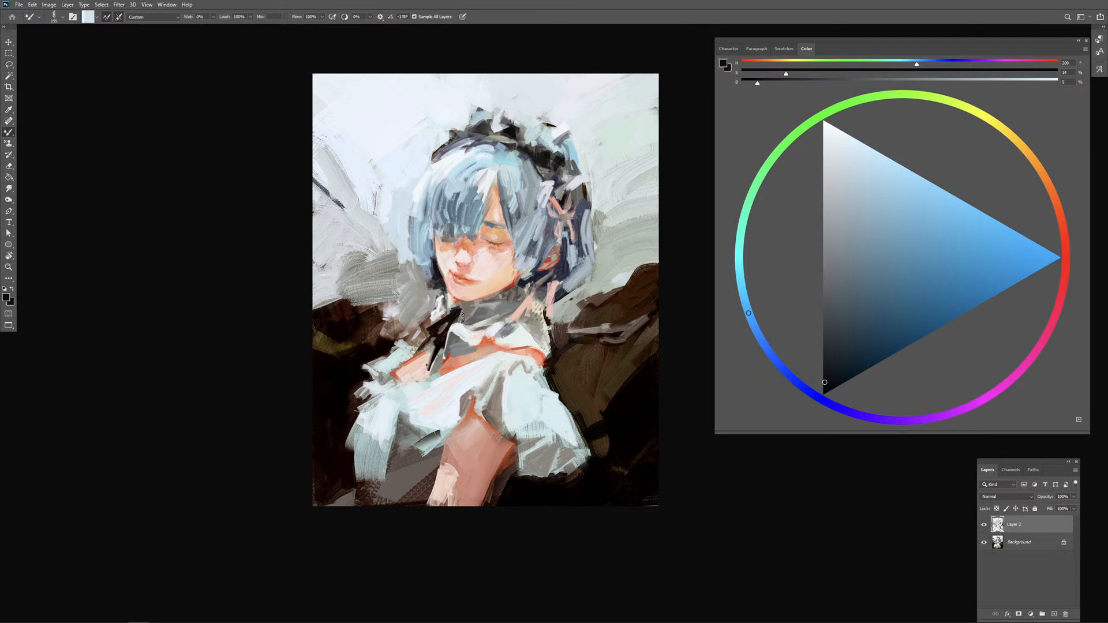
key("ctrl+z")
key("ctrl+z")
left_click(403, 181, "alt")
mouse_move(387, 196)
left_mouse_down()
mouse_move(411, 184)
mouse_move(390, 215)
mouse_move(405, 213)
mouse_move(411, 253)
left_mouse_up()
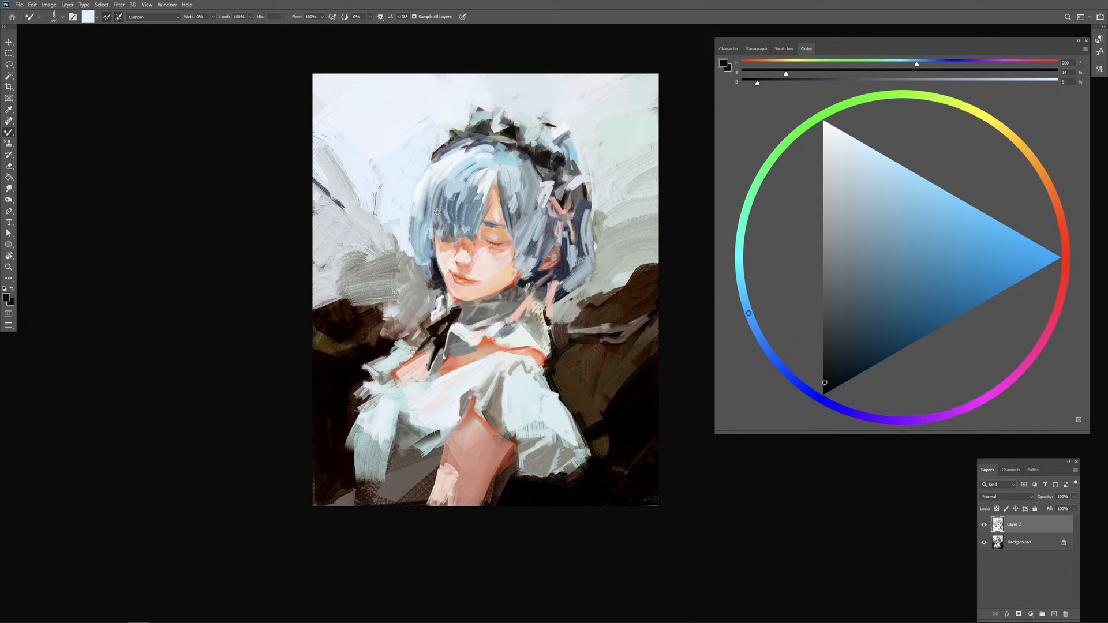
Step: Load blue from the fringe and paint curved strokes over the side hair beside the closed eye
left_click(462, 202, "alt")
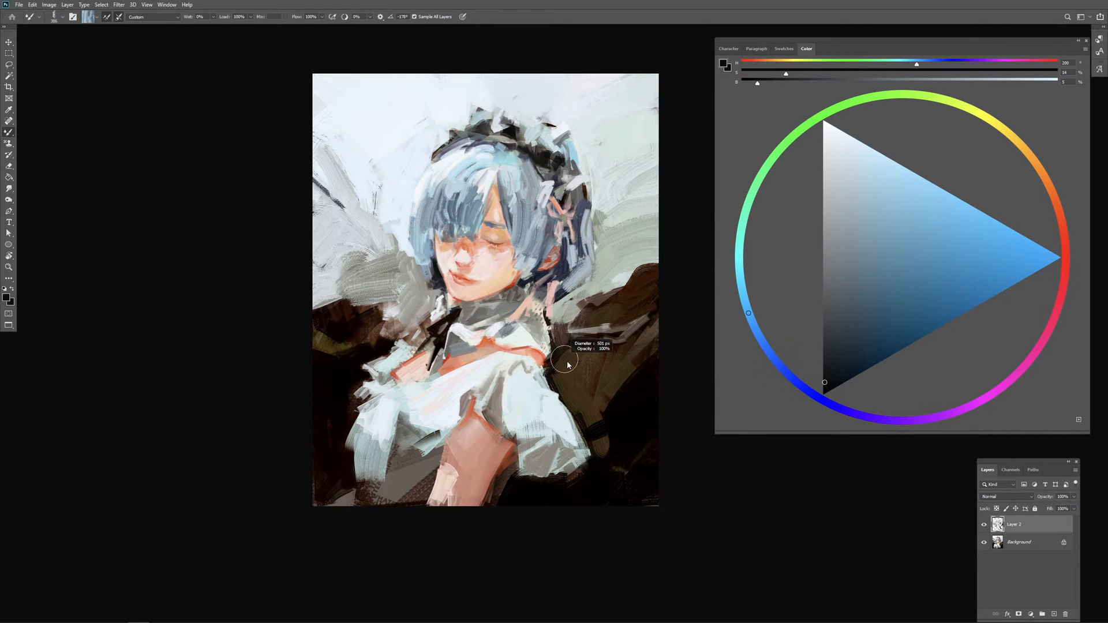
left_click_drag(550, 401, 550, 352)
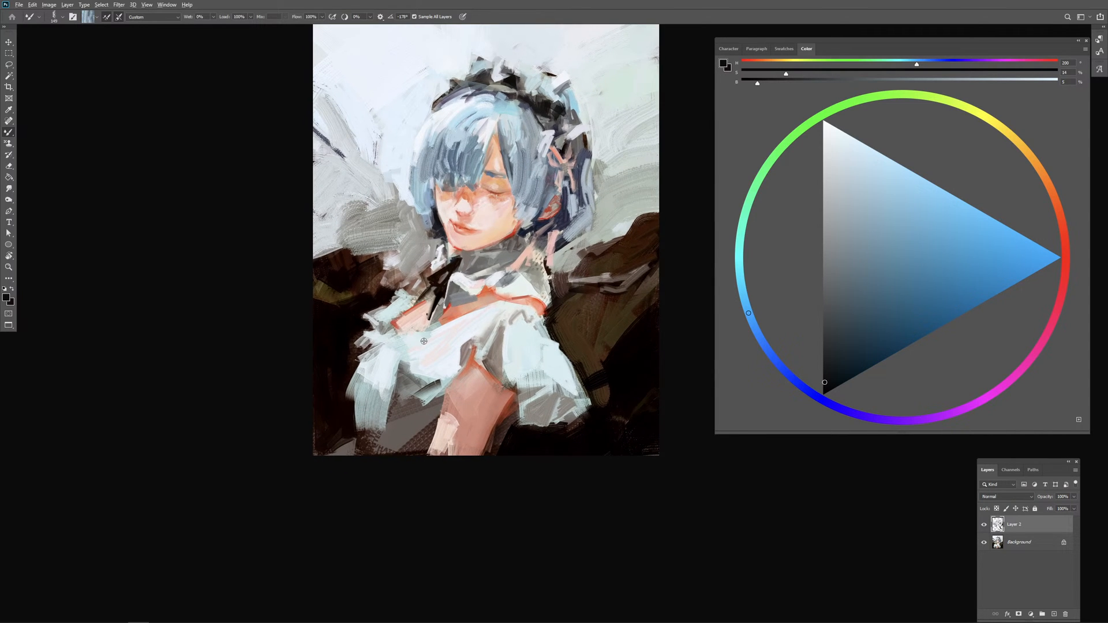
Step: Paint pale and grey-green strokes over the chest frill and its shaded lower edge, undoing the last stroke
left_click(397, 357, "alt")
left_click_drag(386, 348, 427, 363)
left_click(411, 382, "alt")
left_click(420, 380, "alt")
right_click(423, 381, "alt")
left_click(421, 382, "alt")
left_click_drag(419, 375, 431, 382)
key("ctrl+z")
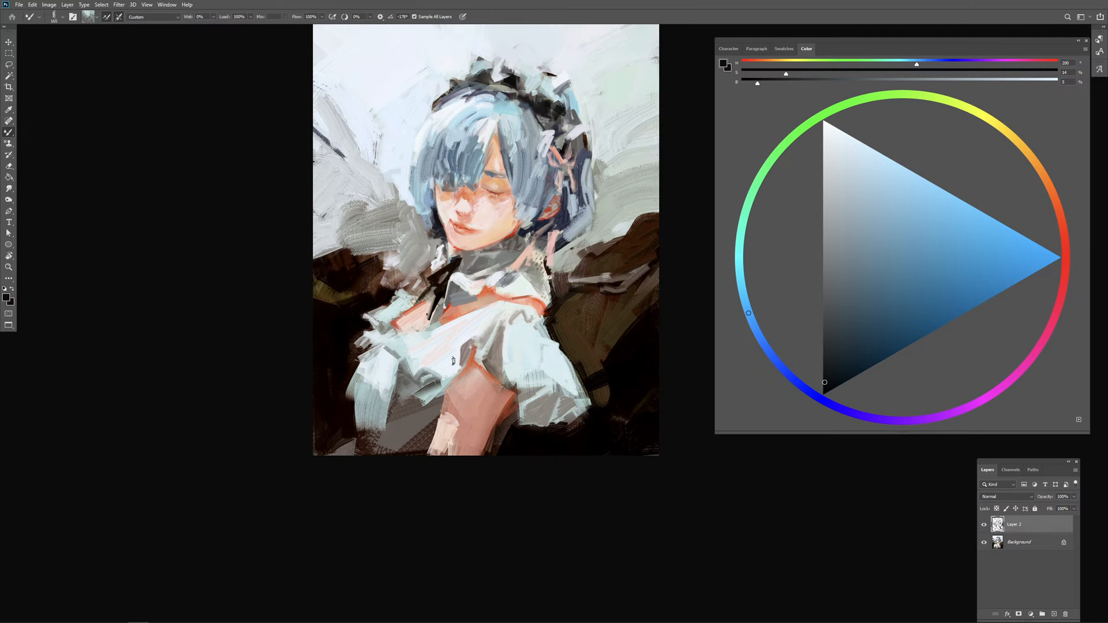
Step: Load white from the frill and paint small strokes along its lower edge beside the upper arm with a resized brush
left_click(447, 369, "alt")
right_click(456, 361, "alt")
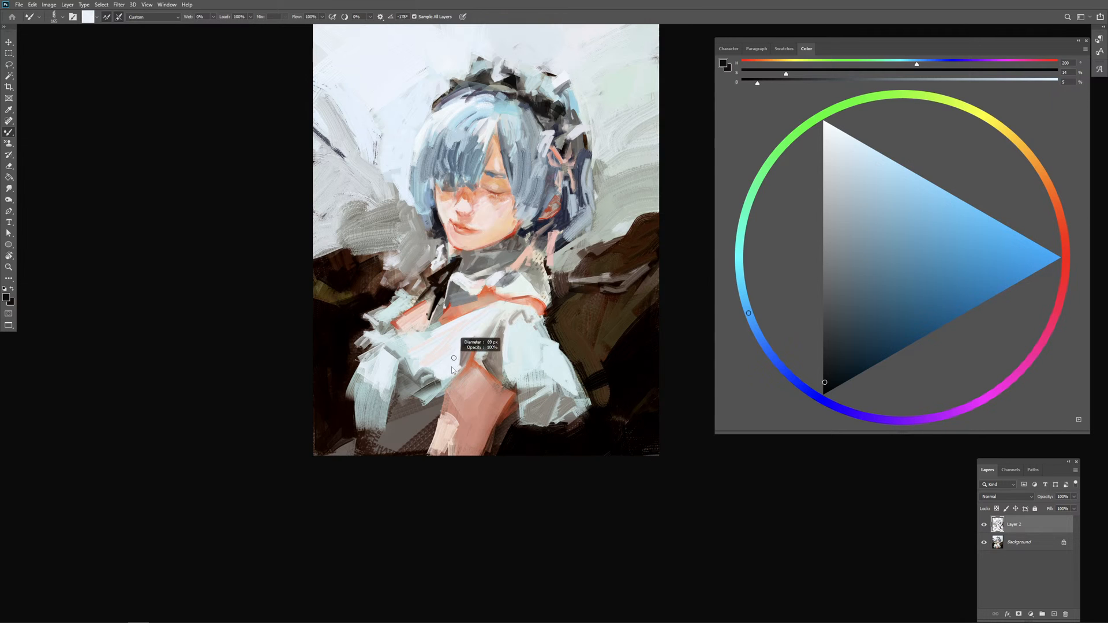
left_click(433, 381, "alt")
right_click(434, 381, "alt")
right_click(441, 383, "alt")
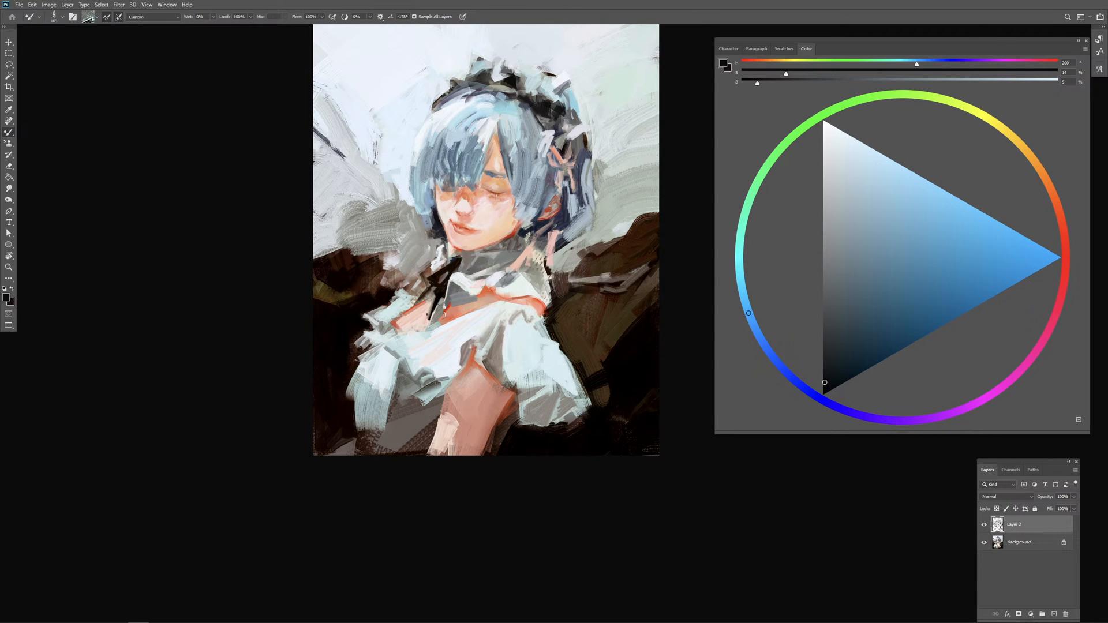
left_click(430, 398, "alt")
right_click(431, 400, "alt")
right_click(428, 382, "alt")
Step: Switch to the Brush tool and paint a dark stroke down the dress beneath the frill, next to the arm
key("shift+b")
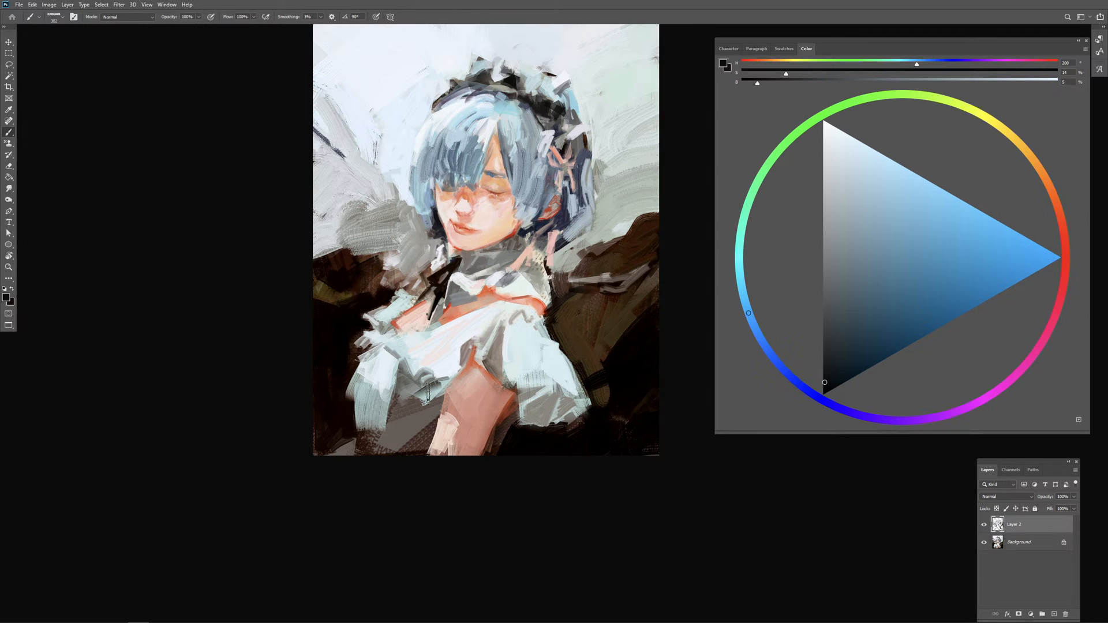
right_click(428, 400, "alt")
left_click_drag(432, 384, 419, 423)
right_click(423, 419, "alt")
Step: Return to the Brush tool at a smaller size and refine the near-black fold in the dress beside the arm
key("shift+b")
key("shift+b")
key("shift+b")
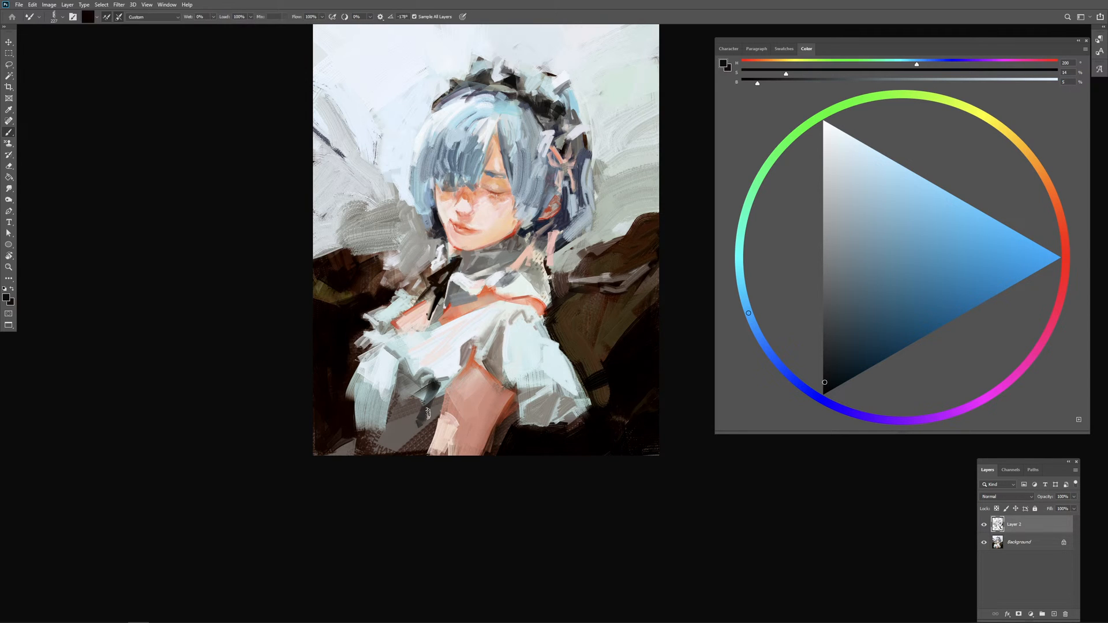
key("shift+b")
key("shift+b")
key("shift+b")
key("shift+b")
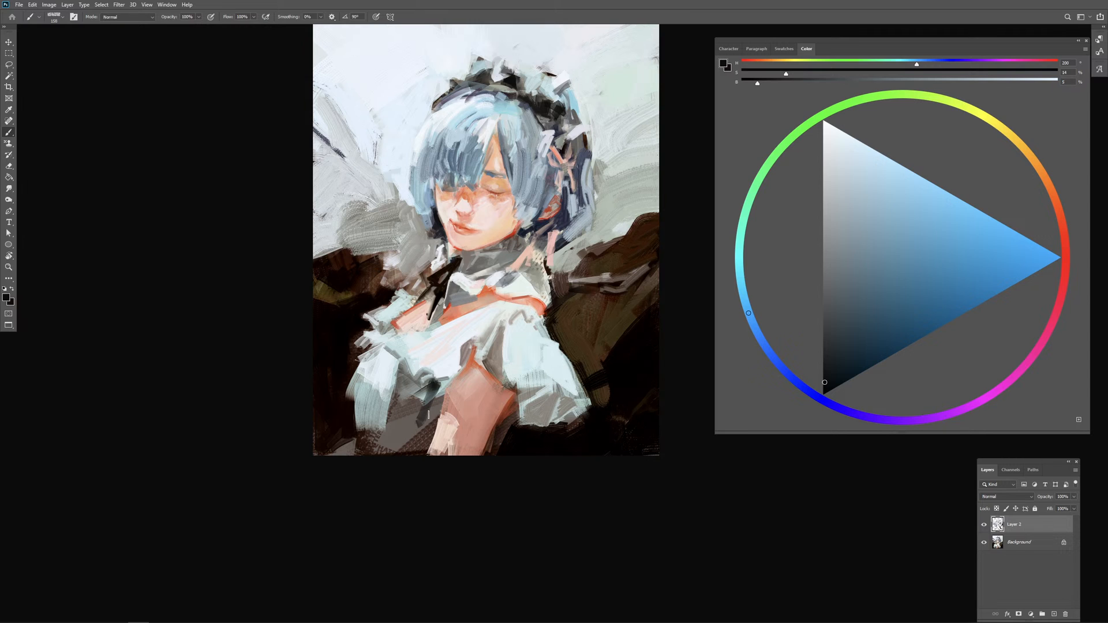
key("shift+b")
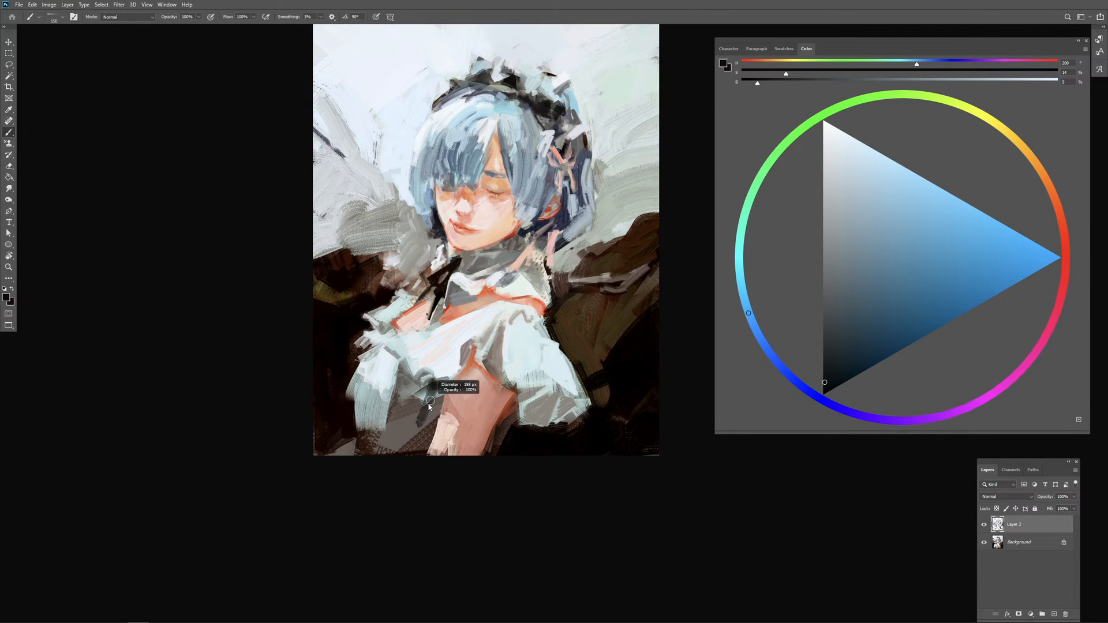
left_click_drag(435, 390, 425, 413)
Step: Sample greys from the dress and paint soft fold strokes below the frill, around the dark fold
left_click(417, 415, "alt")
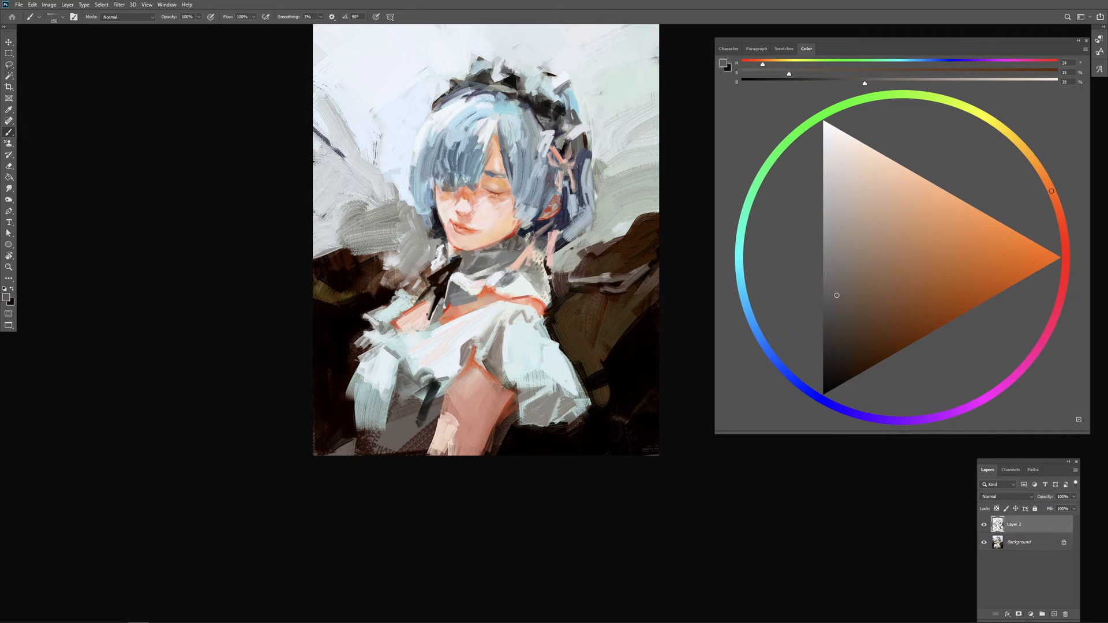
left_click(422, 383, "alt")
left_click_drag(415, 385, 389, 403)
mouse_move(415, 395)
left_mouse_down()
mouse_move(392, 406)
mouse_move(415, 419)
left_mouse_up()
left_click(433, 388, "alt")
left_click_drag(426, 391, 425, 421)
left_click(435, 406, "alt")
Step: Sample orange skin tones from the shoulder and extend the inner edge of the arm down to the canvas edge
left_click(470, 369, "alt")
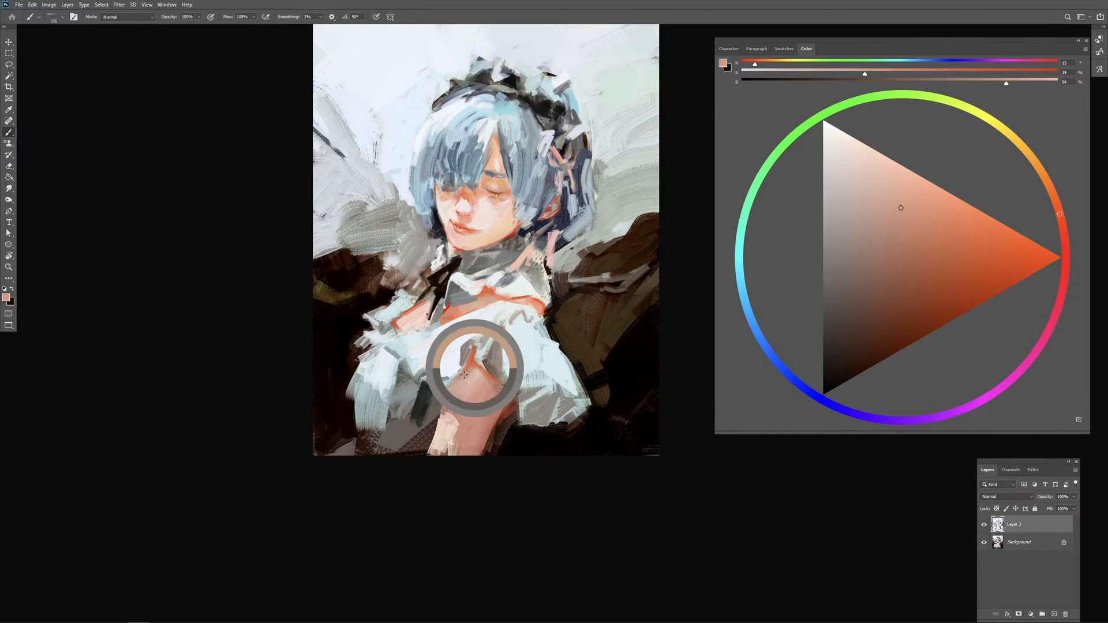
left_click(485, 370, "alt")
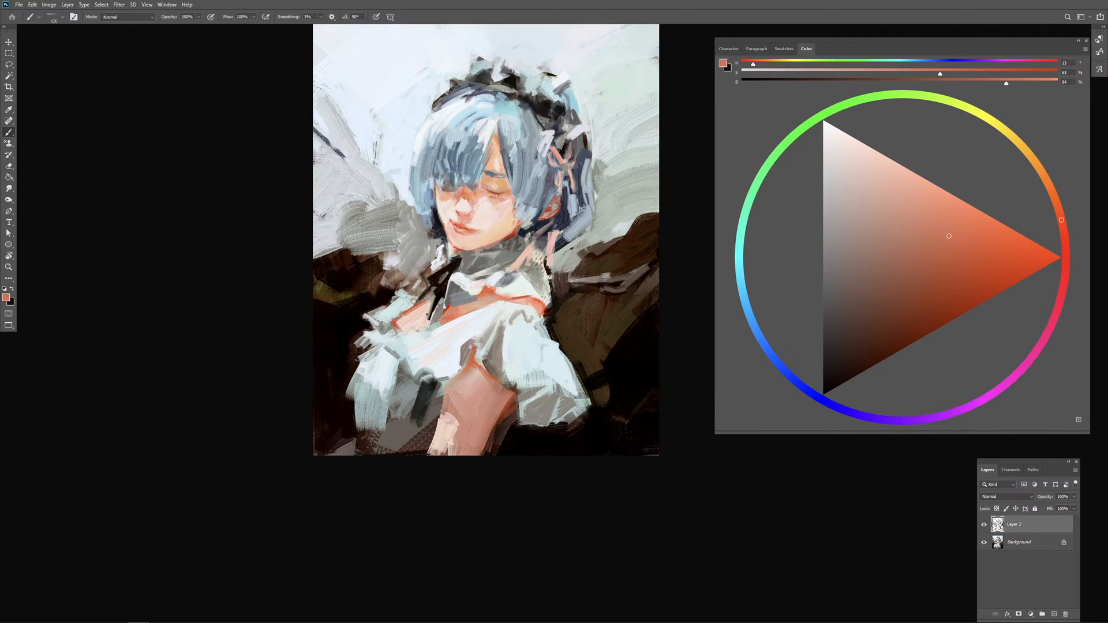
left_click_drag(439, 399, 424, 453)
left_click_drag(437, 405, 428, 456)
left_click(439, 433, "alt")
left_click_drag(443, 418, 431, 455)
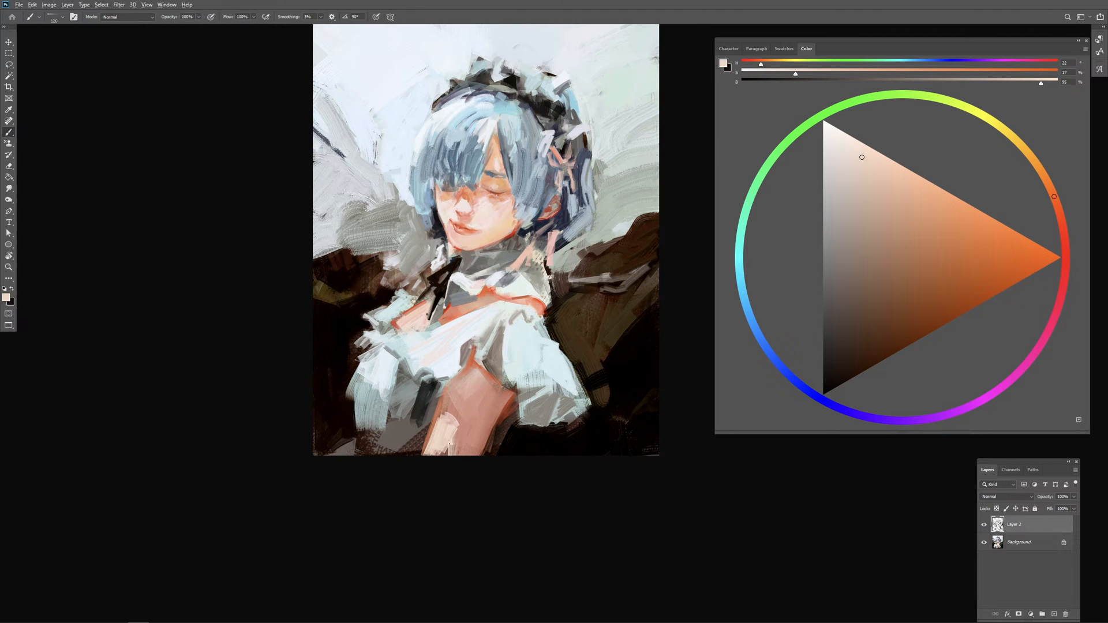
Step: Sample pale cyan from the sleeve and paint a cuff across the bottom of the arm, adding sampled grey shading
left_click(524, 364, "alt")
left_click_drag(470, 398, 477, 398, "alt")
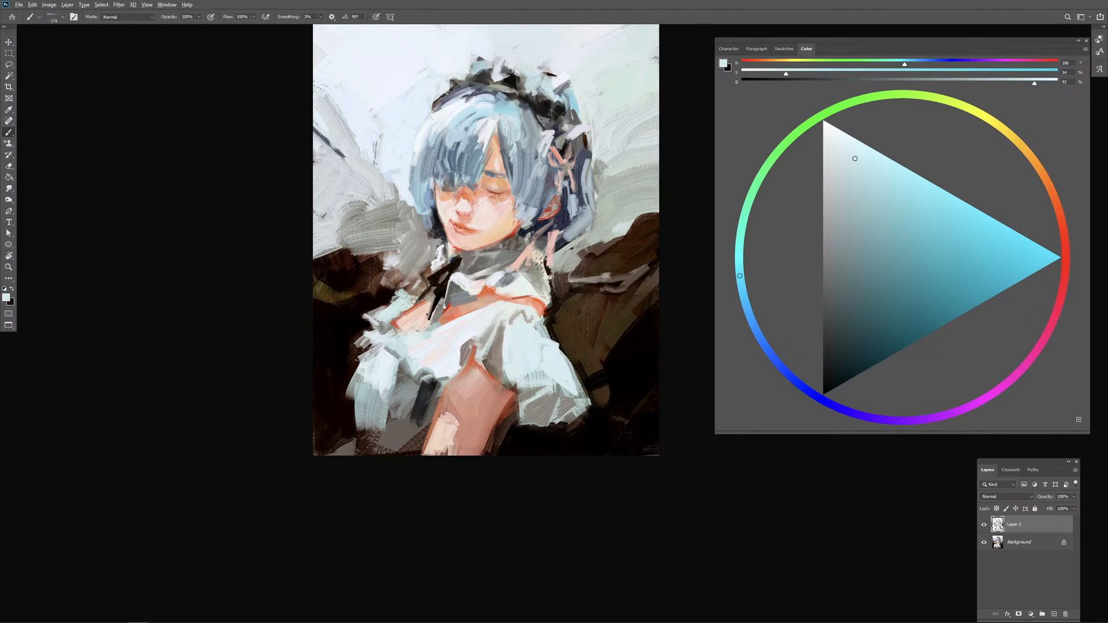
left_click_drag(409, 432, 427, 431)
mouse_move(425, 436)
left_mouse_down()
mouse_move(440, 463)
mouse_move(456, 463)
mouse_move(453, 430)
mouse_move(442, 450)
mouse_move(510, 453)
left_mouse_up()
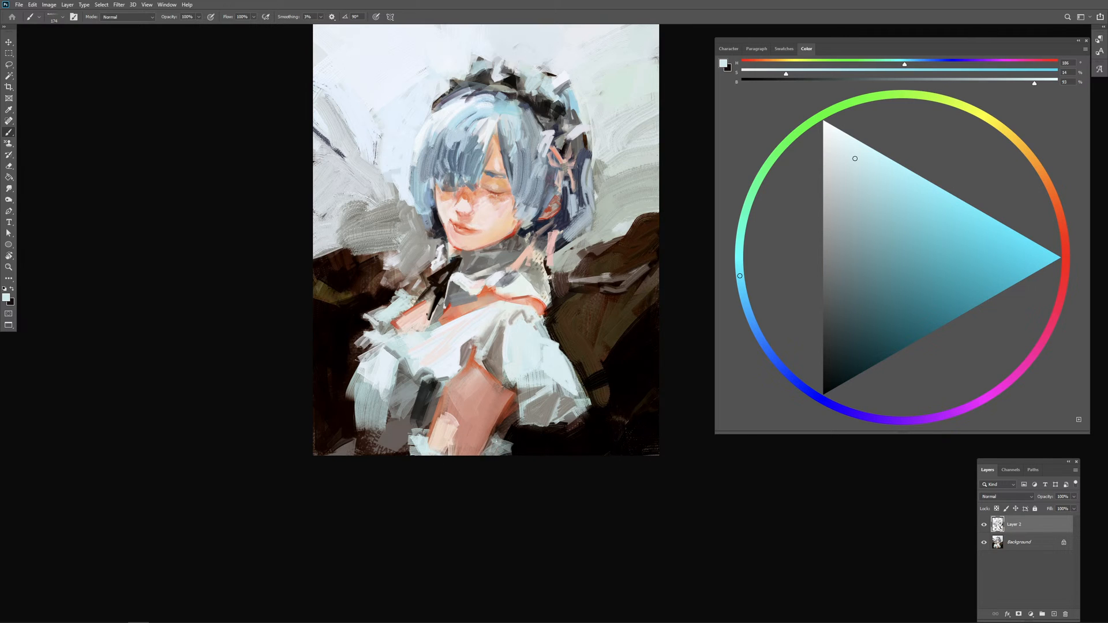
left_click(518, 443, "alt")
left_click(500, 444, "alt")
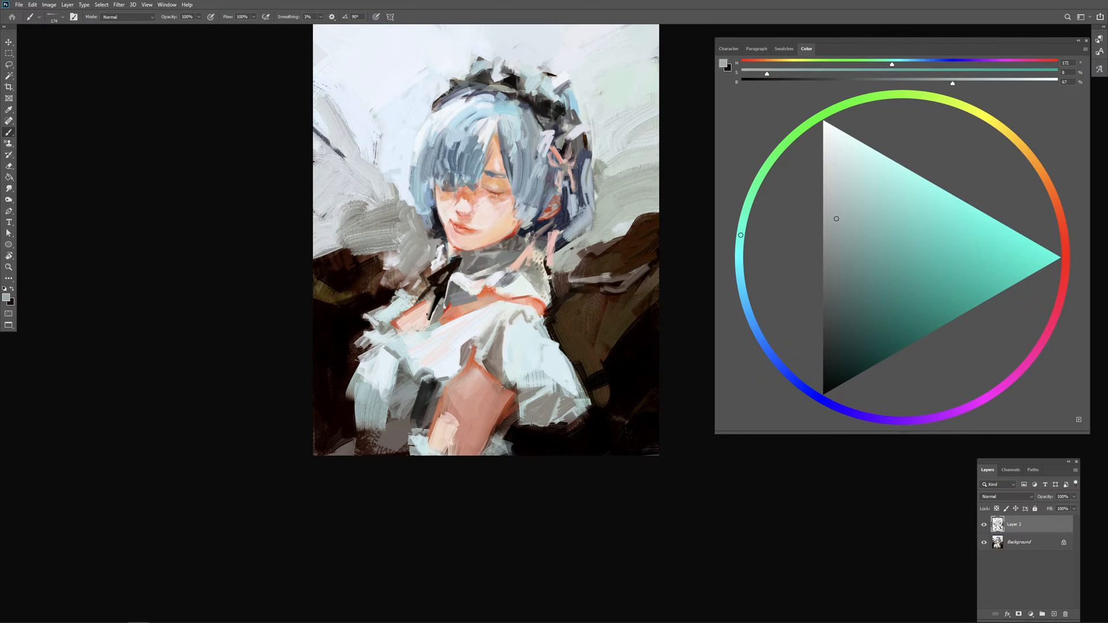
left_click(518, 436, "alt")
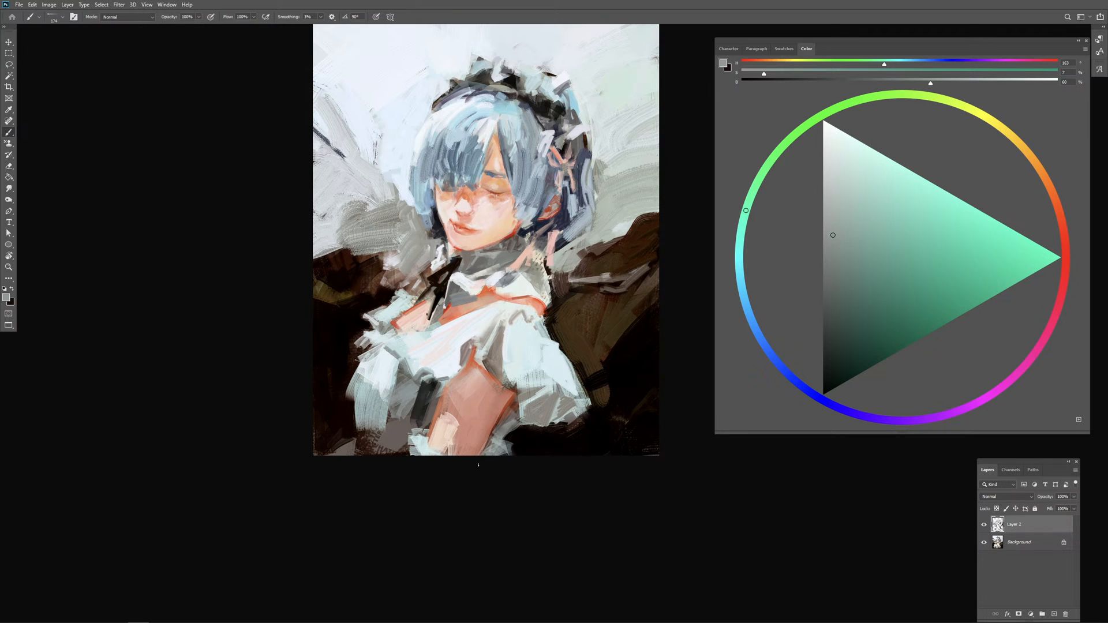
Step: Sample pink skin tones from the arm and blend soft strokes over its middle and outer edge
left_click(449, 406, "alt")
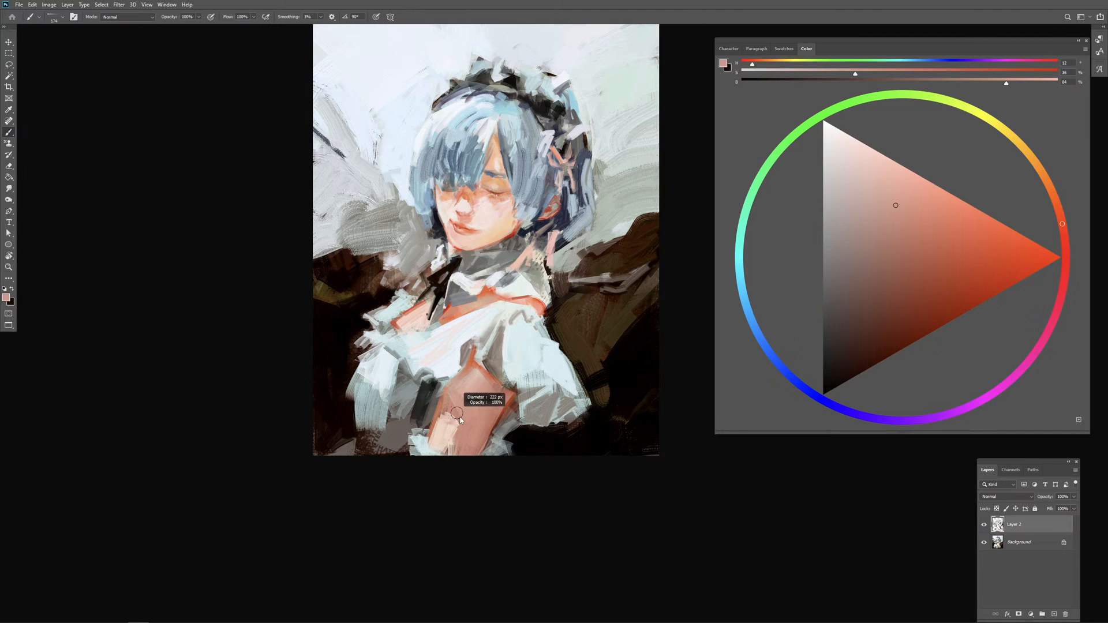
left_click_drag(454, 421, 460, 432)
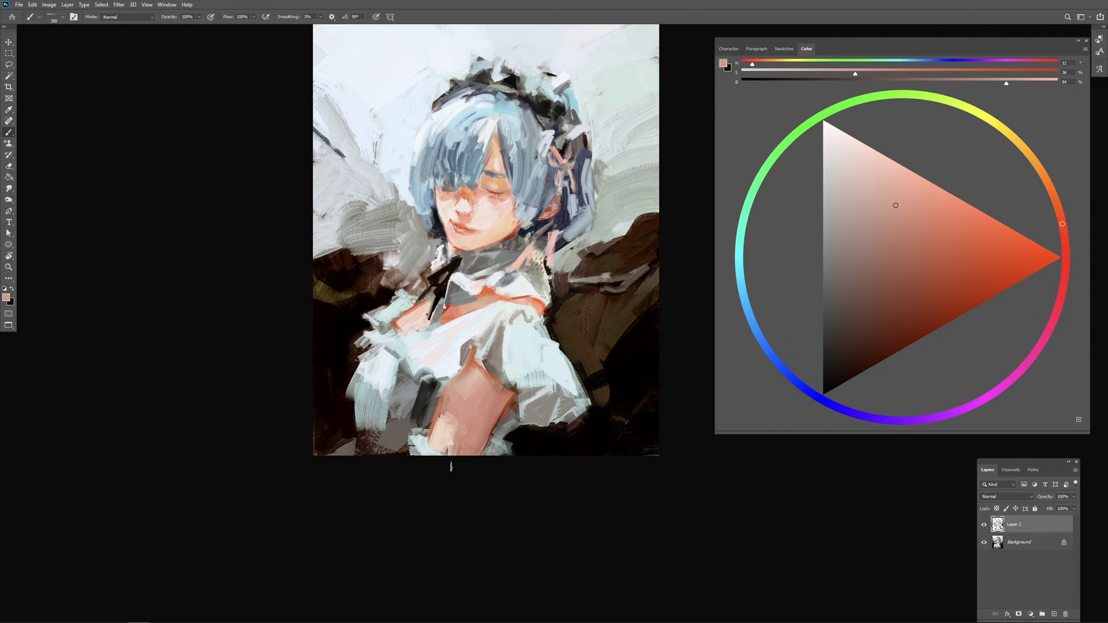
left_click(501, 404, "alt")
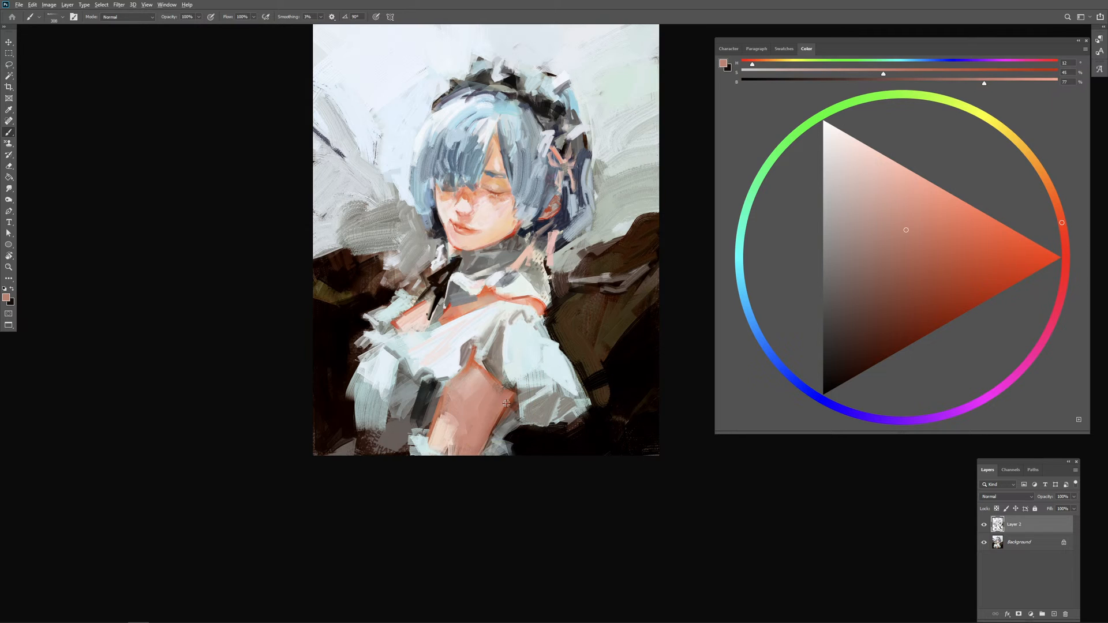
left_click(510, 402, "alt")
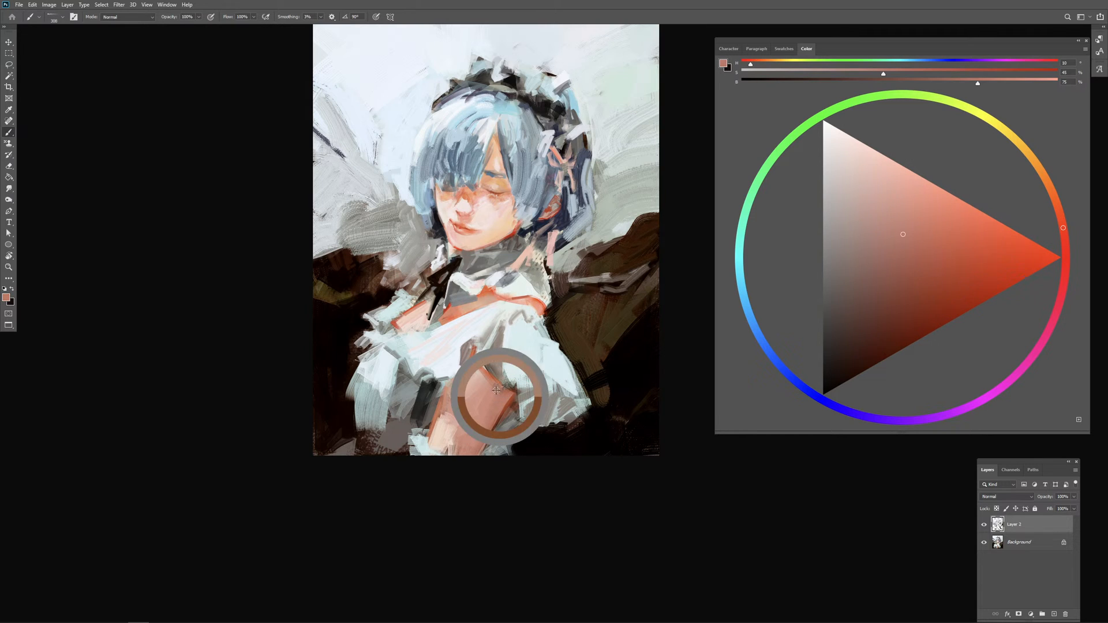
left_click(499, 398, "alt")
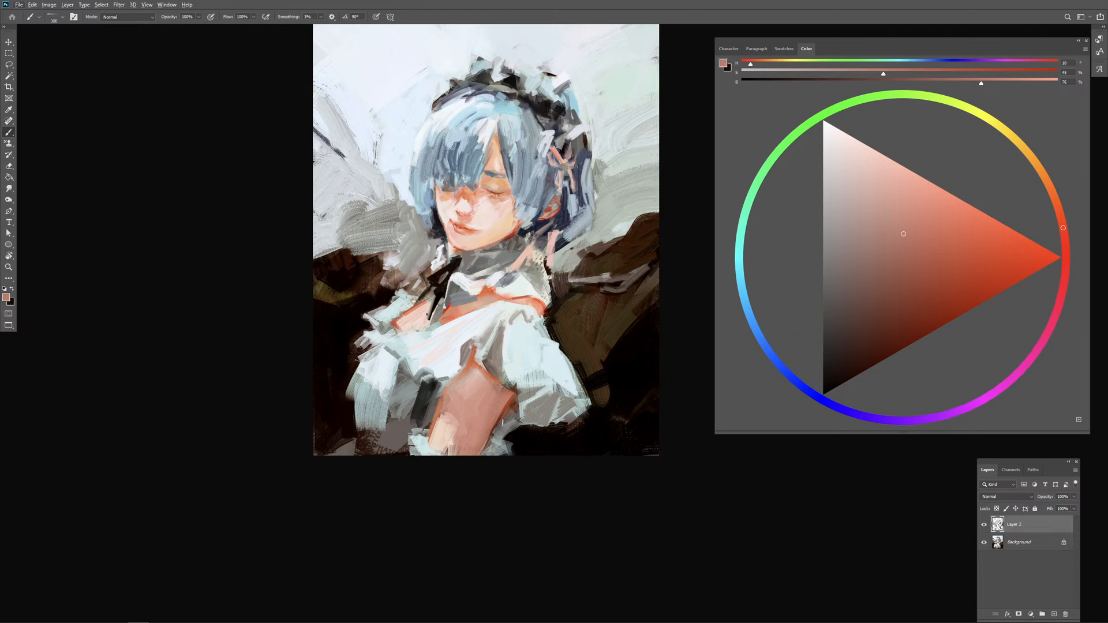
left_click(505, 410, "alt")
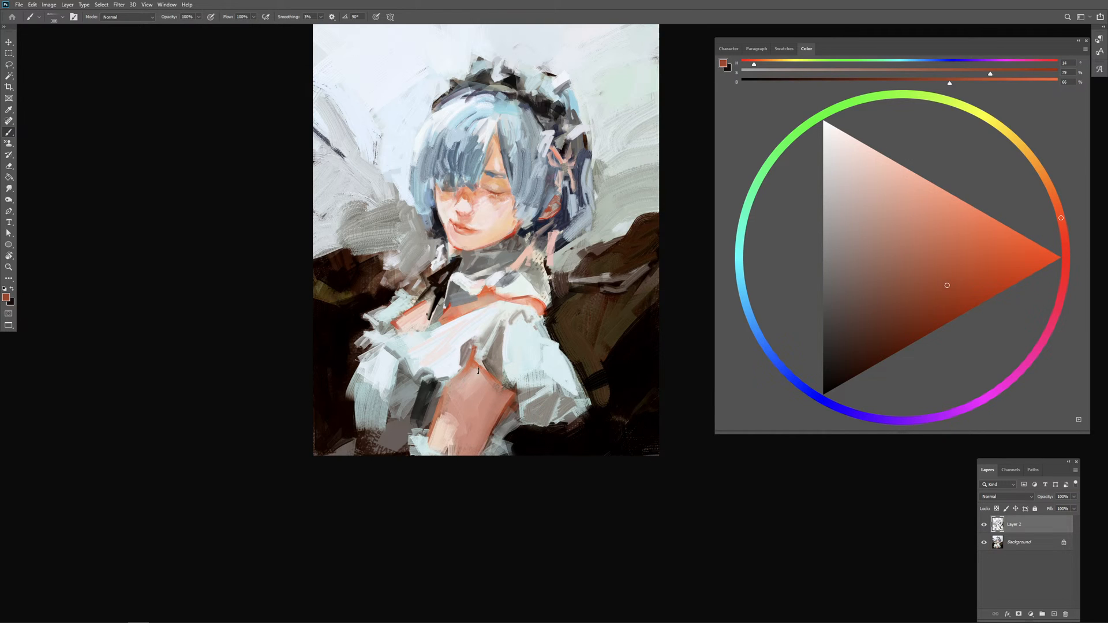
Step: Paint sampled skin tones across the upper arm below the sleeve and down its outer side, undoing the last stray stroke
right_click(486, 374, "alt")
mouse_move(486, 374)
left_mouse_down()
mouse_move(477, 367)
mouse_move(481, 378)
left_mouse_up()
left_click(471, 383, "alt")
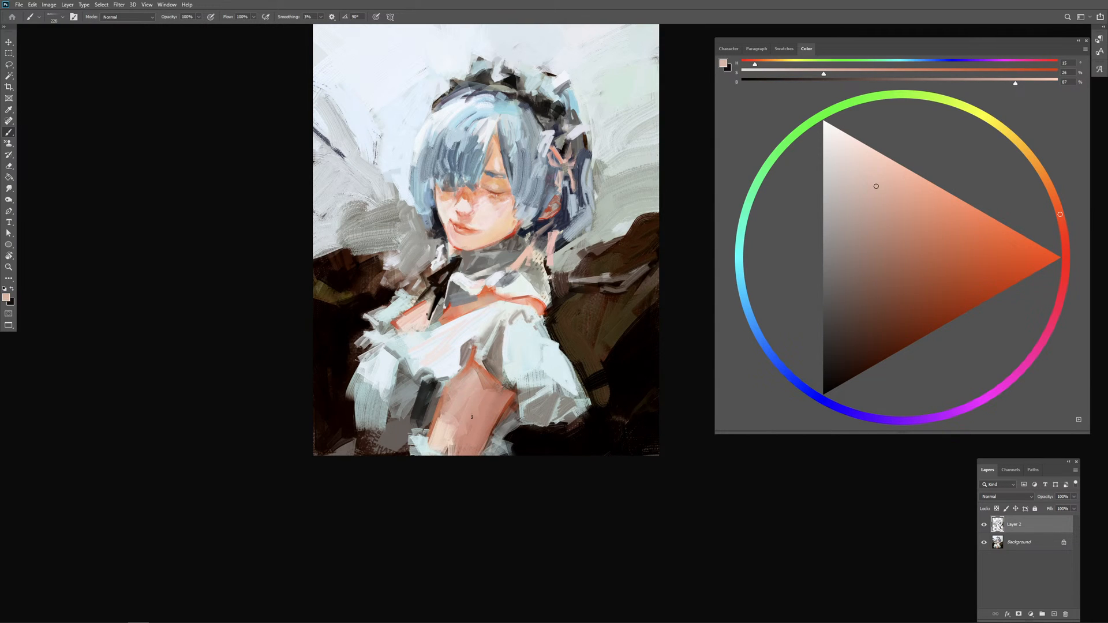
left_click(490, 383, "alt")
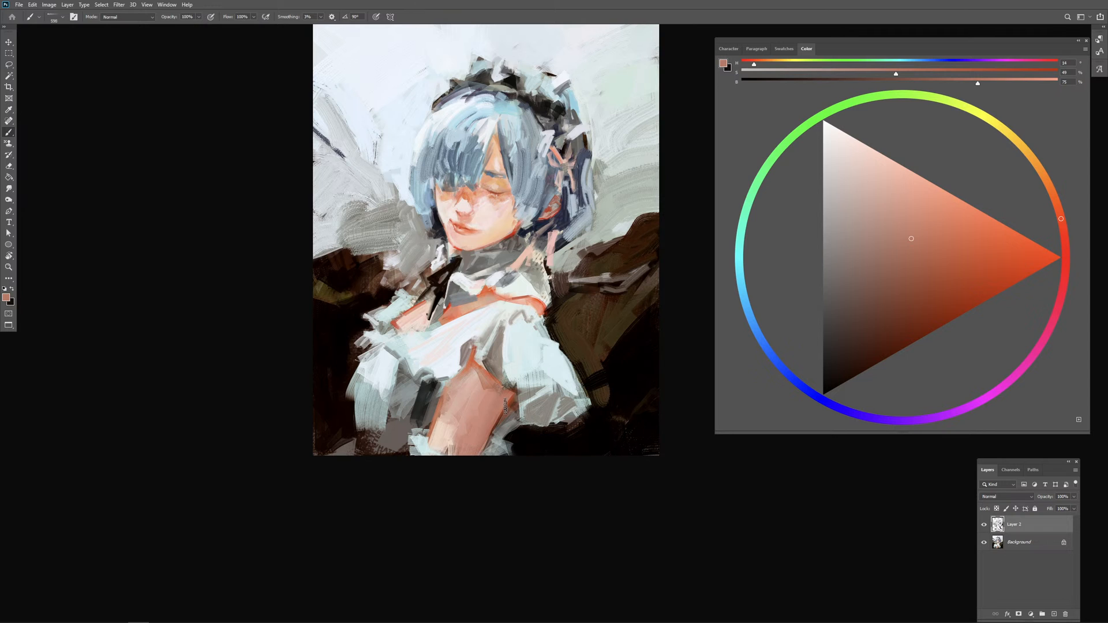
mouse_move(499, 402)
left_mouse_down()
mouse_move(489, 403)
mouse_move(507, 423)
mouse_move(485, 447)
mouse_move(491, 437)
left_mouse_up()
left_click(510, 423, "alt")
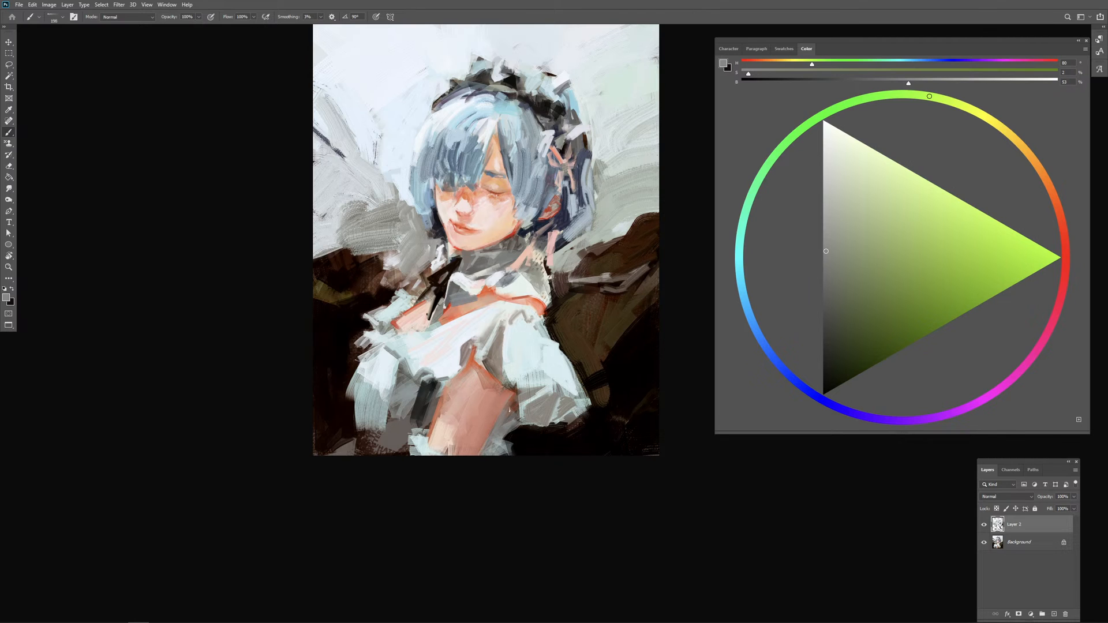
left_click(514, 390, "alt")
mouse_move(514, 390)
left_mouse_down()
mouse_move(475, 452)
mouse_move(498, 405)
left_mouse_up()
key("ctrl+z")
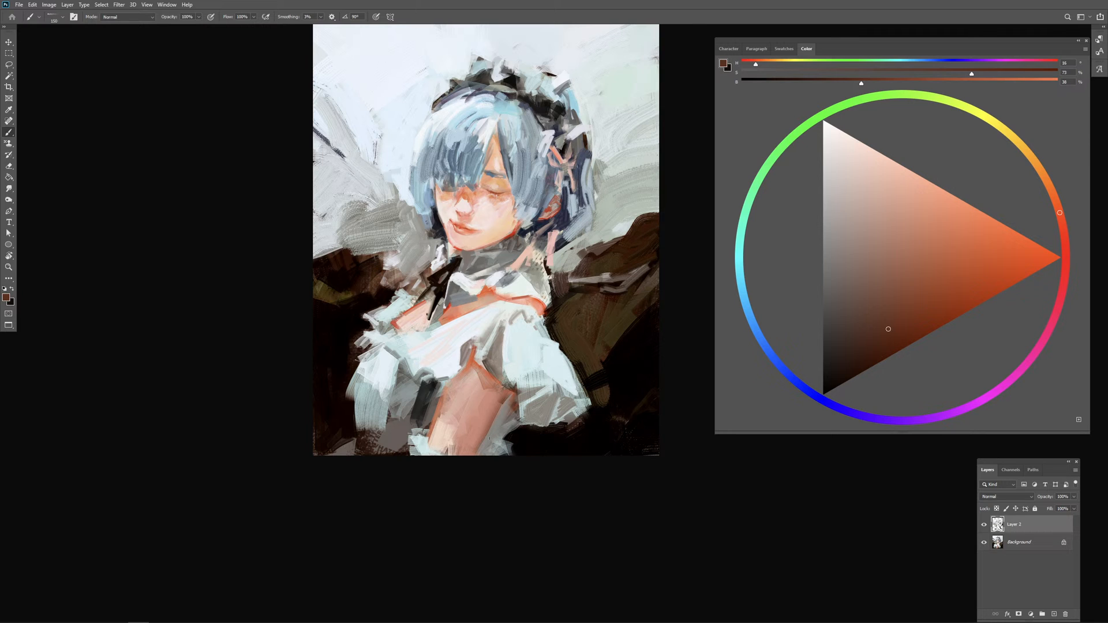
Step: Sample pale cyan from the sleeve and widen the cuff across the arm's lower end, switching to the Mixer Brush for textured strokes
left_click(537, 364, "alt")
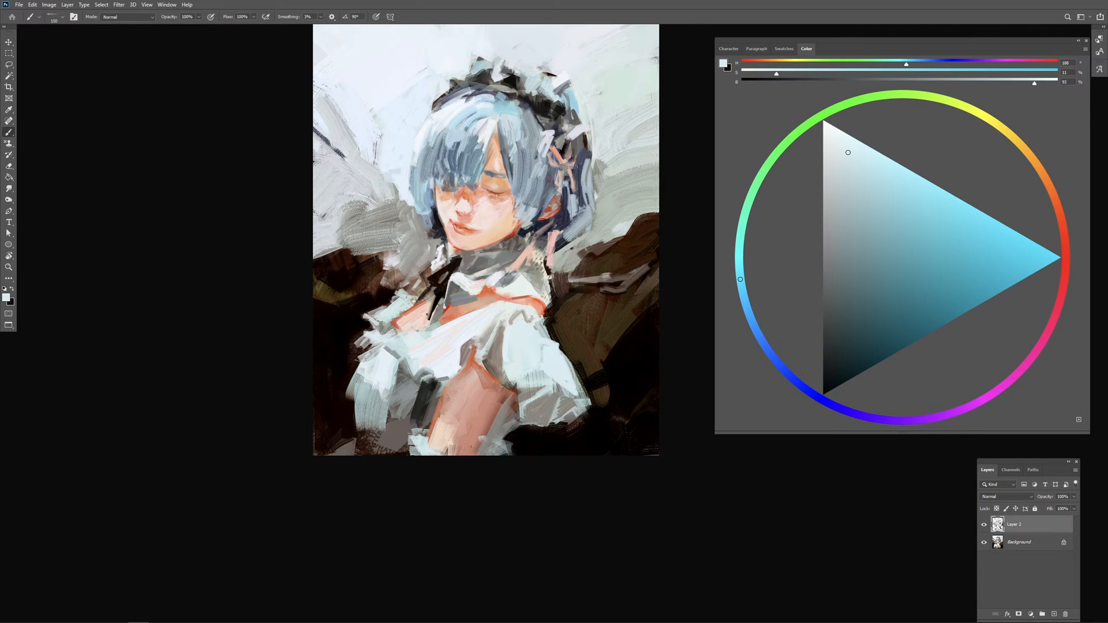
left_click_drag(461, 458, 480, 445)
key("shift+b")
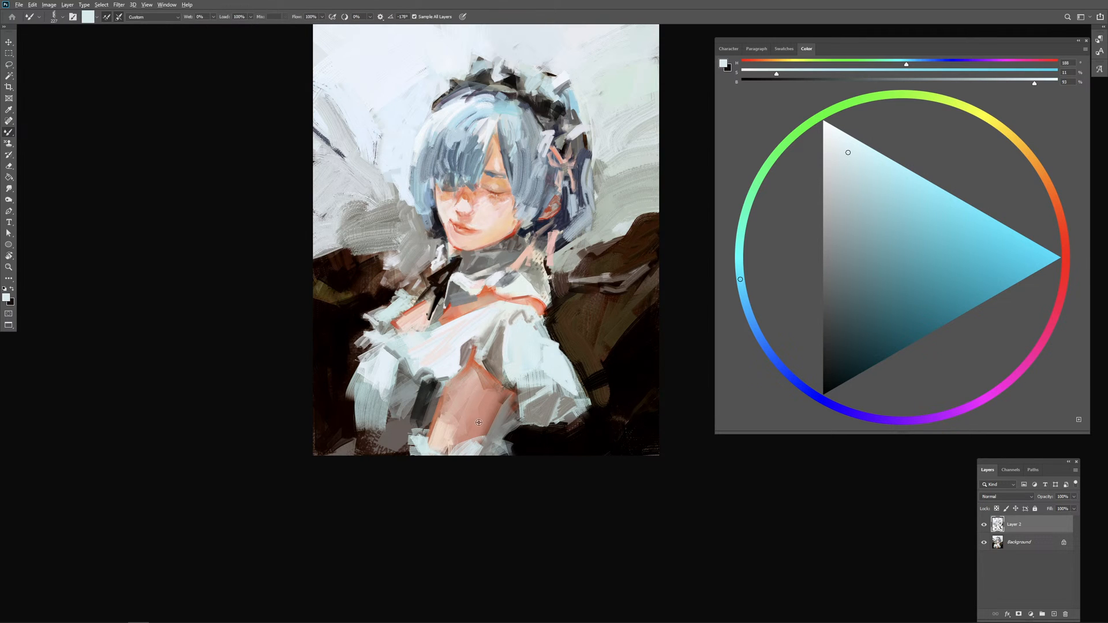
mouse_move(479, 429)
left_mouse_down()
mouse_move(457, 450)
mouse_move(503, 455)
left_mouse_up()
left_click(469, 450, "alt")
left_click(467, 449, "alt")
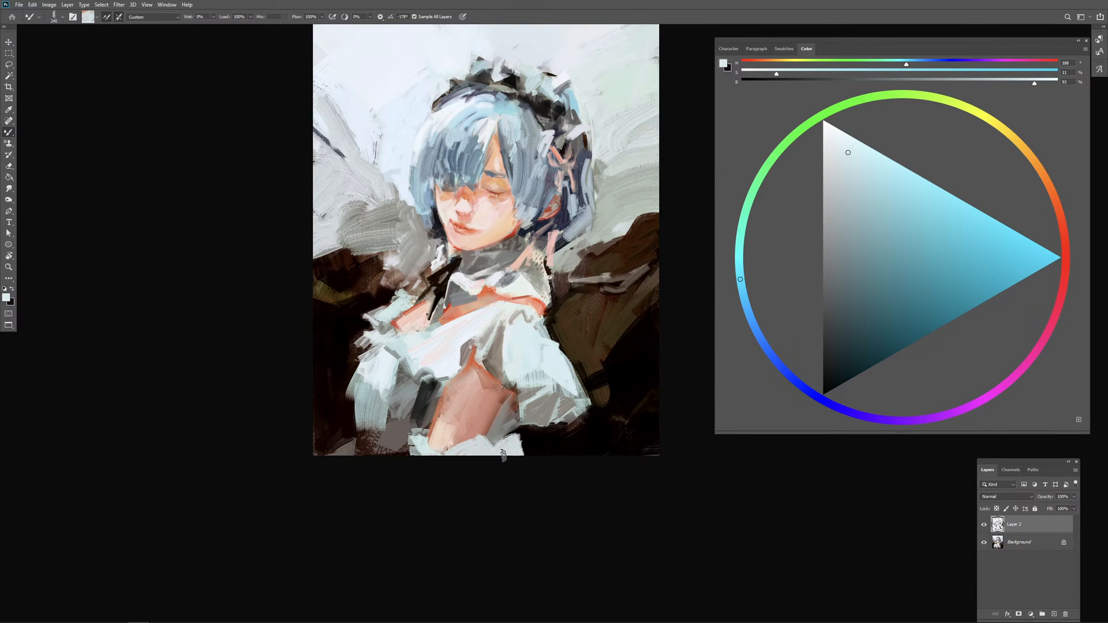
key("ctrl+z")
mouse_move(495, 447)
left_mouse_down()
mouse_move(506, 447)
mouse_move(492, 442)
left_mouse_up()
left_click(503, 424, "alt")
key("ctrl+z")
left_click(502, 427, "alt")
key("ctrl+z")
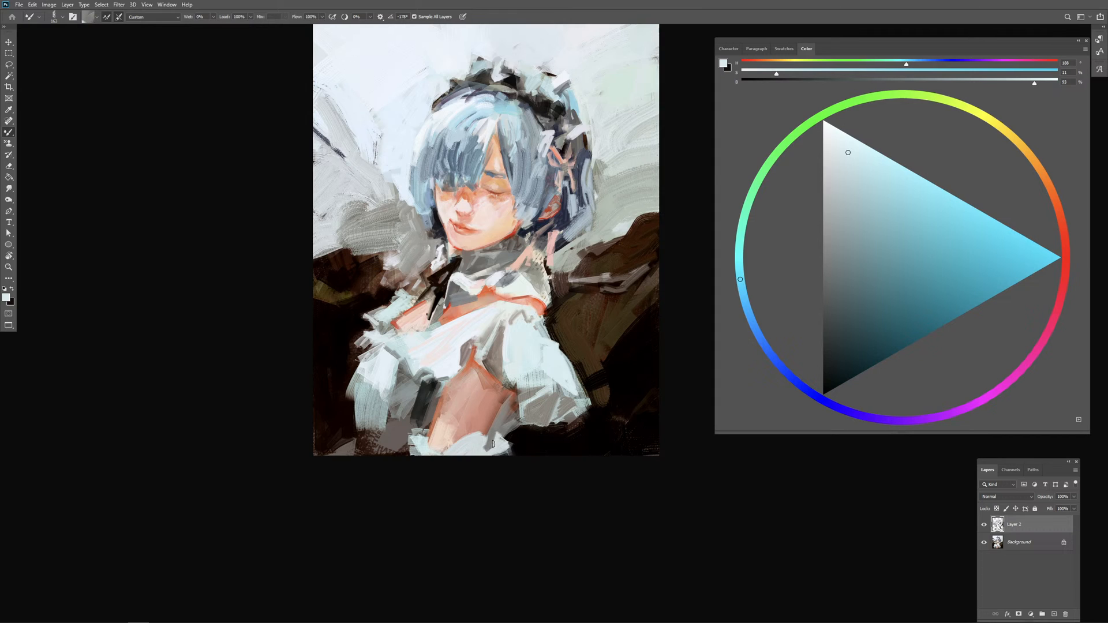
Step: Pick up greys from the sleeve with the Mixer Brush and shape the cuff's edges on both sides of the arm
left_click(526, 386, "alt")
left_click(531, 377, "alt")
left_click_drag(423, 448, 413, 454)
left_click(473, 434, "alt")
right_click(467, 440, "alt")
mouse_move(427, 441)
left_mouse_down()
mouse_move(438, 441)
mouse_move(412, 433)
mouse_move(432, 421)
mouse_move(422, 419)
mouse_move(427, 445)
left_mouse_up()
left_click(512, 407, "alt")
key("ctrl+z")
left_click(504, 426, "alt")
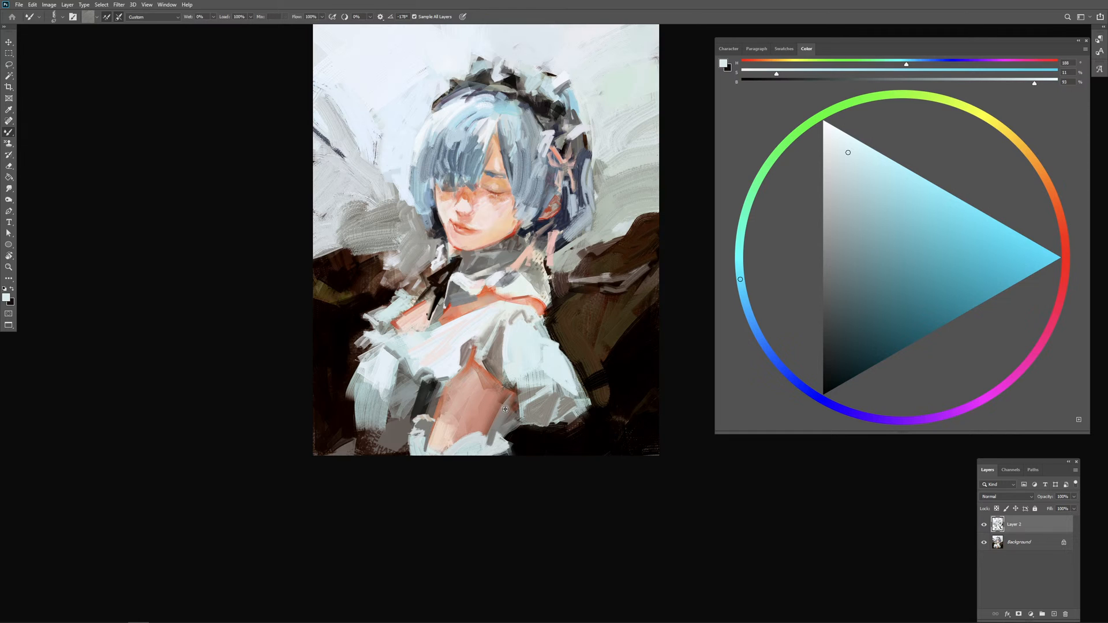
Step: Extend the cuff's inner edge upward and cover the grey patch beside it with black strokes
left_click(427, 446, "alt")
left_click_drag(417, 446, 417, 426)
left_click(416, 445, "alt")
left_click(417, 413, "alt")
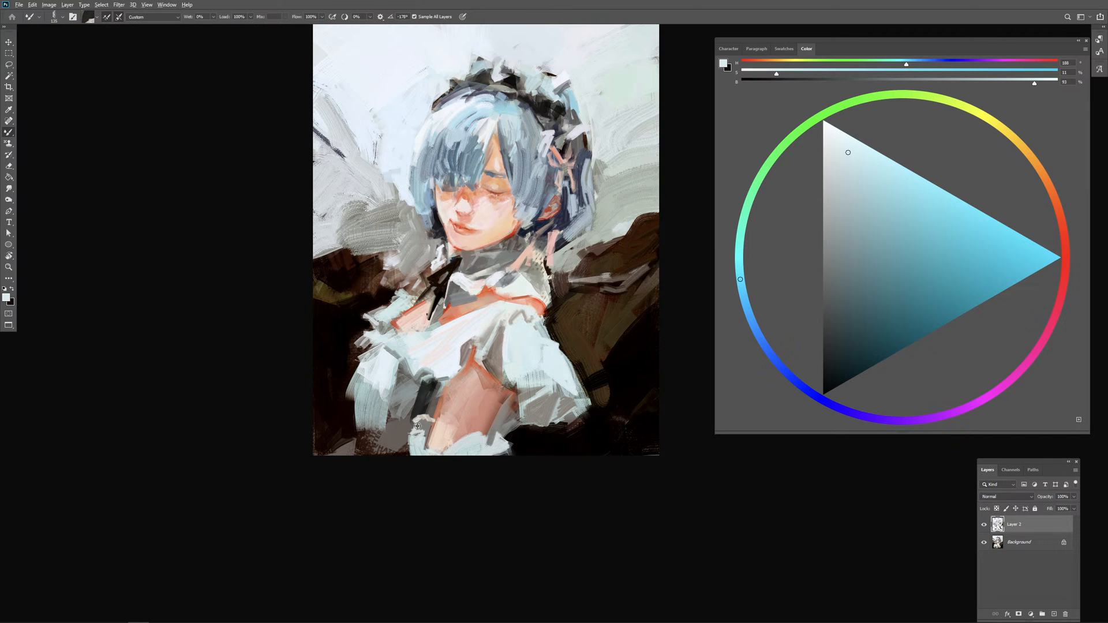
left_click(400, 455, "alt")
mouse_move(408, 440)
left_mouse_down()
mouse_move(404, 459)
mouse_move(393, 442)
mouse_move(382, 451)
left_mouse_up()
left_click_drag(387, 433, 391, 453)
left_click_drag(388, 411, 400, 411)
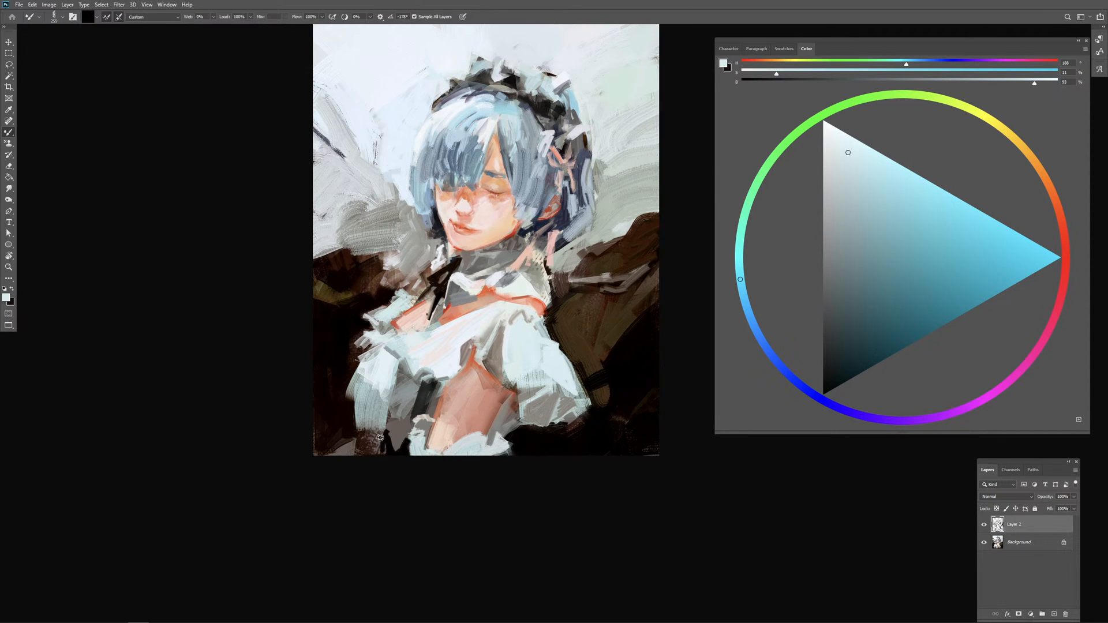
Step: Paint large black textured strokes over the lower-left corner, cutting in the outer edge of the dress
left_click(381, 440, "alt")
left_click_drag(348, 385, 358, 427)
mouse_move(344, 395)
left_mouse_down()
mouse_move(361, 433)
mouse_move(329, 428)
mouse_move(380, 434)
left_mouse_up()
mouse_move(341, 424)
left_mouse_down()
mouse_move(326, 444)
mouse_move(369, 447)
mouse_move(363, 423)
mouse_move(378, 409)
mouse_move(377, 426)
left_mouse_up()
left_click(385, 392, "alt")
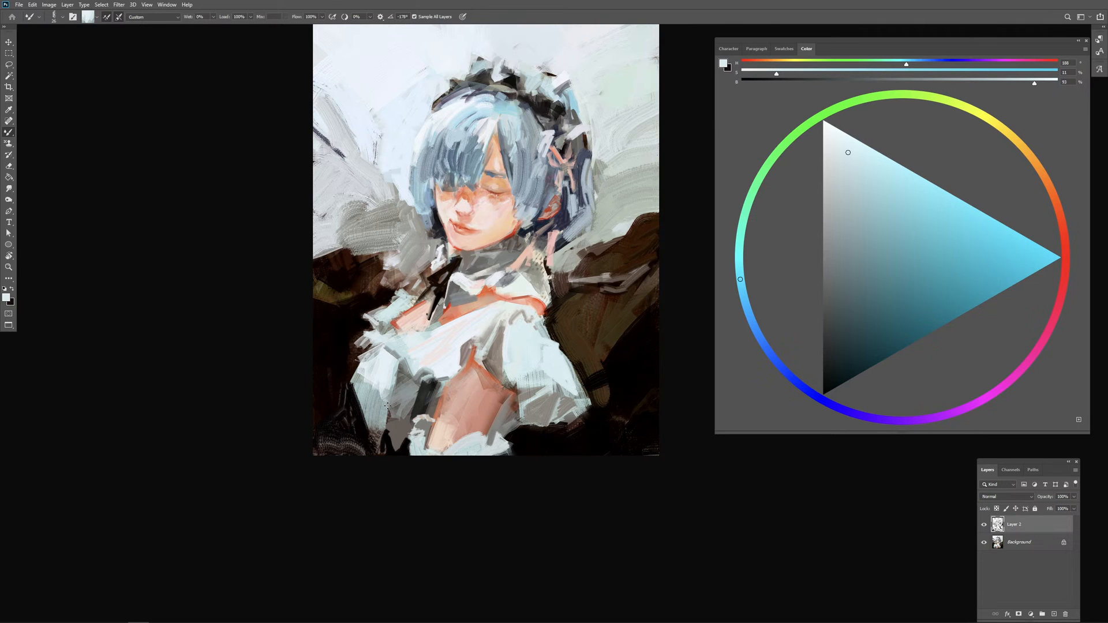
Step: Pick up the pale dress colour and redefine the outer edge of the left sleeve
left_click_drag(382, 408, 382, 414)
mouse_move(357, 375)
left_mouse_down()
mouse_move(364, 413)
mouse_move(379, 388)
left_mouse_up()
key("ctrl+z")
left_click(370, 380, "alt")
left_click(392, 358, "alt")
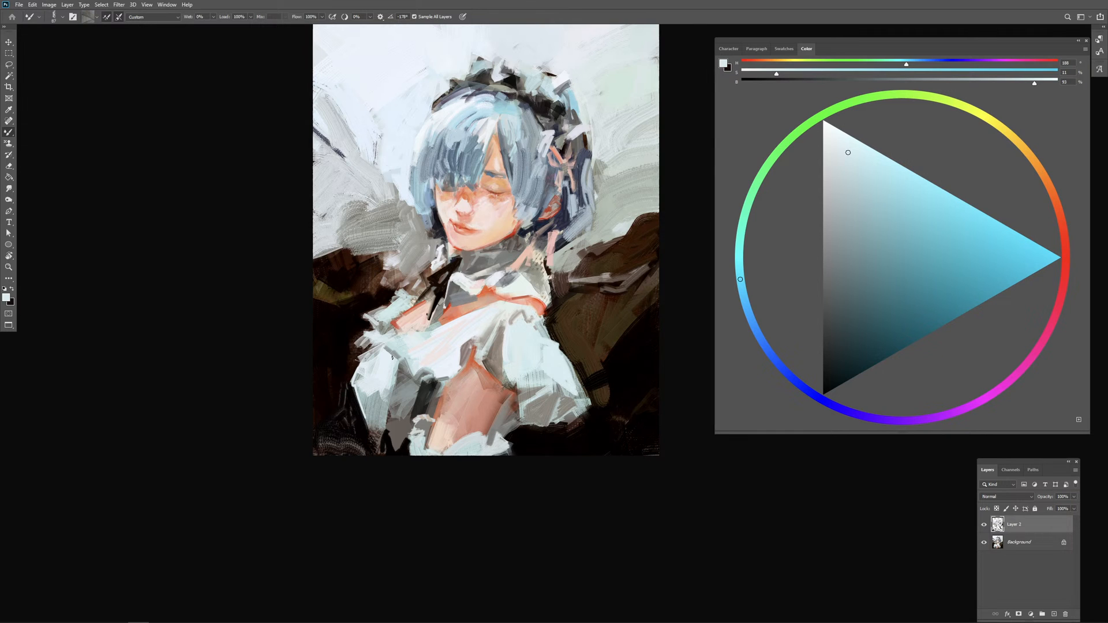
Step: Model the left sleeve with grey and pale Mixer Brush strokes, tapering its lower end against the dark background
mouse_move(401, 362)
left_mouse_down()
mouse_move(397, 386)
mouse_move(385, 367)
left_mouse_up()
left_click(386, 379, "alt")
left_click(386, 355, "alt")
mouse_move(385, 355)
left_mouse_down()
mouse_move(379, 379)
mouse_move(383, 353)
mouse_move(398, 376)
mouse_move(379, 417)
left_mouse_up()
left_click(371, 382, "alt")
key("ctrl+z")
mouse_move(385, 375)
left_mouse_down()
mouse_move(389, 402)
mouse_move(392, 381)
mouse_move(379, 412)
mouse_move(396, 421)
mouse_move(394, 394)
mouse_move(381, 402)
mouse_move(396, 396)
mouse_move(375, 432)
mouse_move(390, 418)
mouse_move(380, 450)
left_mouse_up()
left_click(379, 413, "alt")
key("ctrl+z")
left_click(385, 446, "alt")
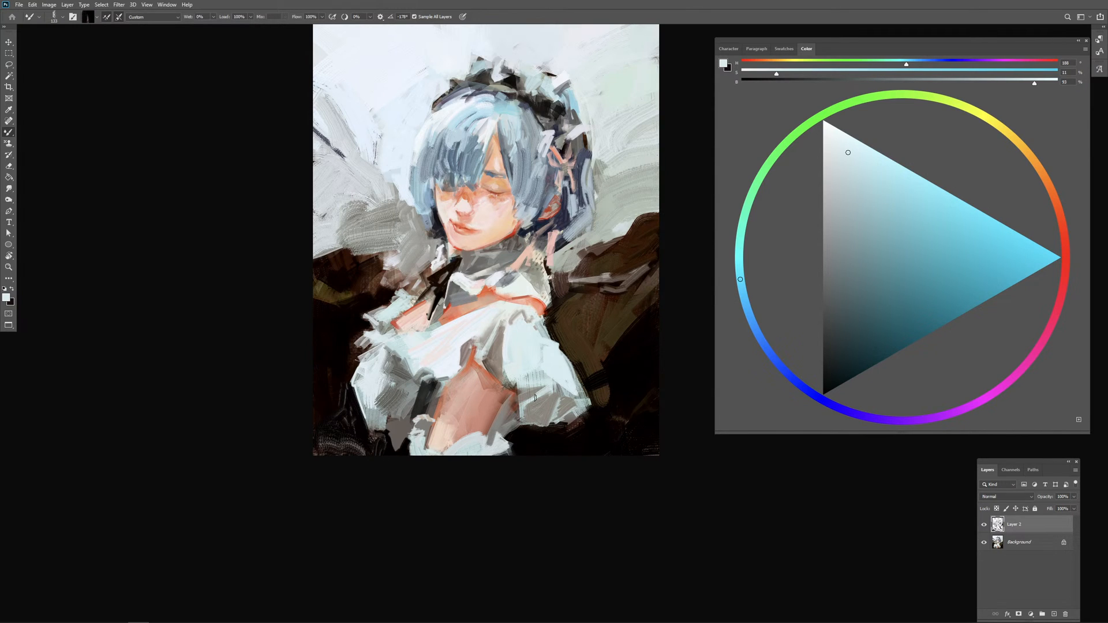
Step: Try dark strokes in the gap between the cuff and the right sleeve's frill, undoing the unwanted ones
left_click(512, 438, "alt")
left_click_drag(515, 436, 512, 437)
left_click_drag(511, 439, 502, 438)
key("ctrl+z")
key("ctrl+z")
left_click(523, 431, "alt")
Step: Sharpen the near-black fold beside the arm with smaller Mixer Brush strokes along the arm's inner edge
mouse_move(426, 381)
left_mouse_down()
mouse_move(439, 381)
mouse_move(431, 400)
left_mouse_up()
left_click(427, 395, "alt")
left_click_drag(441, 399, 437, 400)
left_click_drag(441, 383, 433, 414)
left_click(439, 383, "alt")
key("ctrl+z")
left_click_drag(432, 405, 432, 406)
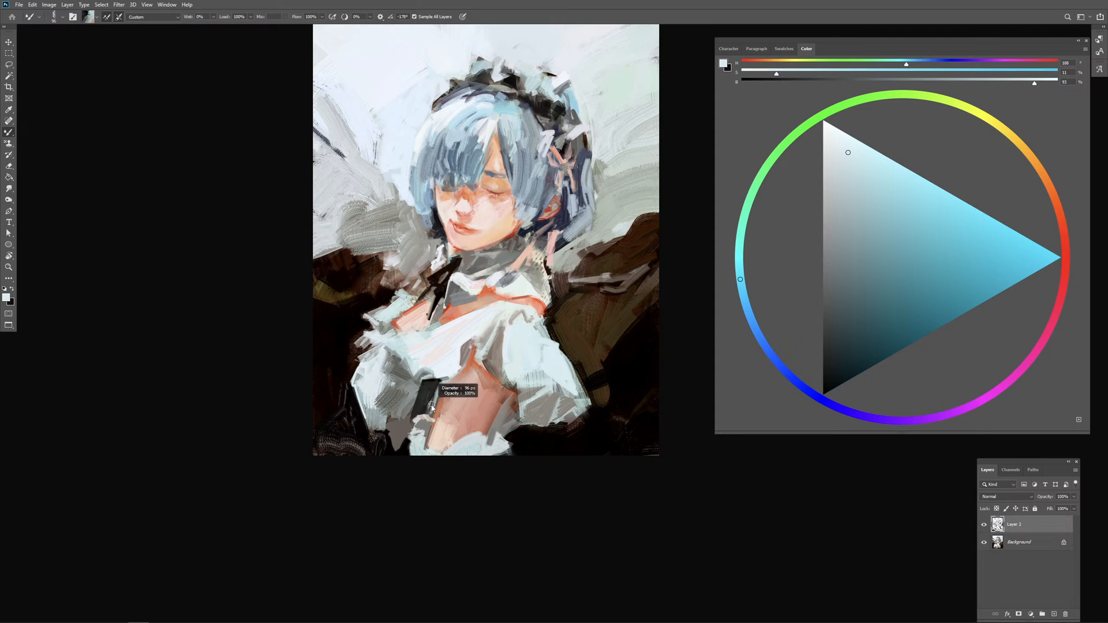
left_click(433, 394, "alt")
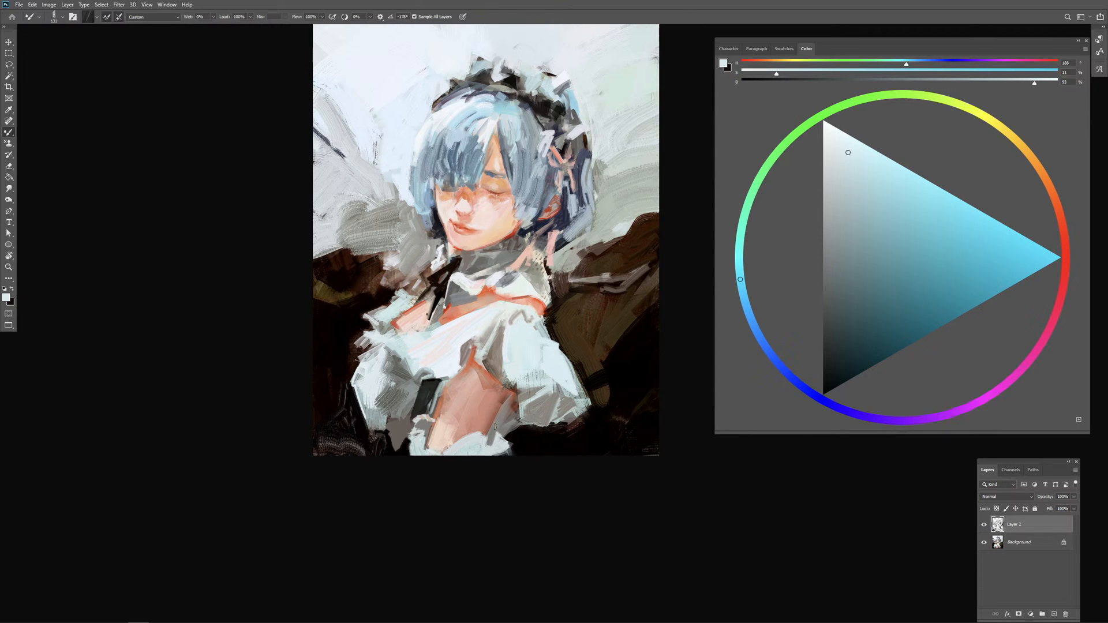
Step: Darken the gap outside the arm and cut in the underside of the right sleeve's frill
mouse_move(493, 430)
left_mouse_down()
mouse_move(515, 423)
mouse_move(507, 429)
left_mouse_up()
left_click(521, 430, "alt")
mouse_move(528, 400)
left_mouse_down()
mouse_move(520, 427)
mouse_move(555, 419)
left_mouse_up()
left_click(528, 429, "alt")
left_click(548, 415, "alt")
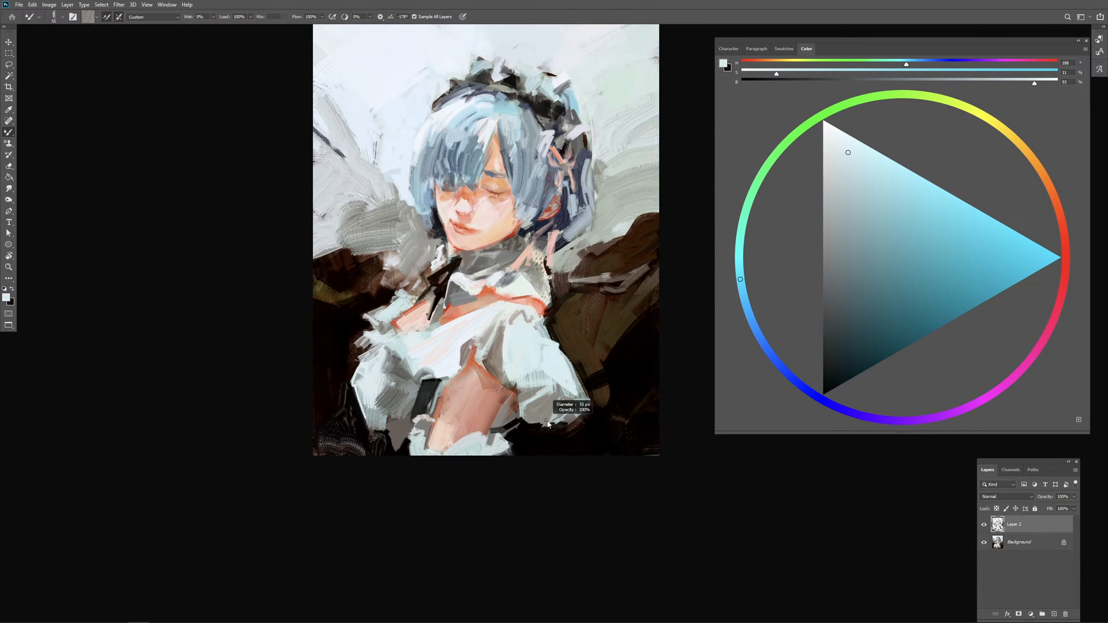
Step: Reduce the Mixer Brush size and add fine pale strokes along the right sleeve's frill
left_click(553, 416, "alt")
mouse_move(548, 428)
left_mouse_down()
mouse_move(577, 413)
mouse_move(552, 423)
left_mouse_up()
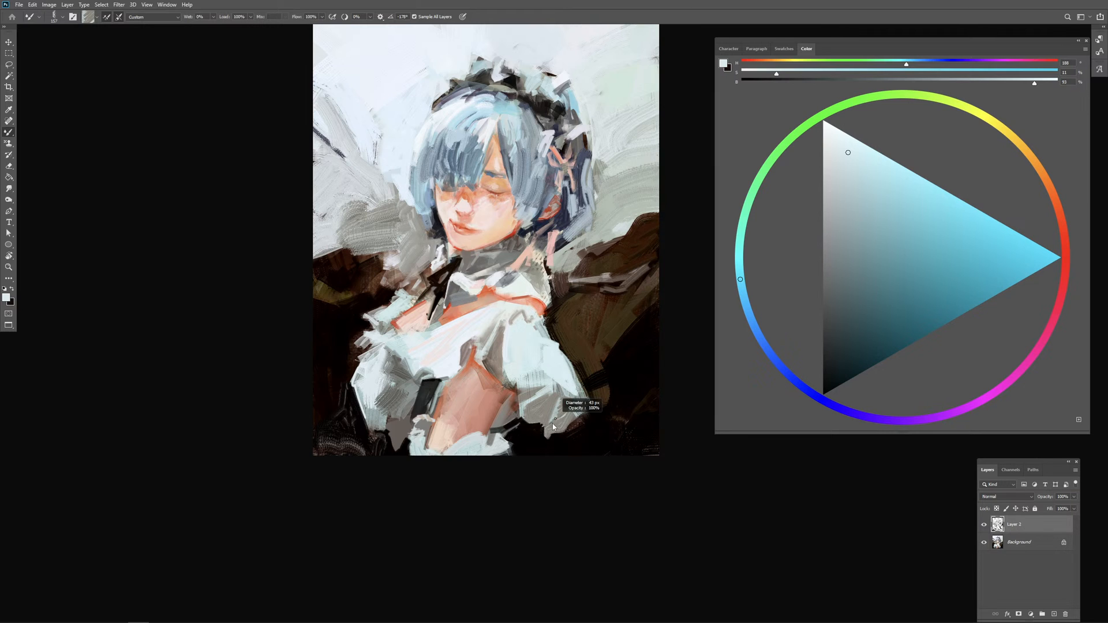
left_click(566, 397, "alt")
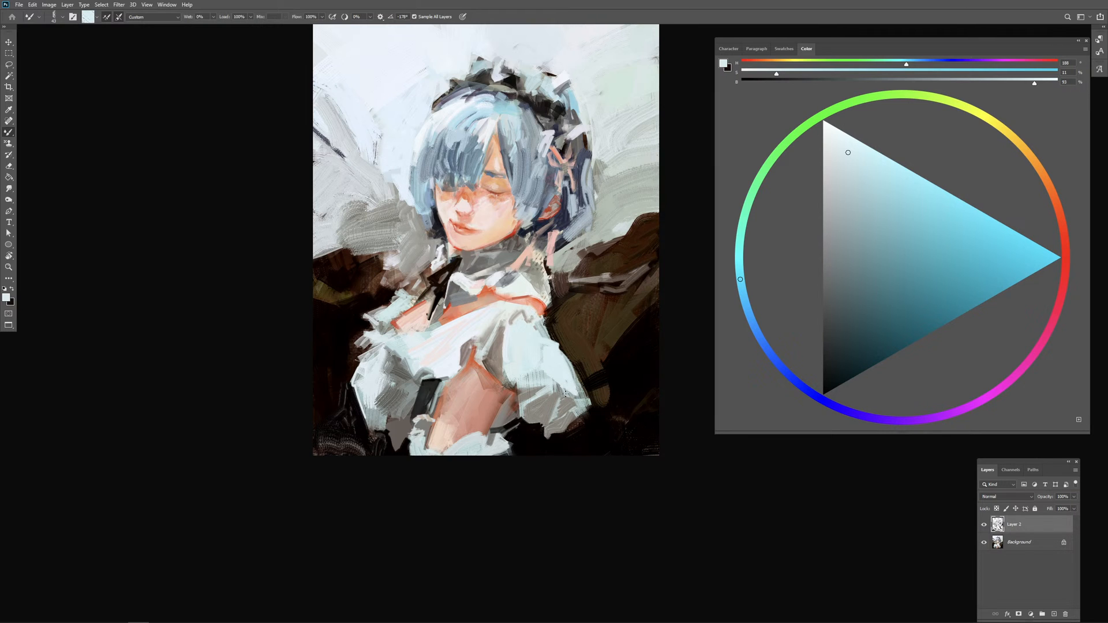
mouse_move(560, 396)
left_mouse_down()
mouse_move(523, 409)
mouse_move(533, 411)
left_mouse_up()
right_click(534, 411)
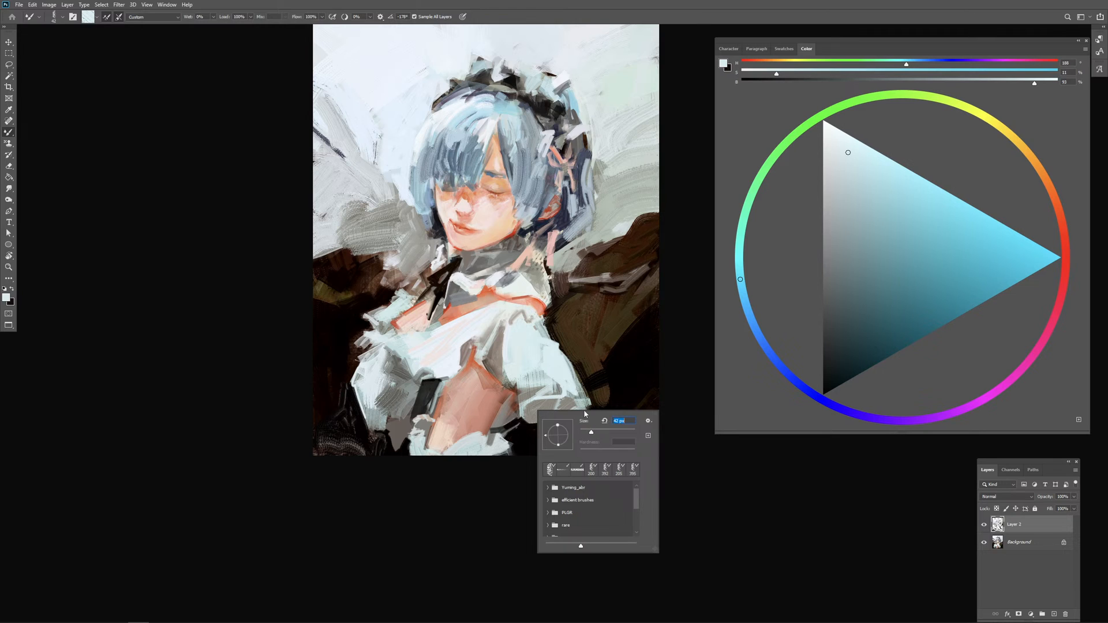
left_click(524, 404)
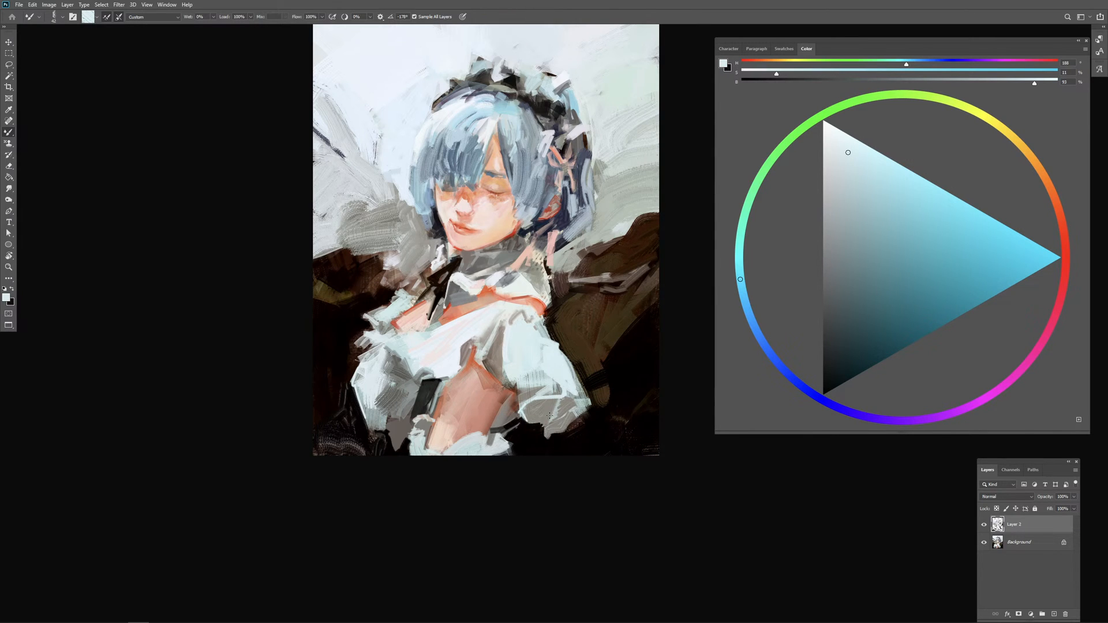
Step: Build up the ruffled hem of the right sleeve with short pale cyan and grey strokes
left_click_drag(554, 411, 549, 394)
left_click(554, 390, "alt")
left_click(553, 390, "alt")
left_click(545, 392, "alt")
left_click(532, 407, "alt")
left_click(551, 407, "alt")
left_click(553, 402, "alt")
left_click(545, 402, "alt")
mouse_move(548, 426)
left_mouse_down()
mouse_move(570, 410)
mouse_move(561, 423)
mouse_move(573, 424)
mouse_move(566, 405)
left_mouse_up()
left_click(571, 386, "alt")
Step: Pick up pale tones from the collar and add loose strokes outside its right edge over the dark background
left_click(525, 289, "alt")
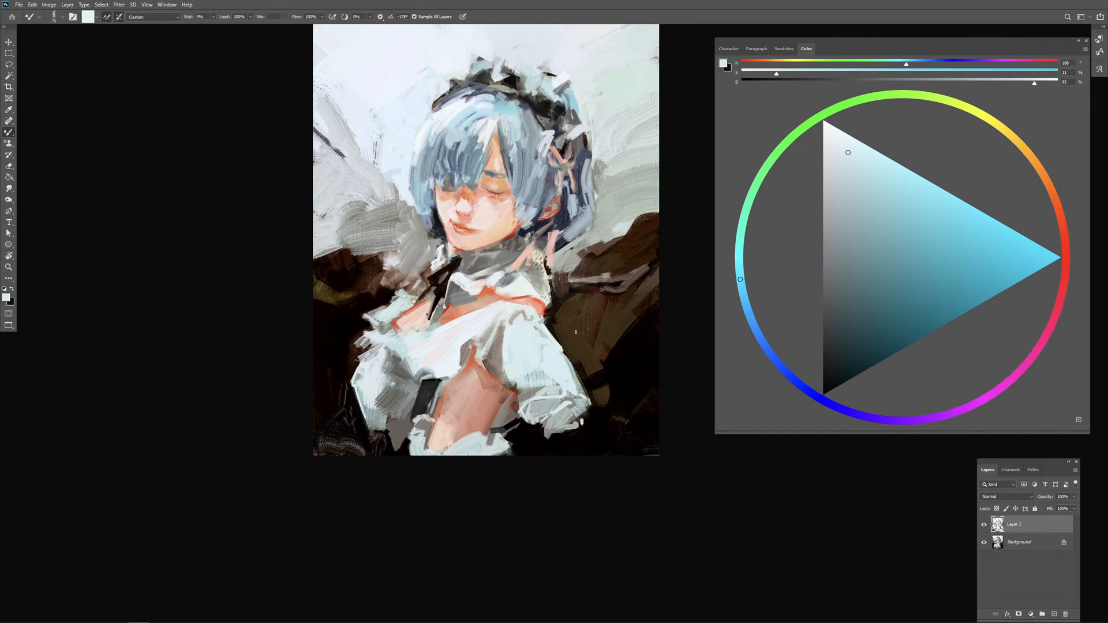
left_click(555, 291, "alt")
mouse_move(556, 292)
left_mouse_down()
mouse_move(564, 312)
mouse_move(544, 285)
mouse_move(568, 313)
left_mouse_up()
left_click(543, 275, "alt")
Step: Compare the painting without Layer 2, then duplicate the Background layer and merge Layer 2 into the copy
left_click(984, 524)
left_click(984, 524)
right_click(1036, 551)
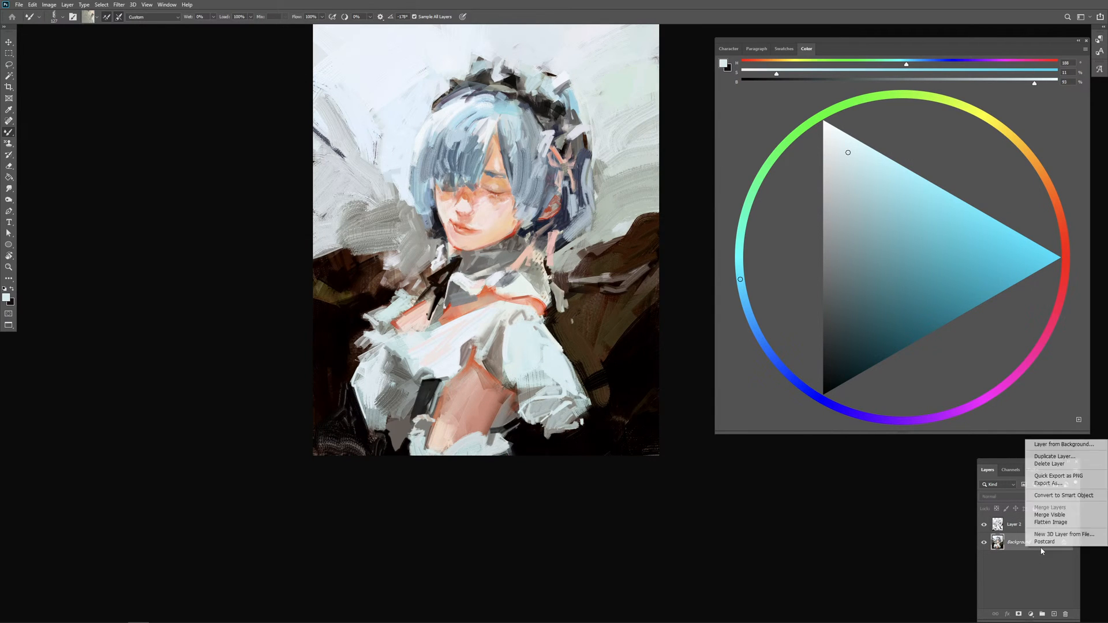
left_click(1068, 459)
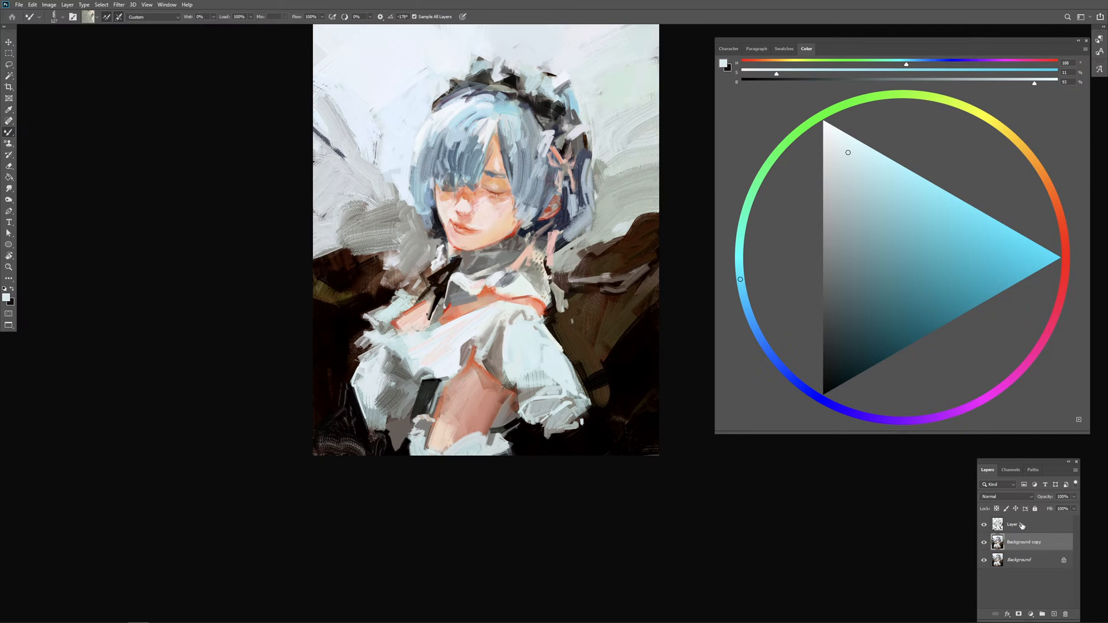
left_click(1029, 532)
Step: Rework the lower hair tips on both sides of the face with blue-grey Mixer Brush strokes
key("ctrl+plus")
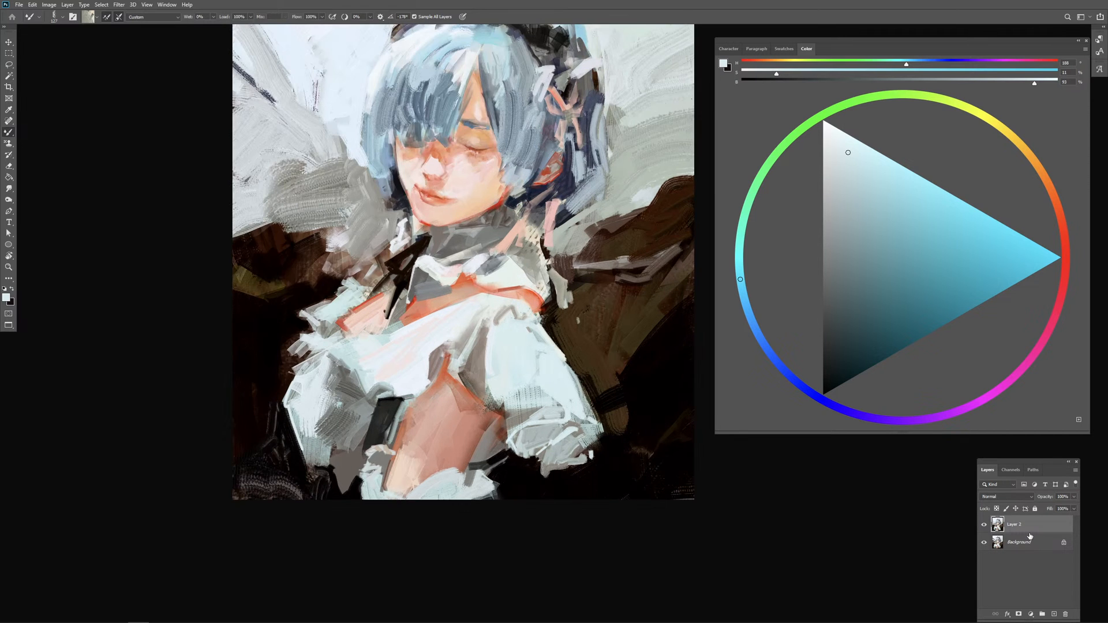
left_click_drag(592, 390, 573, 451)
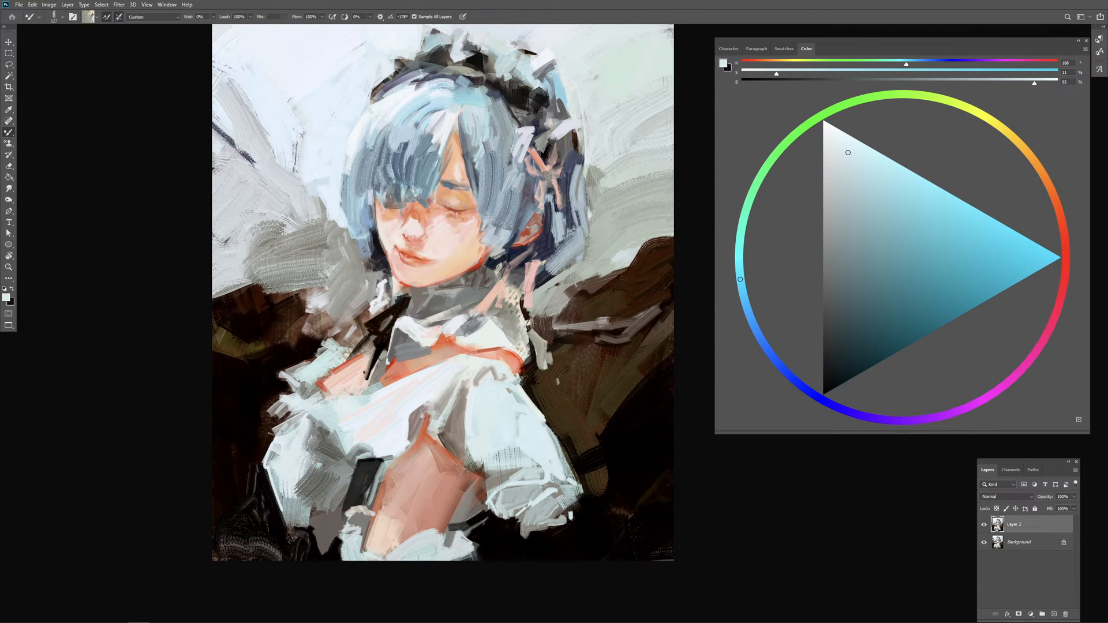
left_click_drag(394, 257, 372, 247)
left_click(365, 223, "alt")
left_click_drag(377, 228, 392, 255)
mouse_move(494, 270)
left_mouse_down()
mouse_move(515, 251)
mouse_move(510, 228)
mouse_move(500, 232)
left_mouse_up()
key("ctrl+z")
left_click(516, 225, "alt")
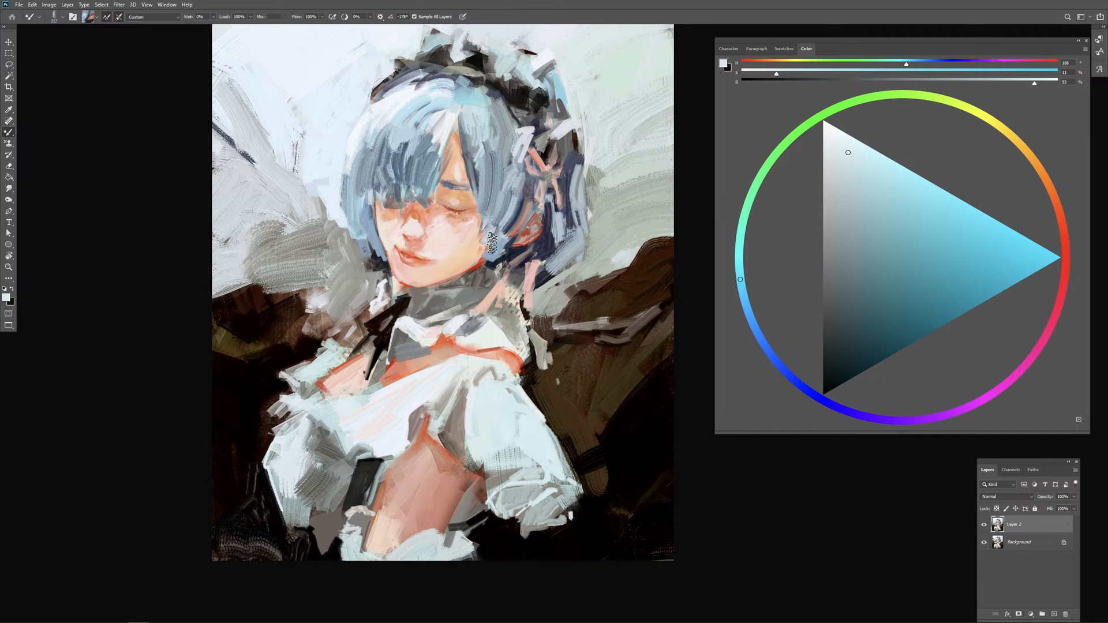
Step: Refine the hair around the ear and pink ribbon with picked-up blue and dark navy strokes
mouse_move(524, 194)
left_mouse_down()
mouse_move(493, 240)
mouse_move(513, 239)
mouse_move(522, 222)
mouse_move(515, 245)
mouse_move(508, 239)
mouse_move(556, 224)
left_mouse_up()
key("ctrl+z")
left_click(518, 224, "alt")
left_click(559, 222, "alt")
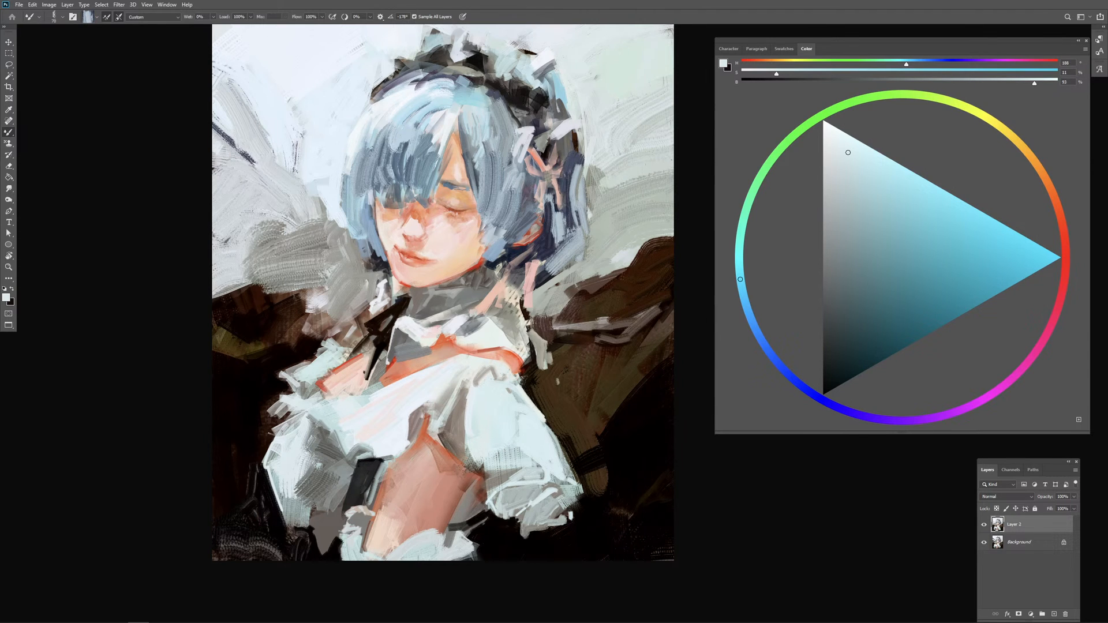
left_click(546, 198, "alt")
left_click(579, 186, "alt")
left_click(579, 160, "alt")
Step: Extend the outer right contour of the hair with long downward strokes against the pale background
key("ctrl+minus")
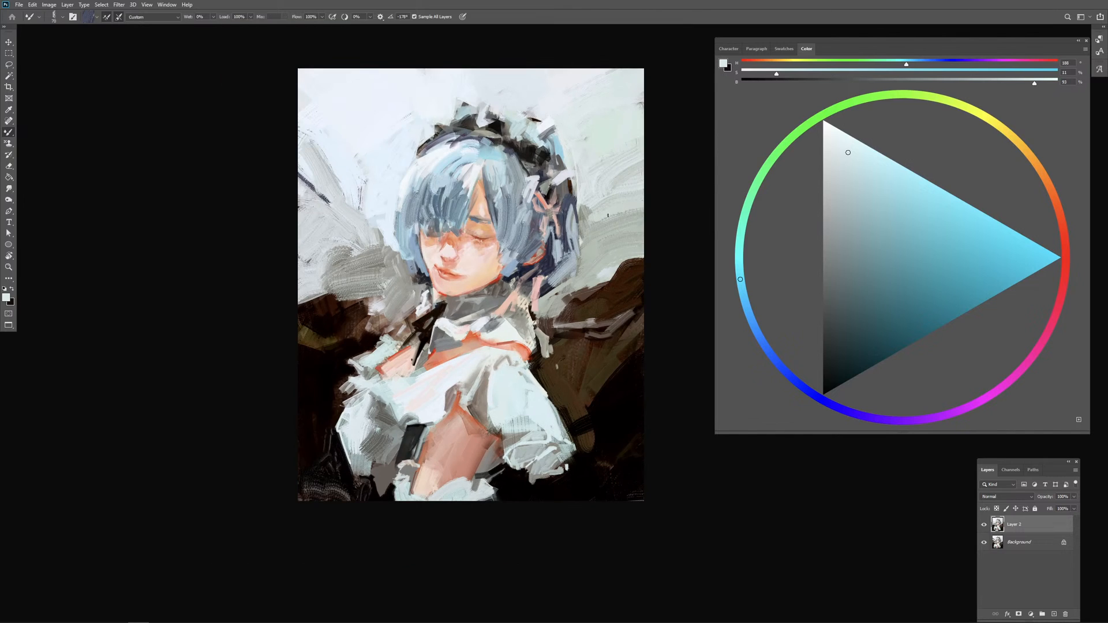
mouse_move(581, 223)
left_mouse_down()
mouse_move(625, 210)
mouse_move(585, 262)
left_mouse_up()
left_click(575, 221, "alt")
left_click(588, 188, "alt")
mouse_move(587, 189)
left_mouse_down()
mouse_move(614, 187)
mouse_move(592, 223)
mouse_move(633, 215)
mouse_move(601, 238)
mouse_move(590, 286)
left_mouse_up()
Step: Enlarge the Mixer Brush and sweep textured dark brown strokes up the right background mass, undoing the last strokes
mouse_move(636, 238)
left_mouse_down()
mouse_move(625, 268)
mouse_move(613, 260)
mouse_move(637, 263)
mouse_move(619, 277)
mouse_move(640, 266)
mouse_move(635, 242)
mouse_move(598, 300)
left_mouse_up()
left_click(632, 248, "alt")
left_click(635, 266, "alt")
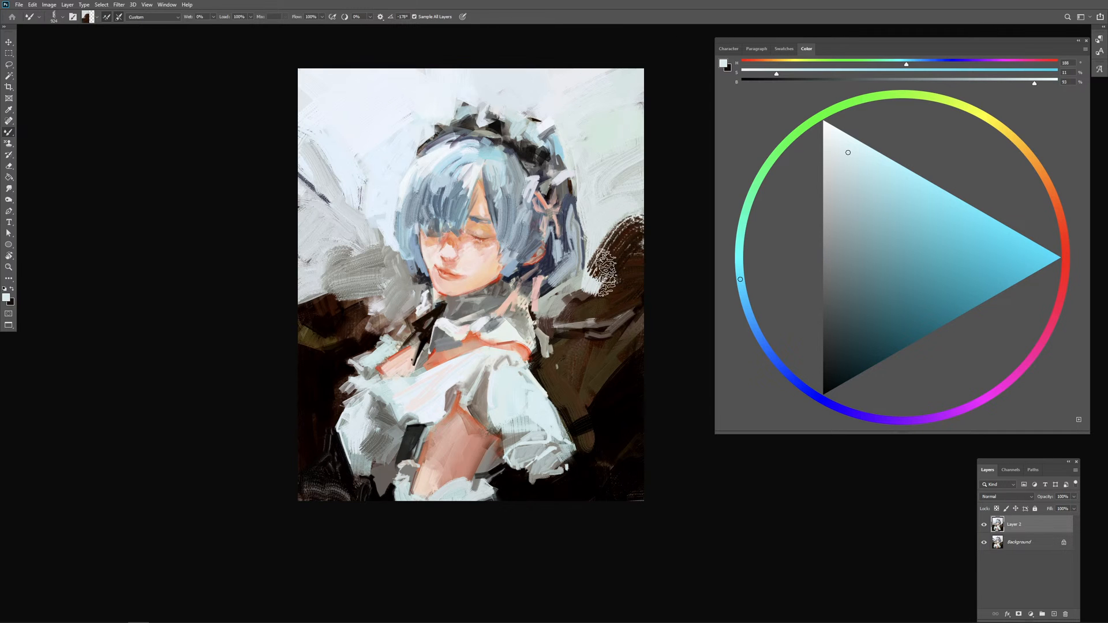
left_click(632, 229, "alt")
left_click_drag(643, 252, 572, 311)
key("ctrl+z")
key("ctrl+z")
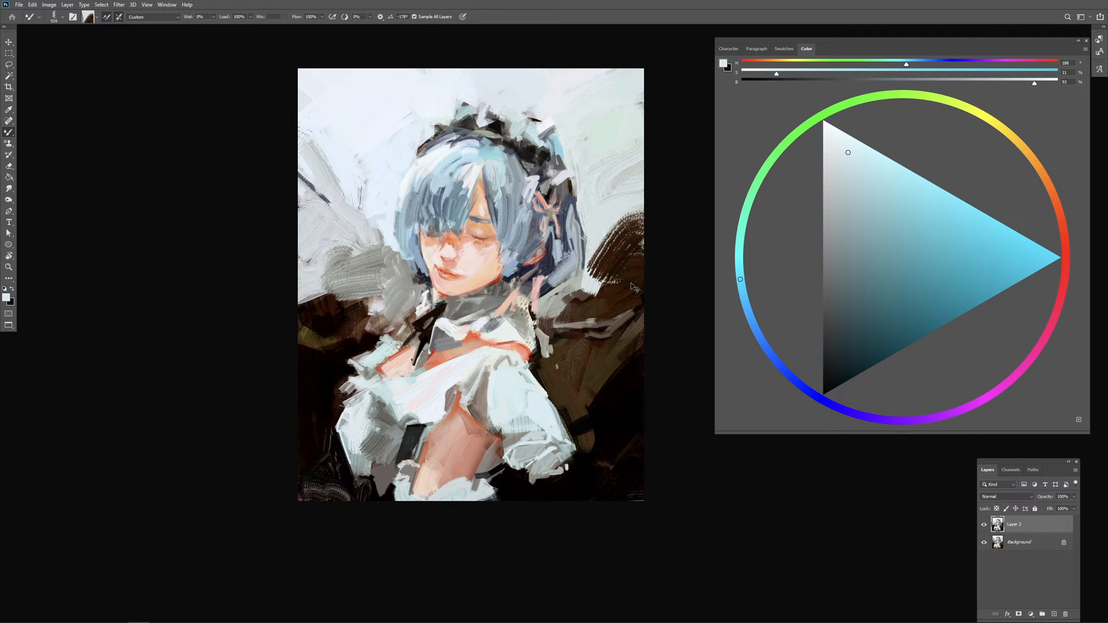
Step: Undo the textured brown sweeps and soften the upper edge of the right background mass with pale grey Mixer Brush strokes
key("ctrl+z")
key("ctrl+z")
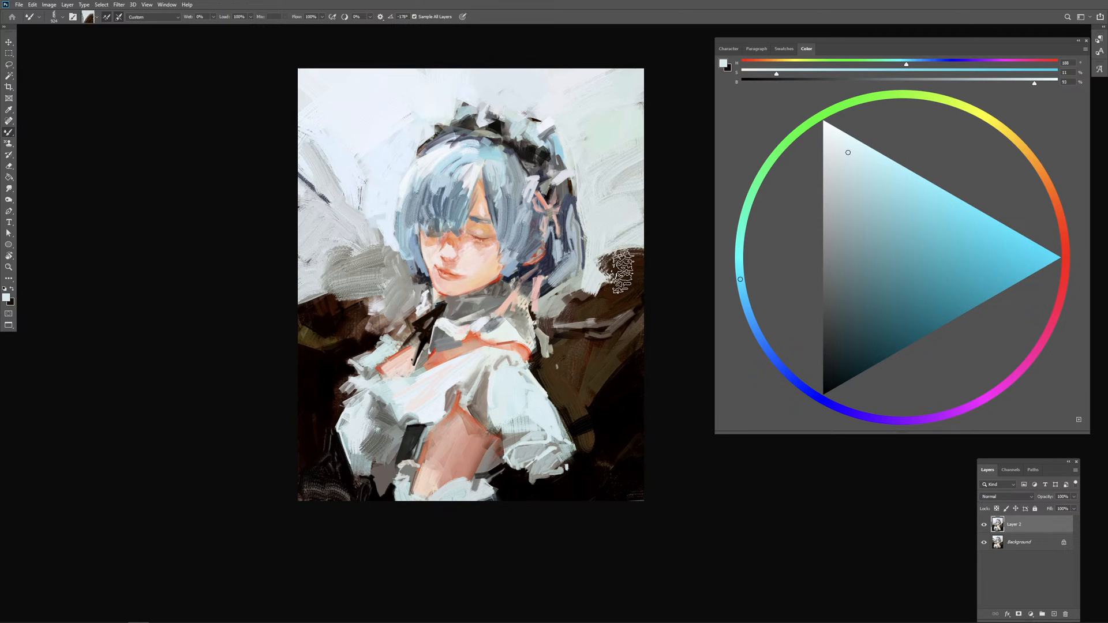
key("ctrl+z")
left_click(576, 293, "alt")
left_click_drag(576, 293, 620, 276)
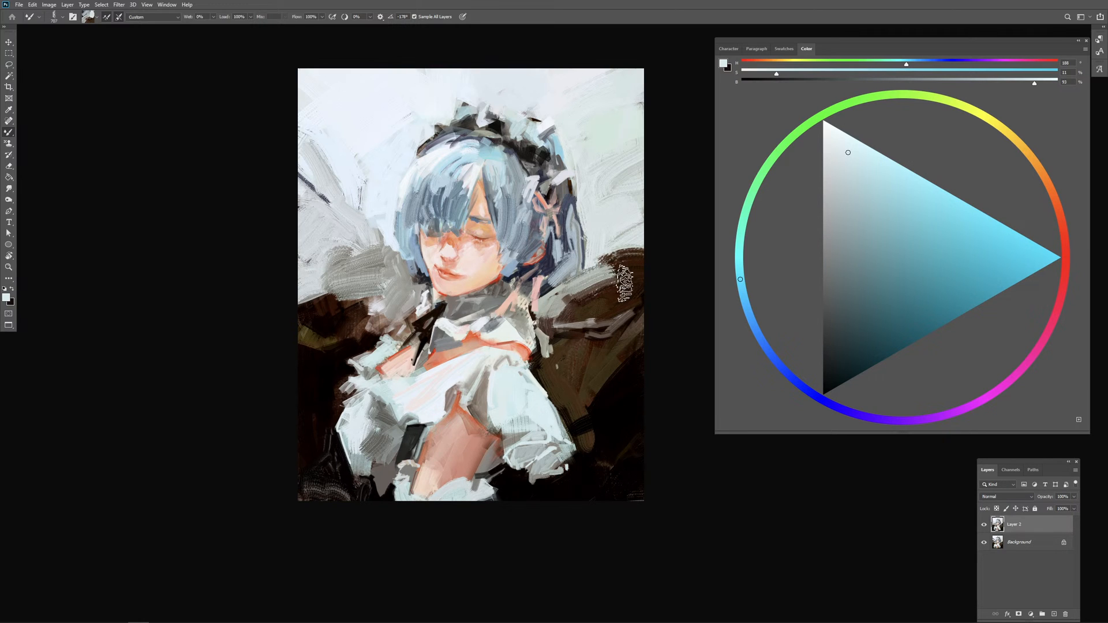
key("ctrl+z")
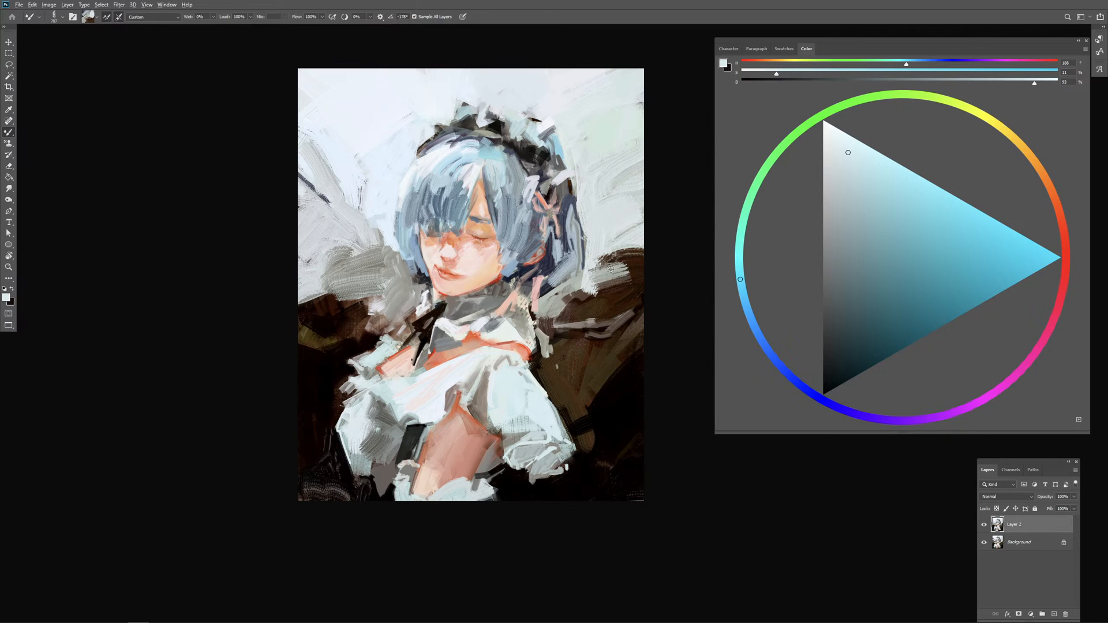
left_click(622, 238, "alt")
mouse_move(615, 242)
left_mouse_down()
mouse_move(658, 242)
mouse_move(630, 251)
left_mouse_up()
left_click(613, 248, "alt")
right_click(628, 256, "alt")
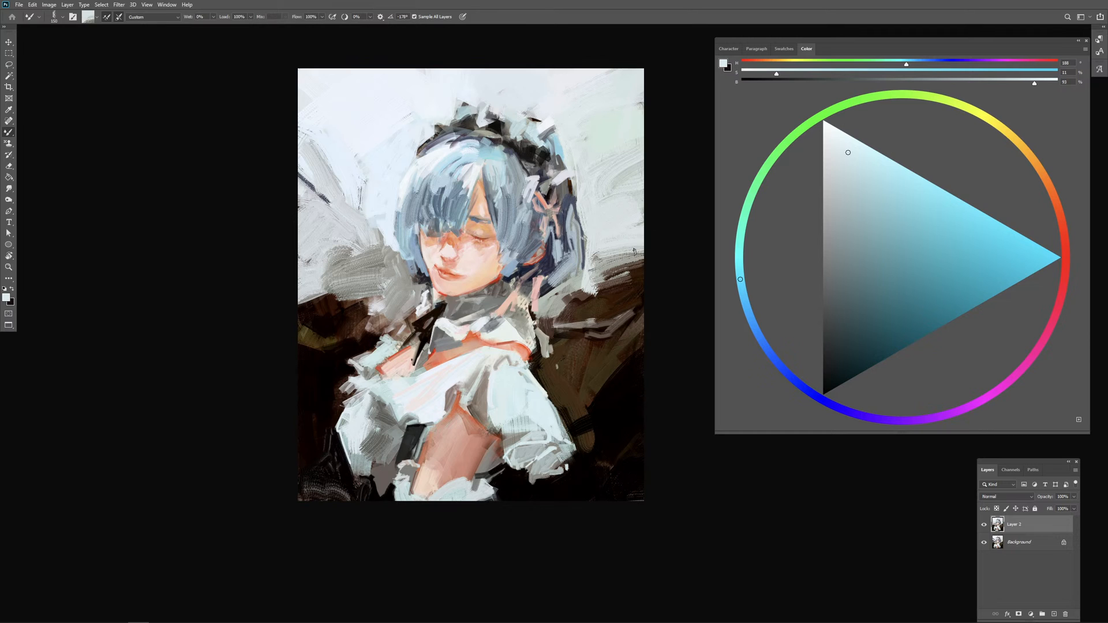
Step: Sweep pale grey-white strokes across the left background beside the hair to lighten the grey patches
left_click(386, 199, "alt")
right_click(386, 215, "alt")
mouse_move(378, 229)
left_mouse_down()
mouse_move(390, 229)
mouse_move(329, 259)
left_mouse_up()
left_click_drag(301, 215, 378, 219)
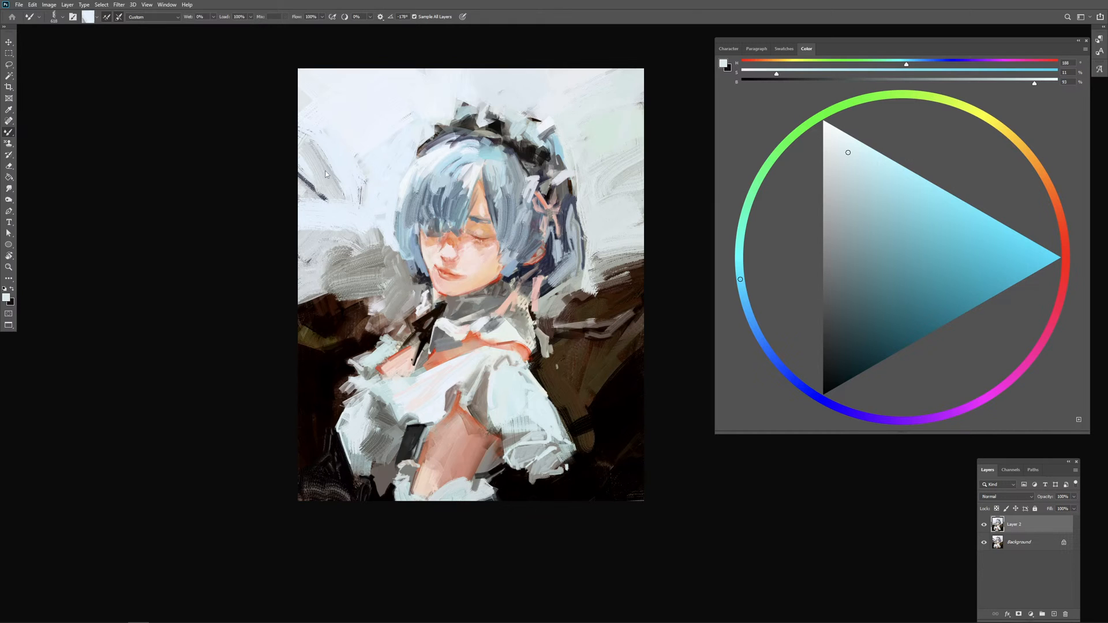
left_click_drag(320, 167, 380, 173)
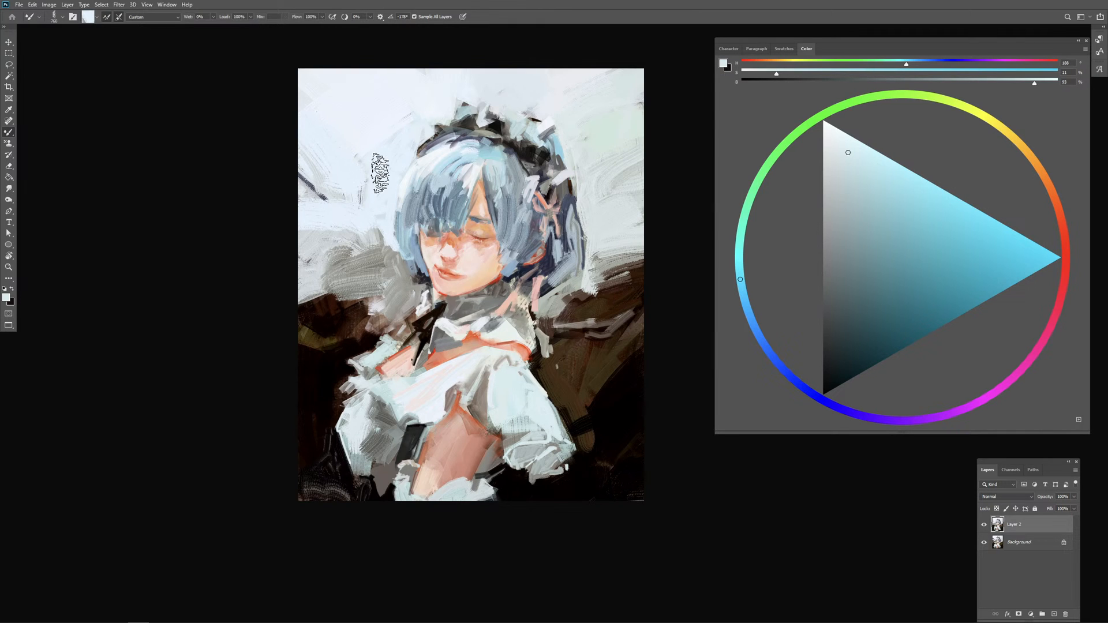
Step: Cut pale background strokes into the outer edges of the headdress and upper hair, undoing one stroke
left_click_drag(405, 130, 373, 187)
mouse_move(445, 152)
left_mouse_down()
mouse_move(436, 153)
mouse_move(452, 128)
mouse_move(491, 124)
mouse_move(464, 116)
left_mouse_up()
left_click(416, 146, "alt")
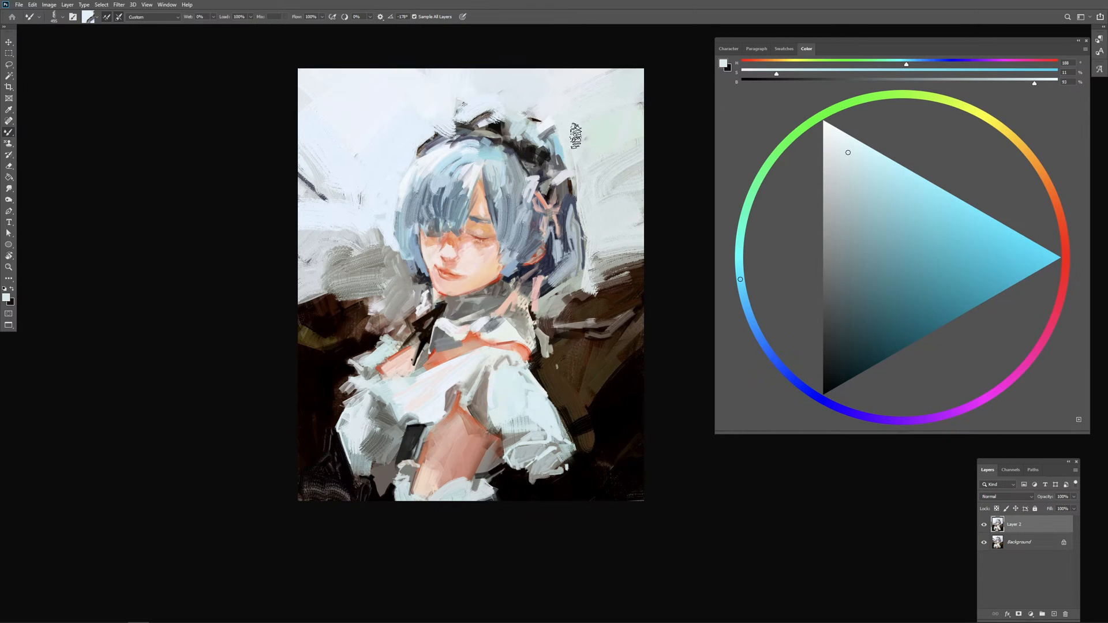
key("ctrl+z")
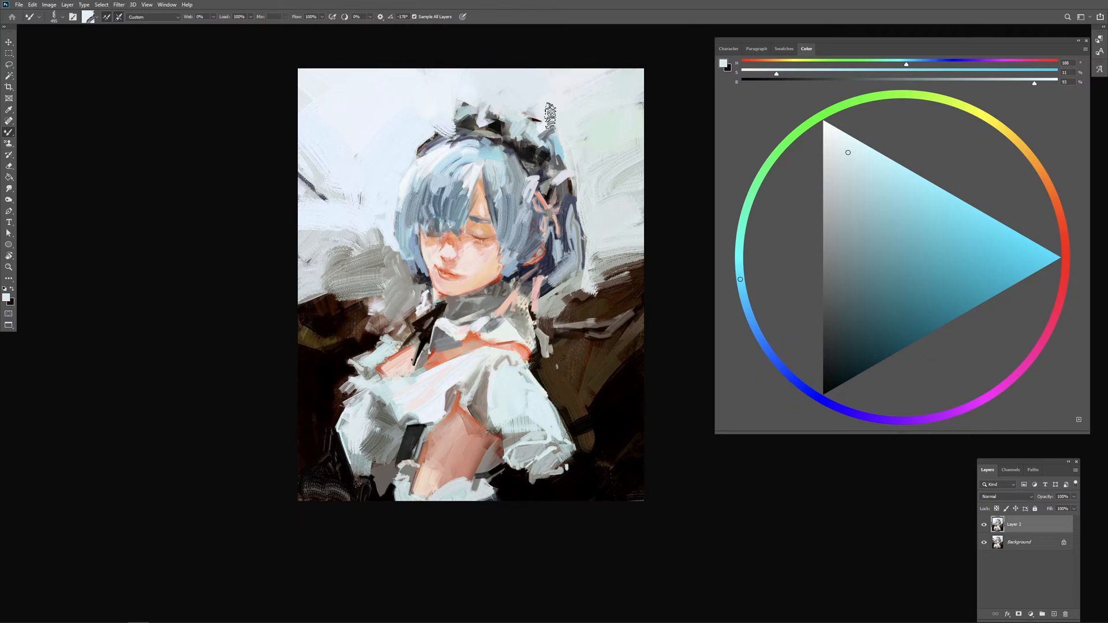
left_click_drag(557, 143, 556, 142)
left_click(495, 105, "alt")
mouse_move(484, 116)
left_mouse_down()
mouse_move(462, 109)
mouse_move(462, 120)
mouse_move(487, 113)
mouse_move(486, 123)
mouse_move(463, 113)
mouse_move(474, 101)
mouse_move(510, 128)
left_mouse_up()
left_click(475, 103, "alt")
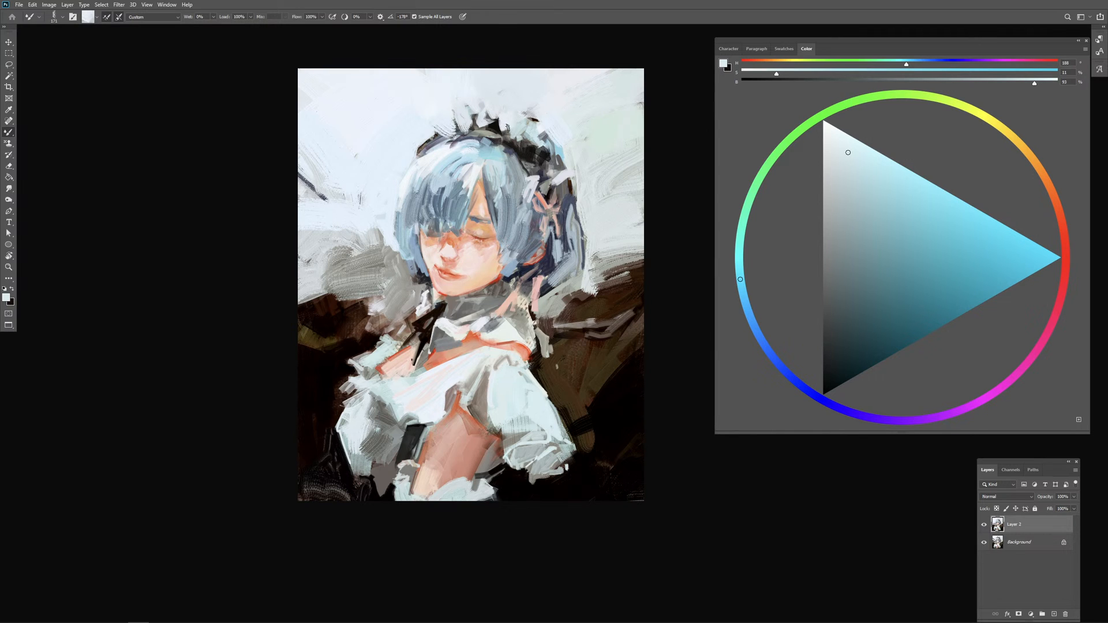
Step: Undo the last stroke and repaint the headdress frill with short picked-up black strokes
key("ctrl+z")
left_click(493, 125, "alt")
mouse_move(473, 125)
left_mouse_down()
mouse_move(458, 131)
mouse_move(489, 134)
left_mouse_up()
right_click(516, 140, "alt")
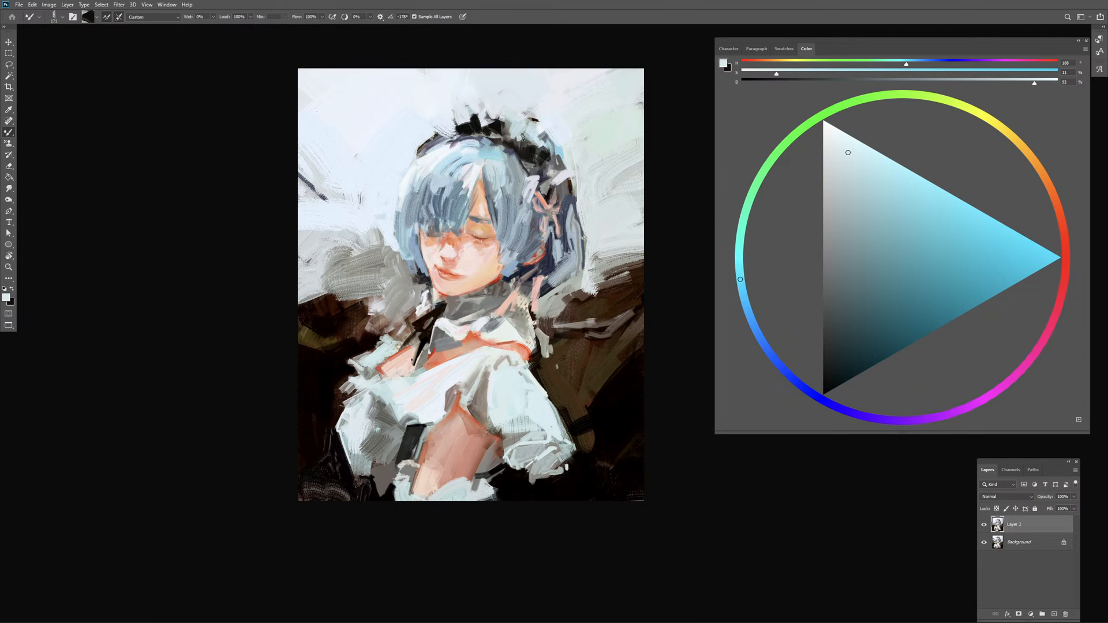
right_click(517, 139, "alt")
right_click(540, 131, "alt")
right_click(533, 148, "alt")
Step: Blend grey-blue strokes along the band between the headdress and the crown of the hair, redoing the undone ones
left_click(508, 152, "alt")
right_click(508, 150, "alt")
left_click(504, 149, "alt")
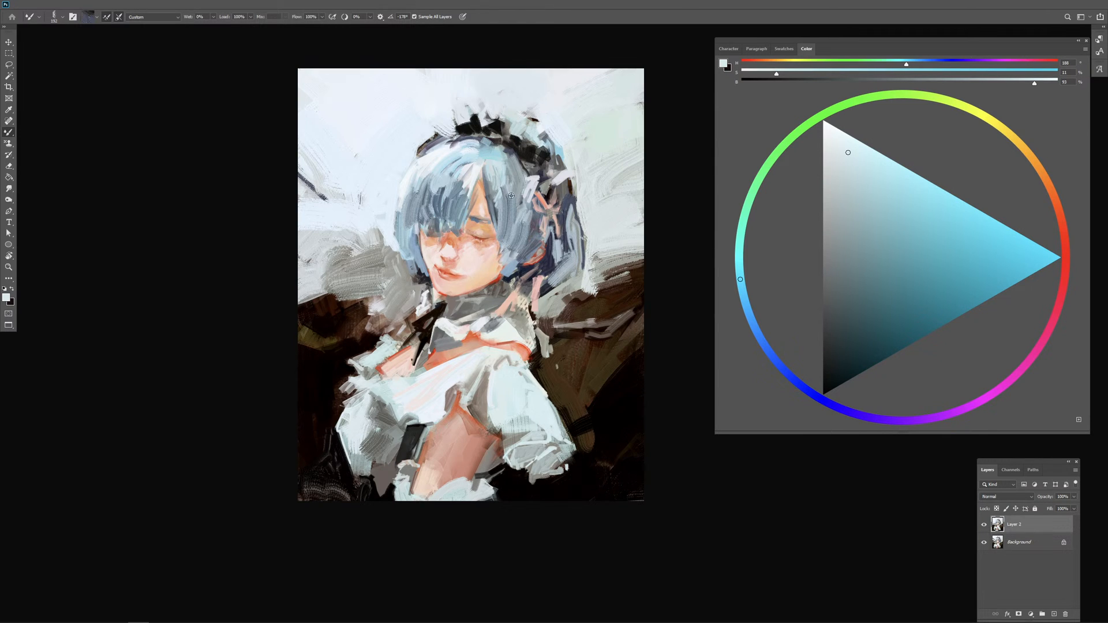
left_click(490, 151, "alt")
mouse_move(458, 136)
left_mouse_down()
mouse_move(488, 132)
mouse_move(513, 147)
left_mouse_up()
key("ctrl+z")
key("ctrl+z")
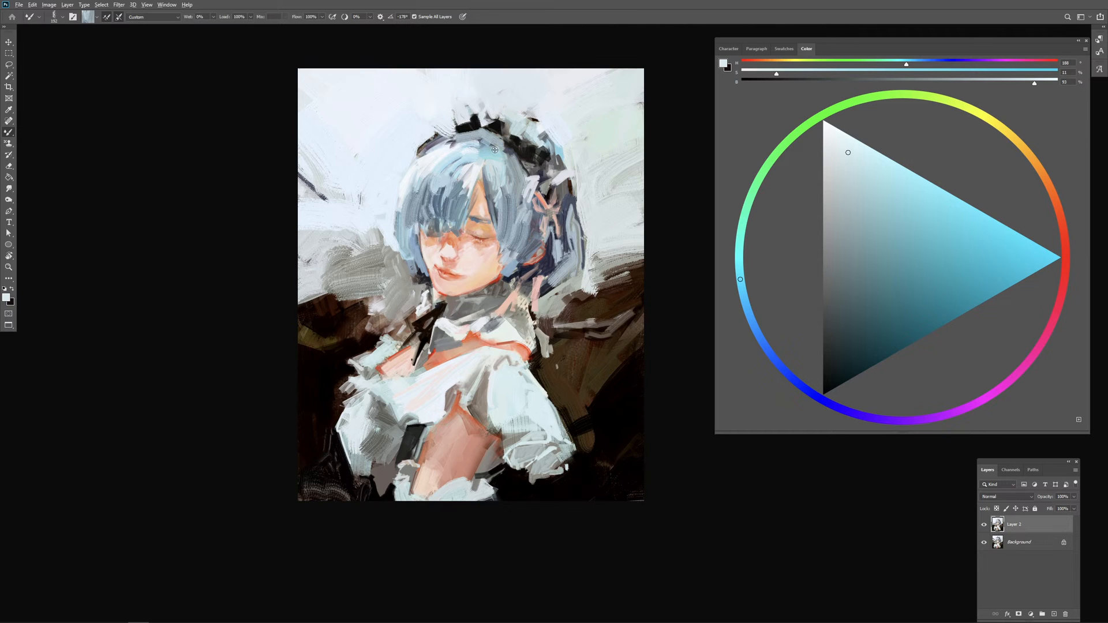
right_click(495, 147, "alt")
left_click(458, 139, "alt")
left_click_drag(467, 139, 490, 138)
Step: Paint long streaked light blue strokes down the left part of the fringe
left_click(498, 276, "alt")
left_click_drag(441, 170, 424, 208)
mouse_move(437, 195)
left_mouse_down()
mouse_move(436, 210)
mouse_move(453, 178)
mouse_move(435, 211)
left_mouse_up()
left_click(445, 176, "alt")
left_click_drag(433, 194, 428, 209)
mouse_move(438, 168)
left_mouse_down()
mouse_move(474, 160)
mouse_move(515, 190)
mouse_move(440, 163)
mouse_move(412, 220)
left_mouse_up()
left_click(512, 190, "alt")
left_click(438, 155, "alt")
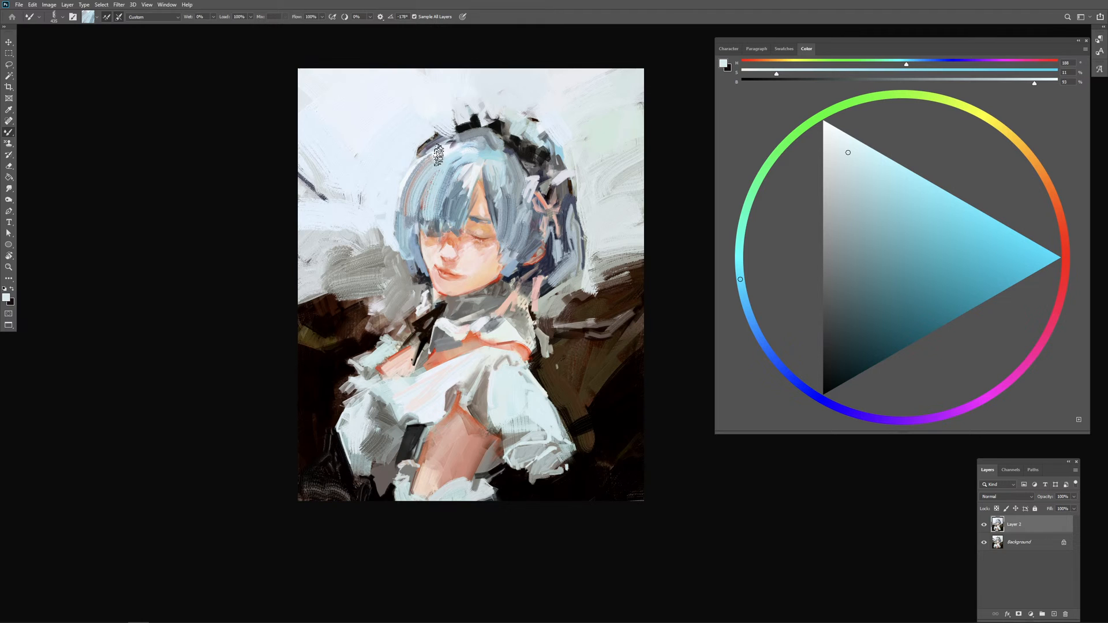
Step: Undo the attempted long crown strokes and rework the left fringe with shorter light blue and white strokes
mouse_move(438, 155)
left_mouse_down()
mouse_move(419, 193)
mouse_move(435, 188)
mouse_move(437, 156)
mouse_move(426, 203)
left_mouse_up()
key("ctrl+z")
left_click(439, 156, "alt")
mouse_move(447, 159)
left_mouse_down()
mouse_move(435, 176)
mouse_move(475, 164)
mouse_move(414, 197)
mouse_move(436, 196)
mouse_move(420, 206)
mouse_move(476, 190)
mouse_move(423, 207)
left_mouse_up()
key("ctrl+z")
key("ctrl+z")
left_click(420, 205, "alt")
mouse_move(442, 179)
left_mouse_down()
mouse_move(433, 217)
mouse_move(424, 200)
mouse_move(392, 198)
mouse_move(420, 218)
left_mouse_up()
mouse_move(426, 184)
left_mouse_down()
mouse_move(417, 211)
mouse_move(441, 200)
mouse_move(433, 197)
left_mouse_up()
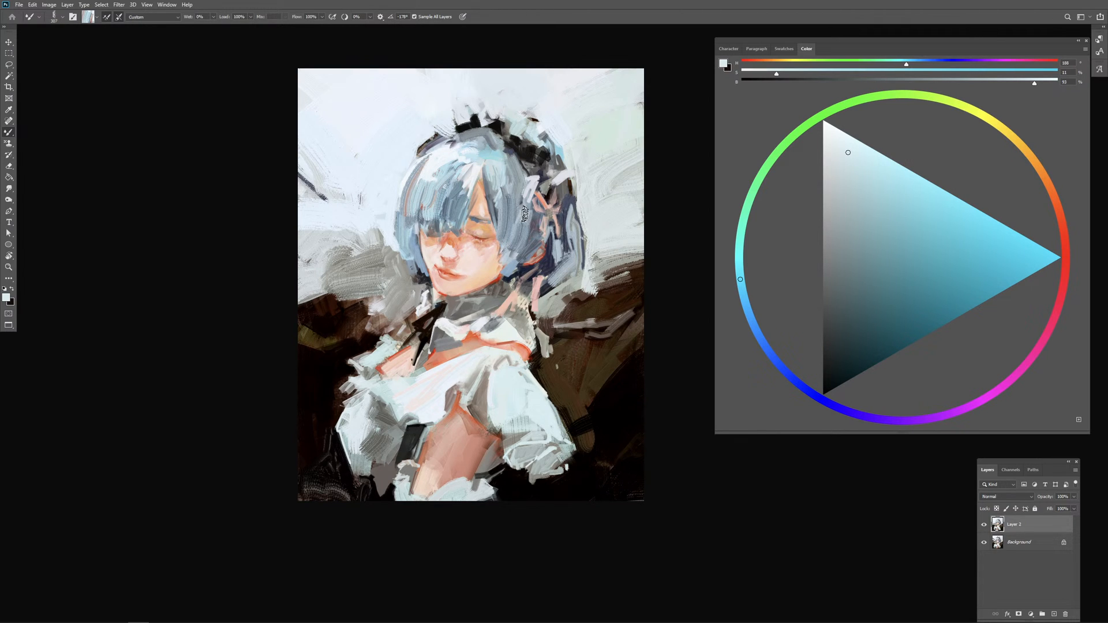
Step: Streak blue-grey strokes down the side hair between the face and ear, undoing the unwanted ones
left_click_drag(511, 219, 506, 224)
left_click_drag(509, 184, 514, 212)
mouse_move(513, 180)
left_mouse_down()
mouse_move(518, 211)
mouse_move(504, 201)
mouse_move(517, 207)
left_mouse_up()
left_click(500, 179, "alt")
left_click(538, 246, "alt")
mouse_move(511, 169)
left_mouse_down()
mouse_move(515, 231)
mouse_move(524, 213)
mouse_move(525, 234)
mouse_move(504, 255)
mouse_move(524, 240)
mouse_move(535, 254)
mouse_move(516, 265)
left_mouse_up()
mouse_move(511, 255)
left_mouse_down()
mouse_move(503, 259)
mouse_move(524, 256)
mouse_move(531, 238)
left_mouse_up()
key("ctrl+z")
key("ctrl+z")
left_click(513, 255, "alt")
left_click(512, 255, "alt")
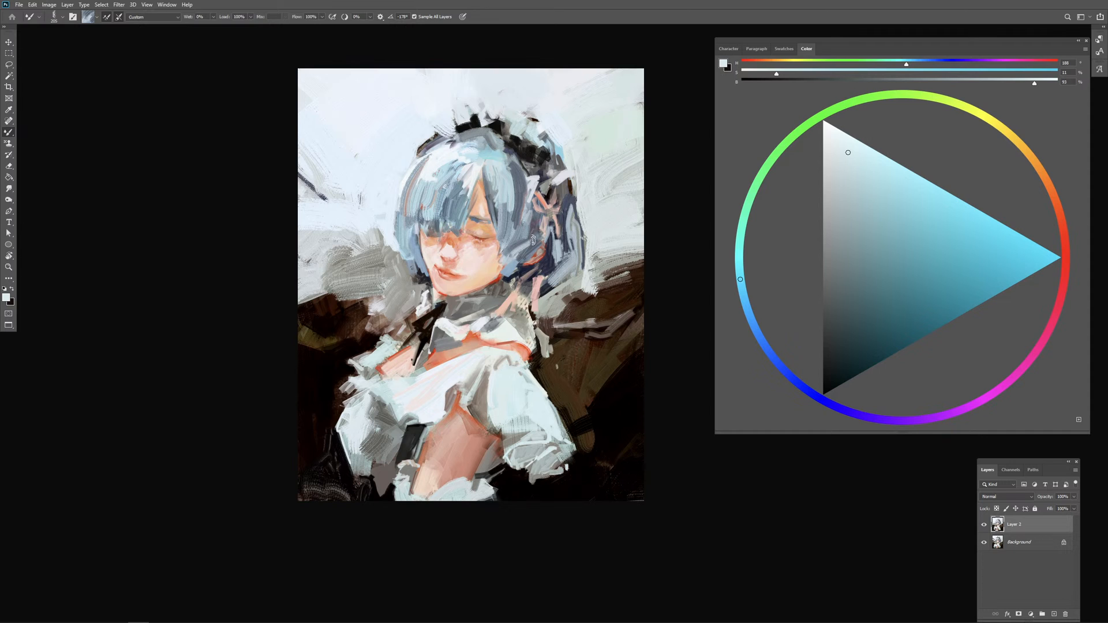
key("ctrl+z")
Step: Brush blue strokes into the hair below the right part of the headdress, undoing the last stroke
mouse_move(506, 172)
left_mouse_down()
mouse_move(521, 196)
mouse_move(509, 165)
mouse_move(528, 166)
left_mouse_up()
left_click(503, 152, "alt")
left_click(510, 154, "alt")
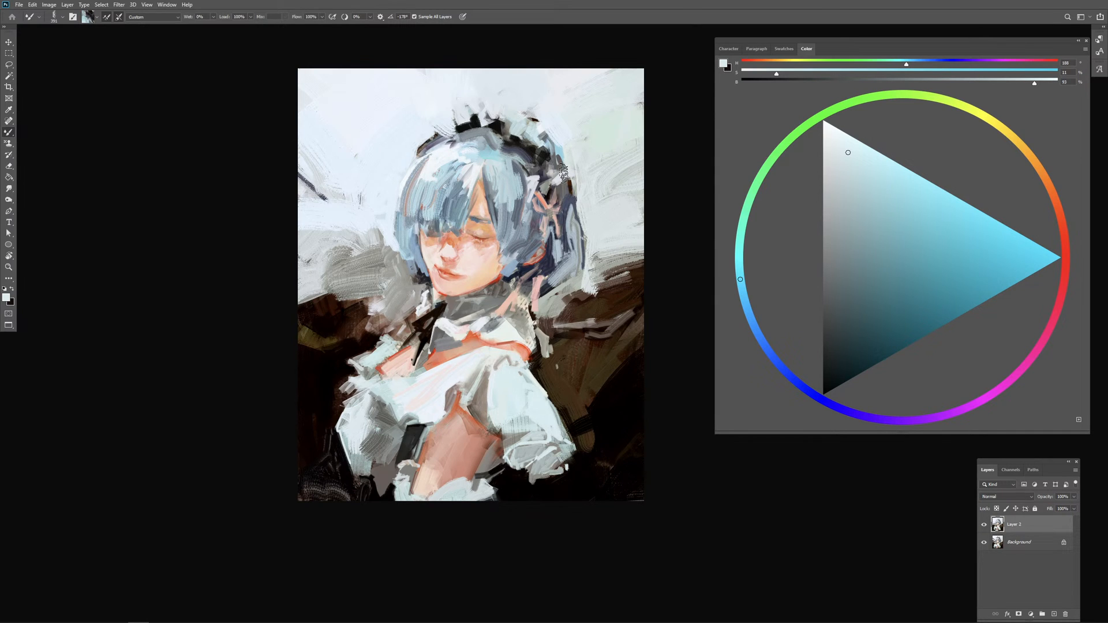
mouse_move(517, 185)
left_mouse_down()
mouse_move(501, 209)
mouse_move(547, 218)
left_mouse_up()
left_click(460, 179, "alt")
key("ctrl+z")
Step: Refine the grey collar, neck edge and hanging pink ribbon end with small picked-up strokes
left_click_drag(535, 284, 533, 284)
left_click(500, 331, "alt")
left_click_drag(496, 327, 494, 326)
left_click(479, 311, "alt")
left_click(483, 301, "alt")
left_click(501, 288, "alt")
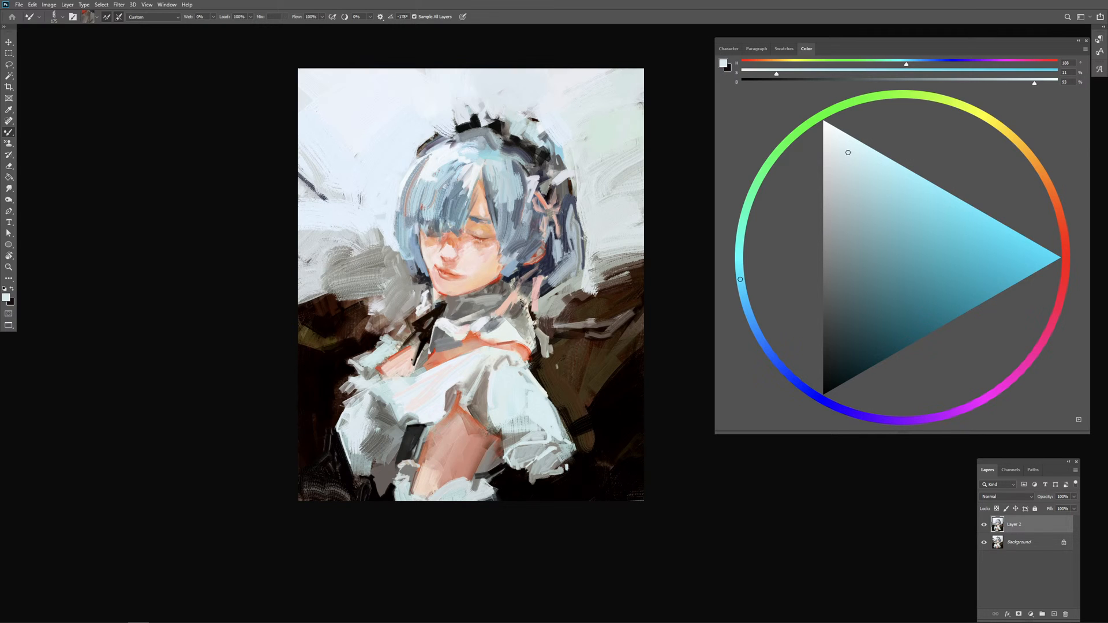
mouse_move(521, 303)
left_mouse_down()
mouse_move(544, 356)
mouse_move(551, 336)
left_mouse_up()
Step: Enlarge the Mixer Brush and sweep pale textured strokes over the right dark background, undoing the last ones
left_click(588, 289, "alt")
mouse_move(589, 289)
left_mouse_down()
mouse_move(651, 284)
mouse_move(603, 276)
mouse_move(658, 285)
left_mouse_up()
left_click_drag(594, 311, 649, 293)
mouse_move(576, 316)
left_mouse_down()
mouse_move(651, 324)
mouse_move(613, 331)
left_mouse_up()
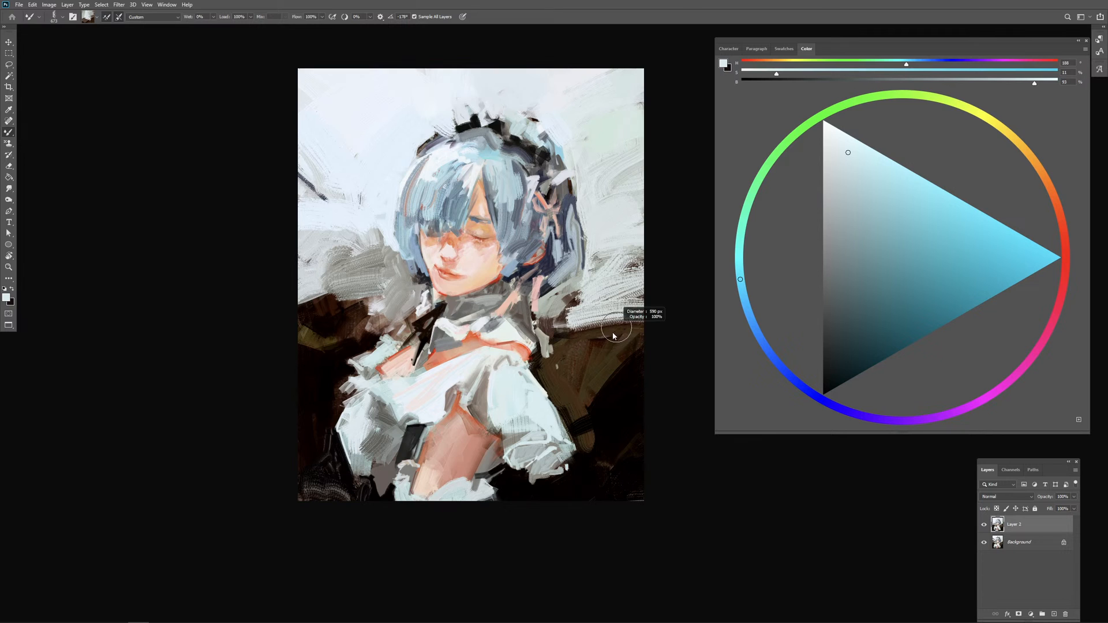
left_click(615, 326, "alt")
key("ctrl+z")
key("ctrl+z")
key("ctrl+z")
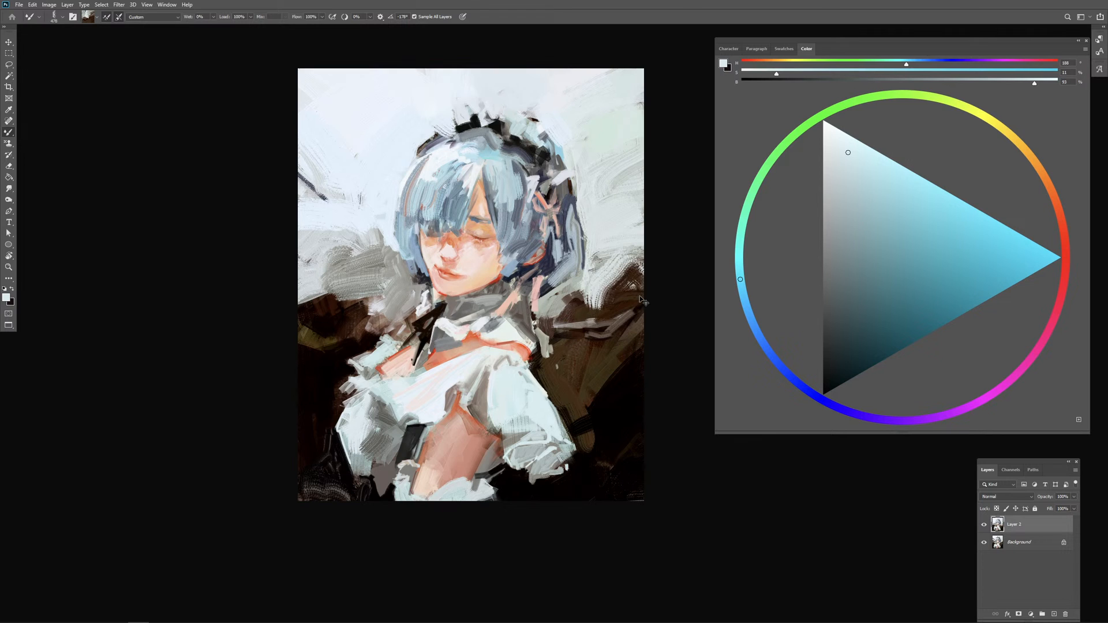
Step: Rework the boundary between the pale and dark areas of the right background with picked-up brown and grey strokes
mouse_move(617, 285)
left_mouse_down()
mouse_move(603, 291)
mouse_move(646, 270)
mouse_move(601, 300)
mouse_move(607, 311)
left_mouse_up()
left_click(612, 303, "alt")
left_click(614, 305, "alt")
mouse_move(607, 299)
left_mouse_down()
mouse_move(588, 305)
mouse_move(649, 290)
left_mouse_up()
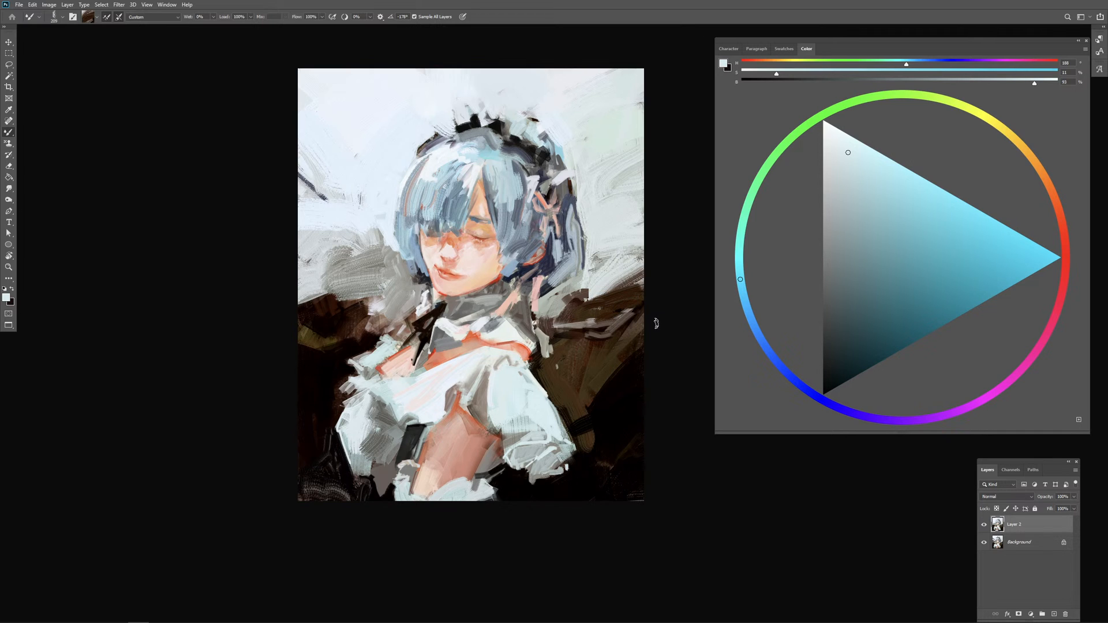
left_click(610, 286, "alt")
mouse_move(605, 301)
left_mouse_down()
mouse_move(642, 274)
mouse_move(619, 285)
mouse_move(665, 290)
mouse_move(602, 309)
left_mouse_up()
left_click(626, 282, "alt")
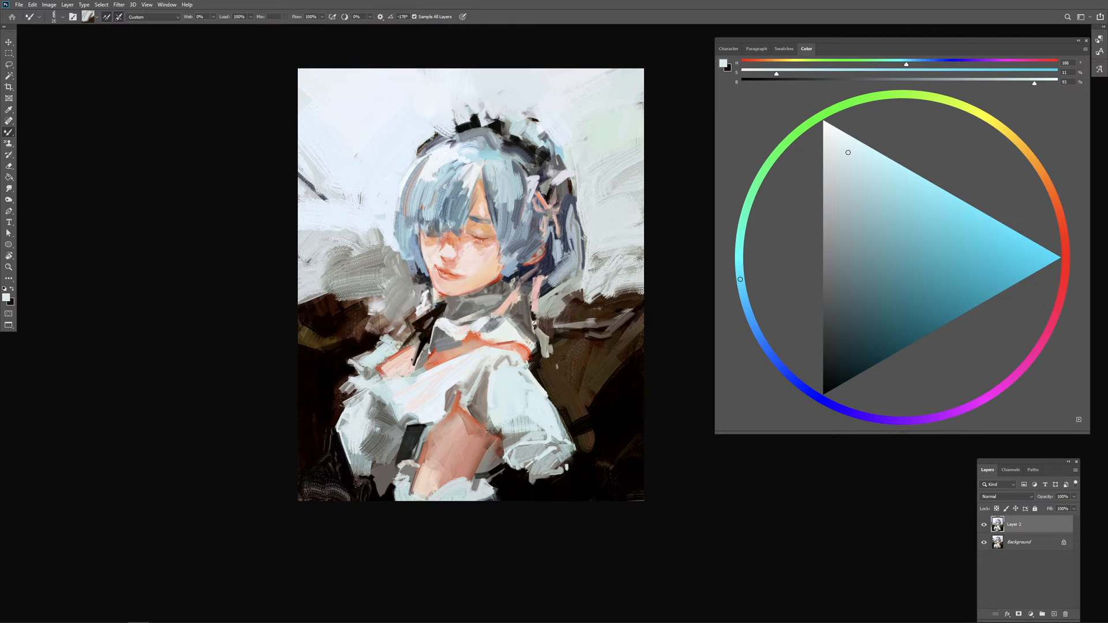
left_click(615, 308, "alt")
mouse_move(587, 240)
left_mouse_down()
mouse_move(600, 240)
mouse_move(598, 296)
mouse_move(588, 294)
mouse_move(625, 270)
left_mouse_up()
mouse_move(633, 266)
left_mouse_down()
mouse_move(602, 275)
mouse_move(637, 266)
left_mouse_up()
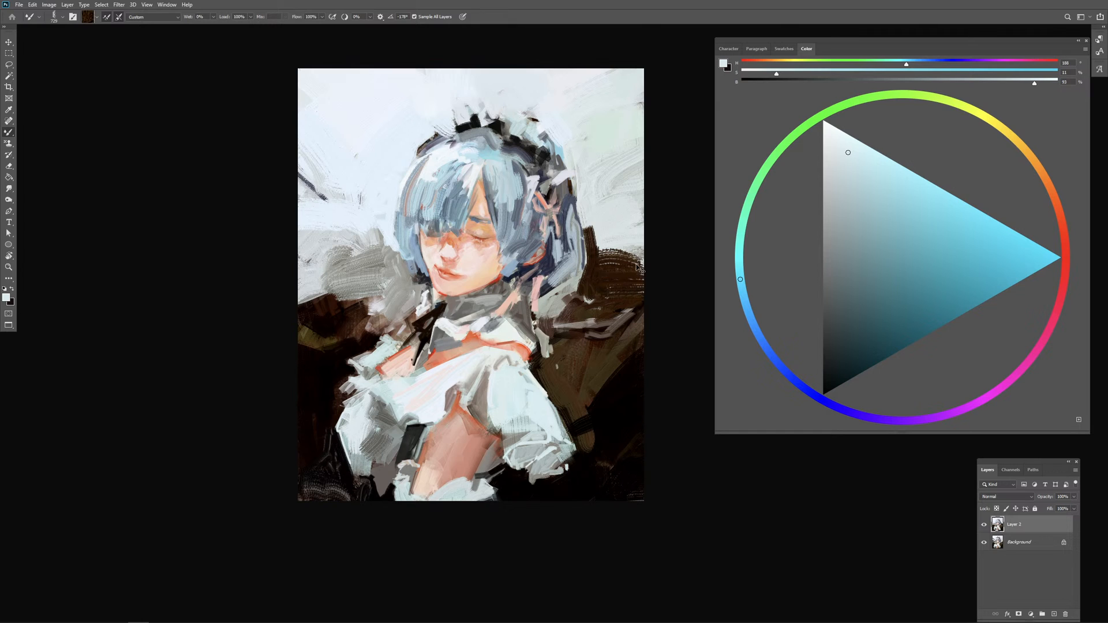
key("ctrl+z")
key("ctrl+z")
key("ctrl+z")
key("ctrl+z")
left_click(596, 277, "alt")
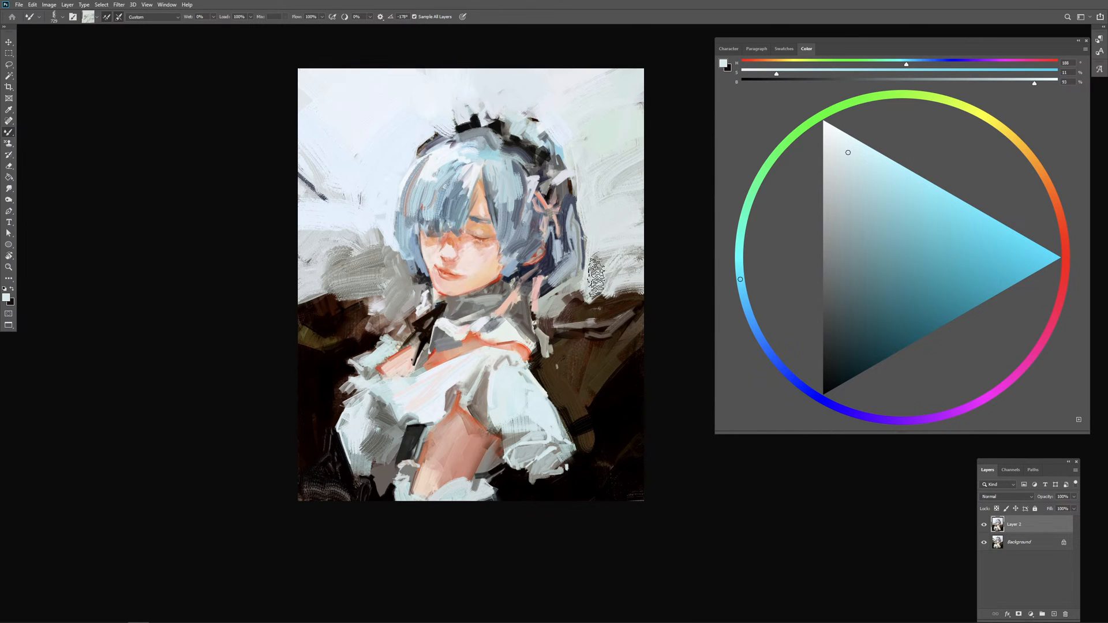
mouse_move(597, 278)
left_mouse_down()
mouse_move(608, 257)
mouse_move(574, 313)
mouse_move(586, 302)
mouse_move(566, 312)
mouse_move(631, 285)
mouse_move(607, 378)
left_mouse_up()
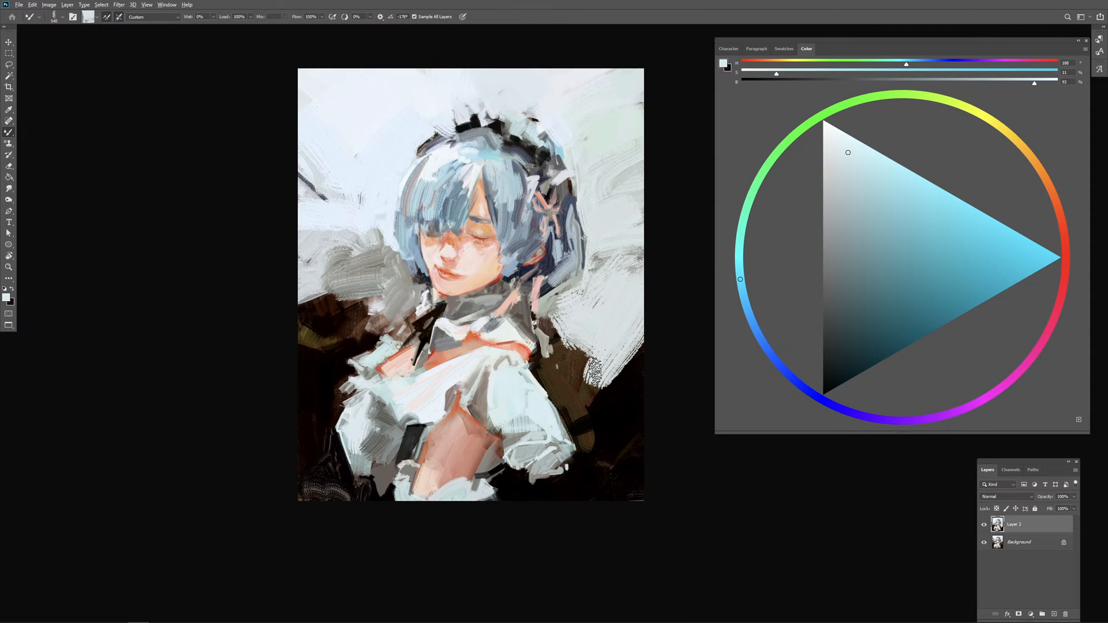
key("ctrl+z")
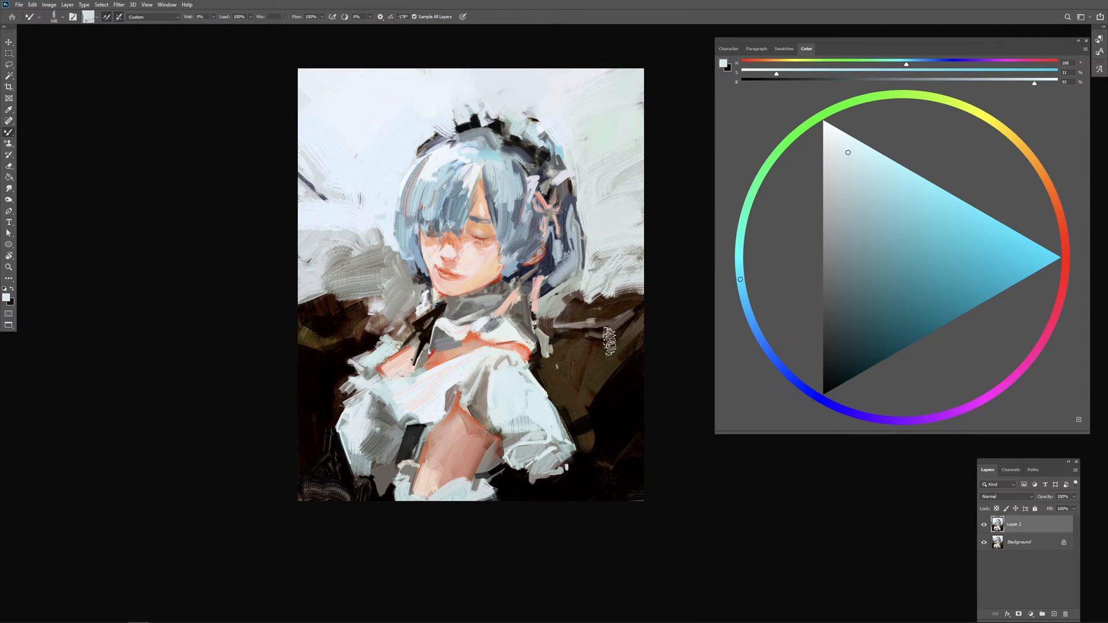
Step: Choose a muted blue with hue 198, saturation 30 and brightness 76, and dab it into the right background edge
left_click(877, 216)
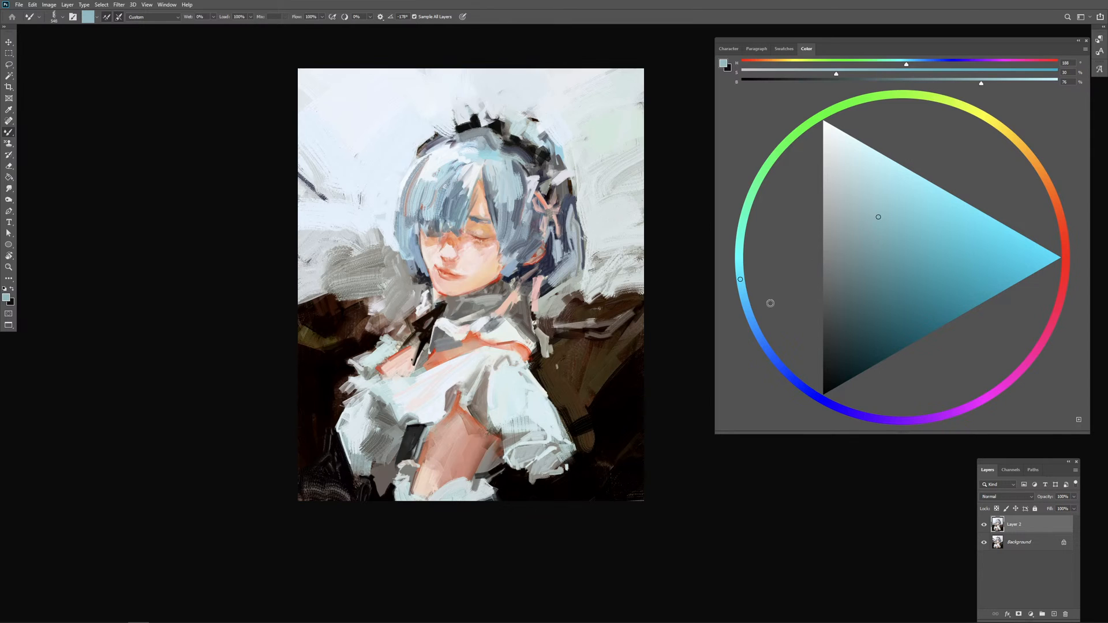
left_click(747, 308)
mouse_move(599, 304)
left_mouse_down()
mouse_move(648, 288)
mouse_move(595, 308)
mouse_move(638, 292)
mouse_move(615, 317)
left_mouse_up()
left_click(601, 305, "alt")
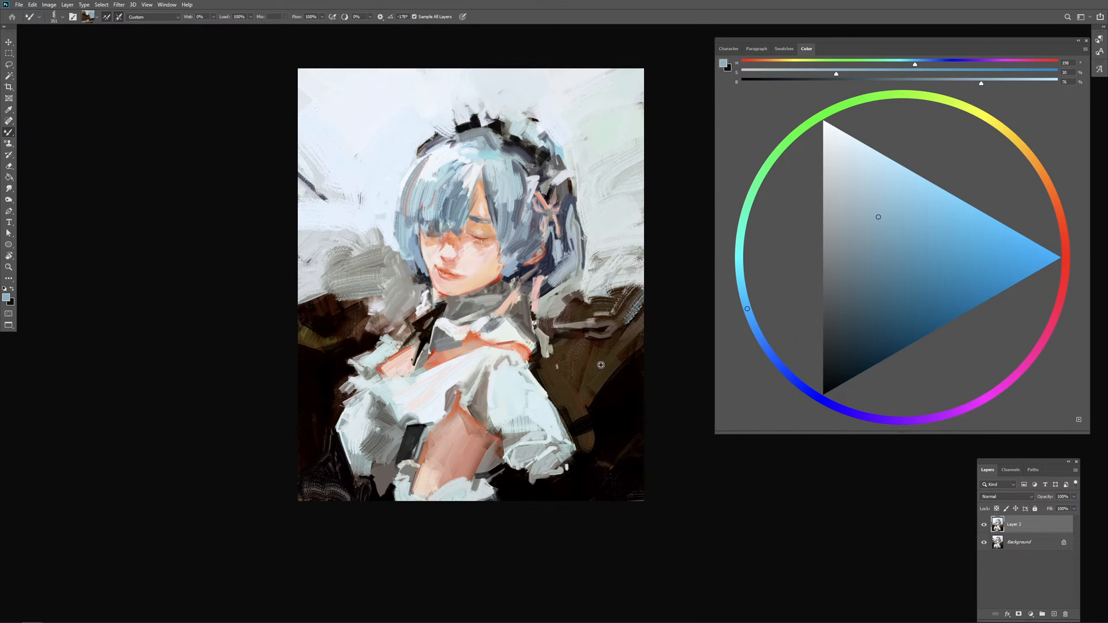
Step: Cover the dark diagonal line and grey streaks in the left background with picked-up pale blue strokes
left_click(382, 223, "alt")
key("ctrl+plus")
mouse_move(523, 381)
left_mouse_down()
mouse_move(539, 375)
mouse_move(532, 395)
left_mouse_up()
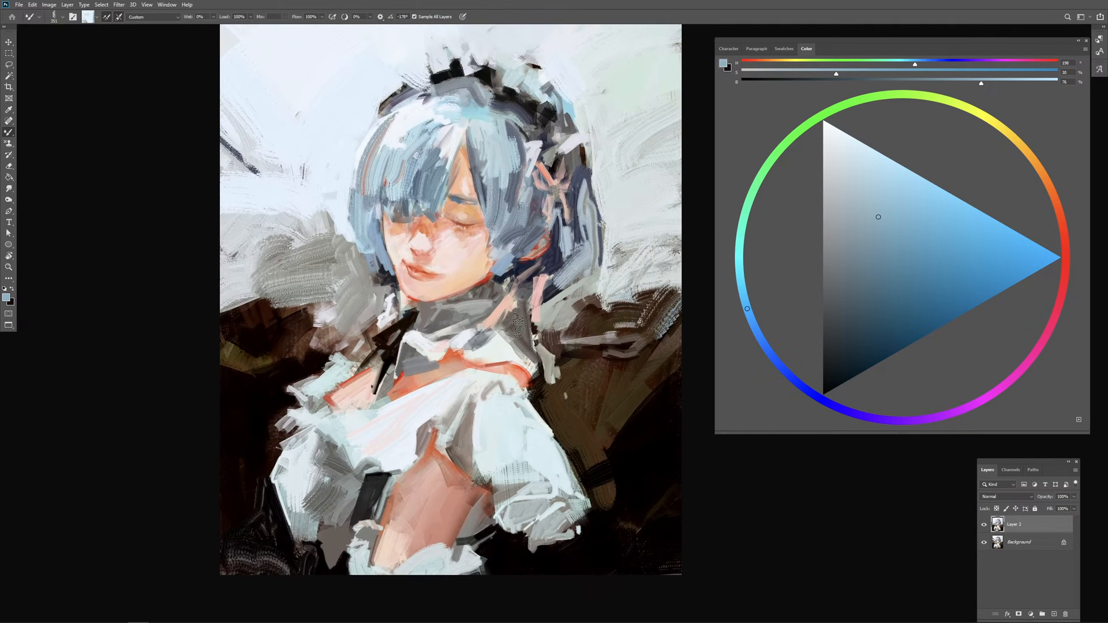
left_click(322, 201, "alt")
right_click(322, 202, "alt")
left_click_drag(289, 215, 334, 219)
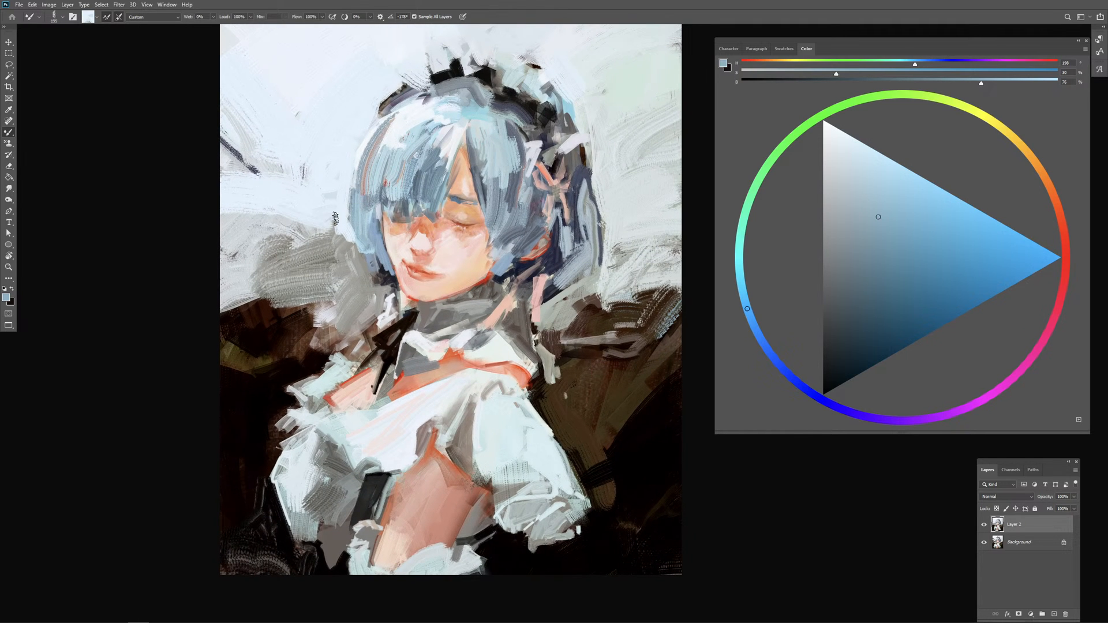
mouse_move(236, 162)
left_mouse_down()
mouse_move(259, 173)
mouse_move(281, 151)
left_mouse_up()
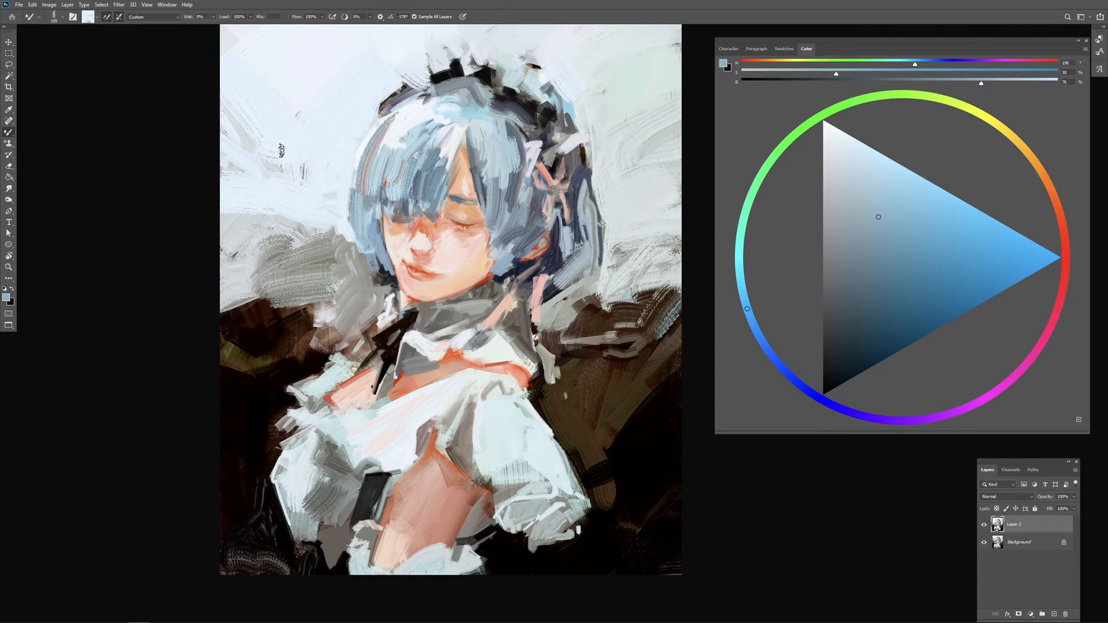
Step: Break up the grey mass in the left background beside the hair with pale and grey strokes, undoing one sweep
right_click(304, 235, "alt")
right_click(317, 243, "alt")
mouse_move(238, 230)
left_mouse_down()
mouse_move(313, 283)
mouse_move(326, 270)
mouse_move(313, 248)
mouse_move(325, 270)
left_mouse_up()
key("ctrl+z")
right_click(285, 263, "alt")
right_click(314, 283, "alt")
right_click(324, 283, "alt")
left_click(323, 228, "alt")
right_click(324, 234, "alt")
mouse_move(321, 222)
left_mouse_down()
mouse_move(347, 264)
mouse_move(371, 267)
left_mouse_up()
right_click(351, 262, "alt")
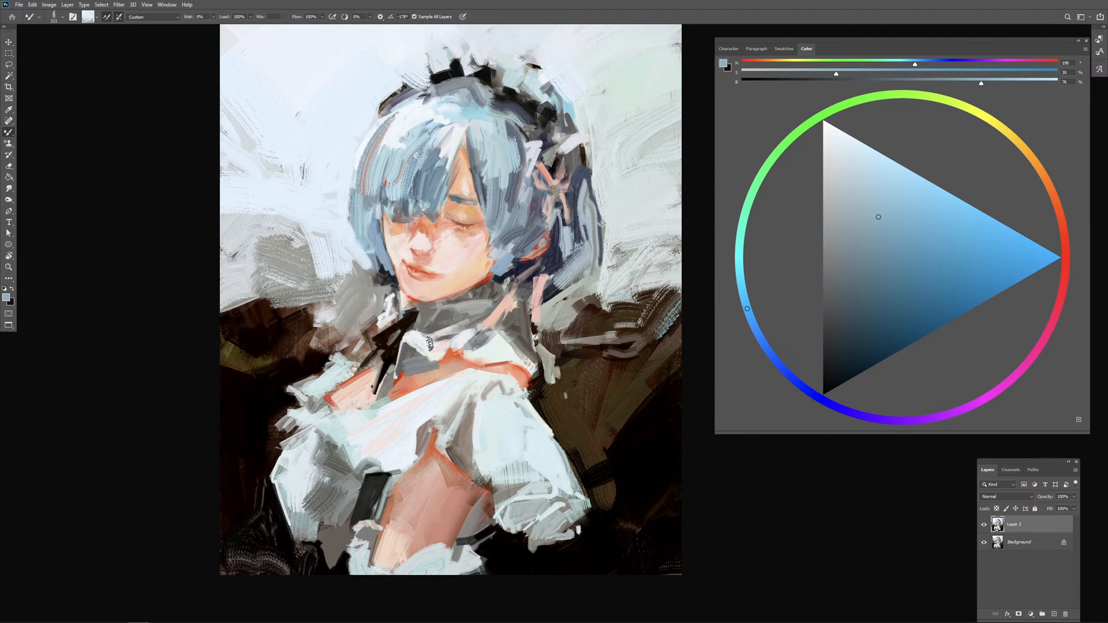
Step: Reshape the left outer contour of the hair with light blue and background-coloured strokes, redoing one stroke
mouse_move(364, 205)
left_mouse_down()
mouse_move(367, 246)
mouse_move(362, 207)
mouse_move(360, 236)
left_mouse_up()
right_click(380, 221, "alt")
left_click(368, 193, "alt")
mouse_move(368, 212)
left_mouse_down()
mouse_move(365, 235)
mouse_move(378, 243)
mouse_move(371, 207)
mouse_move(358, 228)
left_mouse_up()
left_click(354, 234, "alt")
right_click(371, 226, "alt")
key("ctrl+z")
left_click_drag(369, 219, 357, 238)
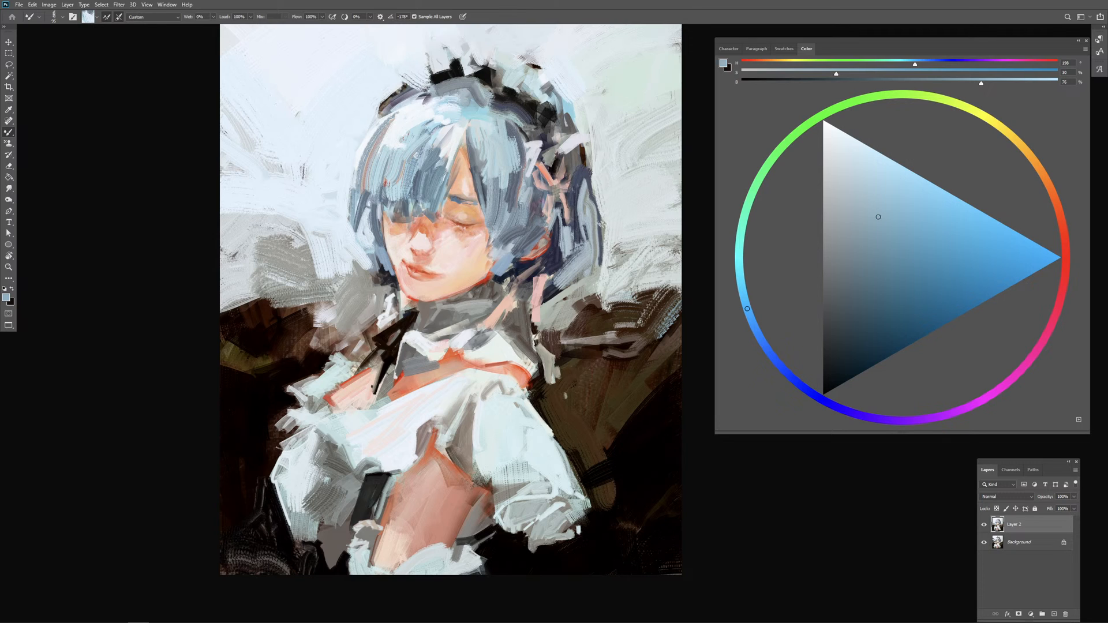
Step: Refine the left side lock of hair with short blue and pale strokes along its edge
left_click(374, 218, "alt")
mouse_move(354, 227)
left_mouse_down()
mouse_move(367, 249)
mouse_move(350, 221)
left_mouse_up()
left_click(351, 236, "alt")
left_click_drag(353, 211, 353, 227)
mouse_move(368, 215)
left_mouse_down()
mouse_move(379, 209)
mouse_move(372, 192)
left_mouse_up()
left_click(369, 212, "alt")
left_click(370, 195, "alt")
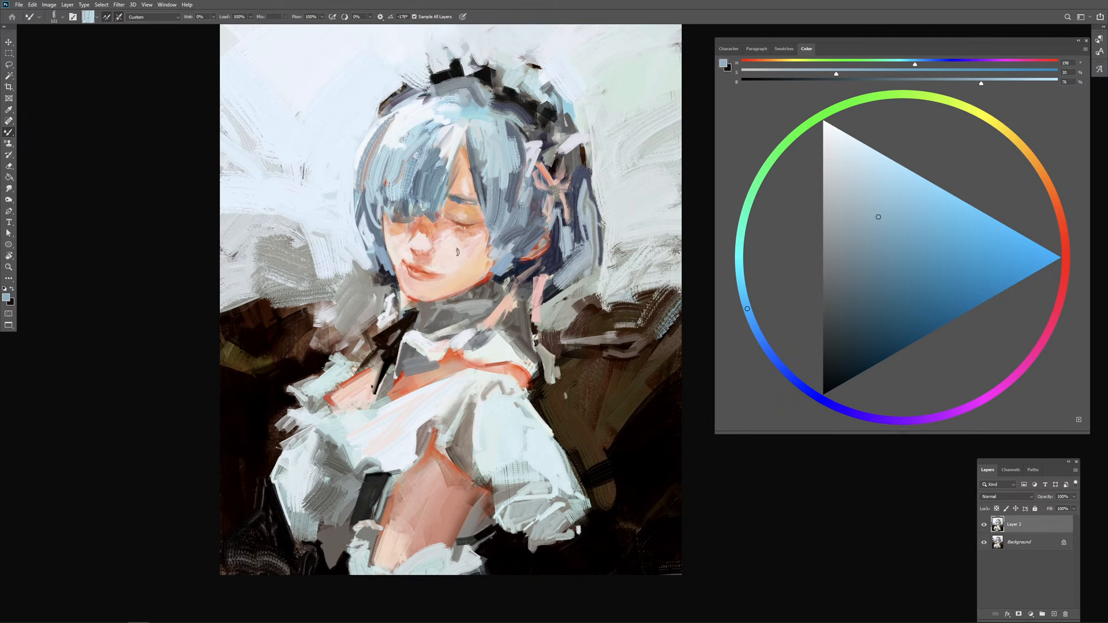
Step: Layer blue strokes over the middle of the fringe above the covered eye, replacing an undone stroke
left_click_drag(457, 253, 469, 252)
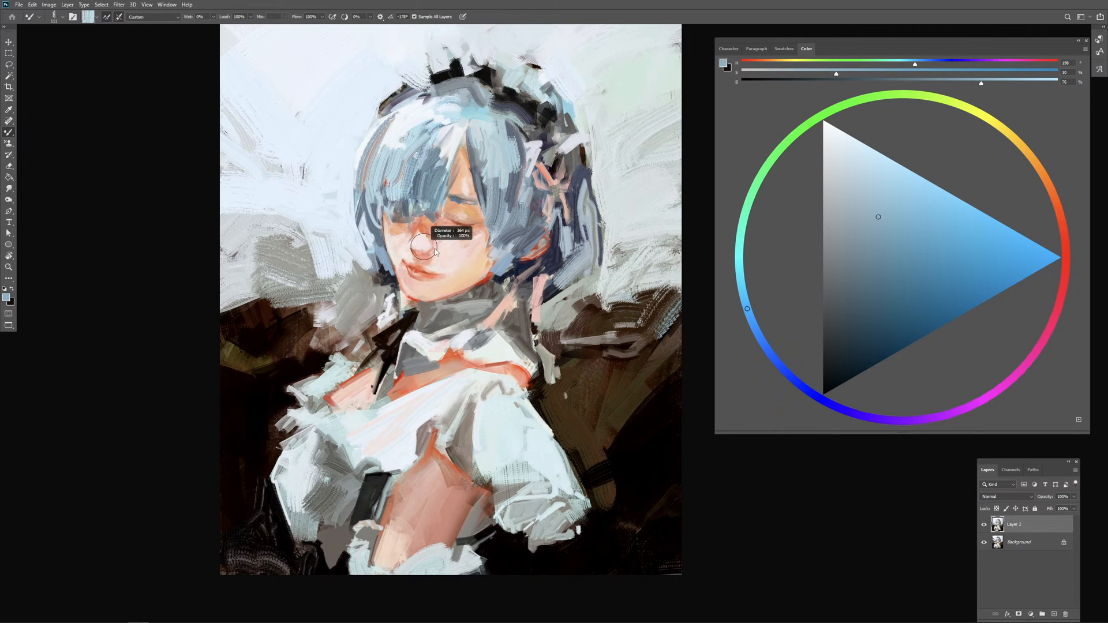
left_click_drag(420, 183, 426, 145)
key("ctrl+z")
left_click(416, 177, "alt")
mouse_move(408, 188)
left_mouse_down()
mouse_move(424, 152)
mouse_move(436, 169)
mouse_move(425, 174)
mouse_move(446, 162)
mouse_move(393, 187)
left_mouse_up()
left_click_drag(417, 182, 398, 167)
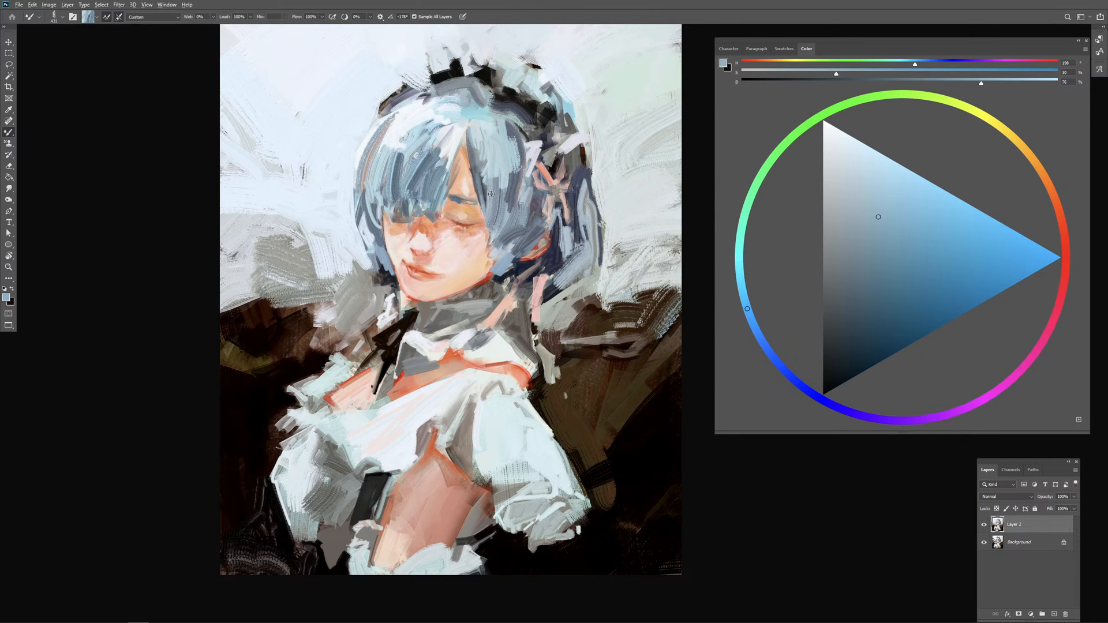
Step: Streak blue-grey strokes through the side hair from the parting to the ear, undoing the last stroke
mouse_move(489, 197)
left_mouse_down()
mouse_move(479, 197)
mouse_move(521, 209)
mouse_move(512, 169)
left_mouse_up()
left_click_drag(514, 218, 506, 220)
left_click_drag(519, 192, 507, 213)
mouse_move(517, 259)
left_mouse_down()
mouse_move(529, 236)
mouse_move(522, 250)
mouse_move(549, 236)
mouse_move(549, 213)
left_mouse_up()
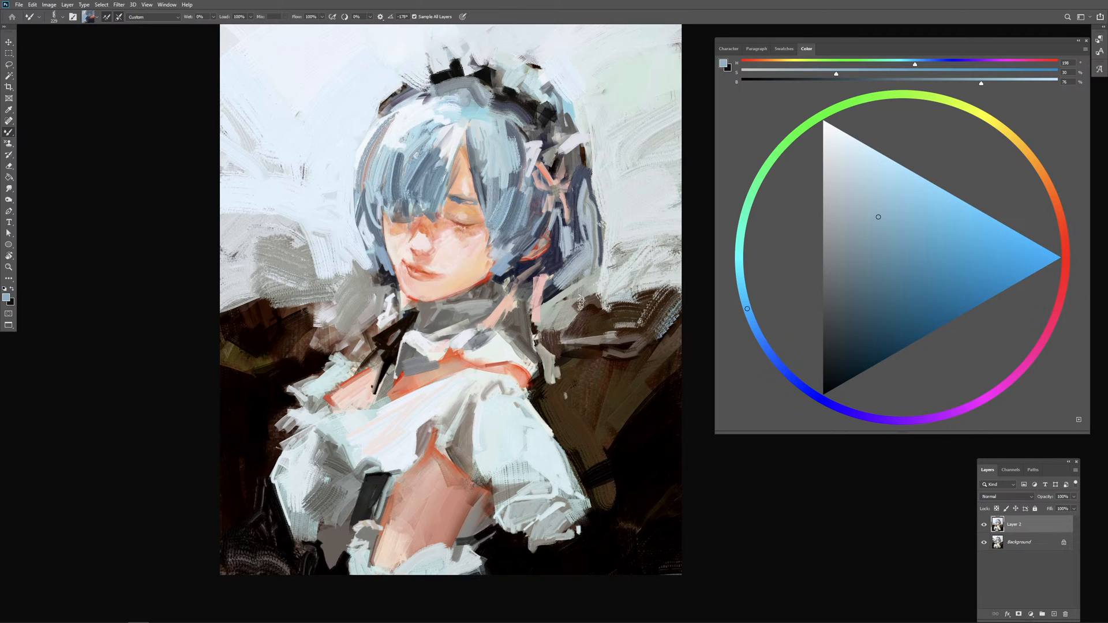
key("ctrl+z")
Step: Define the hair and dark gaps around the pink ribbon with small picked-up strokes
left_click_drag(558, 222, 553, 220)
left_click(551, 200, "alt")
left_click(475, 234, "alt")
left_click(557, 229, "alt")
left_click_drag(552, 201, 555, 198)
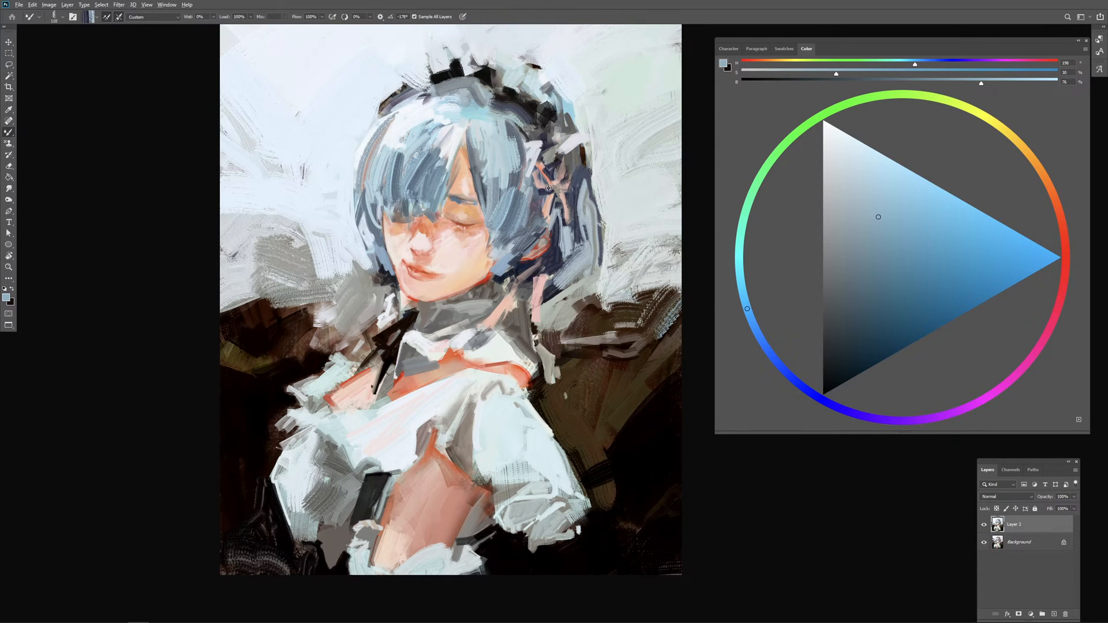
Step: Reinforce the pink hair ribbon's right loop and hanging tail with short Mixer Brush strokes in its picked-up pink tones
left_click(561, 163, "alt")
left_click(563, 188, "alt")
left_click_drag(563, 189, 563, 193)
left_click(563, 197, "alt")
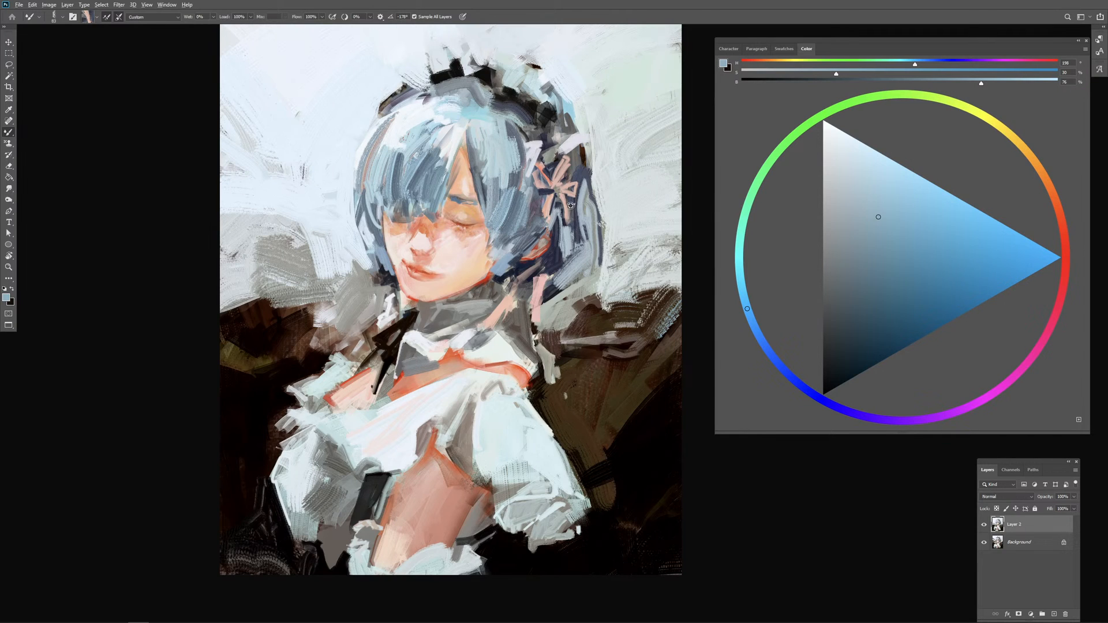
Step: Extend the pink hair ribbon's tail and paint a crossed pink hair clip on the fringe beside it
left_click_drag(570, 205, 571, 231)
left_click_drag(495, 186, 506, 198)
left_click(547, 183, "alt")
left_click_drag(540, 187, 501, 199)
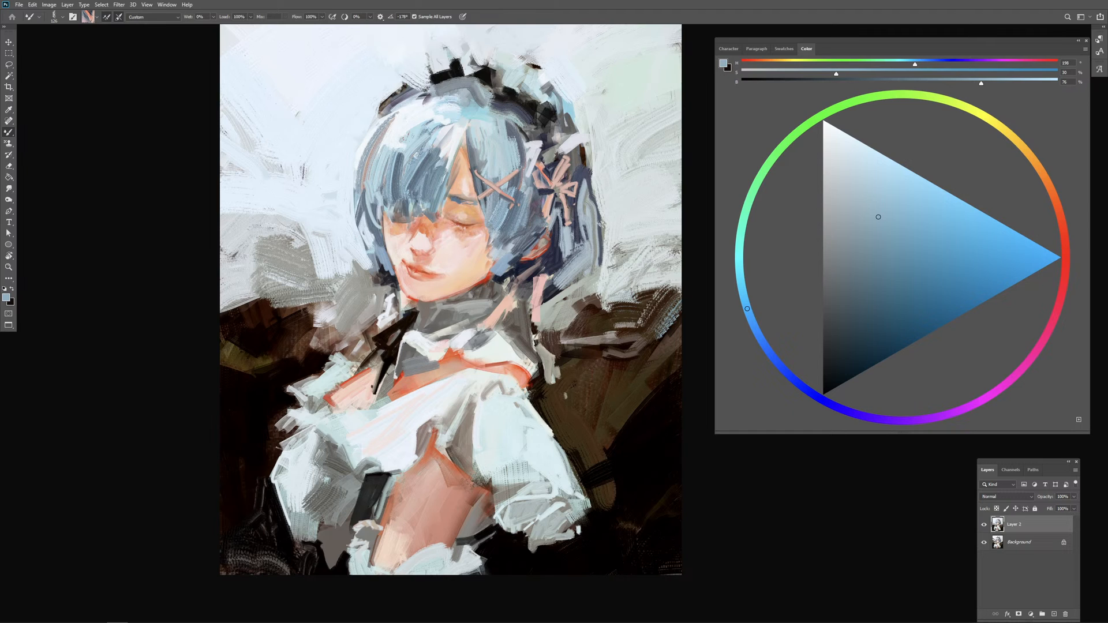
Step: Extend the white bodice frill over the upper arm in jagged folds with picked-up white strokes
mouse_move(483, 415)
left_mouse_down()
mouse_move(493, 411)
mouse_move(435, 411)
left_mouse_up()
left_click(441, 426, "alt")
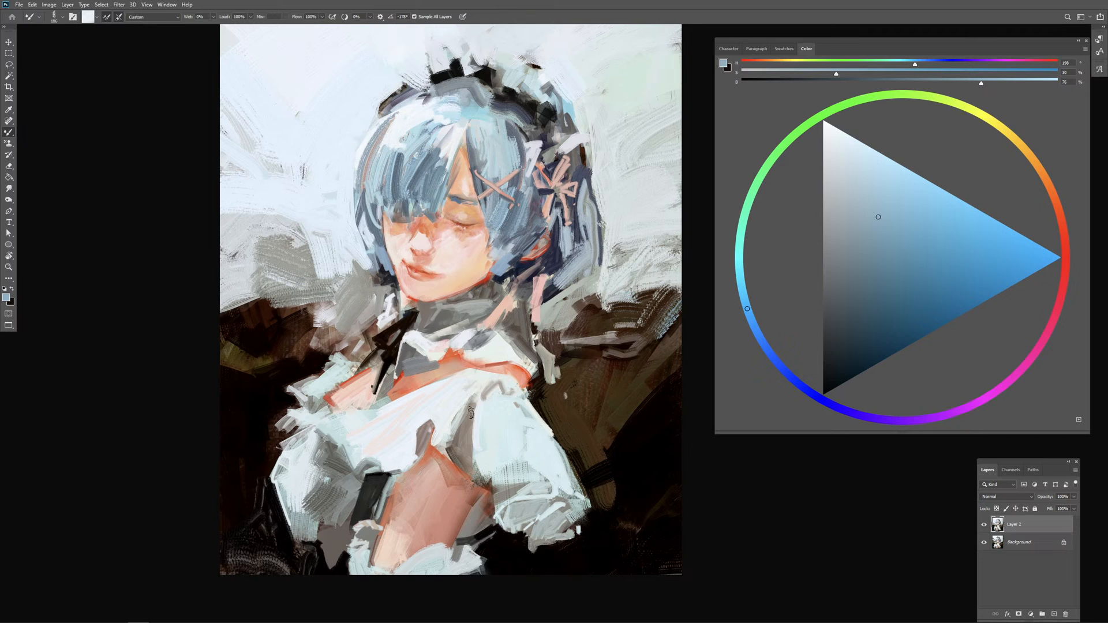
mouse_move(430, 420)
left_mouse_down()
mouse_move(412, 465)
mouse_move(393, 474)
mouse_move(417, 437)
mouse_move(421, 483)
mouse_move(405, 475)
mouse_move(415, 483)
mouse_move(495, 495)
left_mouse_up()
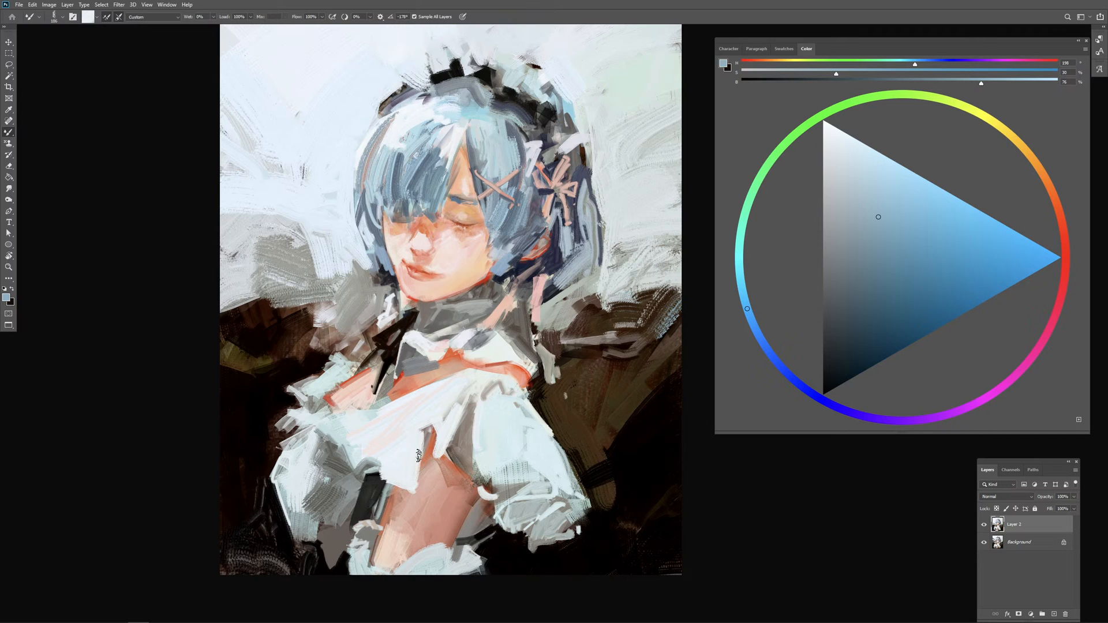
mouse_move(367, 465)
left_mouse_down()
mouse_move(413, 417)
mouse_move(417, 433)
mouse_move(429, 406)
mouse_move(399, 443)
mouse_move(364, 453)
mouse_move(432, 420)
left_mouse_up()
mouse_move(382, 455)
left_mouse_down()
mouse_move(420, 428)
mouse_move(390, 500)
left_mouse_up()
Step: Define the near puff sleeve's inner edge with a dark seam and pale vertical strokes
left_click(473, 415, "alt")
mouse_move(476, 394)
left_mouse_down()
mouse_move(477, 468)
mouse_move(481, 394)
mouse_move(490, 475)
mouse_move(481, 400)
mouse_move(483, 485)
left_mouse_up()
left_click(489, 431, "alt")
left_click(489, 483, "alt")
left_click(484, 407, "alt")
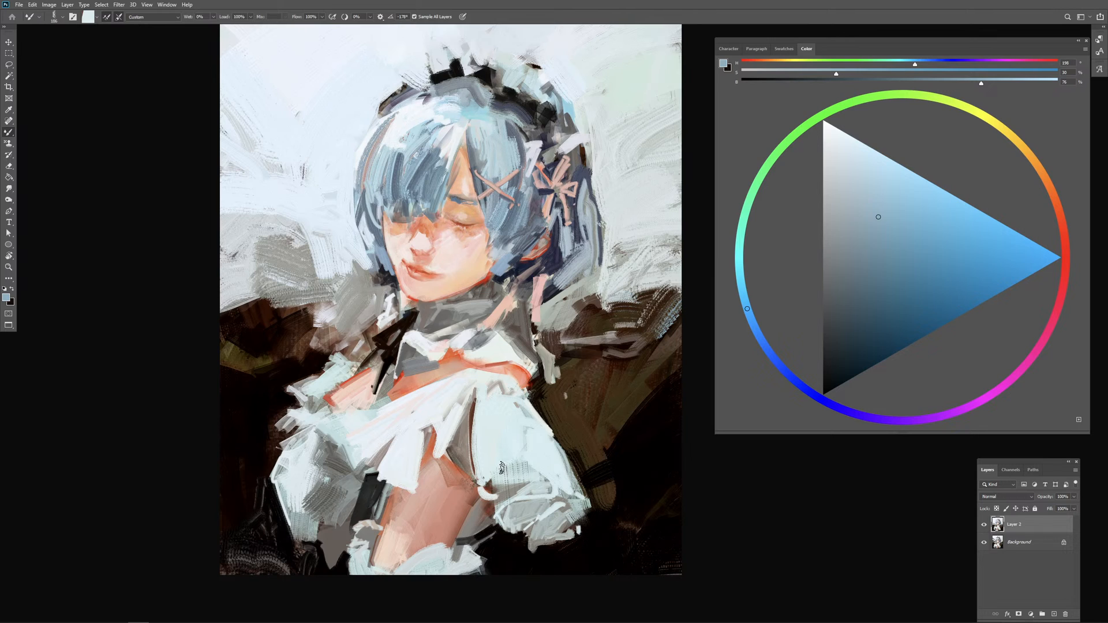
Step: Layer grey and pale strokes across the gathered lower part of the near puff sleeve
left_click(502, 490, "alt")
mouse_move(485, 485)
left_mouse_down()
mouse_move(534, 478)
mouse_move(514, 490)
mouse_move(491, 461)
mouse_move(546, 470)
left_mouse_up()
left_click(495, 461, "alt")
left_click_drag(493, 470, 548, 469)
left_click(529, 486, "alt")
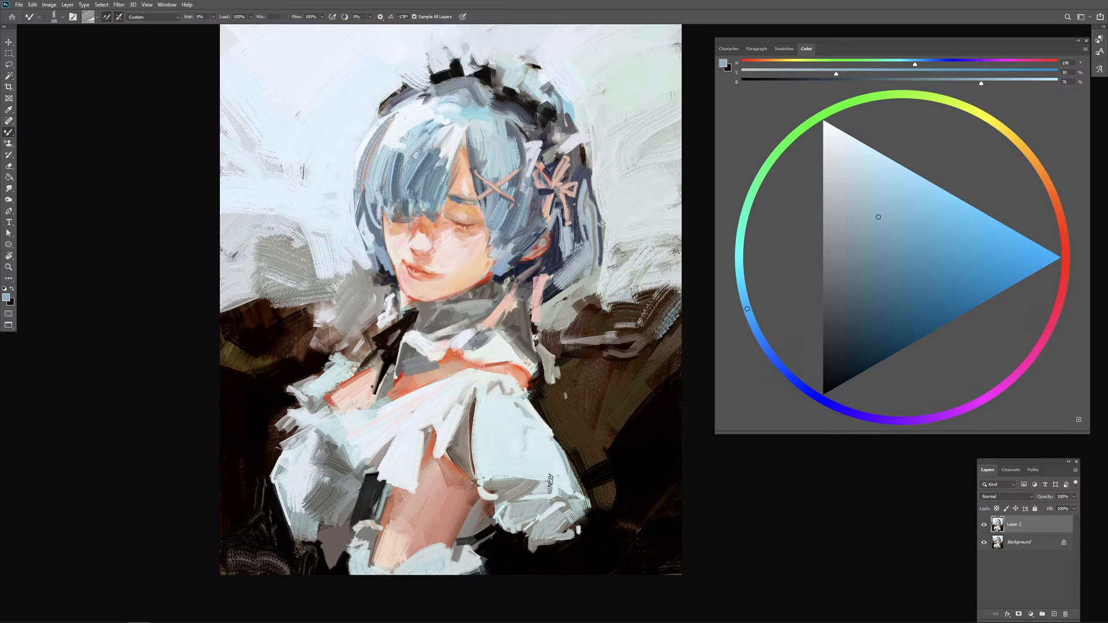
Step: Add short grey fold strokes to the frill's edge between the bodice and the near sleeve
left_click(484, 447, "alt")
left_click_drag(482, 442, 454, 441)
left_click(446, 440, "alt")
left_click(457, 440, "alt")
left_click_drag(419, 482, 415, 469)
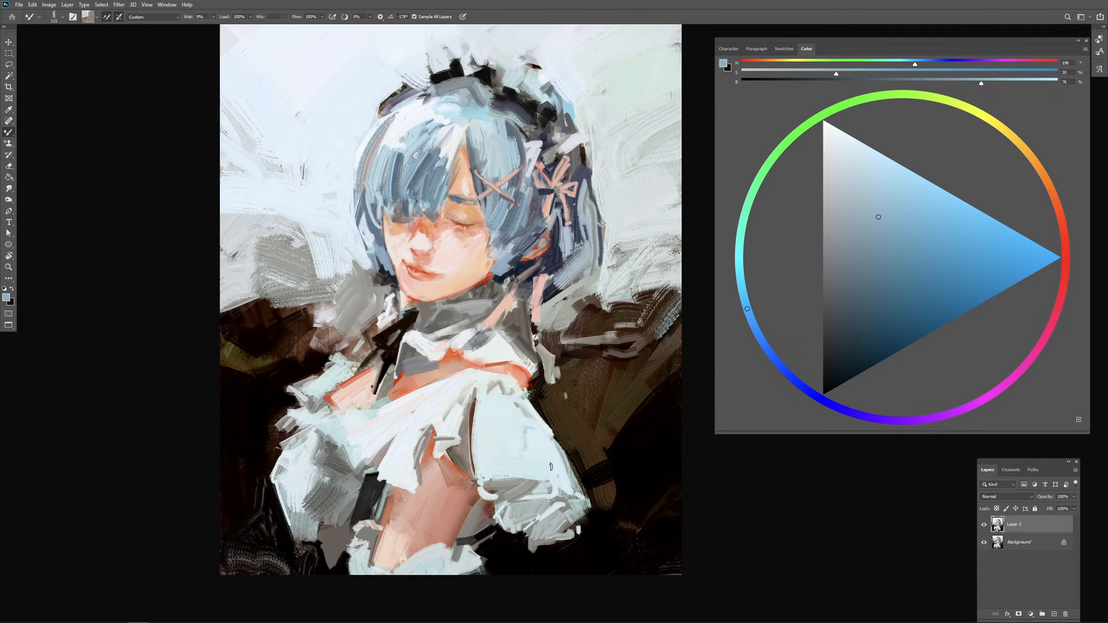
Step: Work grey strokes into the upper part of the far puff sleeve, undoing the last stroke
left_click(306, 465, "alt")
mouse_move(312, 462)
left_mouse_down()
mouse_move(330, 468)
mouse_move(297, 501)
mouse_move(319, 474)
mouse_move(329, 479)
left_mouse_up()
right_click(331, 472, "alt")
right_click(325, 471, "alt")
left_click(305, 495, "alt")
right_click(317, 480, "alt")
key("ctrl+z")
Step: Simplify the far puff sleeve's light and shadow planes with larger pale and grey strokes
left_click(293, 479, "alt")
left_click(295, 501, "alt")
right_click(337, 474, "alt")
right_click(320, 481, "alt")
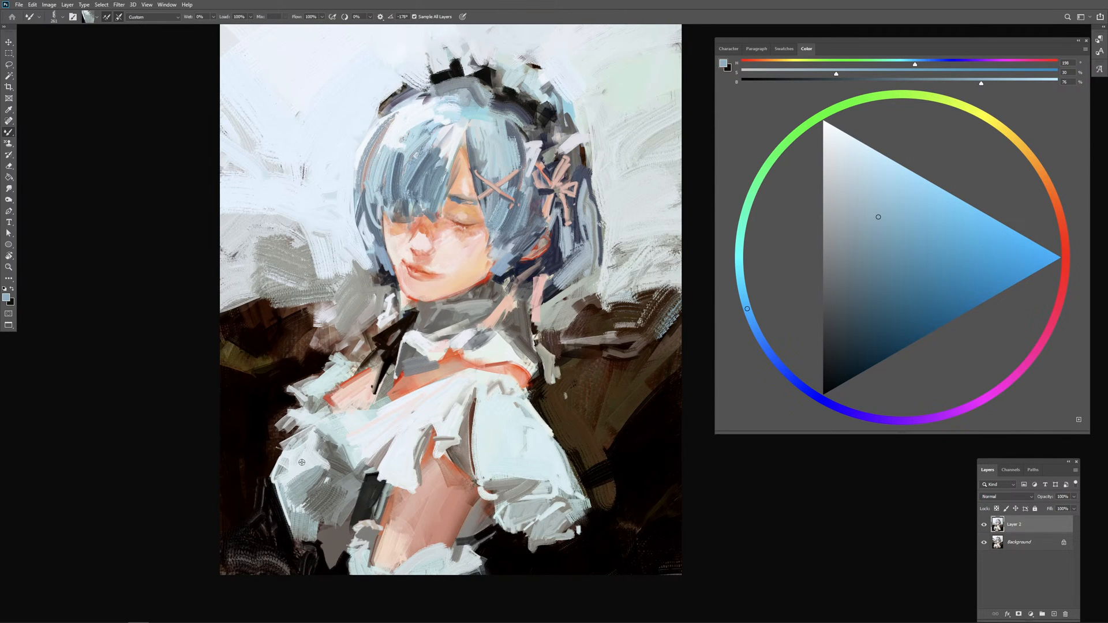
left_click(302, 464, "alt")
right_click(302, 470, "alt")
Step: Trim the outer edge of the far shoulder ruffle with picked-up black background strokes
right_click(295, 424, "alt")
left_click(267, 401, "alt")
right_click(264, 426, "alt")
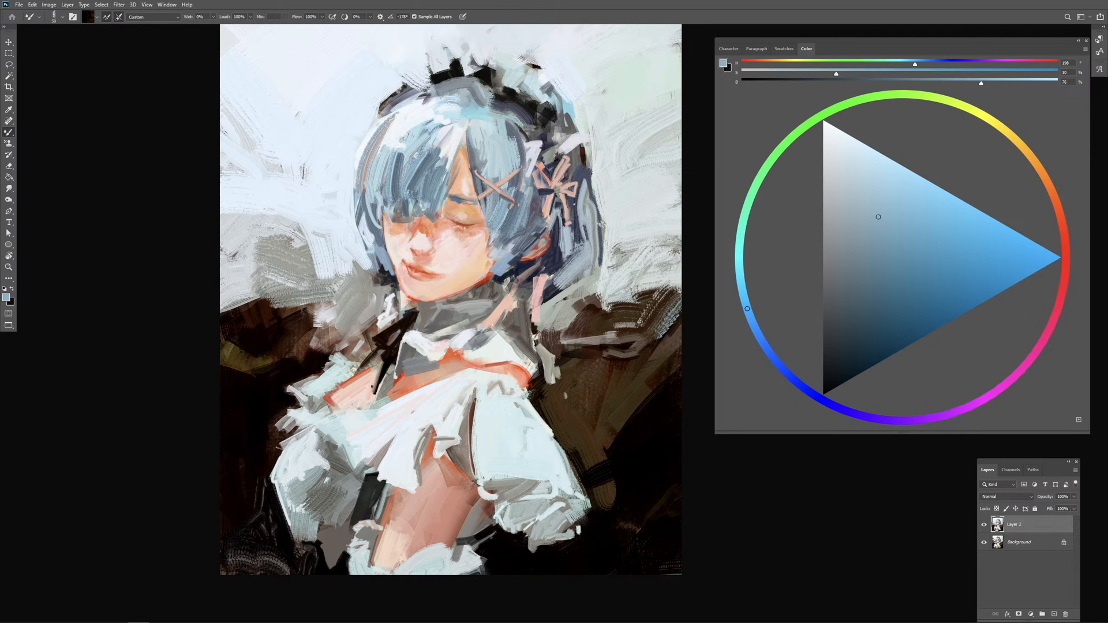
right_click(265, 417, "alt")
right_click(286, 401, "alt")
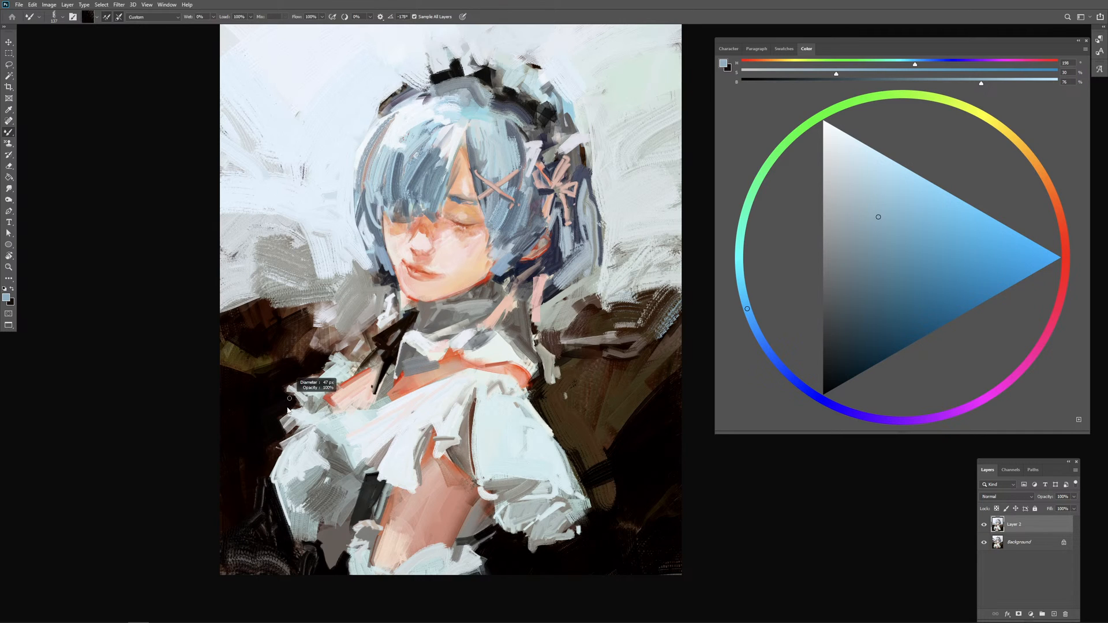
right_click(283, 388, "alt")
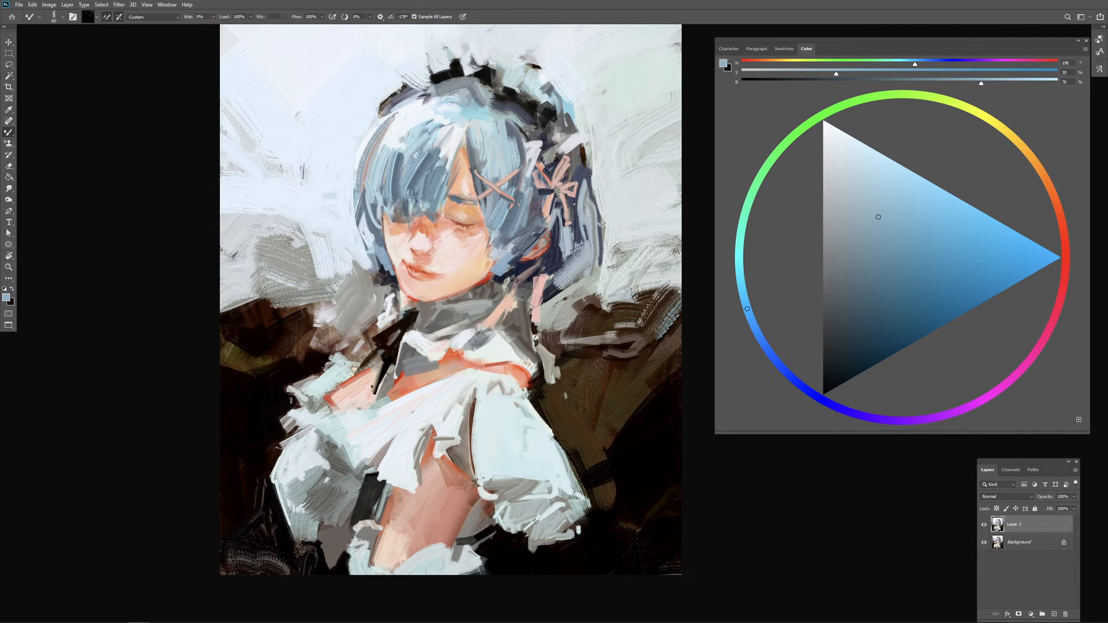
Step: Touch up the far shoulder's pale ruffle and try a black stroke from it to the collar, undoing that stroke
left_click(329, 377, "alt")
left_click(322, 374, "alt")
right_click(323, 374, "alt")
left_click(332, 365, "alt")
left_click_drag(312, 363, 395, 315)
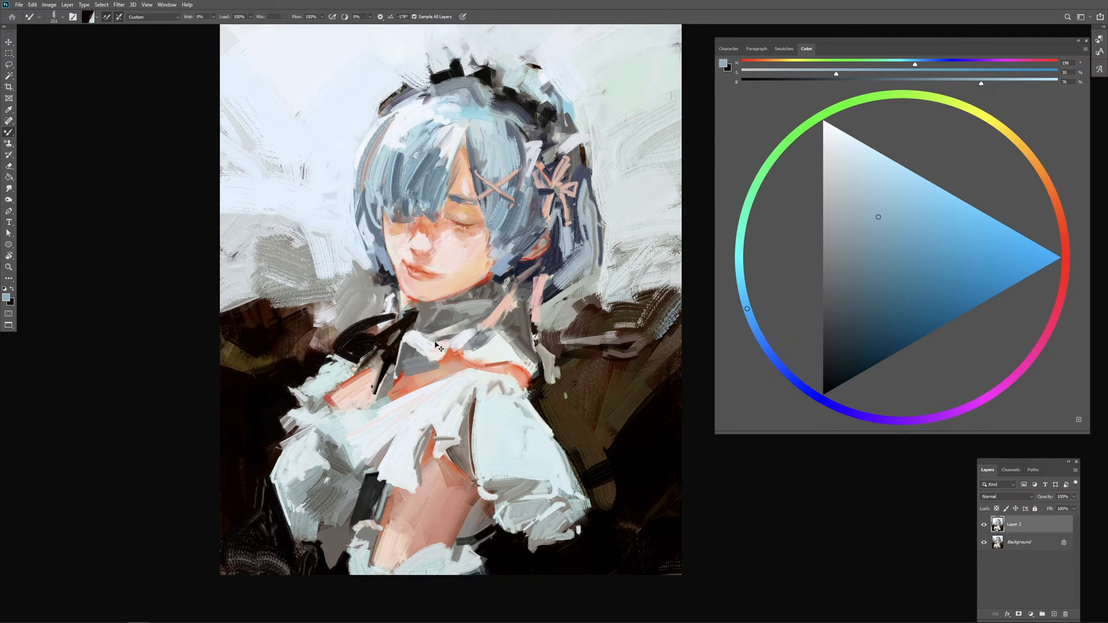
key("ctrl+z")
Step: Cover the dark background behind the far shoulder with broad brown strokes reaching towards the collar
right_click(365, 344, "alt")
left_click(316, 336, "alt")
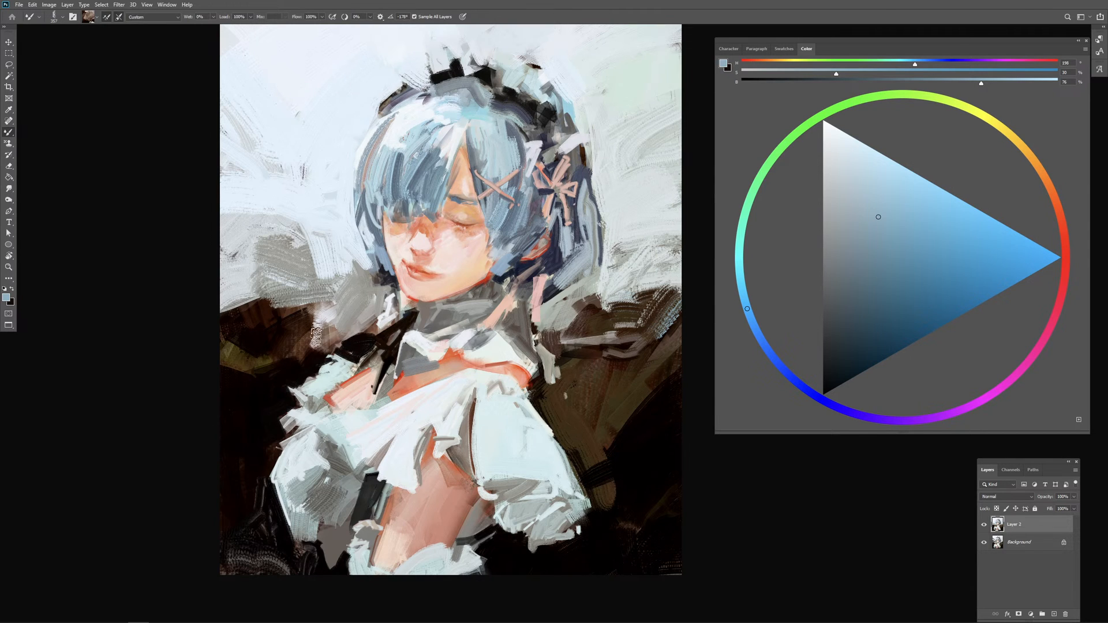
mouse_move(316, 336)
left_mouse_down()
mouse_move(370, 325)
mouse_move(404, 329)
left_mouse_up()
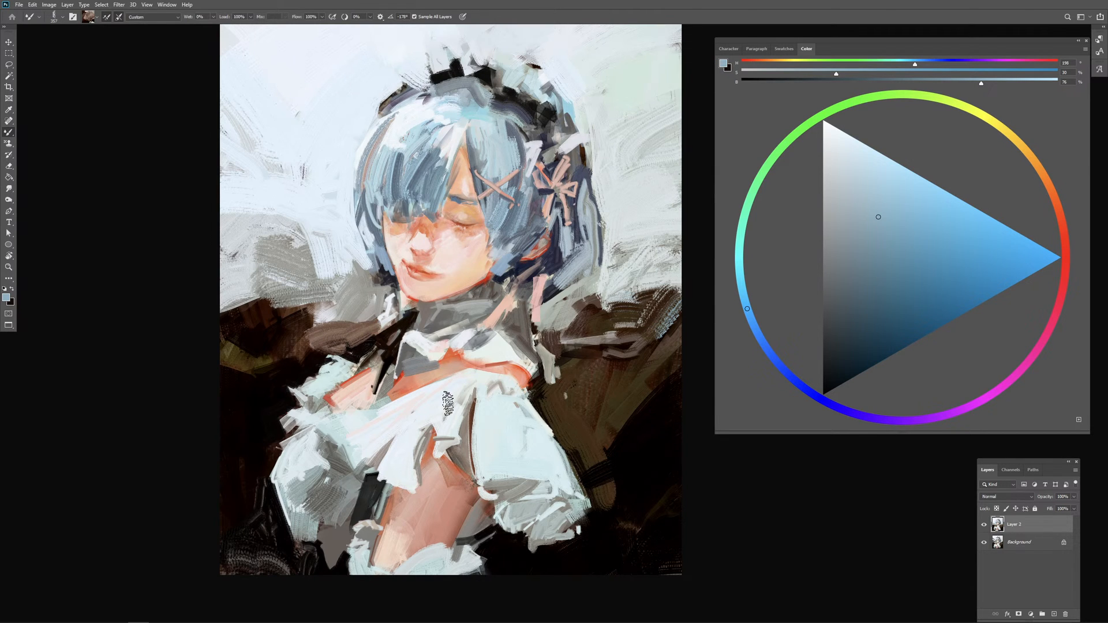
key("ctrl+minus")
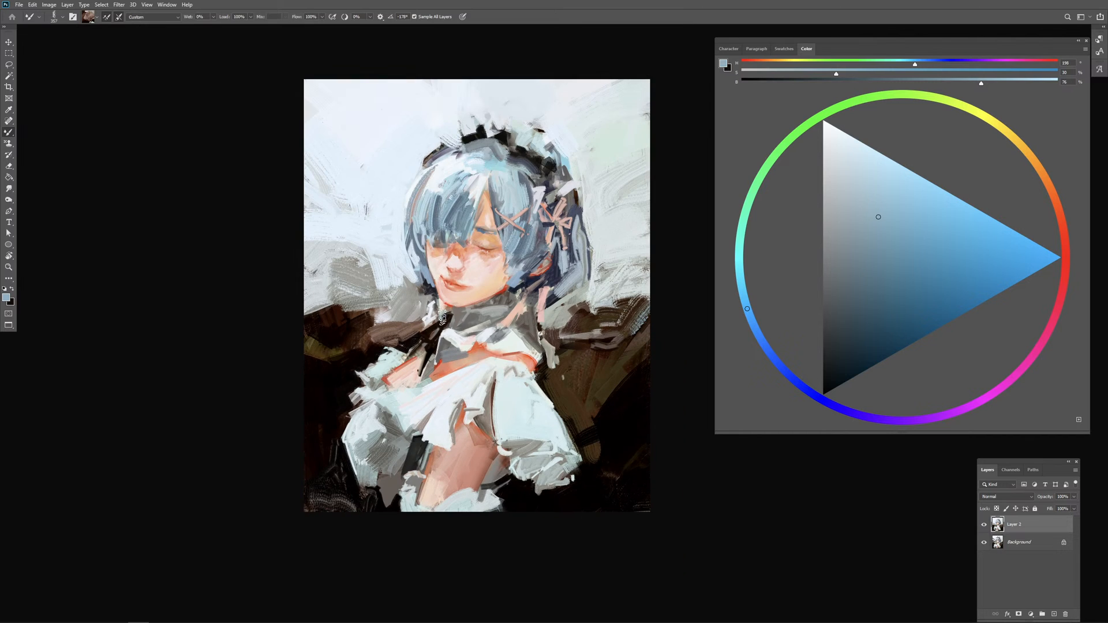
left_click(332, 309, "alt")
mouse_move(331, 309)
left_mouse_down()
mouse_move(372, 332)
mouse_move(419, 308)
mouse_move(350, 299)
mouse_move(453, 313)
mouse_move(407, 312)
left_mouse_up()
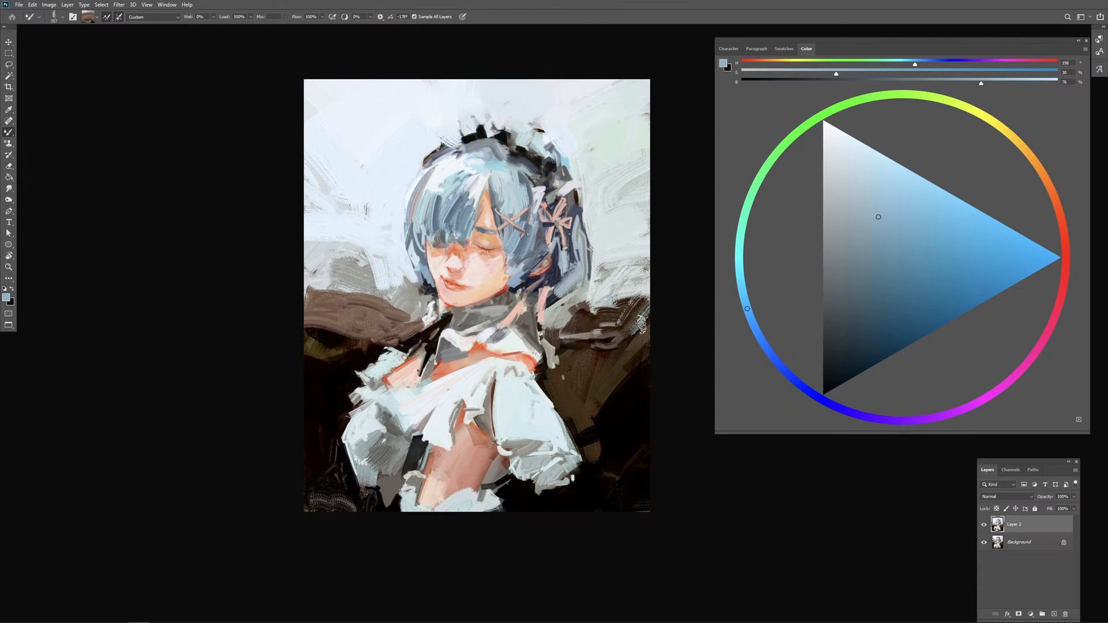
Step: Sweep large textured light-grey strokes over the dark background beside the near shoulder
left_click(594, 296, "alt")
left_click(589, 295, "alt")
mouse_move(590, 296)
left_mouse_down()
mouse_move(554, 321)
mouse_move(590, 301)
mouse_move(556, 314)
mouse_move(583, 308)
mouse_move(589, 328)
mouse_move(600, 327)
mouse_move(575, 311)
mouse_move(654, 336)
mouse_move(620, 301)
mouse_move(661, 339)
mouse_move(598, 350)
mouse_move(562, 324)
mouse_move(647, 354)
left_mouse_up()
left_click(563, 339, "alt")
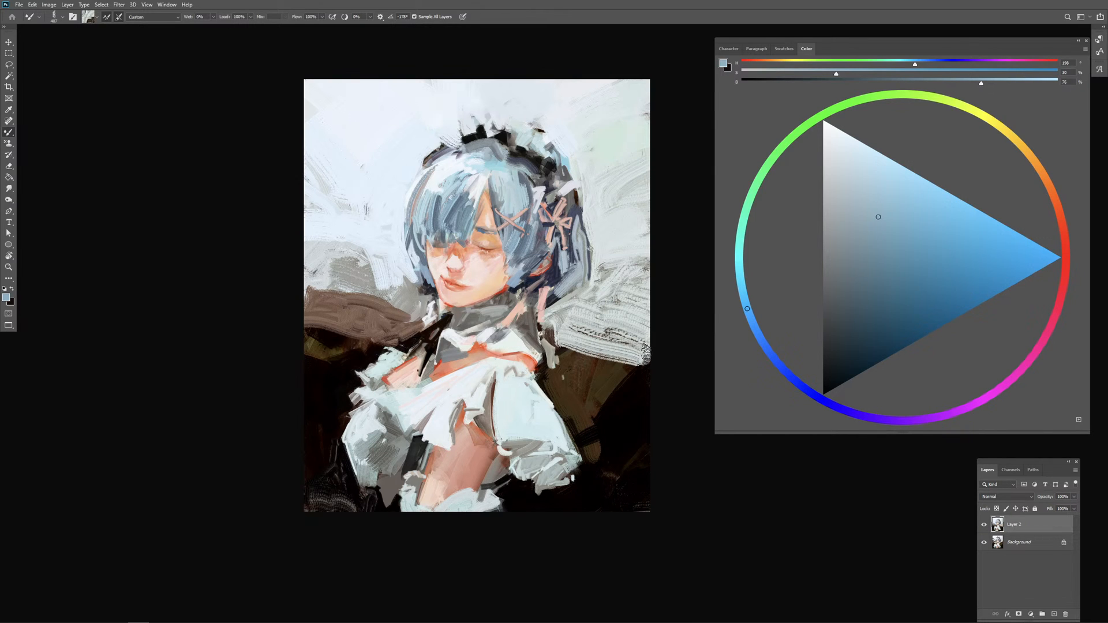
Step: Brighten the background beside the near shoulder with picked-up white strokes, undoing the last stroke
left_click(625, 230, "alt")
mouse_move(608, 259)
left_mouse_down()
mouse_move(583, 318)
mouse_move(595, 320)
mouse_move(561, 324)
mouse_move(628, 344)
mouse_move(621, 309)
mouse_move(597, 316)
mouse_move(653, 340)
mouse_move(575, 356)
mouse_move(653, 373)
left_mouse_up()
left_click(391, 144, "alt")
left_click(604, 314, "alt")
left_click_drag(566, 344, 595, 330)
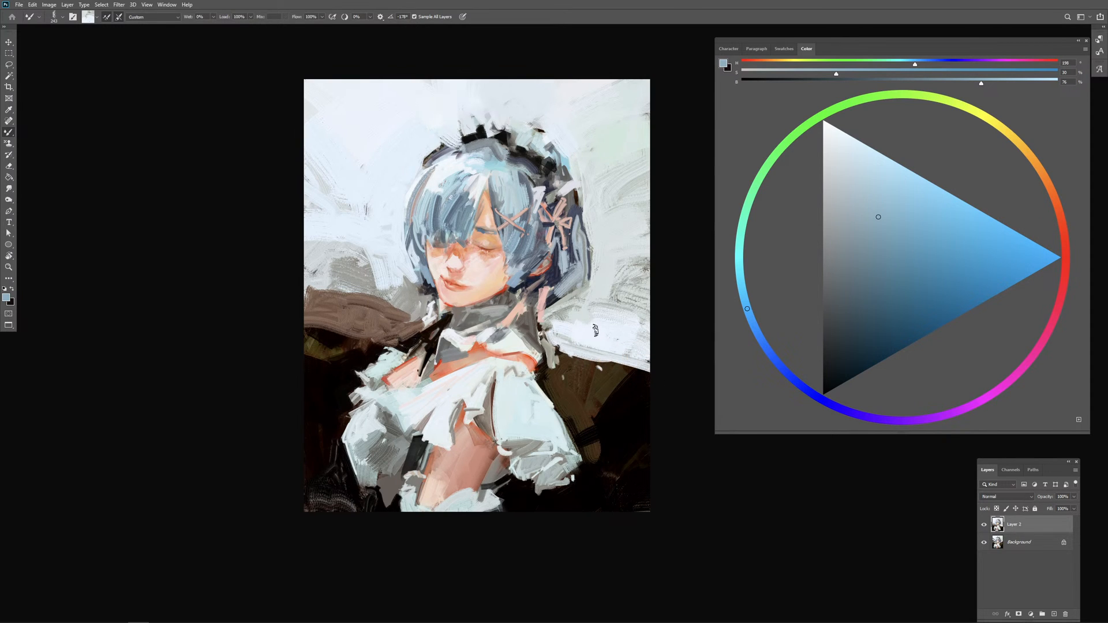
key("ctrl+z")
Step: Streak orange and white skin-toned strokes beside the near shoulder, over the pale background's lower edge
left_click(582, 365, "alt")
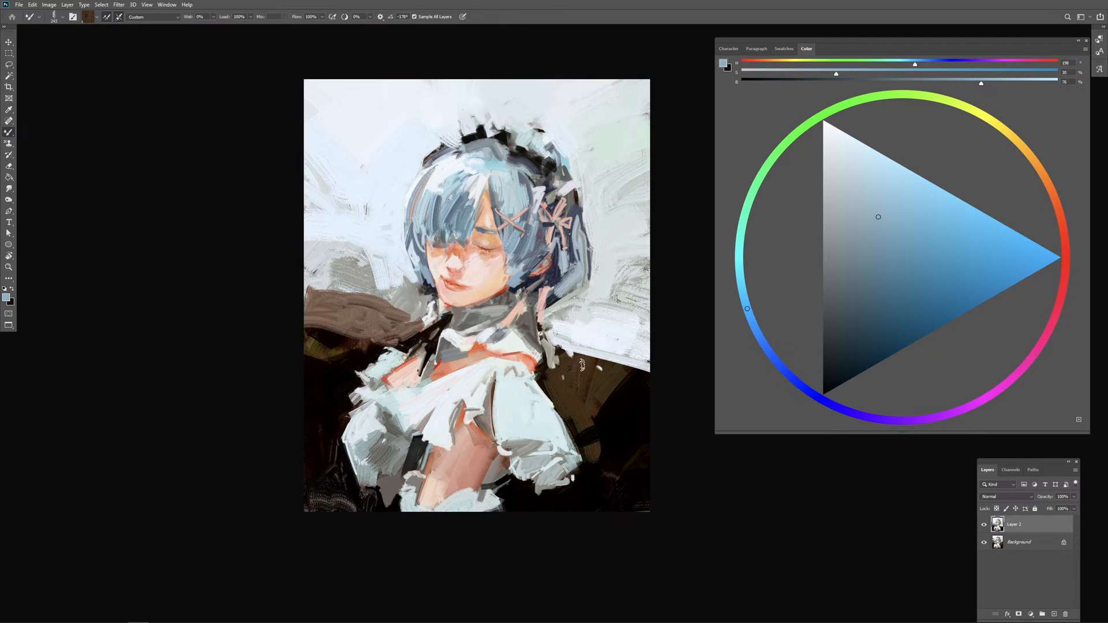
left_click(528, 355, "alt")
left_click_drag(551, 352, 600, 351)
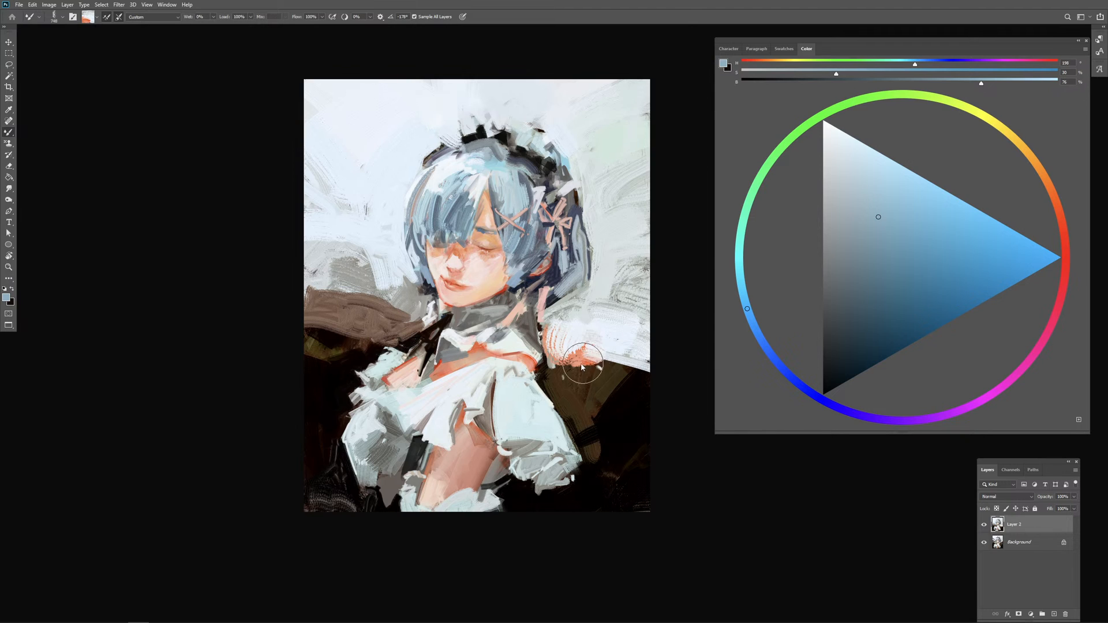
Step: Paint dark blue hair tips curving down behind the neck with picked-up strokes
left_click(583, 370, "alt")
mouse_move(558, 306)
left_mouse_down("alt")
mouse_move(573, 287)
mouse_move(574, 310)
mouse_move(575, 292)
mouse_move(601, 276)
mouse_move(576, 330)
left_mouse_up("alt")
left_click(553, 300, "alt")
Step: Rework the pale background behind the back hair with broad picked-up white and grey strokes
left_click(603, 292, "alt")
left_click(604, 291, "alt")
left_click(606, 260, "alt")
mouse_move(599, 259)
left_mouse_down()
mouse_move(585, 309)
mouse_move(617, 310)
mouse_move(610, 276)
mouse_move(657, 269)
left_mouse_up()
left_click(600, 294, "alt")
left_click_drag(619, 300, 648, 274)
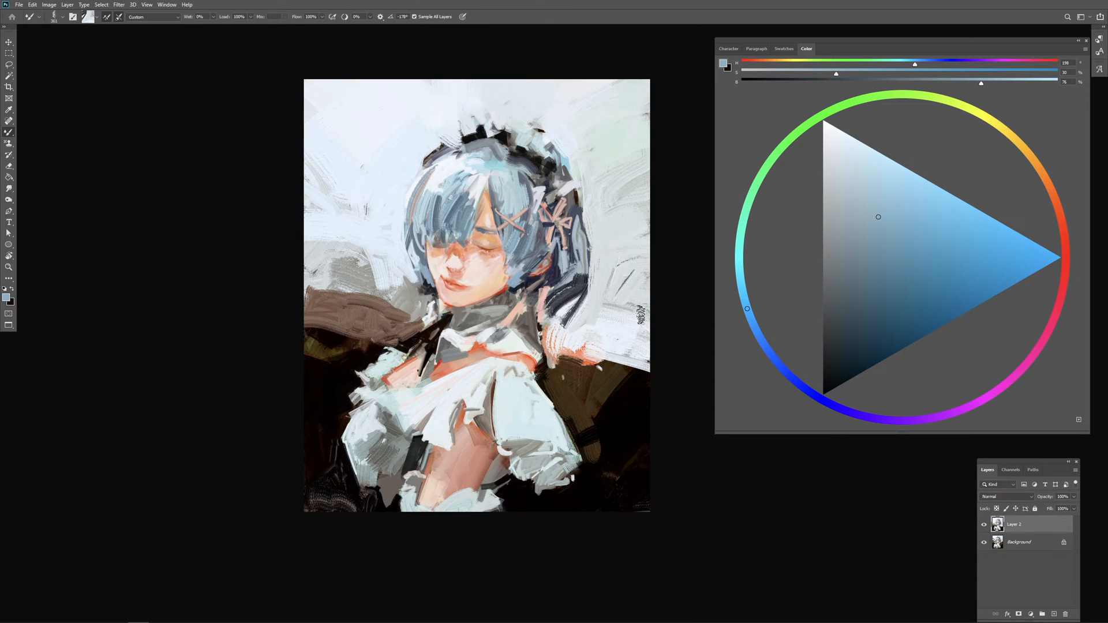
Step: Lighten the grey background on the face's side with broad pale blue strokes above the brown area
left_click(381, 250, "alt")
left_click_drag(328, 243, 377, 281)
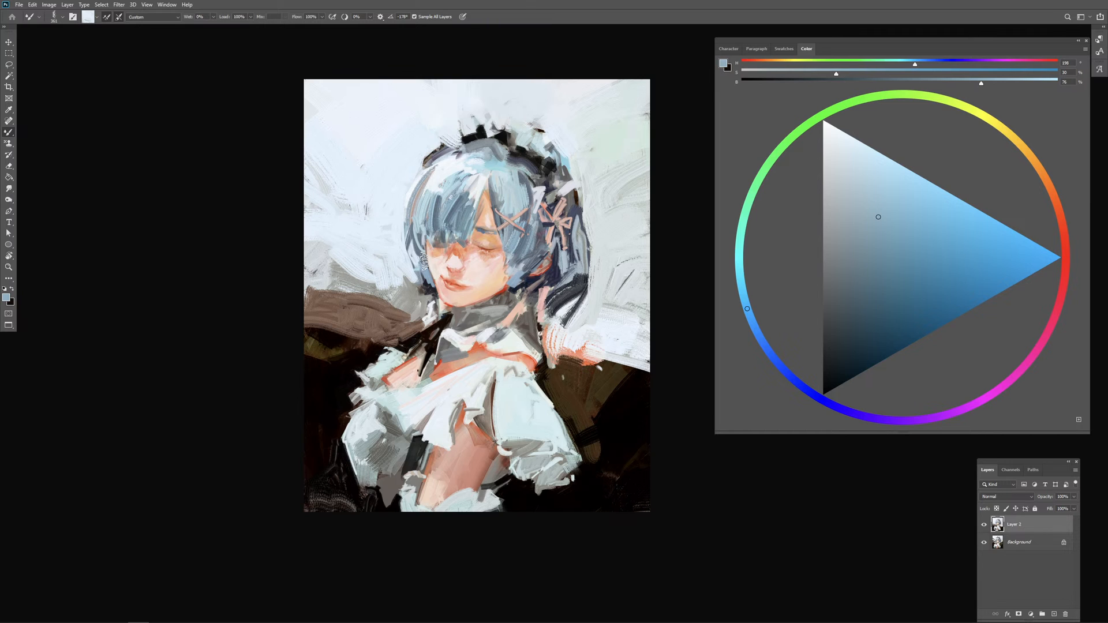
left_click_drag(368, 325, 376, 335)
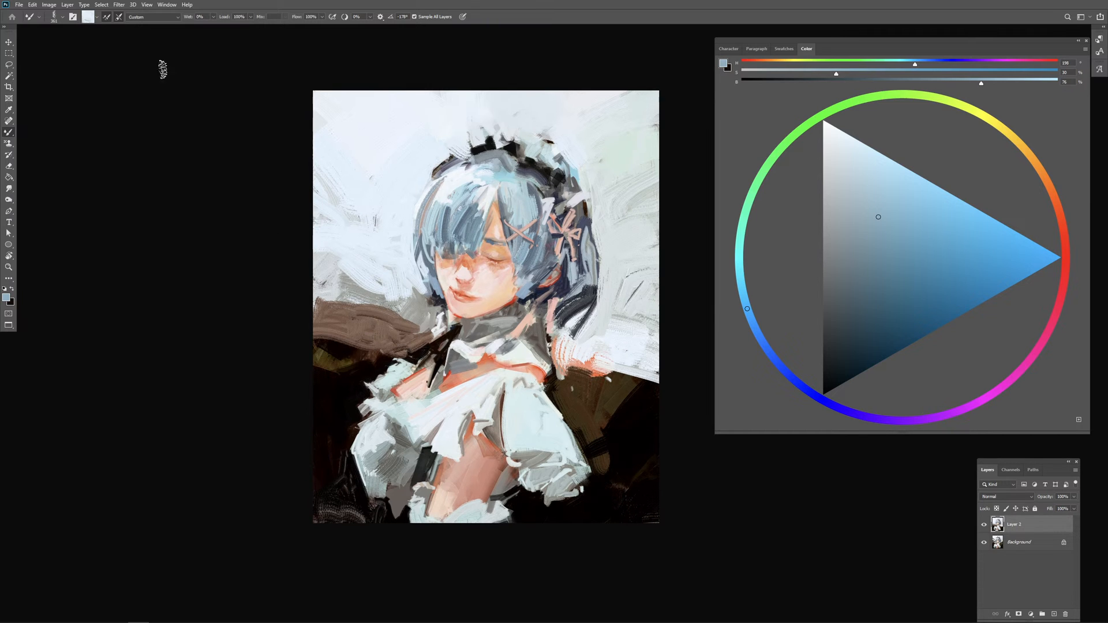
Step: Check the image's pixel dimensions and resolution without changing them
left_click(49, 4)
left_click(68, 56)
key("c")
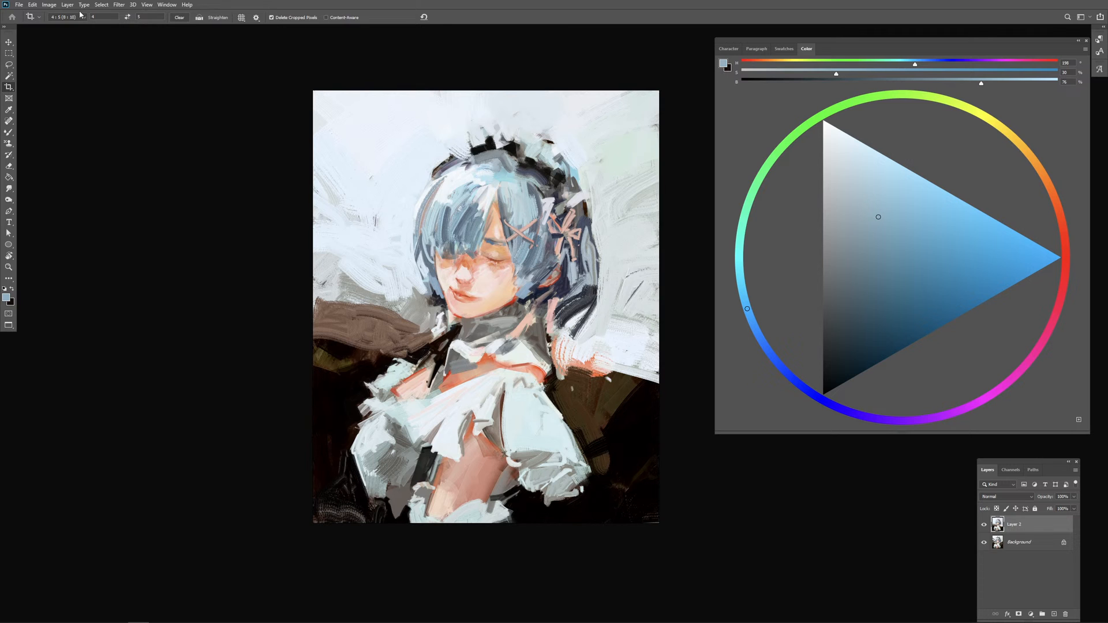
left_click(49, 5)
left_click(83, 69)
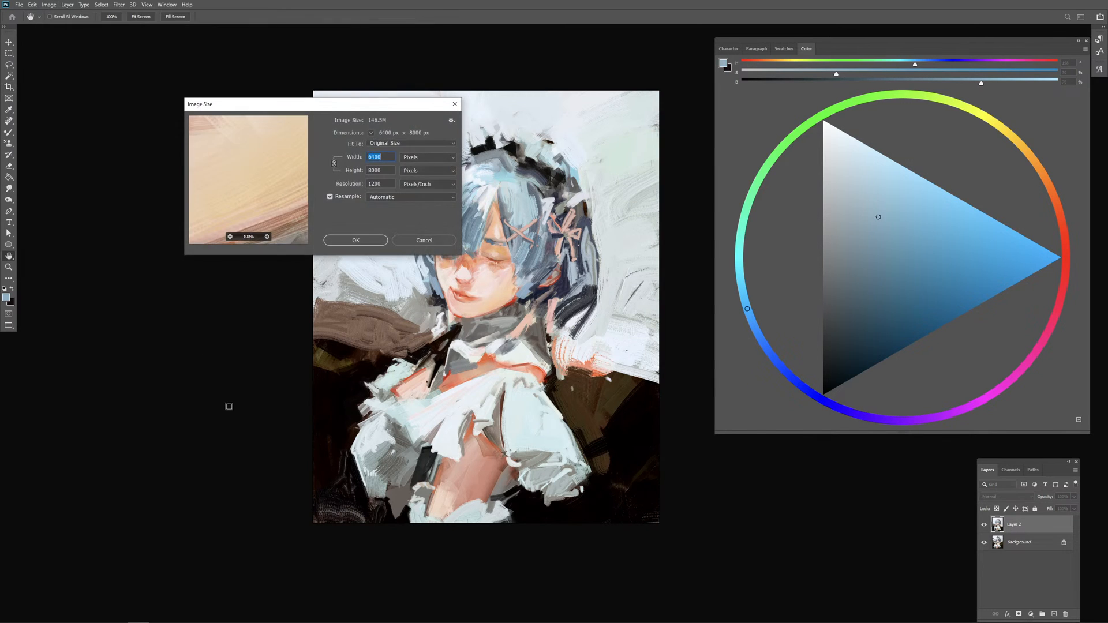
key("Escape")
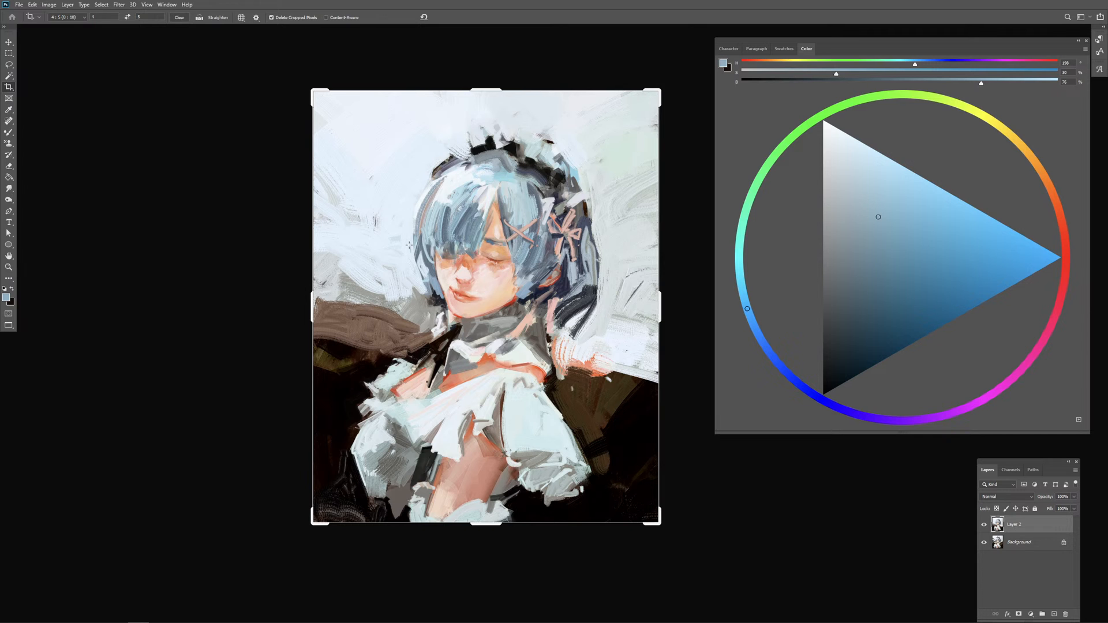
Step: Crop the painting slightly tighter at a 4:5 ratio, trimming mainly the upper and right edges
left_click_drag(657, 95, 647, 108)
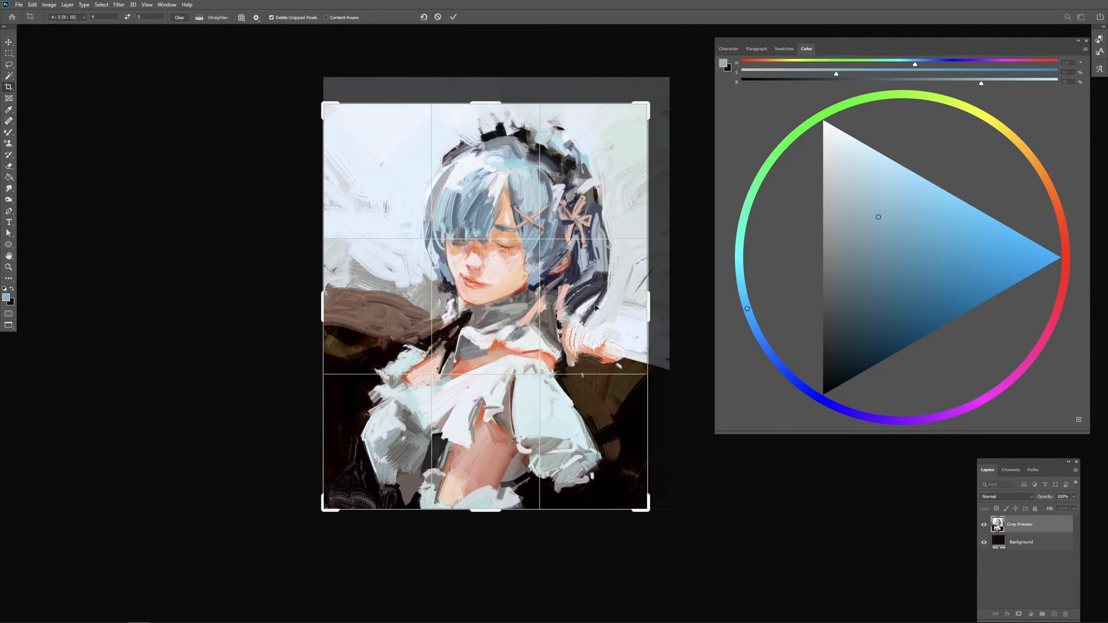
left_click_drag(325, 511, 327, 508)
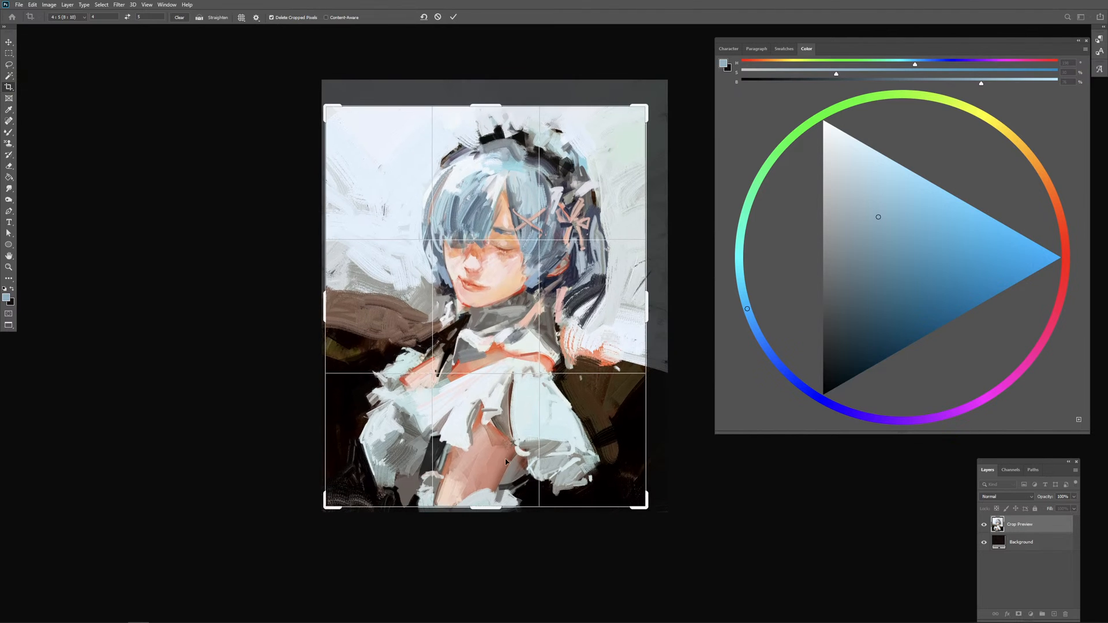
key("Return")
left_click_drag(637, 459, 466, 447)
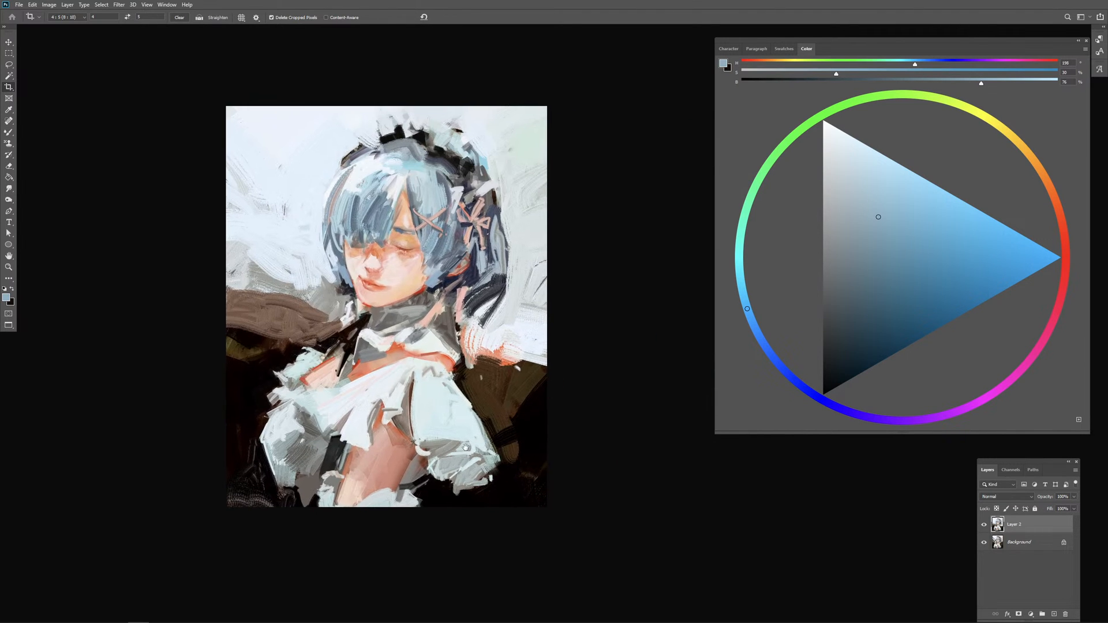
Step: Blend blue strokes into the back hair below the pink ribbon with the Mixer Brush
key("b")
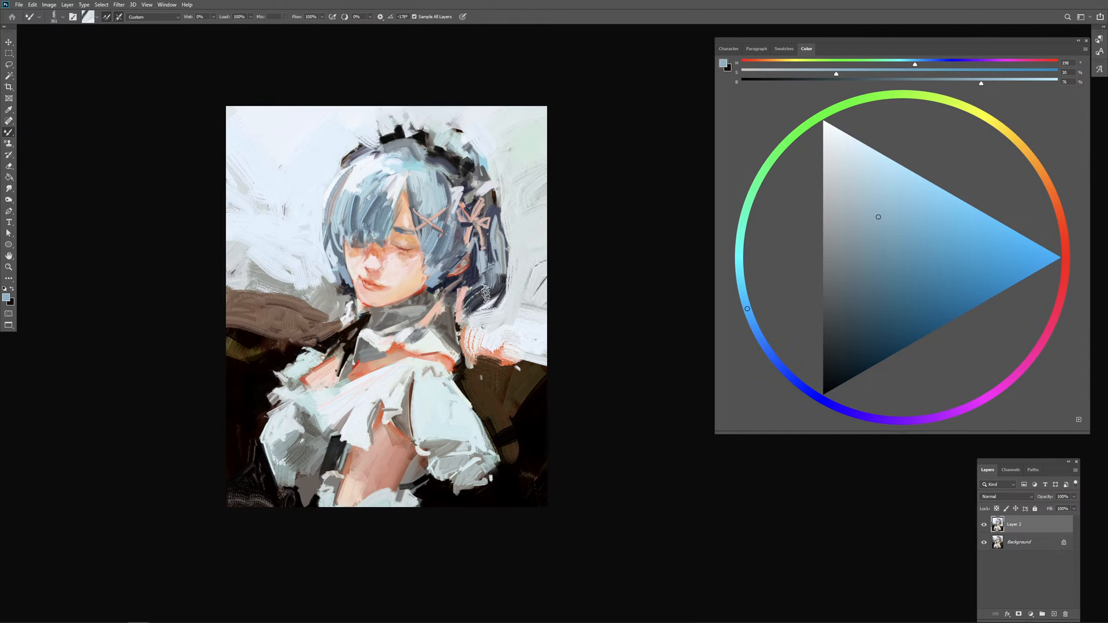
left_click(502, 275, "alt")
mouse_move(499, 279)
left_mouse_down()
mouse_move(479, 307)
mouse_move(501, 301)
mouse_move(497, 271)
mouse_move(488, 274)
left_mouse_up()
key("[")
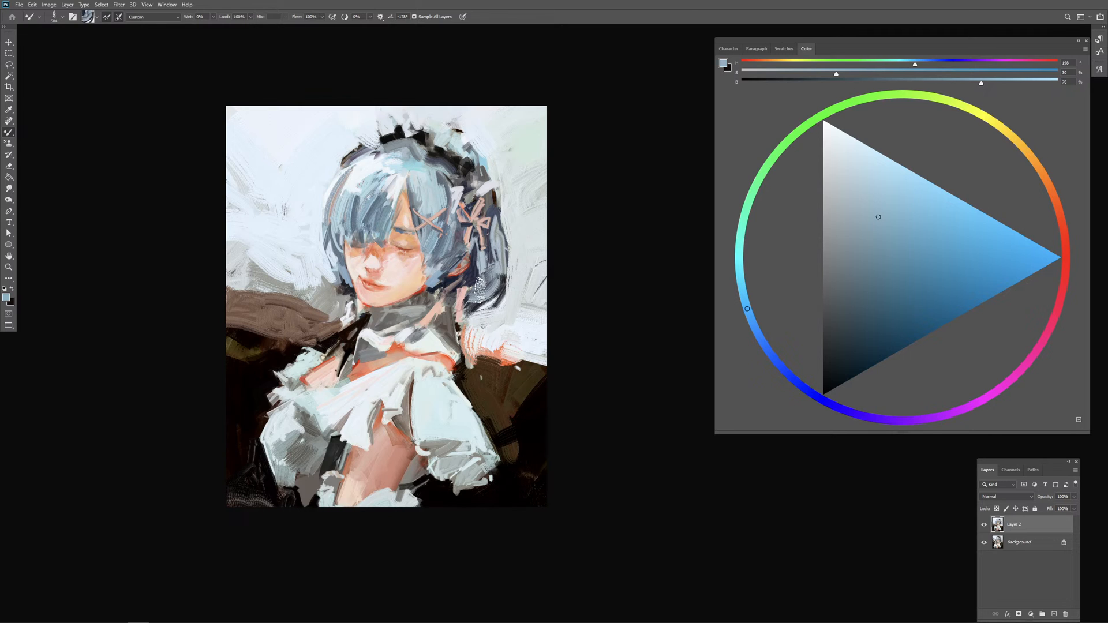
mouse_move(478, 294)
left_mouse_down()
mouse_move(500, 265)
mouse_move(498, 281)
mouse_move(489, 270)
left_mouse_up()
left_click(476, 249, "alt")
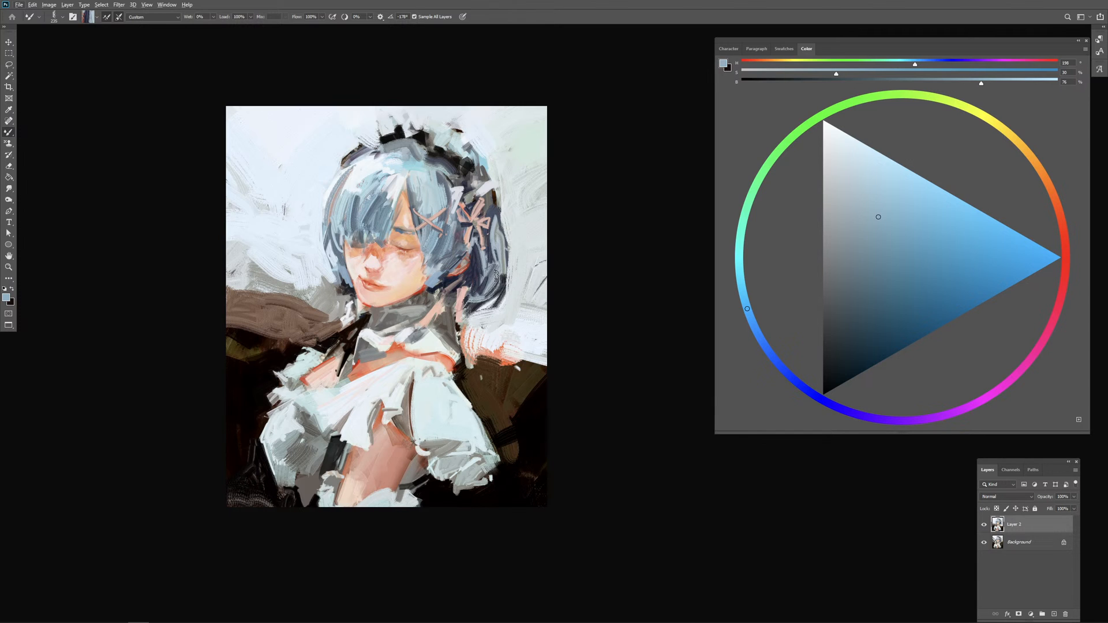
Step: Reinforce the headdress's black band and the gaps between its frills with small dark strokes
left_click_drag(496, 286, 556, 288)
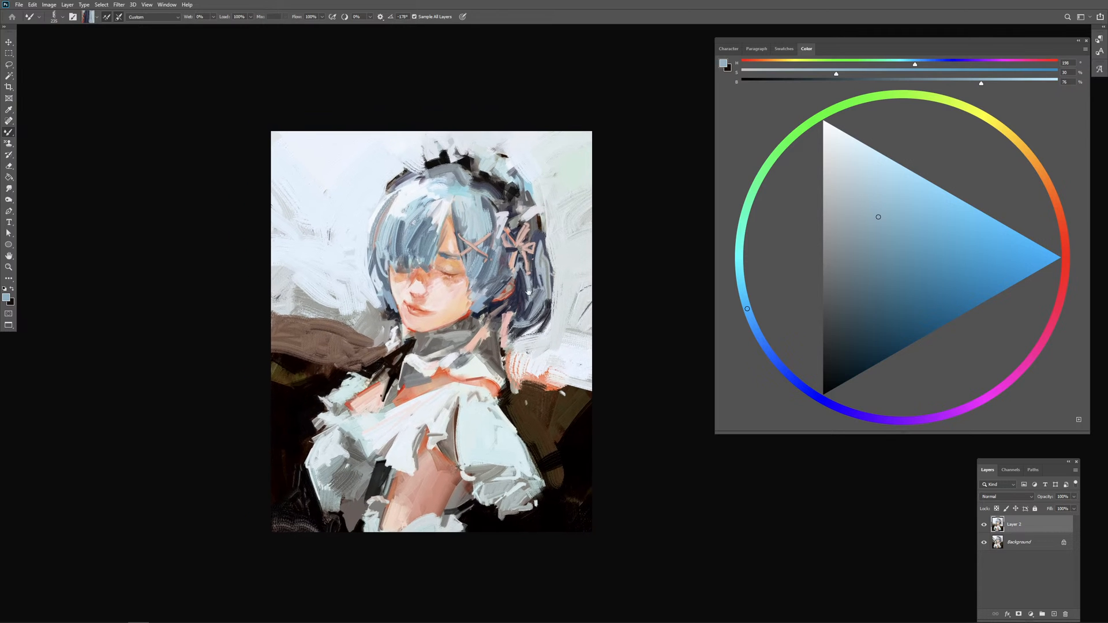
right_click(434, 167, "alt")
left_click_drag(434, 165, 403, 170)
left_click(411, 198, "alt")
right_click(415, 169, "alt")
left_click_drag(415, 168, 426, 159)
left_click(431, 141, "alt")
left_click_drag(453, 151, 447, 158)
left_click(444, 162, "alt")
right_click(445, 163, "alt")
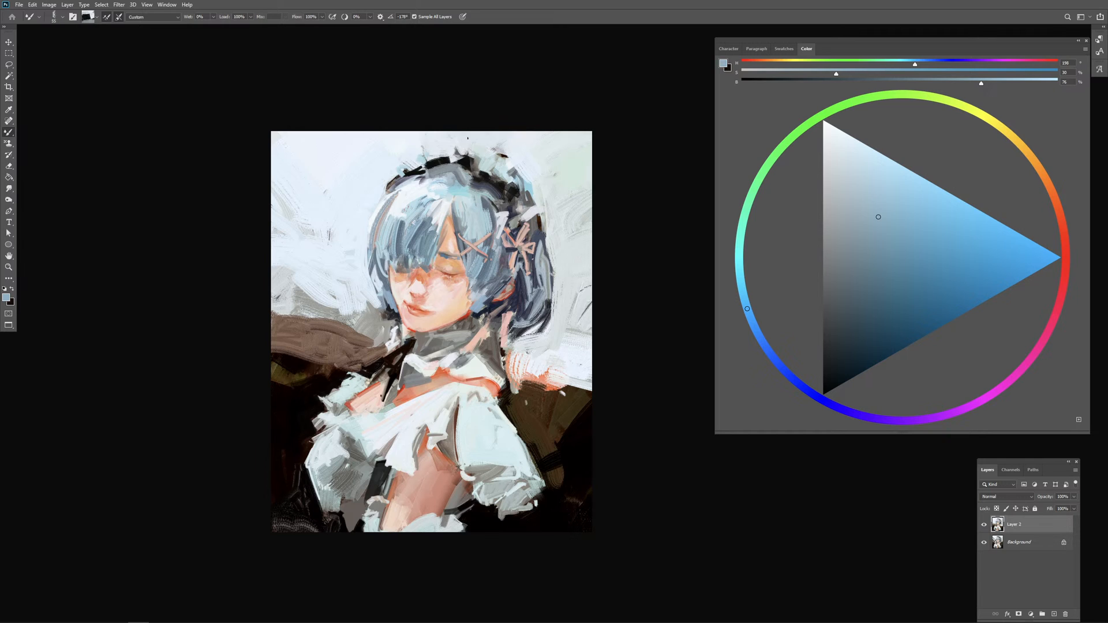
Step: Add a small skin-toned accent to the top of the headdress frill using colour picked from the cheek
left_click(454, 289, "alt")
right_click(465, 162, "alt")
right_click(468, 157, "alt")
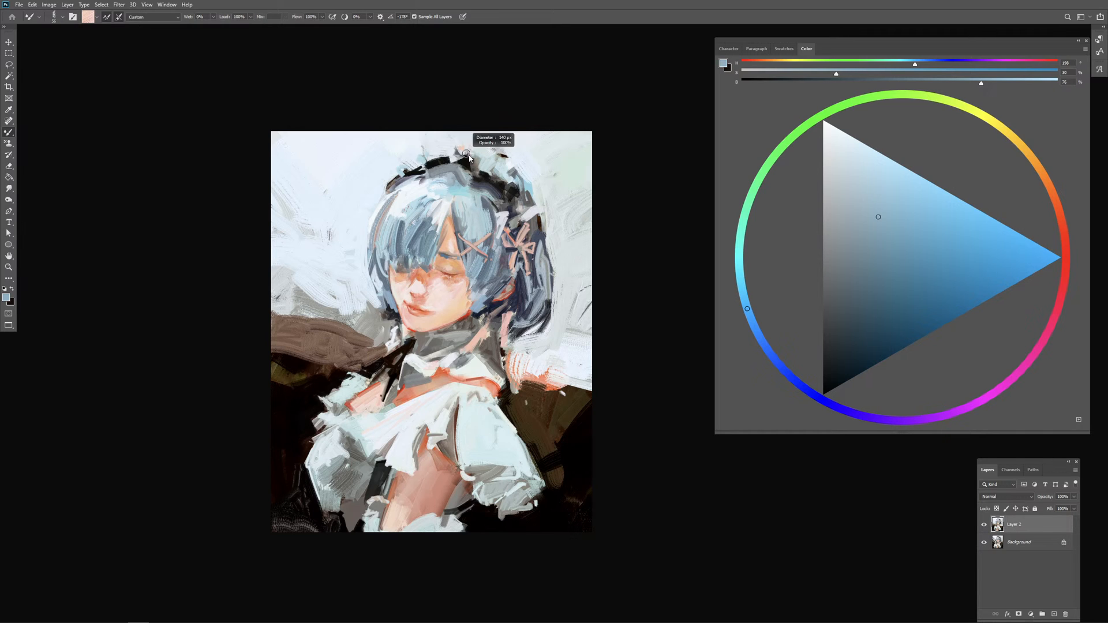
left_click_drag(466, 142, 461, 153)
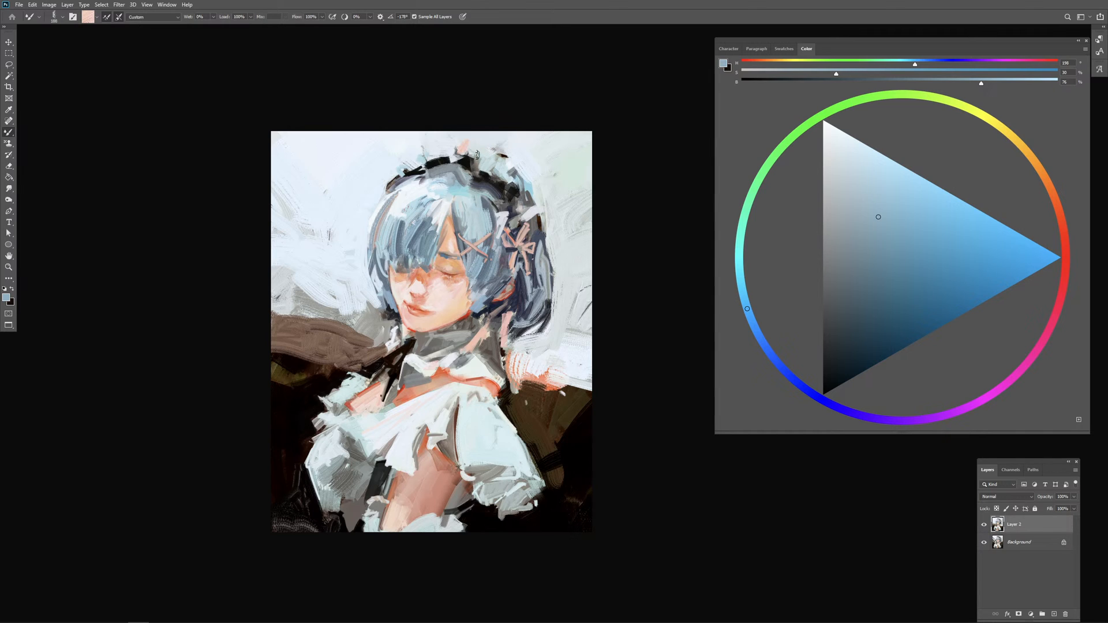
Step: Add skin-toned accents along the headdress frill and beside the back hair, using colour picked from the cheek
left_click(450, 296, "alt")
left_click_drag(462, 139, 460, 154)
left_click_drag(478, 149, 509, 183)
key("ctrl+z")
left_click_drag(523, 214, 535, 210)
left_click_drag(426, 150, 428, 156)
left_click(437, 161, "alt")
left_click(426, 159, "alt")
left_click_drag(400, 183, 410, 168)
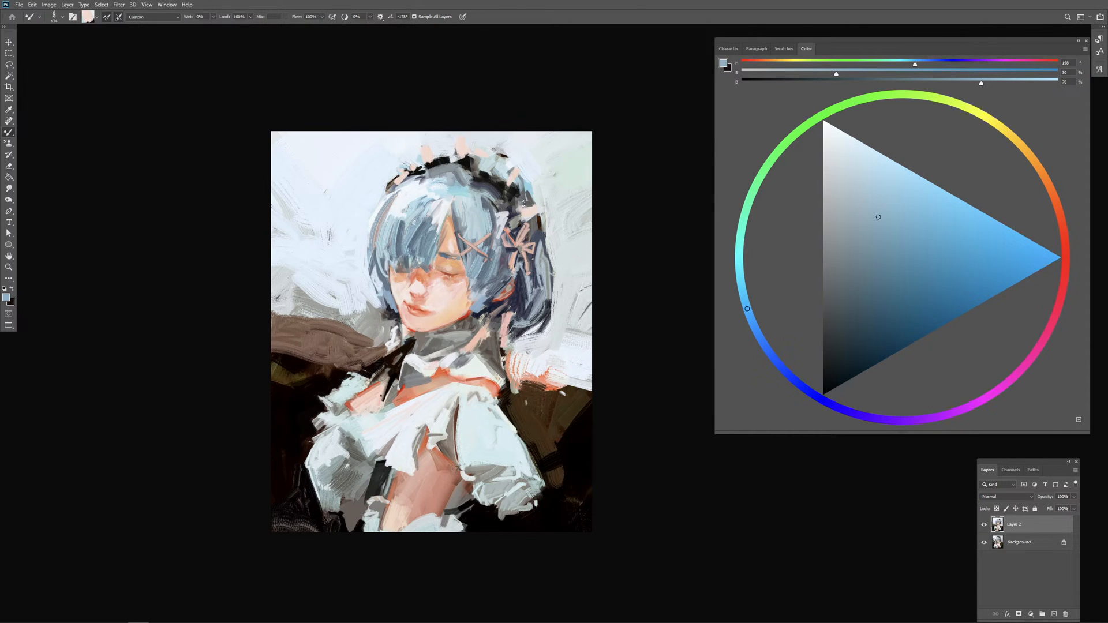
left_click_drag(413, 168, 403, 178)
Step: Work pale blue strokes picked from the hair into the upper headdress frill with a resized Mixer Brush
left_click(437, 288, "alt")
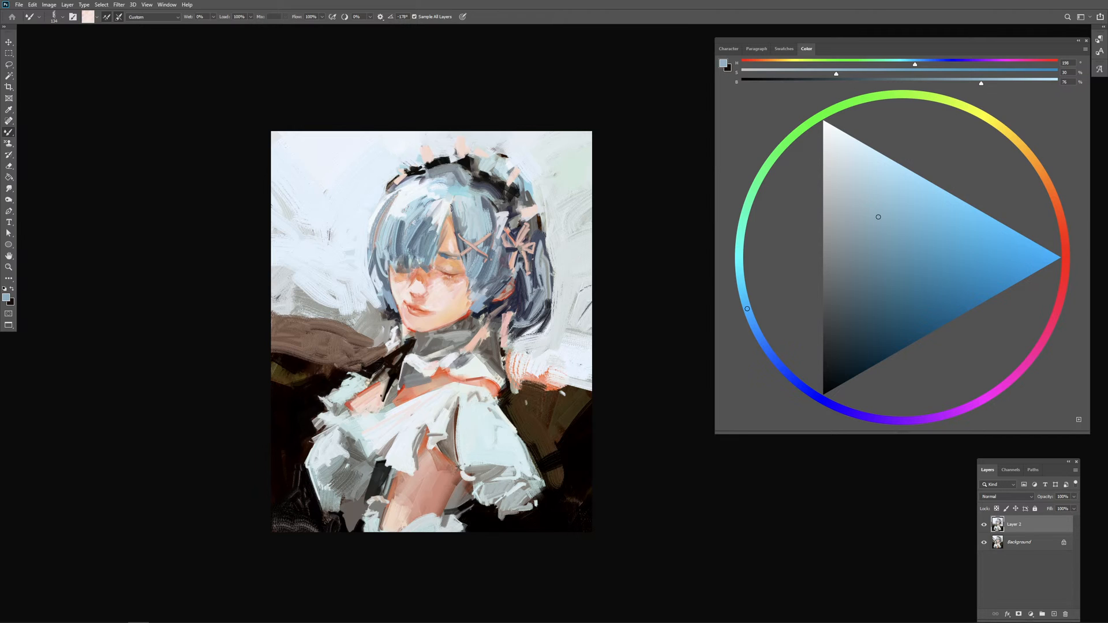
left_click(475, 161, "alt")
mouse_move(474, 158)
left_mouse_down()
mouse_move(471, 137)
mouse_move(462, 149)
left_mouse_up()
key("ctrl+z")
right_click(478, 168, "alt")
left_click(482, 206, "alt")
right_click(484, 199, "alt")
left_click_drag(488, 157, 506, 174)
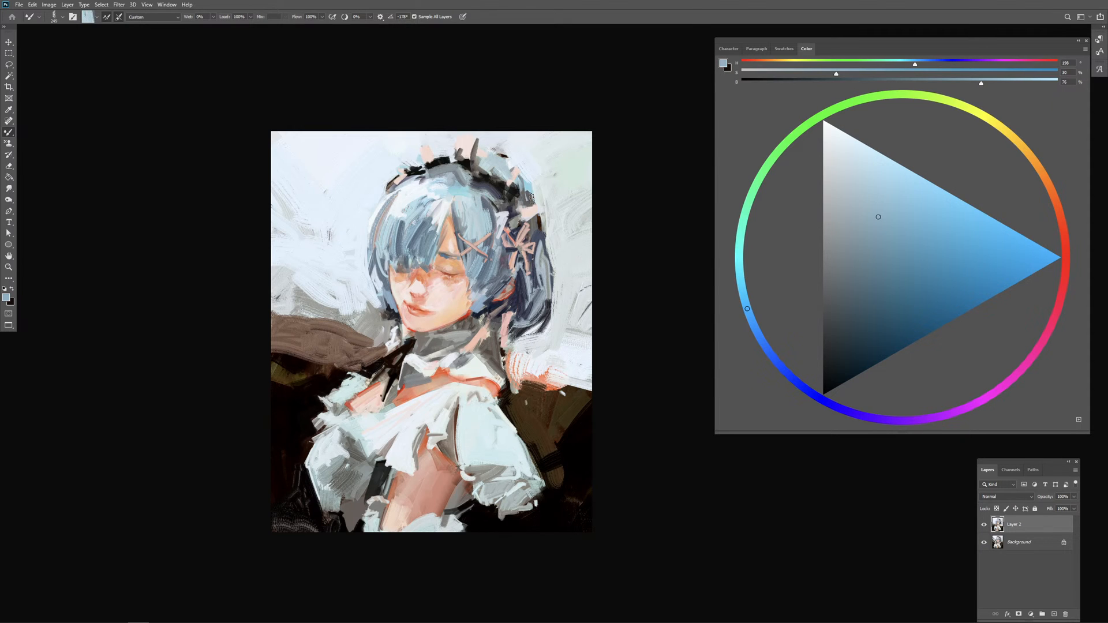
Step: Brush light blue strokes down the outer back hair behind the pink ribbon
mouse_move(545, 250)
left_mouse_down()
mouse_move(560, 287)
mouse_move(545, 306)
mouse_move(561, 288)
mouse_move(541, 348)
left_mouse_up()
right_click(548, 271, "alt")
right_click(548, 297, "alt")
left_click(562, 276, "alt")
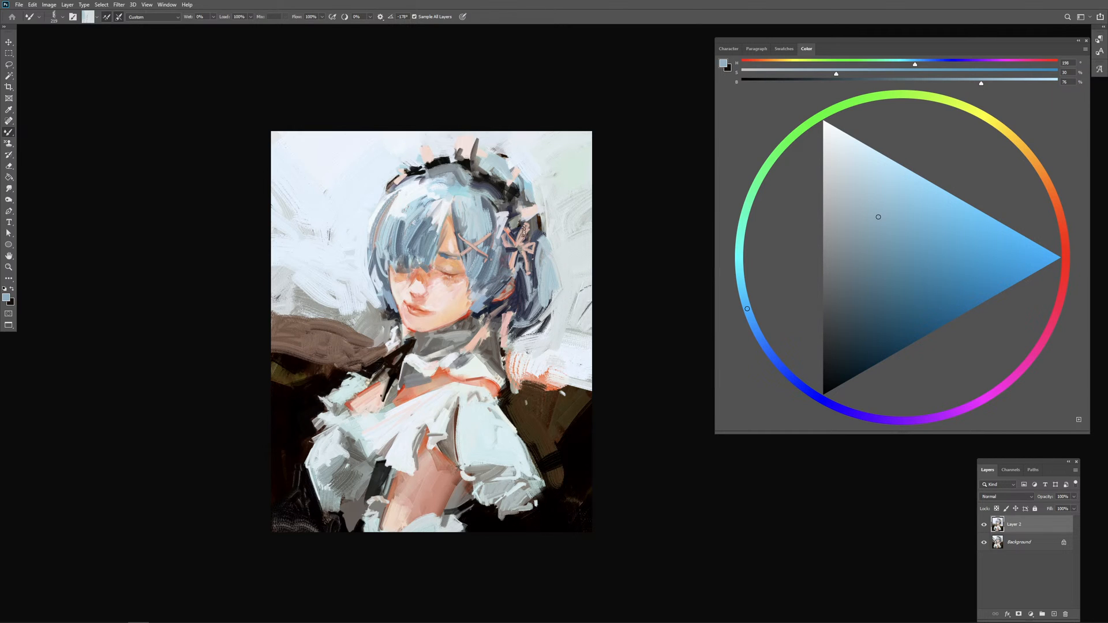
Step: Refine the jawline and chin edge above the grey collar with short strokes
mouse_move(456, 329)
left_mouse_down()
mouse_move(464, 323)
mouse_move(440, 330)
left_mouse_up()
left_click(464, 319, "alt")
key("ctrl+z")
left_click(466, 317, "alt")
left_click_drag(449, 326, 434, 331)
left_click_drag(414, 333, 406, 323)
Step: Dab small reddish freckles and blush marks on the cheek beneath the closed eye
left_click(420, 278, "alt")
left_click(446, 247, "alt")
left_click(442, 293, "alt")
left_click(449, 286, "alt")
left_click(445, 296, "alt")
left_click(450, 284, "alt")
left_click(452, 281, "alt")
left_click_drag(454, 294, 451, 289)
left_click(449, 287, "alt")
left_click(451, 283, "alt")
left_click(446, 283, "alt")
left_click(423, 283, "alt")
Step: Add small reddish dabs around the nose and the cheek beneath the fringe, varying the brush size
right_click(424, 297, "alt")
left_click(414, 292, "alt")
right_click(415, 293, "alt")
left_click(415, 296, "alt")
right_click(441, 289, "alt")
right_click(418, 288, "alt")
right_click(410, 292, "alt")
Step: Paint warm reddish-brown strokes along the upper arm below the white bodice ruffle
left_click_drag(506, 431, 515, 355)
right_click(461, 373, "alt")
mouse_move(434, 369)
left_mouse_down()
mouse_move(414, 396)
mouse_move(425, 405)
mouse_move(435, 382)
mouse_move(428, 400)
mouse_move(451, 430)
left_mouse_up()
left_click(427, 394, "alt")
left_click(460, 385, "alt")
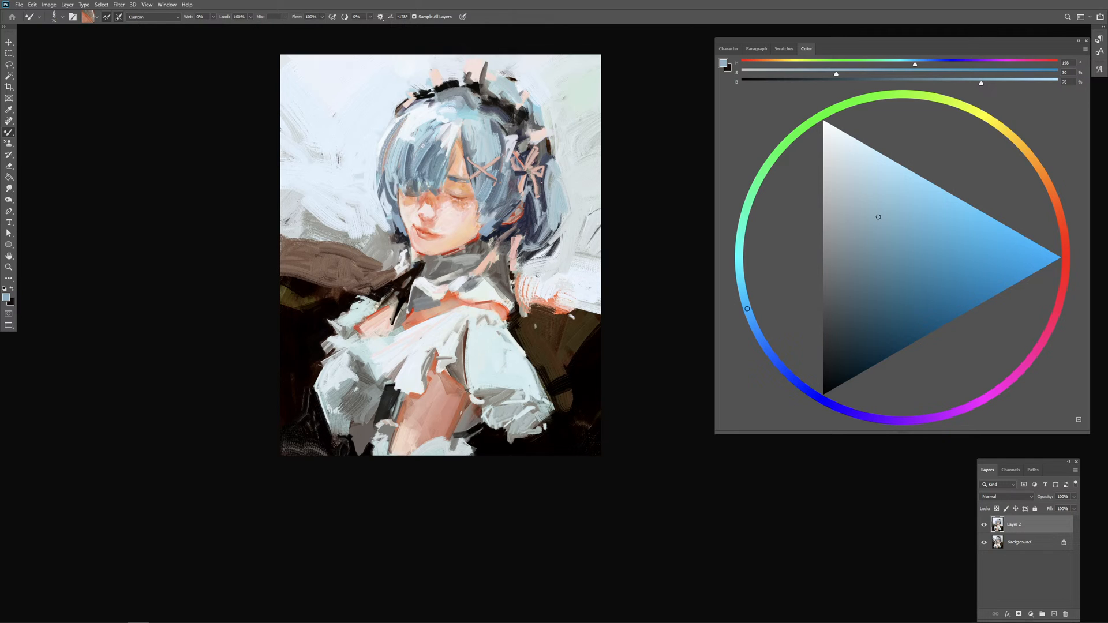
Step: Rework the shadow between the bare arm and the puffed sleeve with short grey and skin-toned strokes
right_click(470, 414, "alt")
left_click(473, 410, "alt")
left_click_drag(473, 408, 461, 431)
left_click(475, 428, "alt")
right_click(475, 427, "alt")
left_click(489, 415, "alt")
left_click(491, 413, "alt")
right_click(471, 430, "alt")
left_click(496, 413, "alt")
left_click(475, 420, "alt")
Step: Brush grey shadow strokes over the dark gap beside the arm and the adjoining sleeve's lower edge
left_click(386, 385, "alt")
left_click(386, 407, "alt")
mouse_move(385, 413)
left_mouse_down()
mouse_move(361, 446)
mouse_move(371, 418)
mouse_move(361, 423)
left_mouse_up()
left_click(371, 414, "alt")
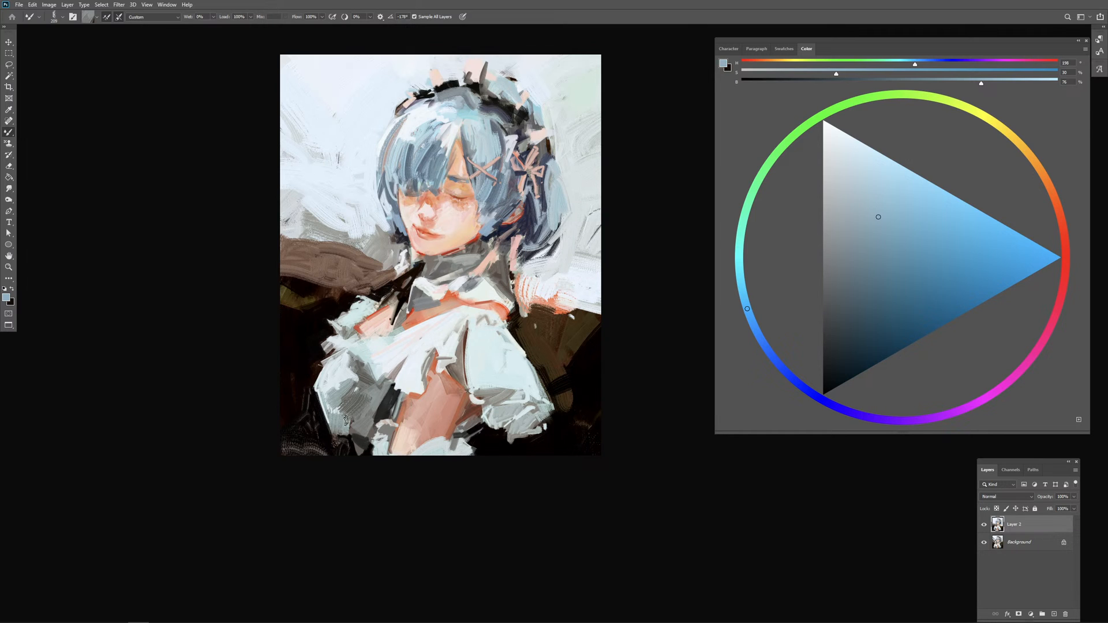
Step: Blend pale blue-grey strokes into the puffed sleeve next to the dark gap beside the arm
left_click(373, 397, "alt")
left_click(365, 390, "alt")
left_click(382, 394, "alt")
left_click(387, 397, "alt")
left_click(378, 393, "alt")
left_click(374, 398, "alt")
mouse_move(374, 398)
left_mouse_down()
mouse_move(360, 394)
mouse_move(363, 408)
left_mouse_up()
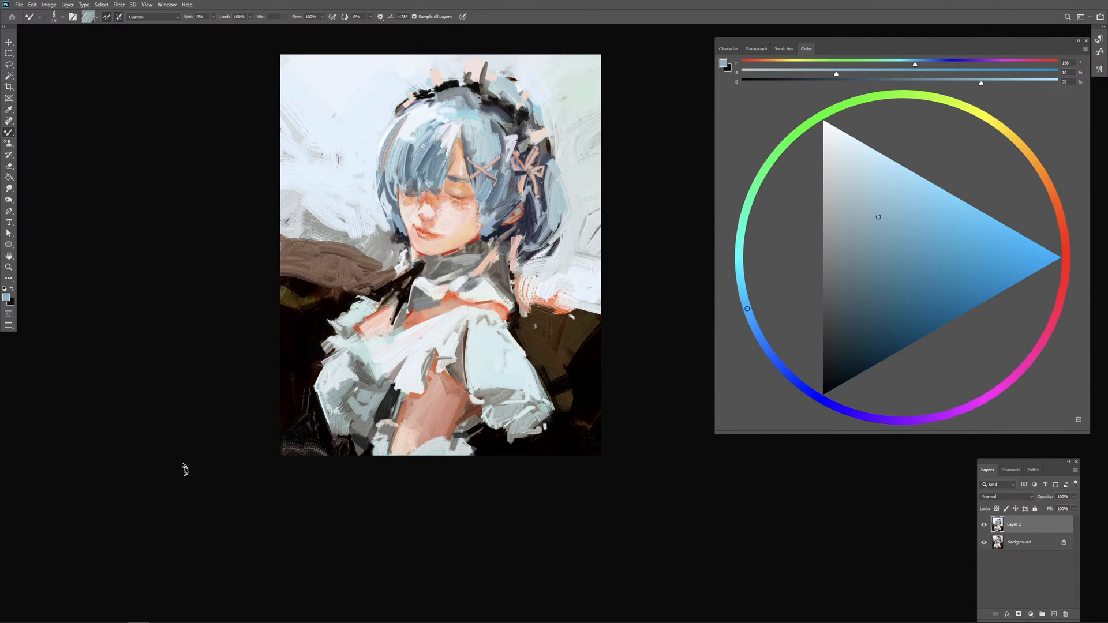
Step: Save the painting as a Photoshop file with Maximize Compatibility enabled
key("ctrl+plus")
left_click_drag(201, 441, 224, 516)
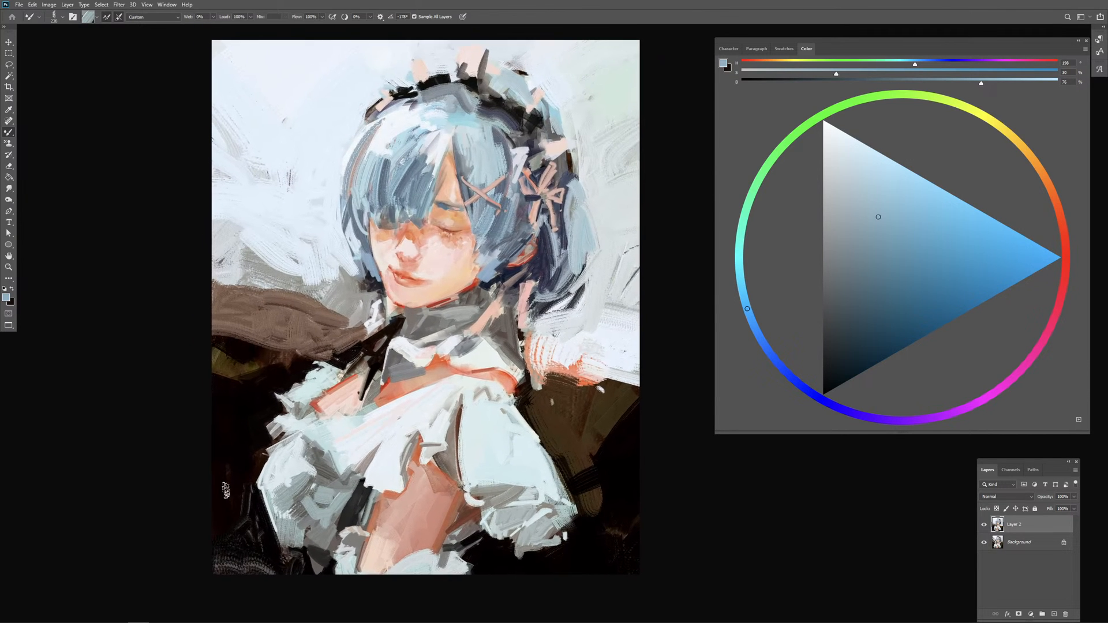
key("ctrl+s")
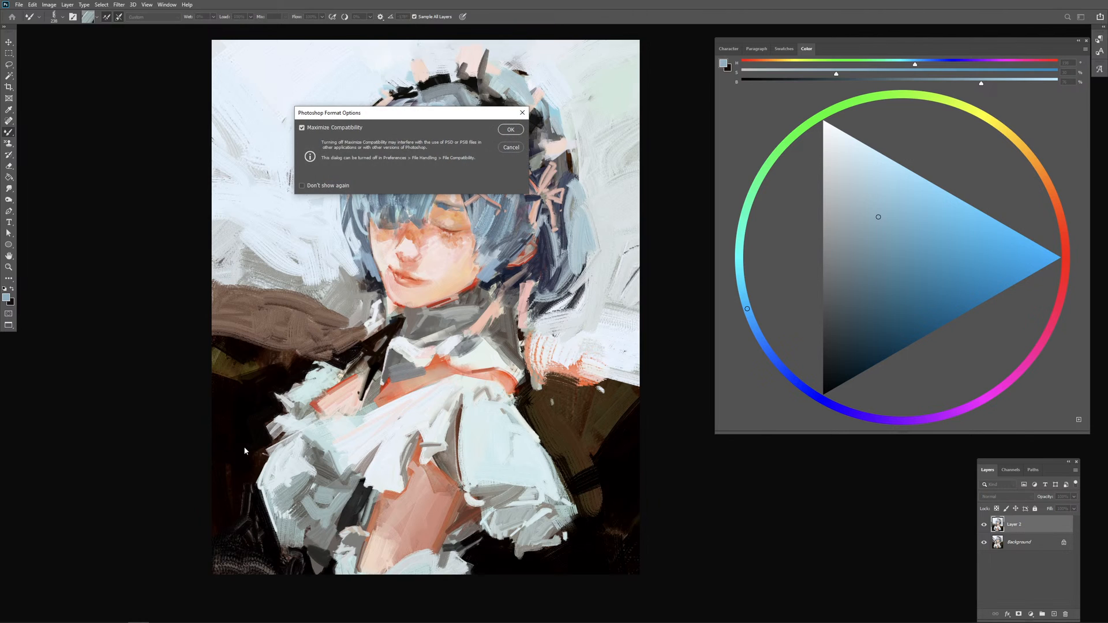
key("Return")
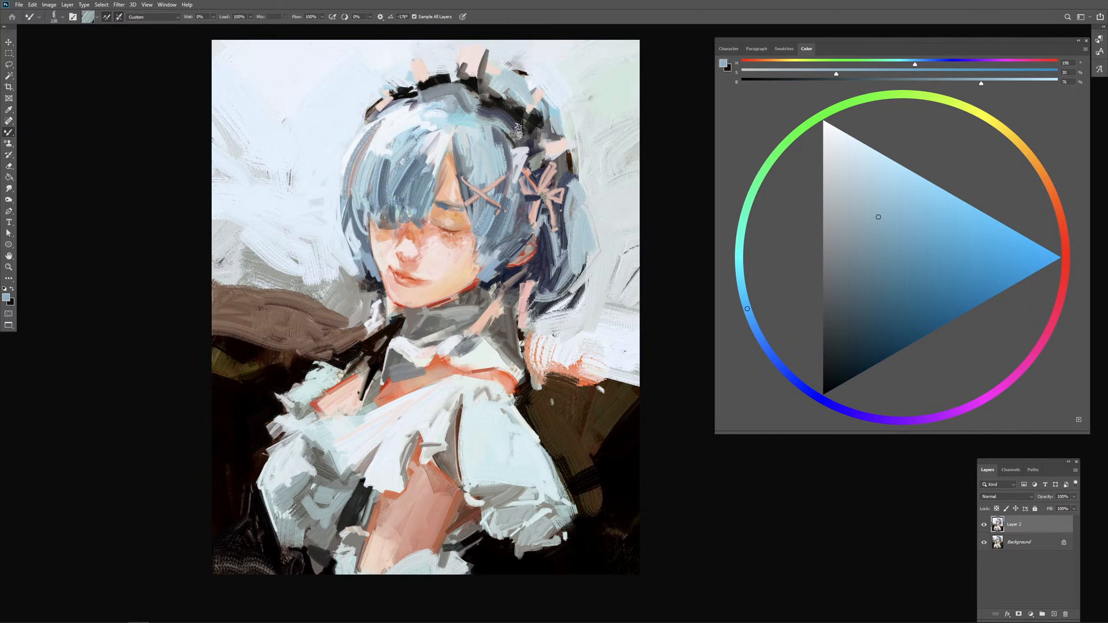